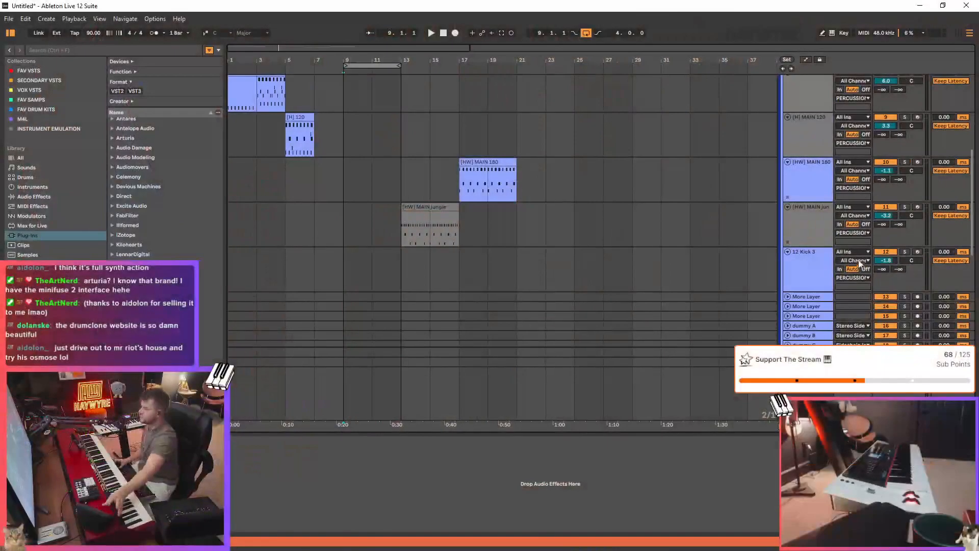
# - Open the Kick 3 instrument on track 12 and reposition its window over the arrangement
pyautogui.click(817, 268)
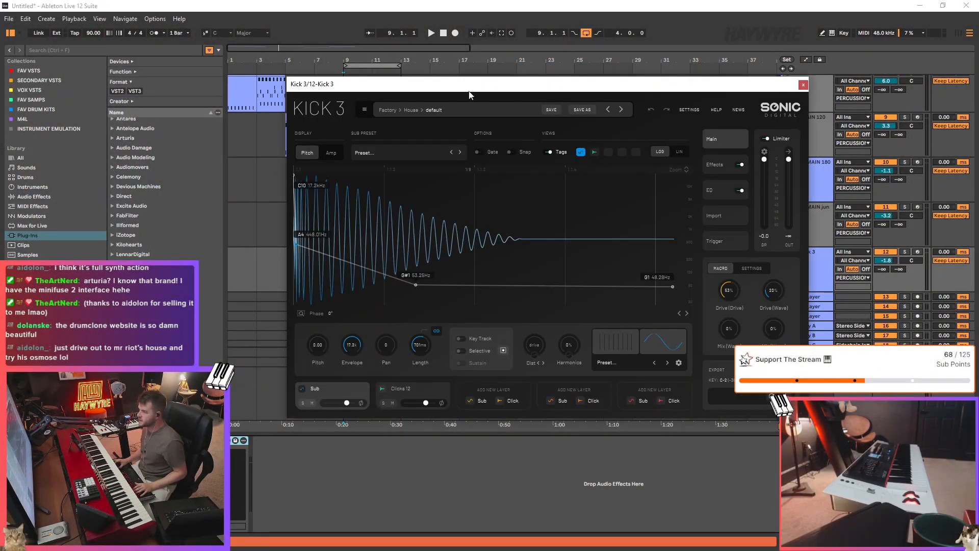
pyautogui.moveTo(581, 85); pyautogui.dragTo(590, 115)
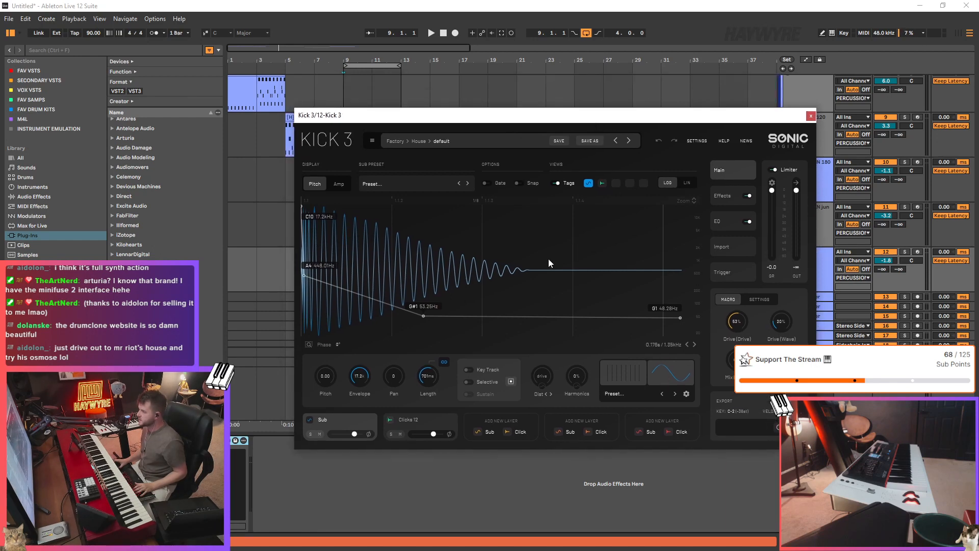
pyautogui.moveTo(746, 117); pyautogui.dragTo(714, 106)
pyautogui.moveTo(419, 105); pyautogui.dragTo(484, 115)
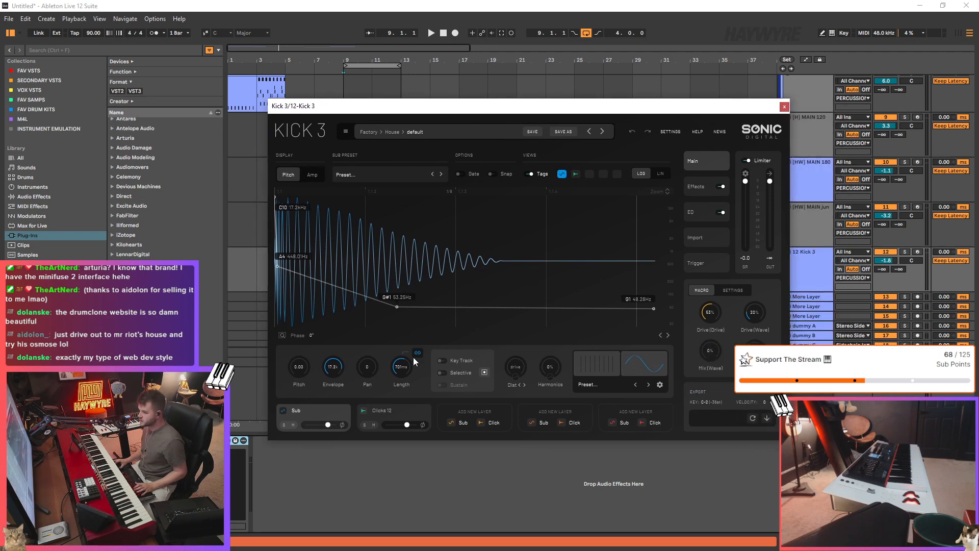
# - Examine the Clicks 12 layer's envelope and the effect types available for Insert 1
pyautogui.click(384, 411)
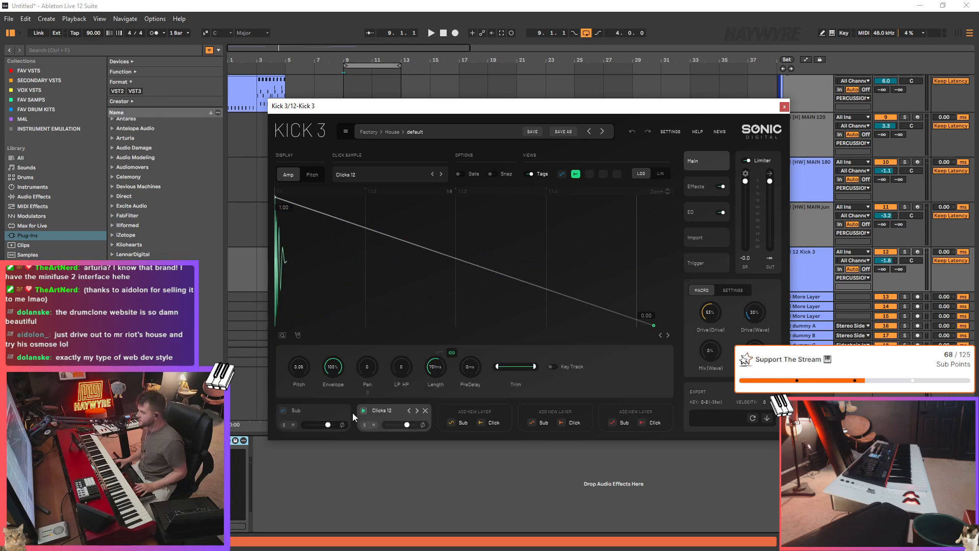
pyautogui.click(697, 186)
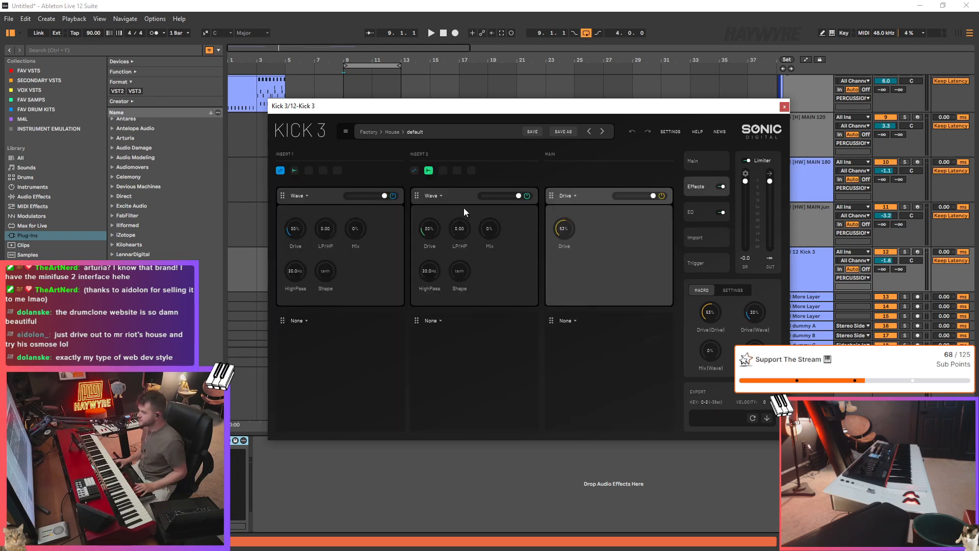
pyautogui.click(300, 195)
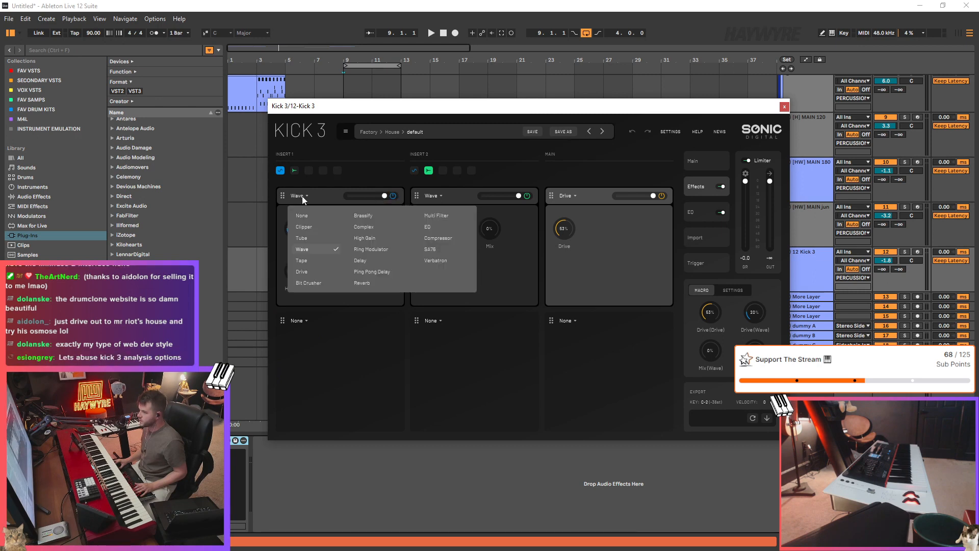
pyautogui.click(302, 196)
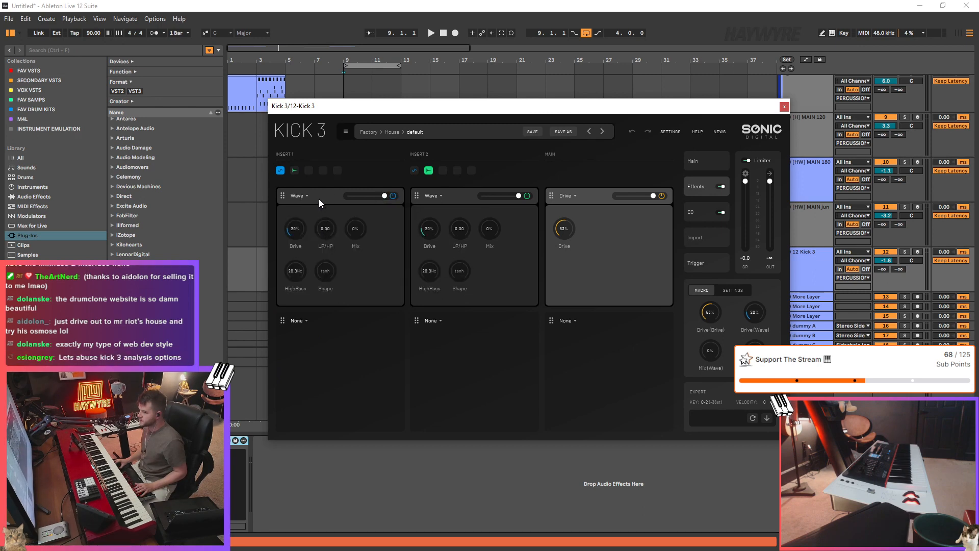
# - Replace the Drive effect in the main effects column with Complex
pyautogui.click(572, 196)
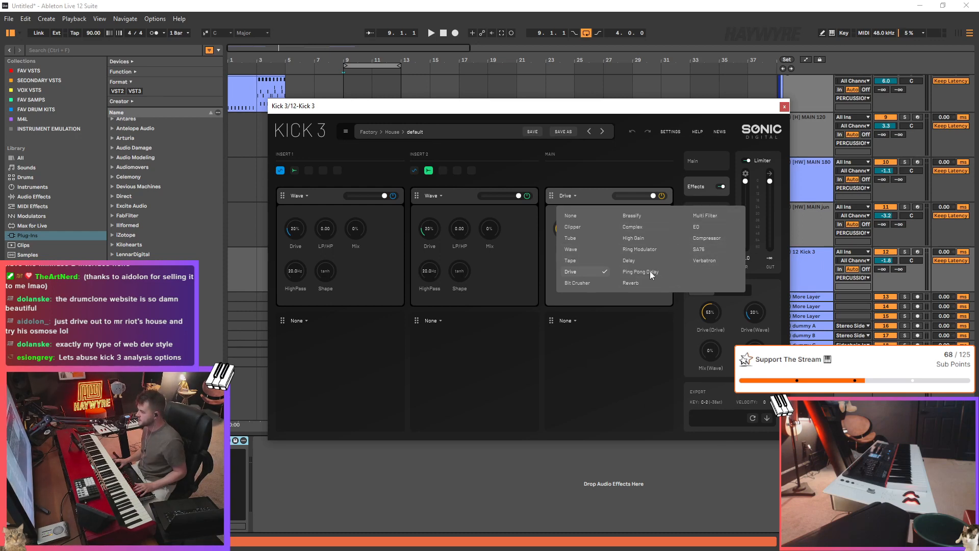
pyautogui.click(644, 227)
pyautogui.click(576, 194)
pyautogui.click(605, 268)
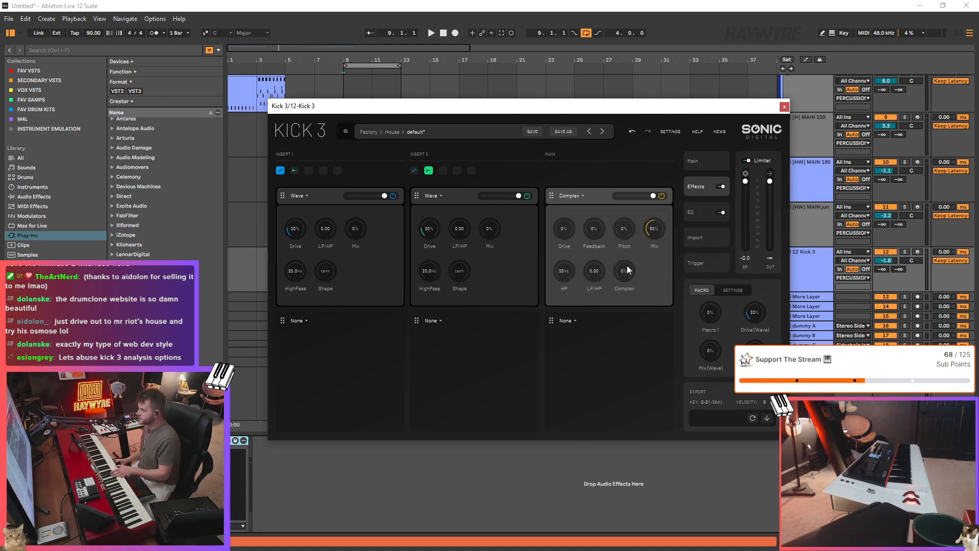
# - Arm the Kick 3 track for recording and raise the main effect's Complex amount to 100%
pyautogui.click(917, 252)
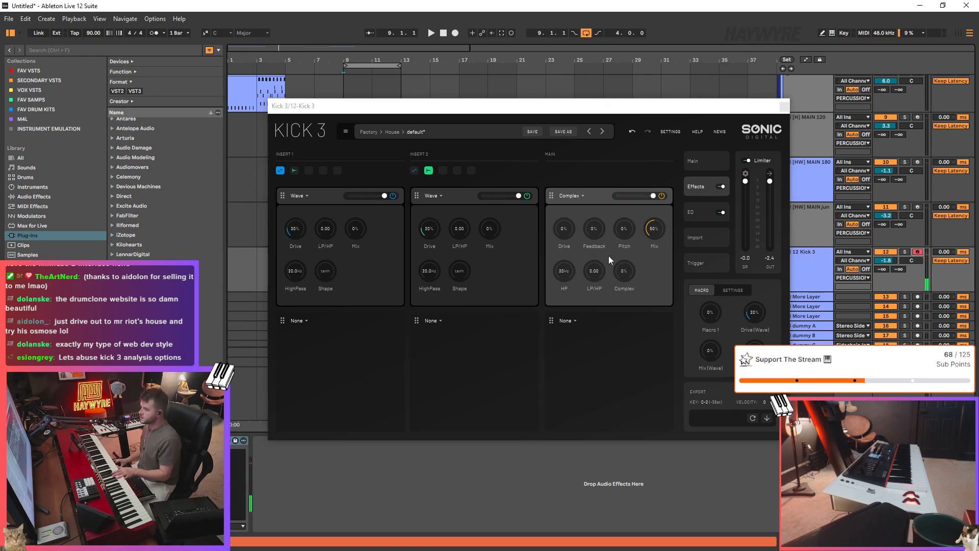
pyautogui.moveTo(625, 272); pyautogui.dragTo(623, 233)
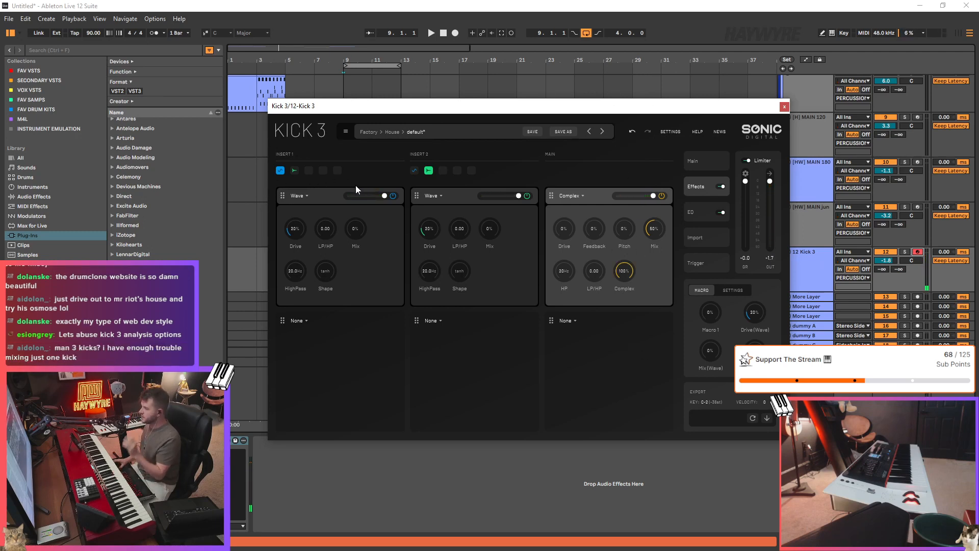
# - Audition the factory House presets Dinners, Division and DP da Funk in Kick 3
pyautogui.click(420, 131)
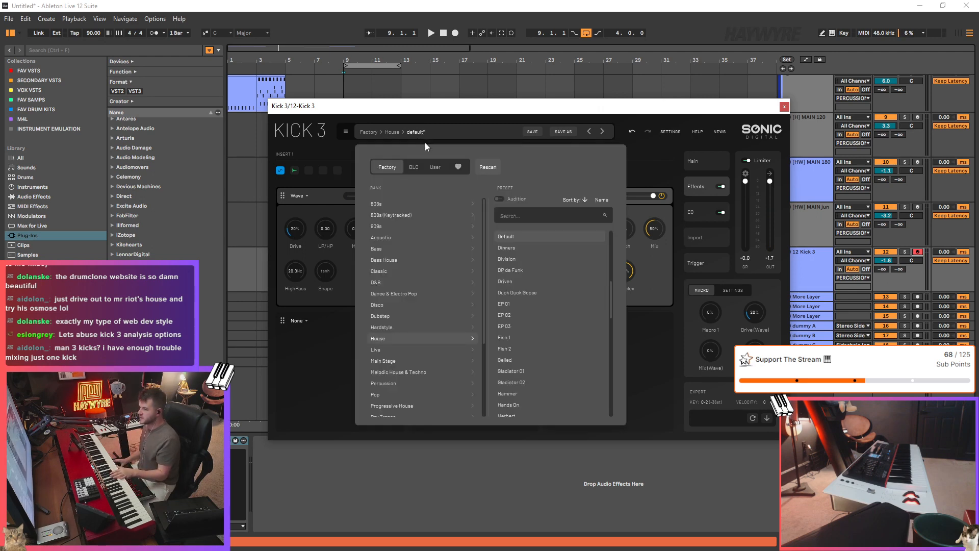
pyautogui.press('Escape')
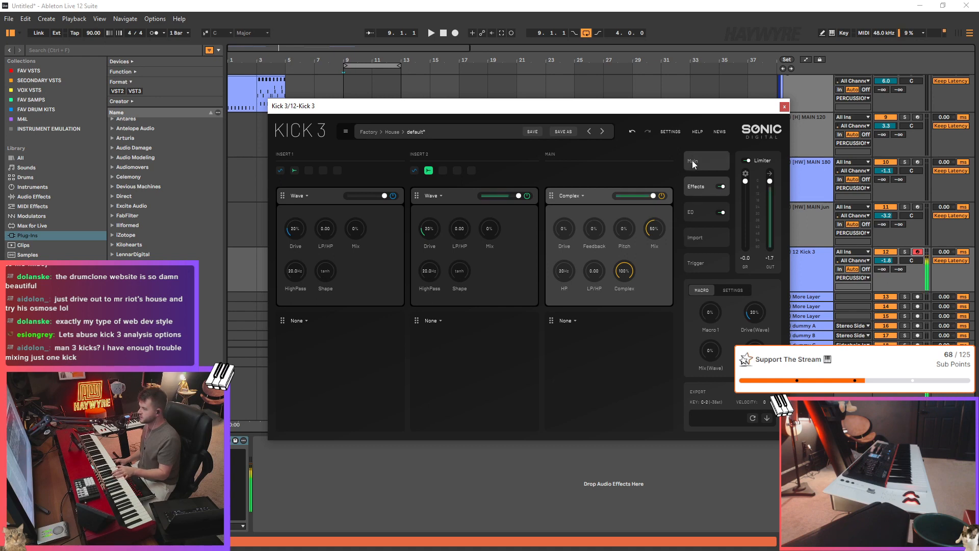
pyautogui.click(603, 131)
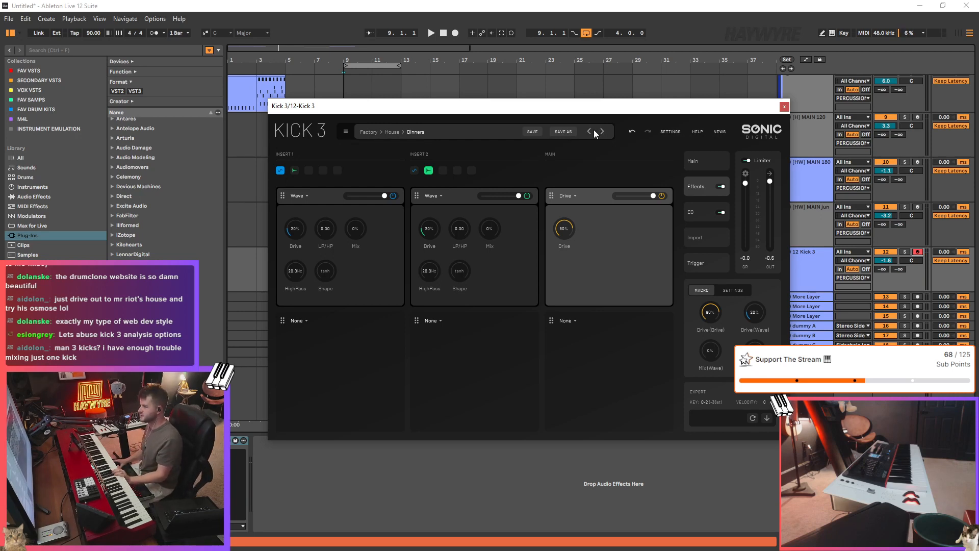
pyautogui.moveTo(603, 109); pyautogui.dragTo(616, 98)
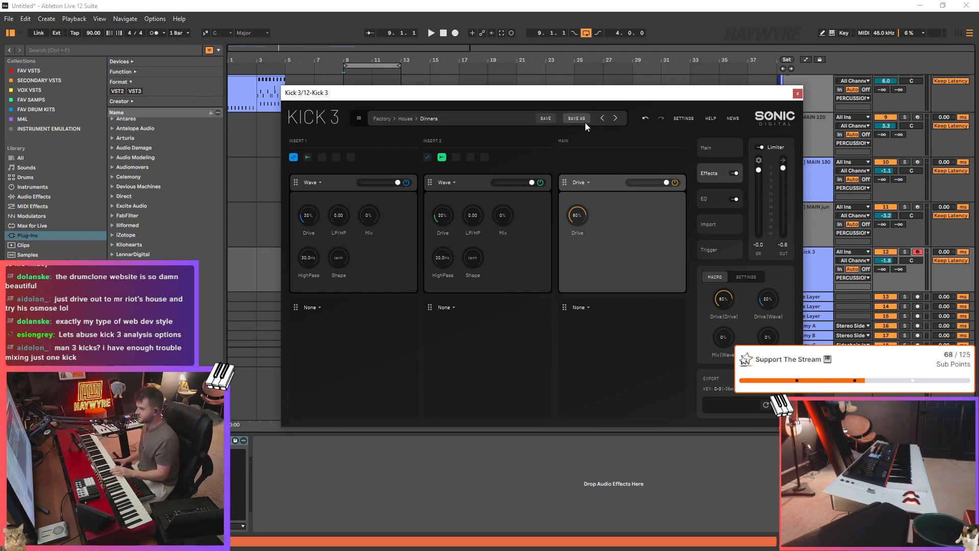
pyautogui.click(616, 118)
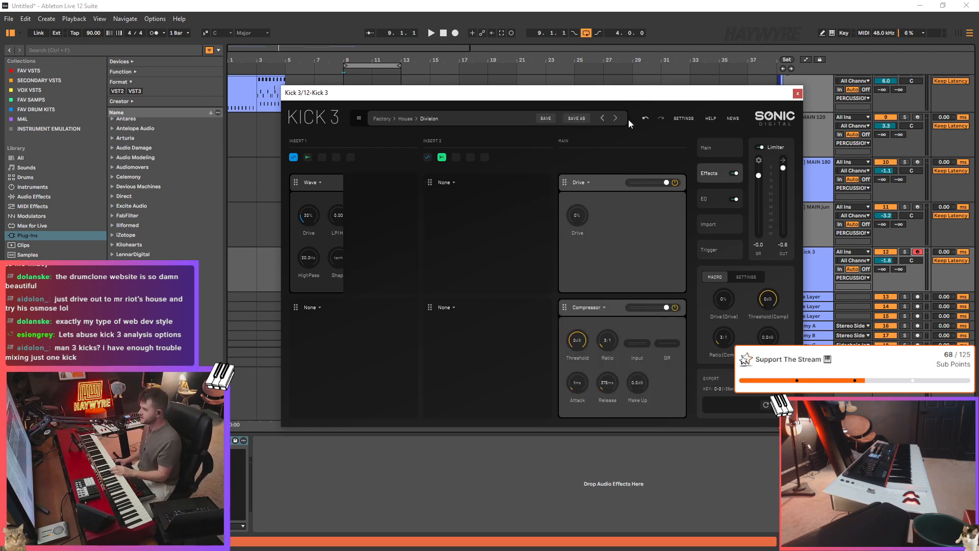
pyautogui.moveTo(614, 93); pyautogui.dragTo(586, 101)
pyautogui.click(596, 128)
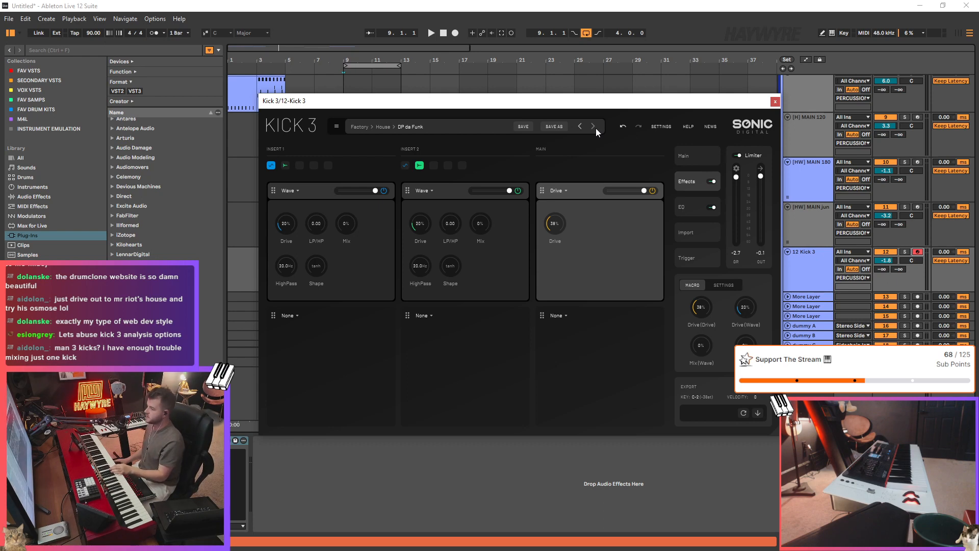
# - Audition the House presets from Driven through Duck Duck Goose to EP 03
pyautogui.moveTo(566, 105); pyautogui.dragTo(558, 100)
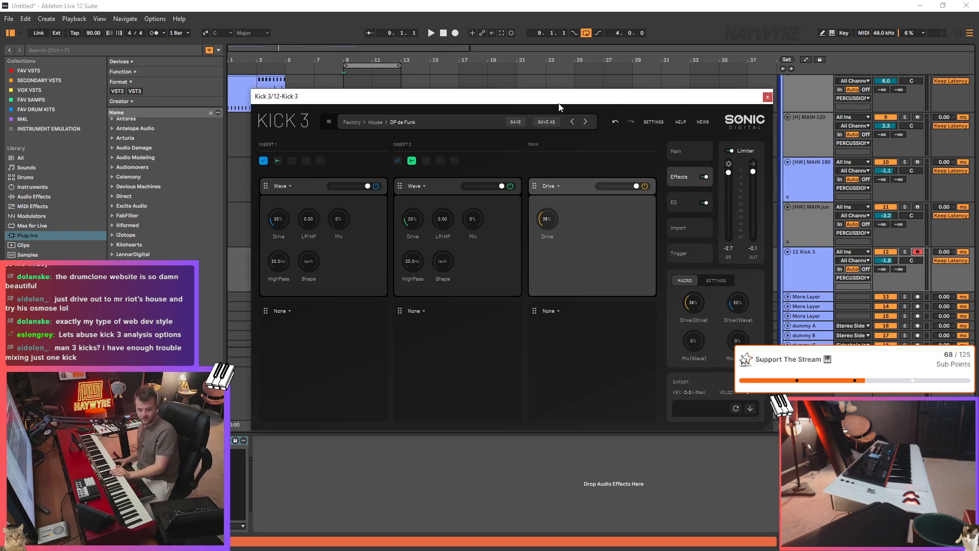
pyautogui.click(586, 122)
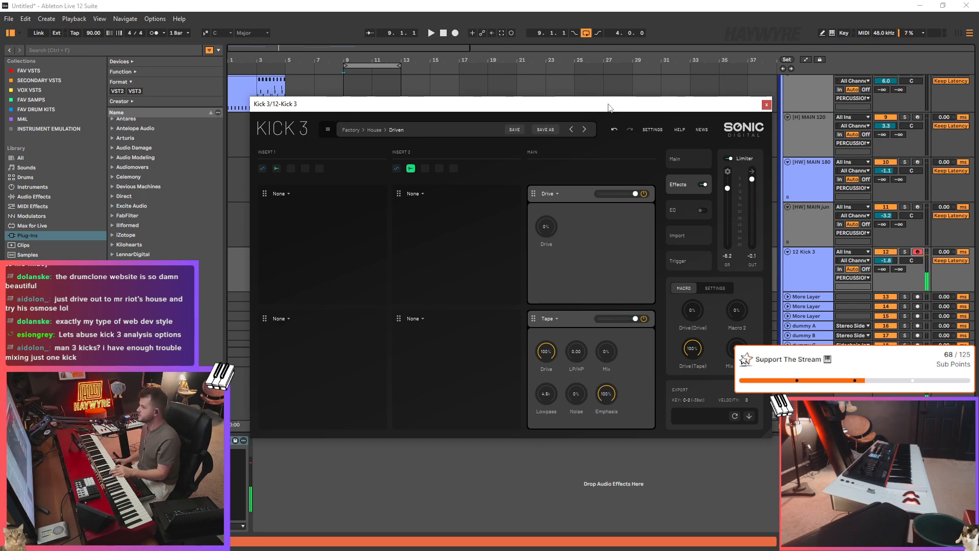
pyautogui.click(584, 130)
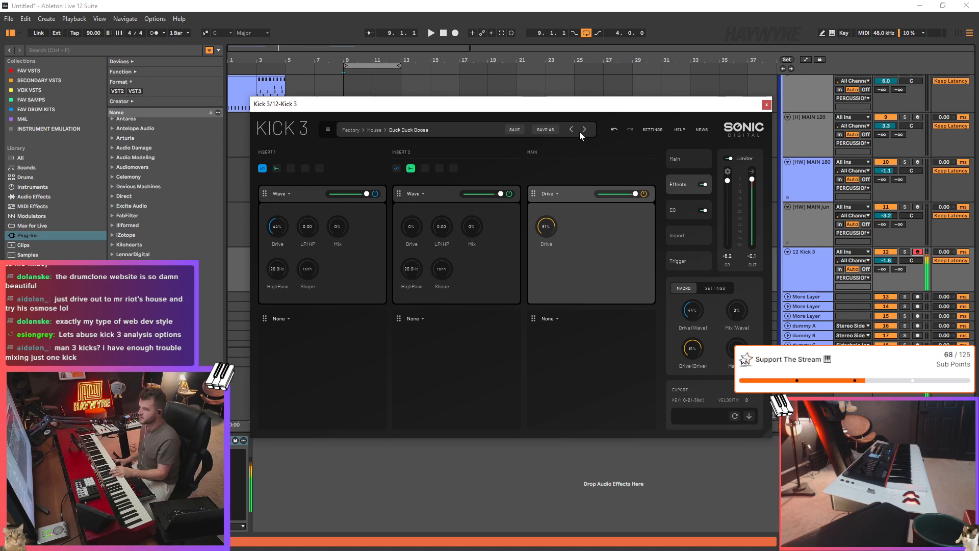
pyautogui.click(583, 132)
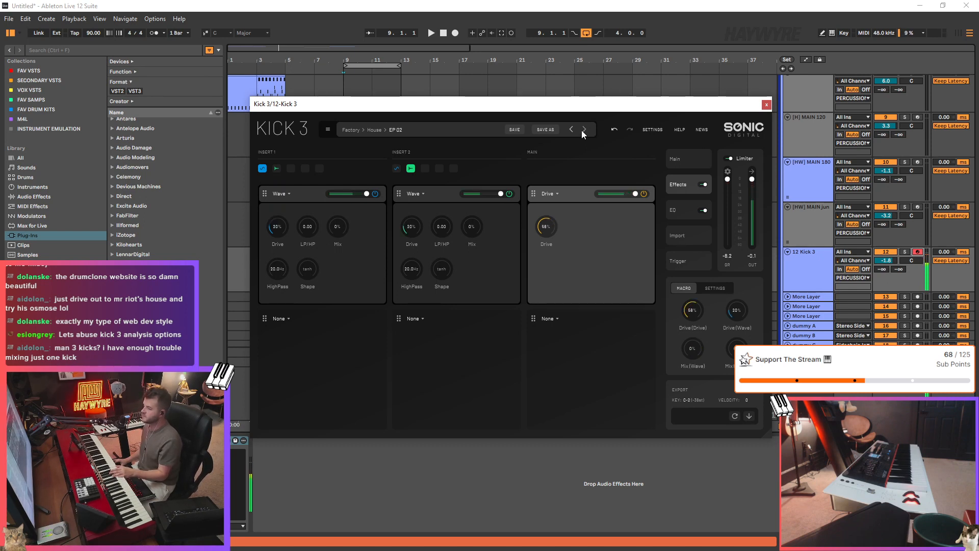
pyautogui.click(584, 129)
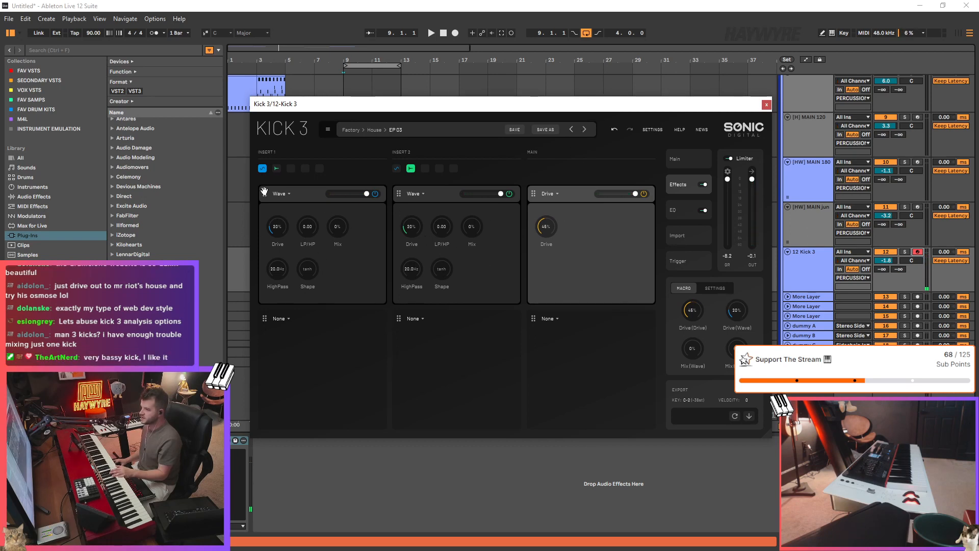
# - Audition the House presets from Fish 1 through Gladiator 02
pyautogui.click(584, 131)
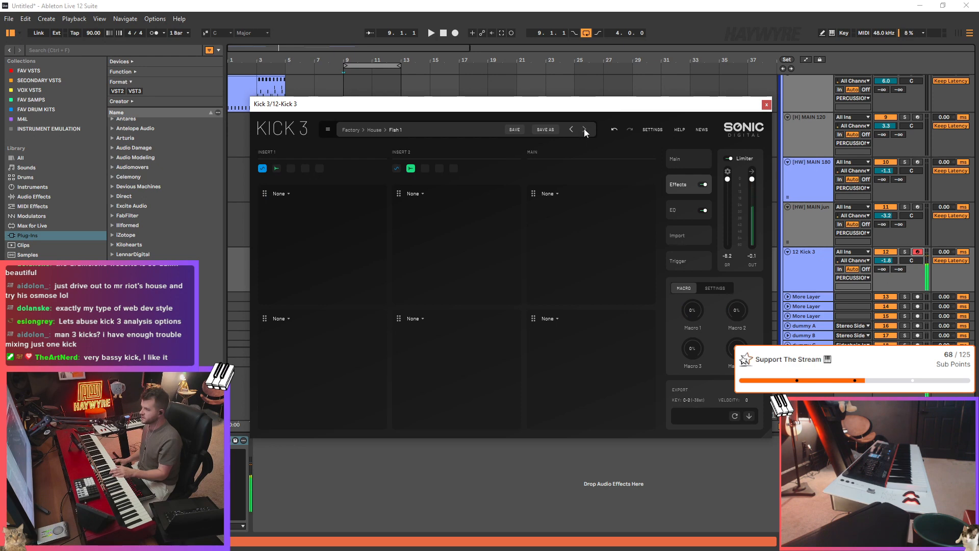
pyautogui.click(584, 132)
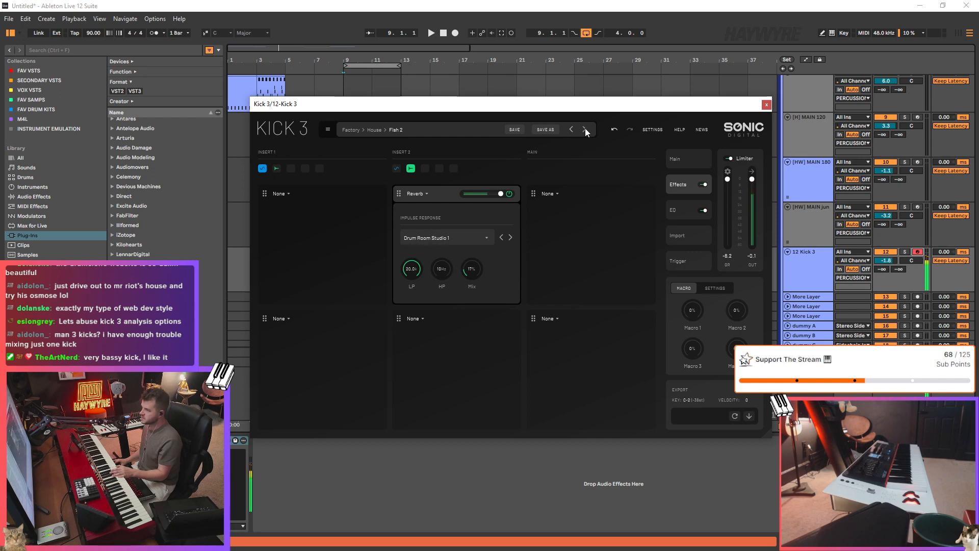
pyautogui.click(585, 132)
pyautogui.click(586, 129)
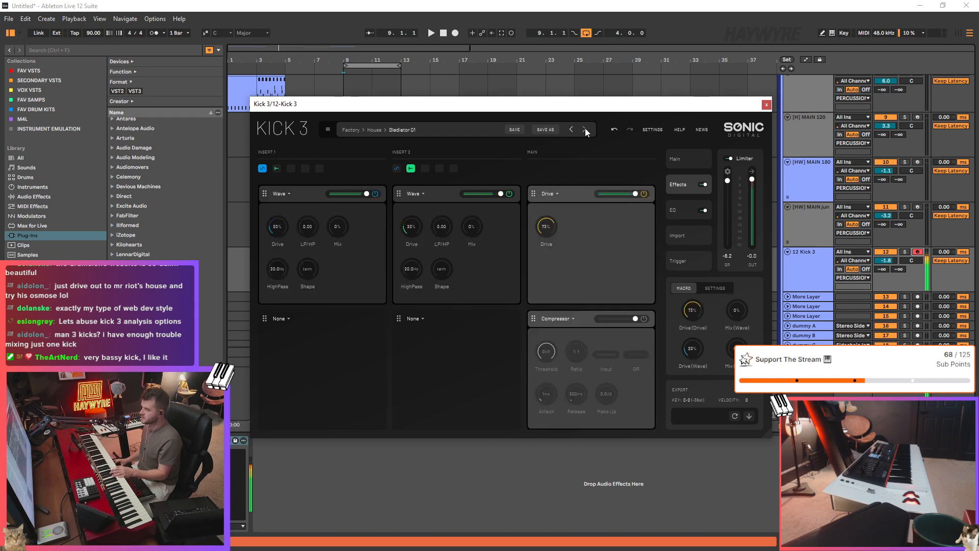
pyautogui.click(585, 128)
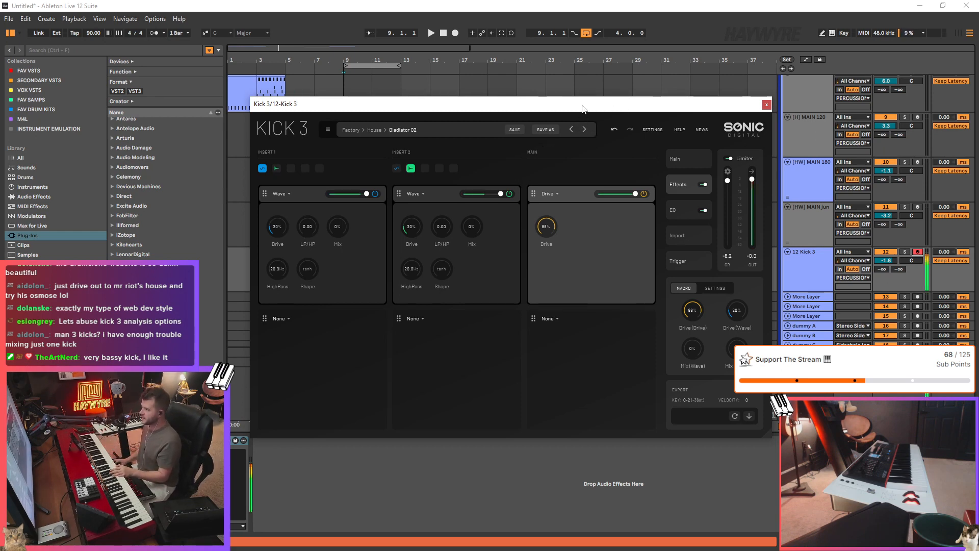
pyautogui.moveTo(580, 107); pyautogui.dragTo(585, 116)
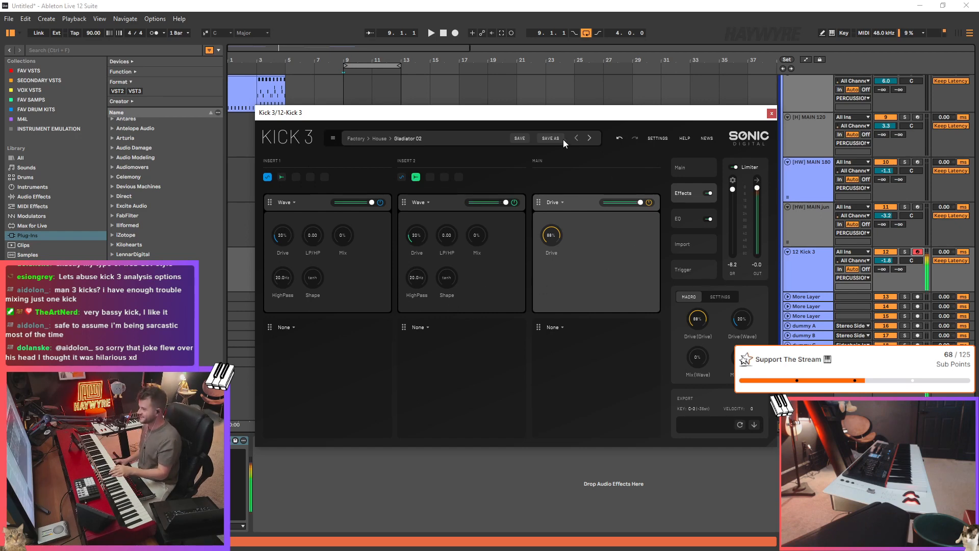
# - Audition the House presets from Hammer through Herbert and Hippo to Hobo
pyautogui.click(590, 138)
pyautogui.moveTo(620, 119); pyautogui.dragTo(614, 107)
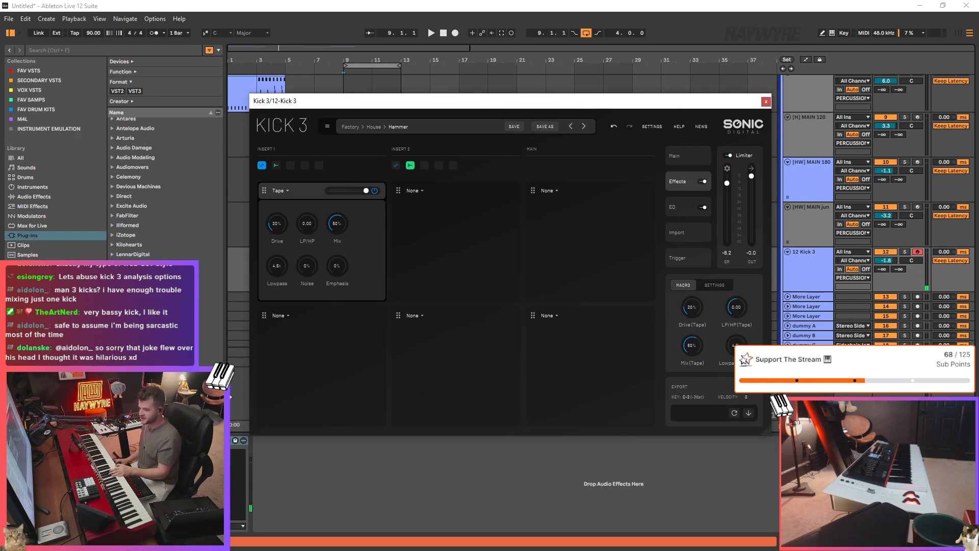
pyautogui.moveTo(226, 403); pyautogui.dragTo(214, 402)
pyautogui.click(585, 126)
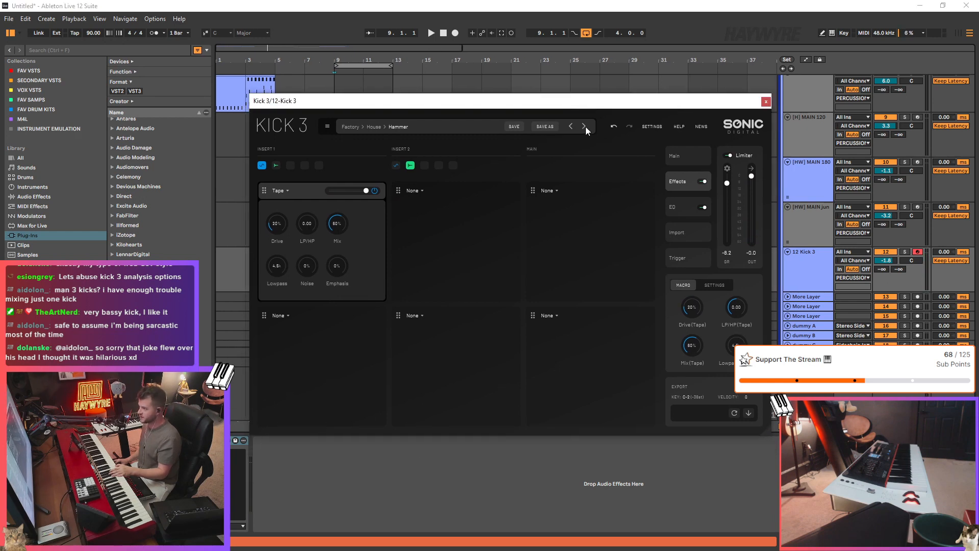
pyautogui.click(586, 103)
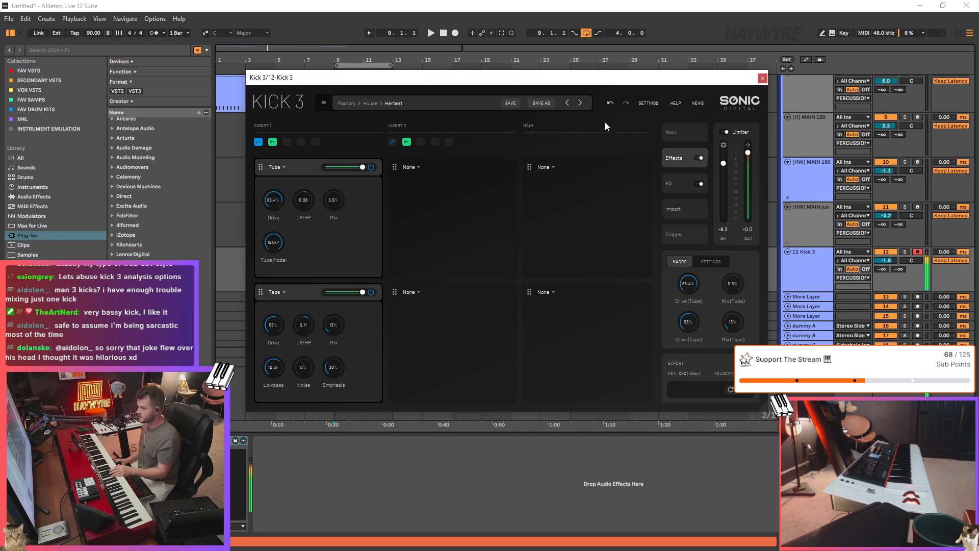
pyautogui.click(580, 103)
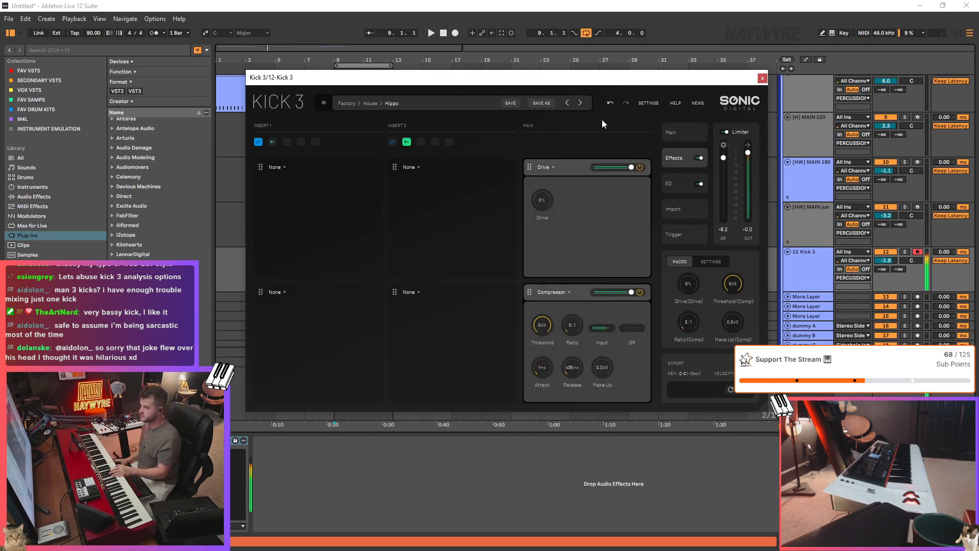
pyautogui.click(580, 103)
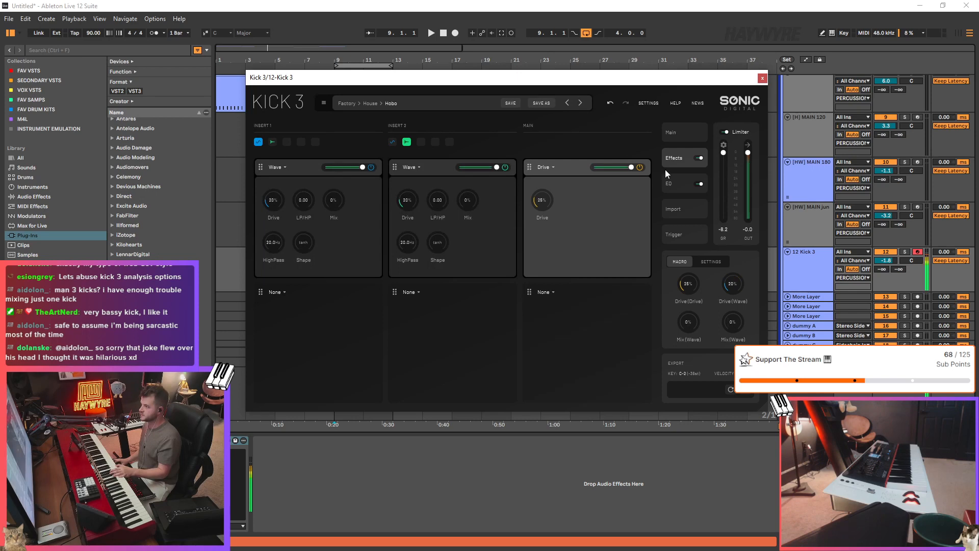
# - Try the presets up to House - 03, and load House - 08 from the factory House bank
pyautogui.click(580, 103)
pyautogui.click(580, 103)
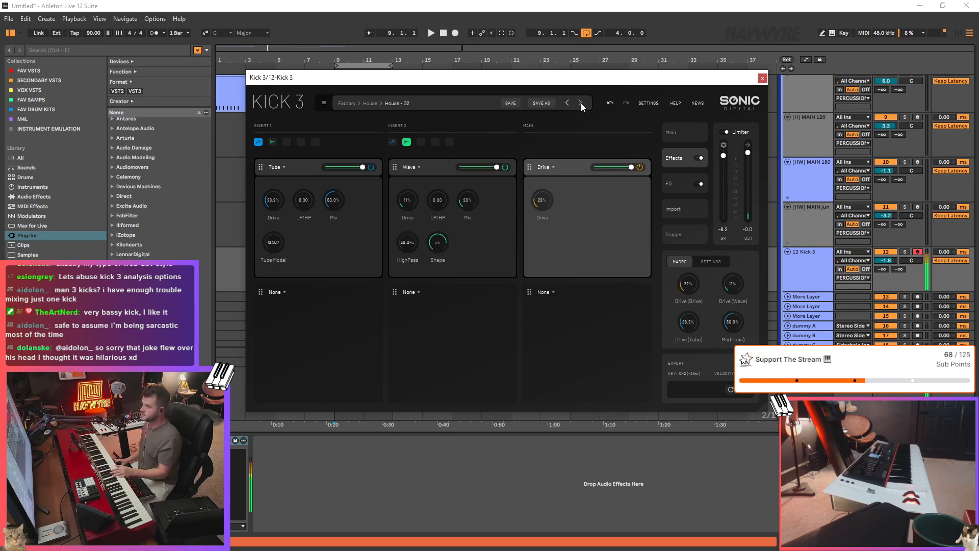
pyautogui.click(580, 103)
pyautogui.click(405, 104)
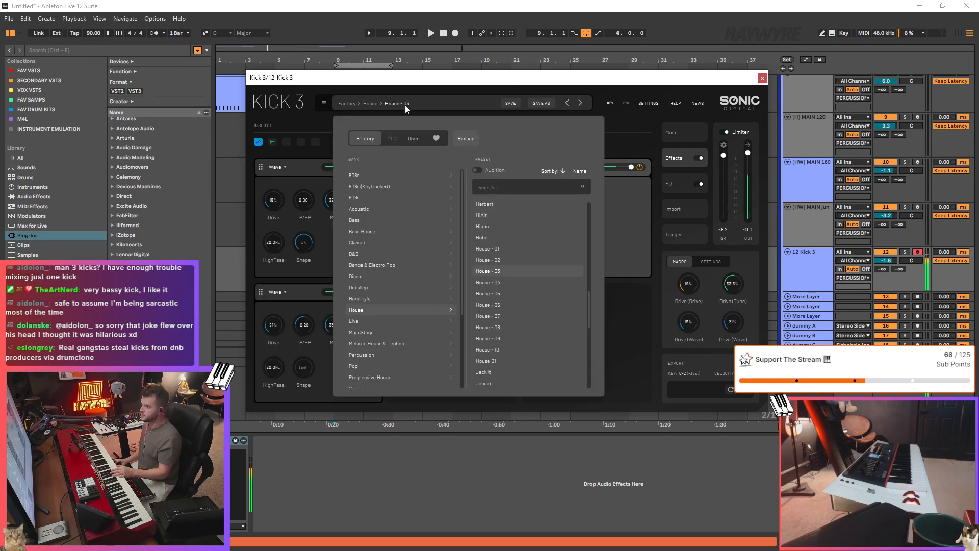
pyautogui.click(475, 326)
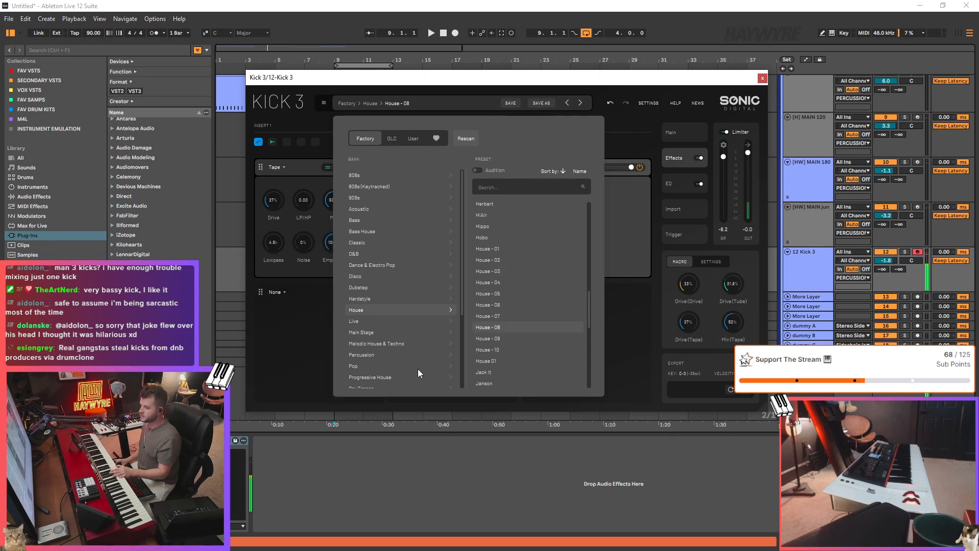
# - Audition The Tomiest and Thomas Kick from the factory Toms bank, and load TomAmbaLam
pyautogui.scroll(-3, 381, 265)
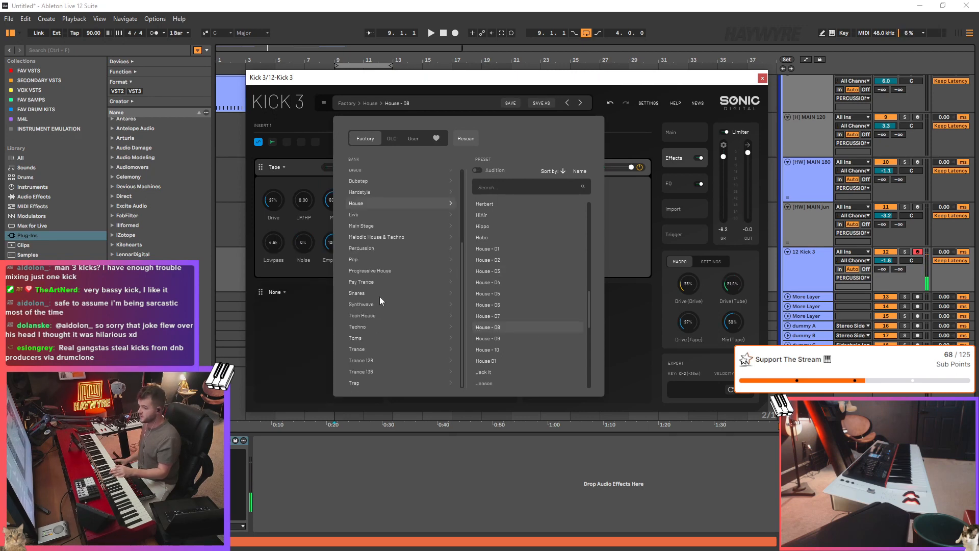
pyautogui.click(371, 337)
pyautogui.click(504, 207)
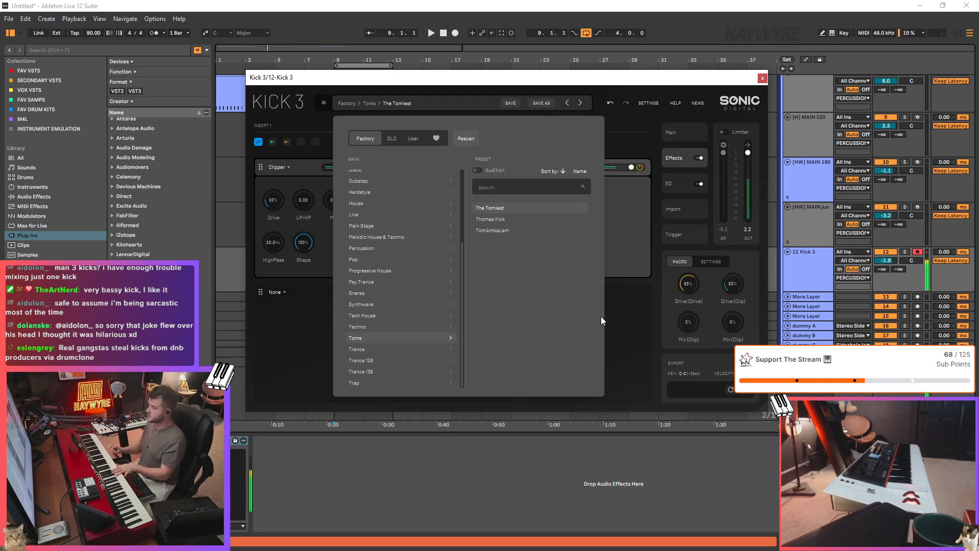
pyautogui.click(480, 219)
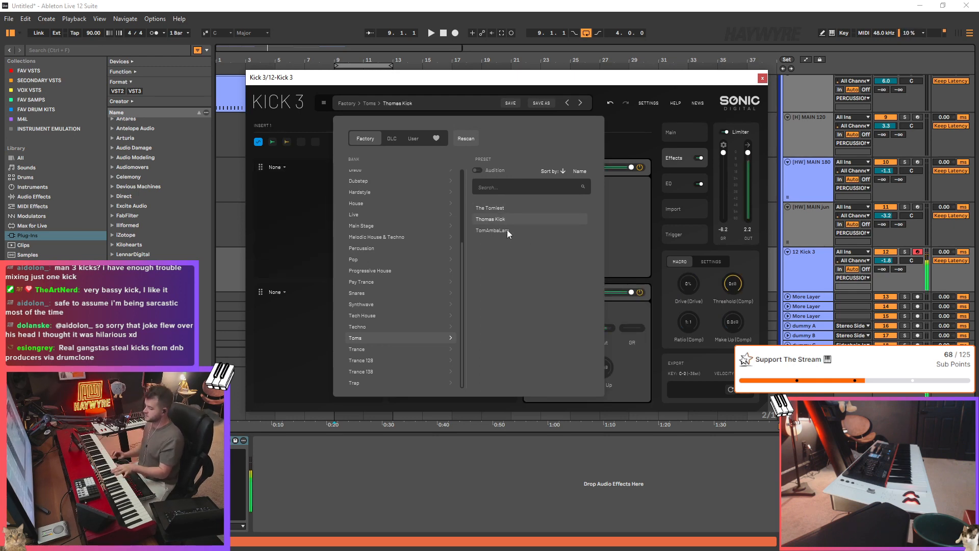
pyautogui.click(507, 230)
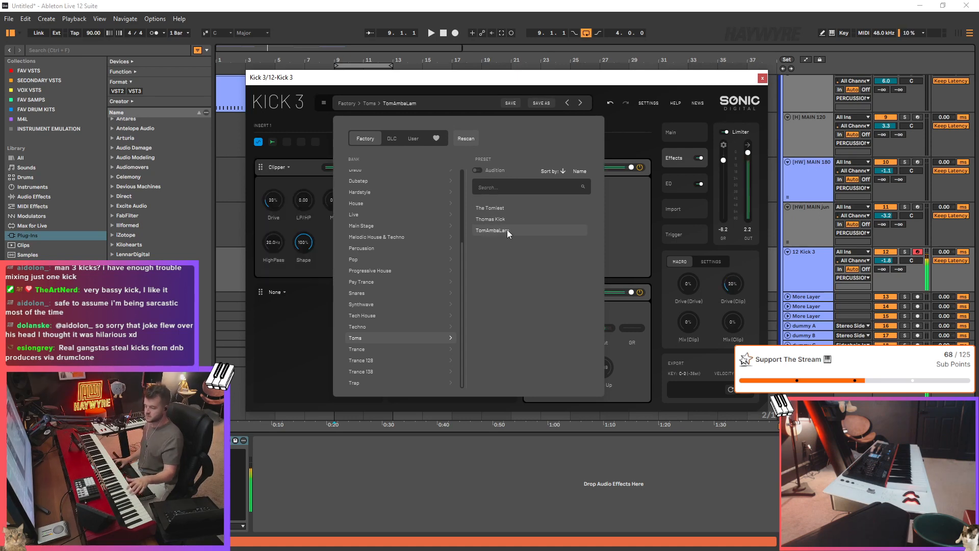
pyautogui.click(628, 133)
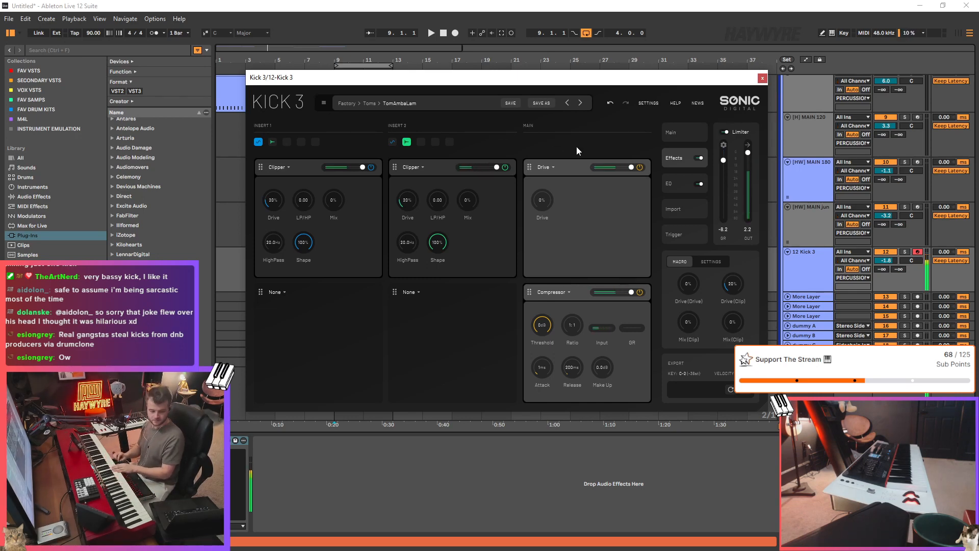
# - Lower the Kick 3 track's volume to -2.8 and close its plug-in window
pyautogui.moveTo(887, 260); pyautogui.dragTo(887, 268)
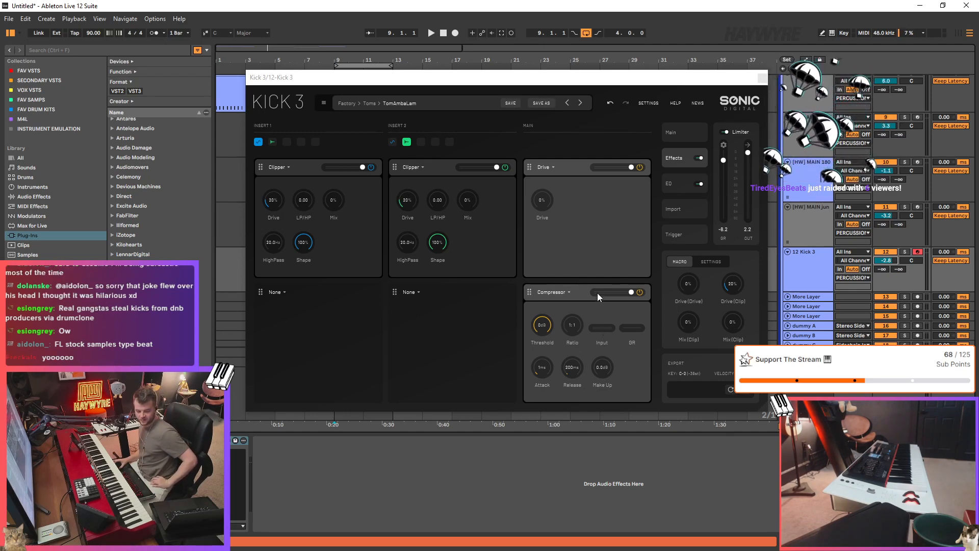
pyautogui.click(762, 79)
pyautogui.scroll(10, 531, 250)
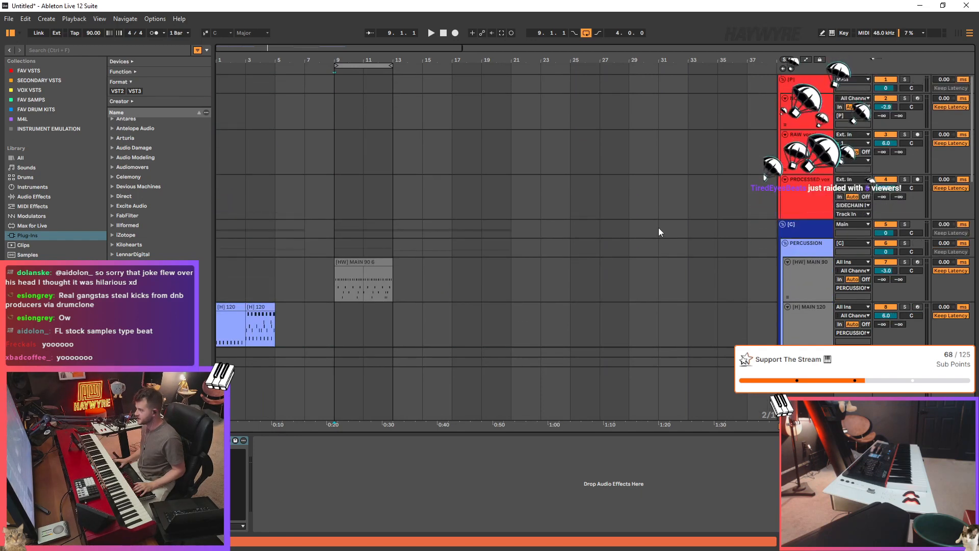
pyautogui.scroll(-8, 577, 207)
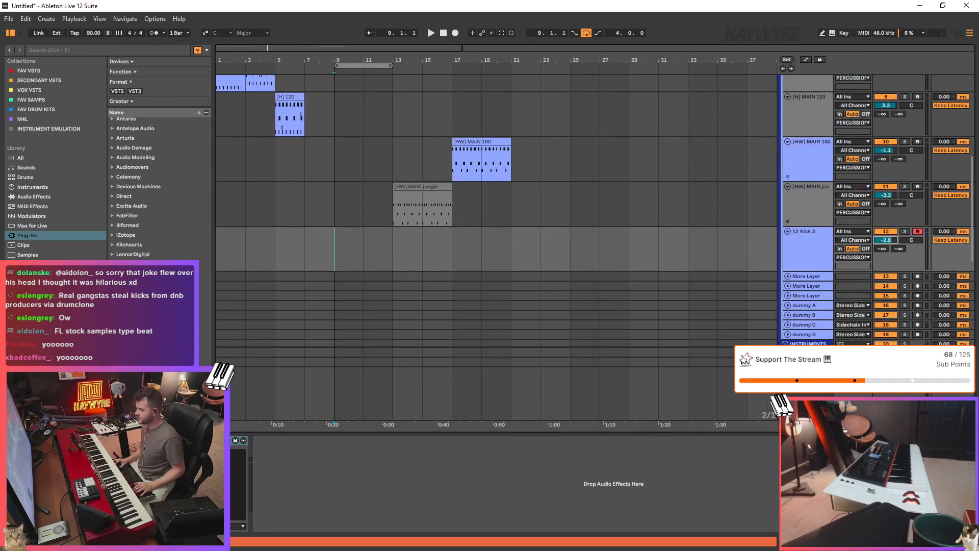
pyautogui.click(185, 440)
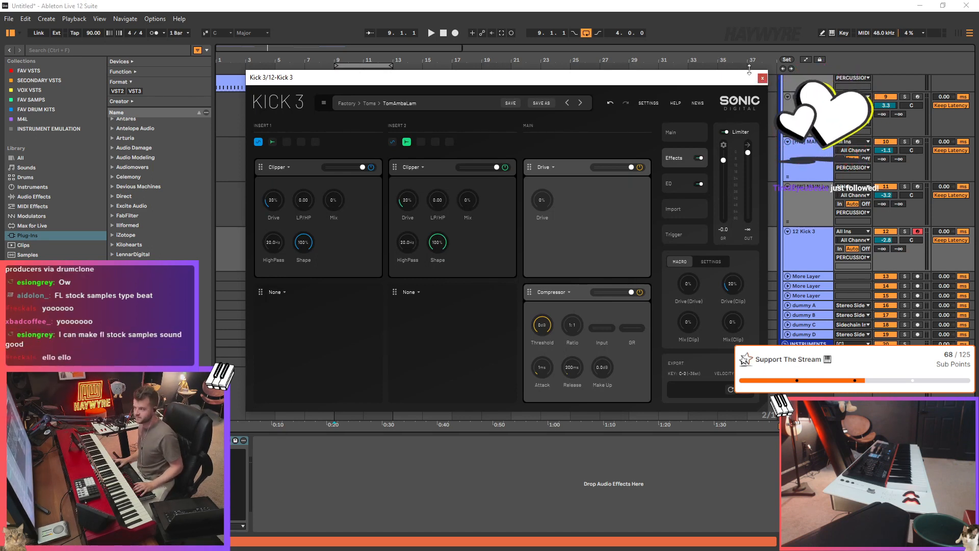
pyautogui.click(762, 77)
# - Arm the NORD track and raise its volume to -0.7
pyautogui.scroll(3, 719, 219)
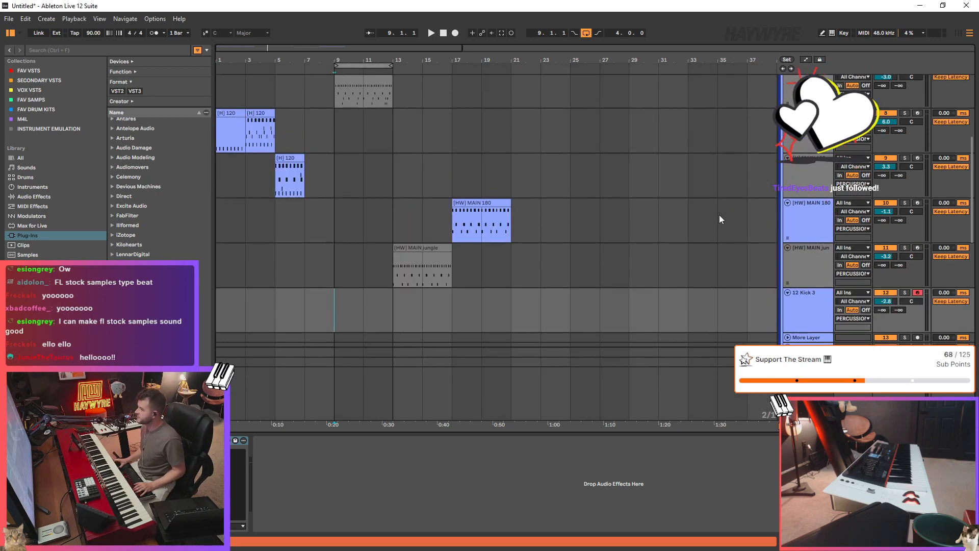
pyautogui.scroll(10, 719, 220)
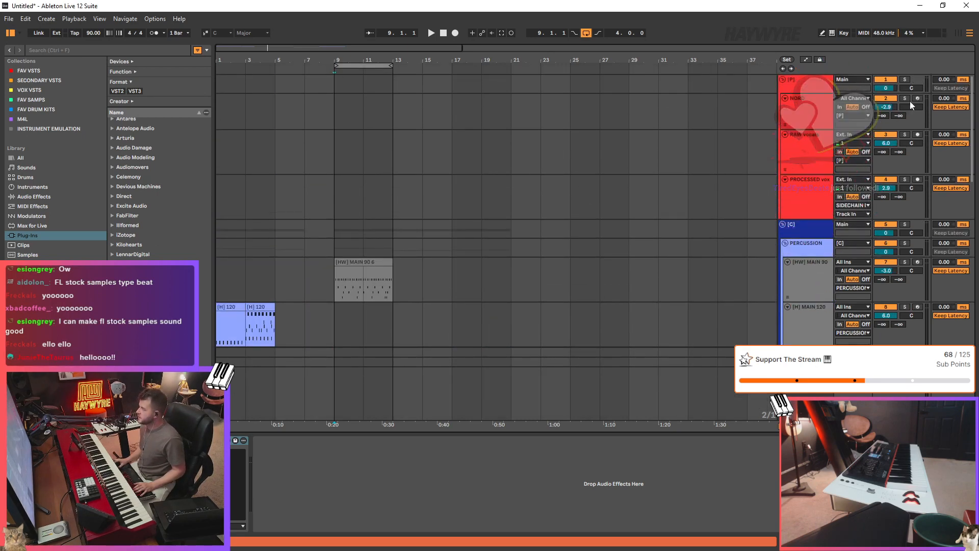
pyautogui.click(918, 98)
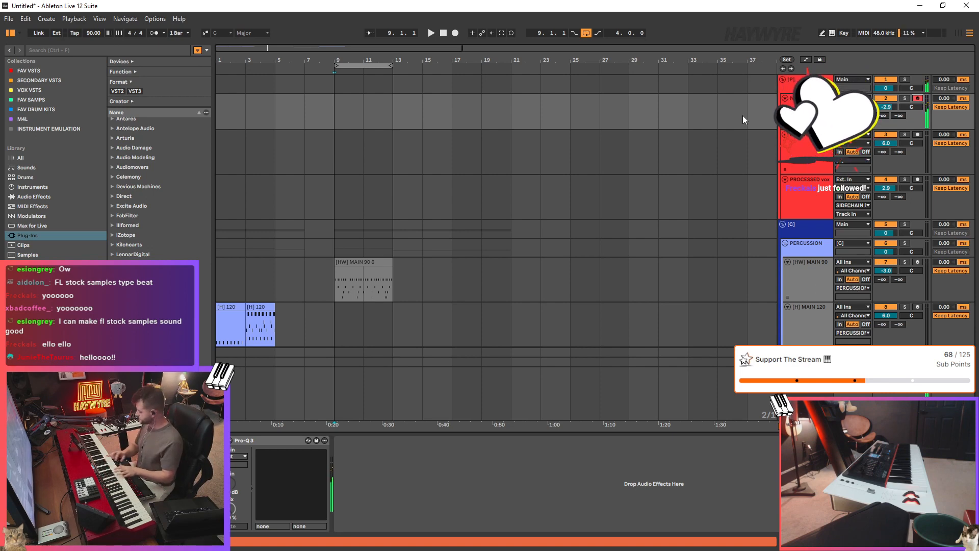
pyautogui.moveTo(886, 107); pyautogui.dragTo(887, 101)
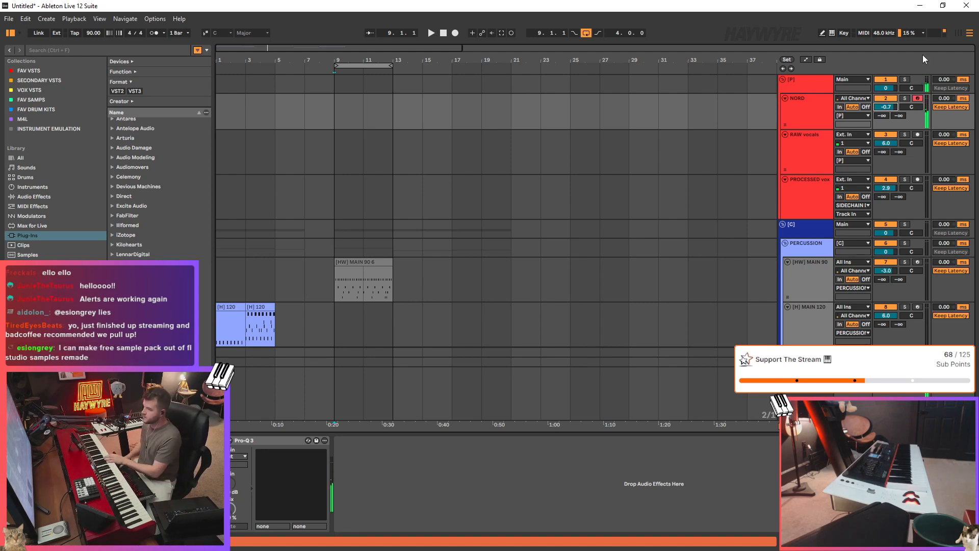
# - Set the arrangement loop to the [HW] MAIN jungle clip at bar 13
pyautogui.scroll(-10, 382, 346)
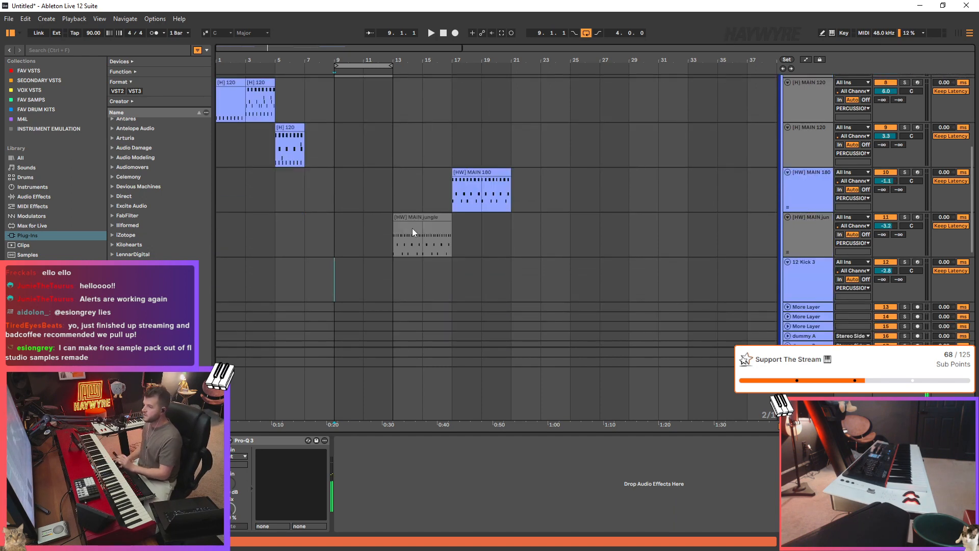
pyautogui.click(412, 232)
pyautogui.hotkey('ctrl', 'l')
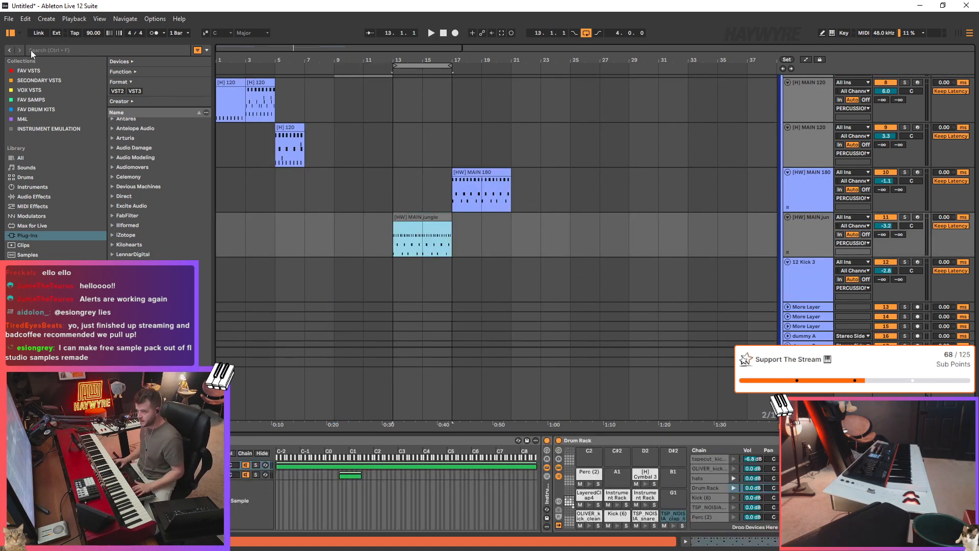
# - Set the project tempo to 170 BPM and start playing the jungle loop
pyautogui.click(93, 33)
pyautogui.write('179')
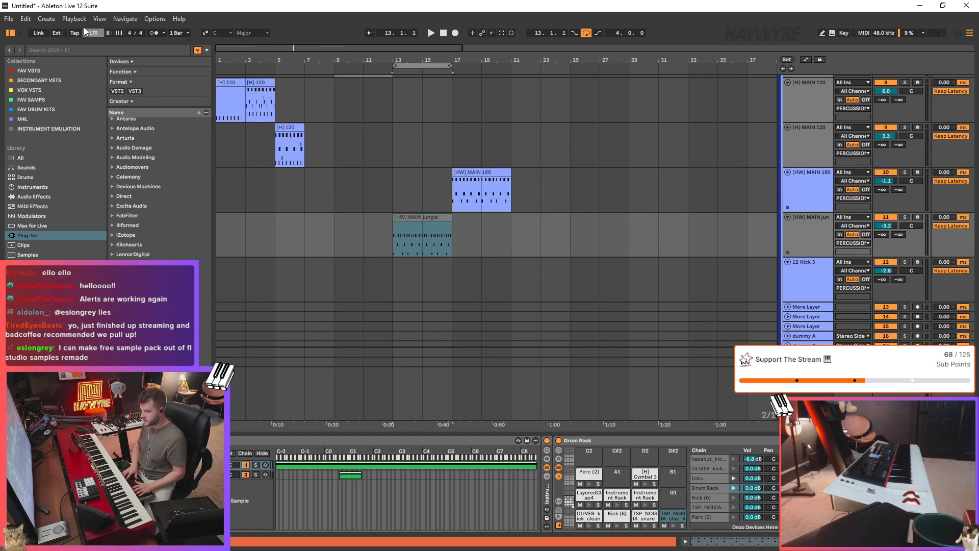
pyautogui.press('Return')
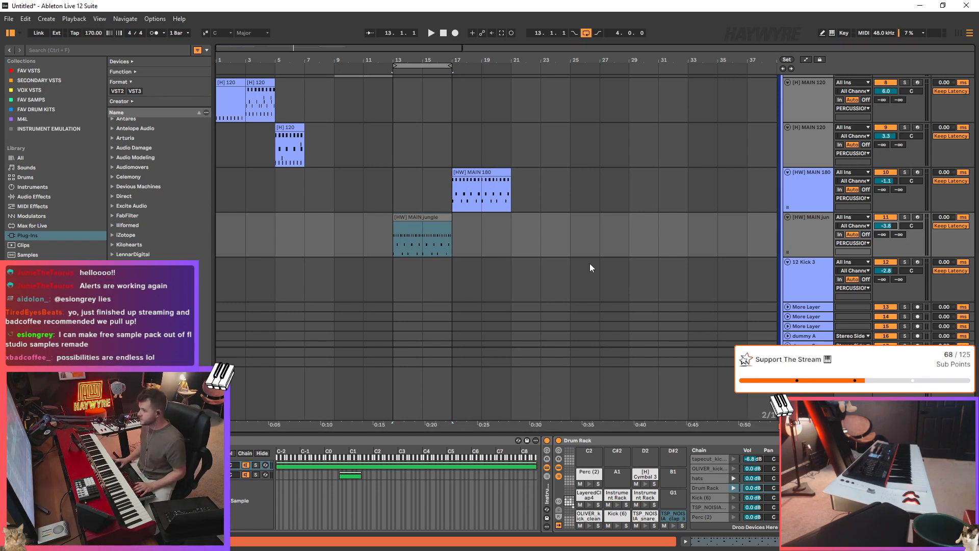
pyautogui.press('space')
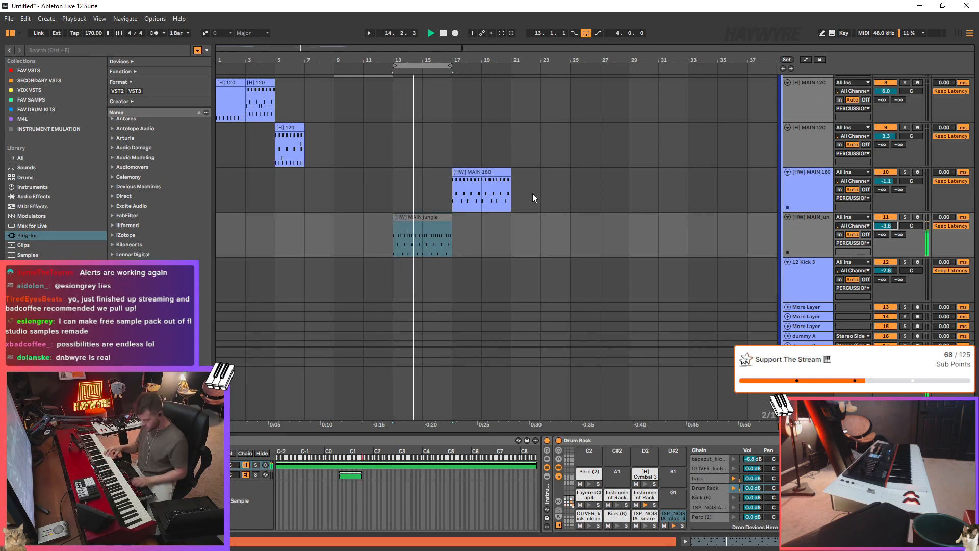
# - Check the audio device, sample rate and latency in the audio settings
pyautogui.hotkey('ctrl', ',')
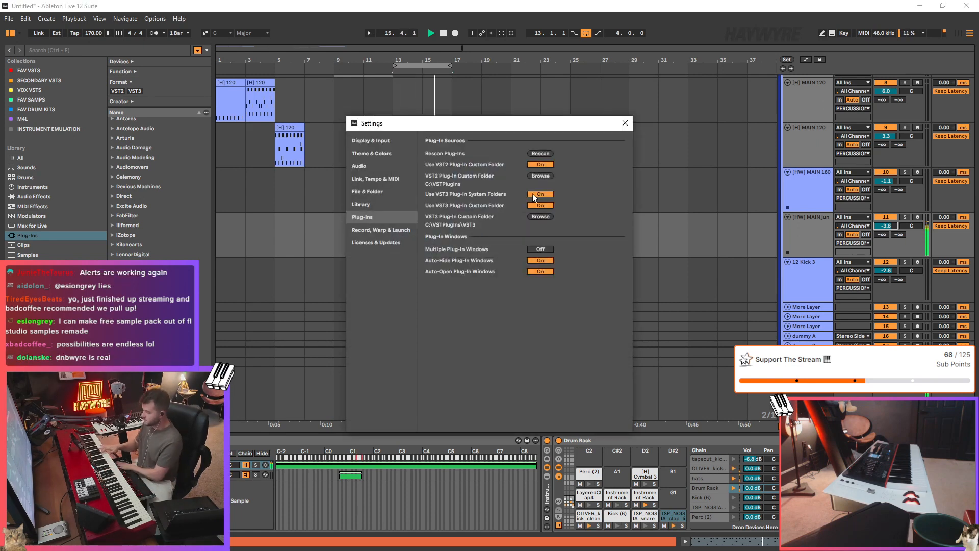
pyautogui.click(388, 164)
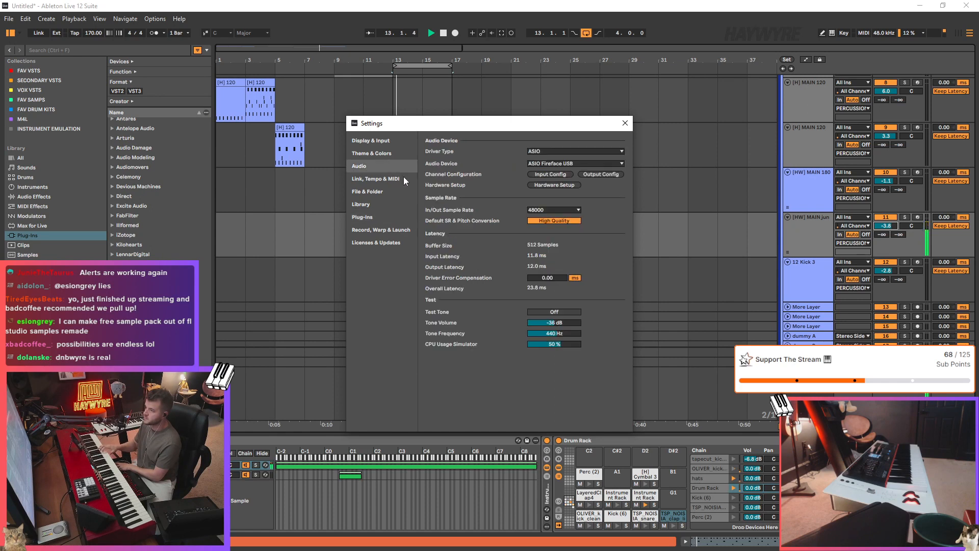
pyautogui.click(628, 124)
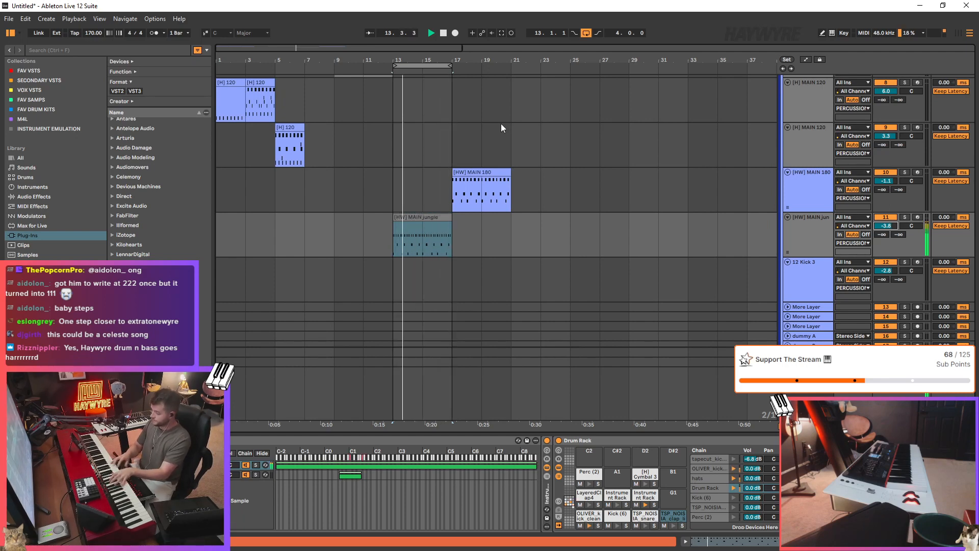
# - Load the Rhodes - LA Custom Warm electric piano patch in the NORD track's Keyscape and close the plug-in window
pyautogui.scroll(5, 596, 137)
pyautogui.scroll(1, 642, 209)
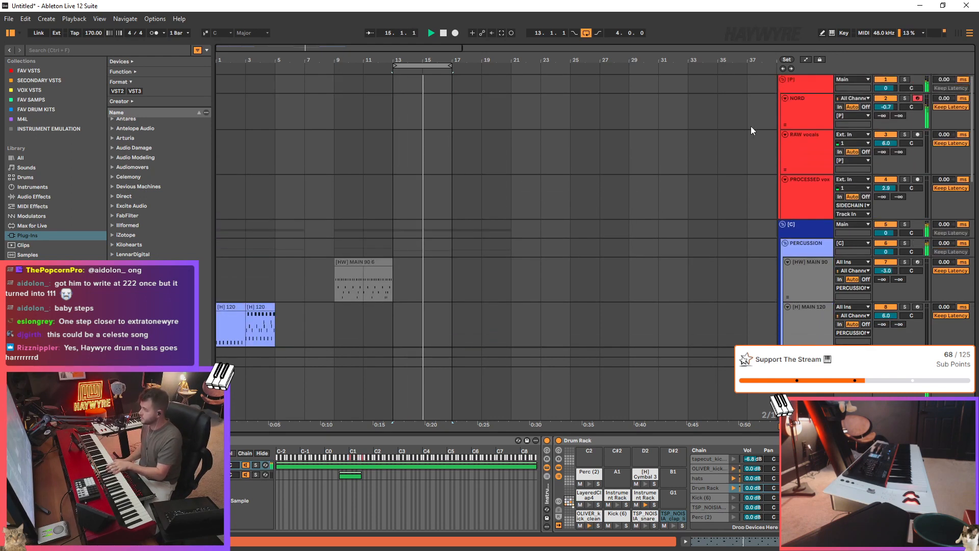
pyautogui.click(753, 128)
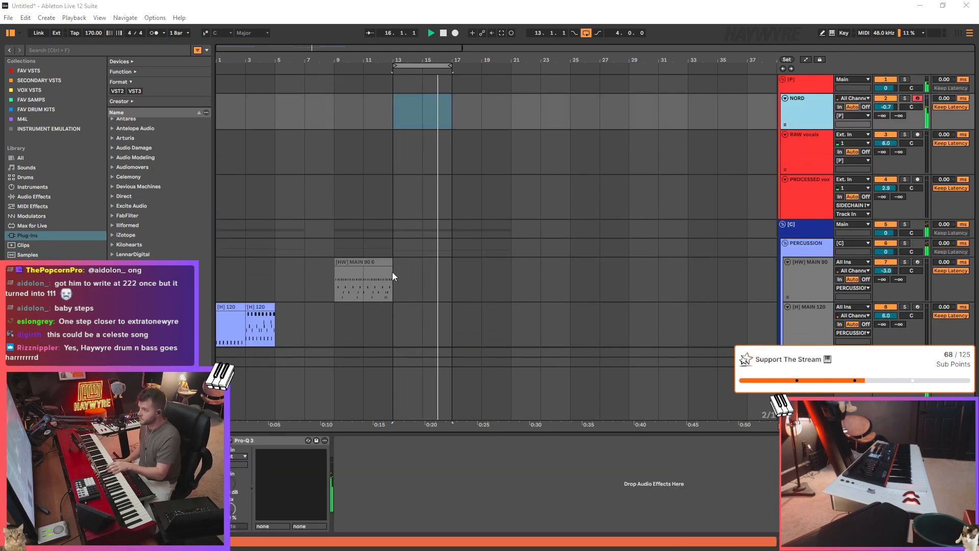
pyautogui.hotkey('ctrl', 'alt', 'p')
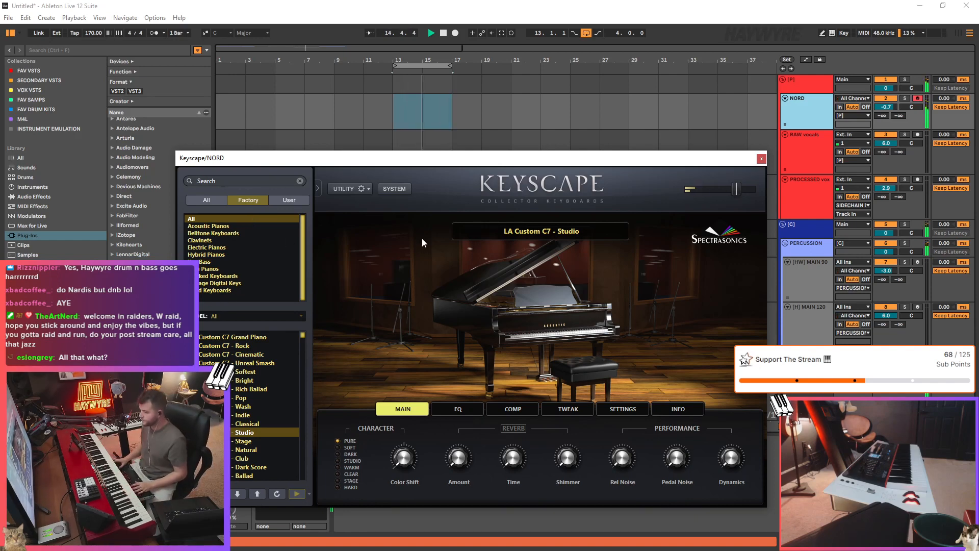
pyautogui.click(215, 270)
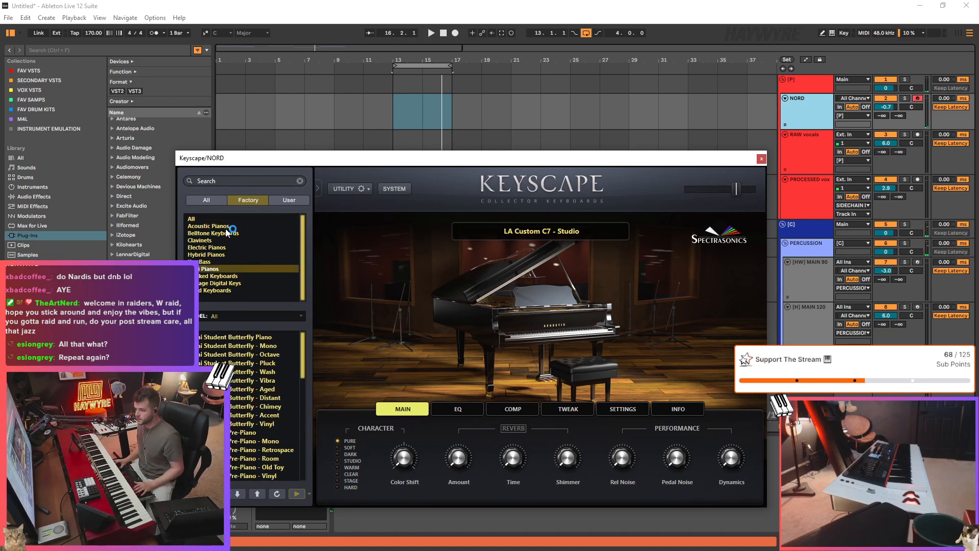
pyautogui.click(219, 248)
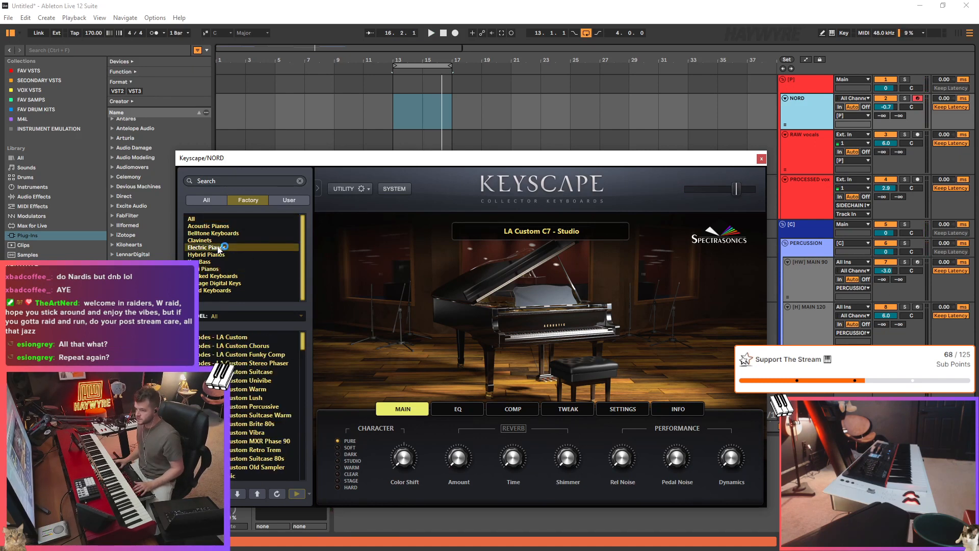
pyautogui.click(260, 389)
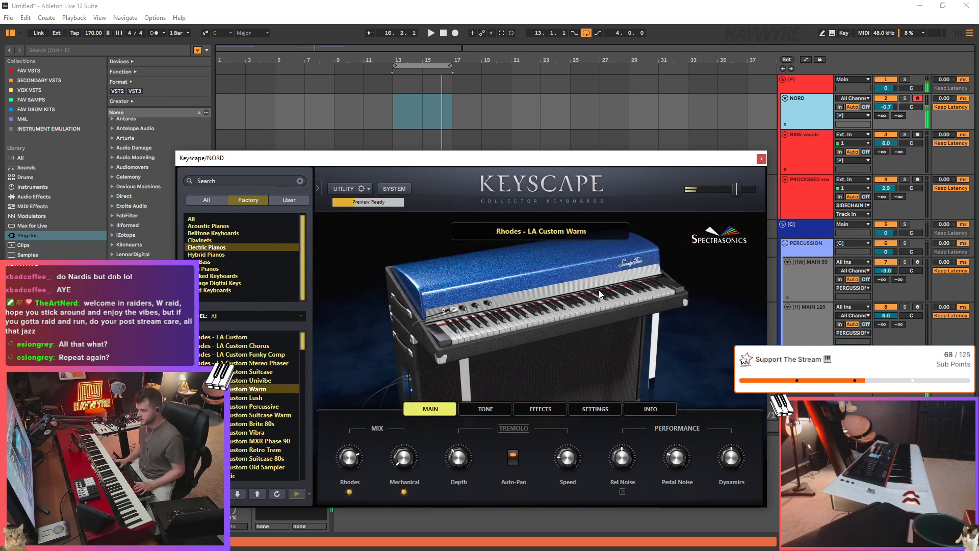
pyautogui.click(761, 158)
# - Delete all drum clips before bar 13, keeping the [HW] MAIN jungle and [HW] MAIN 180 clips
pyautogui.scroll(-8, 518, 302)
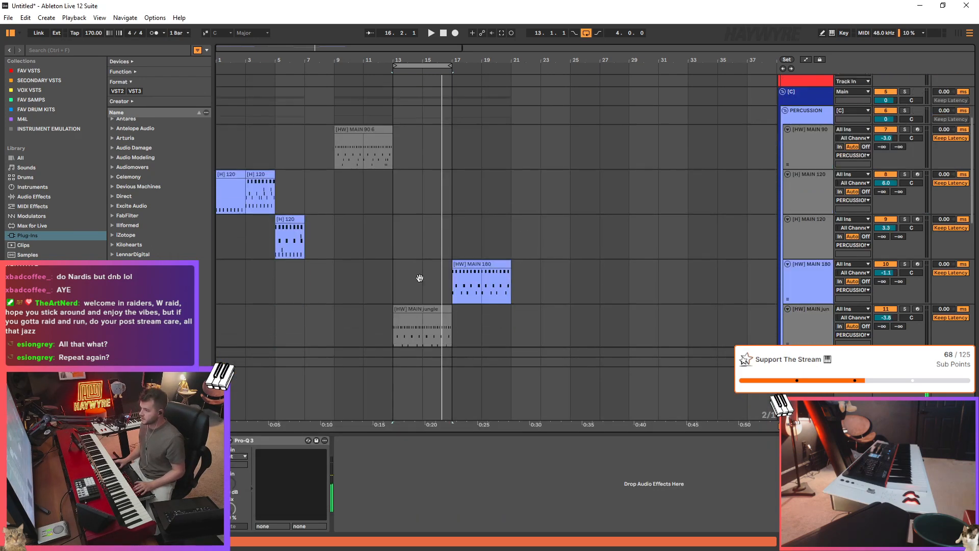
pyautogui.click(440, 204)
pyautogui.click(413, 234)
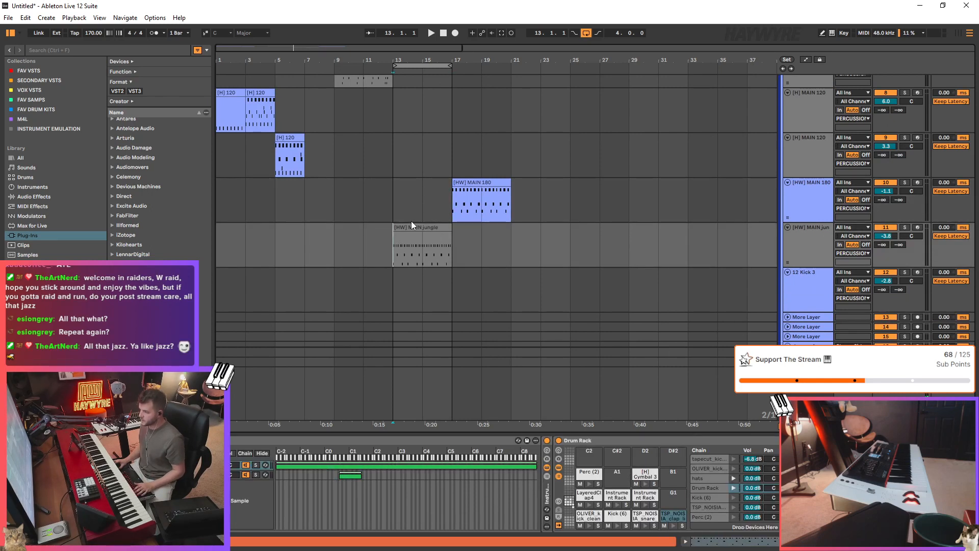
pyautogui.moveTo(387, 241); pyautogui.dragTo(186, 136)
pyautogui.press('Delete')
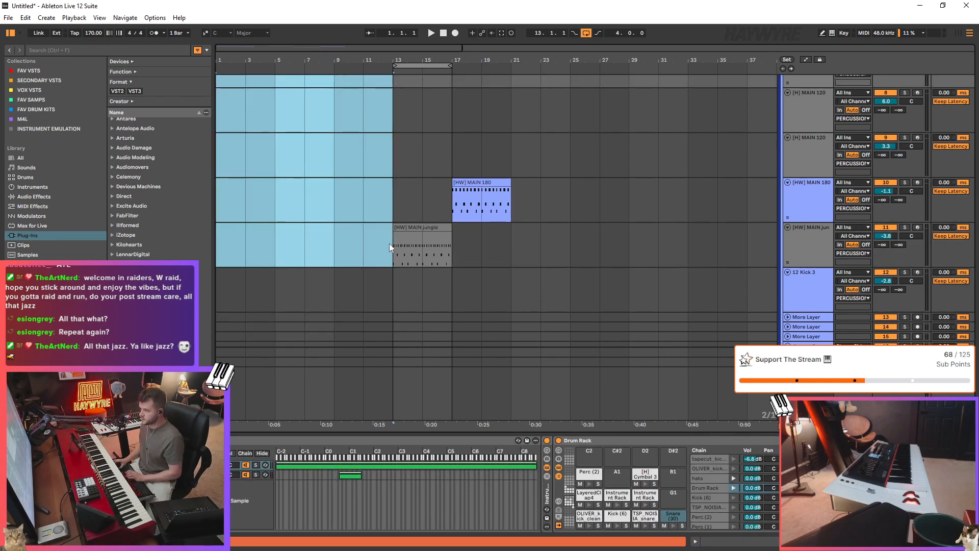
pyautogui.click(389, 243)
# - Move the [HW] MAIN jungle clip to bar 1 and build it into one 8-bar clip followed by a 4-bar copy
pyautogui.moveTo(415, 227); pyautogui.dragTo(250, 225)
pyautogui.hotkey('ctrl', 'd')
pyautogui.hotkey('ctrl', 'd')
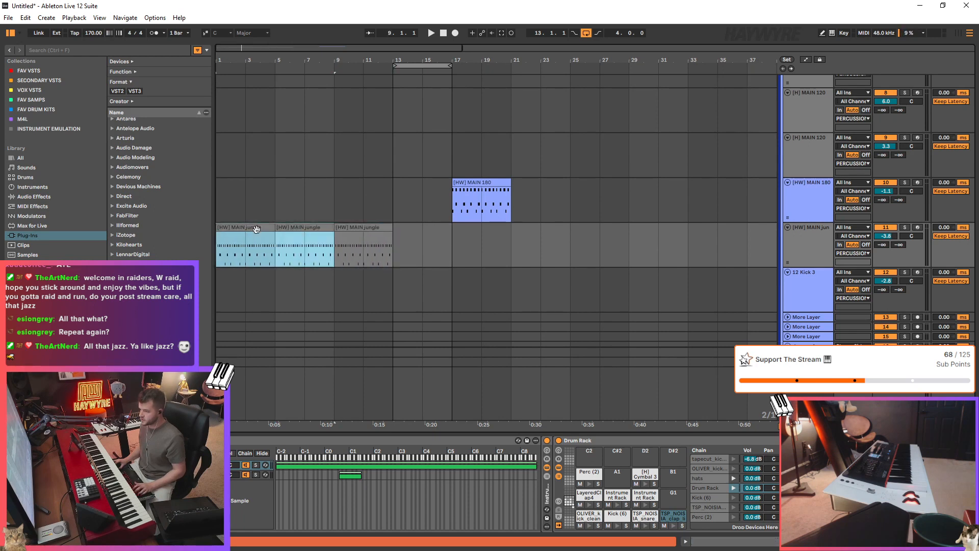
pyautogui.doubleClick(304, 226)
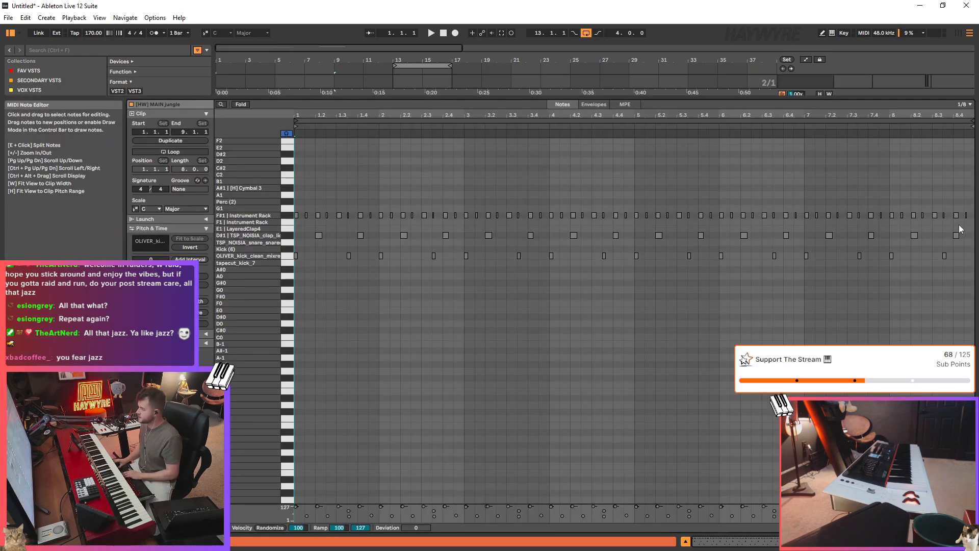
pyautogui.hotkey('ctrl', 'alt', 'e')
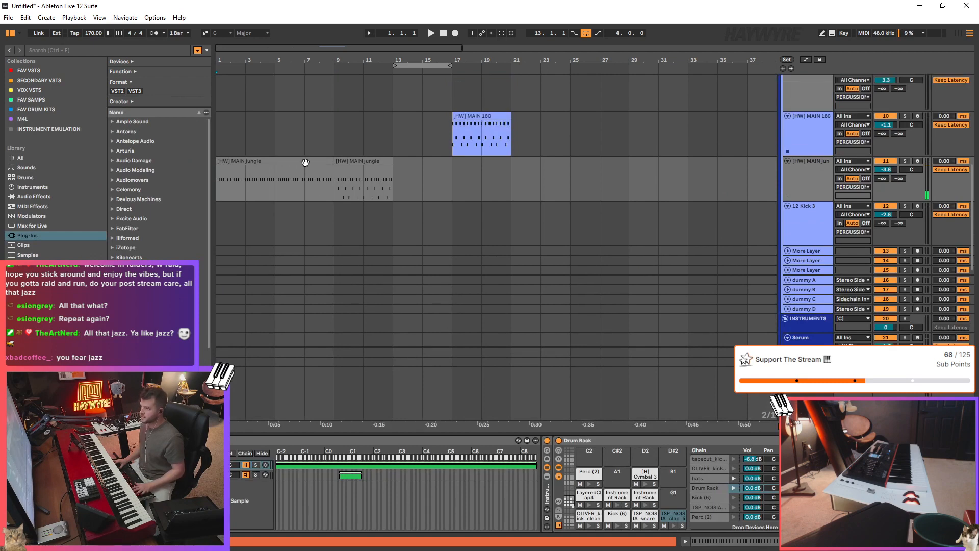
# - Set the arrangement loop to the 8-bar jungle clip at bar 1 and play it briefly
pyautogui.click(306, 163)
pyautogui.hotkey('ctrl', 'l')
pyautogui.press('space')
pyautogui.scroll(4, 322, 163)
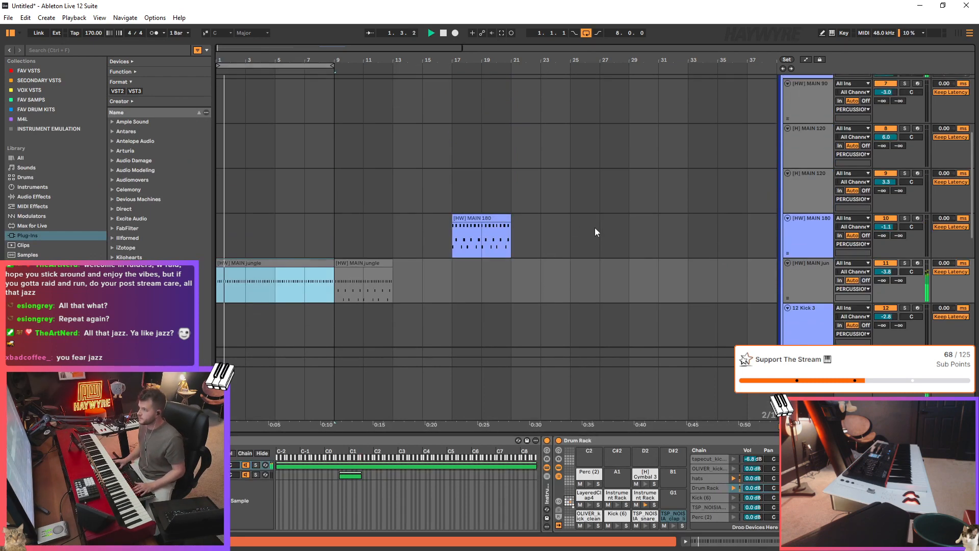
pyautogui.scroll(7, 746, 213)
pyautogui.press('space')
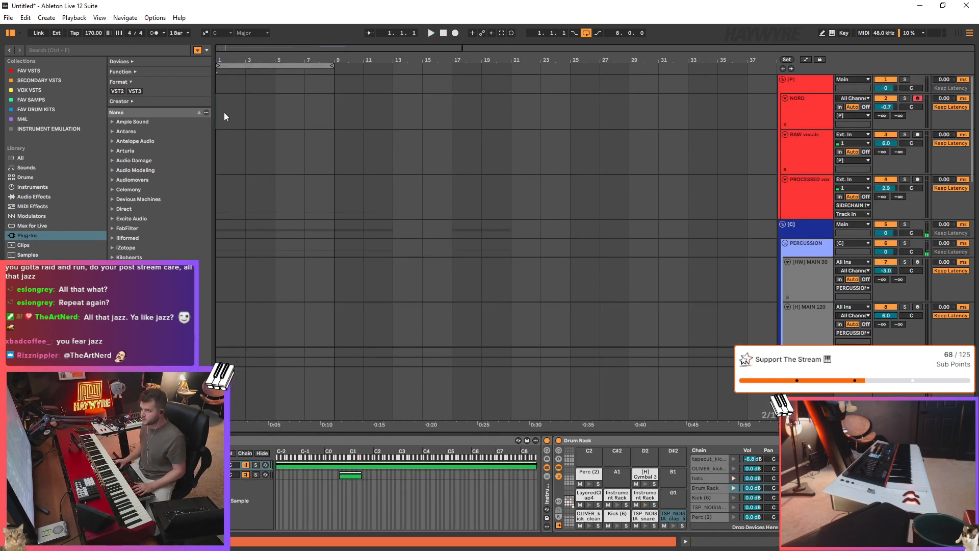
# - Record an 8-bar Rhodes part from bar 1 on the NORD track while the jungle drum loop plays
pyautogui.click(224, 116)
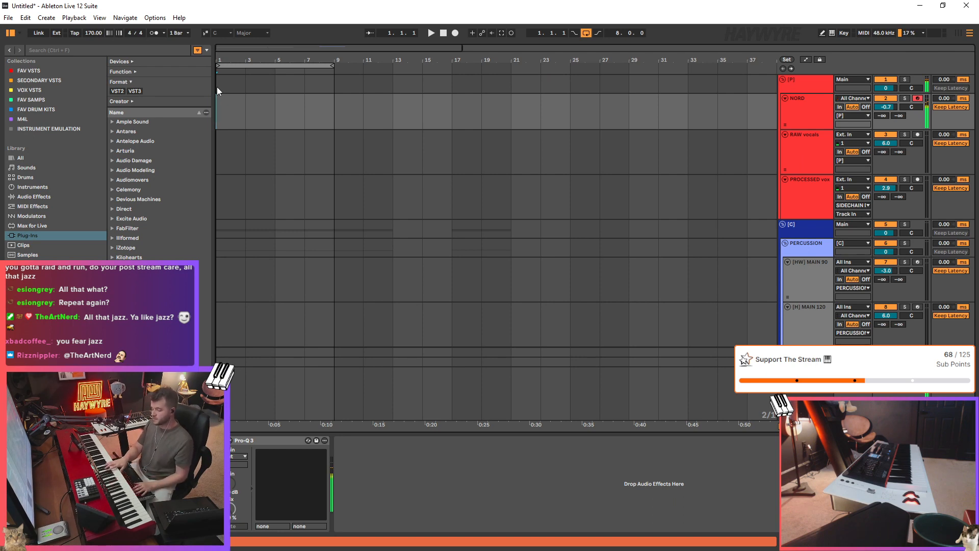
pyautogui.press('space')
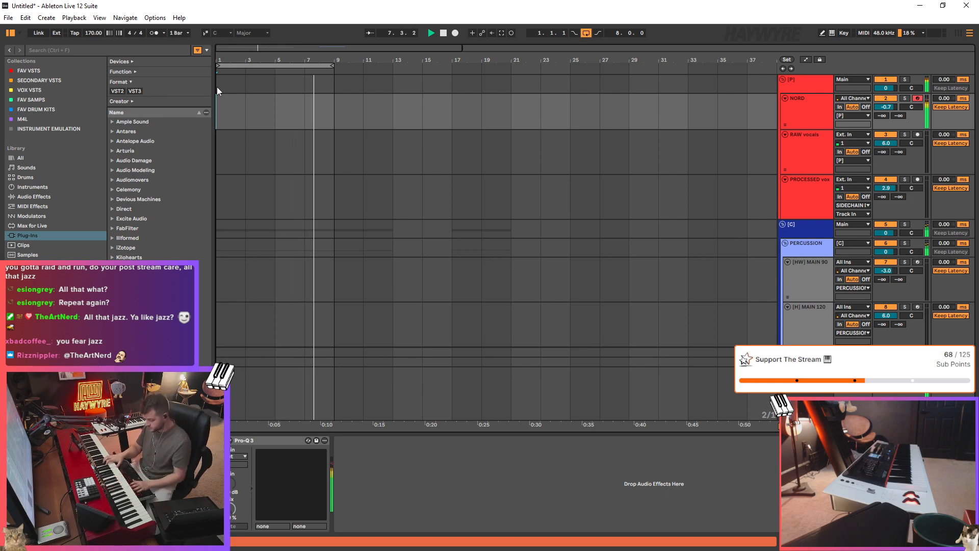
pyautogui.press('F9')
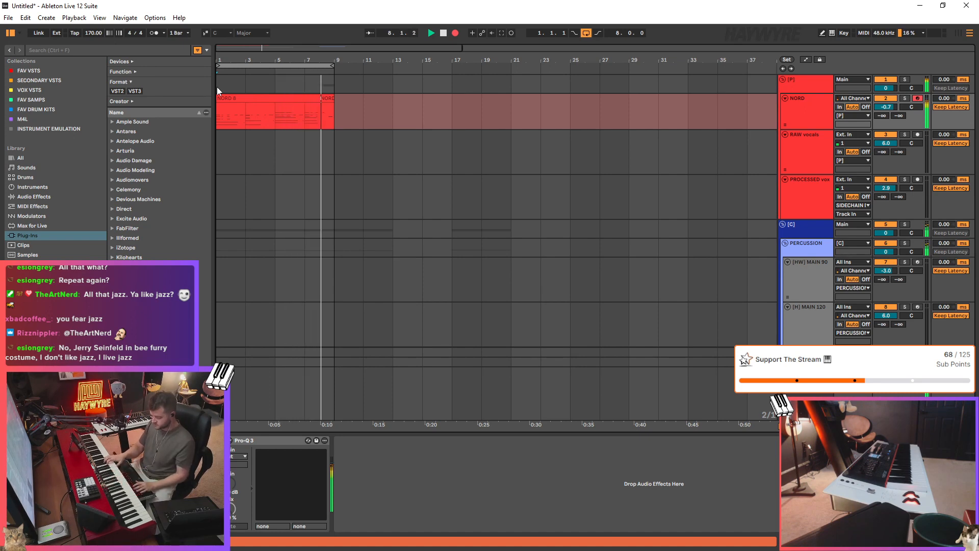
pyautogui.press('F9')
# - Trim the NORD recording to one 8-bar clip by removing the leftover past bar 9, and review its notes in the MIDI editor
pyautogui.click(356, 114)
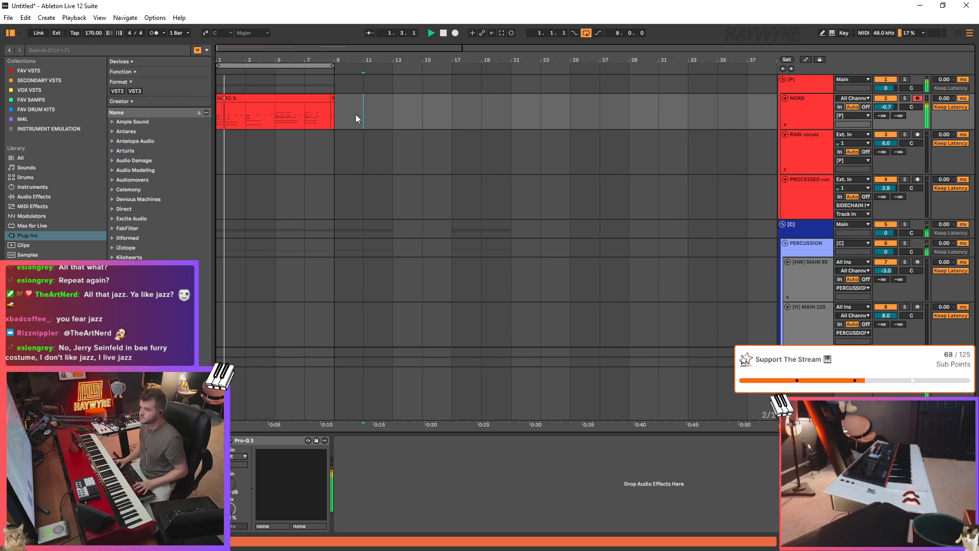
pyautogui.click(230, 91)
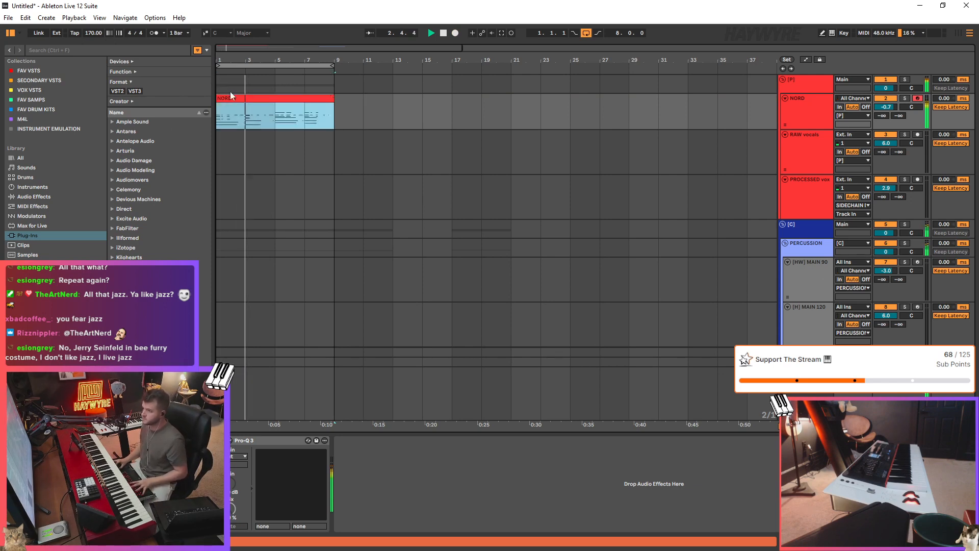
pyautogui.doubleClick(232, 96)
pyautogui.hotkey('ctrl', 'alt', 'e')
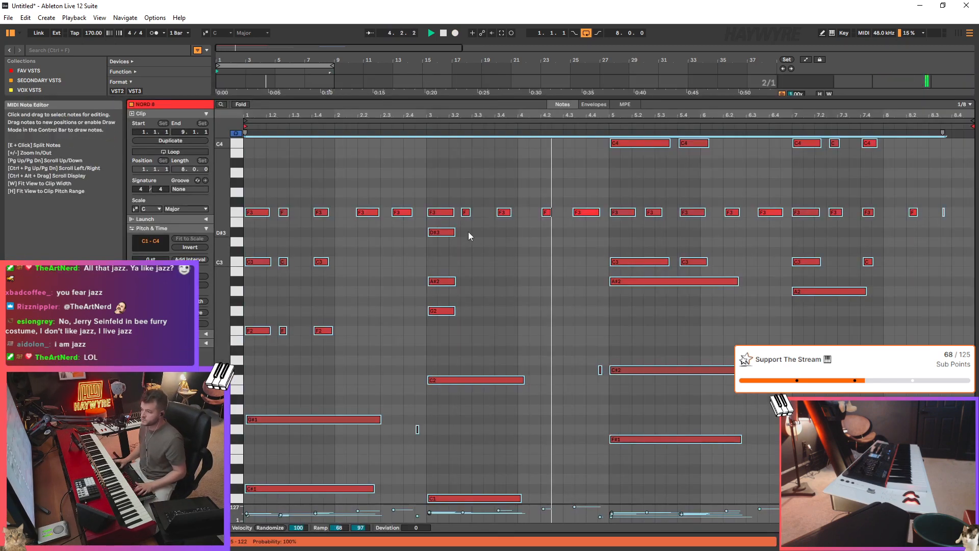
pyautogui.click(513, 207)
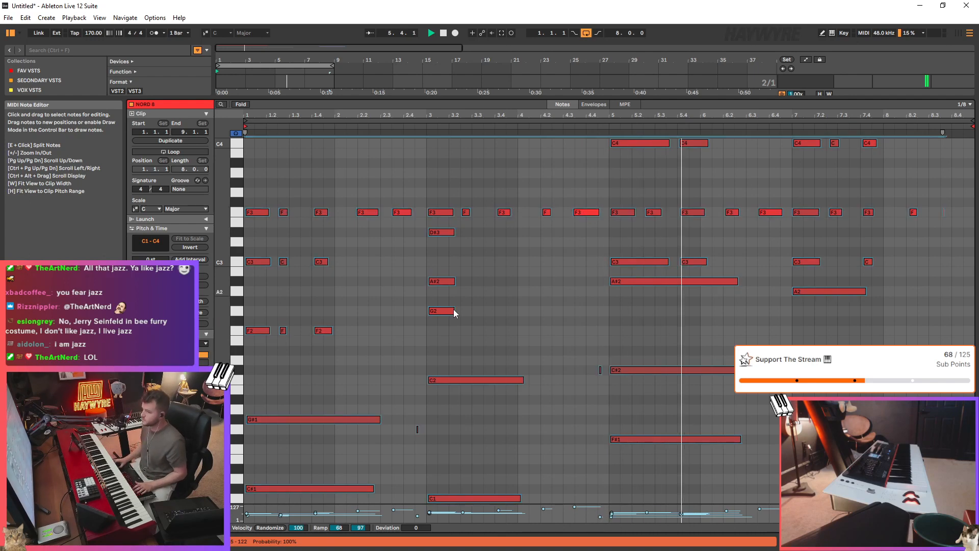
pyautogui.hotkey('ctrl', 'alt', 'e')
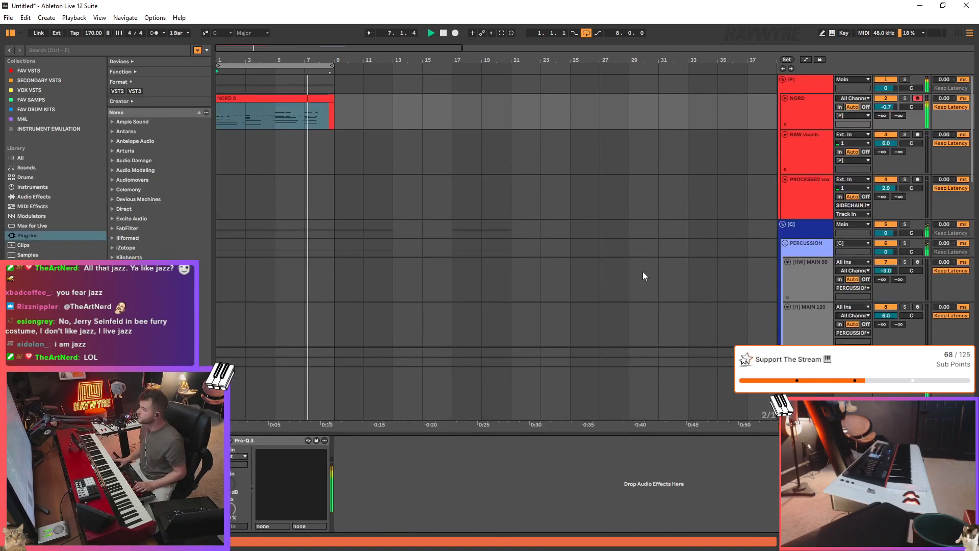
# - Set the volume of the [HW] MAIN jungle track to -5.7 dB
pyautogui.scroll(-5, 667, 255)
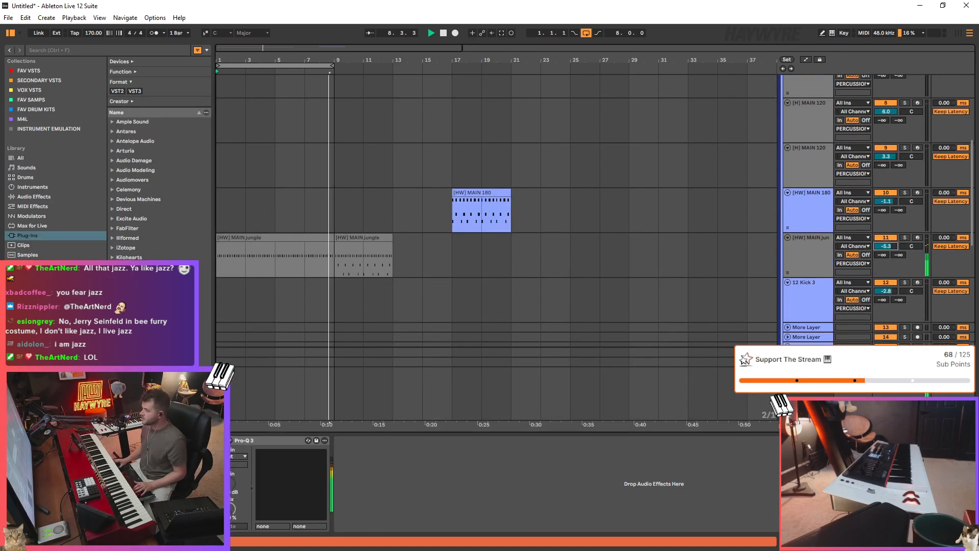
pyautogui.scroll(2, 427, 221)
pyautogui.scroll(5, 400, 261)
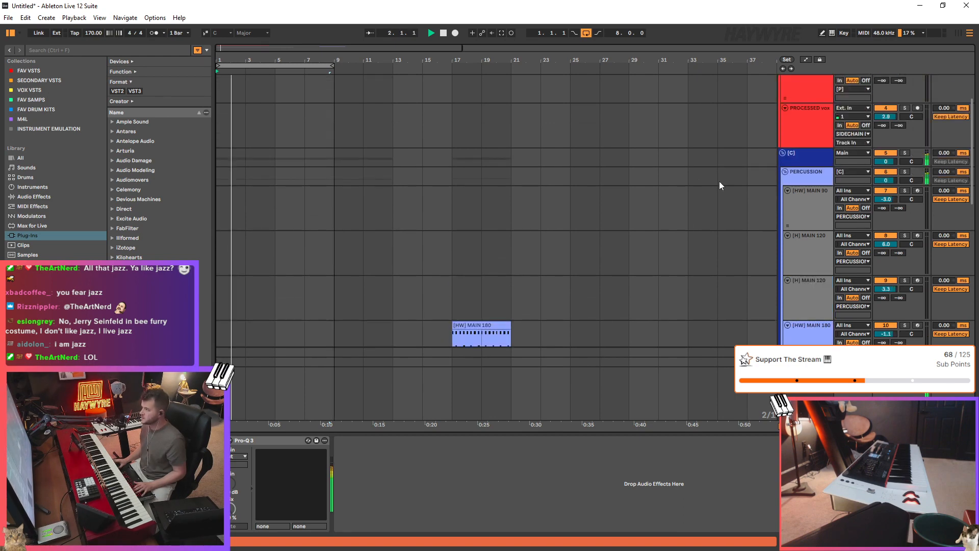
# - Open the Serum 2 plug-in on the 22 Serum 2 track in the INSTRUMENTS group and arm that track for recording
pyautogui.click(802, 244)
pyautogui.scroll(-7, 810, 234)
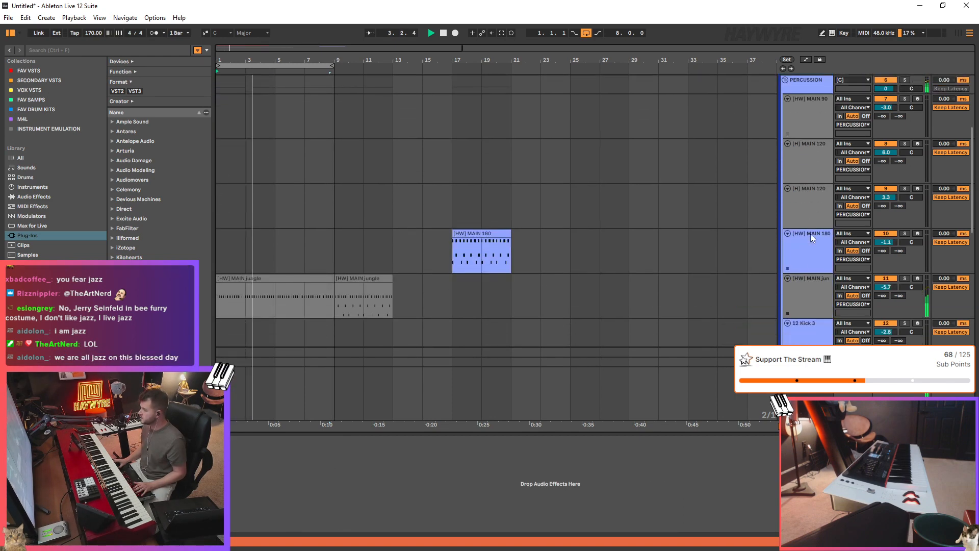
pyautogui.scroll(-5, 810, 233)
pyautogui.click(791, 189)
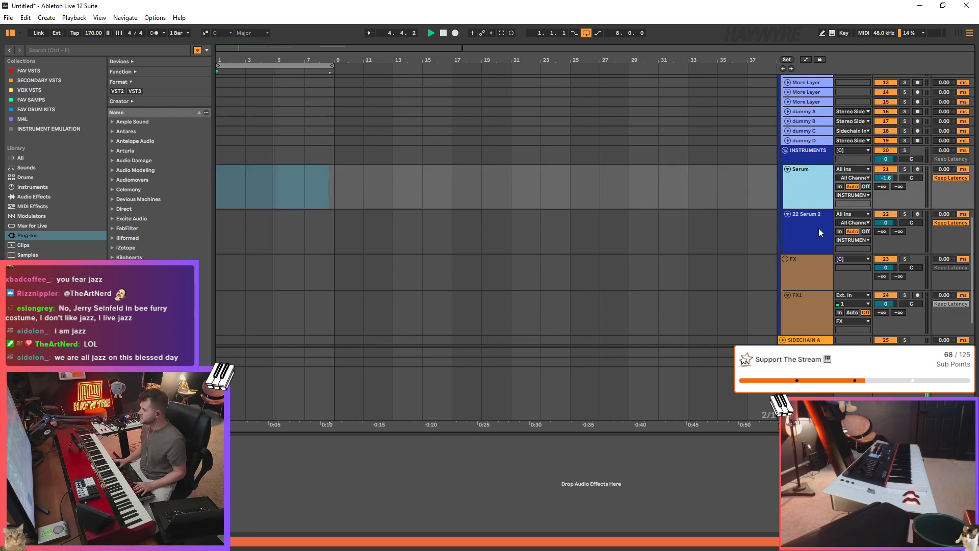
pyautogui.click(822, 241)
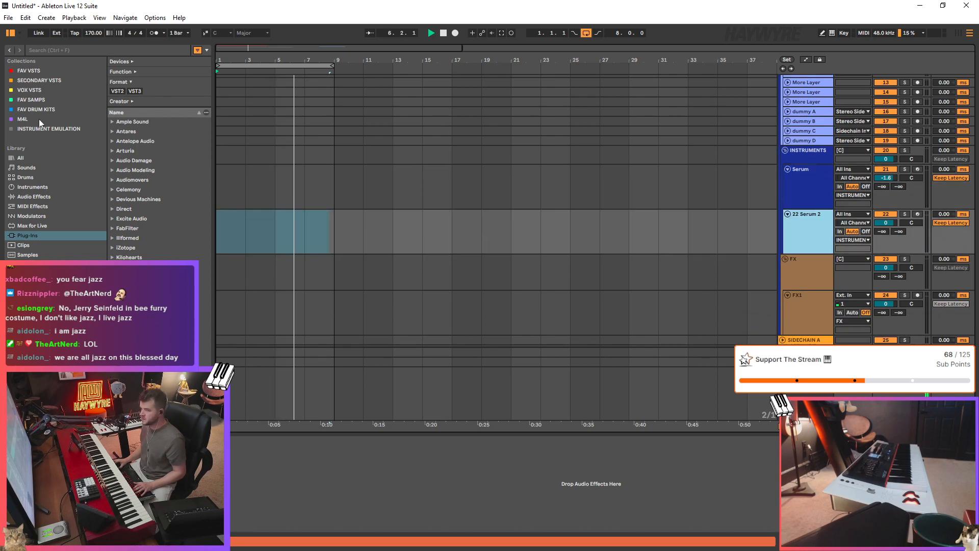
pyautogui.click(36, 73)
pyautogui.scroll(-2, 153, 331)
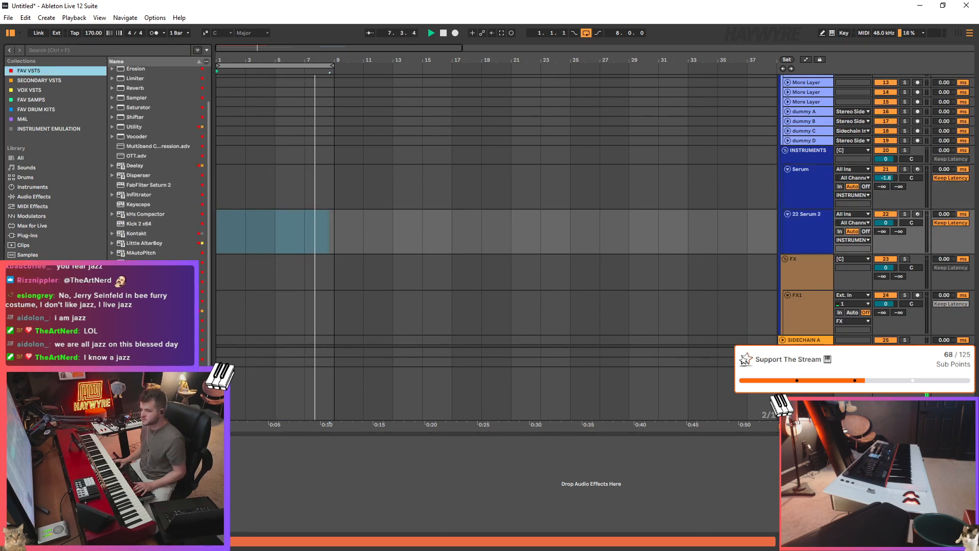
pyautogui.click(153, 369)
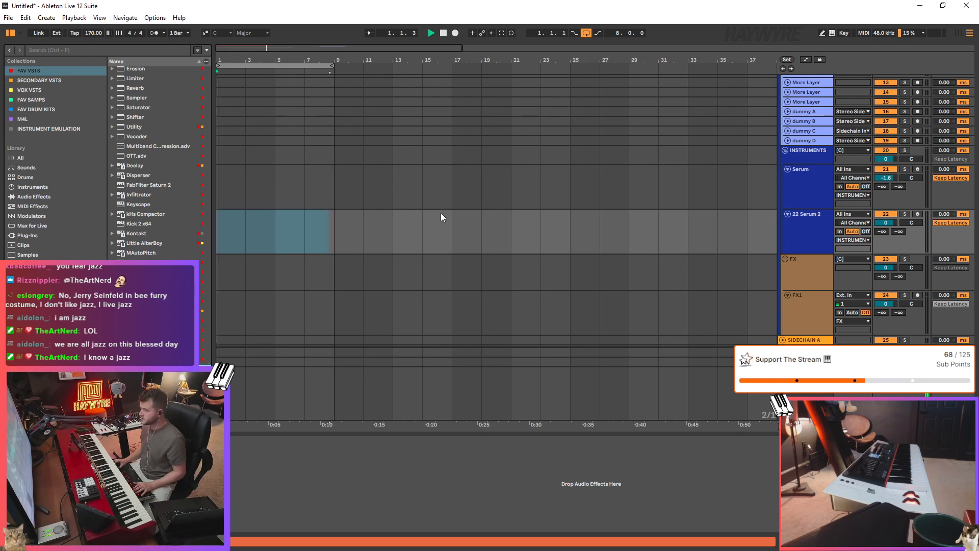
pyautogui.hotkey('ctrl', 'alt', 'p')
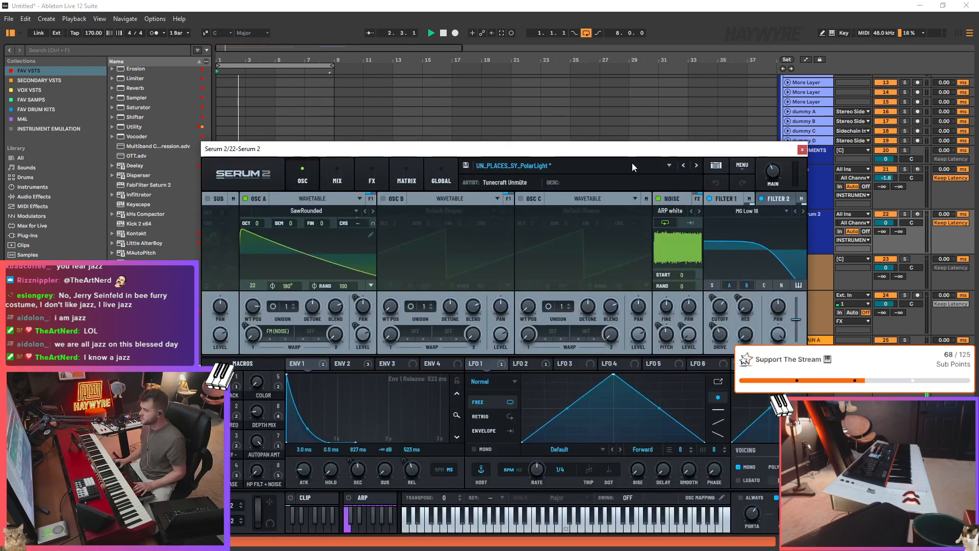
pyautogui.click(630, 164)
pyautogui.click(666, 153)
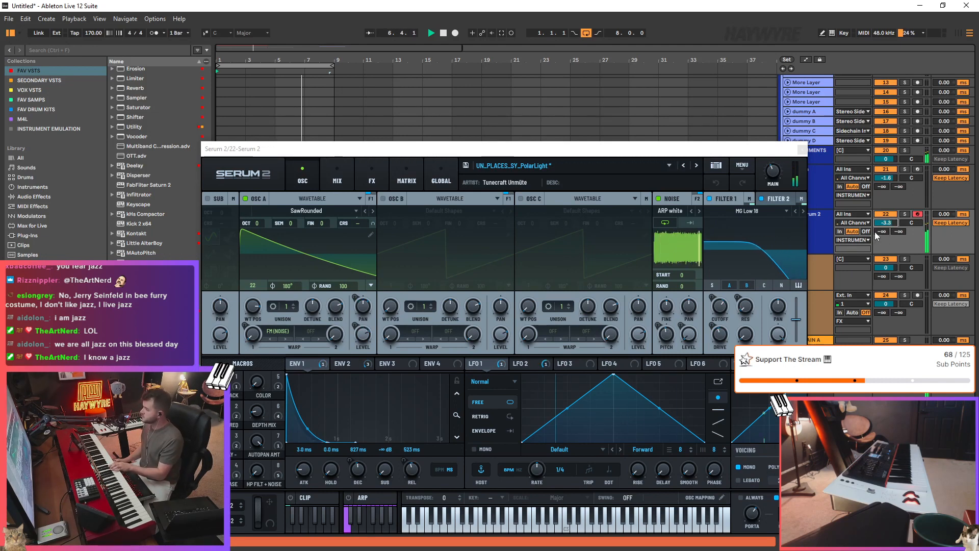
# - Route the 22 Serum 2 track's output to SIDECHAIN A and set its volume to -3.2 dB
pyautogui.click(853, 240)
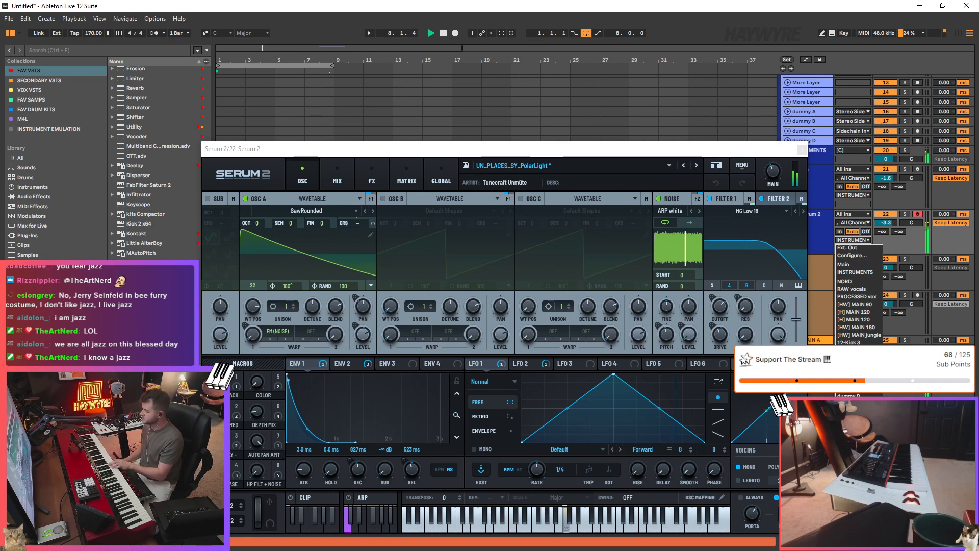
pyautogui.press('Escape')
pyautogui.click(839, 230)
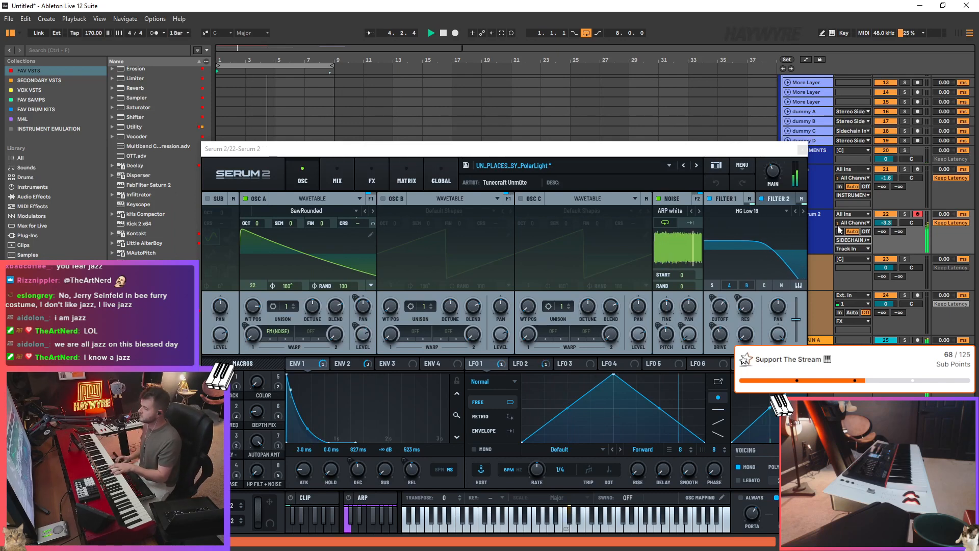
pyautogui.click(785, 153)
pyautogui.scroll(-2, 311, 272)
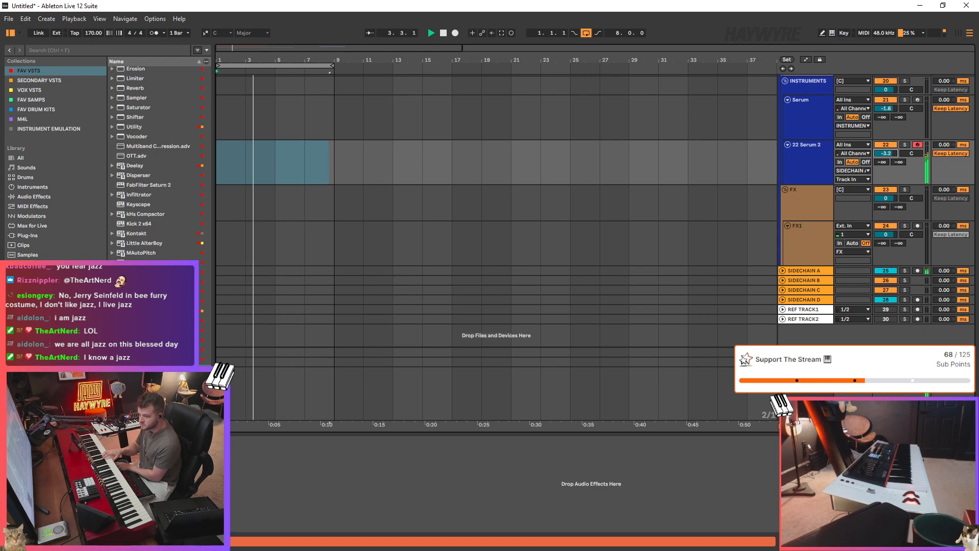
# - Record an 8-bar part with the UN_PLACES_SY_PolarLight patch on the 22 Serum 2 track and close the plug-in window
pyautogui.hotkey('ctrl', 'alt', 'p')
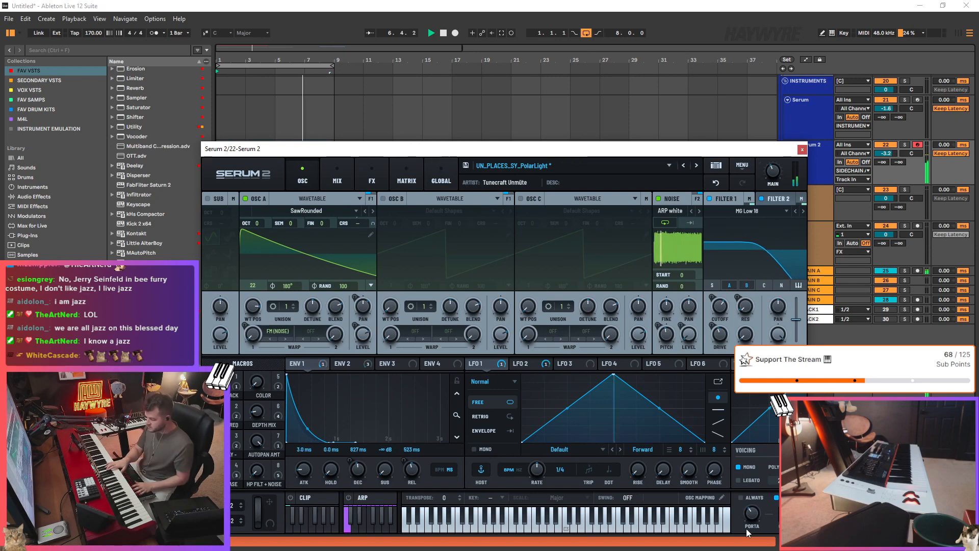
pyautogui.press('F9')
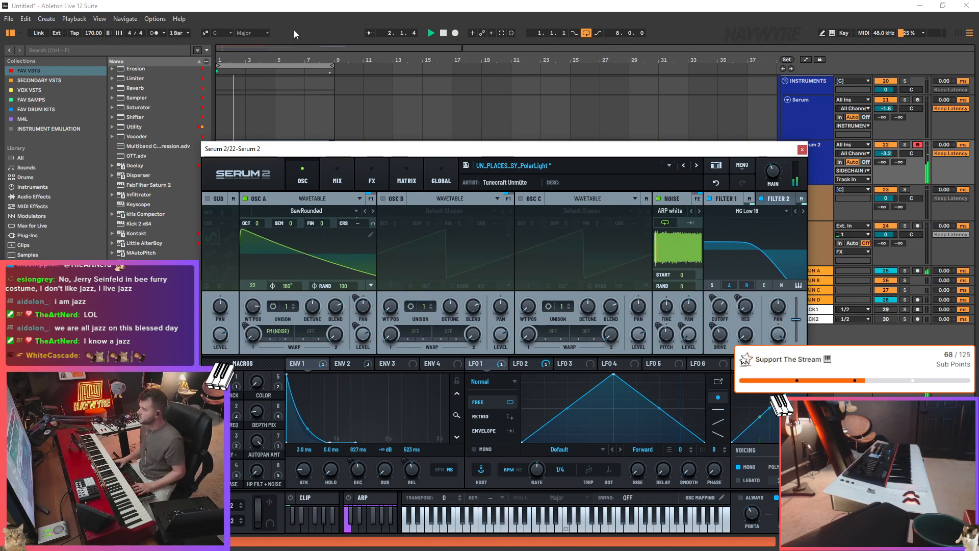
pyautogui.click(802, 149)
# - Consolidate the Serum 2 recording into an 8-bar clip at bar 1 and duplicate it to bar 9
pyautogui.scroll(2, 357, 220)
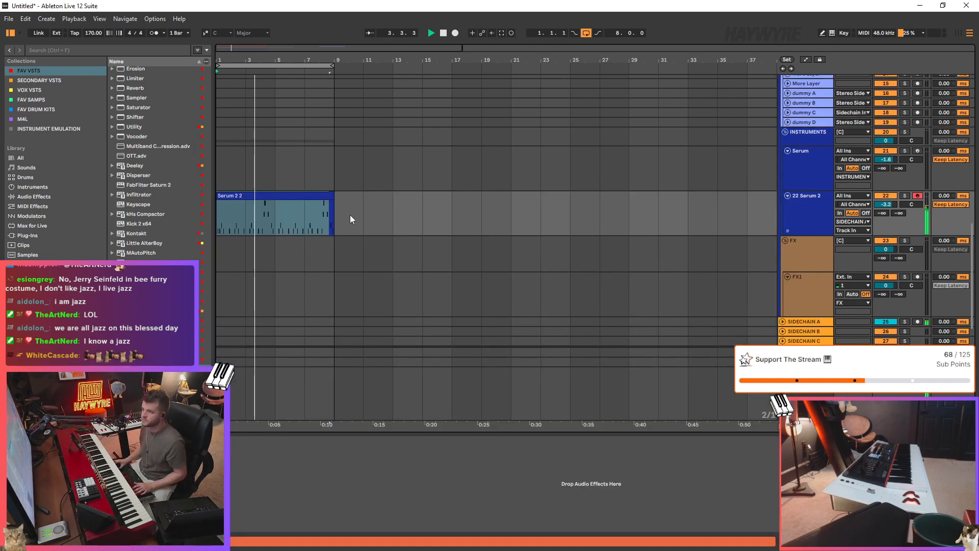
pyautogui.scroll(6, 410, 229)
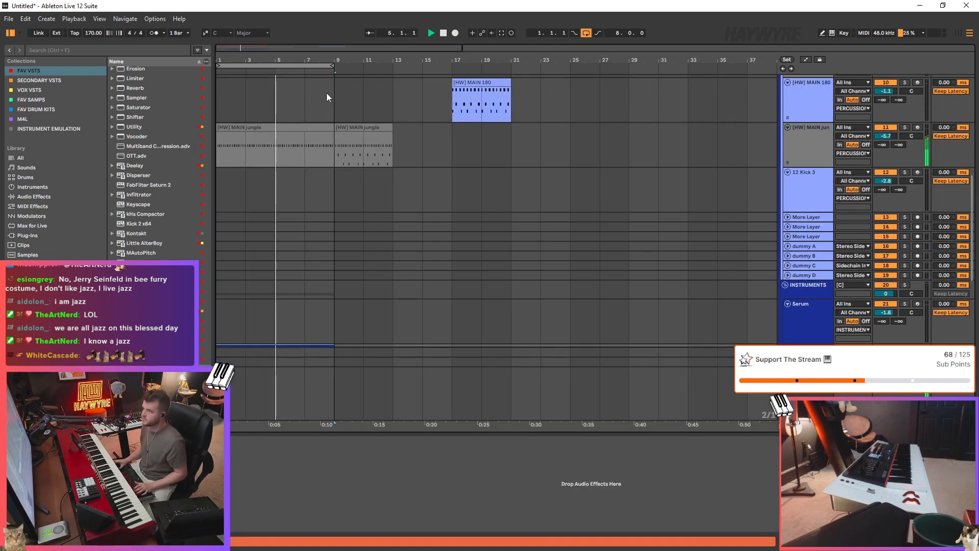
pyautogui.scroll(-4, 331, 229)
pyautogui.click(406, 256)
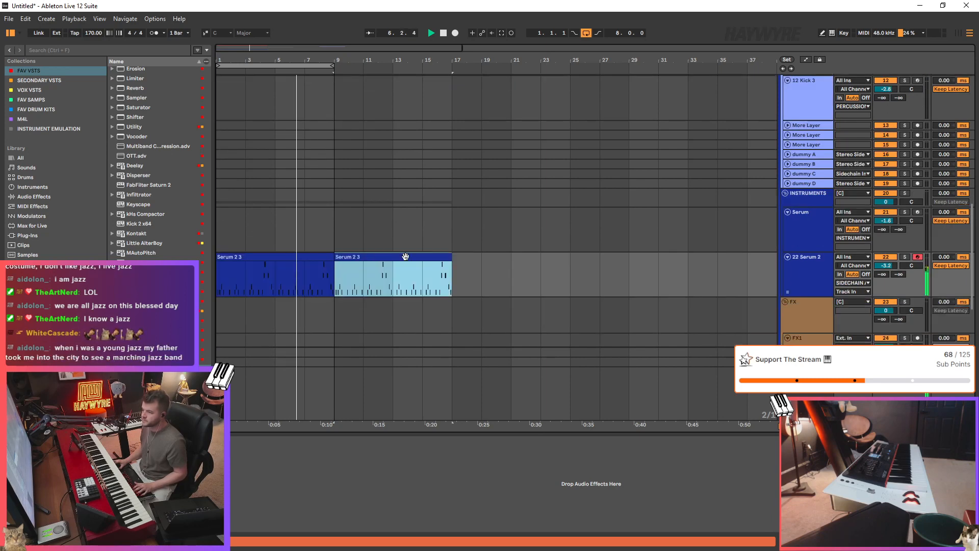
# - Duplicate the 4-bar [HW] MAIN jungle clip at bar 9 so the drums extend to bar 17
pyautogui.scroll(4, 408, 244)
pyautogui.rightClick(412, 230)
pyautogui.click(359, 144)
pyautogui.click(359, 144)
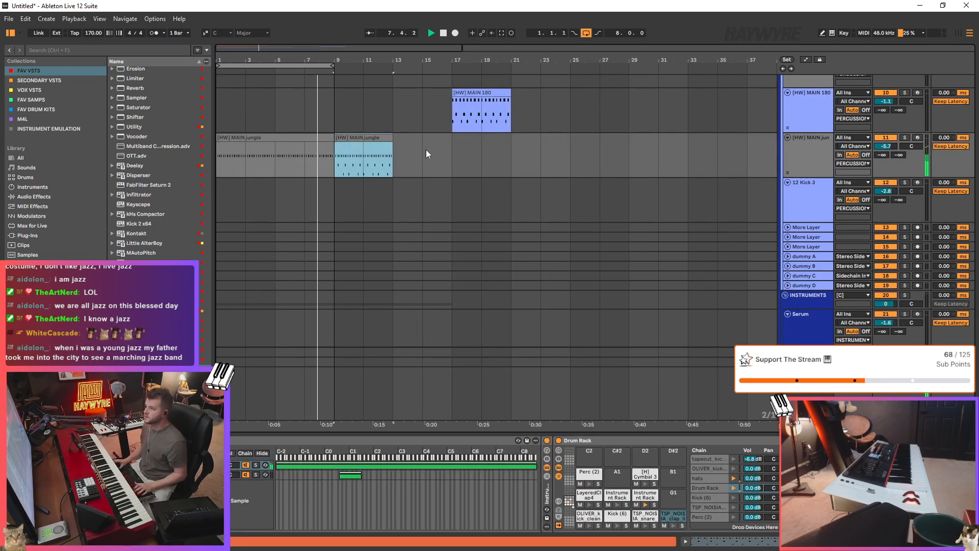
# - Duplicate the 8-bar NORD clip to bar 9 and move the 8-bar arrangement loop to start at bar 9
pyautogui.scroll(12, 427, 149)
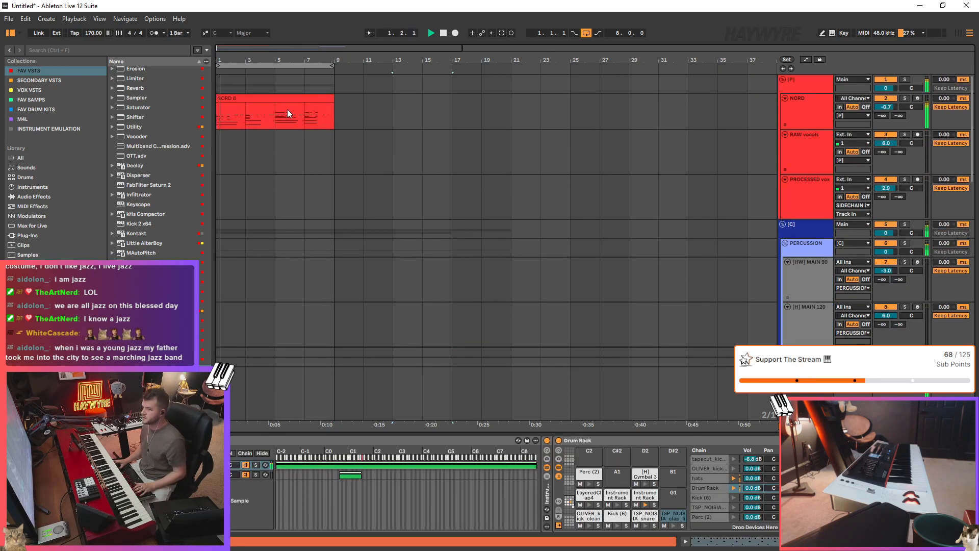
pyautogui.click(288, 113)
pyautogui.hotkey('ctrl', 'd')
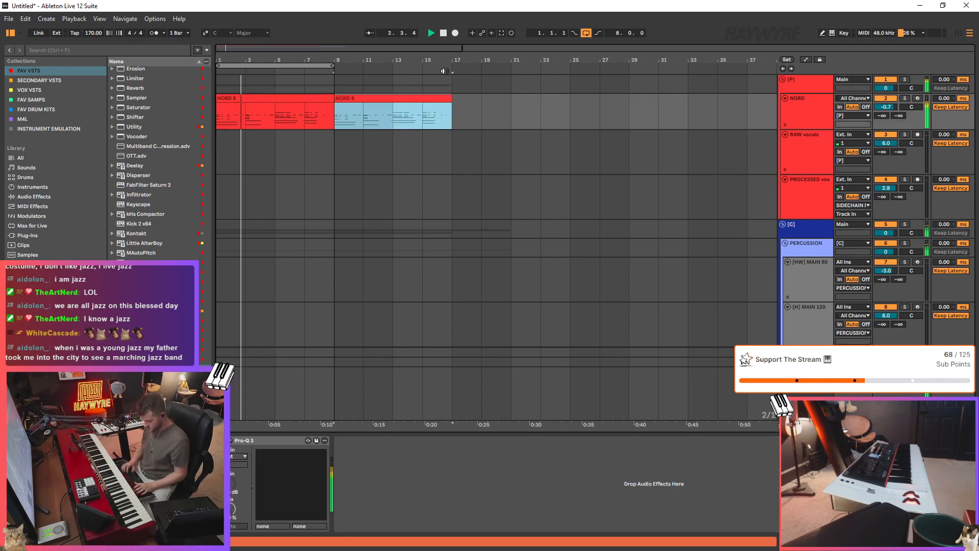
# - Deactivate the [HW] MAIN 180 clip at bar 17
pyautogui.scroll(-6, 425, 136)
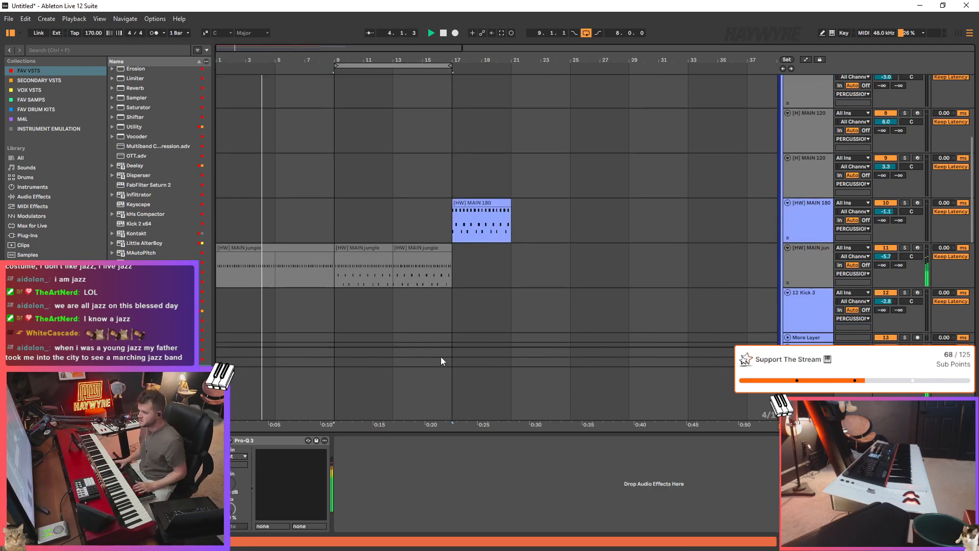
pyautogui.moveTo(445, 213); pyautogui.dragTo(556, 226)
pyautogui.scroll(3, 510, 238)
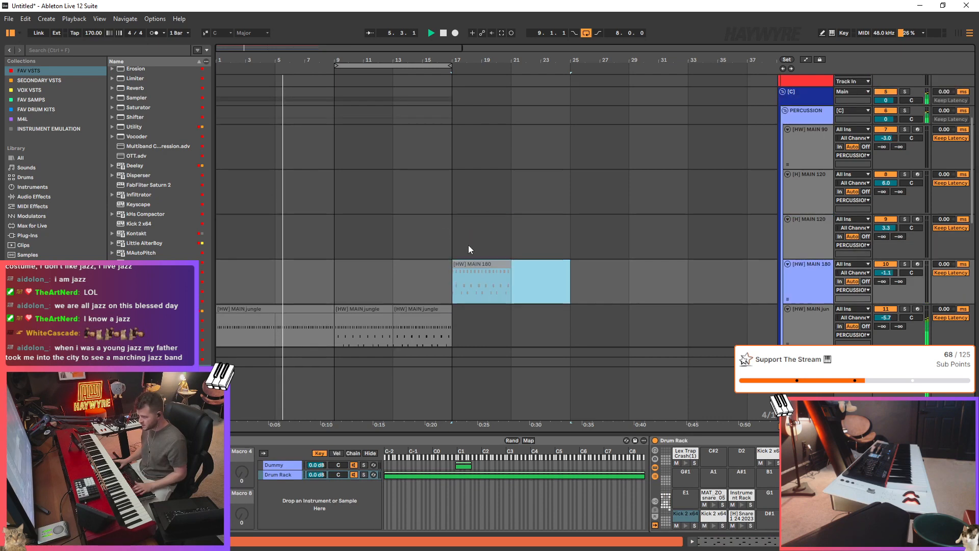
# - Arm the RAW vocals track with its activator switched off and its volume set to 0.4 dB
pyautogui.scroll(4, 751, 154)
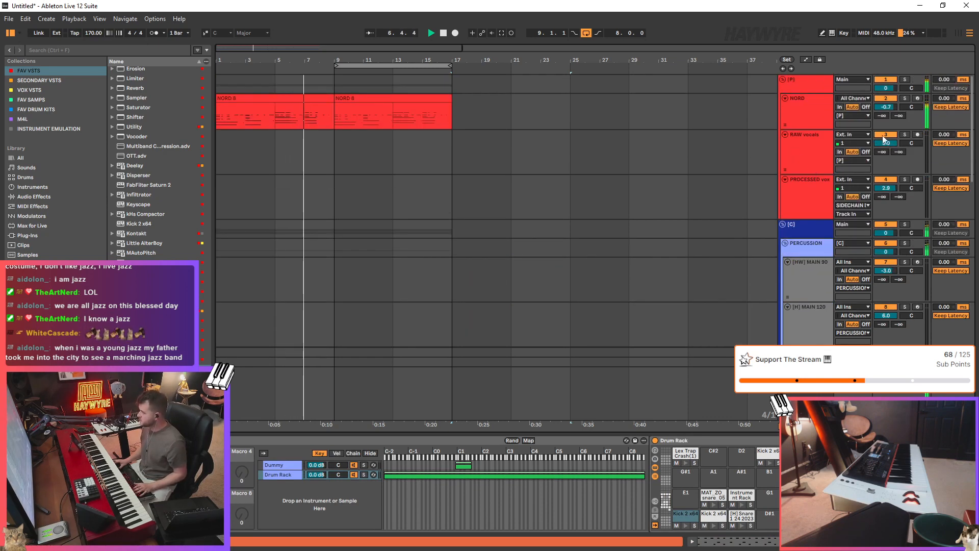
pyautogui.click(885, 134)
pyautogui.click(885, 152)
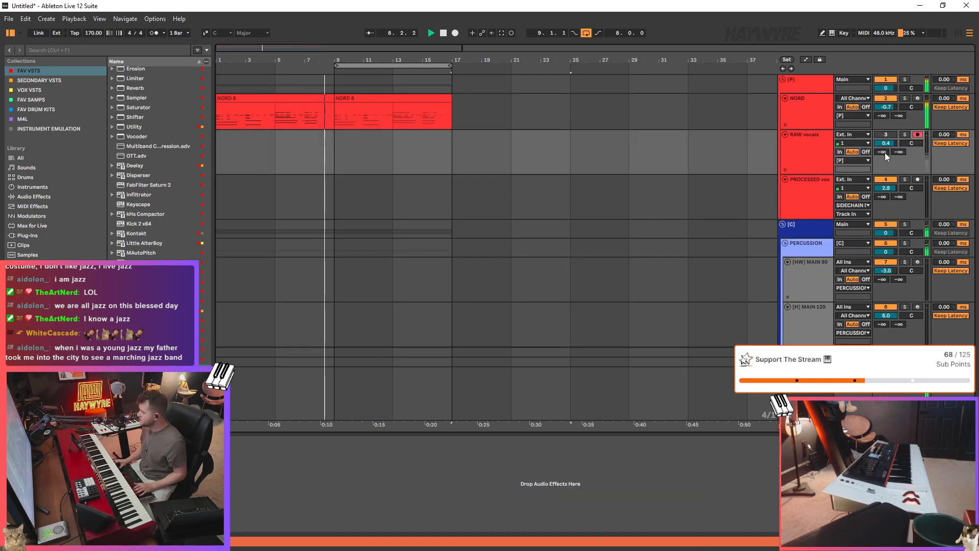
# - Select the dummy A through dummy D tracks, unfold them and set their monitoring to In
pyautogui.scroll(-5, 406, 190)
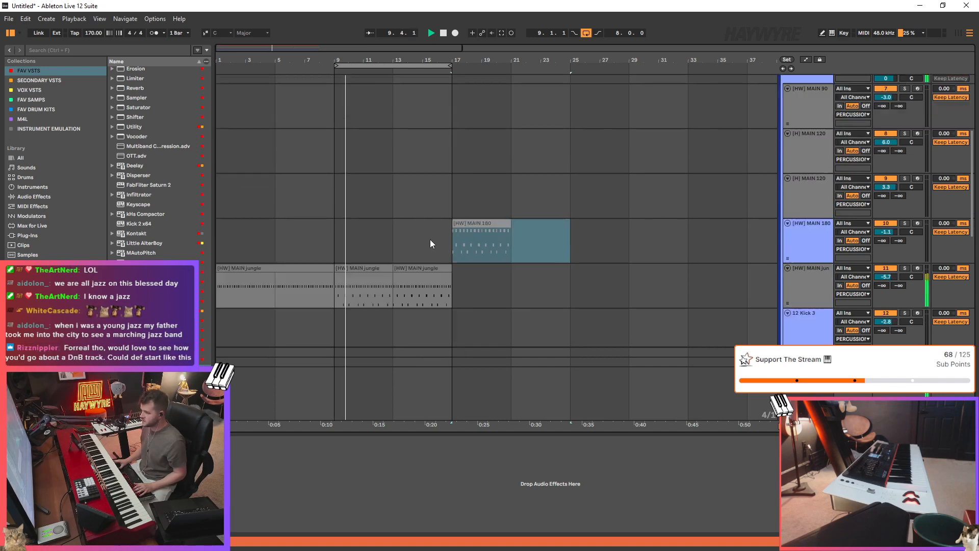
pyautogui.click(355, 216)
pyautogui.scroll(-3, 613, 212)
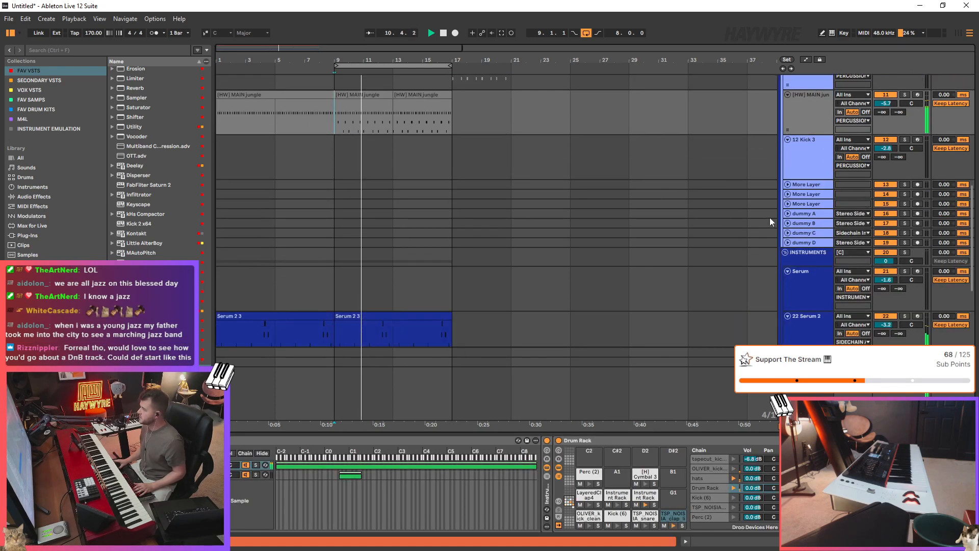
pyautogui.click(805, 213)
pyautogui.keyDown('shift'); pyautogui.click(805, 242); pyautogui.keyUp('shift')
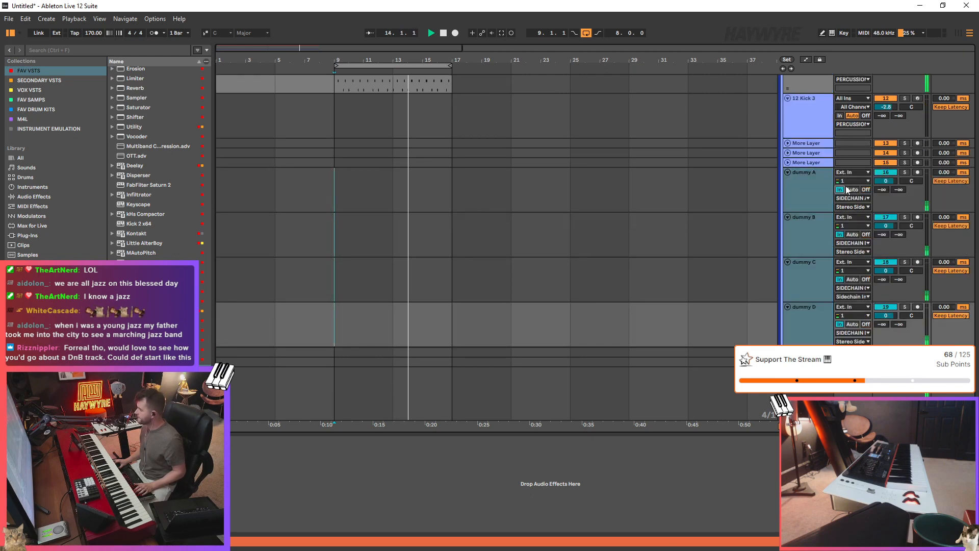
# - Feed the dummy A to dummy D tracks from [HW] MAIN jungle, using its Dummy chain's Pre FX signal
pyautogui.click(854, 172)
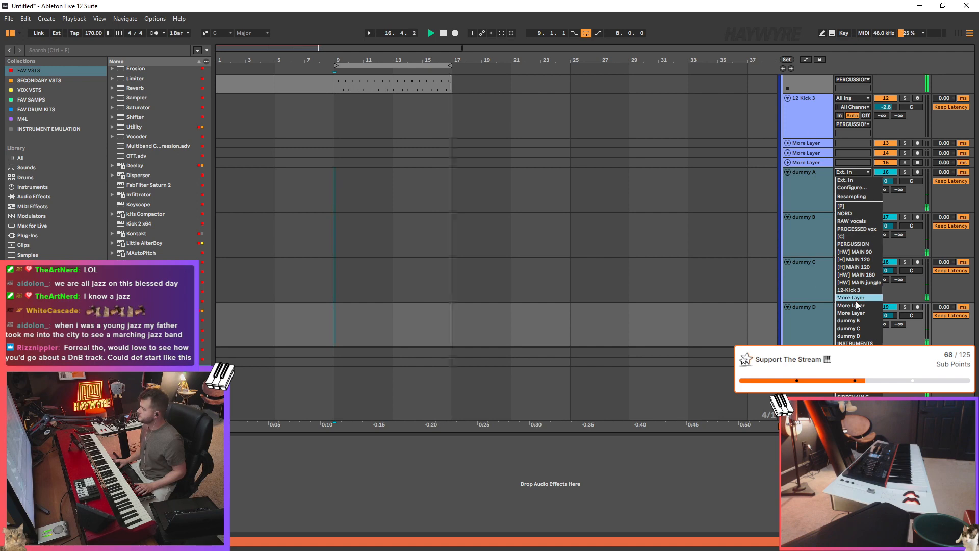
pyautogui.click(783, 194)
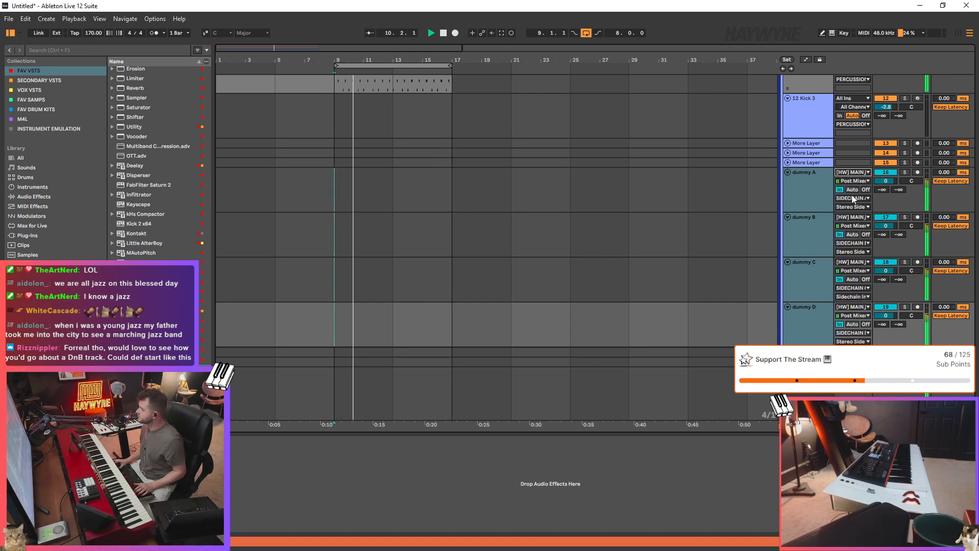
pyautogui.click(852, 181)
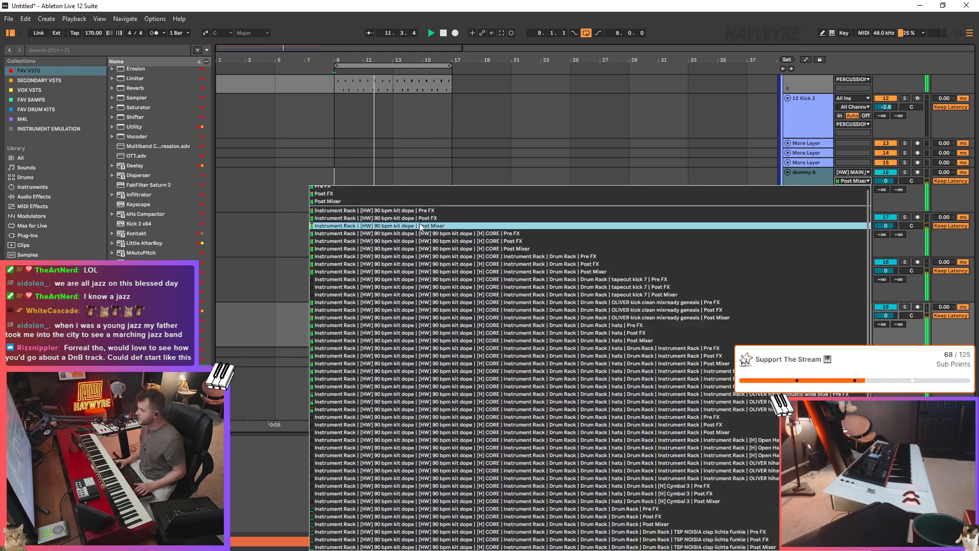
pyautogui.scroll(-5, 569, 342)
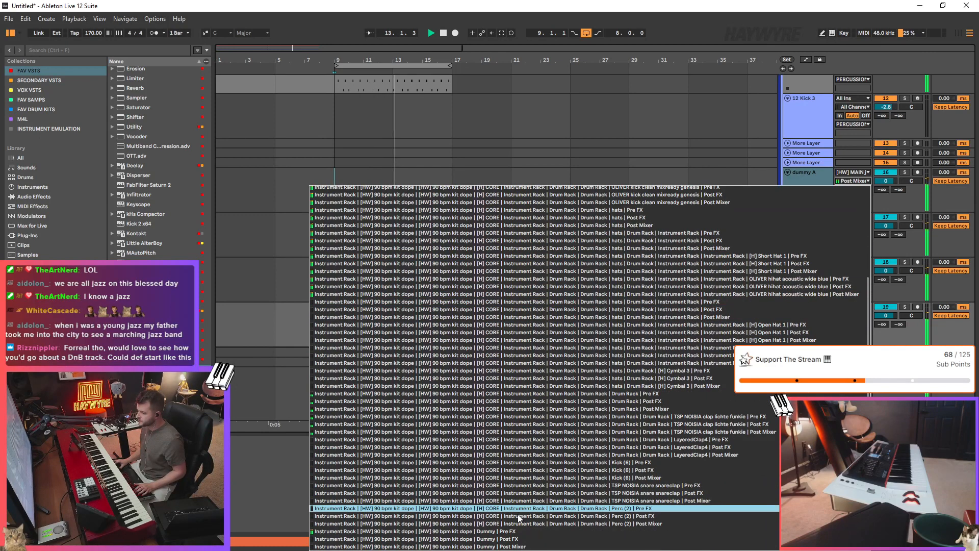
pyautogui.click(571, 531)
# - Route the NORD track's output to SIDECHAIN A and set its volume to -4.0 dB
pyautogui.scroll(-5, 612, 204)
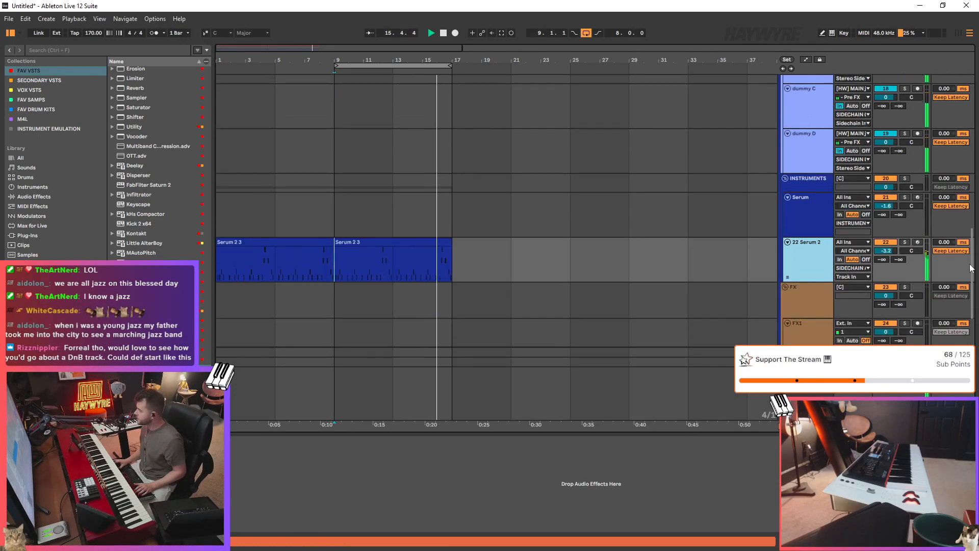
pyautogui.moveTo(971, 271); pyautogui.dragTo(971, 153)
pyautogui.click(862, 116)
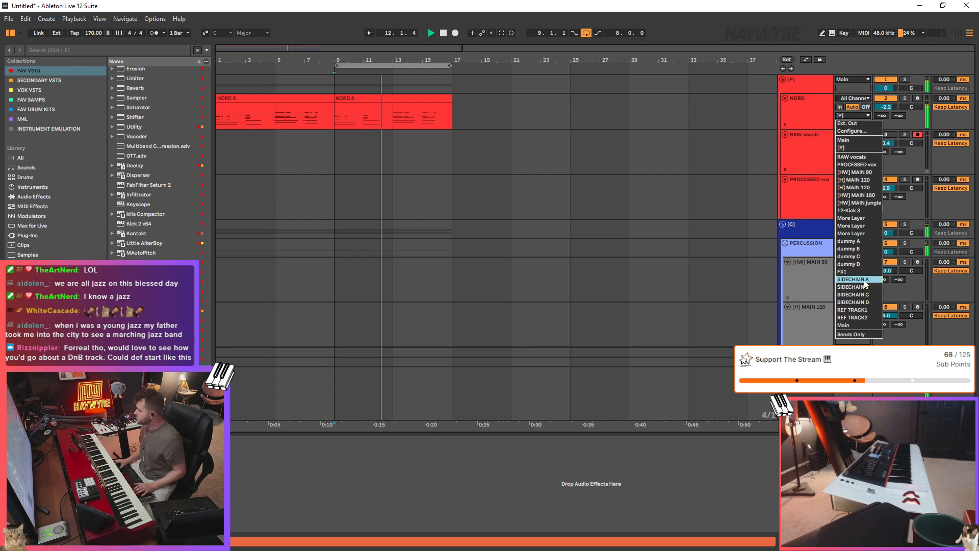
pyautogui.click(813, 199)
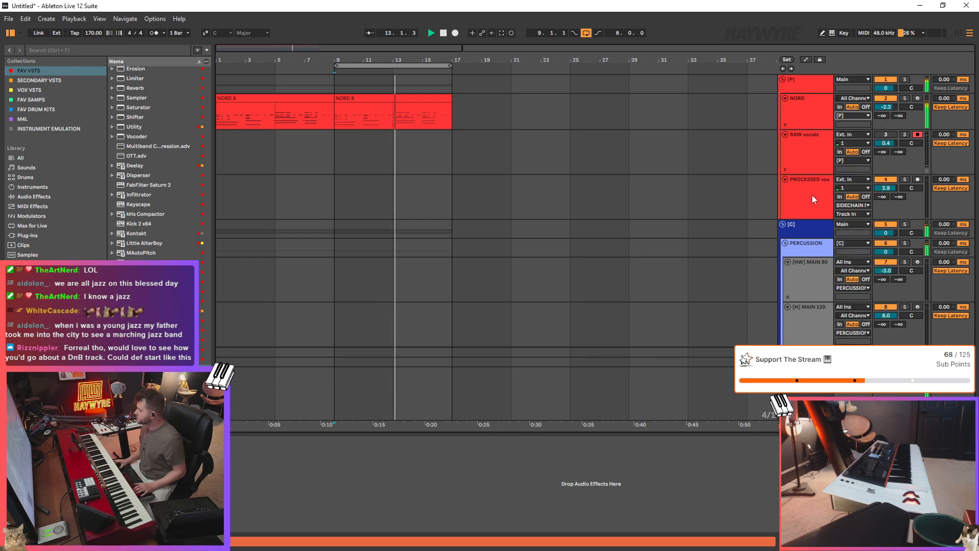
pyautogui.click(809, 110)
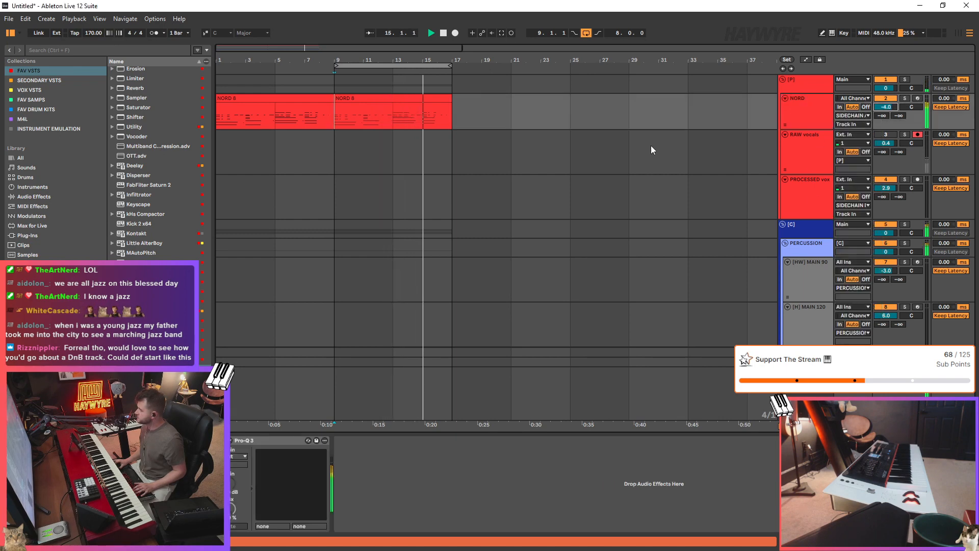
# - Stop playback and restart it from bar 9 on the RAW vocals track to hear the sidechained chords
pyautogui.click(350, 130)
pyautogui.click(347, 123)
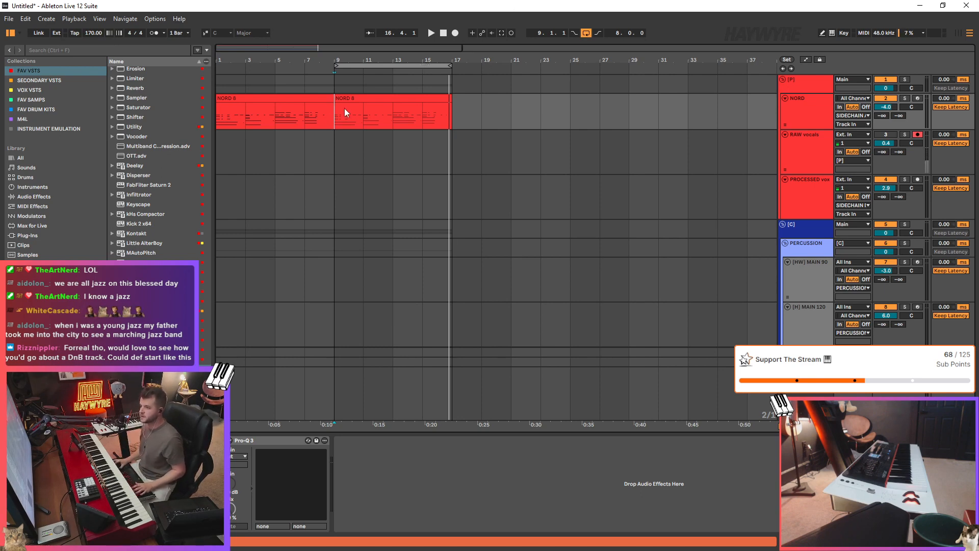
pyautogui.scroll(-2, 542, 174)
pyautogui.scroll(2, 541, 199)
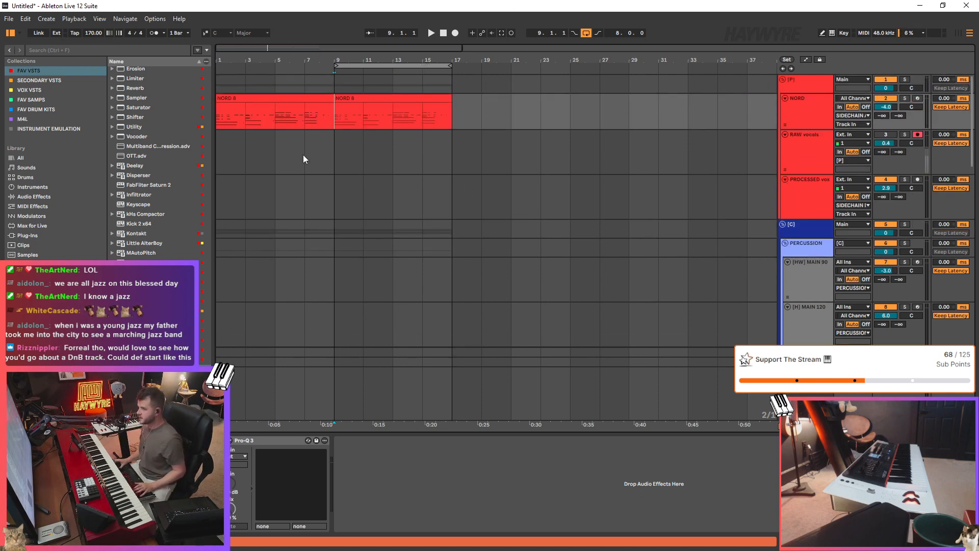
pyautogui.click(339, 145)
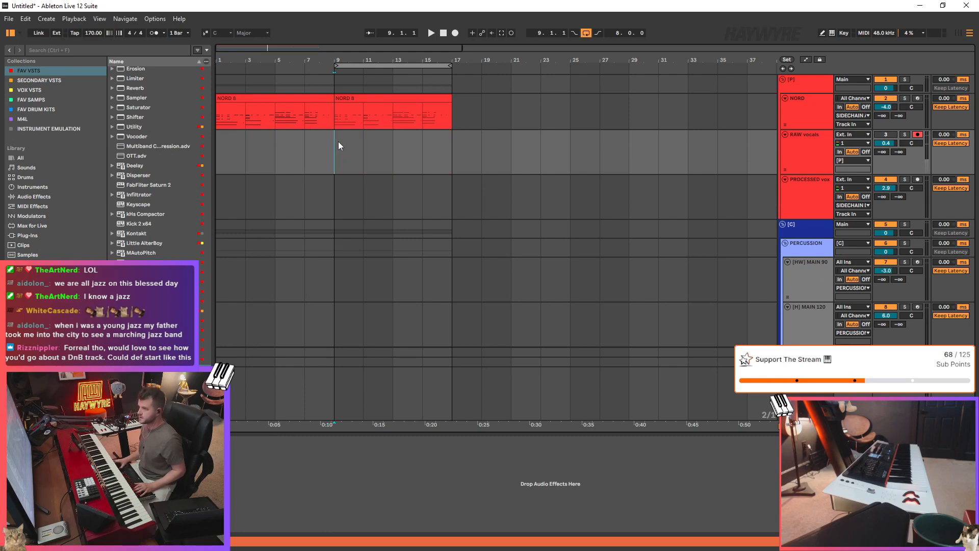
pyautogui.press('space')
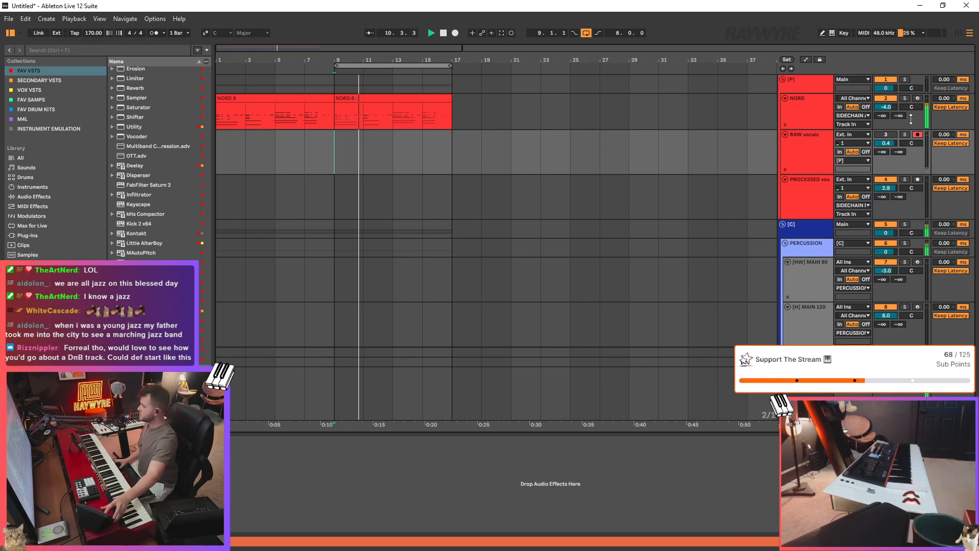
# - Disarm the RAW vocals track, arm the PROCESSED vox track and set its volume to -1.9 dB
pyautogui.click(813, 191)
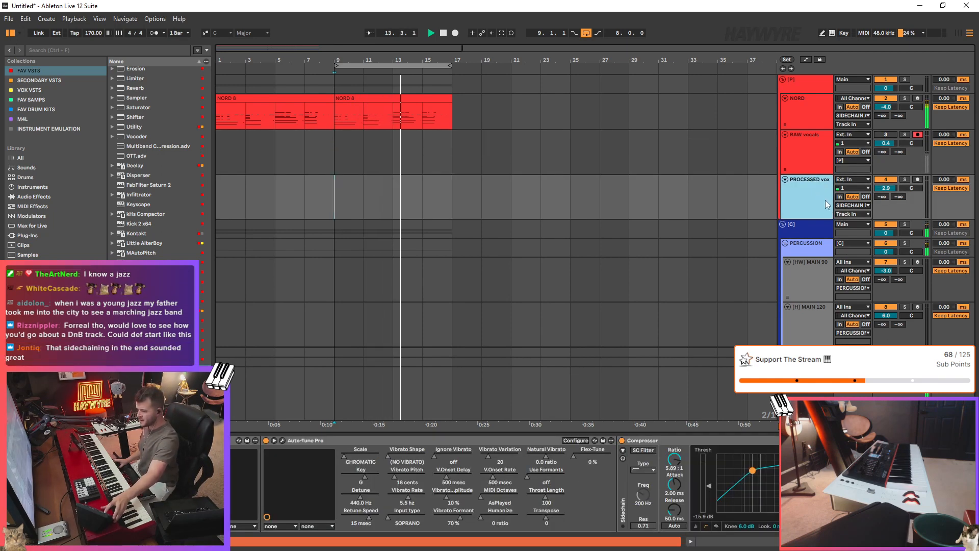
pyautogui.hscroll(3, 505, 484)
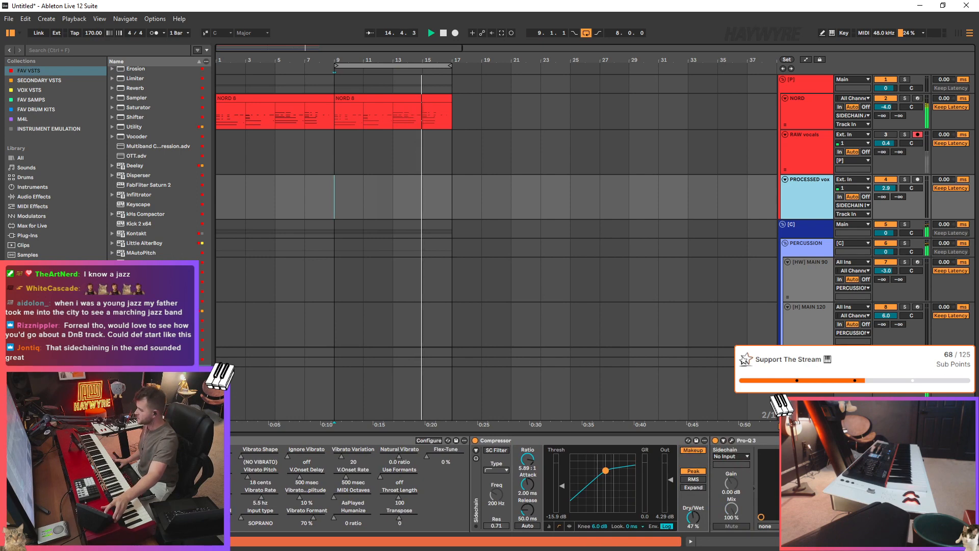
pyautogui.click(917, 134)
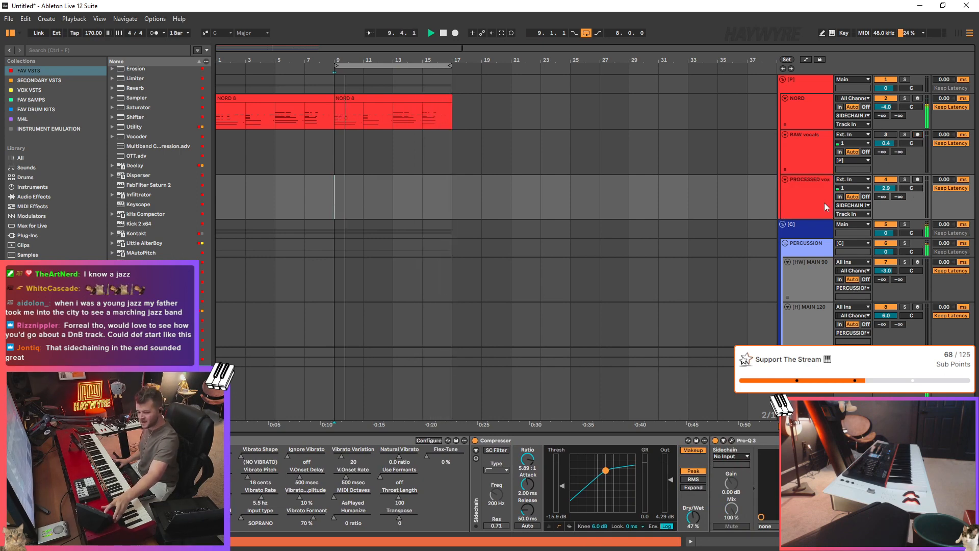
pyautogui.click(917, 179)
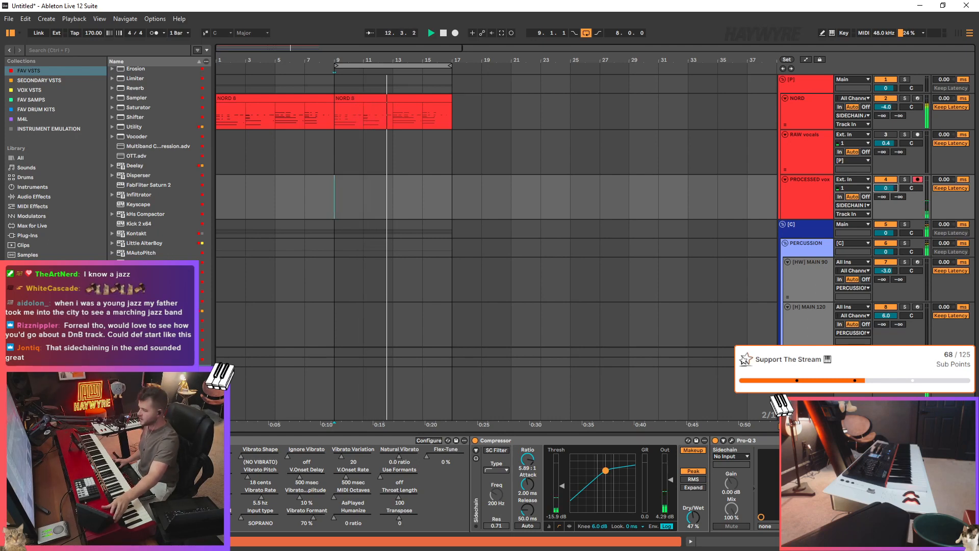
pyautogui.press('Delete')
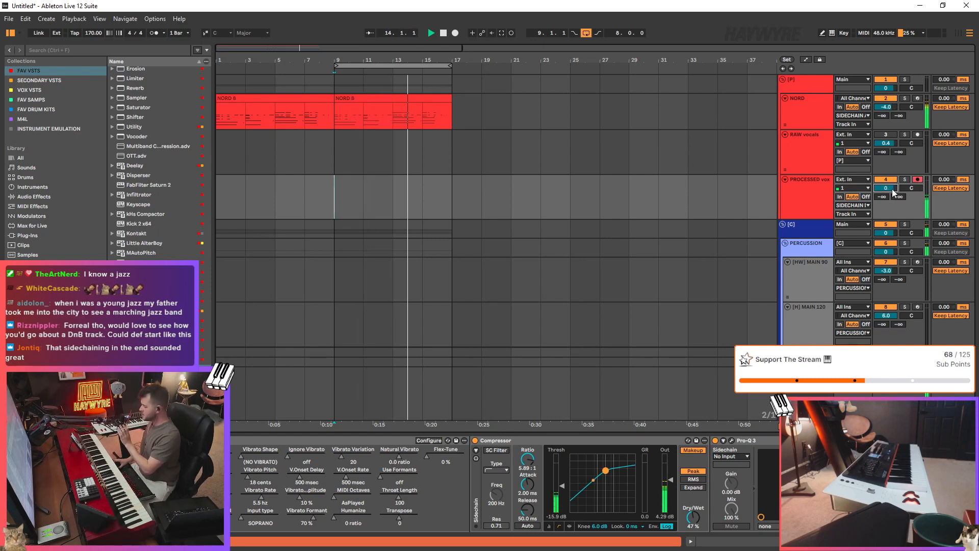
pyautogui.write('-1.9')
pyautogui.press('Return')
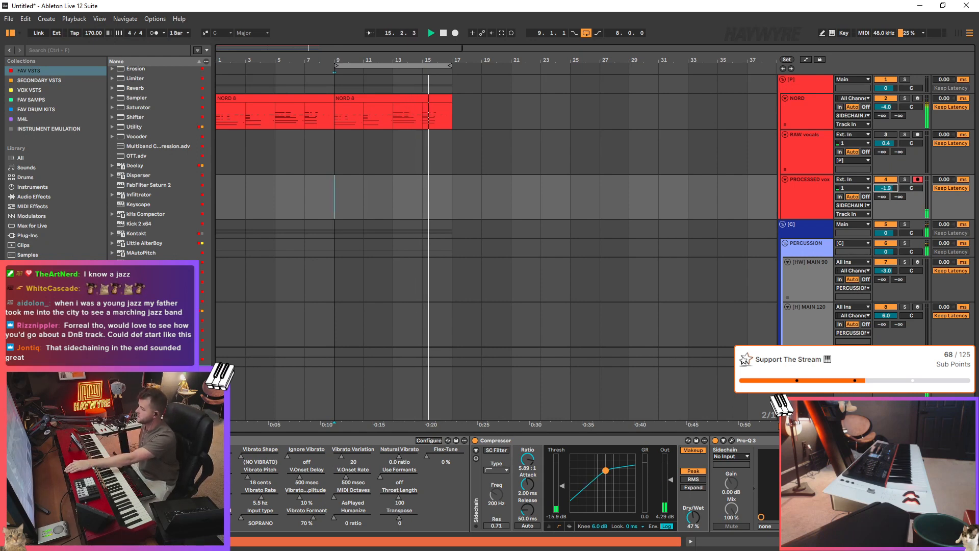
# - Show the PROCESSED vox plug-ins and raise the ValhallaVintageVerb mix to 54.8 %
pyautogui.hotkey('ctrl', 'alt', 'p')
pyautogui.moveTo(58, 119); pyautogui.dragTo(68, 76)
pyautogui.moveTo(119, 32); pyautogui.dragTo(309, 57)
pyautogui.moveTo(246, 156); pyautogui.dragTo(272, 187)
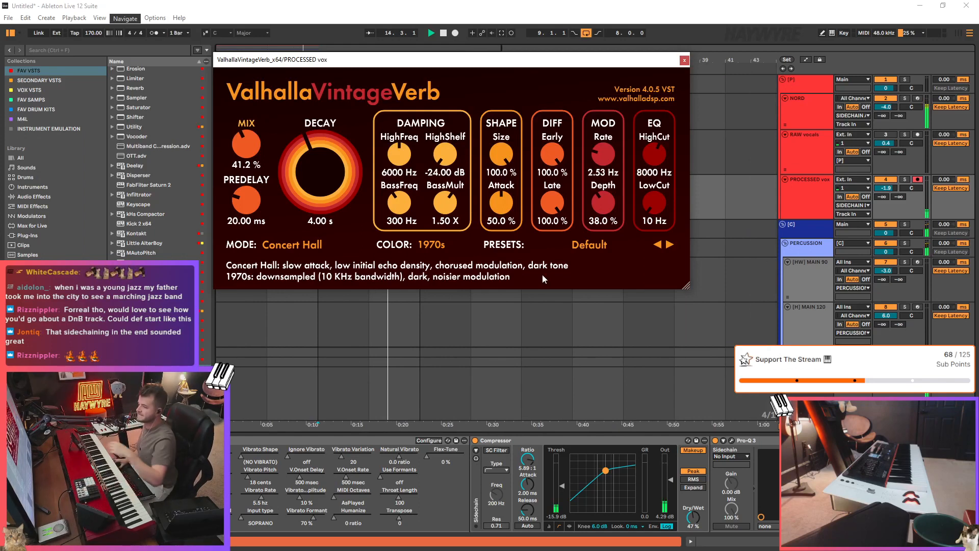
pyautogui.moveTo(265, 156); pyautogui.dragTo(262, 148)
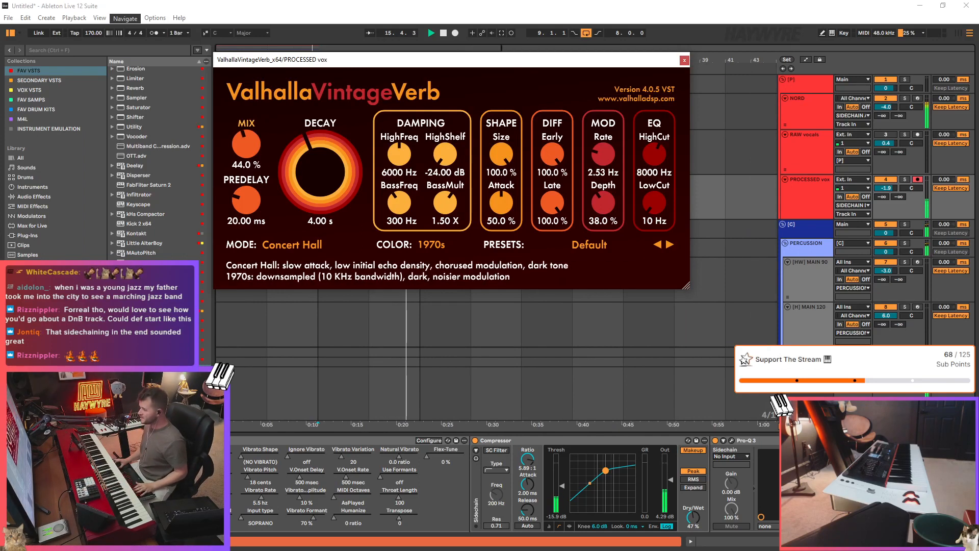
pyautogui.click(125, 6)
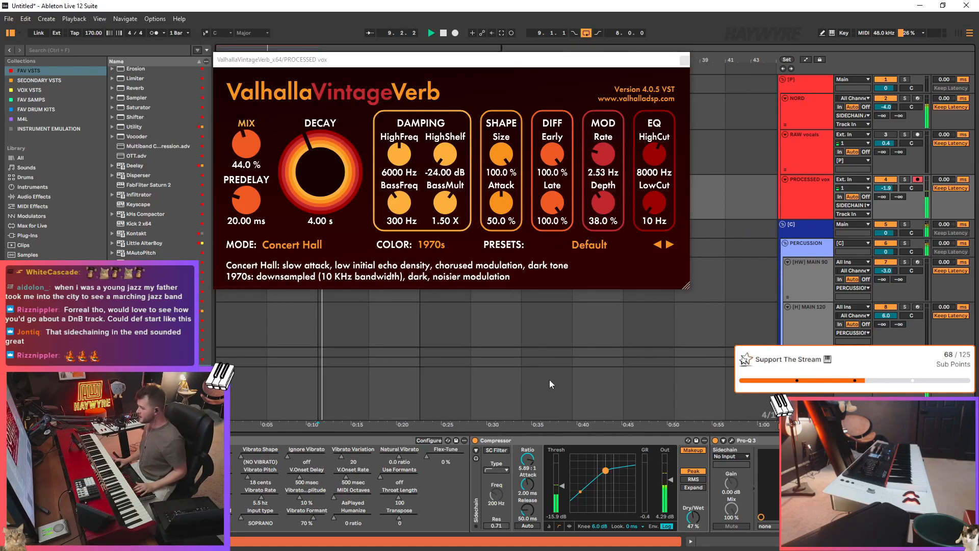
pyautogui.moveTo(246, 148); pyautogui.dragTo(246, 138)
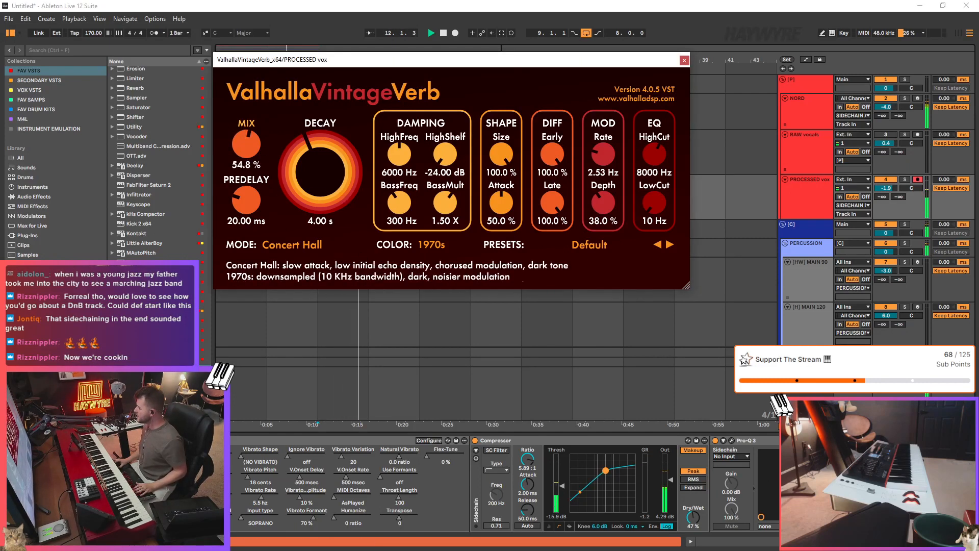
# - Check the Auto-Tune Pro settings on the PROCESSED vox track and hide the plug-in windows
pyautogui.hscroll(-3, 505, 484)
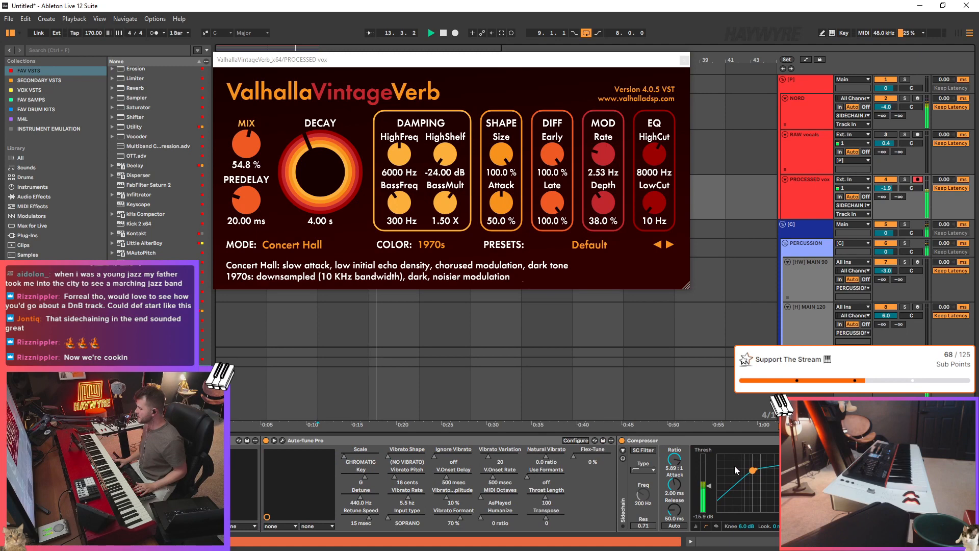
pyautogui.click(283, 441)
pyautogui.moveTo(631, 106); pyautogui.dragTo(571, 121)
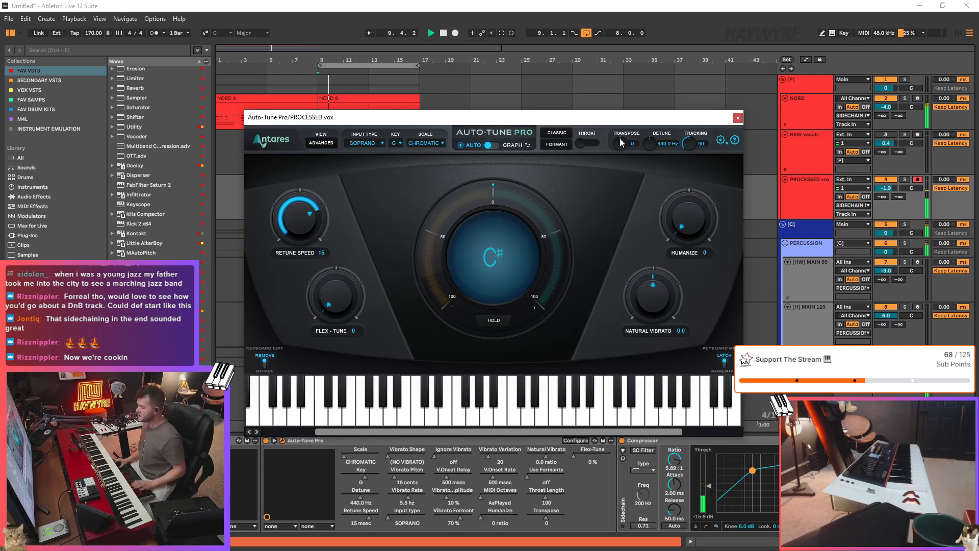
pyautogui.hotkey('ctrl', 'alt', 'p')
pyautogui.hotkey('ctrl', '1')
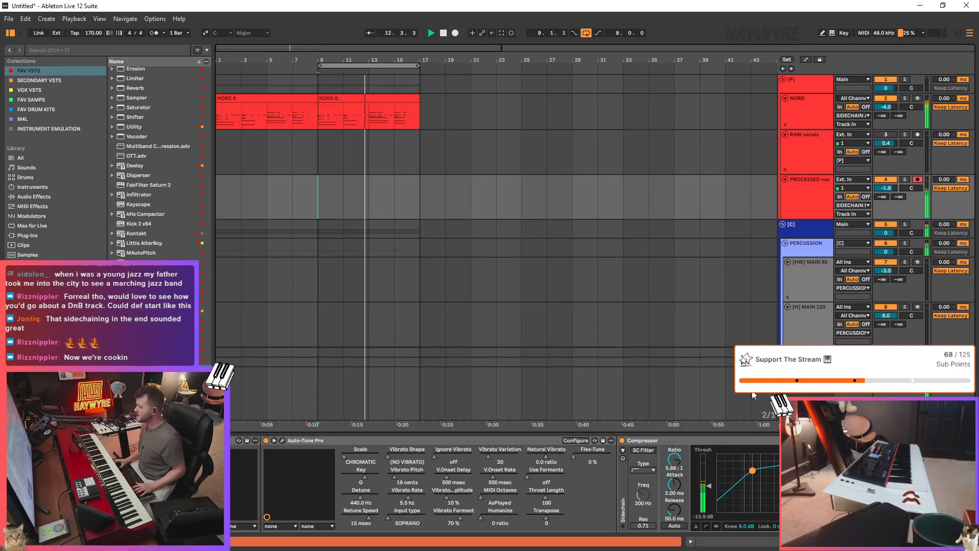
# - Set the ValhallaVintageVerb mix on the PROCESSED vox track to 50.8 % and close its window
pyautogui.hscroll(3, 505, 485)
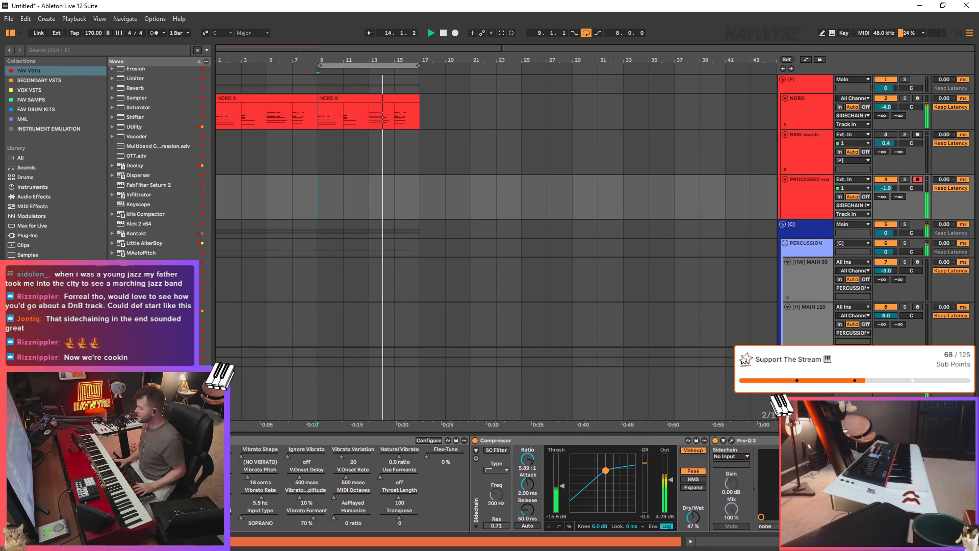
pyautogui.hotkey('ctrl', 'alt', 'p')
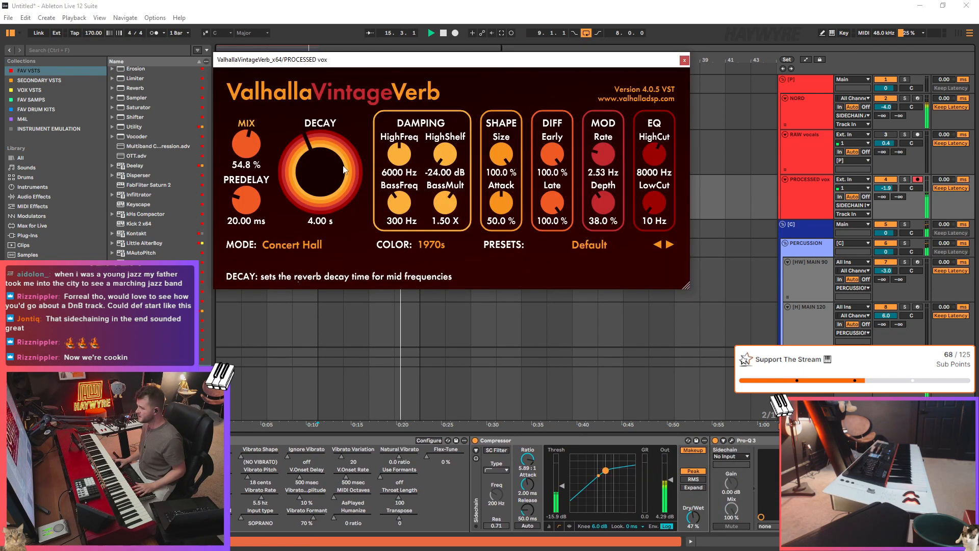
pyautogui.scroll(-2, 246, 144)
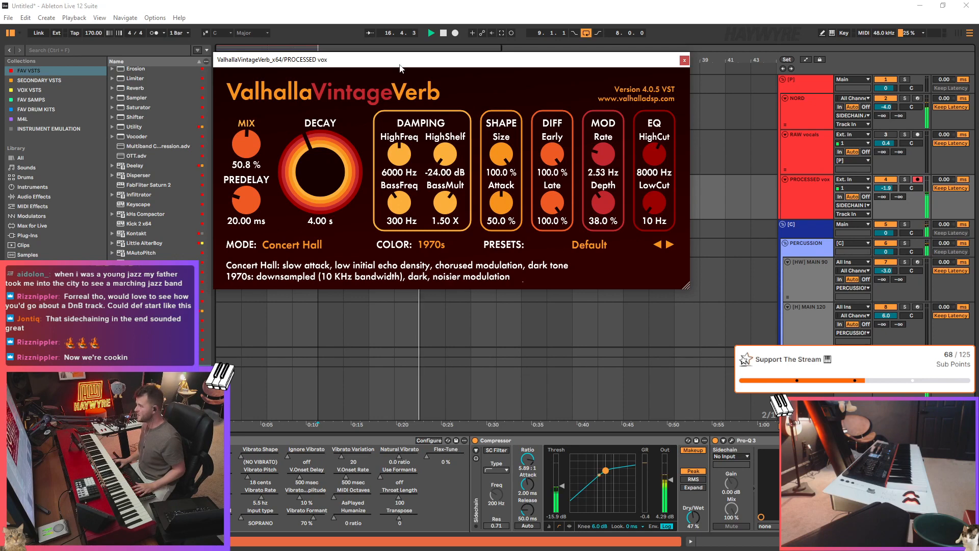
pyautogui.click(685, 60)
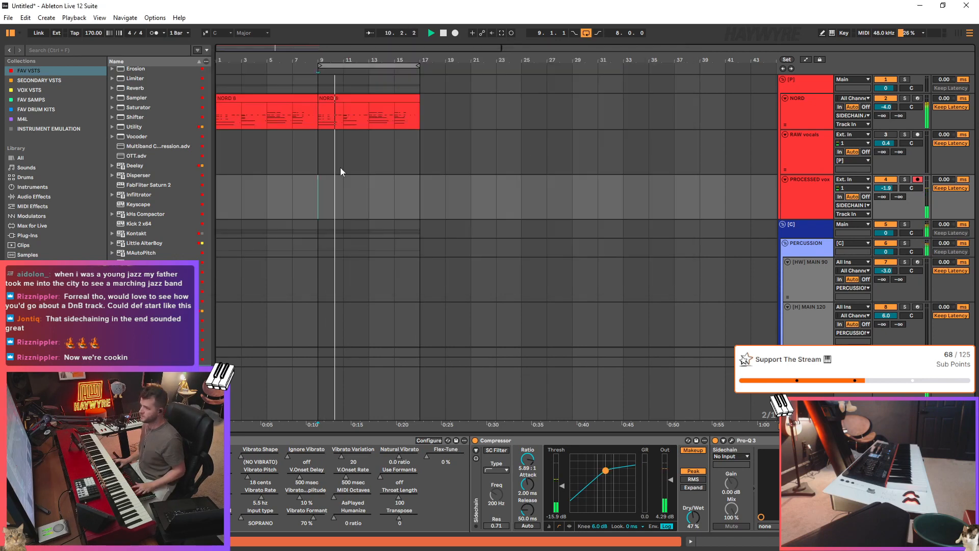
# - Start playback from bar 5 and record a vocal take on the PROCESSED vox track into the bar 9 loop
pyautogui.click(264, 194)
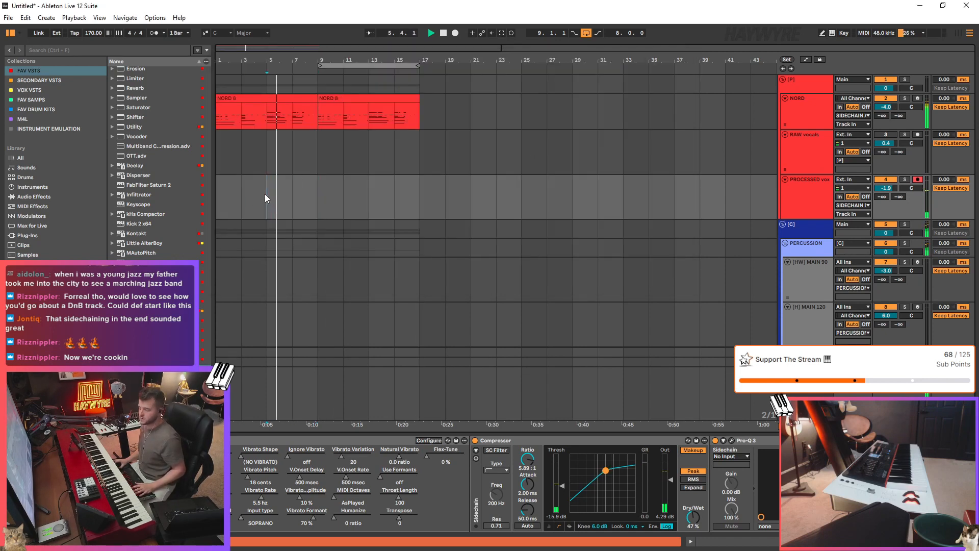
pyautogui.press('F9')
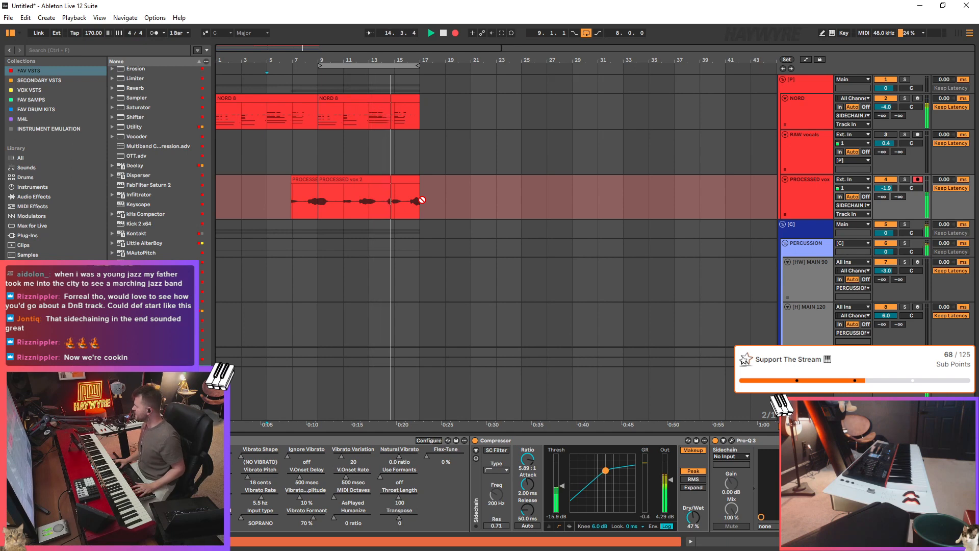
pyautogui.press('F9')
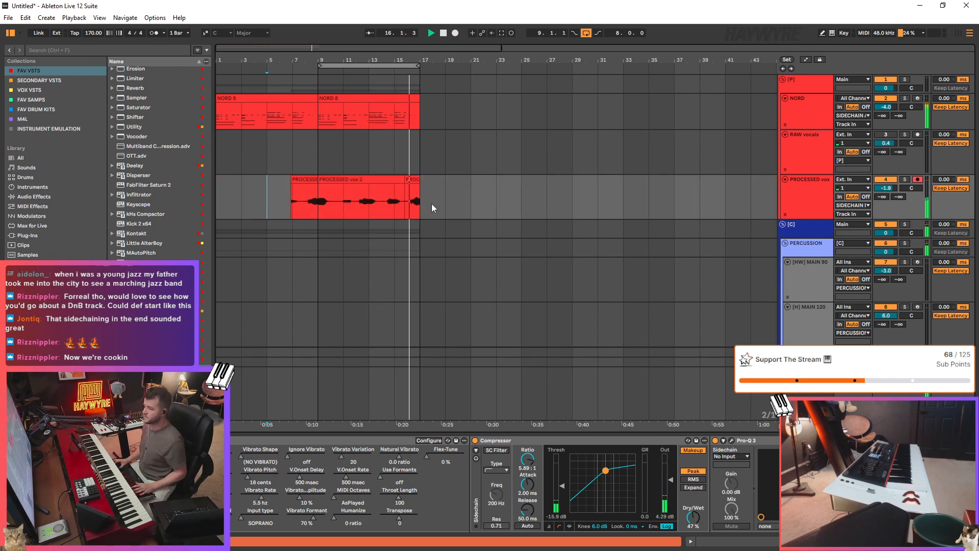
# - Delete the empty parts of the PROCESSED vox recording before bar 8 and between bars 11 and 12
pyautogui.click(308, 205)
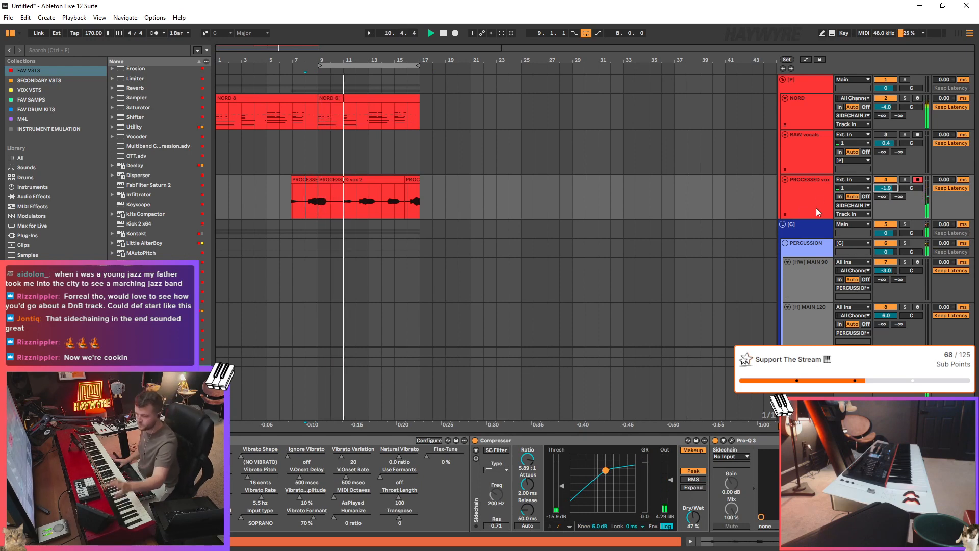
pyautogui.scroll(-2, 418, 212)
pyautogui.moveTo(343, 159); pyautogui.dragTo(356, 158)
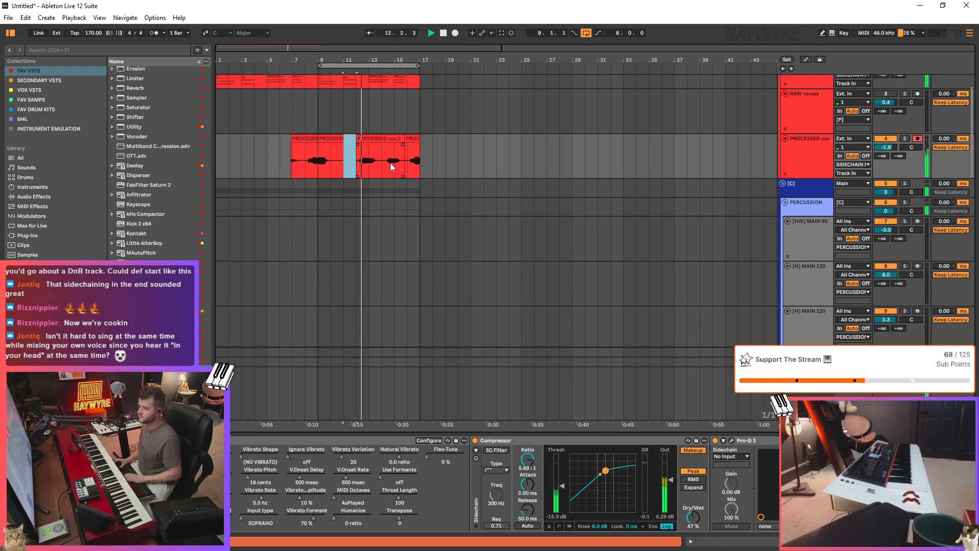
pyautogui.press('Delete')
pyautogui.click(358, 140)
pyautogui.moveTo(254, 165); pyautogui.dragTo(308, 165)
pyautogui.scroll(-1, 442, 170)
pyautogui.scroll(2, 421, 183)
pyautogui.press('Delete')
pyautogui.moveTo(411, 183); pyautogui.dragTo(360, 183)
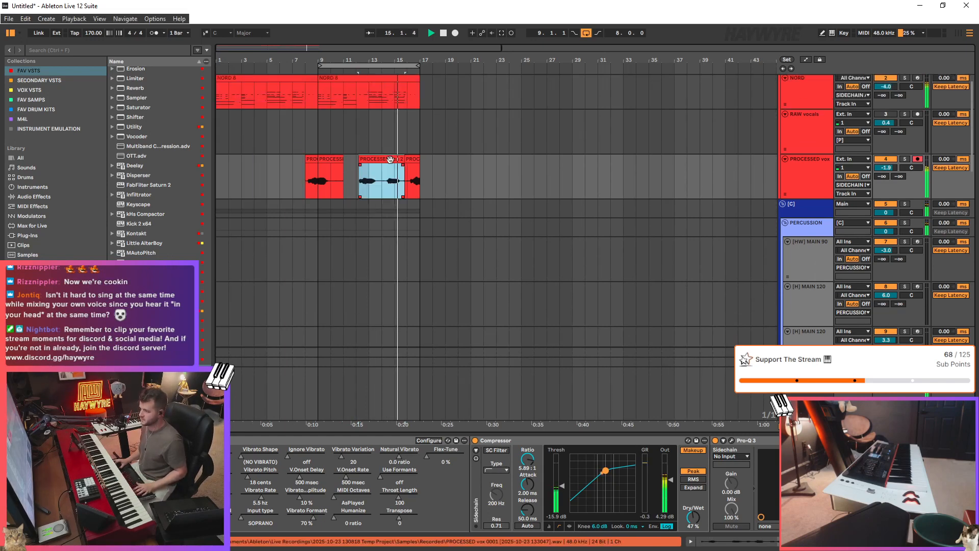
# - Set the PROCESSED vox volume to -3.5 dB and trim the silence around the vocal phrase spanning bar 9
pyautogui.click(388, 183)
pyautogui.scroll(1, 733, 176)
pyautogui.scroll(-4, 752, 170)
pyautogui.scroll(-1, 741, 172)
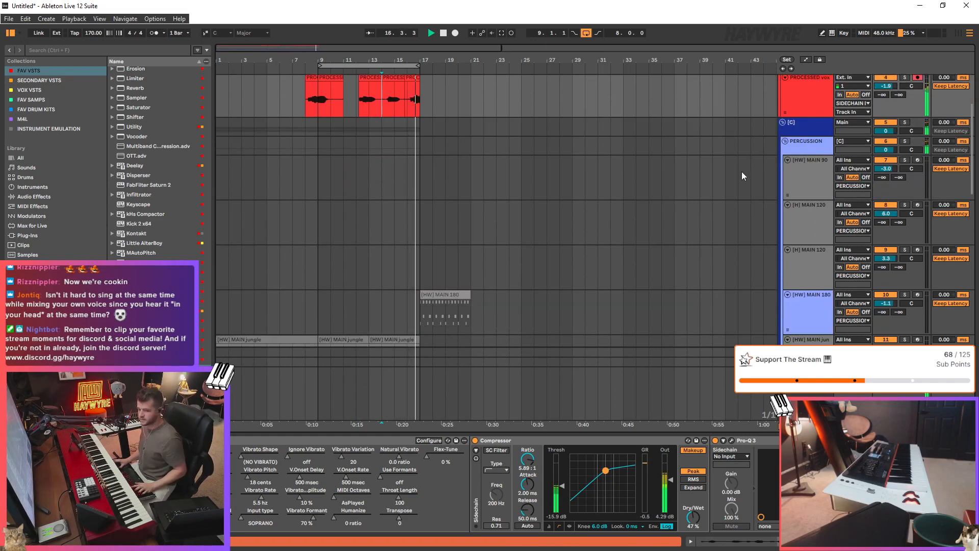
pyautogui.scroll(1, 742, 171)
pyautogui.scroll(2, 595, 124)
pyautogui.press('+')
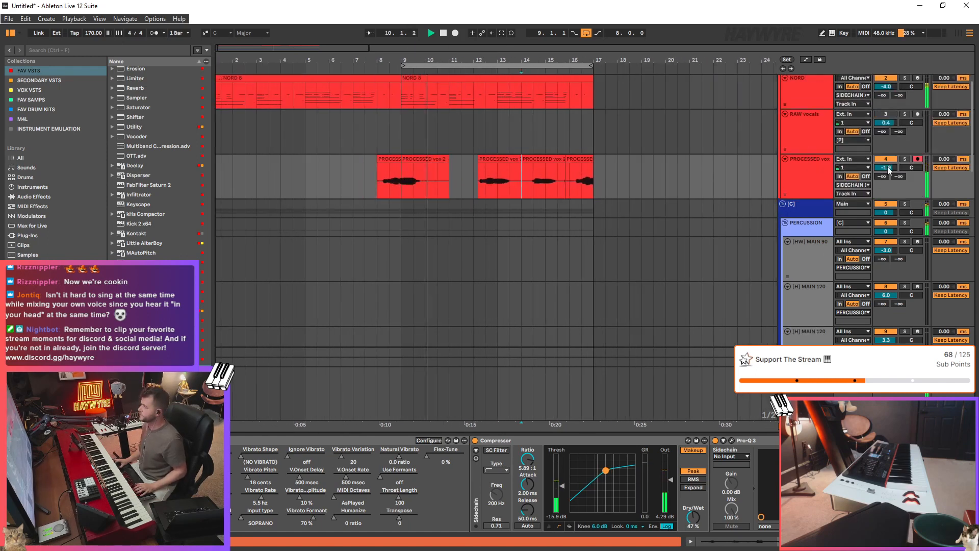
pyautogui.moveTo(388, 183); pyautogui.dragTo(419, 157)
pyautogui.press('Delete')
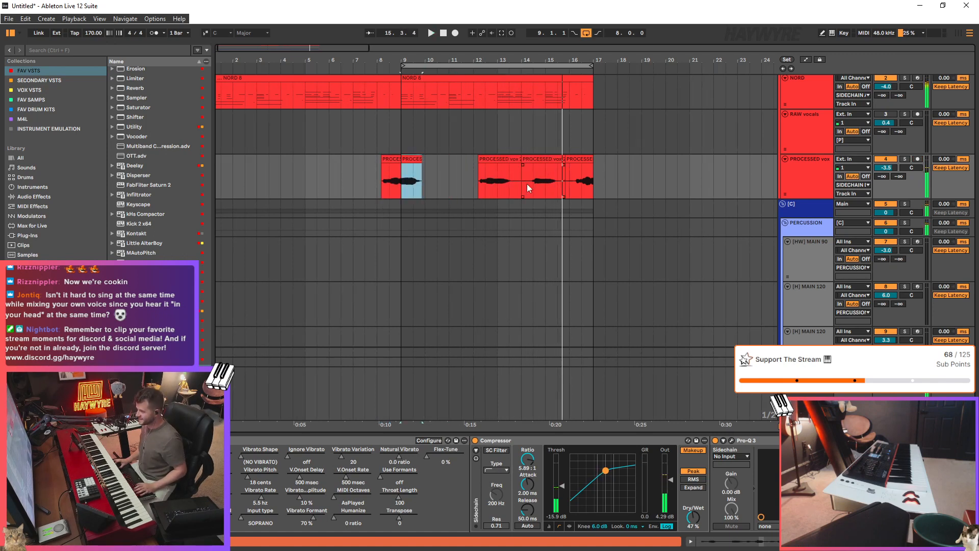
# - Stop playback and delete the silent gaps between the PROCESSED vox phrases from bar 12 to bar 16
pyautogui.press('space')
pyautogui.moveTo(522, 178); pyautogui.dragTo(575, 160)
pyautogui.click(523, 160)
# - Copy the bar 9 tail of the PROCESSED vox phrase to bar 1 and play the song from there
pyautogui.moveTo(233, 176); pyautogui.dragTo(245, 176)
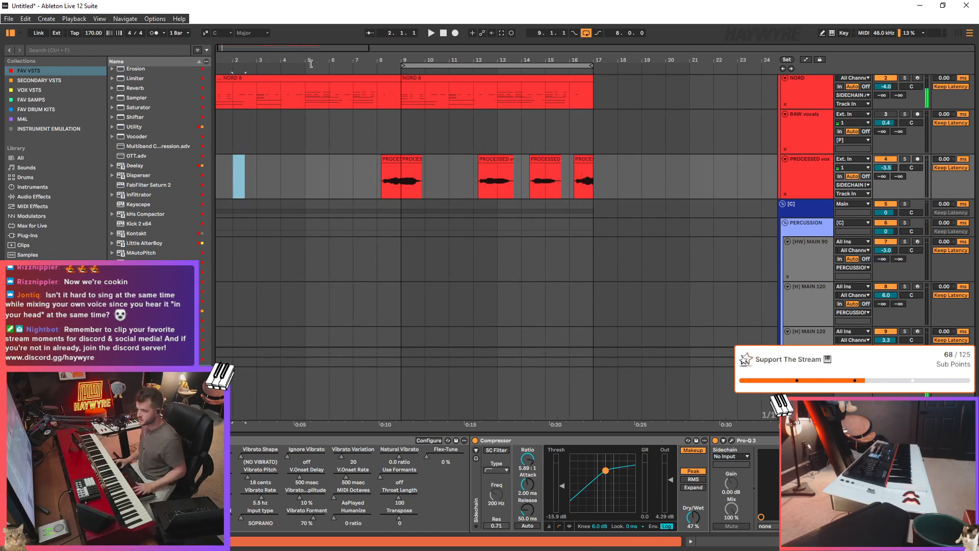
pyautogui.press('-')
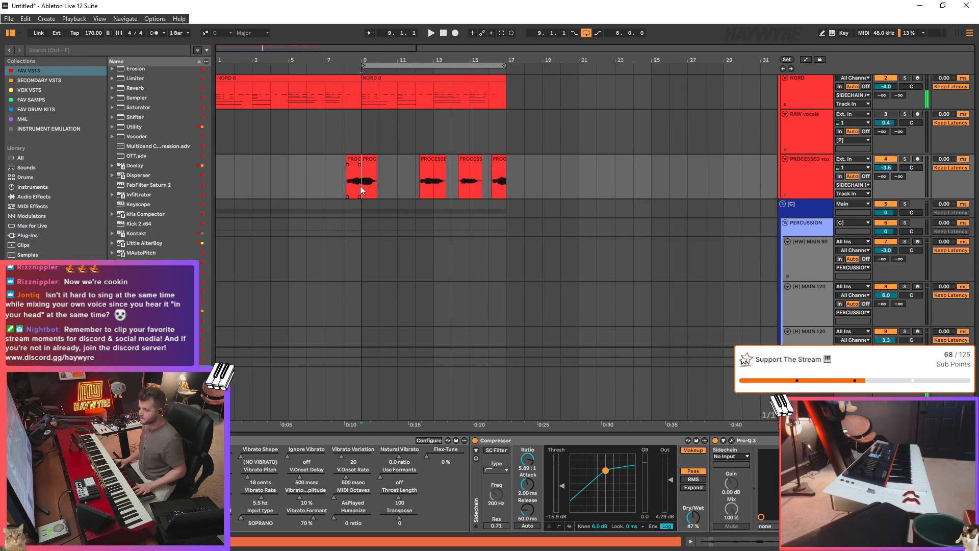
pyautogui.press('space')
pyautogui.click(270, 196)
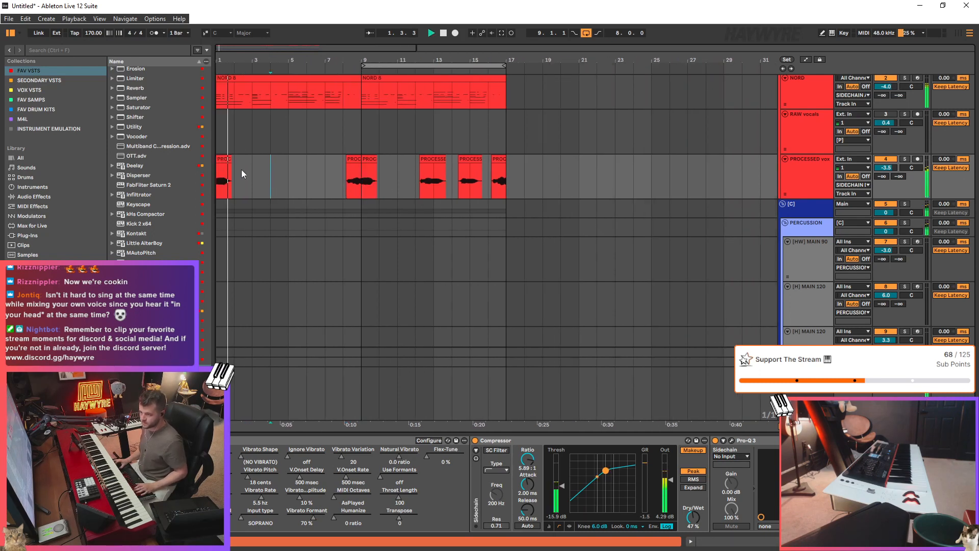
# - Select bars 1 to 9 on the PROCESSED vox track and loop that eight-bar range
pyautogui.scroll(2, 114, 81)
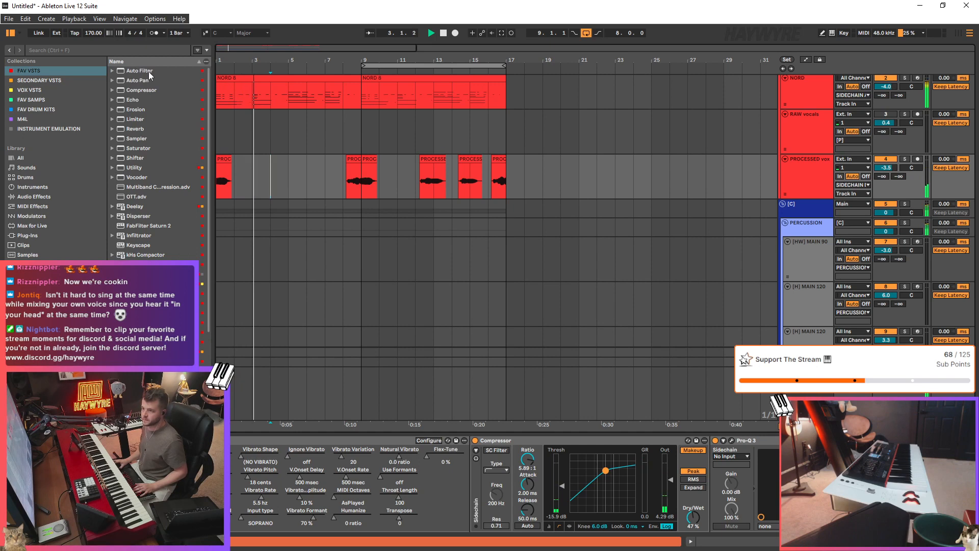
pyautogui.moveTo(288, 194); pyautogui.dragTo(204, 196)
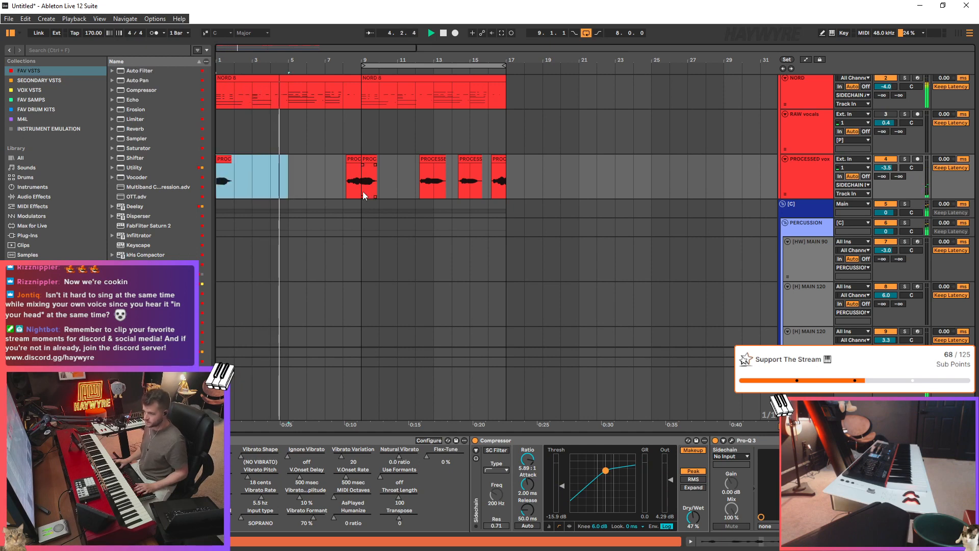
pyautogui.hotkey('shift', 'Right')
pyautogui.hotkey('shift', 'Right')
pyautogui.hotkey('shift', 'Right')
pyautogui.hotkey('shift', 'Right')
pyautogui.hotkey('ctrl', 'l')
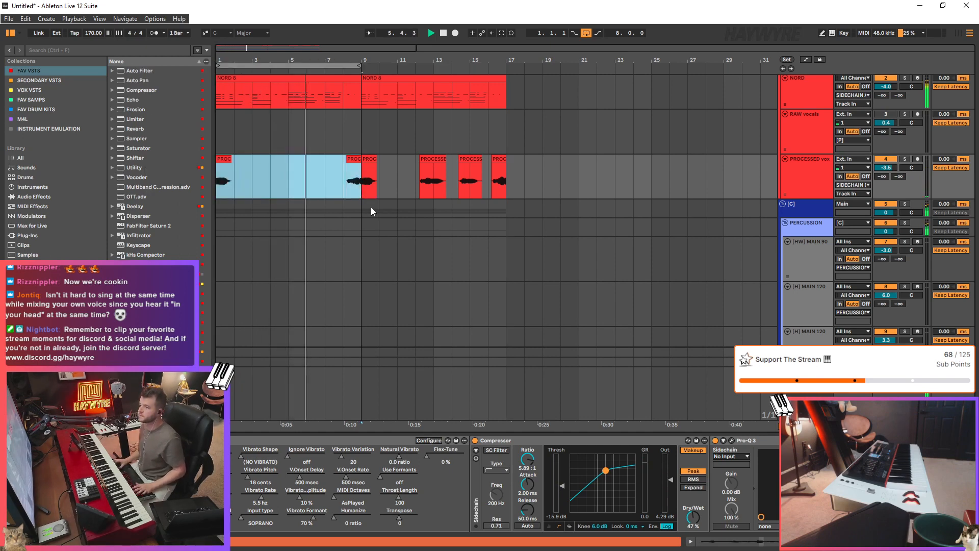
# - Add an Auto Filter after Pro-Q 3 on the PROCESSED vox track and bring its controls into view
pyautogui.scroll(-1, 512, 317)
pyautogui.click(140, 70)
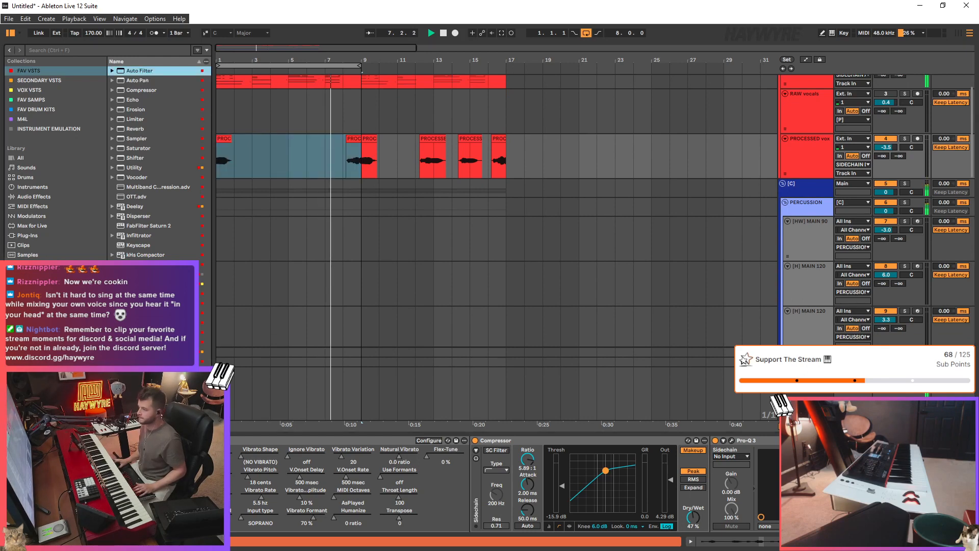
pyautogui.press('Return')
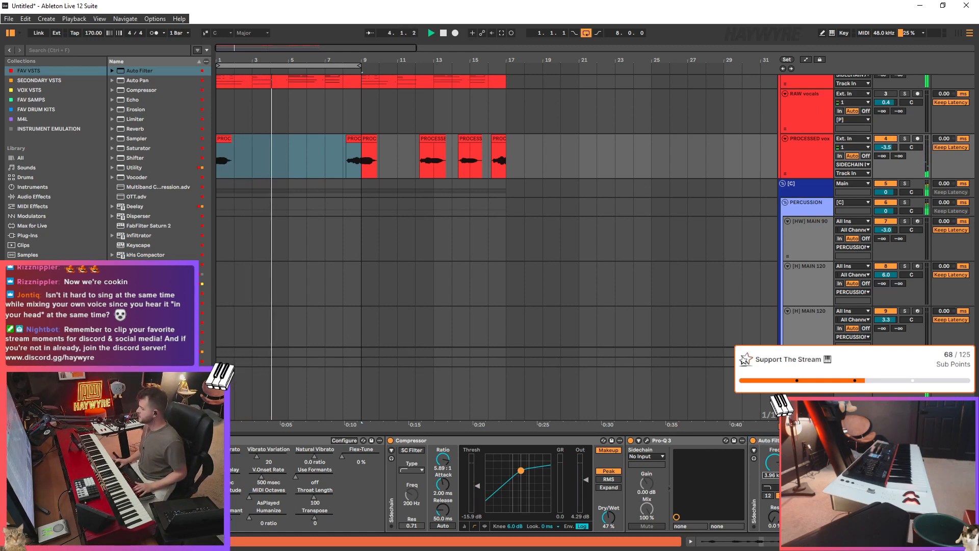
pyautogui.hscroll(3, 627, 465)
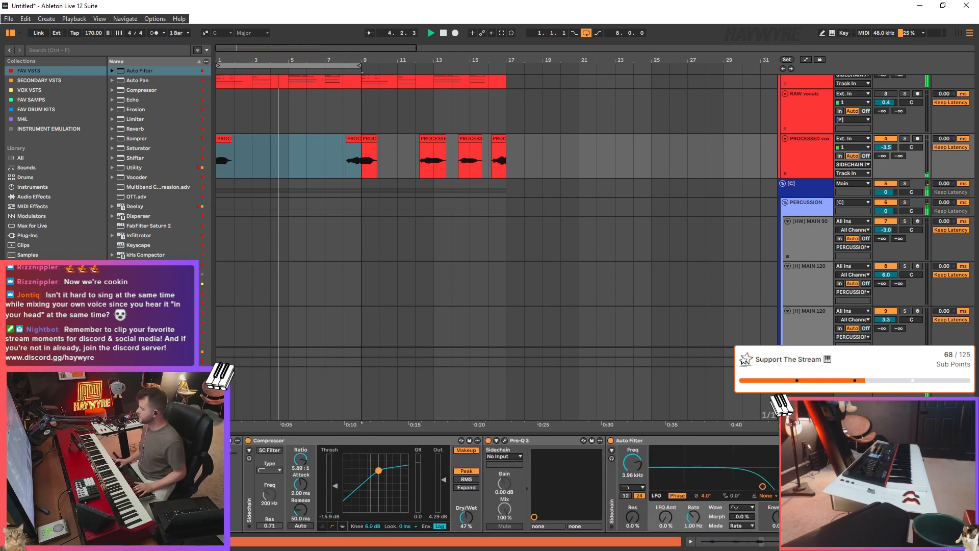
# - Set the vocal Auto Filter frequency to 3.10 kHz with playback stopped and widen the browser slightly
pyautogui.click(252, 68)
pyautogui.press('space')
pyautogui.moveTo(213, 113)
pyautogui.mouseDown()
pyautogui.moveTo(204, 113)
pyautogui.moveTo(219, 113)
pyautogui.mouseUp()
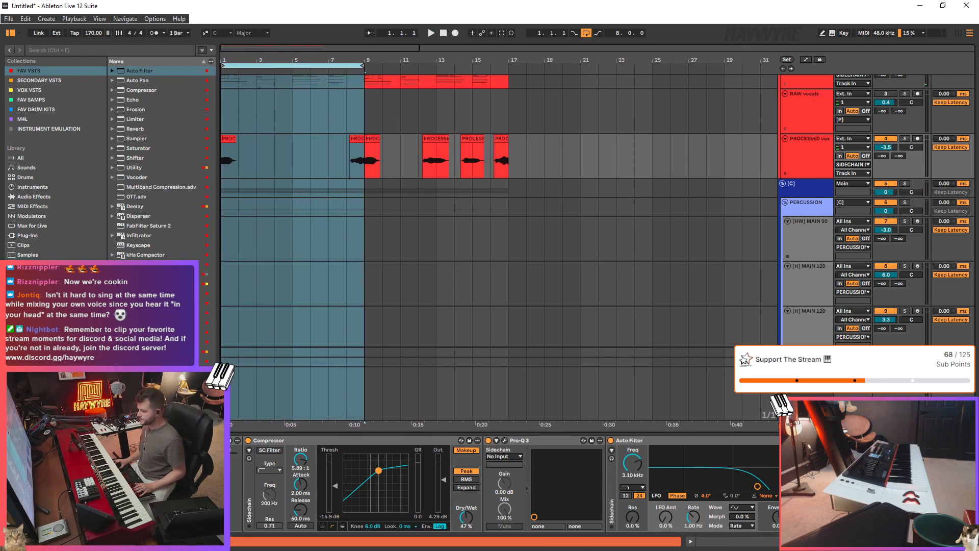
pyautogui.moveTo(218, 293); pyautogui.dragTo(226, 293)
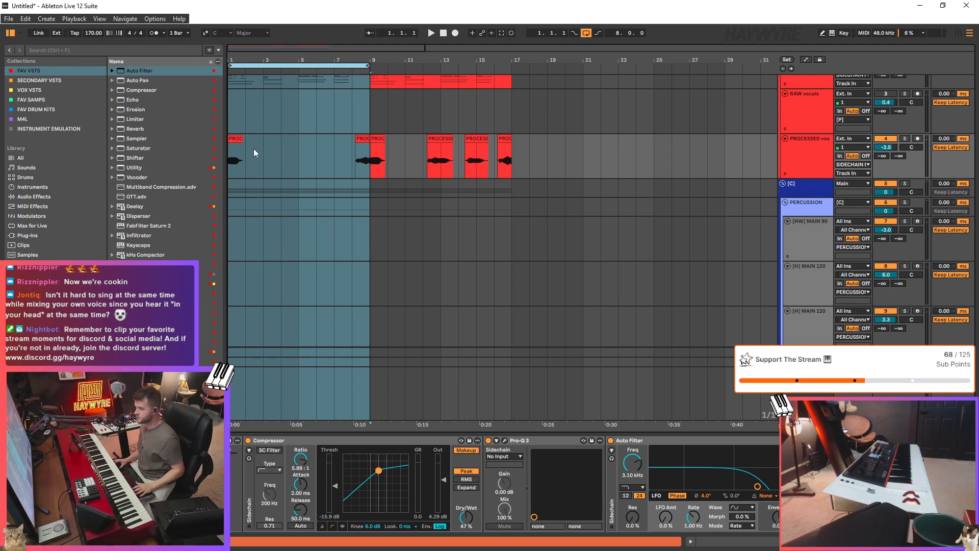
pyautogui.scroll(2, 265, 163)
pyautogui.click(336, 195)
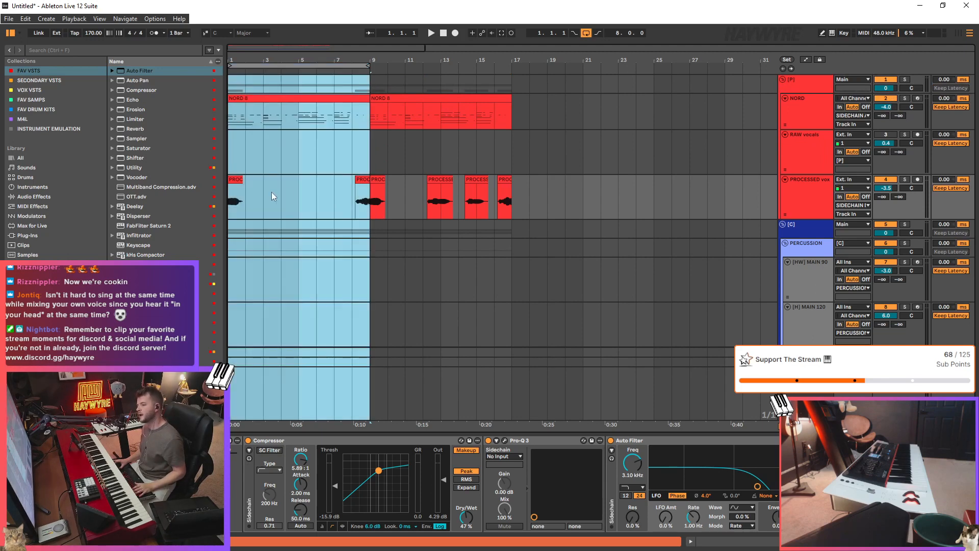
pyautogui.click(299, 191)
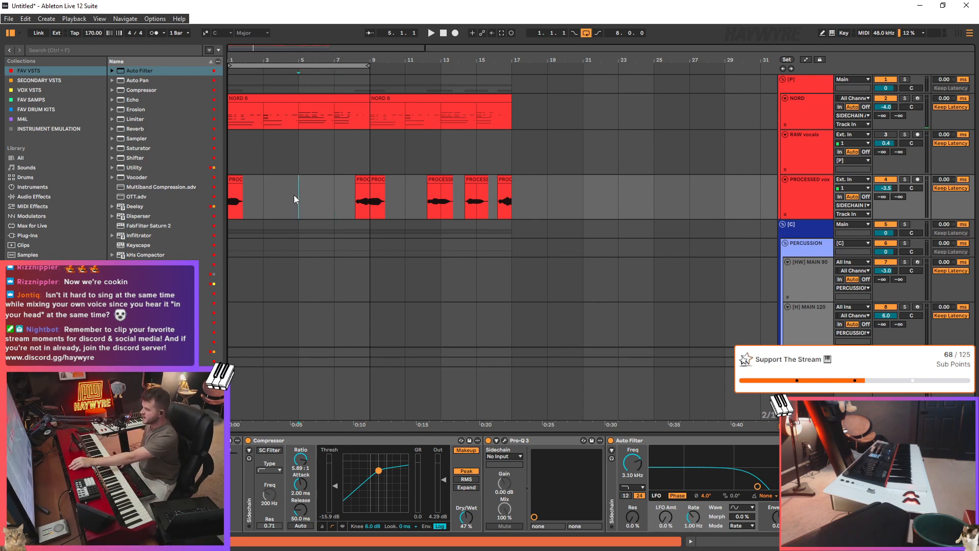
pyautogui.moveTo(371, 220); pyautogui.dragTo(405, 346)
pyautogui.click(406, 199)
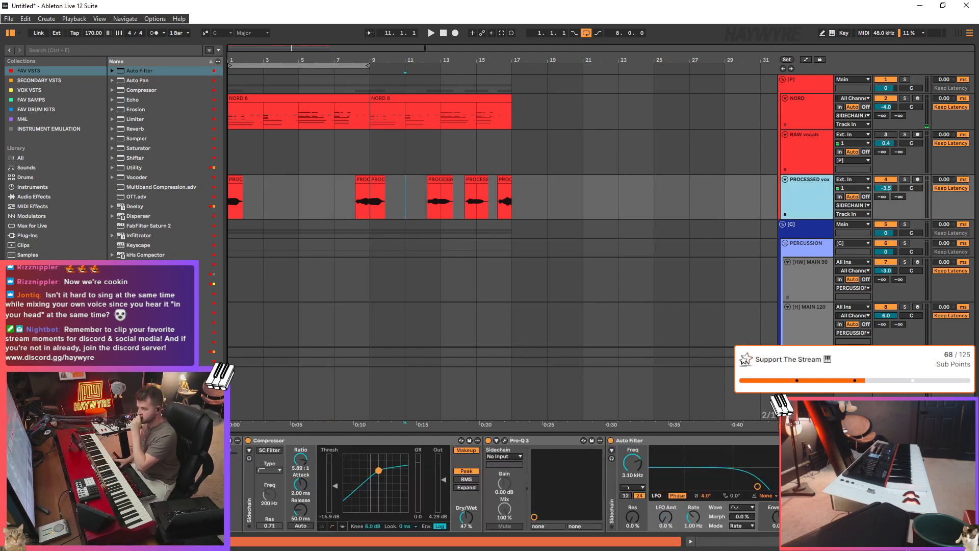
pyautogui.hscroll(-5, 505, 485)
pyautogui.click(237, 203)
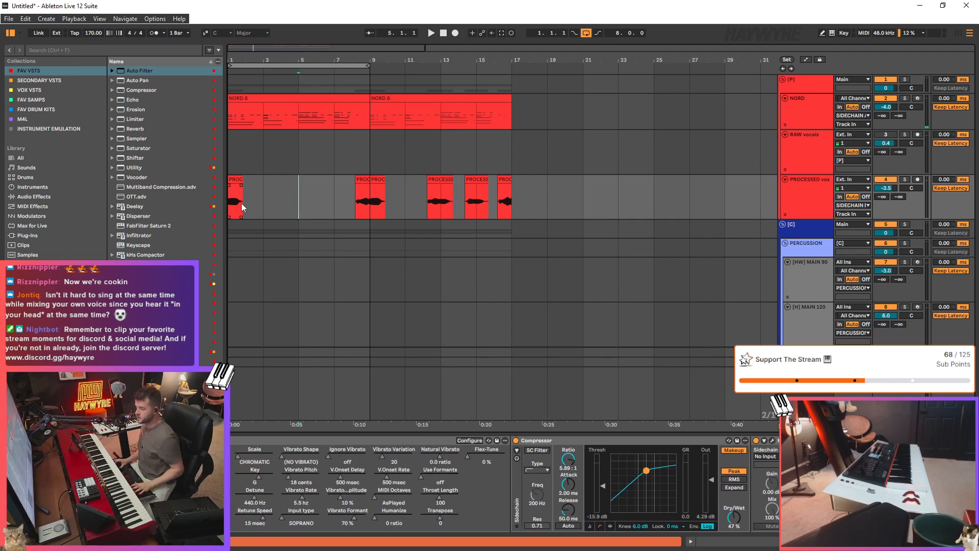
pyautogui.click(302, 200)
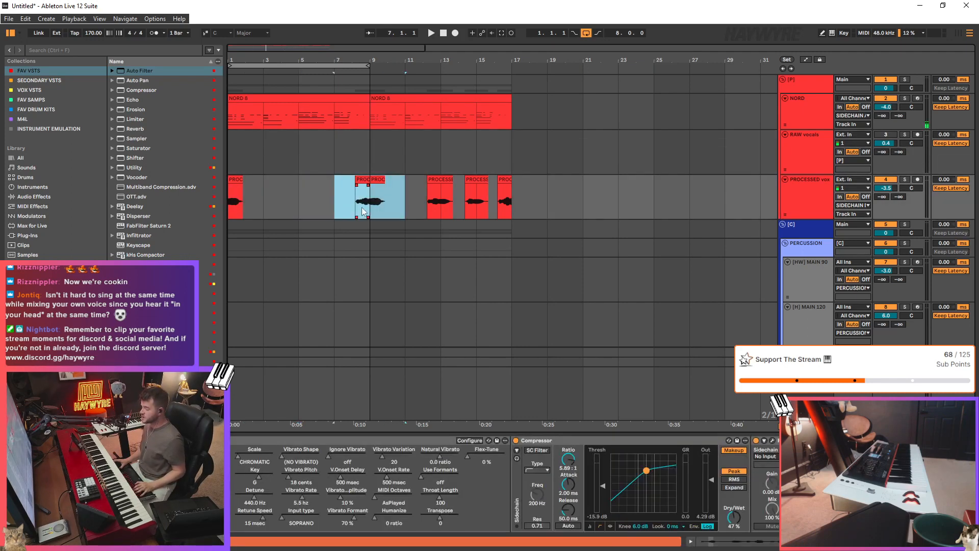
pyautogui.click(299, 198)
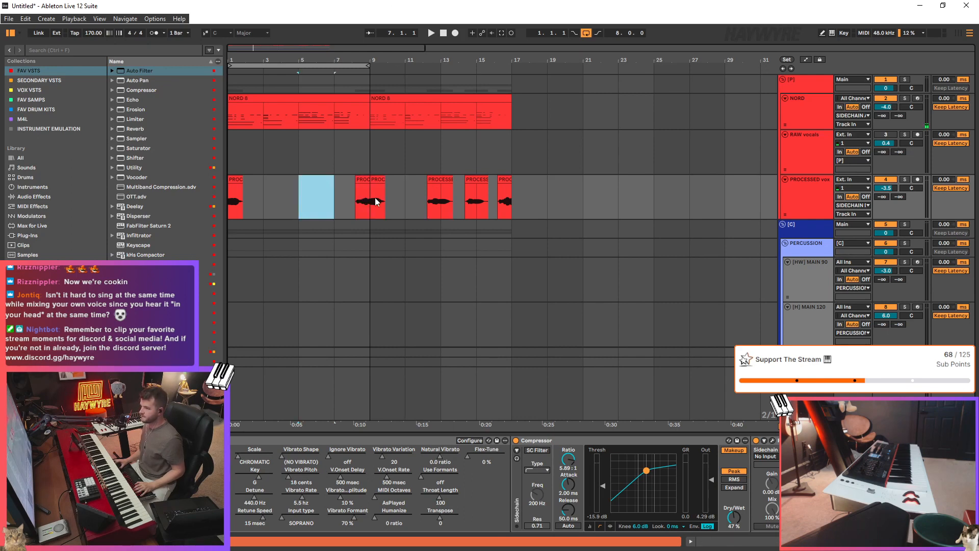
# - Extend the end of the last PROCESSED vox clip past bar 17 to include the full vocal phrase
pyautogui.click(355, 206)
pyautogui.click(513, 204)
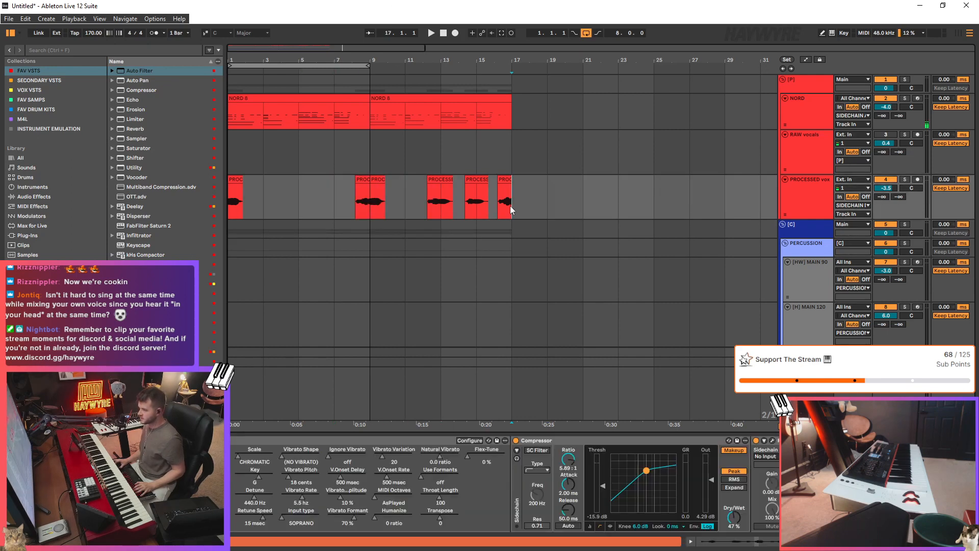
pyautogui.moveTo(509, 180); pyautogui.dragTo(525, 179)
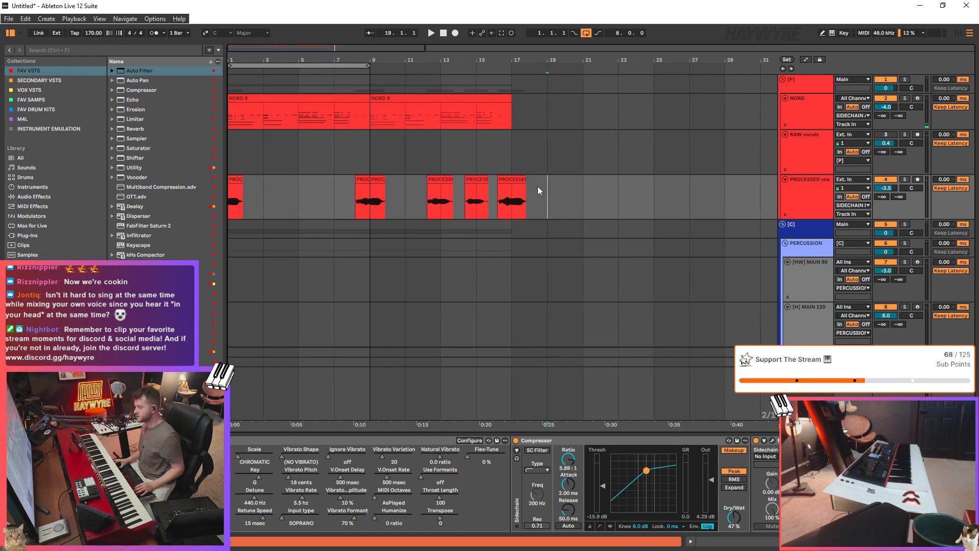
pyautogui.click(502, 189)
pyautogui.click(335, 195)
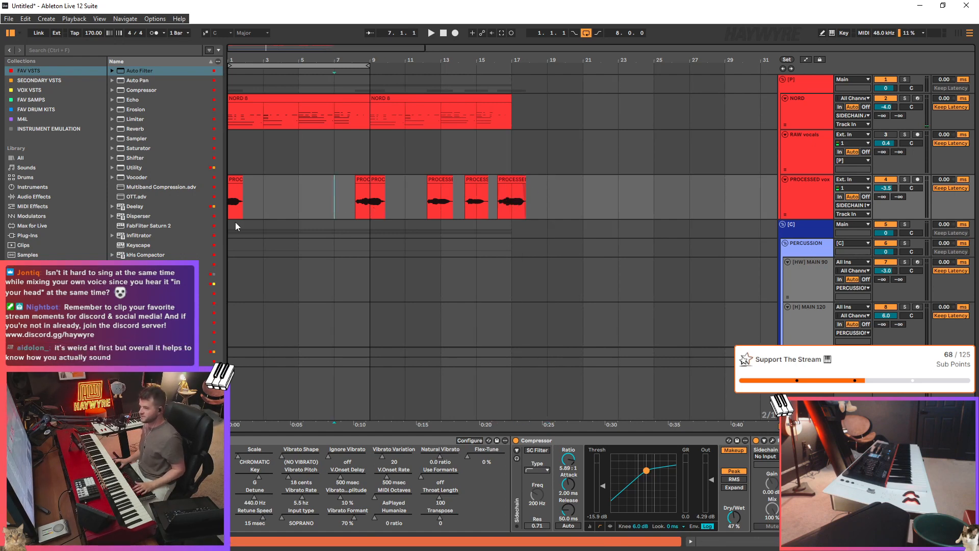
# - Play the vocal clip at bar 1 and set the Auto Filter frequency to about 1.3 kHz
pyautogui.click(236, 201)
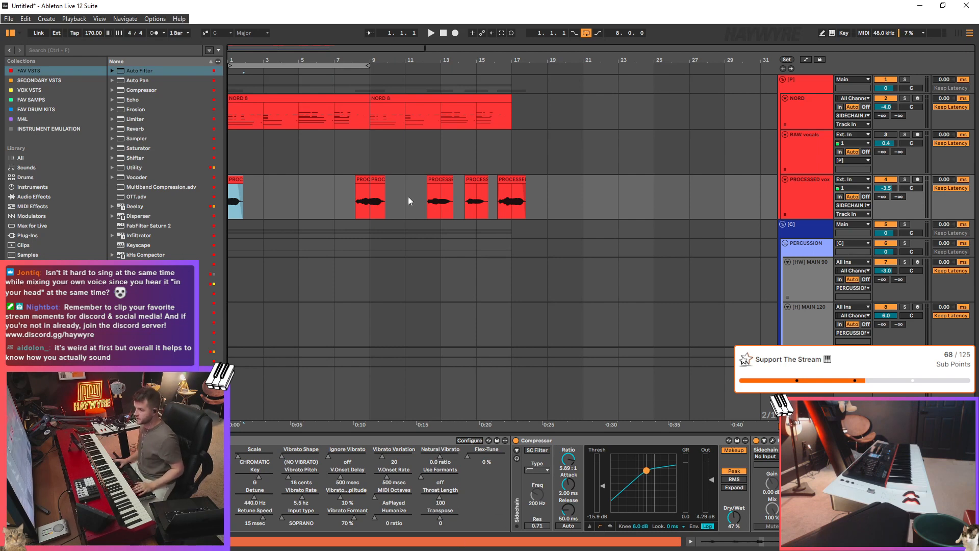
pyautogui.press('space')
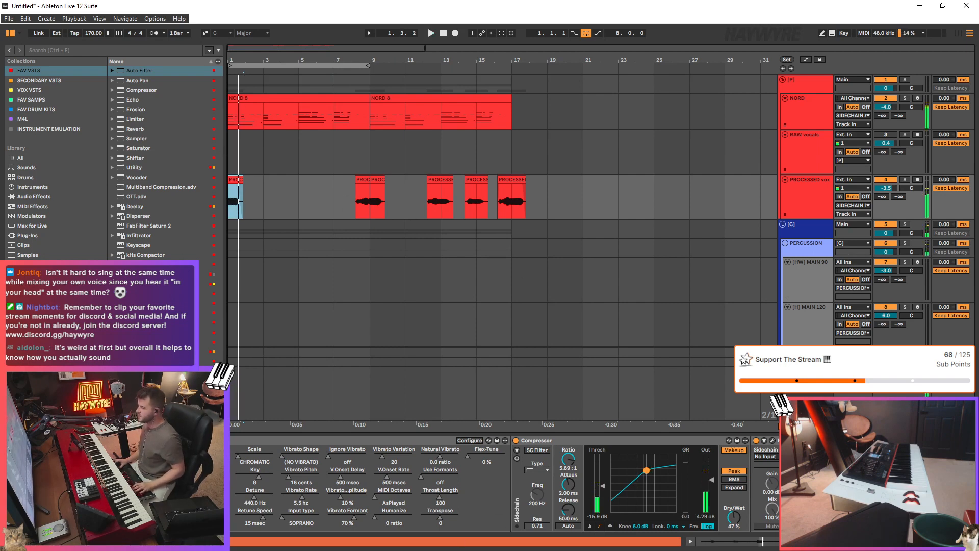
pyautogui.scroll(-5, 636, 464)
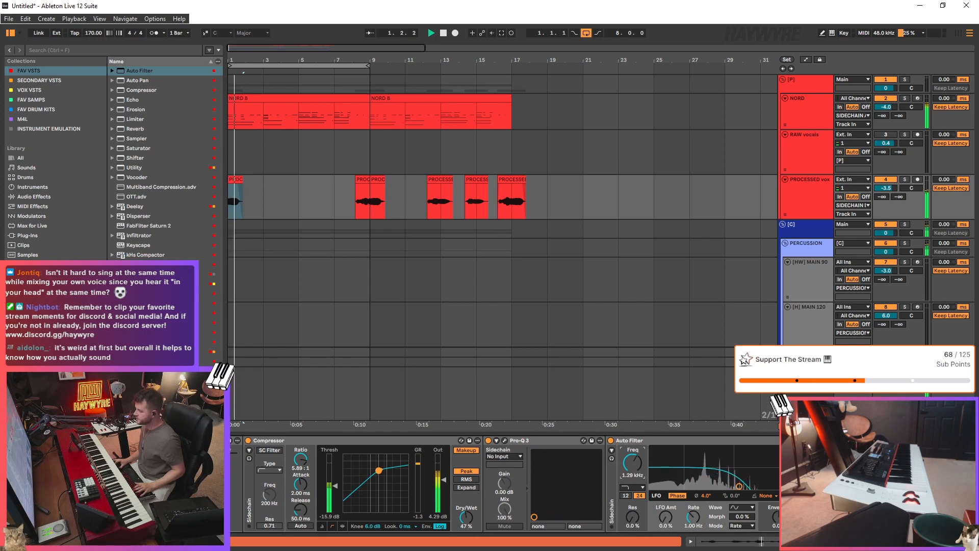
# - Automate the PROCESSED vox Auto Filter frequency to rise from 2.06 kHz at bar 5 to its peak at bar 9, and leave automation view
pyautogui.press('a')
pyautogui.click(297, 198)
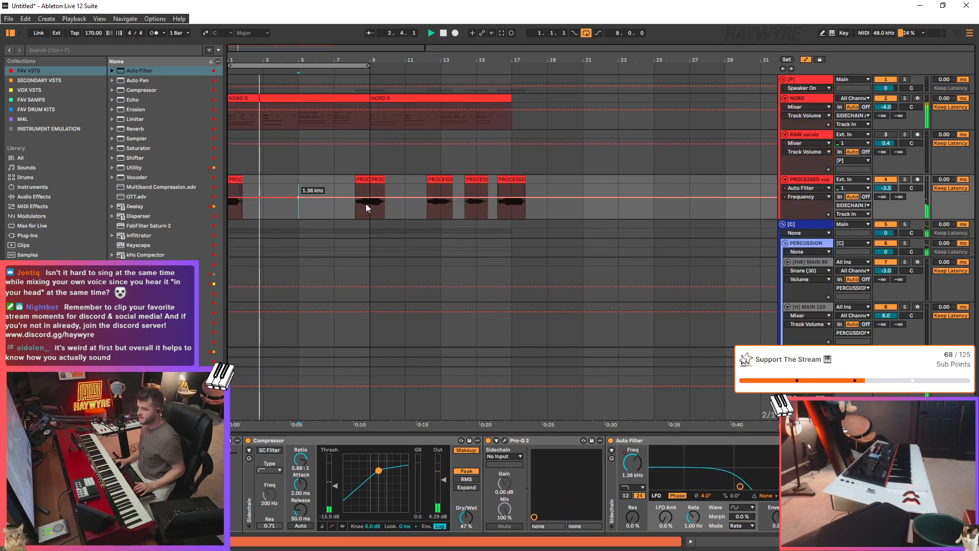
pyautogui.moveTo(367, 199); pyautogui.dragTo(511, 185)
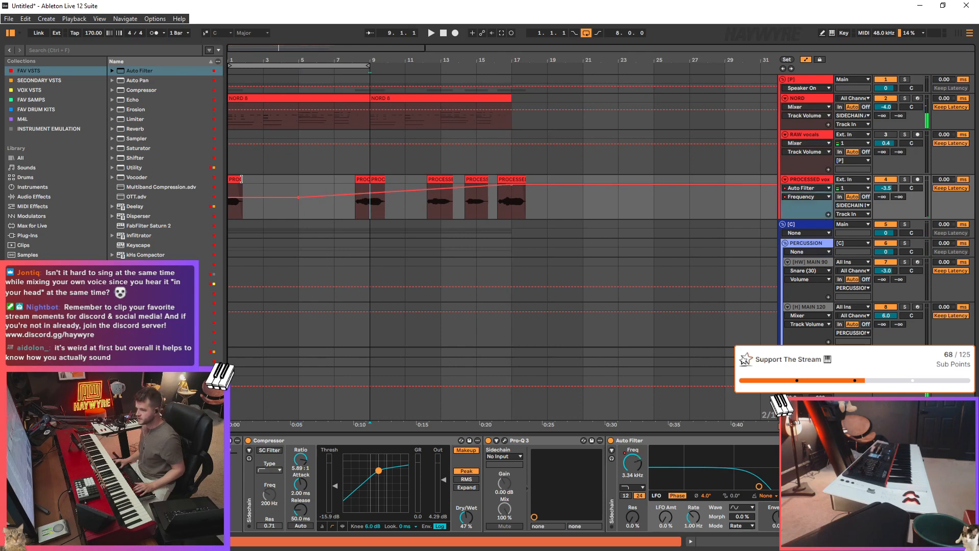
pyautogui.press('space')
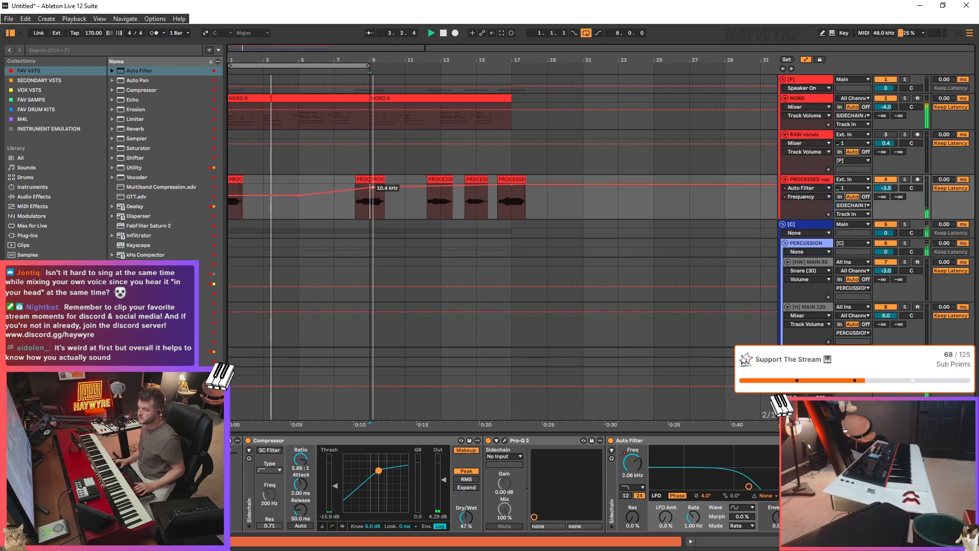
pyautogui.moveTo(374, 192); pyautogui.dragTo(372, 184)
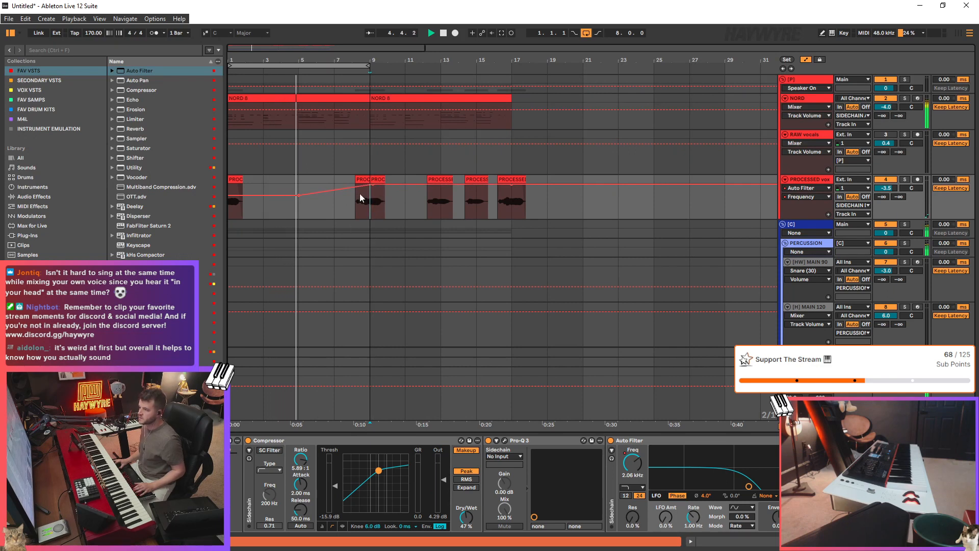
pyautogui.press('a')
# - Insert a Vocoder after the Pro-Q 3 on the Cymbal 3 sound in the MAIN jungle drum rack's hats chain
pyautogui.scroll(-10, 337, 301)
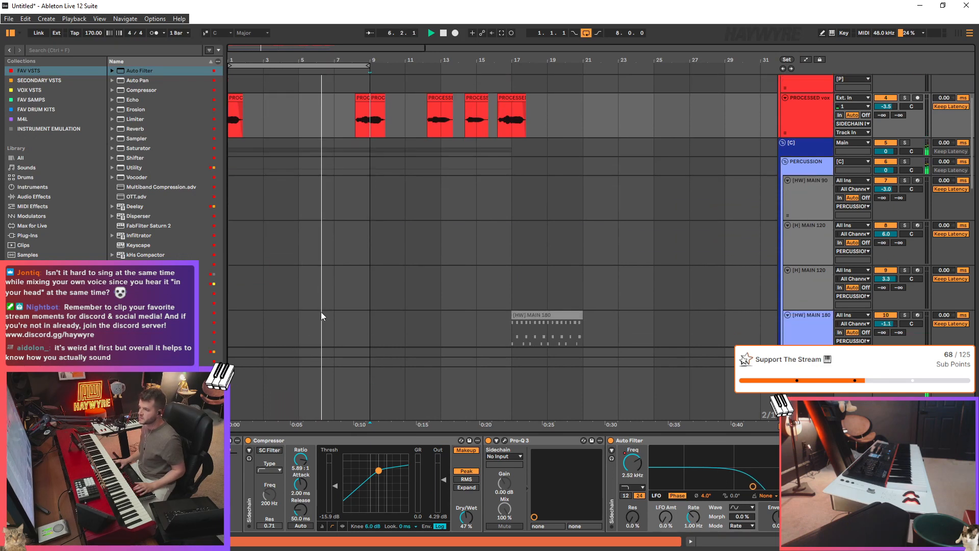
pyautogui.click(356, 246)
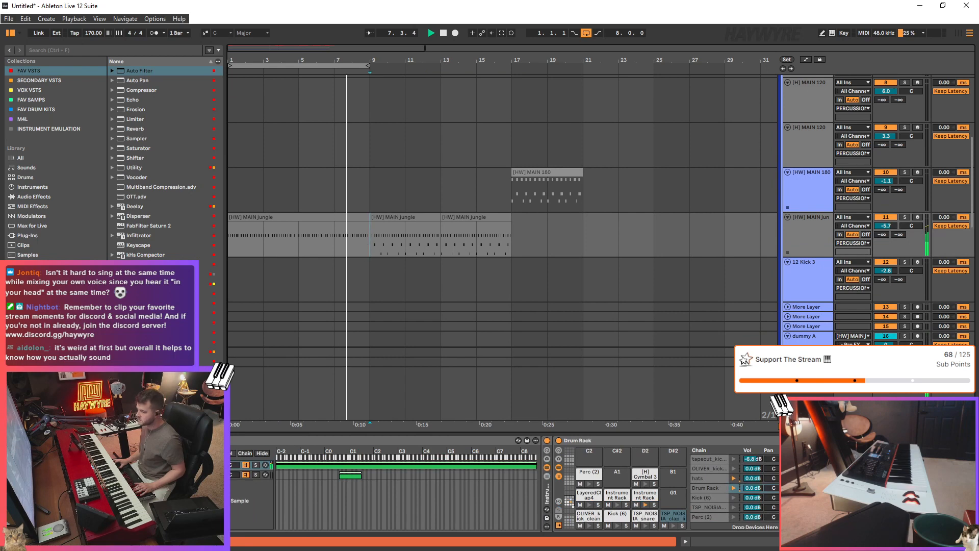
pyautogui.click(709, 507)
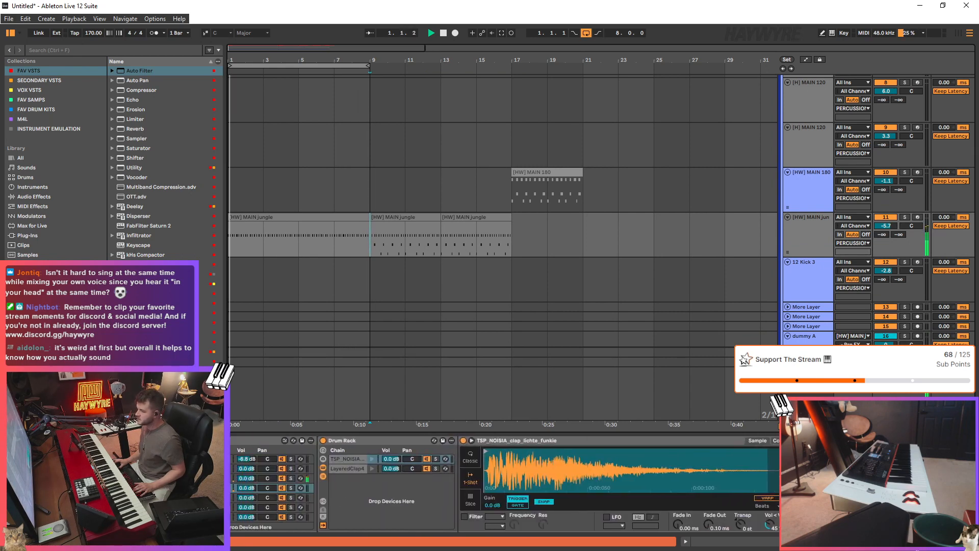
pyautogui.hscroll(-10, 504, 484)
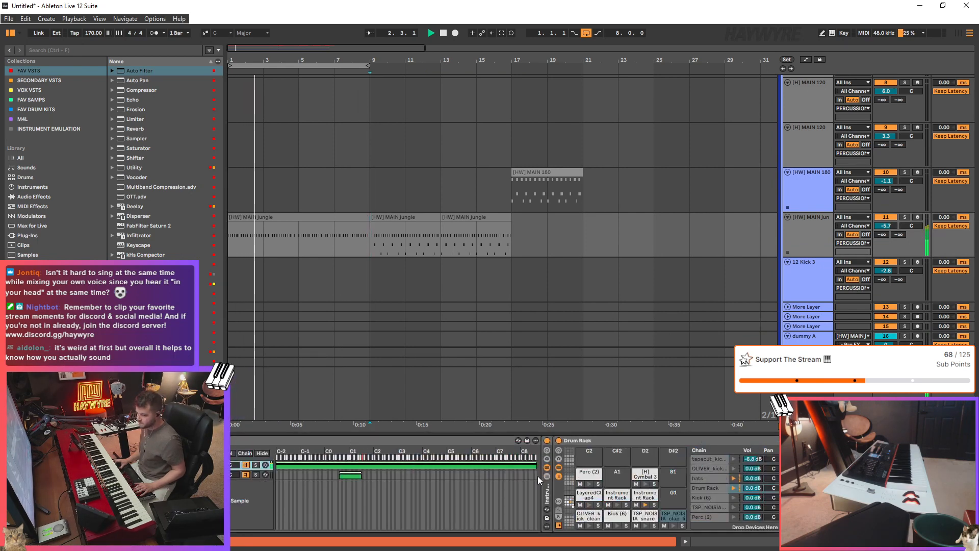
pyautogui.click(716, 479)
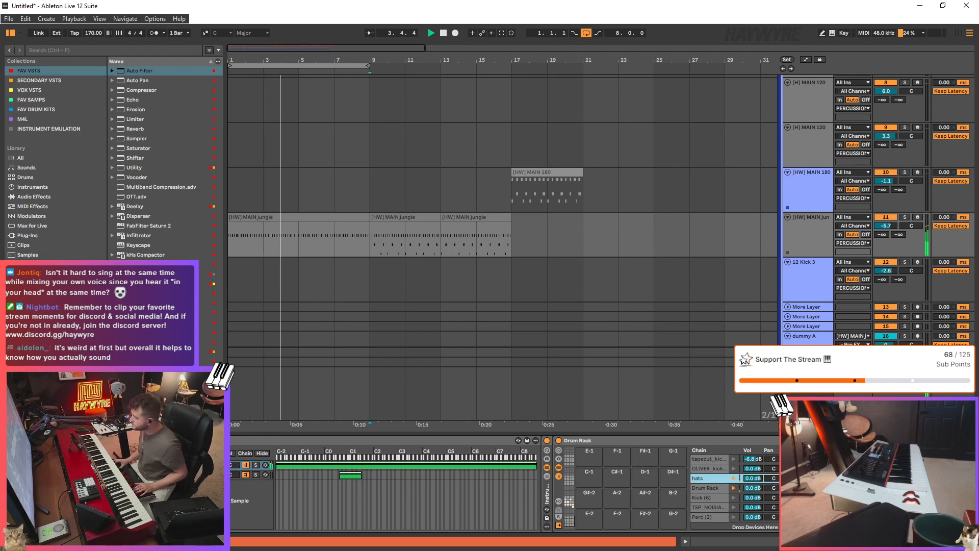
pyautogui.hscroll(10, 503, 484)
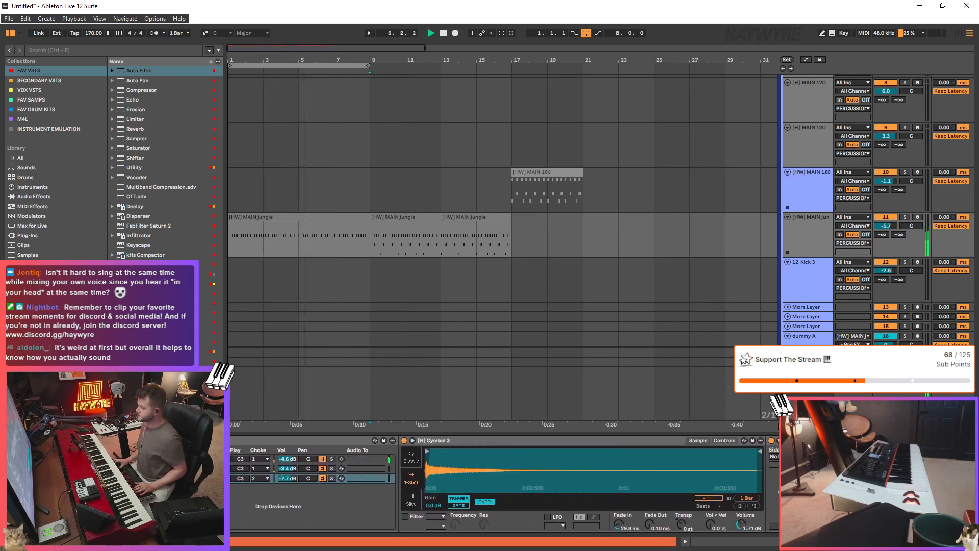
pyautogui.hscroll(5, 504, 484)
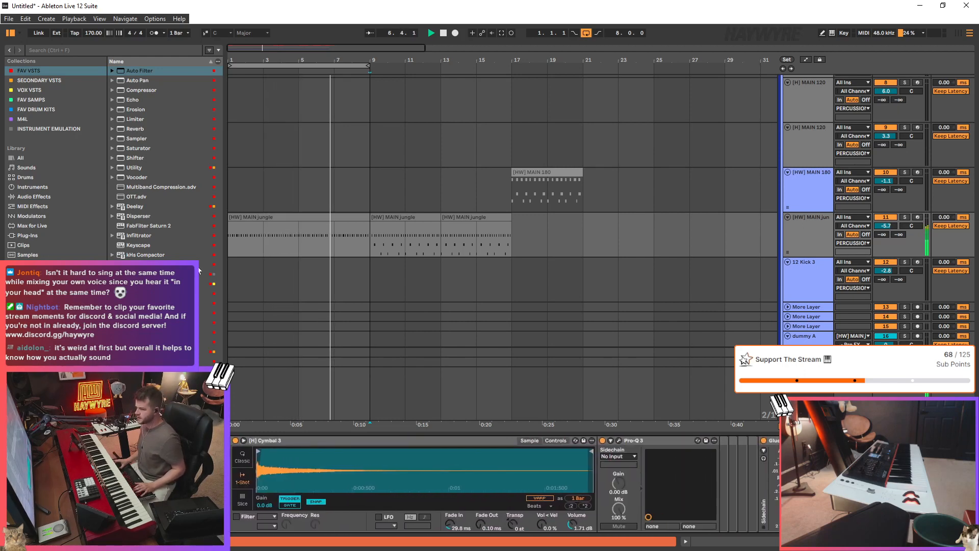
pyautogui.moveTo(155, 176); pyautogui.dragTo(749, 484)
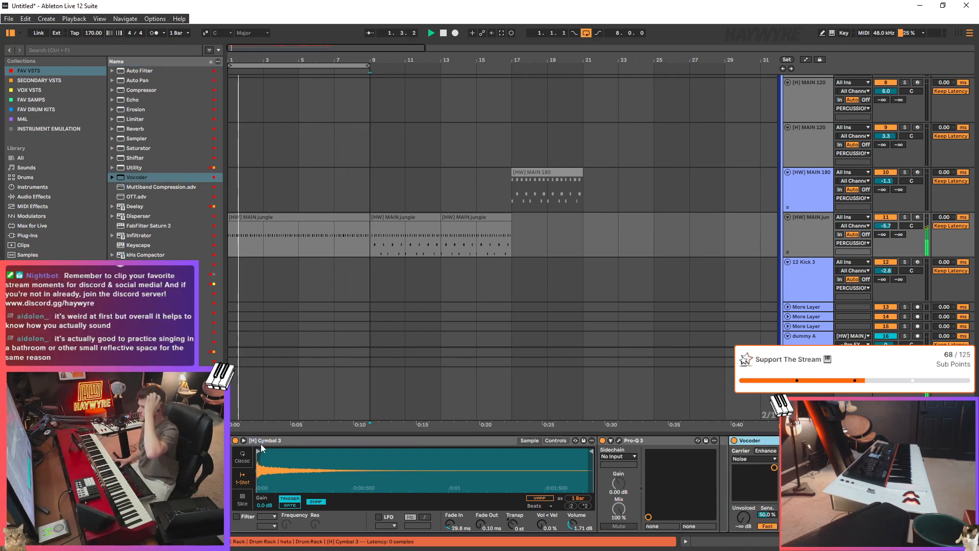
pyautogui.hscroll(5, 746, 525)
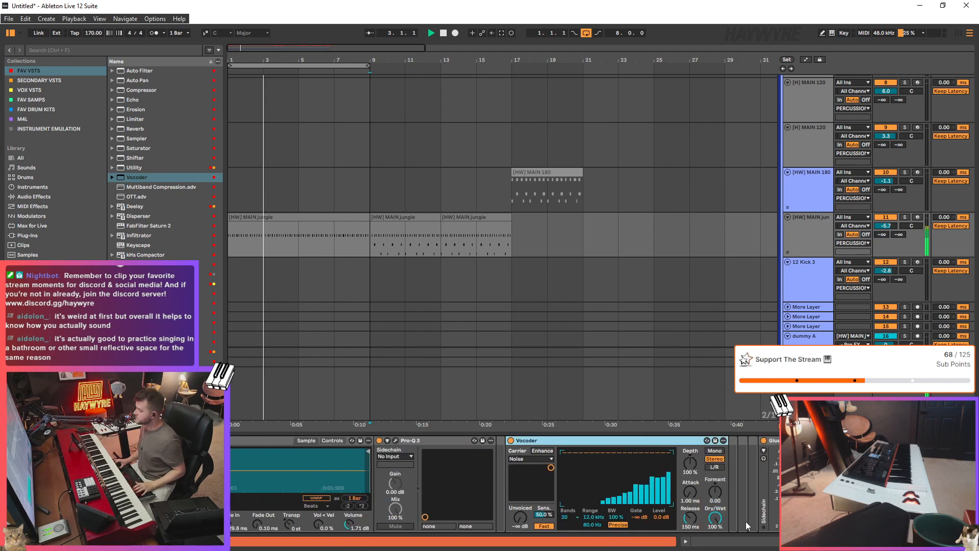
# - Set the cymbal's Vocoder to 40 bands, 31.4 ms release and 57% dry/wet
pyautogui.moveTo(715, 518); pyautogui.dragTo(690, 510)
pyautogui.click(565, 517)
pyautogui.click(569, 482)
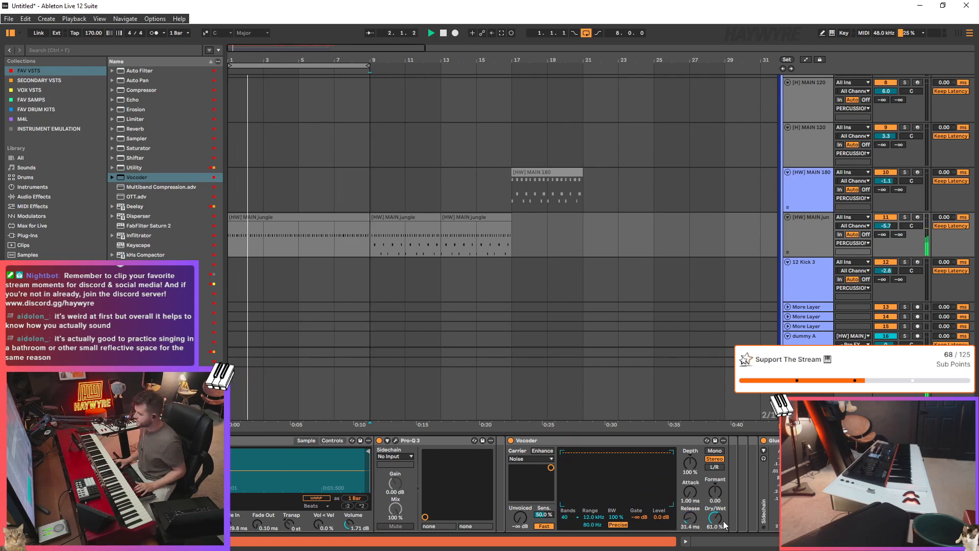
pyautogui.scroll(-3, 166, 163)
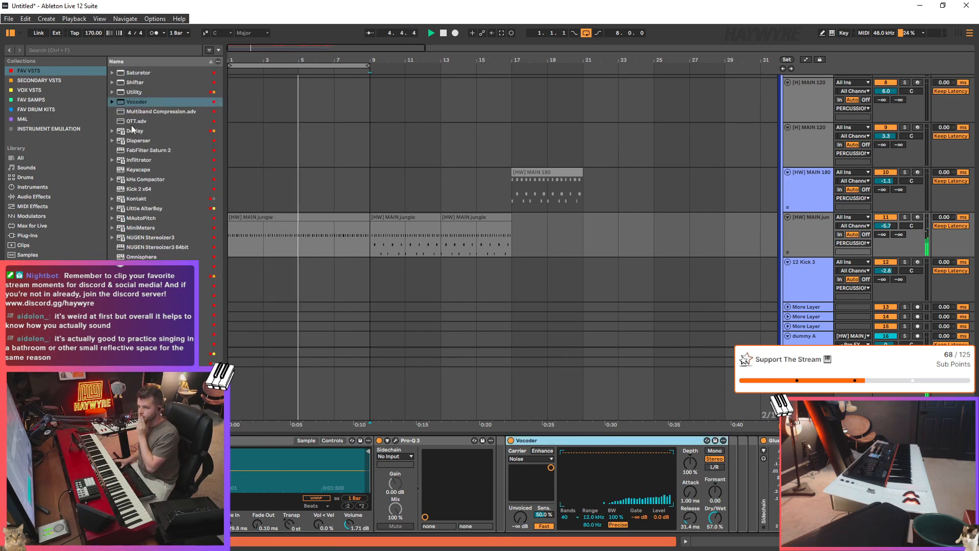
pyautogui.scroll(3, 133, 130)
pyautogui.scroll(3, 306, 214)
# - Loop bars 9 to 17 and play back from the start of the PROCESSED vox clip just before bar 9
pyautogui.click(413, 280)
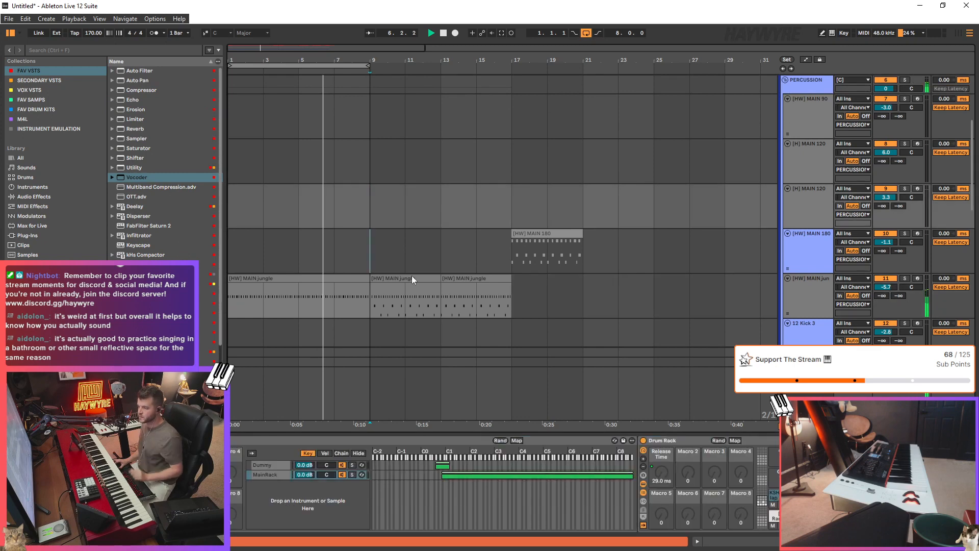
pyautogui.keyDown('shift'); pyautogui.click(413, 279); pyautogui.keyUp('shift')
pyautogui.hotkey('ctrl', 'l')
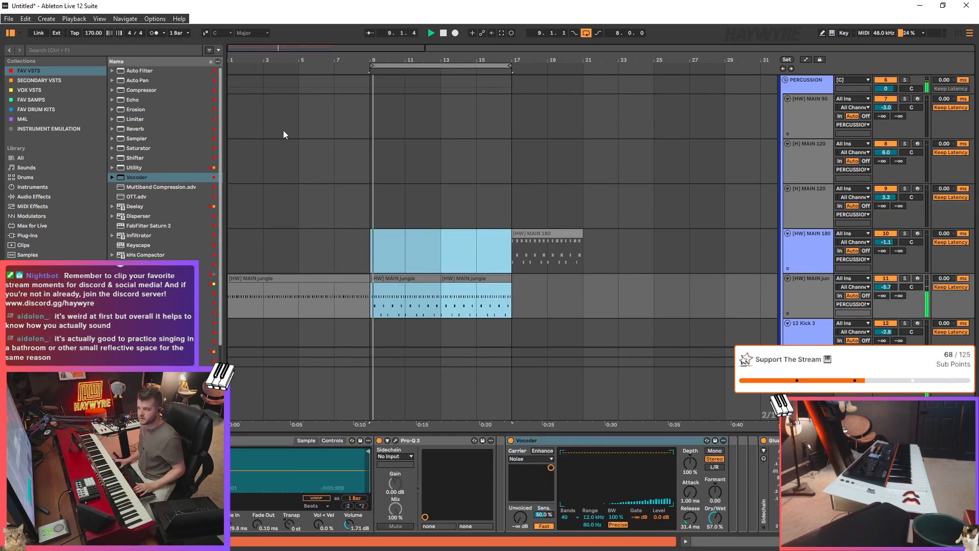
pyautogui.scroll(3, 286, 134)
pyautogui.press('a')
pyautogui.click(371, 124)
pyautogui.click(355, 144)
pyautogui.press('space')
pyautogui.press('space')
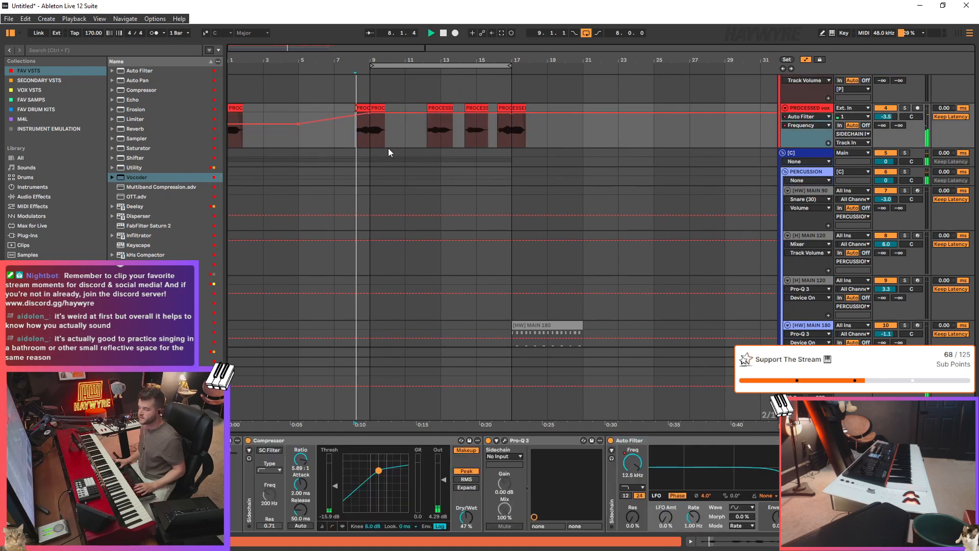
pyautogui.press('a')
pyautogui.scroll(-4, 444, 255)
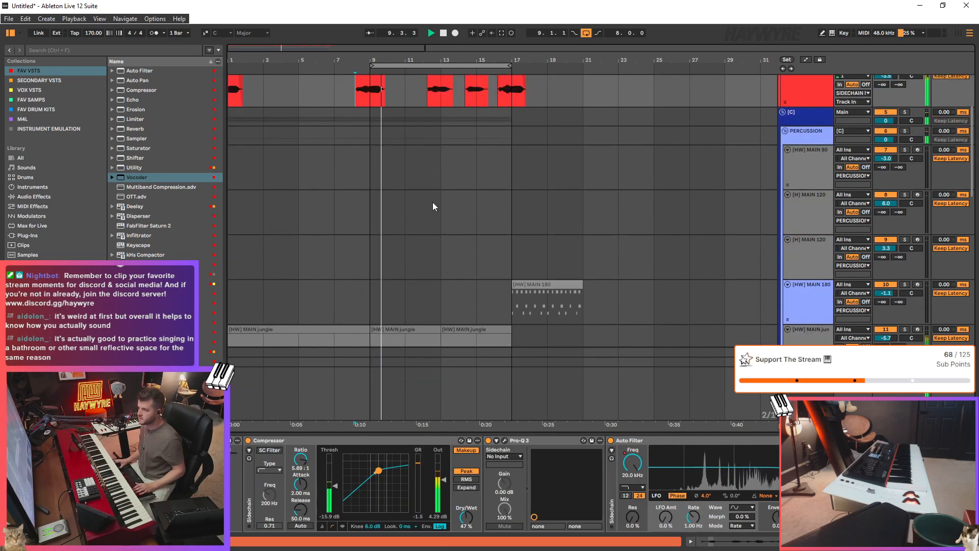
# - Set the PROCESSED vox track volume to -4.0 dB while auditioning the vocal clips in bars 9 to 17
pyautogui.scroll(6, 434, 206)
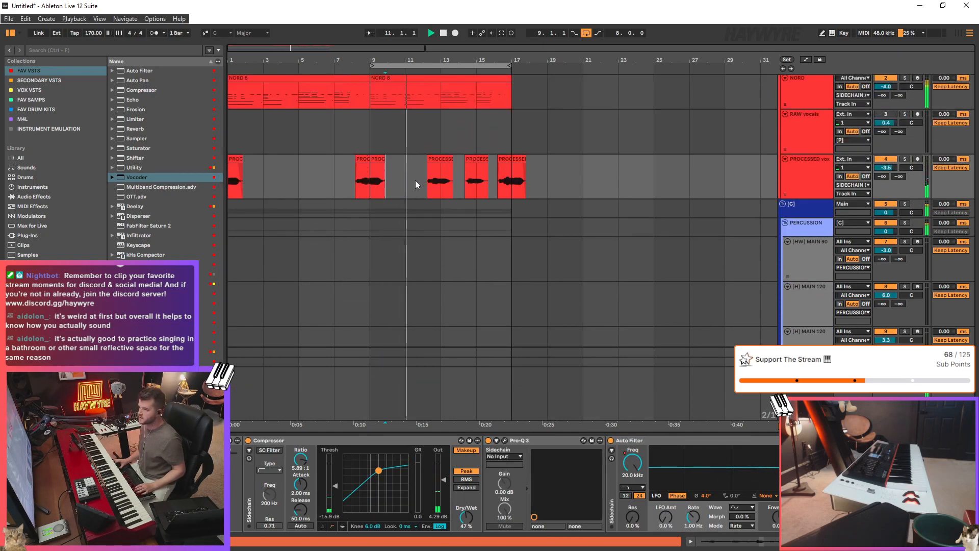
pyautogui.moveTo(887, 168); pyautogui.dragTo(888, 172)
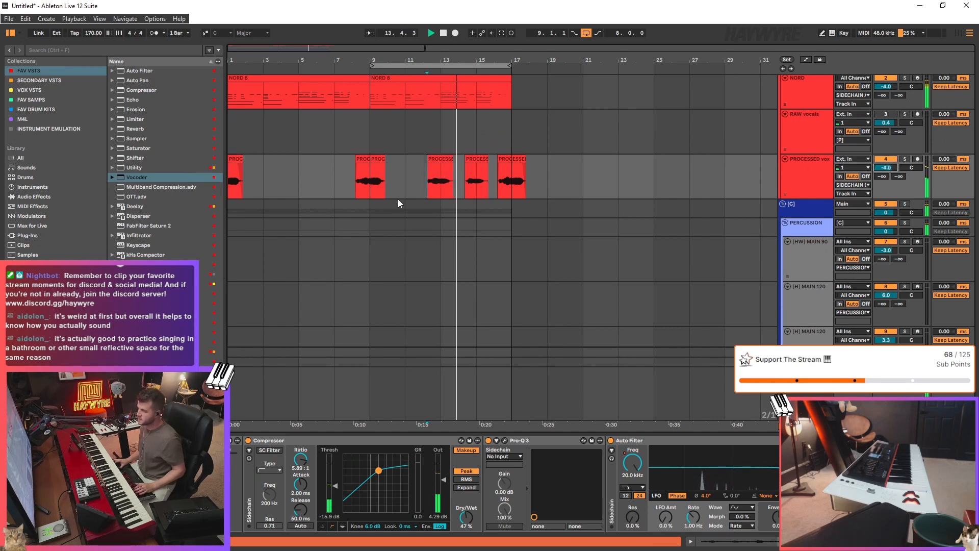
pyautogui.click(473, 158)
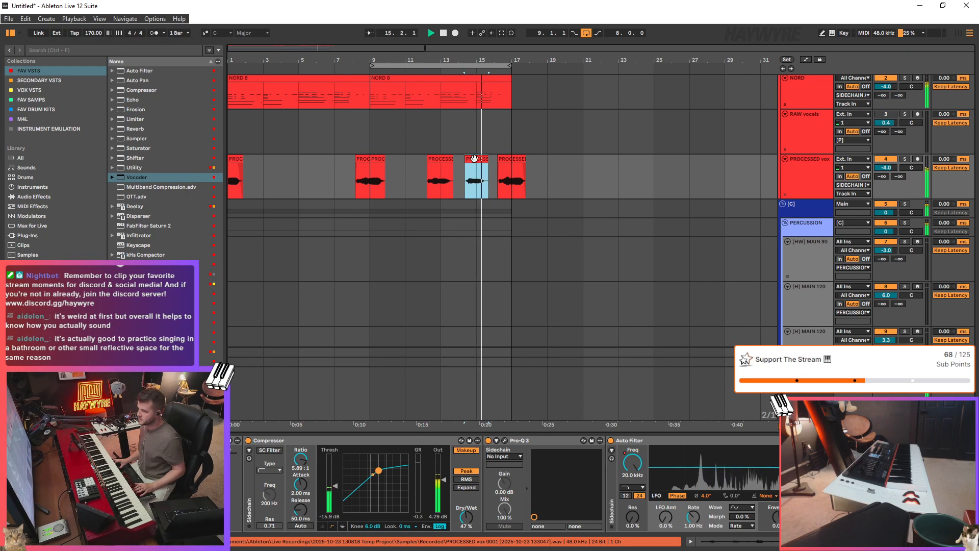
pyautogui.click(535, 171)
pyautogui.click(512, 160)
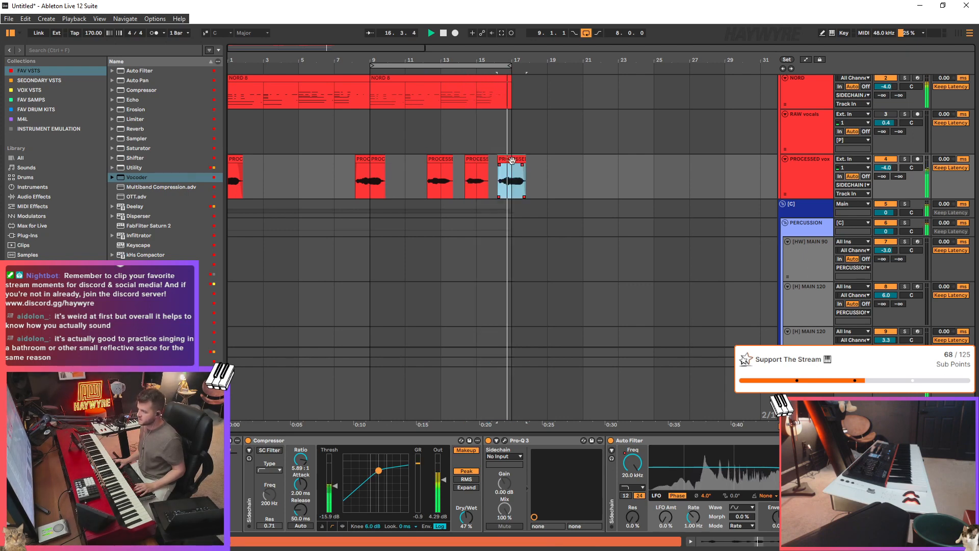
# - Trim the end of the PROCESSED vox clip that starts at bar 9 slightly shorter
pyautogui.click(363, 163)
pyautogui.click(381, 161)
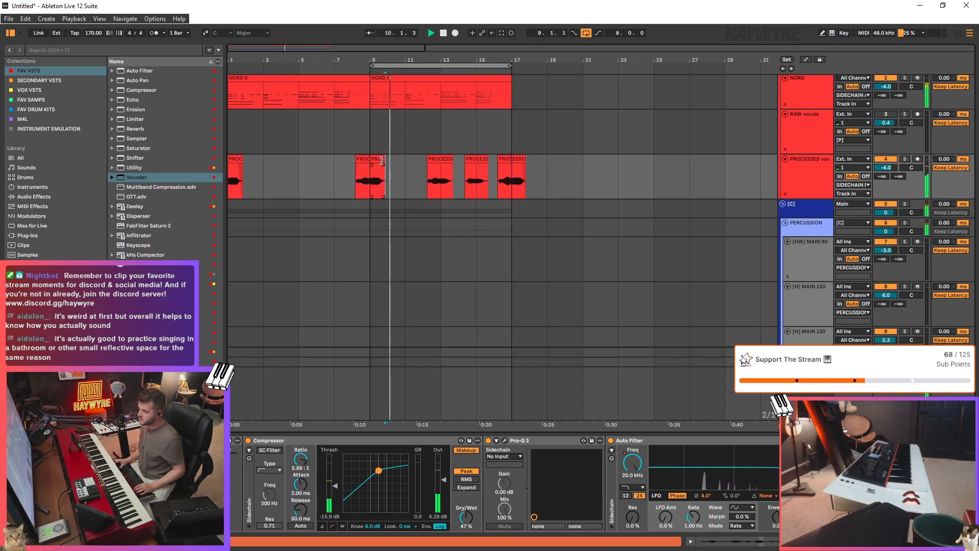
pyautogui.moveTo(381, 161); pyautogui.dragTo(380, 162)
pyautogui.click(405, 206)
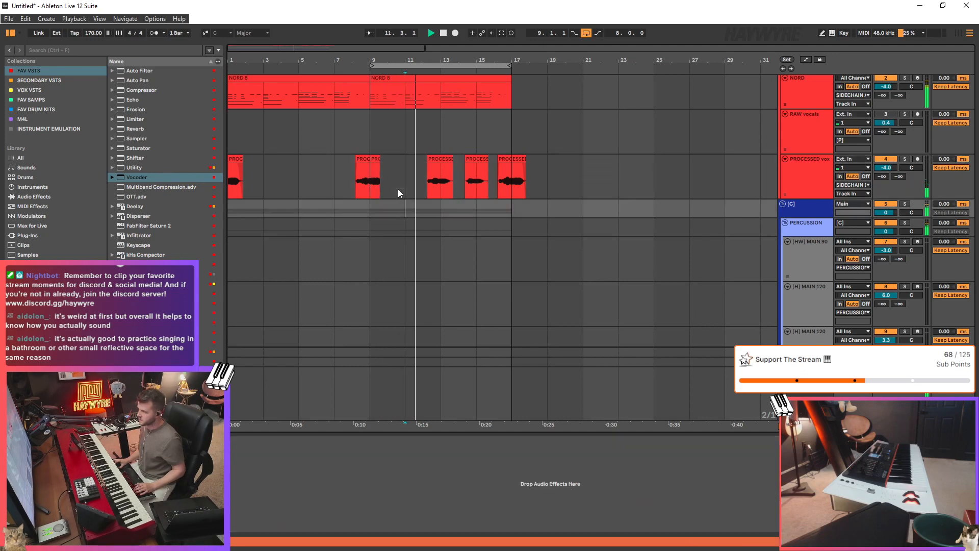
pyautogui.click(414, 196)
pyautogui.scroll(-1, 561, 153)
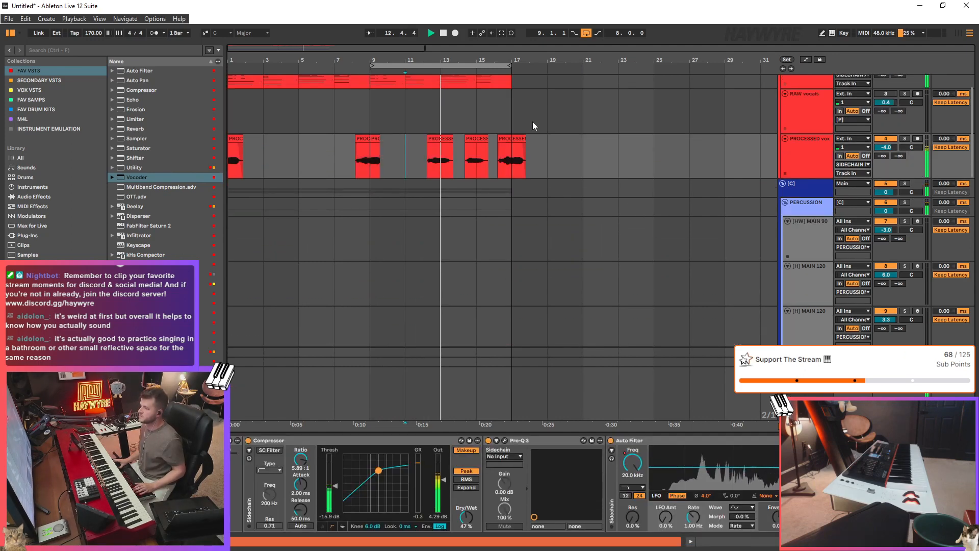
# - Duplicate the PROCESSED vox and NORD sections from bars 9–17 to bars 17–25
pyautogui.click(504, 65)
pyautogui.hotkey('ctrl', 'd')
pyautogui.scroll(2, 508, 112)
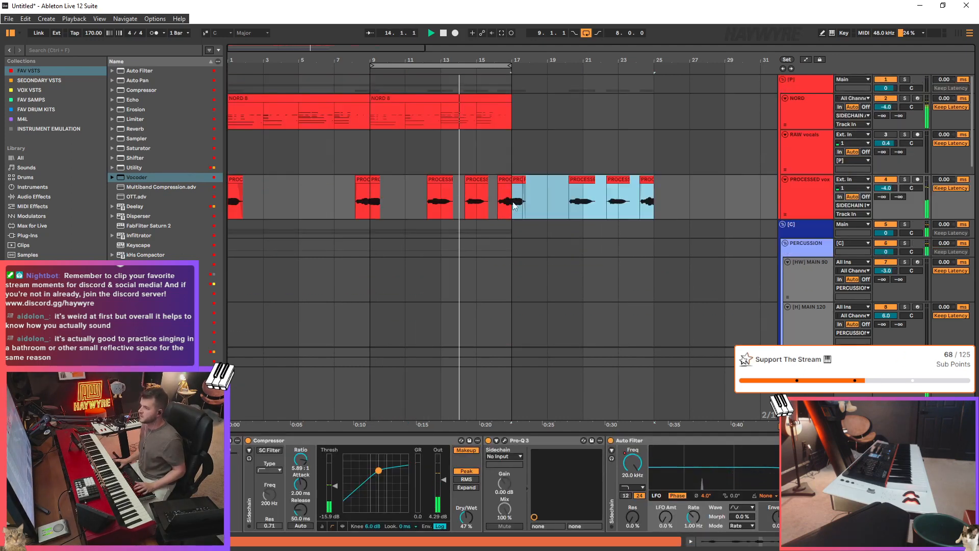
pyautogui.click(508, 112)
pyautogui.hotkey('ctrl', 'd')
pyautogui.scroll(-2, 531, 156)
# - Stop playback and set the loop to bars 17 to 25 from the PROCESSED vox section
pyautogui.click(516, 174)
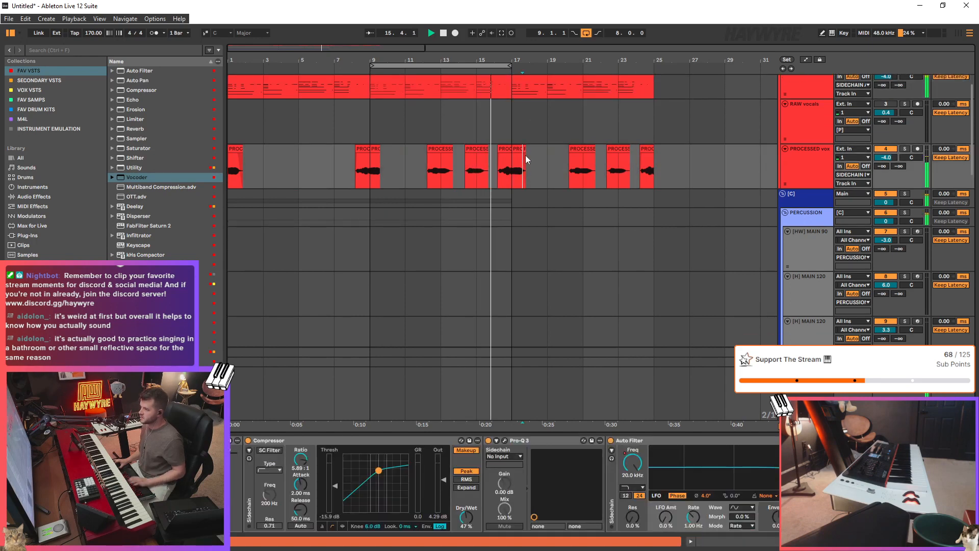
pyautogui.moveTo(516, 175); pyautogui.dragTo(657, 180)
pyautogui.press('space')
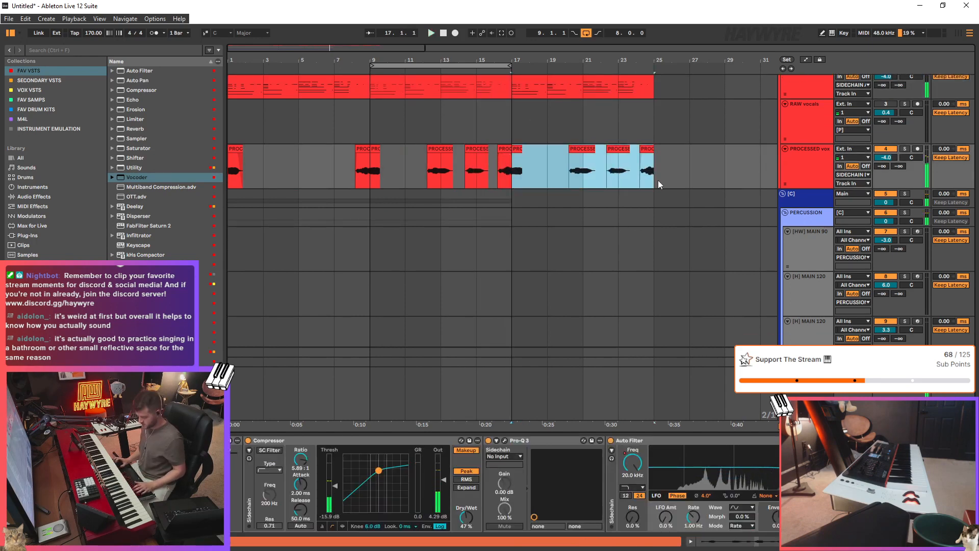
pyautogui.hotkey('ctrl', 'l')
pyautogui.scroll(2, 541, 199)
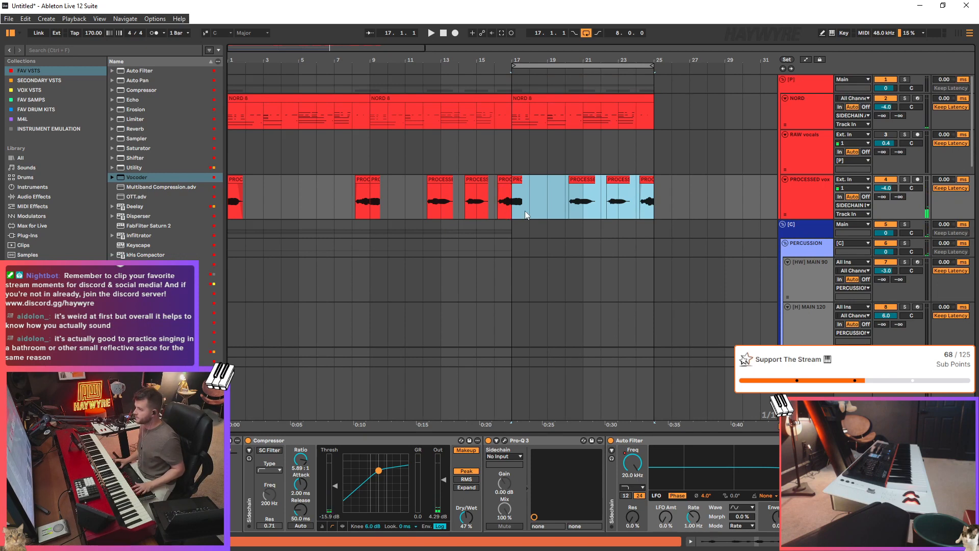
# - Delete the NORD clip at bars 17–25 and the PROCESSED vox clip near bar 20, and shorten the vocal clip at bar 17
pyautogui.moveTo(565, 203); pyautogui.dragTo(612, 209)
pyautogui.moveTo(522, 181); pyautogui.dragTo(512, 183)
pyautogui.click(532, 117)
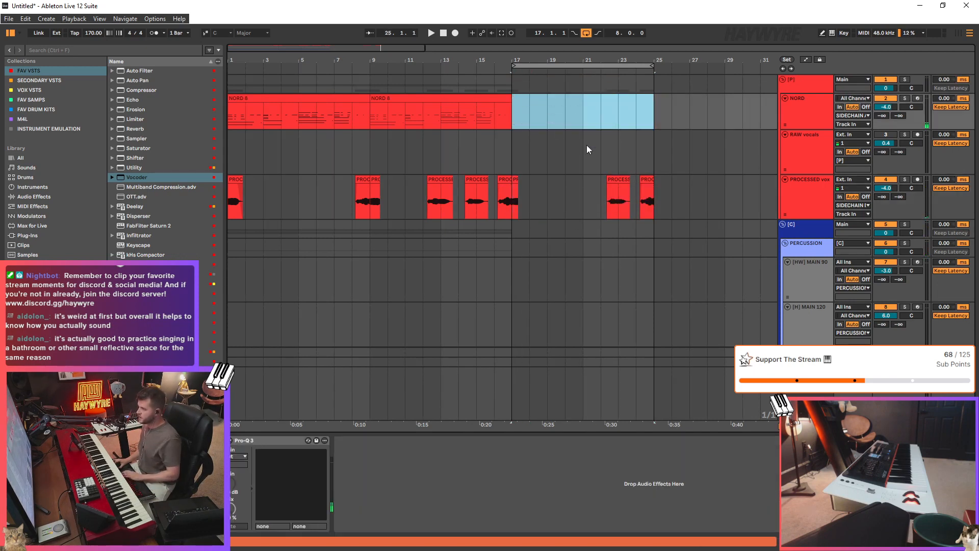
# - Duplicate the last MAIN jungle clip twice to fill bars 17 to 25
pyautogui.scroll(-6, 496, 267)
pyautogui.click(474, 176)
pyautogui.hotkey('ctrl', 'd')
pyautogui.hotkey('ctrl', 'd')
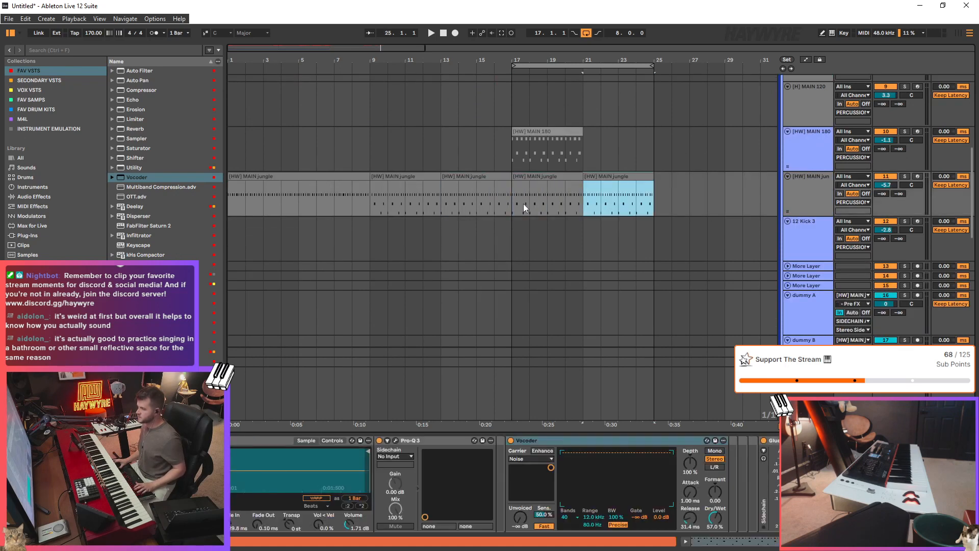
# - Duplicate the second Serum 2 clip to bars 17–25 on the 22 Serum 2 track
pyautogui.scroll(-5, 531, 201)
pyautogui.scroll(-5, 555, 235)
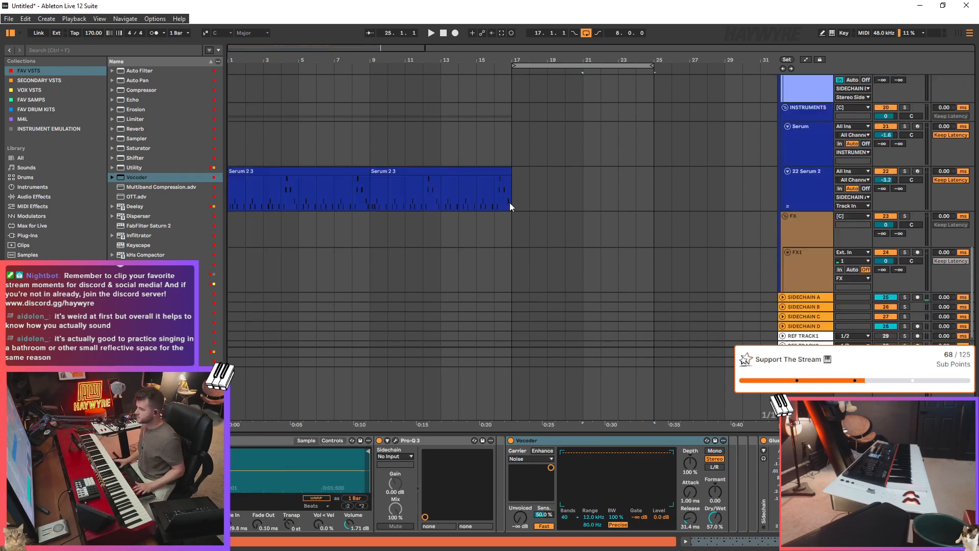
pyautogui.moveTo(512, 188); pyautogui.dragTo(654, 189)
pyautogui.click(473, 187)
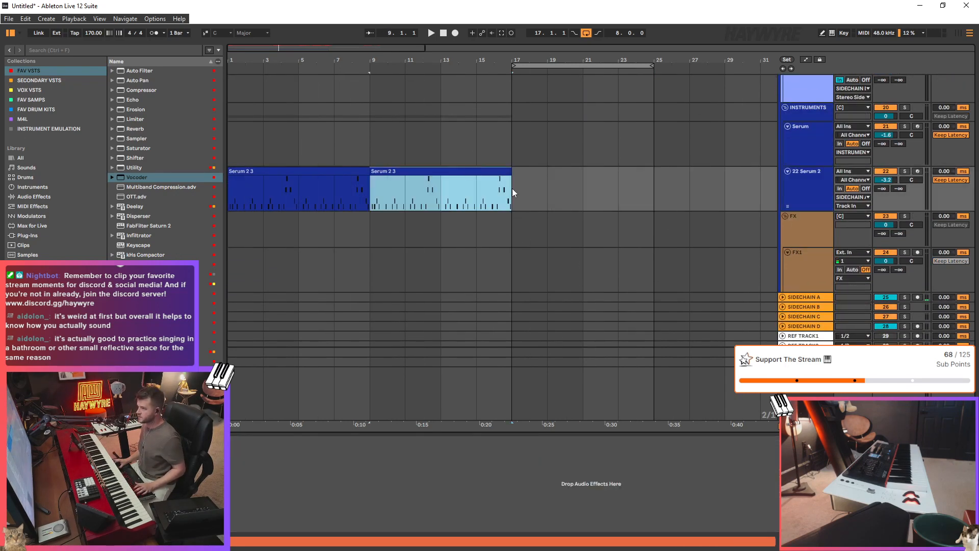
pyautogui.hotkey('ctrl', 'd')
# - Open the Serum track's Serum 2 instrument, arm the track and reset the synth to the Init preset
pyautogui.click(893, 146)
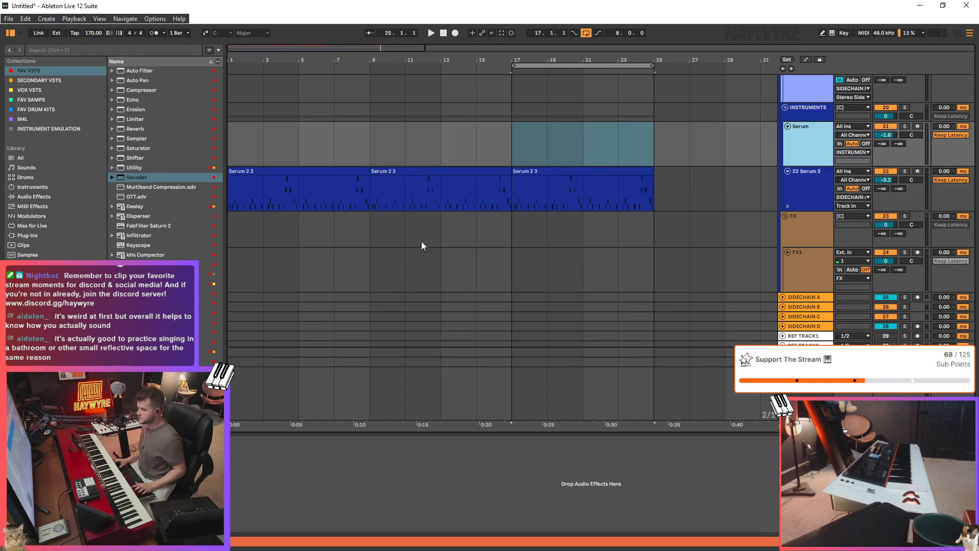
pyautogui.hotkey('ctrl', 'alt', 'p')
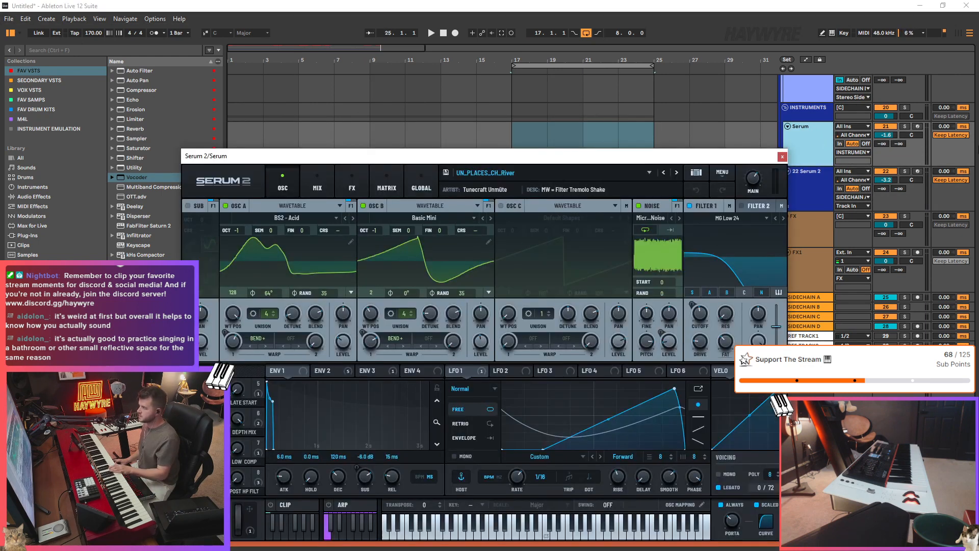
pyautogui.click(919, 127)
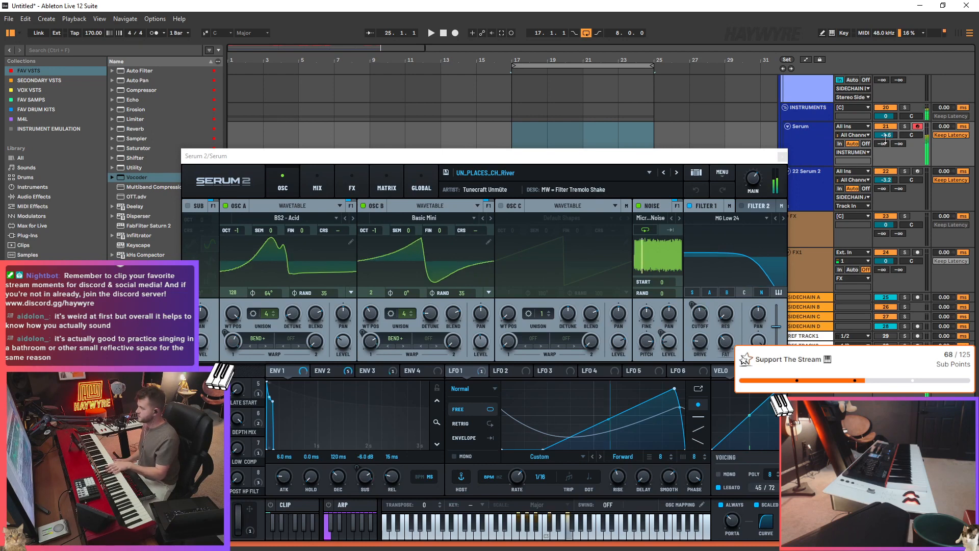
pyautogui.click(720, 173)
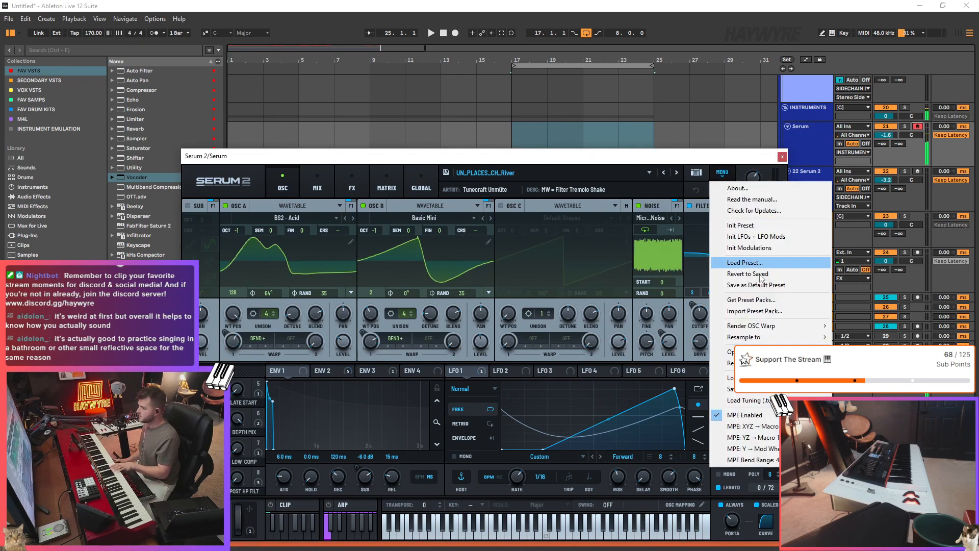
pyautogui.click(740, 225)
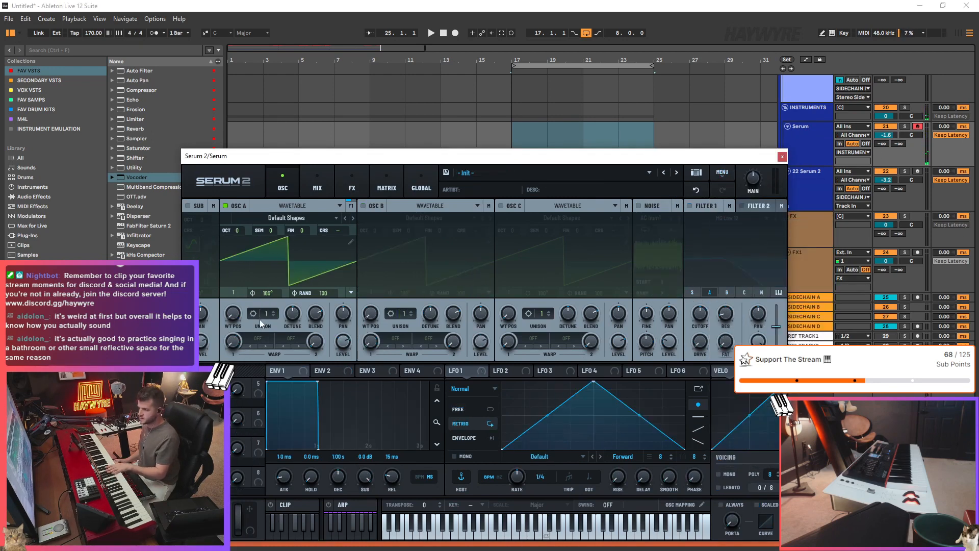
# - Set oscillator A's unison to 5 in Serum 2, and enable oscillator B and Filter 1
pyautogui.scroll(8, 263, 316)
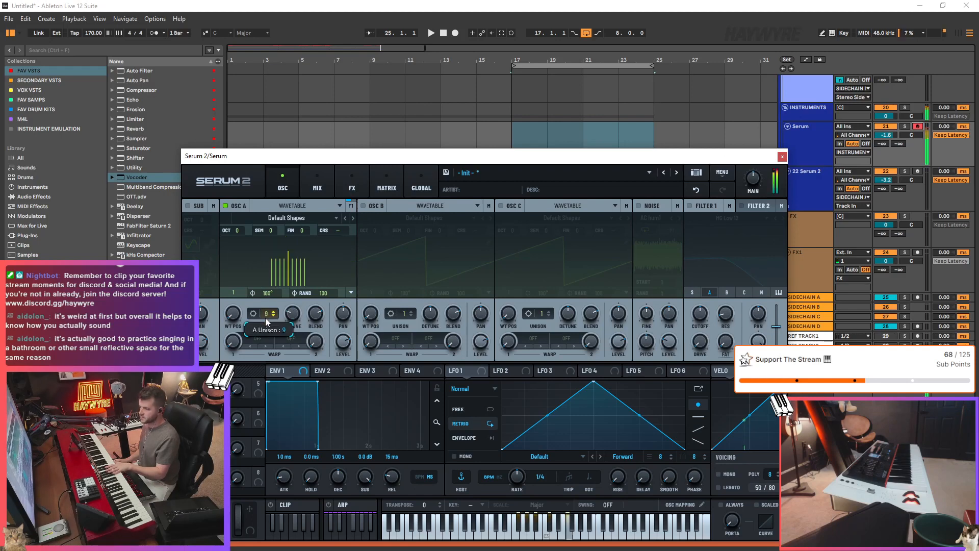
pyautogui.scroll(-4, 265, 317)
pyautogui.click(364, 205)
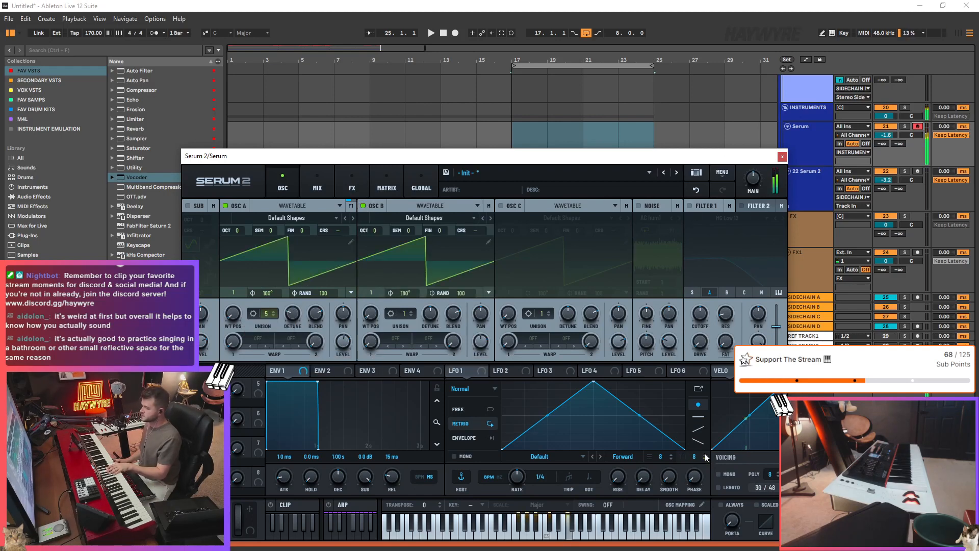
pyautogui.click(695, 205)
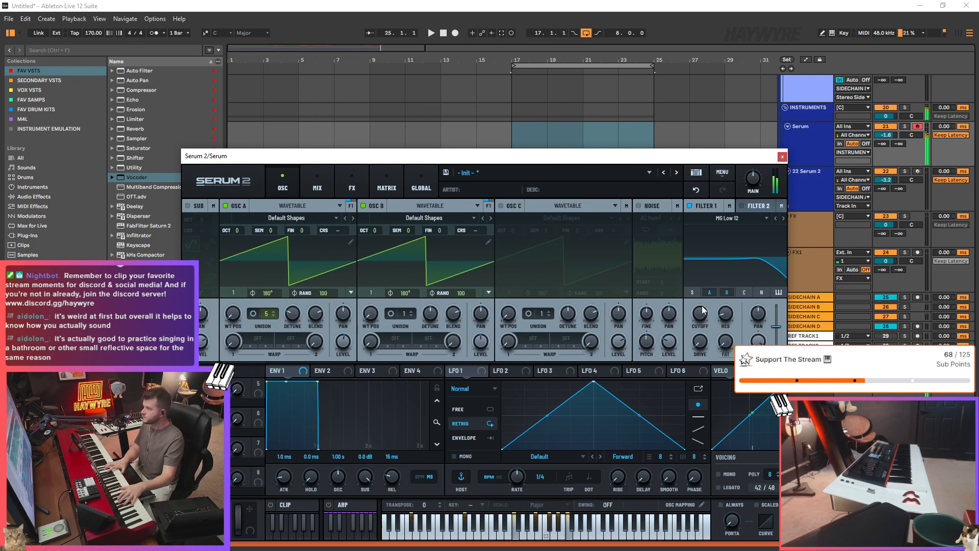
pyautogui.click(860, 153)
pyautogui.click(862, 324)
pyautogui.click(781, 155)
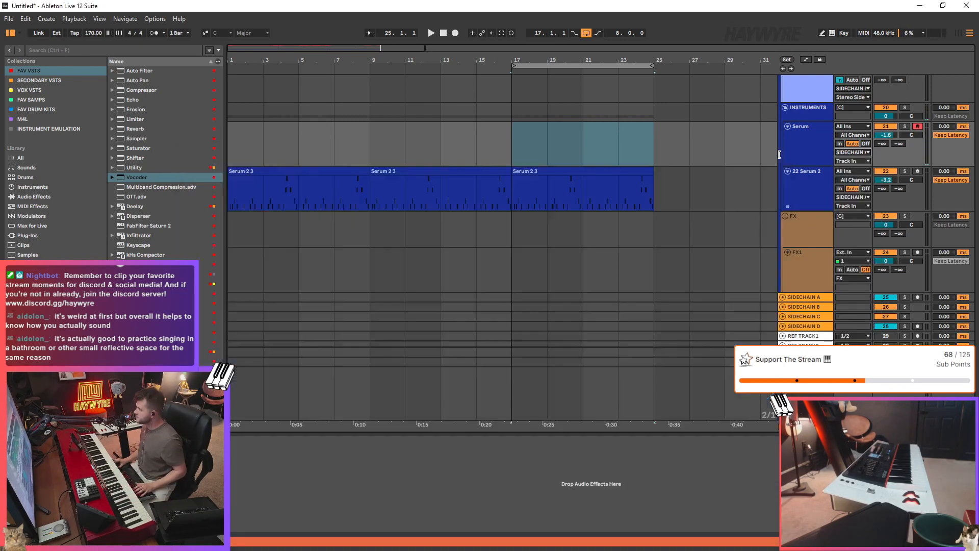
# - Play the arrangement from bar 15 and set the Serum track's volume to -2.6 dB
pyautogui.click(497, 158)
pyautogui.press('space')
pyautogui.scroll(3, 884, 228)
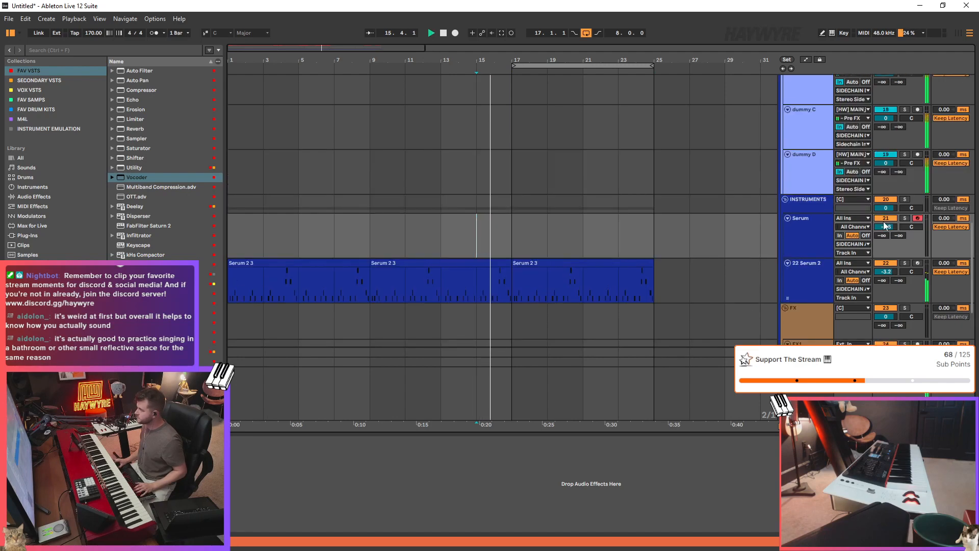
pyautogui.moveTo(885, 227); pyautogui.dragTo(898, 225)
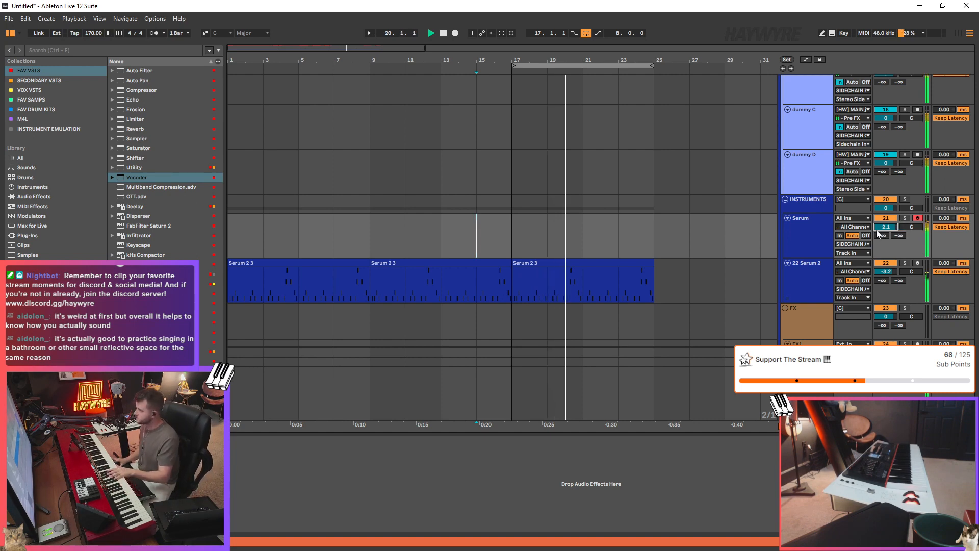
pyautogui.moveTo(877, 231); pyautogui.dragTo(877, 250)
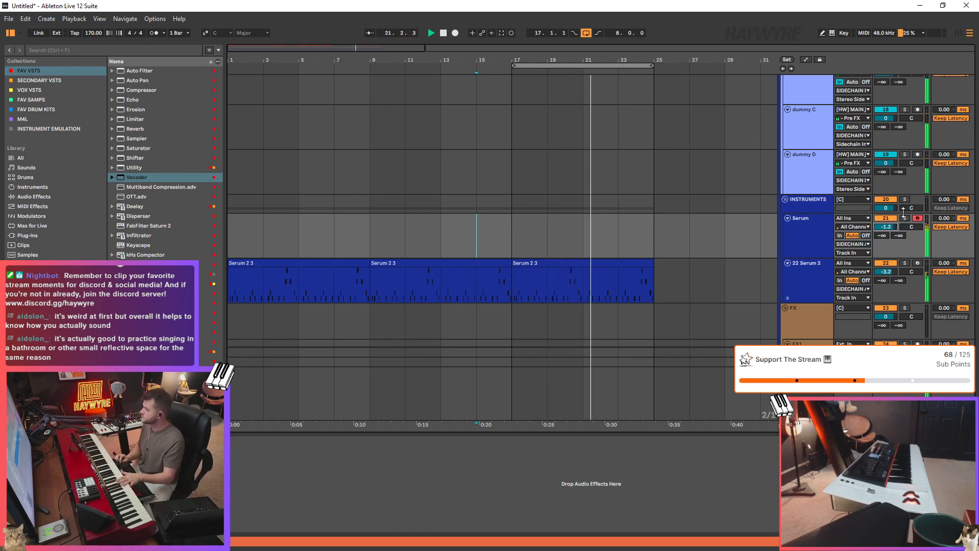
pyautogui.moveTo(889, 227)
pyautogui.mouseDown()
pyautogui.moveTo(890, 244)
pyautogui.moveTo(889, 214)
pyautogui.moveTo(879, 211)
pyautogui.mouseUp()
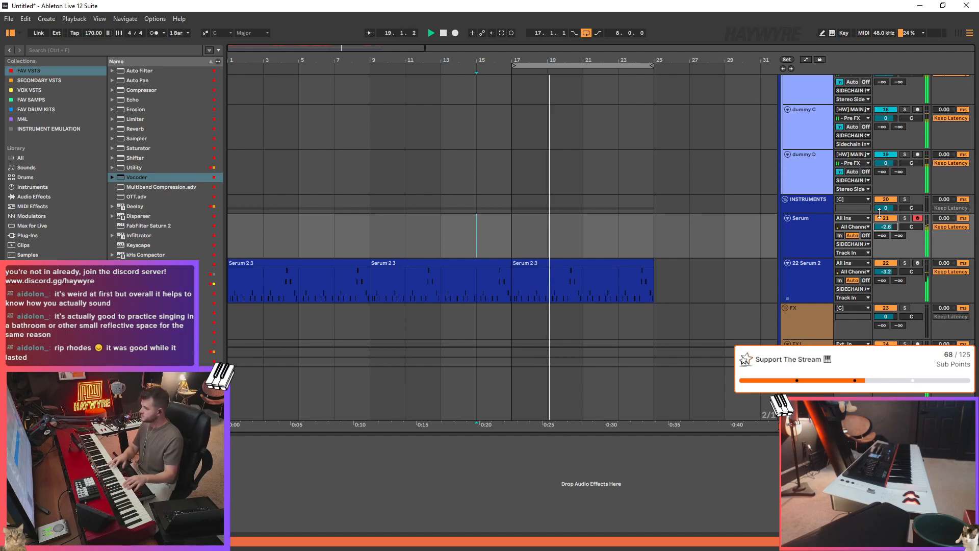
# - Lower the side chain level of the Pro-C 2 compressor on the SIDECHAIN A track to about +16 dB
pyautogui.scroll(-5, 776, 278)
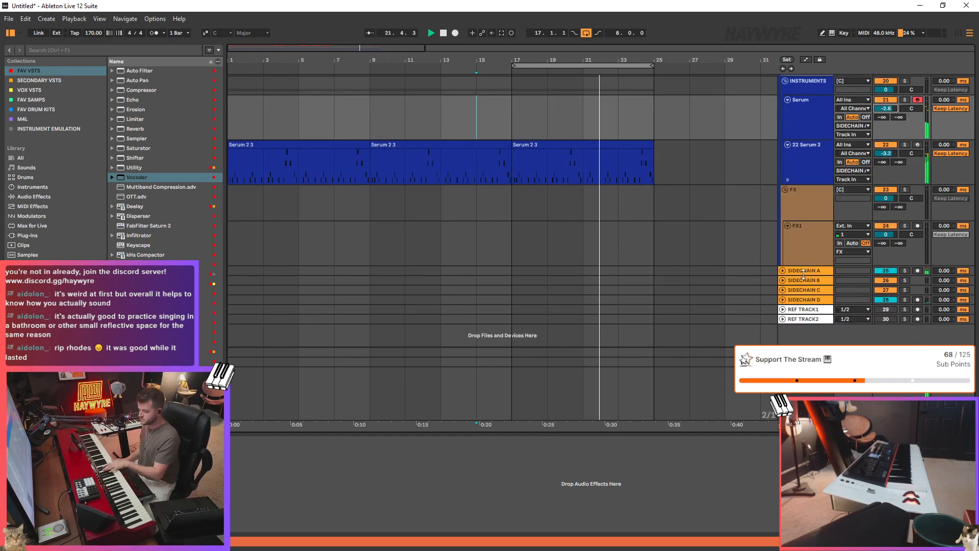
pyautogui.click(804, 270)
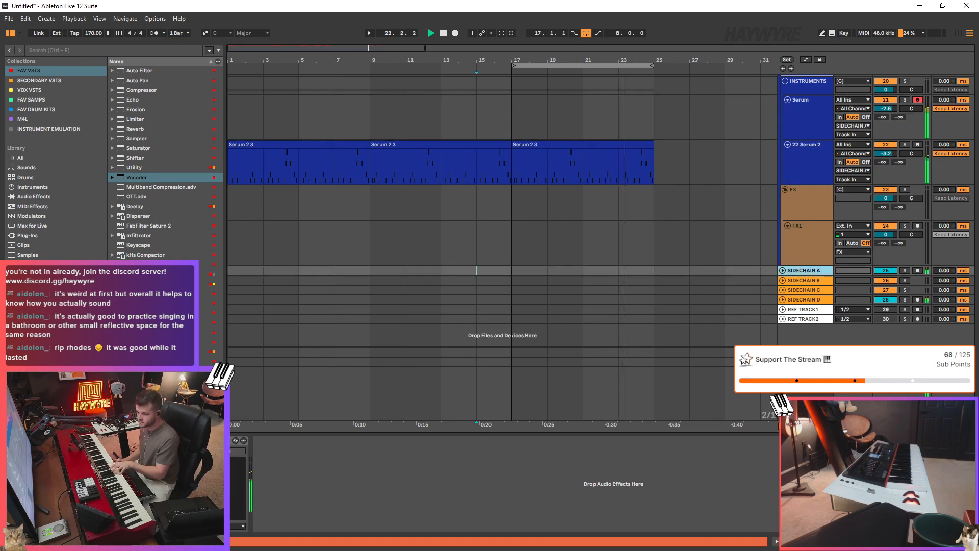
pyautogui.click(180, 440)
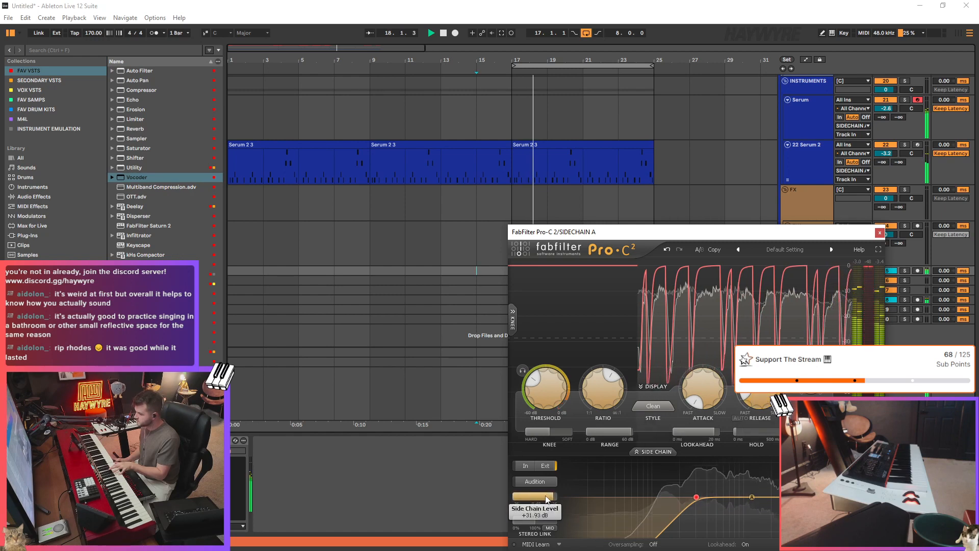
pyautogui.moveTo(546, 498); pyautogui.dragTo(538, 498)
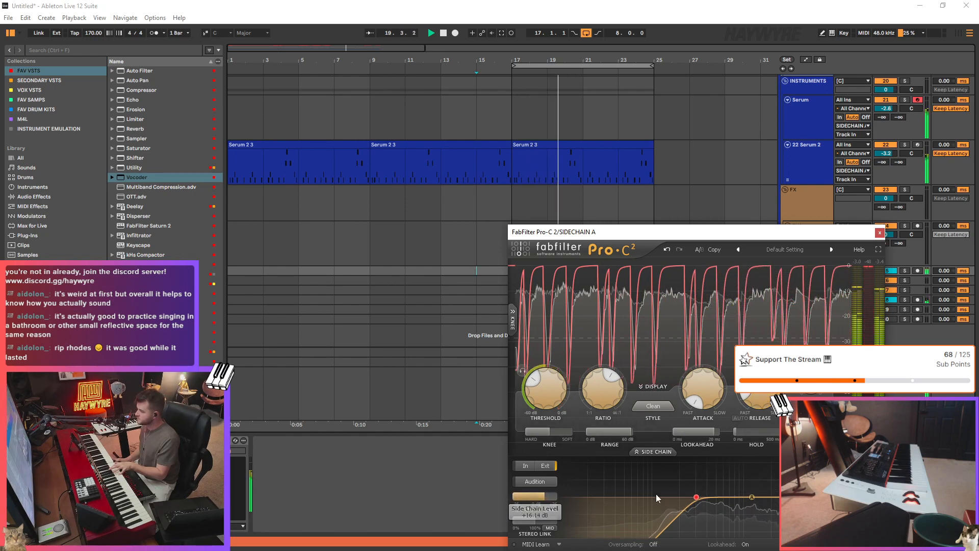
pyautogui.moveTo(708, 391)
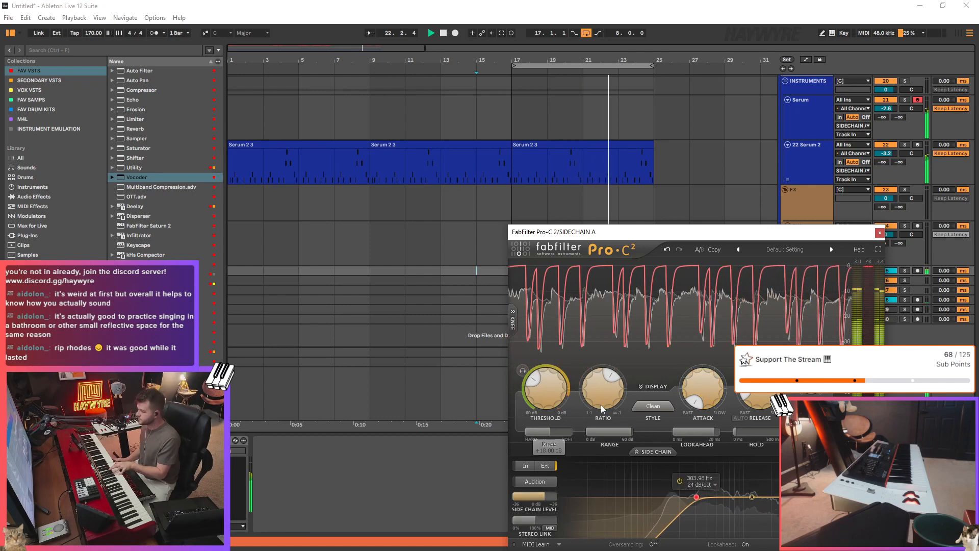
pyautogui.moveTo(836, 232); pyautogui.dragTo(798, 204)
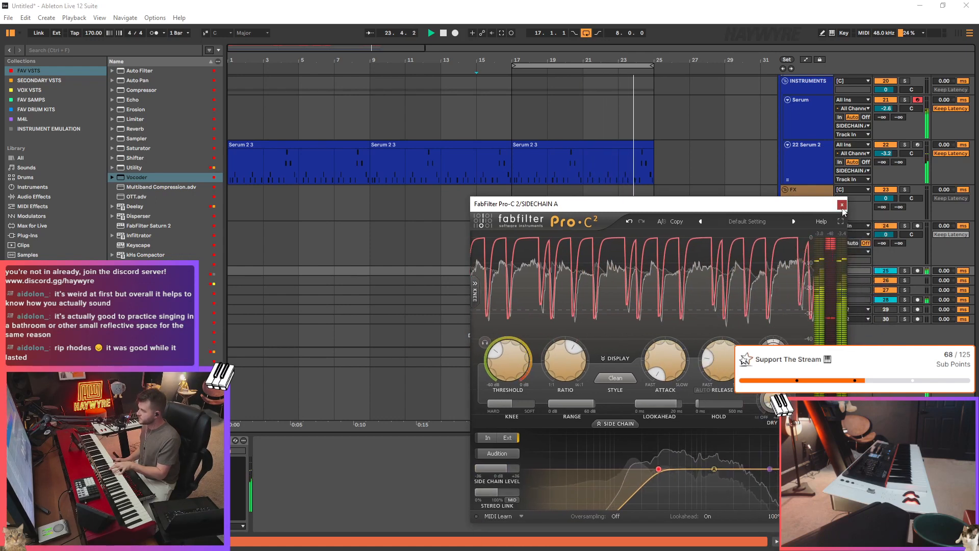
pyautogui.click(842, 206)
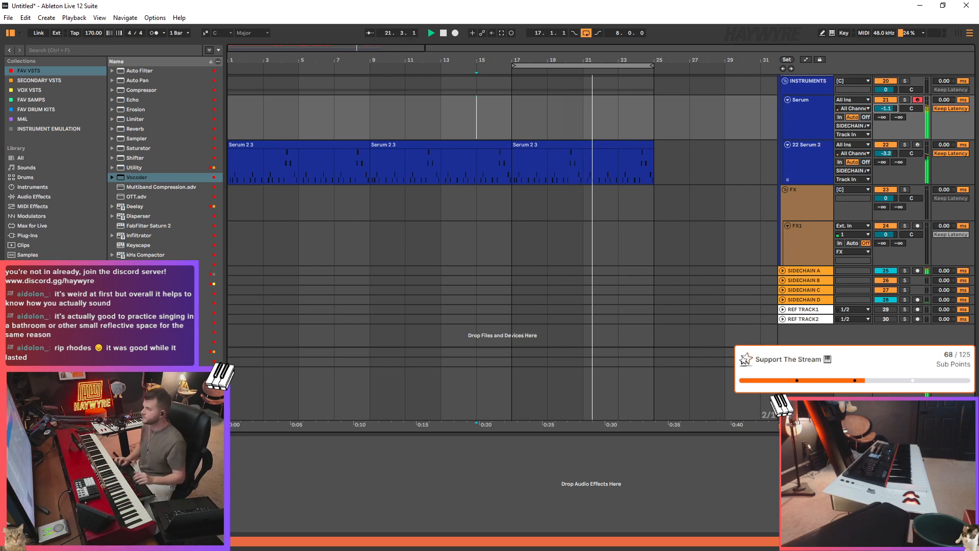
# - Set the Serum track's volume to -2.0 dB and stop playback
pyautogui.moveTo(886, 109); pyautogui.dragTo(886, 113)
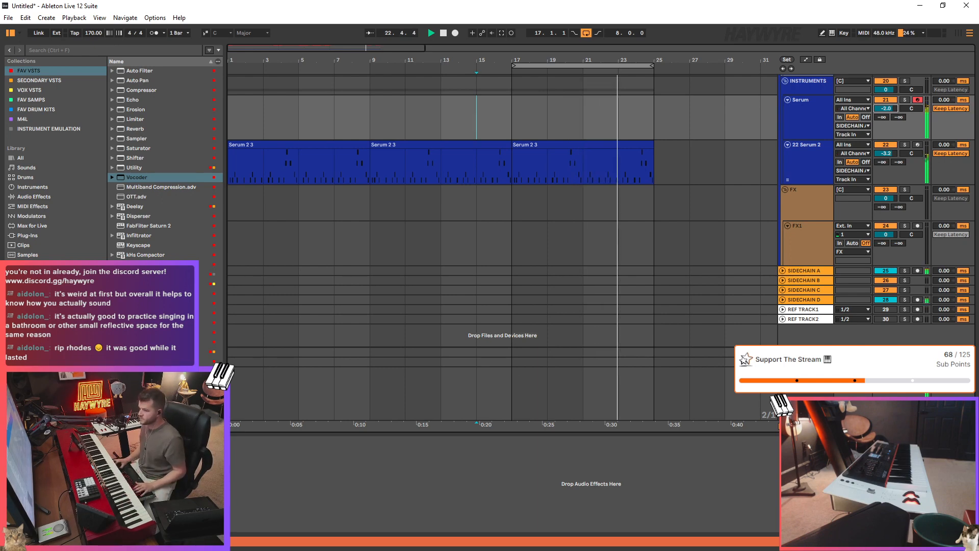
pyautogui.hotkey('ctrl', 'alt', 'p')
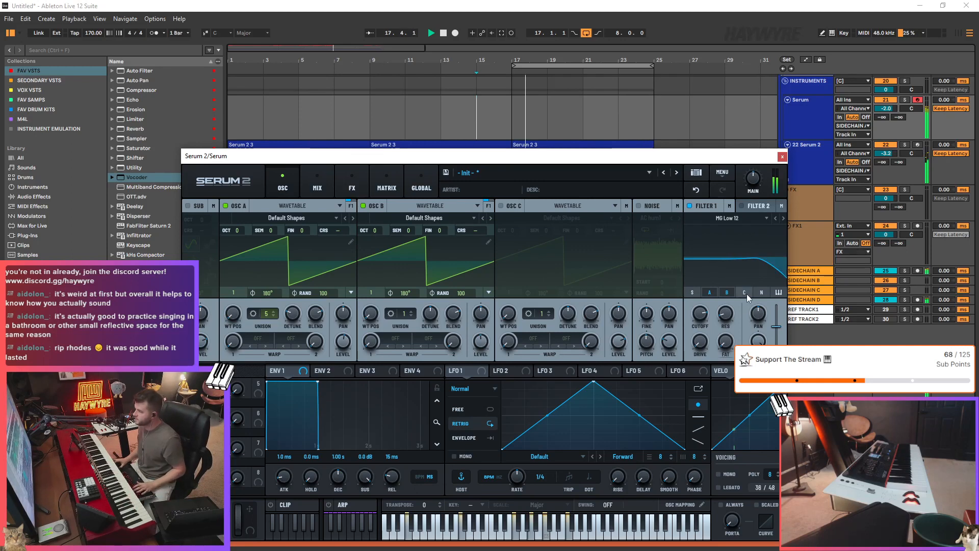
pyautogui.click(782, 156)
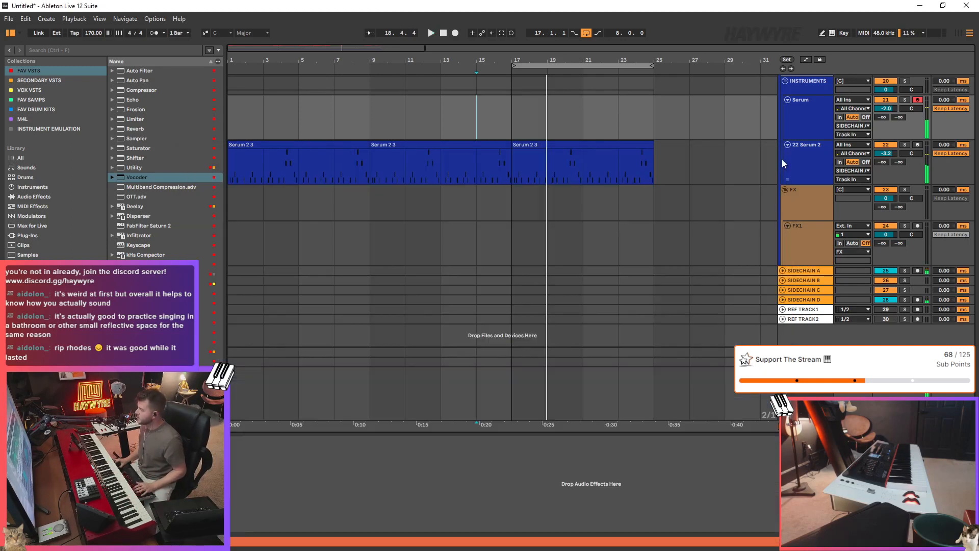
# - Delete the 12 Kick 3 track from the percussion group and check the audio settings
pyautogui.scroll(8, 711, 249)
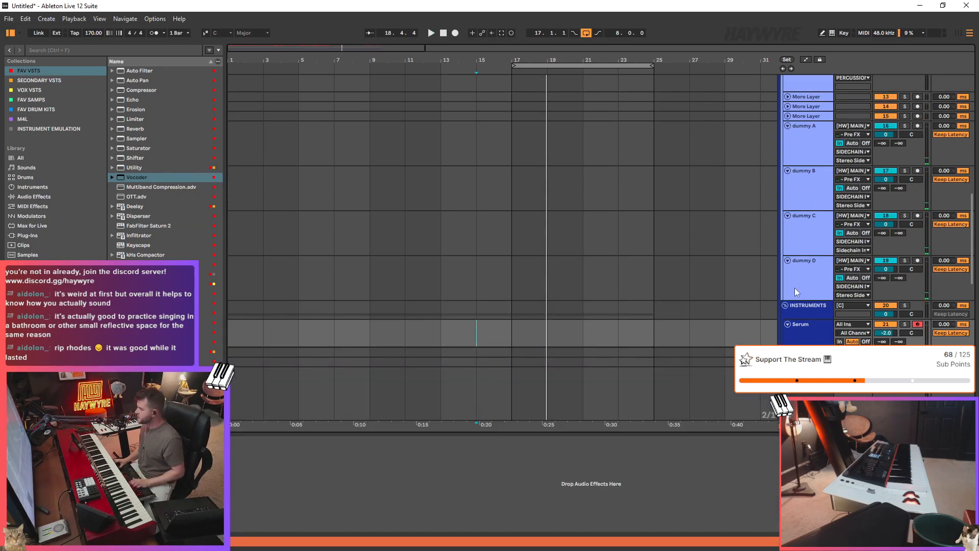
pyautogui.hotkey('alt', 'u')
pyautogui.scroll(4, 803, 146)
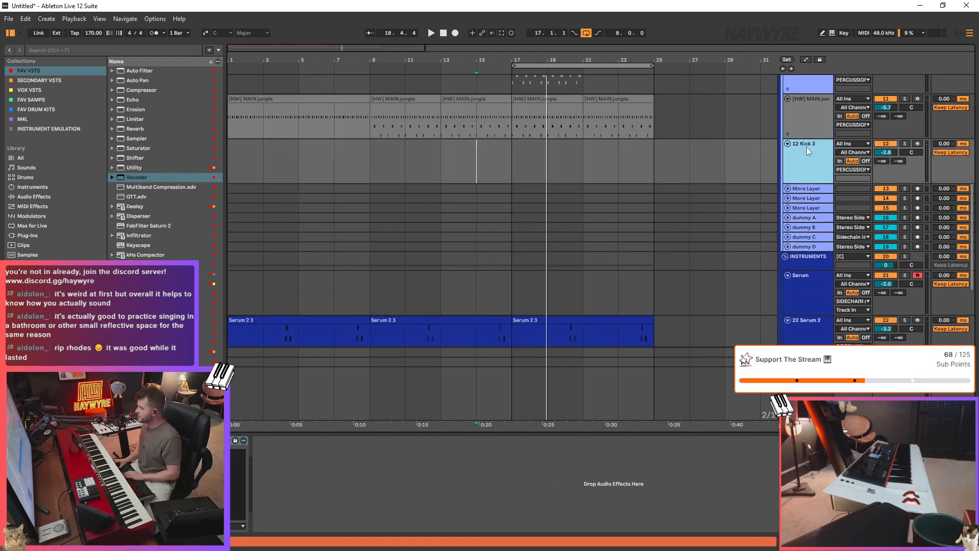
pyautogui.press('Delete')
pyautogui.hotkey('ctrl', ',')
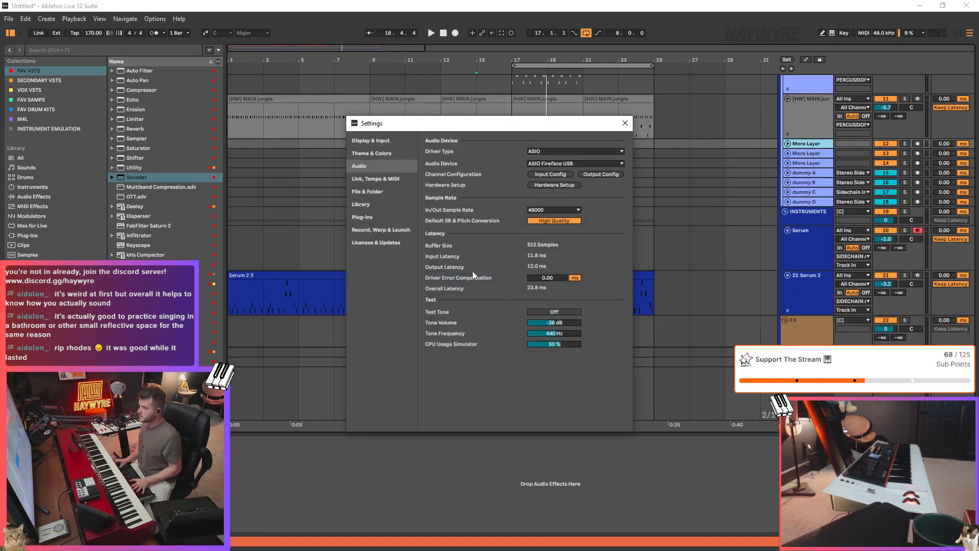
pyautogui.click(626, 124)
# - Examine how the MAIN 180, MAIN jungle, NORD and processed vocal clips are arranged around bars 9 to 25
pyautogui.scroll(5, 662, 176)
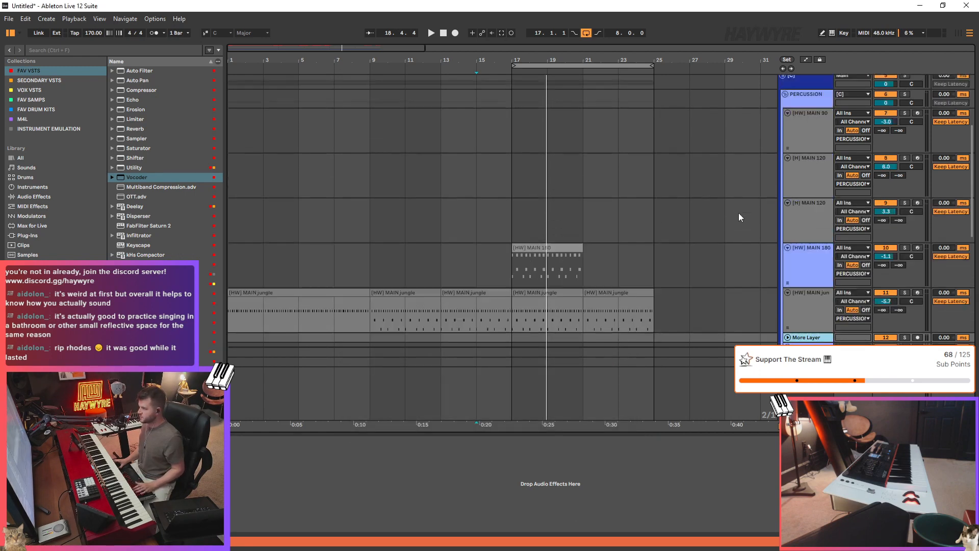
pyautogui.scroll(-3, 638, 256)
pyautogui.click(787, 257)
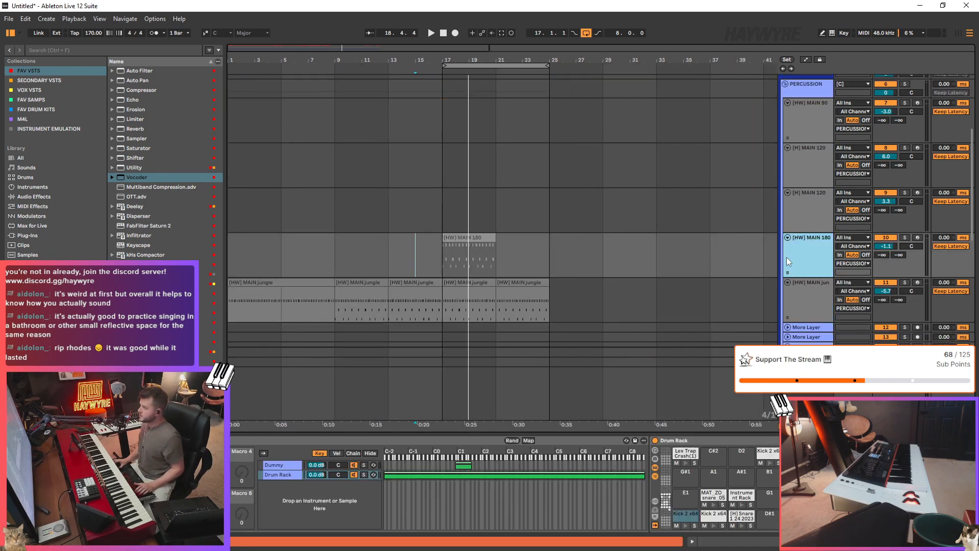
pyautogui.scroll(2, 565, 267)
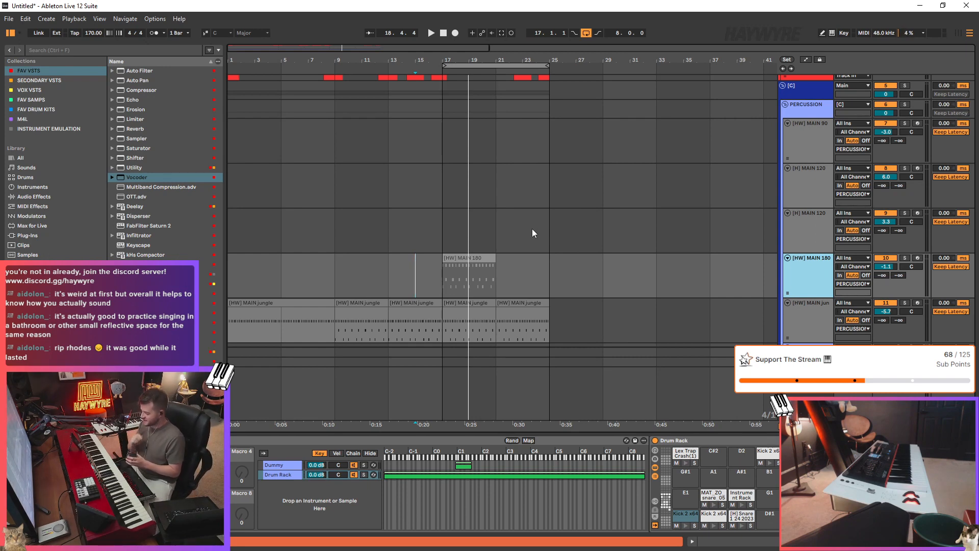
pyautogui.moveTo(547, 276); pyautogui.dragTo(442, 279)
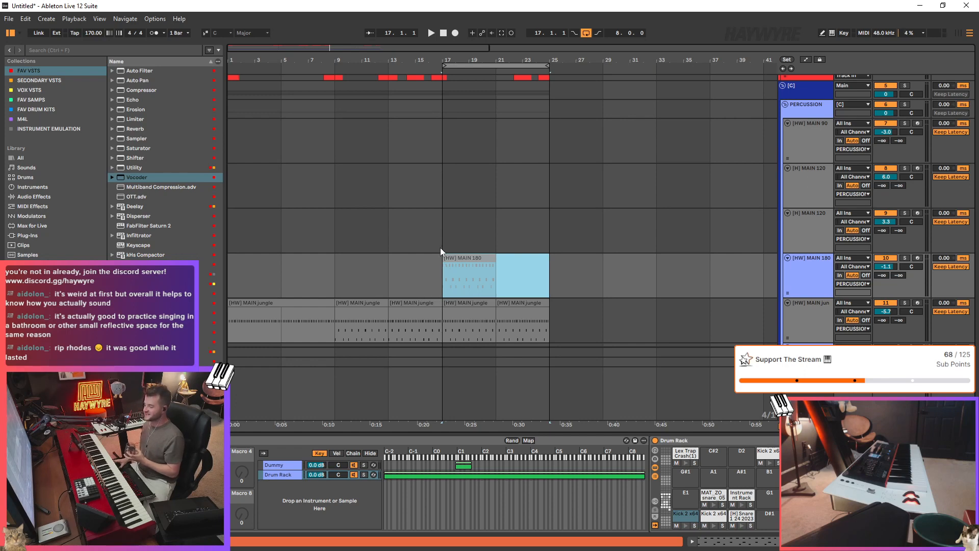
pyautogui.click(330, 277)
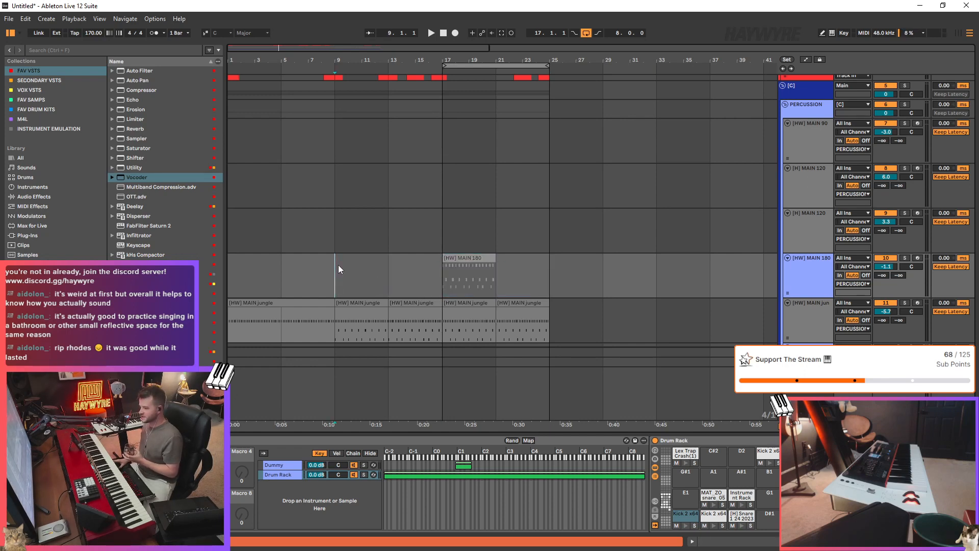
pyautogui.click(510, 277)
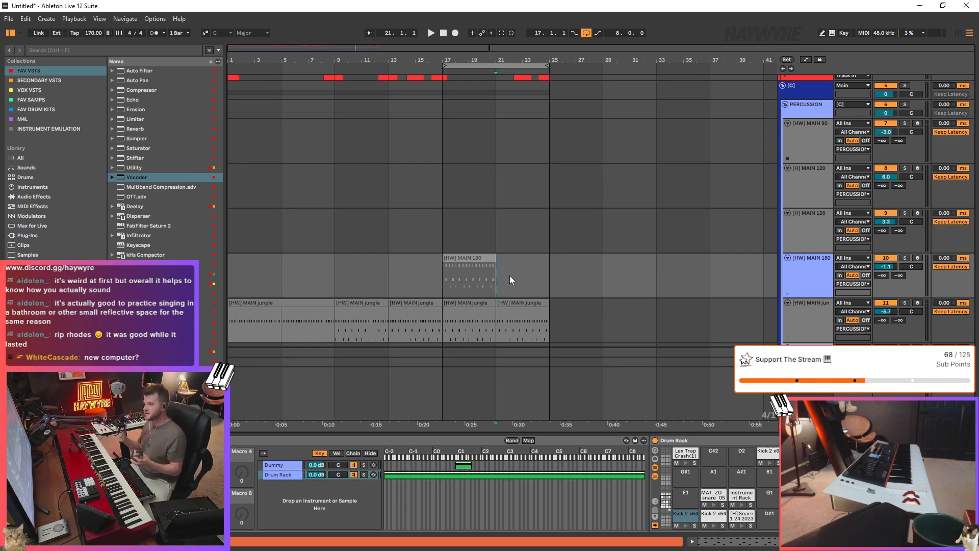
pyautogui.scroll(5, 469, 232)
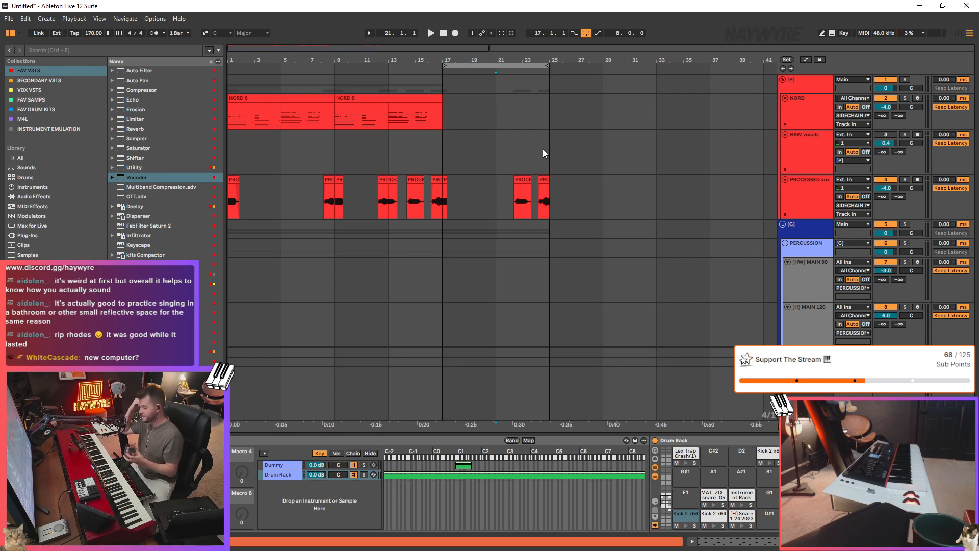
pyautogui.click(495, 201)
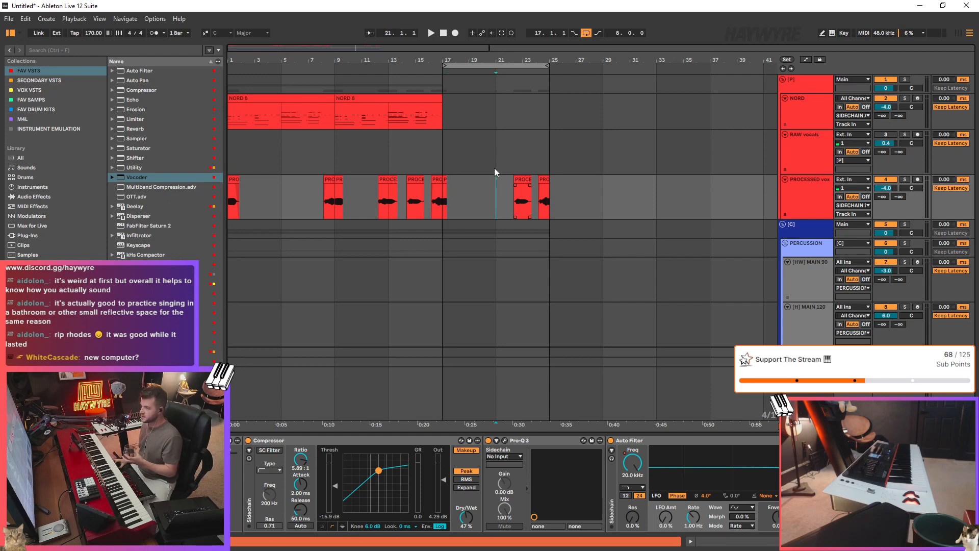
pyautogui.moveTo(262, 60); pyautogui.dragTo(255, 49)
pyautogui.scroll(-8, 367, 213)
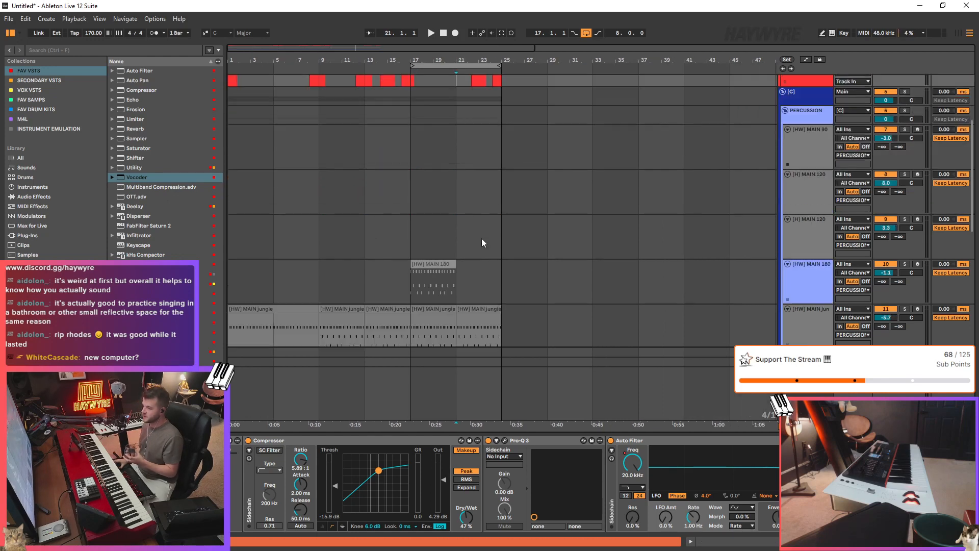
# - Select the two MAIN jungle clips spanning bars 17 to 25
pyautogui.click(484, 235)
pyautogui.click(503, 275)
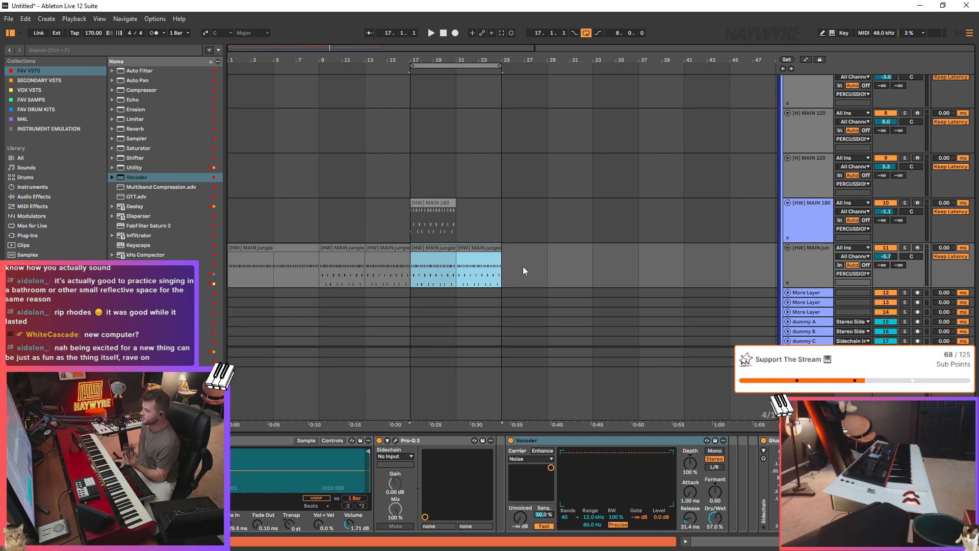
pyautogui.scroll(-1, 523, 267)
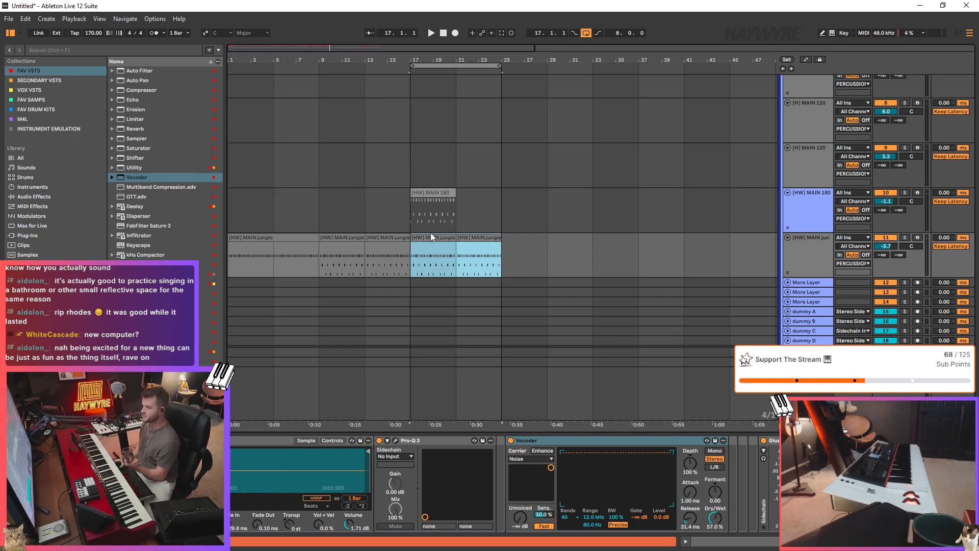
pyautogui.moveTo(236, 46); pyautogui.dragTo(236, 44)
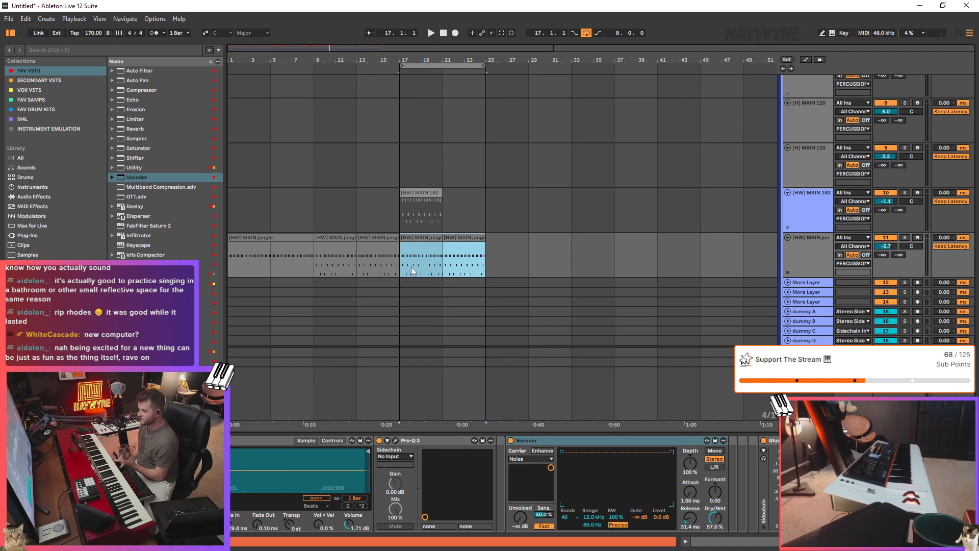
pyautogui.moveTo(405, 261); pyautogui.dragTo(473, 266)
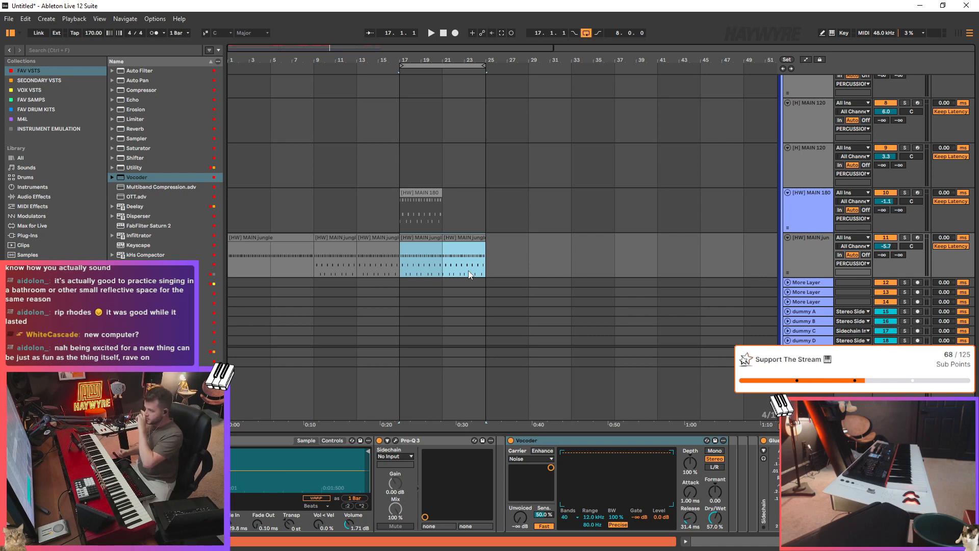
pyautogui.scroll(3, 492, 235)
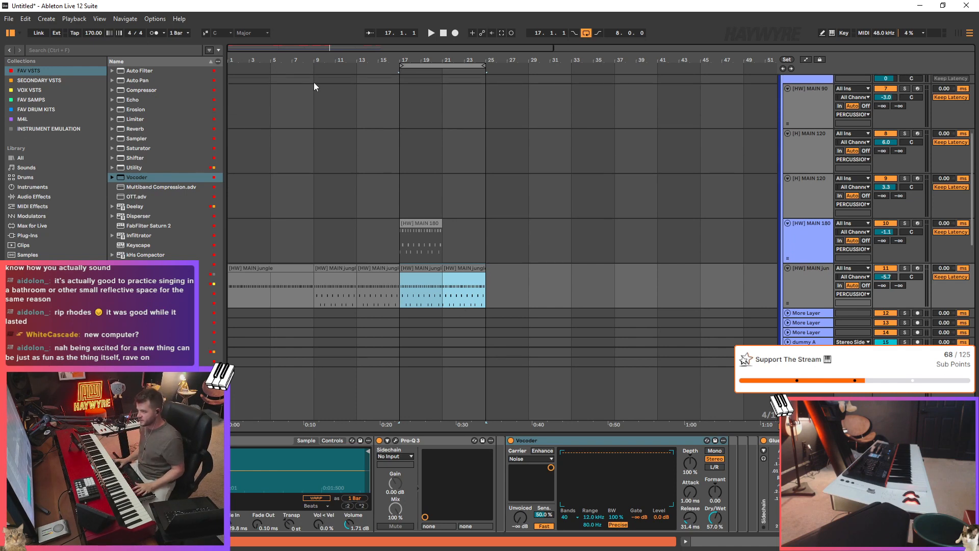
# - Look over the NORD, vocal and percussion tracks around the section spanning bars 17 to 25
pyautogui.scroll(15, 452, 181)
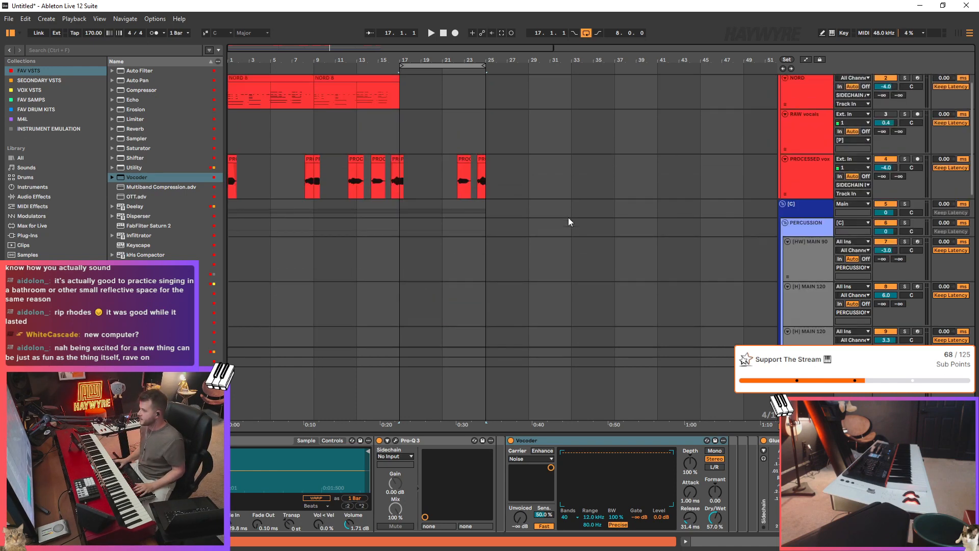
pyautogui.click(388, 158)
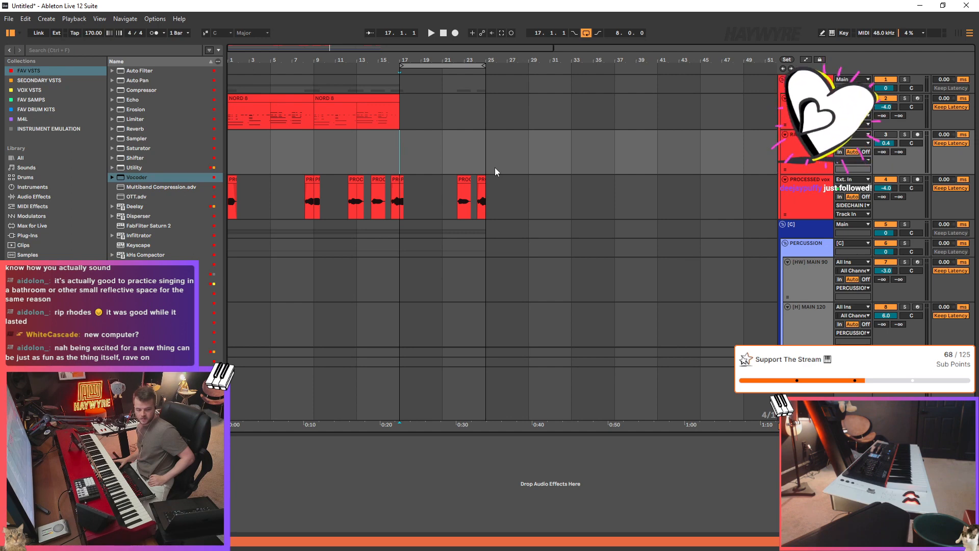
pyautogui.click(489, 152)
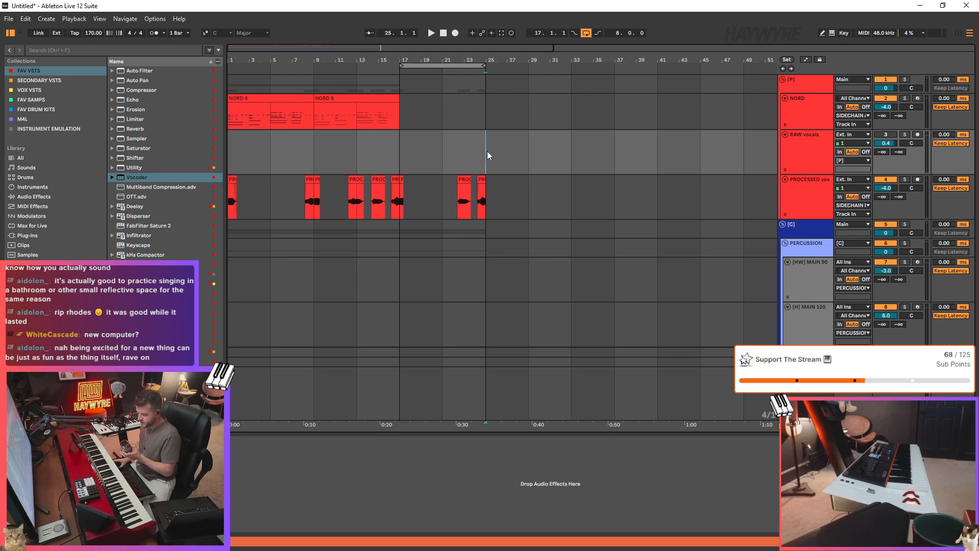
pyautogui.scroll(-5, 451, 190)
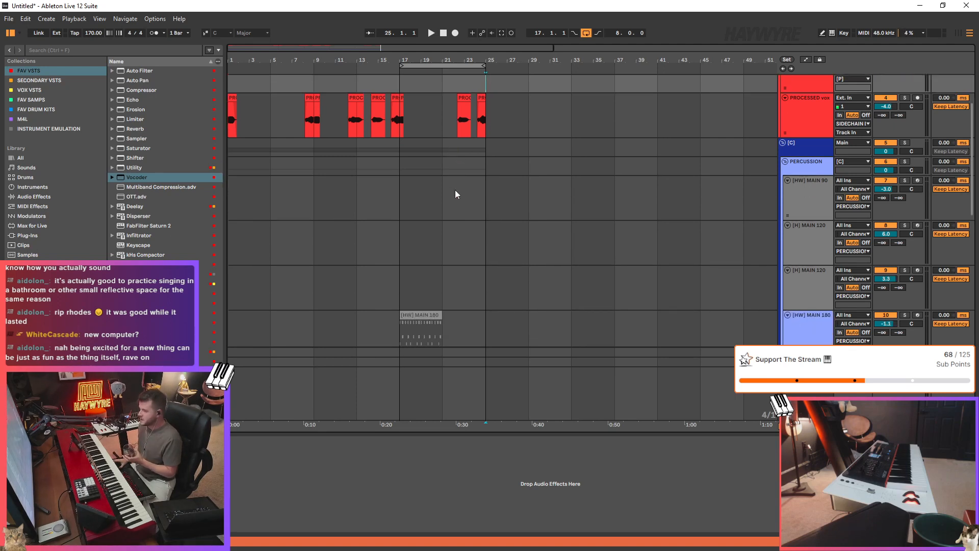
pyautogui.click(425, 210)
pyautogui.click(408, 250)
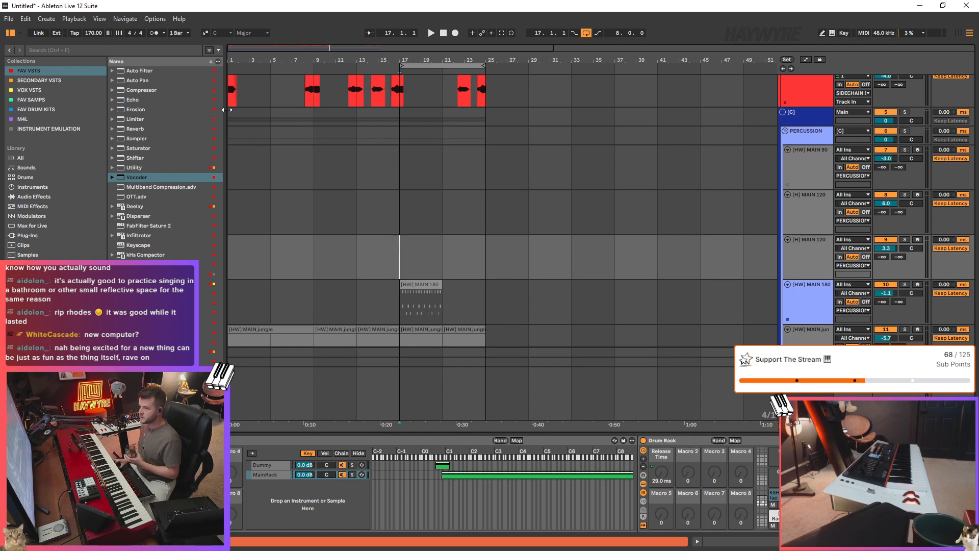
pyautogui.moveTo(225, 111); pyautogui.dragTo(221, 111)
pyautogui.moveTo(240, 47); pyautogui.dragTo(236, 51)
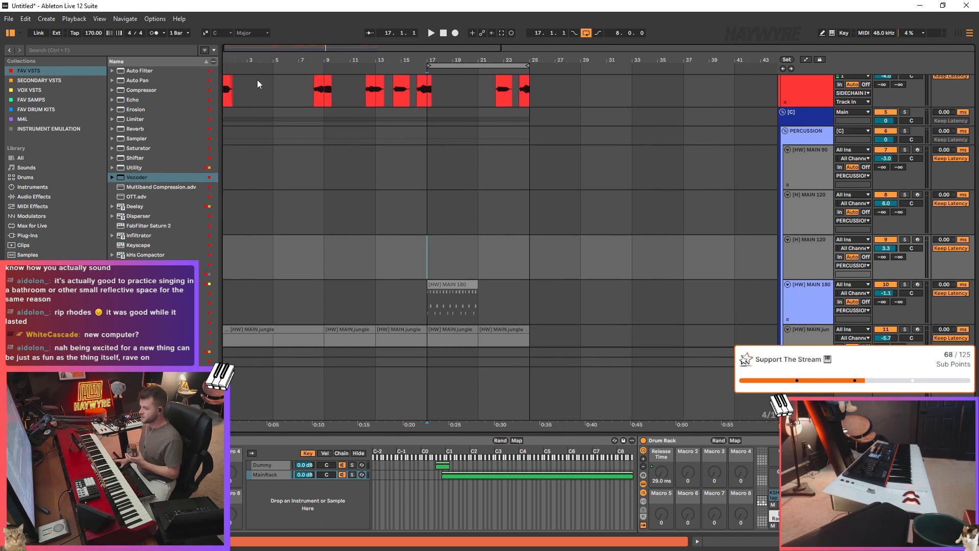
pyautogui.click(390, 226)
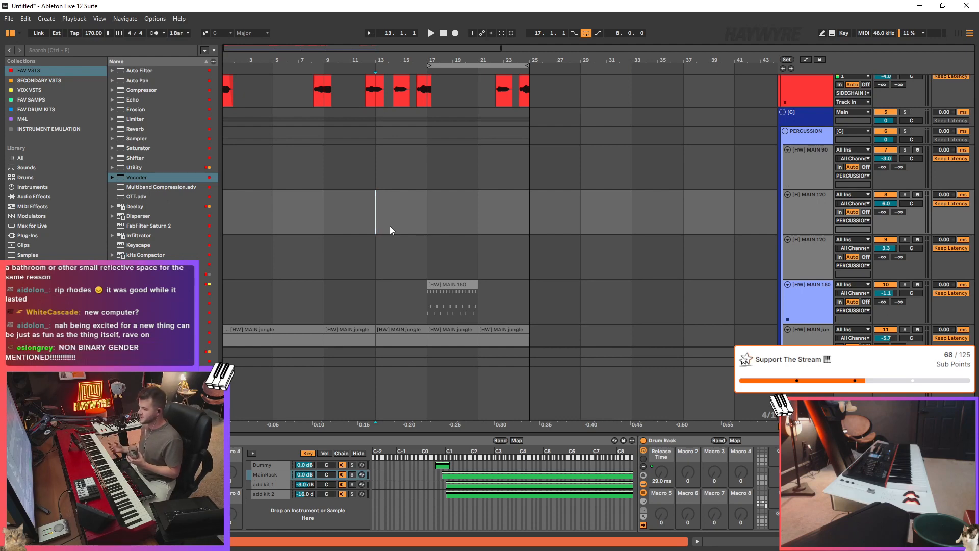
pyautogui.moveTo(283, 222); pyautogui.dragTo(380, 219)
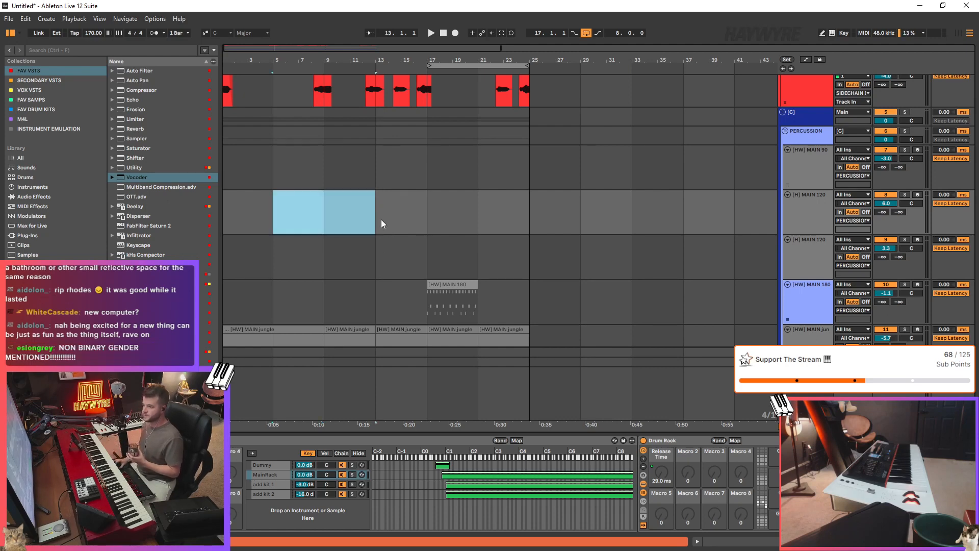
pyautogui.moveTo(453, 278); pyautogui.dragTo(527, 273)
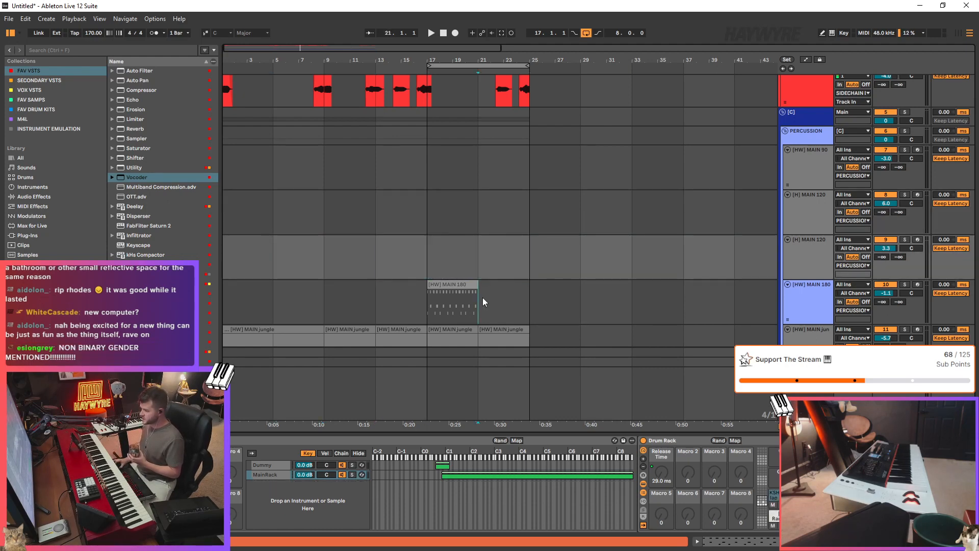
pyautogui.moveTo(482, 298); pyautogui.dragTo(612, 307)
pyautogui.moveTo(483, 265); pyautogui.dragTo(627, 273)
pyautogui.scroll(5, 403, 258)
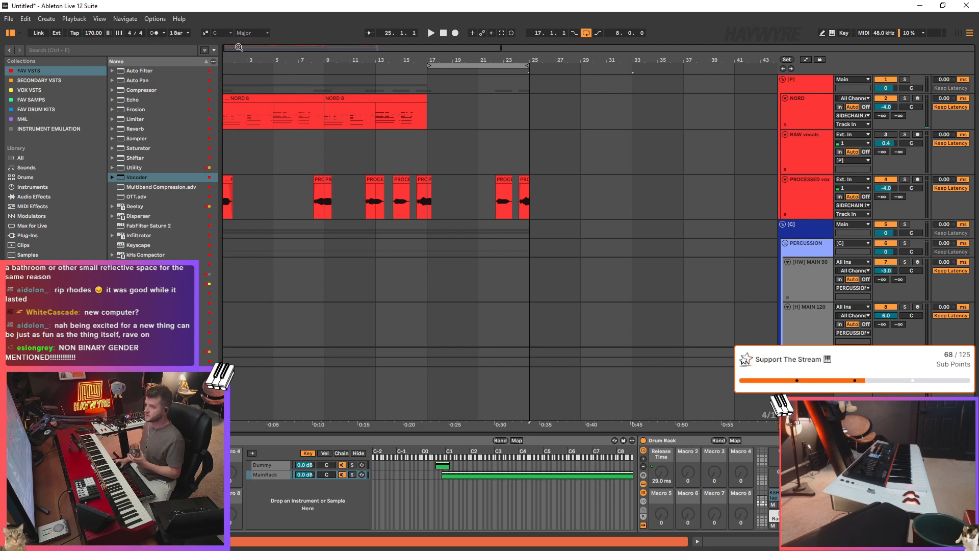
pyautogui.scroll(-2, 385, 157)
pyautogui.moveTo(386, 157); pyautogui.dragTo(483, 155)
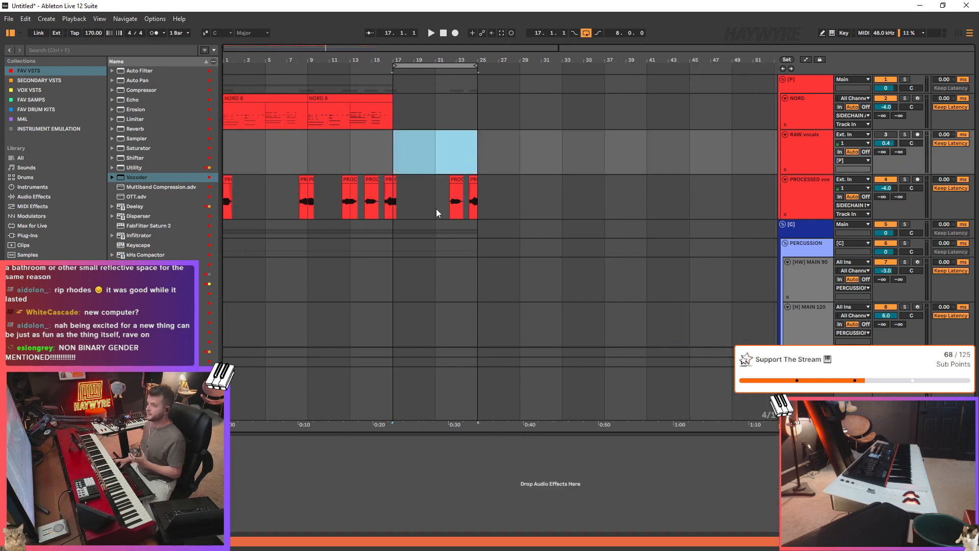
pyautogui.click(435, 209)
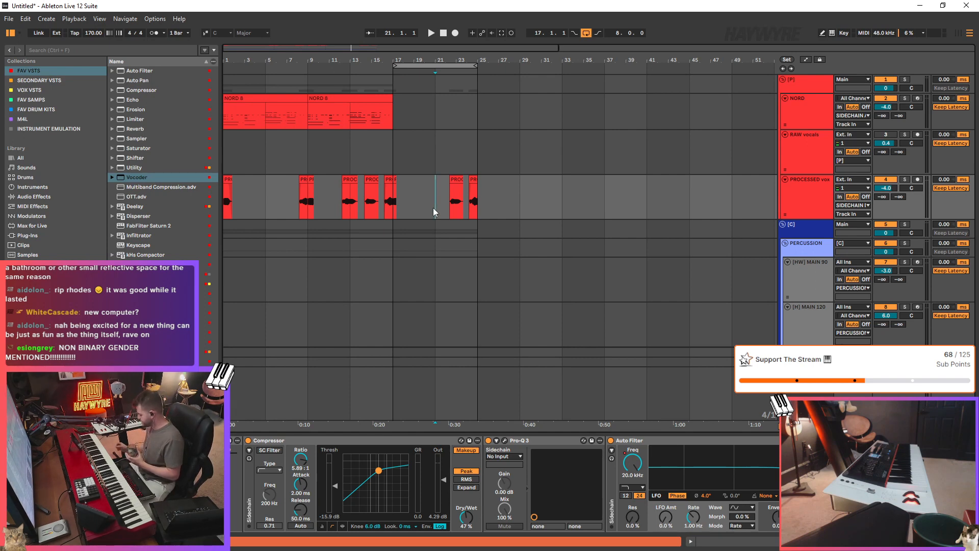
pyautogui.click(321, 168)
pyautogui.moveTo(321, 168); pyautogui.dragTo(479, 199)
pyautogui.click(488, 168)
pyautogui.click(607, 171)
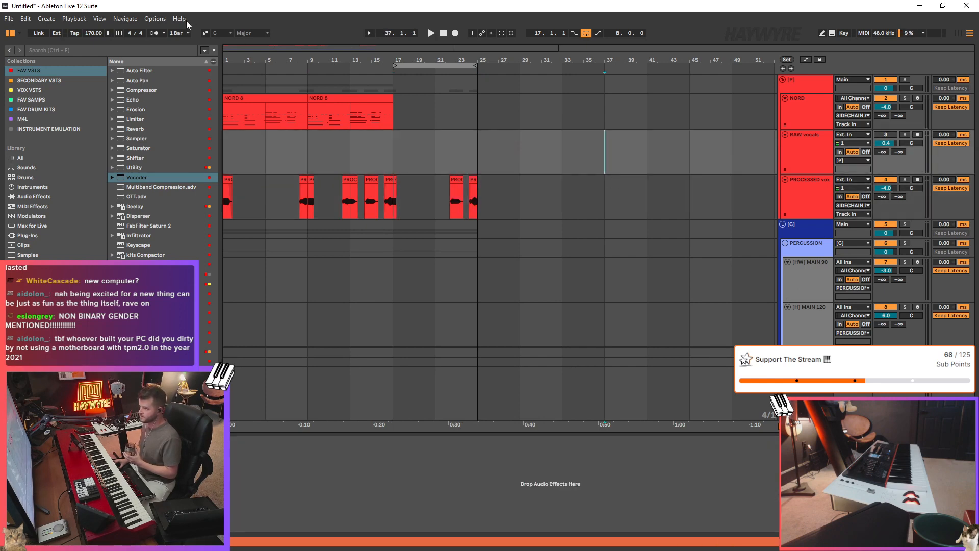
pyautogui.moveTo(221, 69)
pyautogui.mouseDown()
pyautogui.moveTo(212, 68)
pyautogui.moveTo(225, 69)
pyautogui.mouseUp()
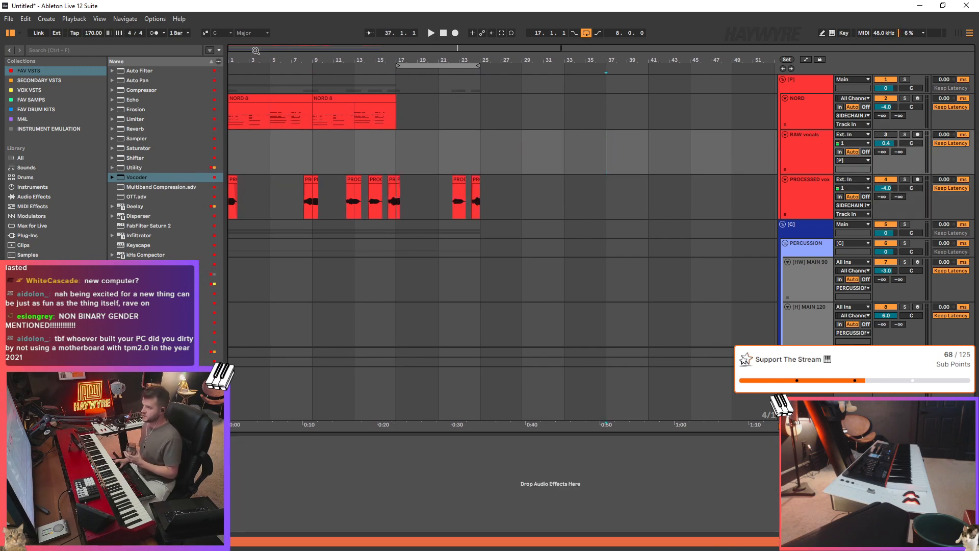
pyautogui.scroll(-2, 258, 56)
pyautogui.moveTo(330, 153); pyautogui.dragTo(491, 186)
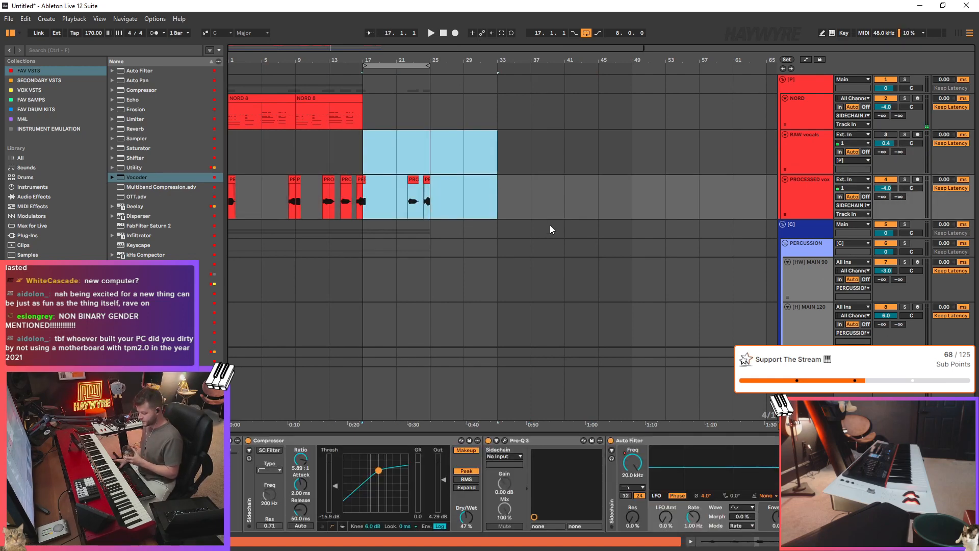
pyautogui.click(412, 159)
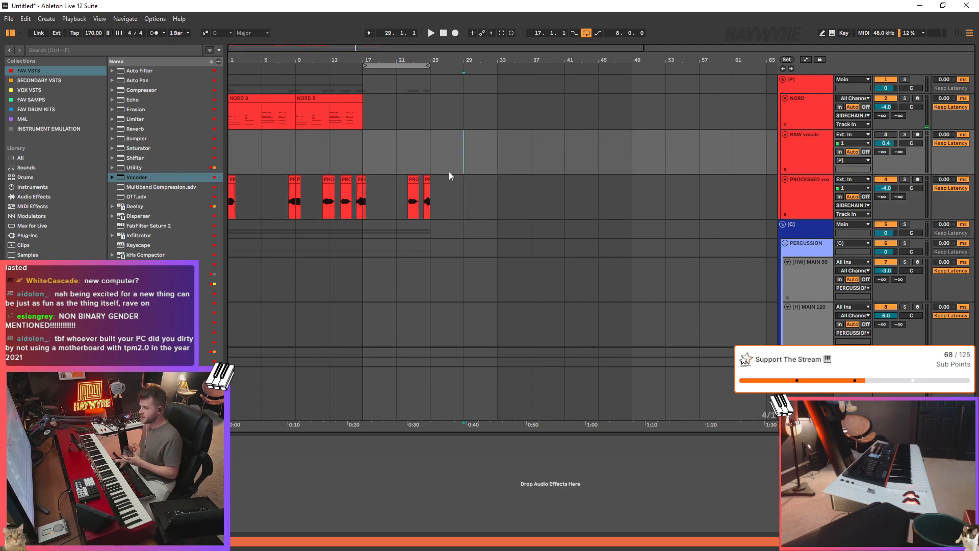
pyautogui.keyDown('shift'); pyautogui.click(439, 204); pyautogui.keyUp('shift')
pyautogui.moveTo(432, 158); pyautogui.dragTo(505, 191)
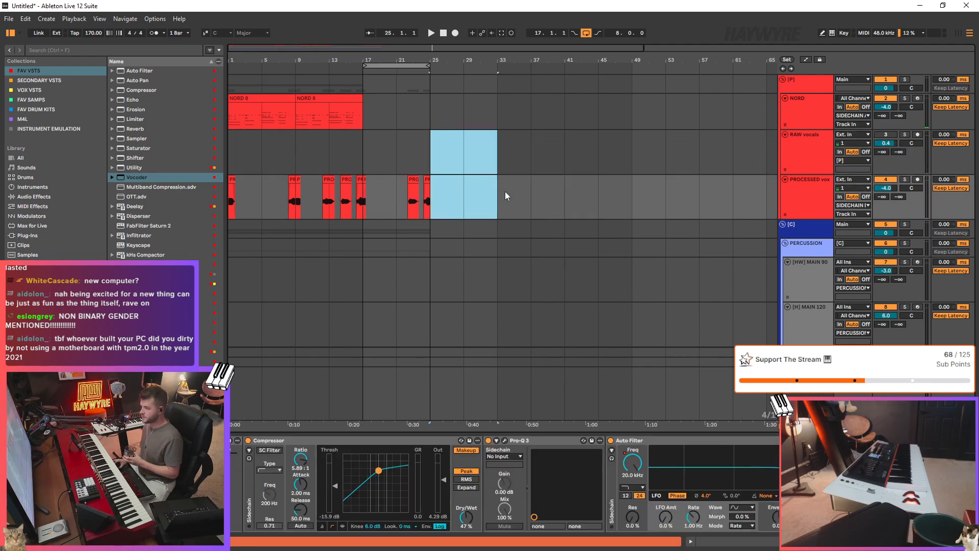
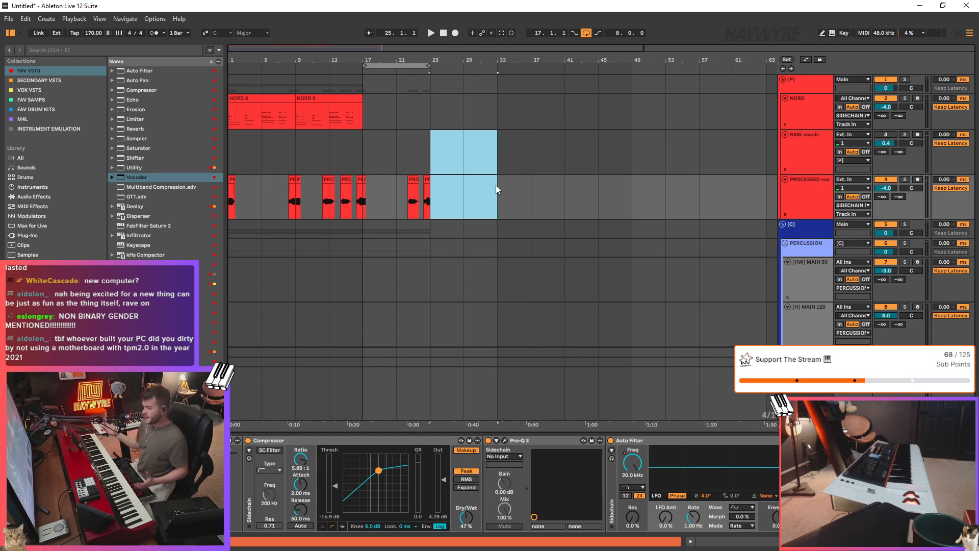
pyautogui.click(497, 185)
pyautogui.click(418, 160)
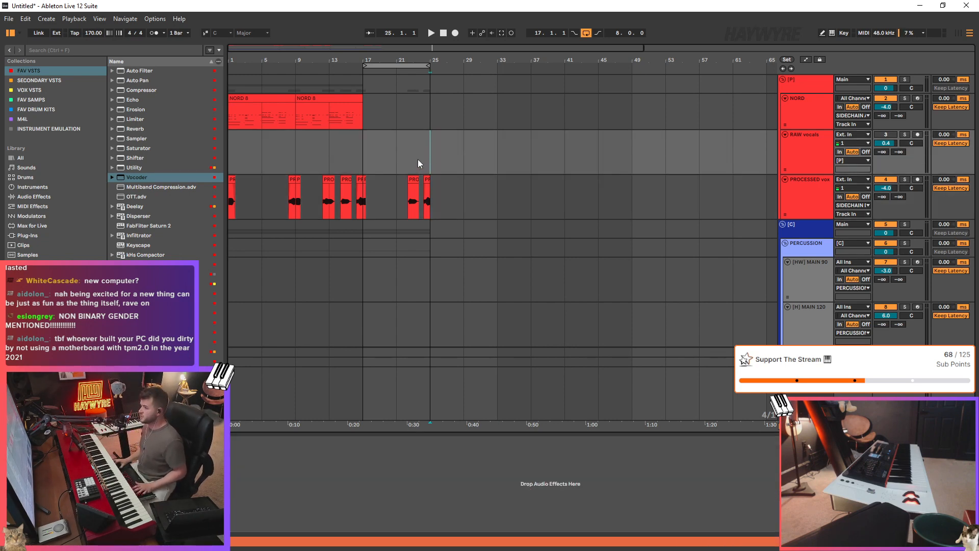
pyautogui.click(265, 135)
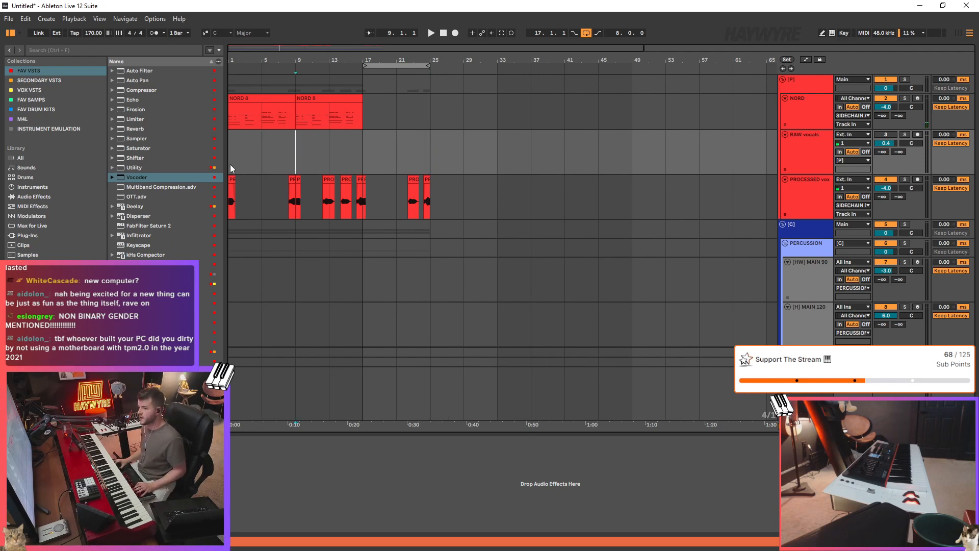
pyautogui.moveTo(227, 164); pyautogui.dragTo(226, 165)
pyautogui.press('-')
pyautogui.click(465, 195)
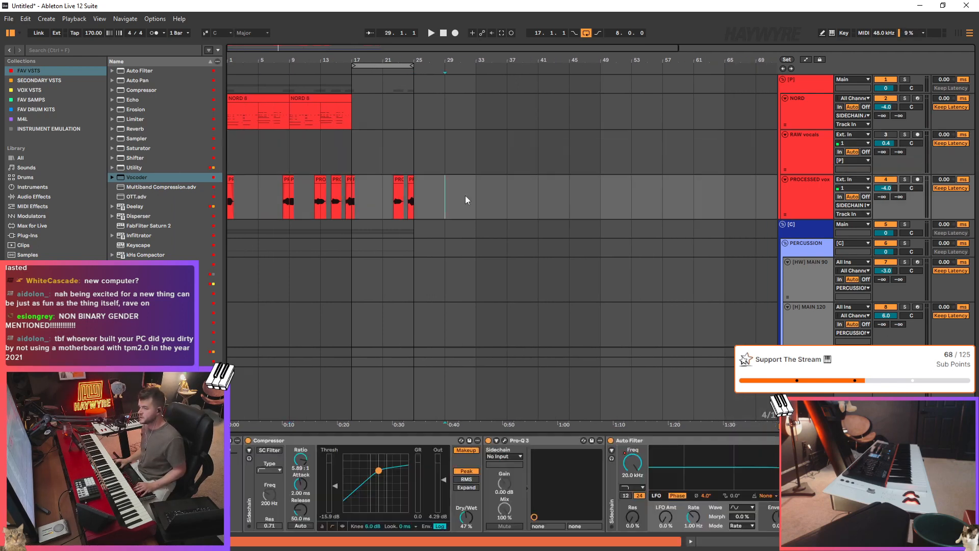
pyautogui.press('Up')
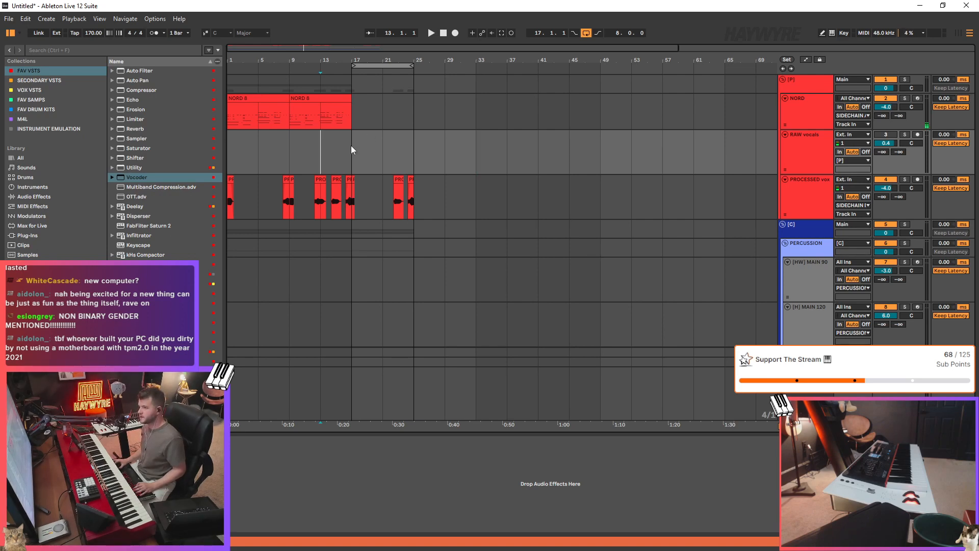
# - Widen the arrangement grid to 8 bars and place the insert marker at bar 9 on the RAW vocals track
pyautogui.moveTo(352, 148); pyautogui.dragTo(363, 157)
pyautogui.hotkey('ctrl', '2')
pyautogui.click(314, 148)
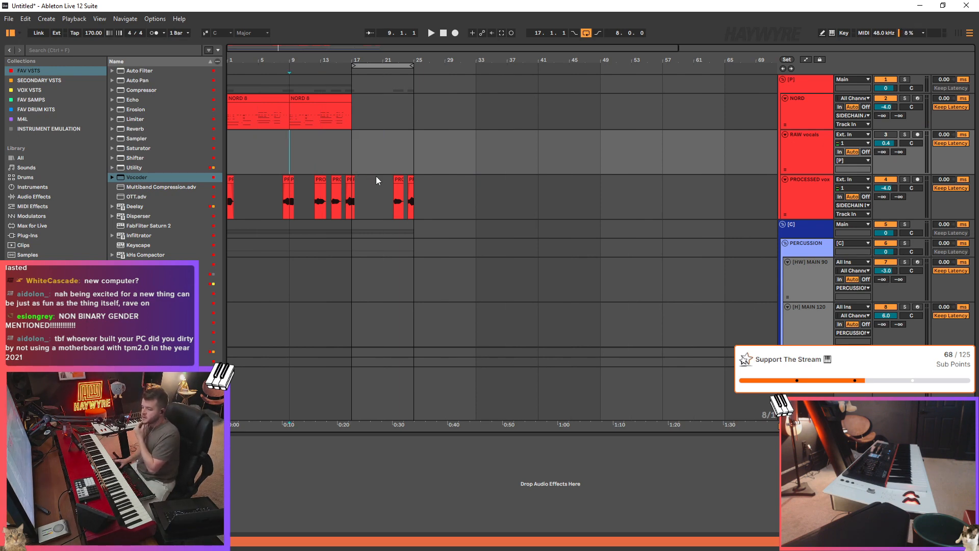
# - Play the arrangement from just before bar 17, check the drum and Serum tracks, and stop playback
pyautogui.scroll(-2, 376, 187)
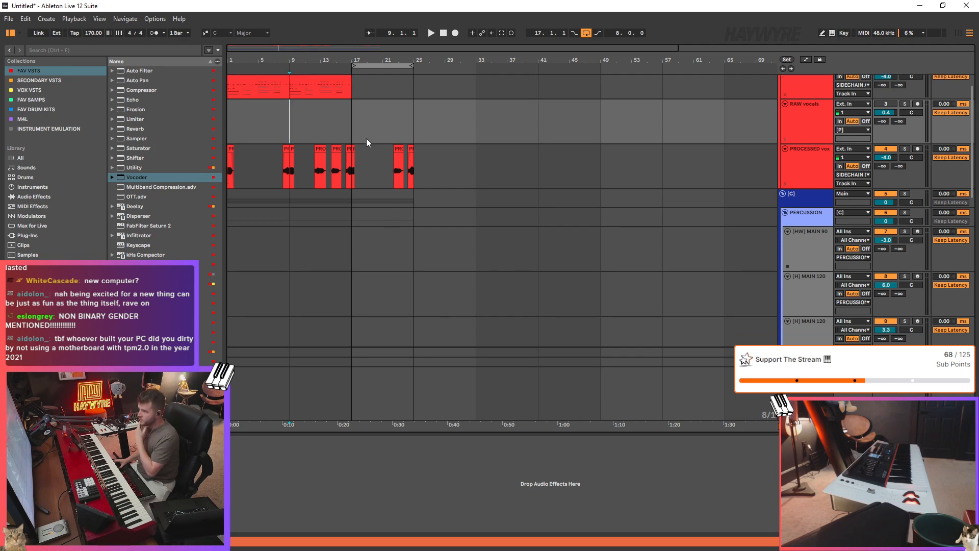
pyautogui.click(363, 140)
pyautogui.click(351, 180)
pyautogui.scroll(-4, 483, 172)
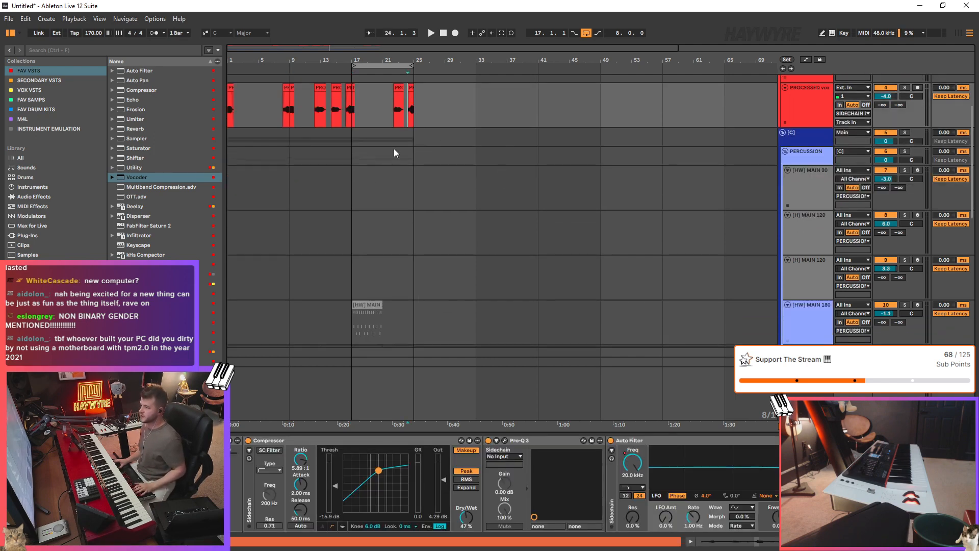
pyautogui.scroll(3, 434, 176)
pyautogui.press('space')
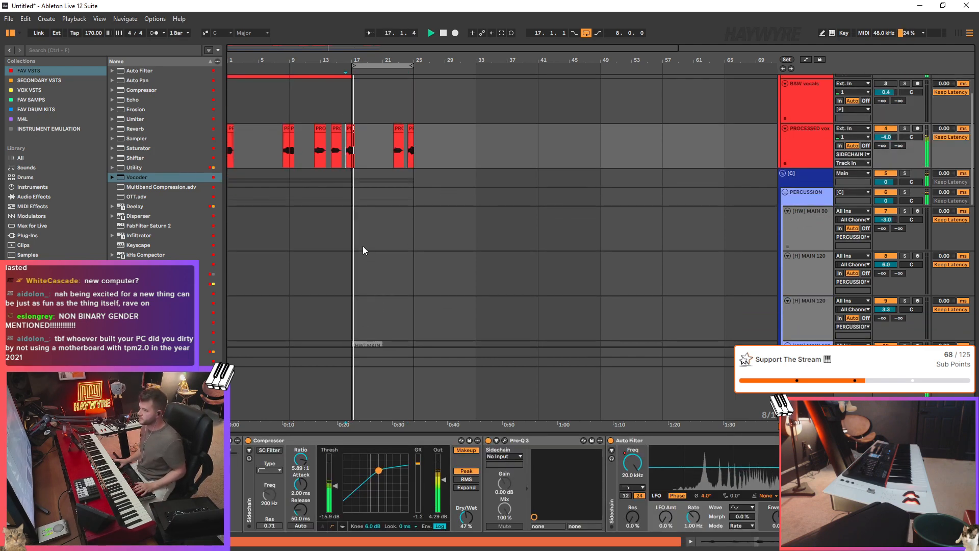
pyautogui.scroll(-7, 364, 235)
pyautogui.scroll(-6, 445, 301)
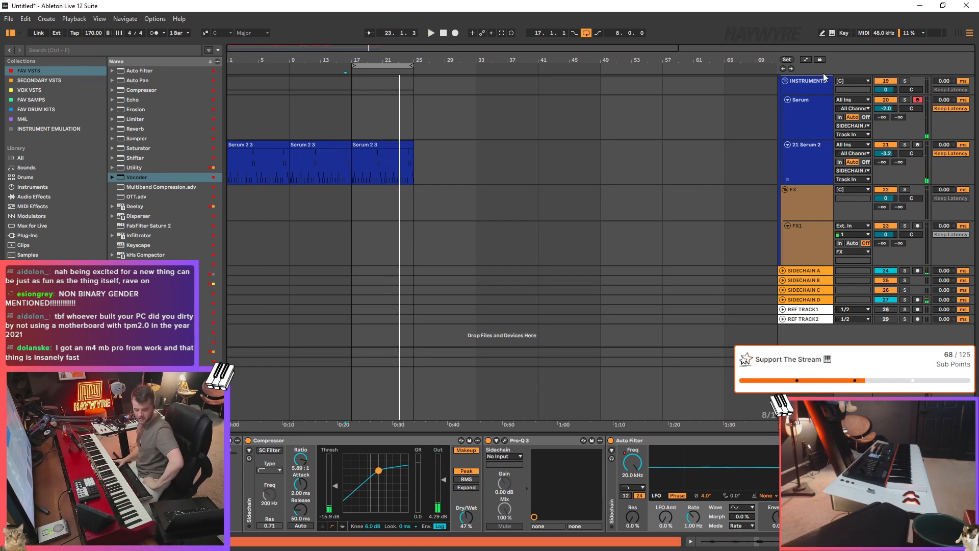
pyautogui.scroll(5, 481, 158)
pyautogui.click(340, 278)
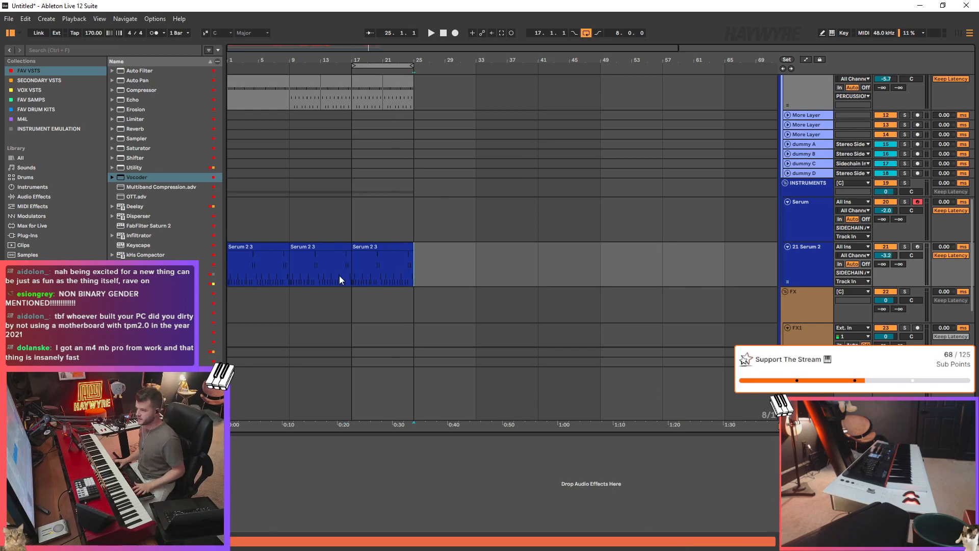
pyautogui.click(388, 248)
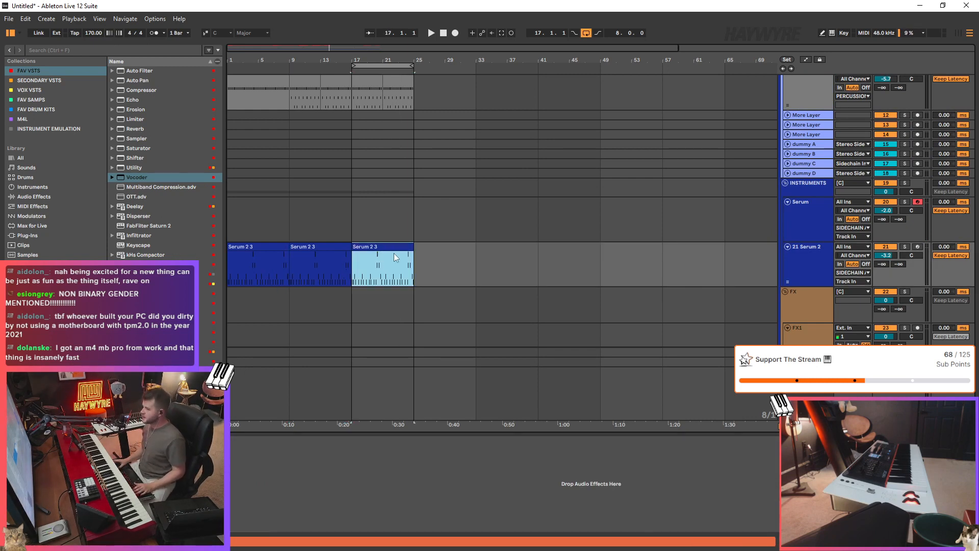
pyautogui.click(371, 274)
pyautogui.scroll(2, 324, 237)
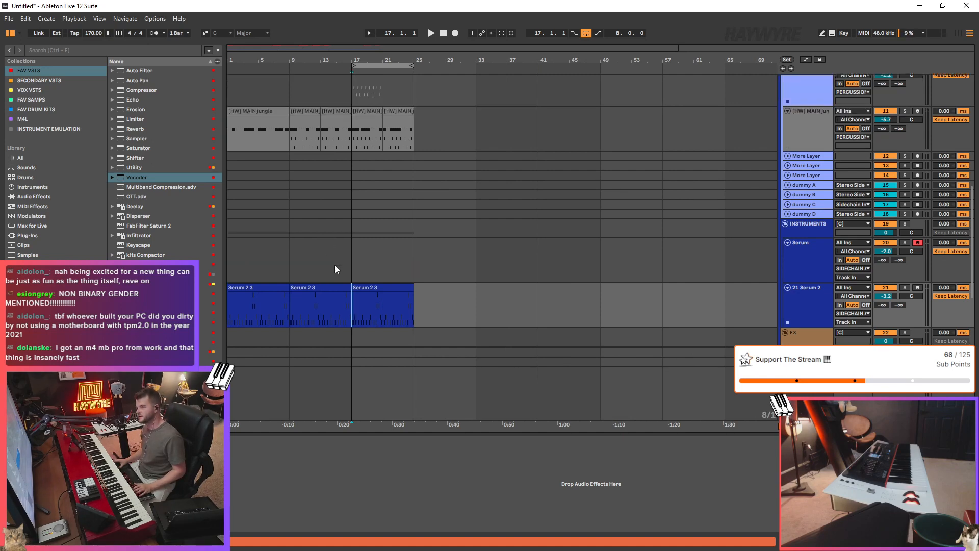
pyautogui.click(318, 267)
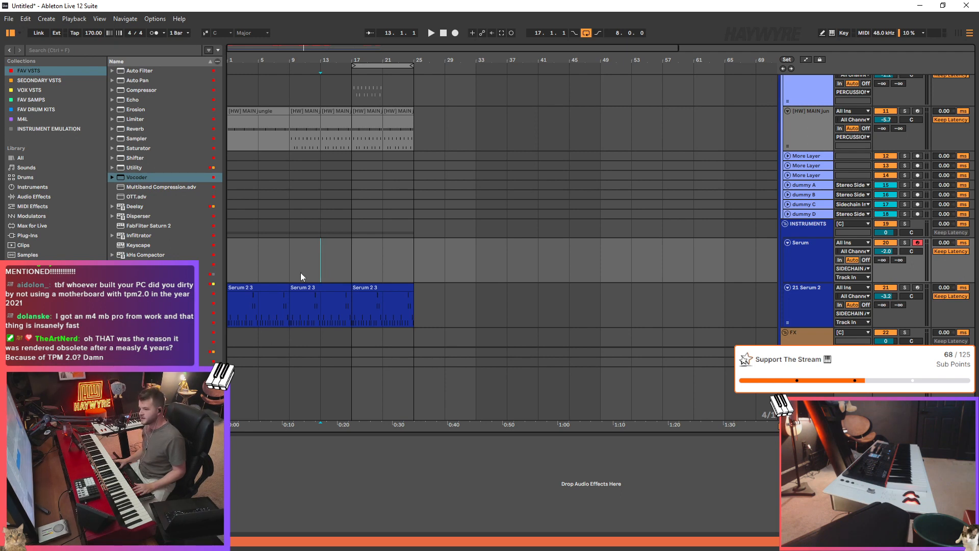
pyautogui.click(334, 270)
pyautogui.moveTo(314, 269); pyautogui.dragTo(383, 270)
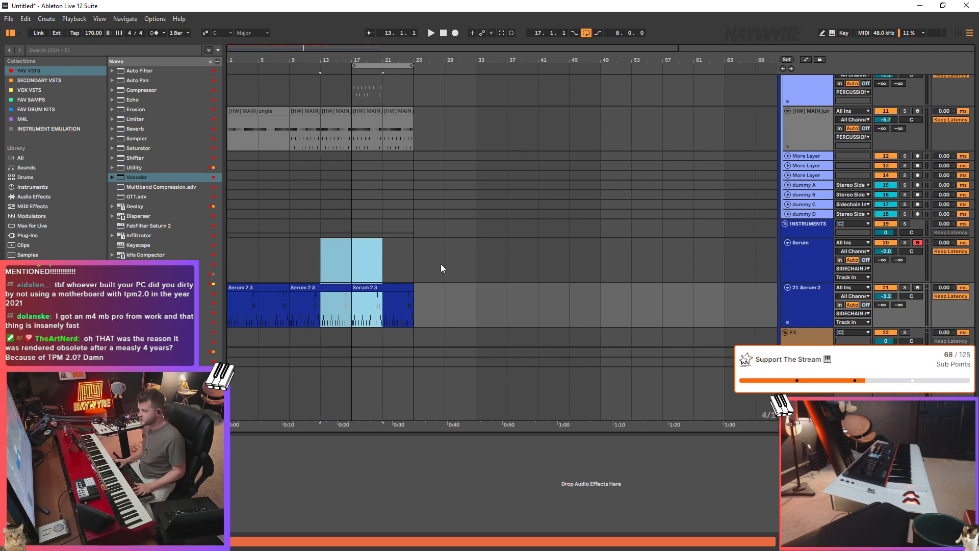
# - Set the arrangement grid to 8 bars and place the insert marker at bar 17 on the empty Serum track
pyautogui.click(415, 278)
pyautogui.hotkey('ctrl', '2')
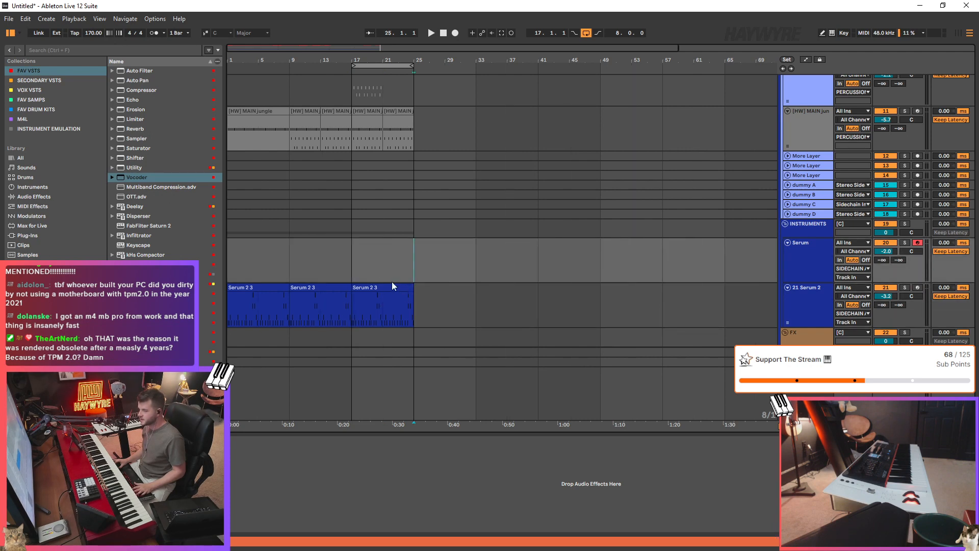
pyautogui.hotkey('ctrl', '1')
pyautogui.click(381, 270)
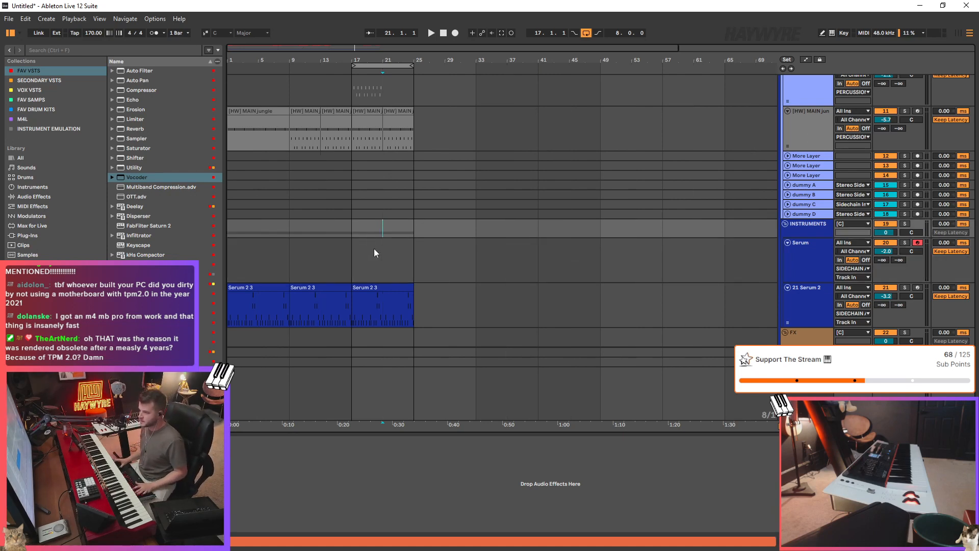
pyautogui.click(355, 253)
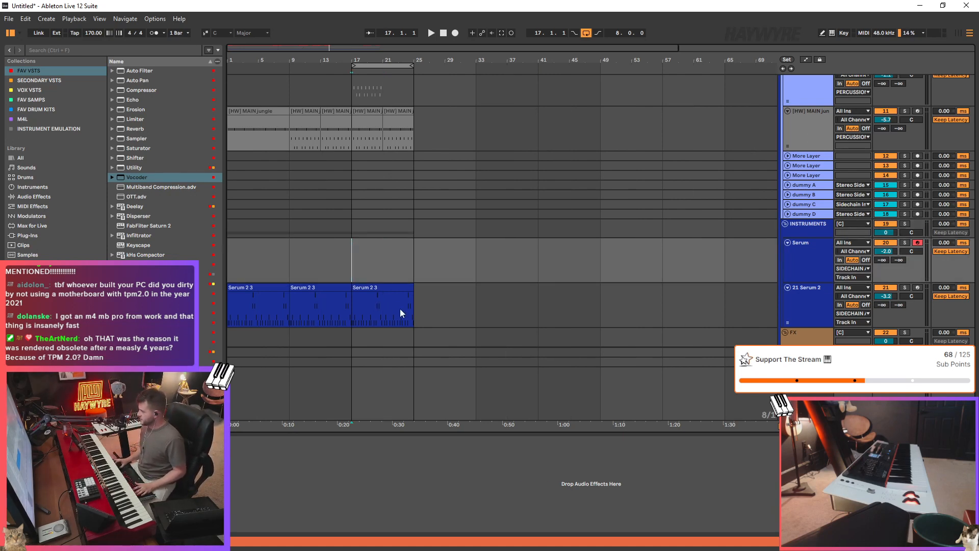
# - Play the arrangement from bar 9 and place the insert marker at bar 17 on the empty Serum track
pyautogui.click(295, 306)
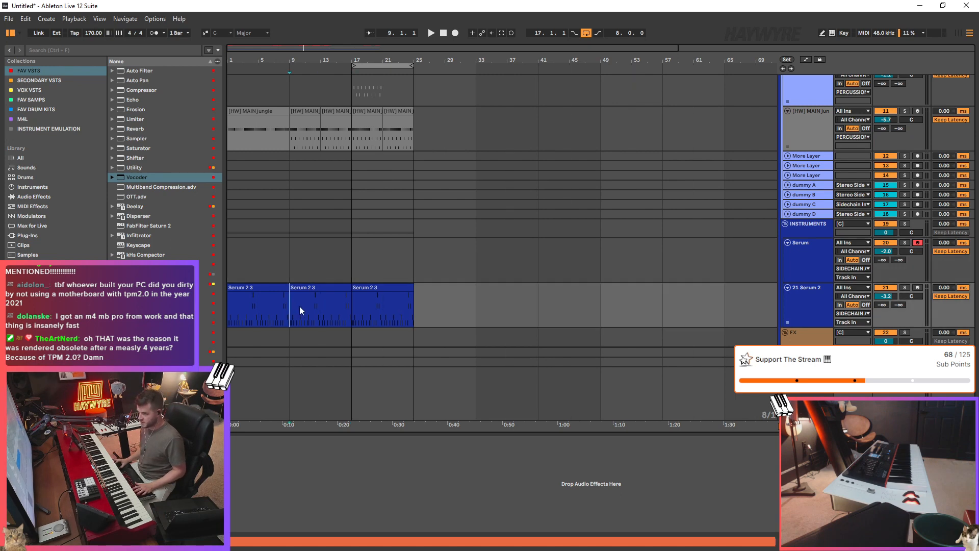
pyautogui.scroll(-3, 359, 306)
pyautogui.scroll(-2, 358, 306)
pyautogui.press('space')
pyautogui.scroll(4, 375, 294)
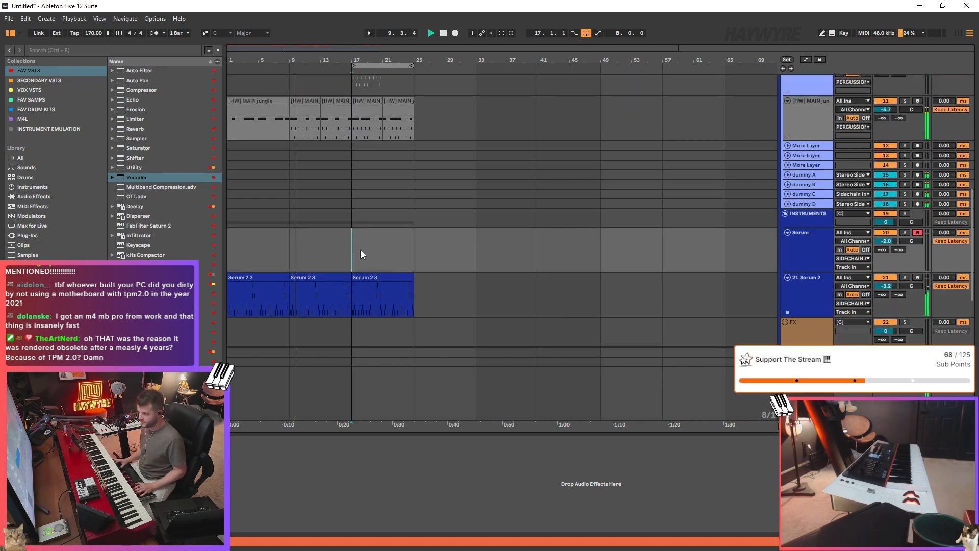
pyautogui.click(362, 230)
pyautogui.scroll(2, 362, 231)
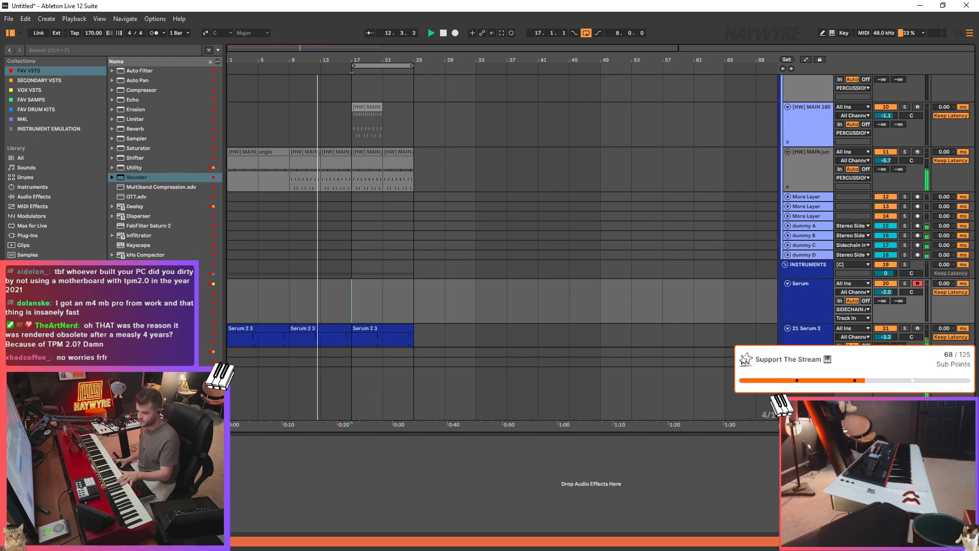
# - Turn on oscillator C in the Serum track's Serum 2 instance and set the track's volume to -3.7 dB
pyautogui.hotkey('ctrl', 'alt', 'p')
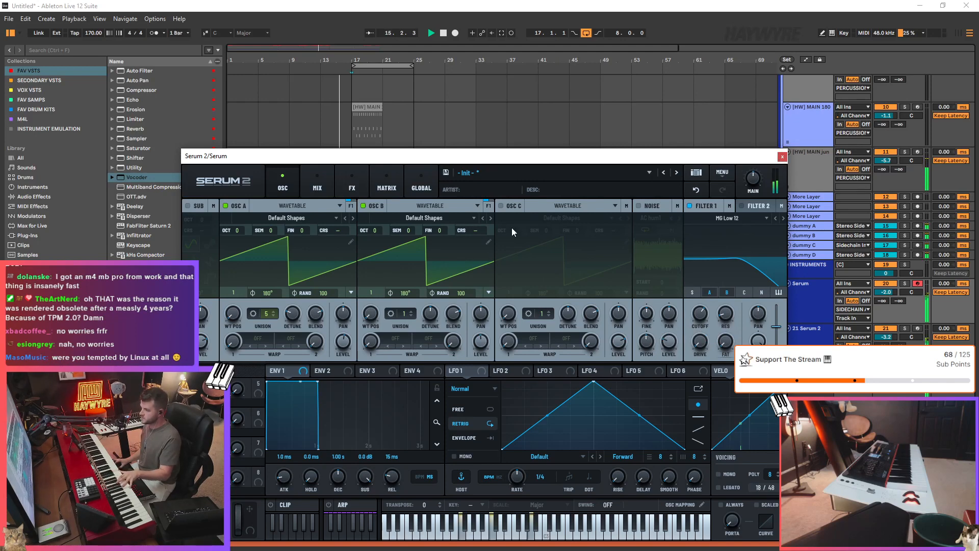
pyautogui.click(501, 206)
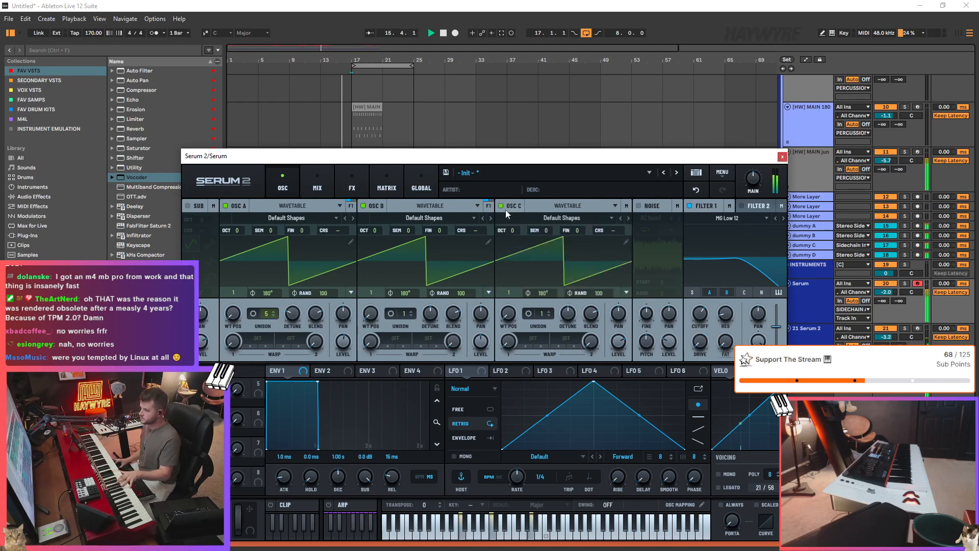
pyautogui.click(574, 220)
pyautogui.moveTo(565, 258)
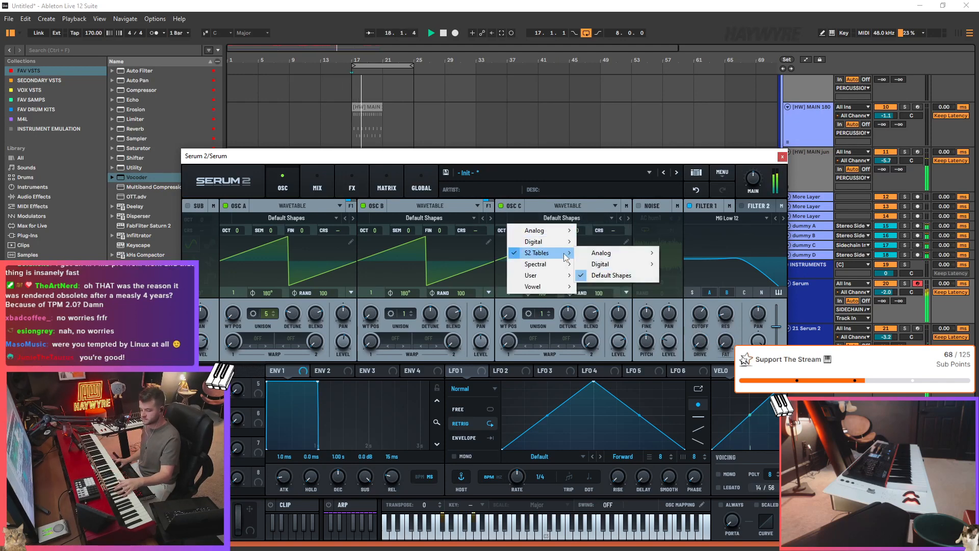
pyautogui.moveTo(556, 241)
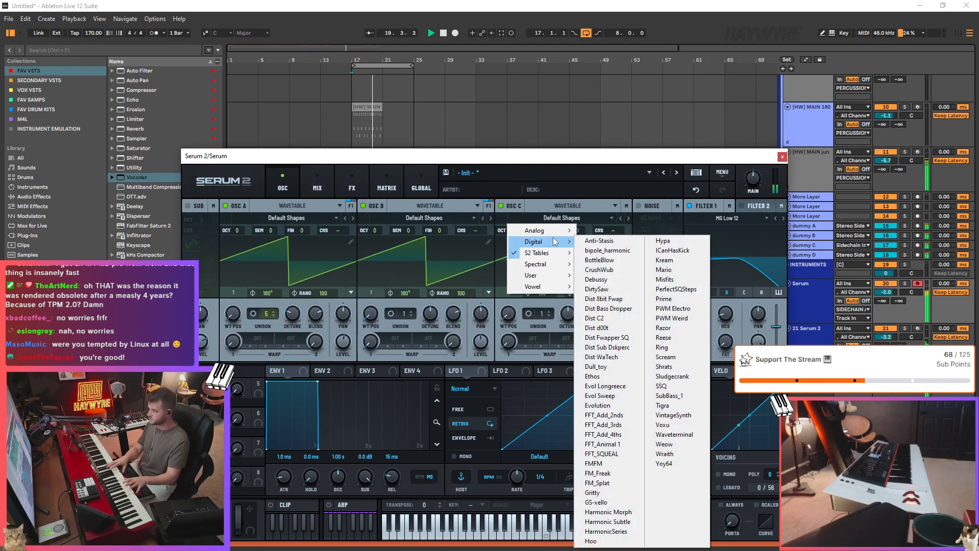
pyautogui.click(918, 300)
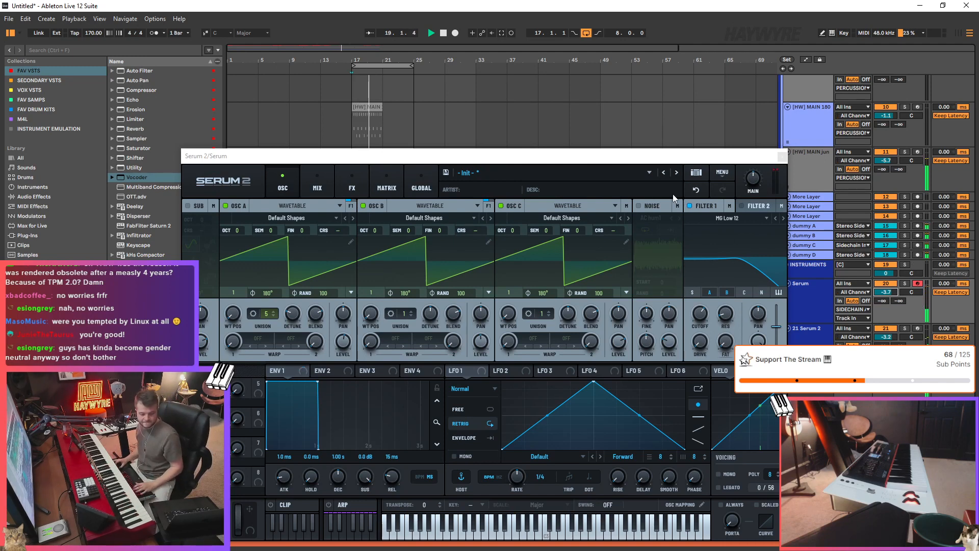
pyautogui.click(783, 158)
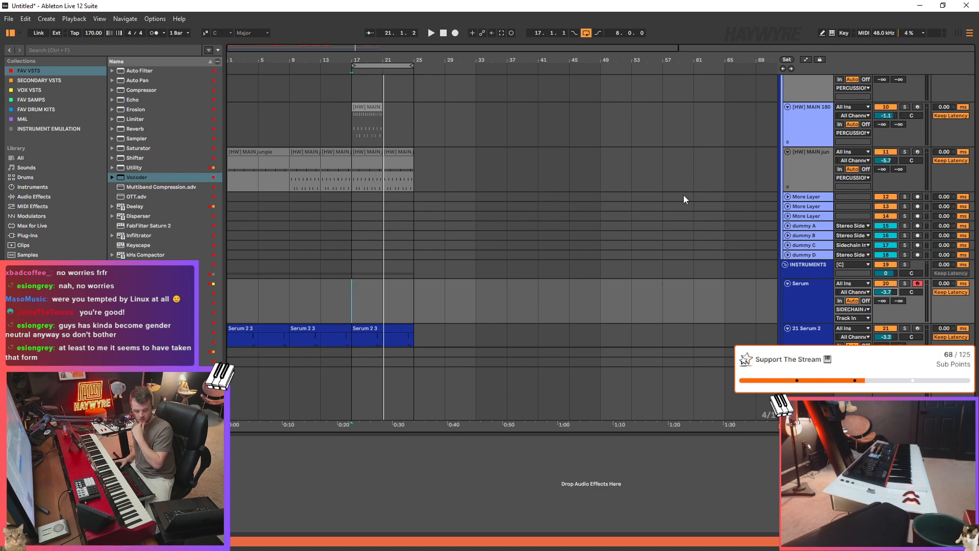
# - Place the insert marker back at bar 17 on the Serum track and briefly play the section
pyautogui.click(531, 237)
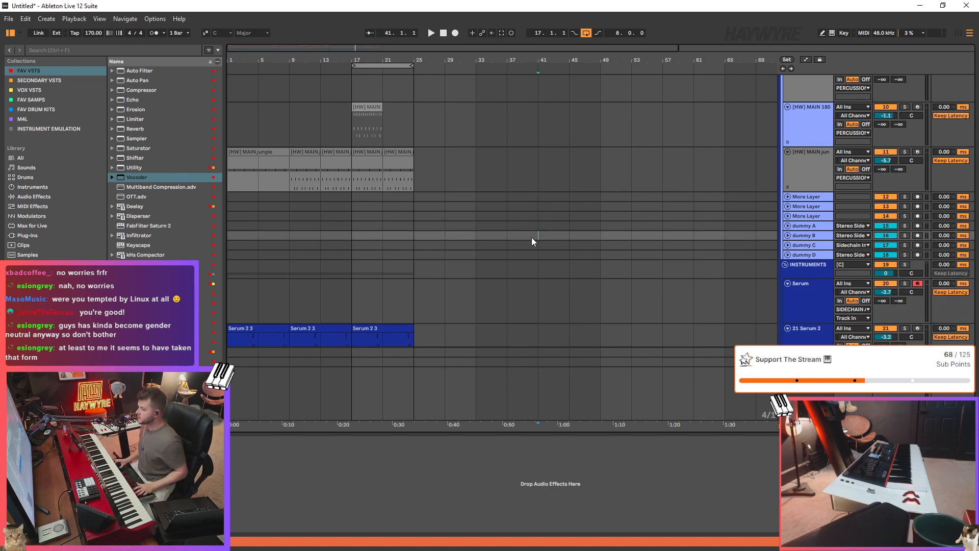
pyautogui.click(436, 343)
pyautogui.scroll(-3, 442, 286)
pyautogui.click(363, 256)
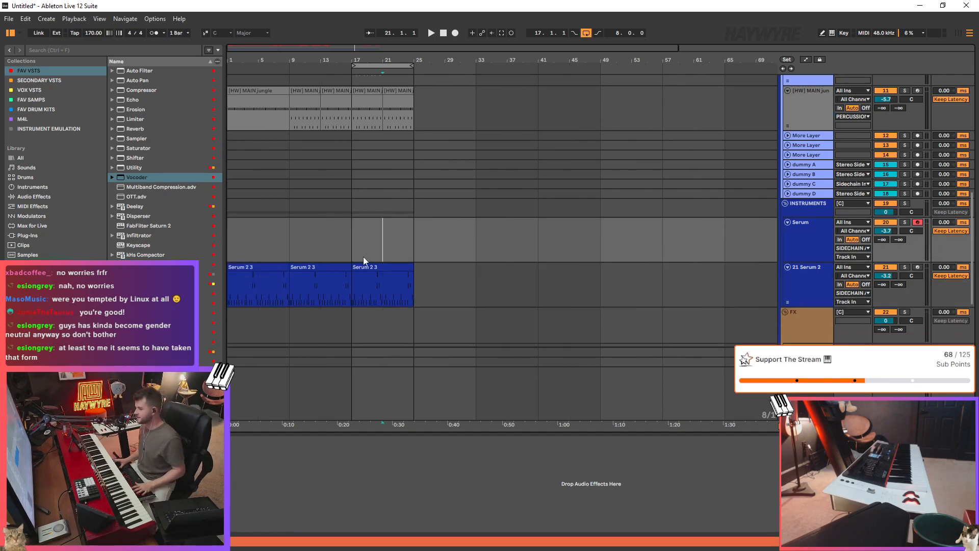
pyautogui.press('space')
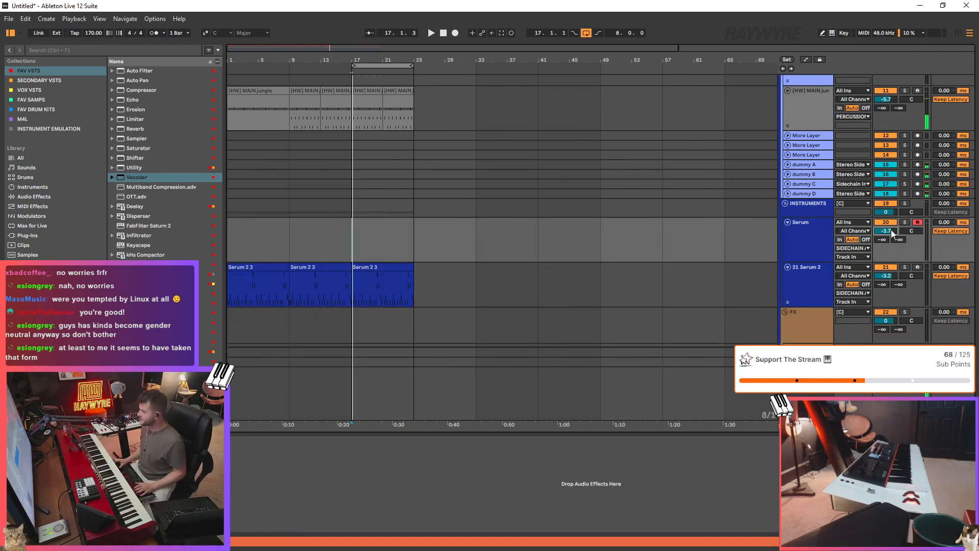
pyautogui.scroll(3, 701, 258)
pyautogui.press('space')
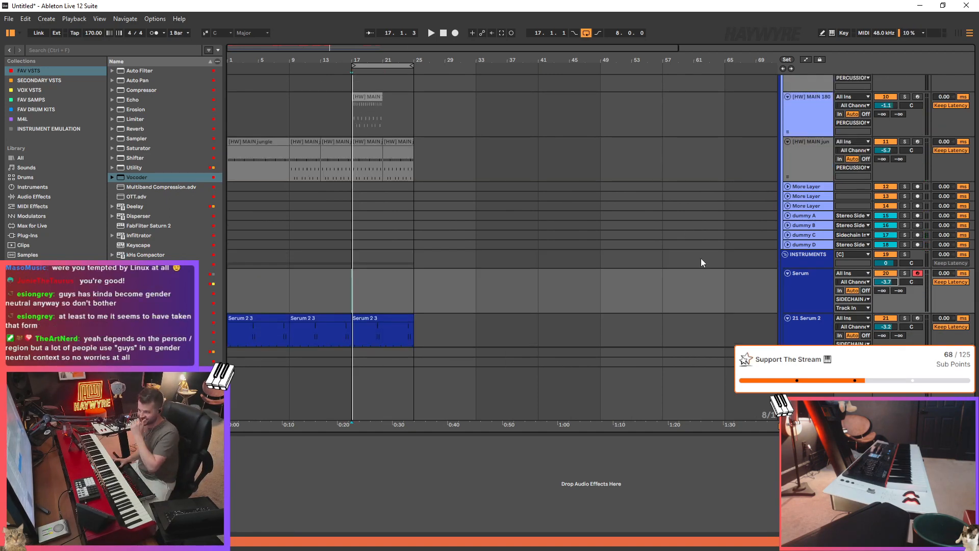
# - Look over the drum tracks and place the insert marker at bar 17 on the NORD track
pyautogui.click(463, 155)
pyautogui.scroll(5, 449, 151)
pyautogui.press('Up')
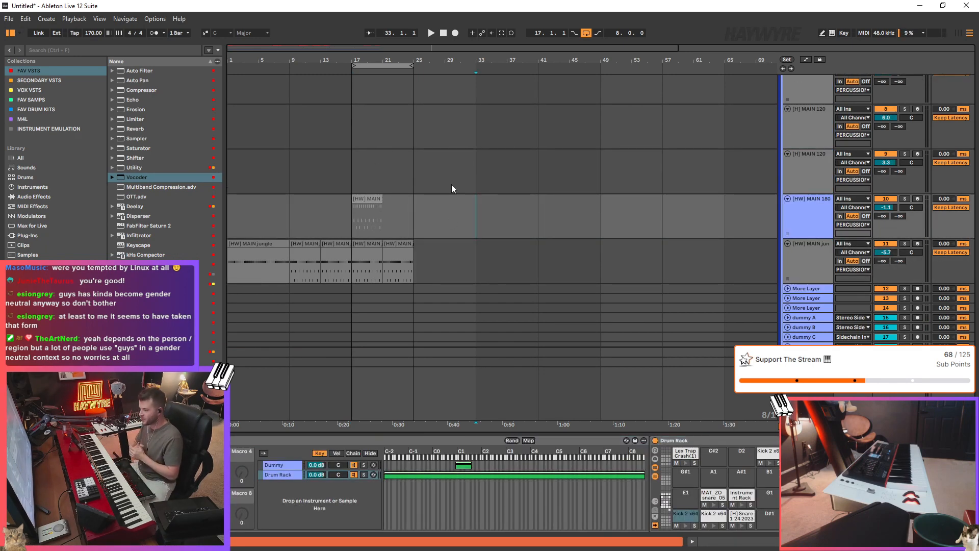
pyautogui.scroll(2, 511, 191)
pyautogui.scroll(4, 449, 230)
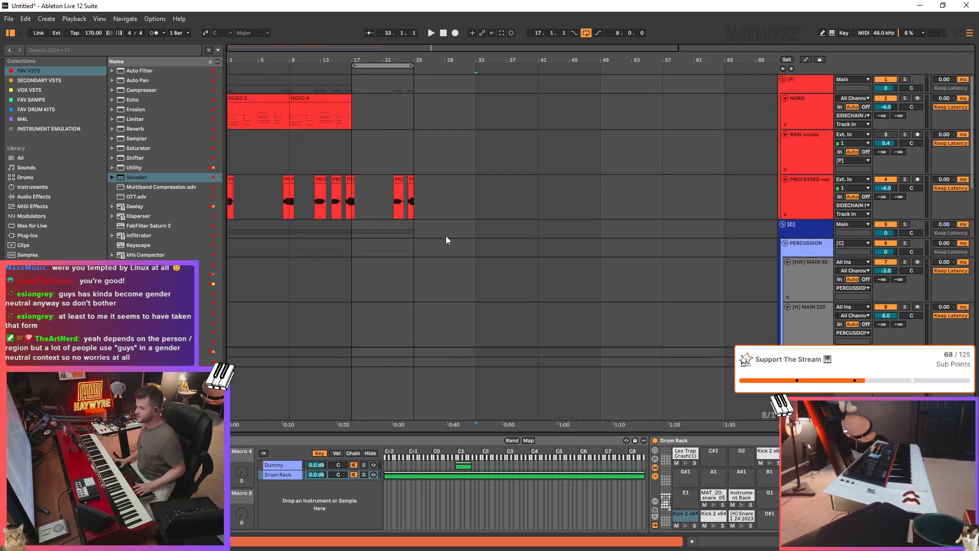
pyautogui.click(346, 125)
pyautogui.scroll(-3, 388, 208)
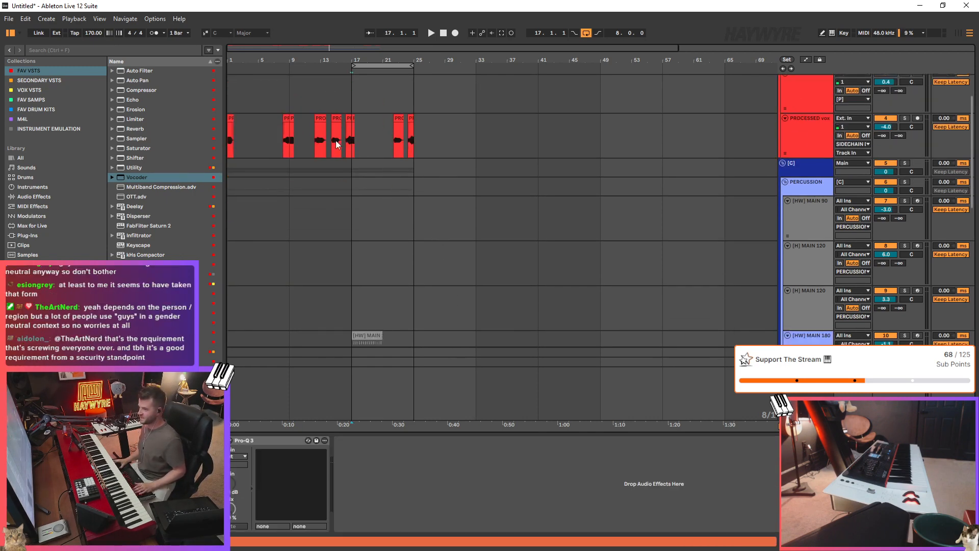
# - Check the ValhallaVintageVerb settings on the PROCESSED vox track and play the vocals leading into bar 17
pyautogui.click(349, 120)
pyautogui.press('+')
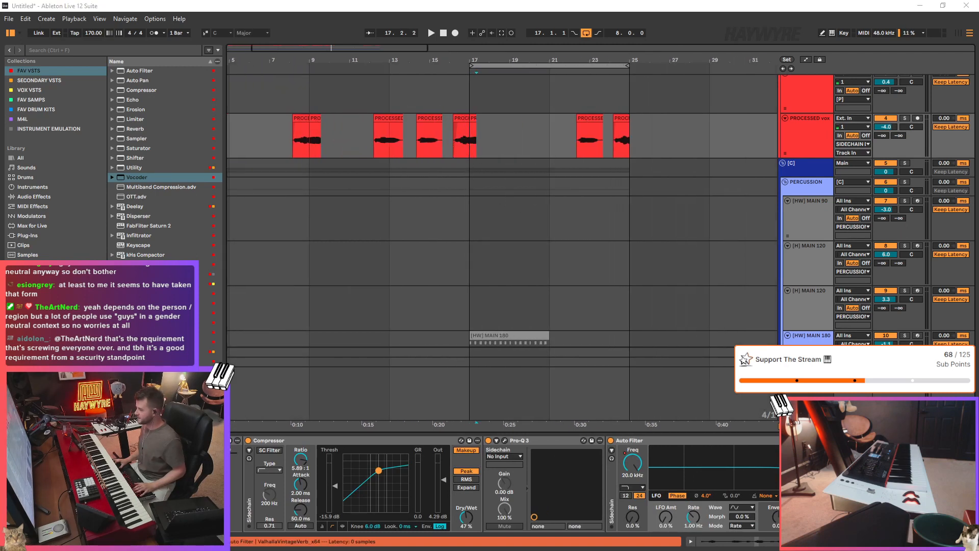
pyautogui.click(826, 440)
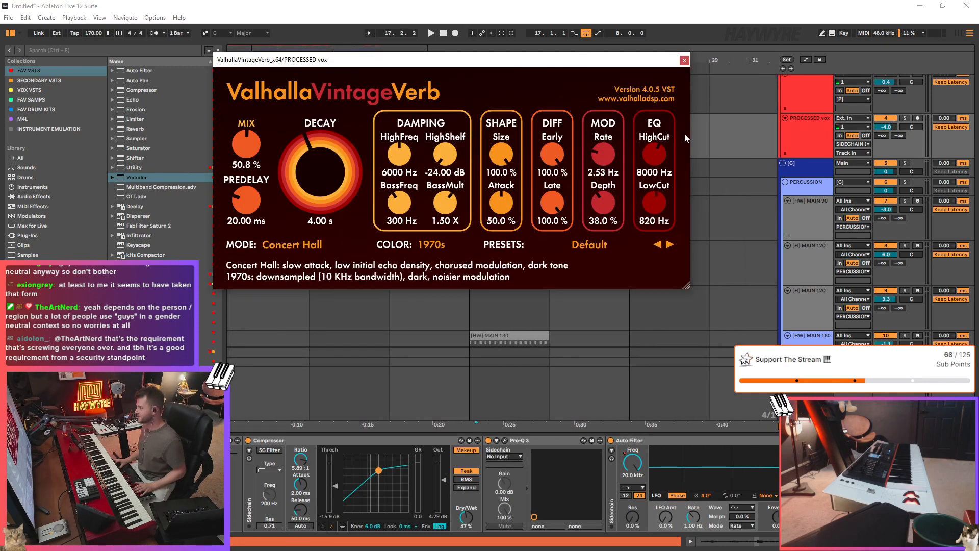
pyautogui.click(685, 59)
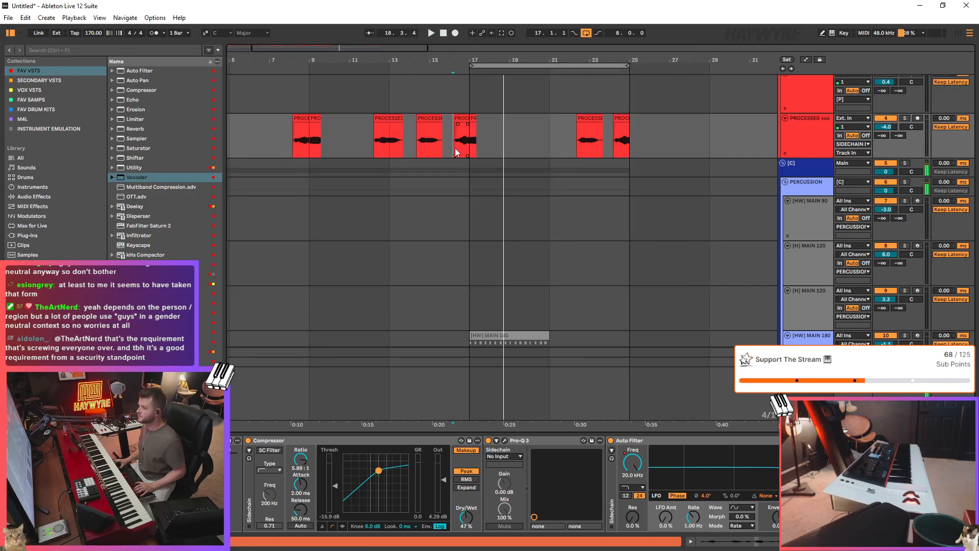
pyautogui.scroll(2, 571, 184)
pyautogui.scroll(-10, 685, 255)
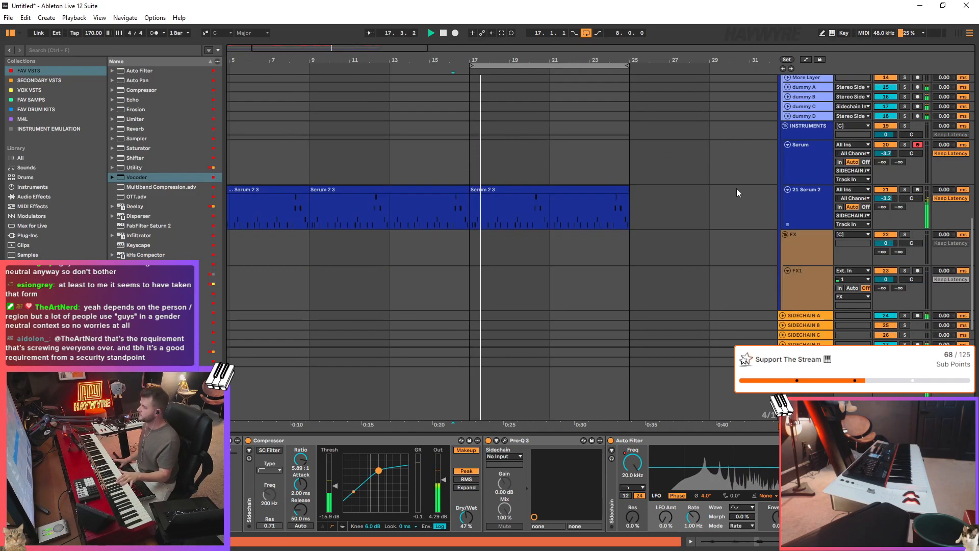
# - Stop playback and insert a new MIDI track with Serum 2 directly after the Serum track
pyautogui.click(804, 171)
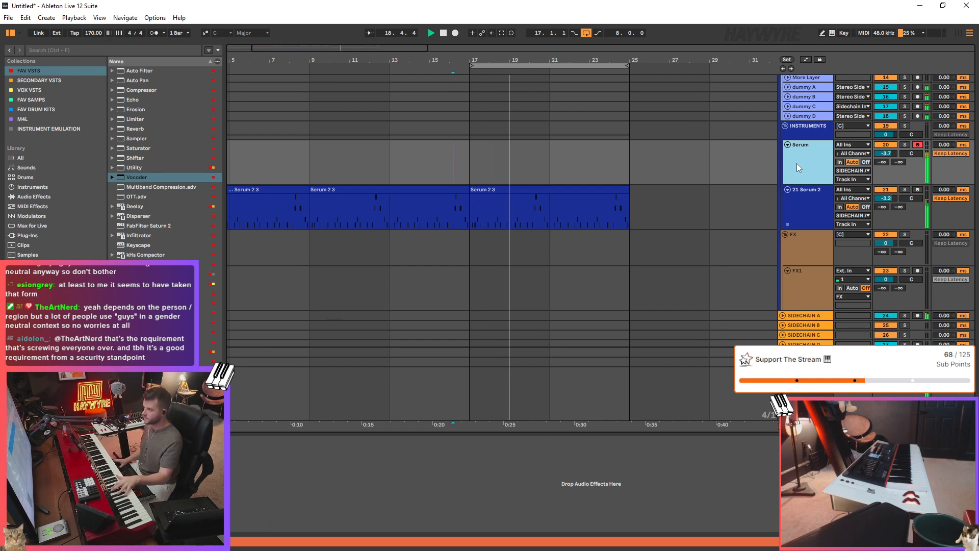
pyautogui.press('space')
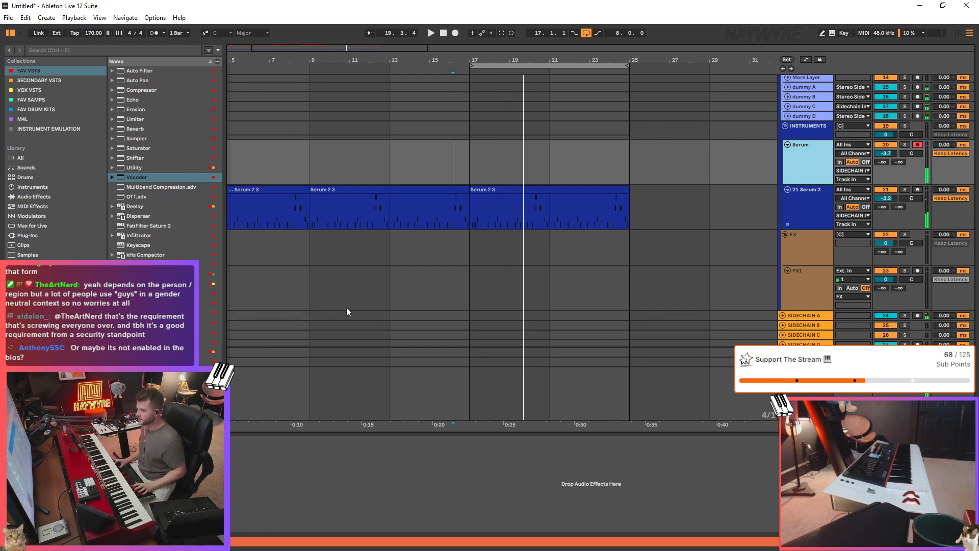
pyautogui.hotkey('ctrl', 'shift', 't')
pyautogui.press('Return')
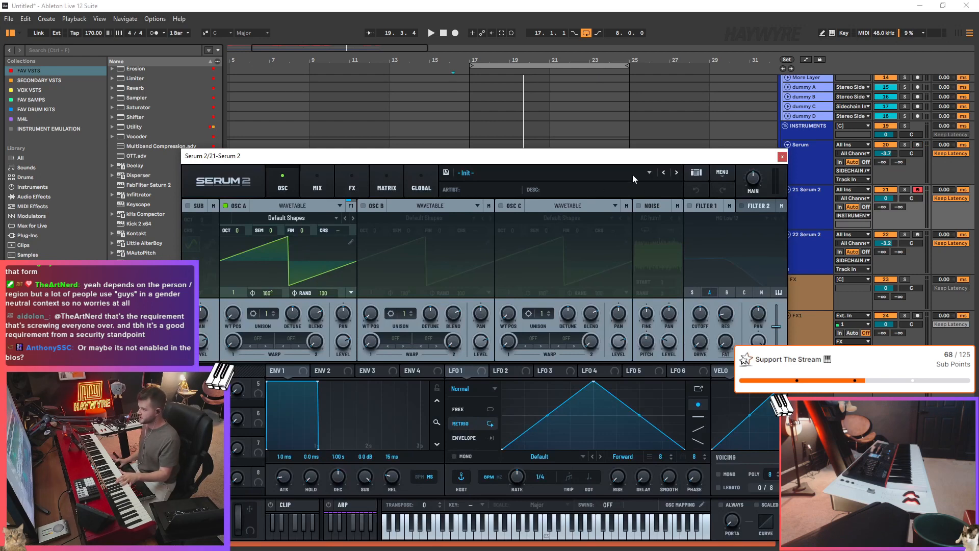
# - Load the Splice preset FSS_S2DC_PLUCK_Prog_Chords_2 from the Serum 2 Definitive Collection into the new Serum 2
pyautogui.click(632, 175)
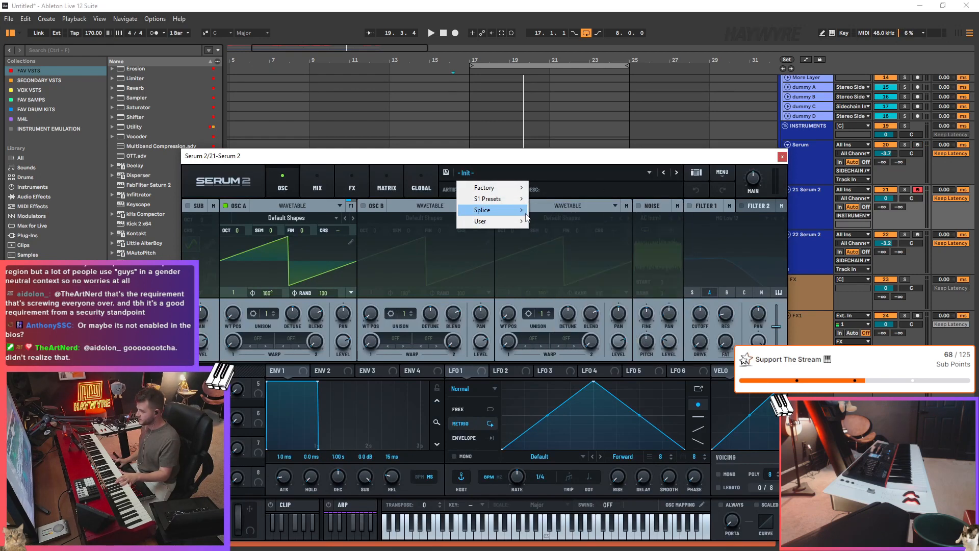
pyautogui.moveTo(519, 214)
pyautogui.moveTo(640, 221)
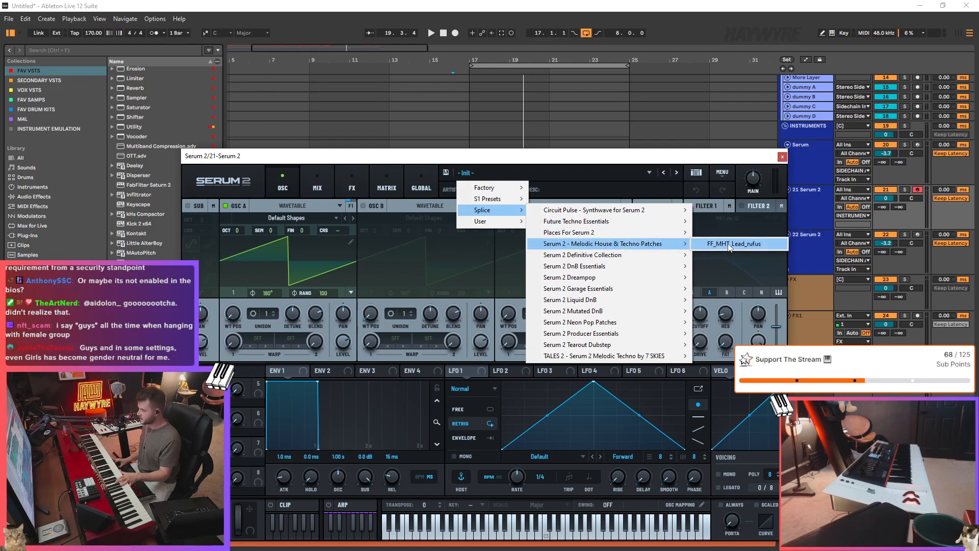
pyautogui.moveTo(673, 255)
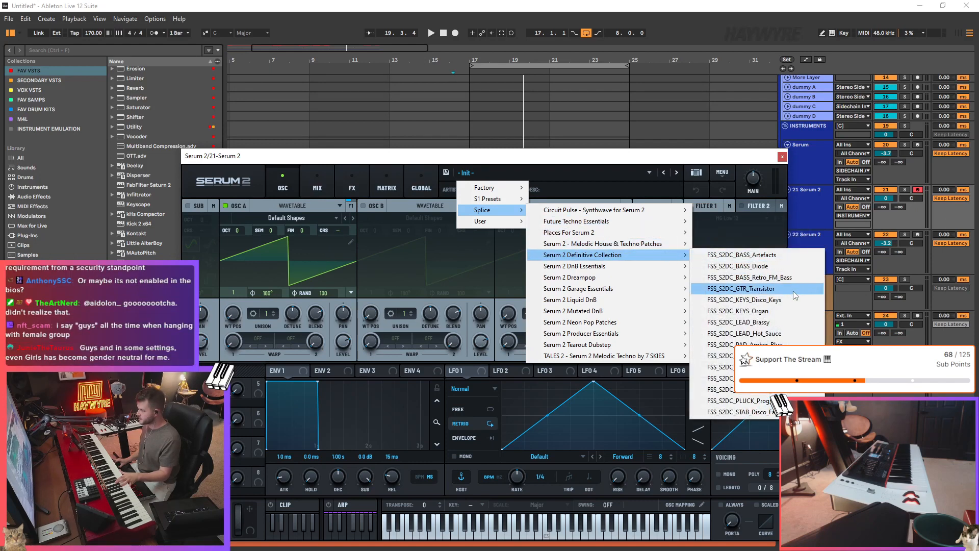
pyautogui.click(765, 401)
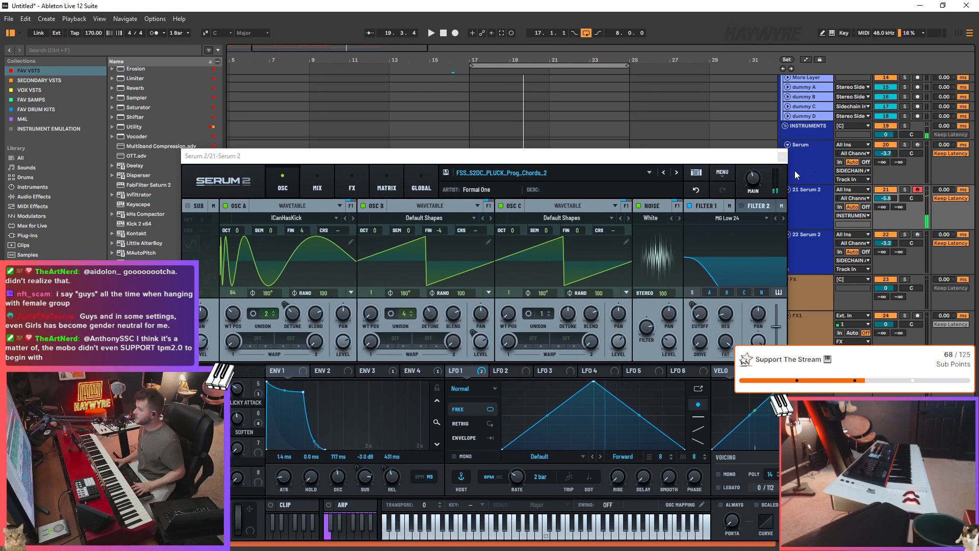
# - Route the new Serum 2 track's output to a sidechain track while auditioning the section from bar 17
pyautogui.click(783, 158)
pyautogui.press('space')
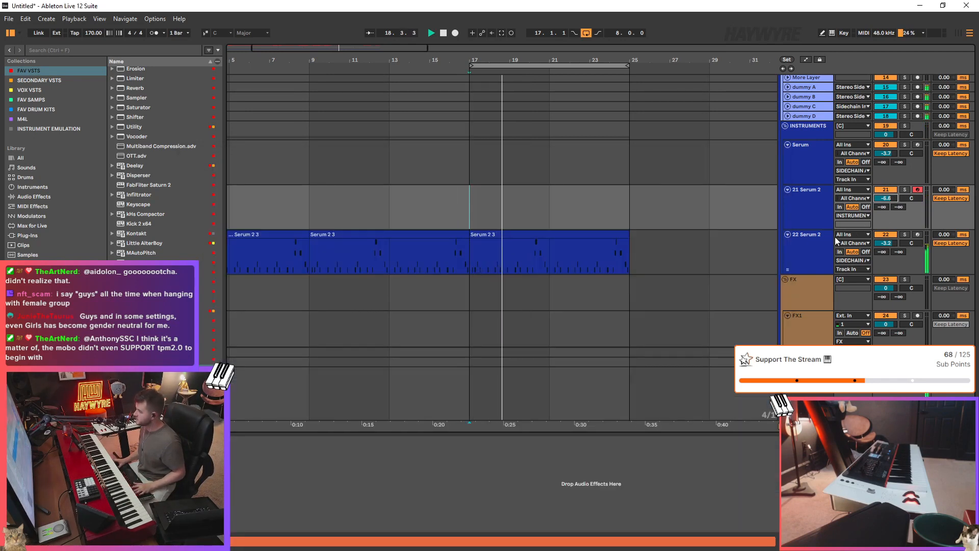
pyautogui.click(852, 216)
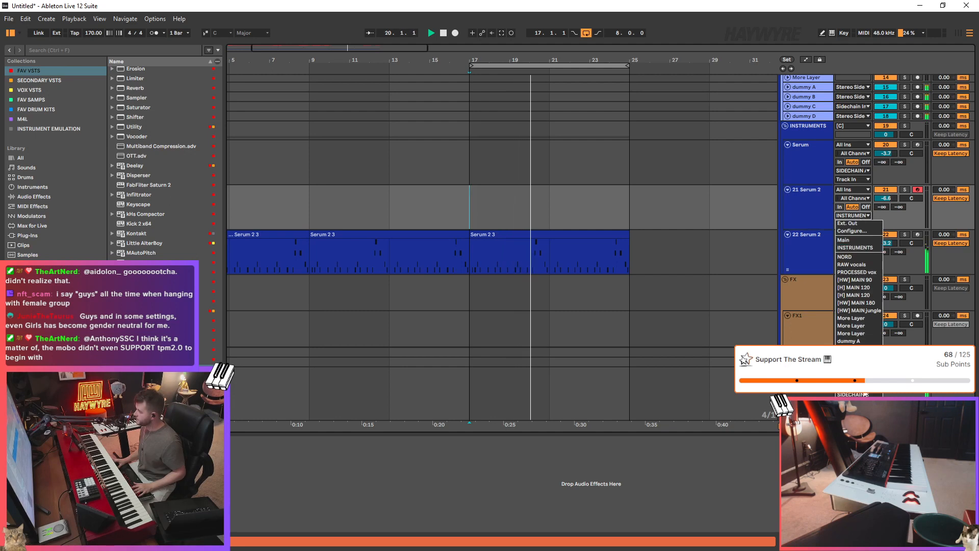
pyautogui.click(850, 318)
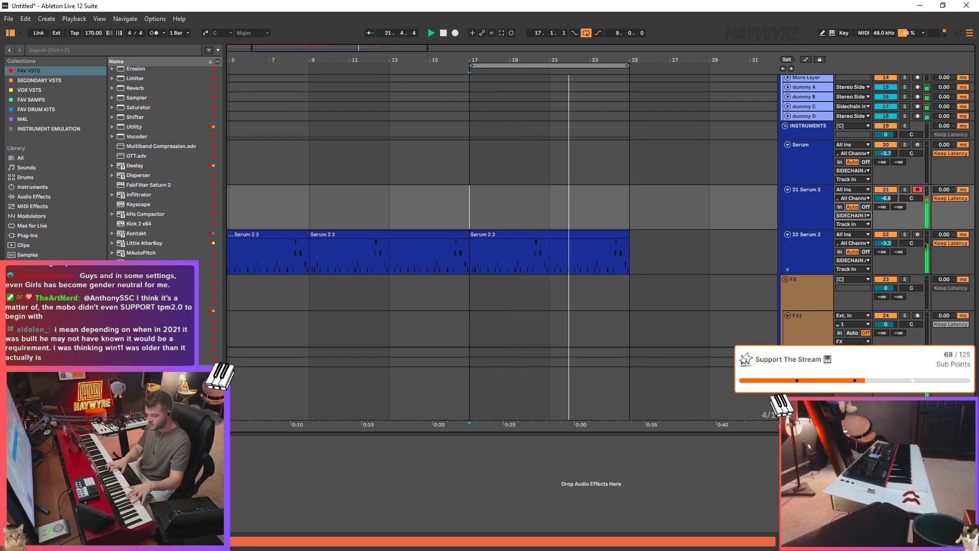
pyautogui.press('space')
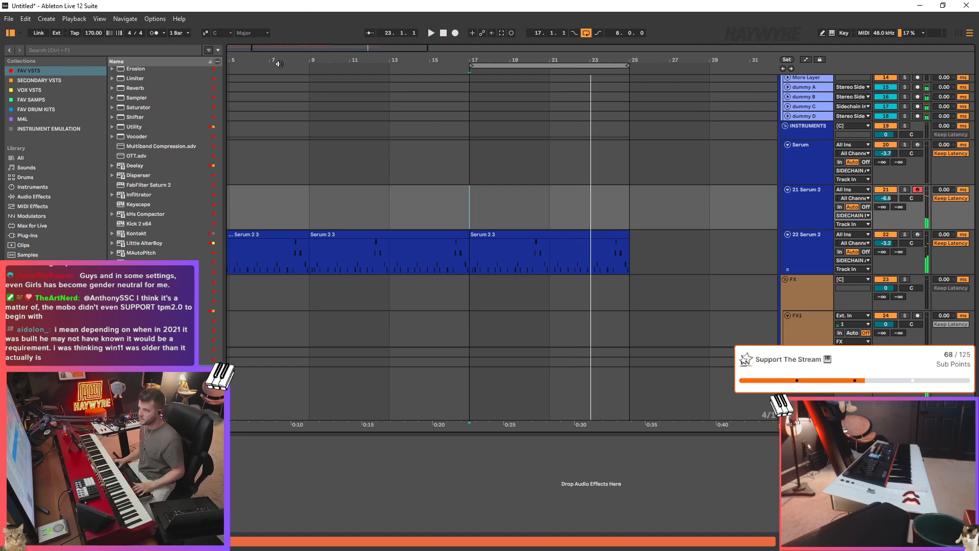
# - Select bars 1 to 21 on the NORD track and play the arrangement from bar 1, checking the vocal and percussion tracks
pyautogui.moveTo(342, 50); pyautogui.dragTo(309, 49)
pyautogui.scroll(1, 242, 217)
pyautogui.click(242, 216)
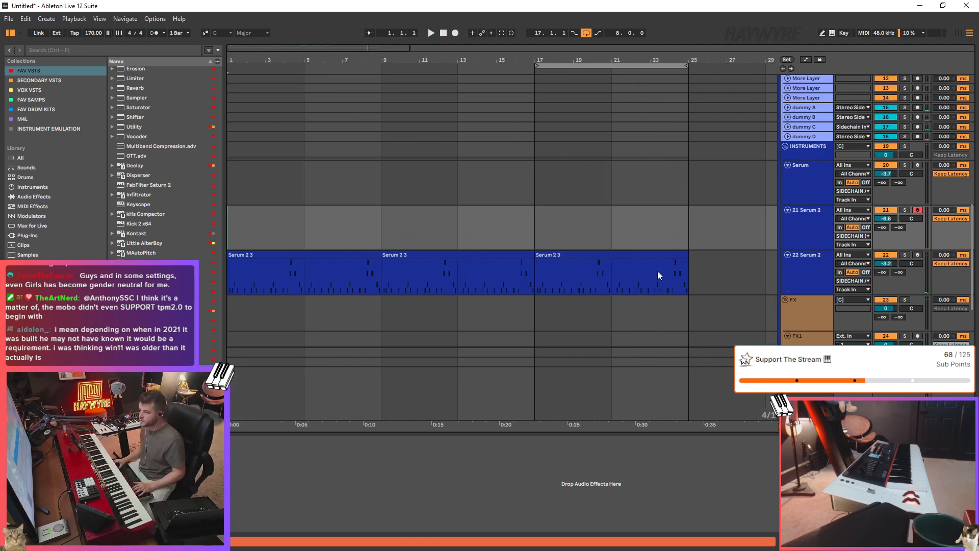
pyautogui.scroll(4, 950, 230)
pyautogui.scroll(5, 951, 225)
pyautogui.moveTo(587, 106); pyautogui.dragTo(234, 116)
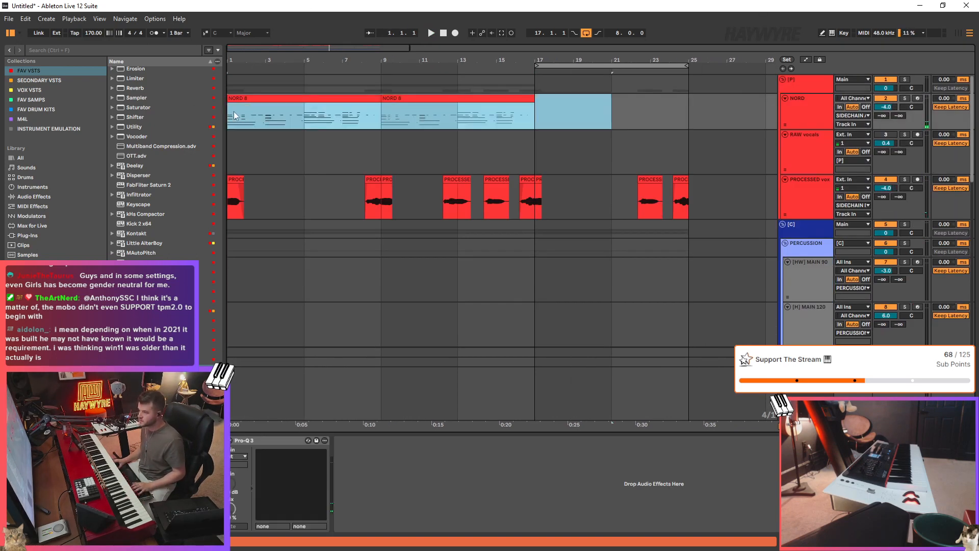
pyautogui.press('space')
pyautogui.scroll(-5, 387, 234)
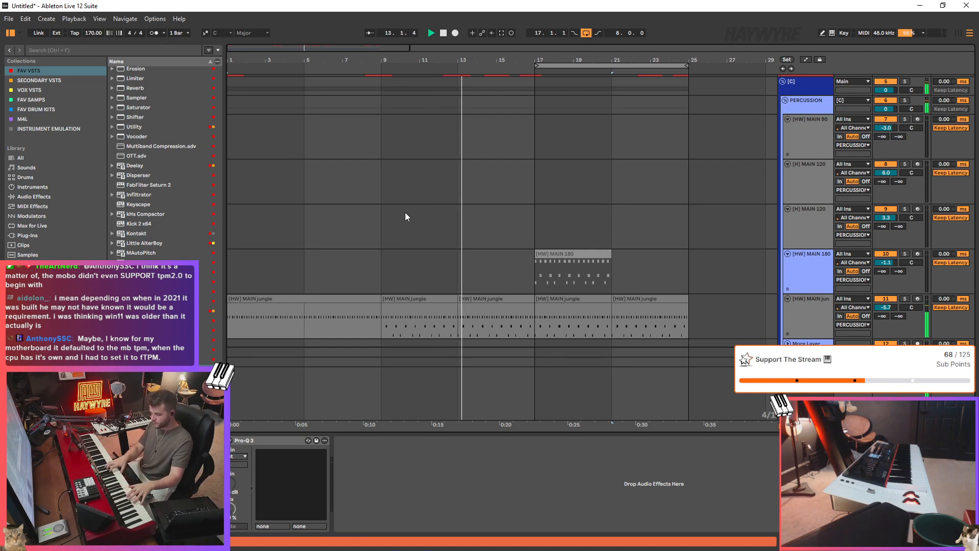
pyautogui.scroll(4, 403, 211)
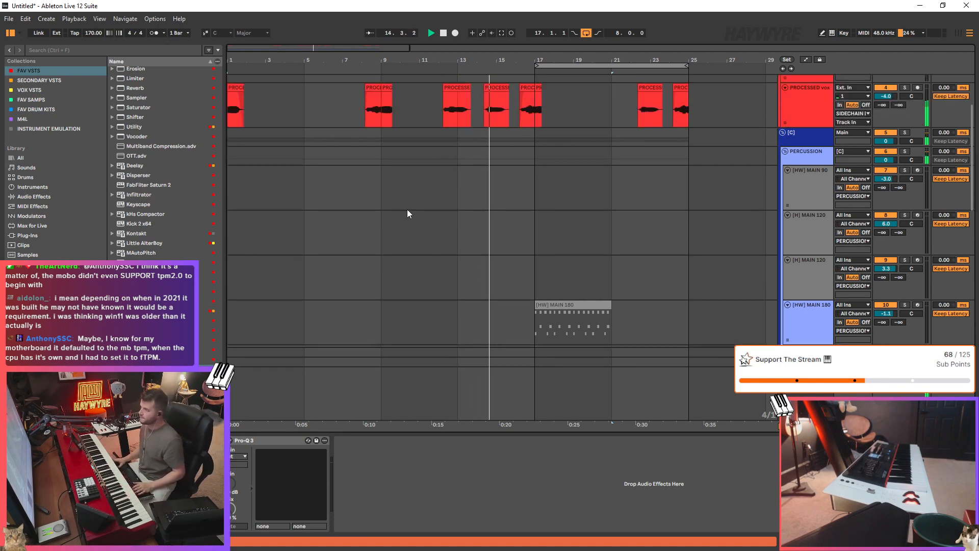
# - Try moving the processed vocal clip at bars 12–14 two bars later, undo the move, and audition the vocals from about bar 8
pyautogui.click(399, 220)
pyautogui.moveTo(457, 179); pyautogui.dragTo(499, 177)
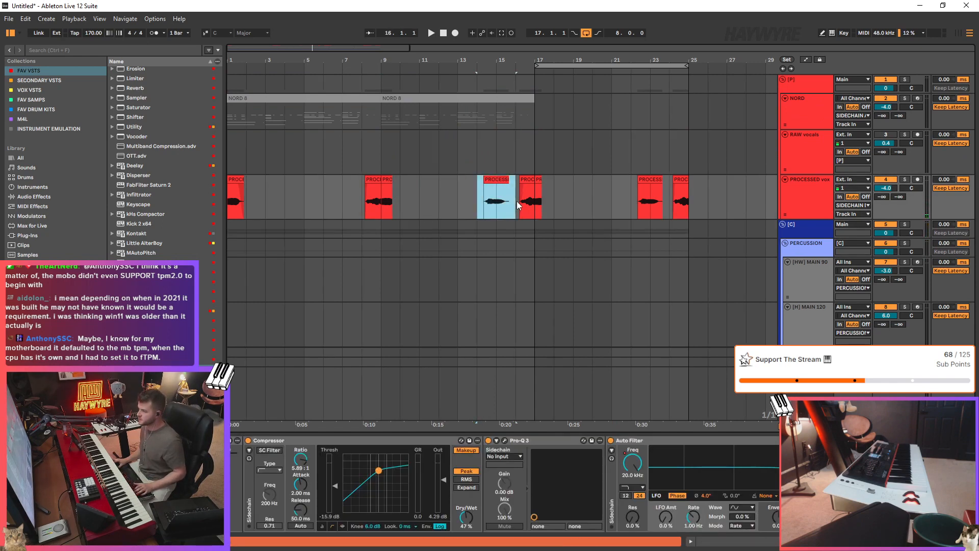
pyautogui.hotkey('ctrl', 'z')
pyautogui.click(374, 204)
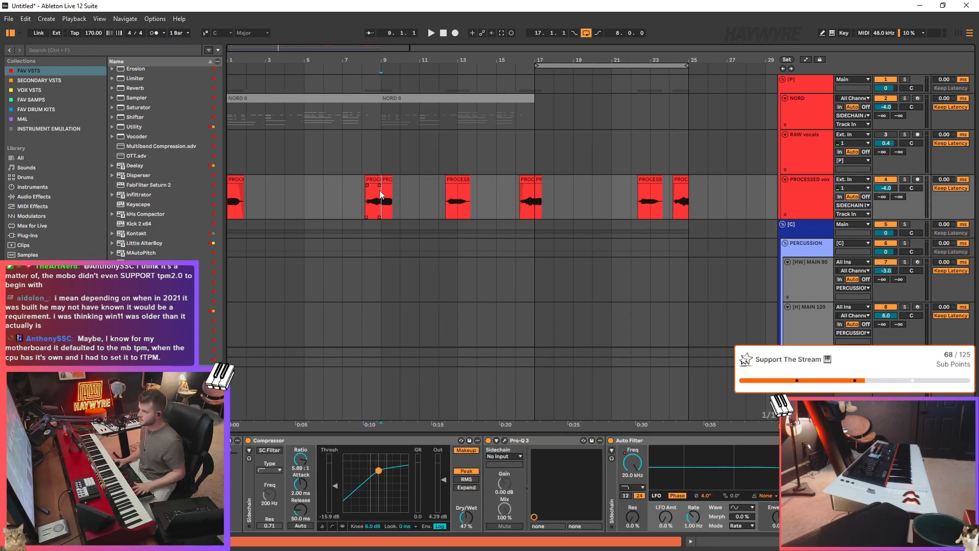
pyautogui.press('space')
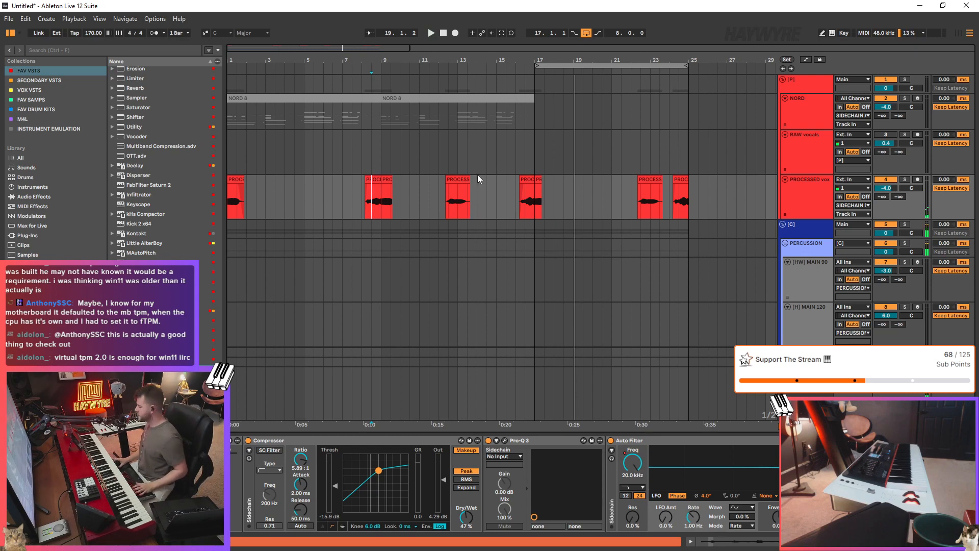
# - Add the FILTER, DELAY and CLICKY ATTACK macros to the device parameters of Serum 2 on track 21, and close the plug-in window
pyautogui.scroll(-15, 477, 175)
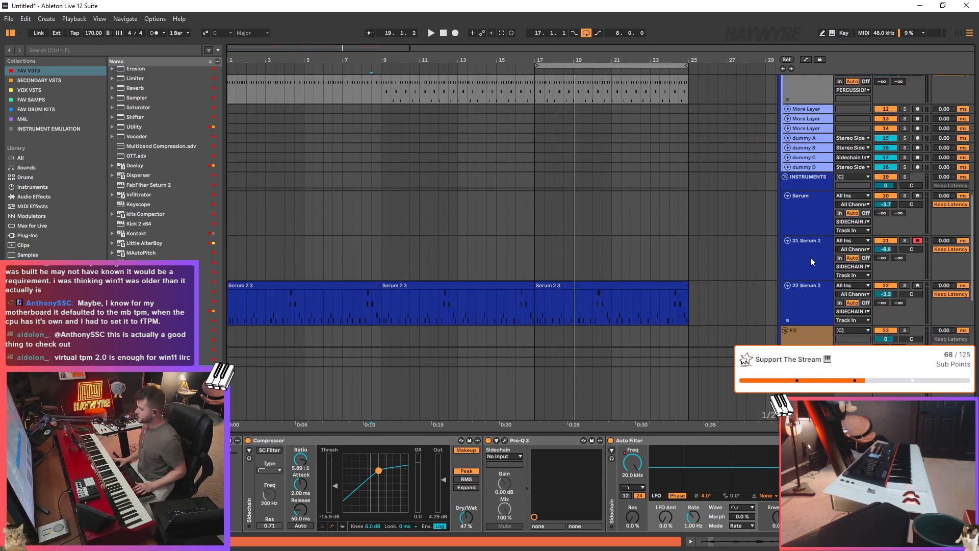
pyautogui.click(810, 257)
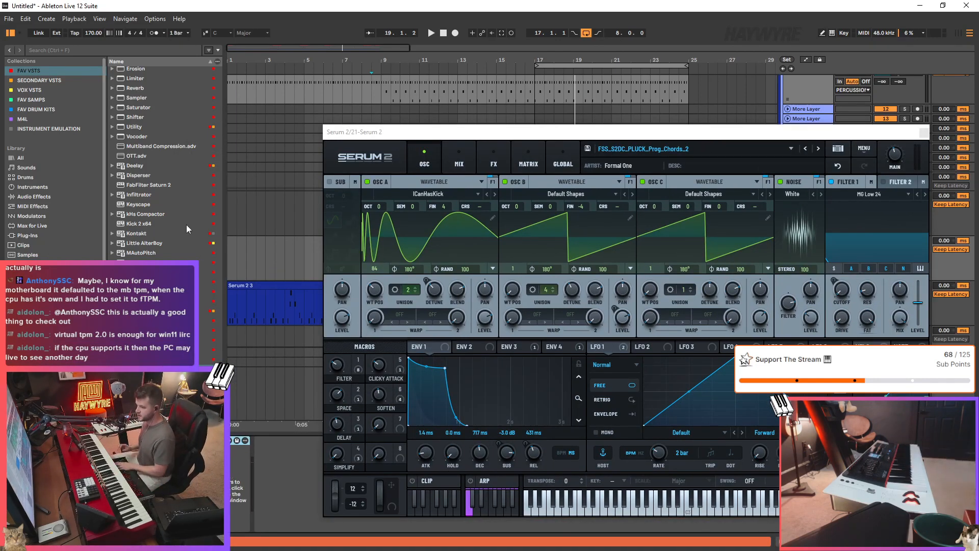
pyautogui.click(358, 361)
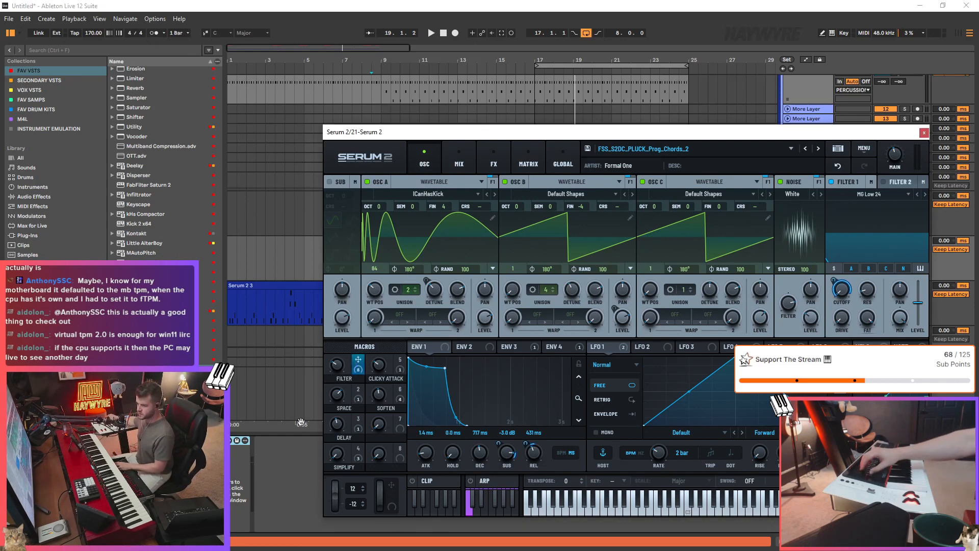
pyautogui.moveTo(335, 368); pyautogui.dragTo(335, 367)
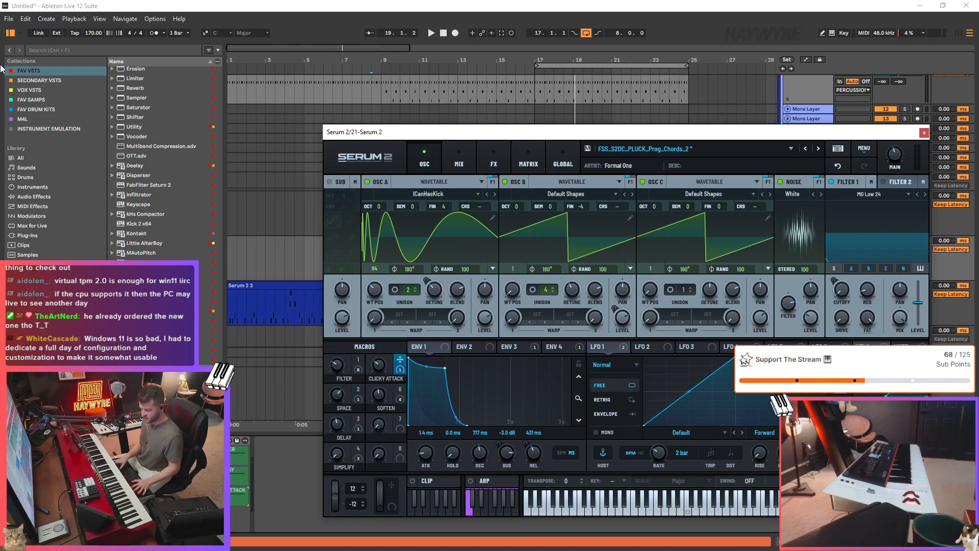
pyautogui.click(275, 395)
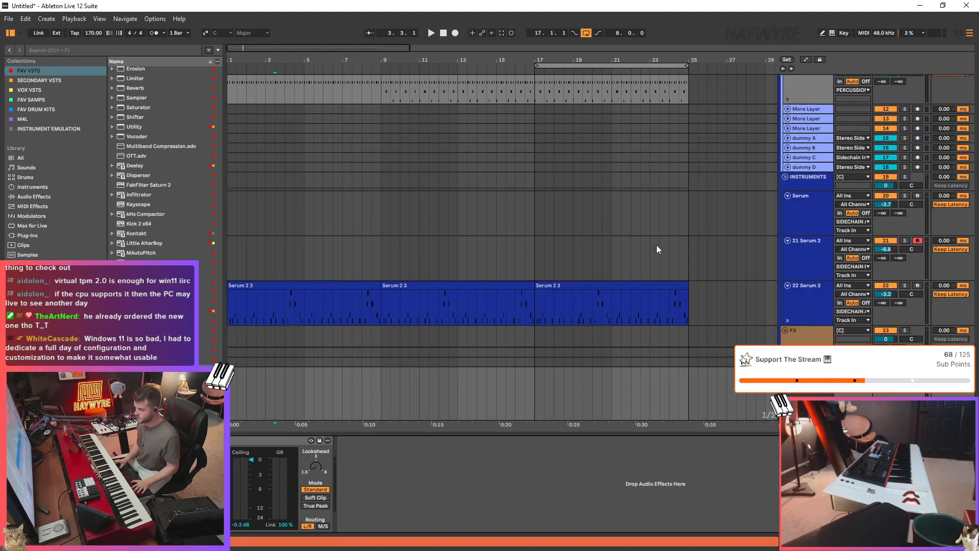
pyautogui.click(509, 249)
pyautogui.click(924, 134)
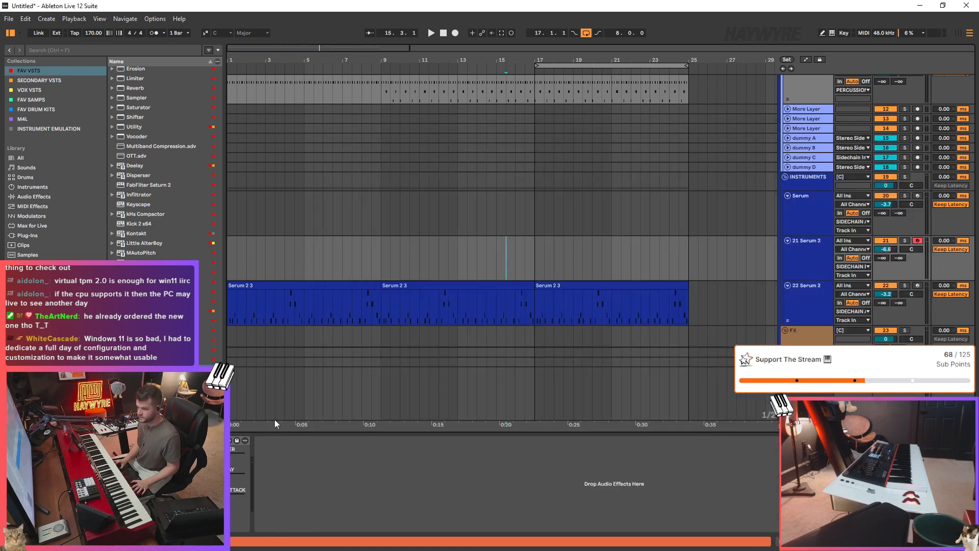
# - Map the FILTER macro of track 21's Serum 2 to MIDI CC 40 and its DELAY macro to CC 41
pyautogui.hotkey('ctrl', 'm')
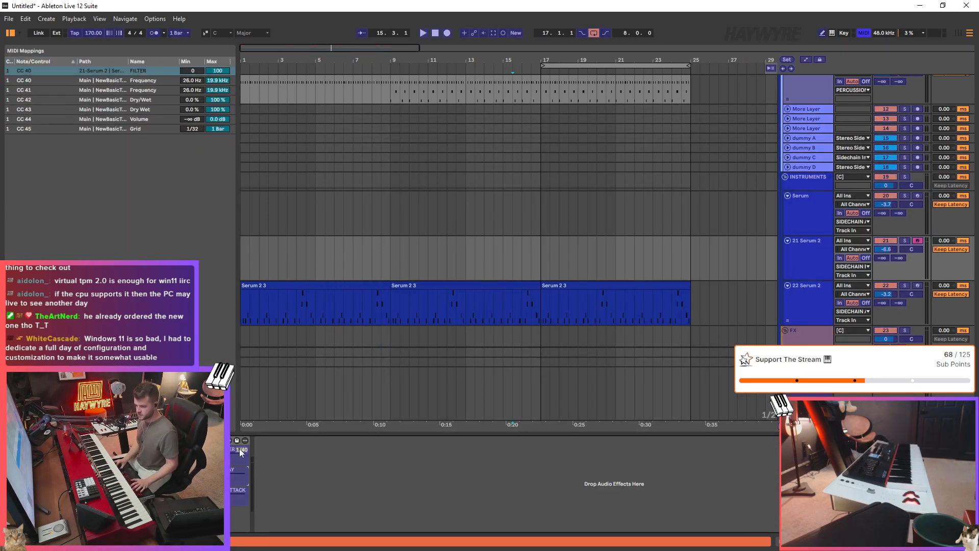
pyautogui.click(239, 469)
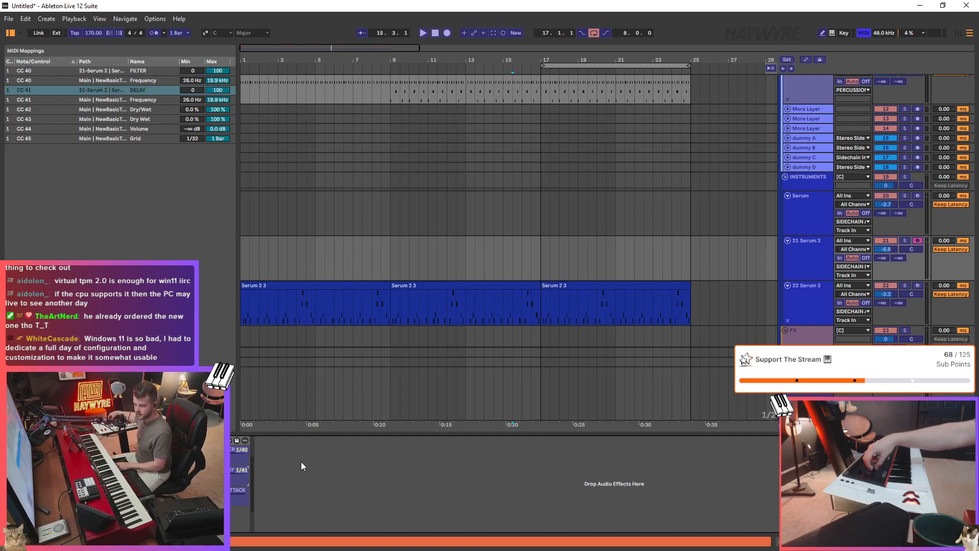
pyautogui.hotkey('ctrl', 'm')
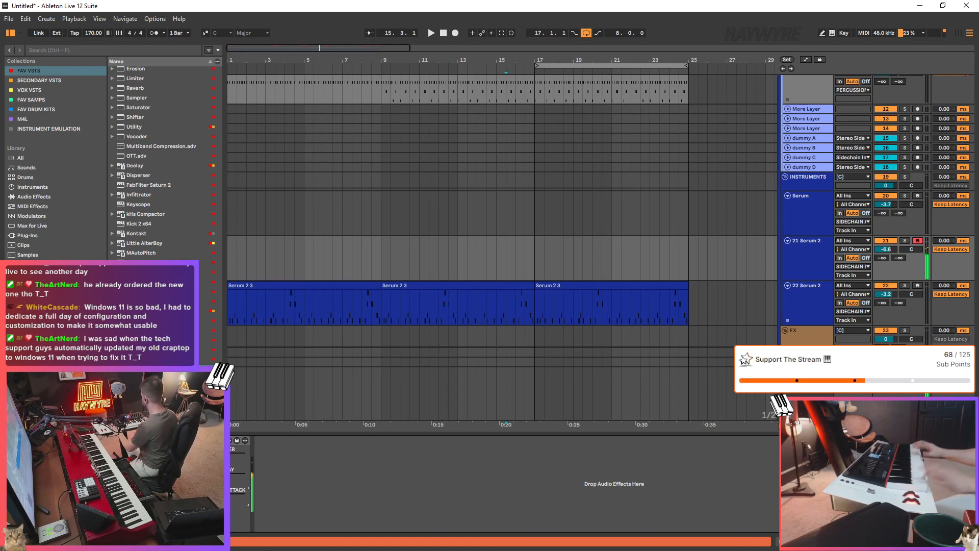
# - Deactivate the clip at bars 17–25 on the 22 Serum 2 track and play the arrangement from bar 16
pyautogui.click(546, 293)
pyautogui.scroll(10, 559, 308)
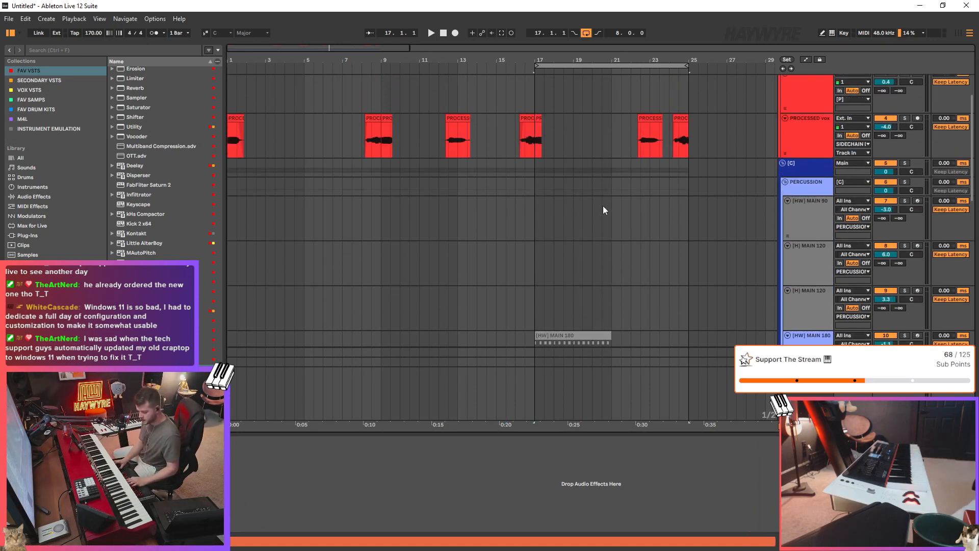
pyautogui.scroll(3, 596, 204)
pyautogui.click(515, 207)
pyautogui.press('space')
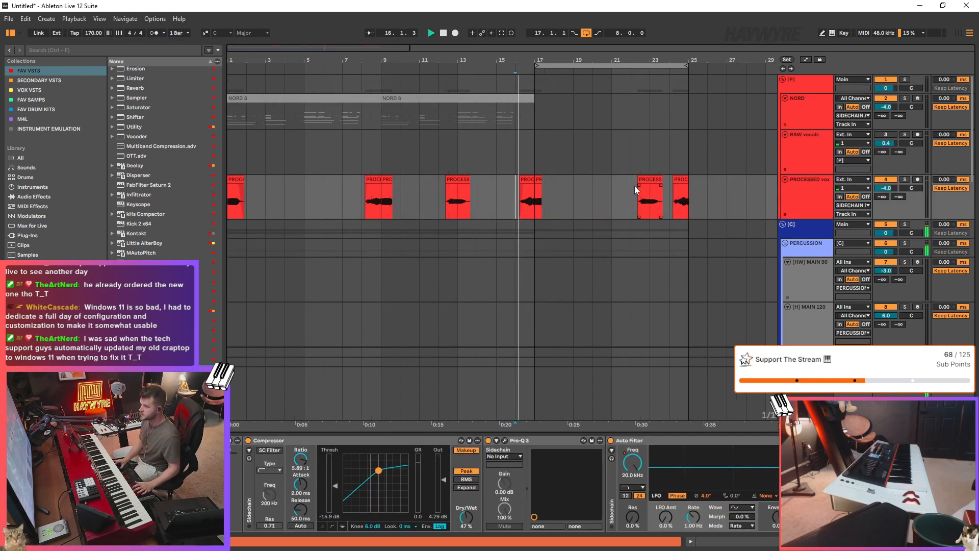
# - Deactivate the processed vocal clip within bars 22–24
pyautogui.moveTo(634, 186); pyautogui.dragTo(703, 189)
pyautogui.moveTo(631, 202); pyautogui.dragTo(667, 202)
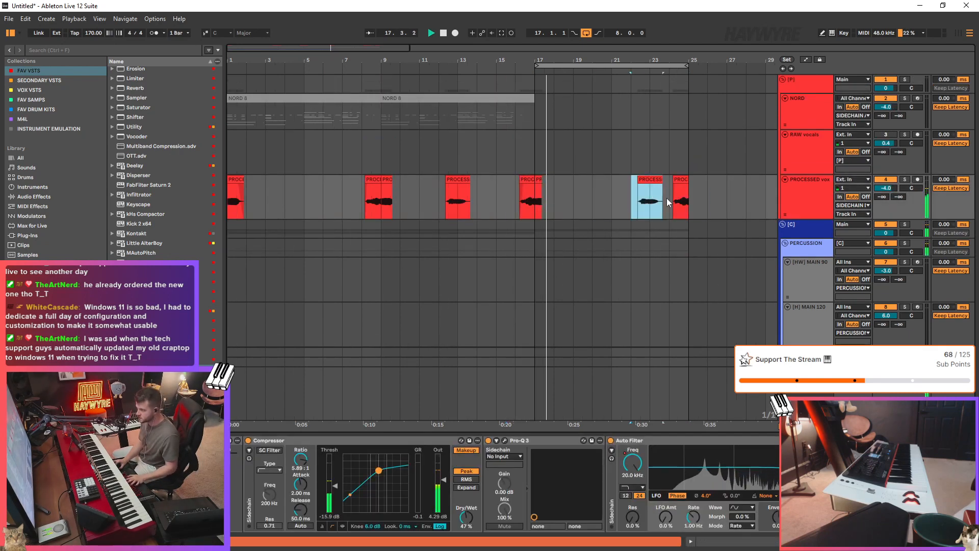
pyautogui.press('0')
pyautogui.scroll(-4, 580, 291)
pyautogui.scroll(3, 576, 197)
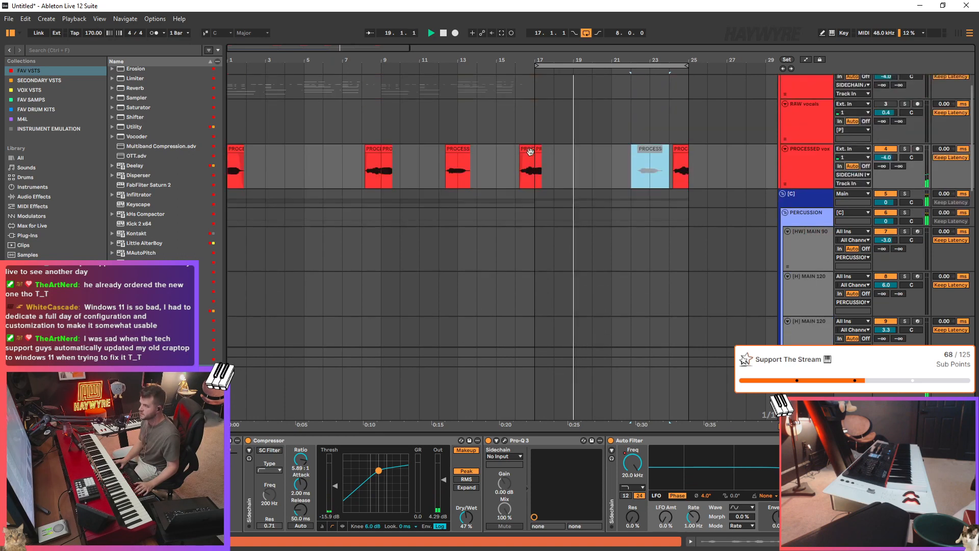
# - Audition pluck ideas over the looped section at bars 17–25, and stop playback
pyautogui.click(527, 179)
pyautogui.click(540, 157)
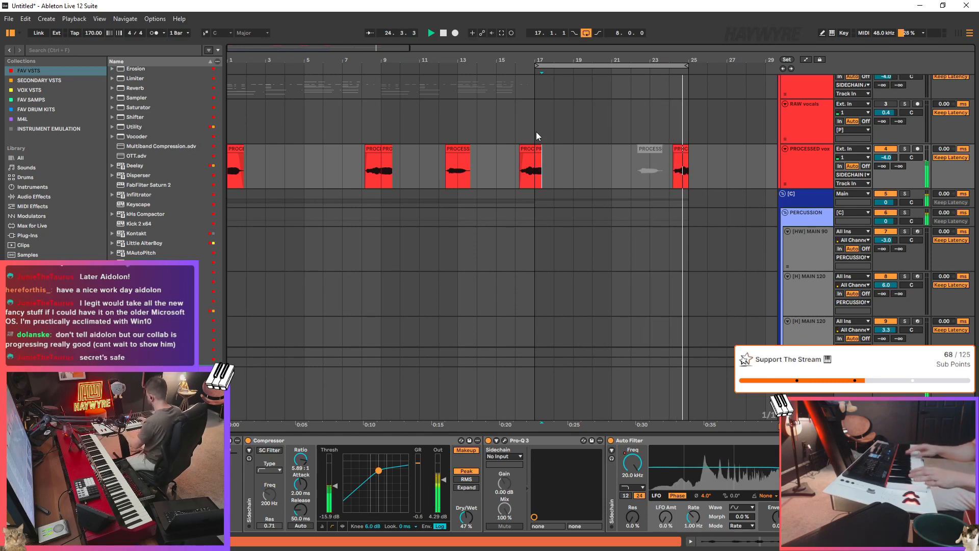
pyautogui.press('space')
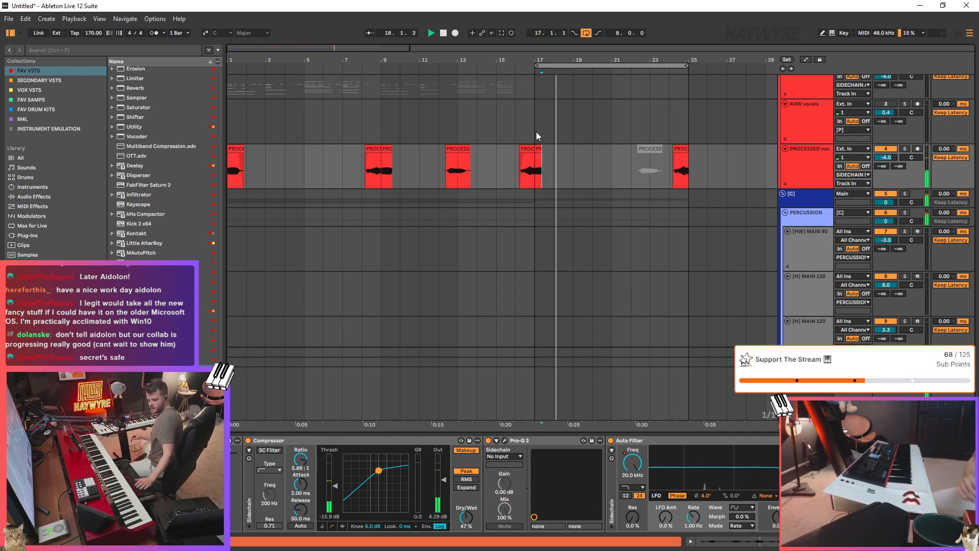
# - Record a Serum 2 pluck take of about four bars on track 21, starting at bar 17
pyautogui.scroll(-2, 737, 271)
pyautogui.scroll(-5, 734, 255)
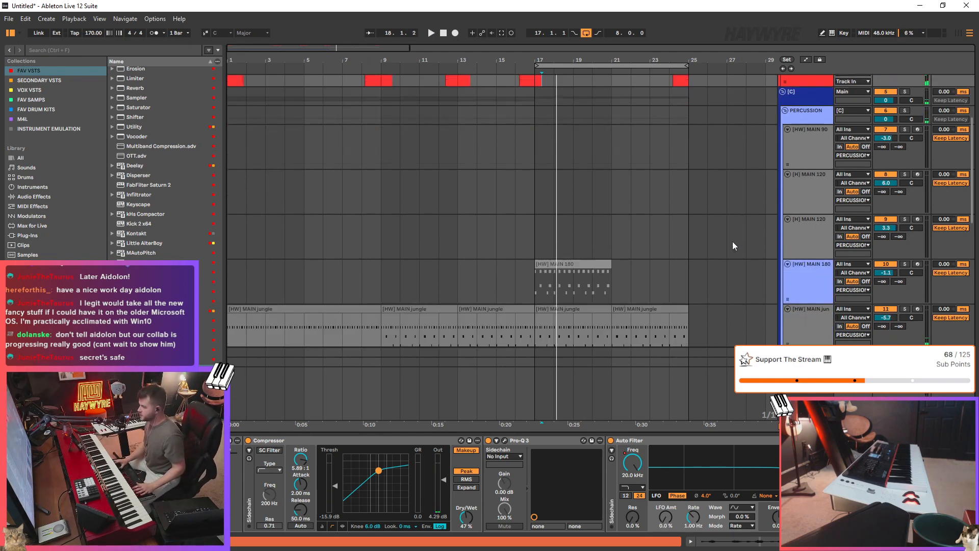
pyautogui.click(536, 250)
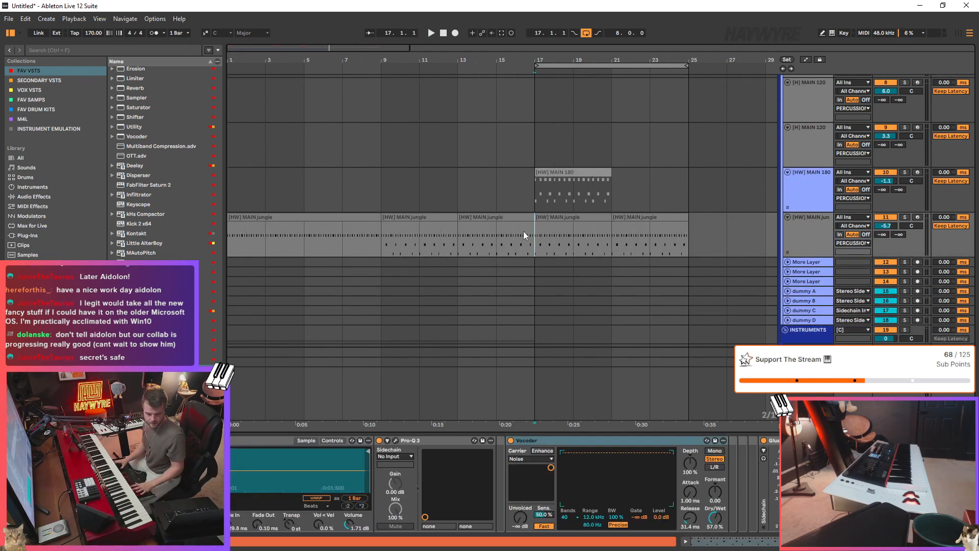
pyautogui.press('F9')
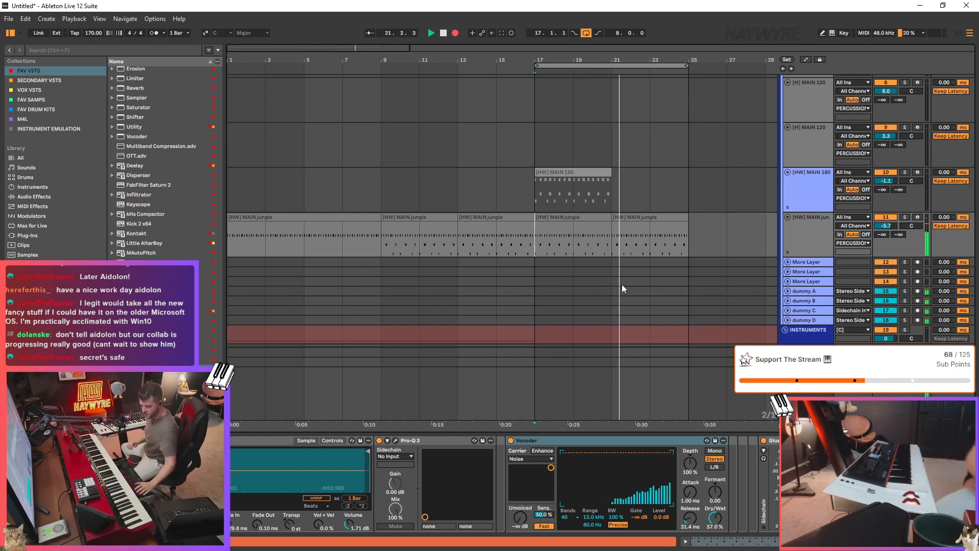
pyautogui.press('space')
# - Remove the recorded take's overhang after bar 21 and duplicate the 21 Serum 2 track
pyautogui.scroll(-5, 621, 287)
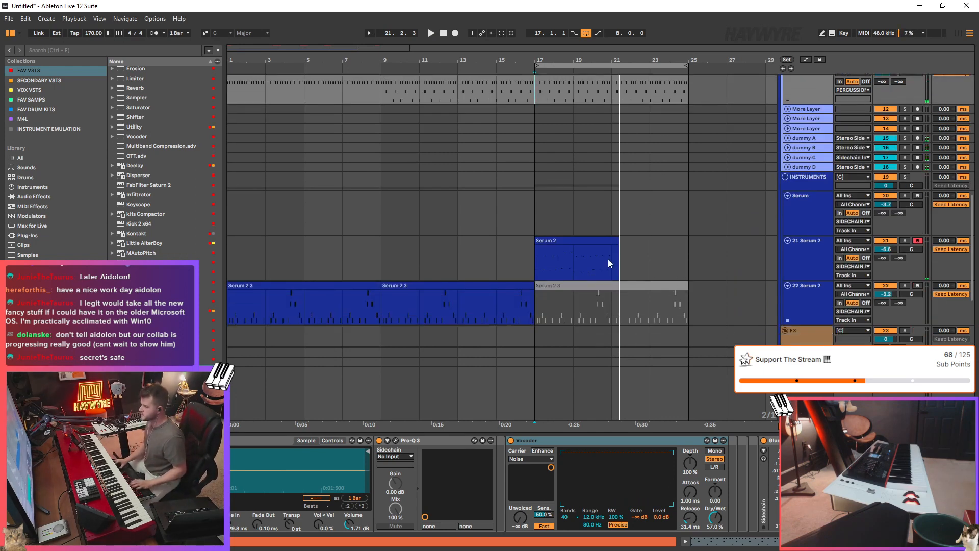
pyautogui.moveTo(607, 263); pyautogui.dragTo(691, 271)
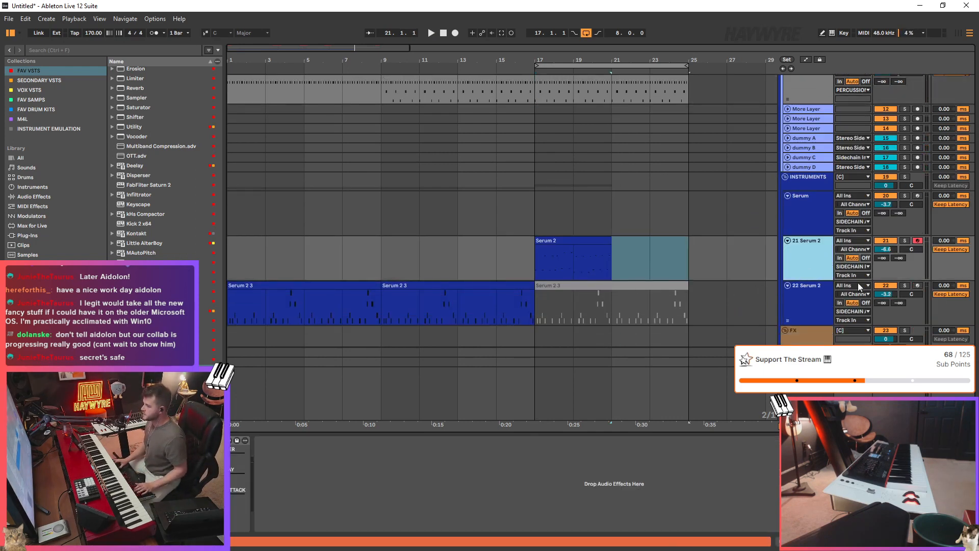
pyautogui.hotkey('ctrl', 'd')
# - Deactivate the pluck clip at bars 17–21 on track 21 and mute the duplicate track 22
pyautogui.click(559, 300)
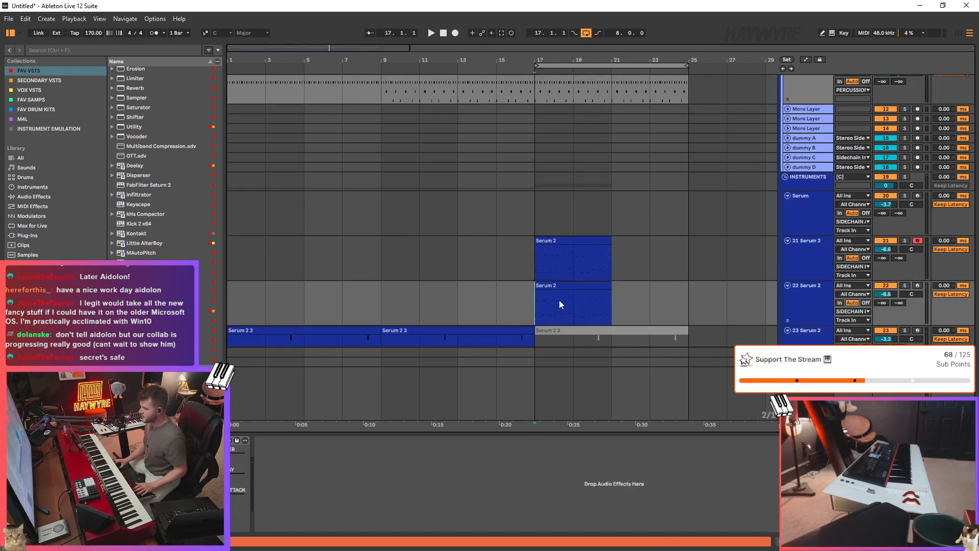
pyautogui.click(566, 240)
pyautogui.click(885, 286)
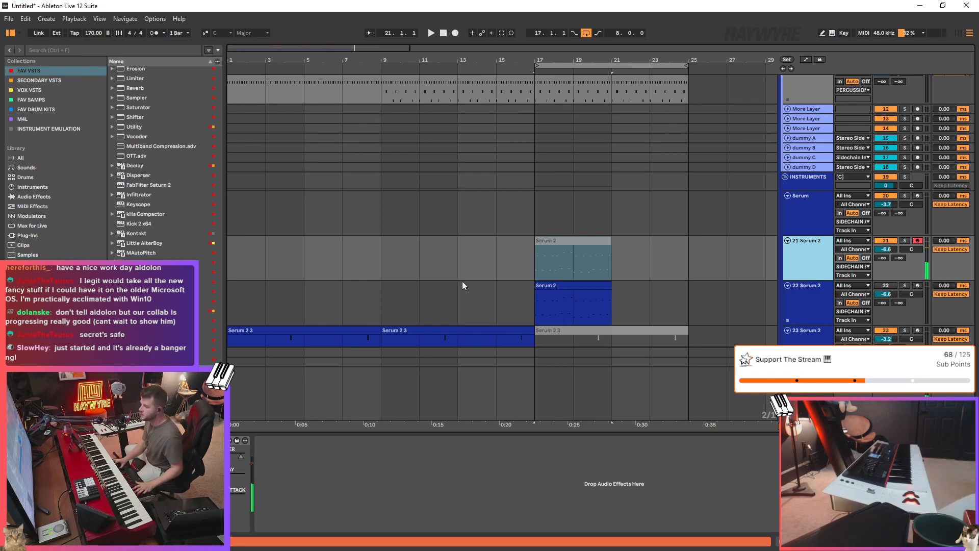
# - Record a new pluck take on the 21 Serum 2 track from bar 16 to nearly bar 25
pyautogui.click(515, 269)
pyautogui.press('space')
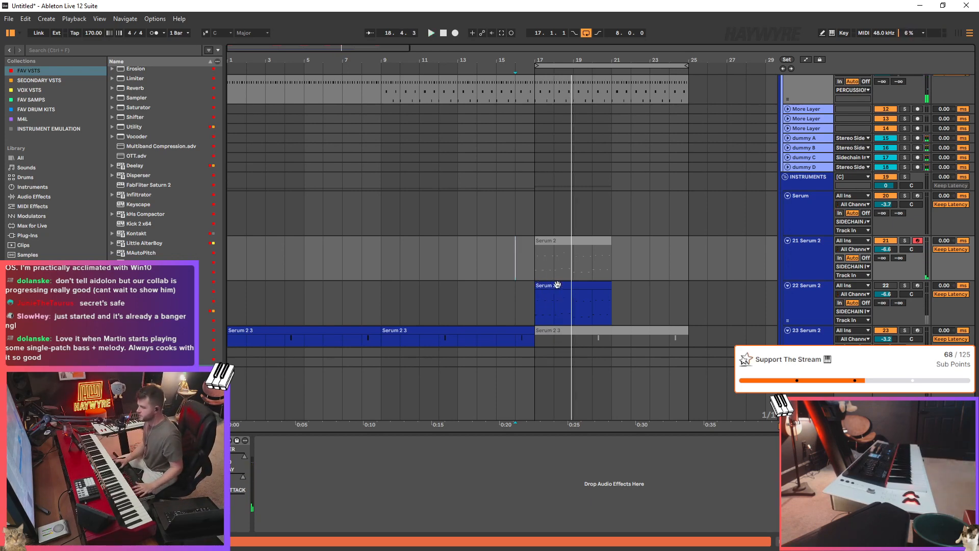
pyautogui.press('F9')
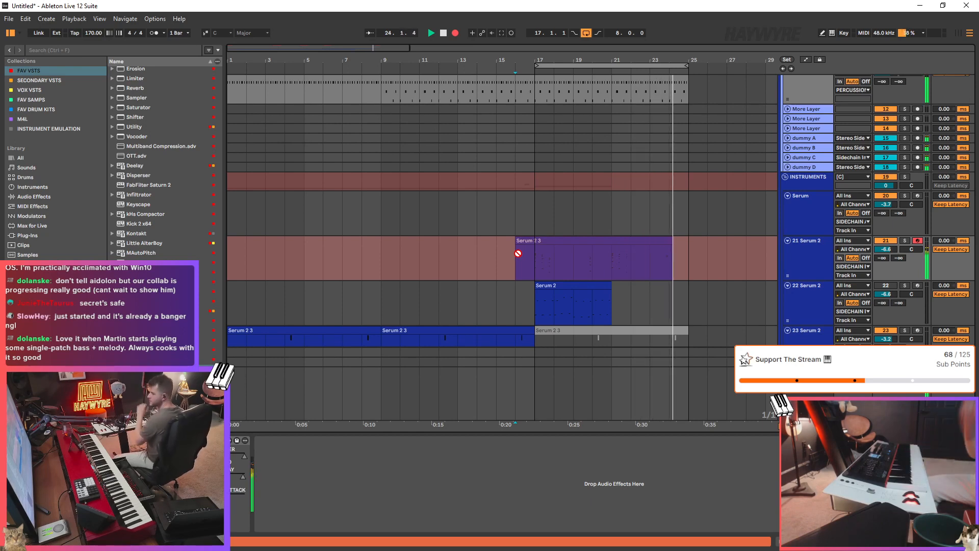
pyautogui.press('F9')
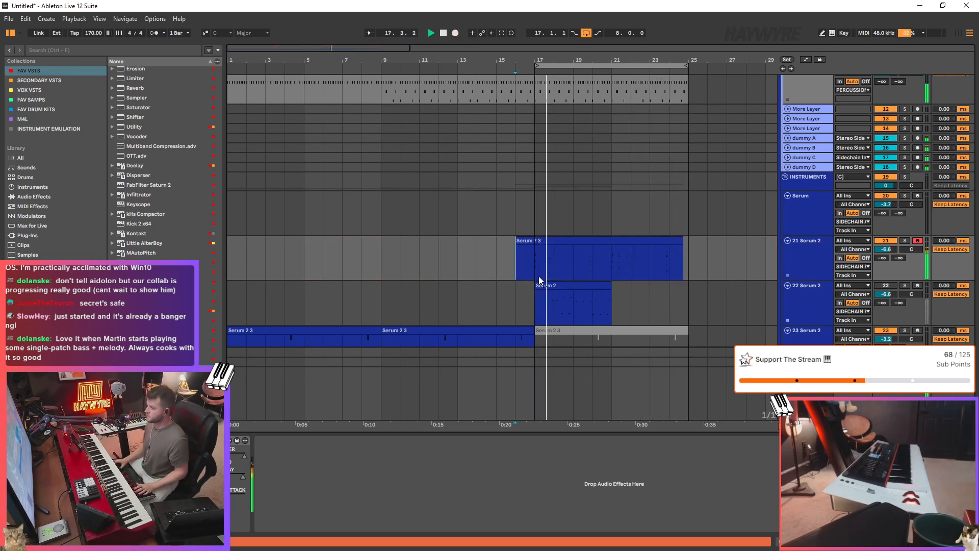
# - Consolidate bars 17–25 of the new Serum 2 take into one clip and examine its notes
pyautogui.click(595, 265)
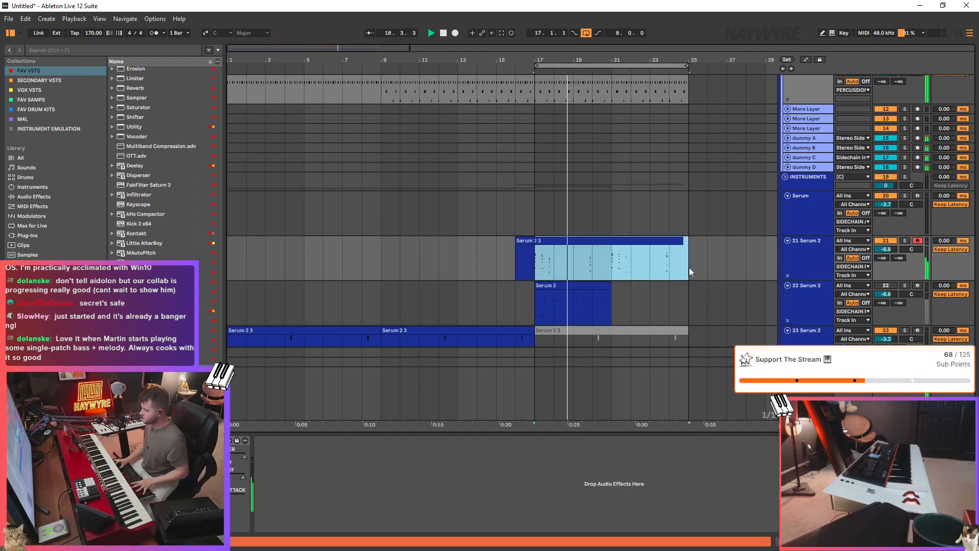
pyautogui.doubleClick(646, 244)
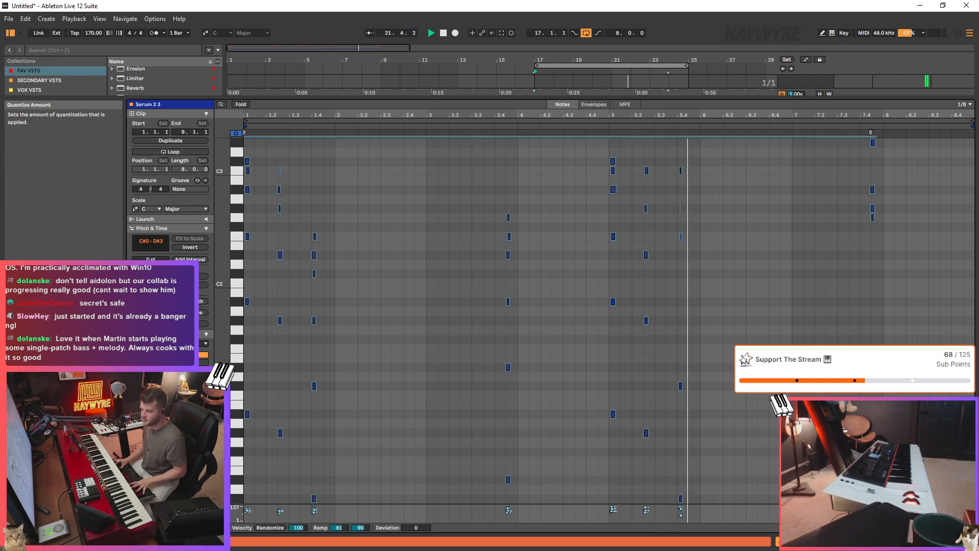
pyautogui.click(898, 541)
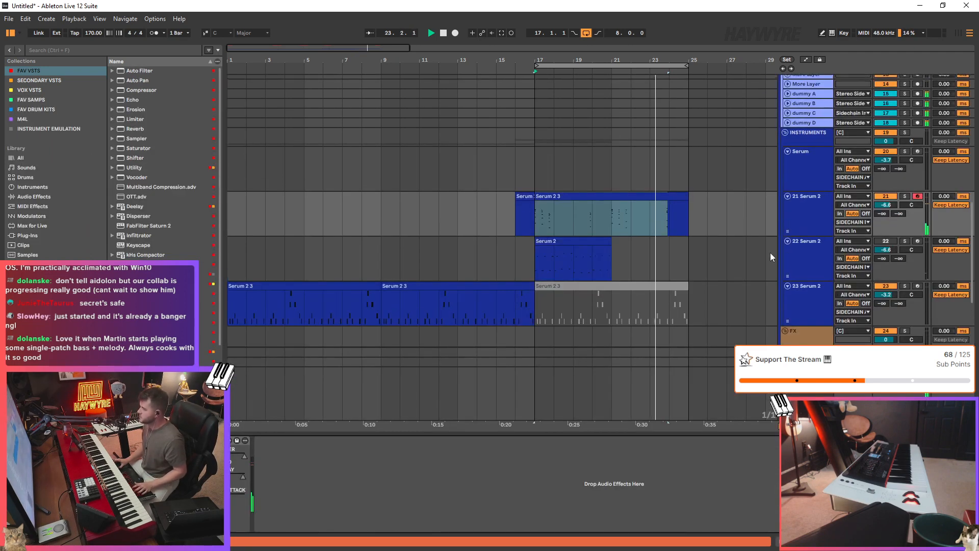
# - Open the synth on the Serum track and arm that track for recording in place of track 21
pyautogui.click(800, 203)
pyautogui.scroll(-2, 163, 153)
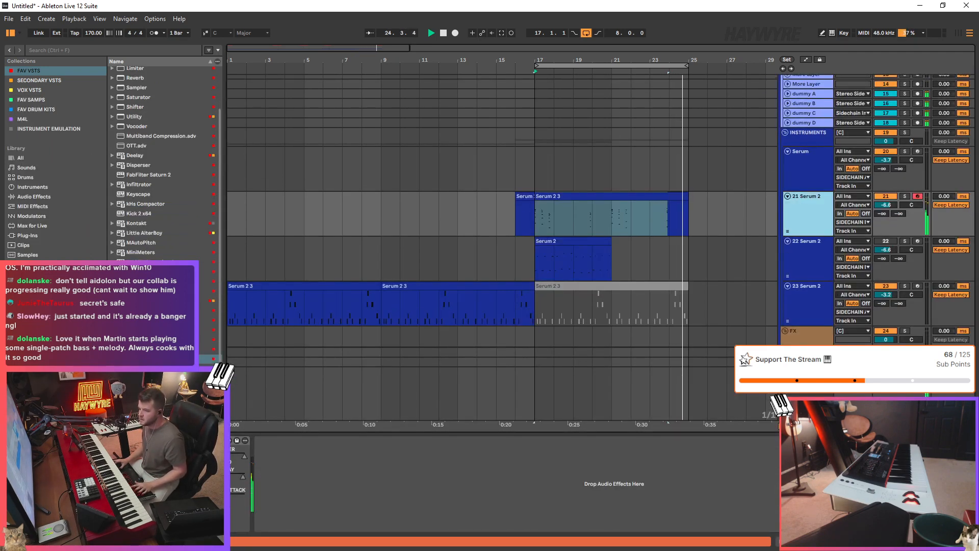
pyautogui.click(809, 166)
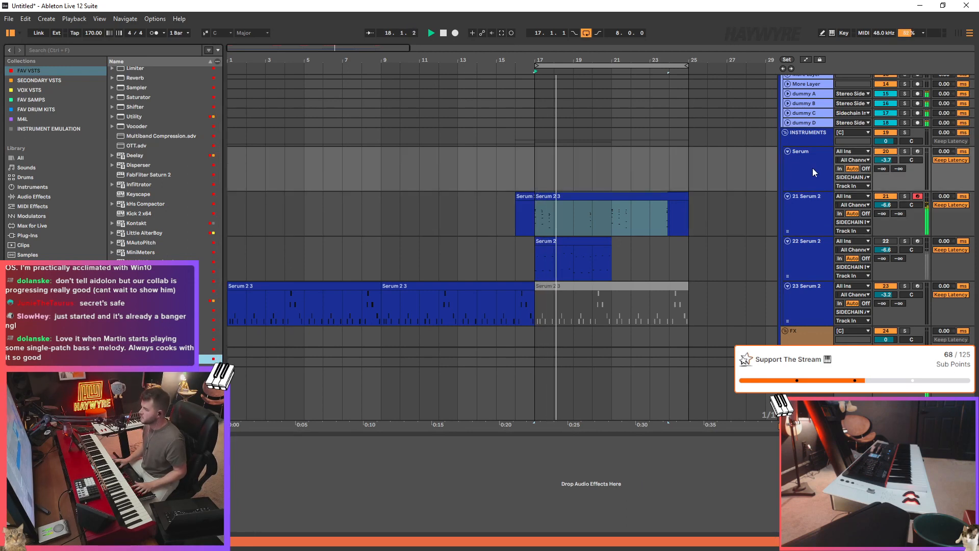
pyautogui.doubleClick(812, 167)
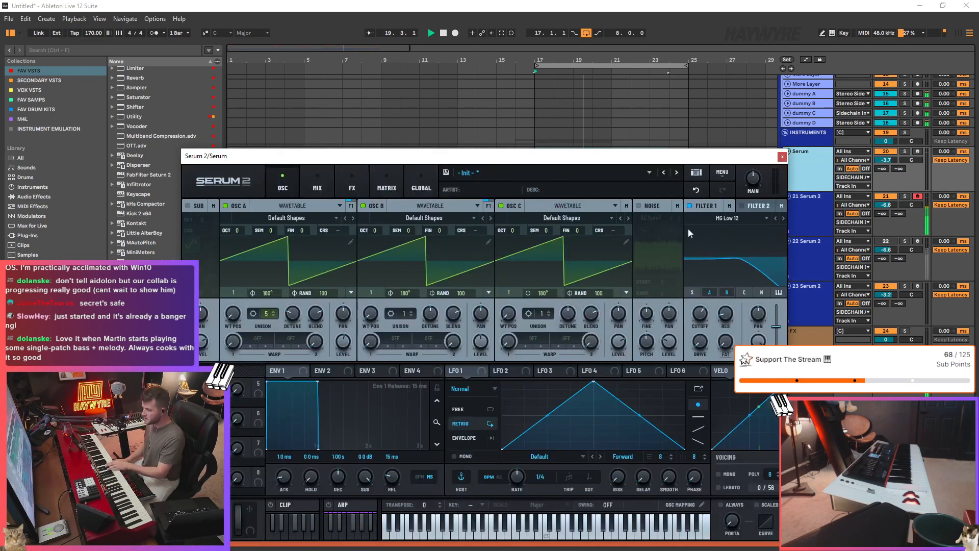
pyautogui.click(917, 152)
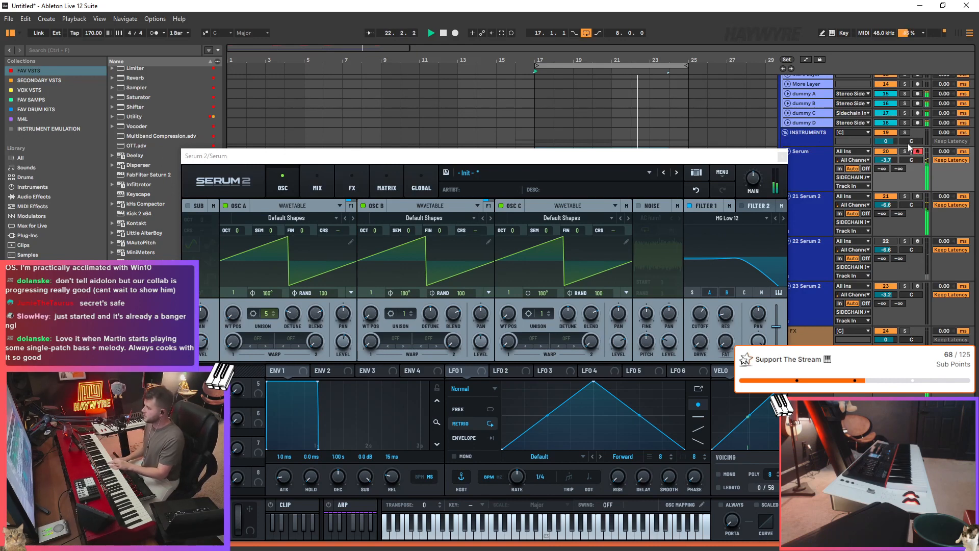
pyautogui.click(619, 177)
pyautogui.moveTo(498, 208)
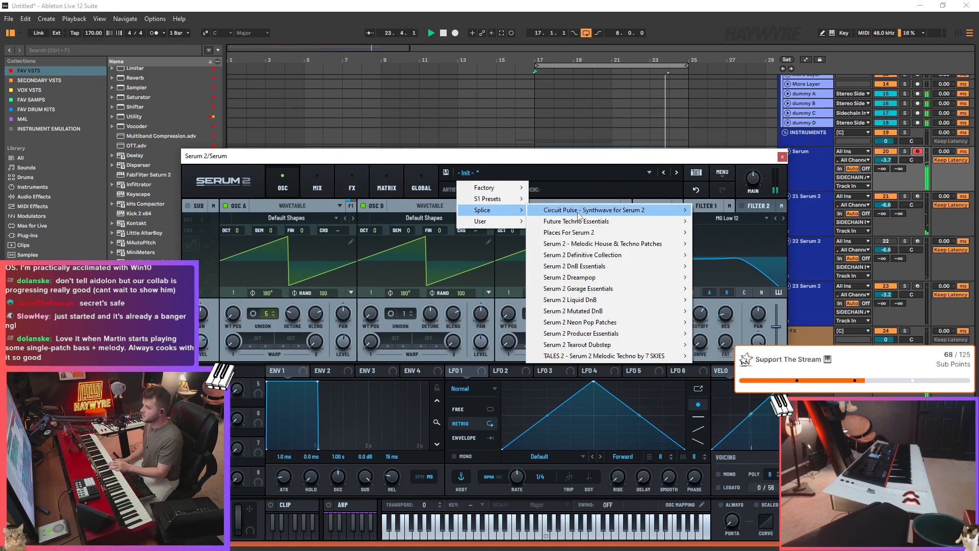
pyautogui.moveTo(638, 210)
pyautogui.click(719, 211)
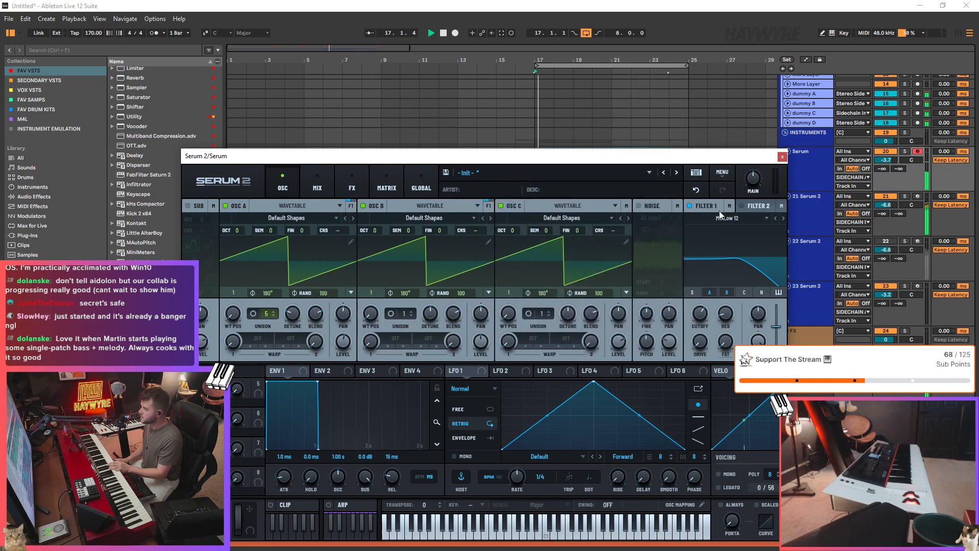
# - Load the NW_CP_Guitar_cosmic_telecaster preset from Splice's Circuit Pulse - Synthwave for Serum 2 bank on the Serum track and close the synth
pyautogui.click(591, 174)
pyautogui.moveTo(501, 210)
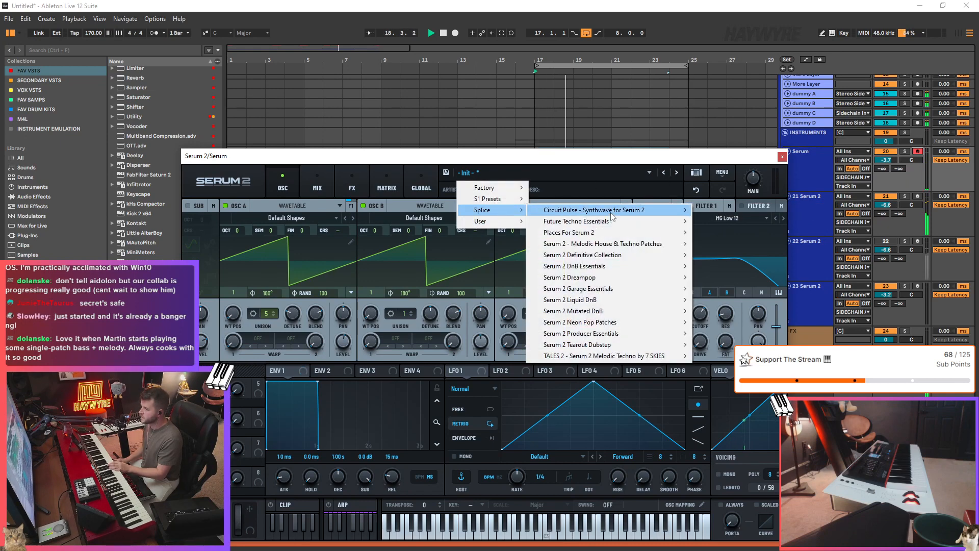
pyautogui.moveTo(663, 210)
pyautogui.click(741, 210)
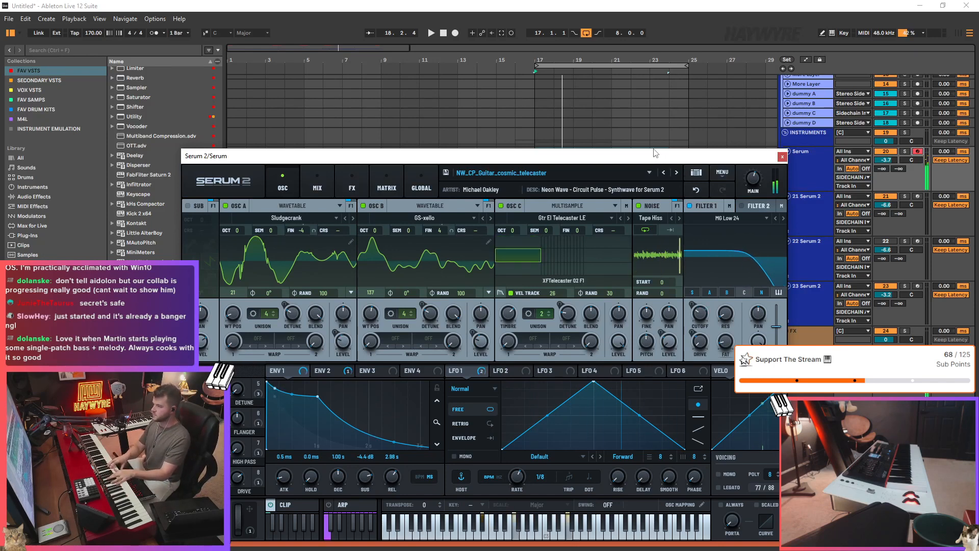
pyautogui.click(781, 156)
# - Deactivate the clips in bars 17–25 on tracks 21 and 22, and place the insertion point at bar 17 on the Serum track
pyautogui.scroll(-1, 532, 166)
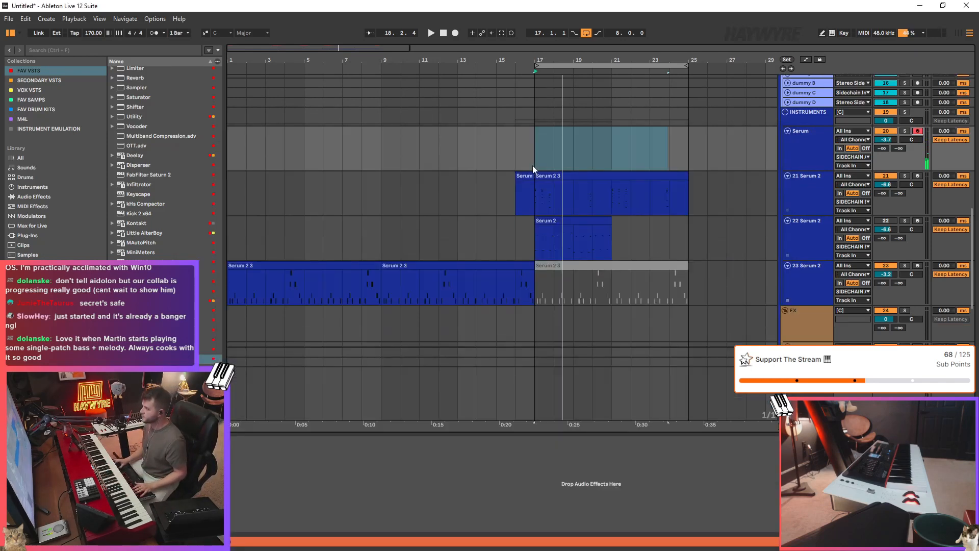
pyautogui.moveTo(532, 165)
pyautogui.mouseDown()
pyautogui.moveTo(724, 244)
pyautogui.moveTo(693, 242)
pyautogui.mouseUp()
pyautogui.scroll(2, 687, 245)
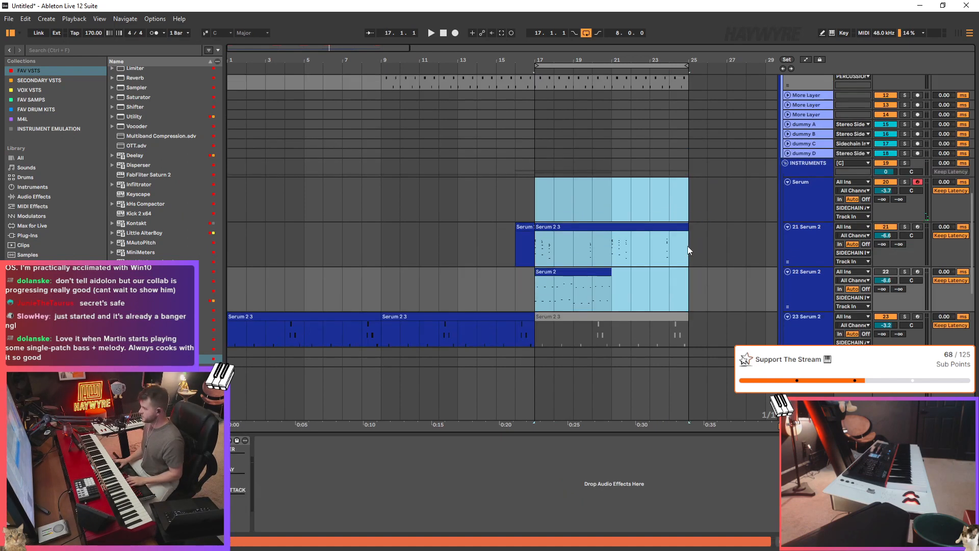
pyautogui.click(531, 209)
pyautogui.scroll(2, 553, 212)
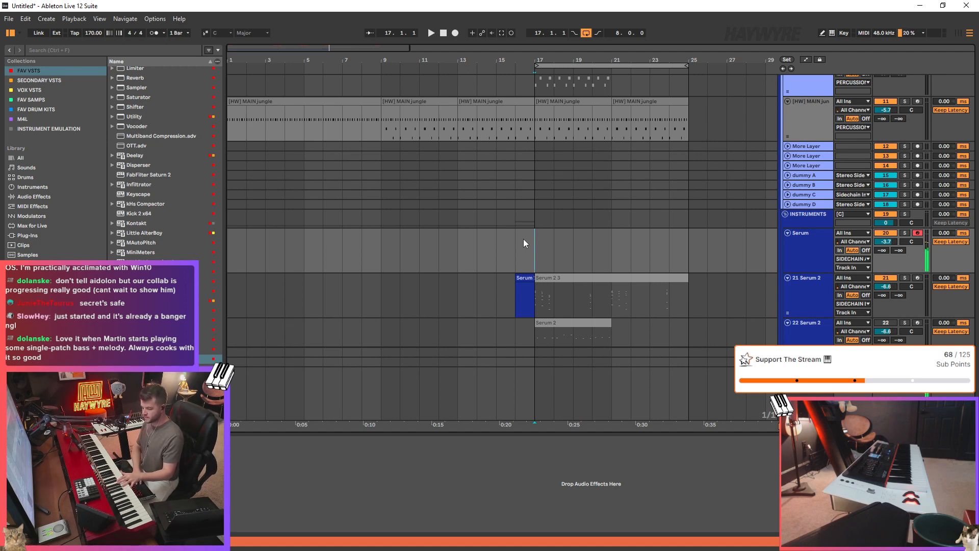
# - Audition the lead preset FSS_FTE_LEAD_Butterfly in the Serum track's synth and lower the track's volume to -5.4 dB
pyautogui.press('space')
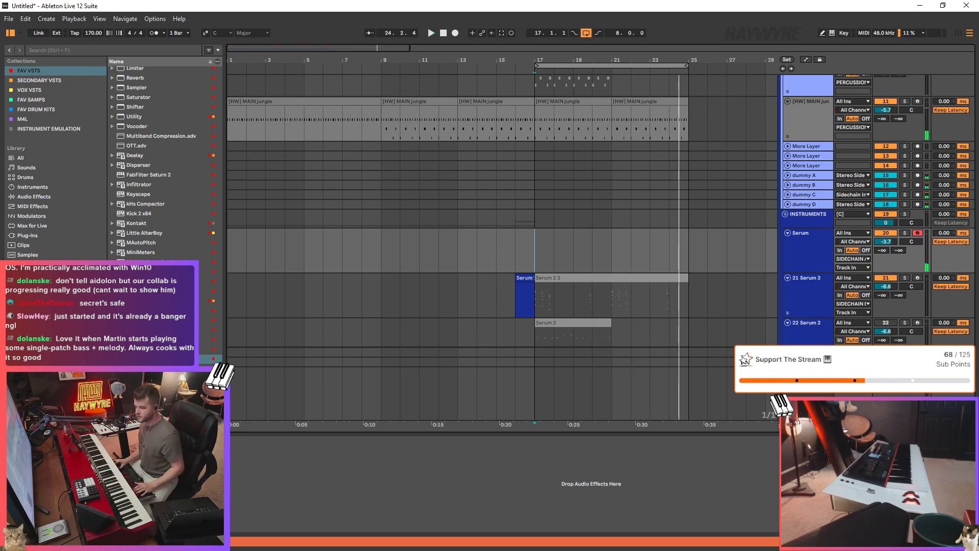
pyautogui.hotkey('ctrl', 'alt', 'p')
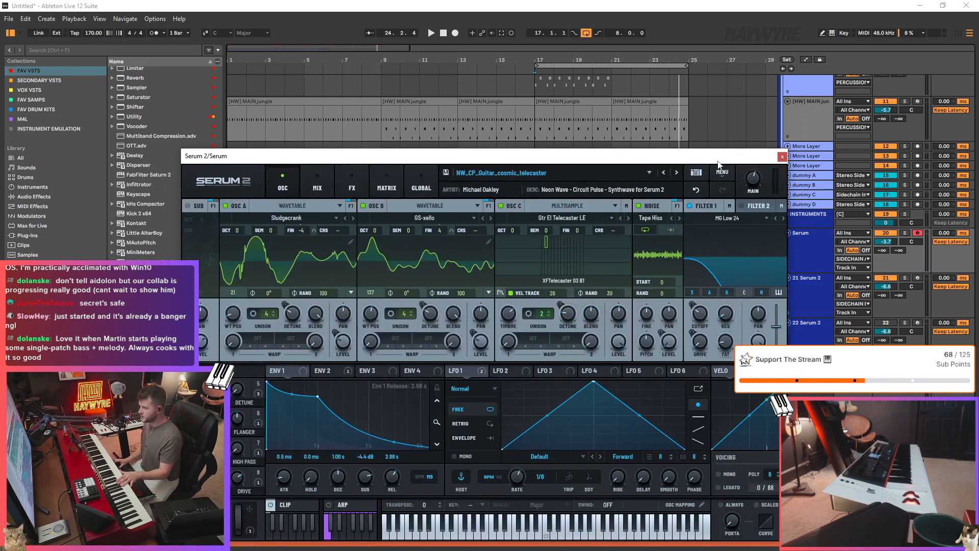
pyautogui.click(677, 173)
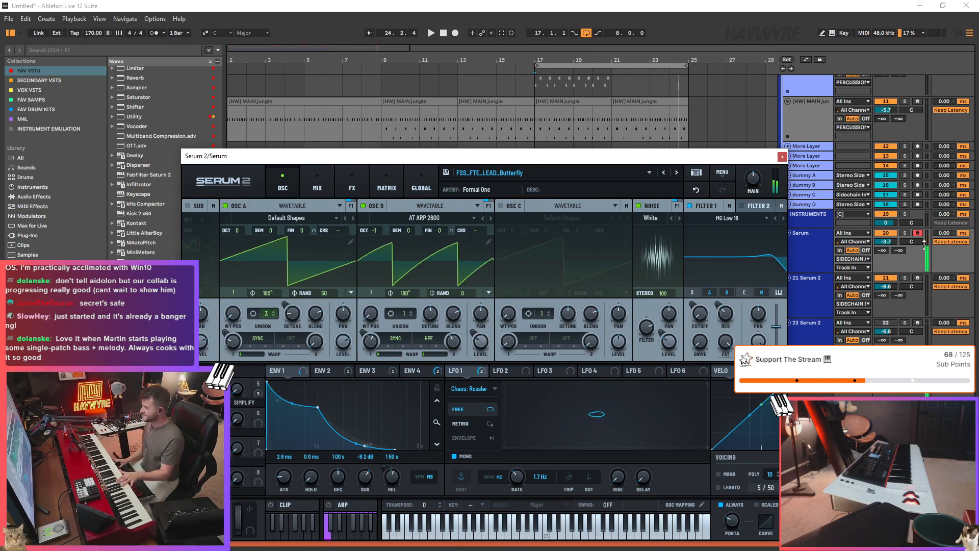
pyautogui.moveTo(892, 243); pyautogui.dragTo(865, 273)
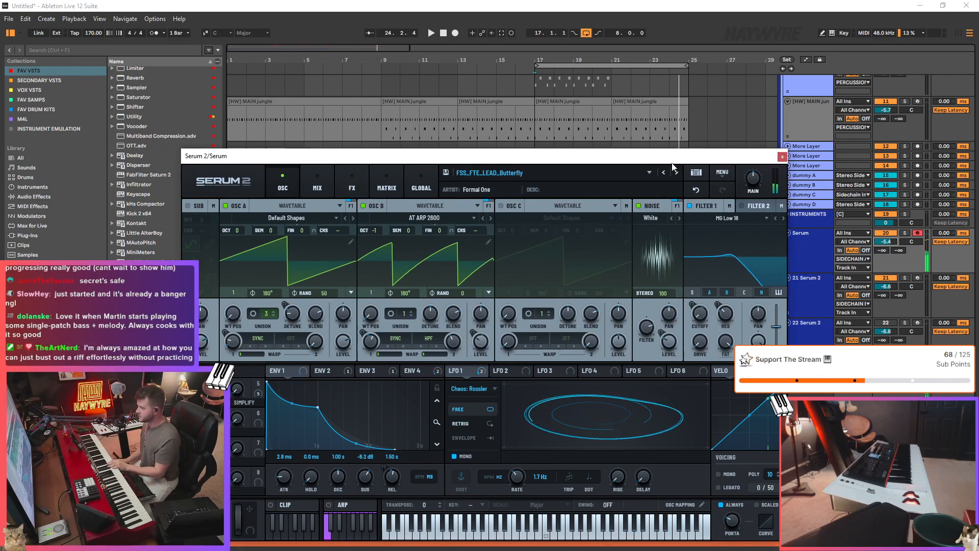
pyautogui.moveTo(699, 156); pyautogui.dragTo(771, 173)
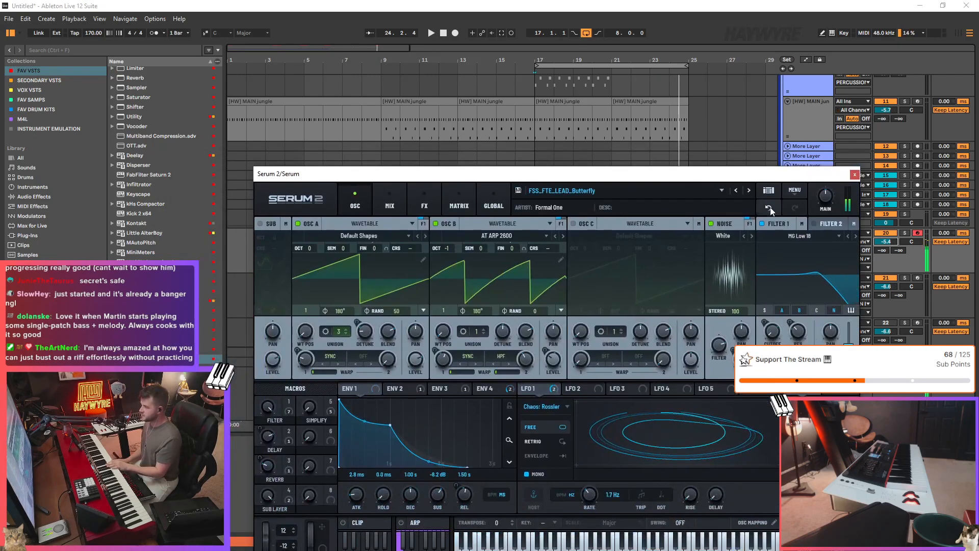
# - Advance the Serum track's synth to the preset UN_PLACES_SY_PolarLight, try it against the loop, and close the synth
pyautogui.click(749, 191)
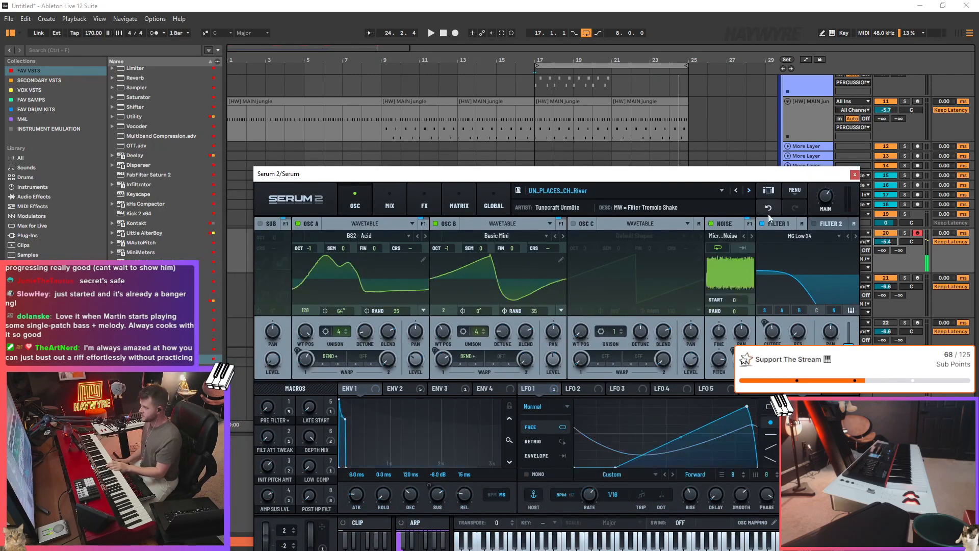
pyautogui.click(748, 192)
pyautogui.click(748, 192)
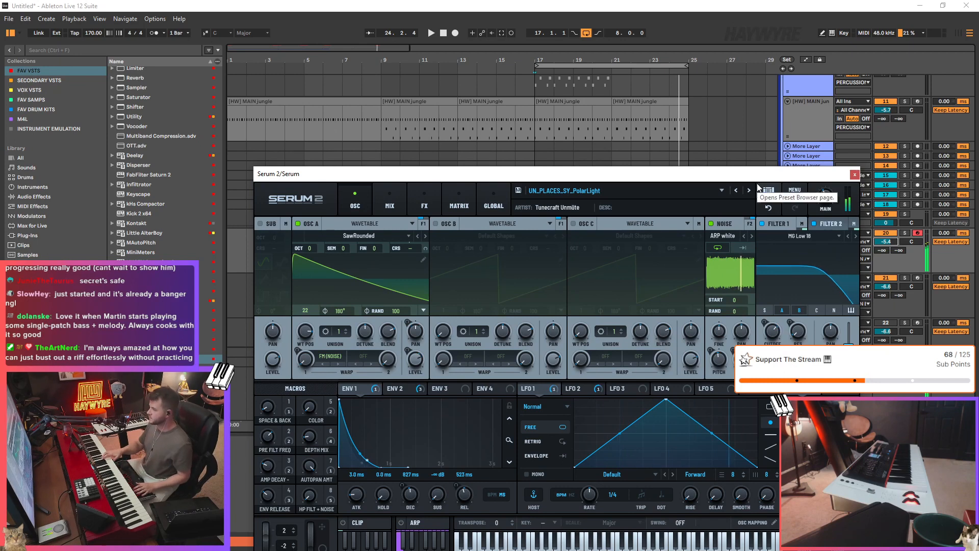
pyautogui.press('space')
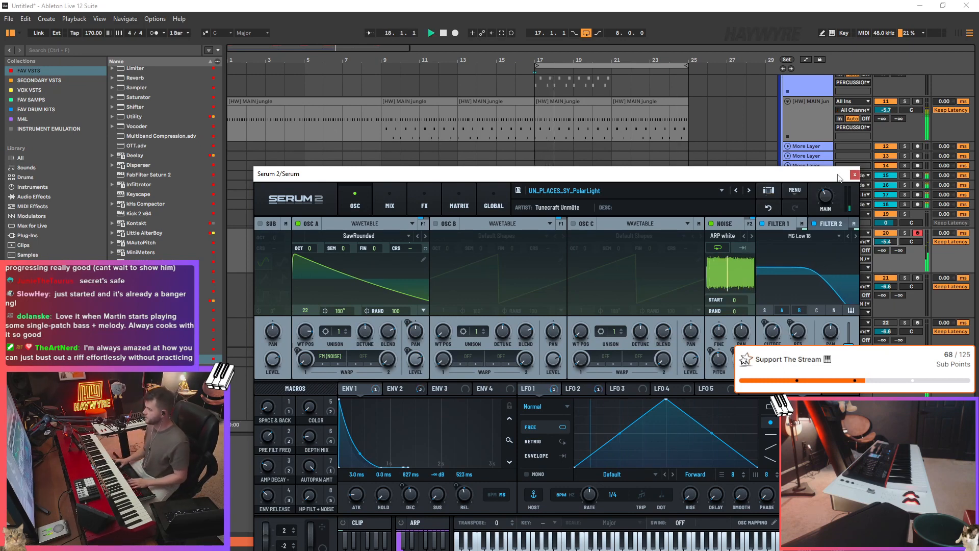
pyautogui.click(854, 174)
# - Reactivate the muted Serum 2 3 clip from bar 17 to 25 on the 21 Serum 2 track and play the loop
pyautogui.moveTo(540, 297); pyautogui.dragTo(695, 289)
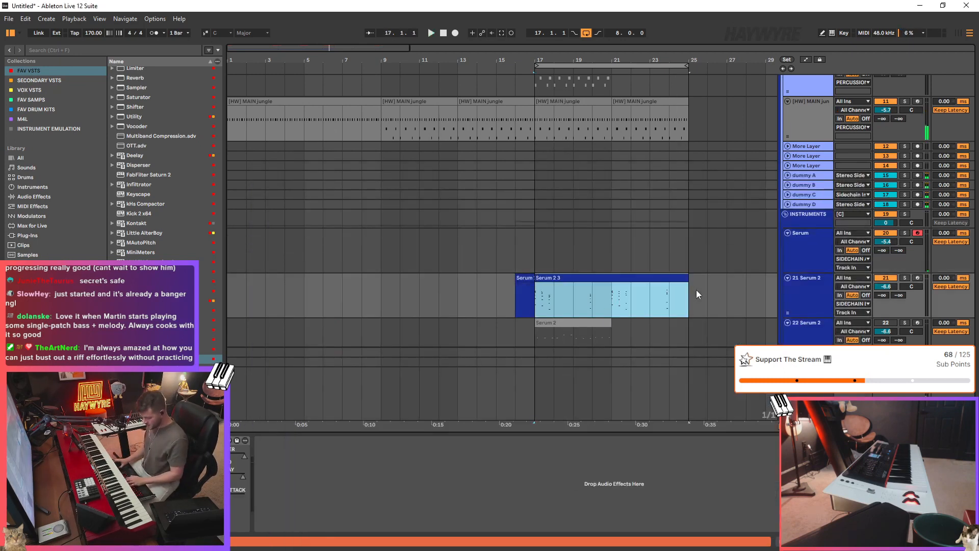
pyautogui.press('space')
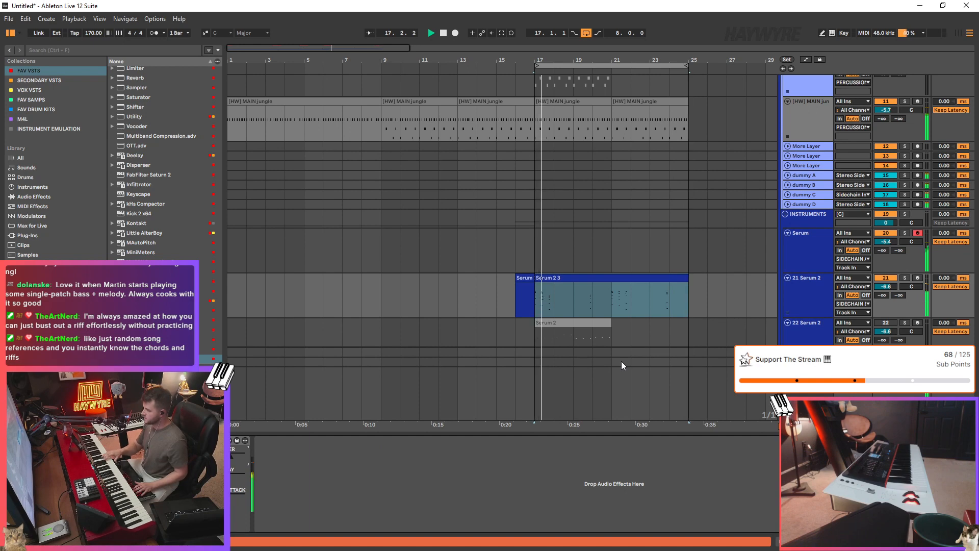
pyautogui.click(901, 236)
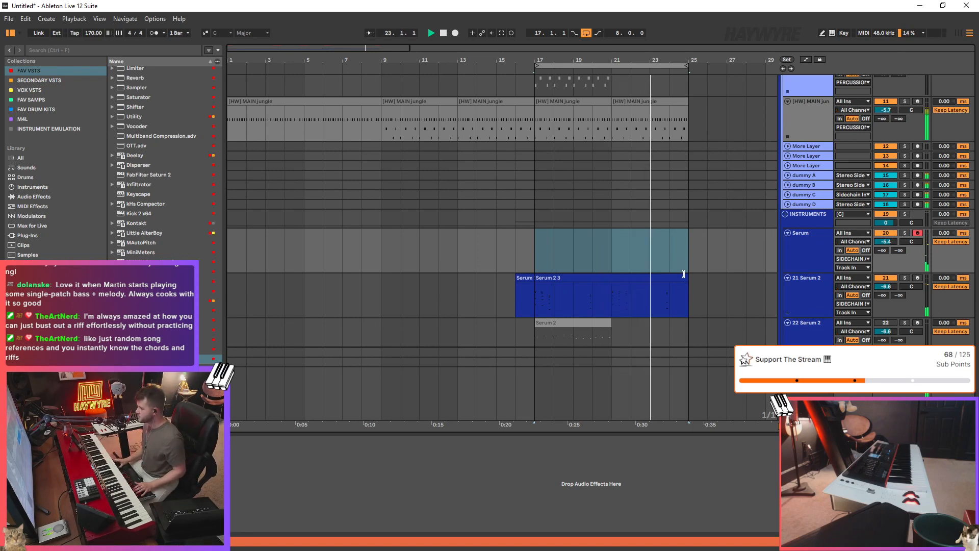
# - Freeze the 21 Serum 2 track and play the loop from bar 17
pyautogui.scroll(-2, 614, 277)
pyautogui.click(543, 270)
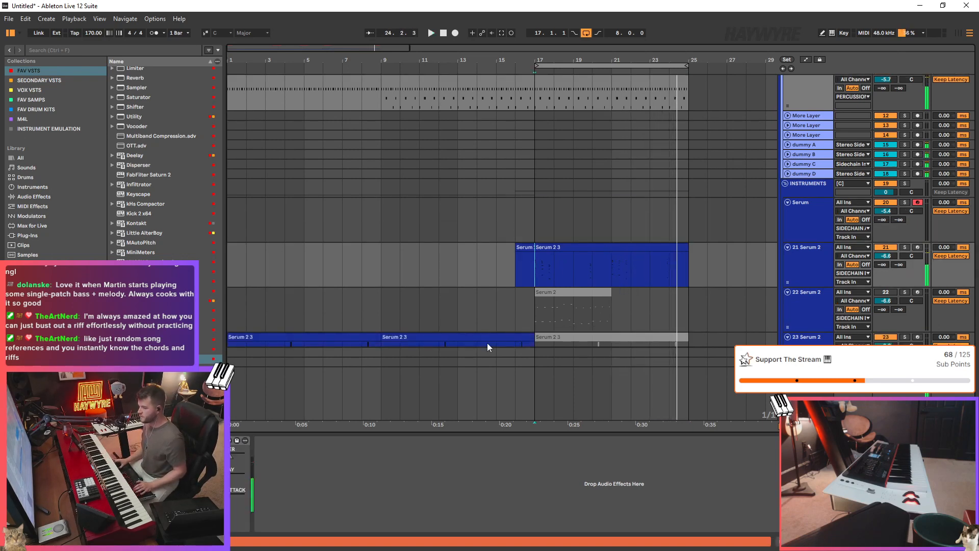
pyautogui.rightClick(797, 261)
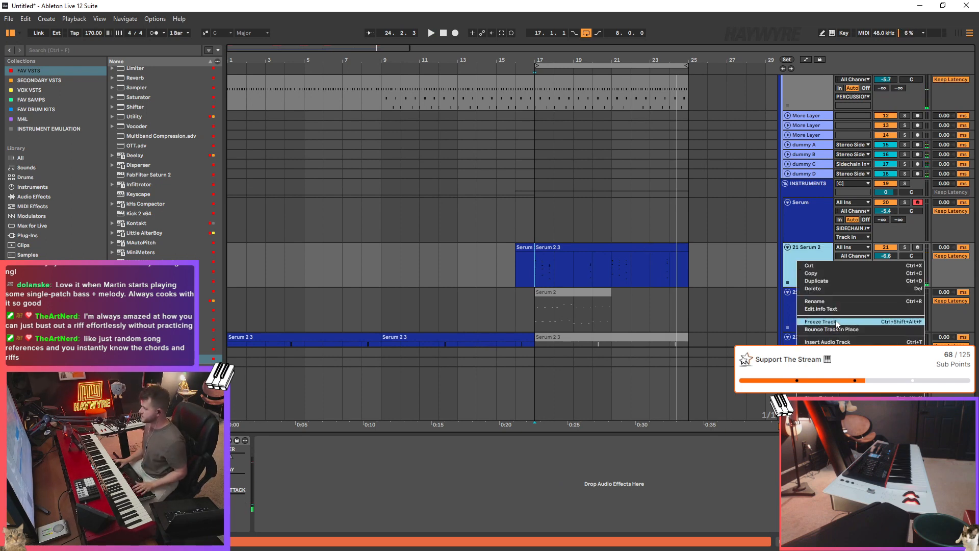
pyautogui.click(840, 322)
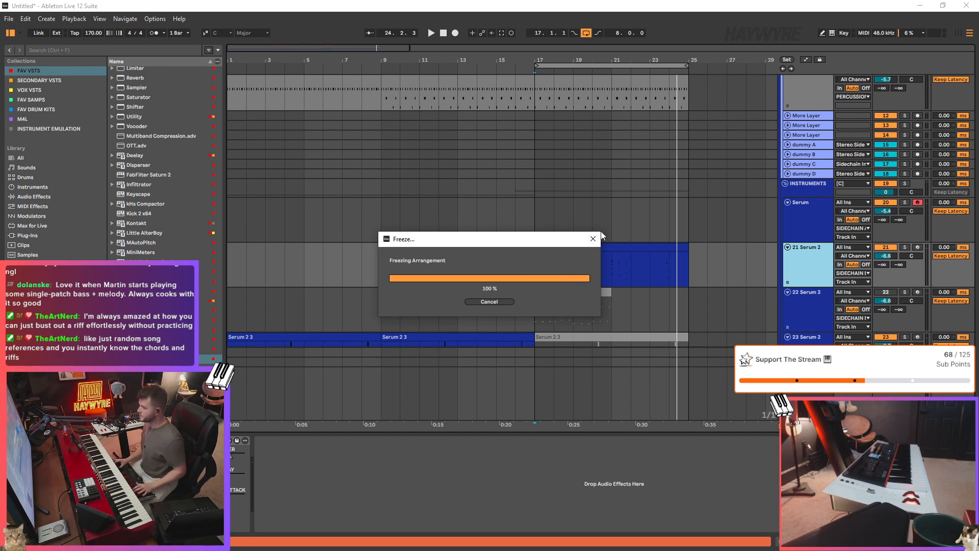
pyautogui.press('space')
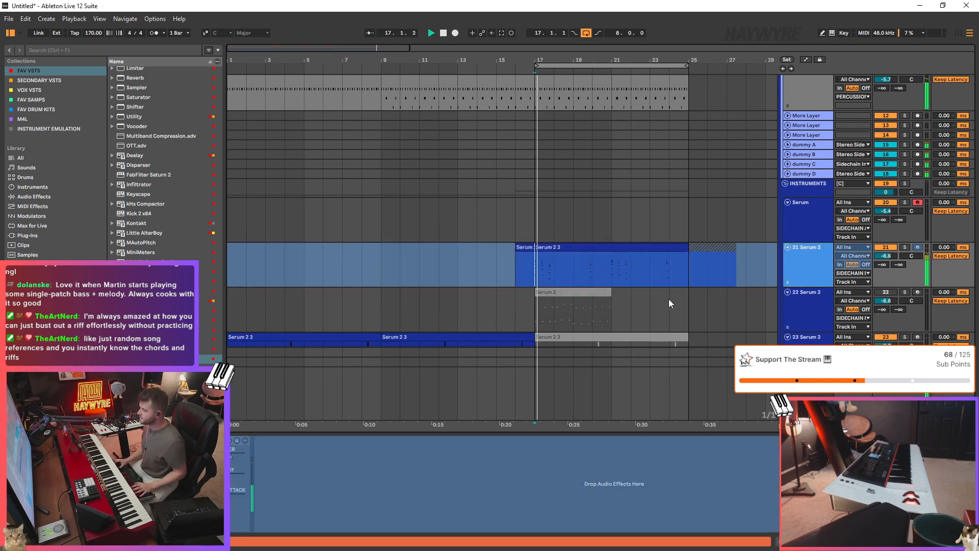
# - Remove the opening part of the last processed vocal clip before bar 25
pyautogui.scroll(5, 801, 221)
pyautogui.scroll(15, 965, 183)
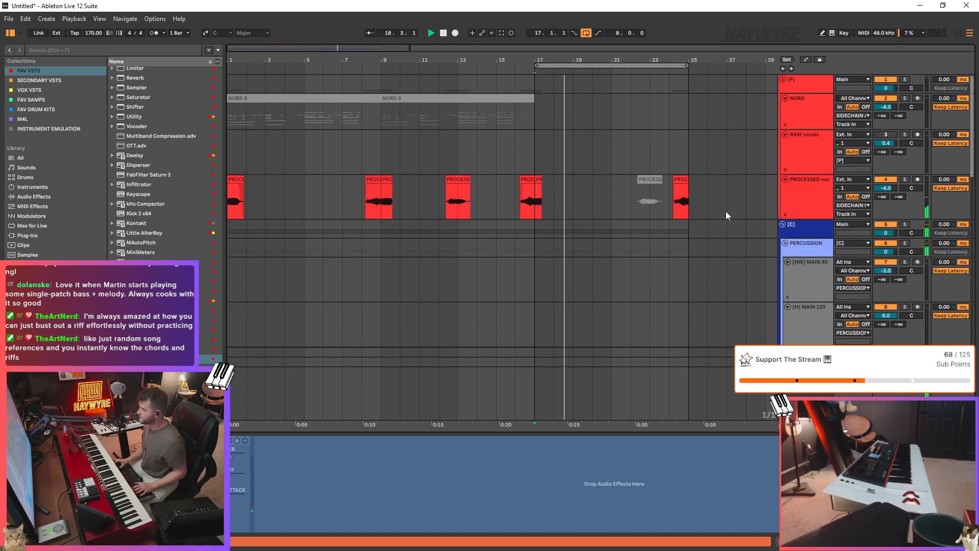
pyautogui.click(727, 211)
pyautogui.click(679, 180)
pyautogui.click(681, 188)
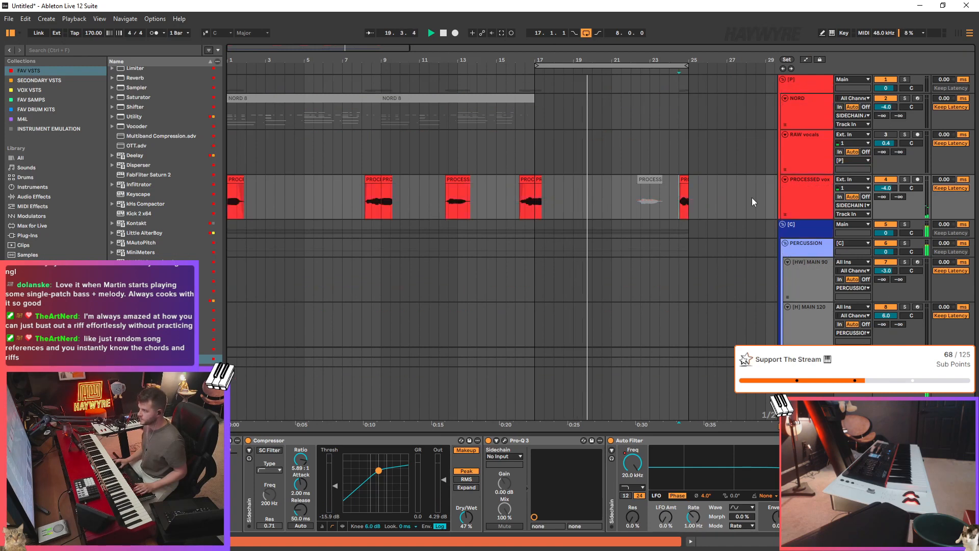
pyautogui.scroll(-6, 795, 266)
pyautogui.scroll(-10, 797, 271)
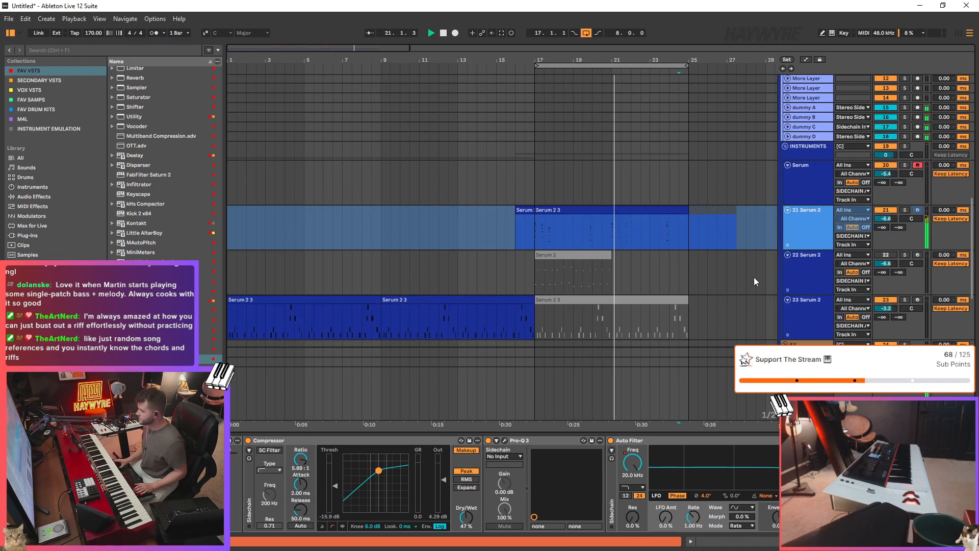
# - Set the Serum track's volume to -2.5 dB and load the preset FF_MHT_Lead_rufus in its synth
pyautogui.click(848, 182)
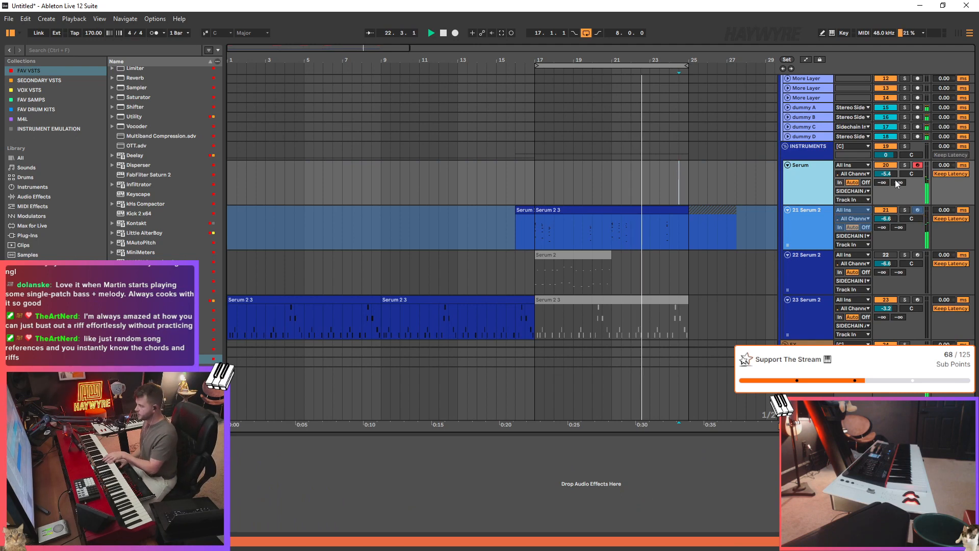
pyautogui.click(797, 235)
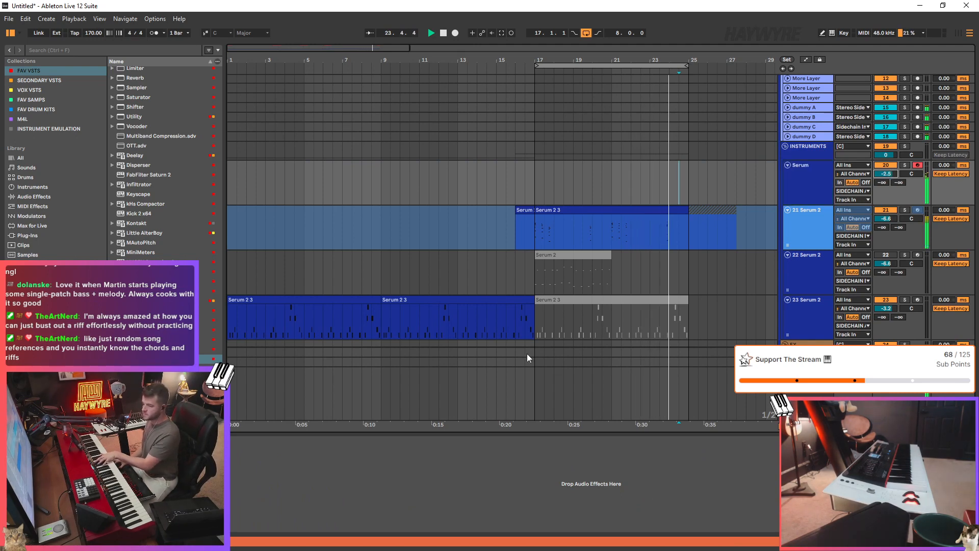
pyautogui.hotkey('ctrl', 'alt', 'p')
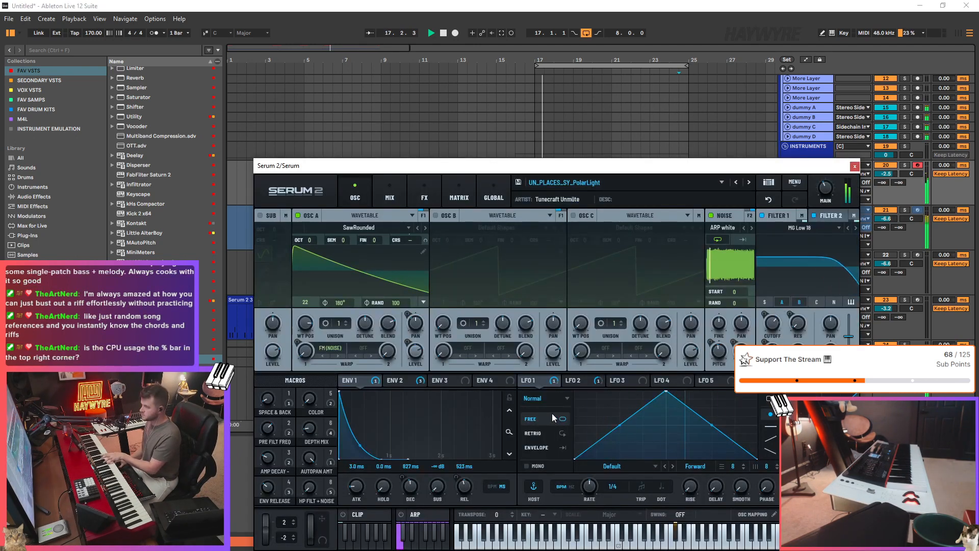
pyautogui.moveTo(743, 165); pyautogui.dragTo(705, 93)
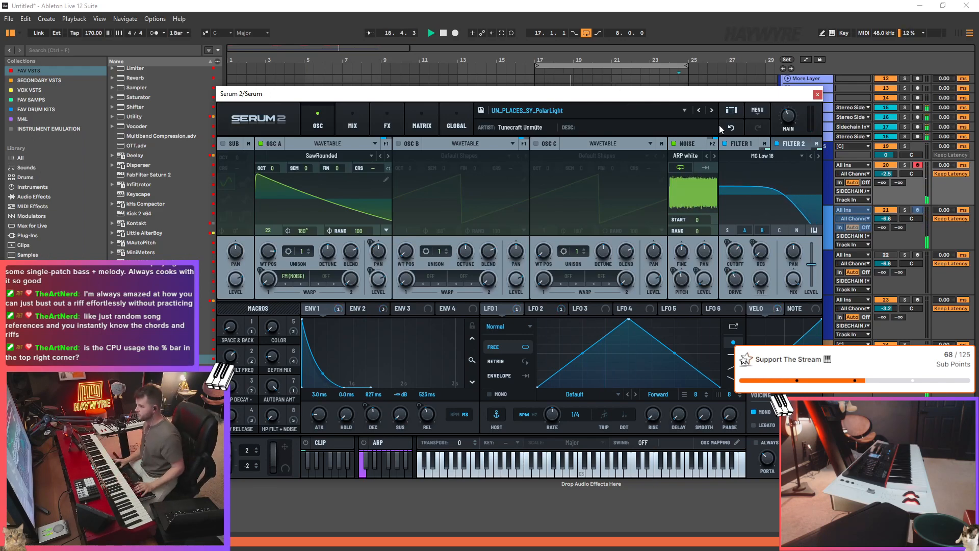
pyautogui.click(713, 110)
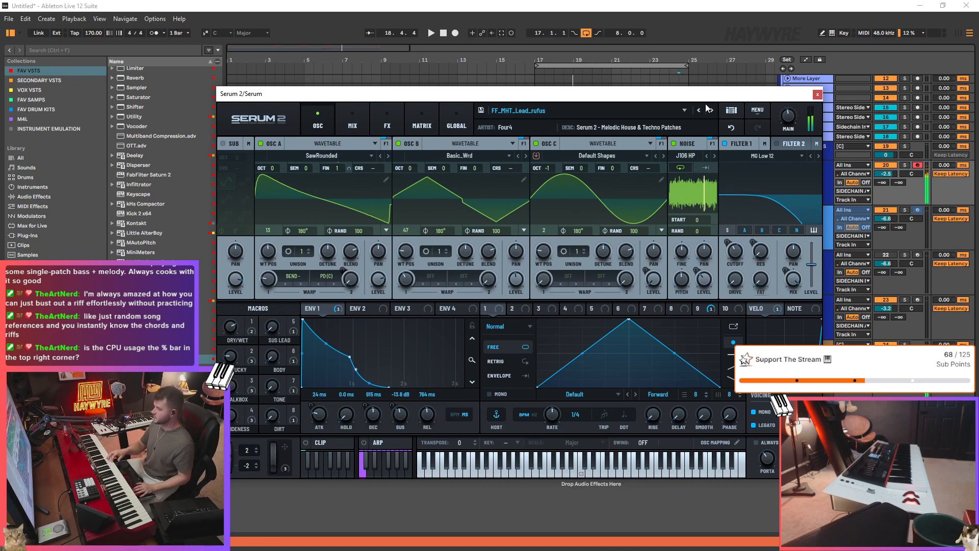
pyautogui.press('space')
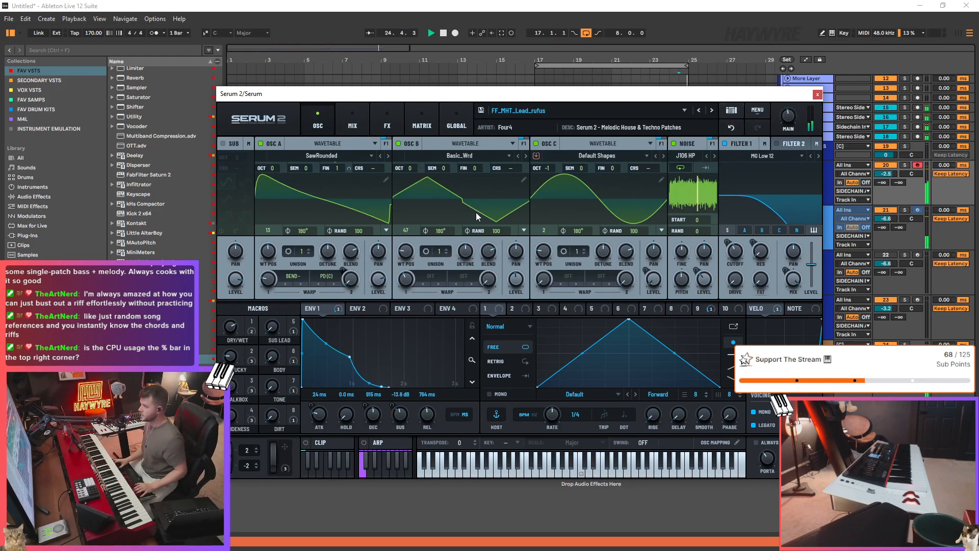
# - Remove all modulators from the Filter 1 resonance in the lead patch and close the synth
pyautogui.rightClick(761, 251)
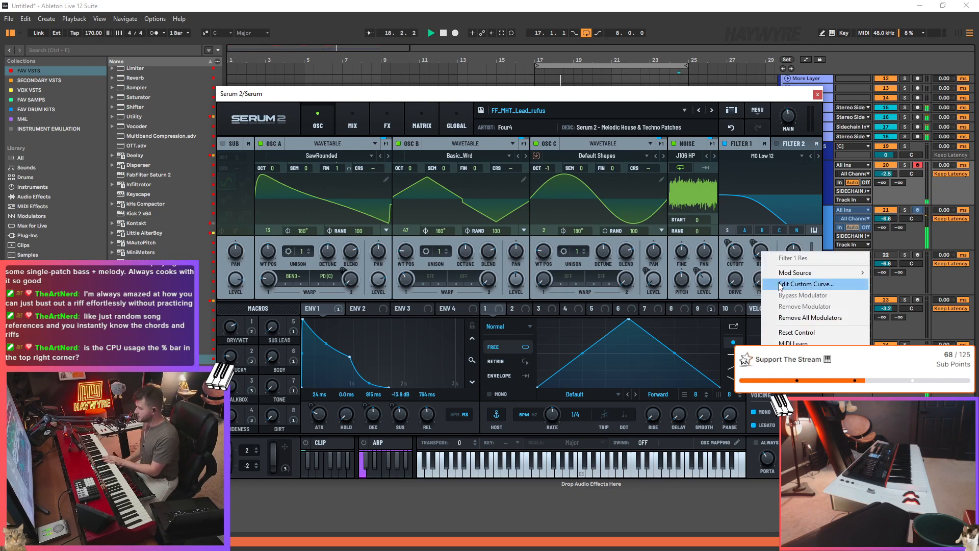
pyautogui.click(796, 314)
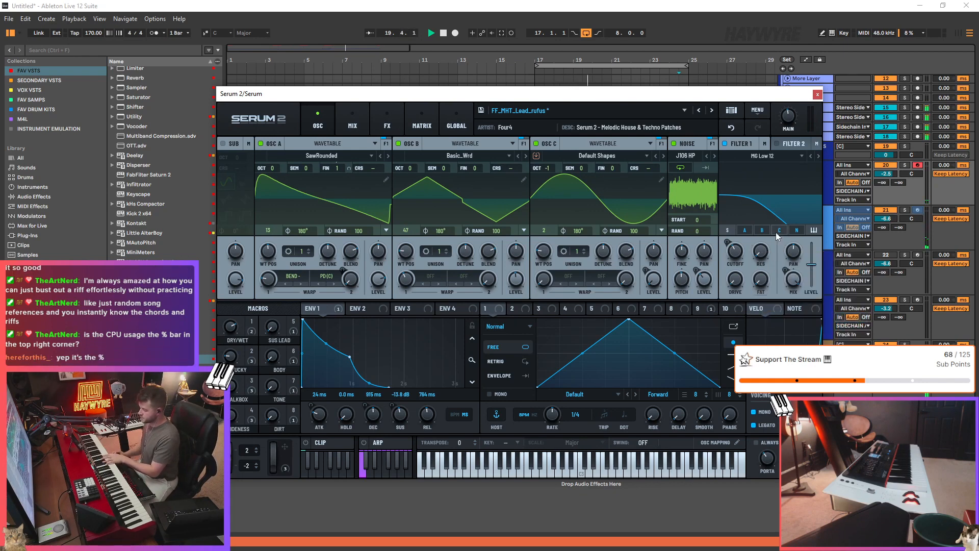
pyautogui.moveTo(771, 460)
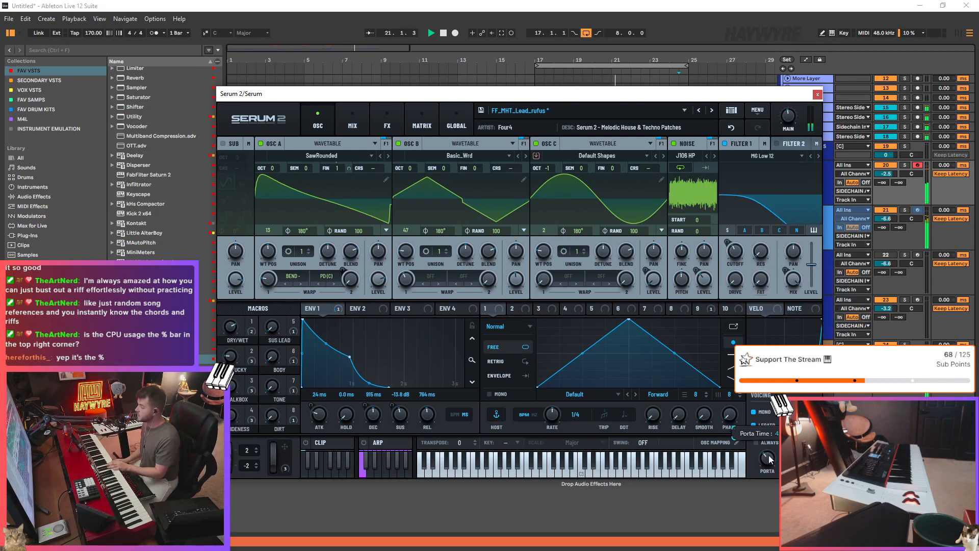
pyautogui.click(817, 94)
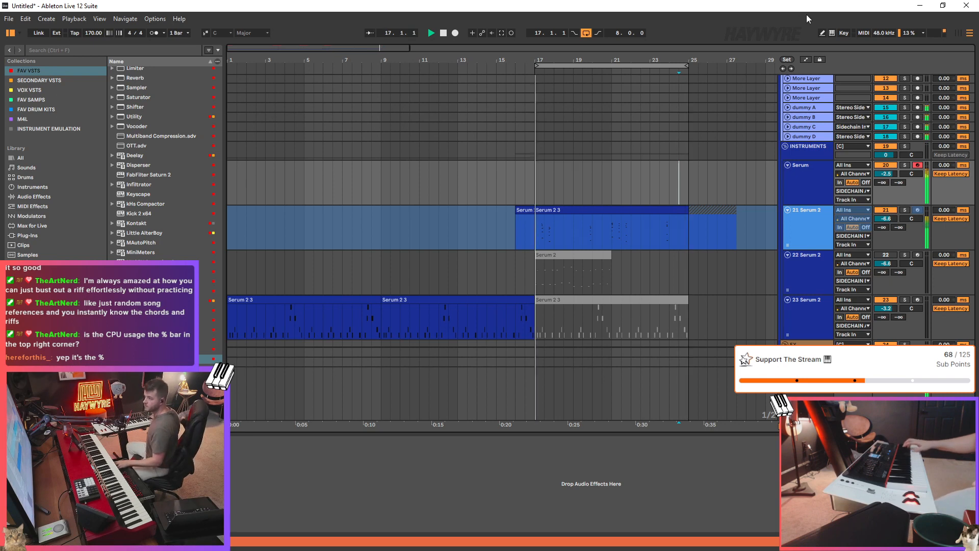
# - Raise the Filter 1 cutoff of the lead patch and set the Env 1 sustain to -0.8 dB
pyautogui.click(792, 192)
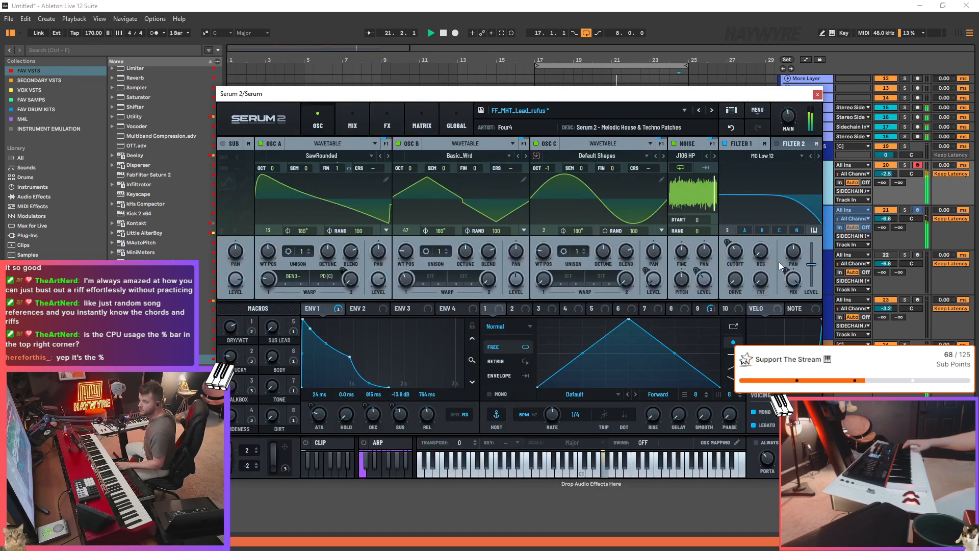
pyautogui.moveTo(738, 250); pyautogui.dragTo(750, 210)
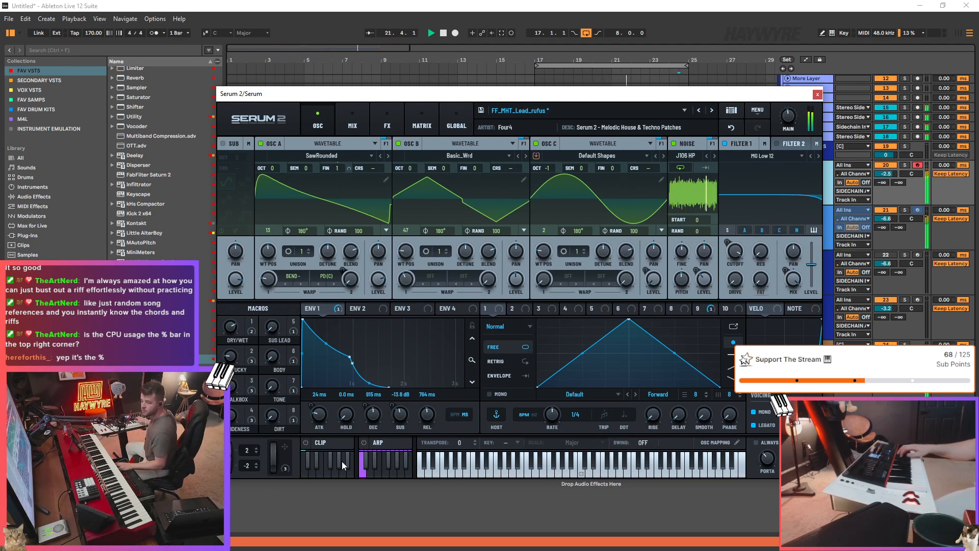
pyautogui.moveTo(400, 421); pyautogui.dragTo(408, 368)
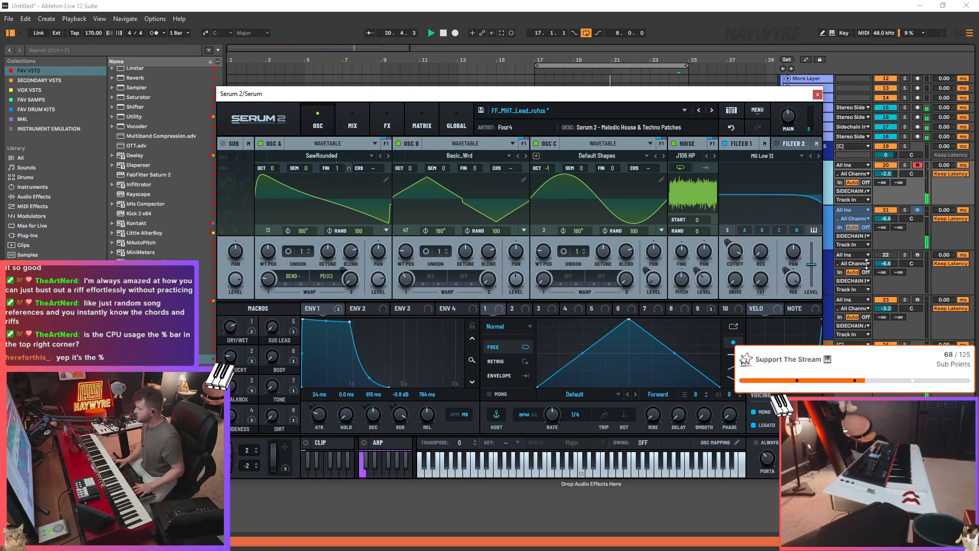
pyautogui.click(816, 95)
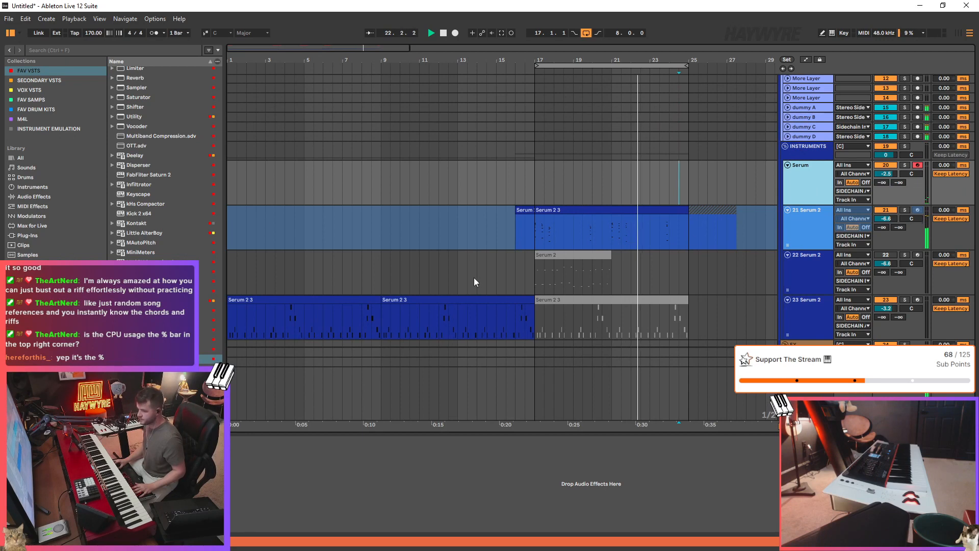
# - Recheck the lead patch's envelope and filter settings, and place the insert marker at bar 17 on the Serum track
pyautogui.hotkey('ctrl', 'alt', 'p')
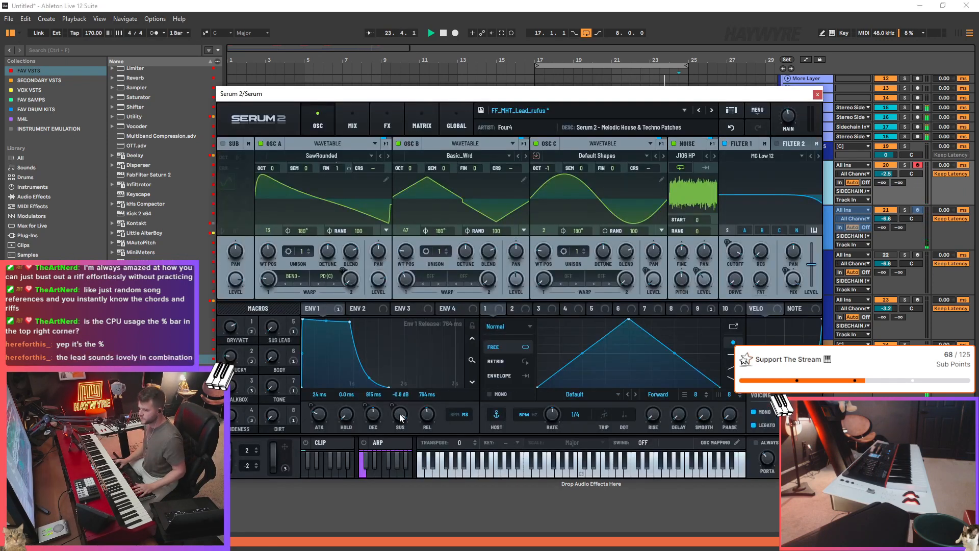
pyautogui.moveTo(734, 251)
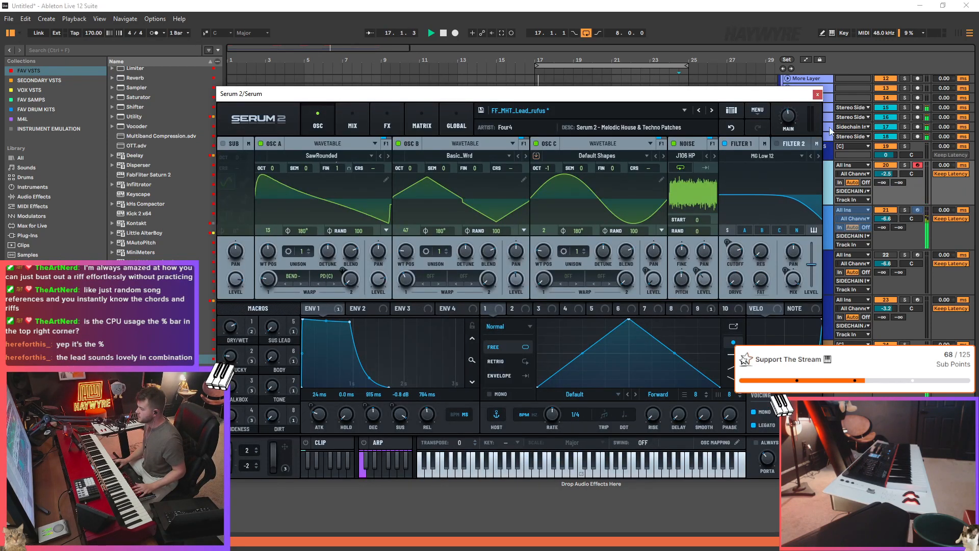
pyautogui.click(818, 95)
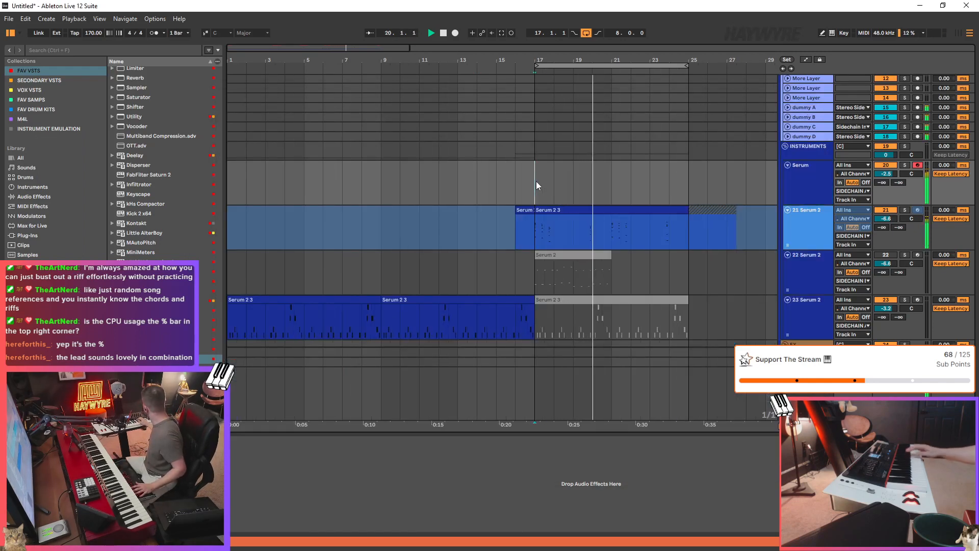
# - Record a lead melody on the Serum track over bars 17 to 25
pyautogui.press('F9')
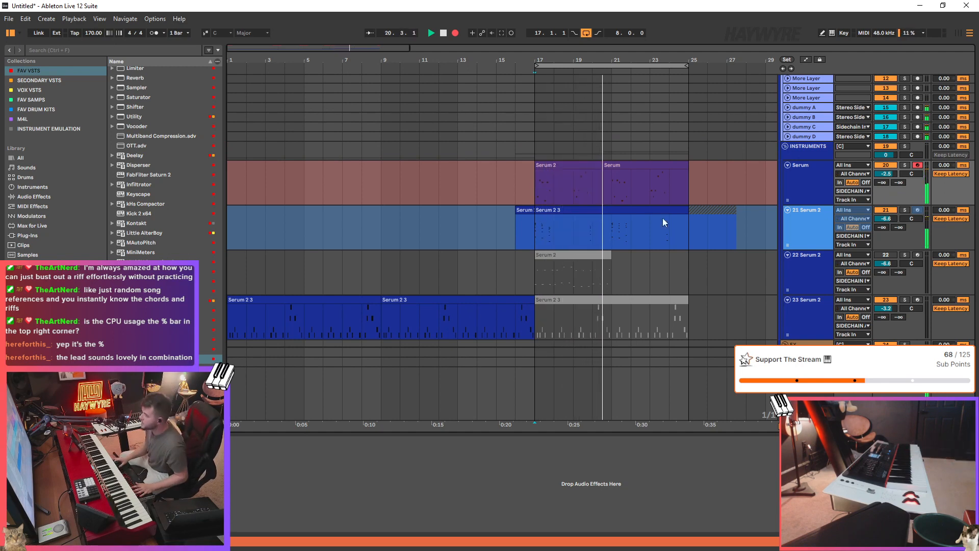
pyautogui.press('F9')
pyautogui.click(600, 168)
# - Unfreeze the 21 Serum 2 track
pyautogui.click(595, 231)
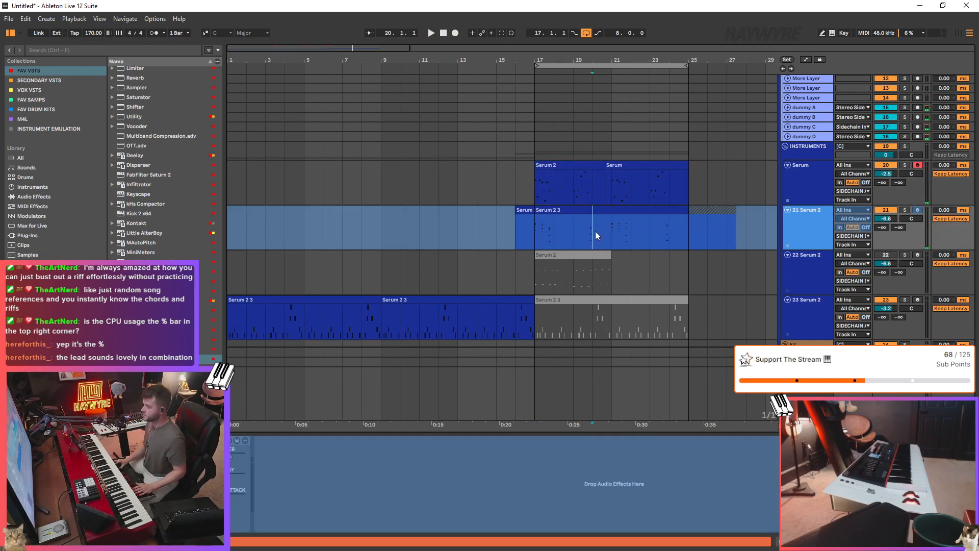
pyautogui.rightClick(595, 231)
pyautogui.click(645, 316)
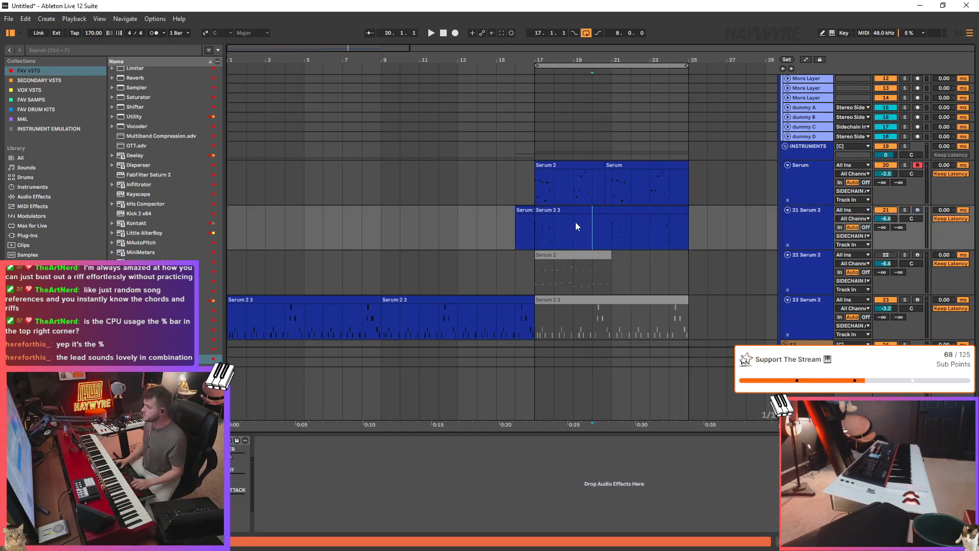
# - Nudge the 21 Serum 2 chord at 3.4.3 slightly earlier and copy the track's bars 17 to 21 over bars 21 to 25
pyautogui.moveTo(575, 222); pyautogui.dragTo(592, 215)
pyautogui.doubleClick(587, 211)
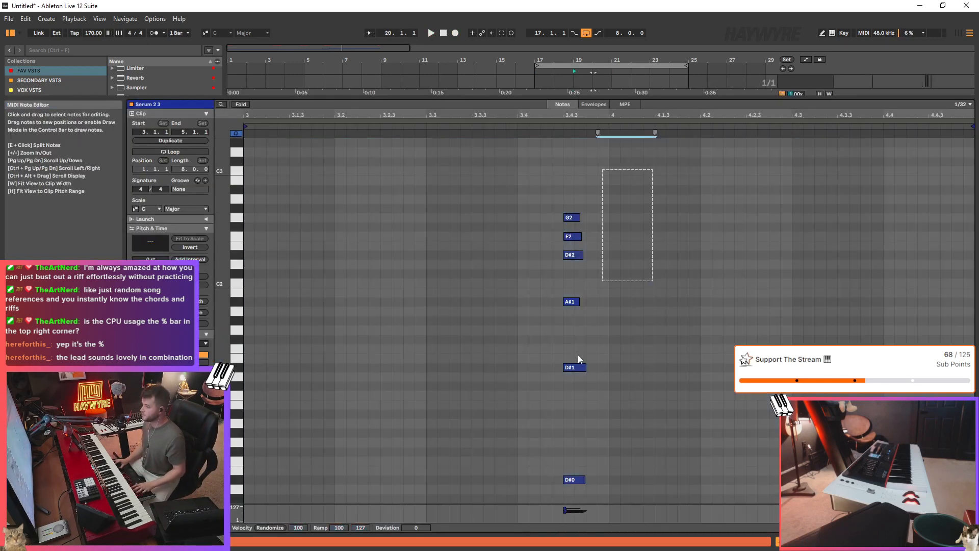
pyautogui.press('space')
pyautogui.press('Left')
pyautogui.press('Left')
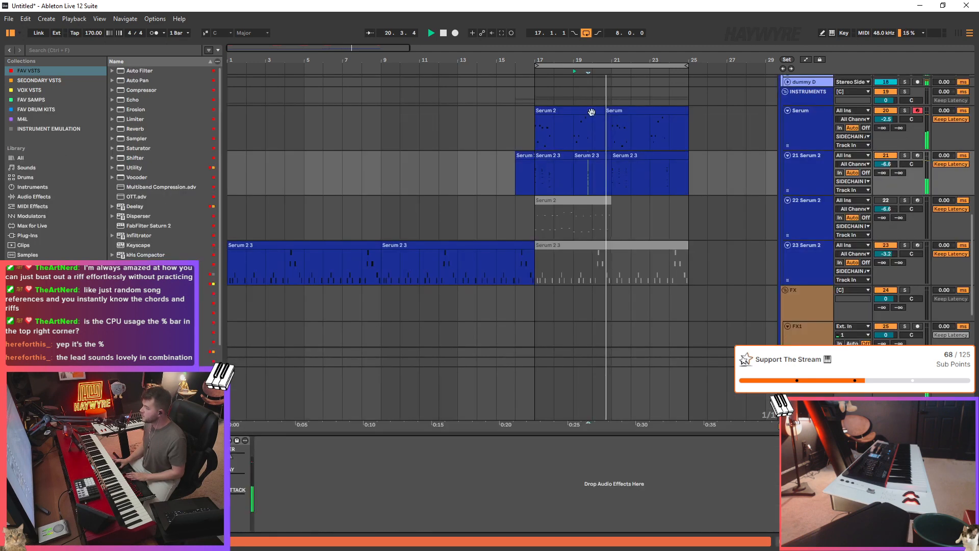
pyautogui.hotkey('shift', 'Tab')
pyautogui.click(615, 218)
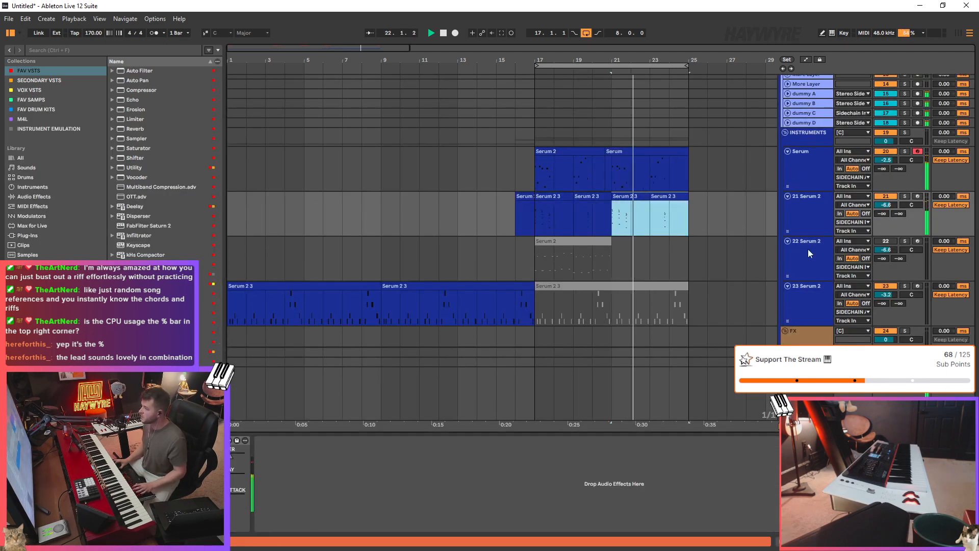
# - Freeze the 21 Serum 2 track and lower the Serum track's volume to -5.3 dB
pyautogui.moveTo(886, 159); pyautogui.dragTo(886, 164)
pyautogui.rightClick(804, 211)
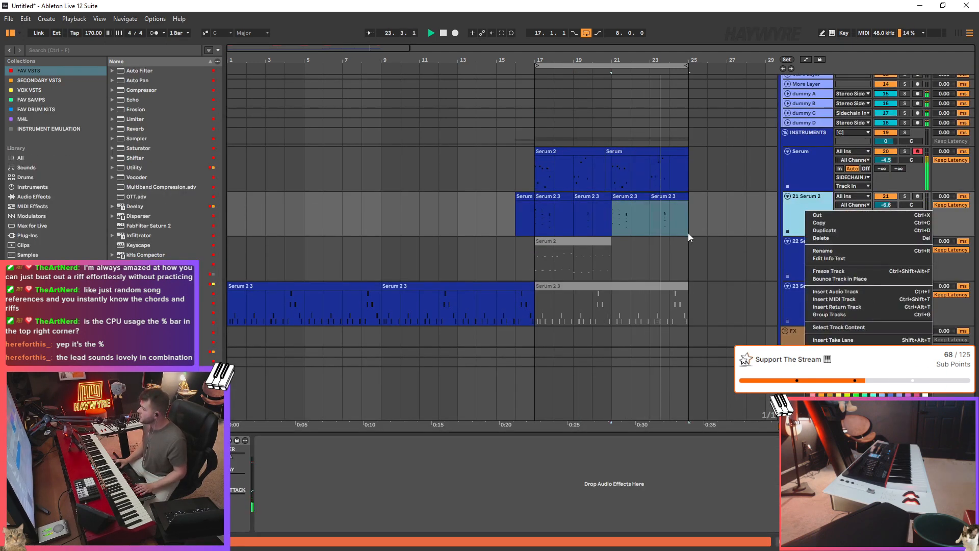
pyautogui.click(804, 216)
pyautogui.rightClick(805, 222)
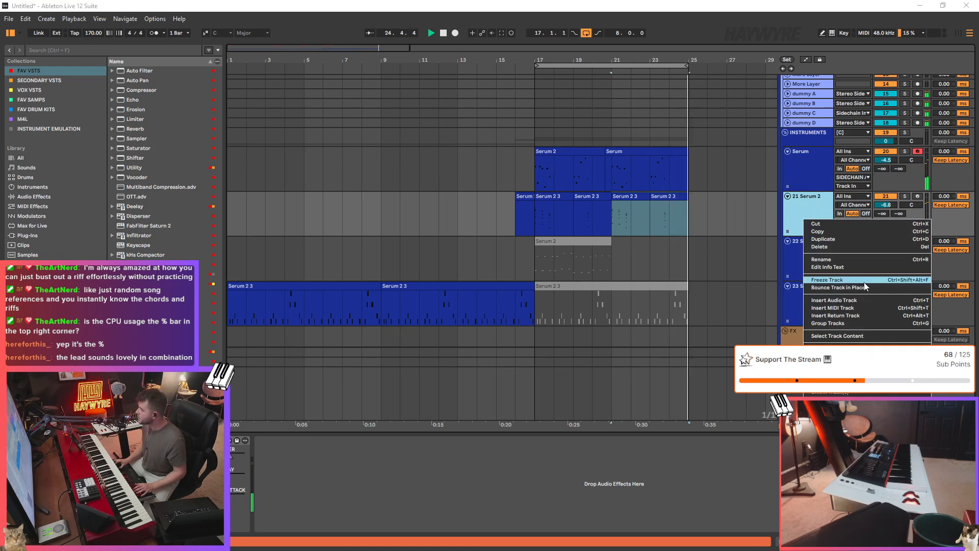
pyautogui.click(841, 279)
pyautogui.click(463, 295)
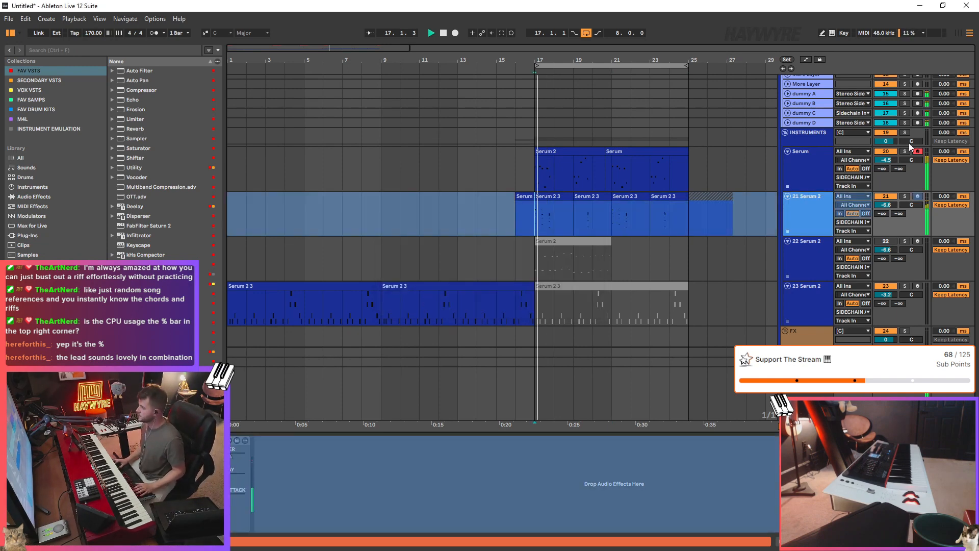
pyautogui.click(607, 228)
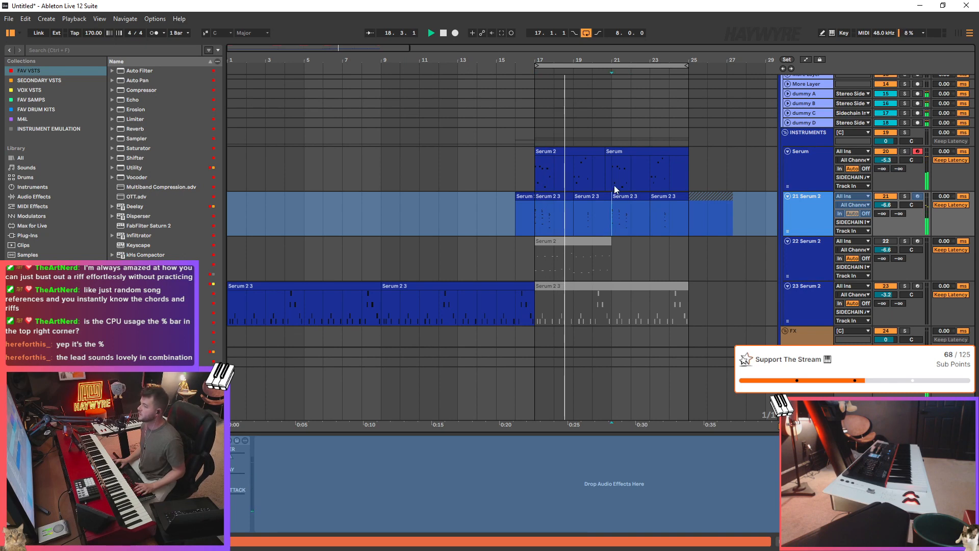
# - Copy bars 21 to 23 of the recorded lead on the Serum track over bars 17 to 19
pyautogui.moveTo(538, 166); pyautogui.dragTo(641, 179)
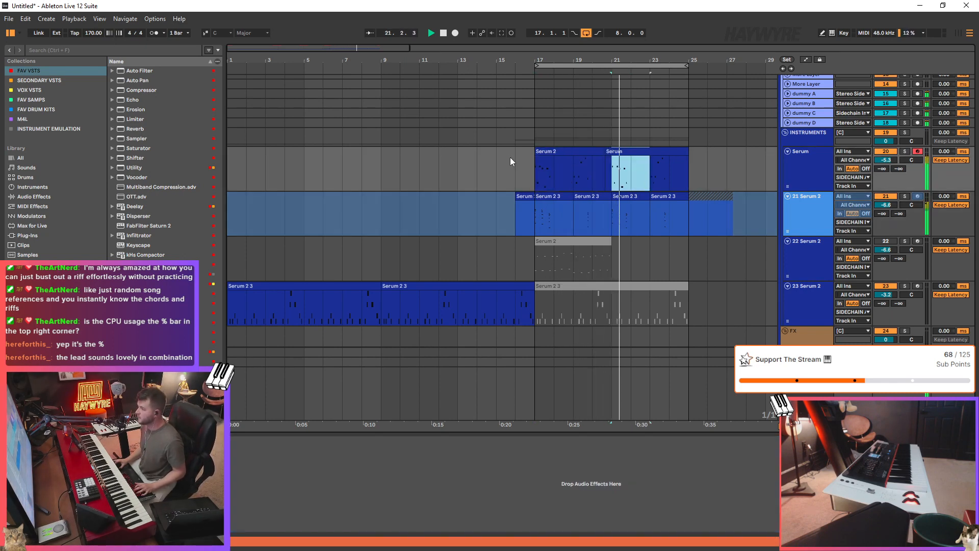
pyautogui.click(541, 174)
pyautogui.hotkey('ctrl', 'v')
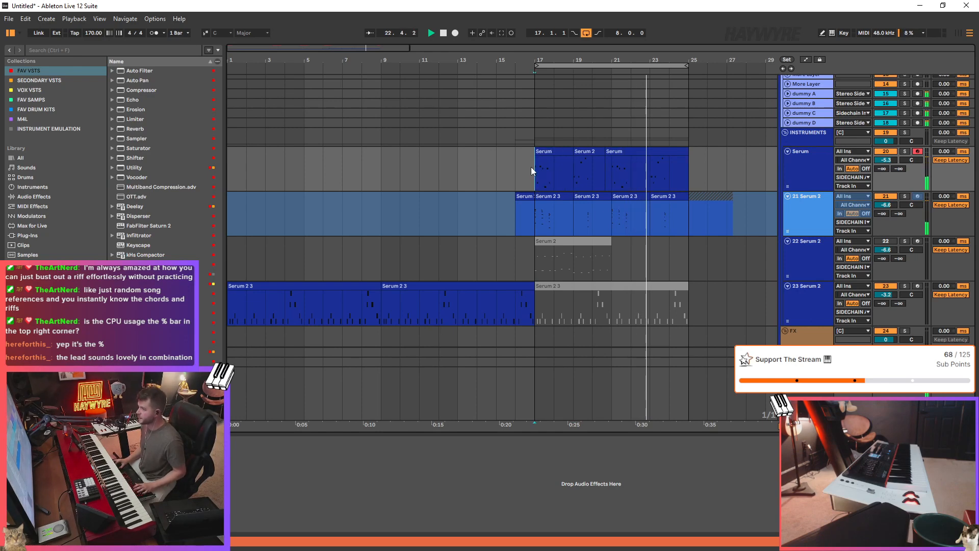
# - Copy bars 19 to 21 of the lead on the Serum track over bars 23 to 25
pyautogui.moveTo(531, 167); pyautogui.dragTo(686, 166)
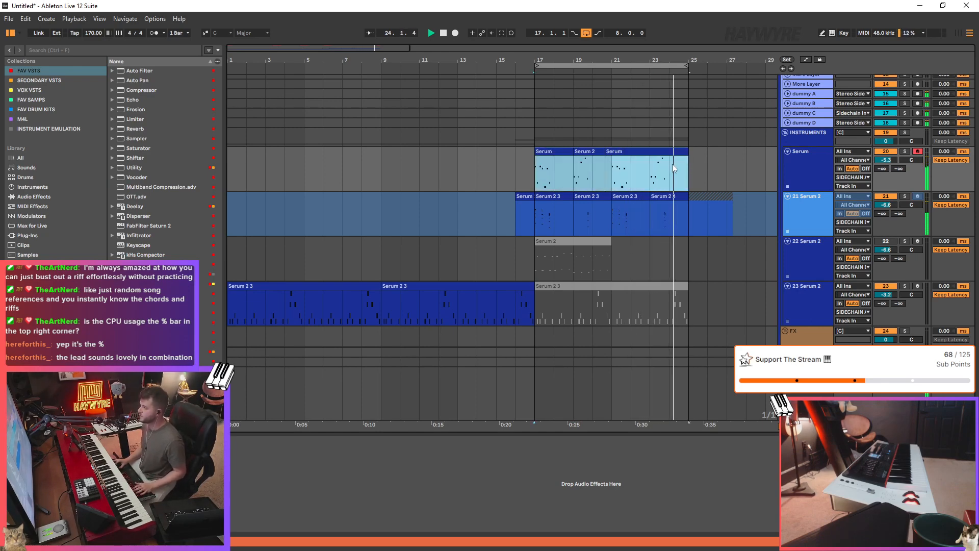
pyautogui.click(669, 152)
pyautogui.press('space')
pyautogui.click(686, 173)
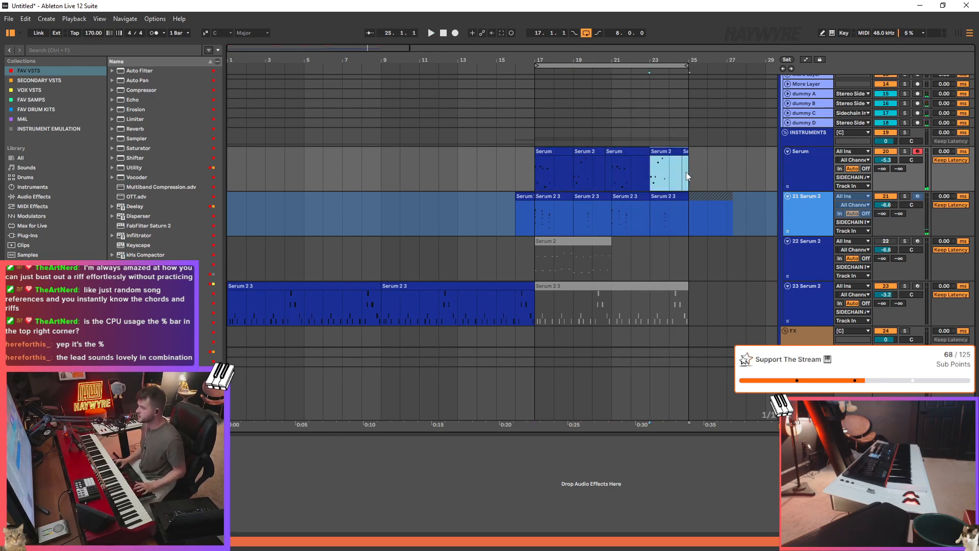
# - Raise the note at 8.4 in the Serum track's clip at bar 23 to A#2 and play the result
pyautogui.doubleClick(687, 170)
pyautogui.moveTo(584, 357); pyautogui.dragTo(583, 320)
pyautogui.press('space')
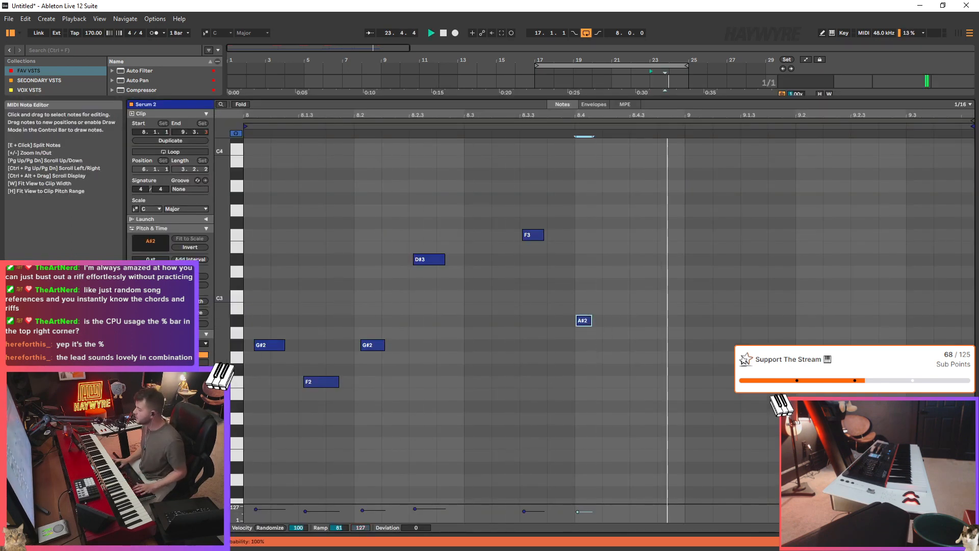
pyautogui.hotkey('shift', 'Tab')
# - Consolidate the Serum track's lead clips from bar 17 to 25 into one clip
pyautogui.keyDown('shift'); pyautogui.click(685, 210); pyautogui.keyUp('shift')
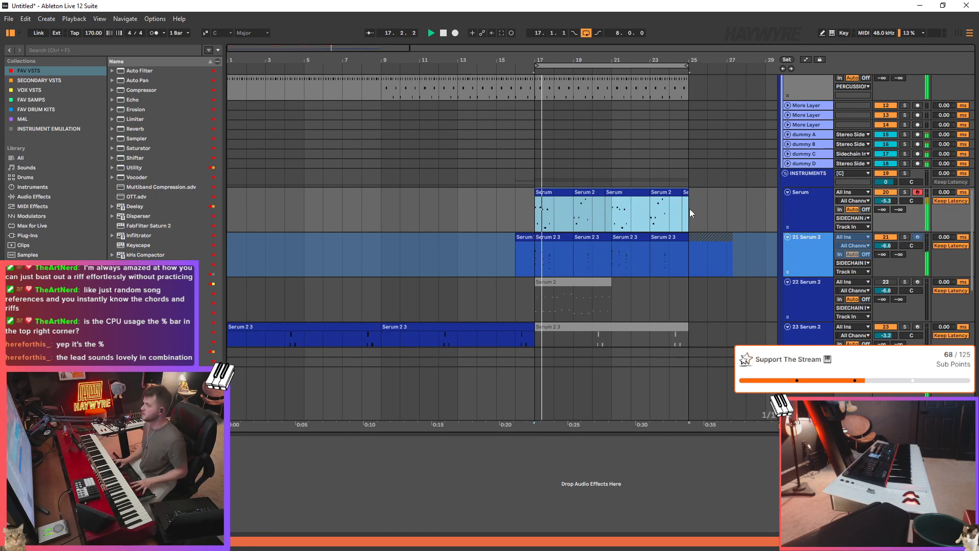
pyautogui.hotkey('ctrl', 'j')
pyautogui.scroll(5, 698, 209)
pyautogui.scroll(-8, 742, 210)
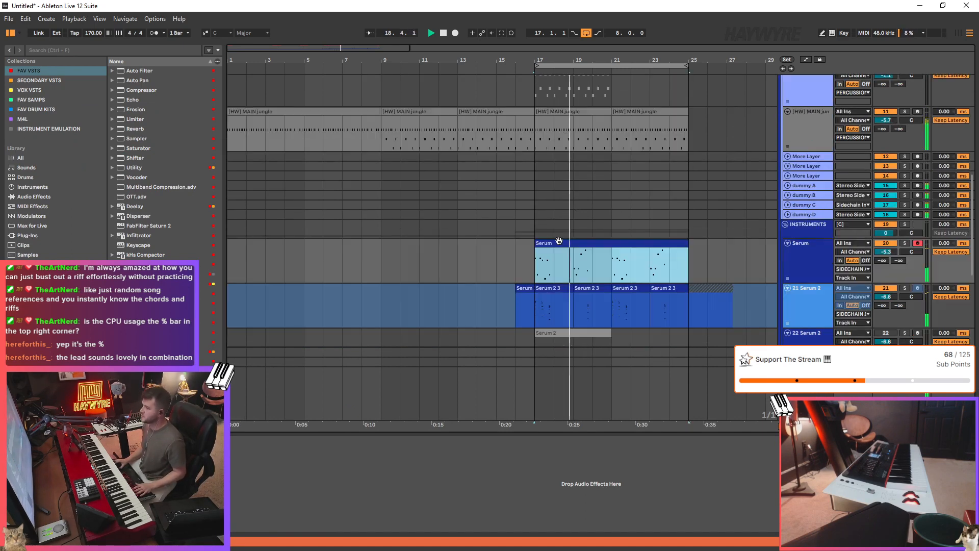
# - Copy the 21 Serum 2 chord clips from bars 17 to 25 to bar 1 on the same track
pyautogui.click(375, 247)
pyautogui.scroll(2, 748, 274)
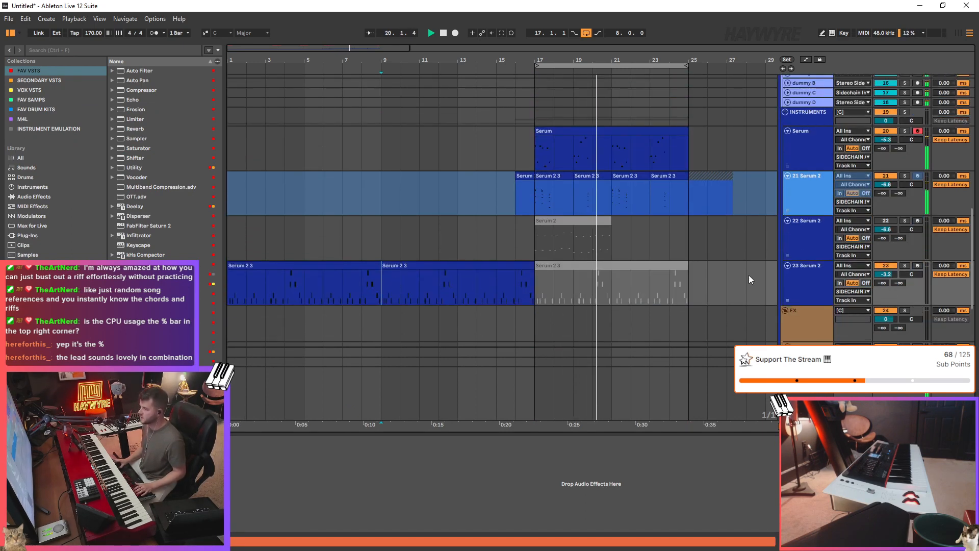
pyautogui.scroll(3, 582, 188)
pyautogui.click(539, 252)
pyautogui.moveTo(540, 249); pyautogui.dragTo(703, 251)
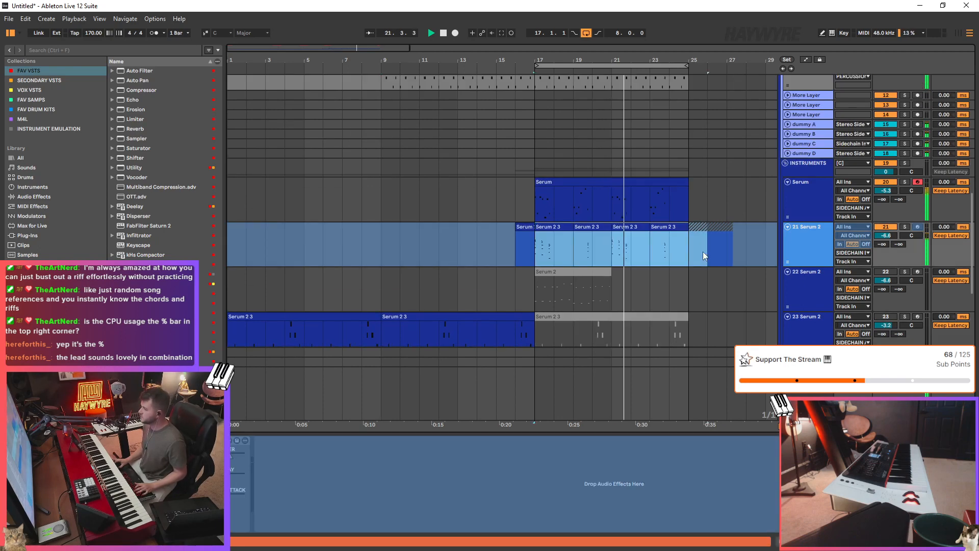
pyautogui.scroll(3, 577, 265)
pyautogui.scroll(3, 582, 262)
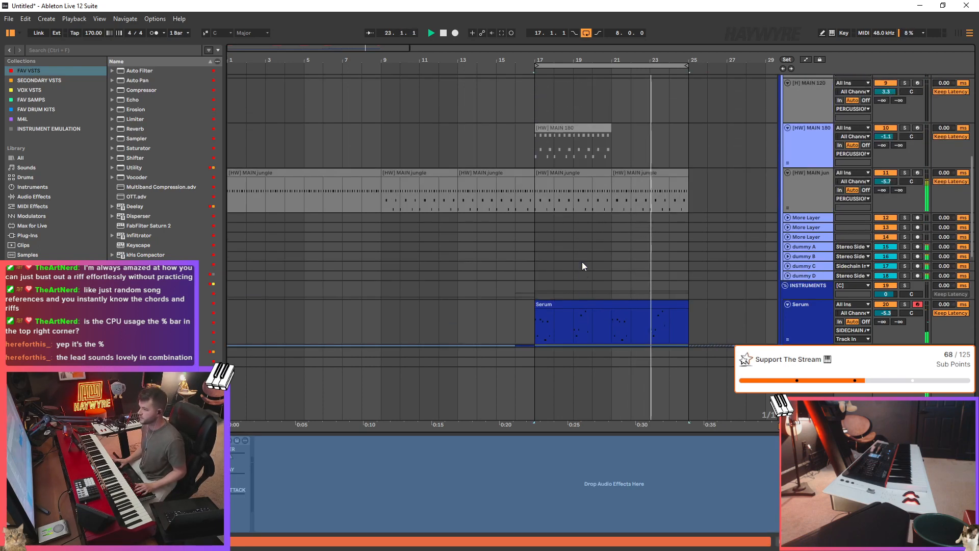
pyautogui.scroll(-3, 290, 267)
pyautogui.click(232, 296)
pyautogui.hotkey('ctrl', 'v')
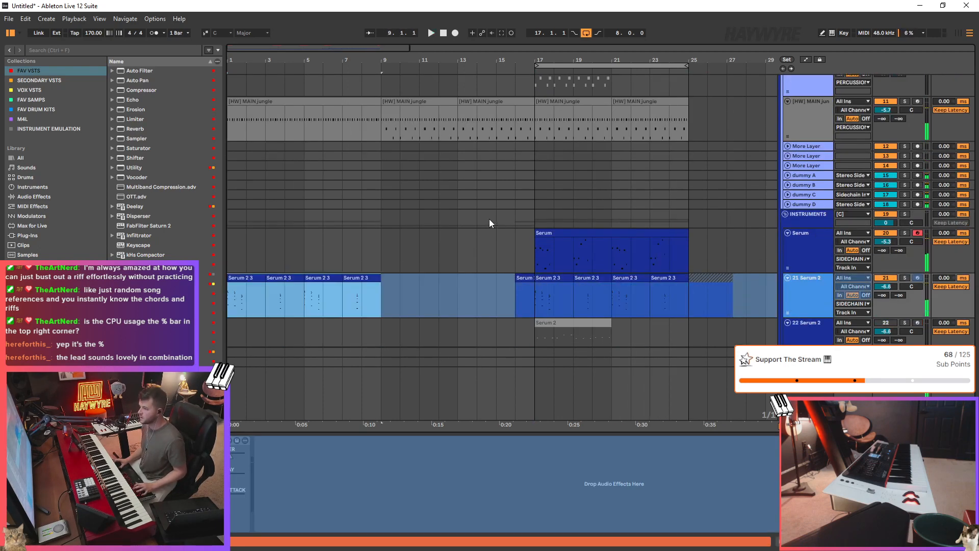
pyautogui.click(537, 253)
pyautogui.click(570, 232)
pyautogui.click(769, 261)
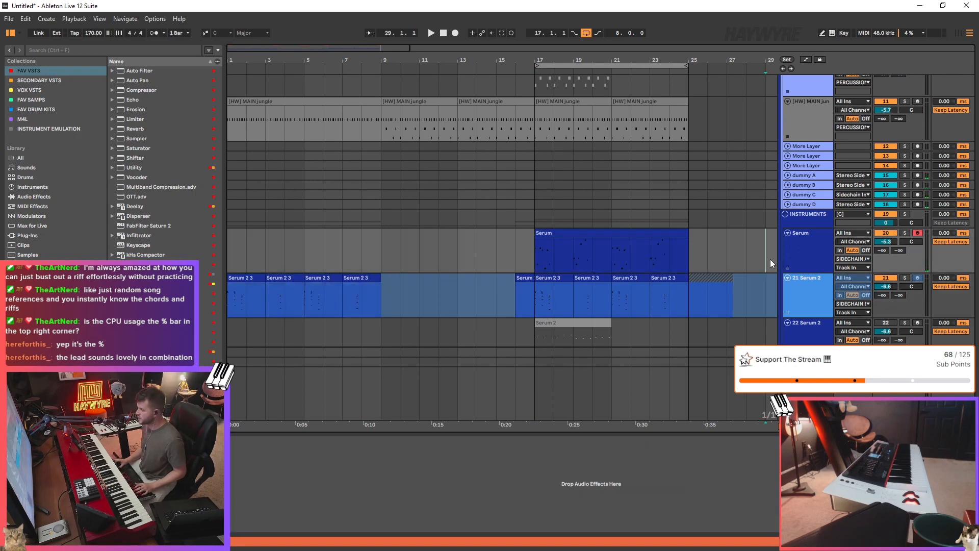
pyautogui.click(266, 260)
pyautogui.click(541, 232)
# - Loop bars 1 to 9 around the copied 21 Serum 2 clips and start playback
pyautogui.click(261, 299)
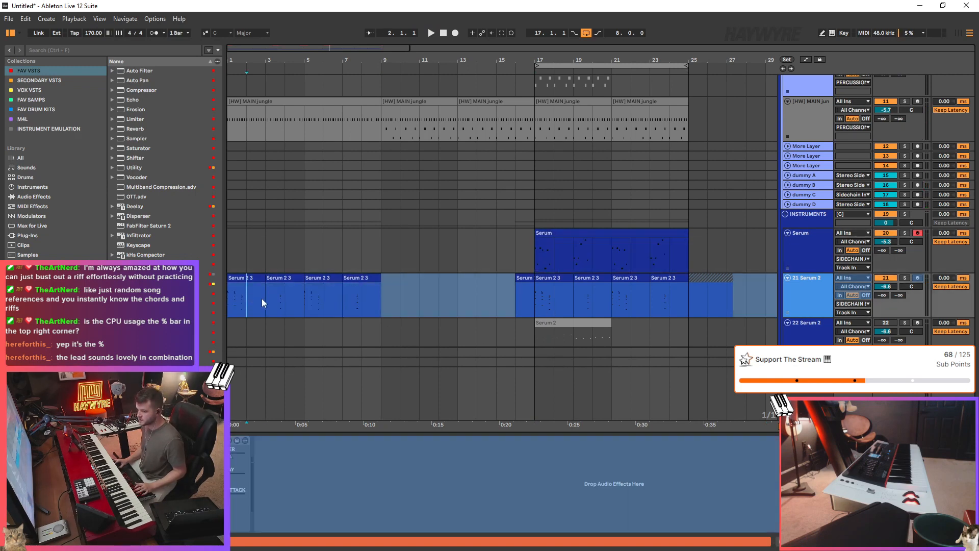
pyautogui.moveTo(229, 298); pyautogui.dragTo(380, 298)
pyautogui.scroll(5, 436, 169)
pyautogui.scroll(-4, 378, 220)
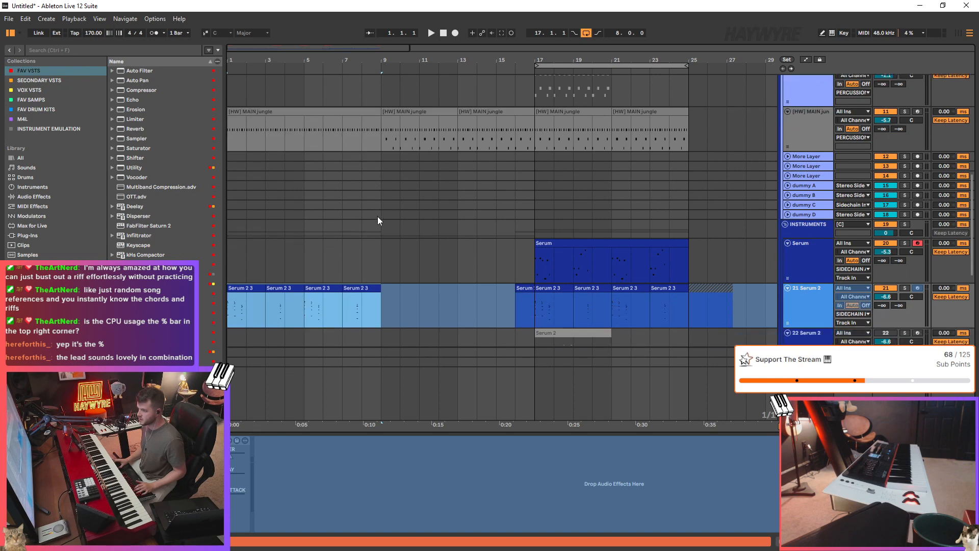
pyautogui.hotkey('ctrl', 'l')
pyautogui.press('space')
# - Insert 8 bars of empty time into the arrangement at bar 9
pyautogui.scroll(10, 494, 274)
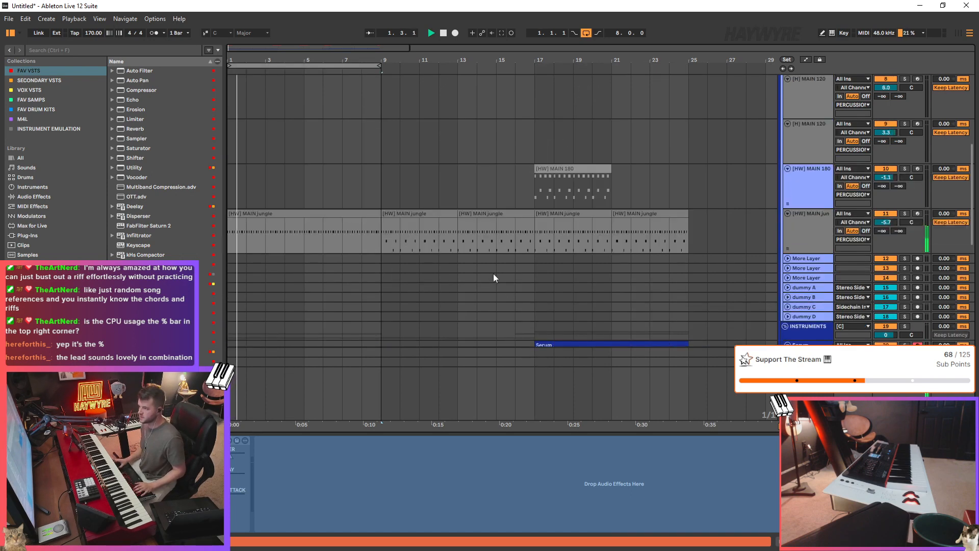
pyautogui.scroll(5, 479, 265)
pyautogui.scroll(-14, 380, 307)
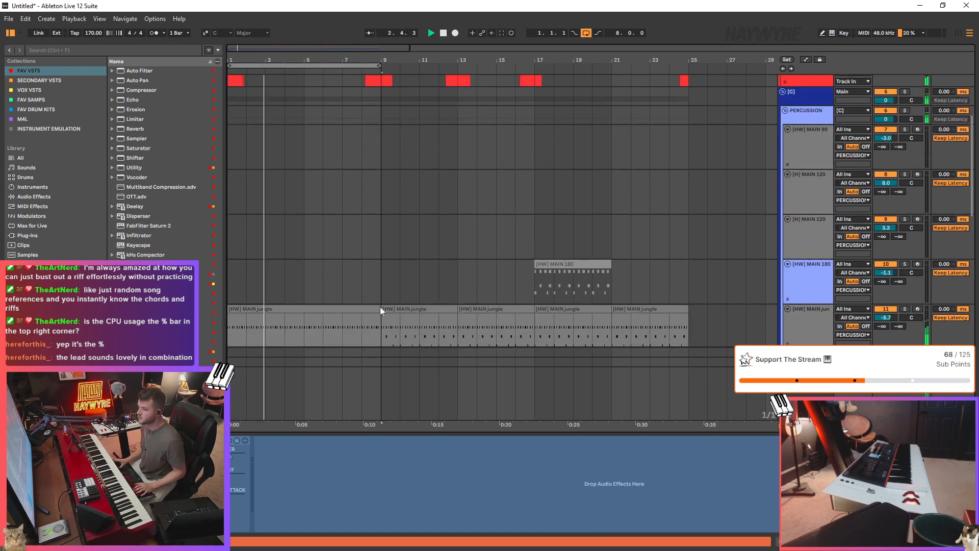
pyautogui.scroll(-8, 377, 305)
pyautogui.scroll(3, 371, 211)
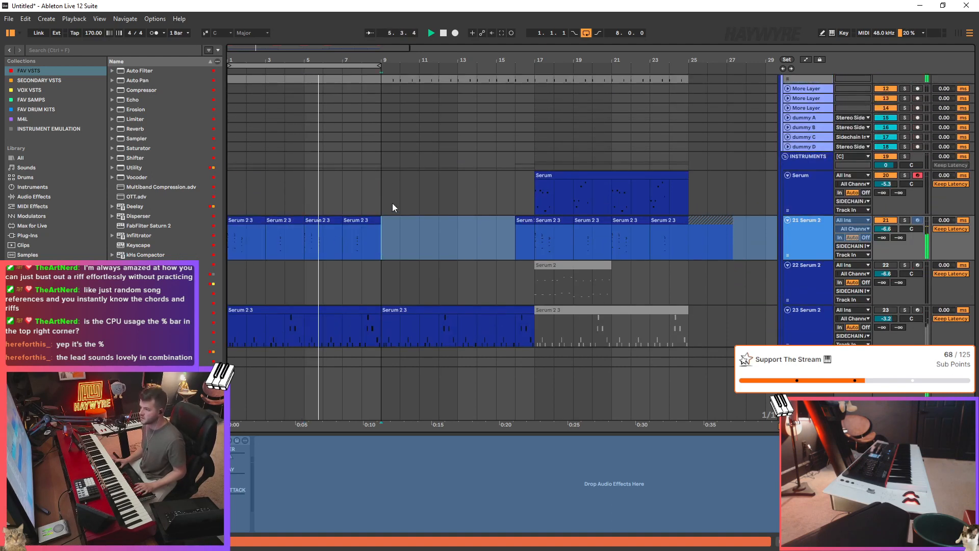
pyautogui.hotkey('ctrl', 'i')
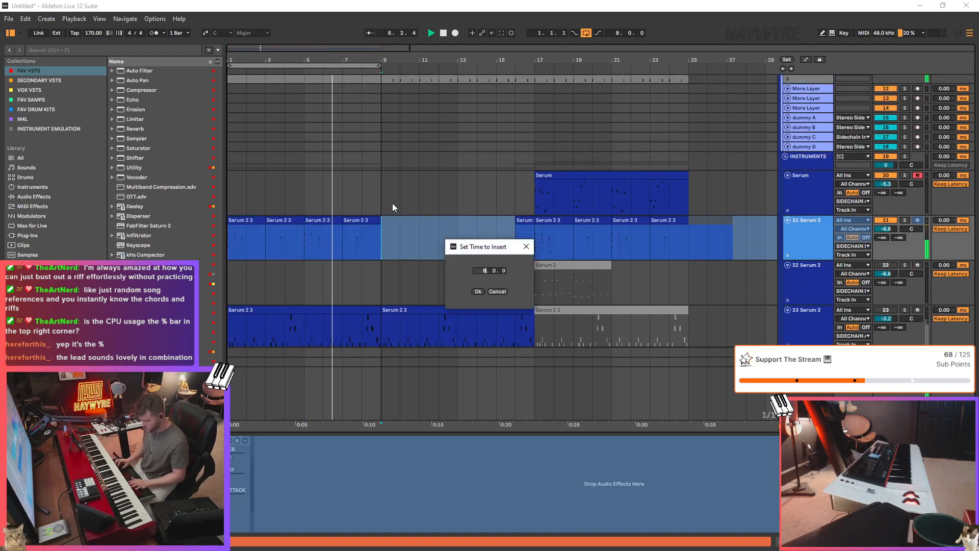
pyautogui.click(477, 291)
# - Duplicate the first eight bars of the 21 Serum 2 track and the [HW] MAIN jungle clip into bars 9 to 17
pyautogui.moveTo(214, 260); pyautogui.dragTo(212, 260)
pyautogui.hotkey('ctrl', 'd')
pyautogui.scroll(3, 357, 117)
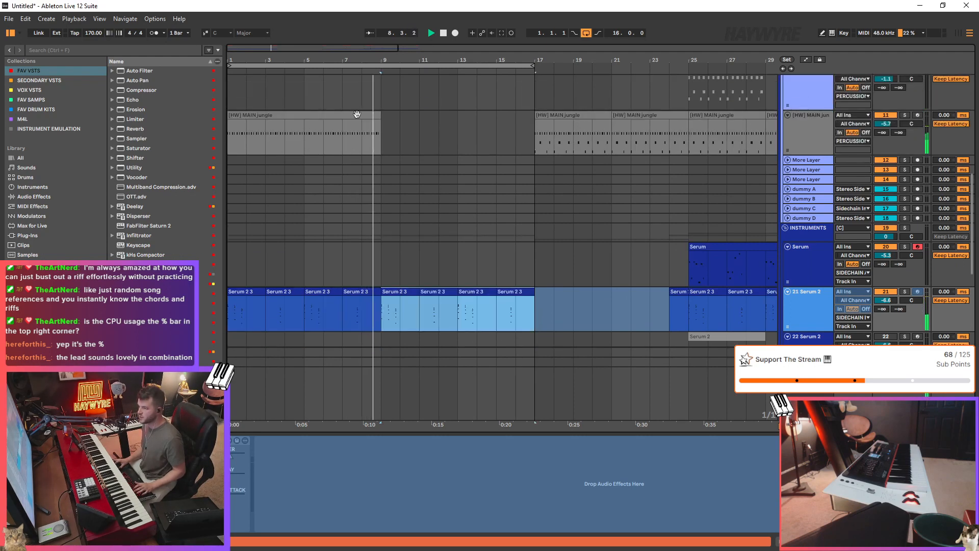
pyautogui.click(357, 114)
pyautogui.hotkey('ctrl', 'd')
# - Trim the start of the processed vocal clip before bar 9 and copy the opening vocal clip to bar 9
pyautogui.scroll(8, 475, 174)
pyautogui.scroll(4, 483, 209)
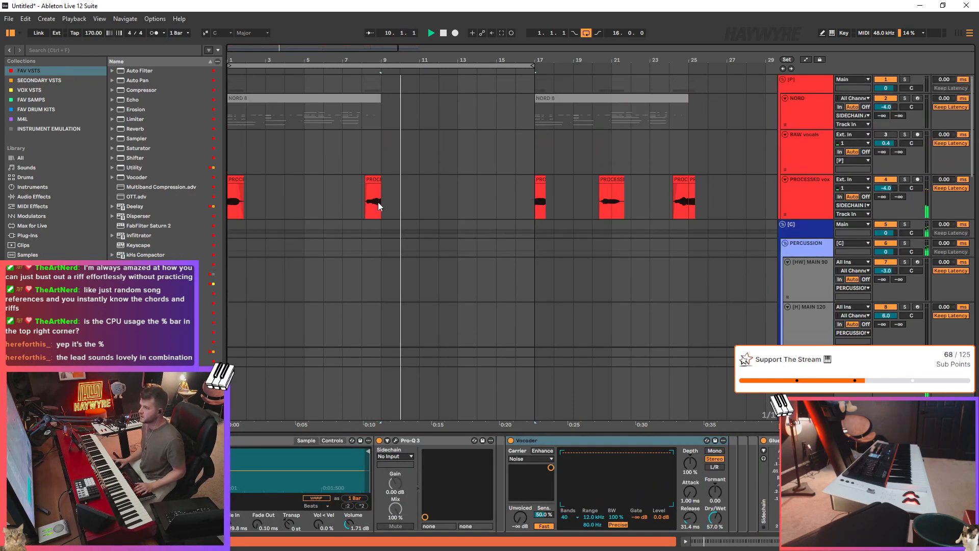
pyautogui.click(371, 179)
pyautogui.click(235, 202)
pyautogui.hotkey('ctrl', 'c')
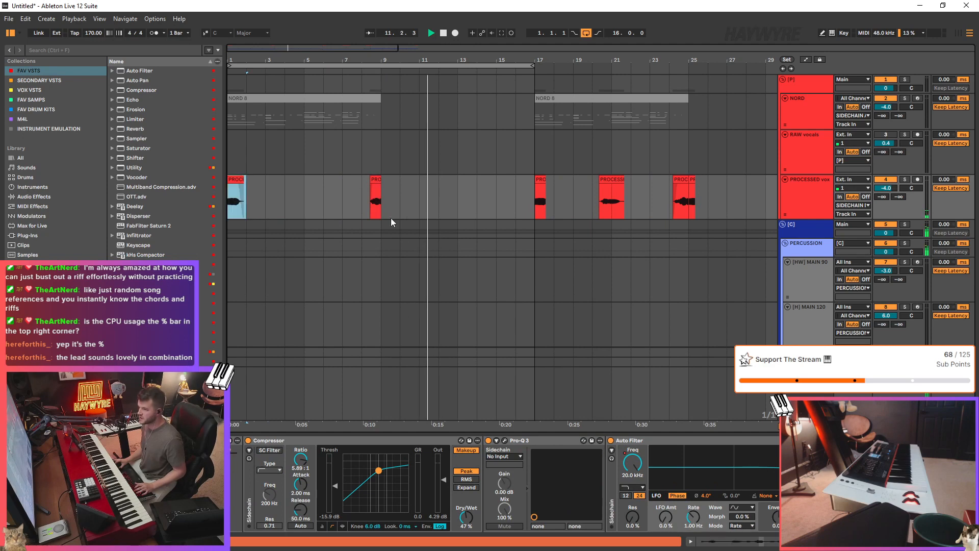
pyautogui.click(377, 199)
pyautogui.hotkey('ctrl', 'v')
# - Play back the extended opening section and turn off the arrangement loop
pyautogui.scroll(-1, 548, 203)
pyautogui.scroll(-10, 584, 204)
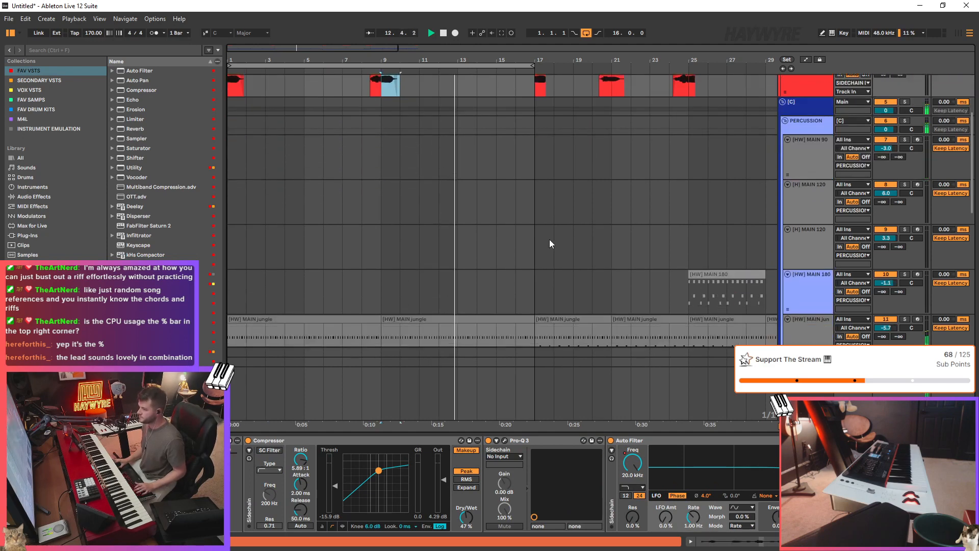
pyautogui.scroll(-2, 521, 236)
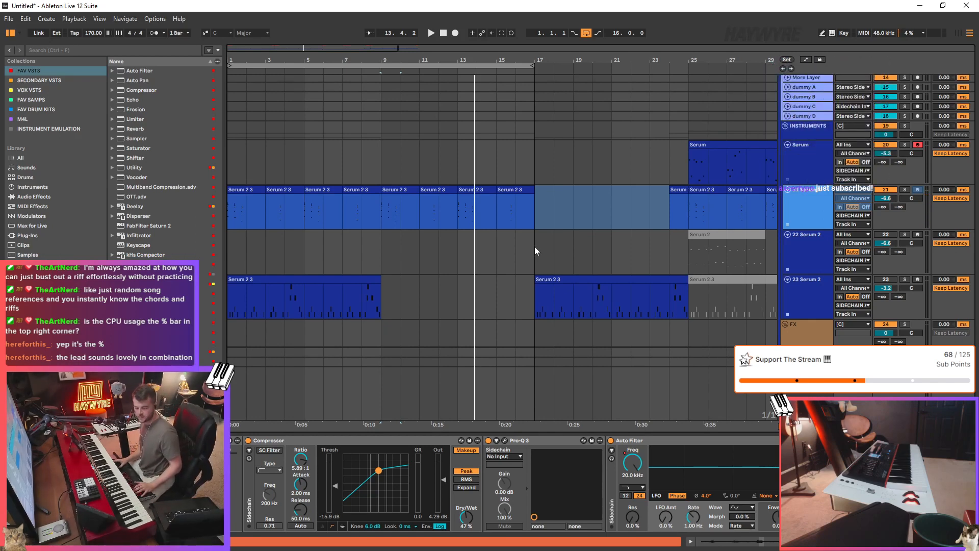
pyautogui.press('space')
pyautogui.scroll(3, 498, 244)
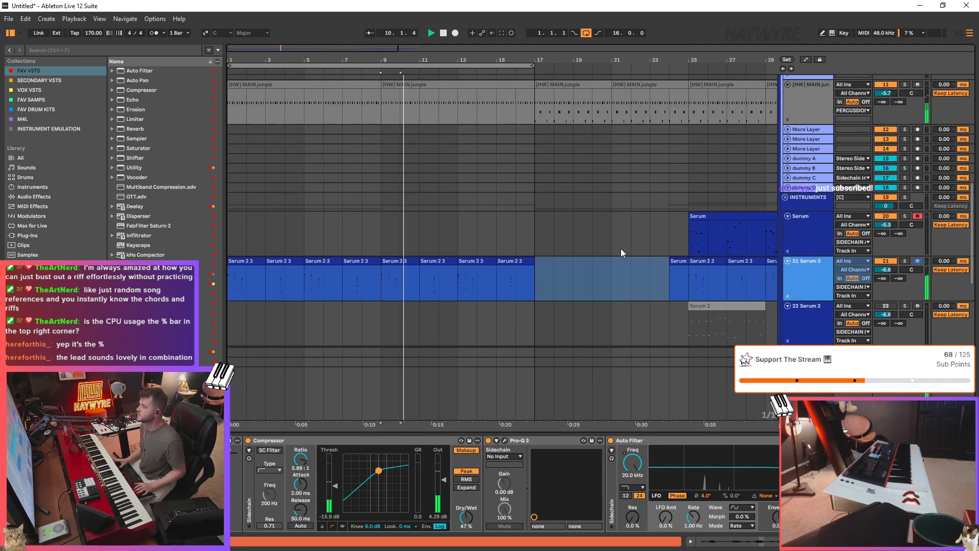
pyautogui.scroll(6, 620, 248)
pyautogui.hotkey('ctrl', 'l')
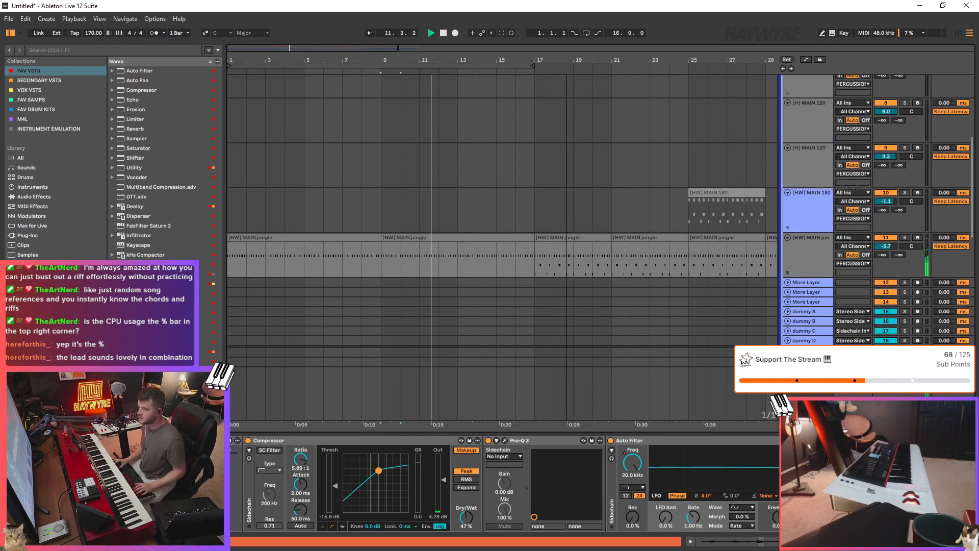
# - Move the Serum lead clip from bar 25 to bar 33 on its track
pyautogui.scroll(-6, 517, 175)
pyautogui.press('-')
pyautogui.click(560, 197)
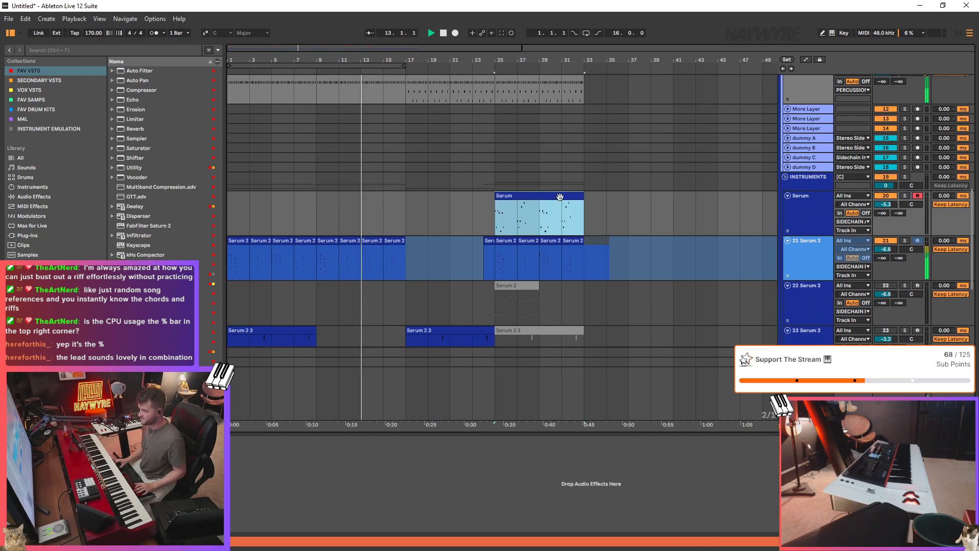
pyautogui.hotkey('ctrl', 'd')
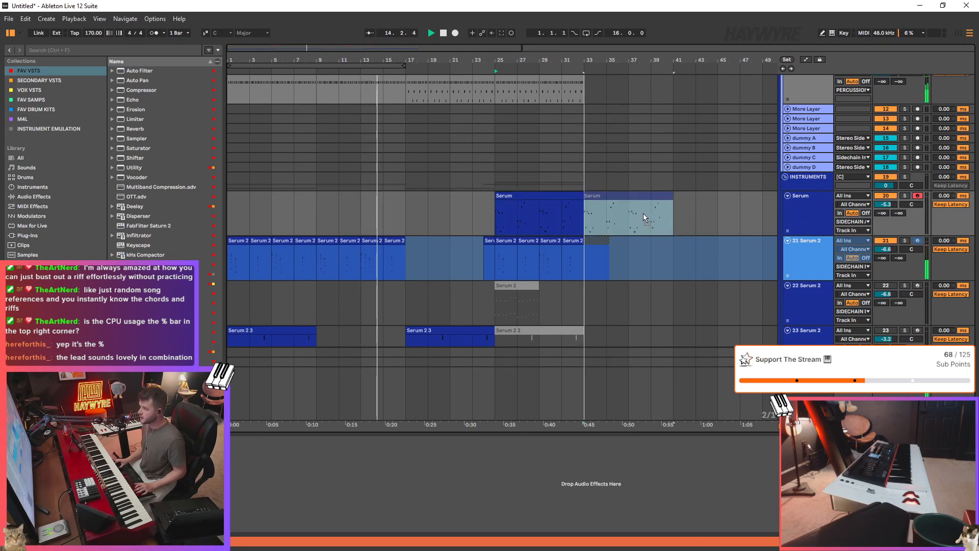
# - Delete the 21 Serum 2 chord clip at bars 15 to 17 and play back from shortly before the gap
pyautogui.press('space')
pyautogui.click(402, 268)
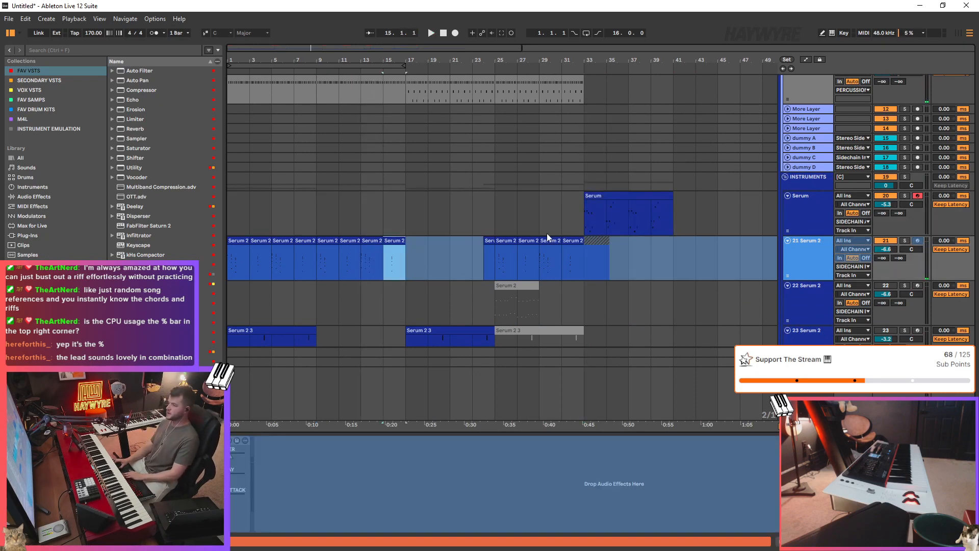
pyautogui.click(627, 193)
pyautogui.click(402, 232)
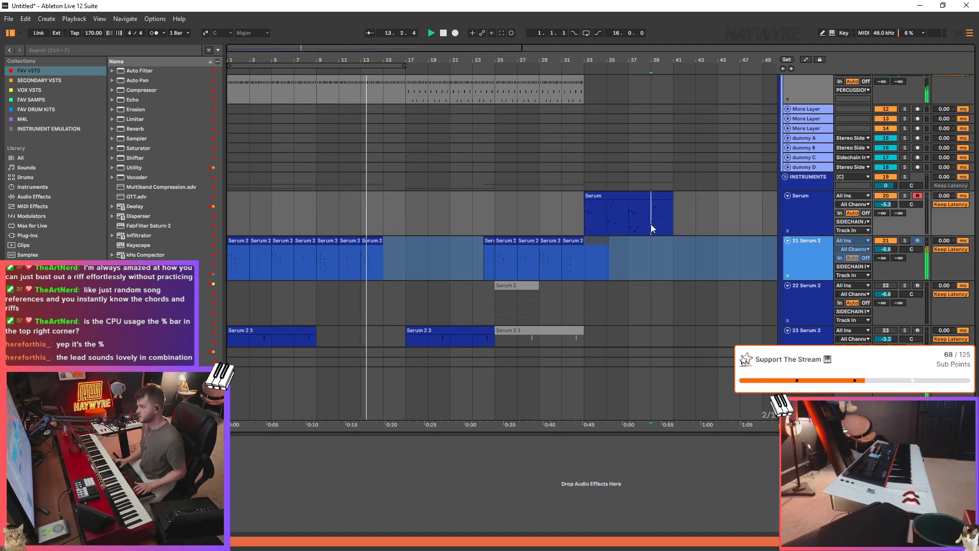
# - Copy the lead phrase starting at bar 39 of the Serum clip into the gap before bar 17 on the same track
pyautogui.moveTo(652, 224); pyautogui.dragTo(666, 224)
pyautogui.hotkey('ctrl', 'c')
pyautogui.hotkey('ctrl', 'v')
pyautogui.hotkey('ctrl', 'v')
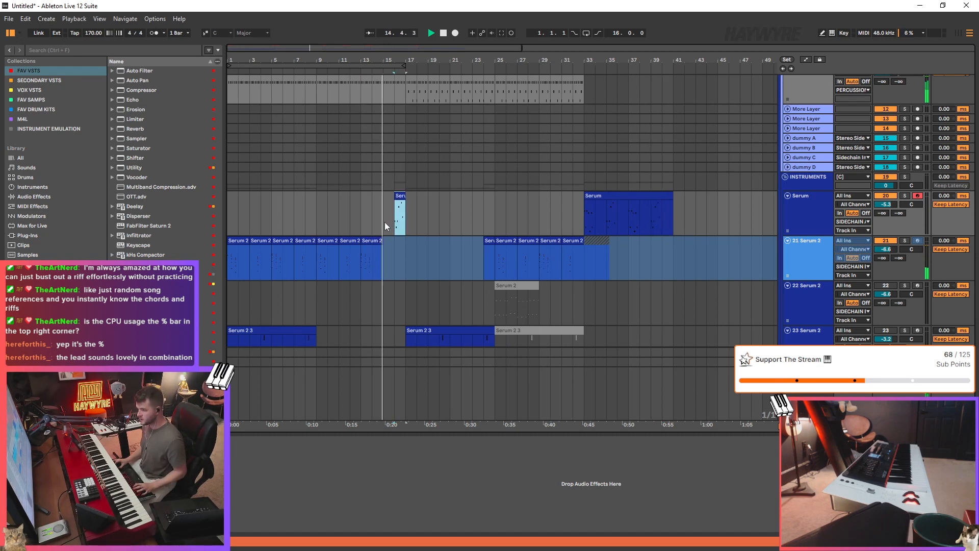
# - Place the copied Serum lead phrase at bars 15 to 16, clear bars 16 to 17, and play back from bar 15
pyautogui.press('space')
pyautogui.hscroll(15, 388, 216)
pyautogui.click(389, 217)
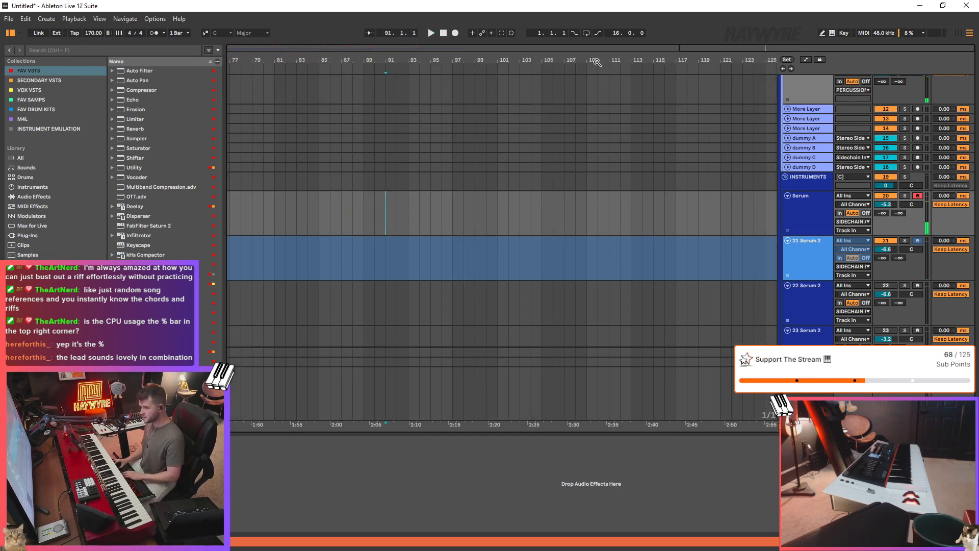
pyautogui.moveTo(721, 44)
pyautogui.mouseDown()
pyautogui.moveTo(314, 58)
pyautogui.moveTo(346, 248)
pyautogui.mouseUp()
pyautogui.click(413, 248)
pyautogui.click(405, 215)
pyautogui.click(420, 196)
pyautogui.press('Delete')
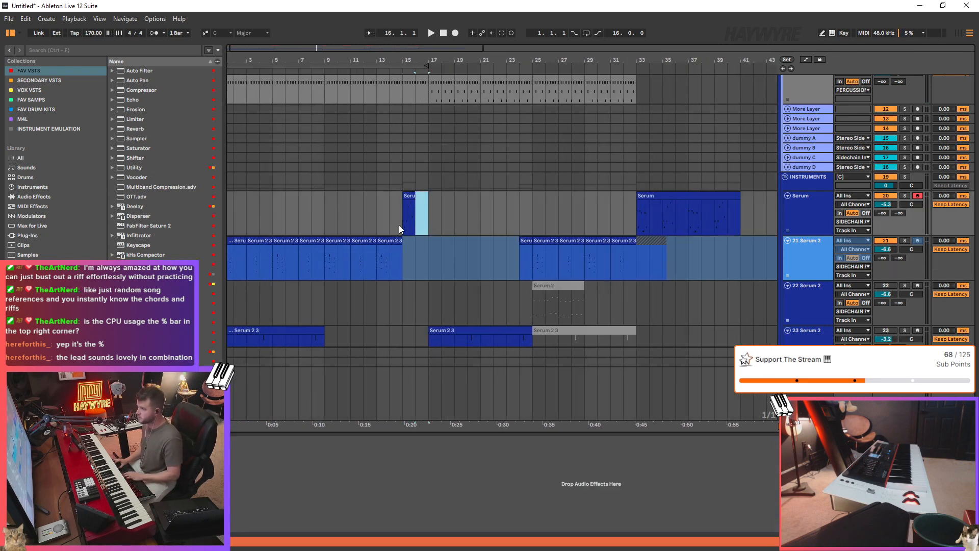
pyautogui.click(400, 226)
pyautogui.press('space')
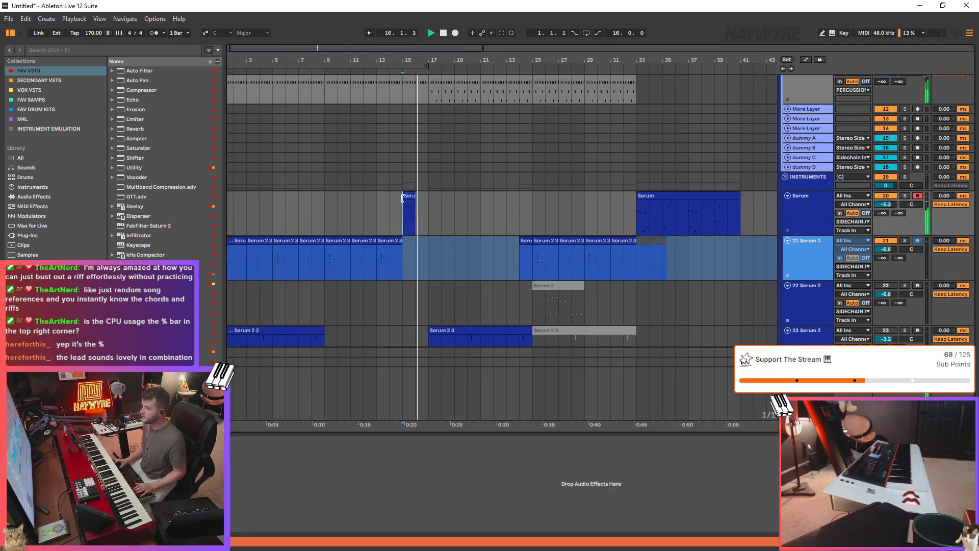
# - Replace the processed vocal clips in bars 25 to 33 with a duplicate of the vocals from bars 17 to 25
pyautogui.scroll(2, 505, 247)
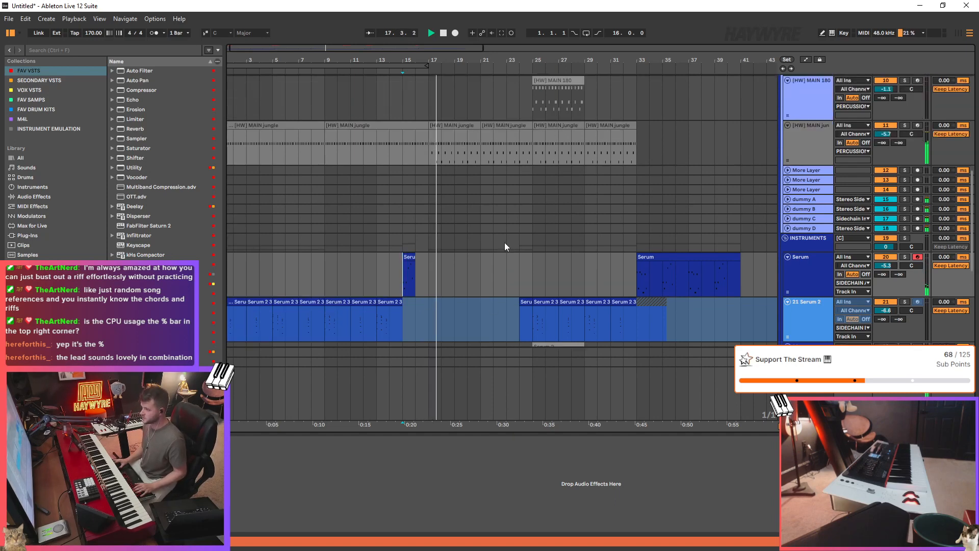
pyautogui.scroll(8, 525, 276)
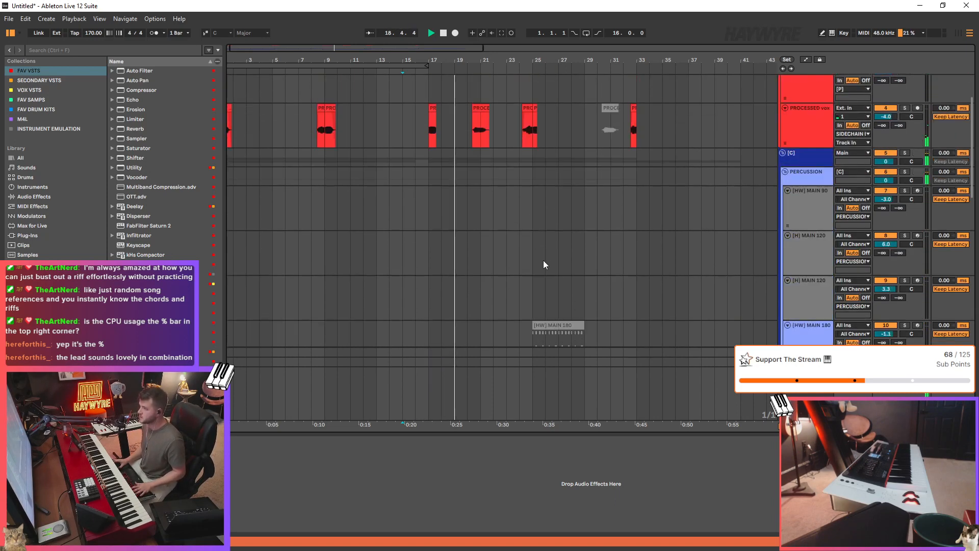
pyautogui.scroll(2, 543, 264)
pyautogui.press('space')
pyautogui.click(497, 187)
pyautogui.scroll(-1, 510, 189)
pyautogui.moveTo(560, 153); pyautogui.dragTo(728, 153)
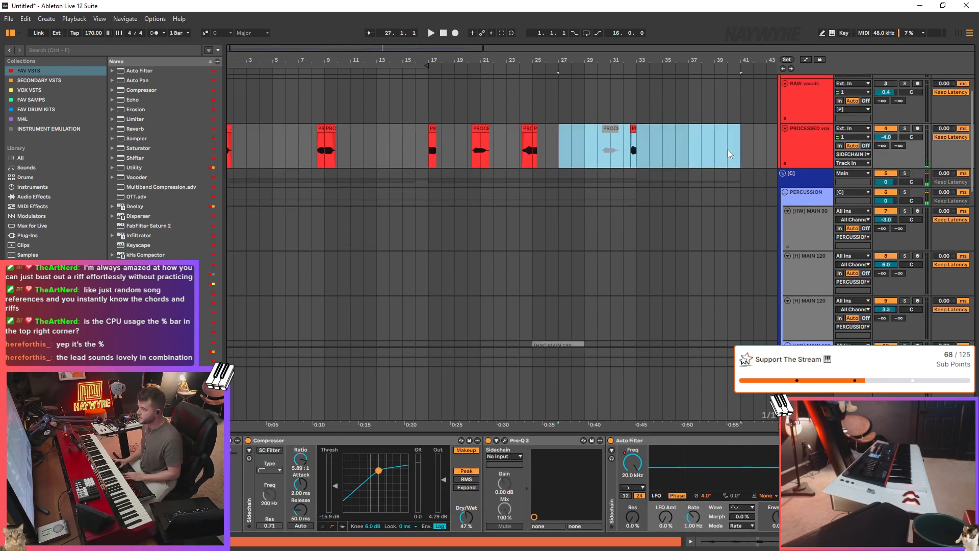
pyautogui.moveTo(532, 154); pyautogui.dragTo(637, 158)
# - Place the insert marker at bar 17, arm the 22 Serum 2 track for recording and open its Serum 2 synth
pyautogui.scroll(-7, 510, 222)
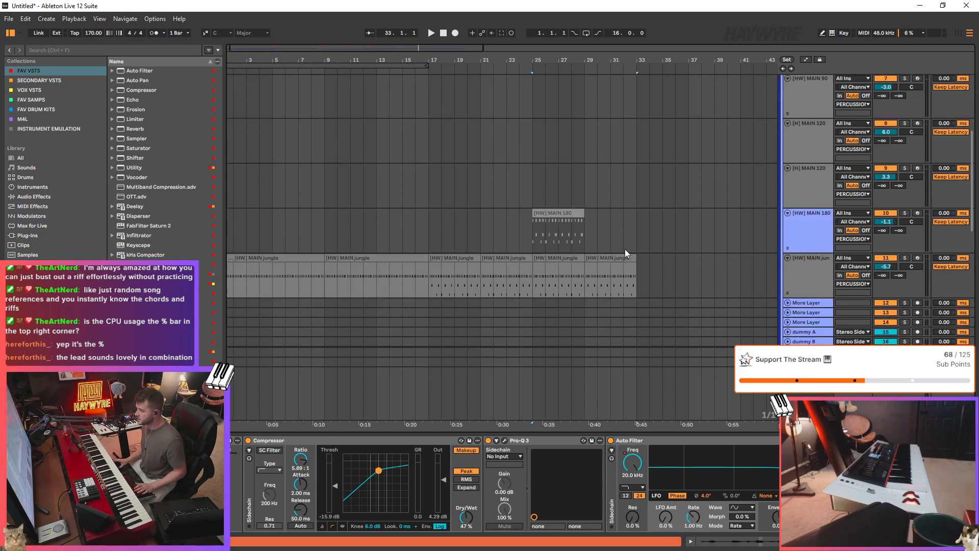
pyautogui.scroll(-2, 632, 259)
pyautogui.click(629, 140)
pyautogui.scroll(-4, 628, 140)
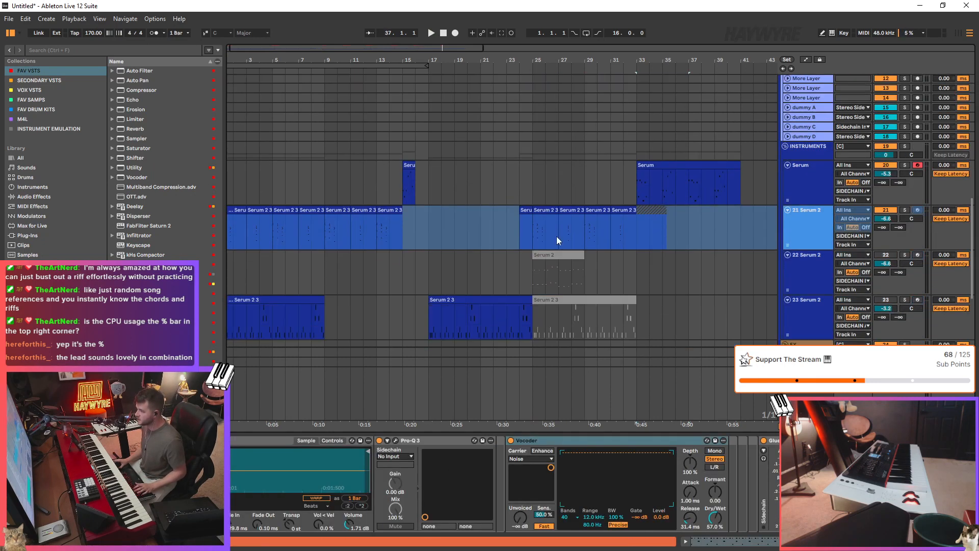
pyautogui.click(533, 238)
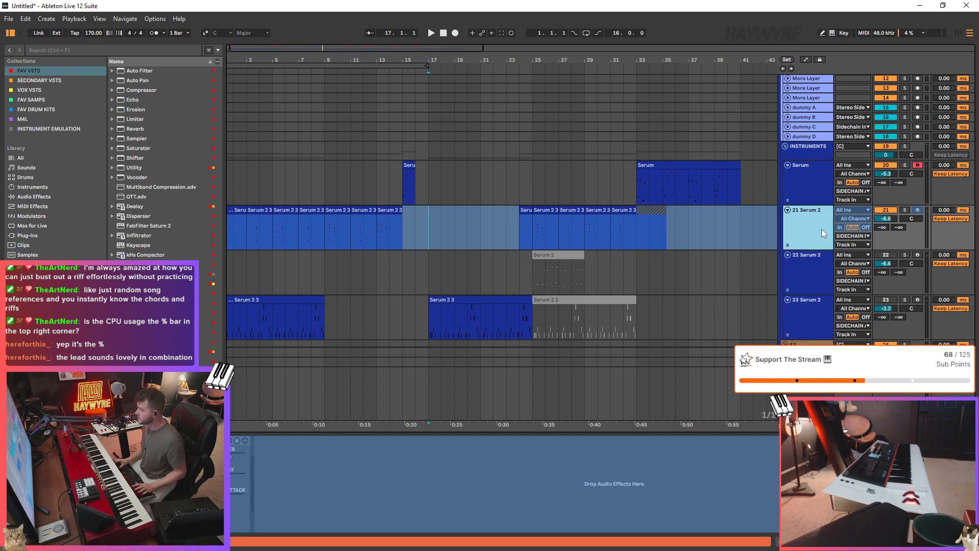
pyautogui.click(815, 270)
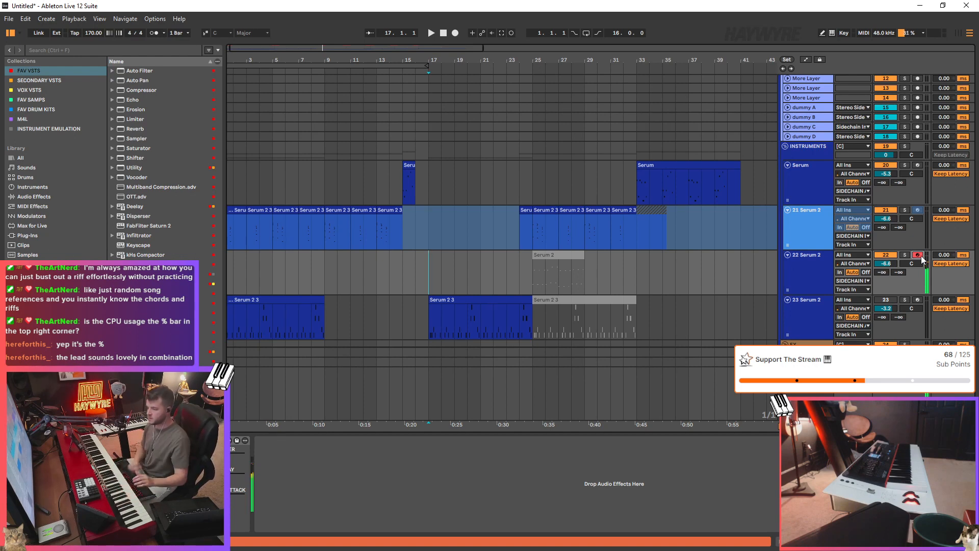
pyautogui.hotkey('ctrl', 'alt', 'p')
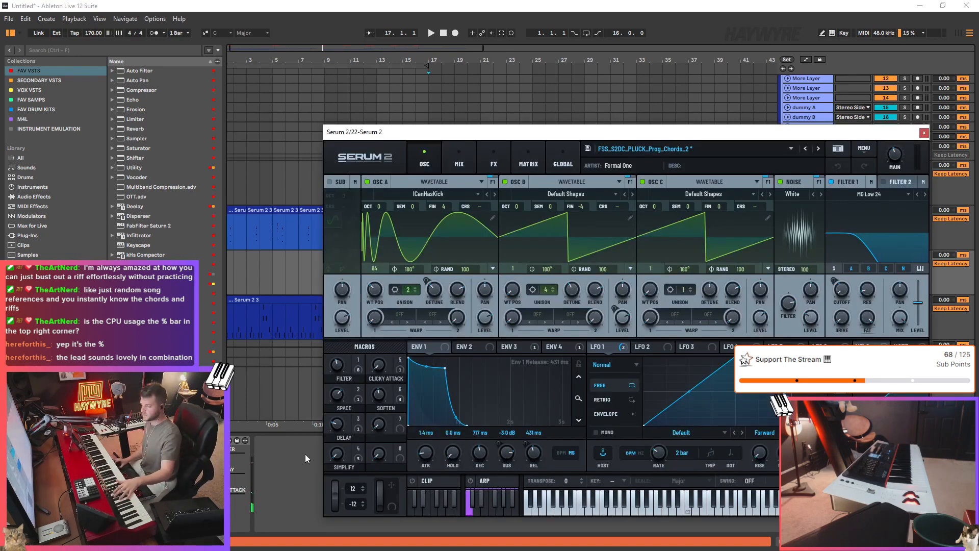
pyautogui.moveTo(767, 132); pyautogui.dragTo(607, 118)
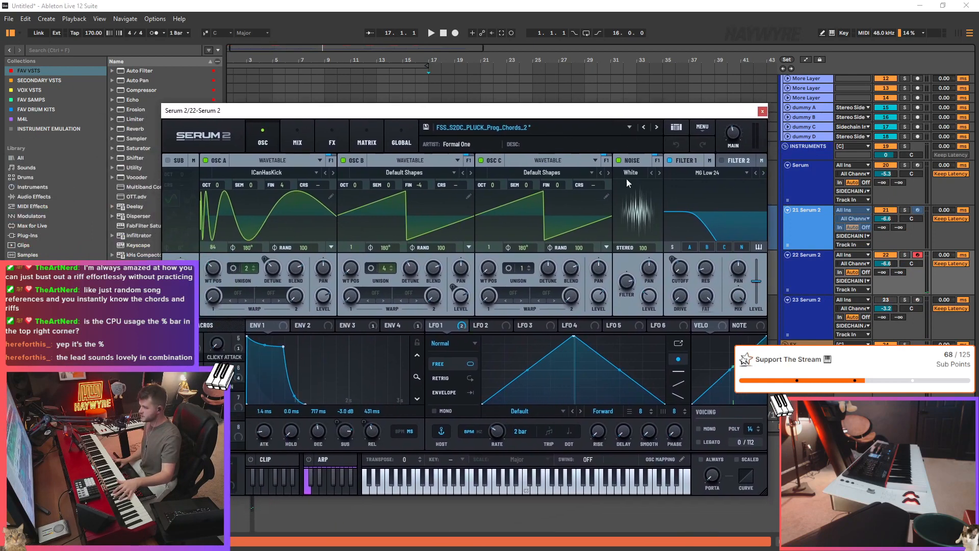
# - Show Envelope 4 in Serum 2, check the filter cutoff modulation while playing the patch, and close the synth window
pyautogui.click(401, 325)
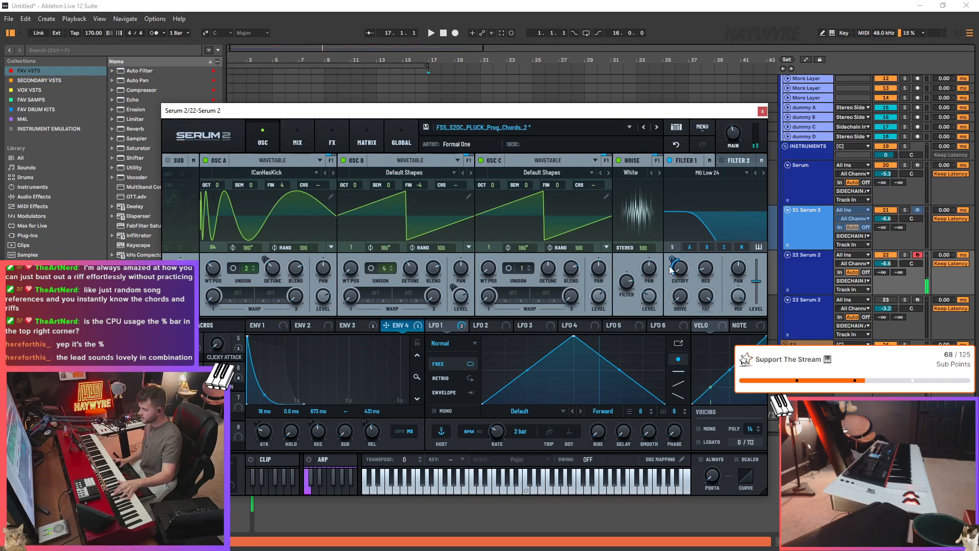
pyautogui.moveTo(670, 257)
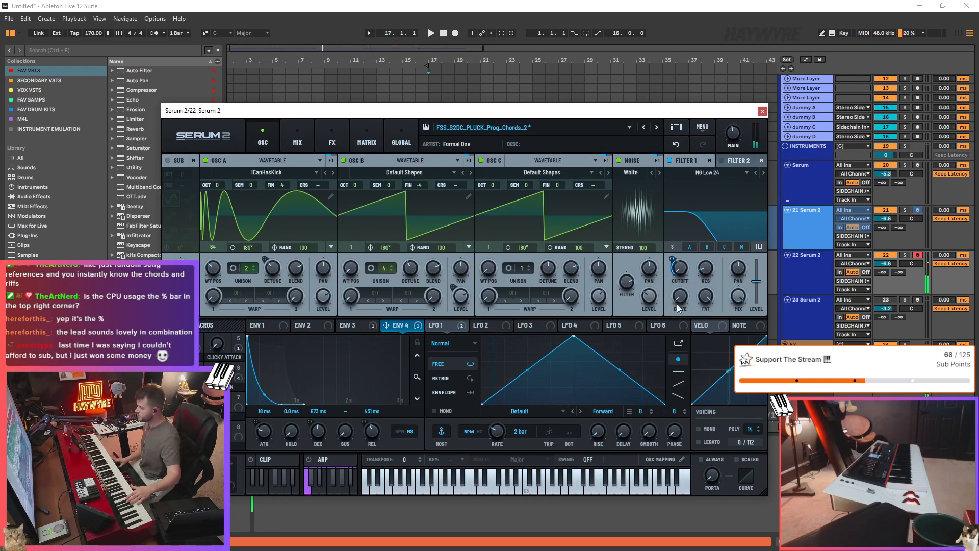
pyautogui.click(709, 442)
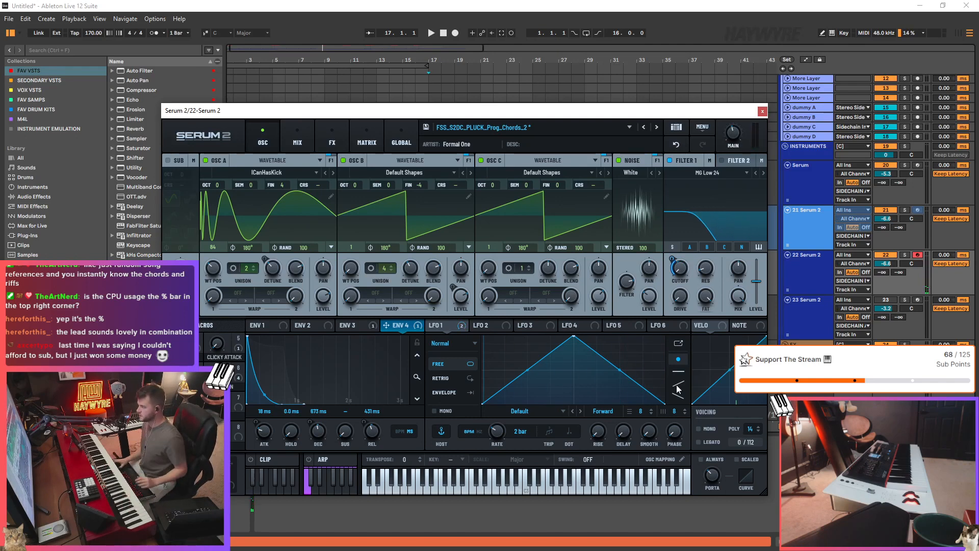
pyautogui.click(762, 111)
# - Play back from bar 15 with the 22 Serum 2 track armed and set that track's volume to -5.9 dB
pyautogui.scroll(-4, 433, 265)
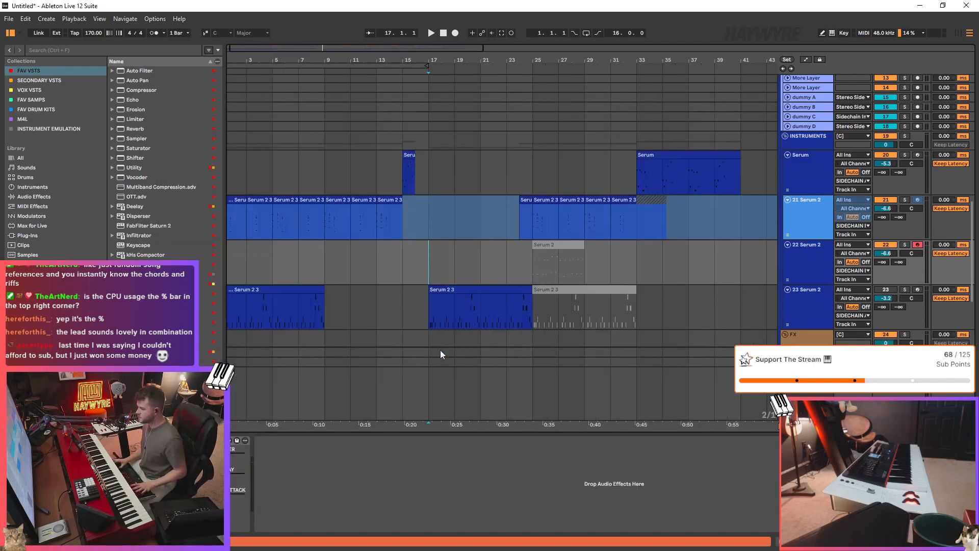
pyautogui.click(478, 249)
pyautogui.click(385, 231)
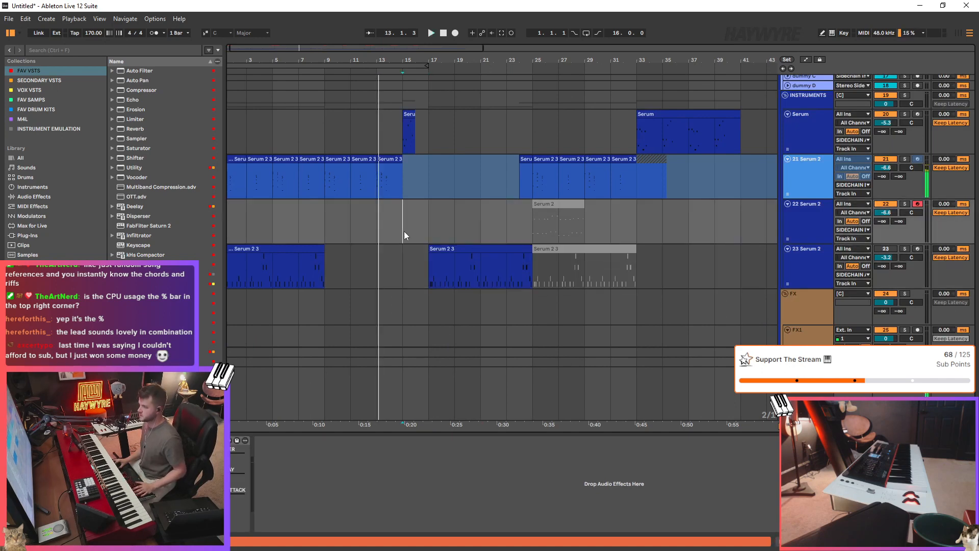
pyautogui.click(404, 231)
pyautogui.press('space')
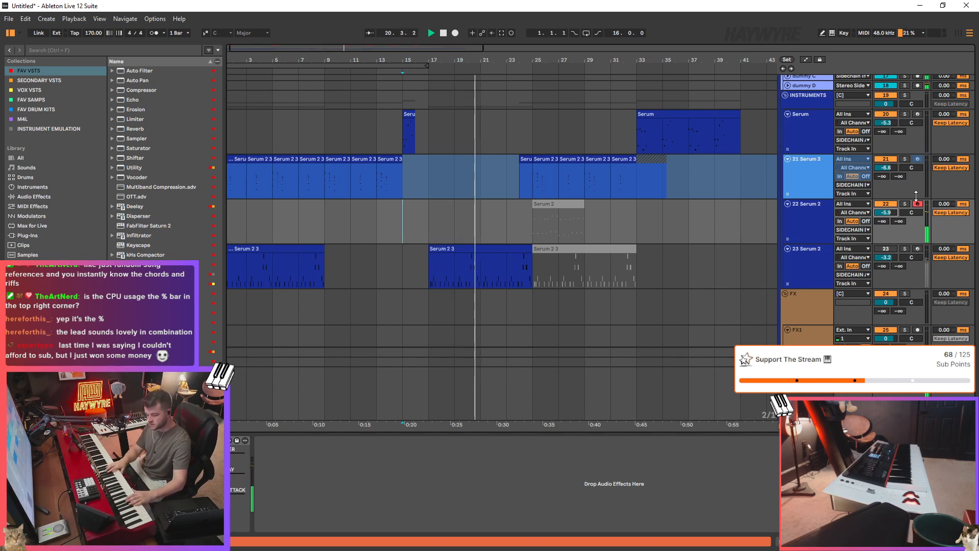
pyautogui.press('space')
# - Deactivate the processed vocal clips near bars 20 and 28
pyautogui.scroll(10, 467, 194)
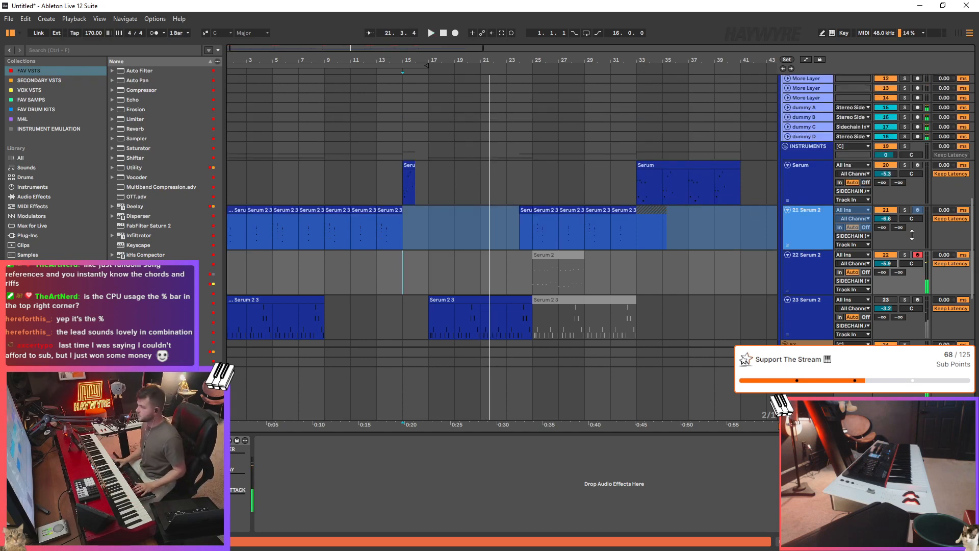
pyautogui.click(482, 193)
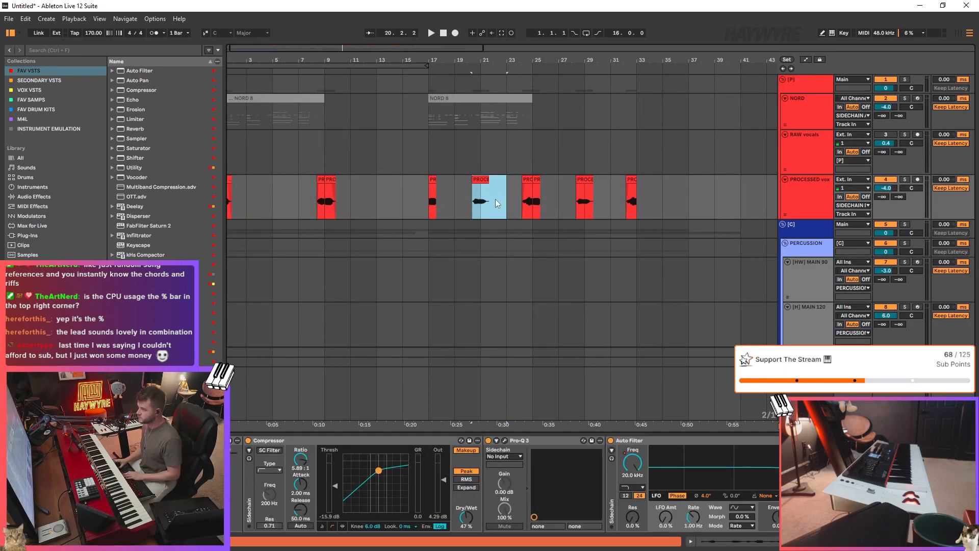
pyautogui.press('0')
pyautogui.moveTo(559, 194); pyautogui.dragTo(610, 190)
pyautogui.press('0')
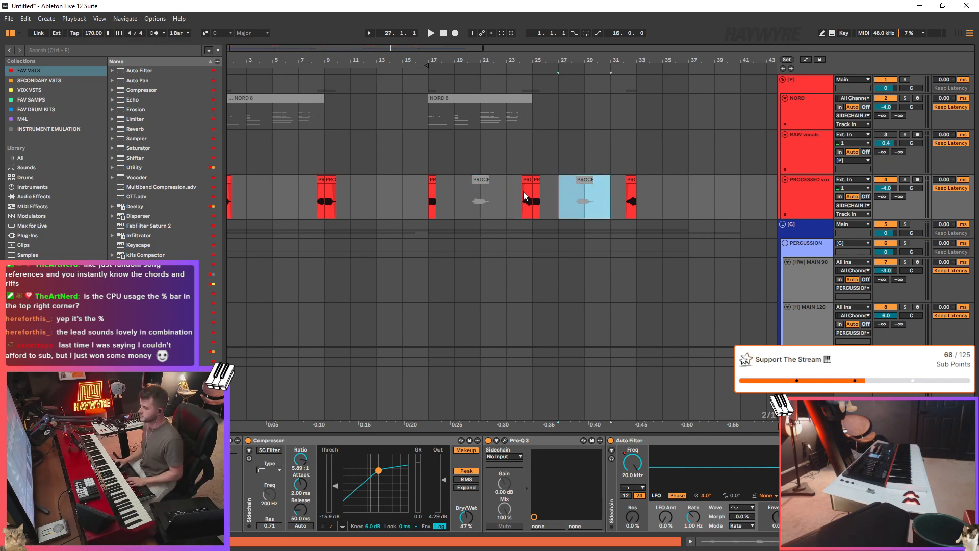
# - Trim the start of the processed vocal clip before bar 25 and copy it to just before bar 17
pyautogui.moveTo(522, 179); pyautogui.dragTo(525, 180)
pyautogui.scroll(-4, 548, 277)
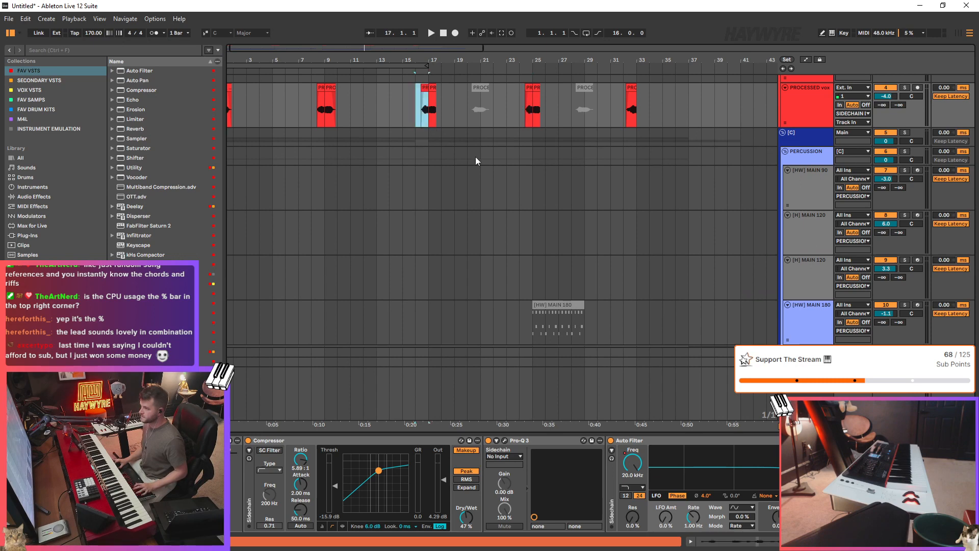
# - Record a MIDI part on the 22 Serum 2 track from bar 17 to about bar 25
pyautogui.scroll(-15, 476, 161)
pyautogui.click(420, 105)
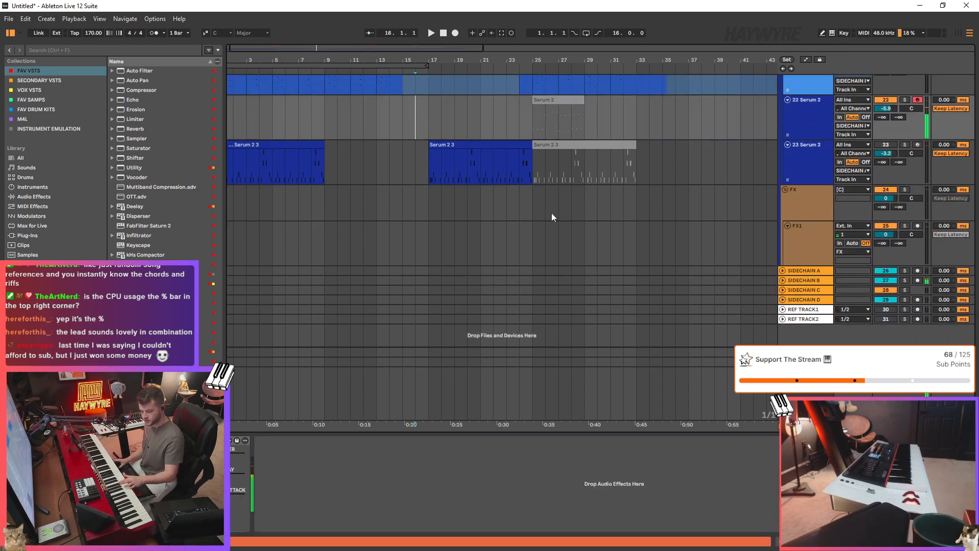
pyautogui.scroll(3, 459, 204)
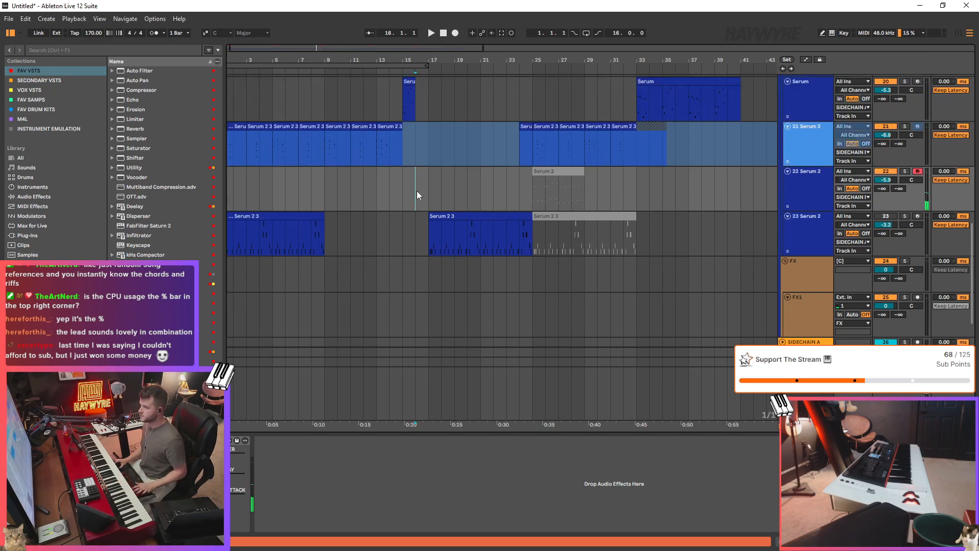
pyautogui.press('space')
pyautogui.click(427, 191)
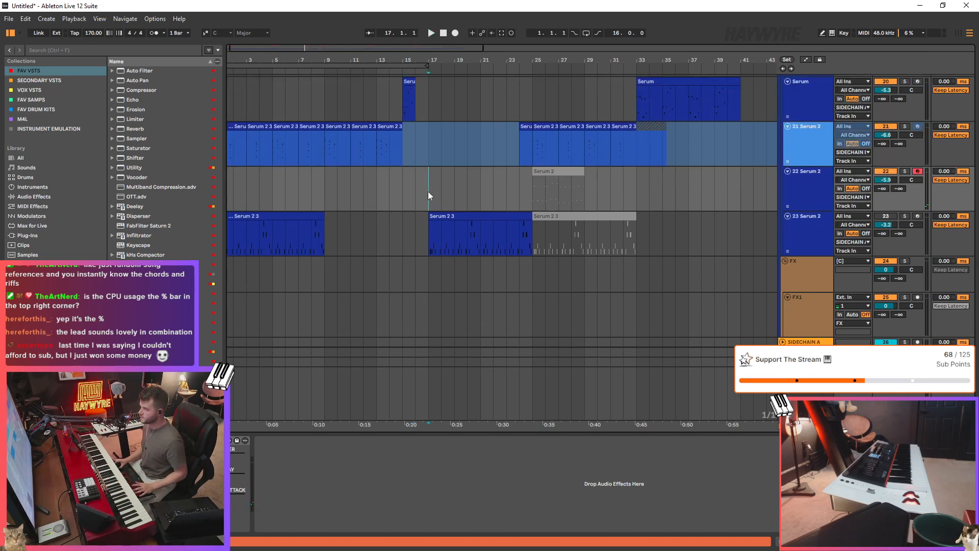
pyautogui.press('F9')
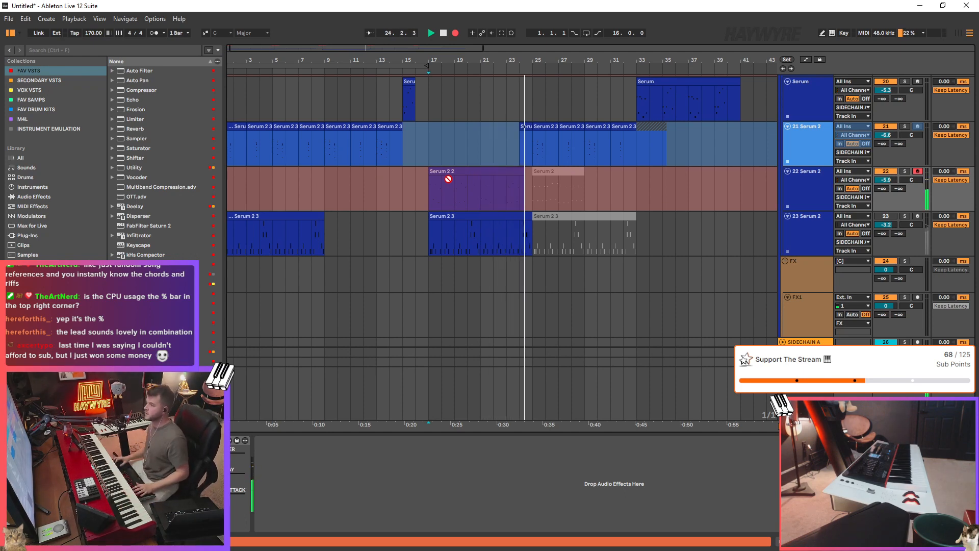
pyautogui.press('space')
# - Extend the newly recorded 22 Serum 2 clip to bar 25 and loop playback over bars 17 to 25
pyautogui.press('space')
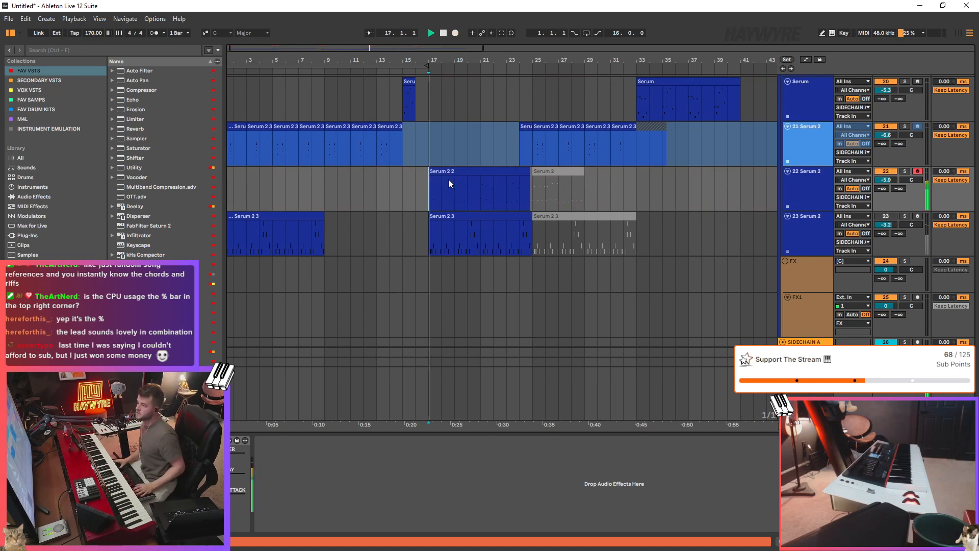
pyautogui.click(528, 173)
pyautogui.hotkey('ctrl', 'l')
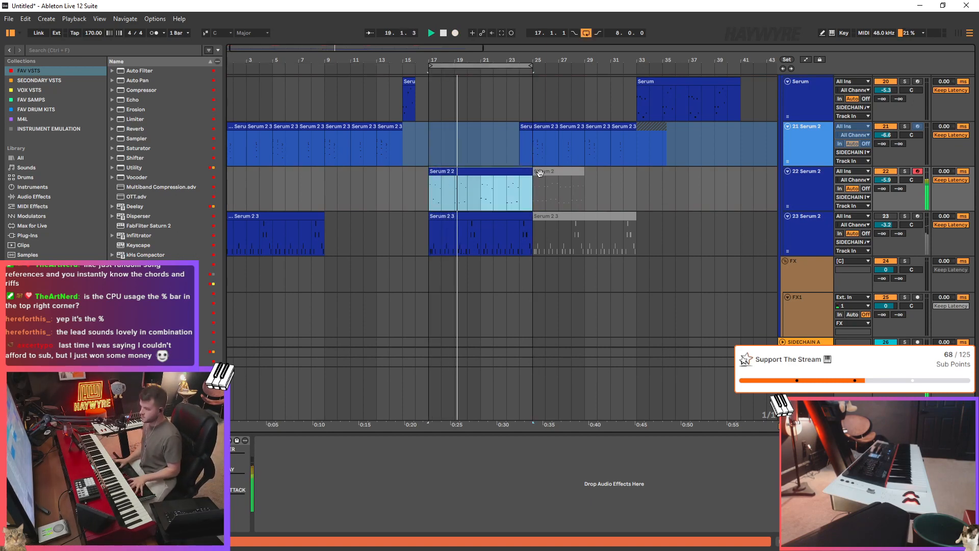
# - Open the notes of the recorded 22 Serum 2 clip for review and return to the arrangement
pyautogui.doubleClick(454, 174)
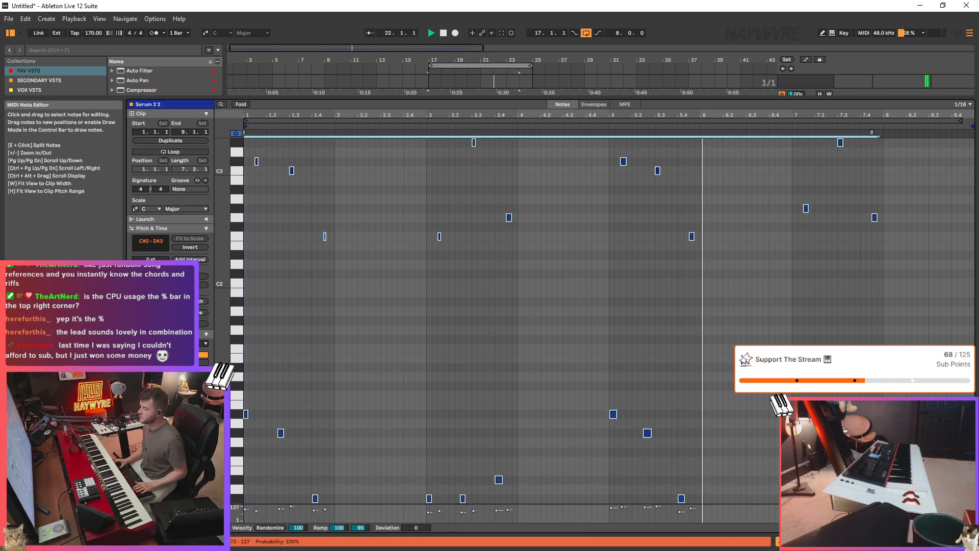
pyautogui.hotkey('shift', 'Tab')
pyautogui.scroll(-2, 610, 252)
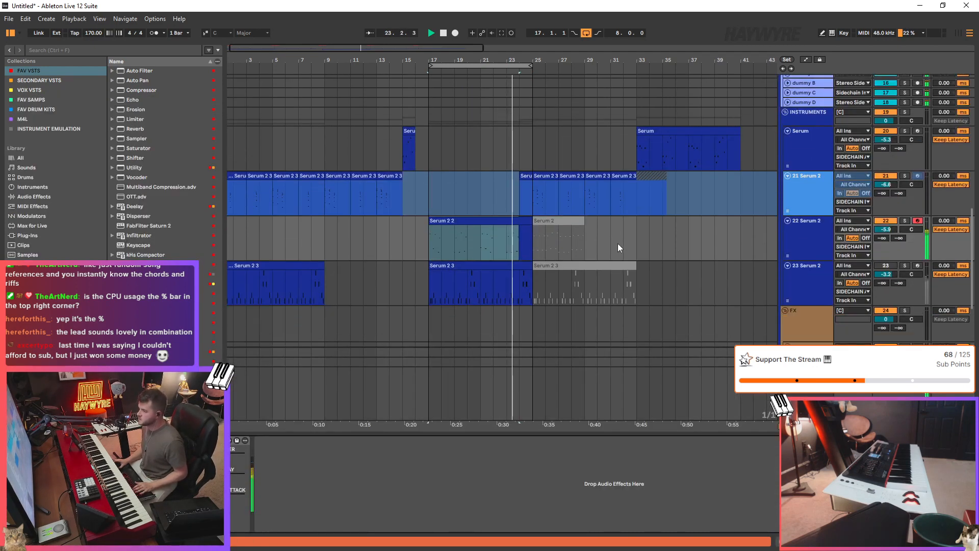
# - Raise the volume of the 22 Serum 2 track to -4.7 dB
pyautogui.click(818, 240)
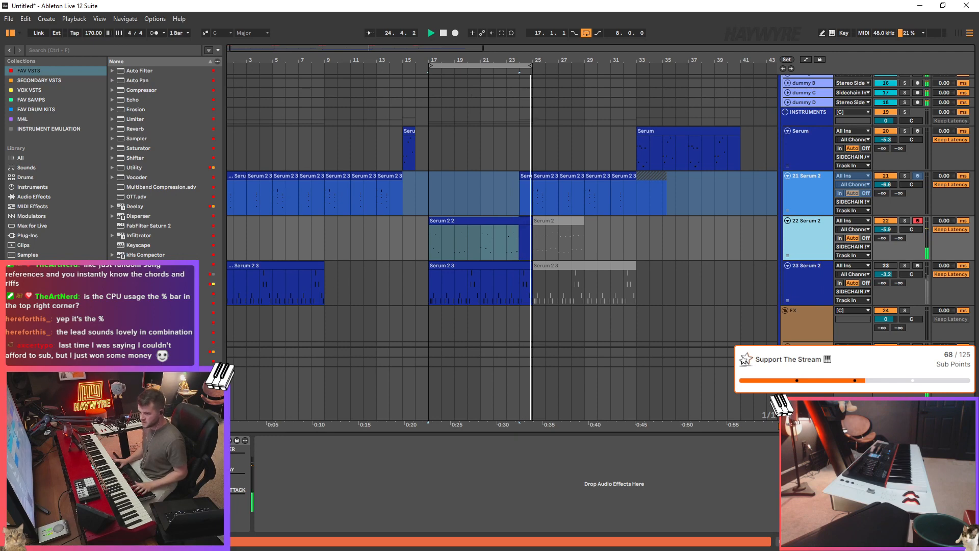
pyautogui.scroll(-2, 158, 163)
pyautogui.scroll(3, 534, 279)
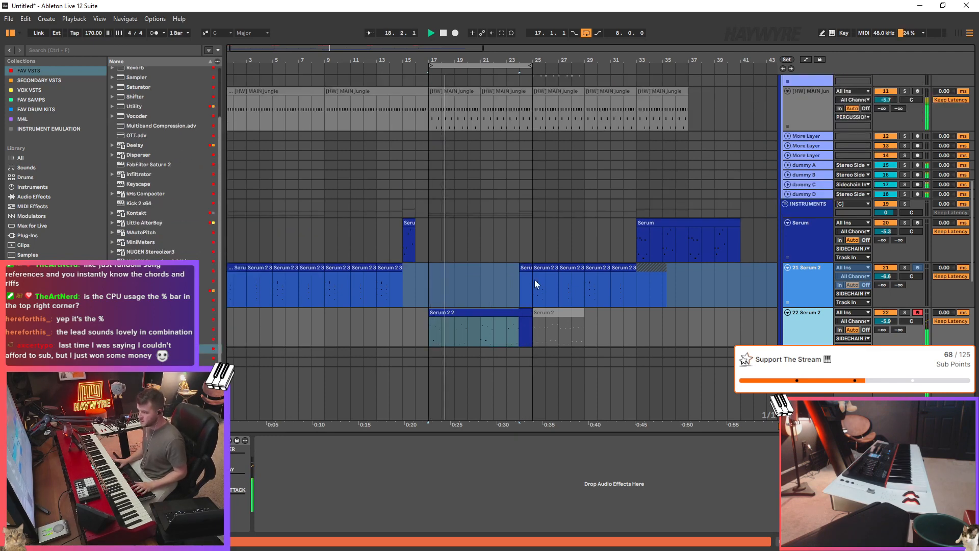
pyautogui.scroll(2, 691, 283)
pyautogui.scroll(-3, 739, 296)
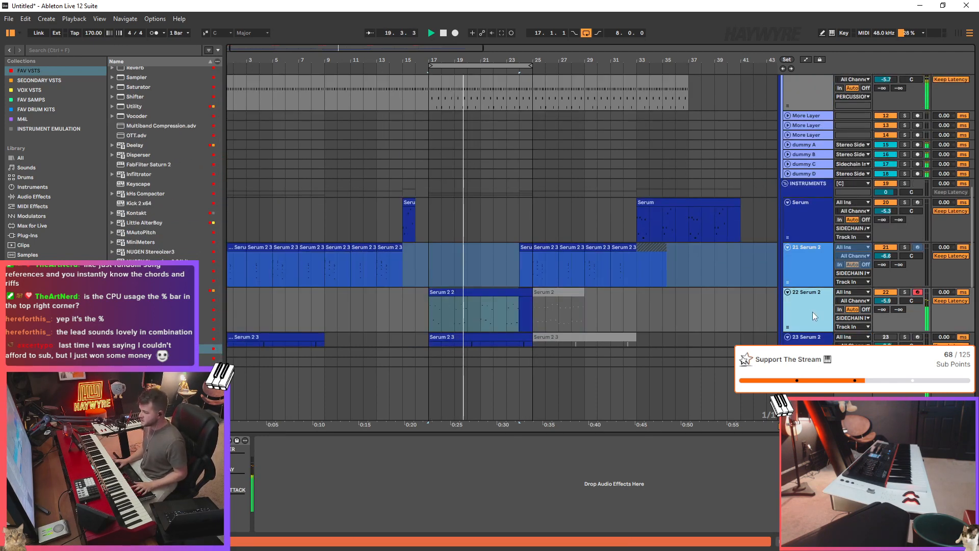
pyautogui.moveTo(886, 301); pyautogui.dragTo(886, 294)
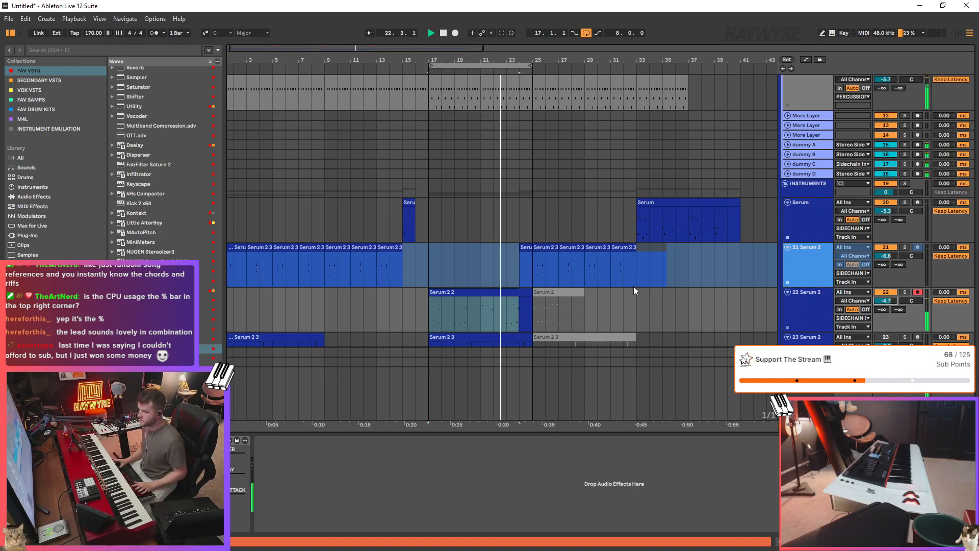
# - Insert a new MIDI track with Serum 2 directly below the 22 Serum 2 track and close its synth window
pyautogui.click(803, 321)
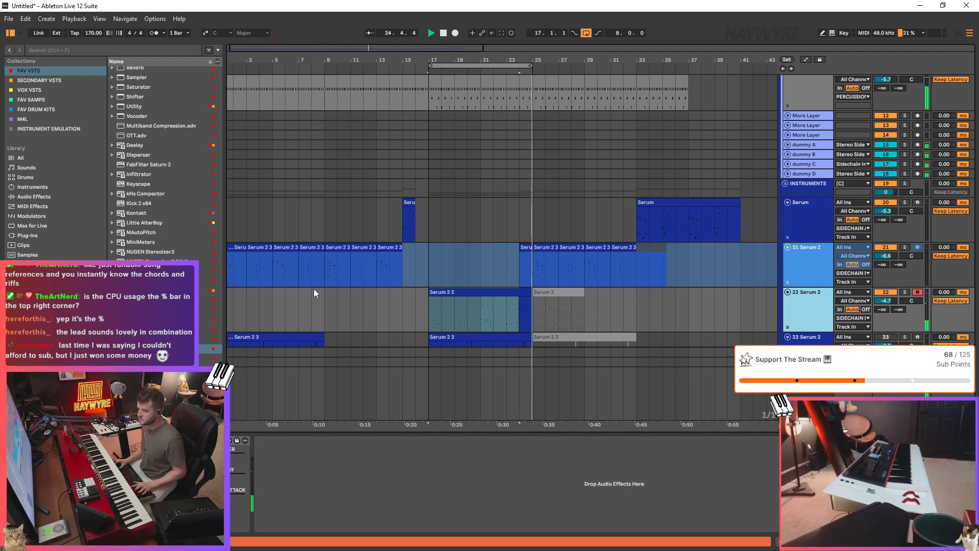
pyautogui.hotkey('ctrl', 'shift', 't')
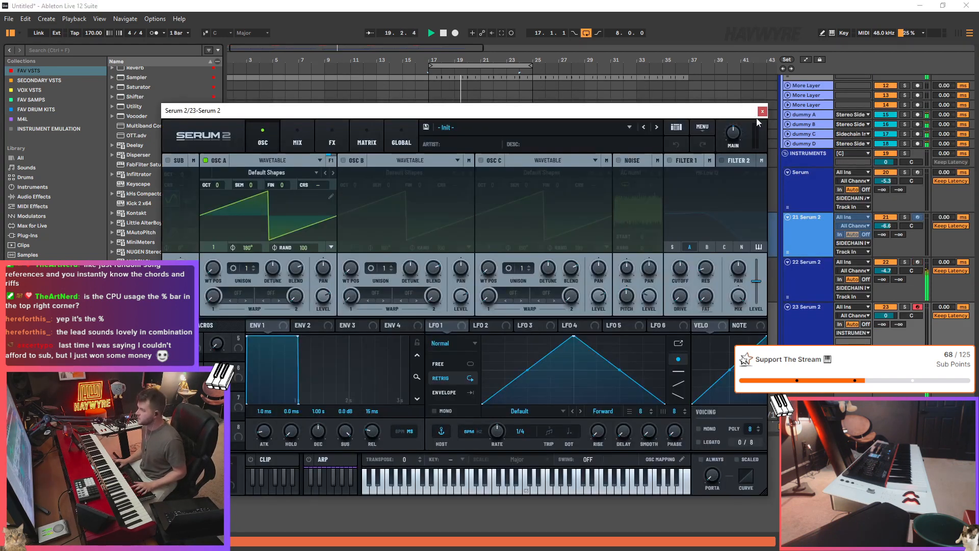
pyautogui.click(761, 112)
pyautogui.scroll(1, 553, 265)
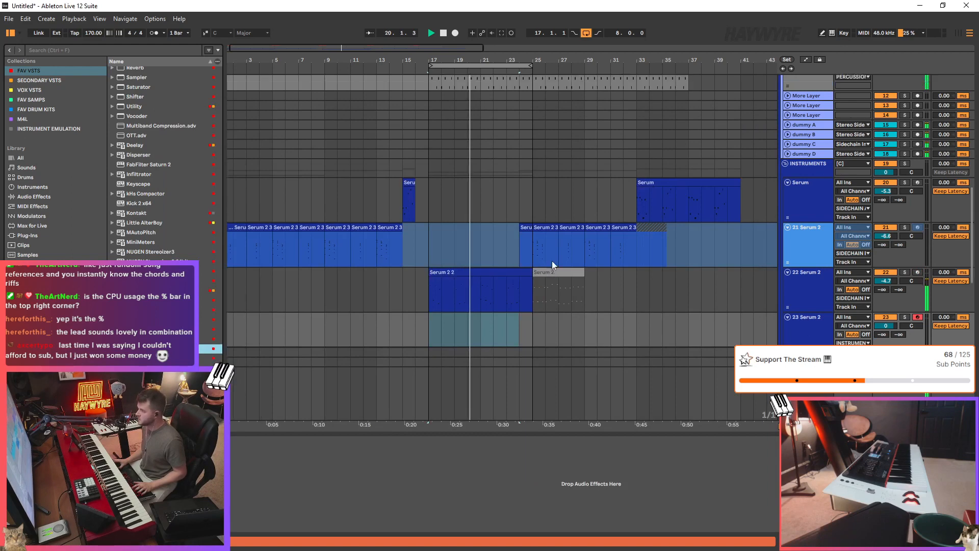
pyautogui.click(663, 182)
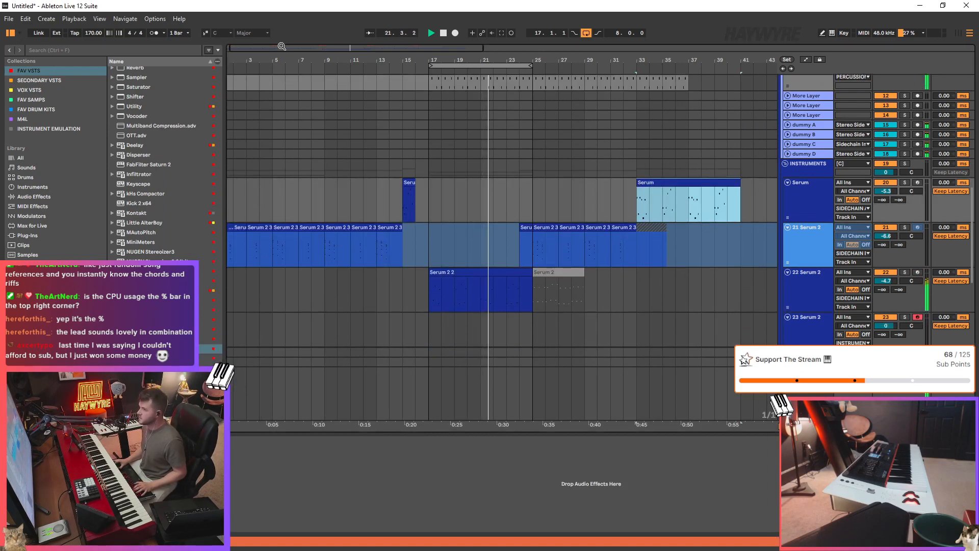
pyautogui.moveTo(281, 46); pyautogui.dragTo(282, 37)
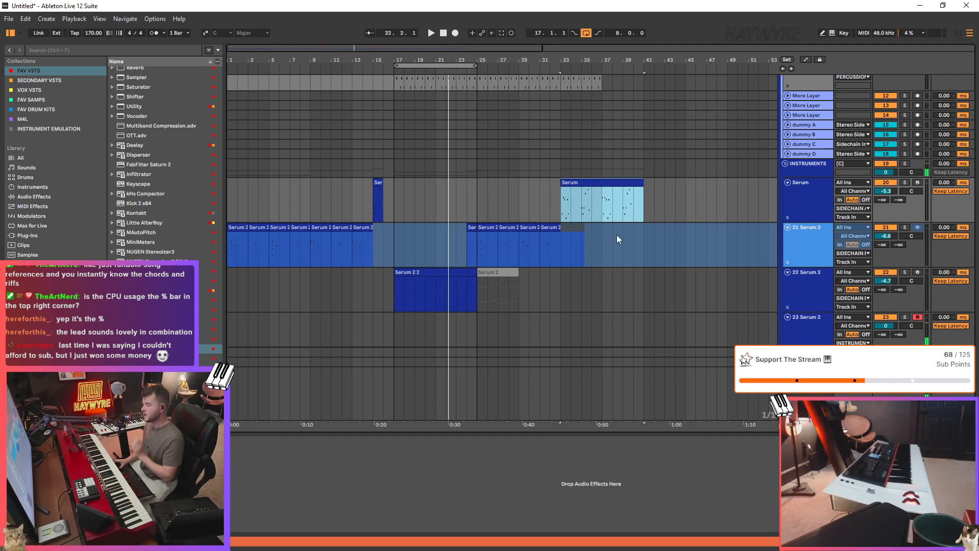
pyautogui.moveTo(597, 182); pyautogui.dragTo(634, 188)
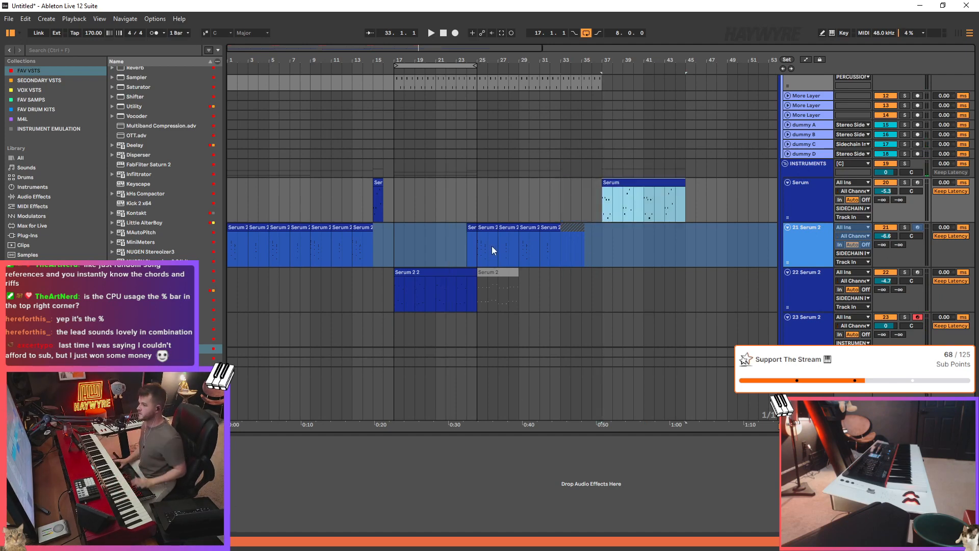
pyautogui.click(487, 250)
pyautogui.moveTo(639, 184); pyautogui.dragTo(589, 191)
# - Duplicate the 22 Serum 2 clip at bar 17 so the copy starts at bar 25, and play from bar 25
pyautogui.click(444, 276)
pyautogui.hotkey('ctrl', 'd')
pyautogui.click(482, 260)
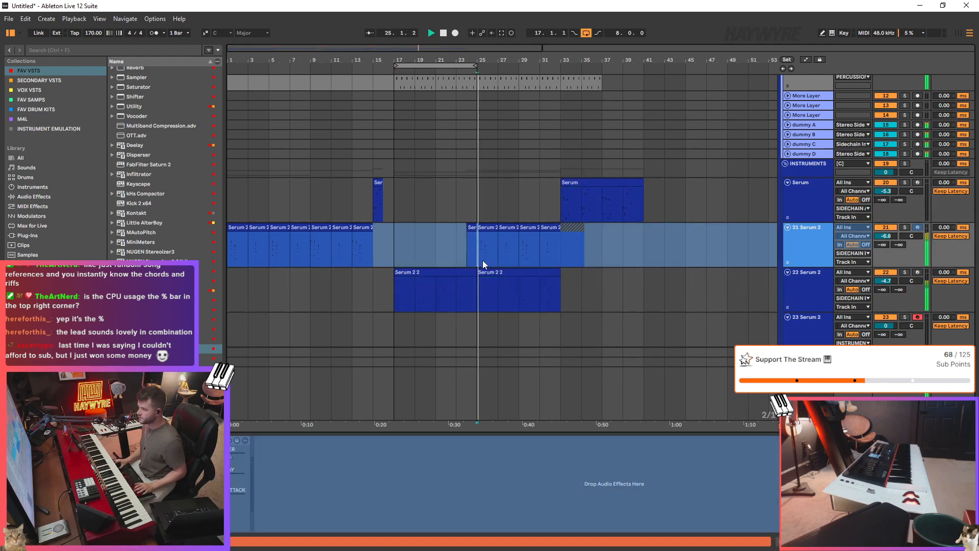
pyautogui.press('space')
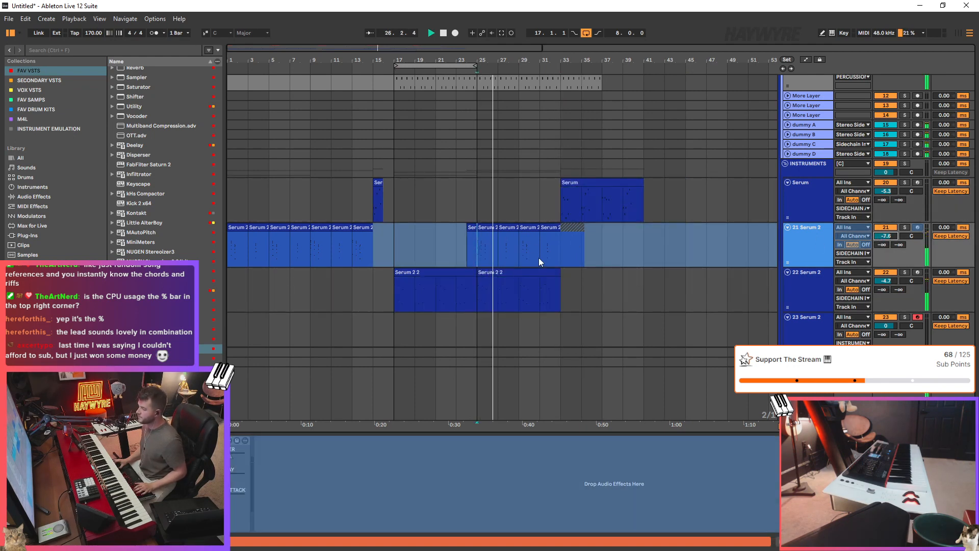
# - Loop playback over the 21 and 22 Serum 2 clips from bar 25 to 33 and look over the drum and instrument tracks
pyautogui.moveTo(556, 253); pyautogui.dragTo(474, 299)
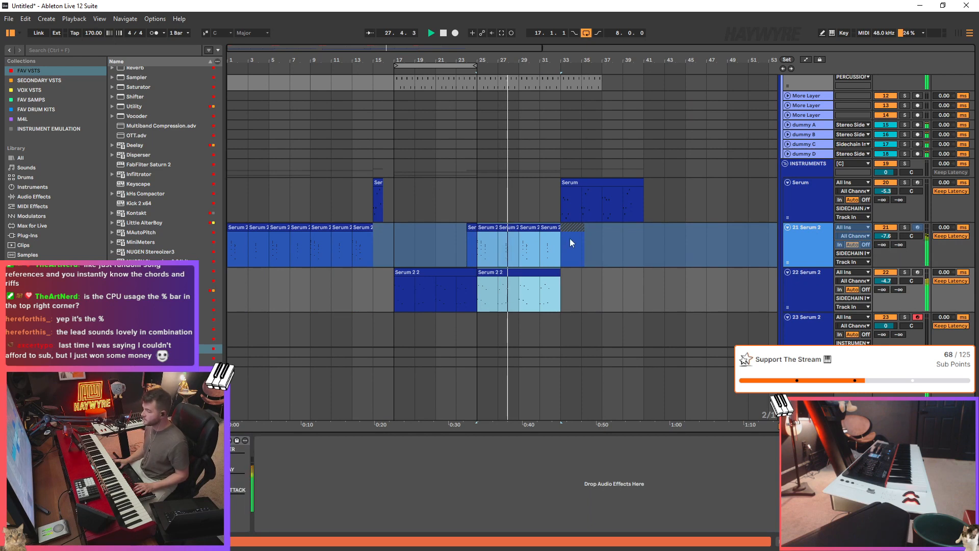
pyautogui.hotkey('ctrl', 'l')
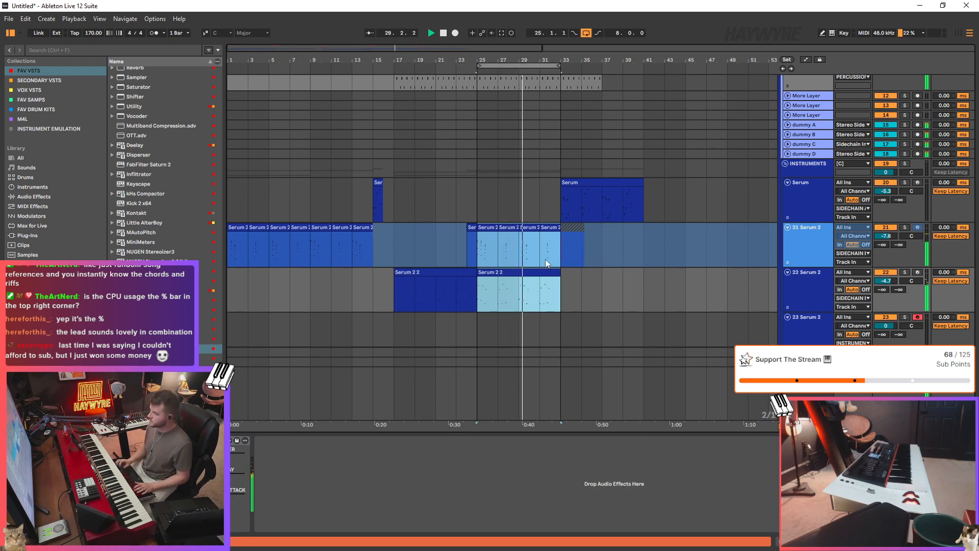
pyautogui.scroll(-5, 546, 260)
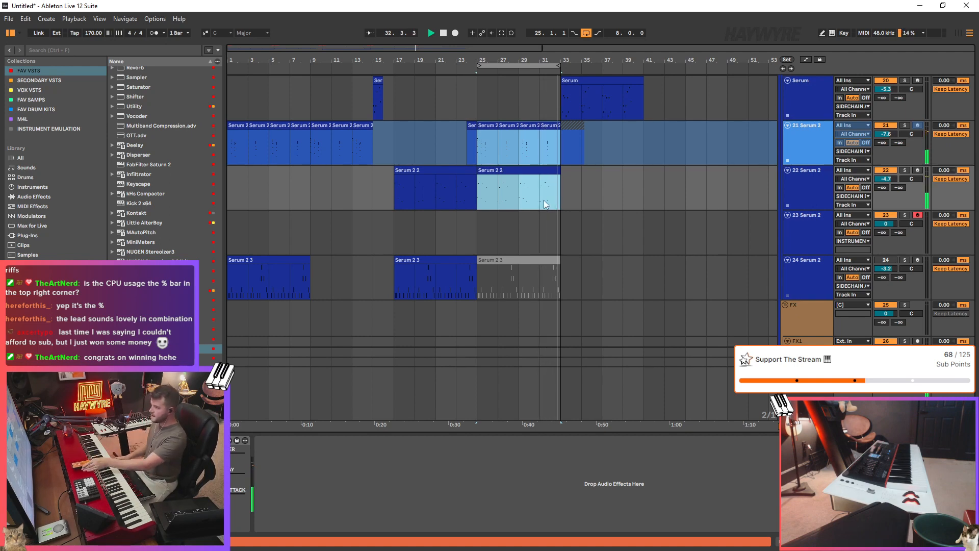
pyautogui.scroll(4, 562, 194)
pyautogui.scroll(8, 562, 250)
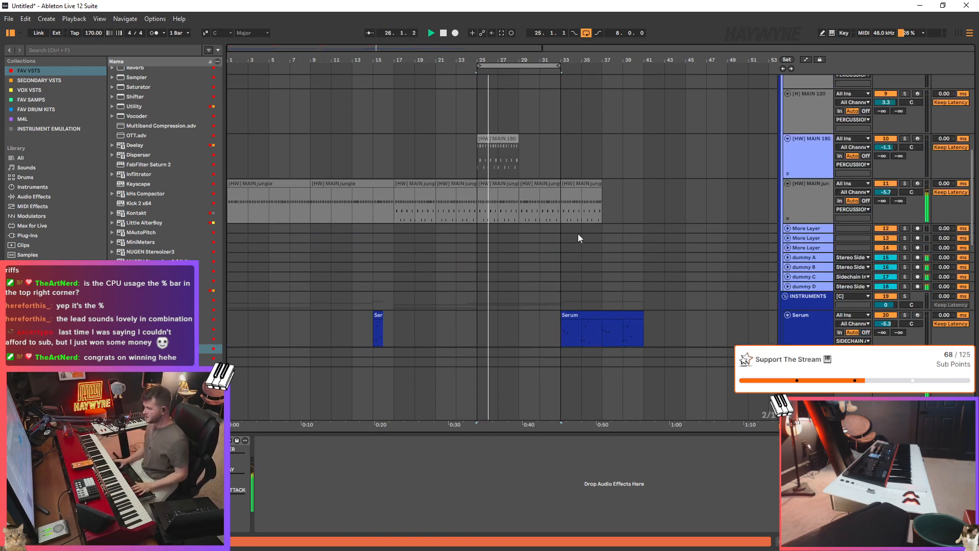
pyautogui.scroll(-3, 516, 131)
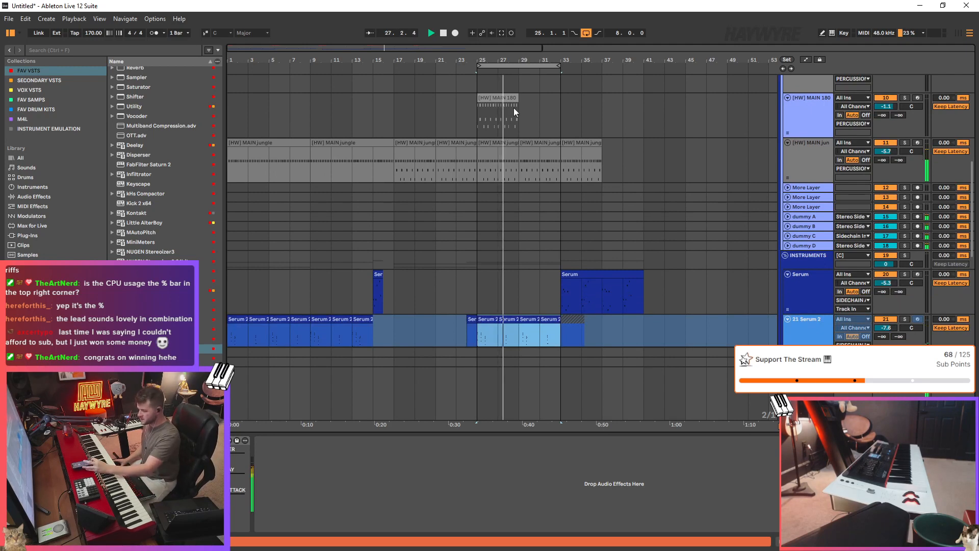
pyautogui.scroll(-10, 528, 141)
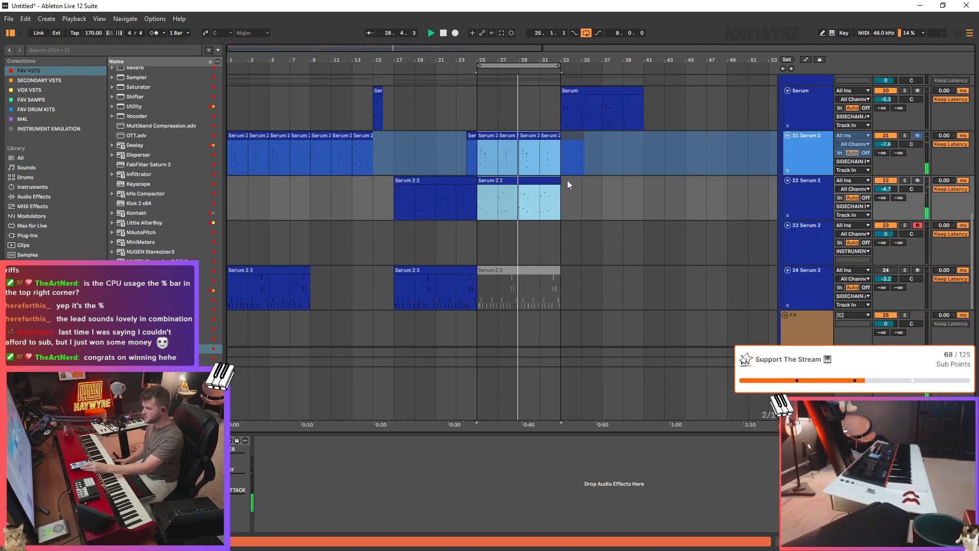
# - Open the Serum 2 synth on the 23 Serum 2 track and turn on Filter 1
pyautogui.click(811, 248)
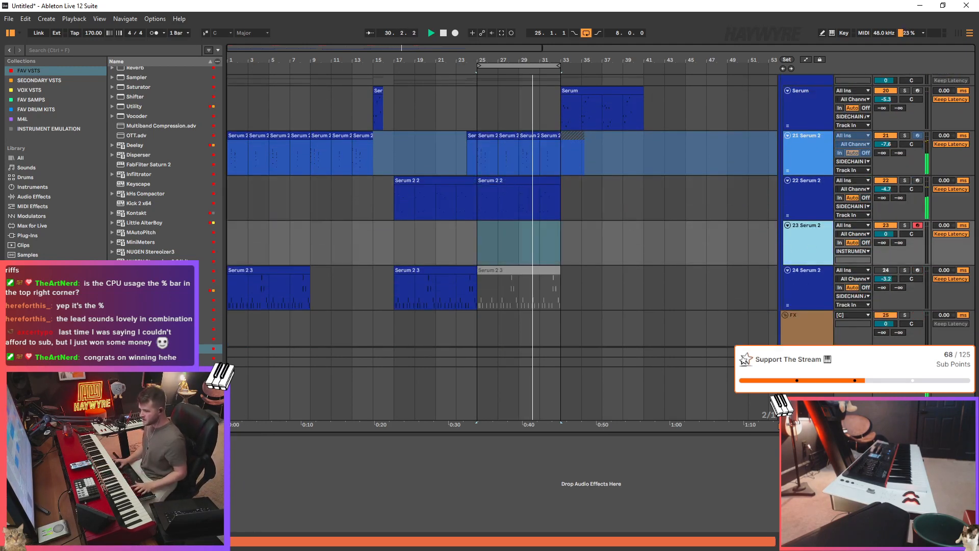
pyautogui.hotkey('ctrl', 'alt', 'p')
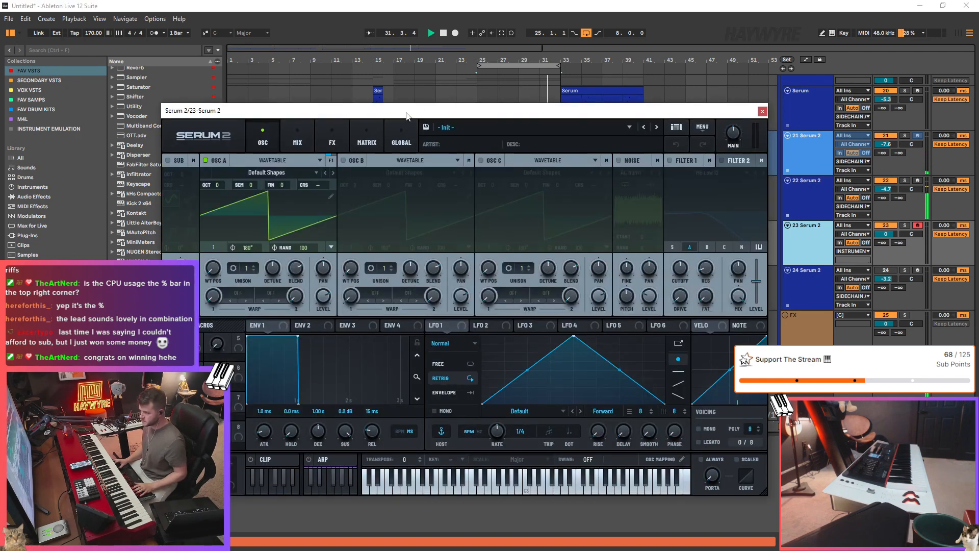
pyautogui.moveTo(391, 110); pyautogui.dragTo(431, 114)
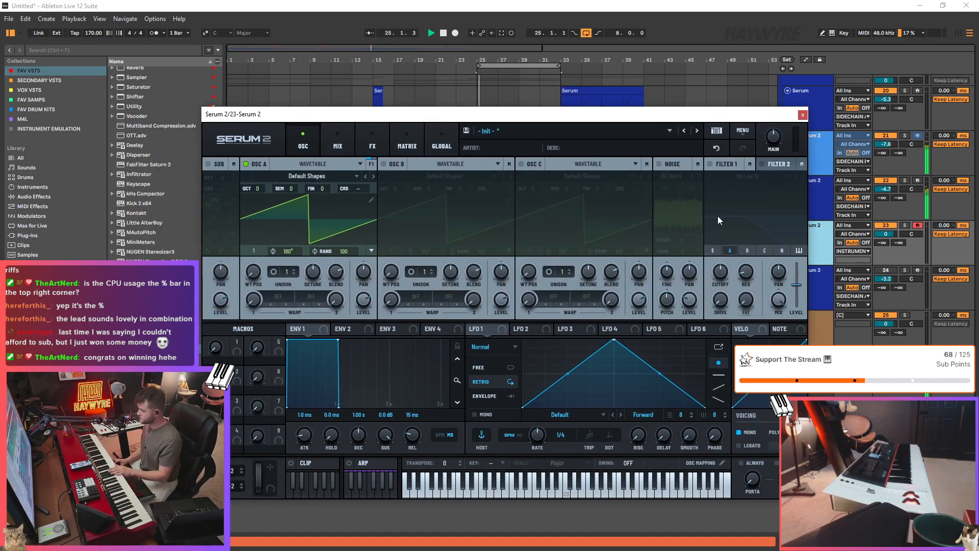
pyautogui.click(710, 164)
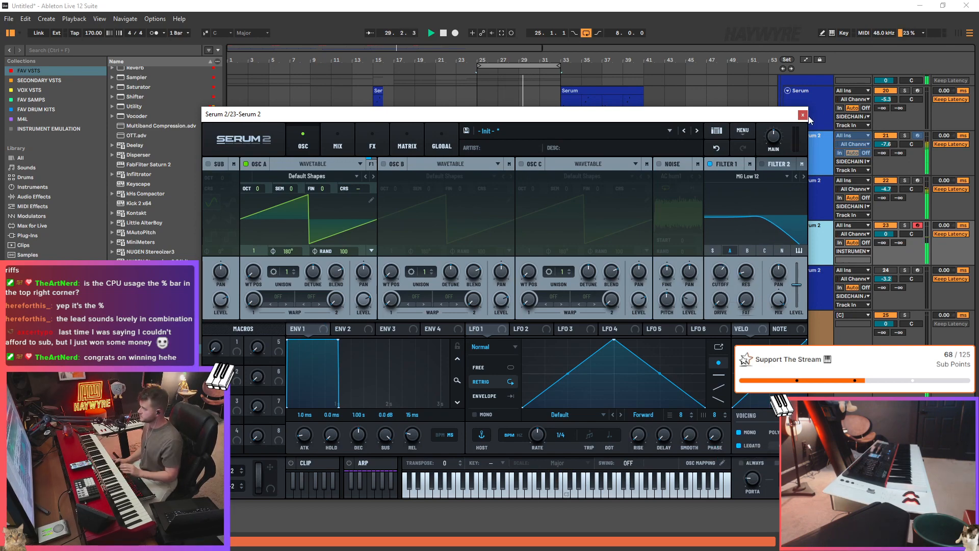
# - Stop playback, set the start position to bar 15 on the 23 Serum 2 track and route its output to the SIDECHAIN group
pyautogui.click(381, 308)
pyautogui.scroll(3, 383, 308)
pyautogui.press('space')
pyautogui.scroll(-1, 384, 308)
pyautogui.click(383, 300)
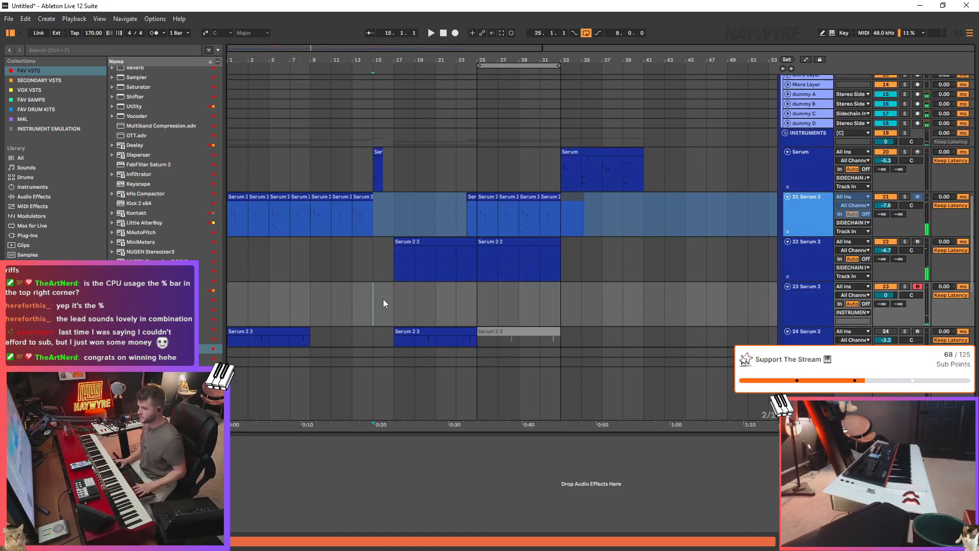
pyautogui.scroll(-1, 536, 299)
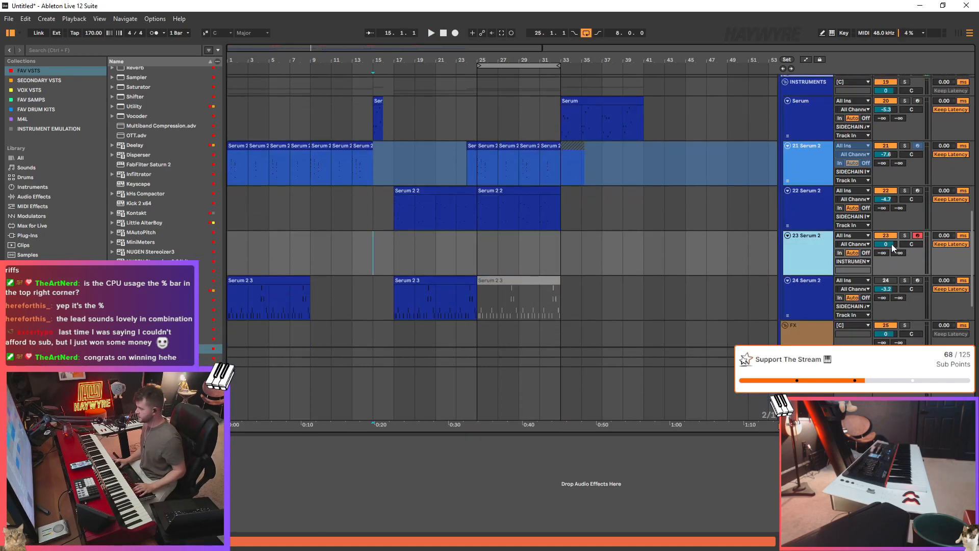
pyautogui.click(848, 261)
pyautogui.click(856, 293)
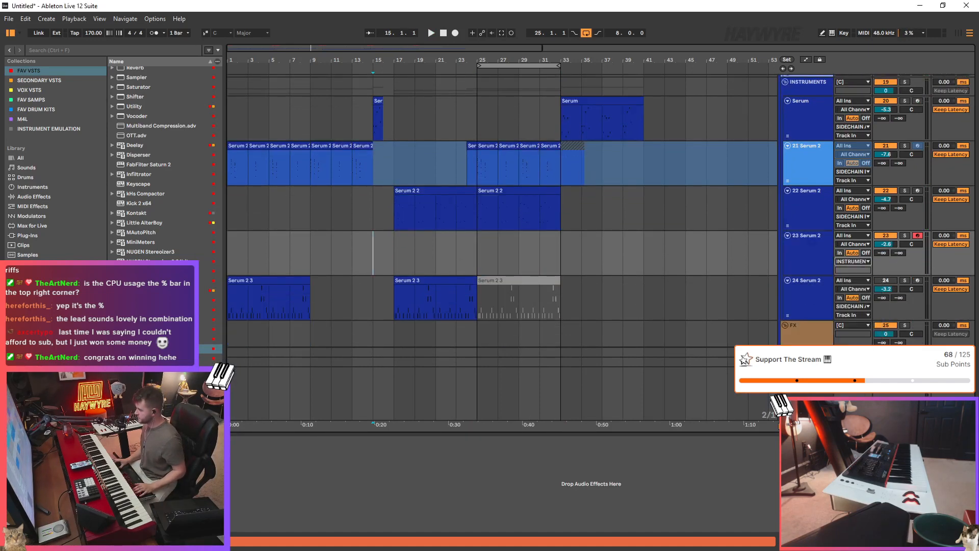
# - Play from bar 15 repeatedly to rehearse the 23 Serum 2 lead-in to bar 17
pyautogui.click(377, 262)
pyautogui.press('space')
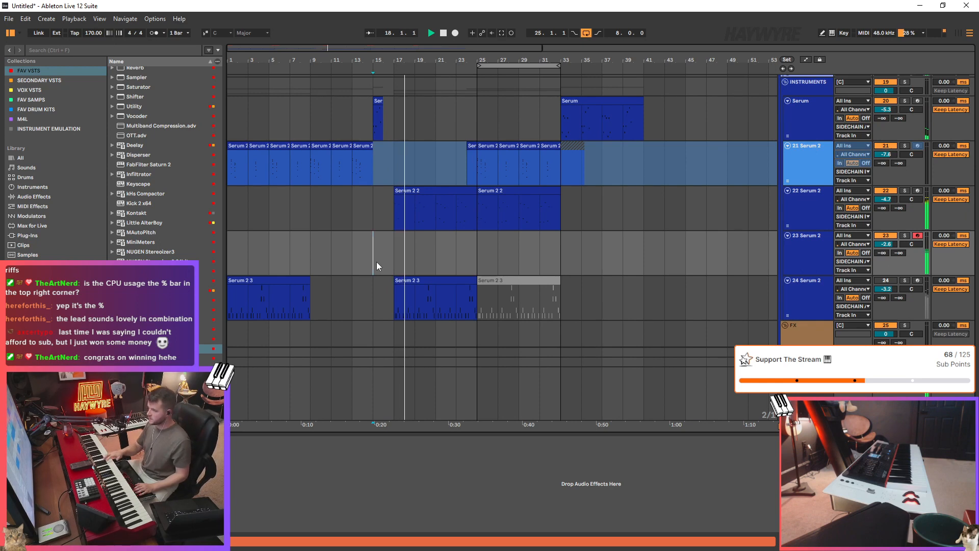
pyautogui.press('space')
pyautogui.press('space')
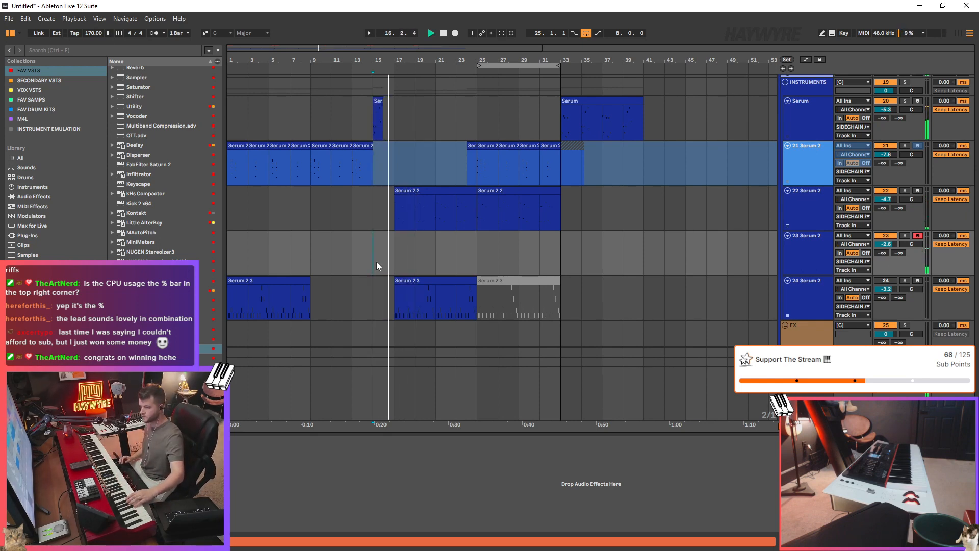
pyautogui.press('space')
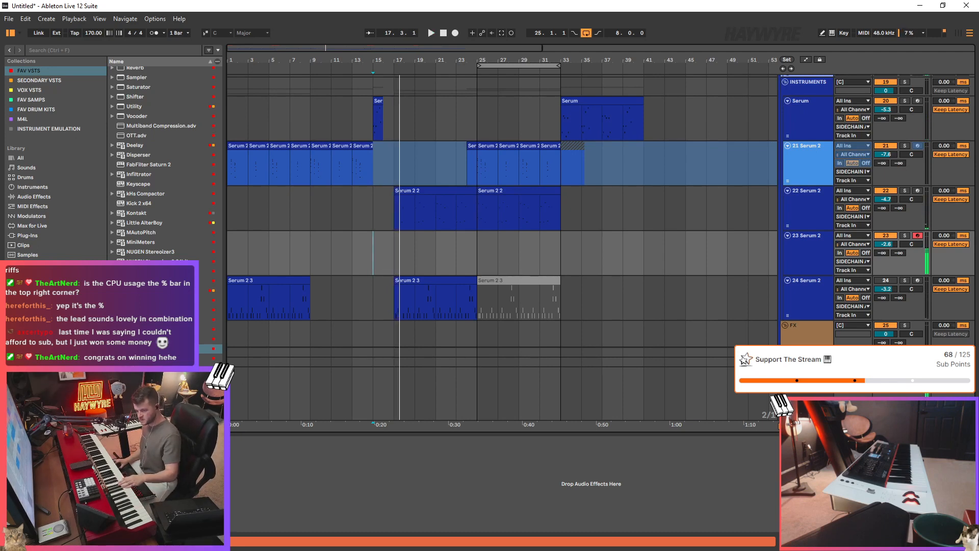
# - Record a short MIDI lead-in on the 23 Serum 2 track and fit the clip to bars 15 to 17
pyautogui.press('space')
pyautogui.press('F9')
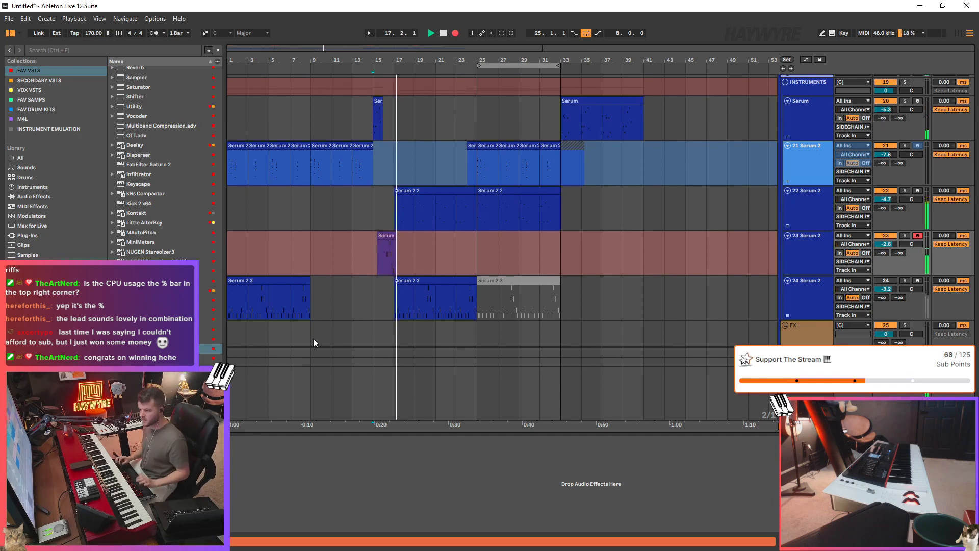
pyautogui.press('F9')
pyautogui.click(388, 257)
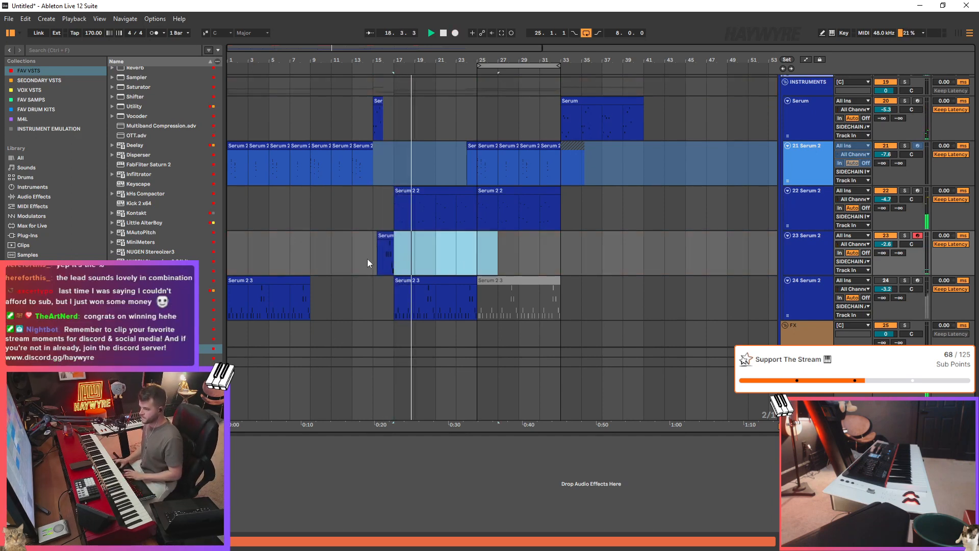
pyautogui.click(477, 253)
# - Raise the 22 Serum 2 track's volume to -2.8 dB and loop playback over its clip from bar 17 to 25
pyautogui.moveTo(885, 199); pyautogui.dragTo(885, 197)
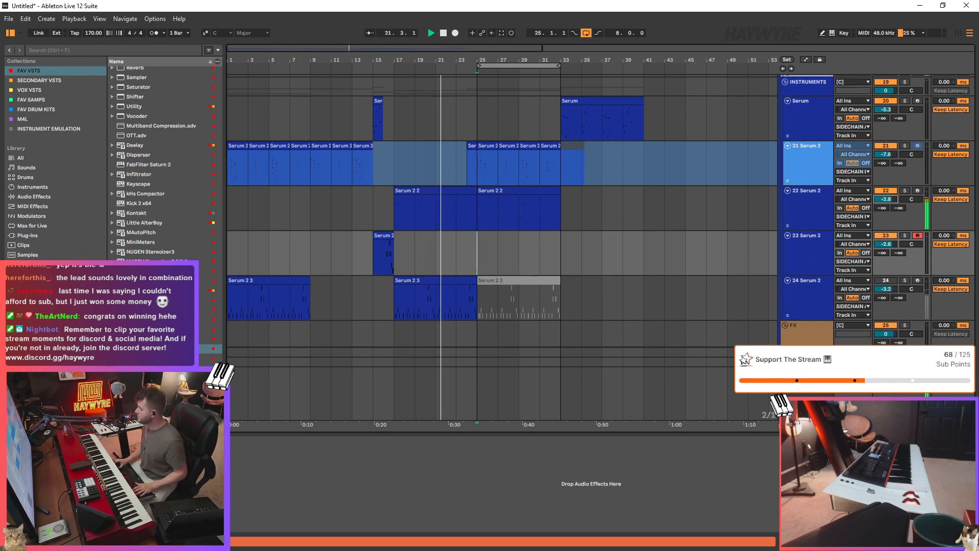
pyautogui.click(405, 215)
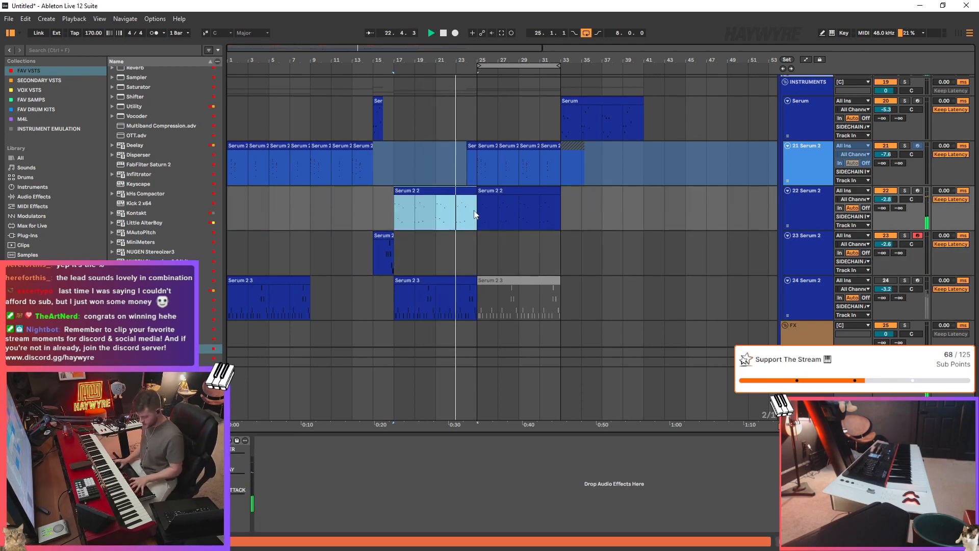
pyautogui.hotkey('ctrl', 'l')
# - Open the synth window of the 22 Serum 2 track to check its pluck chord patch, and close it
pyautogui.click(228, 448)
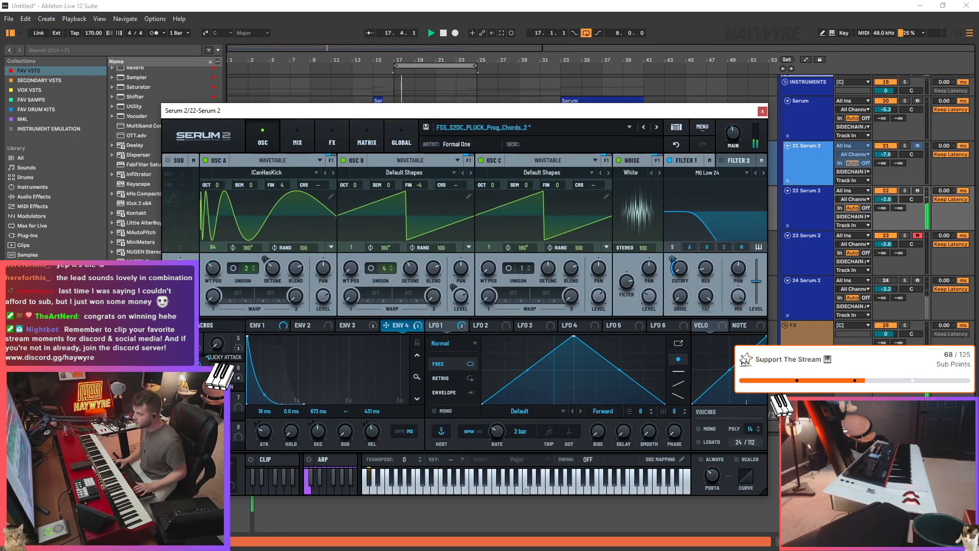
pyautogui.moveTo(393, 110); pyautogui.dragTo(382, 70)
pyautogui.click(751, 71)
# - Add a new MIDI track with an initialised Serum 2 directly below the 23 Serum 2 track
pyautogui.click(410, 252)
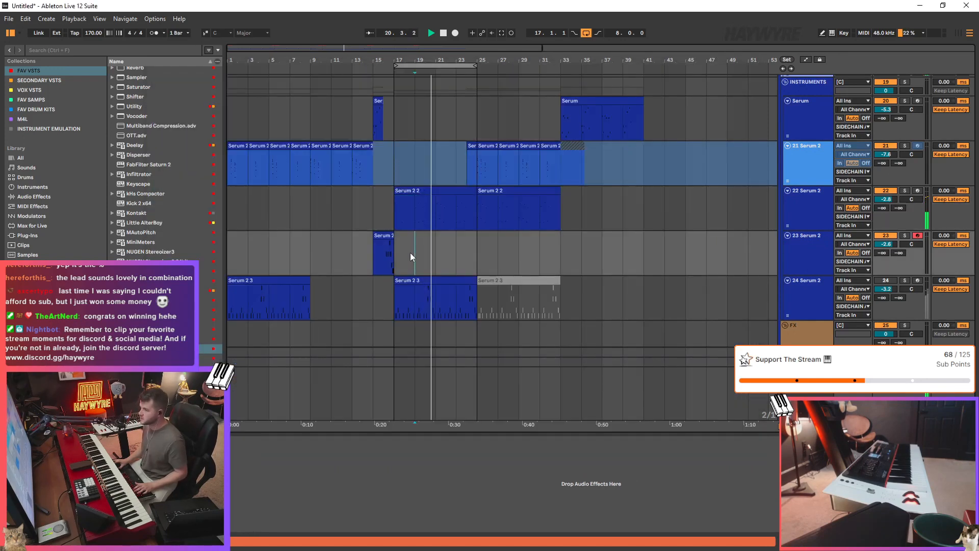
pyautogui.click(827, 253)
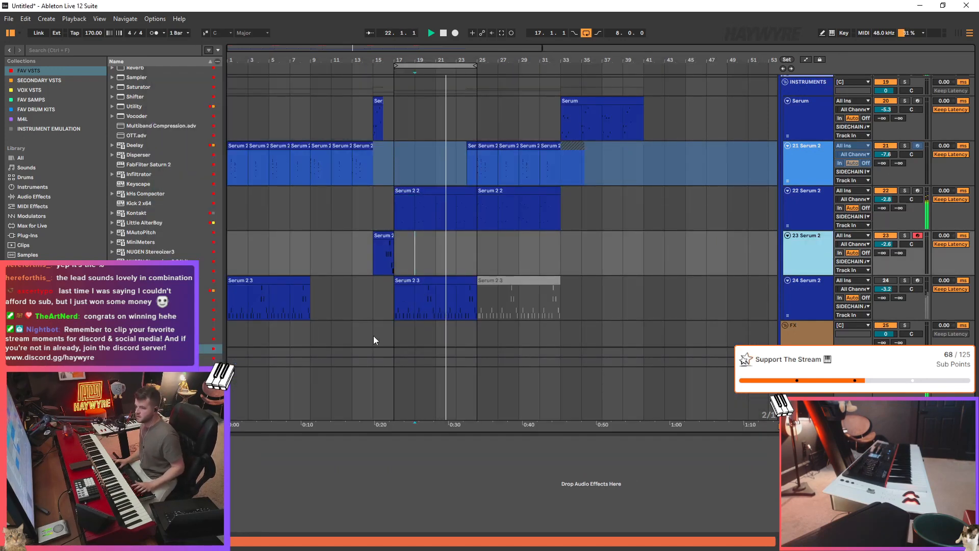
pyautogui.hotkey('ctrl', 'shift', 't')
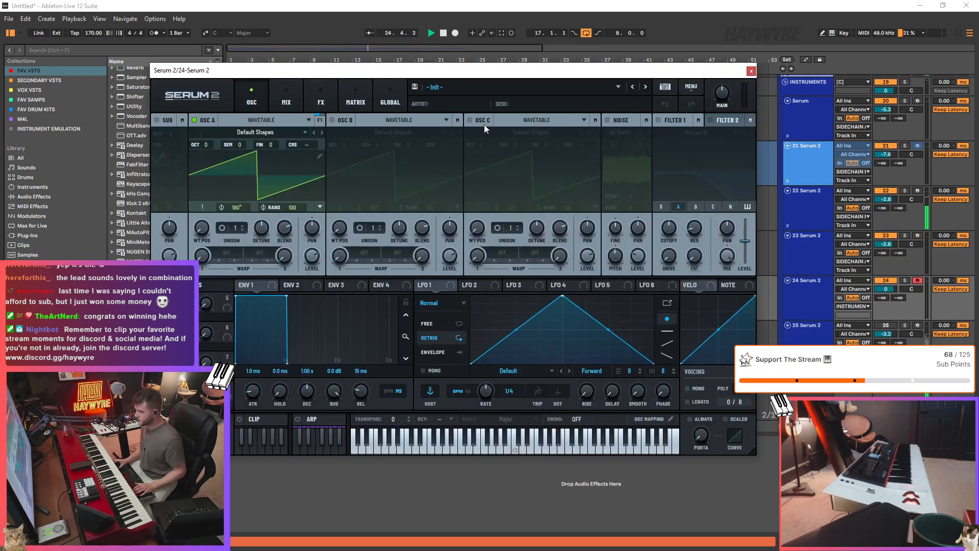
# - Enable Filter 1 with the MG Low 24 type and modulate its cutoff with a descending LFO 1
pyautogui.click(658, 120)
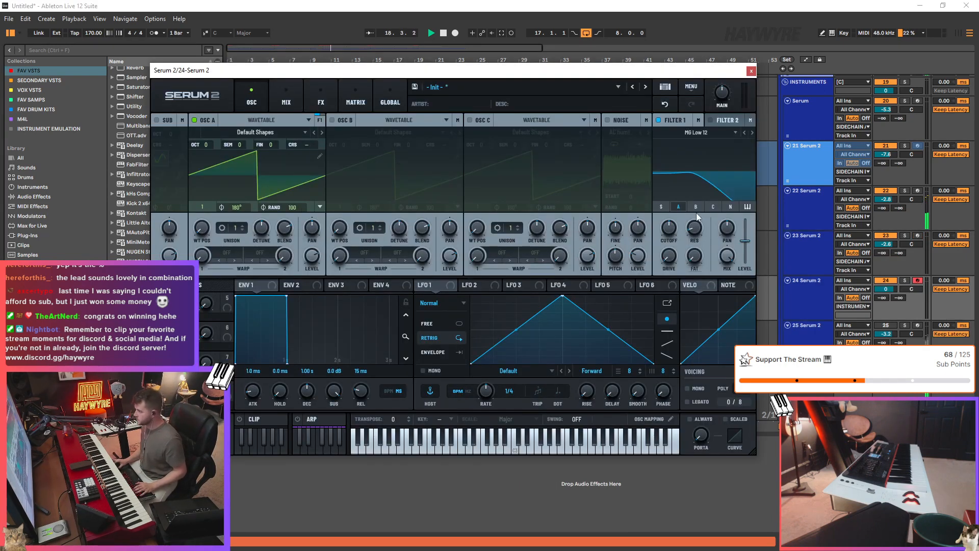
pyautogui.click(753, 132)
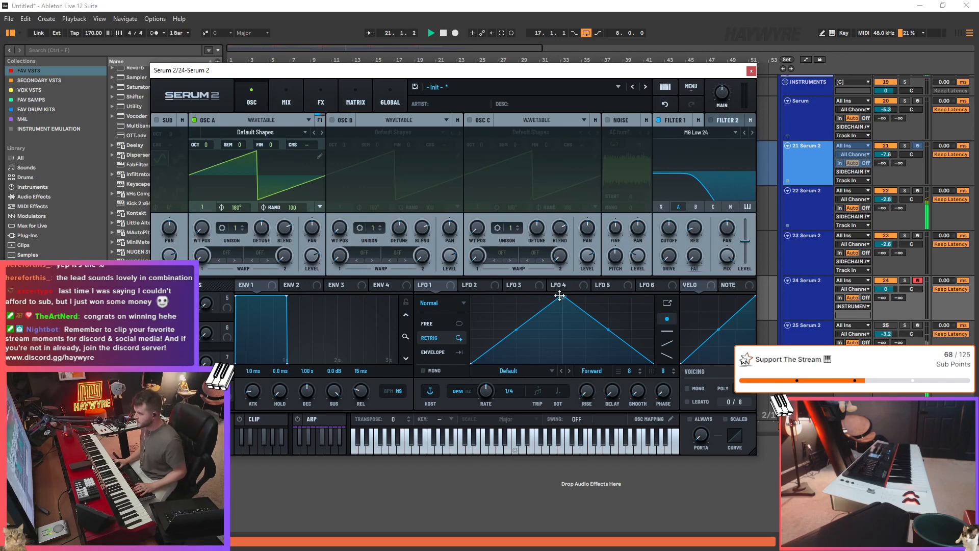
pyautogui.moveTo(559, 296); pyautogui.dragTo(669, 228)
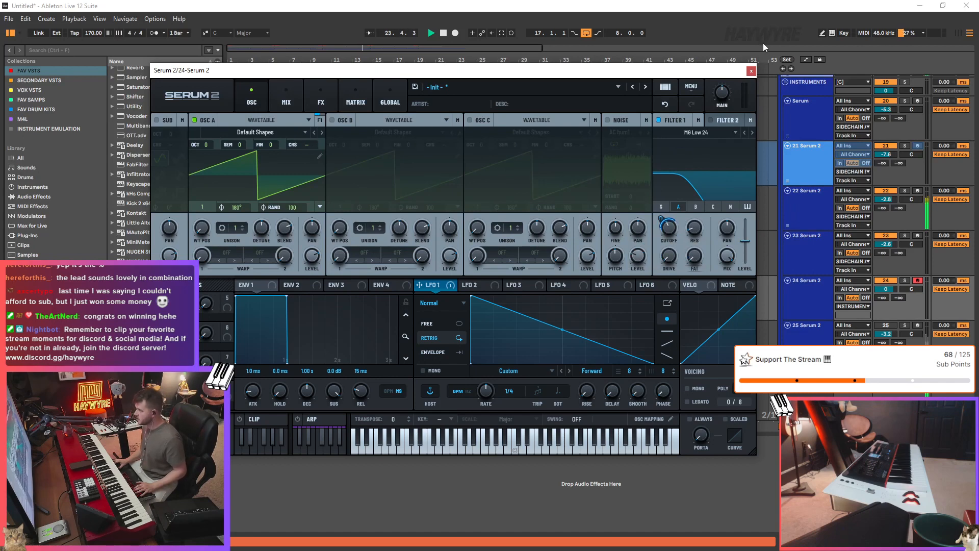
# - Close the synth window and route the 24 Serum 2 track's output to the SIDECHAIN track
pyautogui.click(754, 74)
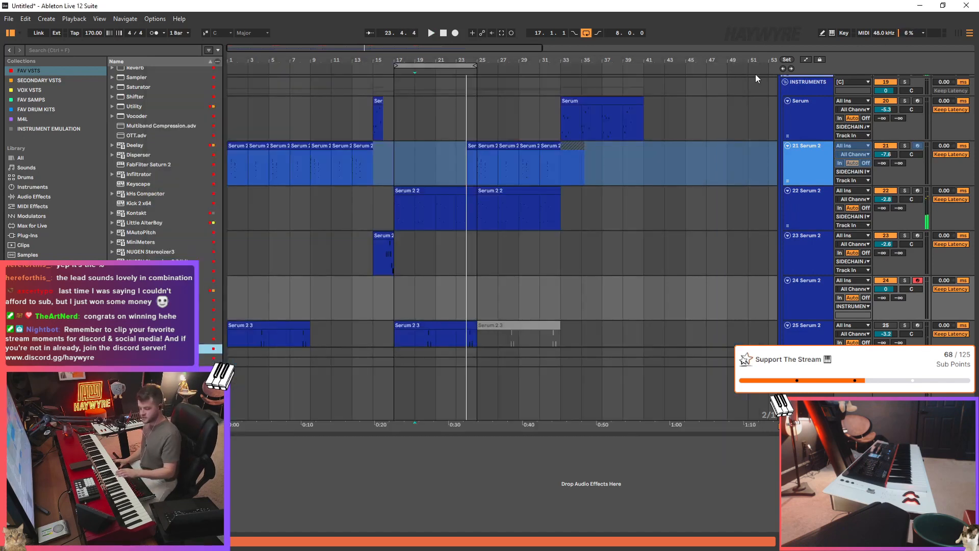
pyautogui.click(867, 306)
pyautogui.click(855, 368)
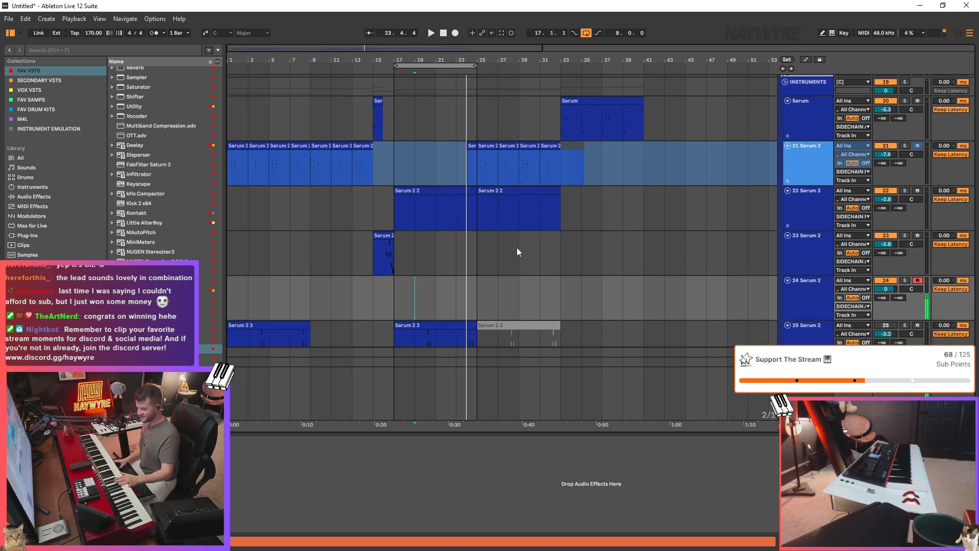
# - Reshape the LFO 1 decay into a steeper curve at a 1/8 rate and set Osc A's random phase to 0
pyautogui.hotkey('ctrl', 'alt', 'p')
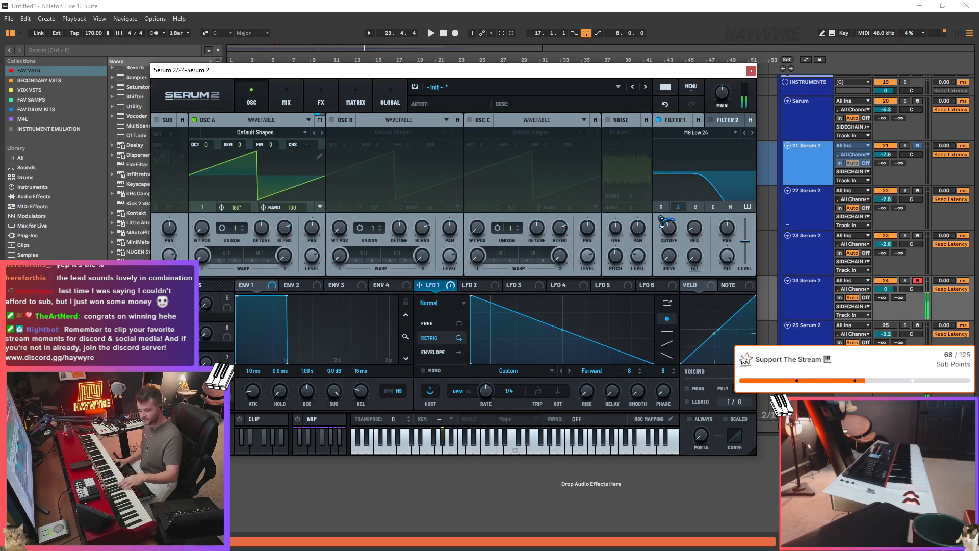
pyautogui.moveTo(561, 330); pyautogui.dragTo(525, 332)
pyautogui.doubleClick(590, 348)
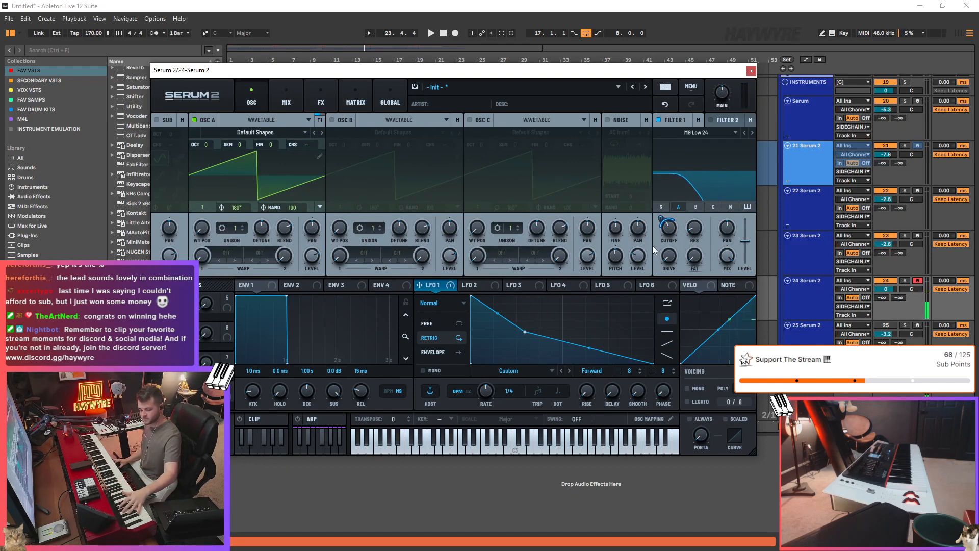
pyautogui.moveTo(470, 296); pyautogui.dragTo(470, 306)
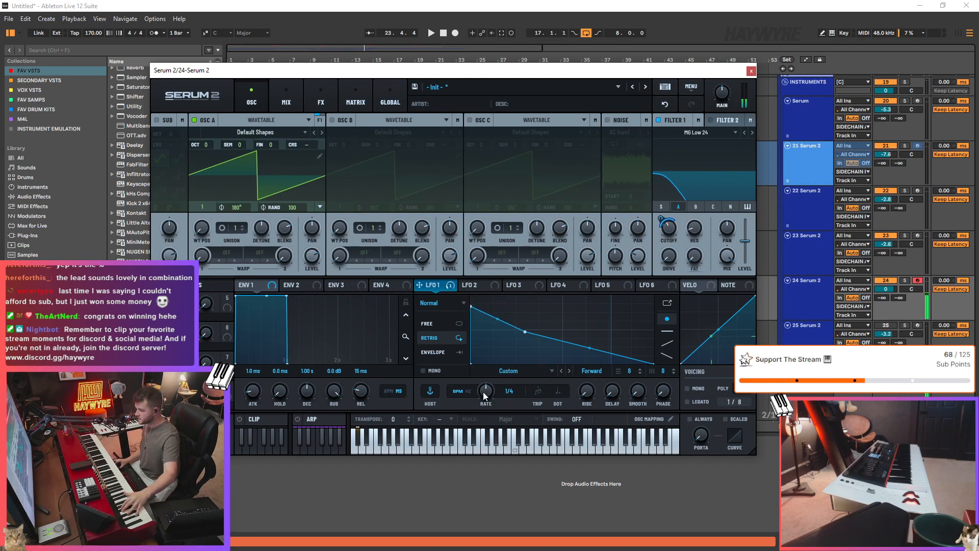
pyautogui.moveTo(487, 390); pyautogui.dragTo(486, 398)
pyautogui.moveTo(662, 220)
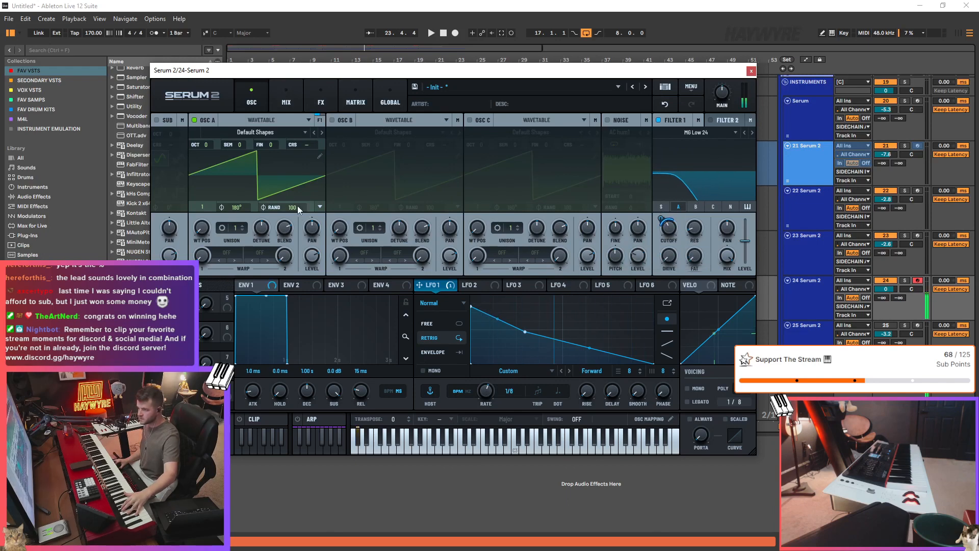
pyautogui.moveTo(288, 207); pyautogui.dragTo(288, 230)
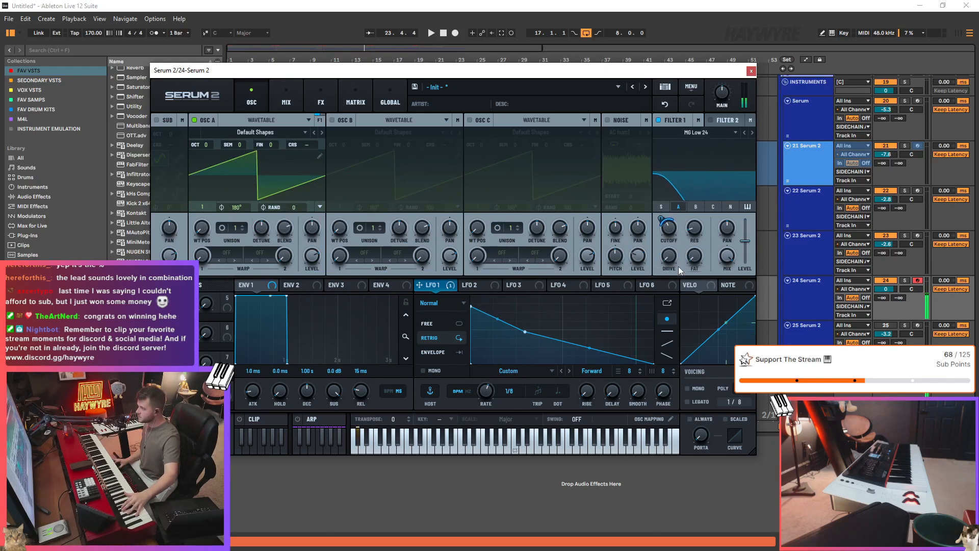
pyautogui.click(750, 71)
# - Record a MIDI part on the 24 Serum 2 track over the looped section from bar 17 to 25
pyautogui.click(388, 304)
pyautogui.press('F9')
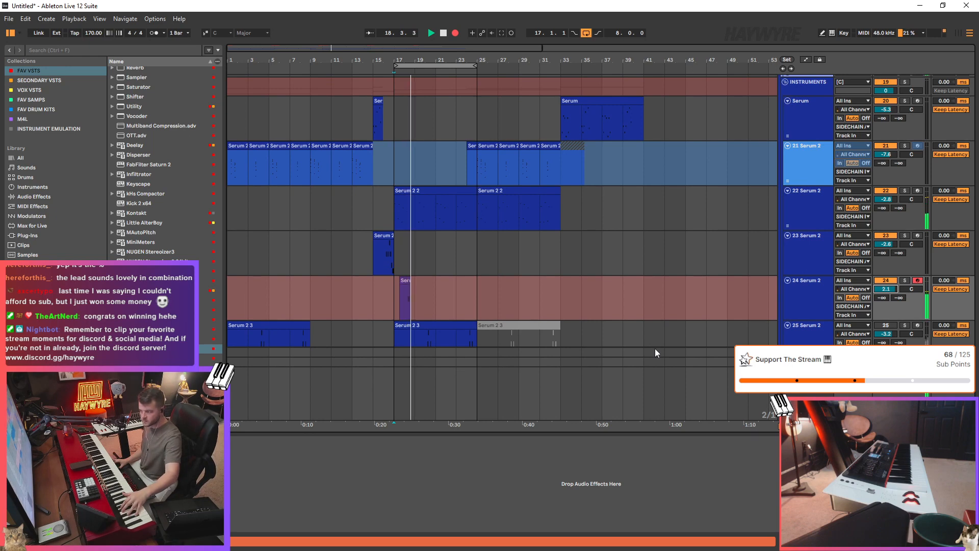
pyautogui.press('space')
pyautogui.press('F9')
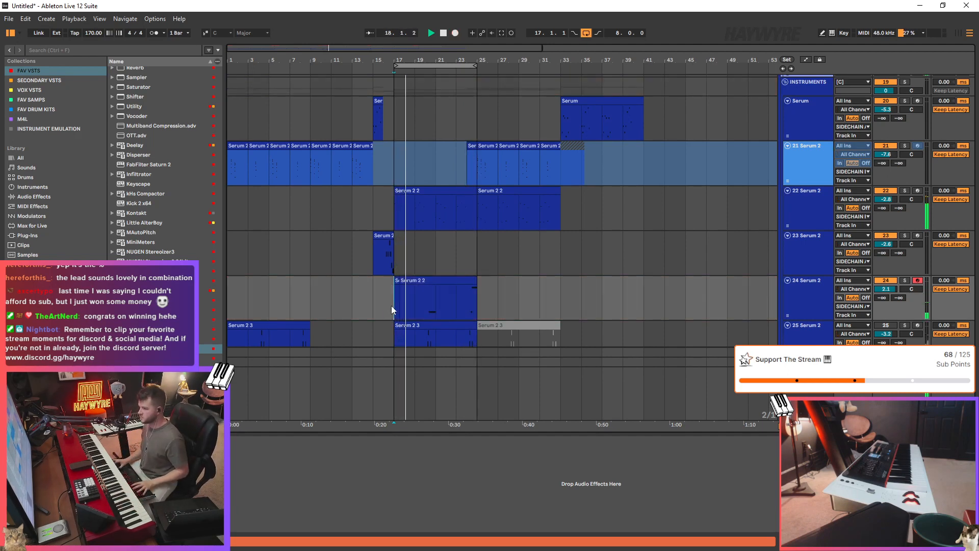
# - Merge the recorded 24 Serum 2 clips into one clip over bars 17 to 25 and check its notes
pyautogui.click(411, 300)
pyautogui.doubleClick(440, 283)
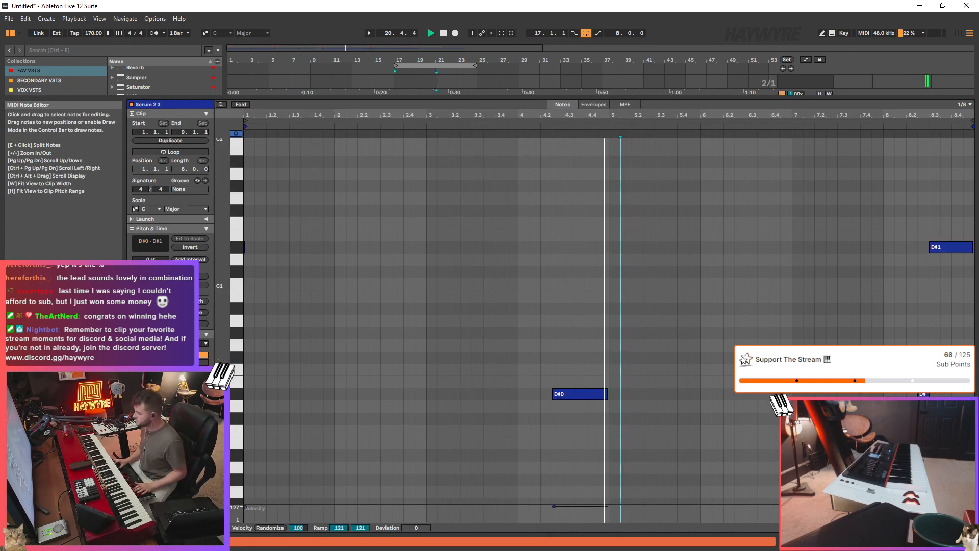
pyautogui.hotkey('ctrl', 'alt', 'e')
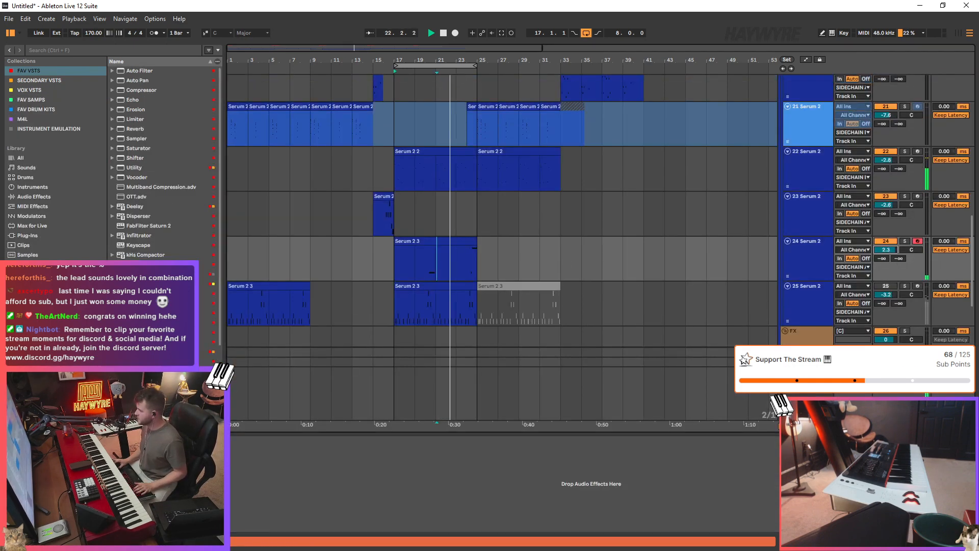
pyautogui.scroll(2, 470, 185)
pyautogui.scroll(5, 478, 182)
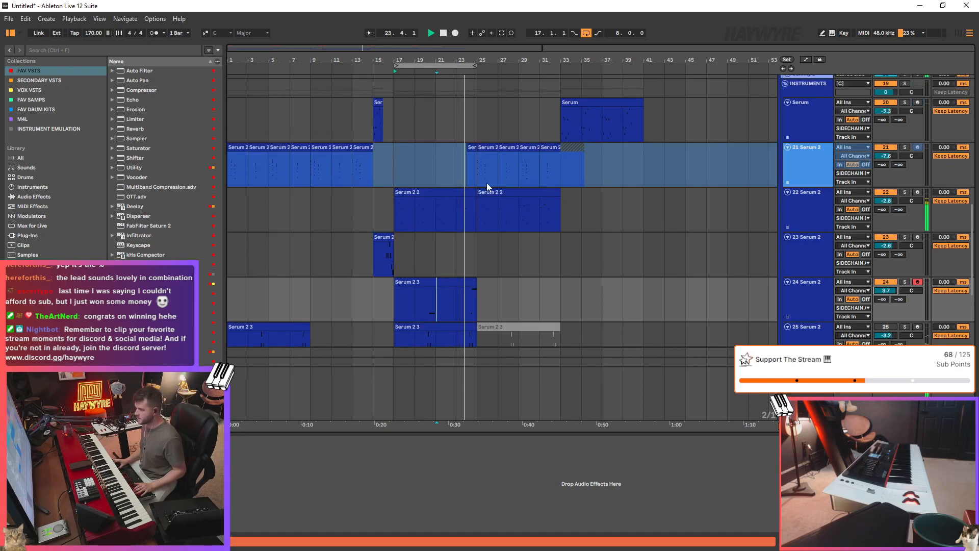
pyautogui.scroll(-6, 489, 346)
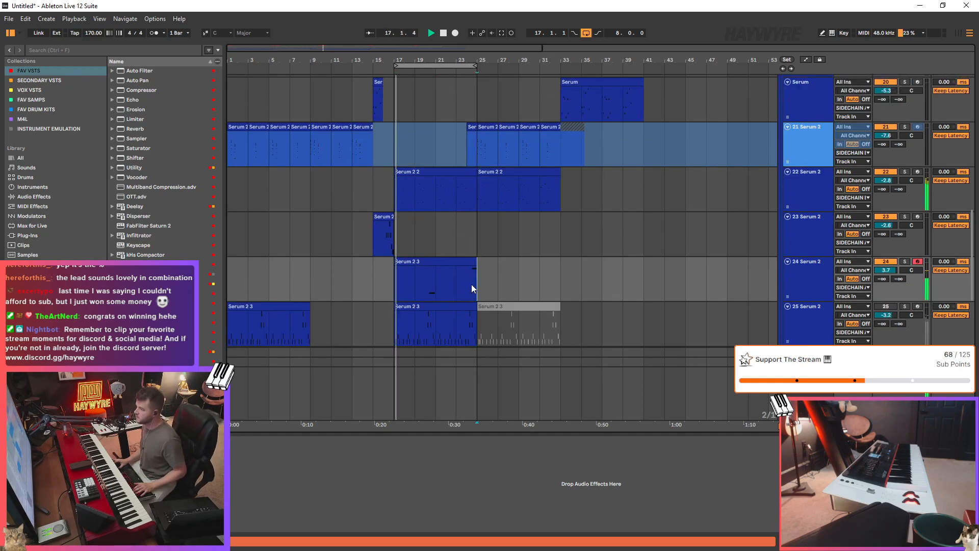
# - Move the 21 Serum 2 track's clips from bars 25 to 33 over to bars 33 to 41
pyautogui.scroll(2, 461, 230)
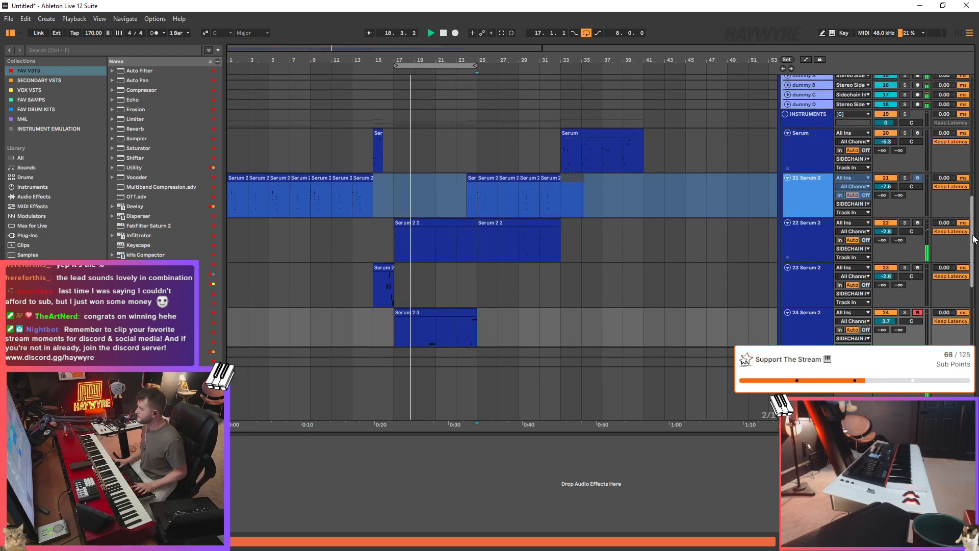
pyautogui.scroll(2, 464, 245)
pyautogui.moveTo(466, 254); pyautogui.dragTo(611, 252)
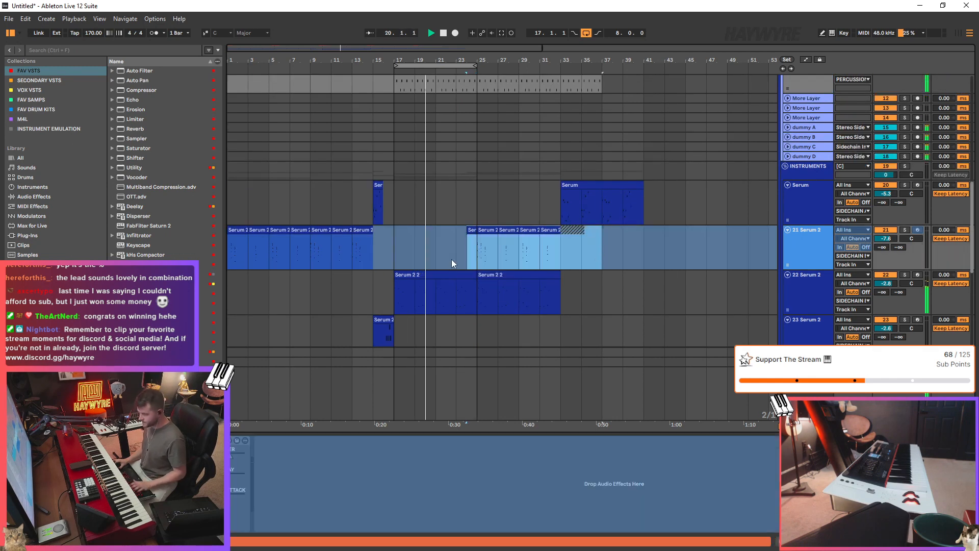
pyautogui.moveTo(477, 255); pyautogui.dragTo(561, 250)
pyautogui.press('Delete')
# - Load Keyscape's Wing Tack Piano - Aged patch on the NORD track and arm the track to try the sound
pyautogui.scroll(4, 559, 251)
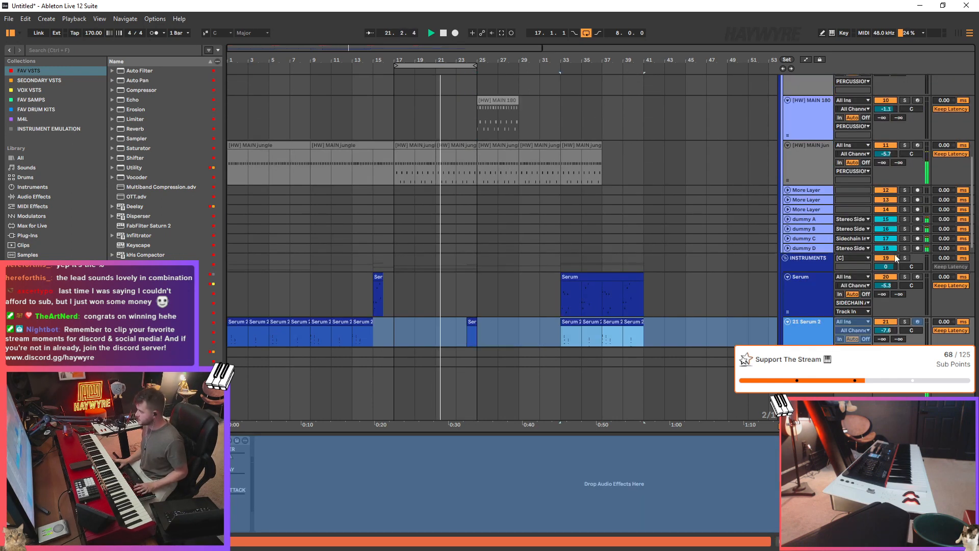
pyautogui.scroll(6, 779, 103)
pyautogui.click(779, 104)
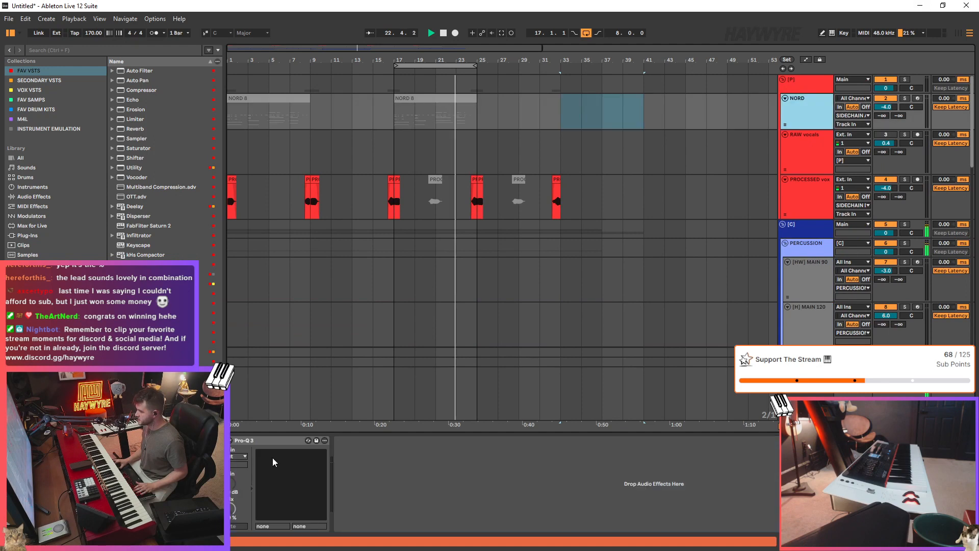
pyautogui.click(275, 462)
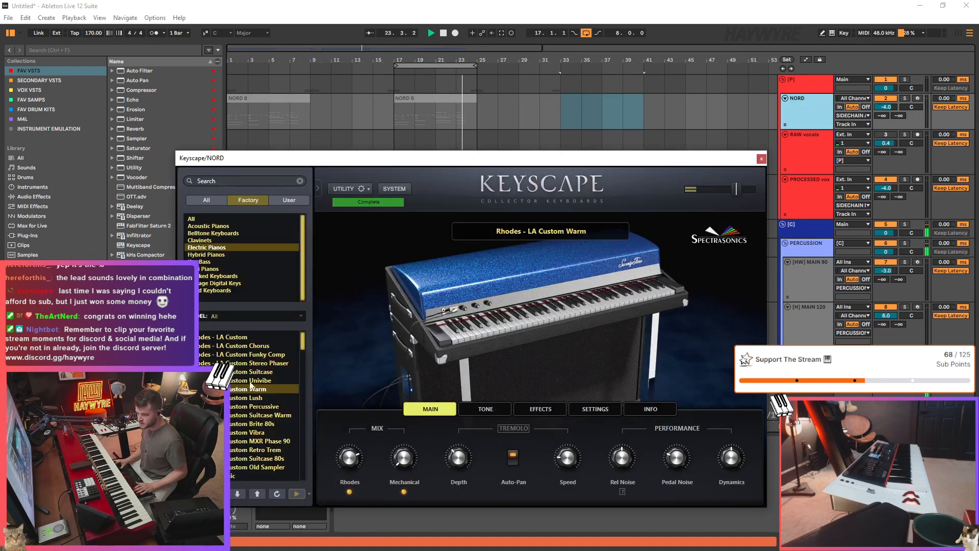
pyautogui.click(217, 233)
pyautogui.click(214, 226)
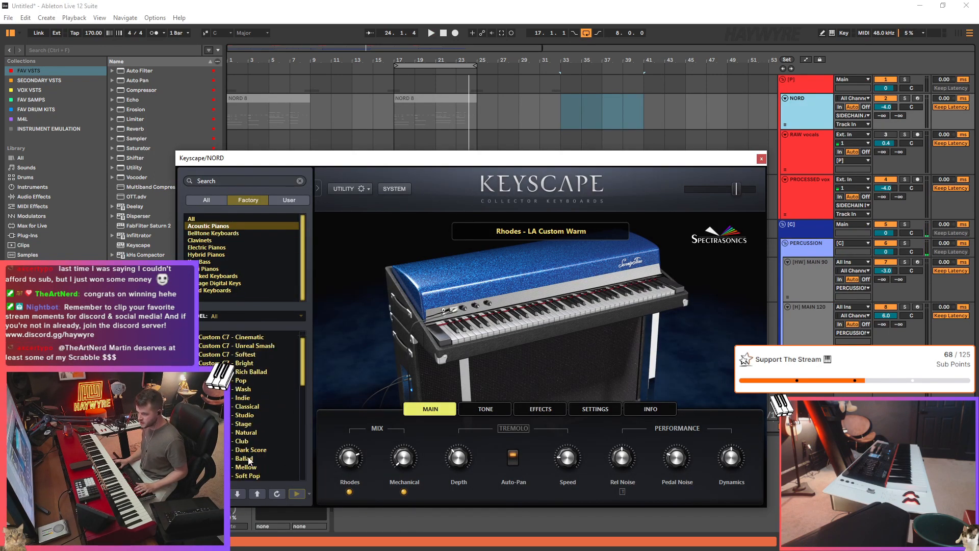
pyautogui.scroll(-5, 257, 436)
pyautogui.scroll(-5, 258, 436)
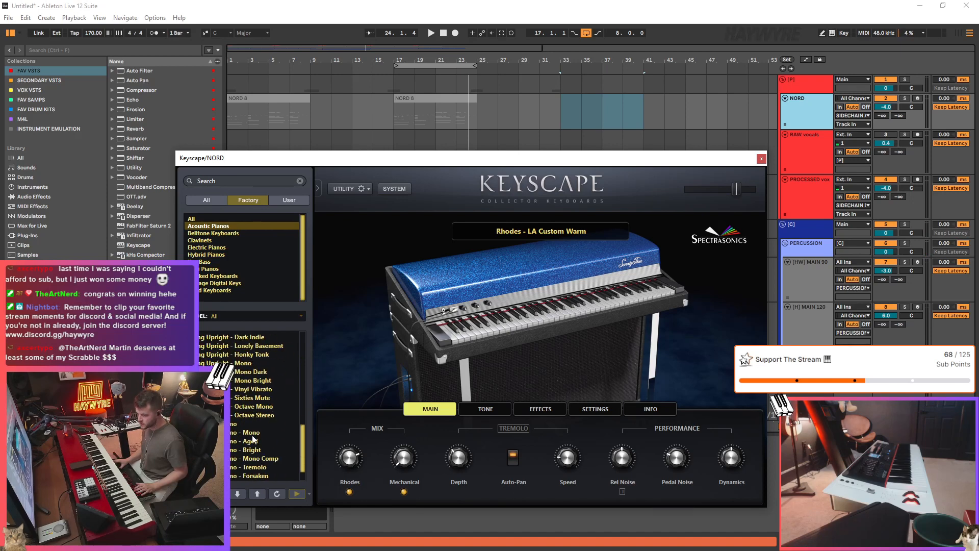
pyautogui.click(232, 441)
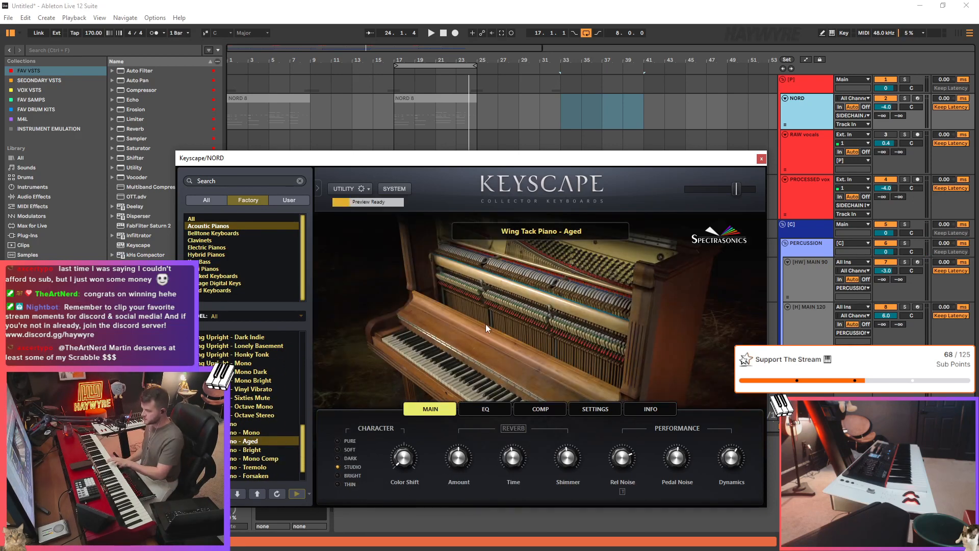
pyautogui.click(918, 99)
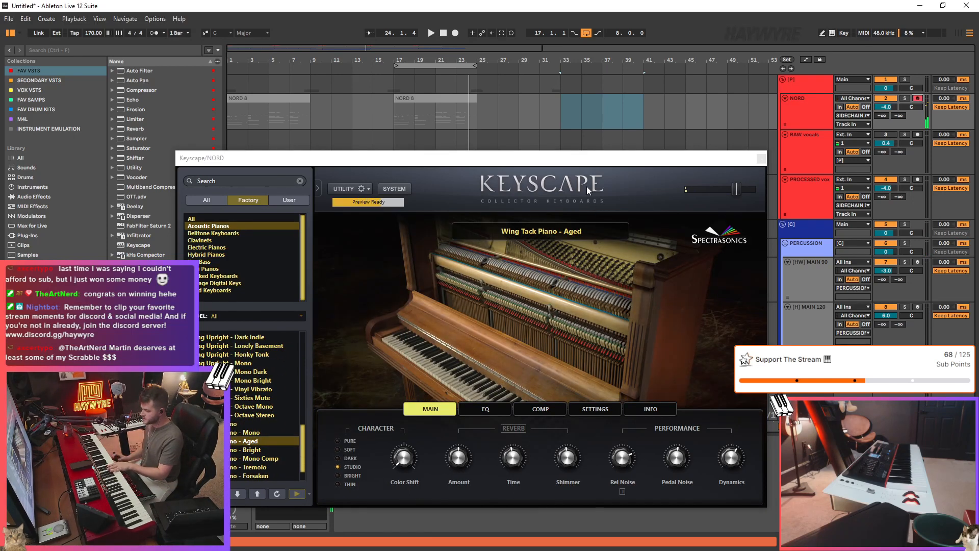
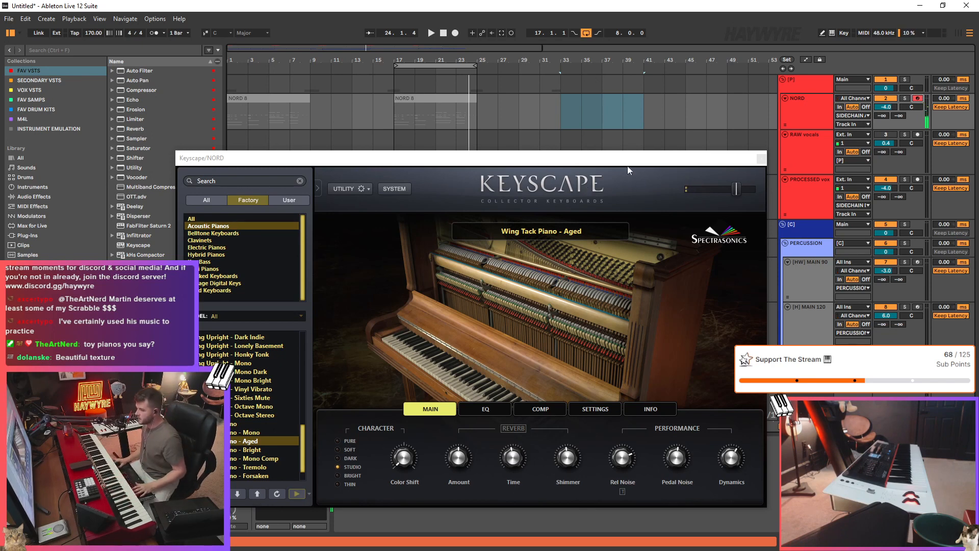
pyautogui.click(760, 158)
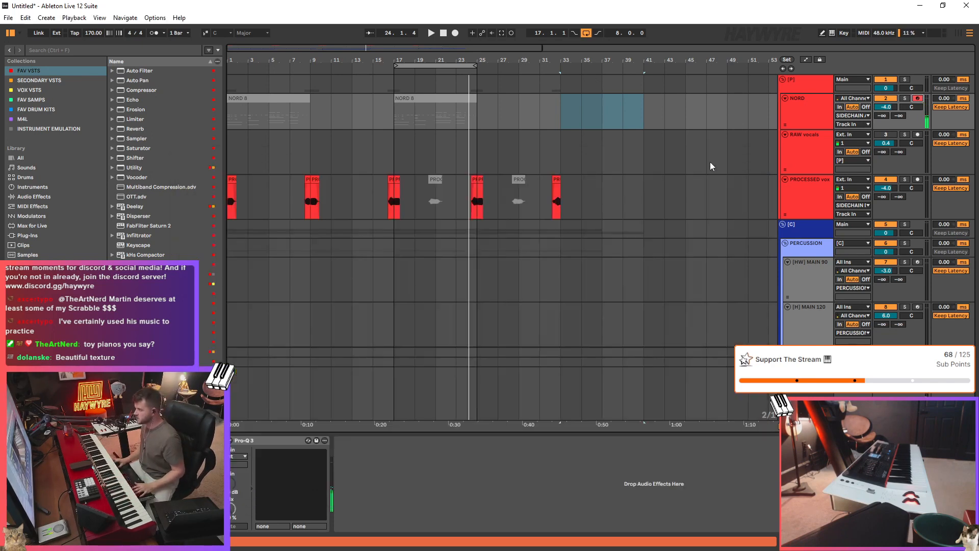
# - Play the arrangement from bar 1 to hear the new piano sound against the track
pyautogui.click(233, 117)
pyautogui.press('space')
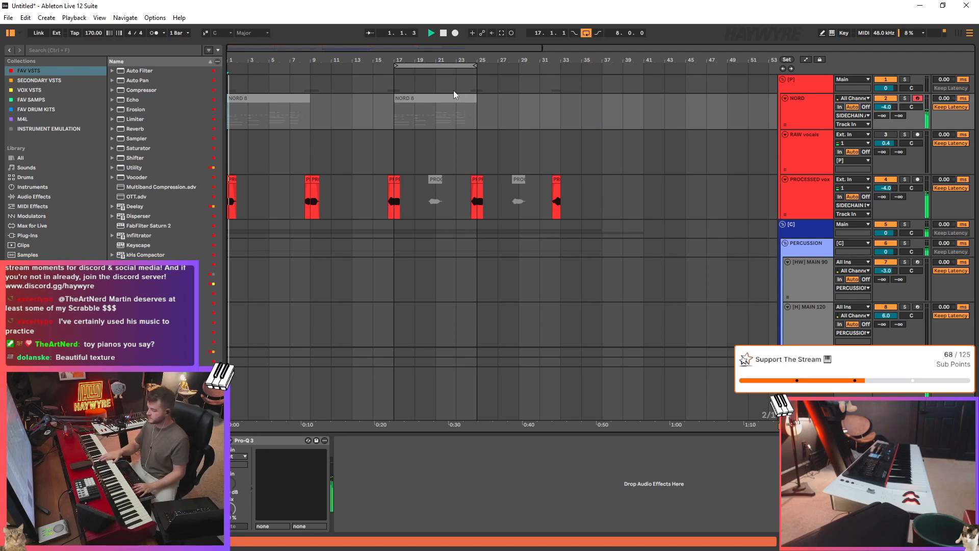
pyautogui.scroll(-2, 417, 201)
pyautogui.scroll(-10, 417, 201)
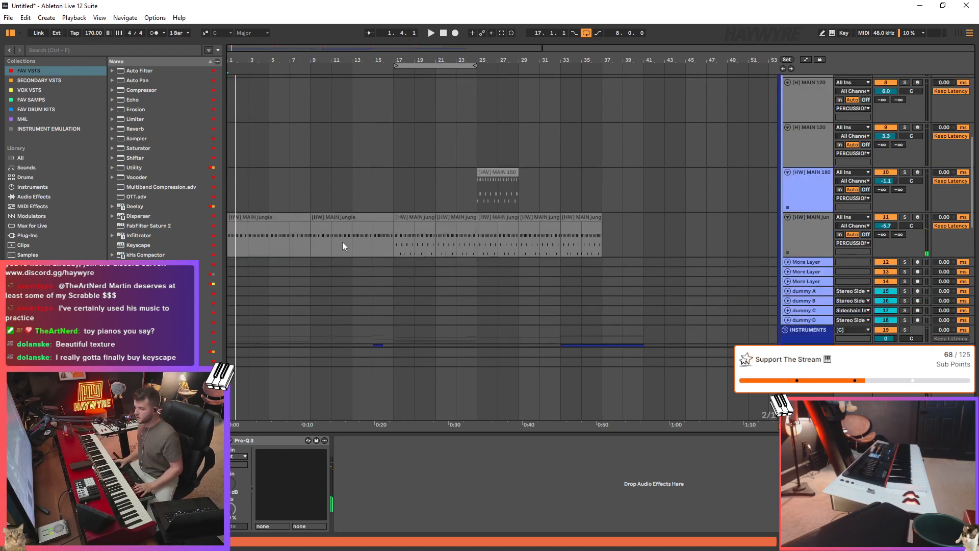
# - Show the arrangement's automation with the Serum 2 FILTER parameter on the 21 Serum 2 track
pyautogui.rightClick(321, 261)
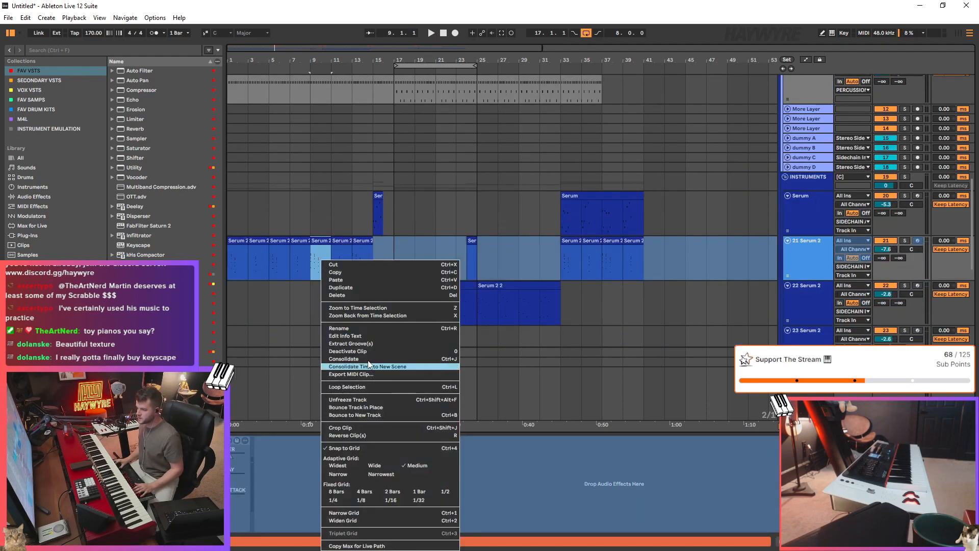
pyautogui.rightClick(577, 253)
pyautogui.press('Escape')
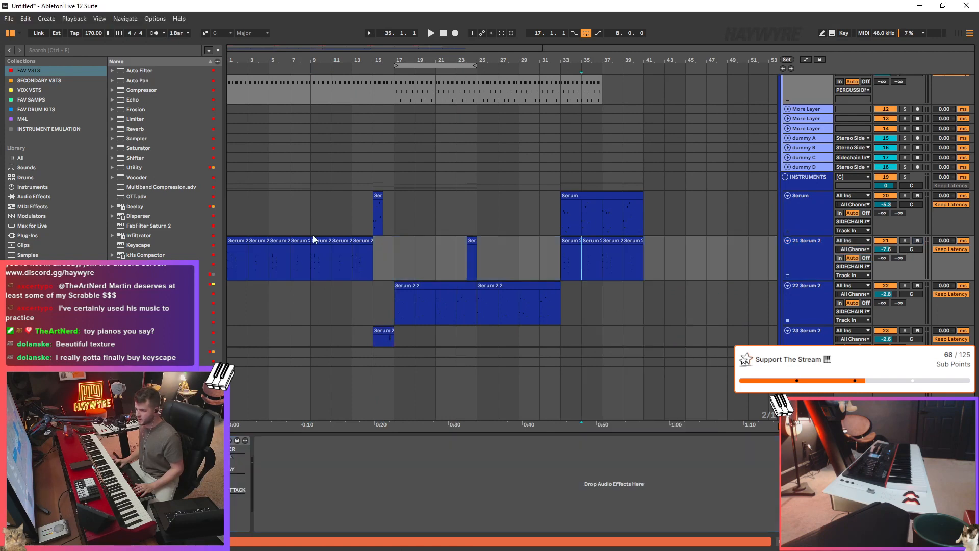
pyautogui.rightClick(235, 455)
pyautogui.press('a')
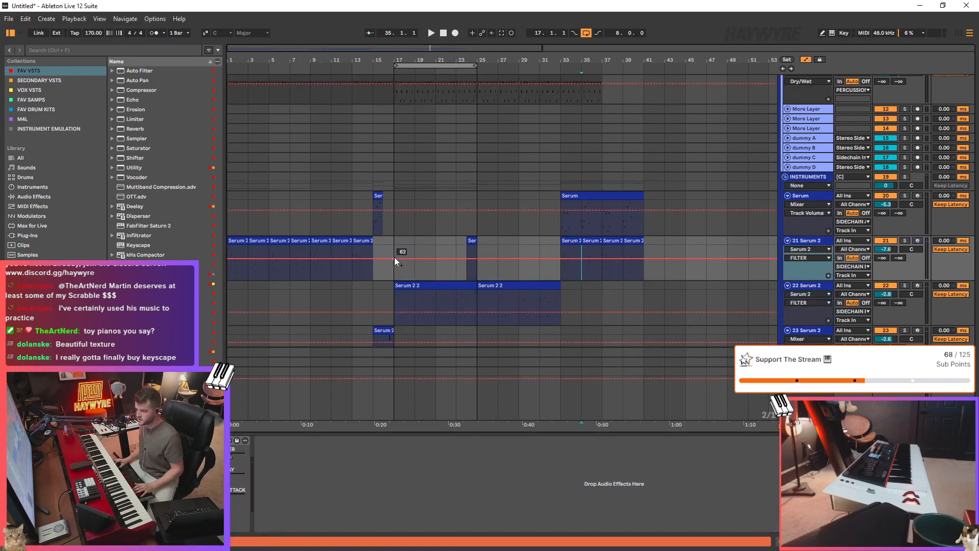
# - Shape the 21 Serum 2 FILTER automation to rise from 20 at bar 5 through 48 at bar 15 to 62 at bar 17, and hide the automation
pyautogui.moveTo(356, 266); pyautogui.dragTo(269, 273)
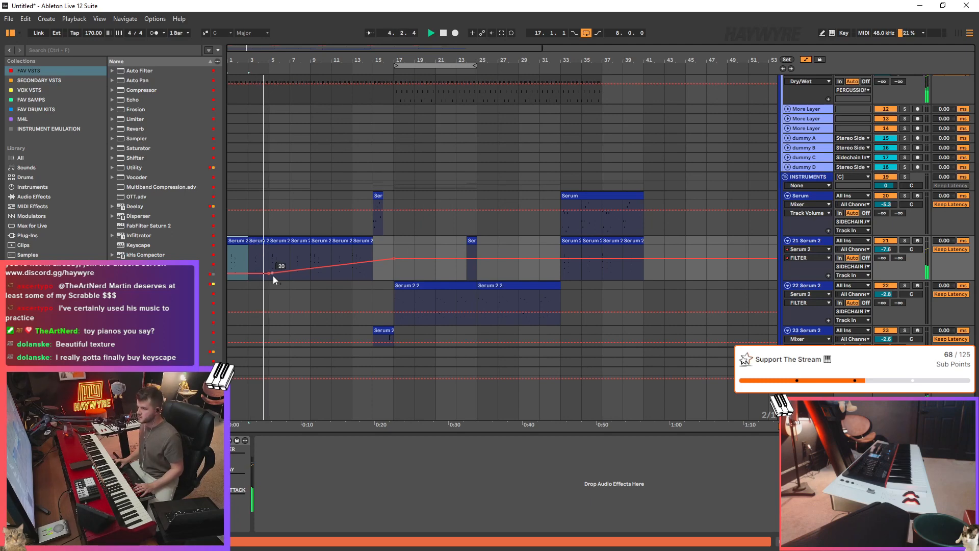
pyautogui.click(373, 262)
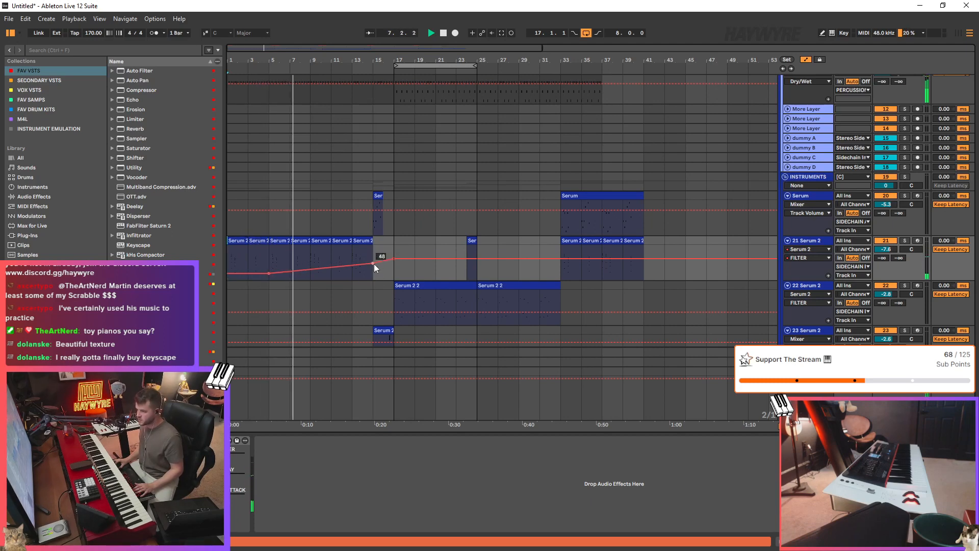
pyautogui.press('a')
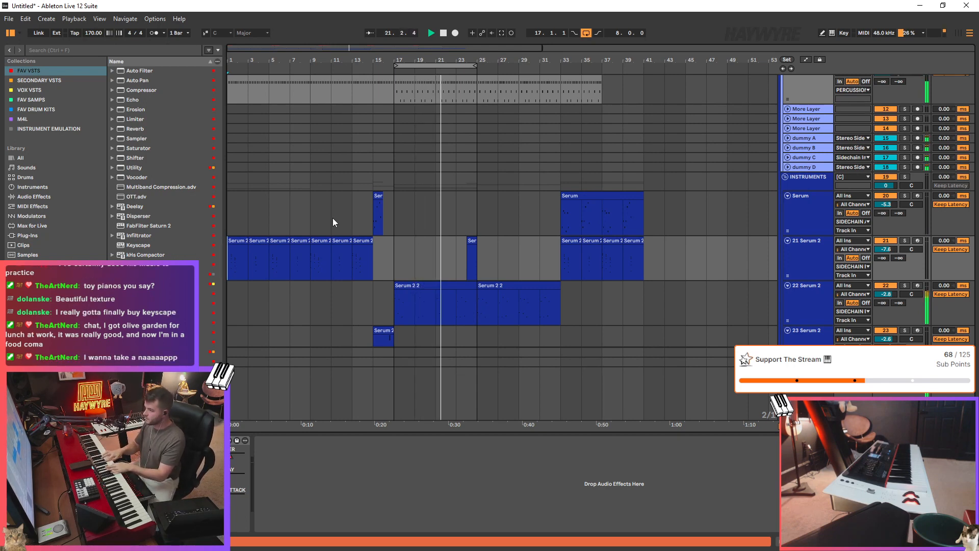
# - Stop playback and insert eight bars of silence into the arrangement at bar 33
pyautogui.scroll(5, 512, 131)
pyautogui.scroll(8, 511, 132)
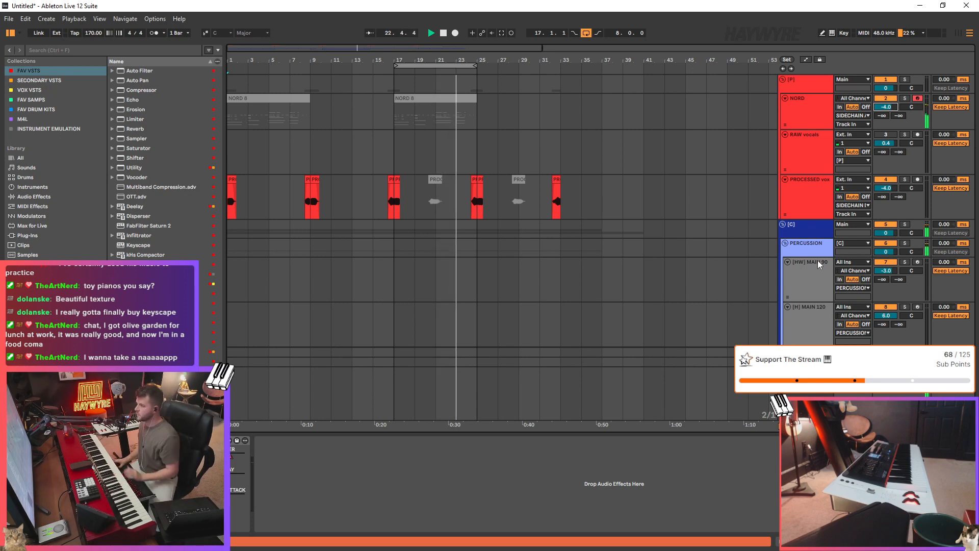
pyautogui.scroll(-5, 568, 203)
pyautogui.press('space')
pyautogui.scroll(-6, 556, 204)
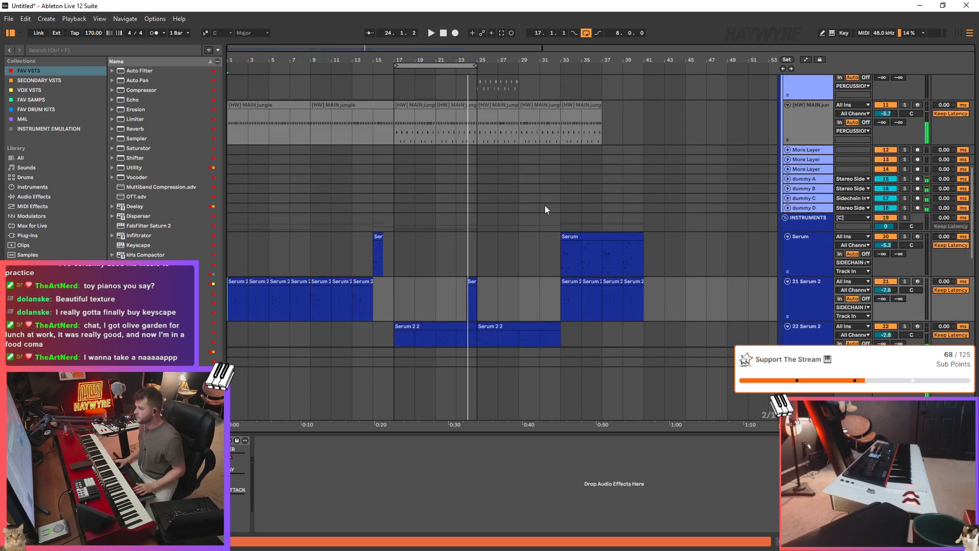
pyautogui.hotkey('ctrl', 'i')
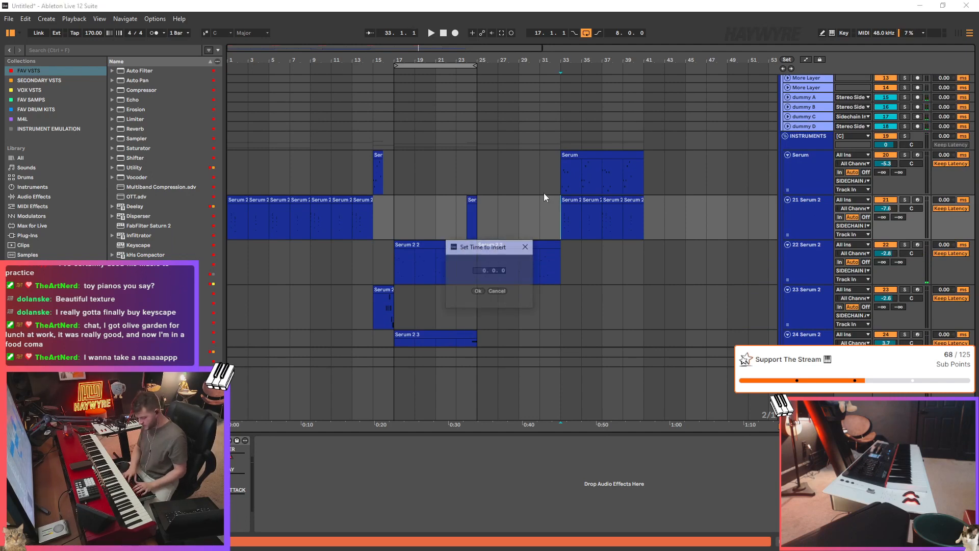
pyautogui.press('Return')
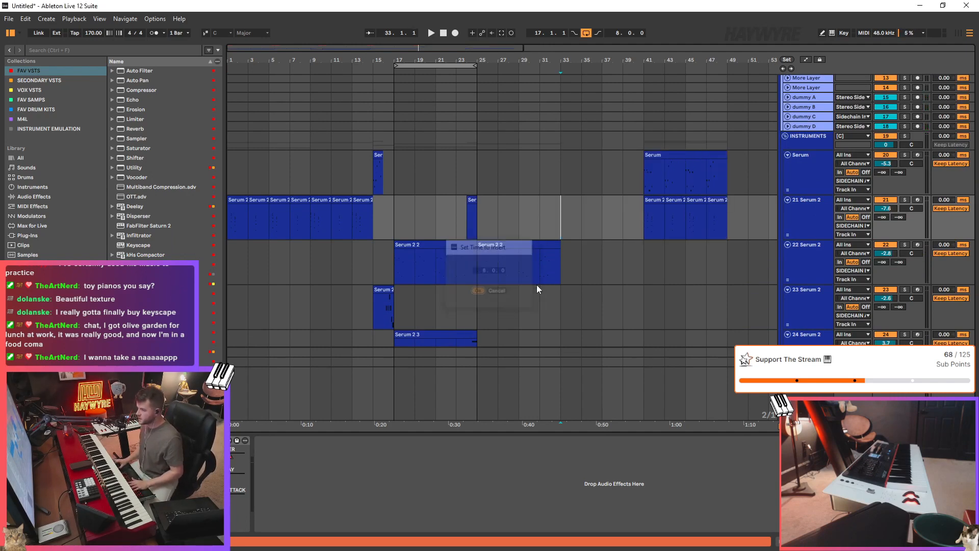
# - Duplicate the 22 Serum 2 clip into bars 33 to 41 and insert another eight bars of silence at bar 41
pyautogui.scroll(-1, 536, 285)
pyautogui.click(520, 204)
pyautogui.hotkey('ctrl', 'd')
pyautogui.click(650, 223)
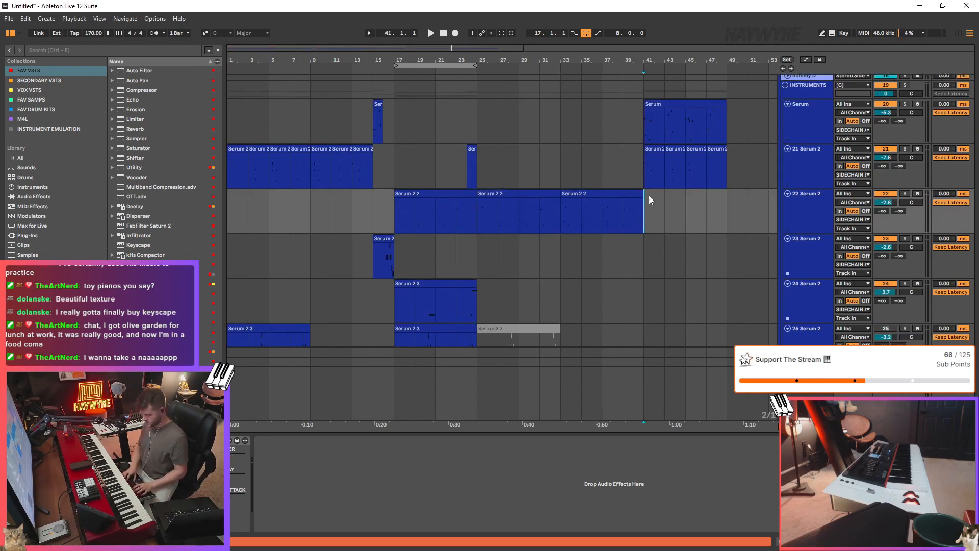
pyautogui.hotkey('ctrl', 'i')
pyautogui.click(480, 291)
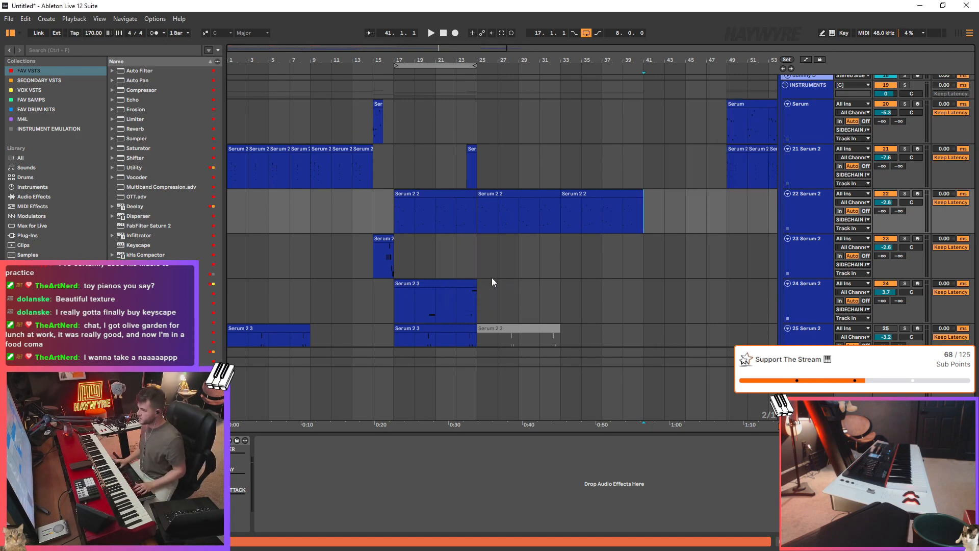
# - Duplicate the 24 Serum 2 clip from bars 17 to 25 three times so the part fills up to bar 49
pyautogui.scroll(-1, 491, 277)
pyautogui.click(402, 250)
pyautogui.hotkey('ctrl', 'd')
pyautogui.hotkey('ctrl', 'd')
pyautogui.hotkey('ctrl', 'd')
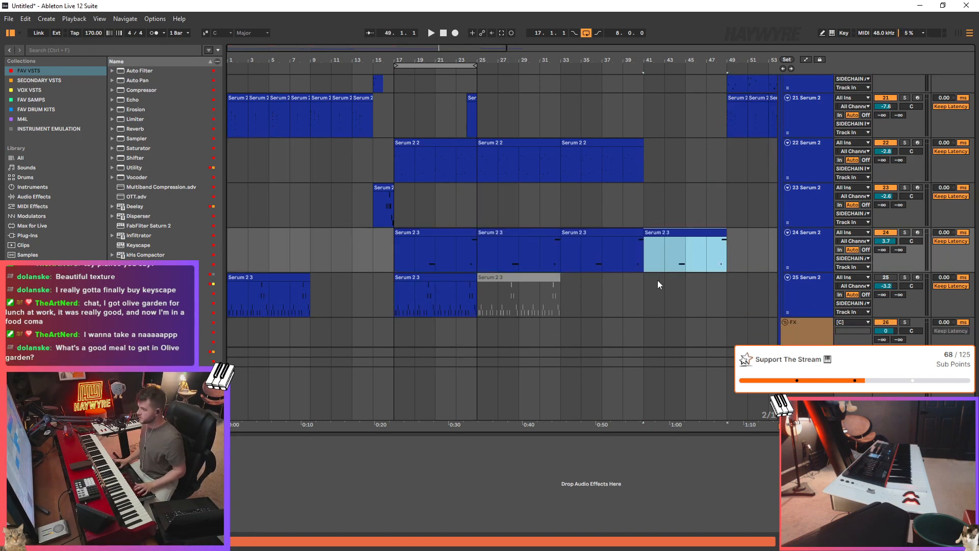
# - Duplicate the last 22 Serum 2 clip into bars 41 to 49
pyautogui.scroll(1, 656, 280)
pyautogui.click(610, 169)
pyautogui.hotkey('ctrl', 'd')
pyautogui.scroll(3, 555, 234)
pyautogui.click(374, 331)
pyautogui.scroll(-1, 971, 242)
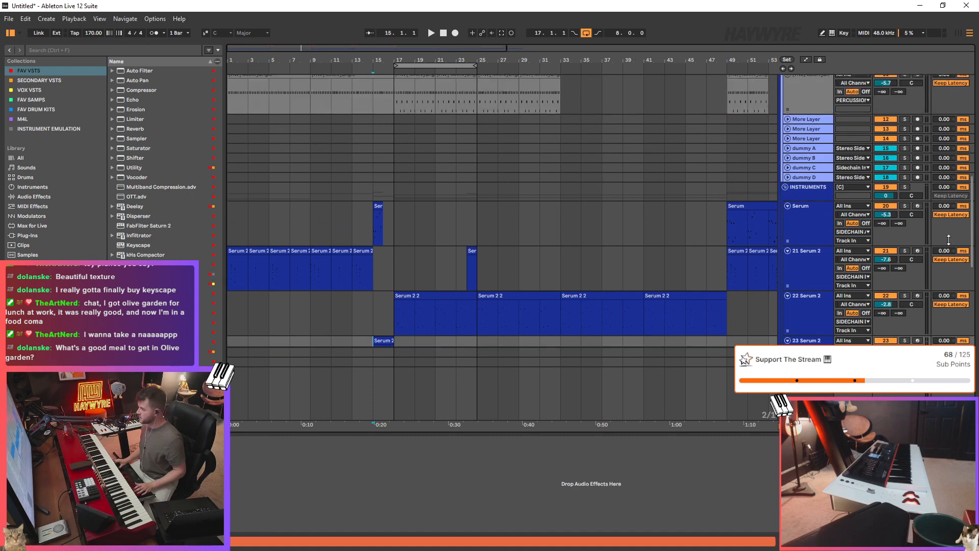
pyautogui.scroll(1, 971, 242)
pyautogui.scroll(-1, 971, 242)
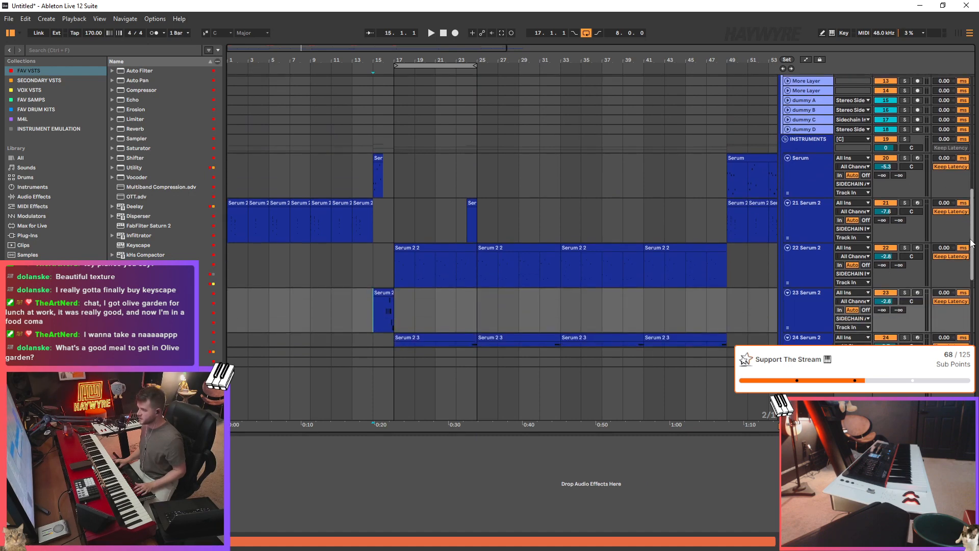
pyautogui.click(382, 190)
pyautogui.click(560, 273)
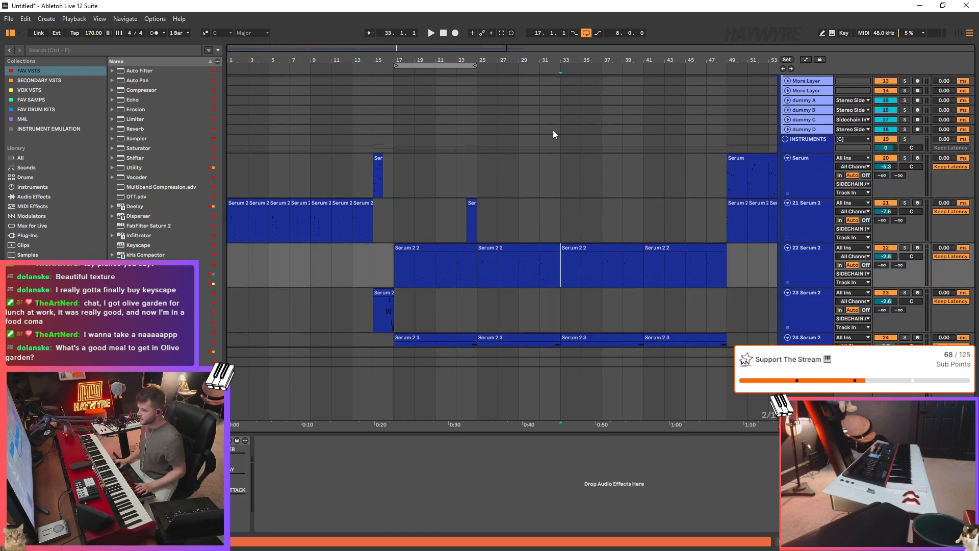
# - Turn off the arrangement loop and duplicate the processed vocals from bars 17 to 33 twice, filling up to bar 65
pyautogui.scroll(1, 907, 182)
pyautogui.scroll(10, 960, 217)
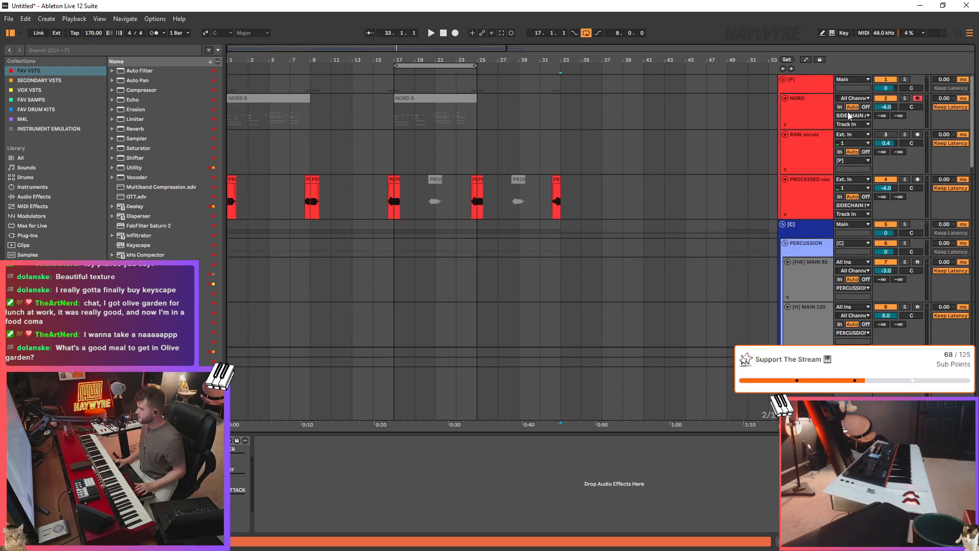
pyautogui.click(807, 119)
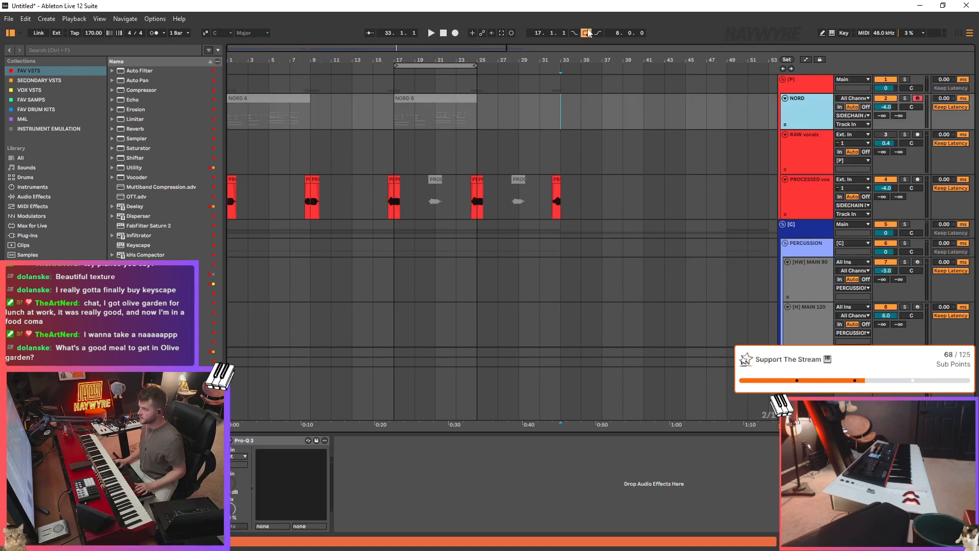
pyautogui.moveTo(393, 206); pyautogui.dragTo(562, 206)
pyautogui.hotkey('ctrl', 'd')
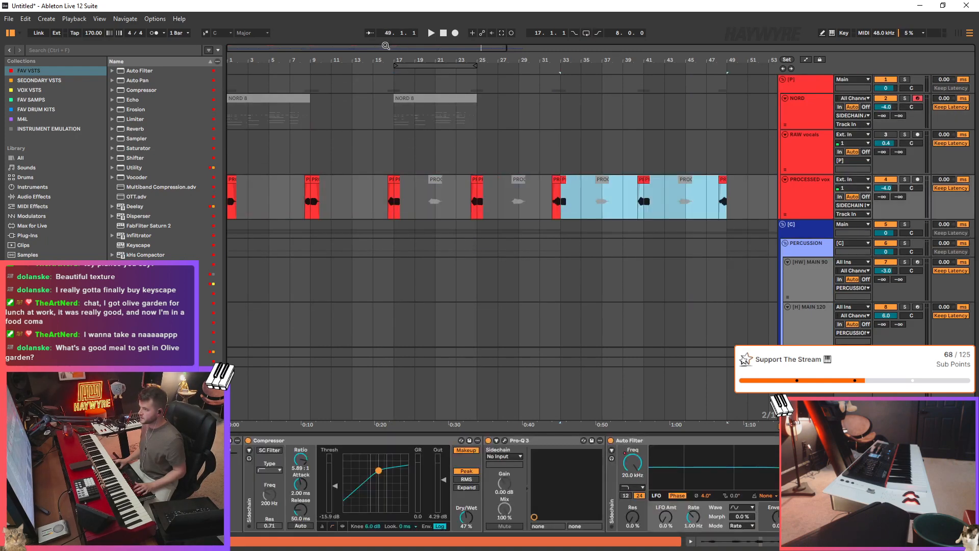
pyautogui.hotkey('ctrl', 'd')
pyautogui.moveTo(386, 46); pyautogui.dragTo(659, 226)
# - Duplicate the [HW] MAIN jungle clips from bars 17 to 33 into bars 33 to 49
pyautogui.scroll(-8, 612, 270)
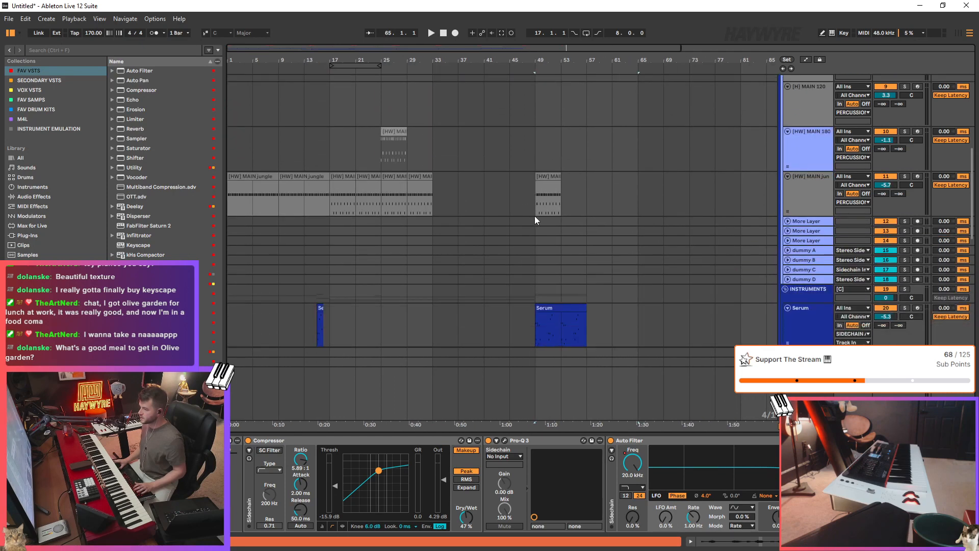
pyautogui.scroll(-2, 535, 220)
pyautogui.moveTo(432, 153); pyautogui.dragTo(330, 156)
pyautogui.hotkey('ctrl', 'd')
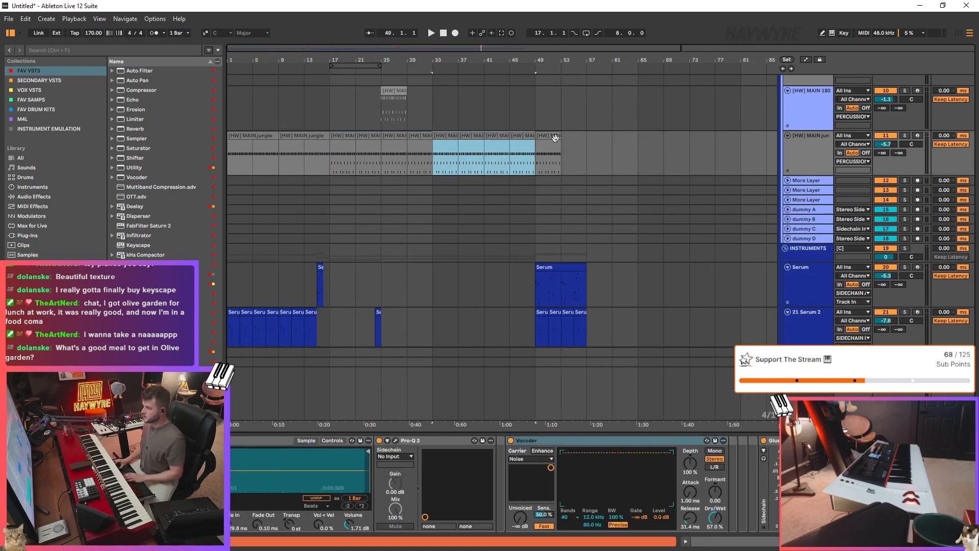
# - Show the automation and raise the 21 Serum 2 FILTER to 88 at bar 49, ramping up from shortly before it
pyautogui.scroll(-5, 579, 221)
pyautogui.click(510, 224)
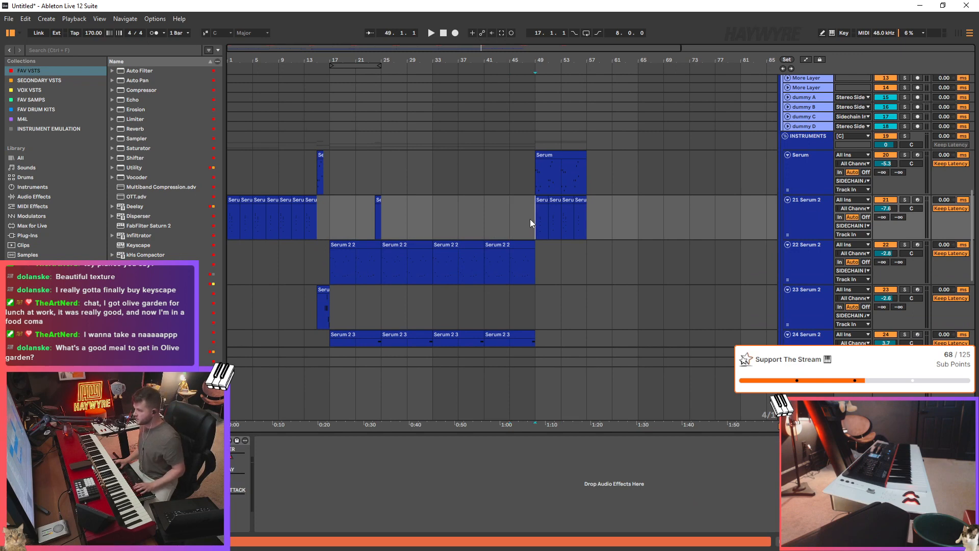
pyautogui.press('a')
pyautogui.click(531, 220)
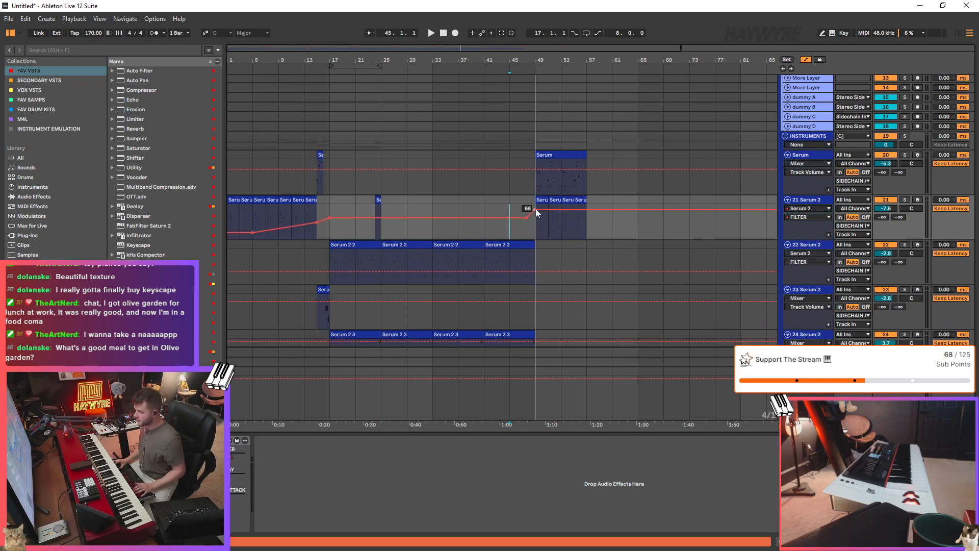
# - Play from bar 45 with the automation hidden and set the 21 Serum 2 track volume to -7.7 dB
pyautogui.press('space')
pyautogui.scroll(2, 540, 250)
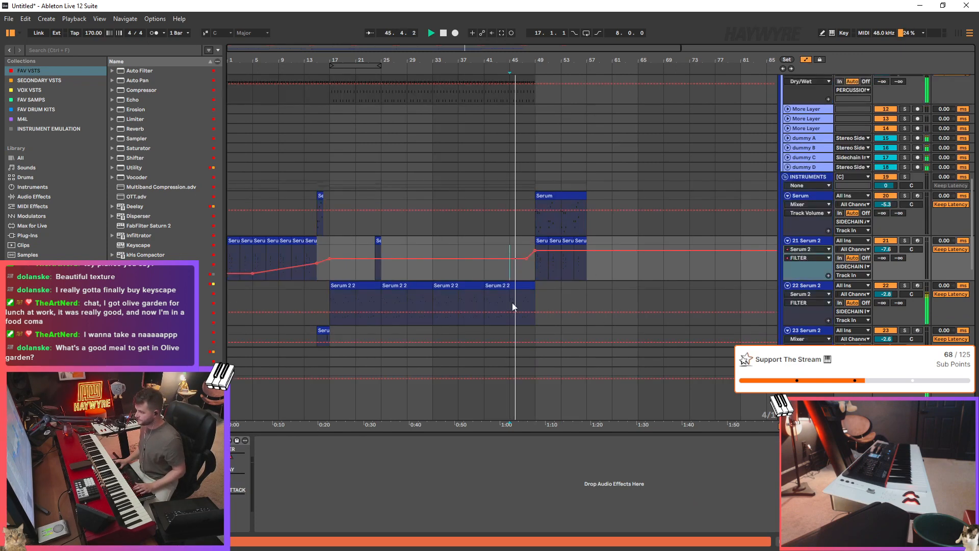
pyautogui.press('a')
pyautogui.scroll(2, 555, 268)
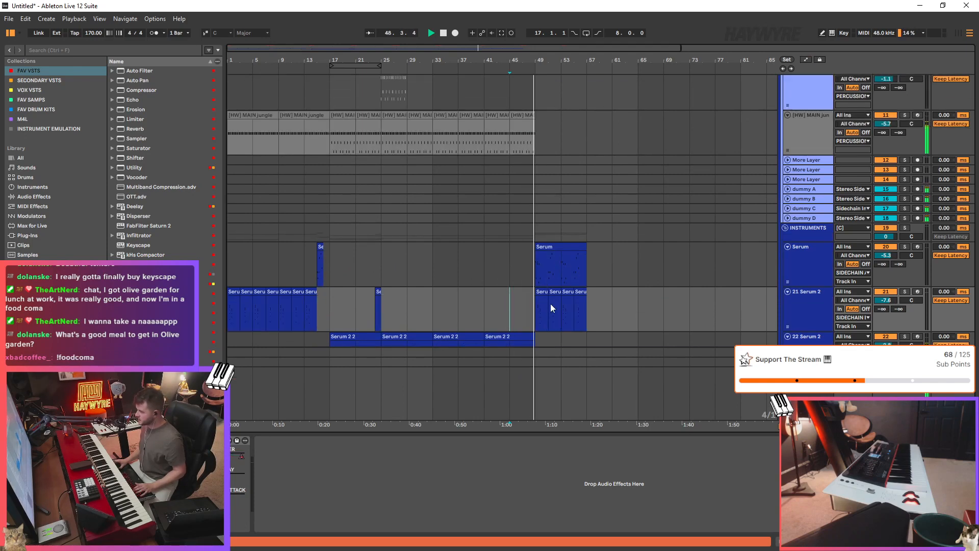
pyautogui.click(813, 316)
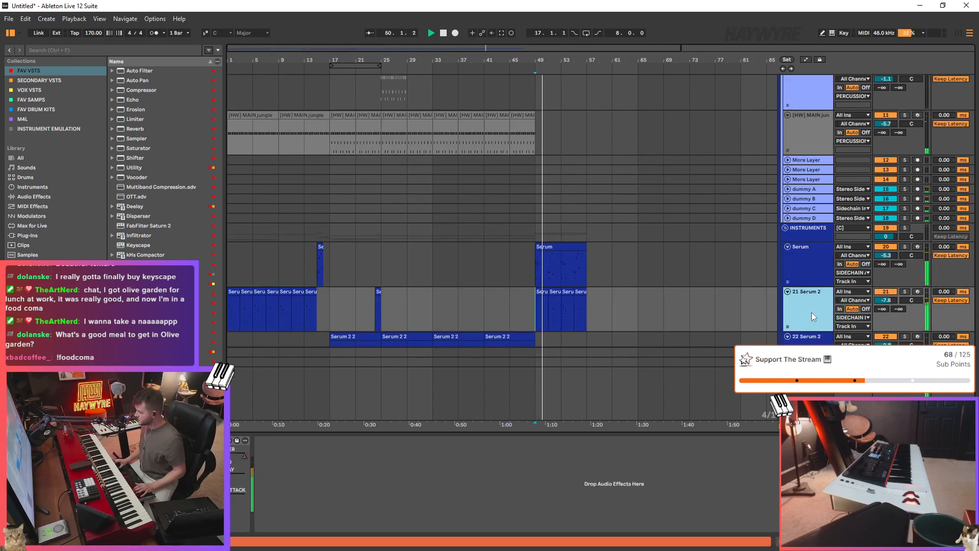
pyautogui.moveTo(891, 299); pyautogui.dragTo(892, 300)
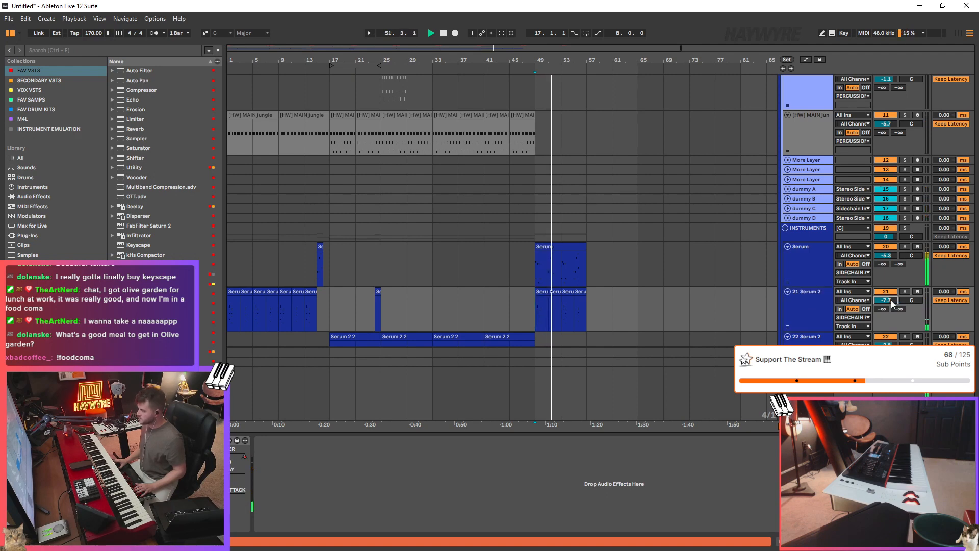
# - Loop bars 49 to 57 and select the NORD track to play piano along with the section
pyautogui.moveTo(540, 268); pyautogui.dragTo(587, 293)
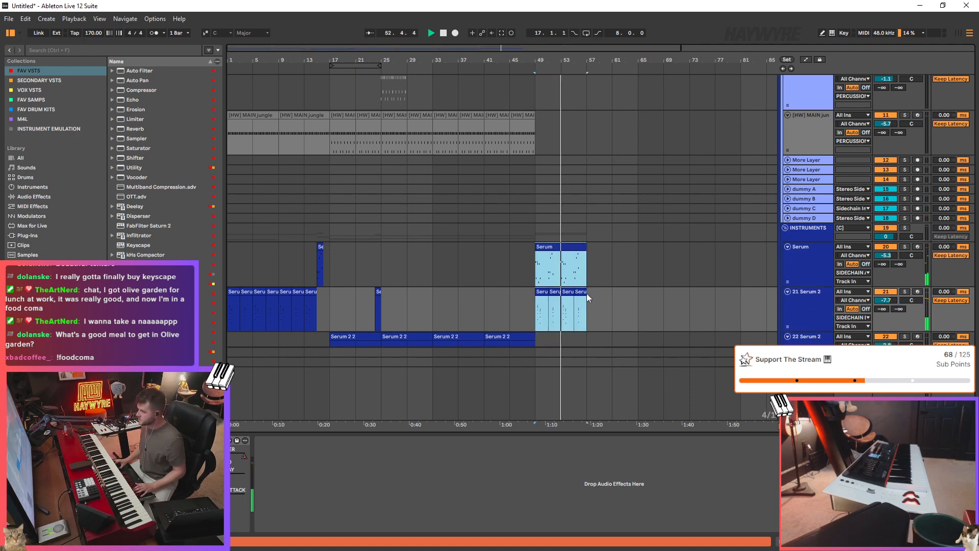
pyautogui.hotkey('ctrl', 'l')
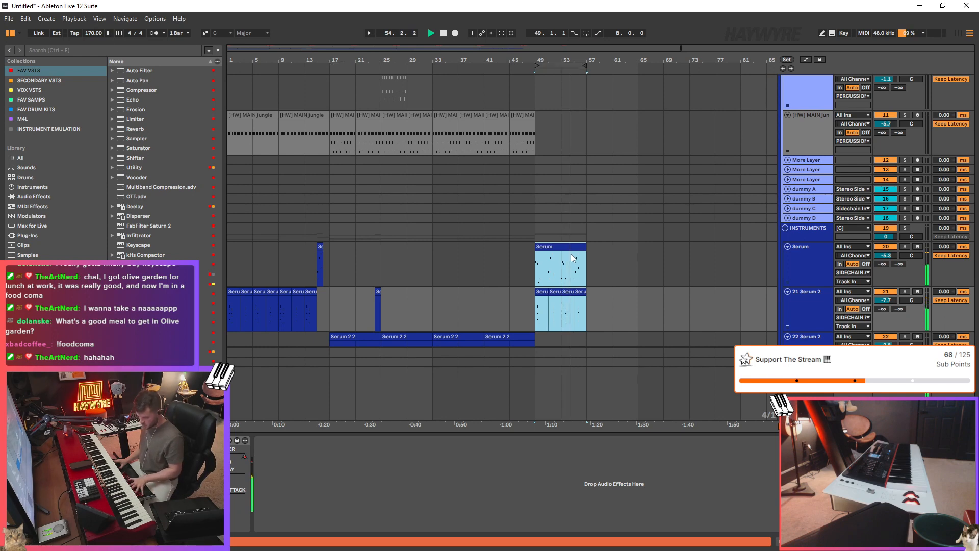
pyautogui.hotkey('ctrl', 'l')
pyautogui.scroll(5, 591, 242)
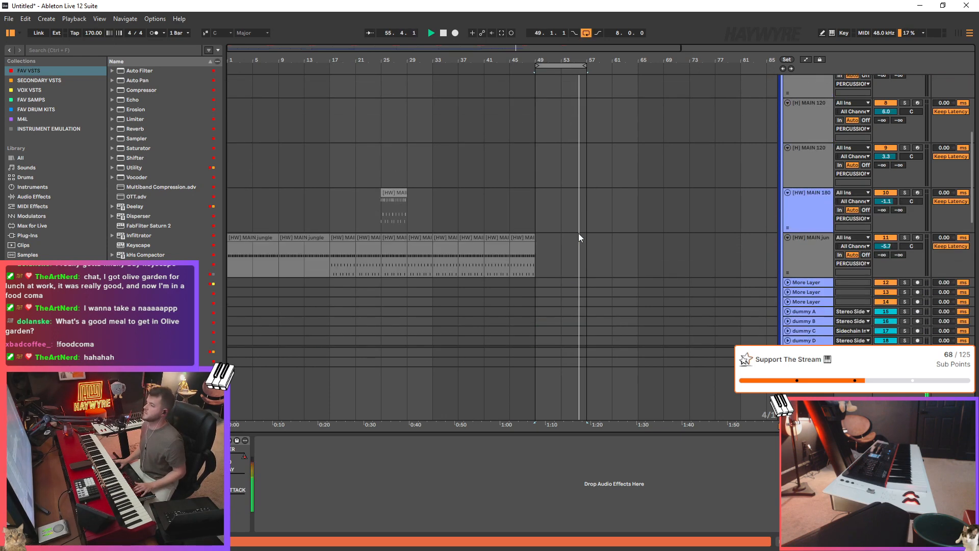
pyautogui.scroll(8, 576, 234)
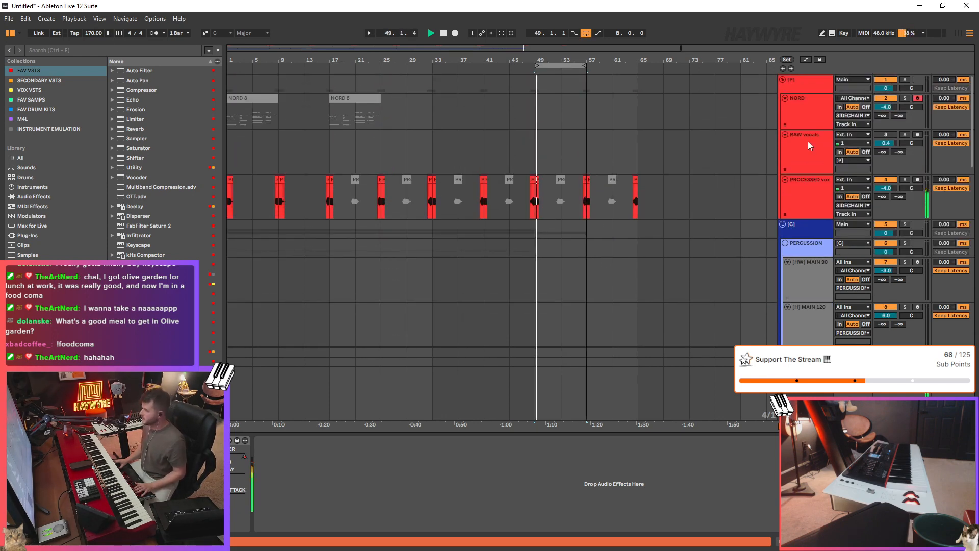
pyautogui.click(814, 114)
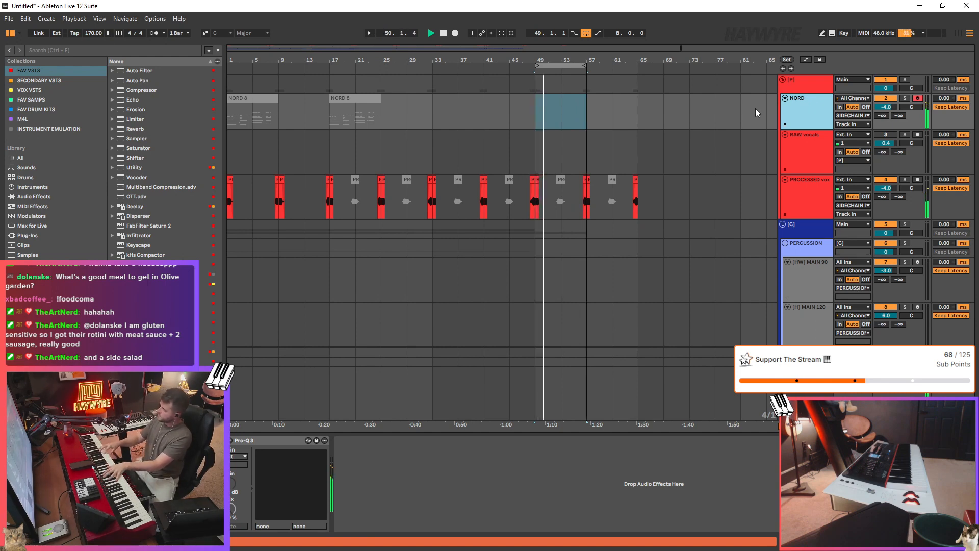
# - Stop playback and freeze the 21 Serum 2 track
pyautogui.scroll(-2, 714, 237)
pyautogui.scroll(-15, 714, 238)
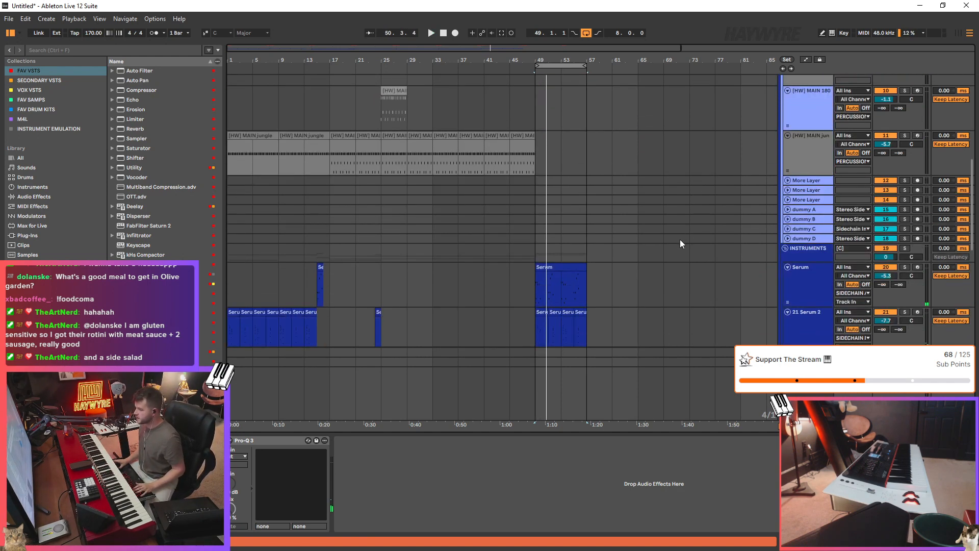
pyautogui.rightClick(820, 228)
pyautogui.click(841, 283)
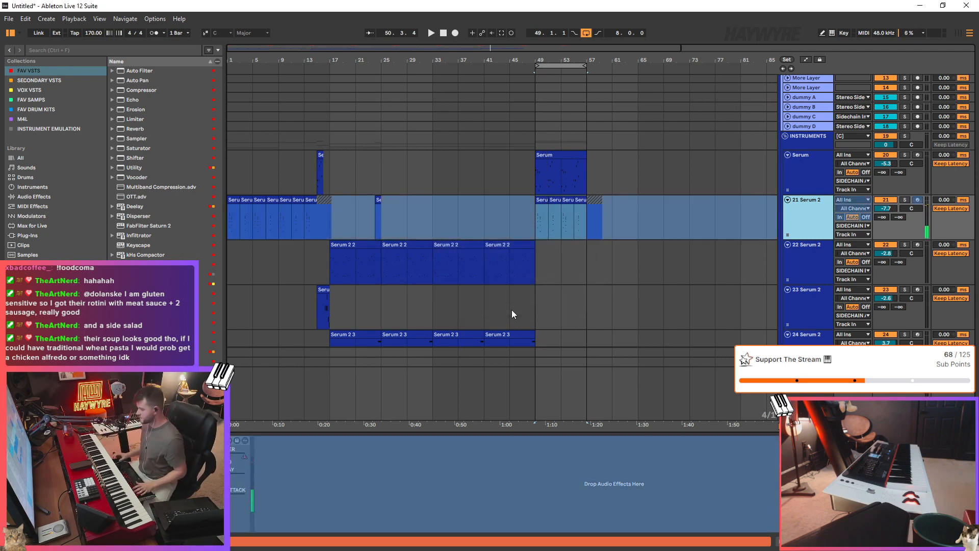
pyautogui.click(338, 260)
pyautogui.click(335, 231)
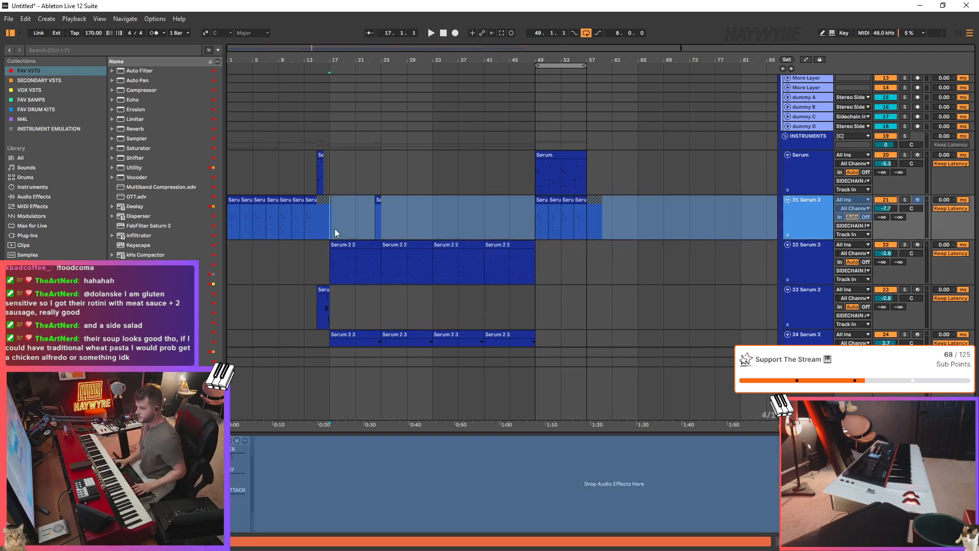
pyautogui.click(527, 218)
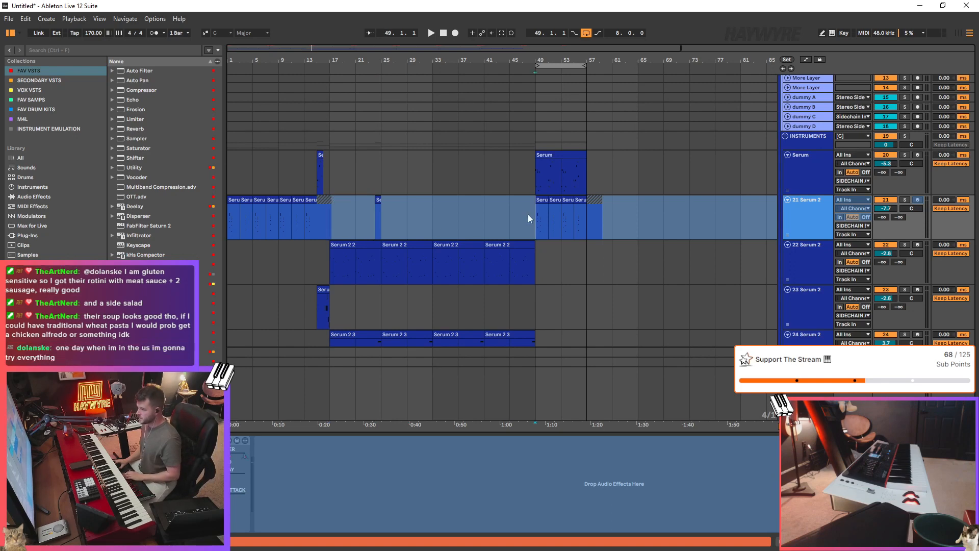
pyautogui.click(581, 232)
# - Play the loop from the PROCESSED vocals clip at bar 49 and play piano along with it
pyautogui.scroll(4, 649, 229)
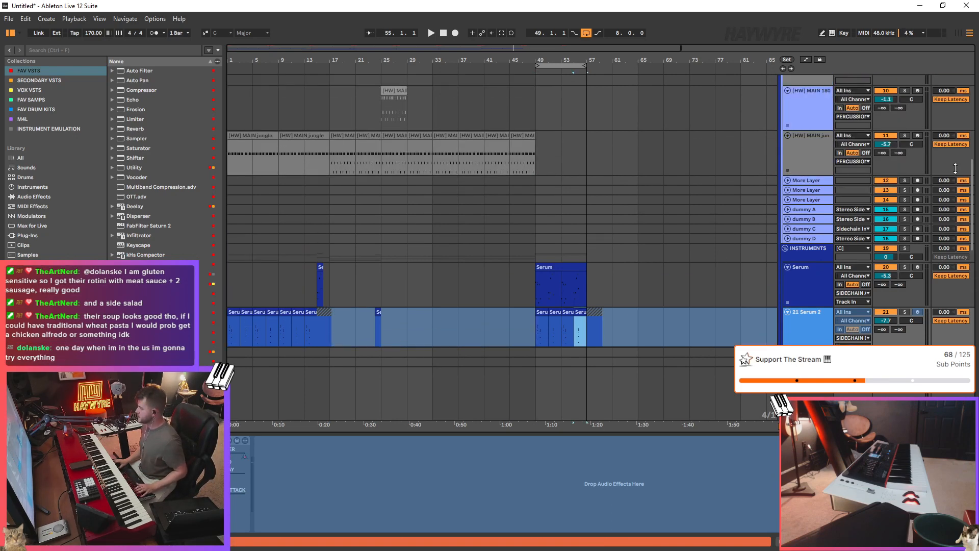
pyautogui.moveTo(972, 204); pyautogui.dragTo(978, 89)
pyautogui.click(515, 204)
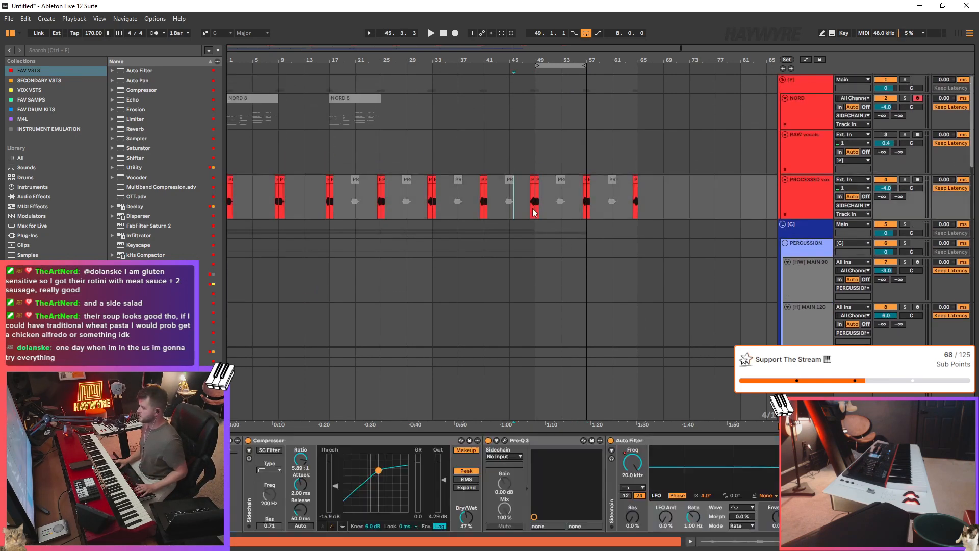
pyautogui.click(534, 215)
pyautogui.moveTo(237, 46); pyautogui.dragTo(237, 56)
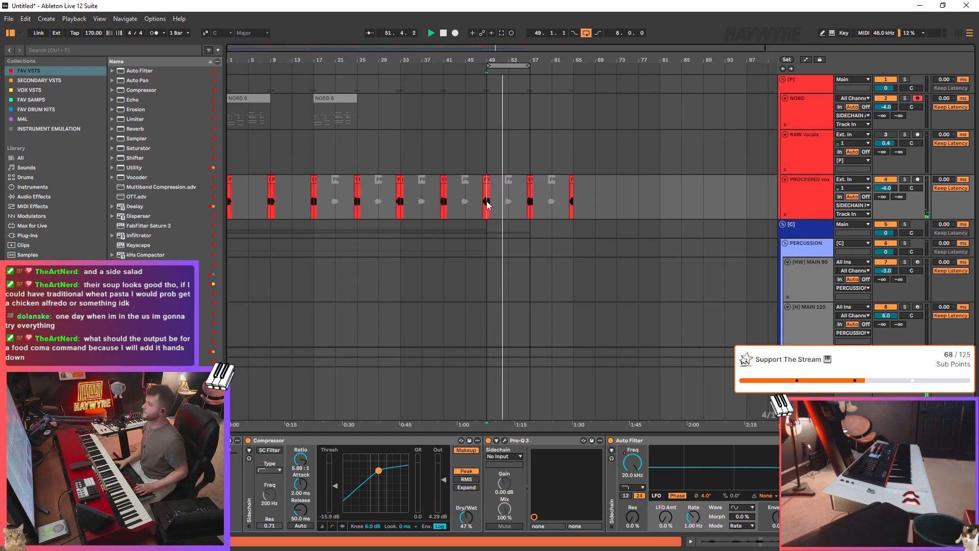
pyautogui.scroll(-1, 613, 182)
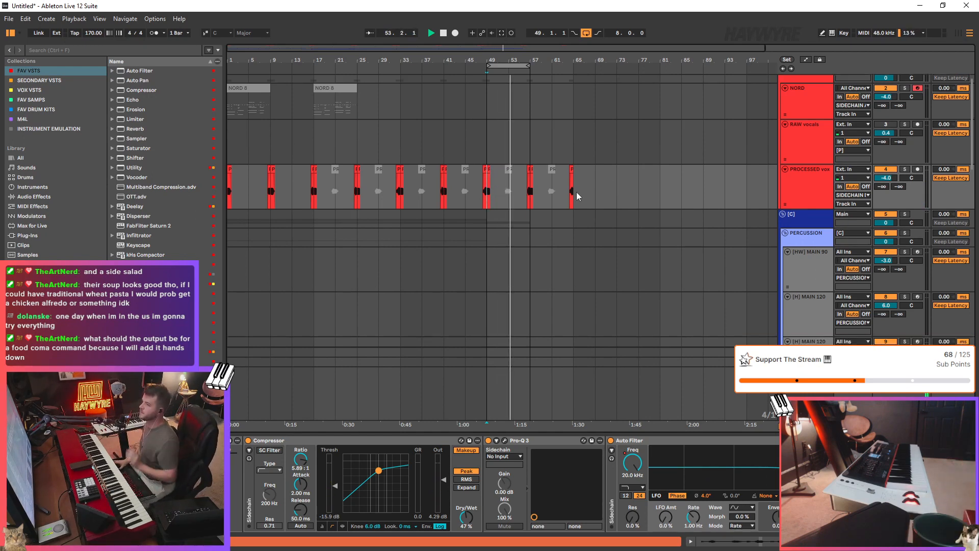
pyautogui.scroll(-5, 561, 183)
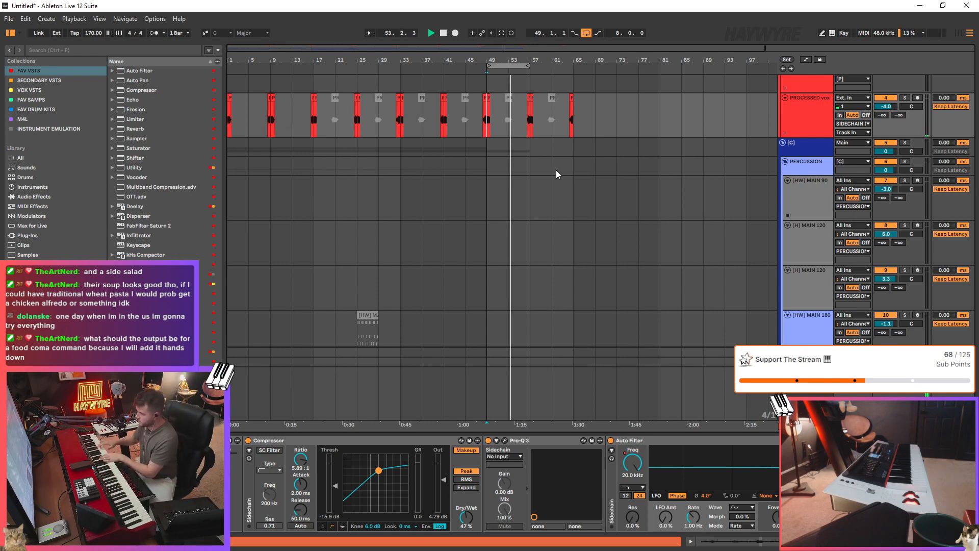
# - Stop playback and copy the [HW] MAIN jungle clips from bars 17 to 33 to bar 65
pyautogui.scroll(-5, 530, 136)
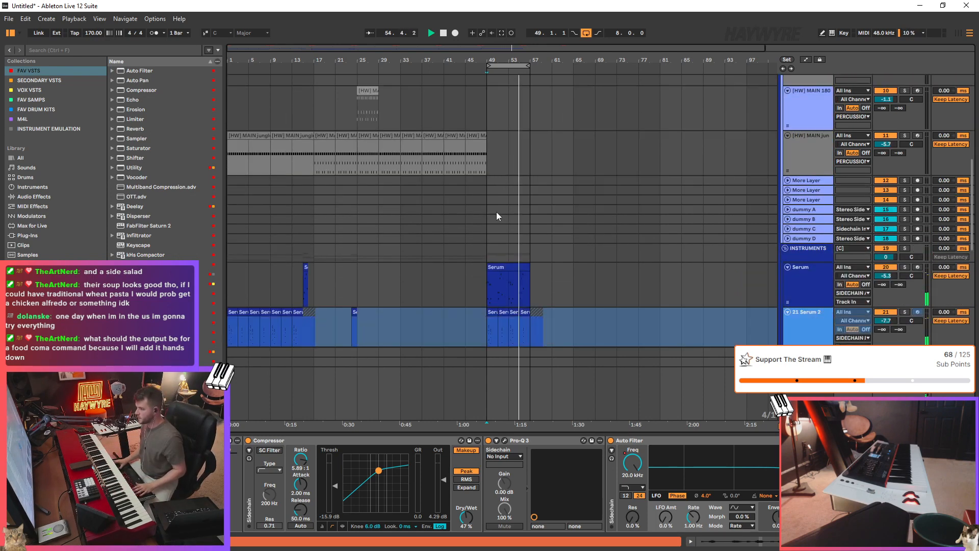
pyautogui.scroll(-1, 492, 214)
pyautogui.press('space')
pyautogui.moveTo(316, 134); pyautogui.dragTo(362, 134)
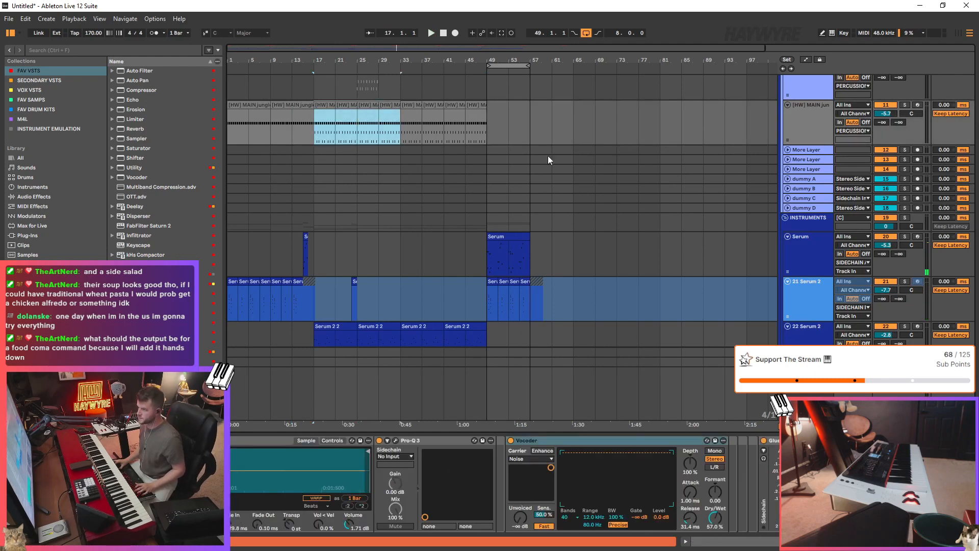
pyautogui.click(552, 134)
pyautogui.hotkey('ctrl', 'v')
# - Duplicate the Serum and 21 Serum 2 clips of bars 49 to 57 directly after themselves
pyautogui.moveTo(486, 262); pyautogui.dragTo(528, 301)
pyautogui.hotkey('ctrl', 'd')
pyautogui.scroll(-3, 569, 291)
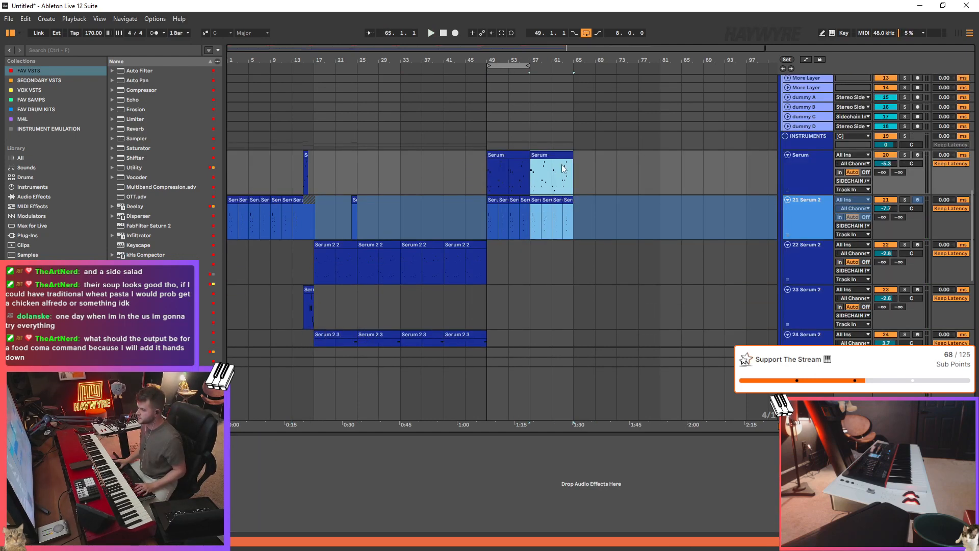
# - Play from bar 17 and add a rising FILTER automation ramp on 22 Serum 2 from bar 21 to bar 25
pyautogui.click(329, 227)
pyautogui.scroll(-2, 361, 279)
pyautogui.press('space')
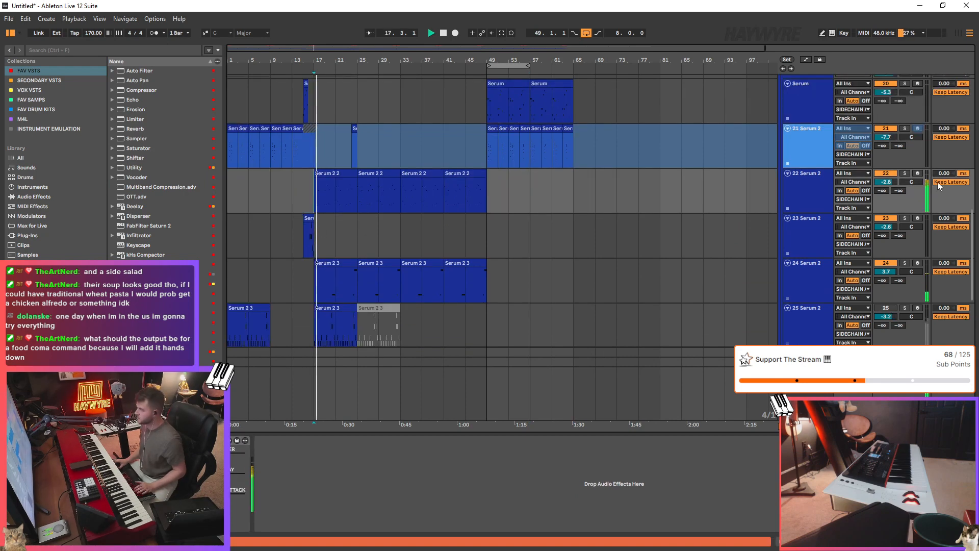
pyautogui.press('a')
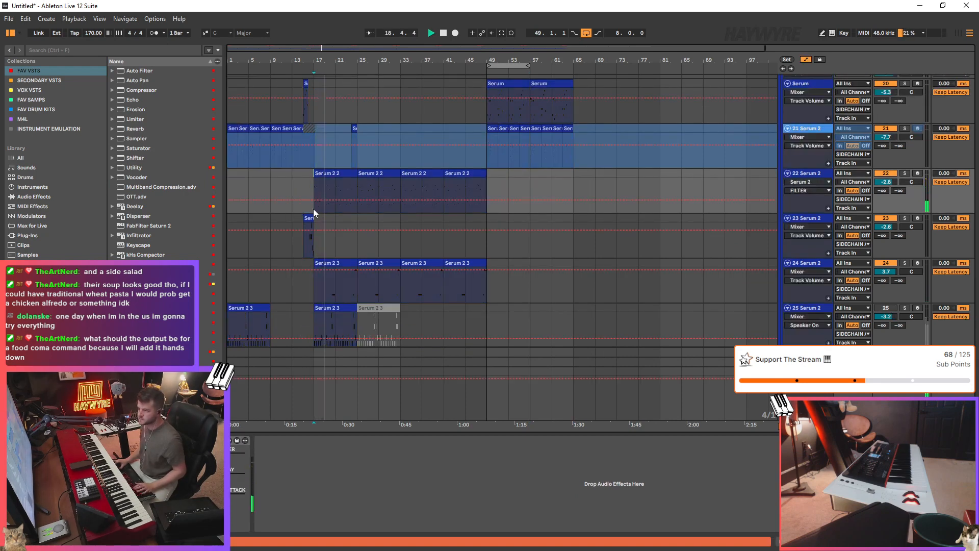
pyautogui.click(314, 194)
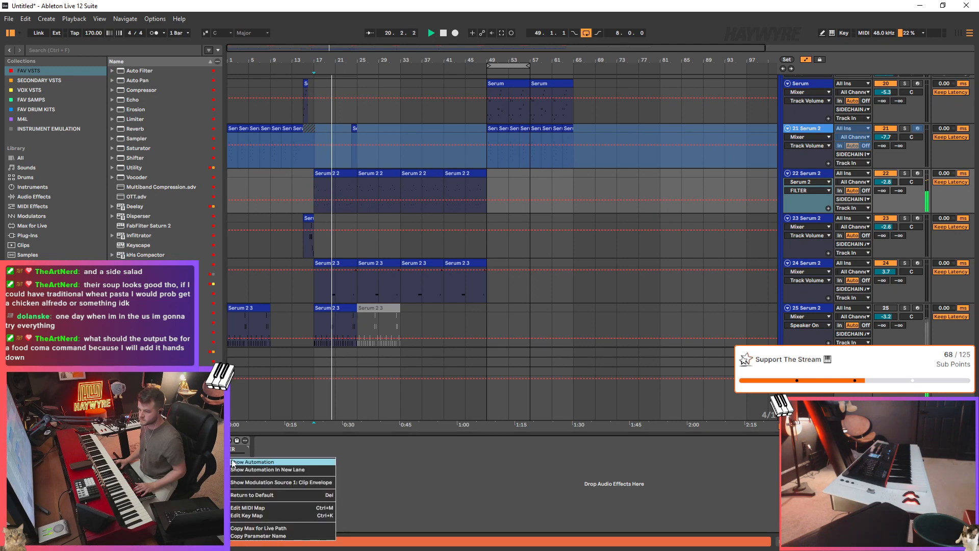
pyautogui.click(334, 199)
pyautogui.moveTo(357, 200); pyautogui.dragTo(356, 190)
pyautogui.click(345, 195)
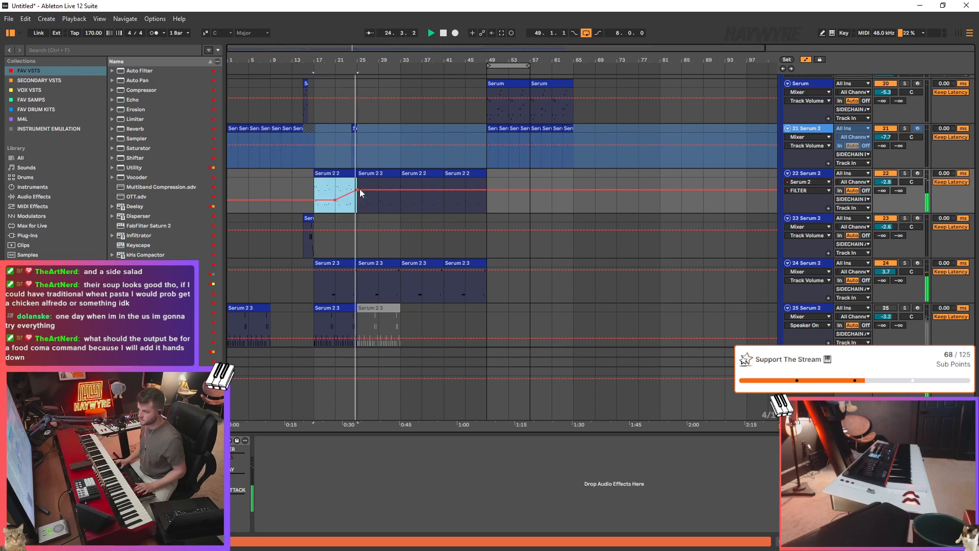
# - Duplicate the 22 Serum 2 FILTER ramp over the next two clips and raise the start level of the copy at bar 33
pyautogui.hotkey('ctrl', 'd')
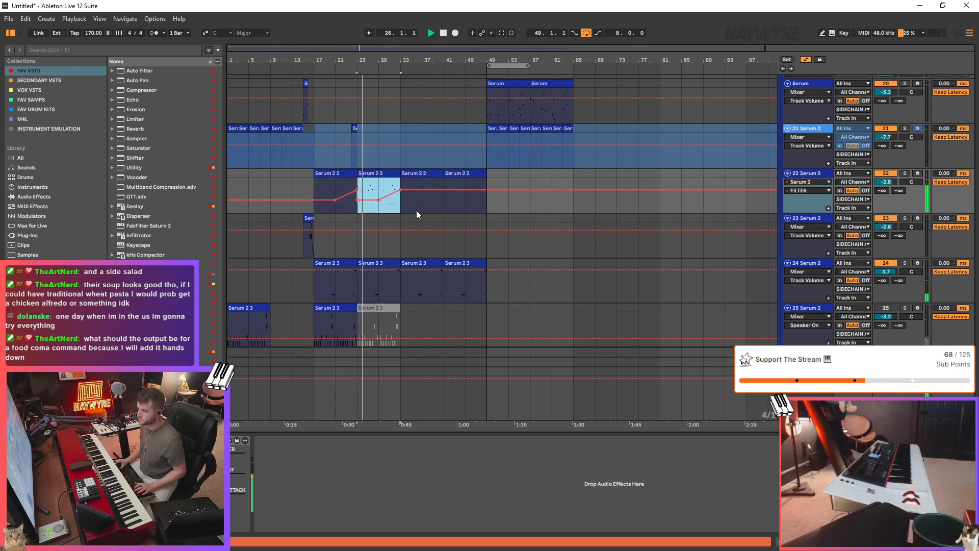
pyautogui.hotkey('ctrl', 'd')
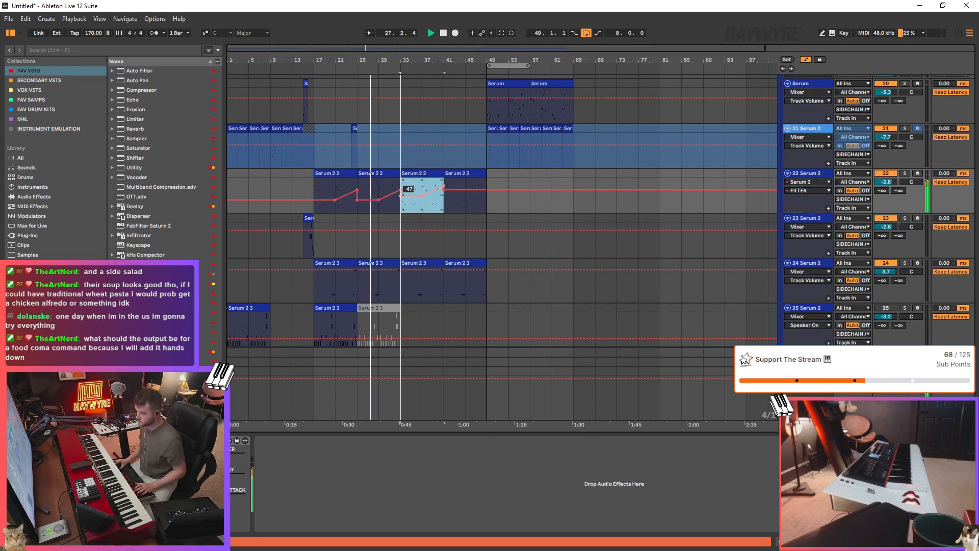
pyautogui.moveTo(416, 209); pyautogui.dragTo(416, 205)
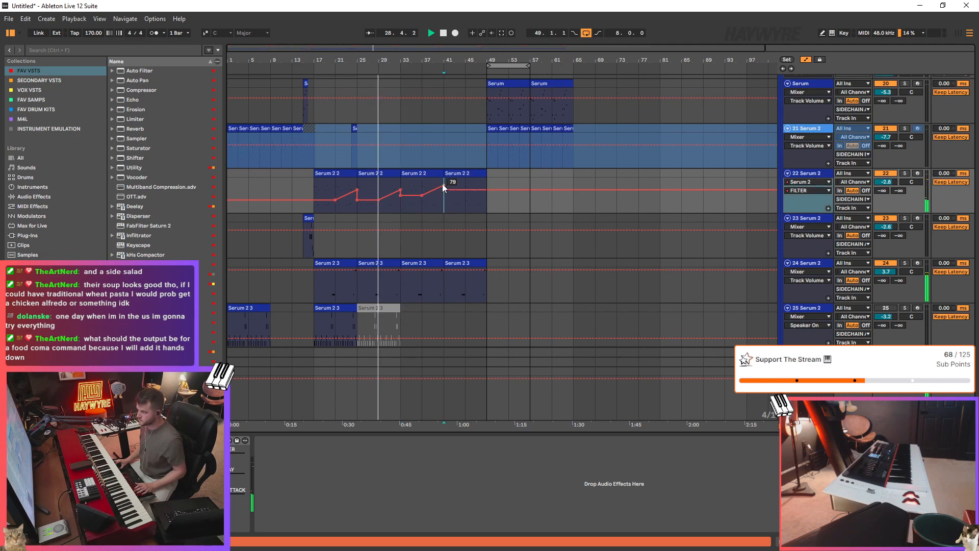
pyautogui.press('a')
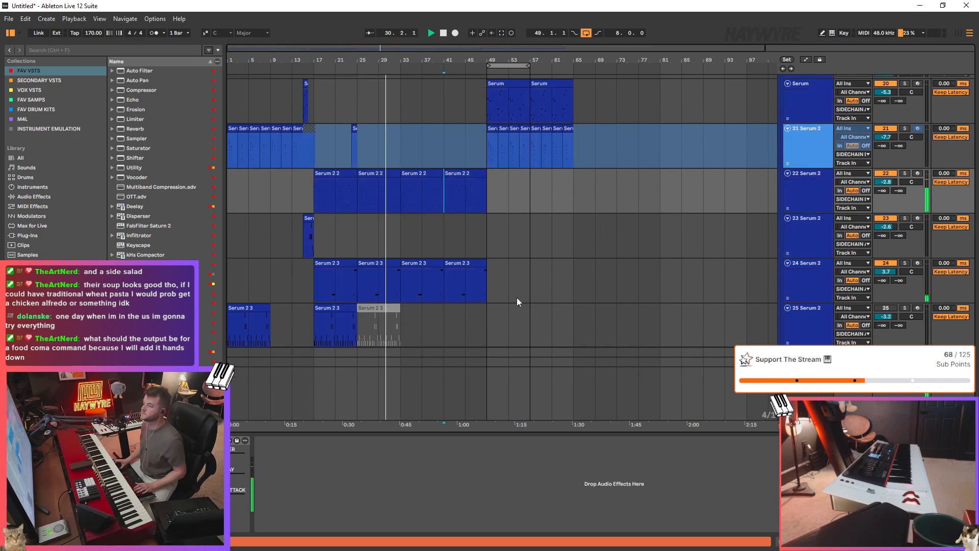
# - Check the automation on the drum and Serum tracks, hide it again and listen on past bar 49
pyautogui.press('a')
pyautogui.scroll(2, 611, 261)
pyautogui.scroll(3, 616, 226)
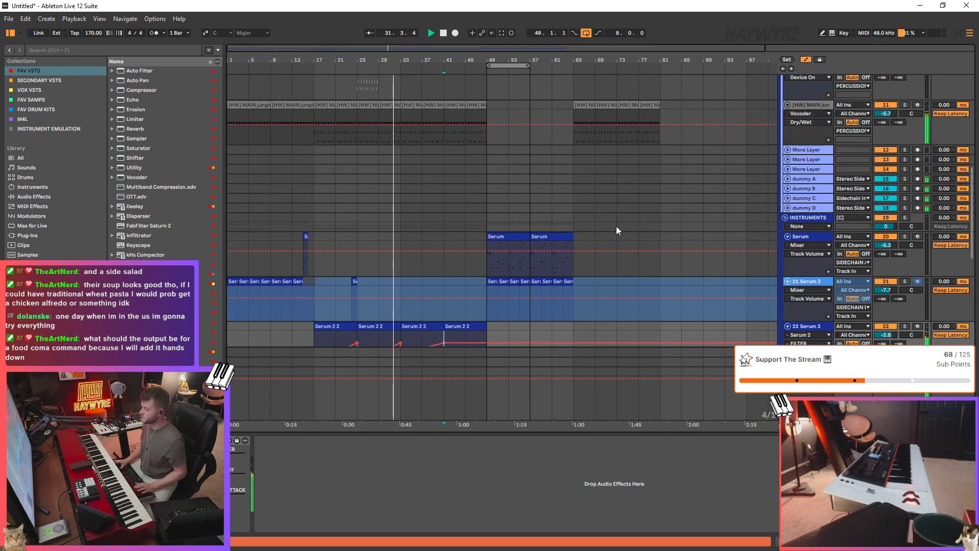
pyautogui.press('a')
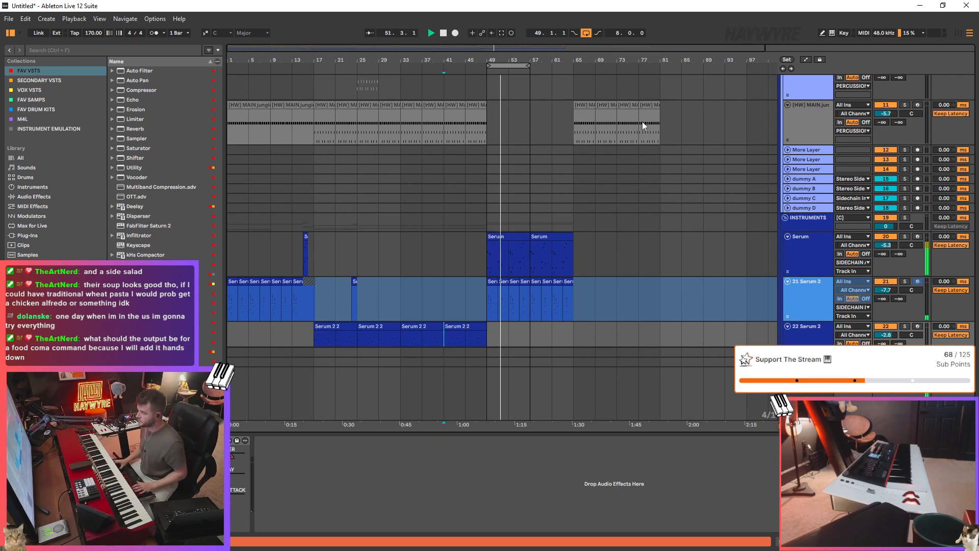
# - Extend the loop to bars 49 to 65 and copy the bar 9 [HW] MAIN jungle clip to bar 57
pyautogui.scroll(1, 619, 117)
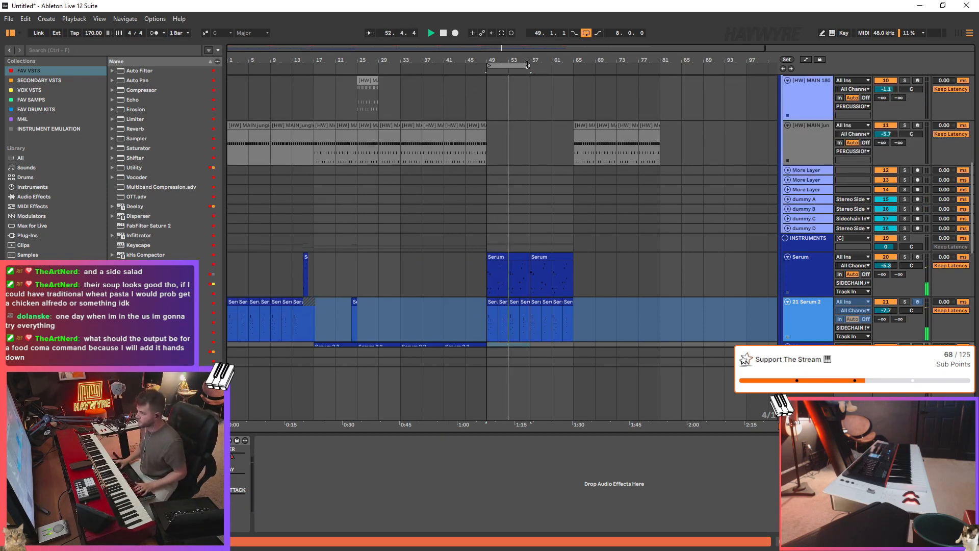
pyautogui.moveTo(530, 64); pyautogui.dragTo(573, 64)
pyautogui.scroll(-3, 610, 244)
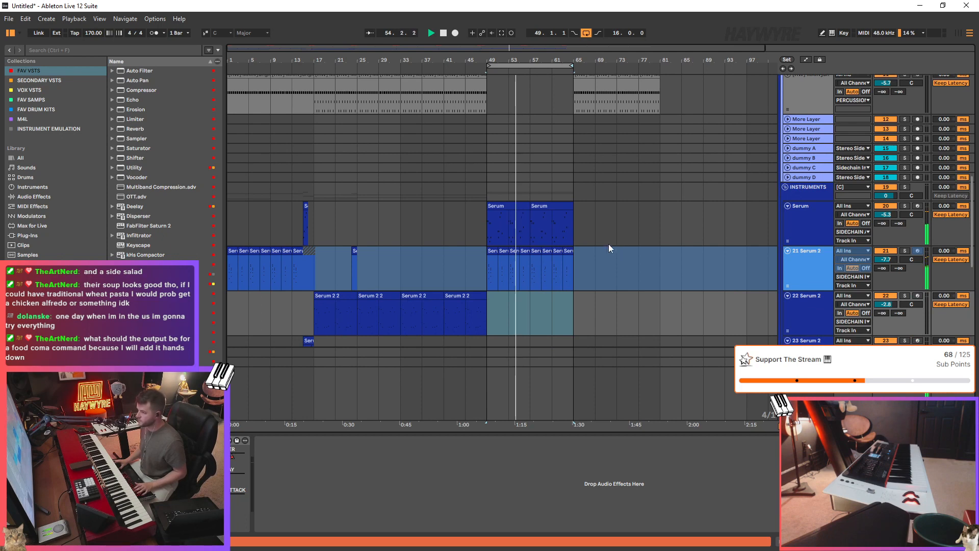
pyautogui.scroll(5, 607, 245)
pyautogui.moveTo(278, 202); pyautogui.dragTo(537, 192)
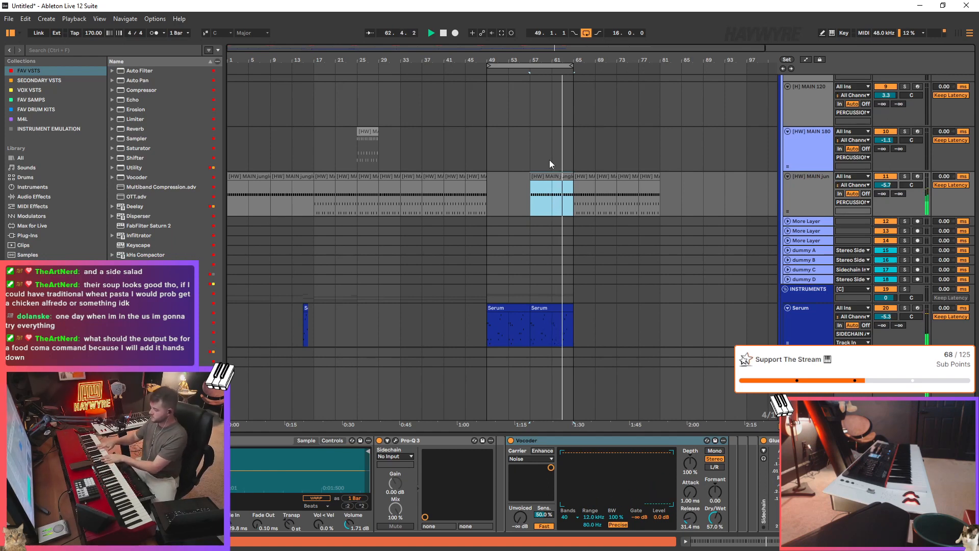
# - Switch the loop off and listen on past bar 81 while reviewing the vocal and percussion tracks
pyautogui.click(585, 34)
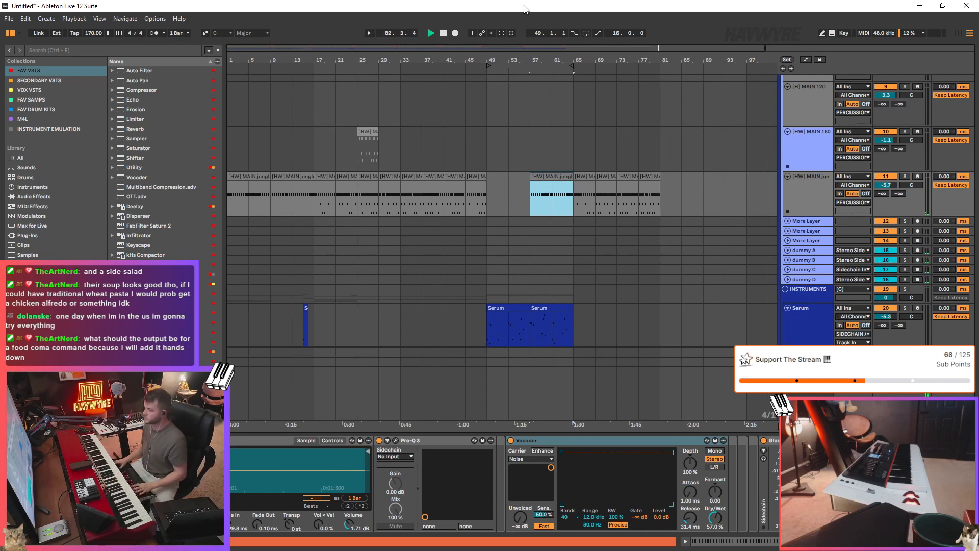
pyautogui.scroll(5, 693, 207)
pyautogui.scroll(1, 693, 208)
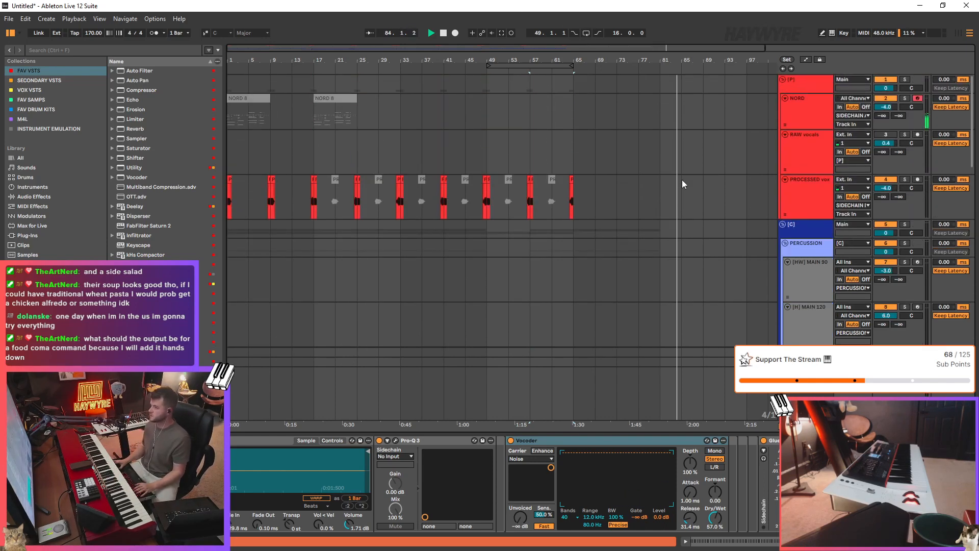
pyautogui.scroll(-2, 560, 172)
pyautogui.scroll(-5, 597, 171)
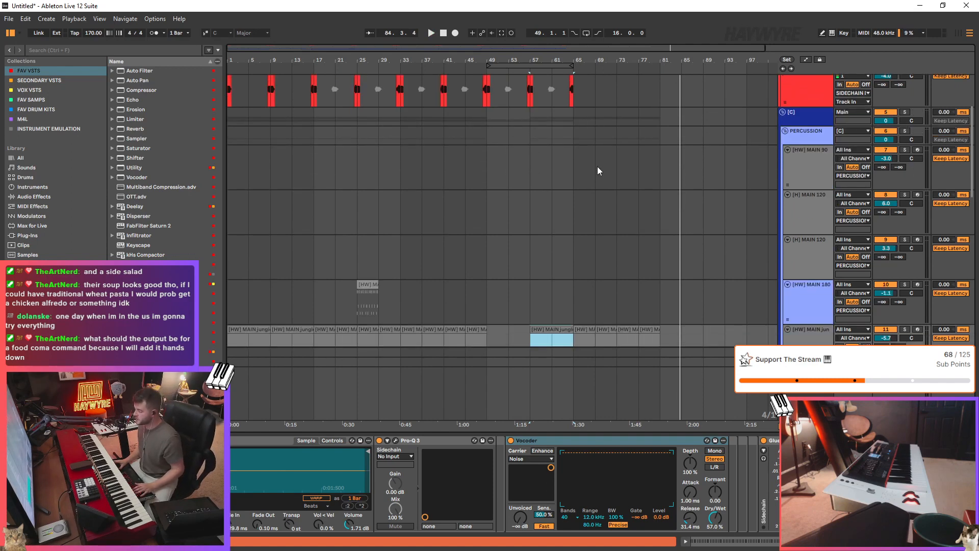
# - Restart playback from bar 49 and set the 21 Serum 2 track volume to -7.9 dB
pyautogui.press('space')
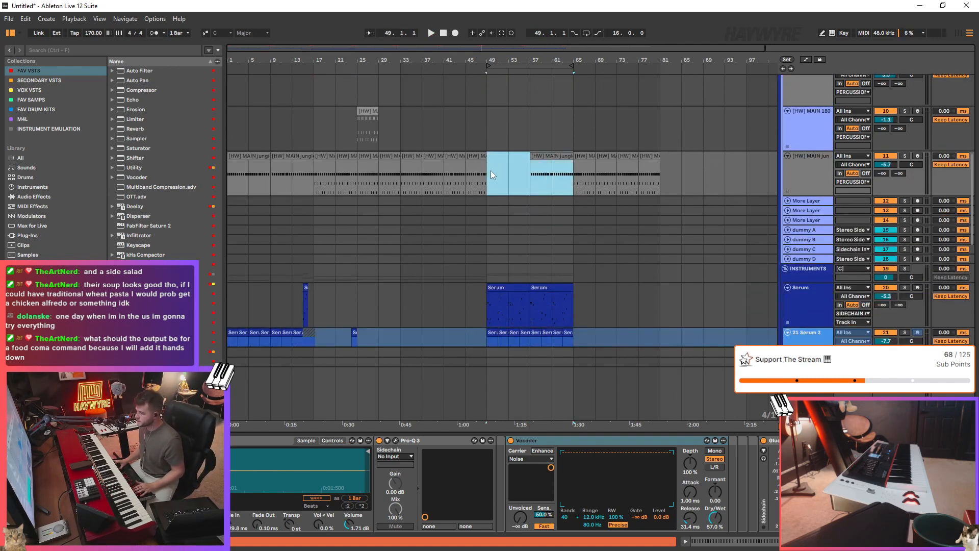
pyautogui.press('space')
pyautogui.scroll(-3, 573, 295)
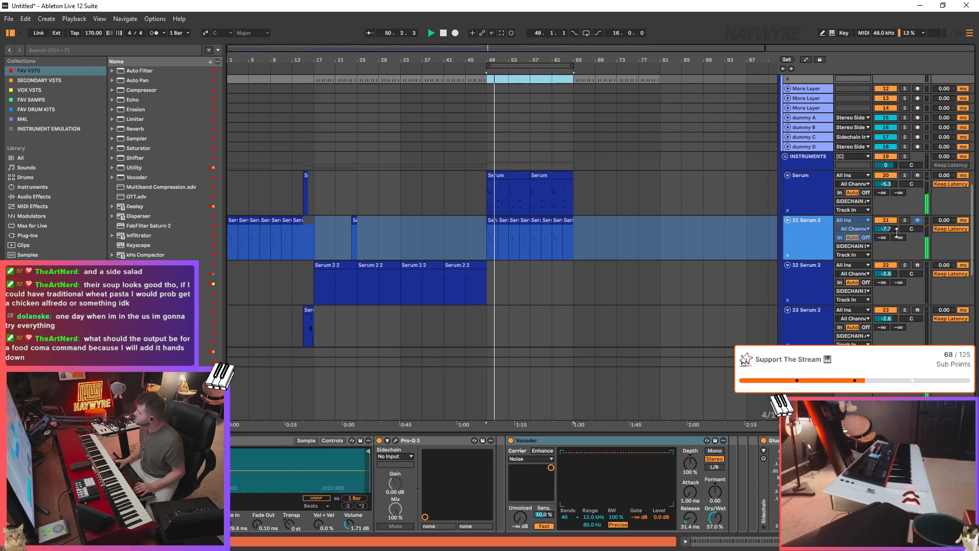
# - Loop bars 49 to 65 and duplicate the 21 Serum 2 clips of that range to bar 65
pyautogui.moveTo(497, 204); pyautogui.dragTo(583, 237)
pyautogui.click(576, 232)
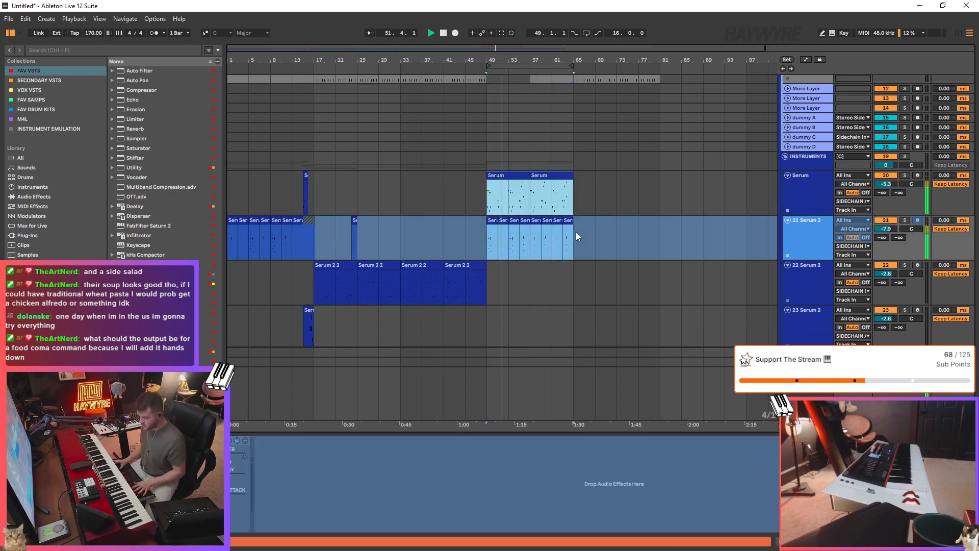
pyautogui.press('space')
pyautogui.hotkey('ctrl', 'l')
pyautogui.hotkey('ctrl', 'd')
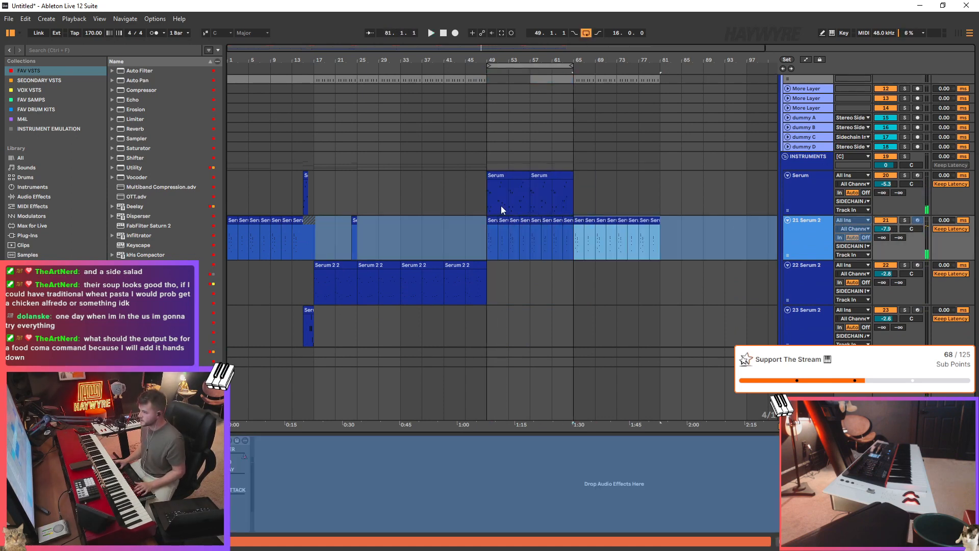
# - Play the arrangement from bar 65 to hear the duplicated 21 Serum 2 clips
pyautogui.moveTo(501, 206); pyautogui.dragTo(583, 196)
pyautogui.click(583, 201)
pyautogui.scroll(-1, 565, 237)
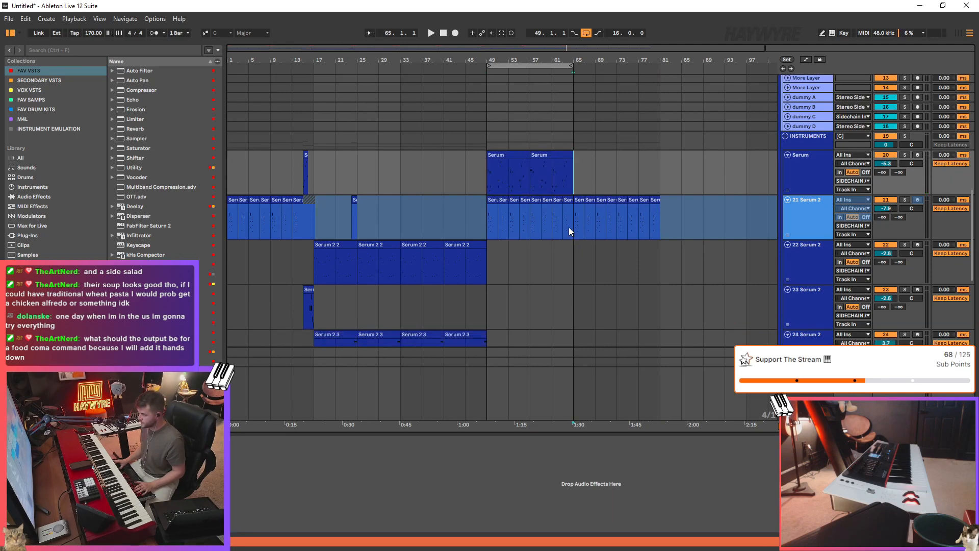
pyautogui.click(568, 224)
pyautogui.press('space')
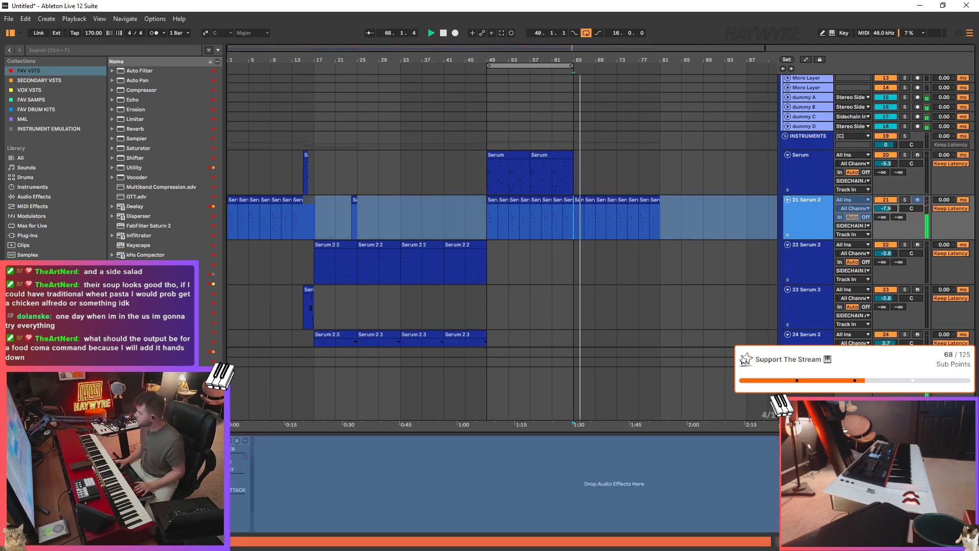
# - Loop bars 65 to 81 and consolidate the [HW] MAIN jungle clips there into one clip
pyautogui.scroll(3, 647, 210)
pyautogui.moveTo(583, 161); pyautogui.dragTo(658, 152)
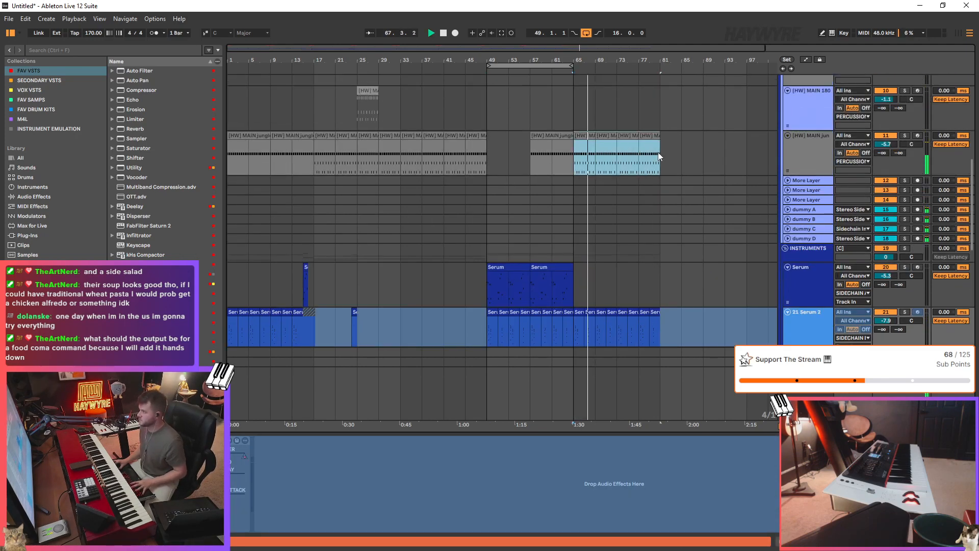
pyautogui.hotkey('ctrl', 'l')
# - In the consolidated [HW] MAIN jungle clip, move all TSP_NOISIA clap notes on D#1 to the TSP_NOISIA snare row
pyautogui.doubleClick(620, 127)
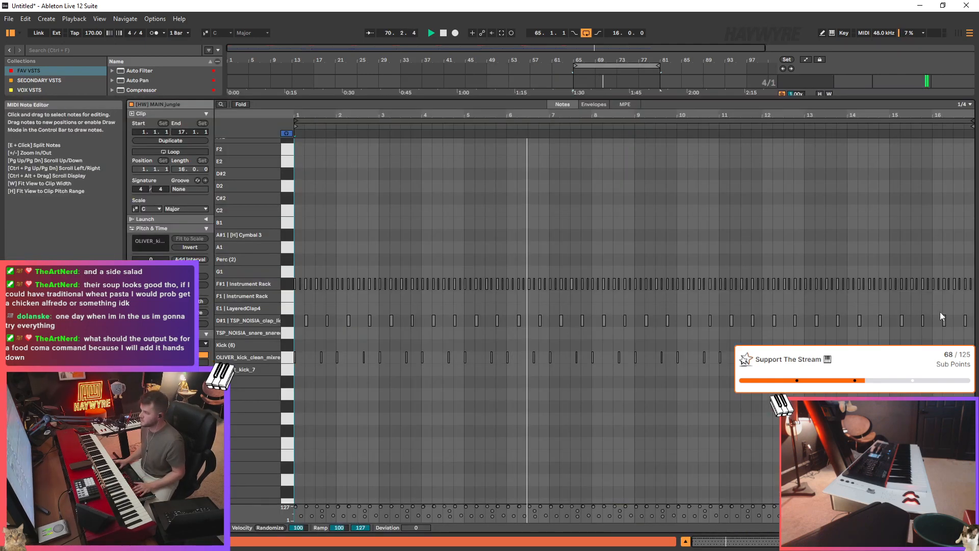
pyautogui.press('space')
pyautogui.moveTo(973, 310); pyautogui.dragTo(294, 324)
pyautogui.press('Down')
pyautogui.press('Up')
pyautogui.press('Up')
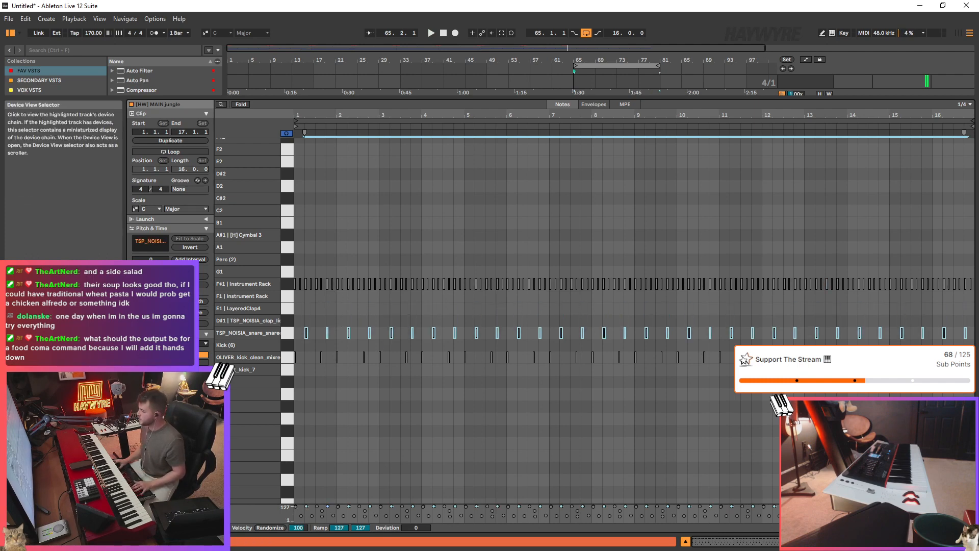
pyautogui.hotkey('shift', 'Tab')
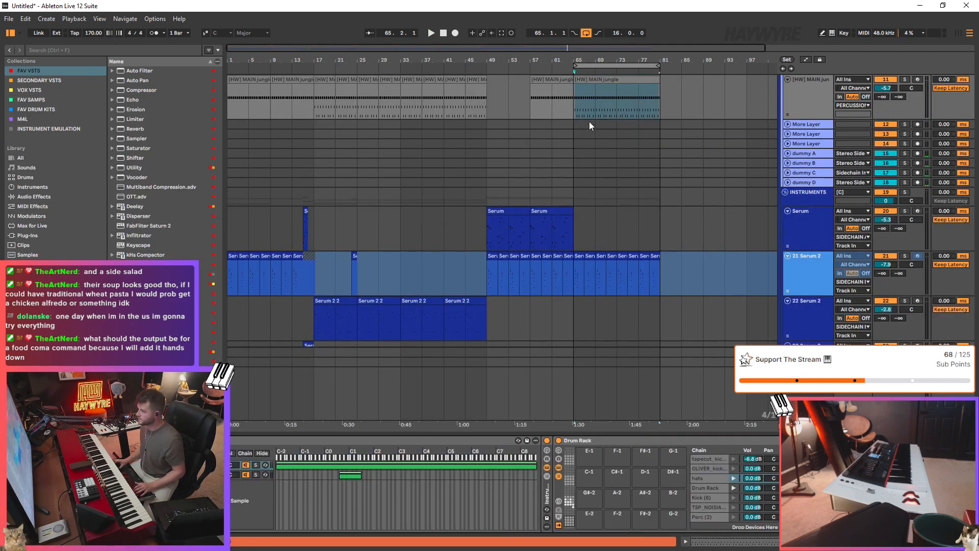
# - Play the loop from bar 65 and select the consolidated [HW] MAIN jungle clip
pyautogui.scroll(1, 589, 121)
pyautogui.press('space')
pyautogui.click(640, 111)
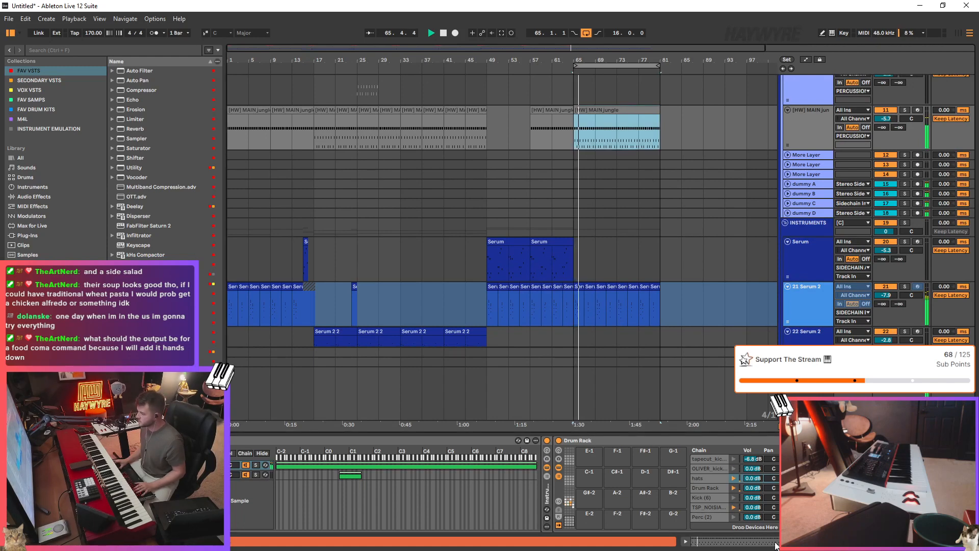
# - Delete the TSP_NOISIA_snare_snareclap sampler from its chain in the [HW] MAIN jungle Drum Rack
pyautogui.click(709, 507)
pyautogui.click(692, 442)
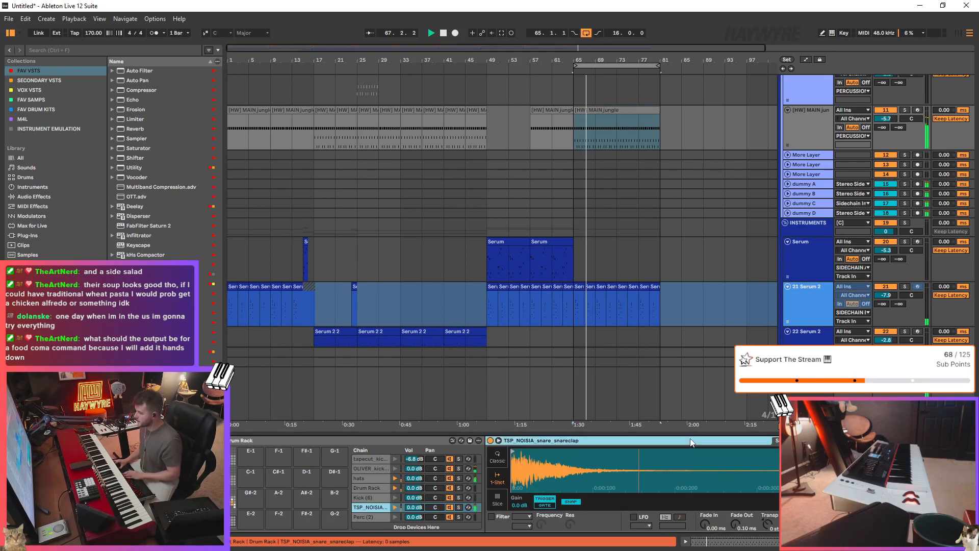
pyautogui.press('Delete')
# - Widen the browser and search the Packs (Current) folder for "snare"
pyautogui.scroll(-5, 54, 158)
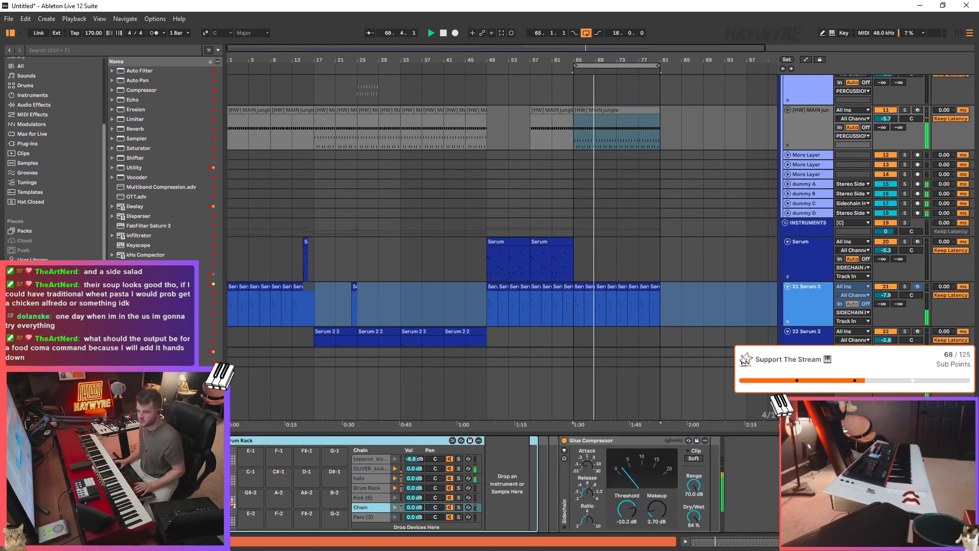
pyautogui.scroll(-3, 54, 158)
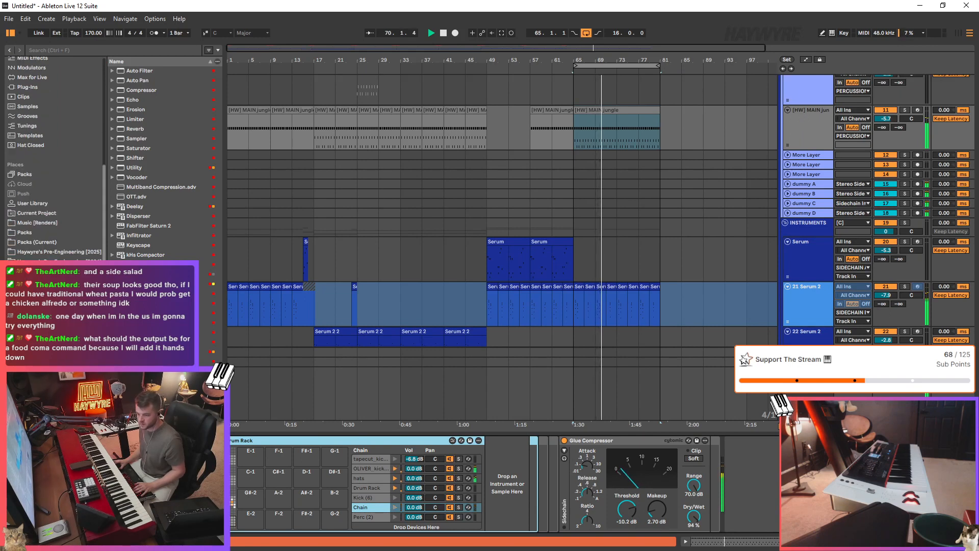
pyautogui.click(46, 290)
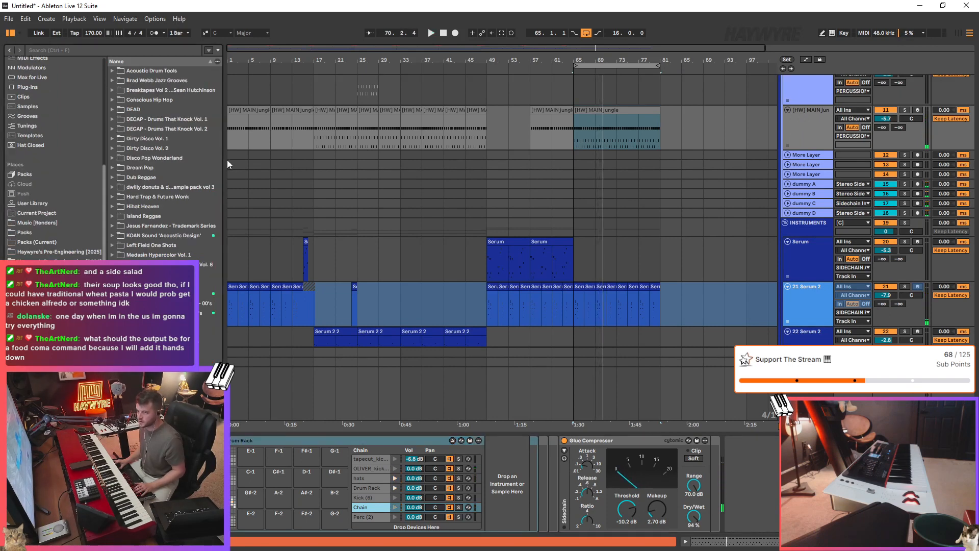
pyautogui.moveTo(228, 160); pyautogui.dragTo(248, 158)
pyautogui.click(37, 241)
pyautogui.click(123, 53)
pyautogui.write('snare')
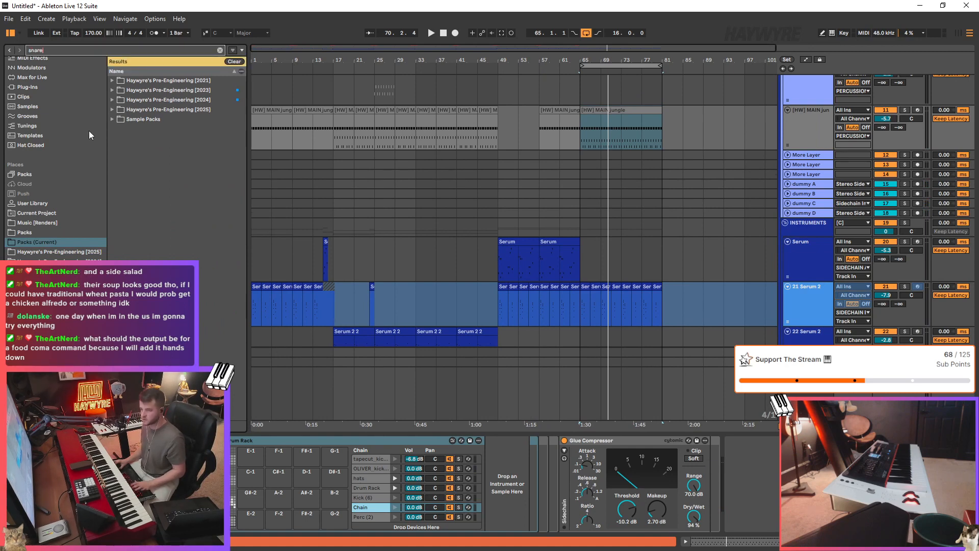
# - Expand Sample Packs, Ascension Kit 3 and its SNARES folder in the search results
pyautogui.click(160, 120)
pyautogui.press('Right')
pyautogui.press('Down')
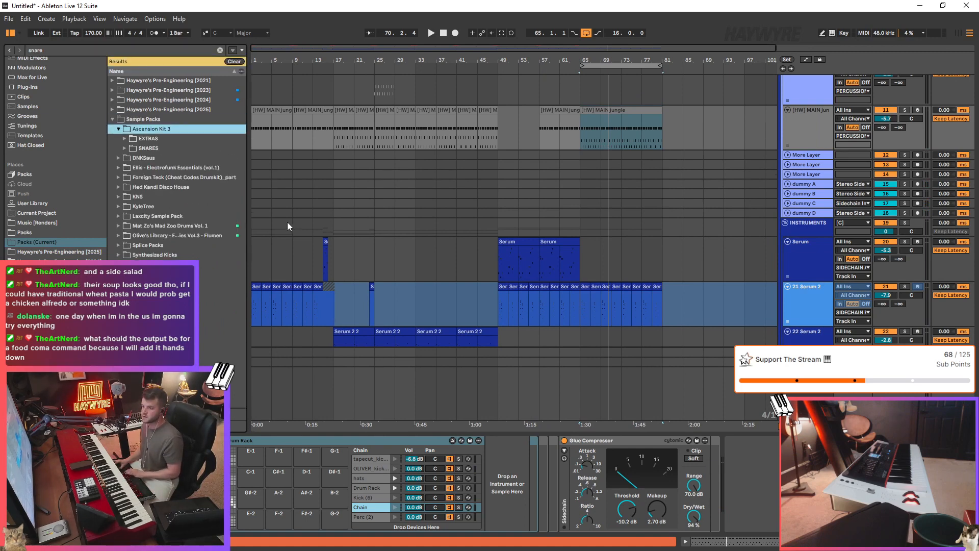
pyautogui.press('Down')
pyautogui.press('Down')
pyautogui.press('Right')
pyautogui.press('Down')
pyautogui.press('Down')
# - Audition the Ascension Kit 3 snares, including SNARE HARD 1, SNARE DIABLO and the samples further down the list
pyautogui.click(193, 248)
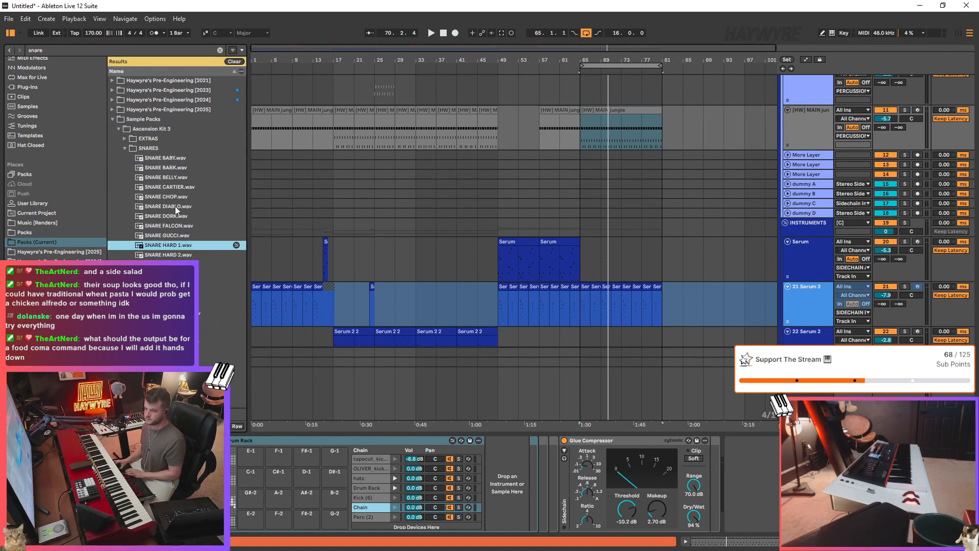
pyautogui.click(175, 206)
pyautogui.click(194, 178)
pyautogui.click(201, 310)
pyautogui.scroll(-2, 201, 310)
pyautogui.press('Down')
pyautogui.press('Down')
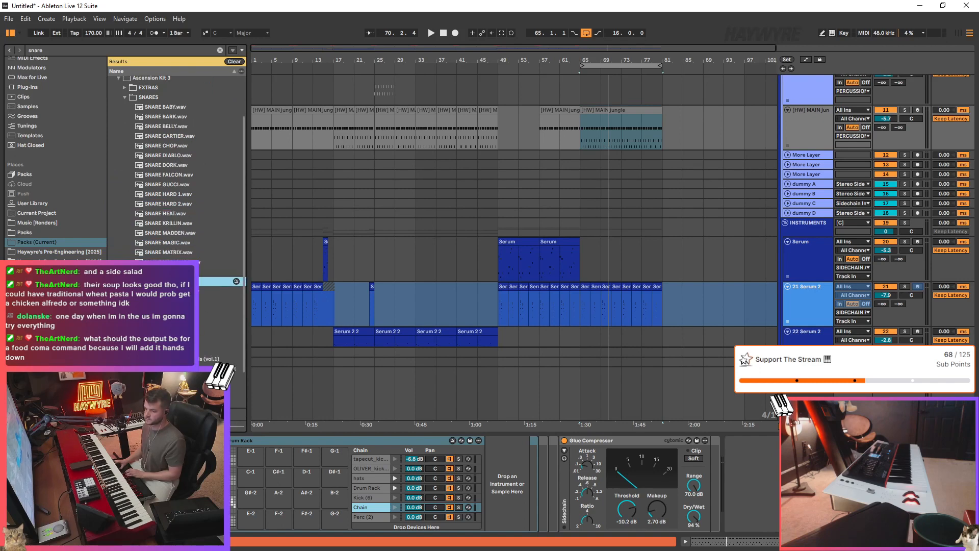
pyautogui.scroll(-1, 175, 245)
pyautogui.press('Down')
pyautogui.press('Down')
pyautogui.press('Down')
pyautogui.press('Down')
pyautogui.press('Down')
pyautogui.press('Down')
# - Load SNARE ZOMBIE into the emptied snare chain of the Drum Rack and play the loop from bar 65
pyautogui.scroll(-1, 168, 168)
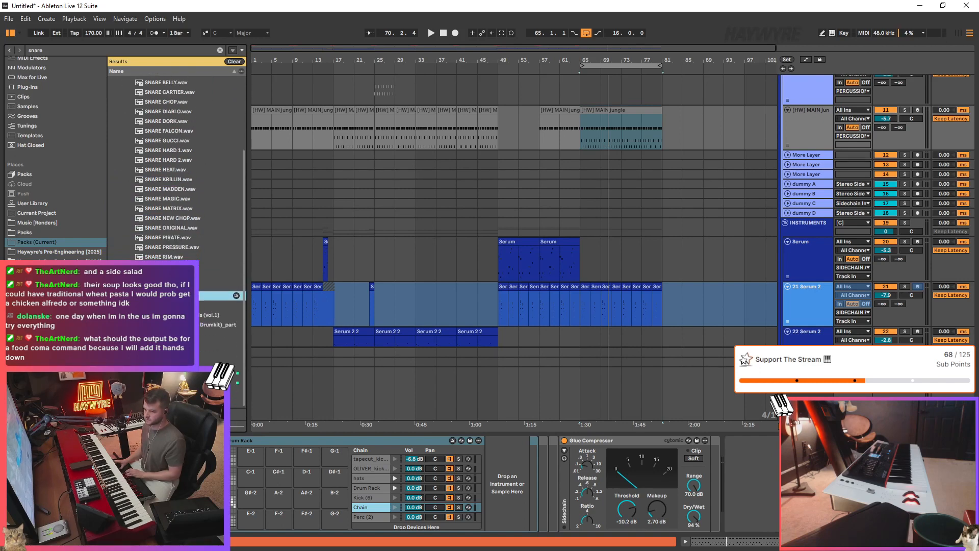
pyautogui.press('space')
pyautogui.moveTo(219, 296); pyautogui.dragTo(513, 488)
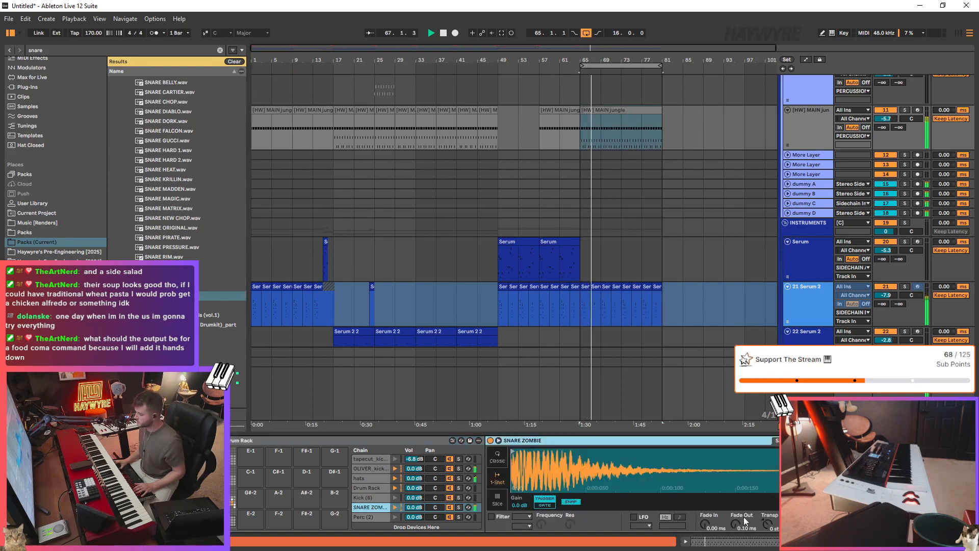
# - Audition the first snares of Ascension Kit 3 and replace SNARE ZOMBIE in the snare chain with SNARE BABY
pyautogui.click(168, 115)
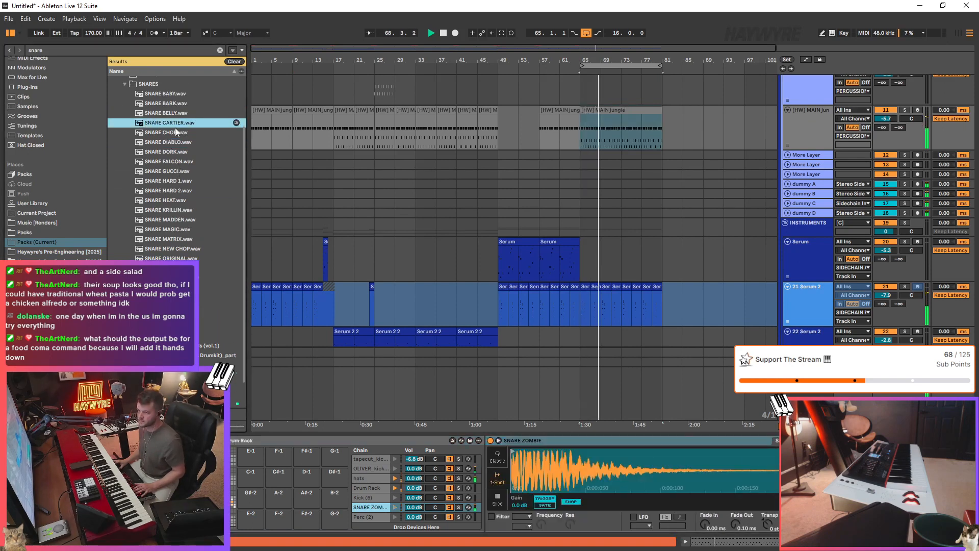
pyautogui.press('Up')
pyautogui.press('Up')
pyautogui.press('Up')
pyautogui.press('Up')
pyautogui.press('Up')
pyautogui.scroll(1, 167, 129)
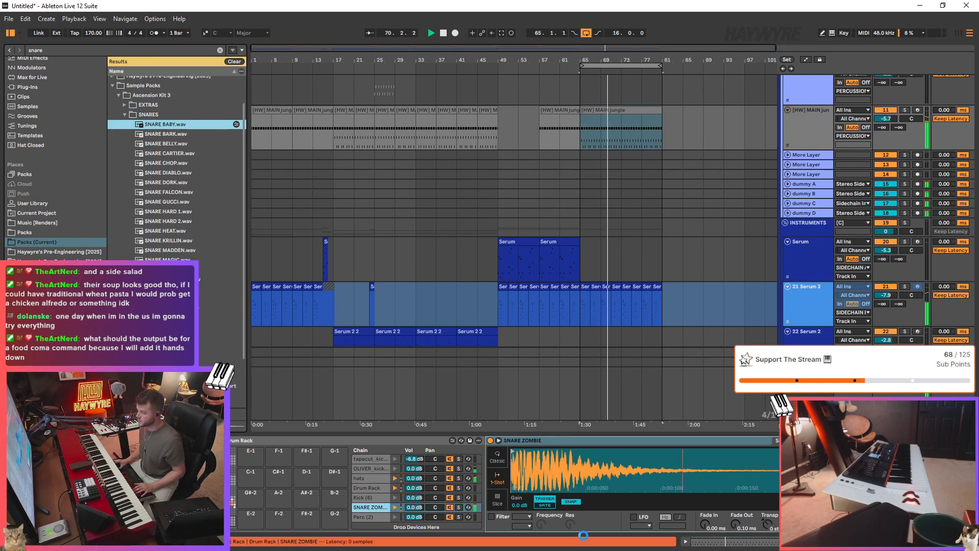
pyautogui.moveTo(583, 535); pyautogui.dragTo(560, 474)
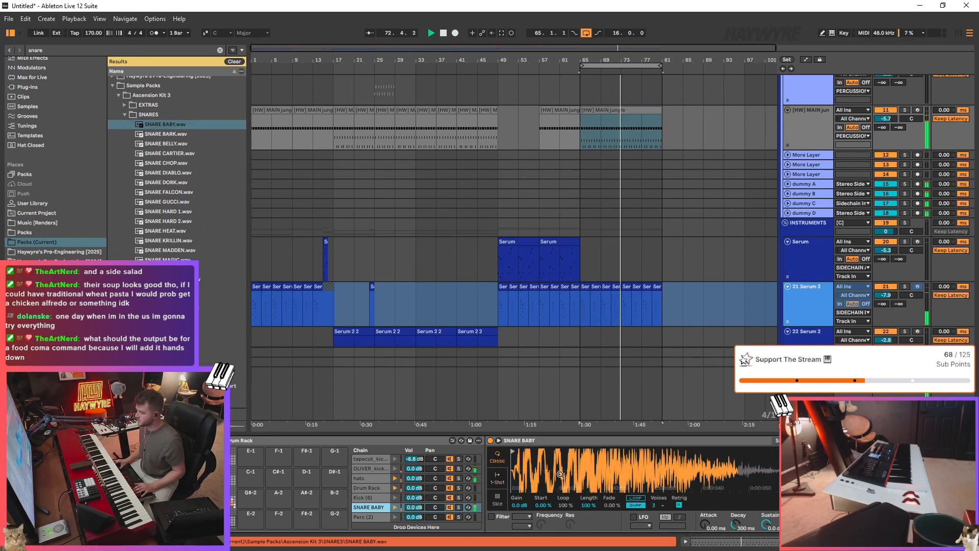
# - Set the snare Simpler's decay to 1.00 ms and replay the loop from bar 65 to hear it
pyautogui.moveTo(736, 525); pyautogui.dragTo(736, 548)
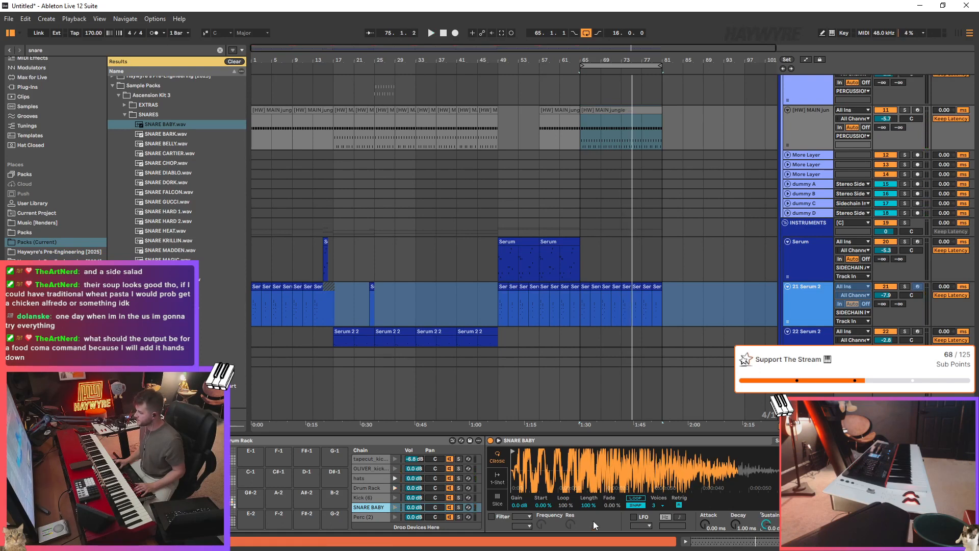
pyautogui.press('space')
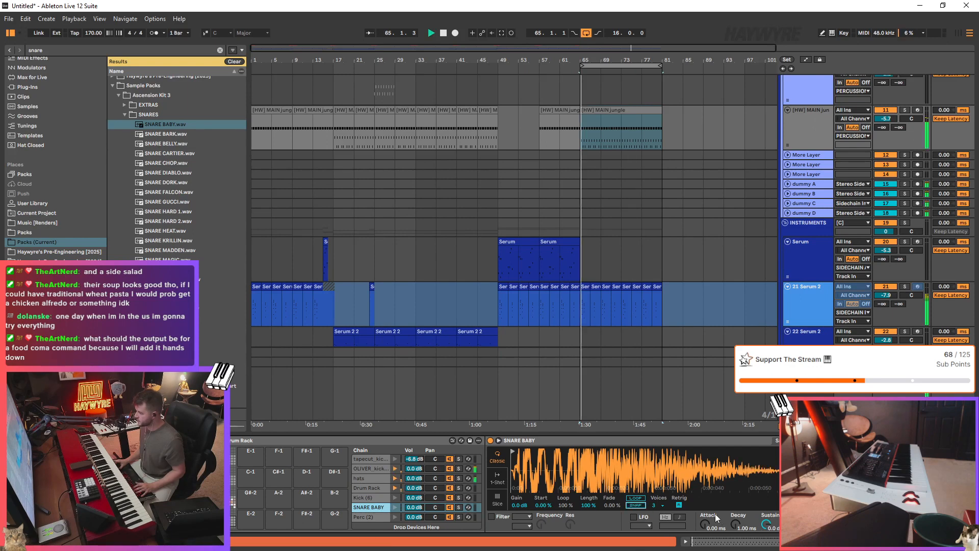
pyautogui.scroll(-3, 235, 287)
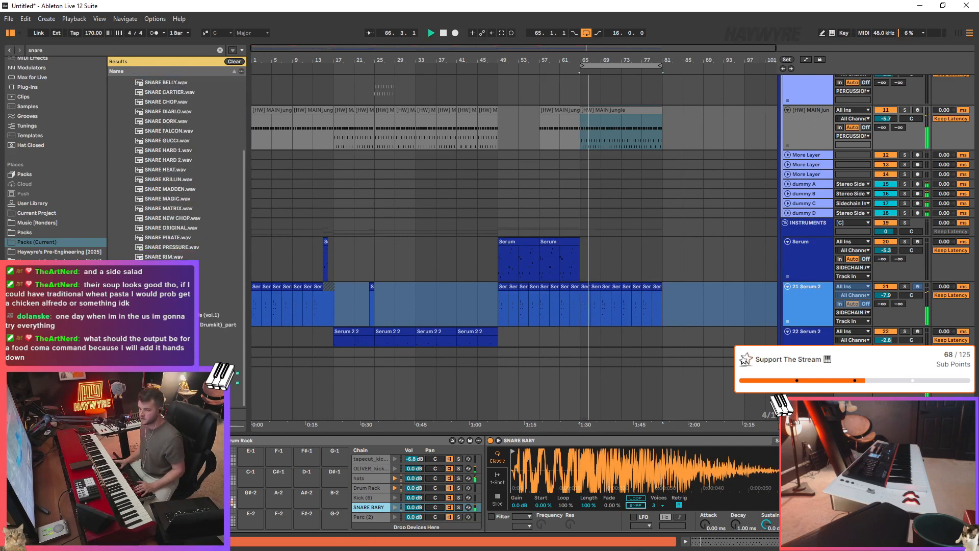
pyautogui.press('space')
# - Open the MAT_ZO_snares folder of Mat Zo's Mad Zoo Drums Vol. 1 and audition its samples through MAT_ZO_snare_024
pyautogui.press('Down')
pyautogui.press('Down')
pyautogui.press('Right')
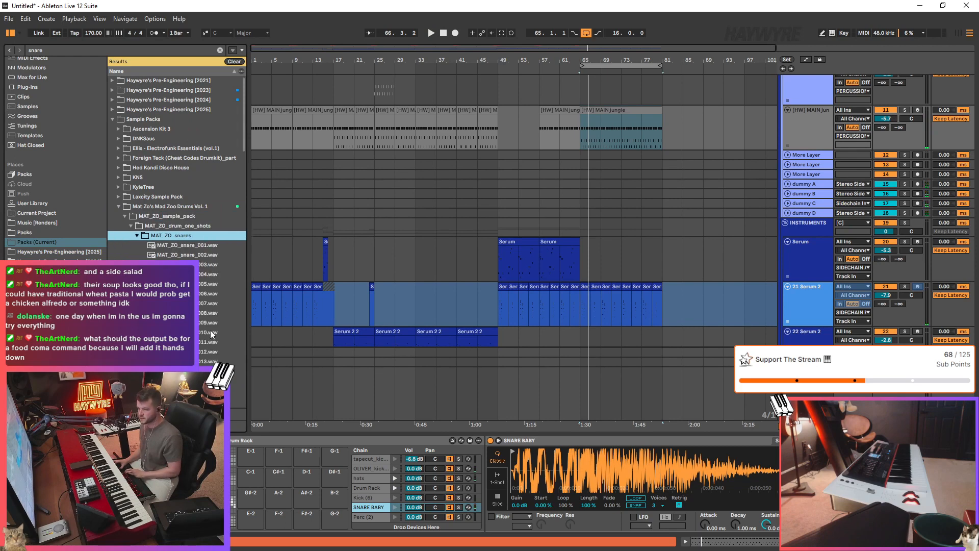
pyautogui.press('Down')
pyautogui.press('Down')
pyautogui.press('Down')
pyautogui.moveTo(246, 334); pyautogui.dragTo(341, 317)
pyautogui.press('Down')
pyautogui.press('Down')
pyautogui.press('Down')
pyautogui.press('Down')
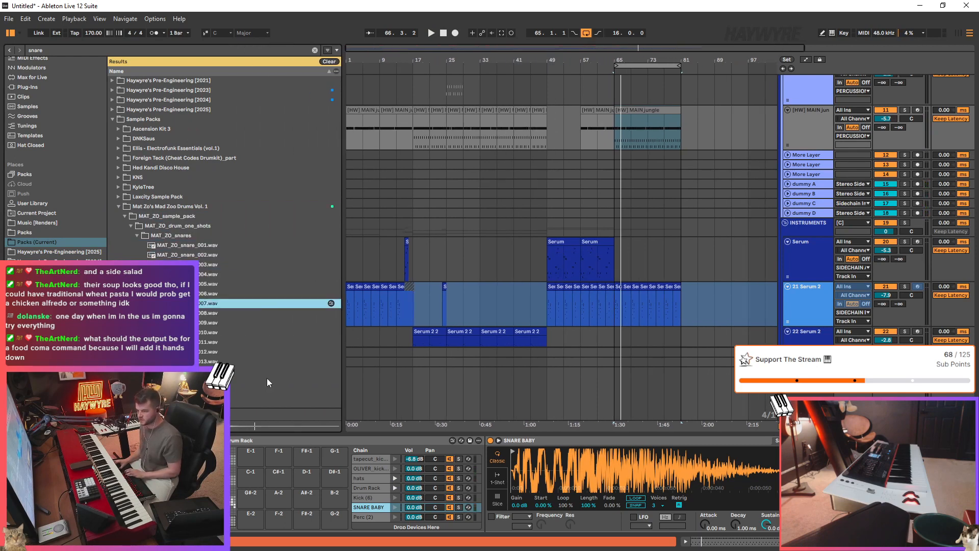
pyautogui.scroll(-5, 245, 346)
pyautogui.press('Down')
pyautogui.press('Down')
pyautogui.press('Down')
pyautogui.press('Down')
pyautogui.press('Down')
pyautogui.press('Down')
pyautogui.press('Down')
pyautogui.press('Down')
pyautogui.press('Down')
pyautogui.press('Down')
pyautogui.press('Down')
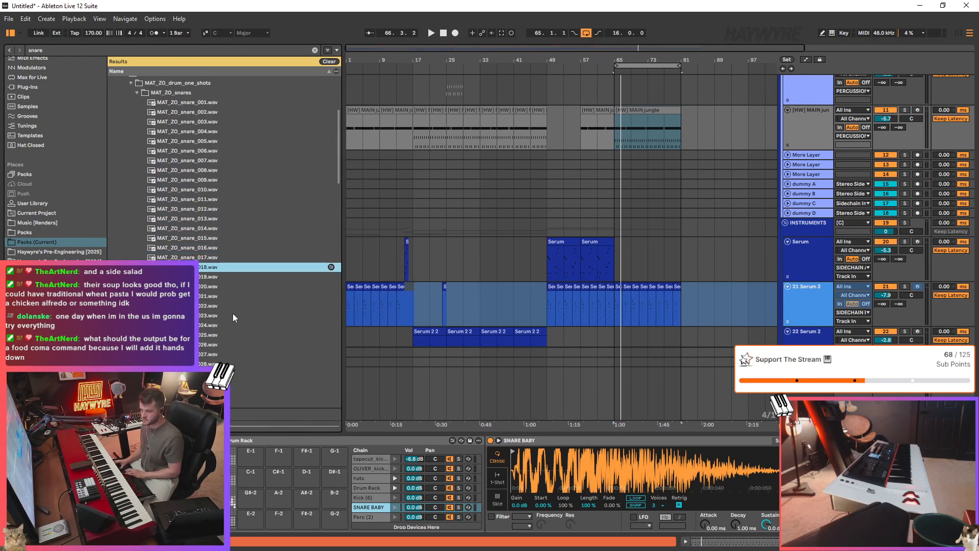
pyautogui.press('Down')
pyautogui.press('Down')
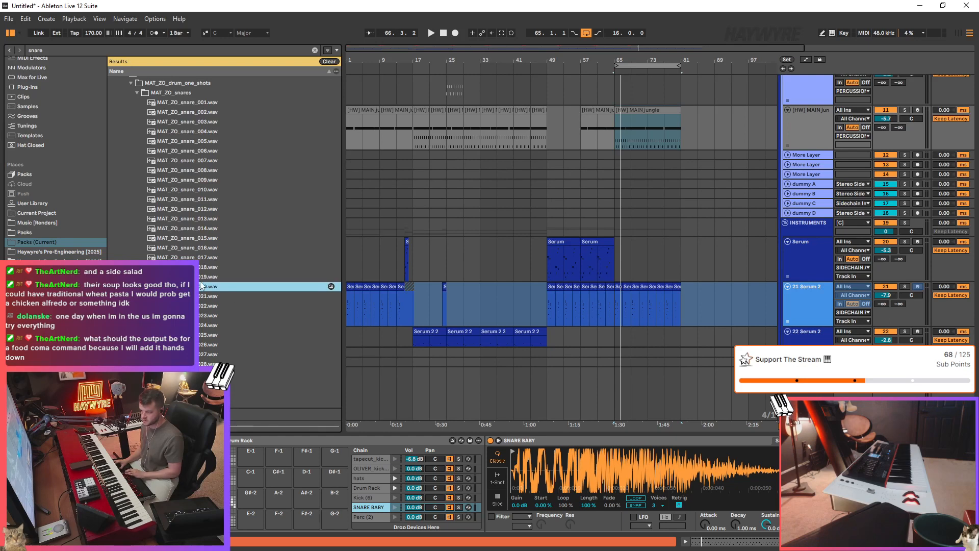
pyautogui.press('Down')
pyautogui.press('Down')
pyautogui.press('Down')
pyautogui.press('Down')
# - Load MAT_ZO_snare_023.wav into the snare Simpler and play the loop from bar 65
pyautogui.press('Up')
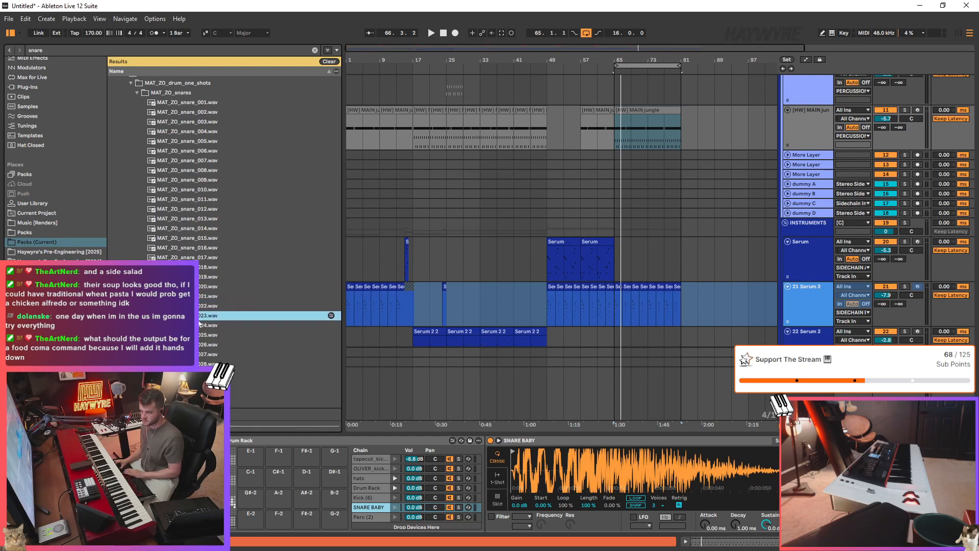
pyautogui.press('Return')
pyautogui.press('space')
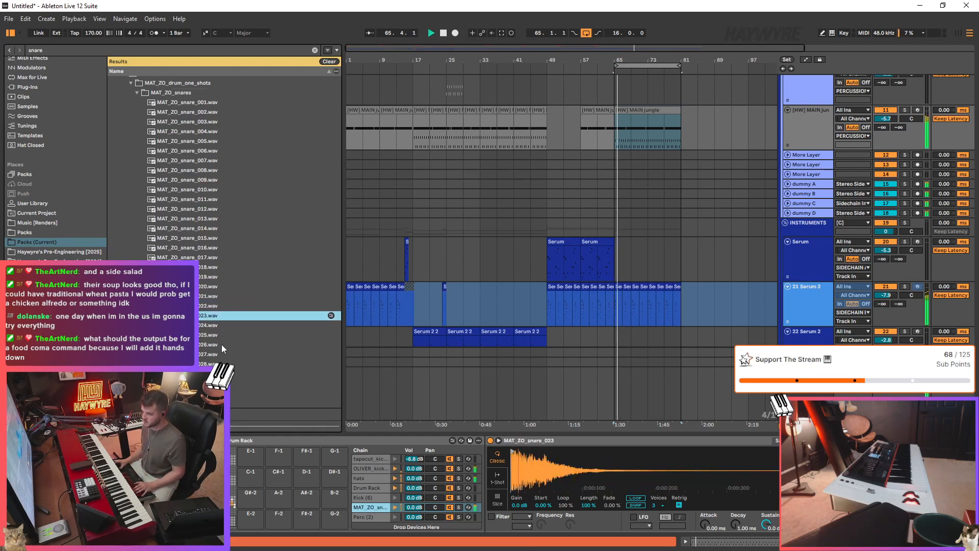
# - Audition the MAT_ZO snare samples from 026 through 057 and stop the loop playback
pyautogui.click(214, 346)
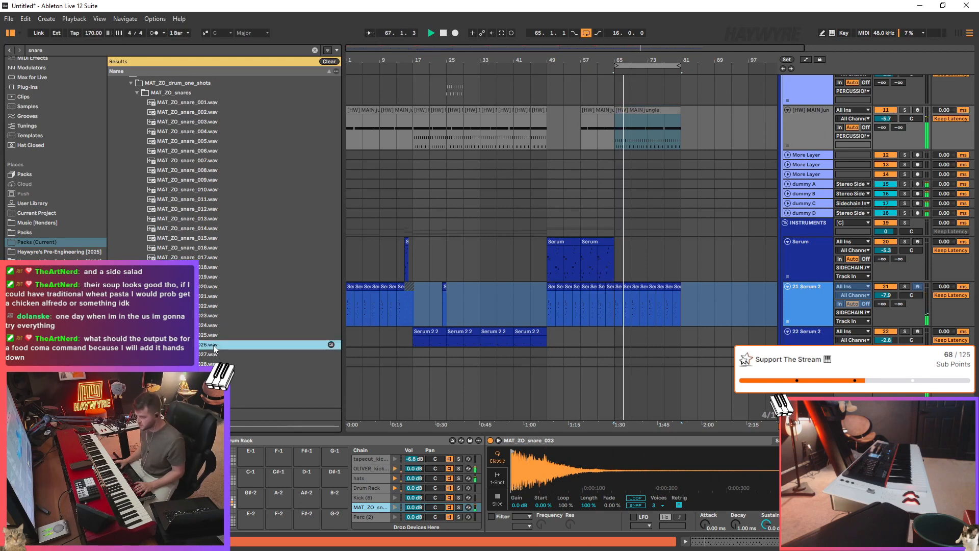
pyautogui.press('Down')
pyautogui.press('Down')
pyautogui.press('Down')
pyautogui.press('Down')
pyautogui.press('Down')
pyautogui.press('Down')
pyautogui.press('Down')
pyautogui.press('Down')
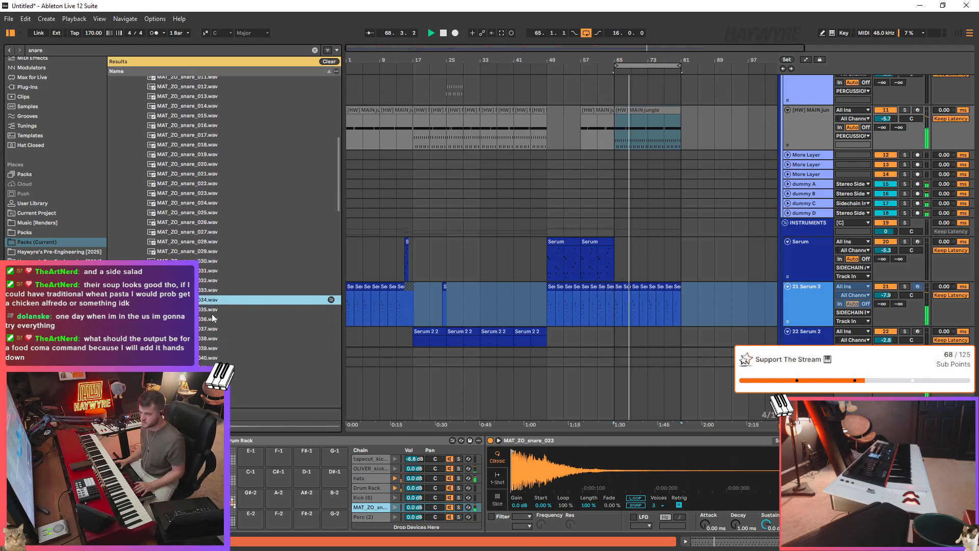
pyautogui.press('Down')
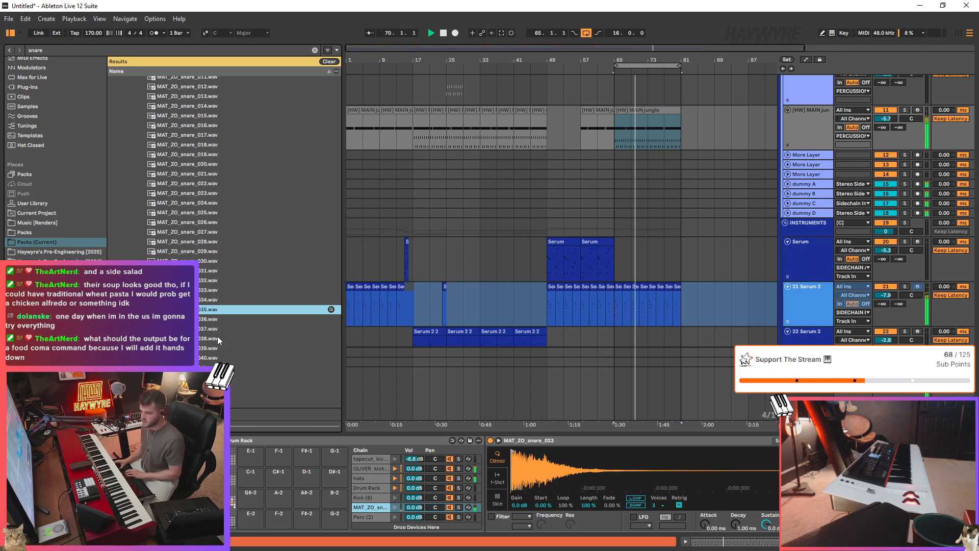
pyautogui.press('Down')
pyautogui.press('Down')
pyautogui.press('Down')
pyautogui.press('Down')
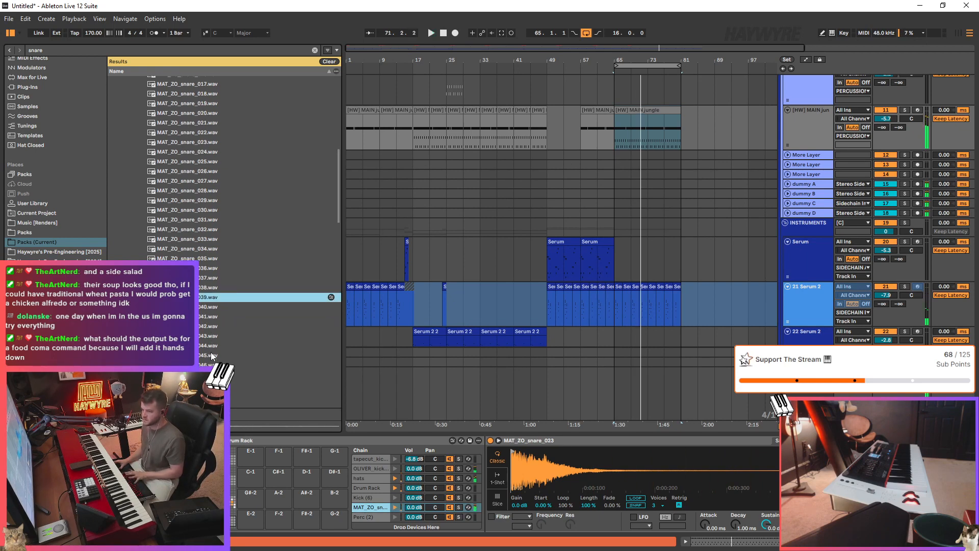
pyautogui.press('Down')
pyautogui.press('Down')
pyautogui.press('Down')
pyautogui.press('Down')
pyautogui.press('Down')
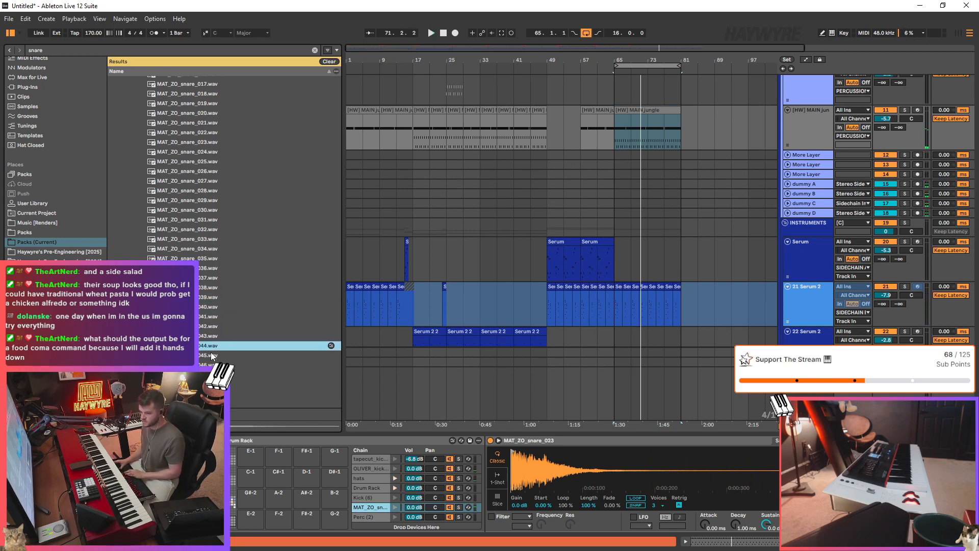
pyautogui.press('Down')
pyautogui.press('Down')
pyautogui.press('Down')
pyautogui.press('Down')
pyautogui.press('Down')
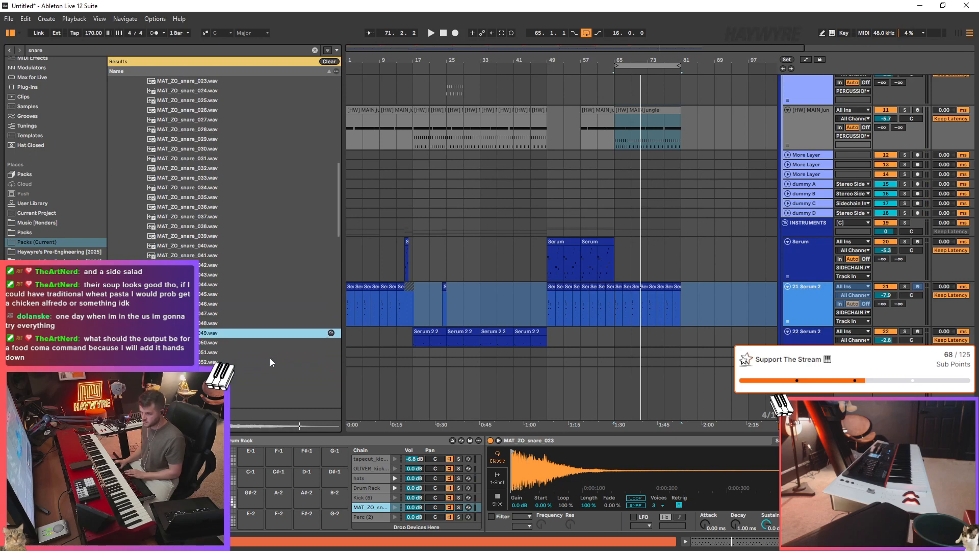
pyautogui.press('Down')
pyautogui.press('Down')
pyautogui.press('Down')
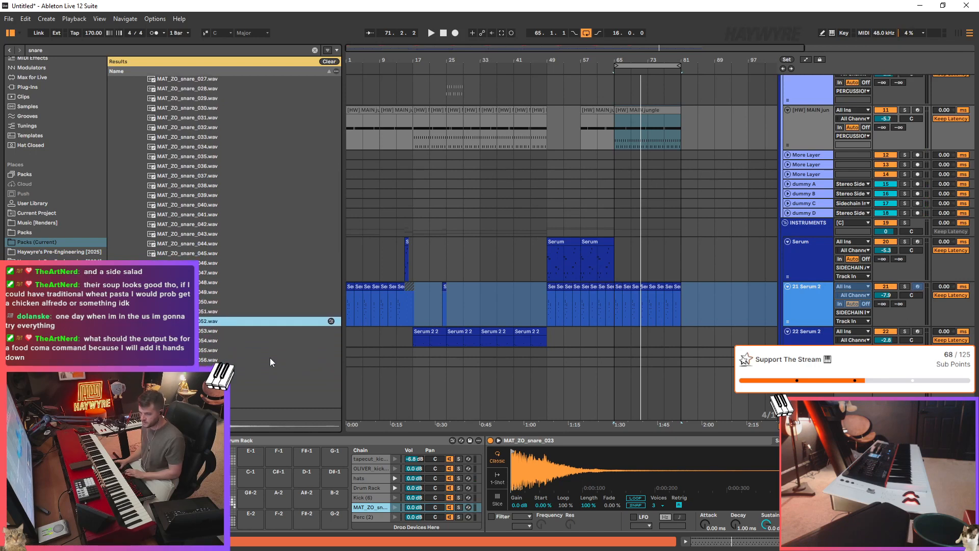
pyautogui.press('Down')
pyautogui.press('Down')
pyautogui.press('Down')
pyautogui.press('Down')
pyautogui.press('Down')
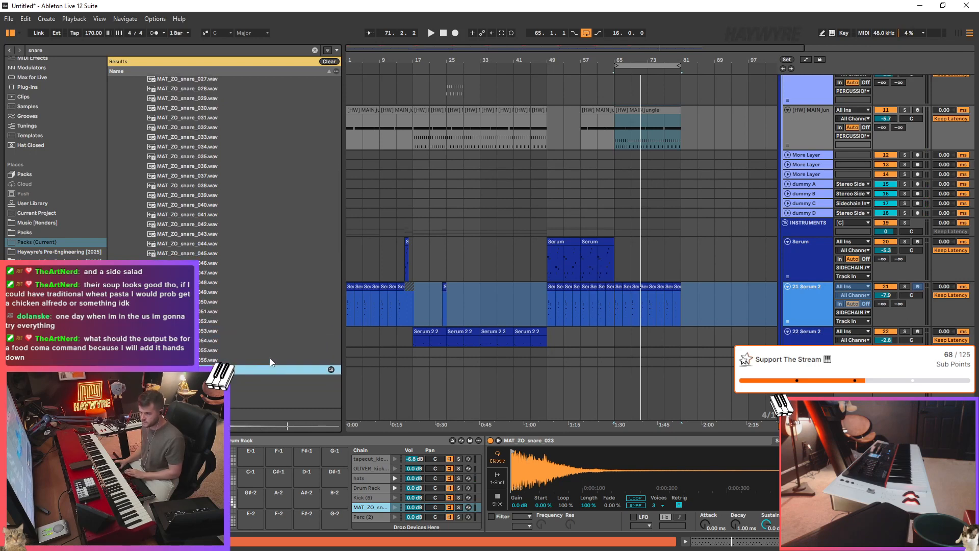
# - Load MAT_ZO_snare_056.wav into the snare Simpler and briefly play the loop from bar 65
pyautogui.press('Up')
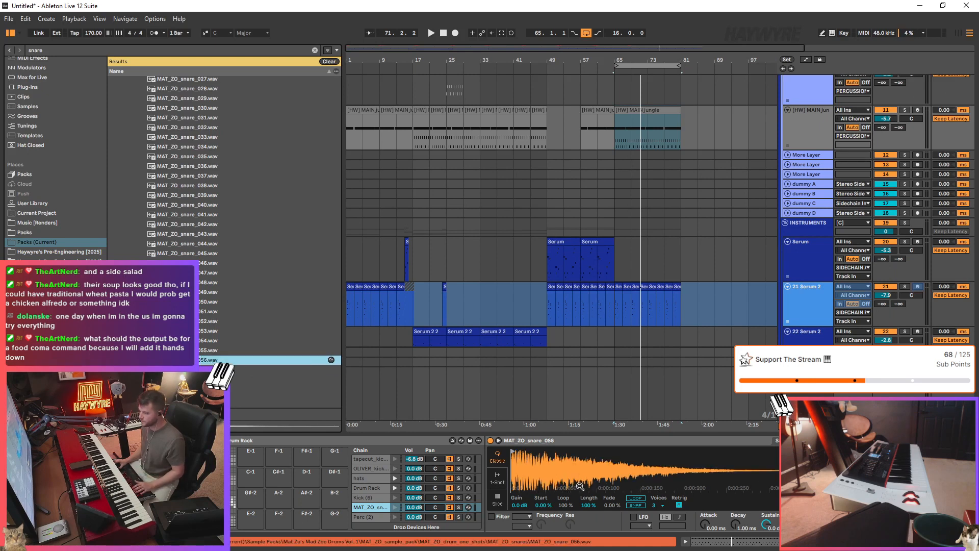
pyautogui.press('space')
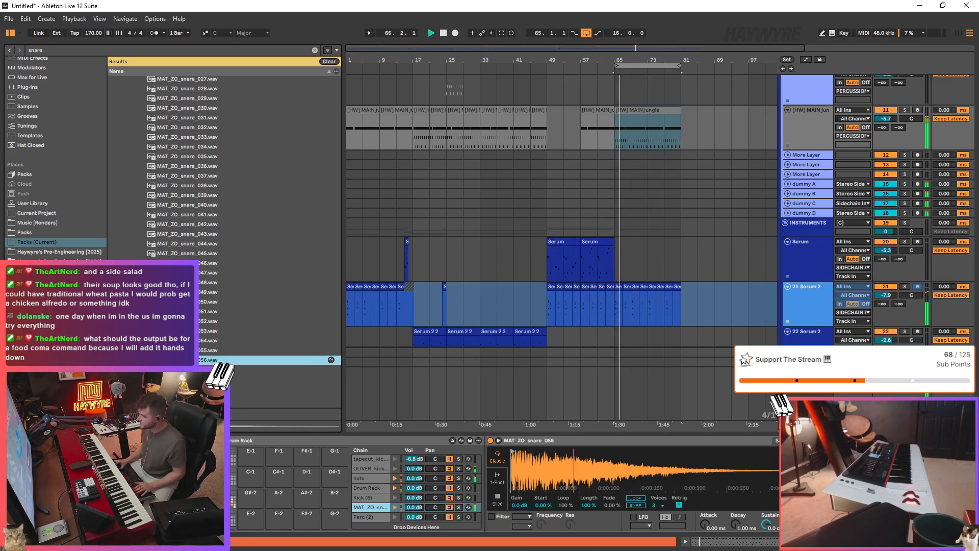
pyautogui.press('space')
# - Audition MAT_ZO_snare_070, load MAT_ZO_snare_076.wav into the snare Simpler and play the loop from bar 65
pyautogui.scroll(-6, 231, 387)
pyautogui.click(214, 335)
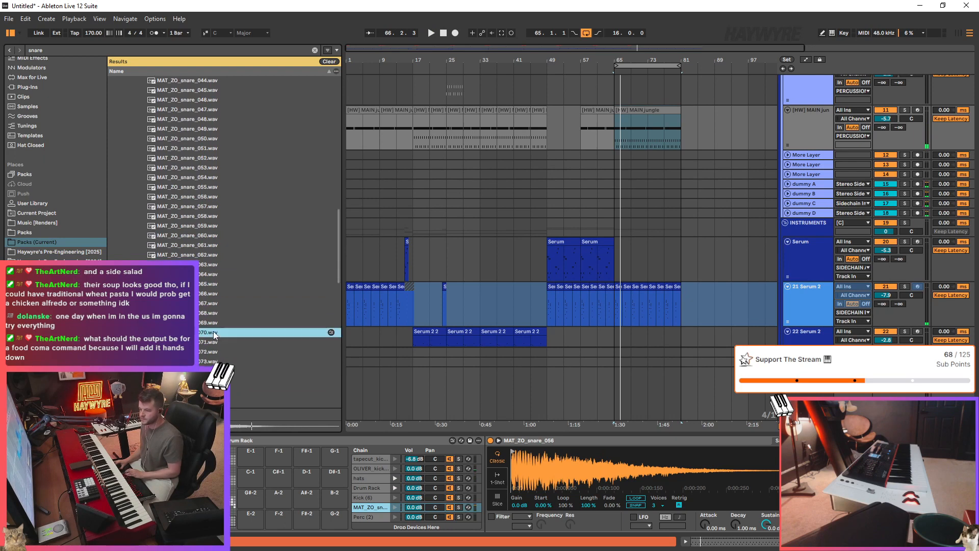
pyautogui.scroll(-3, 217, 334)
pyautogui.click(219, 339)
pyautogui.scroll(-3, 222, 345)
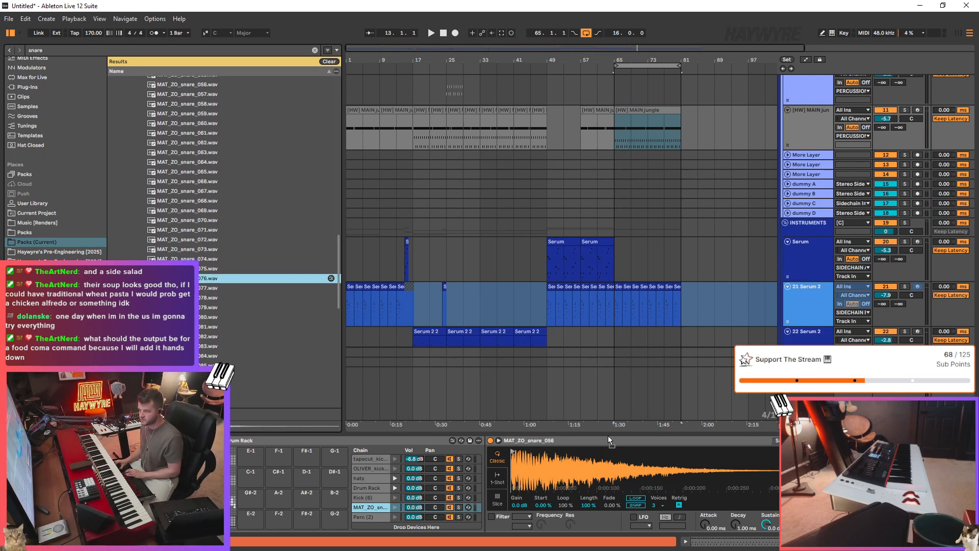
pyautogui.press('Return')
pyautogui.press('space')
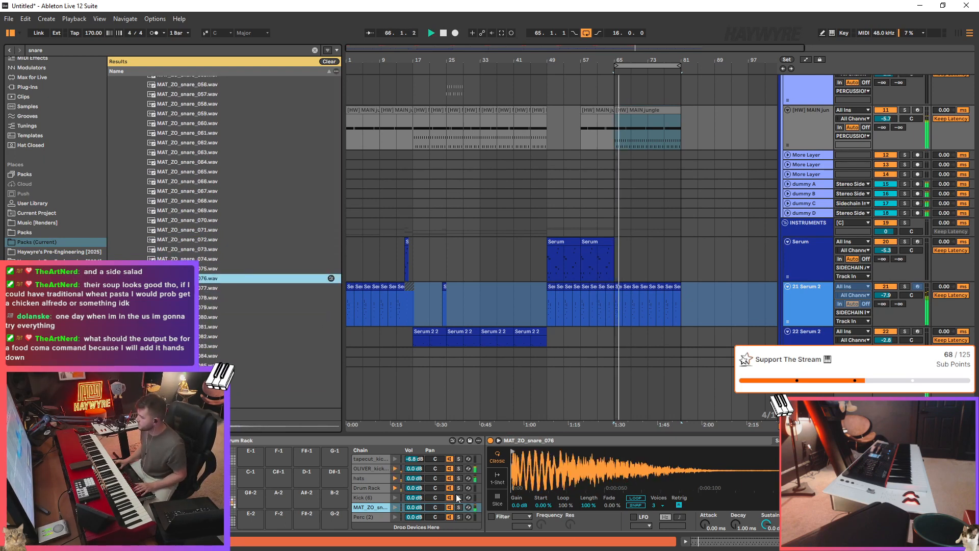
# - Switch the MAT_ZO_snare_076 Simpler to 1-Shot mode and lengthen its fade-out while the loop plays
pyautogui.click(497, 480)
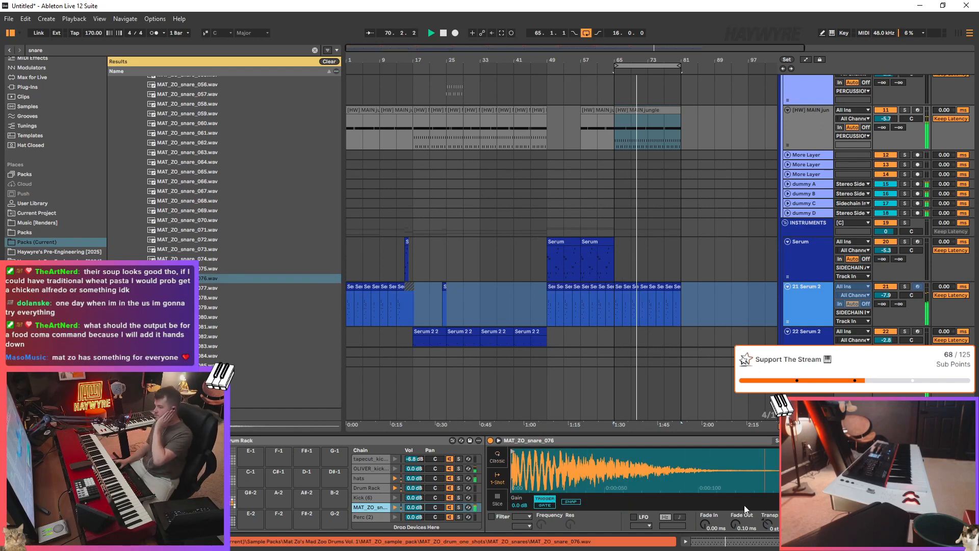
pyautogui.moveTo(736, 524); pyautogui.dragTo(736, 497)
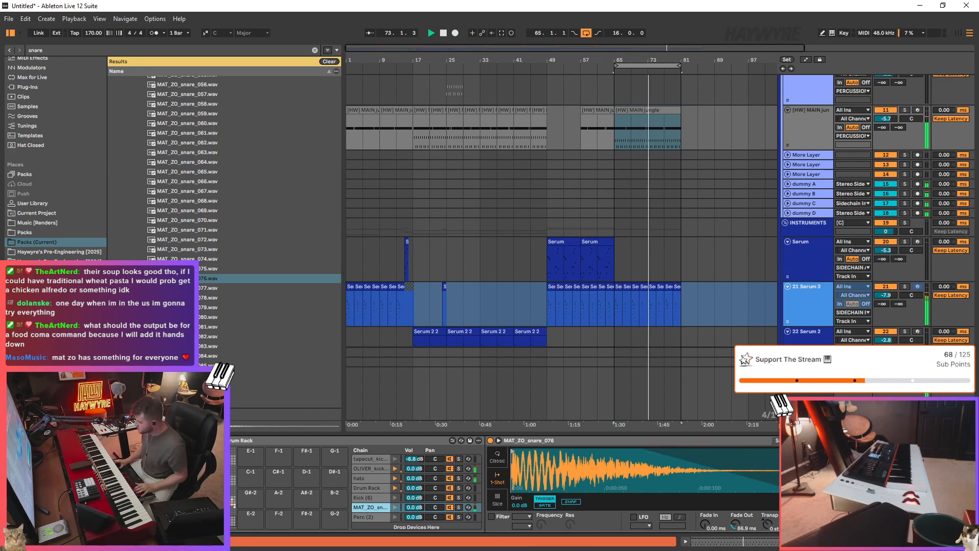
pyautogui.scroll(-2, 764, 235)
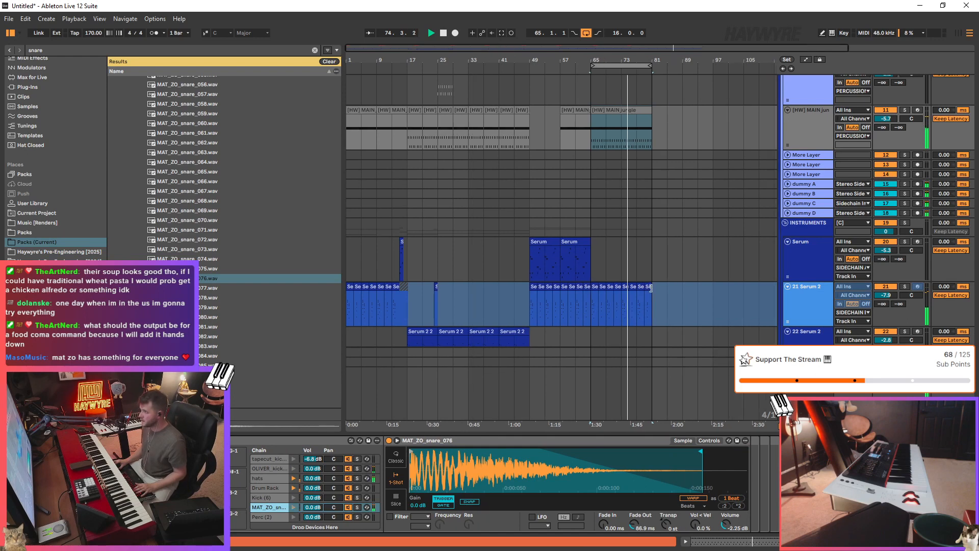
pyautogui.scroll(3, 764, 235)
pyautogui.scroll(-5, 764, 235)
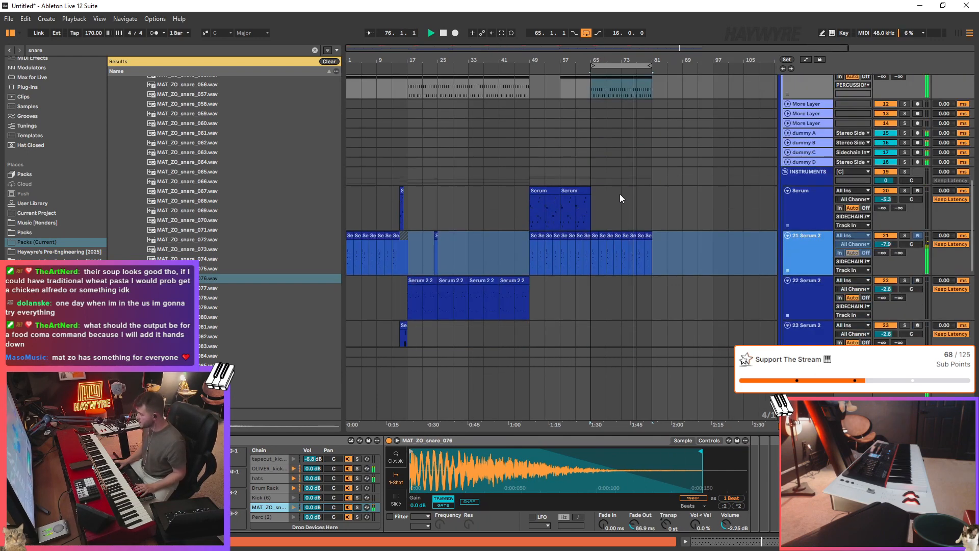
# - Try the existing Serum track's lead by playing it live over the loop from bar 65
pyautogui.click(606, 211)
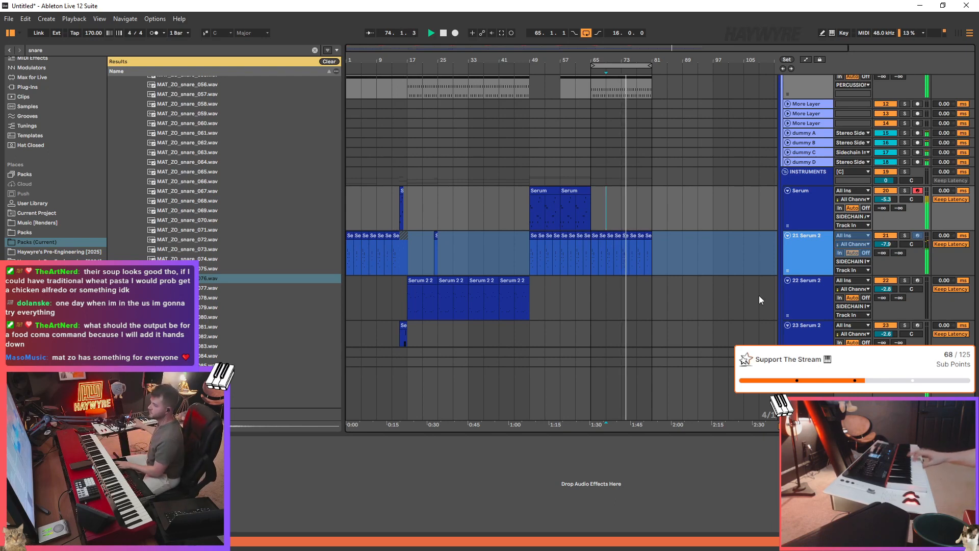
pyautogui.scroll(-4, 843, 198)
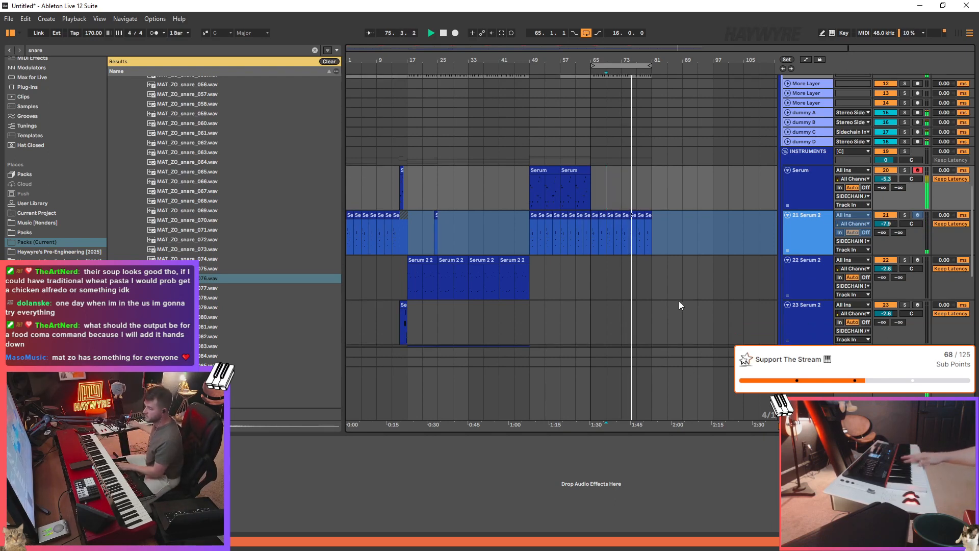
pyautogui.scroll(-2, 724, 195)
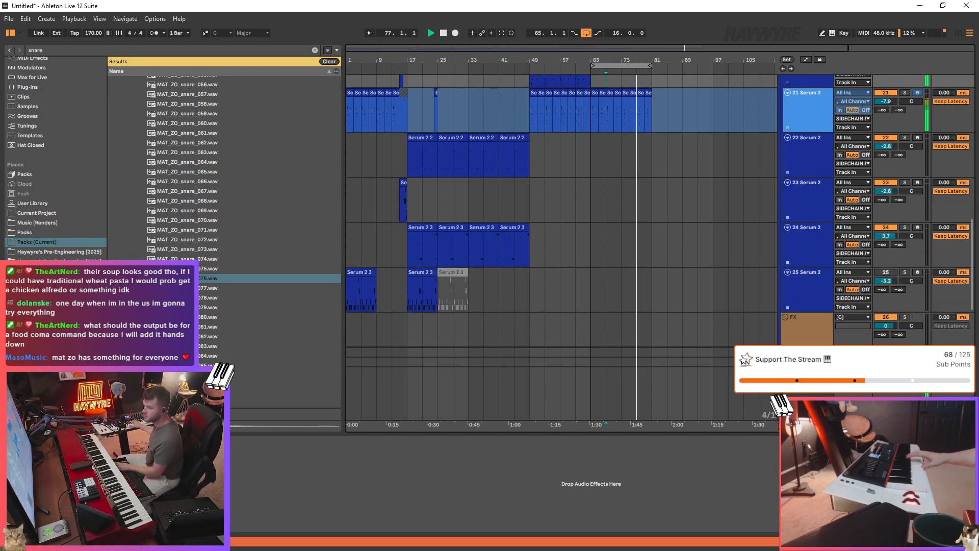
pyautogui.scroll(-1, 724, 195)
pyautogui.scroll(3, 733, 197)
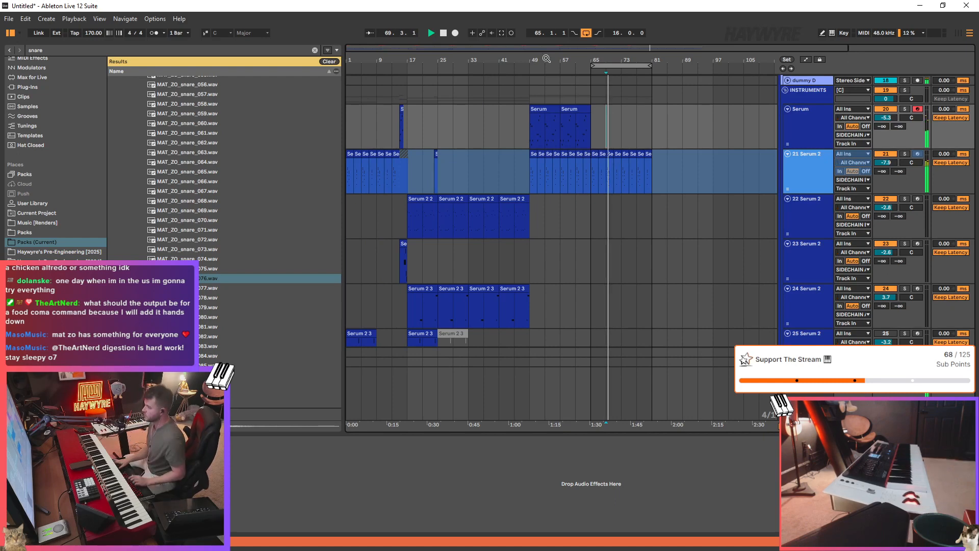
# - Duplicate the Serum track as an empty track directly beneath it and open the copy's Serum 2 instrument
pyautogui.scroll(2, 807, 130)
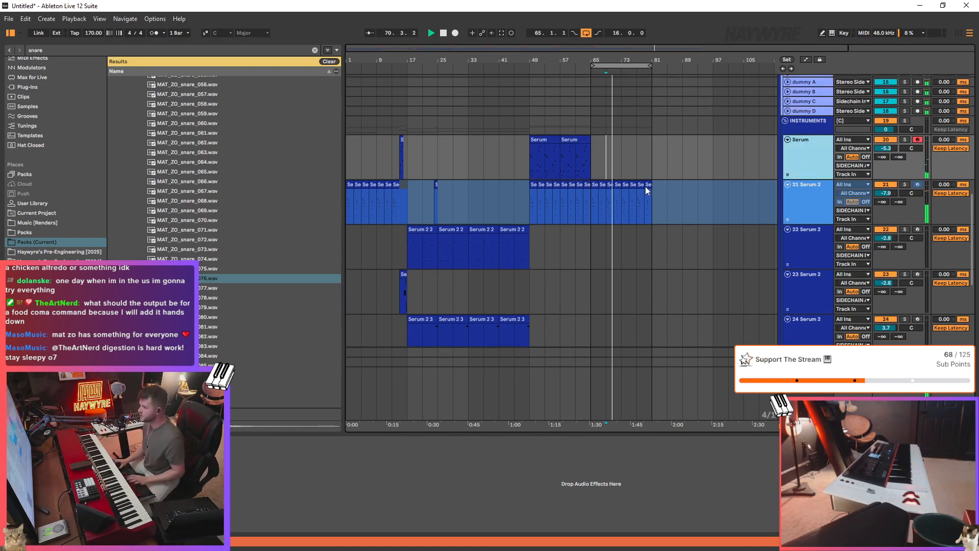
pyautogui.hotkey('ctrl', 'd')
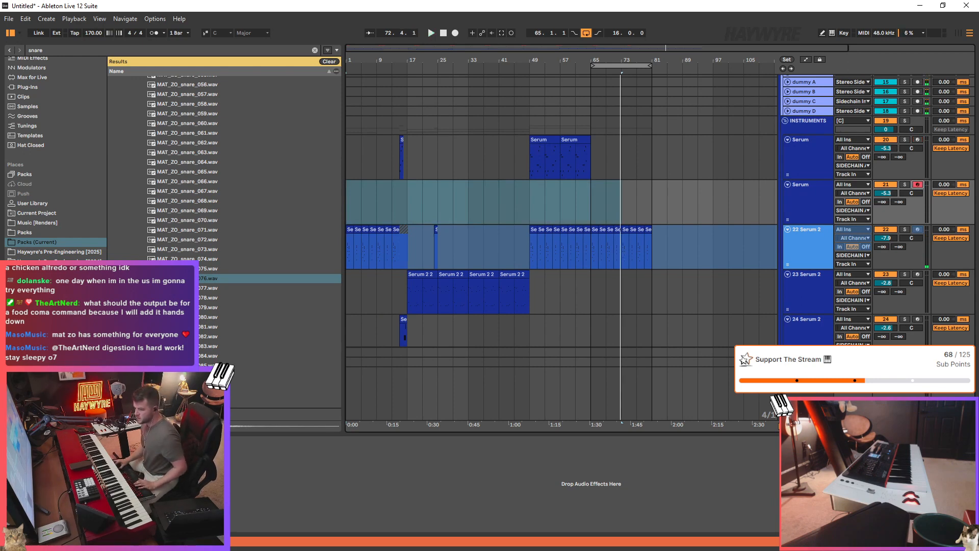
pyautogui.hotkey('ctrl', 'alt', 'p')
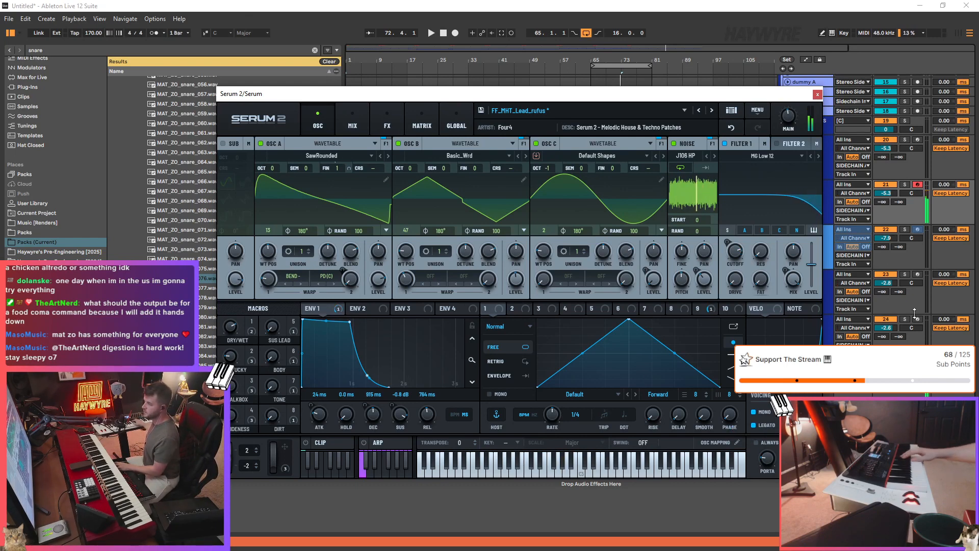
# - In the duplicated Serum's equalizer effect, use a low shelf at 485 Hz with -12.0 gain and set the high band to 2443 Hz with 1.5 gain
pyautogui.click(360, 110)
pyautogui.click(387, 120)
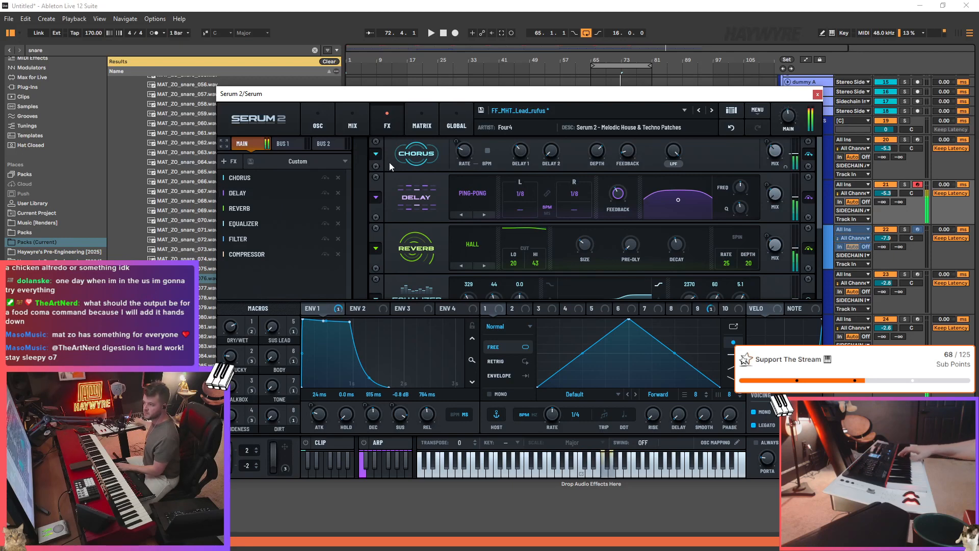
pyautogui.scroll(-5, 774, 180)
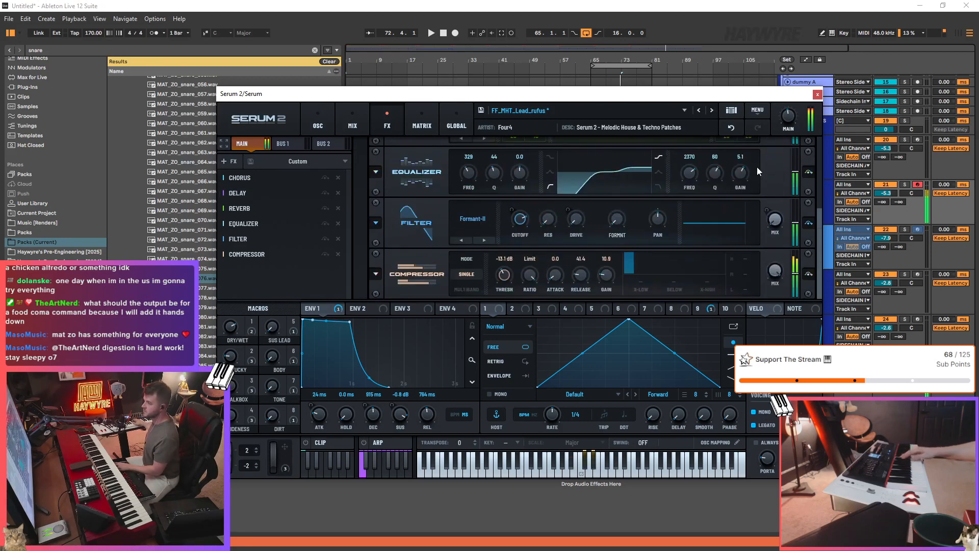
pyautogui.moveTo(688, 176); pyautogui.dragTo(709, 169)
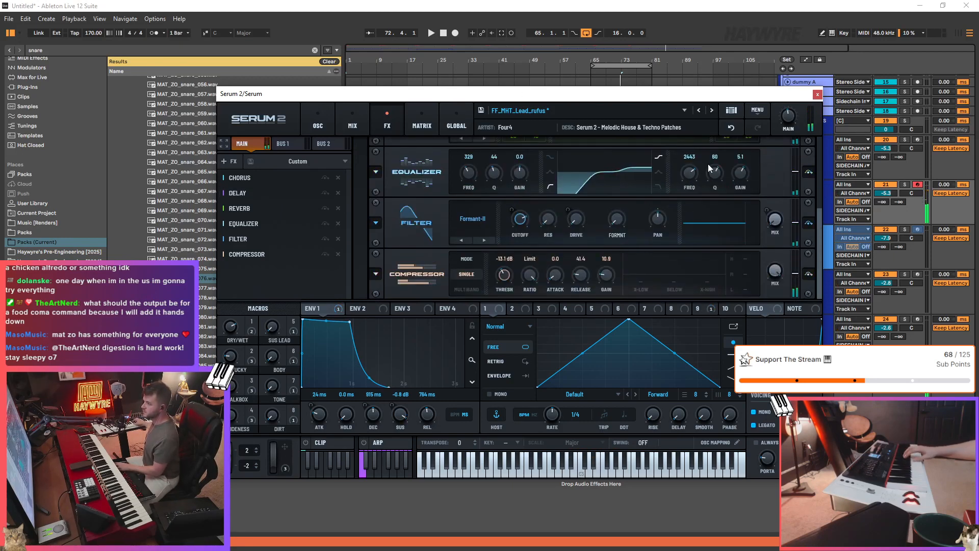
pyautogui.scroll(-3, 735, 178)
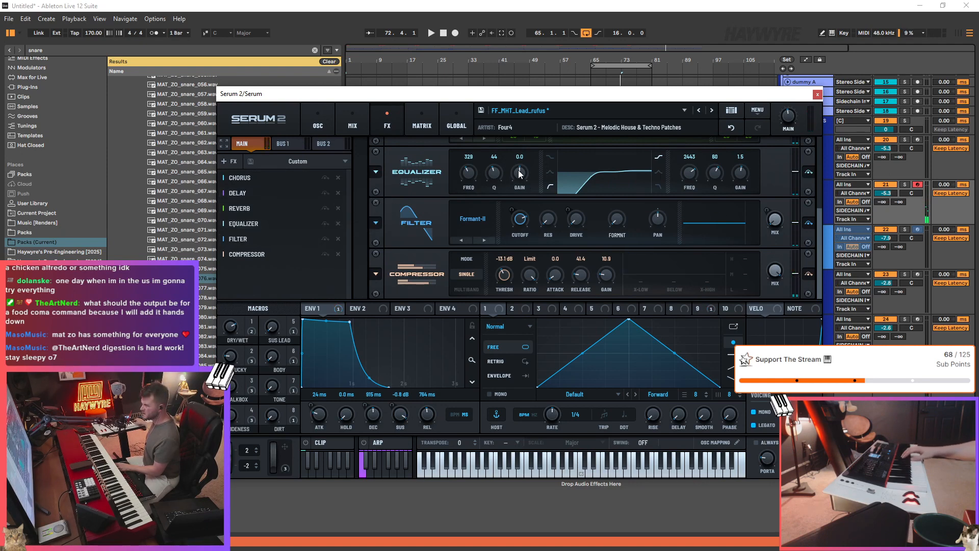
pyautogui.moveTo(517, 188); pyautogui.dragTo(481, 193)
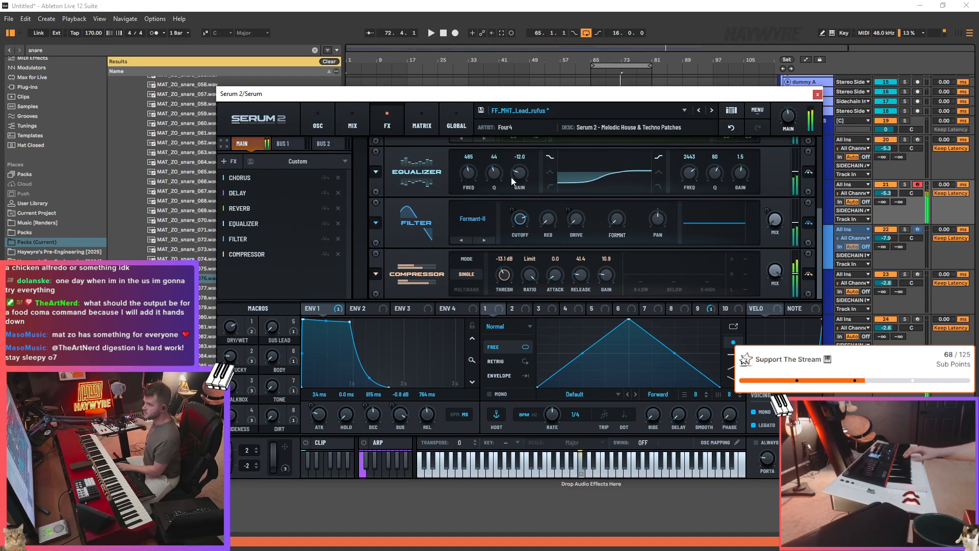
pyautogui.click(817, 95)
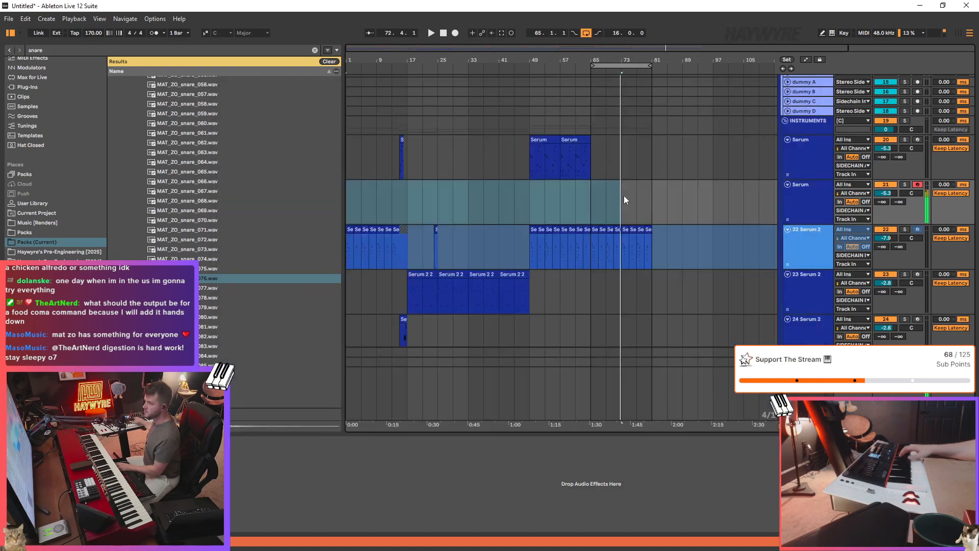
# - Play the loop from bar 65 and lower the duplicated Serum track's volume to -9.3 dB while playing along
pyautogui.click(580, 220)
pyautogui.press('space')
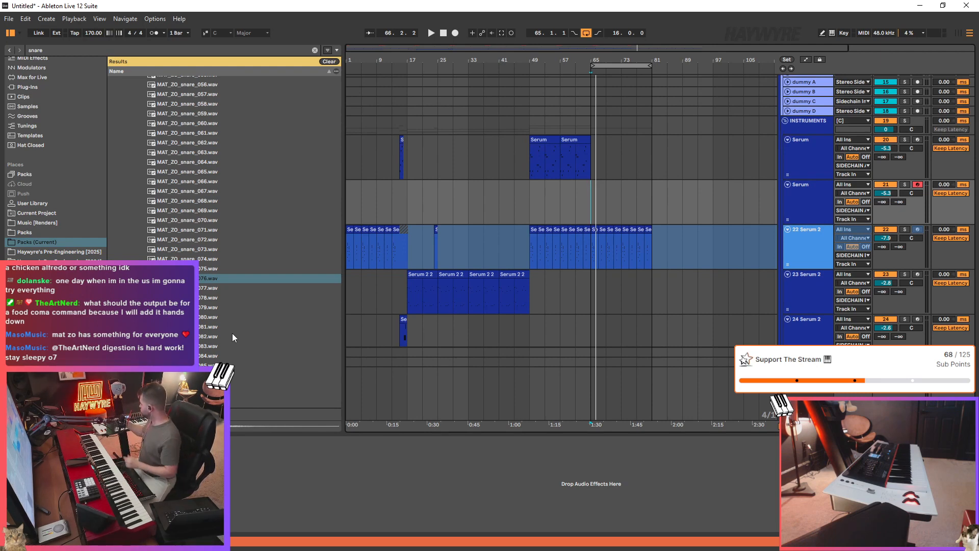
pyautogui.press('space')
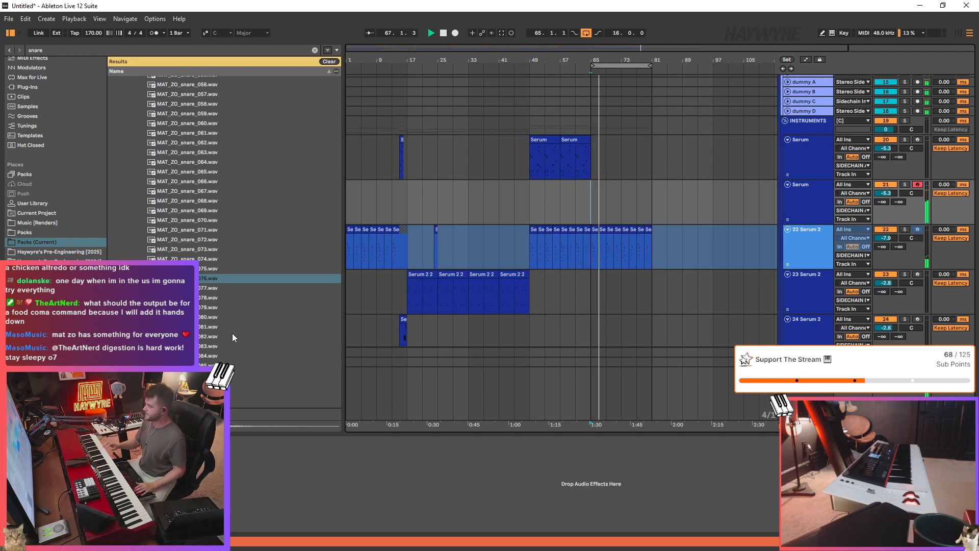
pyautogui.moveTo(885, 190); pyautogui.dragTo(886, 198)
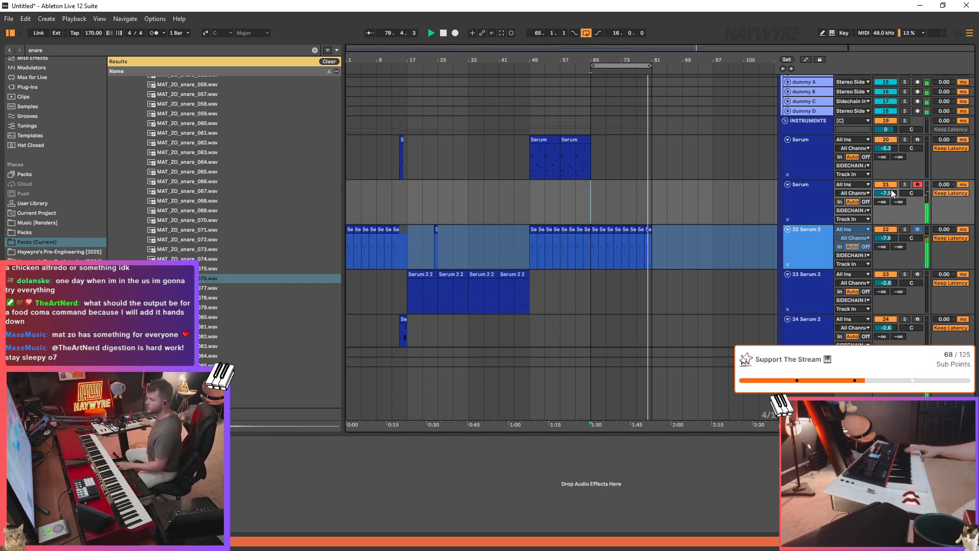
pyautogui.moveTo(892, 193); pyautogui.dragTo(892, 199)
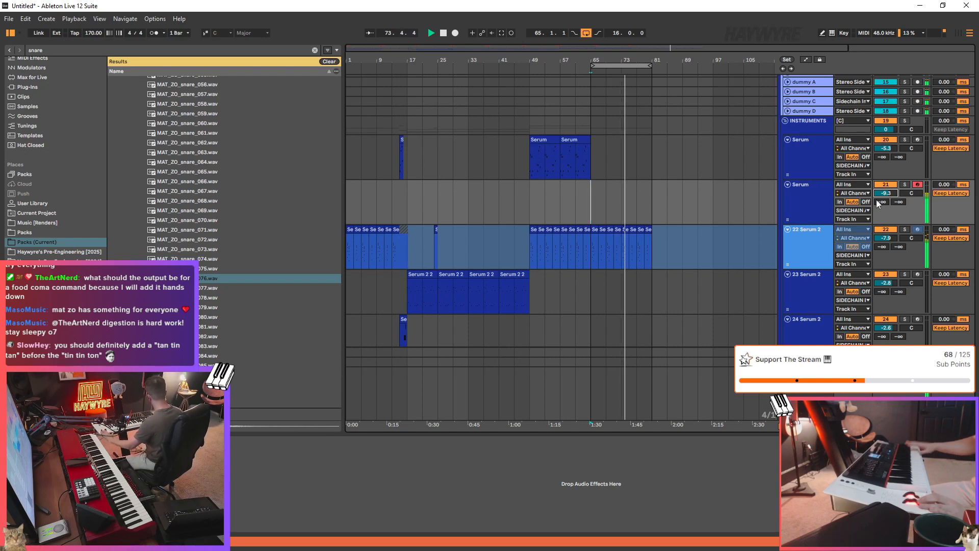
pyautogui.press('space')
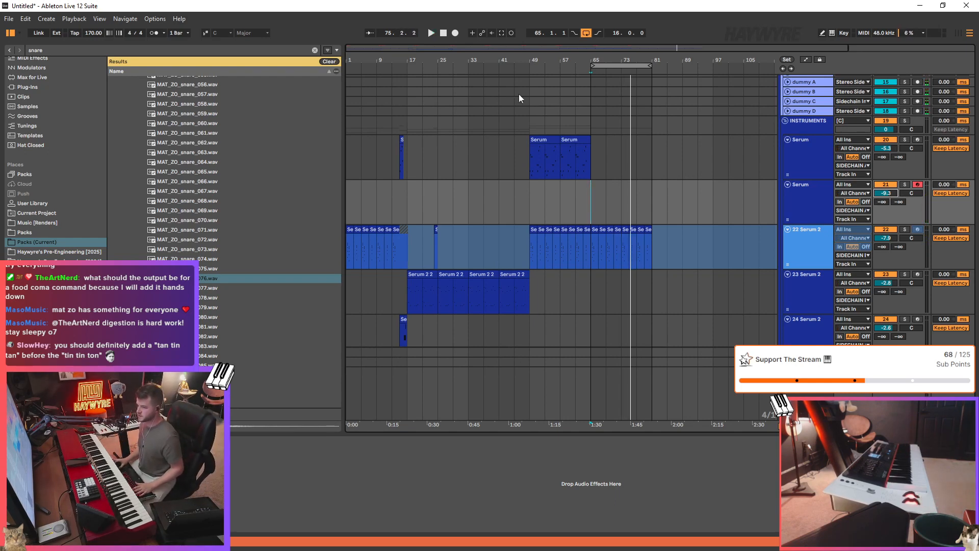
# - Play the arrangement from bar 1 and review the jungle drum and Serum tracks
pyautogui.scroll(3, 411, 226)
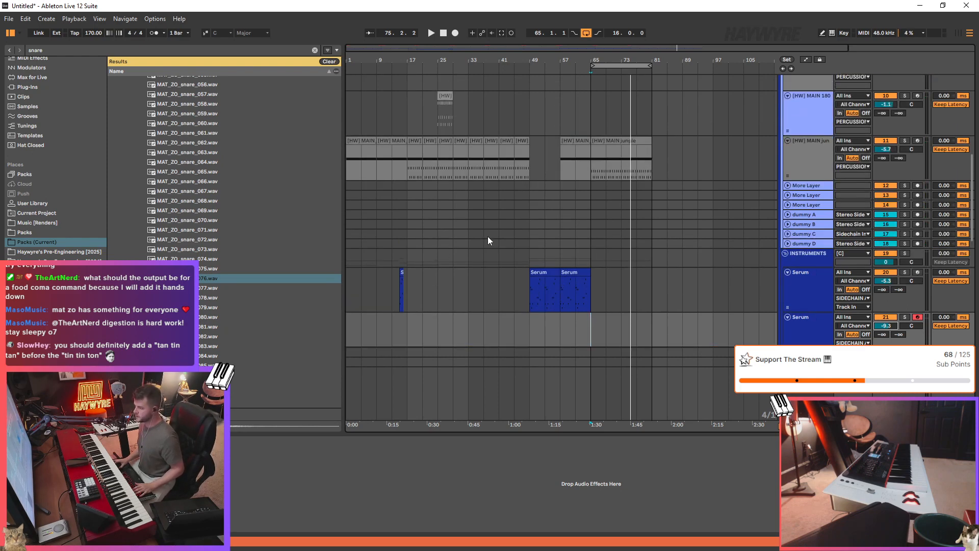
pyautogui.click(358, 137)
pyautogui.scroll(3, 563, 240)
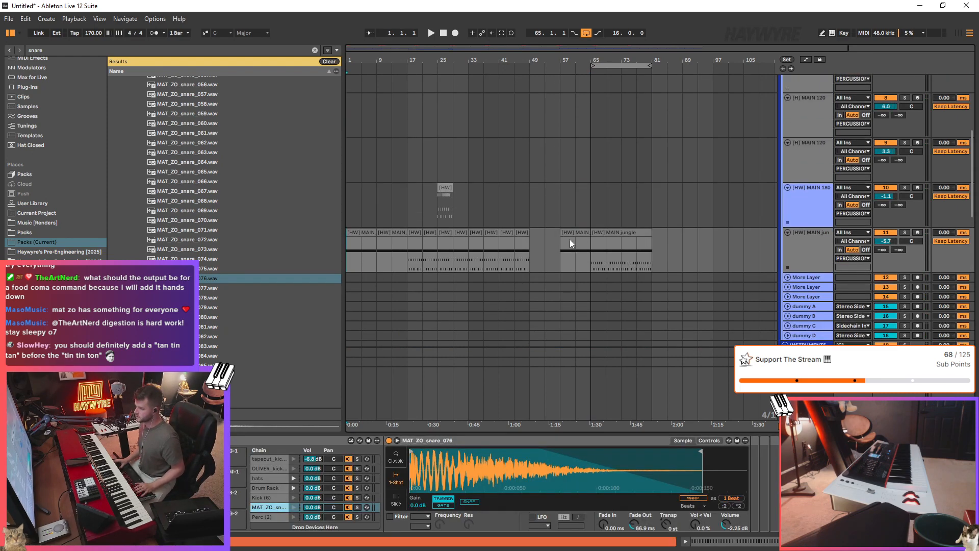
pyautogui.scroll(-1, 568, 238)
pyautogui.press('space')
pyautogui.scroll(-3, 526, 287)
pyautogui.click(543, 268)
pyautogui.scroll(-1, 543, 265)
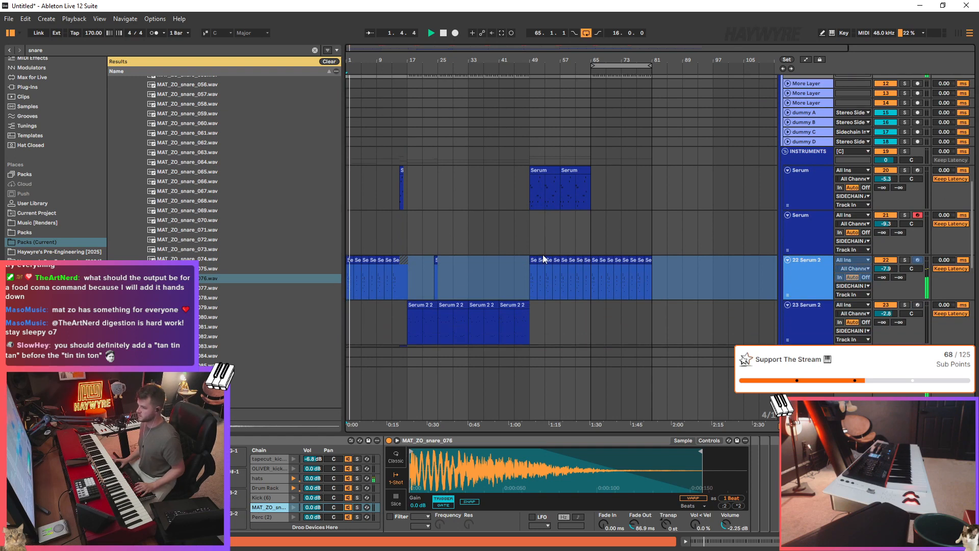
pyautogui.click(483, 275)
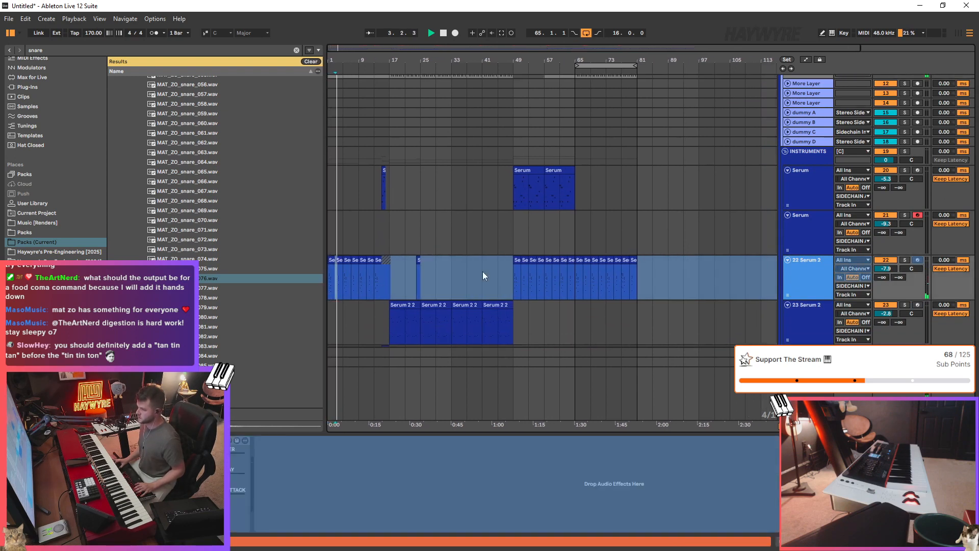
# - Inspect the jungle drum and processed vocal clips around bars 9 to 17 and place the insert marker at bar 17
pyautogui.scroll(5, 557, 237)
pyautogui.click(389, 204)
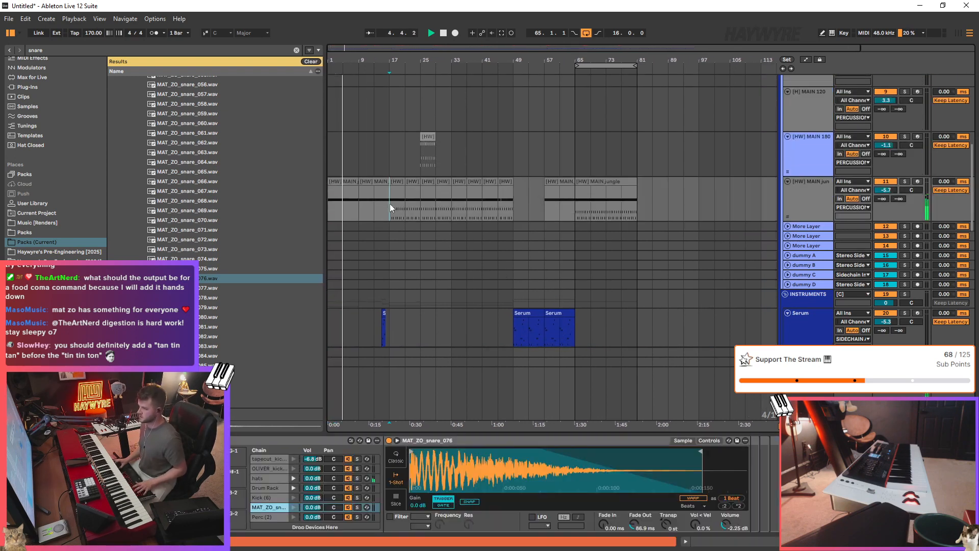
pyautogui.scroll(3, 389, 203)
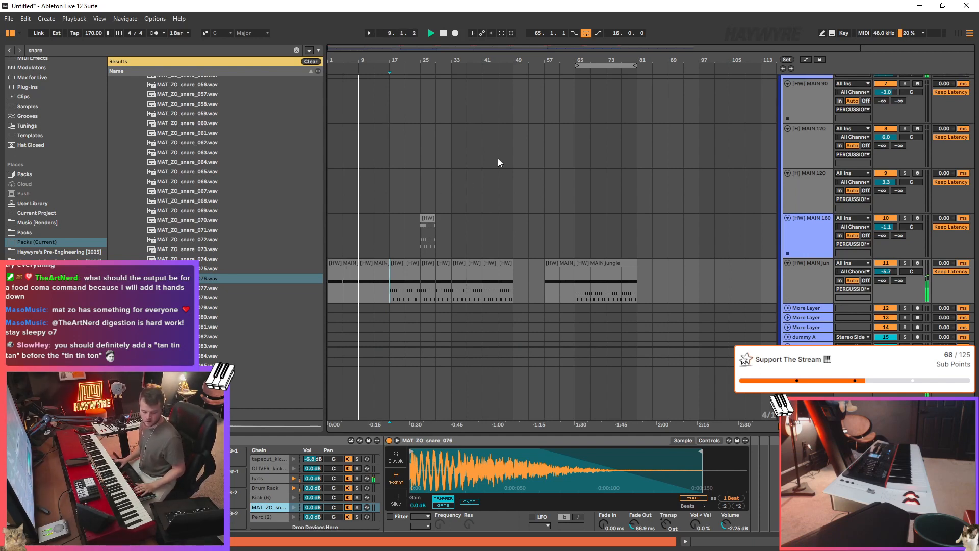
pyautogui.scroll(8, 476, 149)
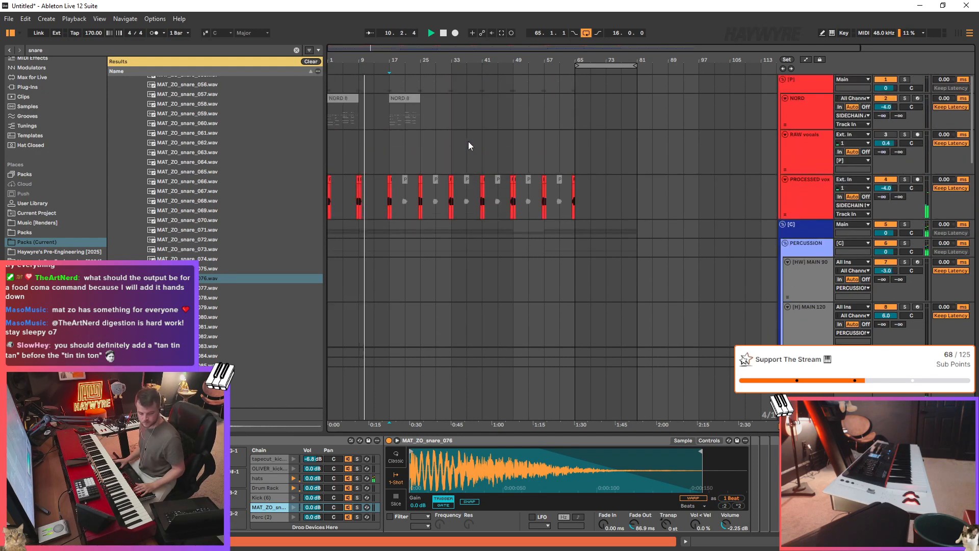
pyautogui.click(362, 202)
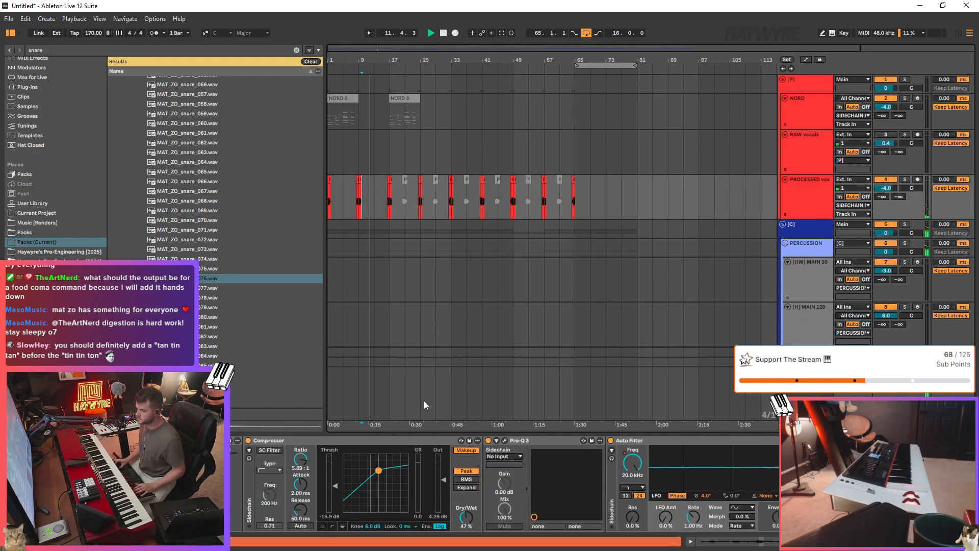
pyautogui.press('a')
pyautogui.moveTo(349, 195); pyautogui.dragTo(389, 173)
pyautogui.moveTo(363, 51); pyautogui.dragTo(403, 102)
pyautogui.scroll(-5, 692, 234)
# - Raise track 23 Serum 2 to -2.0 dB and deactivate track 26 Serum 2 while listening to the section from bar 17
pyautogui.scroll(-10, 692, 233)
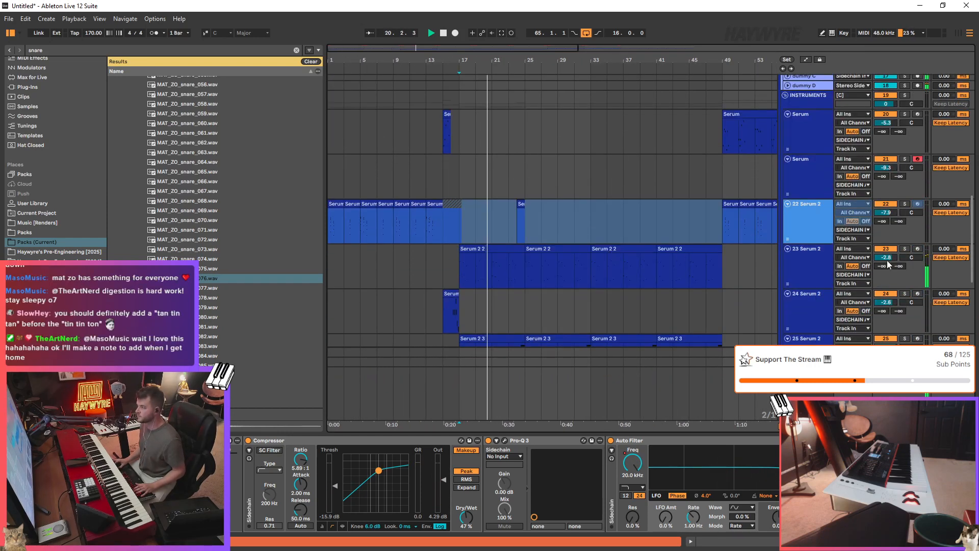
pyautogui.scroll(-3, 554, 295)
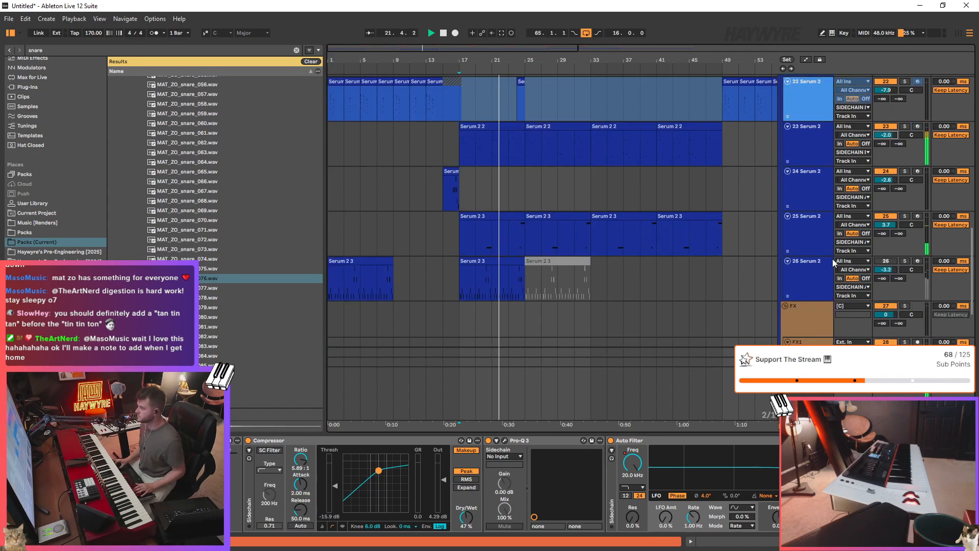
pyautogui.scroll(1, 644, 227)
pyautogui.scroll(1, 643, 228)
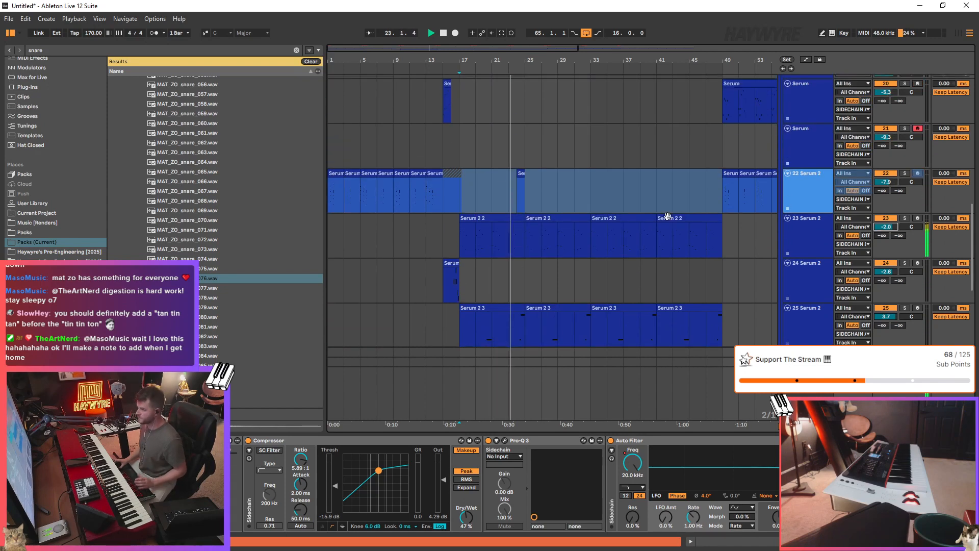
pyautogui.scroll(2, 654, 219)
pyautogui.scroll(1, 644, 230)
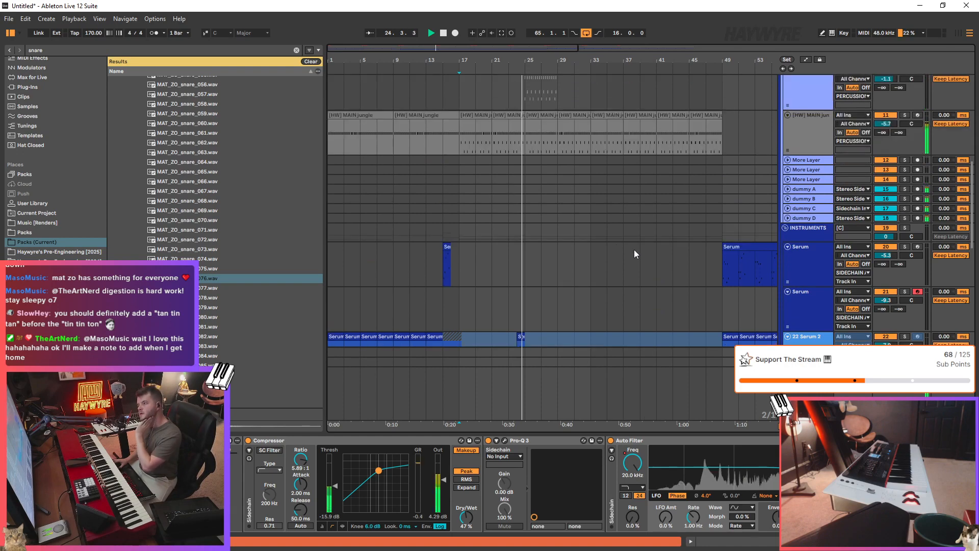
pyautogui.scroll(-5, 634, 249)
pyautogui.scroll(-1, 516, 253)
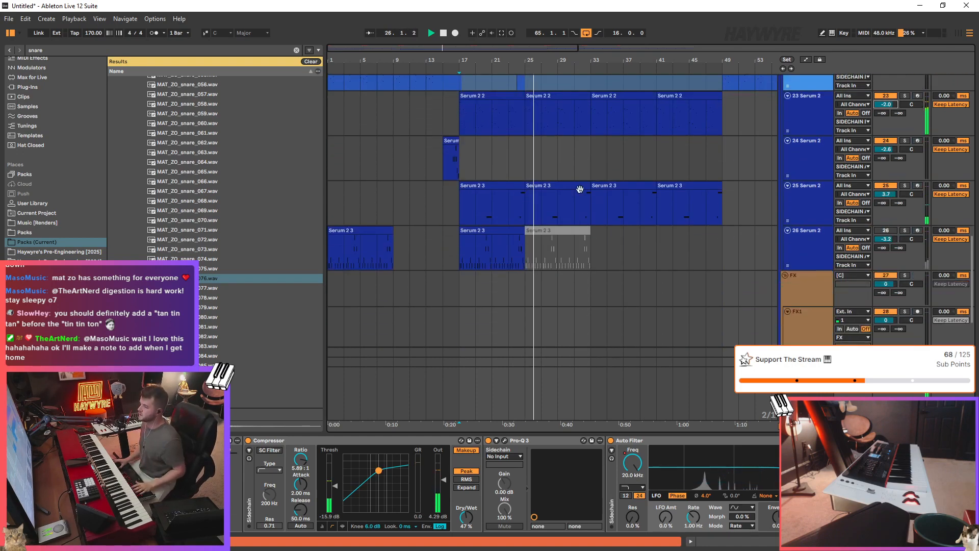
# - Delete the time range from bar 33 to bar 49 across the arrangement so the following section starts at bar 33
pyautogui.click(581, 191)
pyautogui.scroll(3, 813, 195)
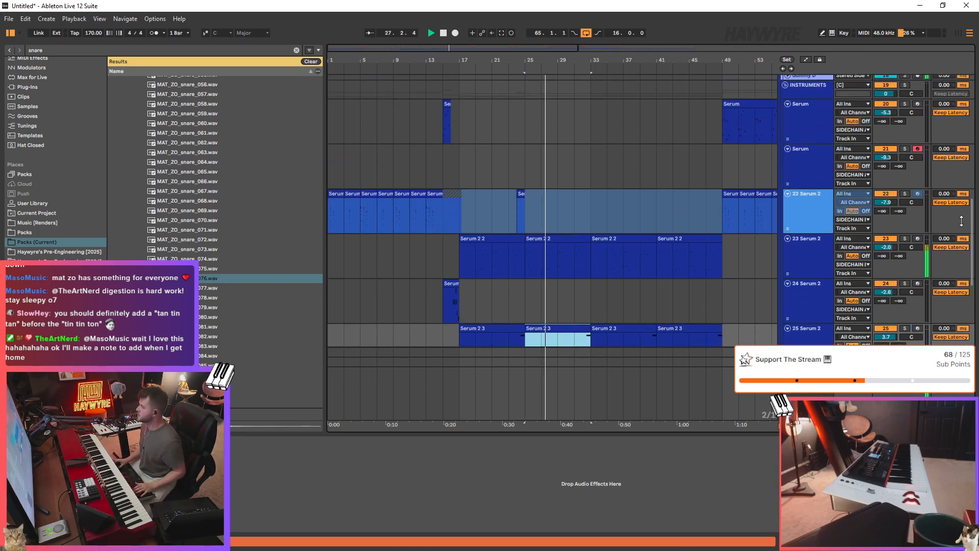
pyautogui.moveTo(971, 232); pyautogui.dragTo(971, 110)
pyautogui.scroll(-10, 725, 318)
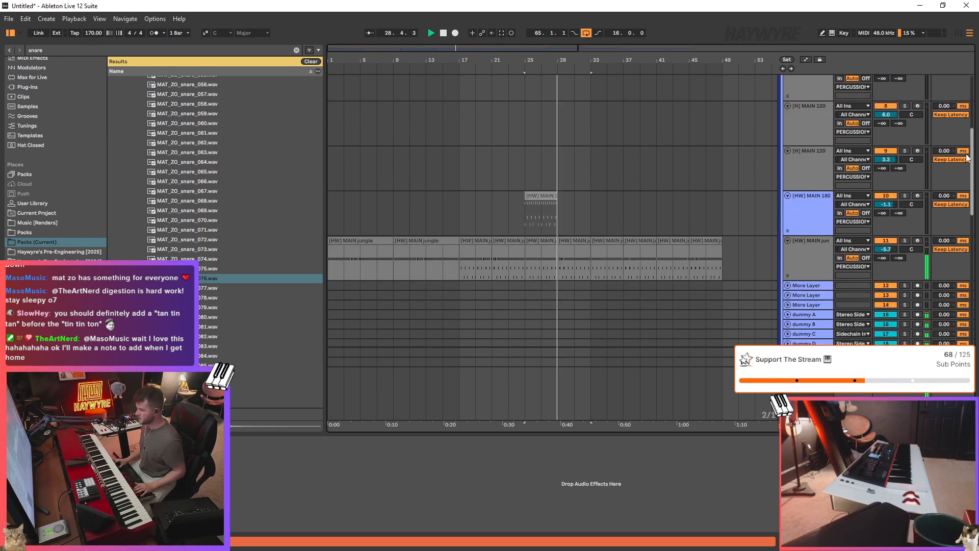
pyautogui.moveTo(724, 314); pyautogui.dragTo(598, 306)
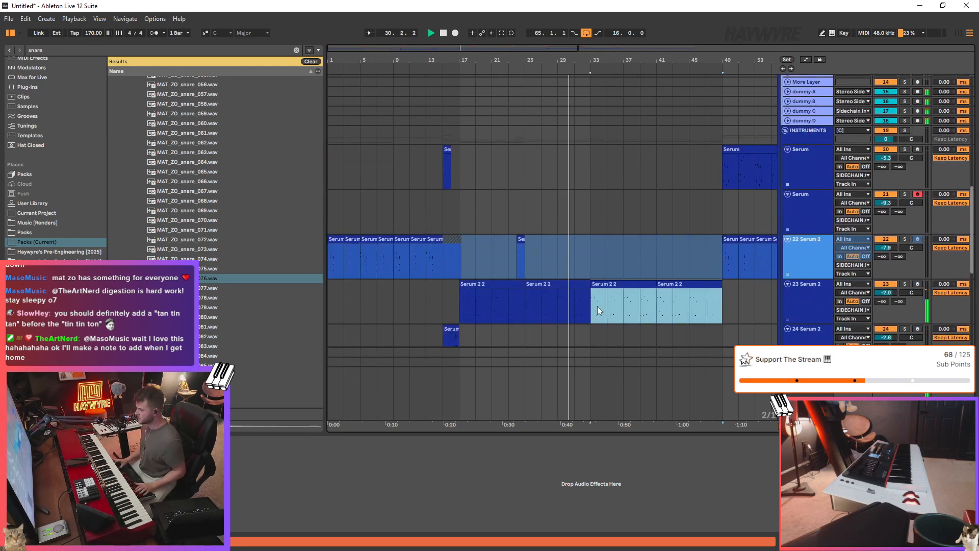
pyautogui.hotkey('ctrl', 'z')
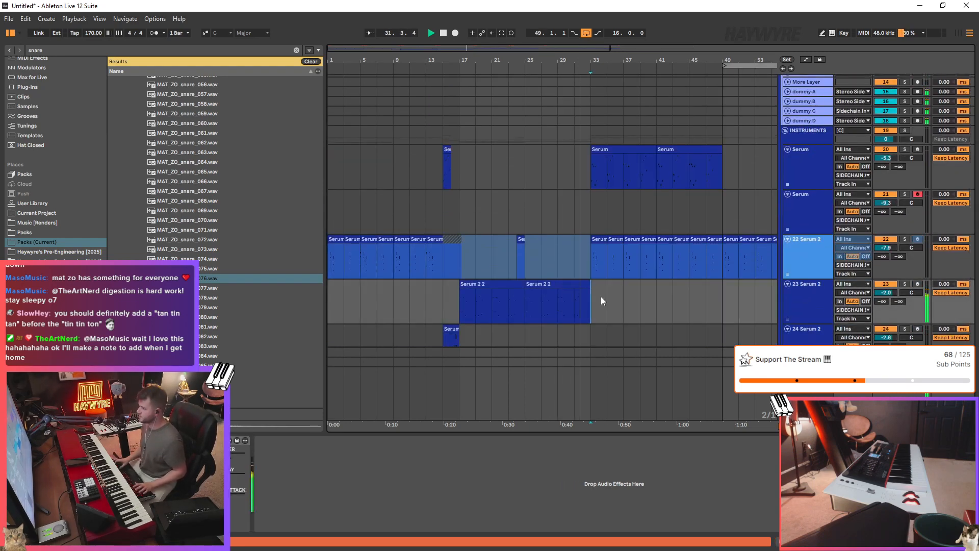
# - Review the drum, vocal and Serum tracks during playback of the shortened arrangement and place the insert marker at bar 49
pyautogui.scroll(2, 600, 296)
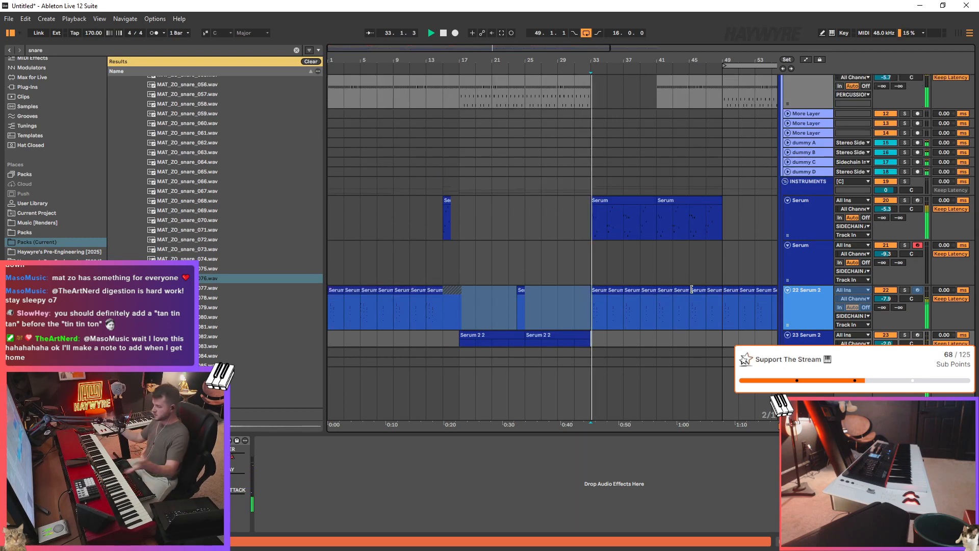
pyautogui.scroll(1, 692, 289)
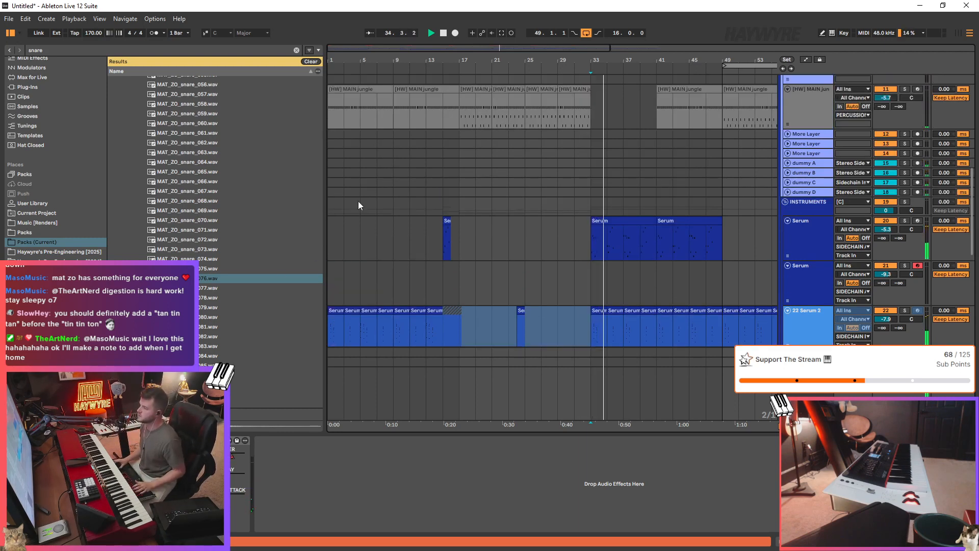
pyautogui.scroll(6, 683, 303)
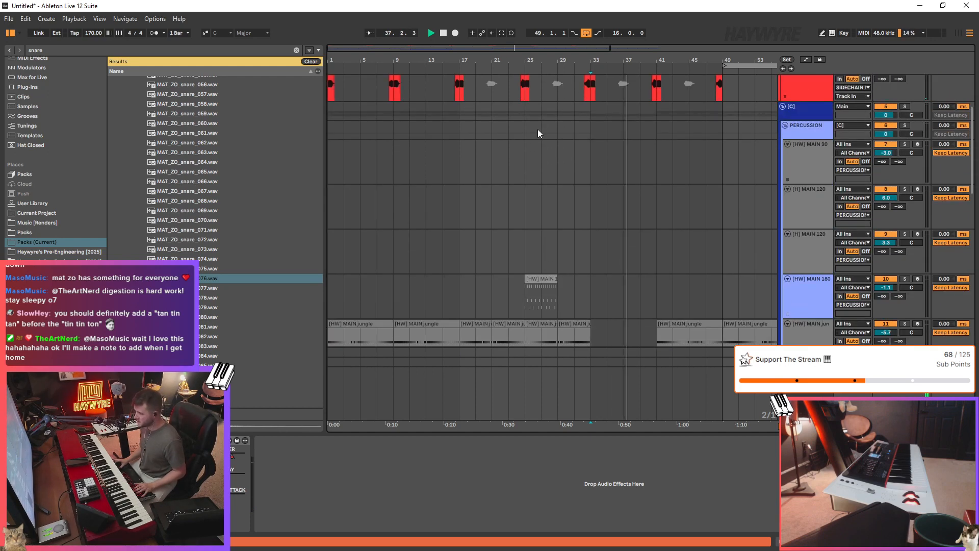
pyautogui.scroll(3, 536, 131)
pyautogui.press('-')
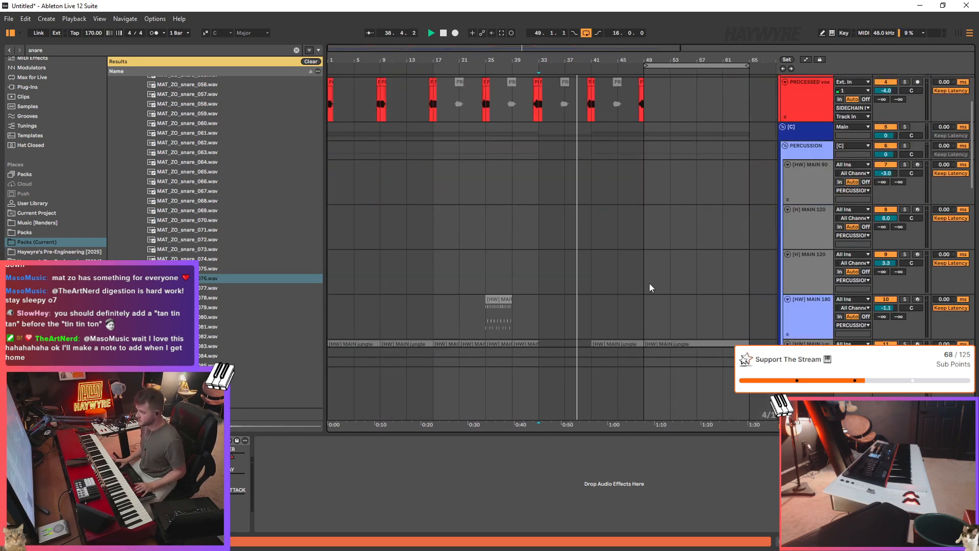
pyautogui.scroll(-8, 649, 283)
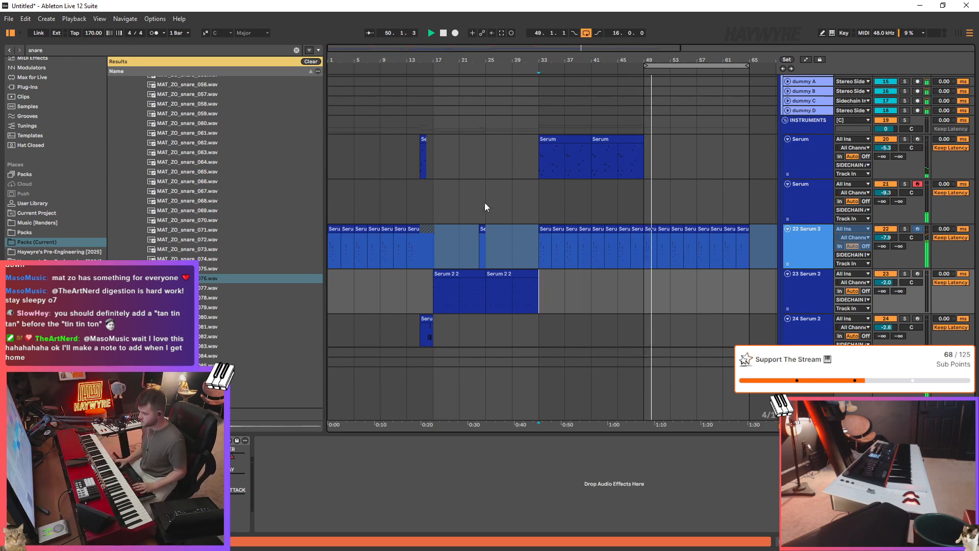
pyautogui.scroll(-4, 488, 271)
pyautogui.scroll(2, 511, 263)
pyautogui.scroll(-3, 616, 237)
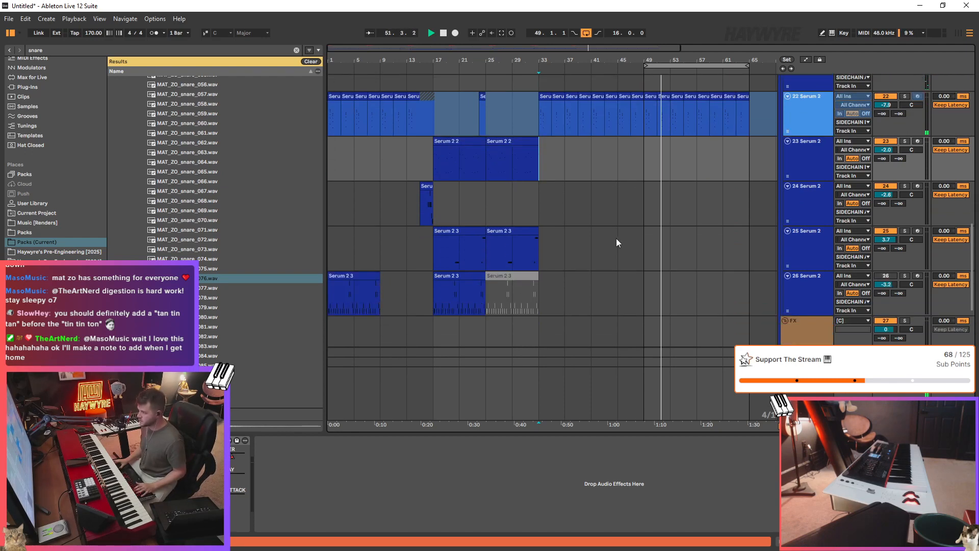
pyautogui.click(644, 244)
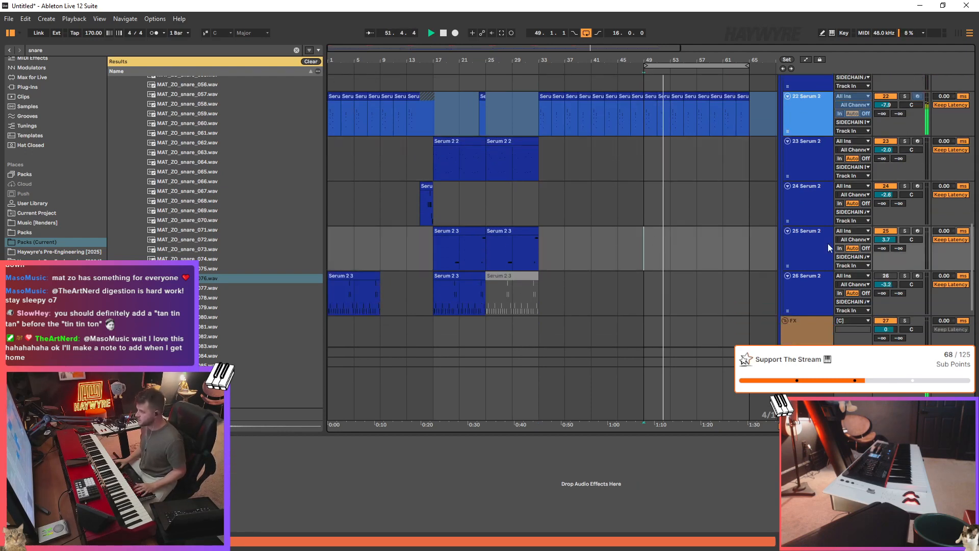
# - Clear the snare search, show the Haywyre's Pre-Engineering [2025] folder and insert a new MIDI track below track 22 Serum 2
pyautogui.click(308, 62)
pyautogui.click(97, 251)
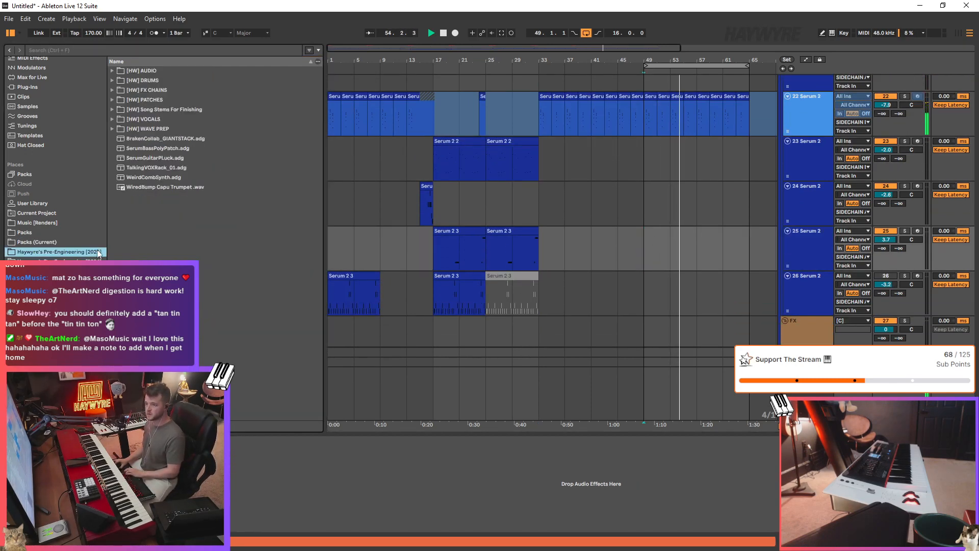
pyautogui.scroll(1, 763, 225)
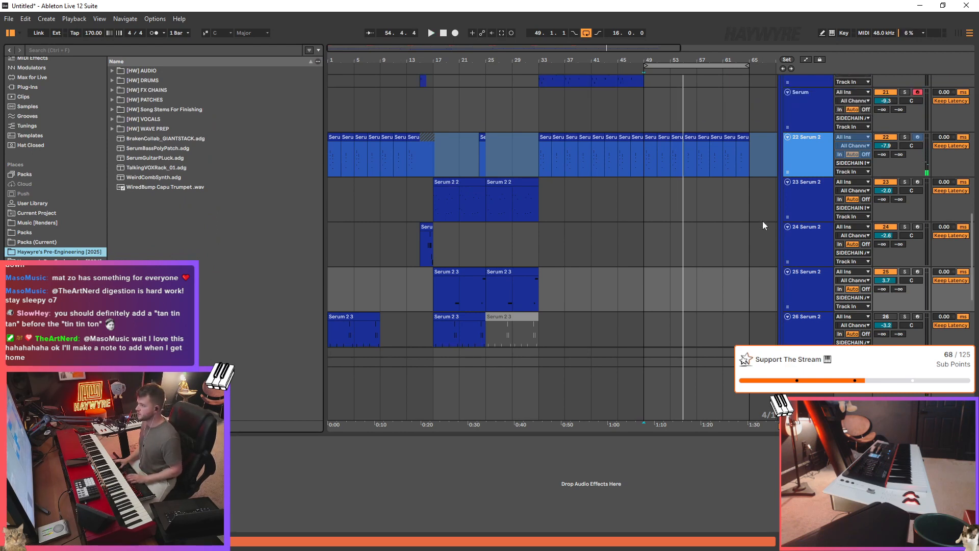
pyautogui.click(815, 165)
pyautogui.hotkey('ctrl', 'shift', 't')
# - Load the Reece02_V2.adg patch from [HW] PATCHES > [HW] BASSES onto the new MIDI track
pyautogui.click(162, 84)
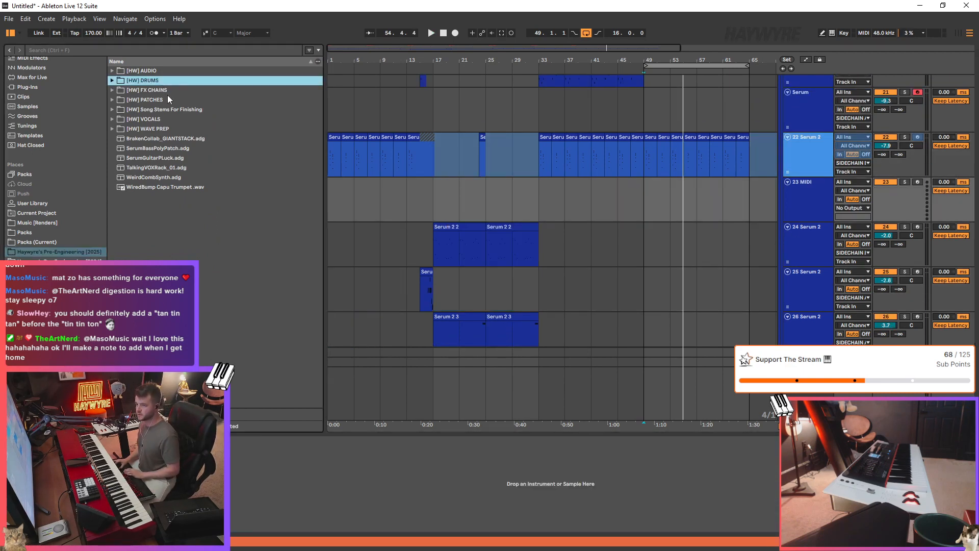
pyautogui.press('Down')
pyautogui.press('Down')
pyautogui.press('Right')
pyautogui.press('Down')
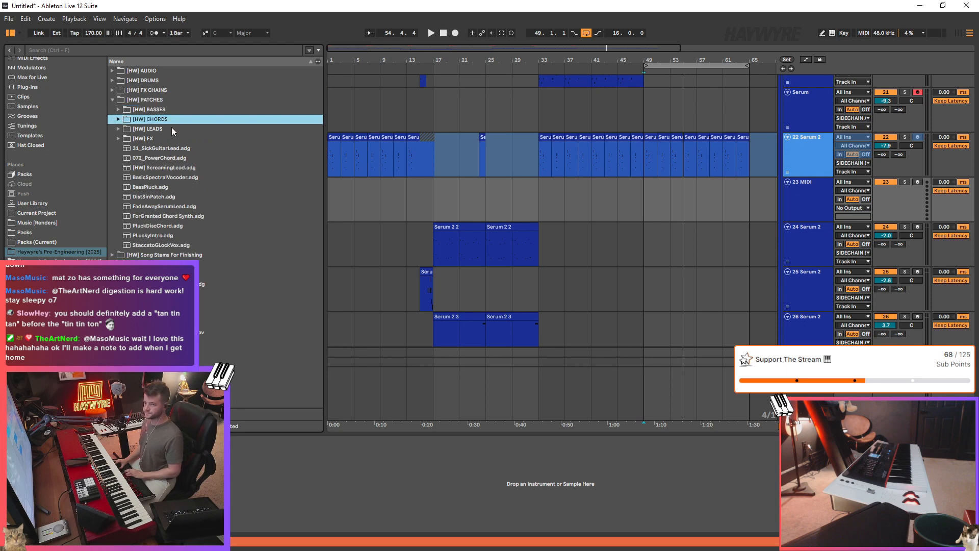
pyautogui.press('Right')
pyautogui.moveTo(166, 216); pyautogui.dragTo(679, 207)
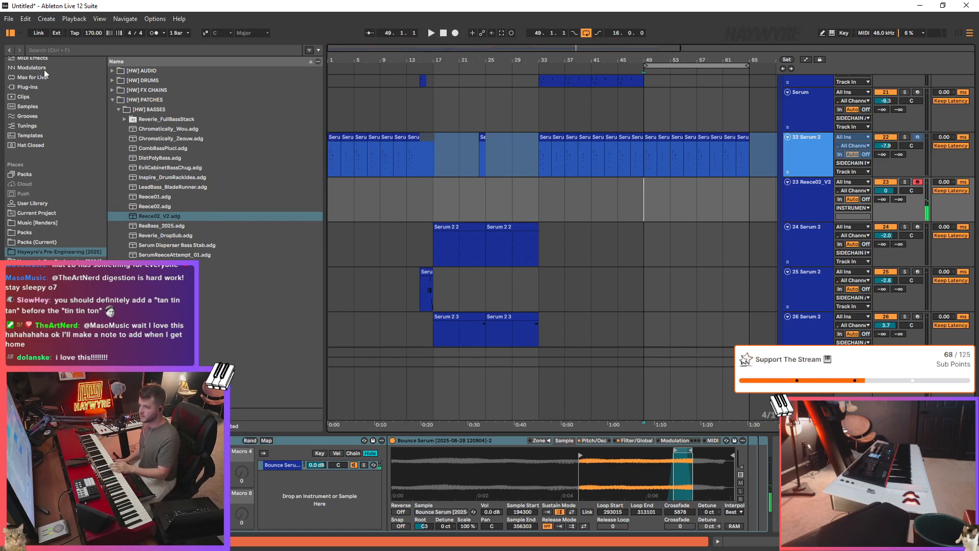
# - Add a Compressor from the FAV VSTS collection to the Reece02_V2 track
pyautogui.scroll(5, 38, 77)
pyautogui.click(30, 70)
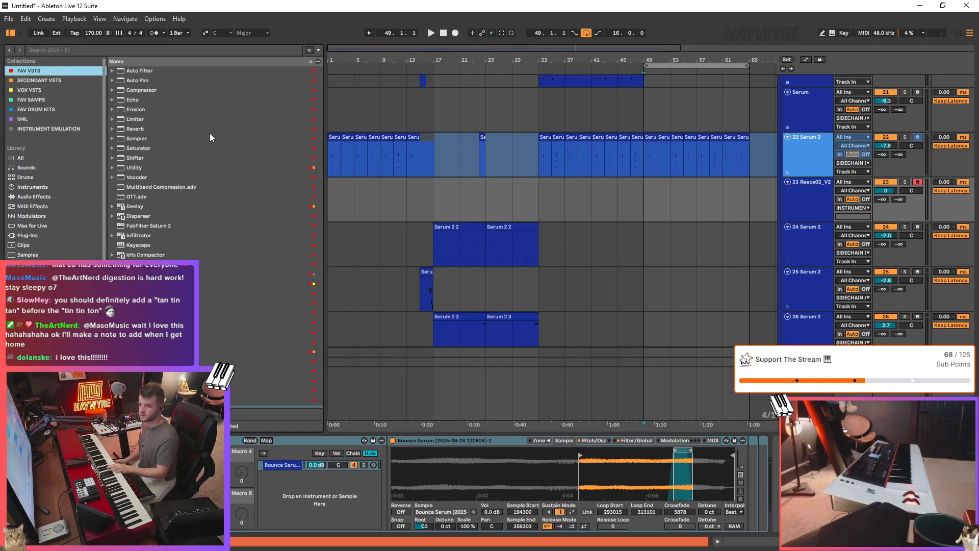
pyautogui.click(145, 93)
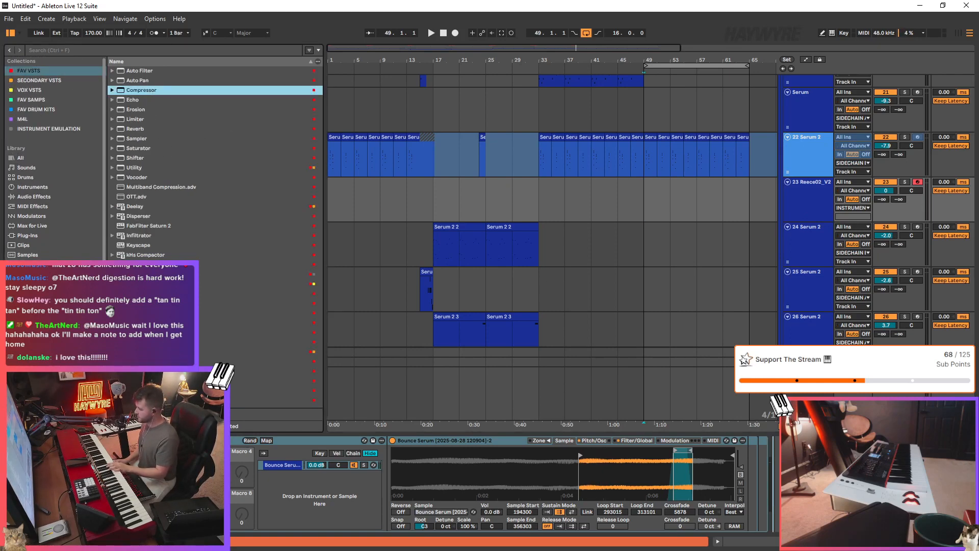
pyautogui.press('Return')
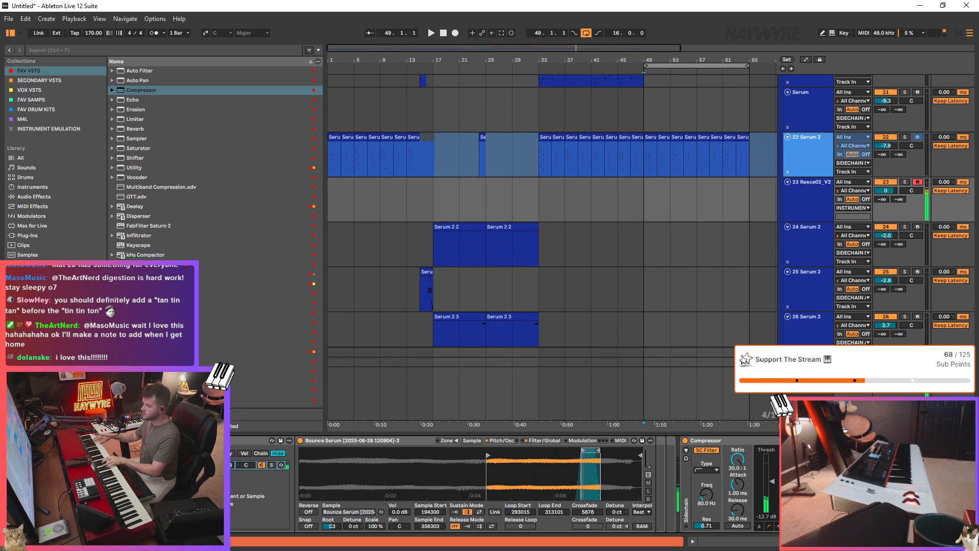
# - Play from bar 45, set the Reece02_V2 track's volume to -3.4 dB and route its output to the SIDECHAIN track
pyautogui.press('space')
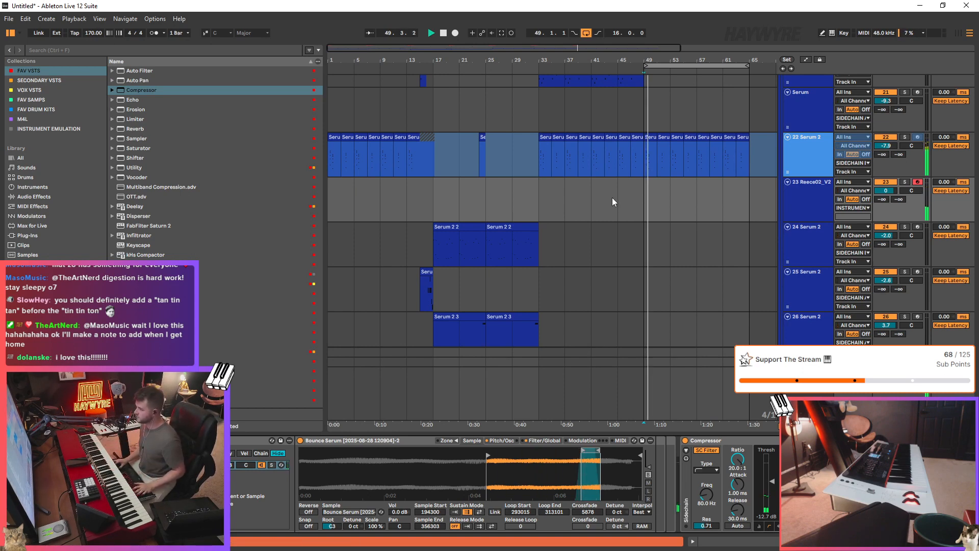
pyautogui.click(626, 200)
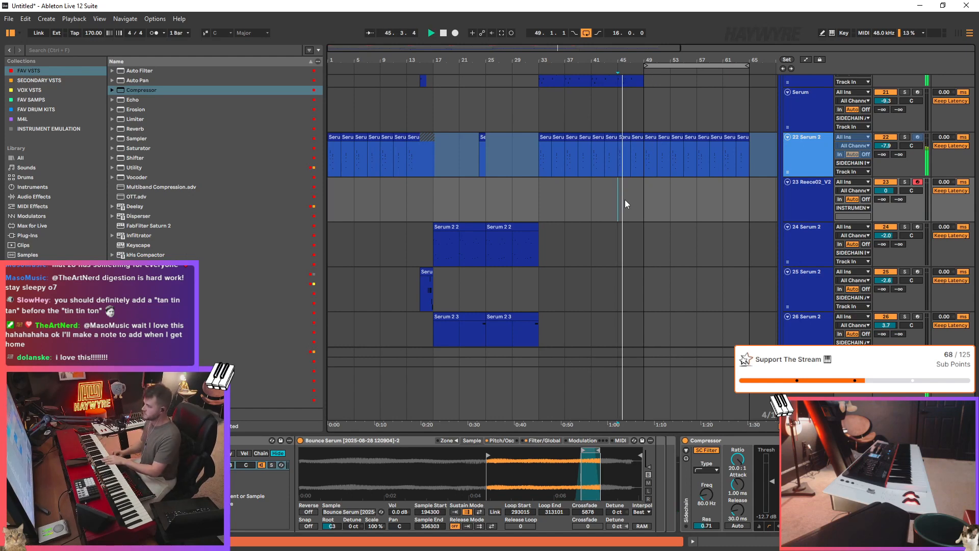
pyautogui.scroll(1, 625, 200)
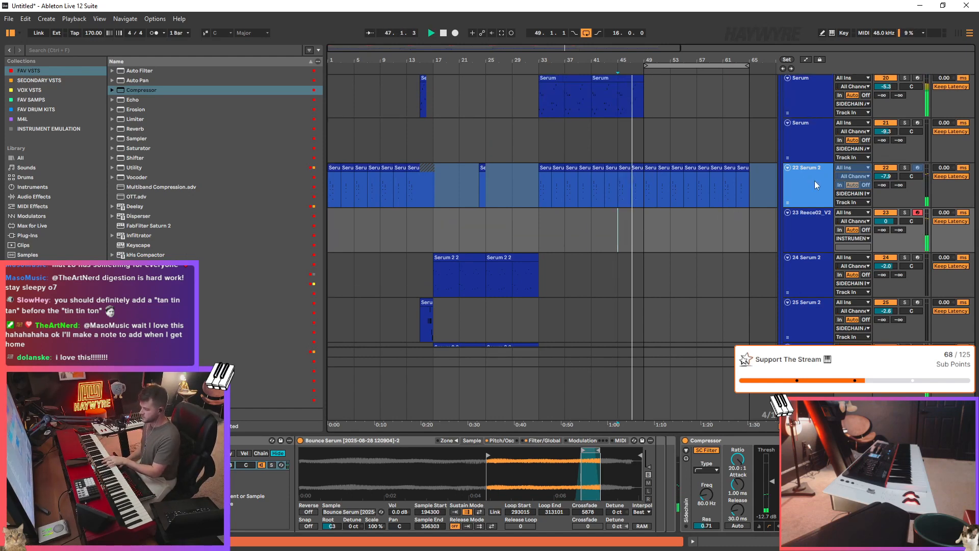
pyautogui.moveTo(885, 221); pyautogui.dragTo(886, 228)
pyautogui.click(853, 238)
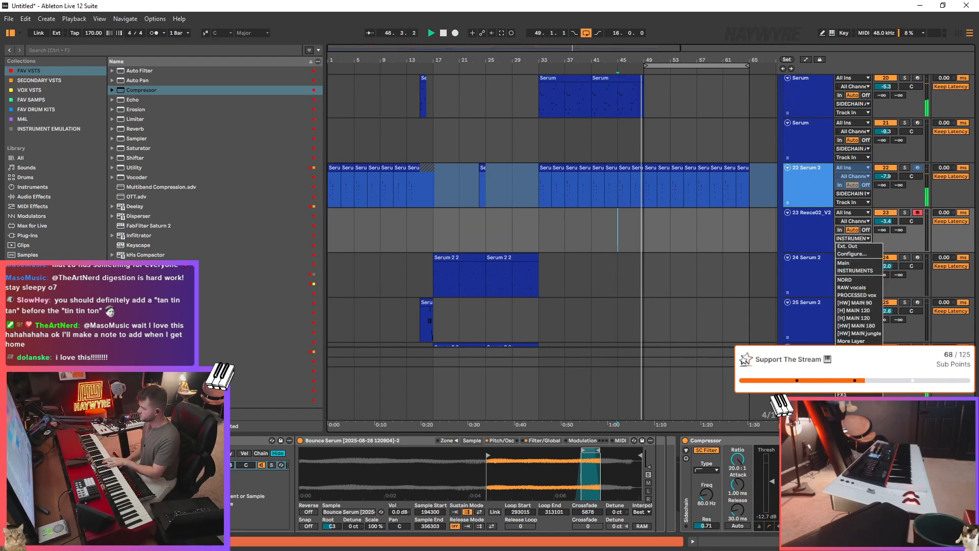
pyautogui.click(859, 371)
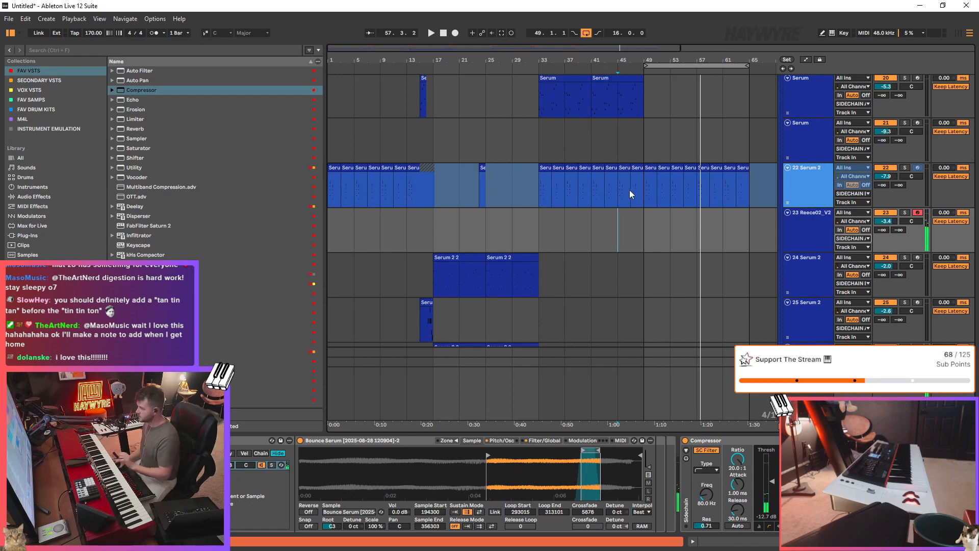
# - Deactivate track 22's Serum 2 clips from bar 49 to 65 and raise Reece02_V2 to -1.0 dB while playing from bar 45
pyautogui.moveTo(711, 203); pyautogui.dragTo(755, 198)
pyautogui.press('0')
pyautogui.click(613, 198)
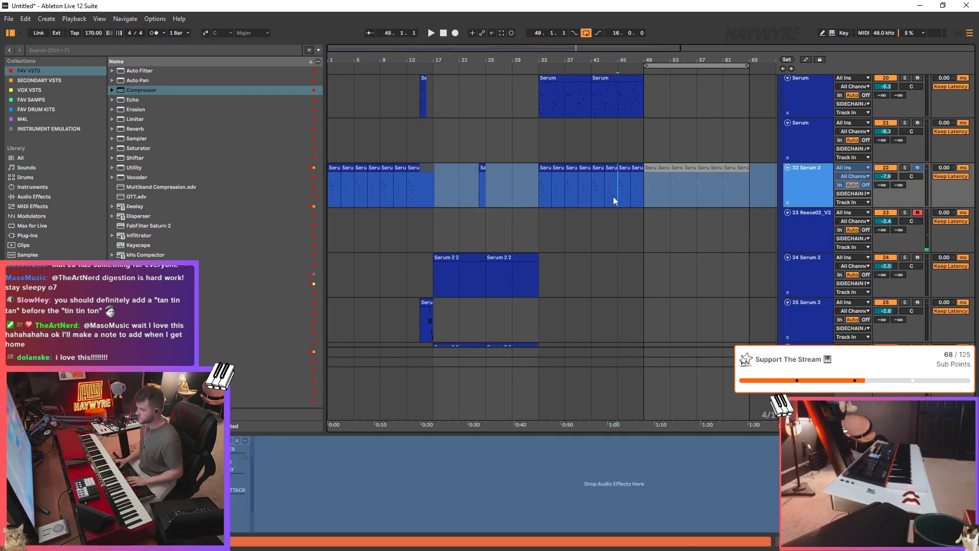
pyautogui.scroll(5, 720, 274)
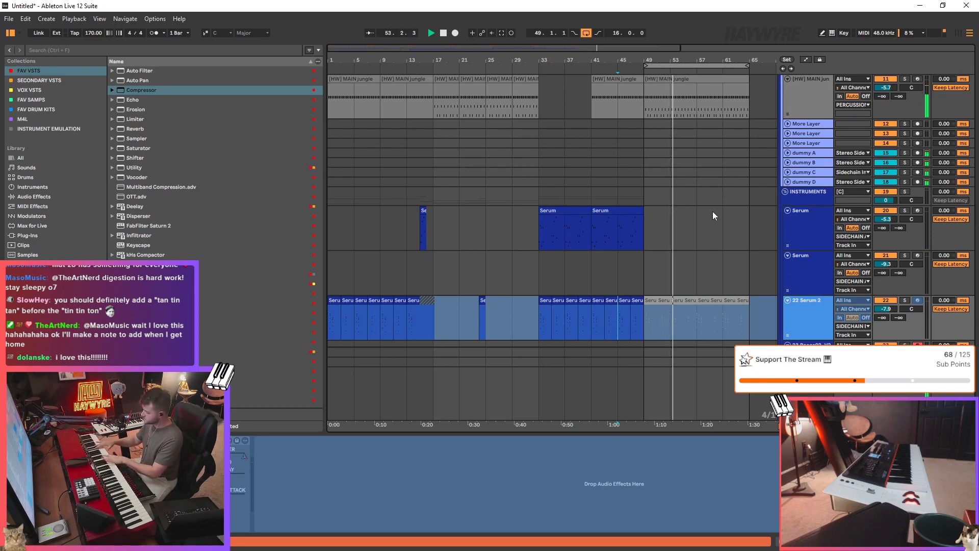
pyautogui.scroll(-4, 712, 211)
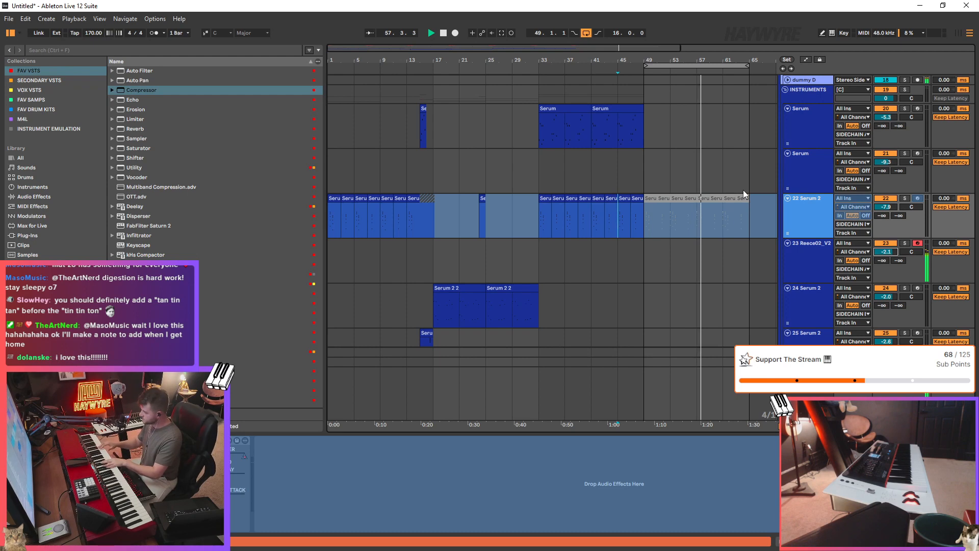
pyautogui.scroll(-2, 659, 191)
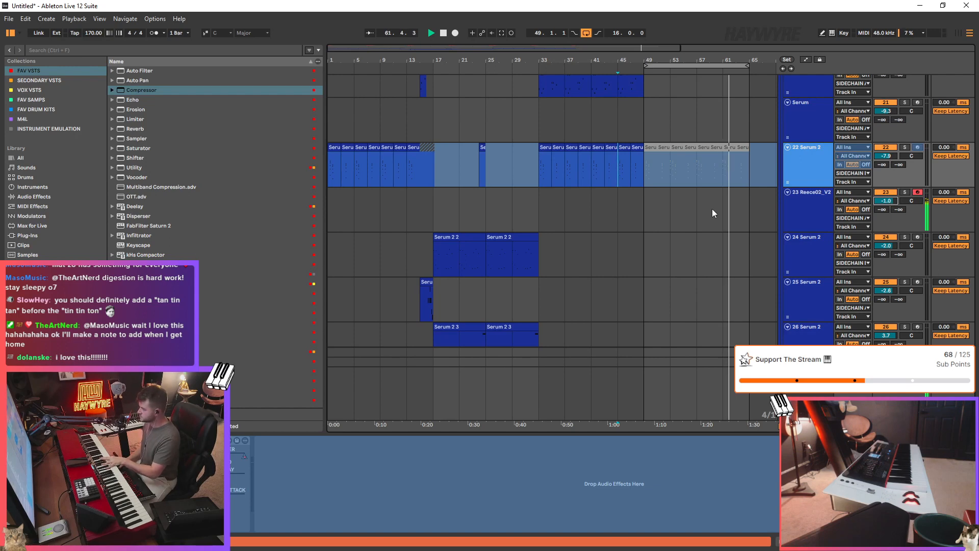
# - Record a four-bar Reece02_V2 bass clip from bar 49 and restart playback there
pyautogui.click(645, 200)
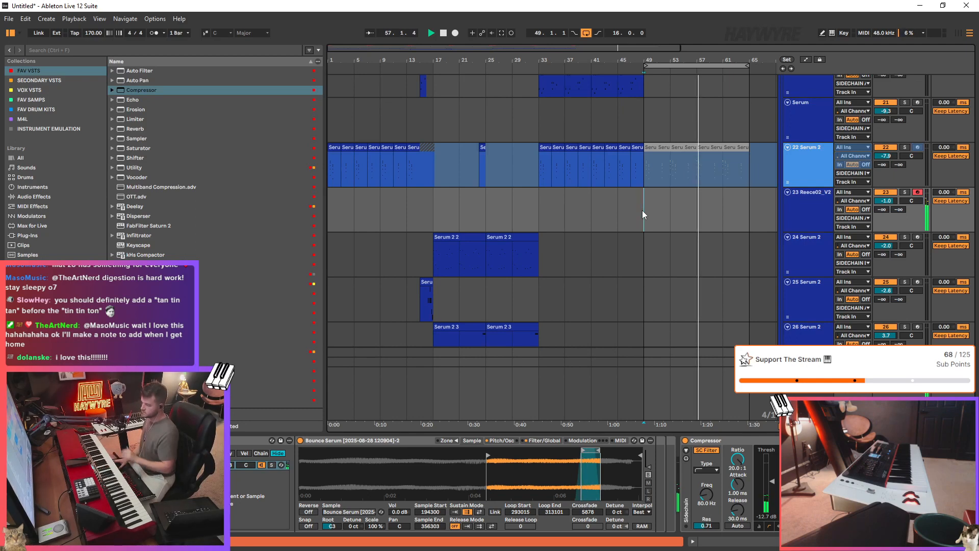
pyautogui.press('F9')
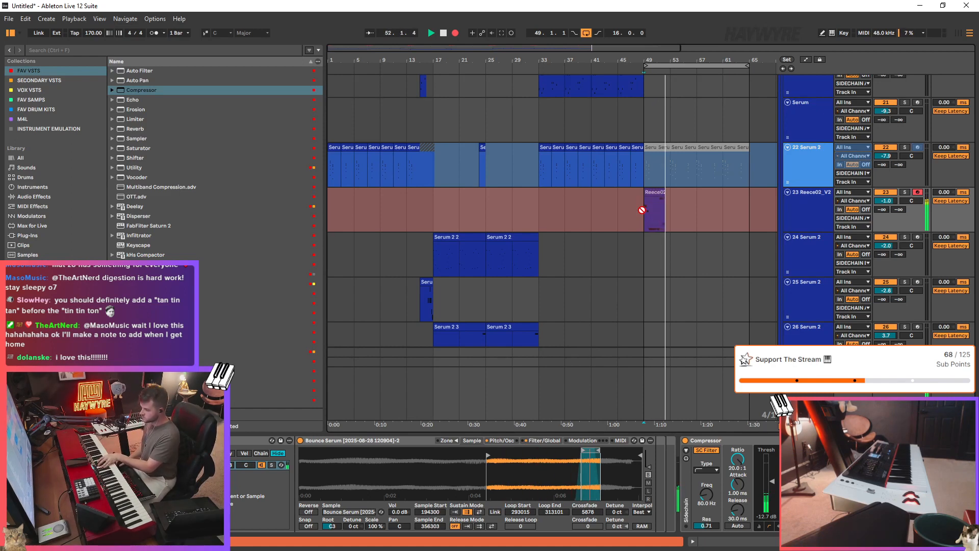
pyautogui.press('space')
pyautogui.press('space')
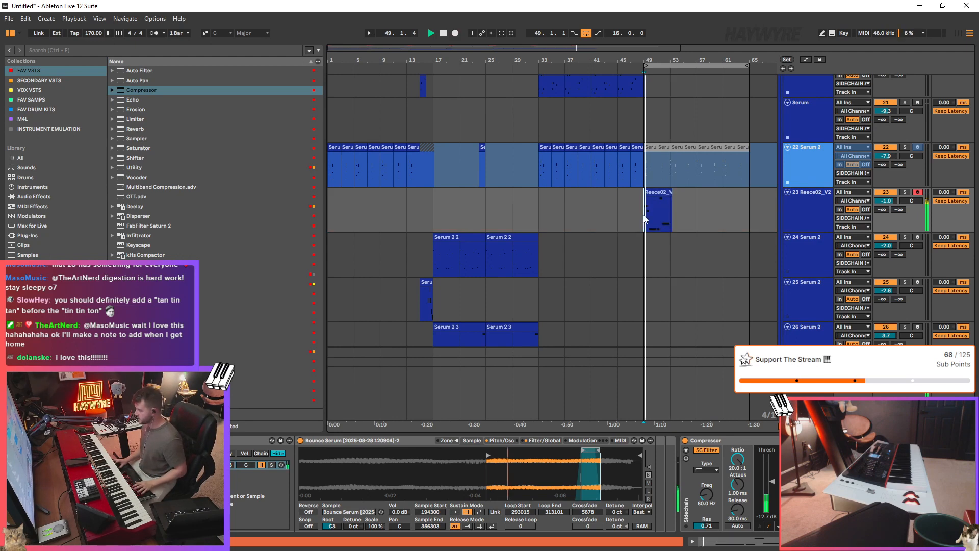
# - Check the recorded Reece02_V2 clip's notes and duplicate the clip three times to fill bars 49 to 65
pyautogui.doubleClick(666, 206)
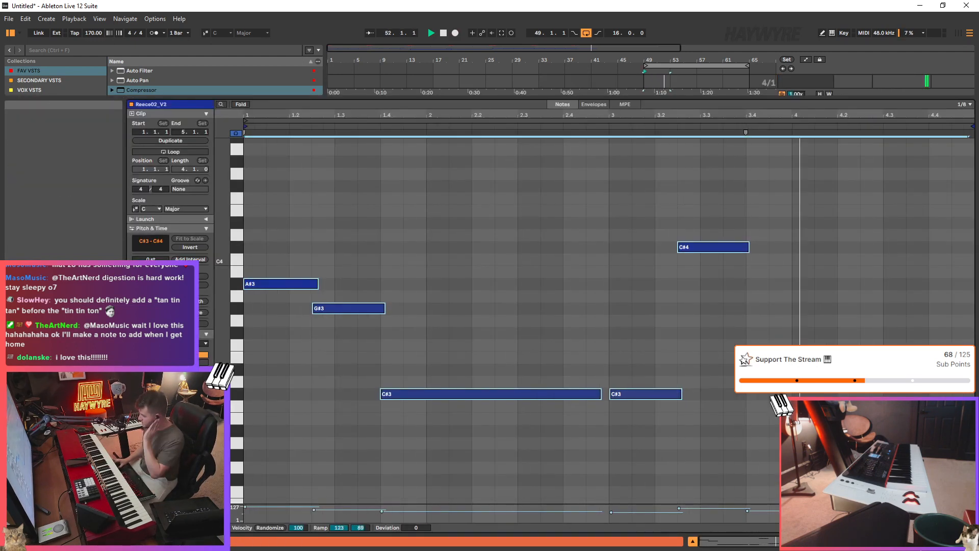
pyautogui.hotkey('ctrl', 'alt', 'e')
pyautogui.click(658, 199)
pyautogui.hotkey('ctrl', 'd')
pyautogui.hotkey('ctrl', 'd')
pyautogui.hotkey('ctrl', 'd')
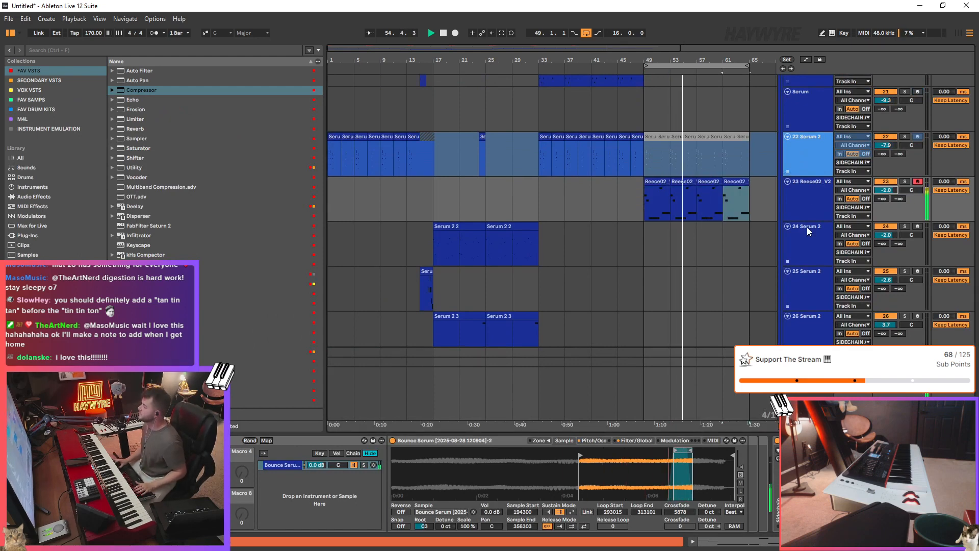
# - Arm track 20 Serum to play along with the looped section from bar 49
pyautogui.scroll(8, 693, 283)
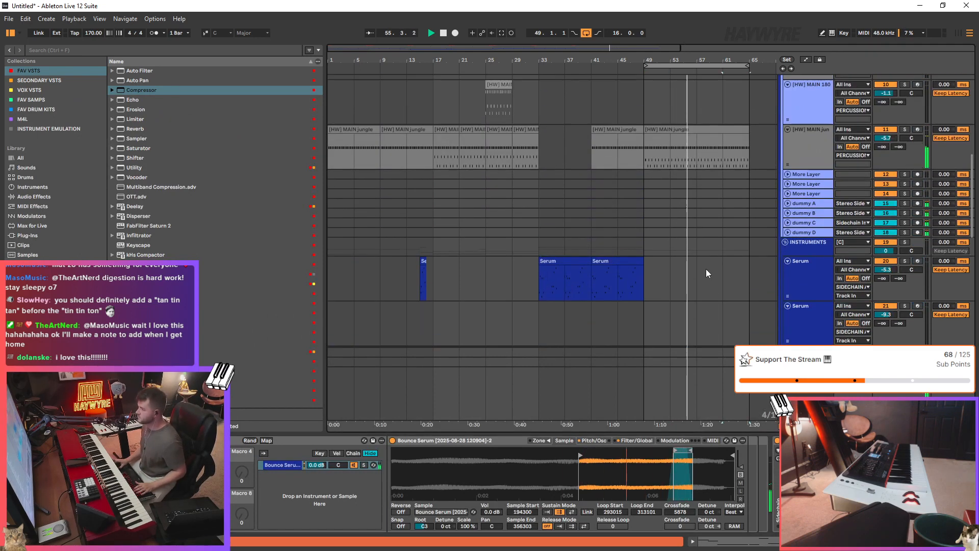
pyautogui.click(913, 271)
pyautogui.scroll(-3, 928, 176)
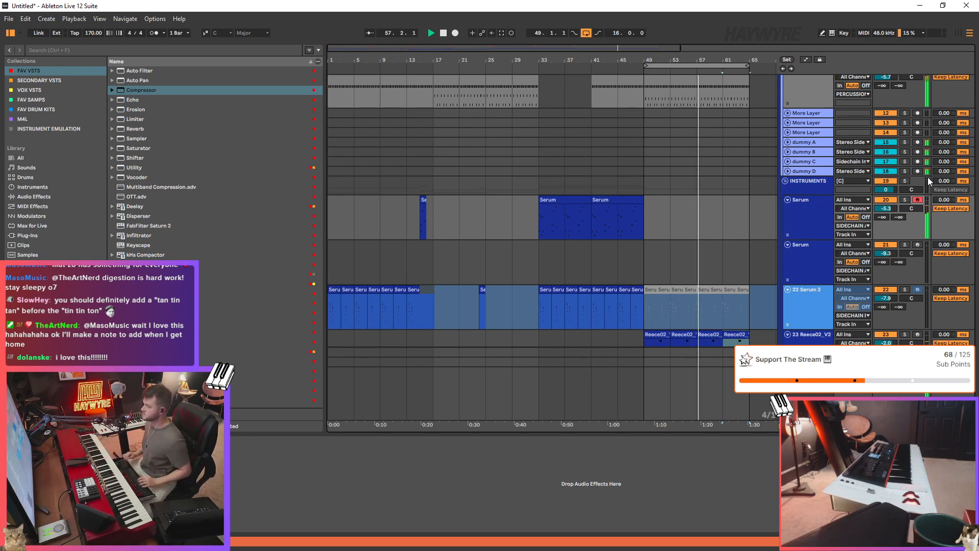
# - Arm track 21 Serum to play along with the looped section, and stop playback
pyautogui.click(623, 253)
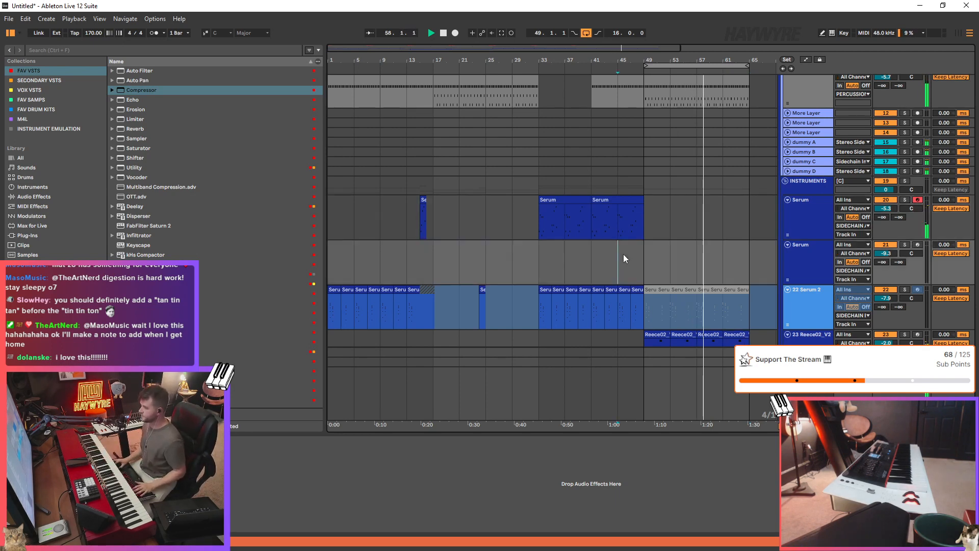
pyautogui.click(917, 245)
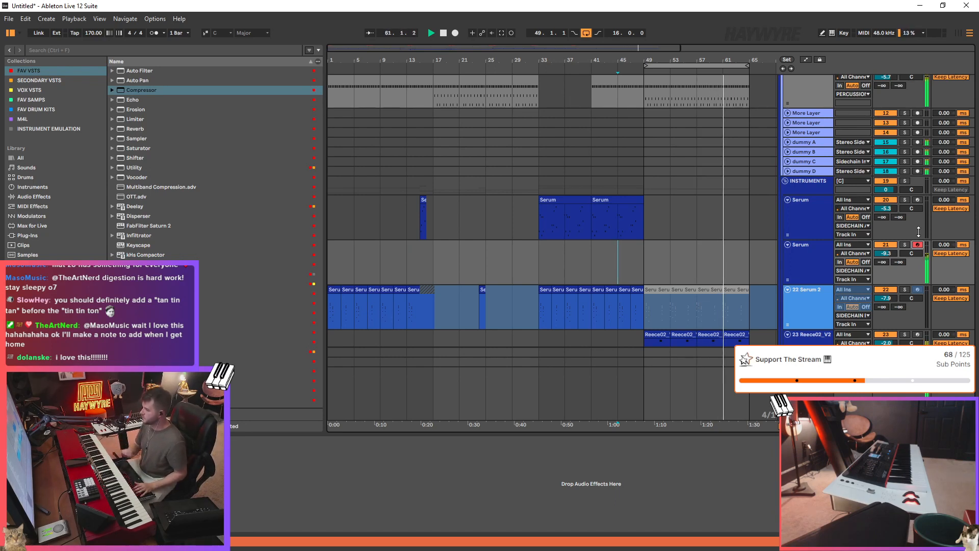
pyautogui.click(641, 276)
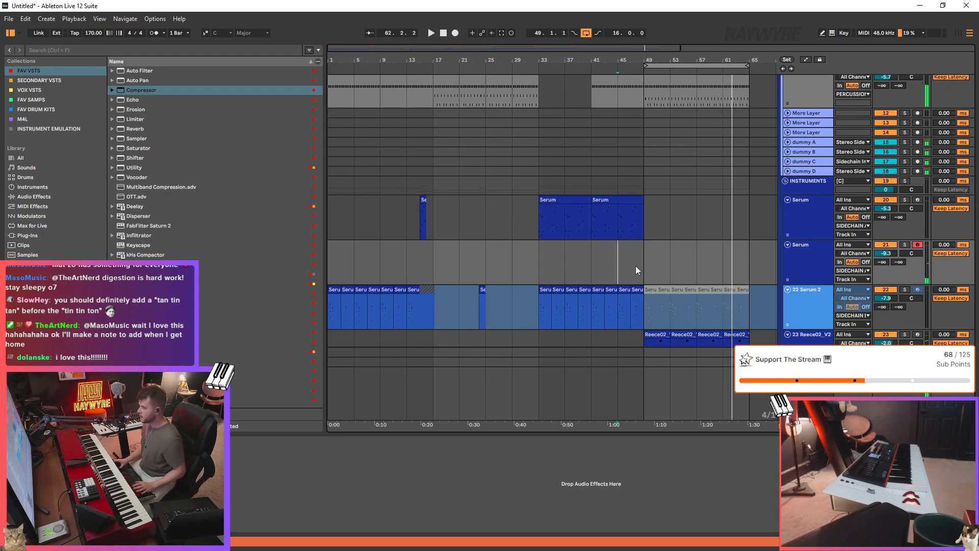
# - Reactivate track 22's Serum 2 clips from bar 49 to 65 and set the playback start to bar 49
pyautogui.scroll(-2, 747, 326)
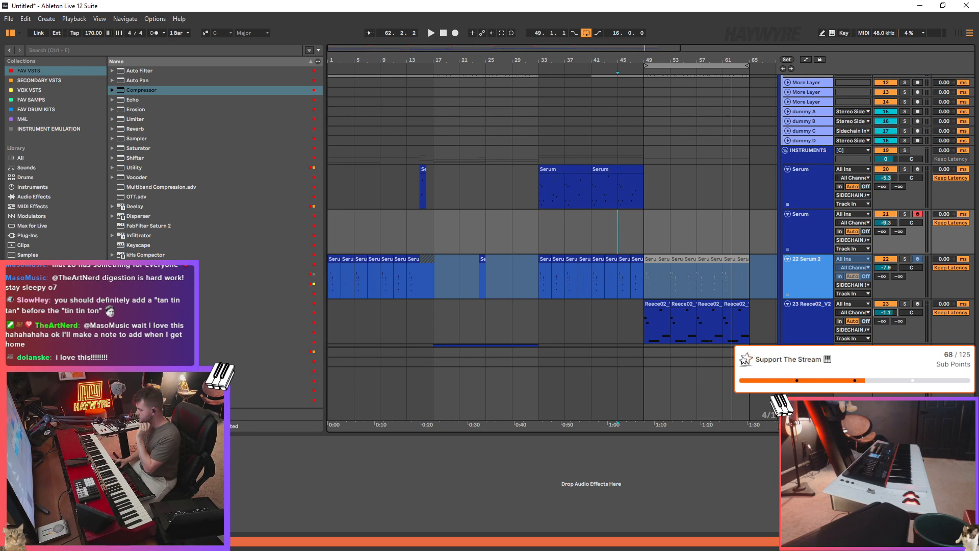
pyautogui.click(654, 283)
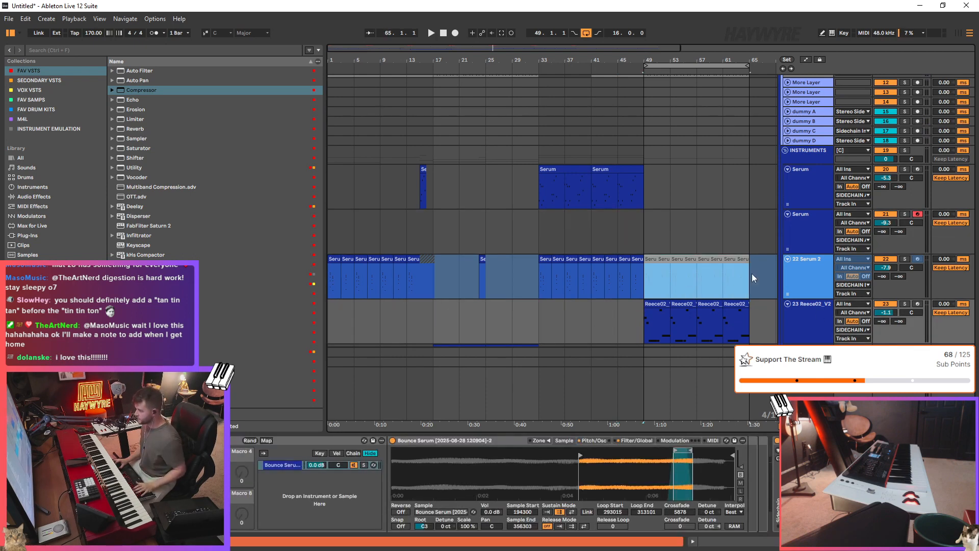
pyautogui.click(751, 273)
pyautogui.click(644, 231)
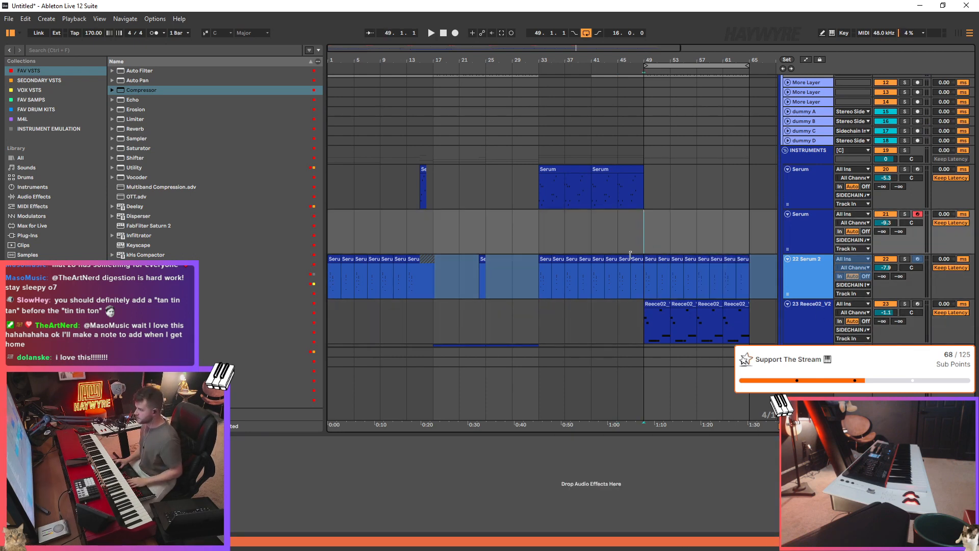
pyautogui.click(652, 295)
pyautogui.scroll(2, 714, 224)
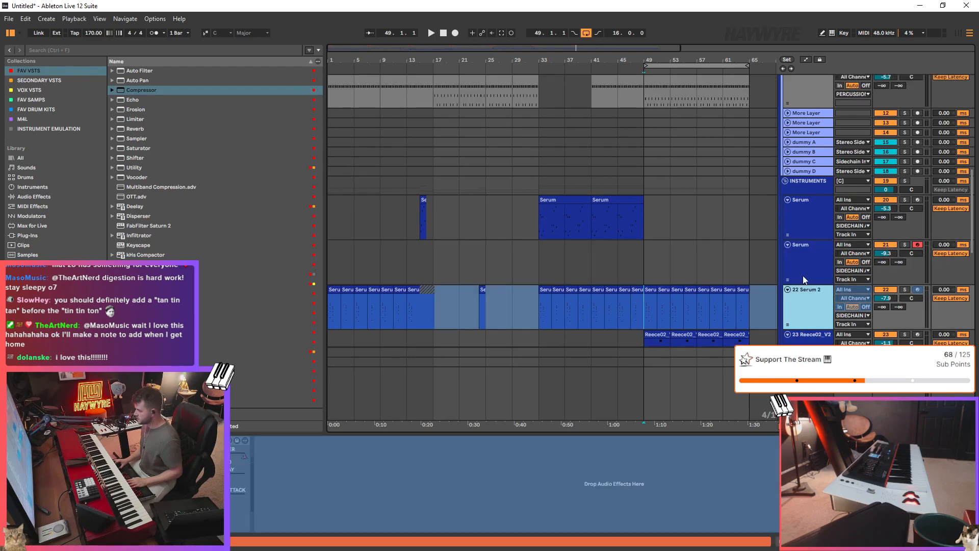
# - Play from bar 49 and lower the volume of the 22 Serum 2 track to -8.4 dB
pyautogui.click(645, 275)
pyautogui.click(644, 307)
pyautogui.click(646, 276)
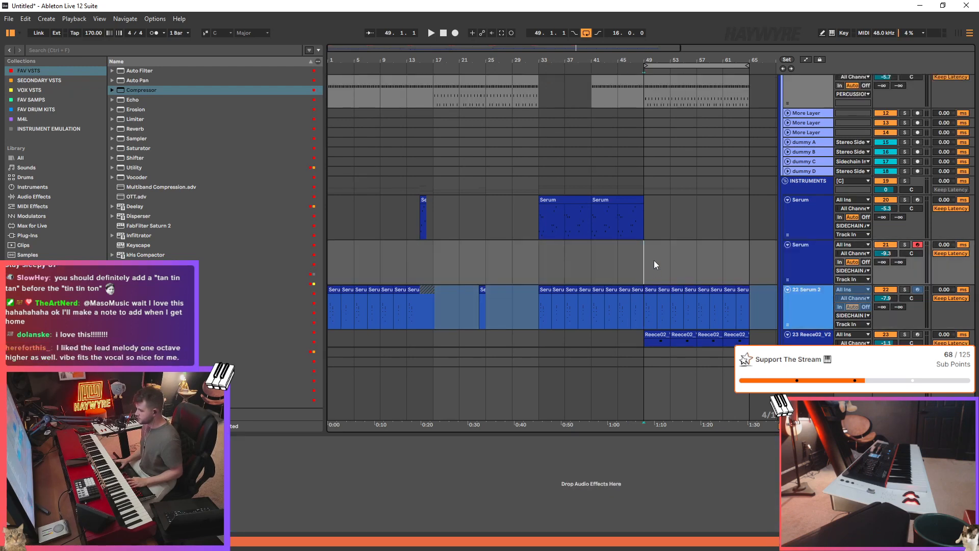
pyautogui.press('space')
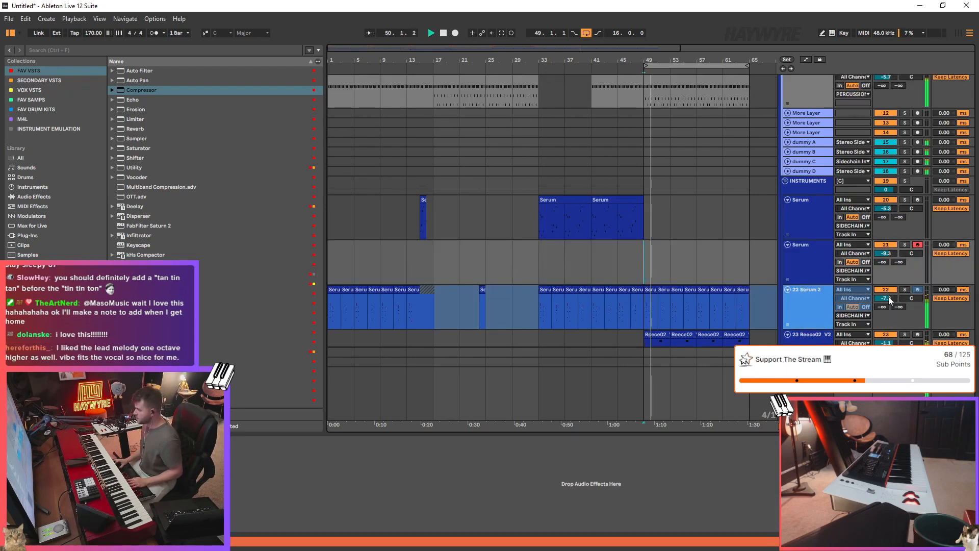
pyautogui.moveTo(888, 296); pyautogui.dragTo(888, 300)
pyautogui.scroll(-3, 712, 326)
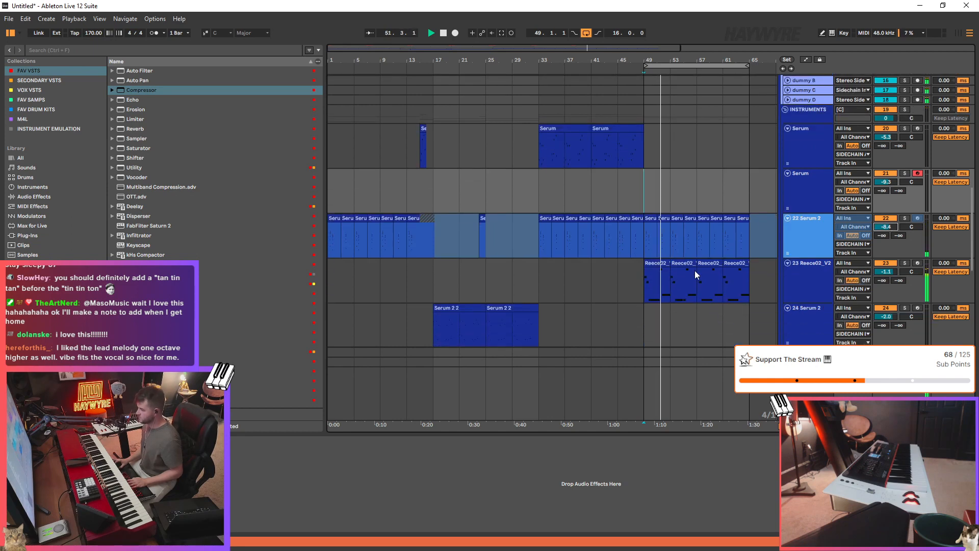
pyautogui.click(814, 234)
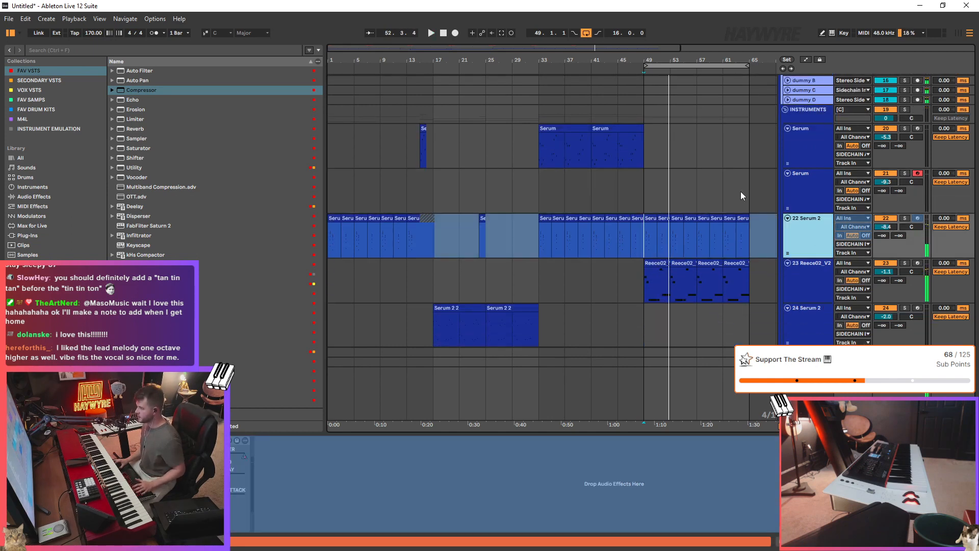
# - Listen to the arrangement around bar 49 with Serum track 21, and stop playback
pyautogui.click(644, 206)
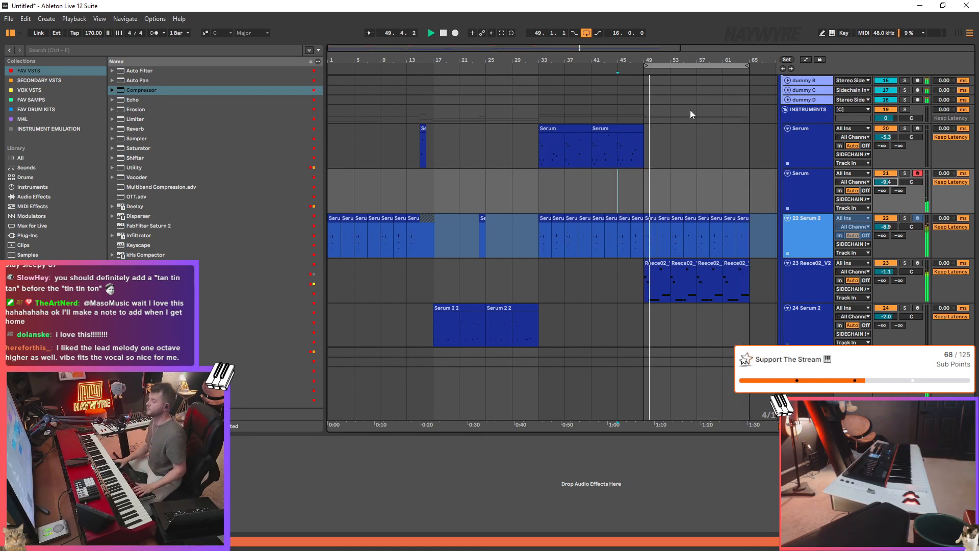
pyautogui.scroll(-3, 635, 180)
pyautogui.press('space')
pyautogui.scroll(2, 636, 123)
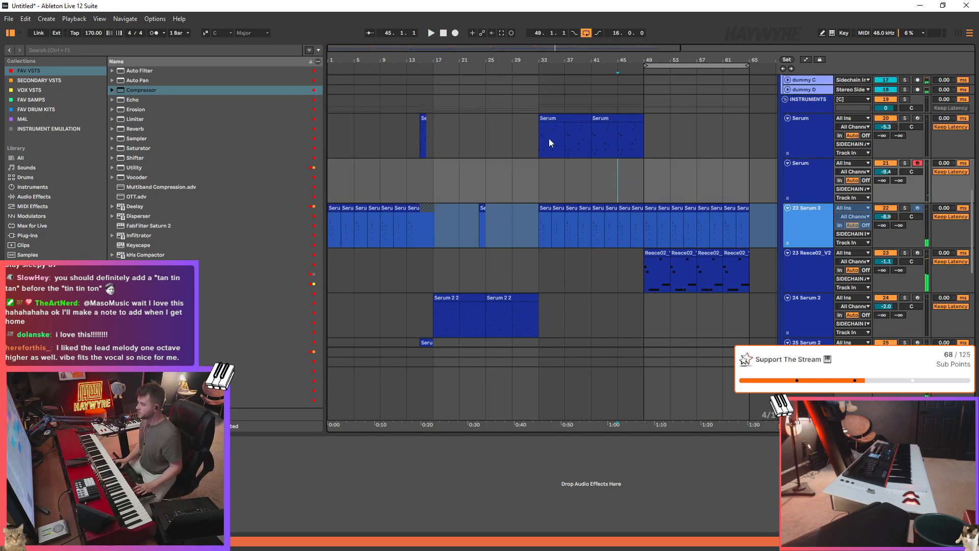
# - Try a copy of the 16-bar Serum melody at bar 49 on Serum track 21 and delete that copy
pyautogui.hotkey('ctrl', 'd')
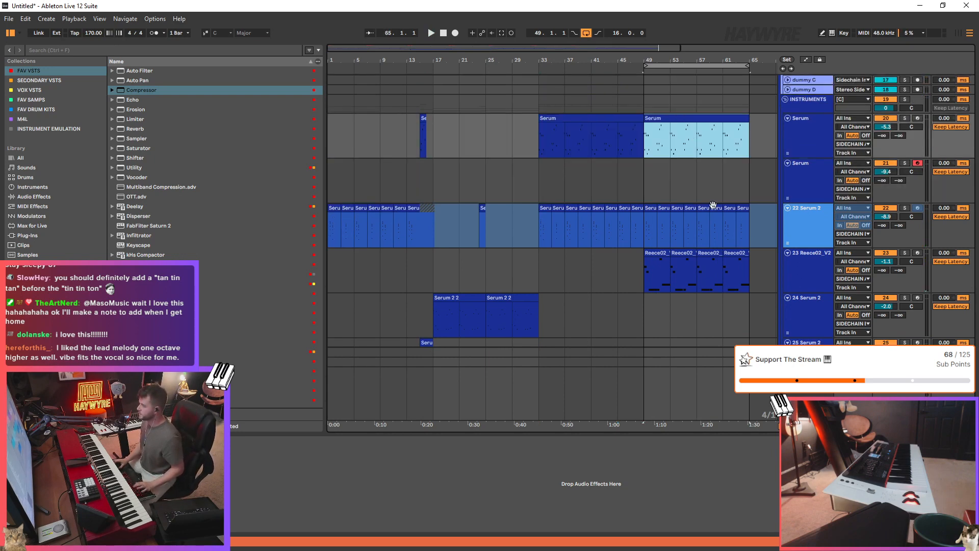
pyautogui.moveTo(711, 121); pyautogui.dragTo(702, 165)
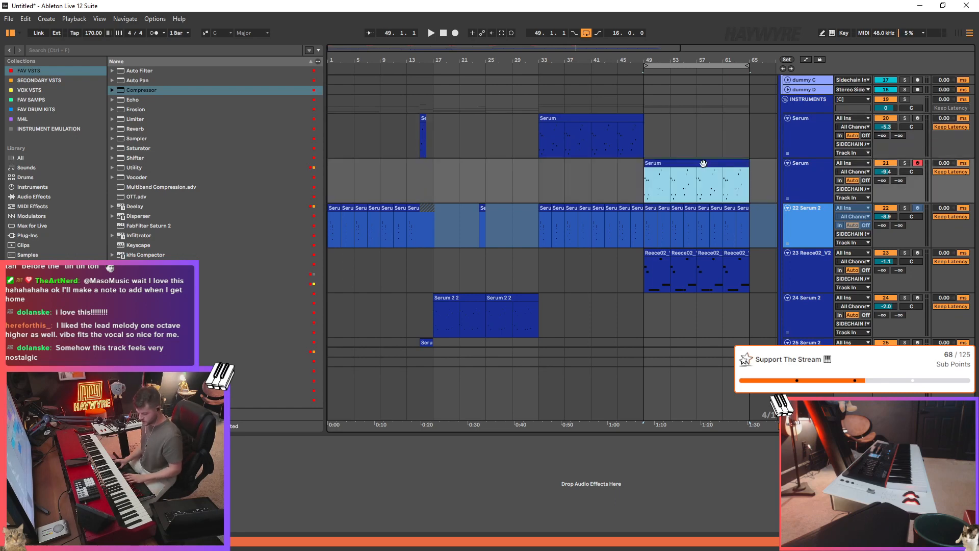
pyautogui.press('Delete')
# - Play from bar 45 and remove bars 47 to 49 from the end of the Serum clip on track 20
pyautogui.click(617, 182)
pyautogui.press('space')
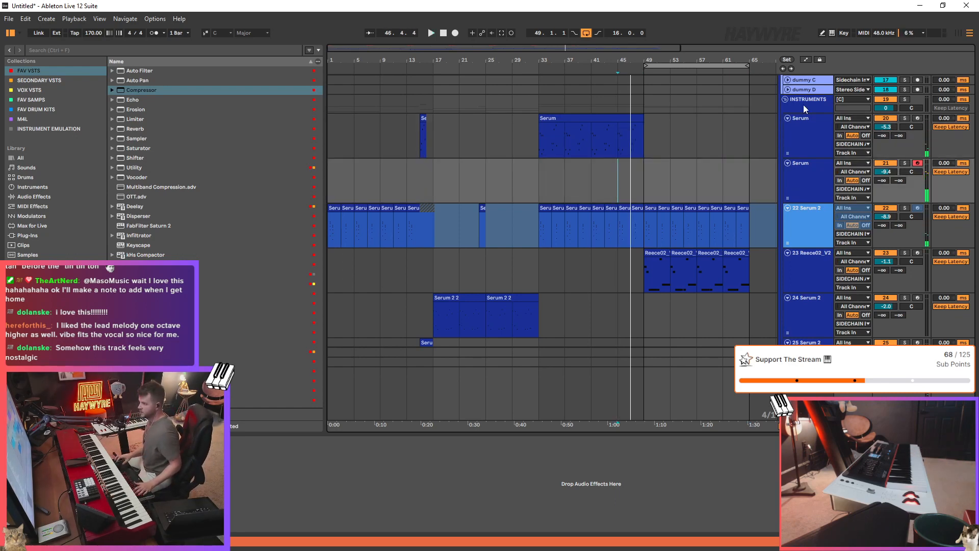
pyautogui.moveTo(635, 150); pyautogui.dragTo(642, 155)
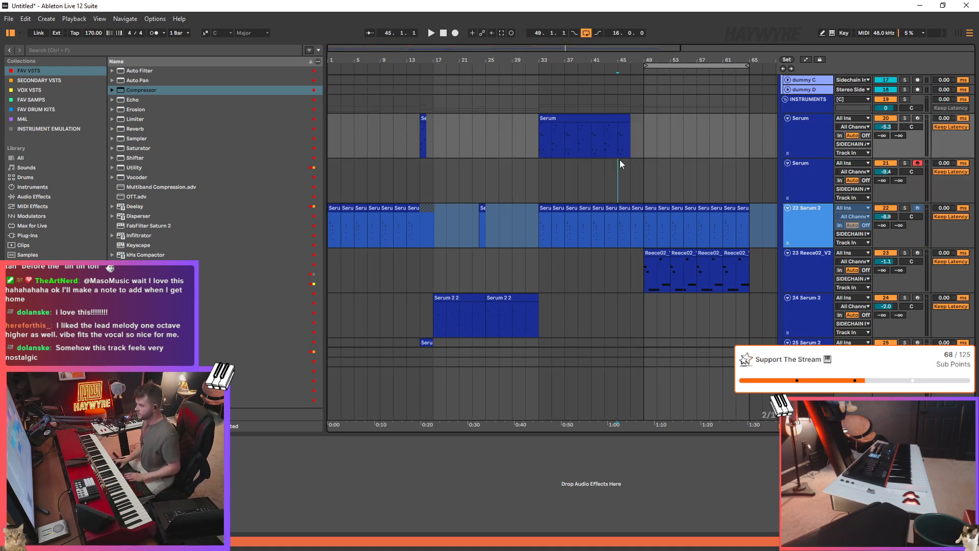
# - Record a new melody on Serum track 21, retaking it from about bar 43 to bar 57
pyautogui.click(620, 161)
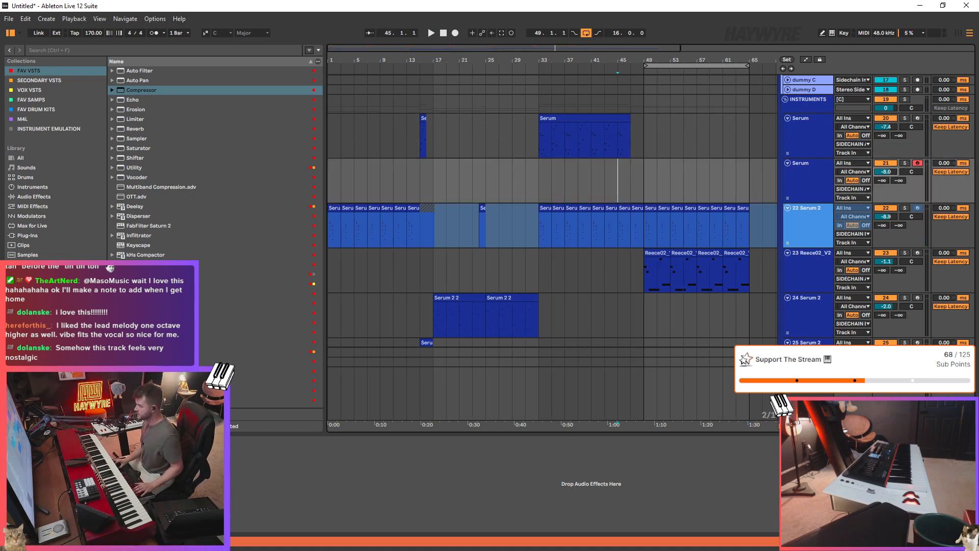
pyautogui.press('space')
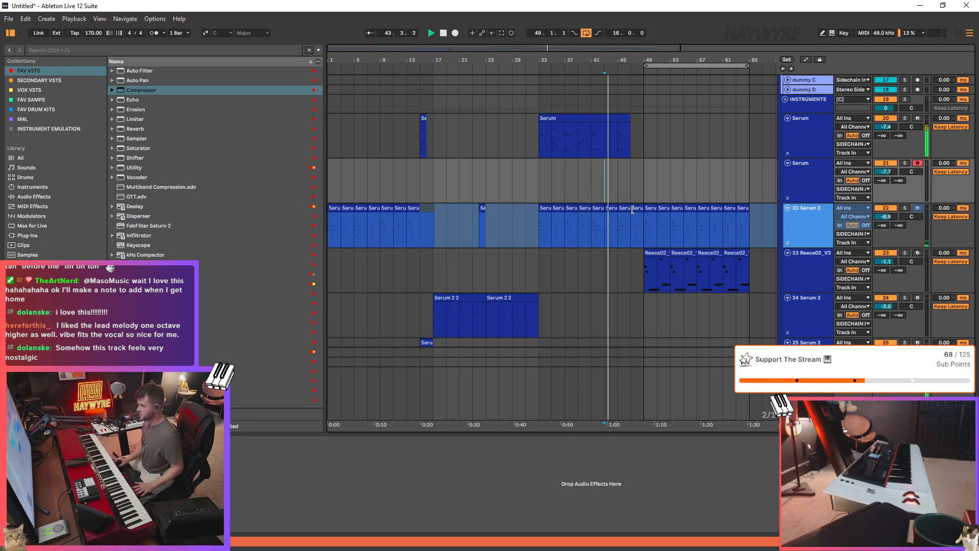
pyautogui.press('F9')
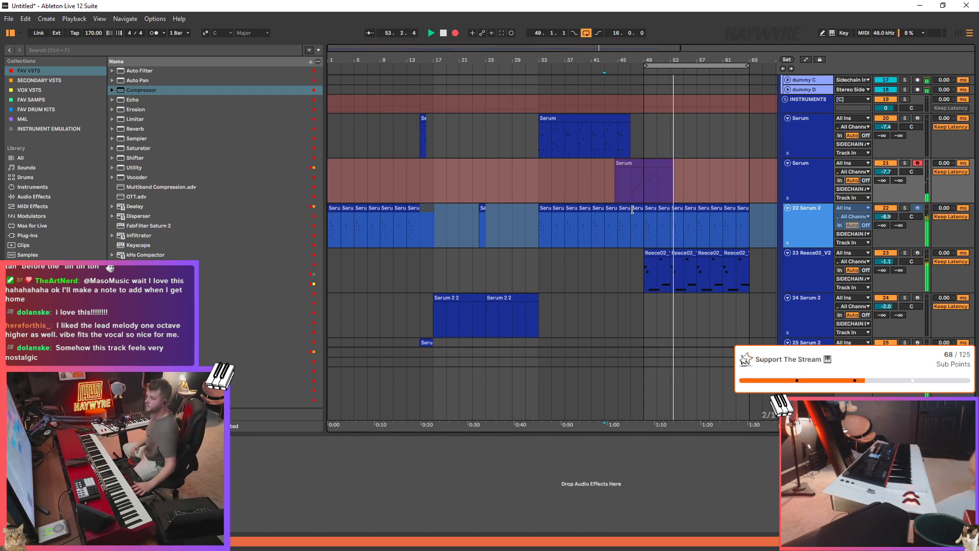
pyautogui.press('F9')
pyautogui.press('F9')
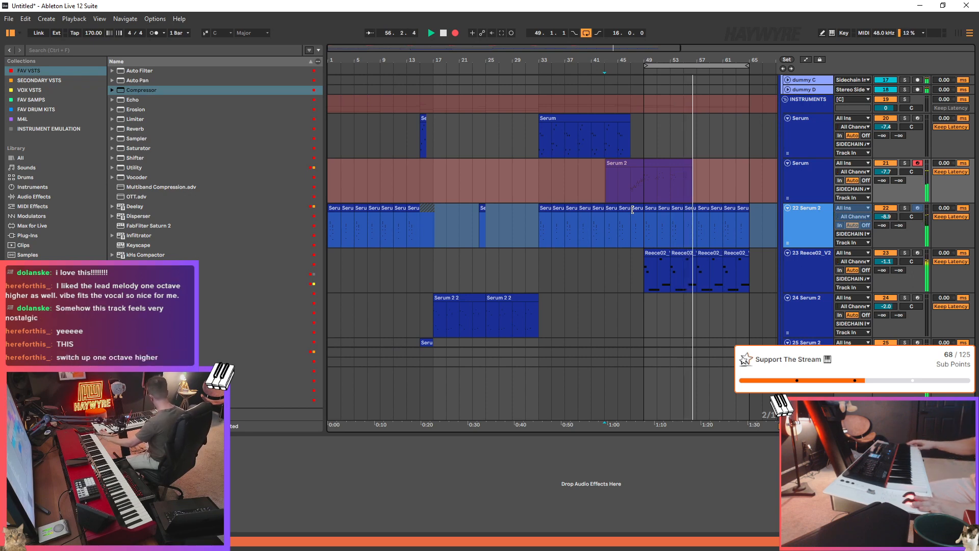
pyautogui.press('space')
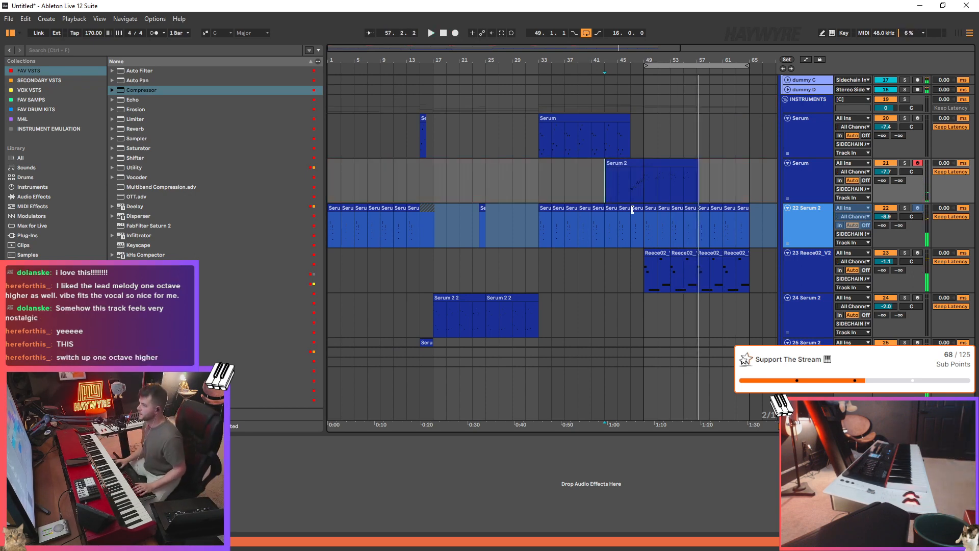
# - Clear bars 47 to 49 on the 22 Serum 2 and [HW] MAIN jungle tracks, and play from bar 49
pyautogui.press('space')
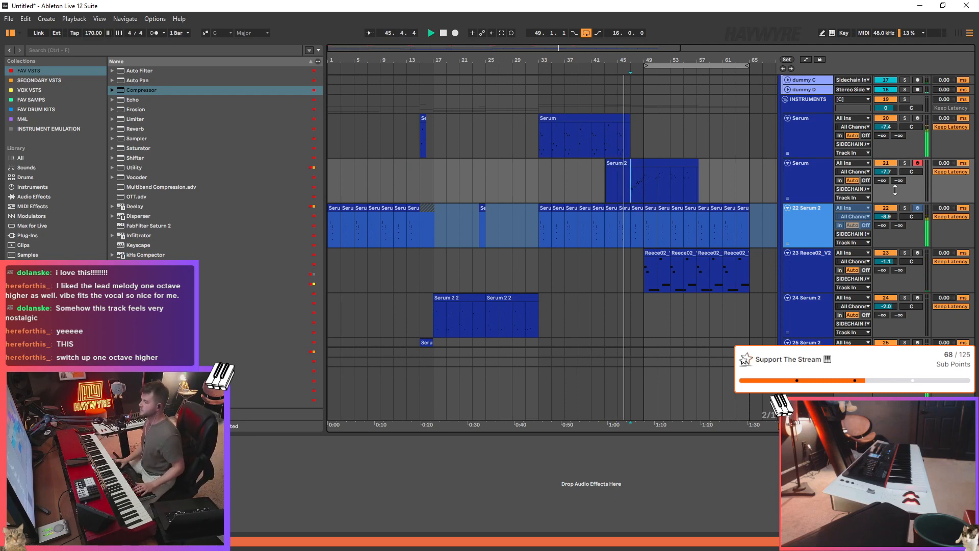
pyautogui.click(647, 234)
pyautogui.scroll(5, 637, 153)
pyautogui.click(646, 177)
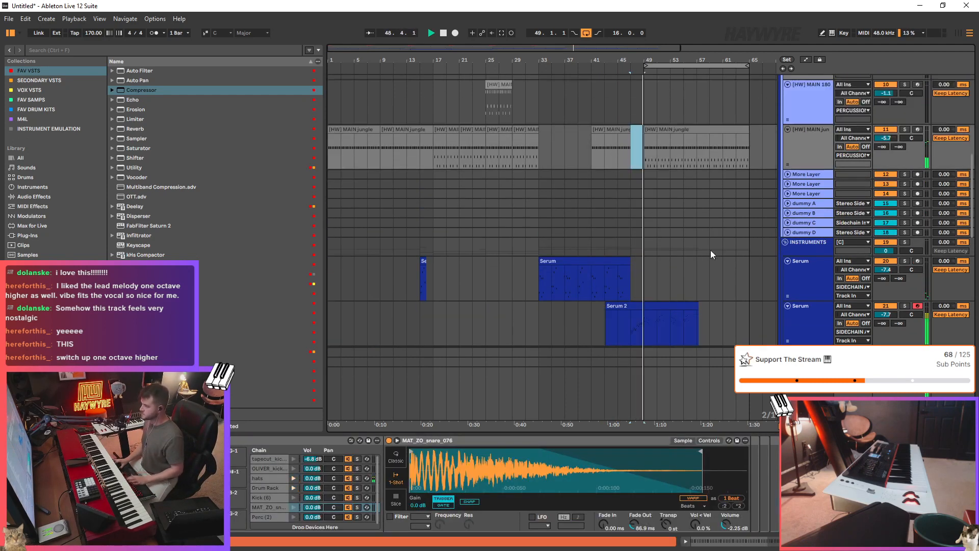
pyautogui.scroll(-5, 641, 179)
pyautogui.click(640, 174)
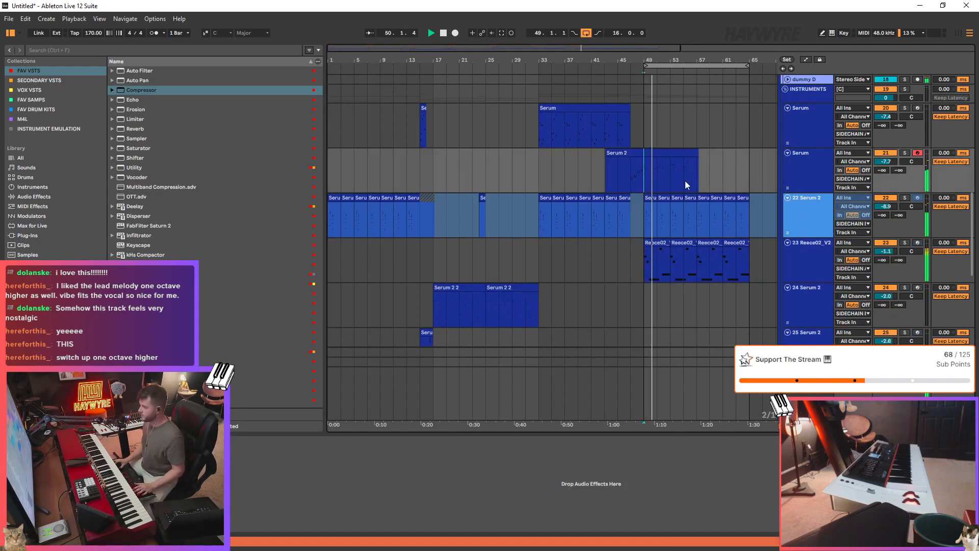
# - Split the recorded Serum 2 clip on track 21 at bar 49
pyautogui.scroll(4, 663, 158)
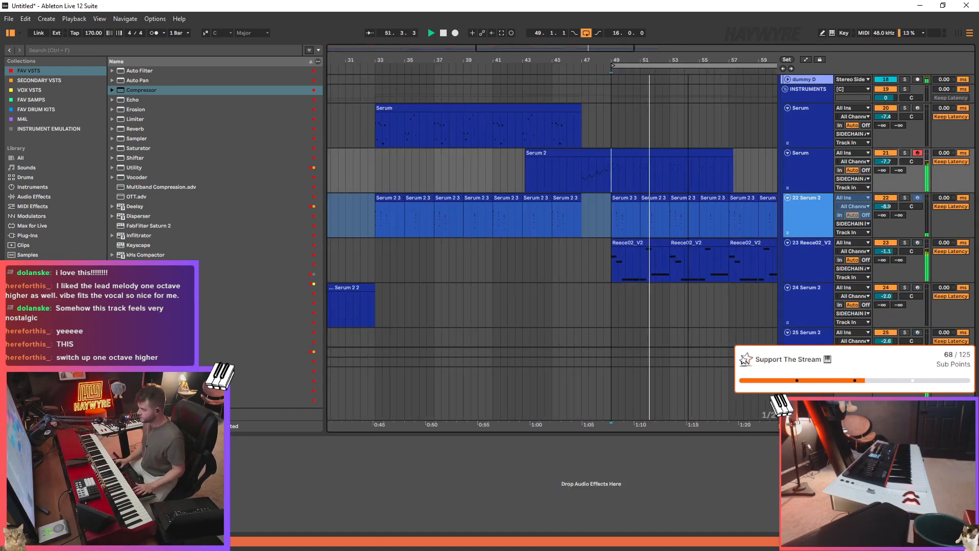
pyautogui.click(603, 176)
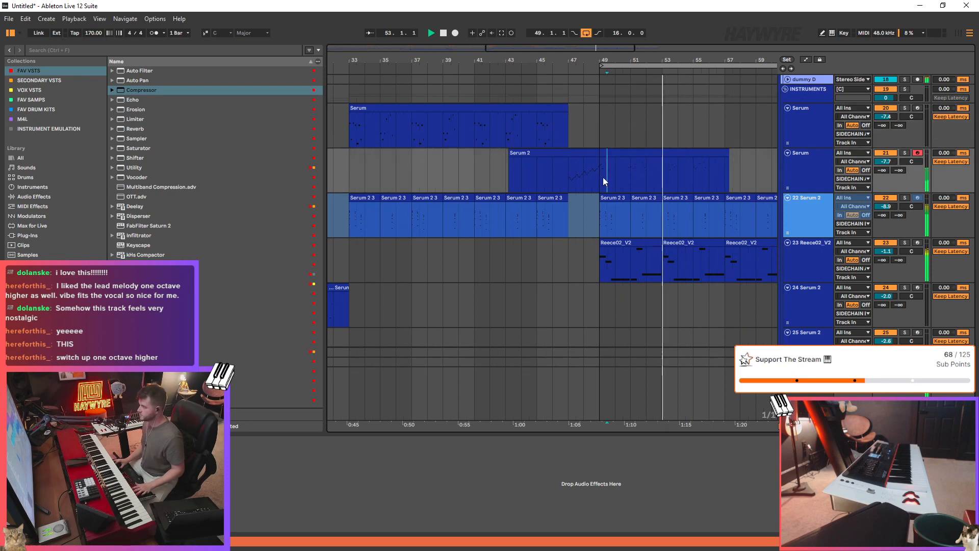
pyautogui.hotkey('ctrl', 'e')
# - Open the notes of the Serum 2 clip after the split and raise its final note to A#4
pyautogui.click(640, 152)
pyautogui.doubleClick(639, 152)
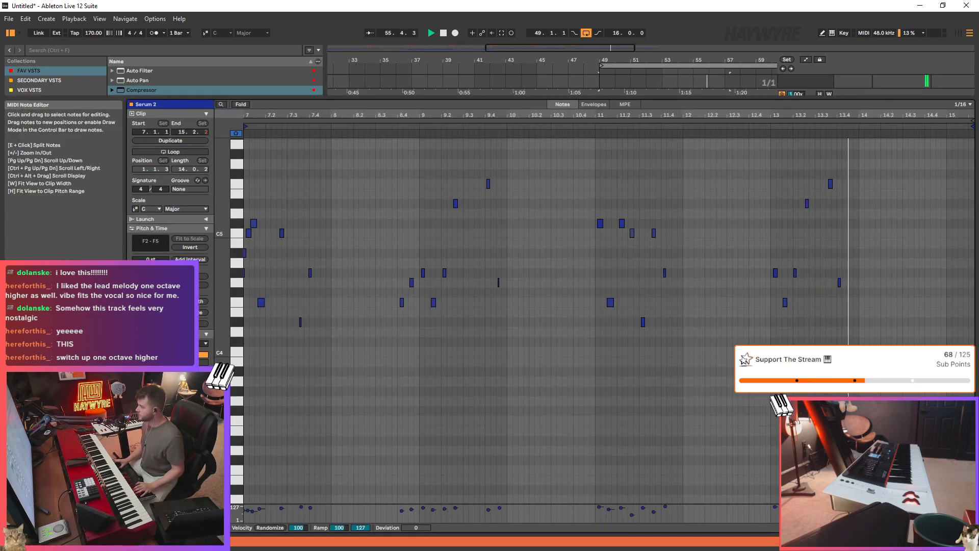
pyautogui.click(796, 157)
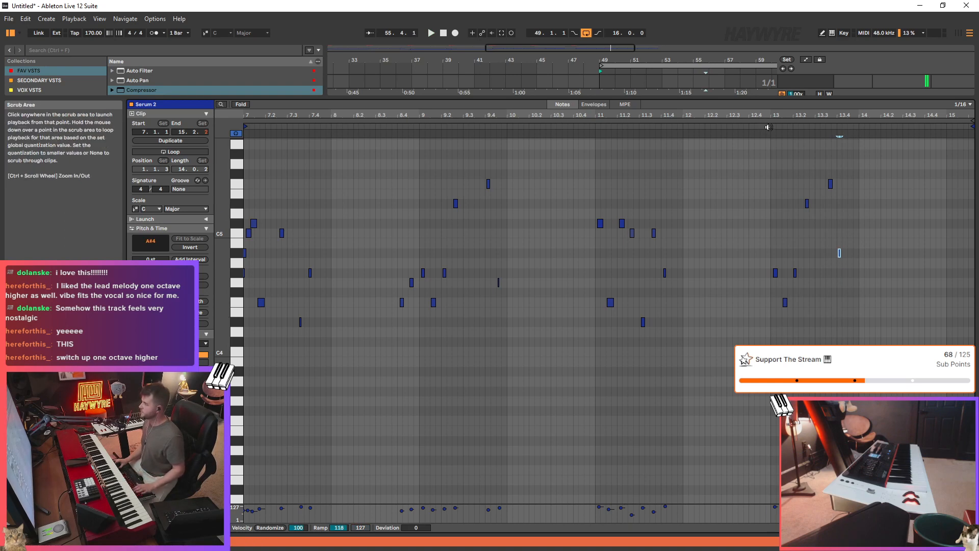
pyautogui.press('space')
# - Try removing the two notes just before bar 9 of the clip, and undo the deletion
pyautogui.moveTo(417, 271); pyautogui.dragTo(380, 309)
pyautogui.press('Delete')
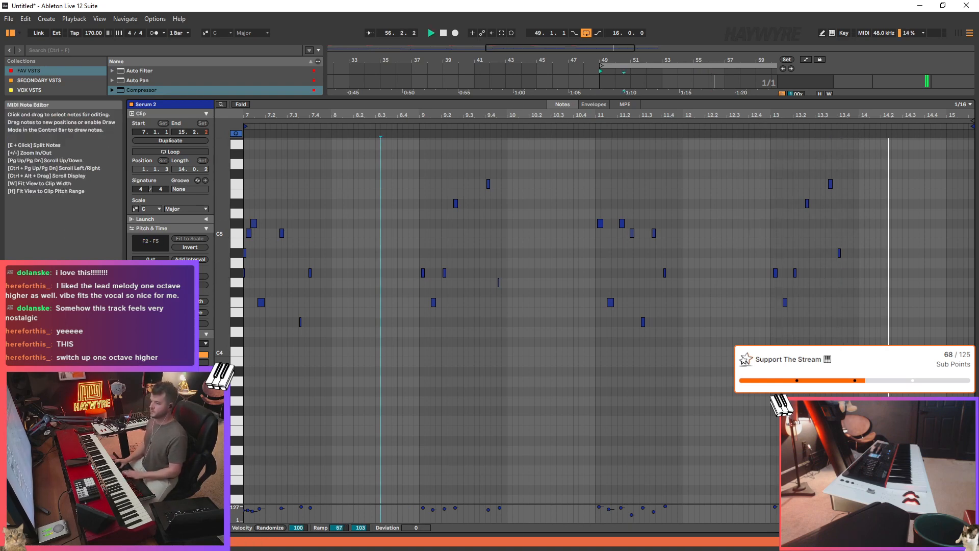
pyautogui.hotkey('ctrl', 'z')
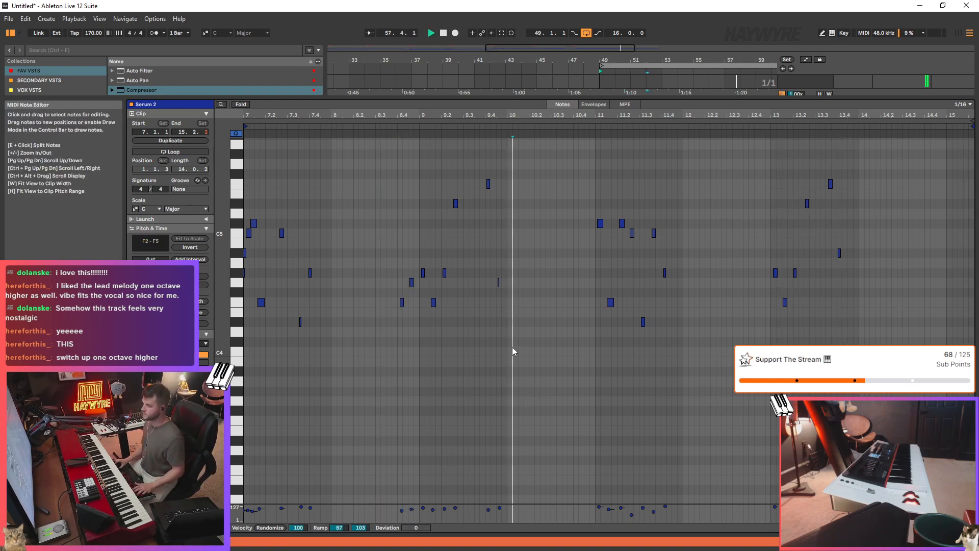
# - Return to the arrangement and duplicate the Serum 2 melody from bars 49–57 to bars 57–65 on track 21
pyautogui.hotkey('shift', 'Tab')
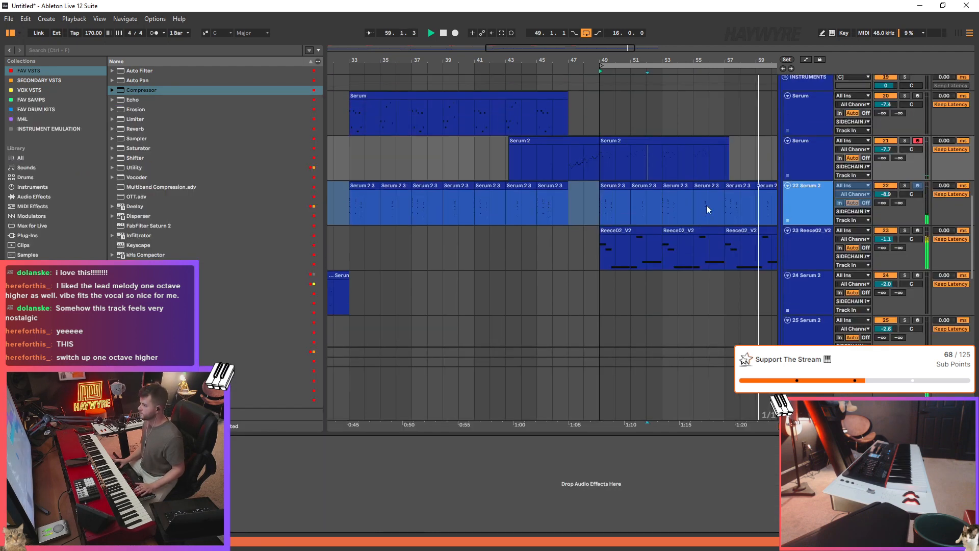
pyautogui.moveTo(536, 48); pyautogui.dragTo(533, 38)
pyautogui.scroll(-1, 465, 137)
pyautogui.click(465, 136)
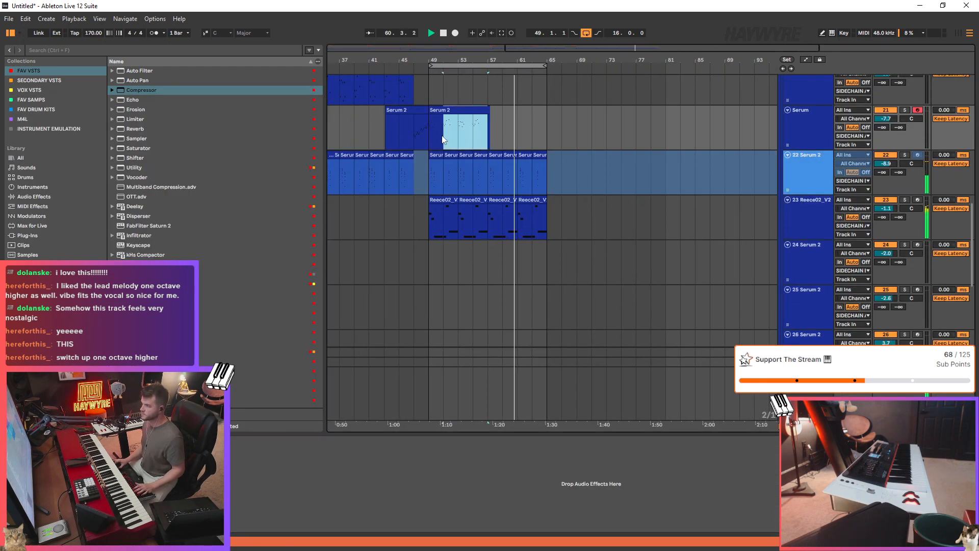
pyautogui.hotkey('ctrl', 'd')
pyautogui.hscroll(-5, 551, 184)
pyautogui.scroll(1, 653, 217)
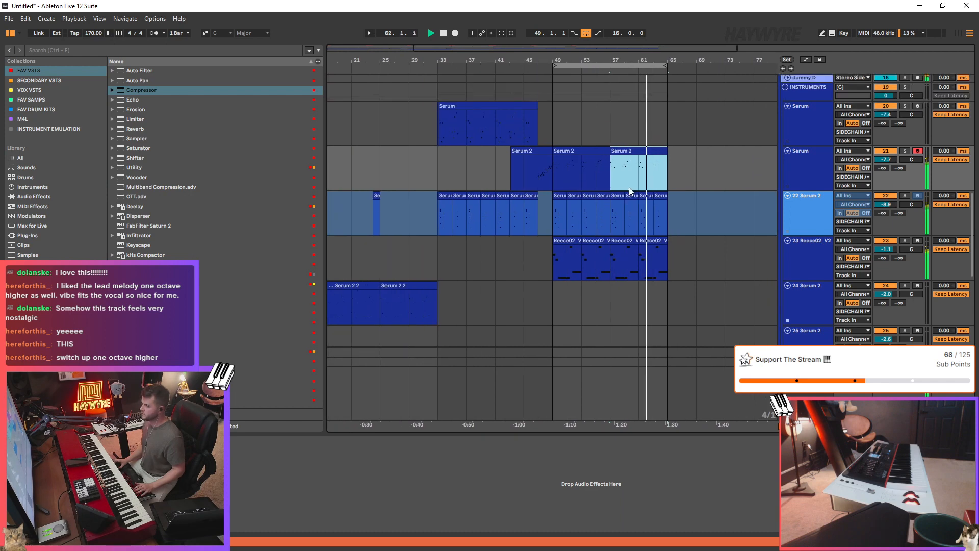
# - Clear the end of the [HW] MAIN jungle drum clip from bar 63 onward
pyautogui.scroll(3, 675, 168)
pyautogui.click(673, 140)
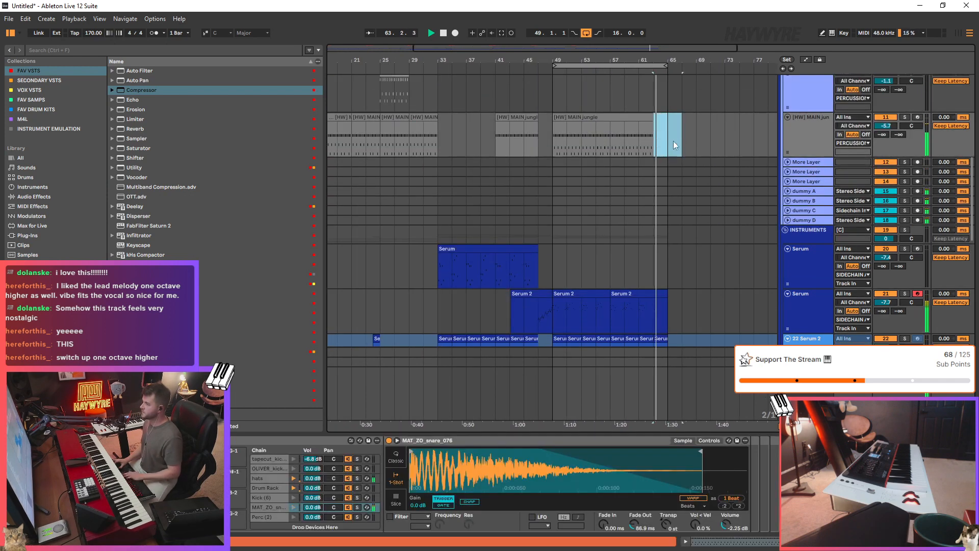
pyautogui.scroll(-1, 728, 271)
pyautogui.scroll(-3, 729, 273)
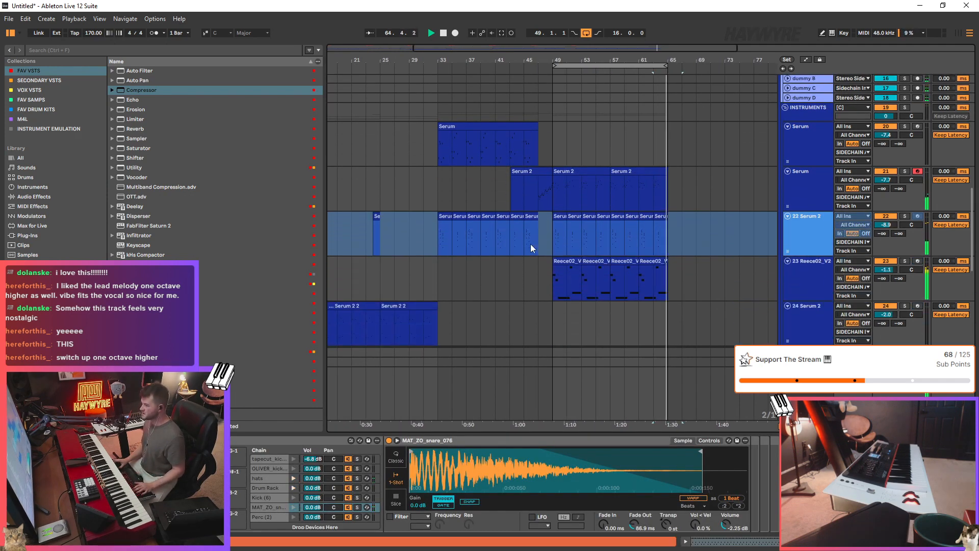
# - Duplicate the 22 Serum 2 and Reece02_V2 clips from bars 49–65 to bar 65, and select the Reece02_V2 copy
pyautogui.click(572, 248)
pyautogui.moveTo(572, 247); pyautogui.dragTo(666, 277)
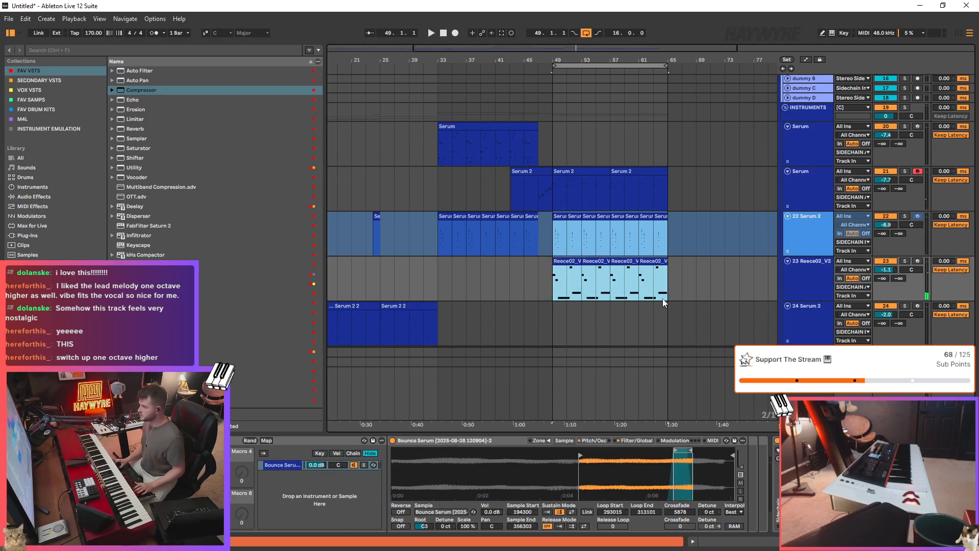
pyautogui.hotkey('ctrl', 'd')
pyautogui.click(567, 280)
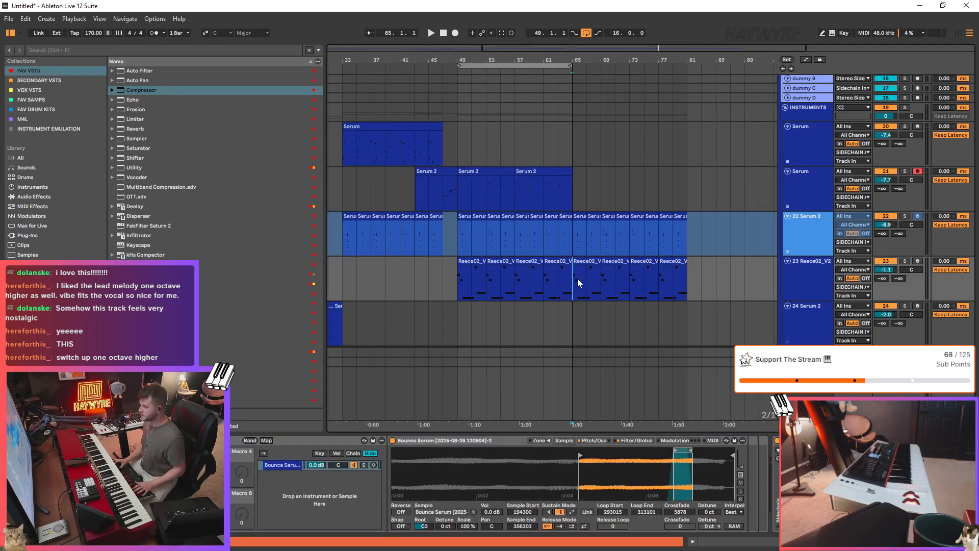
pyautogui.moveTo(577, 278); pyautogui.dragTo(701, 279)
# - Duplicate bars 49–65 of the [HW] MAIN jungle drum track to bar 65
pyautogui.scroll(8, 588, 210)
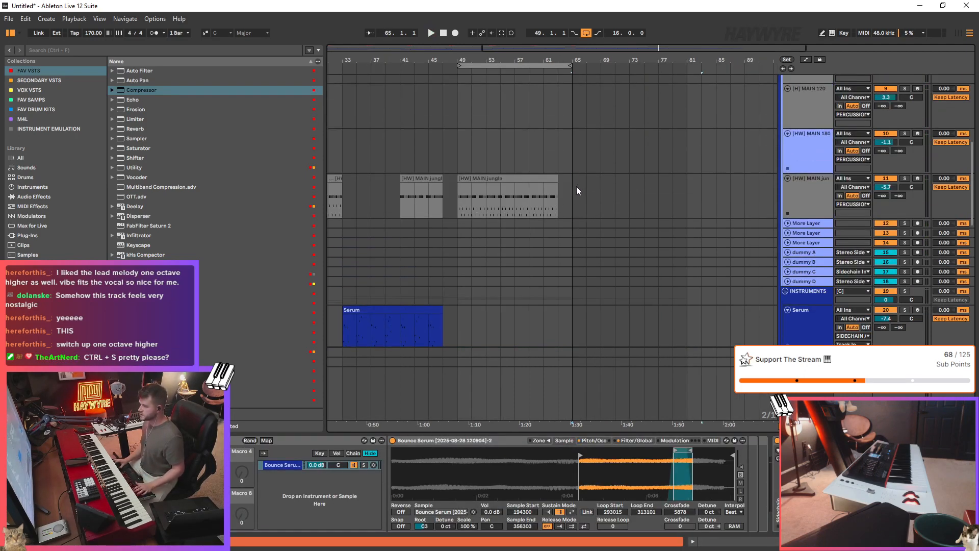
pyautogui.moveTo(576, 191); pyautogui.dragTo(682, 197)
# - Repeat the PROCESSED vox section containing the short clip before bar 49 at bars 55–63 and 63–71
pyautogui.scroll(9, 537, 197)
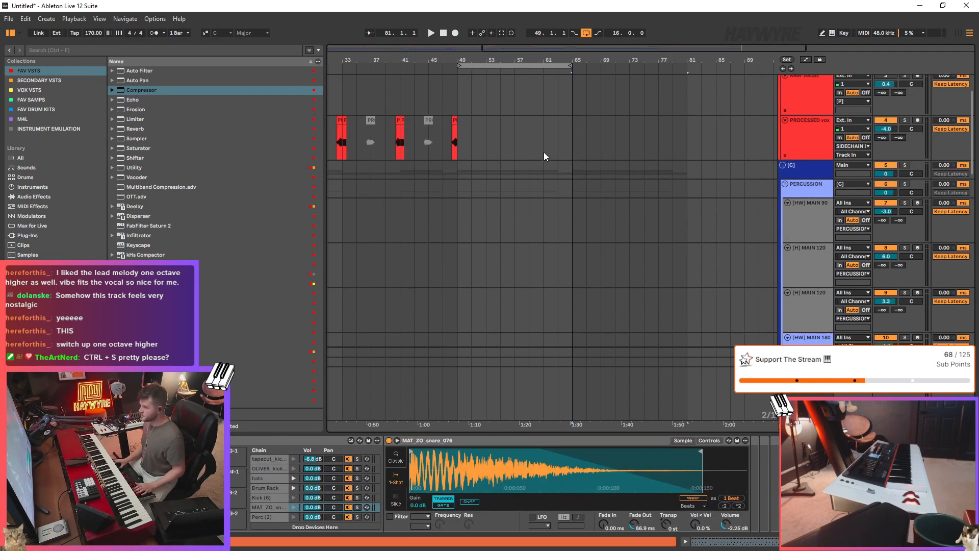
pyautogui.scroll(-2, 543, 156)
pyautogui.scroll(1, 445, 114)
pyautogui.moveTo(500, 119); pyautogui.dragTo(558, 122)
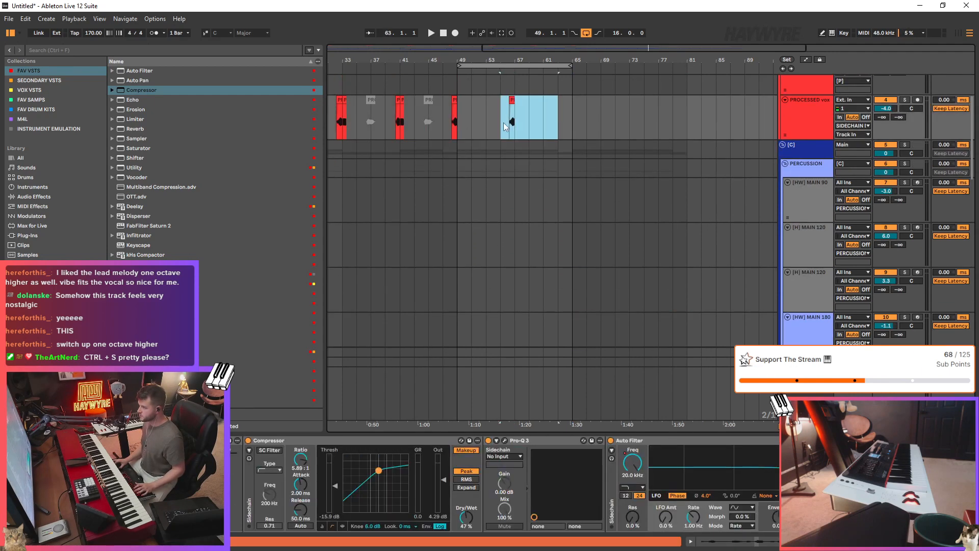
pyautogui.hotkey('ctrl', 'd')
# - Turn off looping for the arrangement
pyautogui.scroll(-6, 637, 199)
pyautogui.click(586, 34)
pyautogui.scroll(-5, 627, 266)
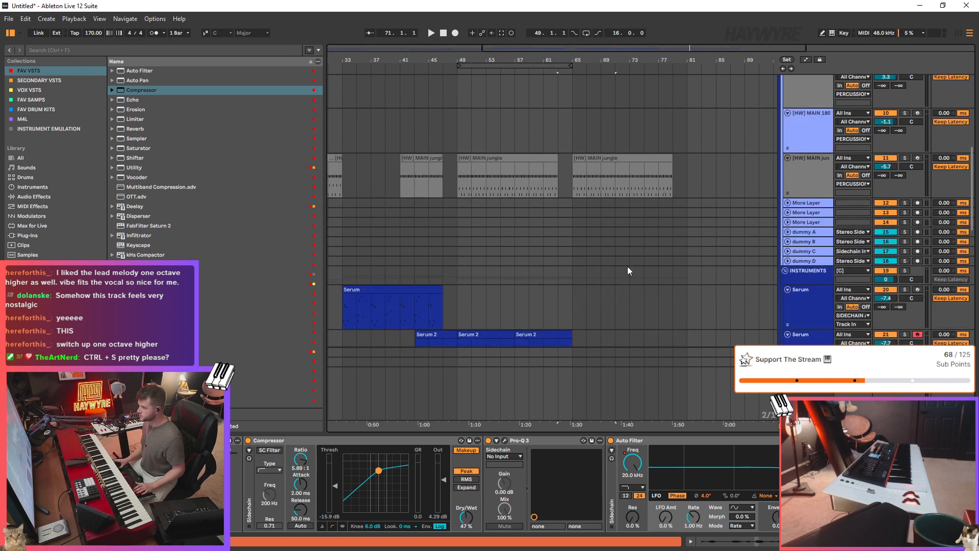
# - Duplicate the 22 Serum 2 track together with its clips
pyautogui.click(626, 265)
pyautogui.scroll(-2, 618, 258)
pyautogui.rightClick(572, 163)
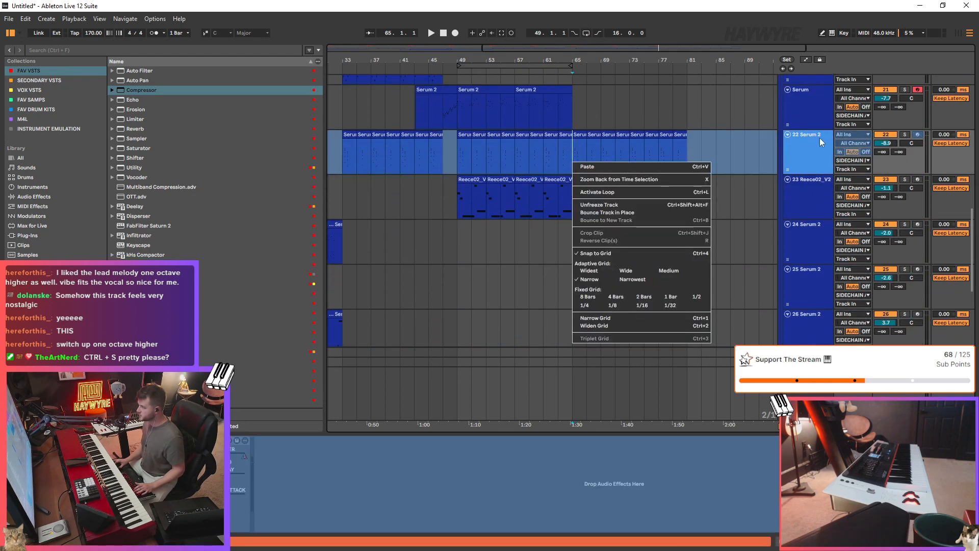
pyautogui.press('Escape')
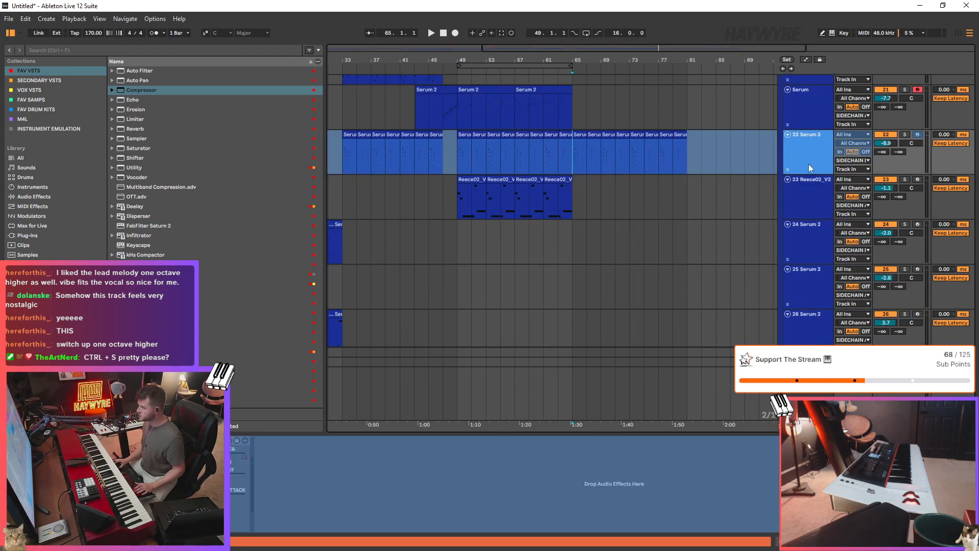
pyautogui.hotkey('ctrl', 'd')
# - Delete the duplicate track's clips before bar 65 and the original 22 Serum 2 track's clips from bar 65 onward
pyautogui.doubleClick(627, 48)
pyautogui.press('Home')
pyautogui.keyDown('shift'); pyautogui.click(557, 196); pyautogui.keyUp('shift')
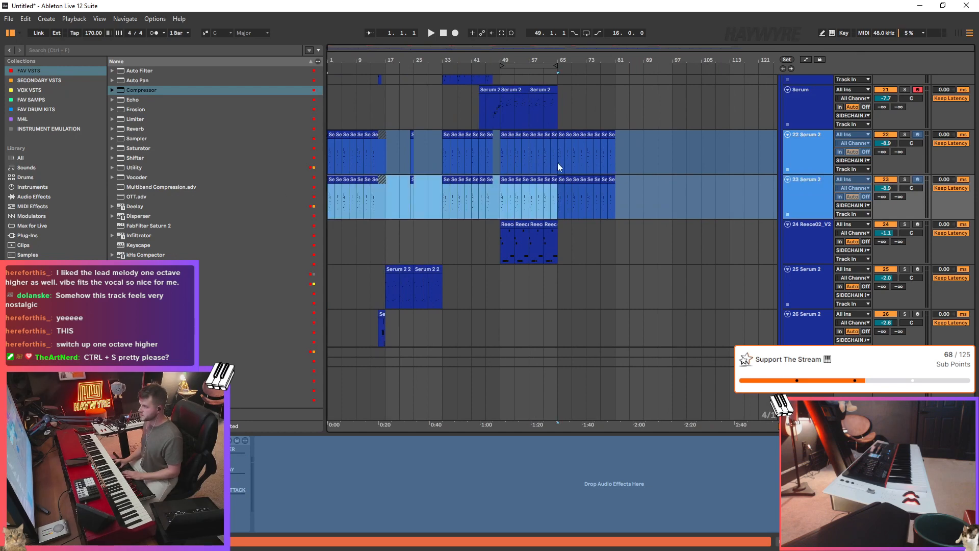
pyautogui.press('Delete')
pyautogui.moveTo(558, 164); pyautogui.dragTo(716, 163)
pyautogui.press('Delete')
# - Unfreeze and arm the 23 Serum 2 track for recording, and clear its clips from bar 65 onward
pyautogui.rightClick(799, 205)
pyautogui.press('Escape')
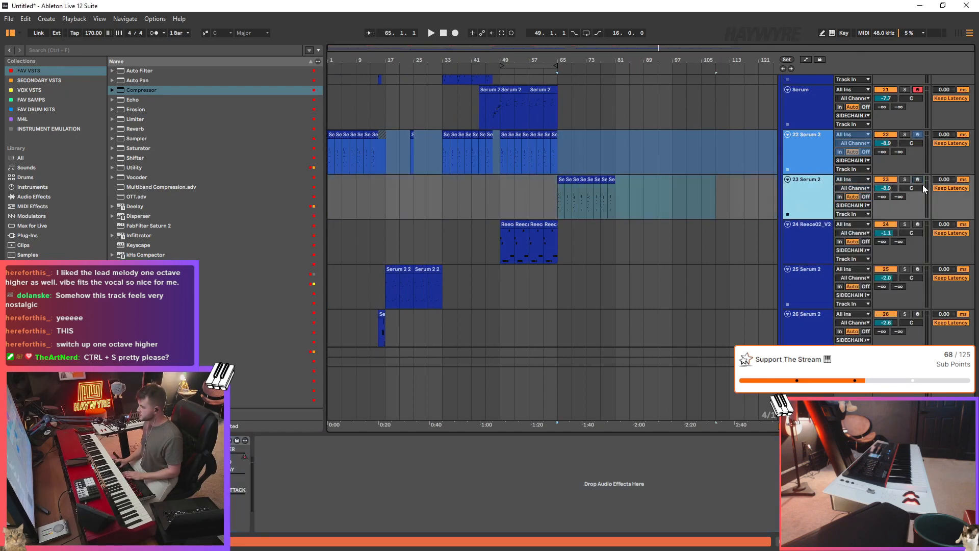
pyautogui.click(918, 180)
pyautogui.moveTo(554, 204); pyautogui.dragTo(680, 197)
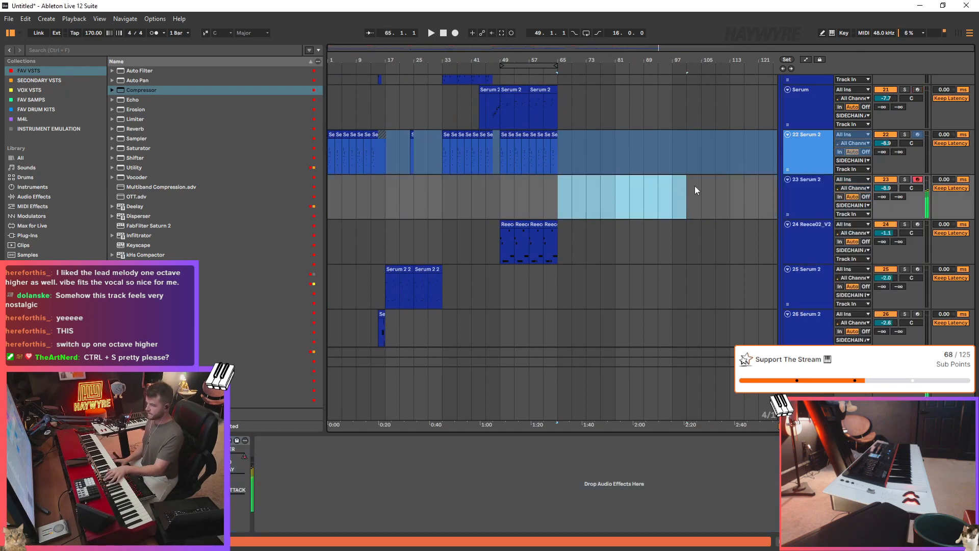
# - Open the Serum 2 plugin of the 23 Serum 2 track and remove the Delay from its main effects chain
pyautogui.rightClick(253, 461)
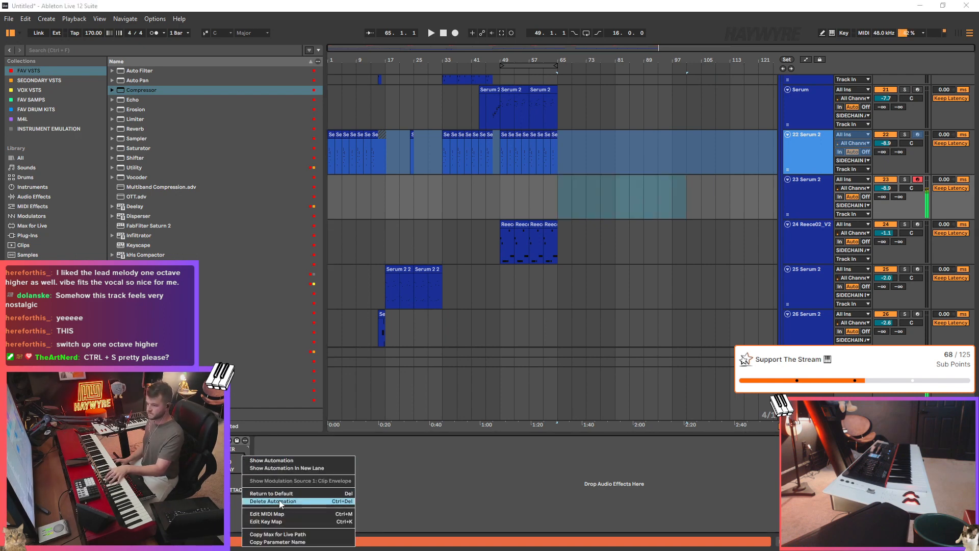
pyautogui.press('Escape')
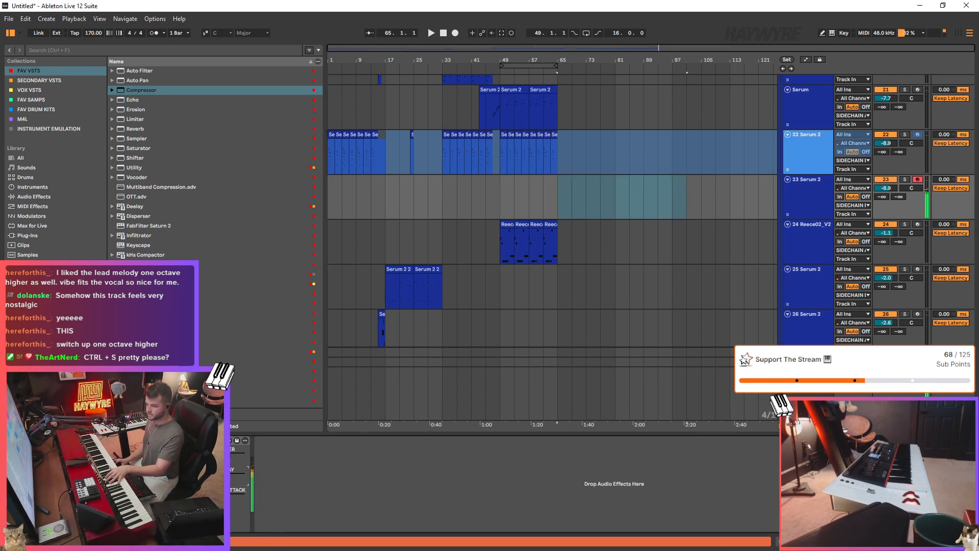
pyautogui.click(224, 440)
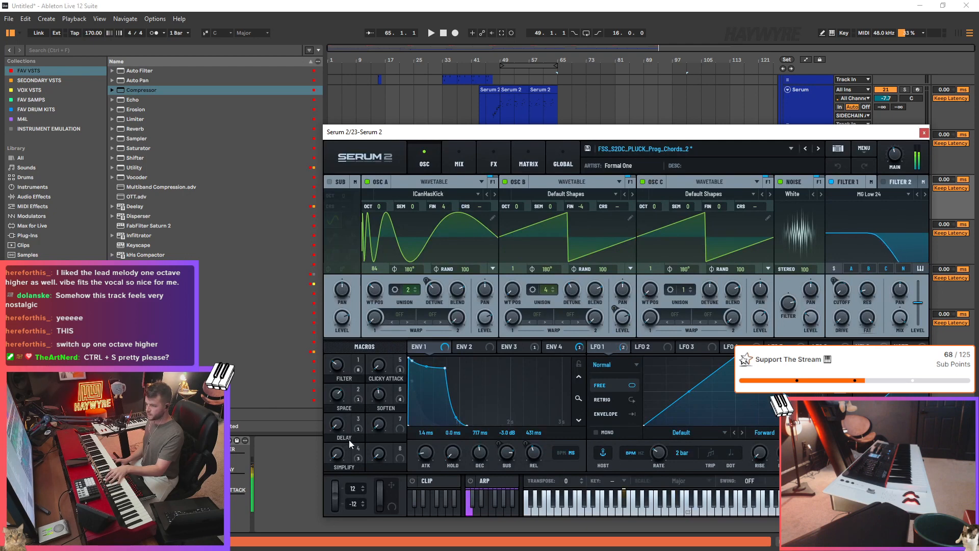
pyautogui.click(463, 157)
pyautogui.click(487, 158)
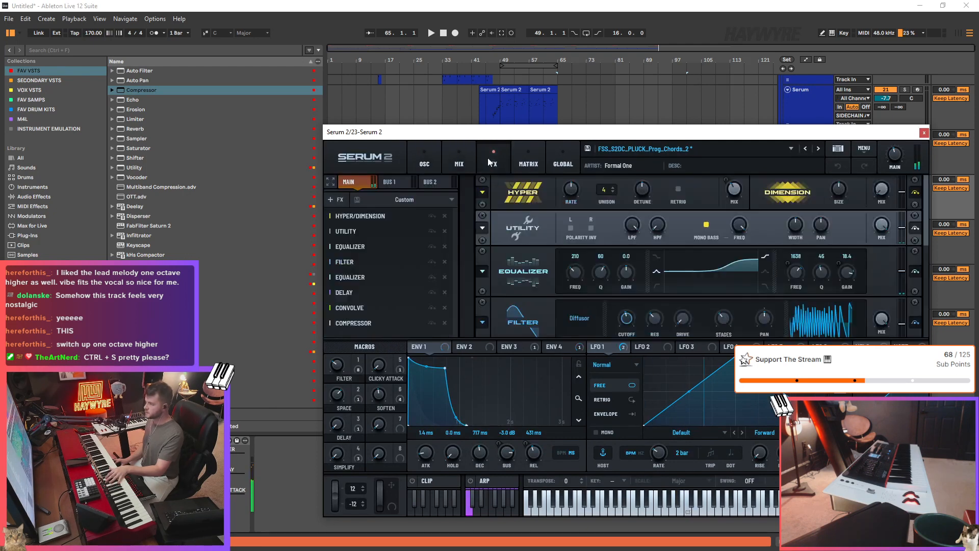
pyautogui.click(444, 293)
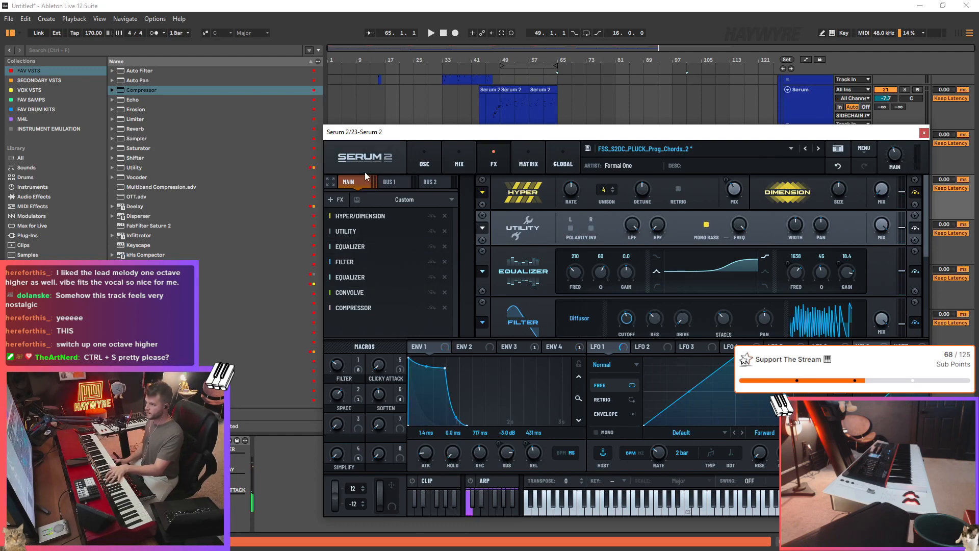
# - Check the Bus 2 effects and the modulation matrix, and bypass the Convolve effect in the main chain
pyautogui.moveTo(367, 131); pyautogui.dragTo(292, 200)
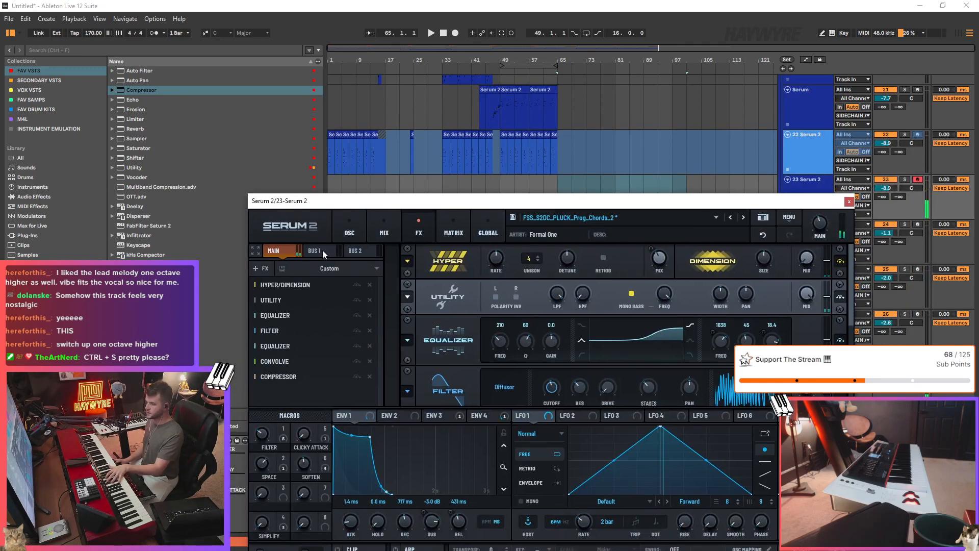
pyautogui.click(353, 250)
pyautogui.click(278, 250)
pyautogui.click(444, 230)
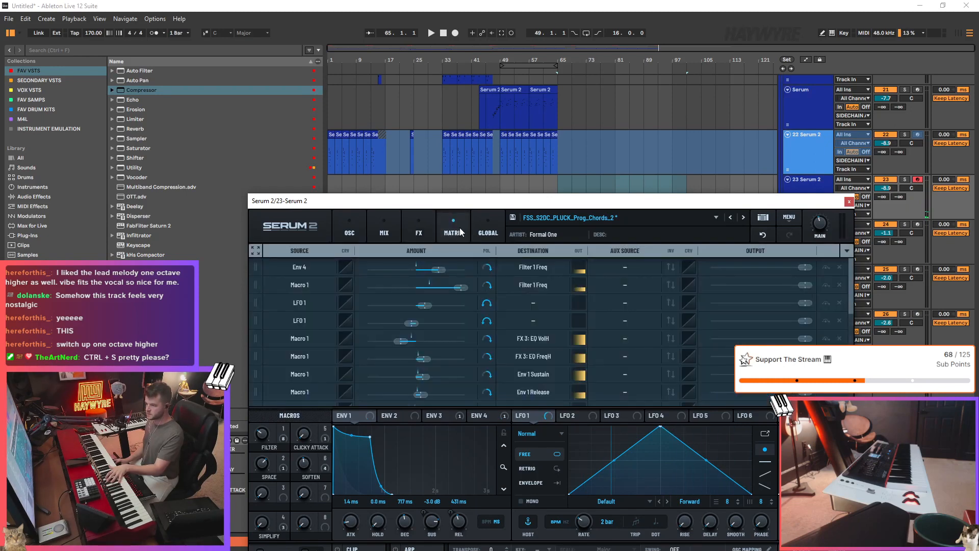
pyautogui.click(405, 224)
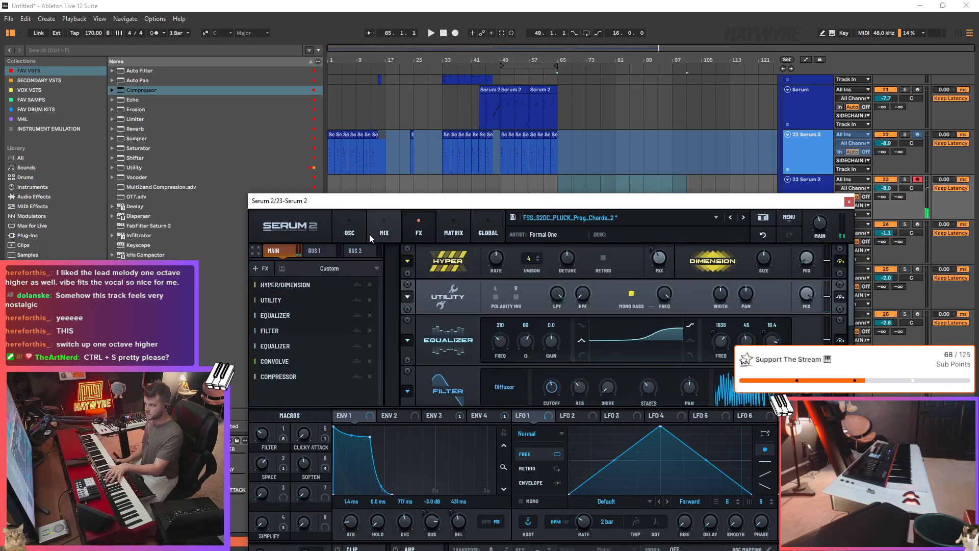
pyautogui.scroll(-3, 851, 263)
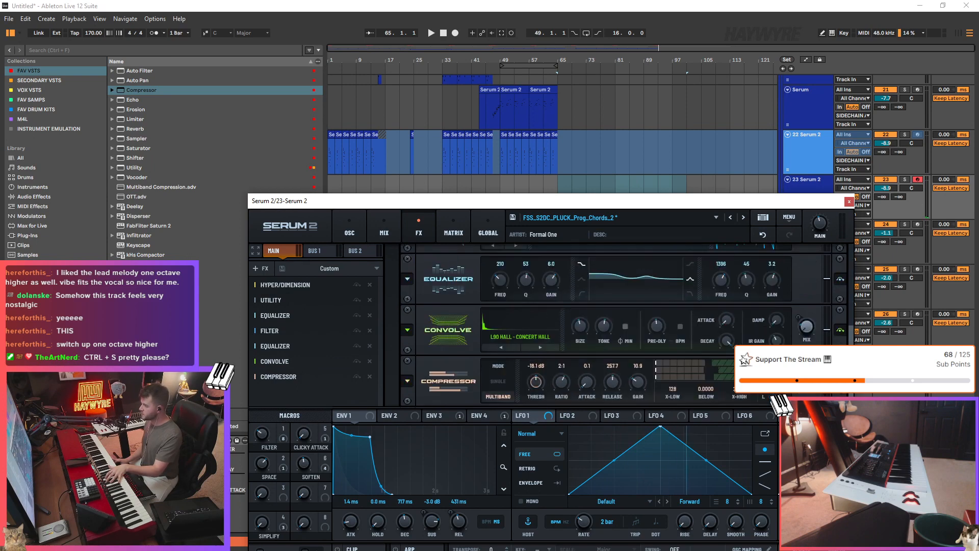
pyautogui.click(357, 361)
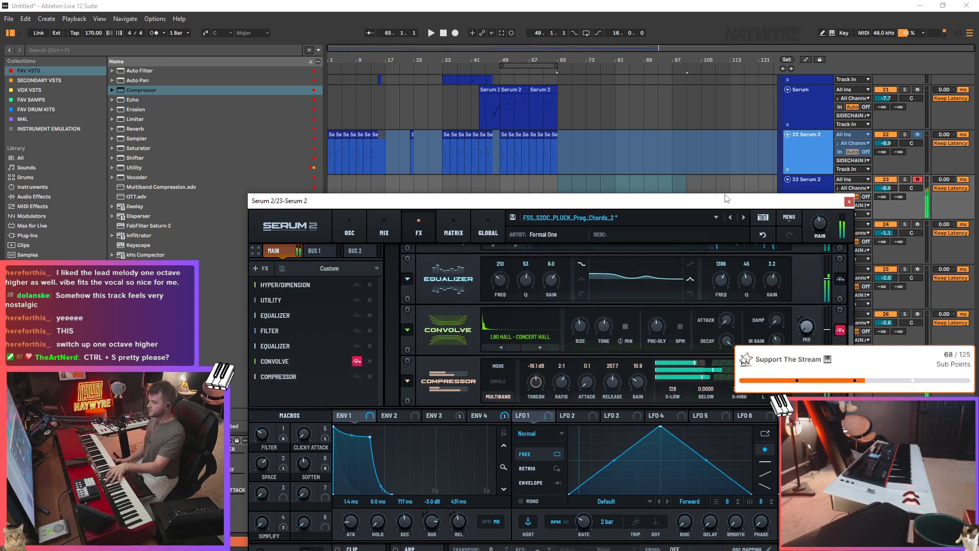
# - Make LFO 4 the modulation source of Filter 1's cutoff in place of Env 4
pyautogui.click(350, 233)
pyautogui.moveTo(459, 201); pyautogui.dragTo(459, 137)
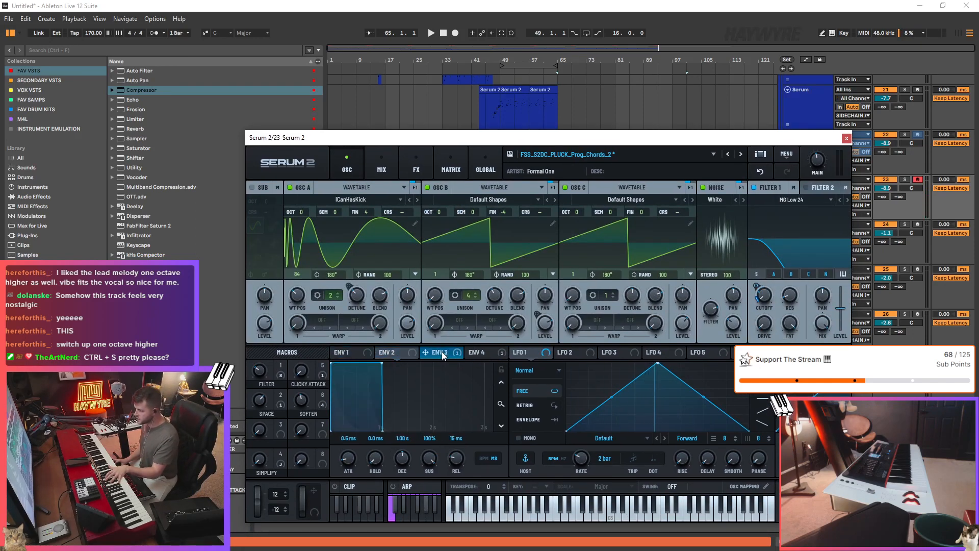
pyautogui.click(481, 354)
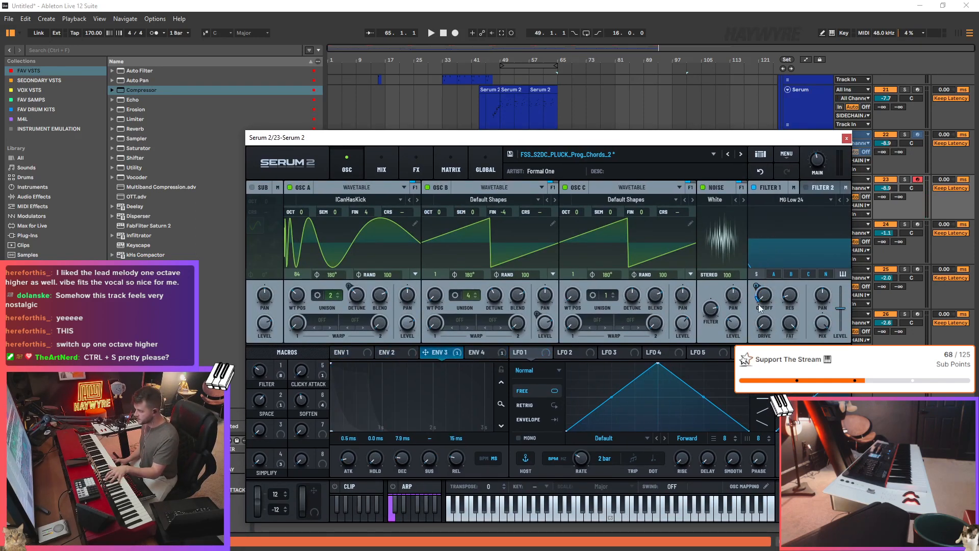
pyautogui.rightClick(760, 307)
pyautogui.click(487, 354)
pyautogui.click(490, 354)
pyautogui.rightClick(765, 304)
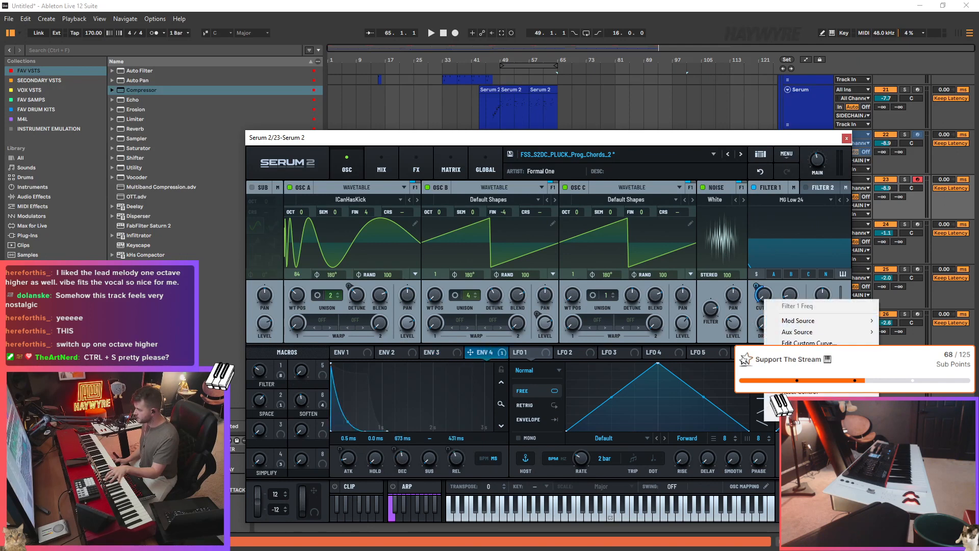
pyautogui.click(816, 323)
pyautogui.click(655, 353)
pyautogui.moveTo(744, 294); pyautogui.dragTo(763, 295)
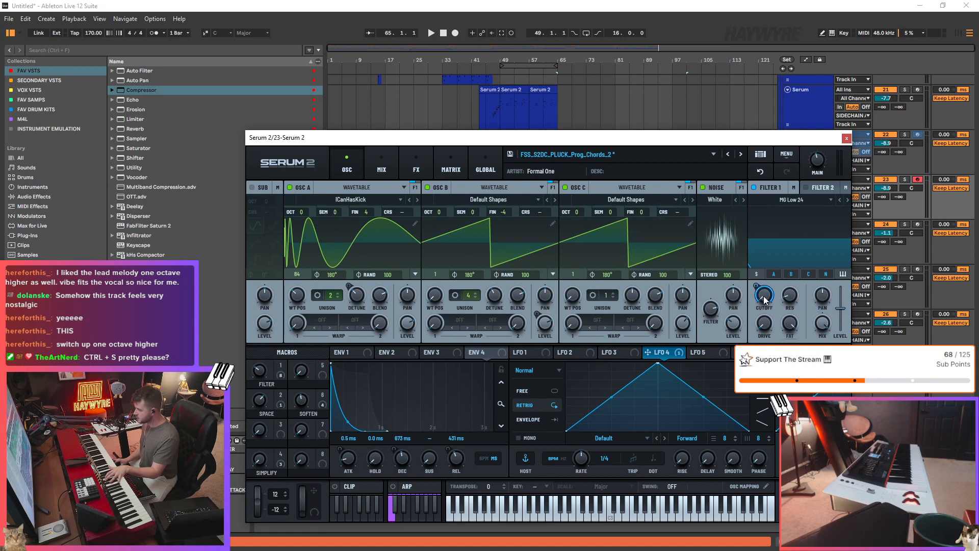
# - Reshape LFO 4 into a falling ramp with its peak near the start, and set its rate to 1/8
pyautogui.moveTo(662, 371); pyautogui.dragTo(639, 371)
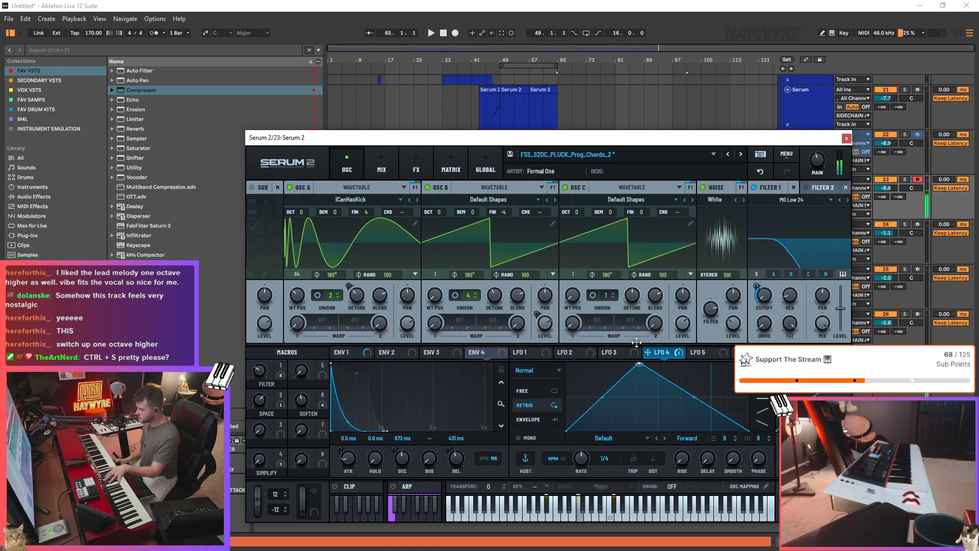
pyautogui.moveTo(600, 462); pyautogui.dragTo(589, 455)
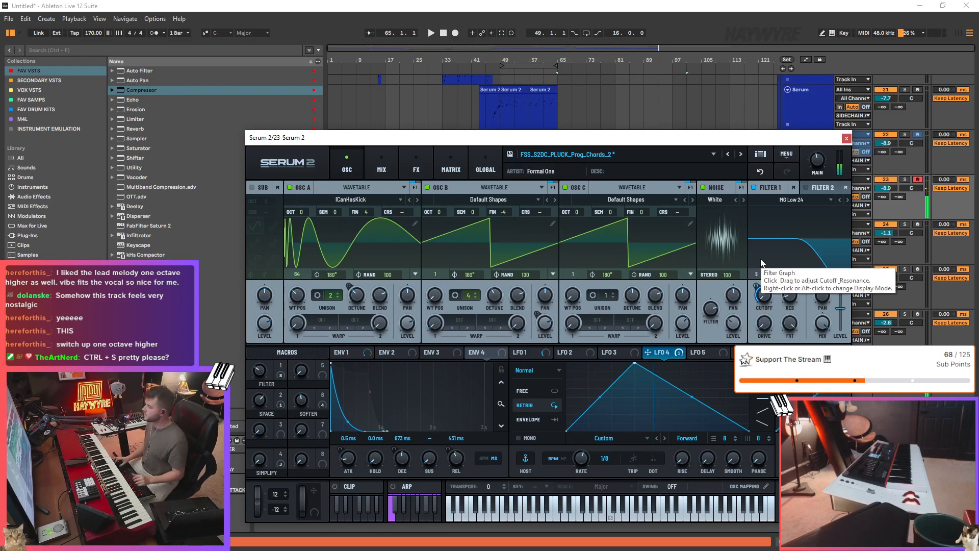
pyautogui.moveTo(634, 363); pyautogui.dragTo(563, 326)
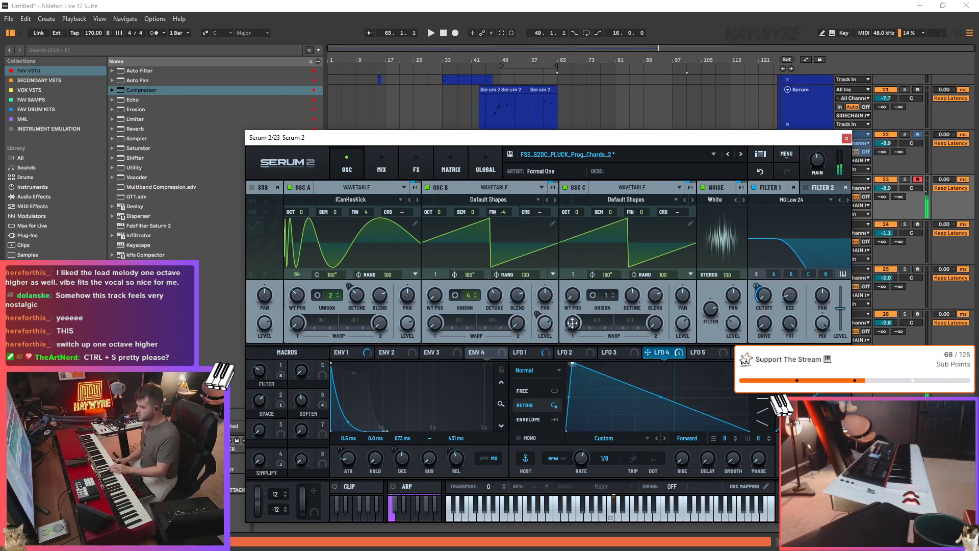
# - Play the arrangement from bar 61 to audition the new sound, and set the 23 Serum 2 track's volume to -5.7 dB
pyautogui.hotkey('ctrl', 'alt', 'p')
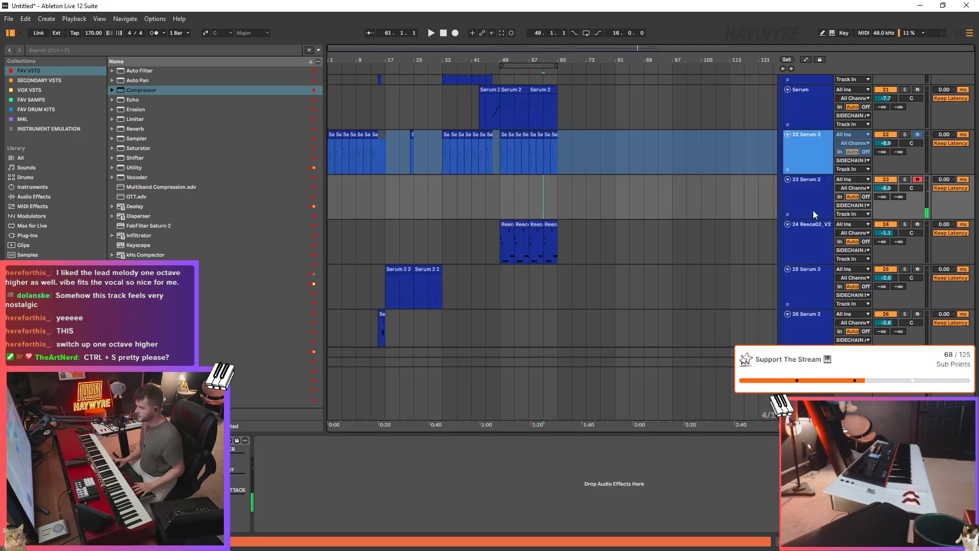
pyautogui.click(547, 209)
pyautogui.hotkey('ctrl', 'alt', 'p')
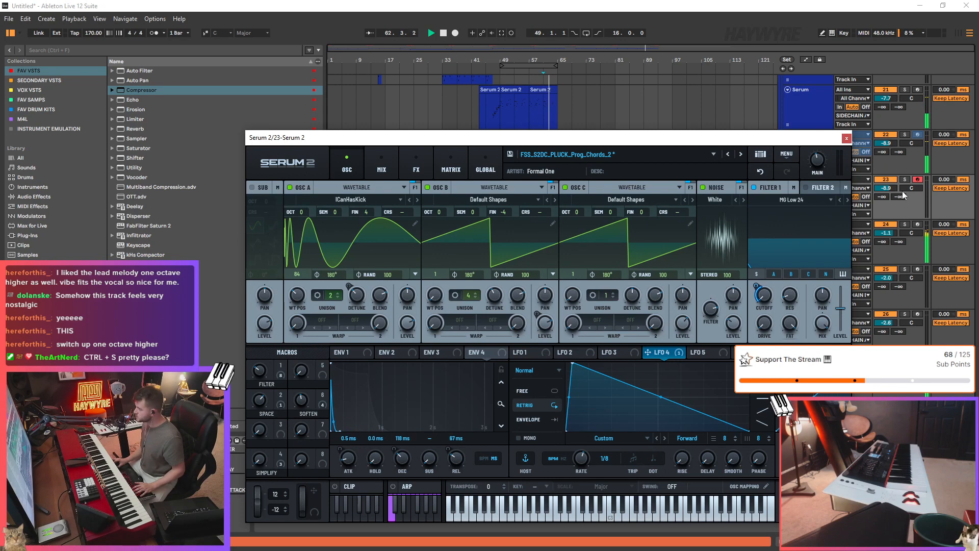
pyautogui.moveTo(887, 188); pyautogui.dragTo(886, 182)
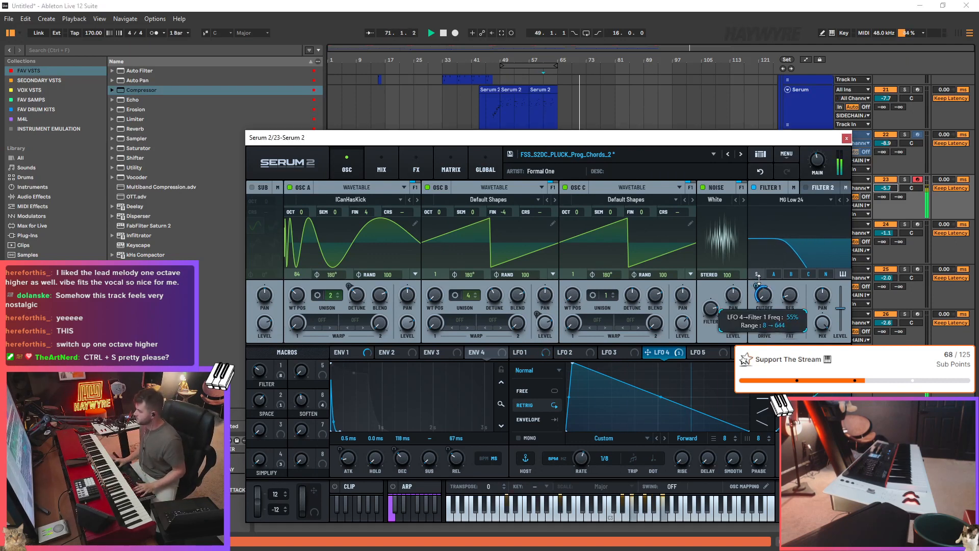
pyautogui.click(772, 250)
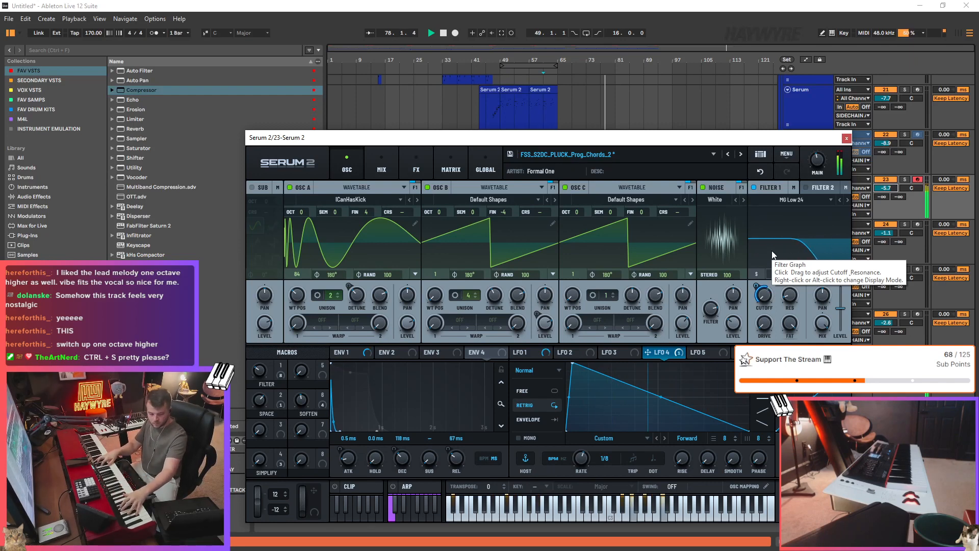
pyautogui.click(846, 138)
pyautogui.click(554, 195)
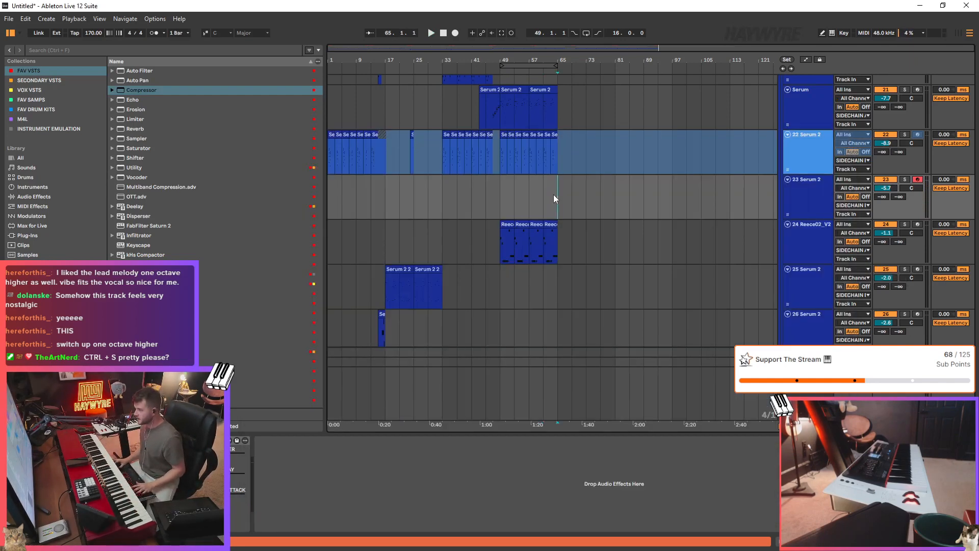
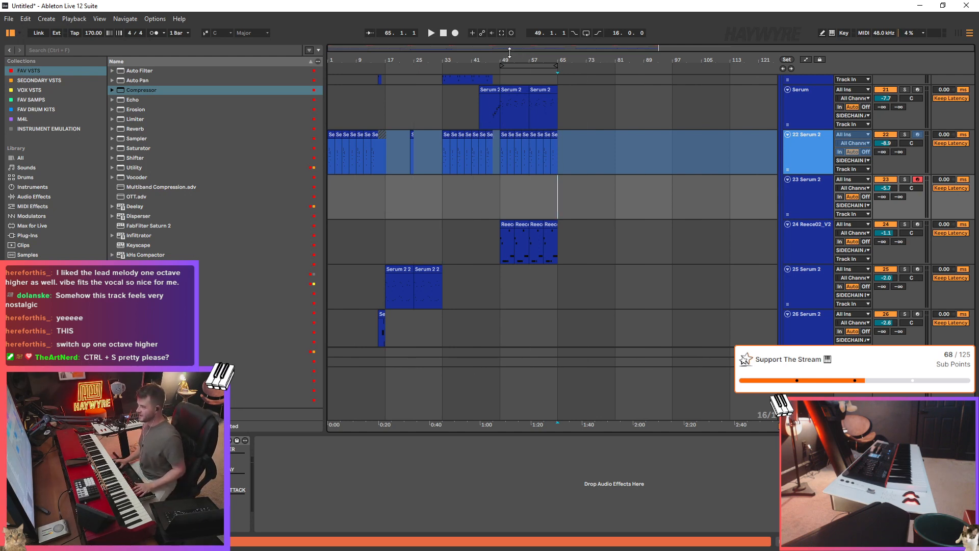
pyautogui.click(587, 227)
pyautogui.press('Up')
pyautogui.press('Down')
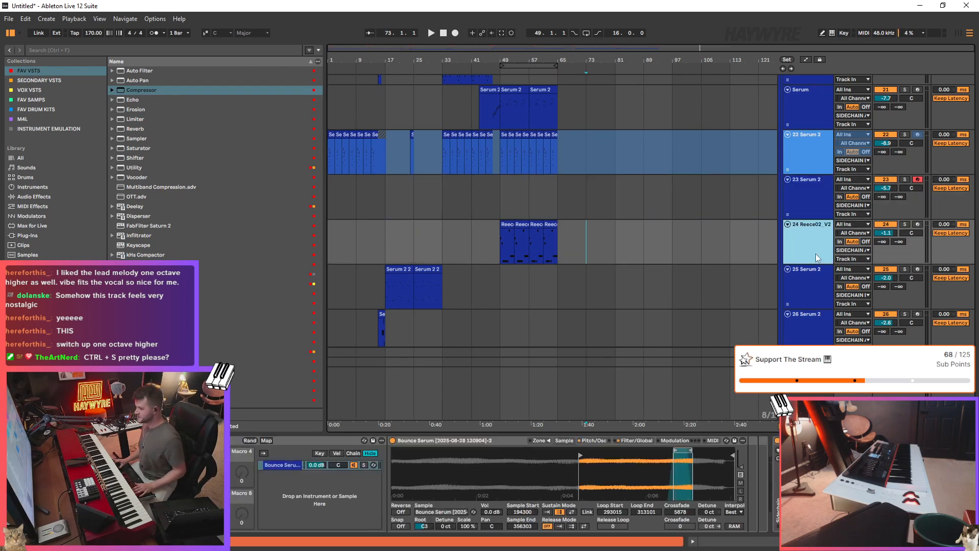
pyautogui.press('Up')
pyautogui.press('Left')
pyautogui.scroll(2, 663, 229)
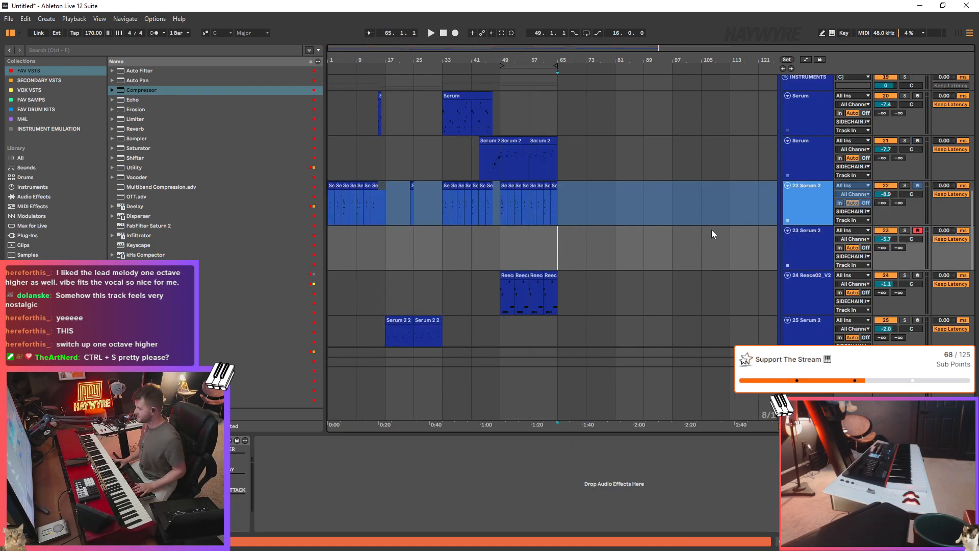
pyautogui.hotkey('ctrl', '2')
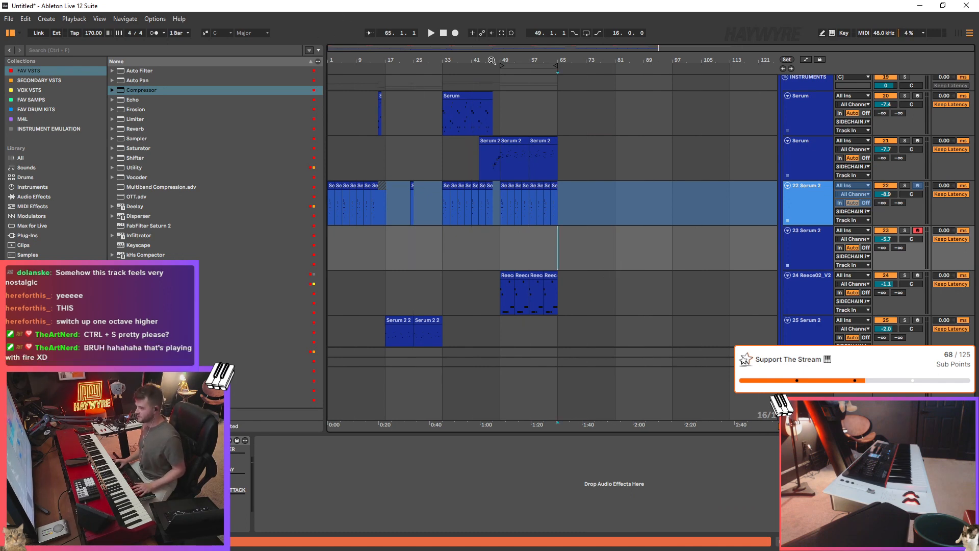
pyautogui.hotkey('ctrl', '1')
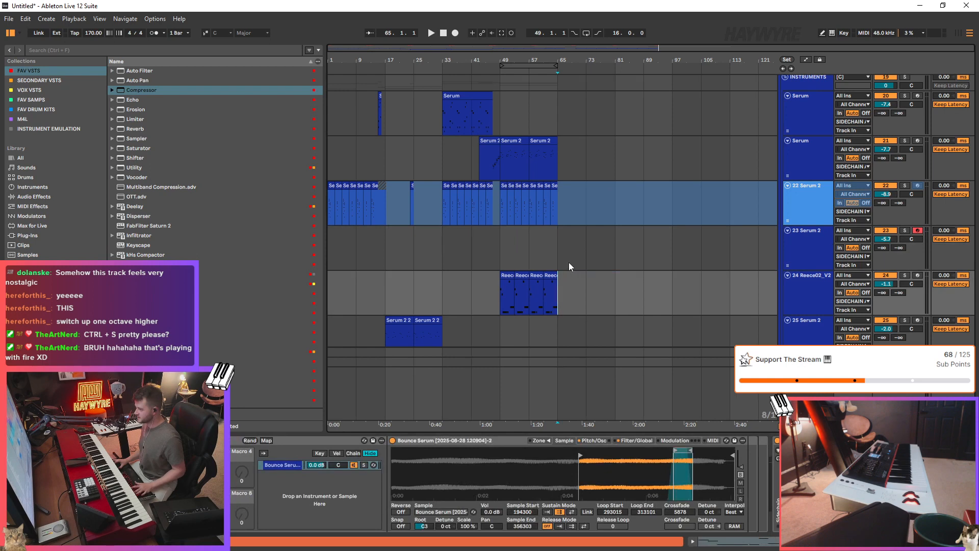
# - Record a new part on the 23 Serum 2 track from bar 65 to bar 81, and select bars 81–97 after it
pyautogui.press('space')
pyautogui.click(561, 241)
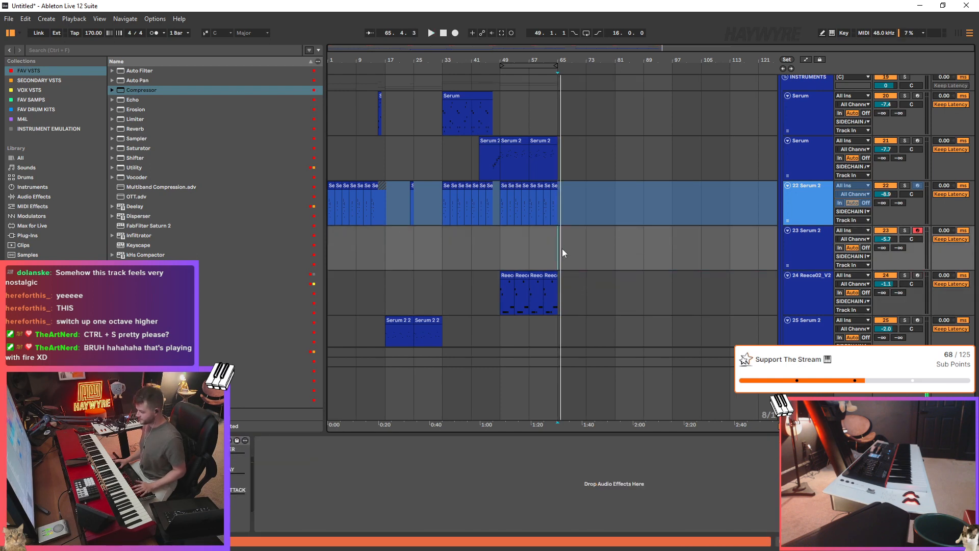
pyautogui.press('F9')
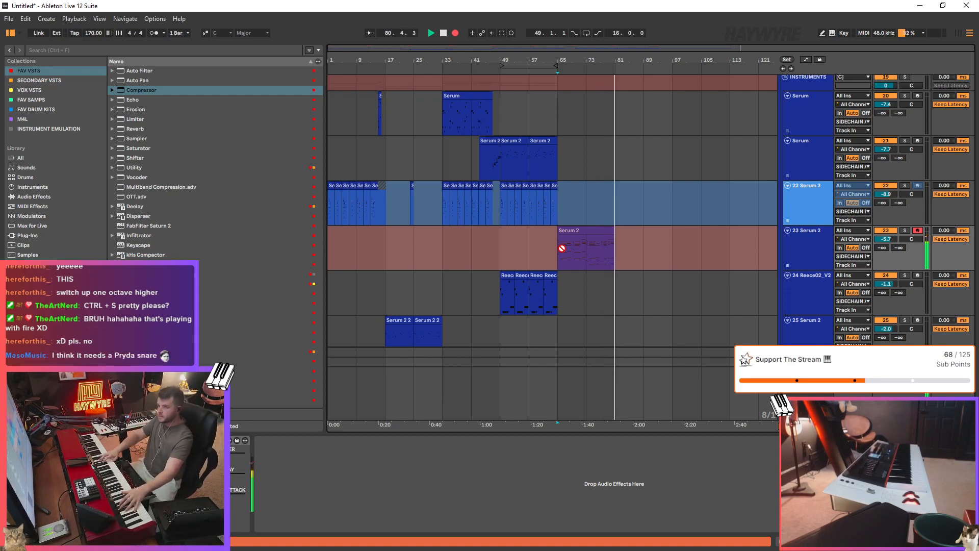
pyautogui.press('space')
pyautogui.moveTo(614, 263); pyautogui.dragTo(672, 255)
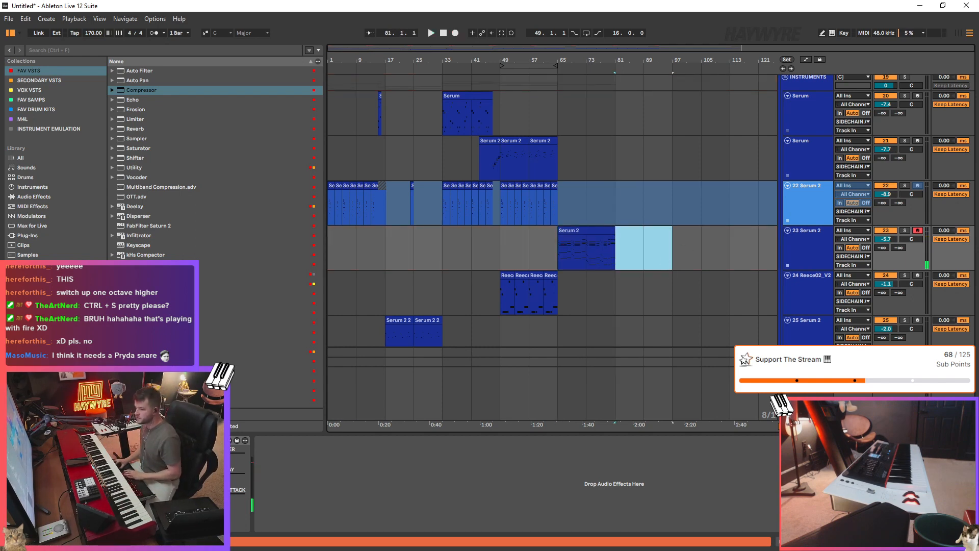
# - Show Env 1 in the 23 Serum 2 track's synth and play the recorded part from bar 65
pyautogui.hotkey('ctrl', 'alt', 'p')
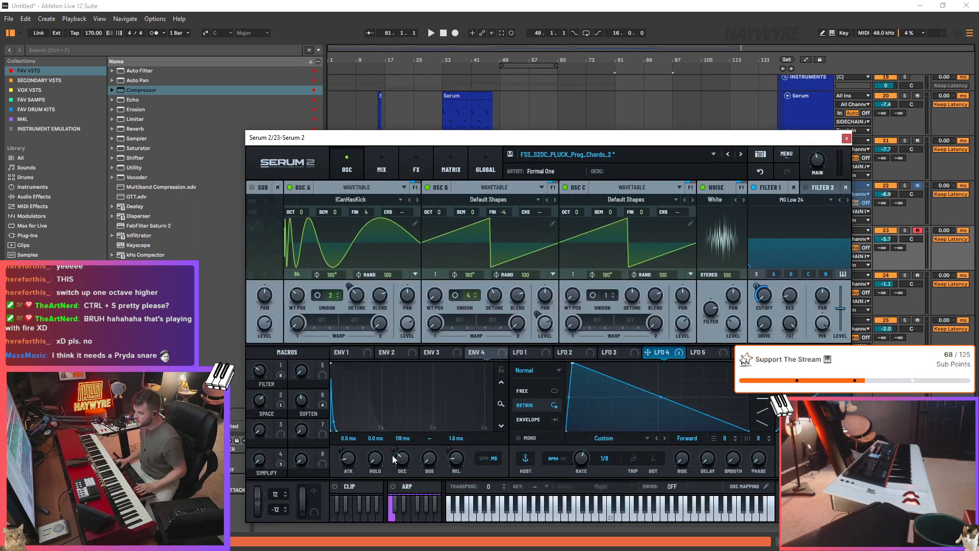
pyautogui.click(350, 352)
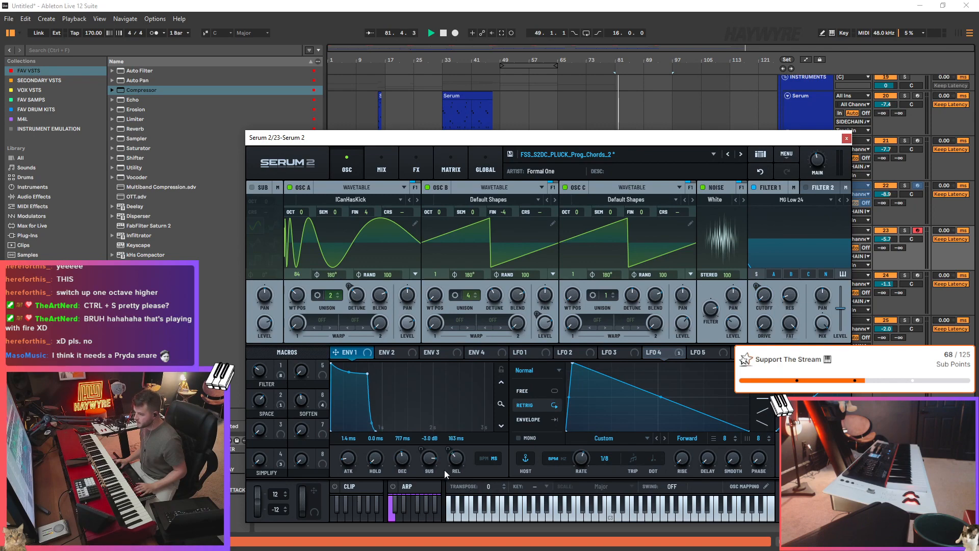
pyautogui.click(560, 112)
pyautogui.hotkey('ctrl', 'alt', 'p')
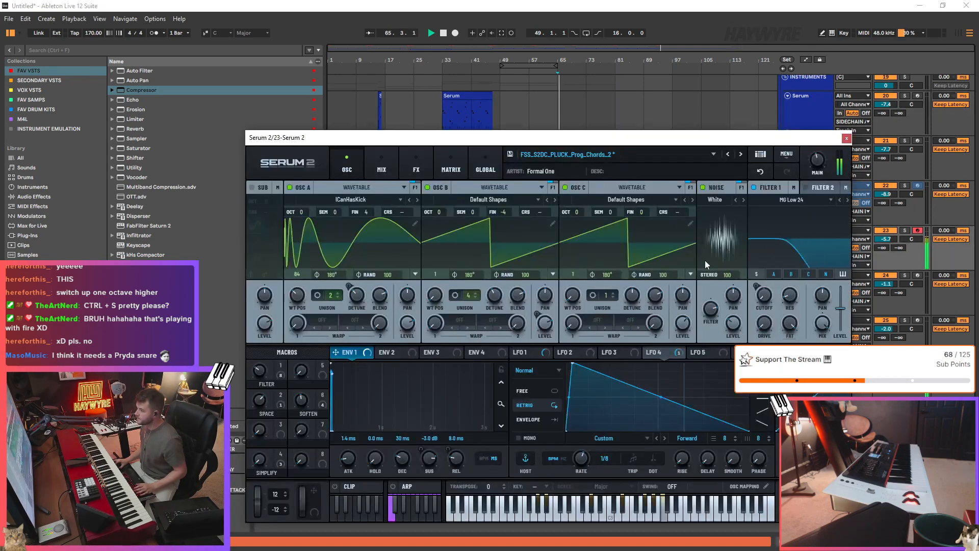
pyautogui.click(845, 138)
# - Quantize all notes in the 23 Serum 2 clip, audition it against the original timing, and reapply the quantization
pyautogui.doubleClick(577, 235)
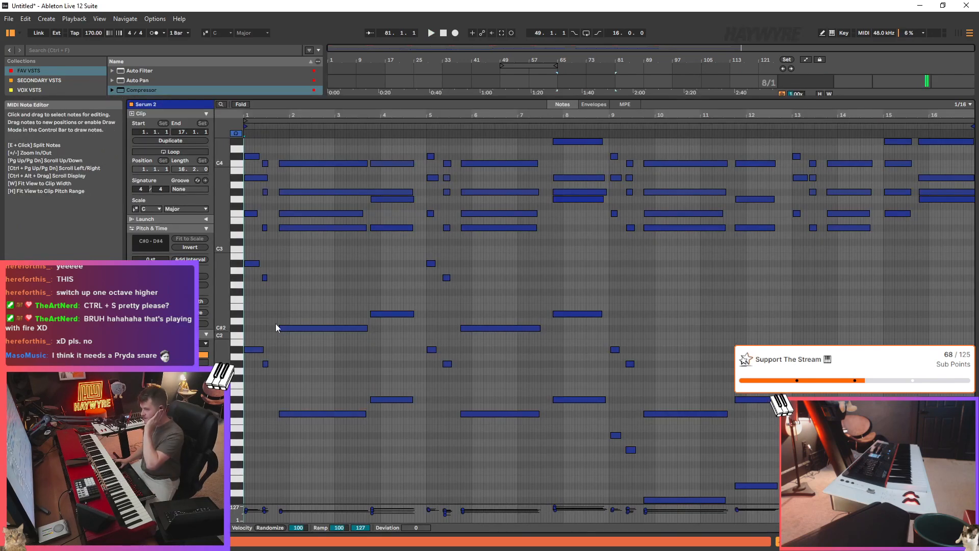
pyautogui.moveTo(286, 115); pyautogui.dragTo(286, 130)
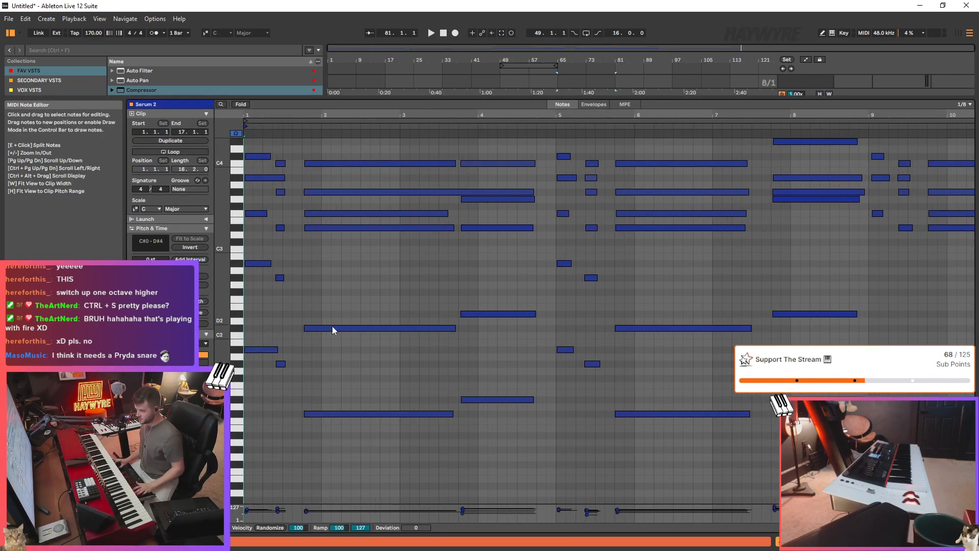
pyautogui.hotkey('ctrl', 'a')
pyautogui.hotkey('ctrl', 'u')
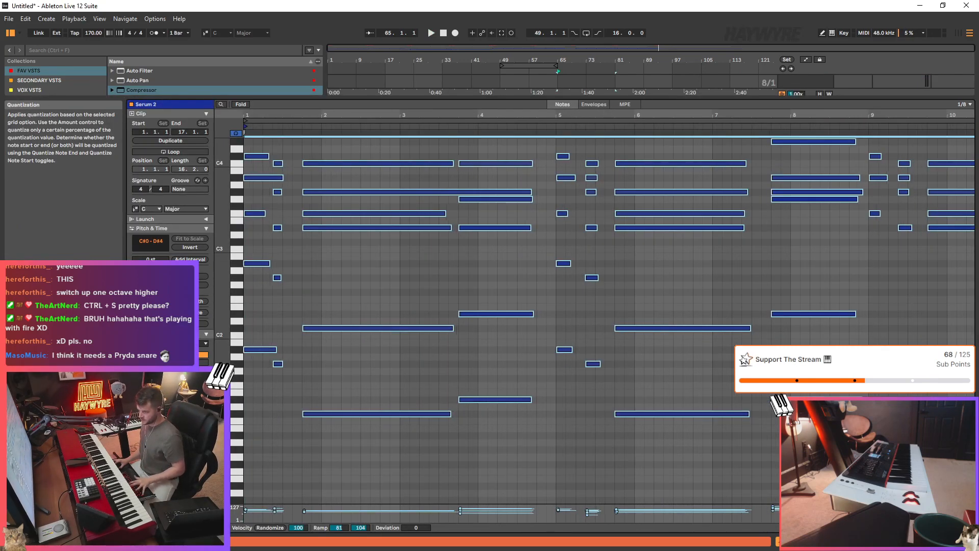
pyautogui.press('space')
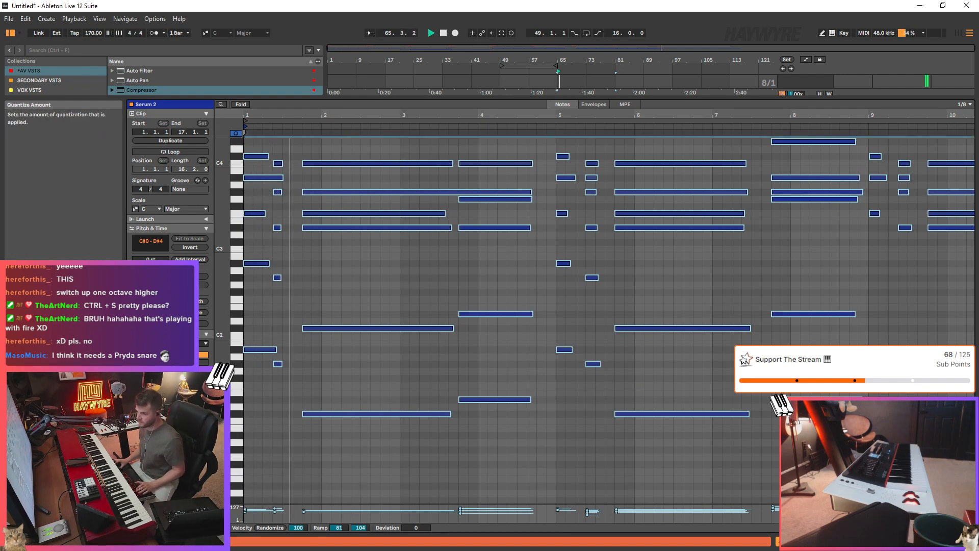
pyautogui.hotkey('ctrl', 'z')
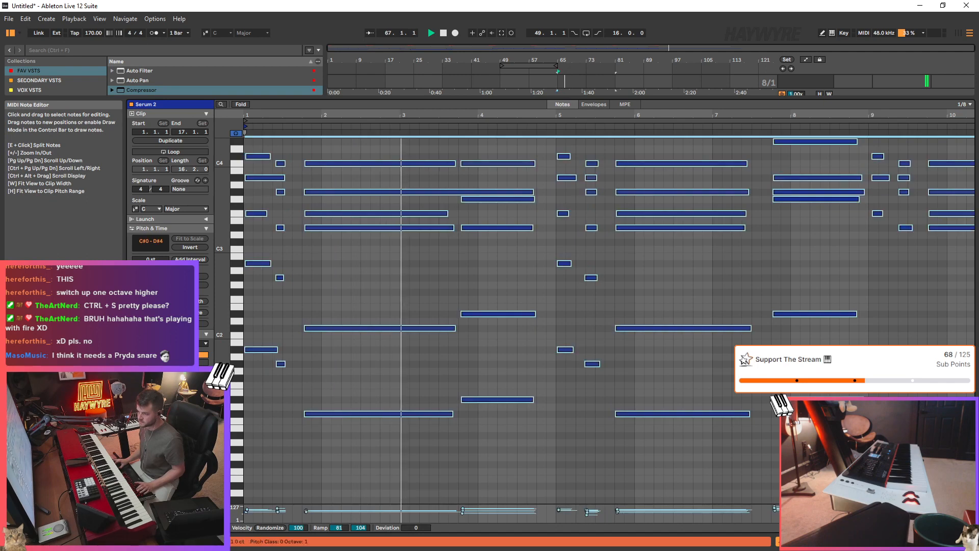
pyautogui.hotkey('ctrl', 'y')
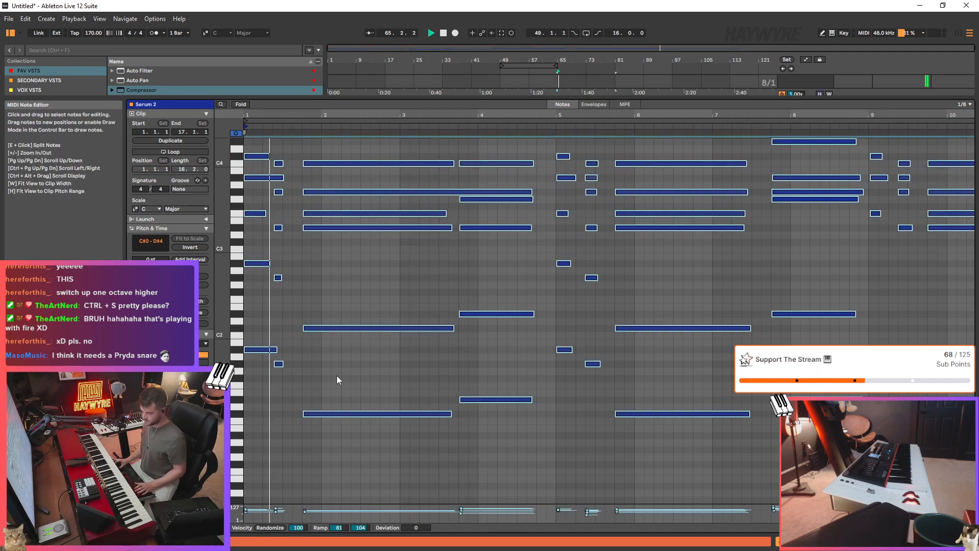
pyautogui.click(526, 251)
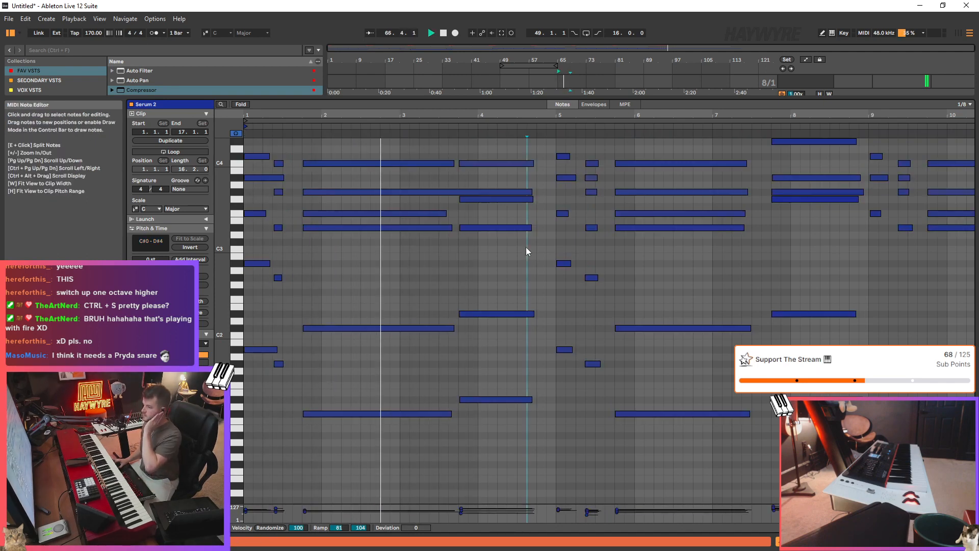
pyautogui.press('Left')
pyautogui.press('Left')
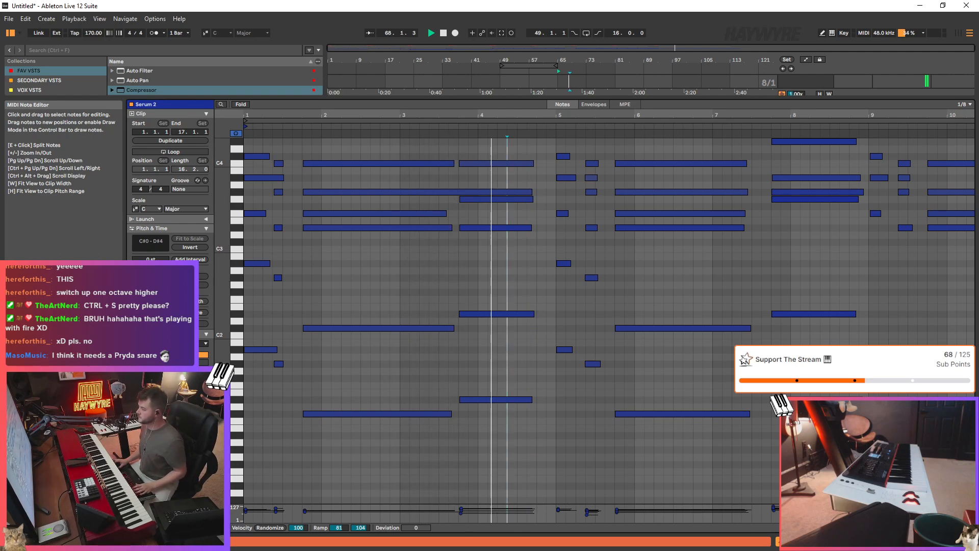
# - Return to the arrangement during playback and set the 23 Serum 2 track's volume to -4.9 dB
pyautogui.hotkey('shift', 'Tab')
pyautogui.scroll(3, 577, 194)
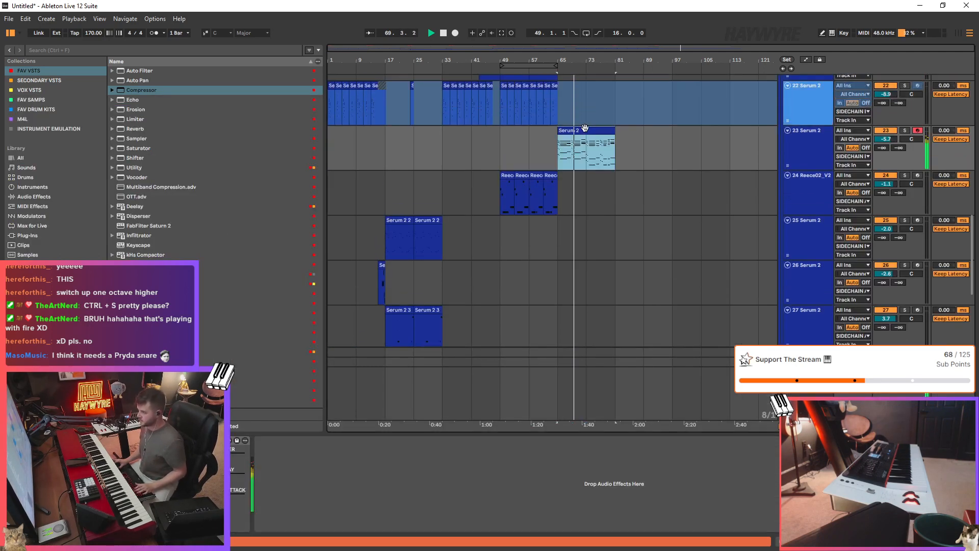
pyautogui.scroll(2, 599, 142)
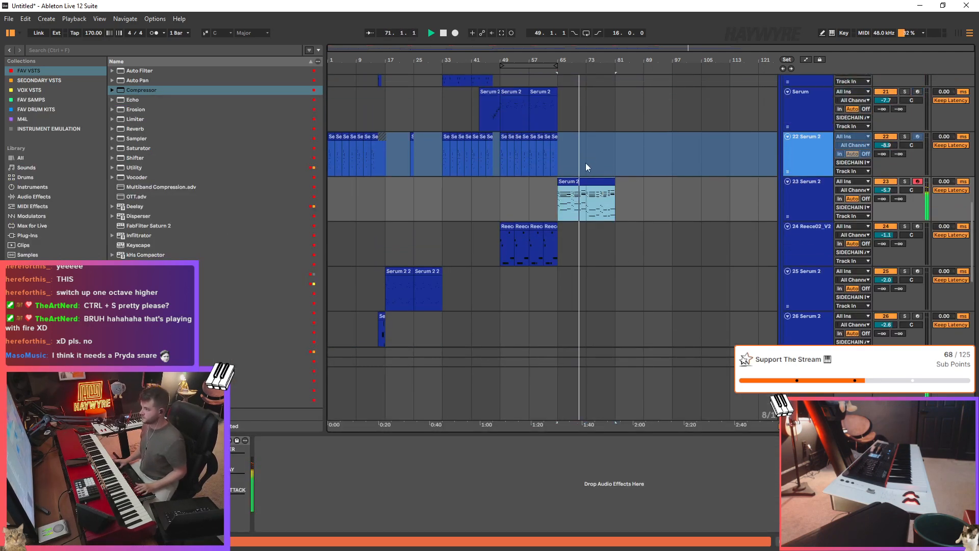
pyautogui.moveTo(506, 167); pyautogui.dragTo(556, 164)
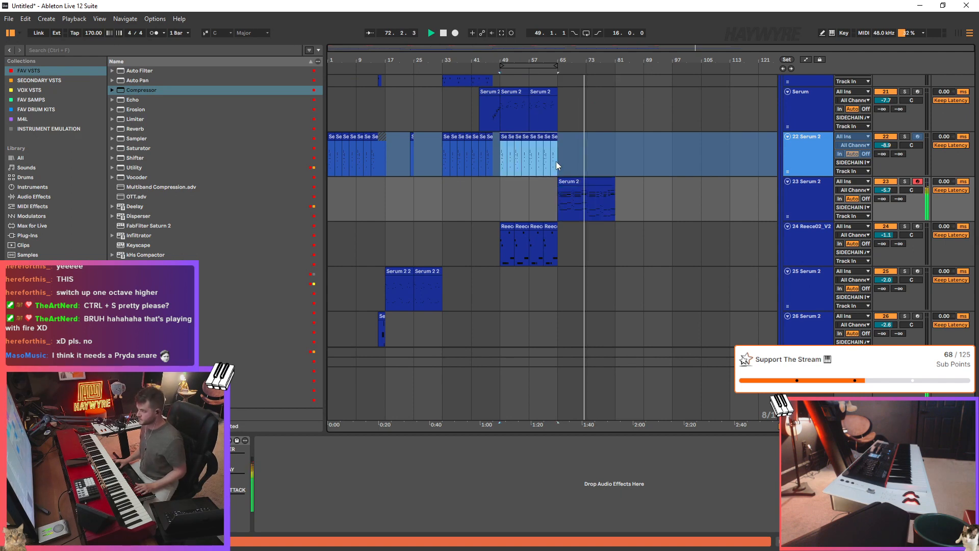
pyautogui.click(586, 192)
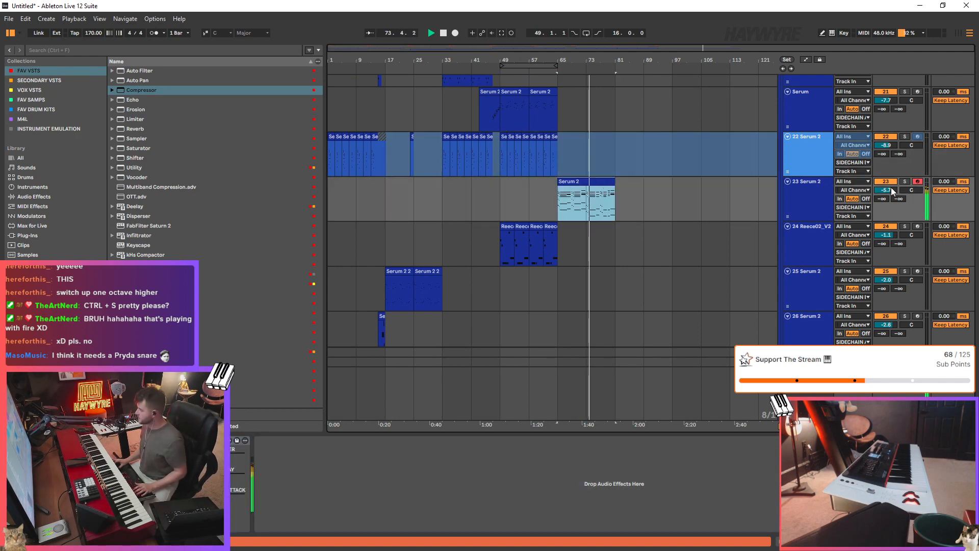
pyautogui.moveTo(892, 192); pyautogui.dragTo(892, 187)
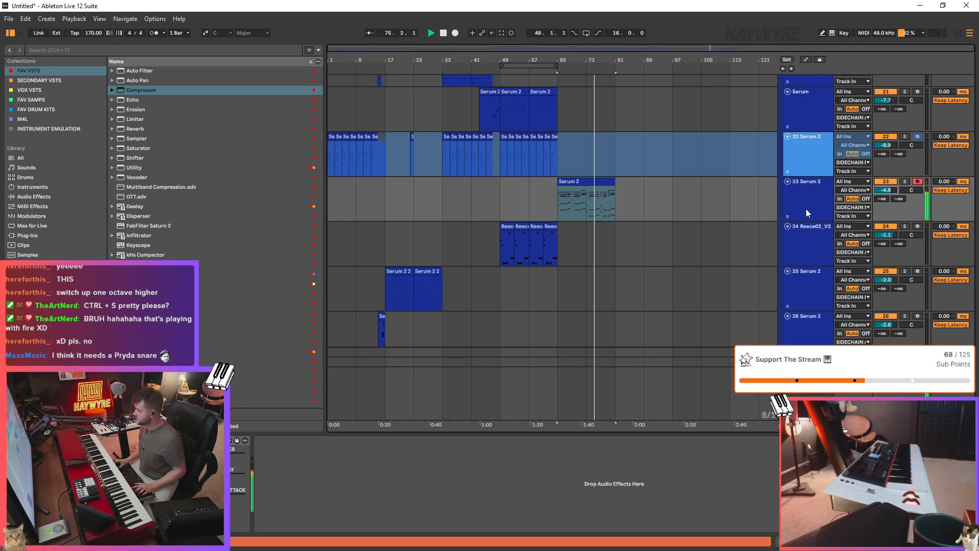
pyautogui.click(586, 208)
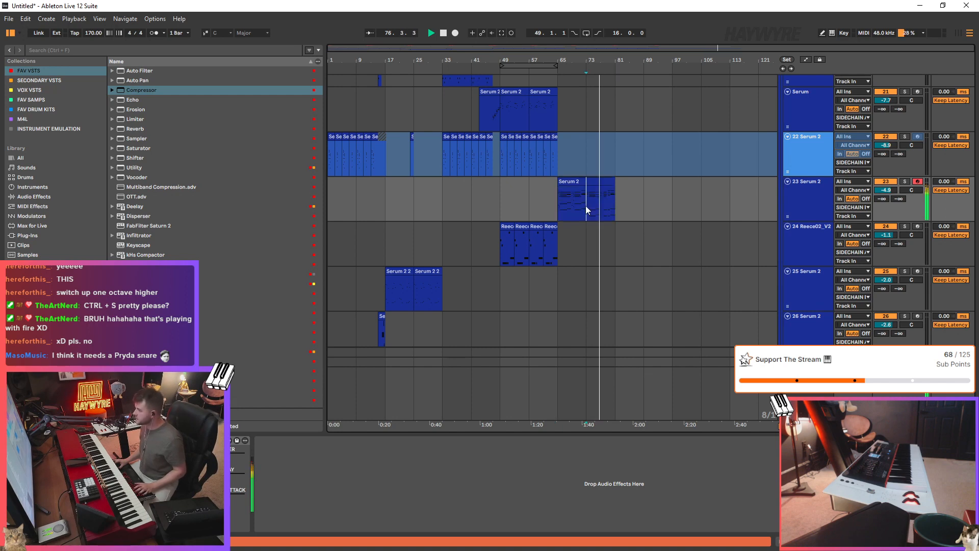
# - Add copies one octave lower of the C#1 and D#1 bass notes in the first eight bars of the 23 Serum 2 clip, and play it
pyautogui.doubleClick(583, 184)
pyautogui.scroll(-2, 663, 286)
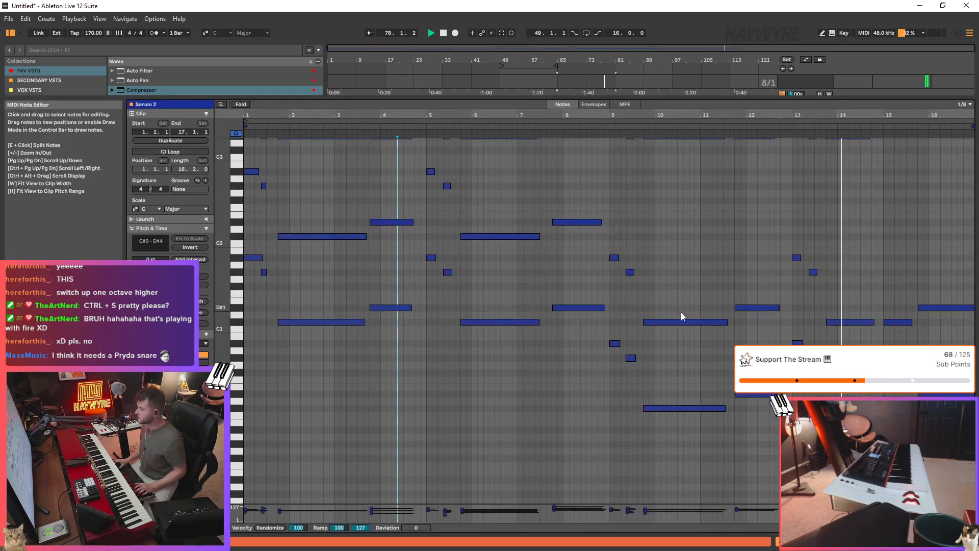
pyautogui.hotkey('alt', 'Down')
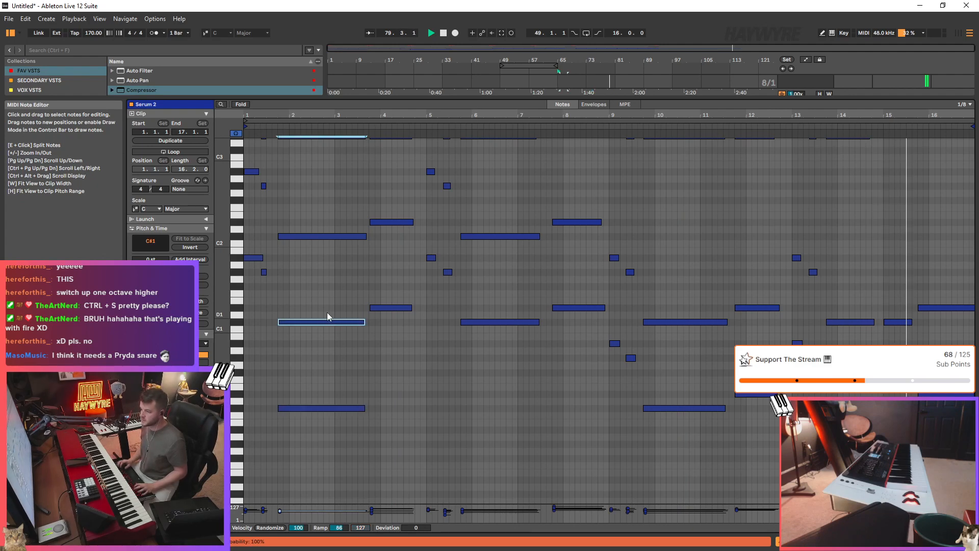
pyautogui.click(398, 309)
pyautogui.hotkey('alt', 'Down')
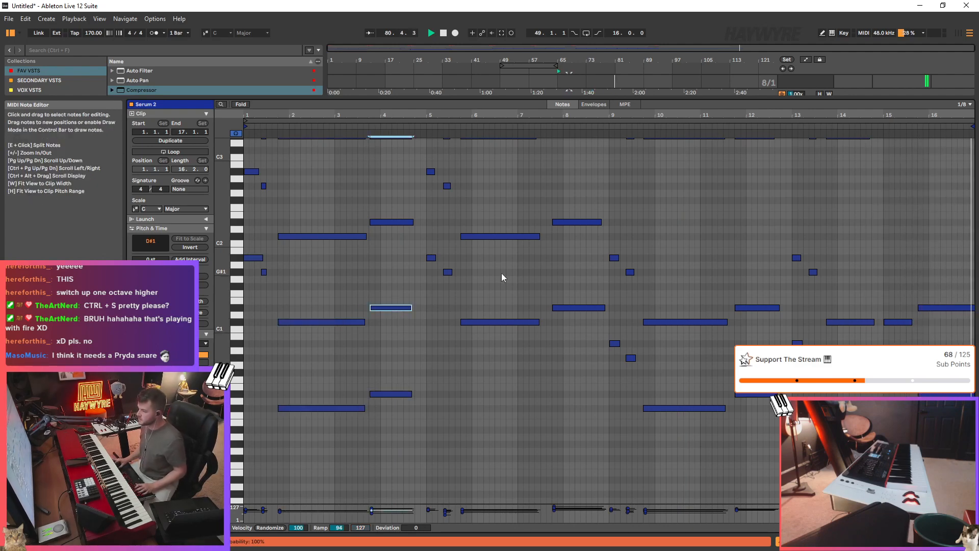
pyautogui.moveTo(501, 275); pyautogui.dragTo(572, 369)
pyautogui.hotkey('alt', 'Down')
pyautogui.press('space')
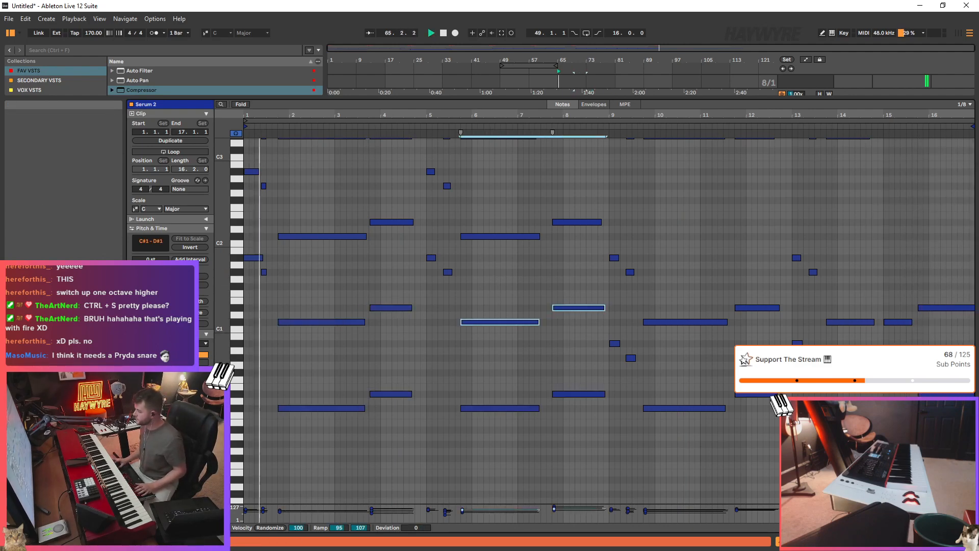
pyautogui.hotkey('shift', 'Tab')
pyautogui.doubleClick(586, 141)
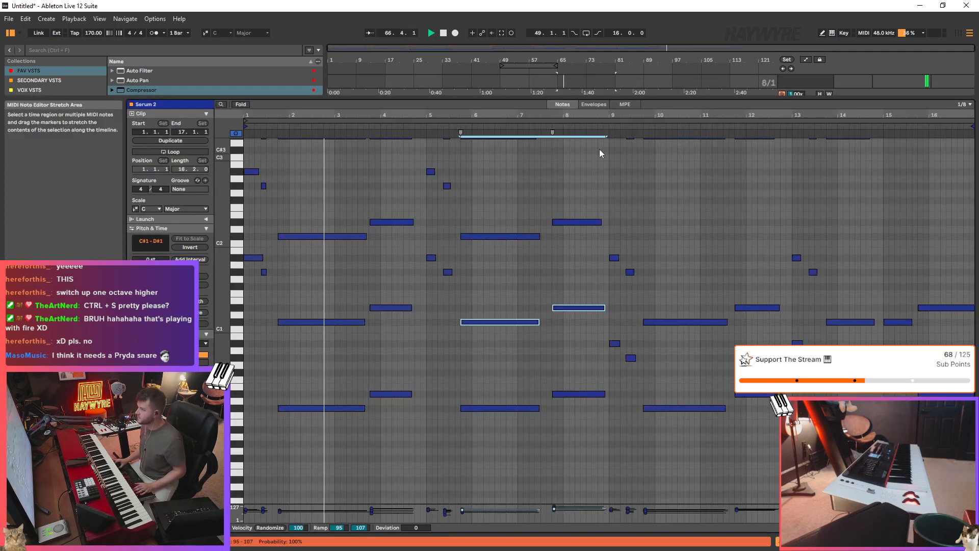
# - Stop playback, select bars 1–81 on the NORD track, and loop that range
pyautogui.hotkey('shift', 'Tab')
pyautogui.scroll(5, 889, 180)
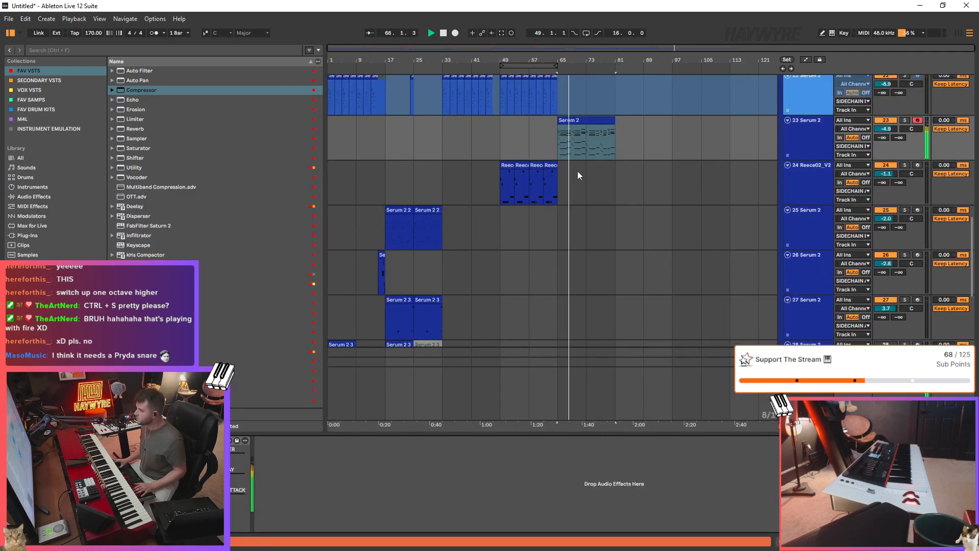
pyautogui.scroll(5, 629, 204)
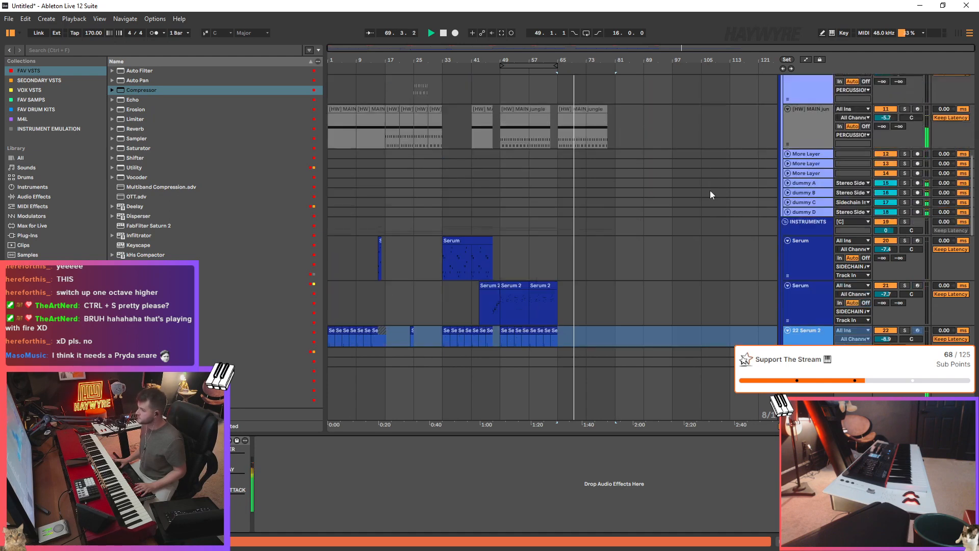
pyautogui.press('space')
pyautogui.scroll(5, 968, 174)
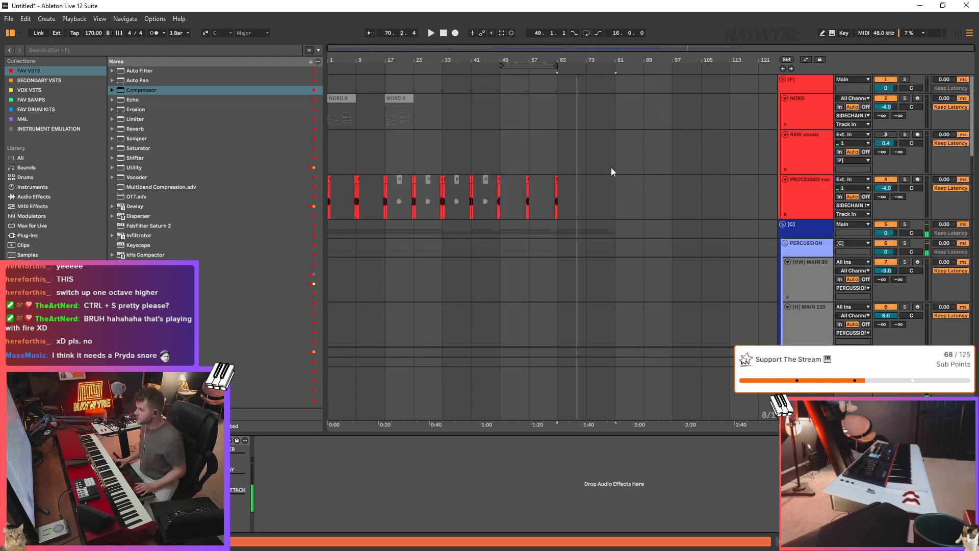
pyautogui.click(800, 98)
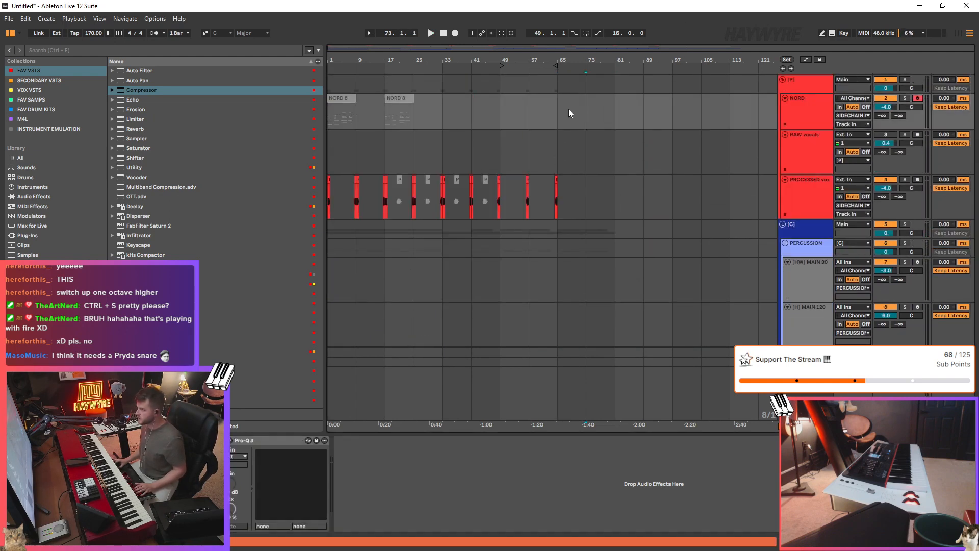
pyautogui.keyDown('shift'); pyautogui.click(606, 113); pyautogui.keyUp('shift')
pyautogui.hotkey('ctrl', 'l')
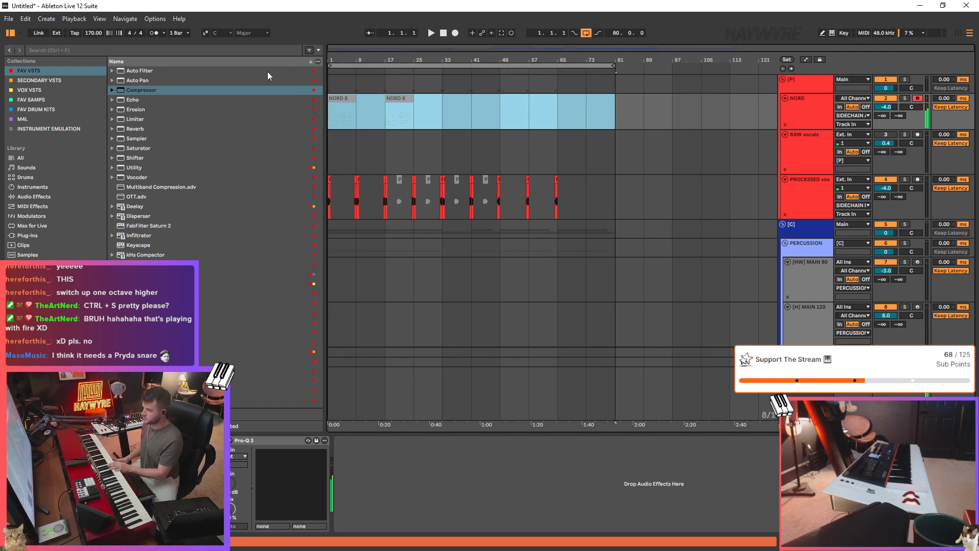
# - Freeze the 23 Serum 2 and 25 Serum 2 tracks together
pyautogui.scroll(-10, 494, 193)
pyautogui.scroll(-5, 612, 244)
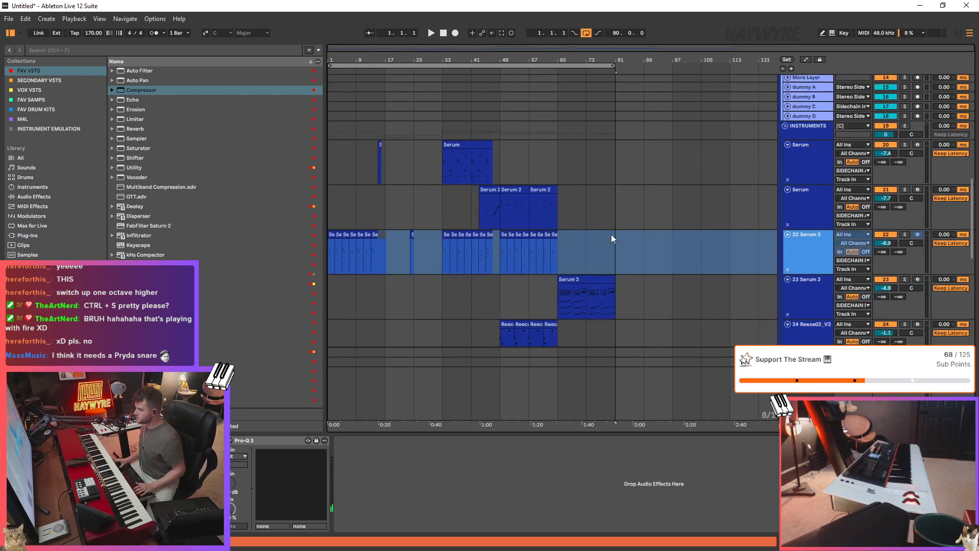
pyautogui.scroll(-2, 761, 206)
pyautogui.click(796, 248)
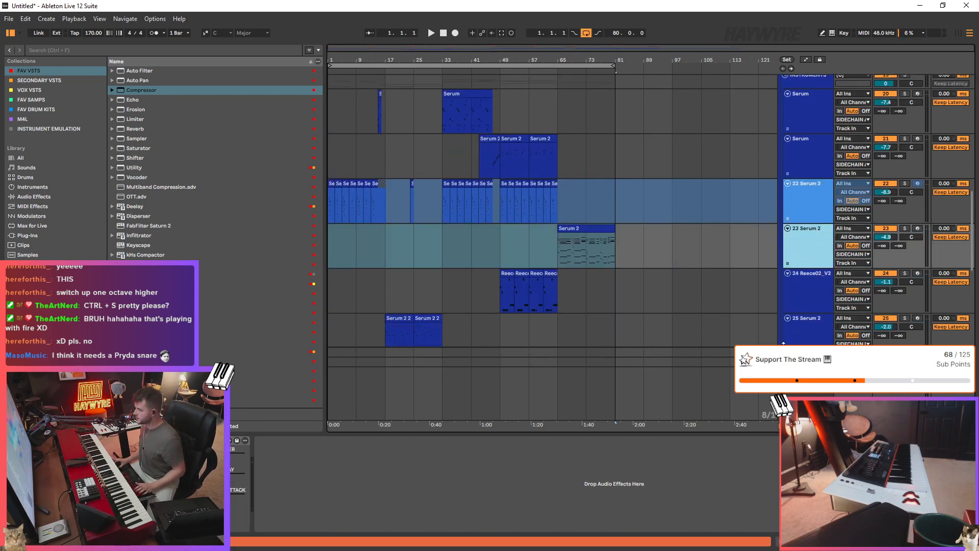
pyautogui.scroll(-2, 735, 310)
pyautogui.rightClick(827, 175)
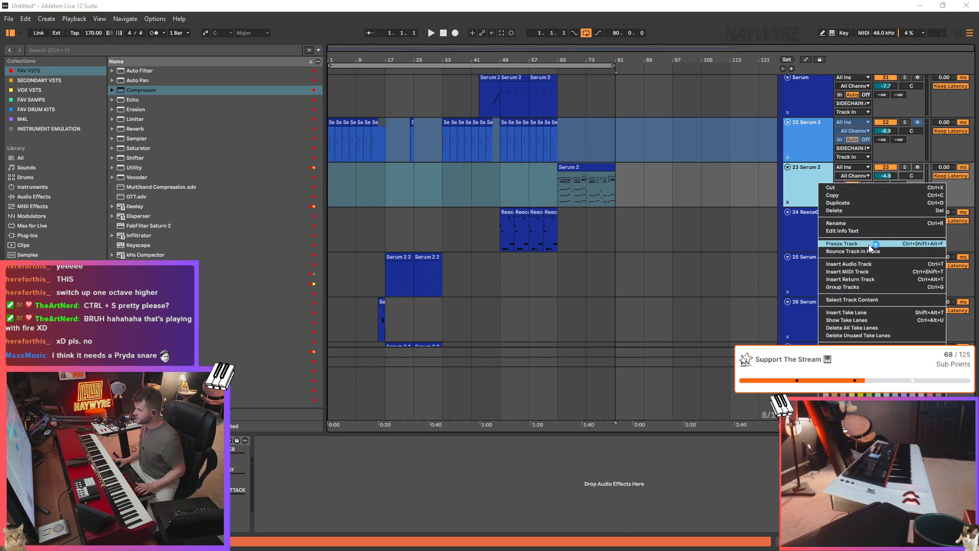
pyautogui.click(784, 237)
pyautogui.click(760, 280)
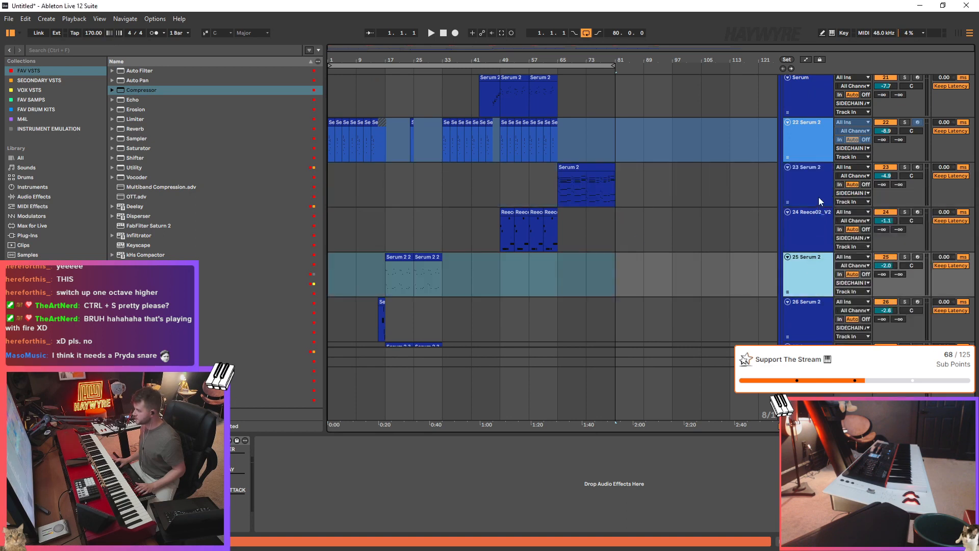
pyautogui.keyDown('ctrl'); pyautogui.click(819, 197); pyautogui.keyUp('ctrl')
pyautogui.rightClick(819, 197)
pyautogui.click(870, 250)
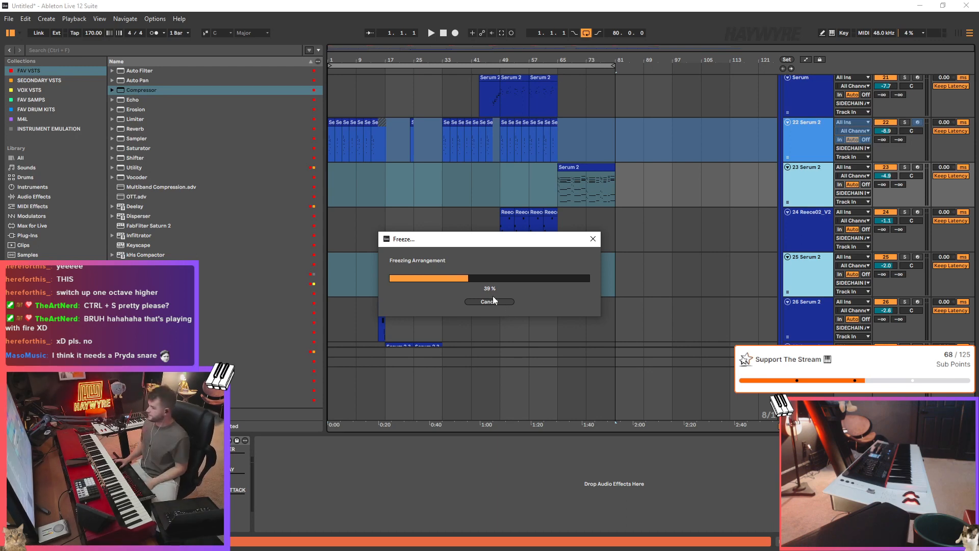
pyautogui.moveTo(431, 240); pyautogui.dragTo(479, 250)
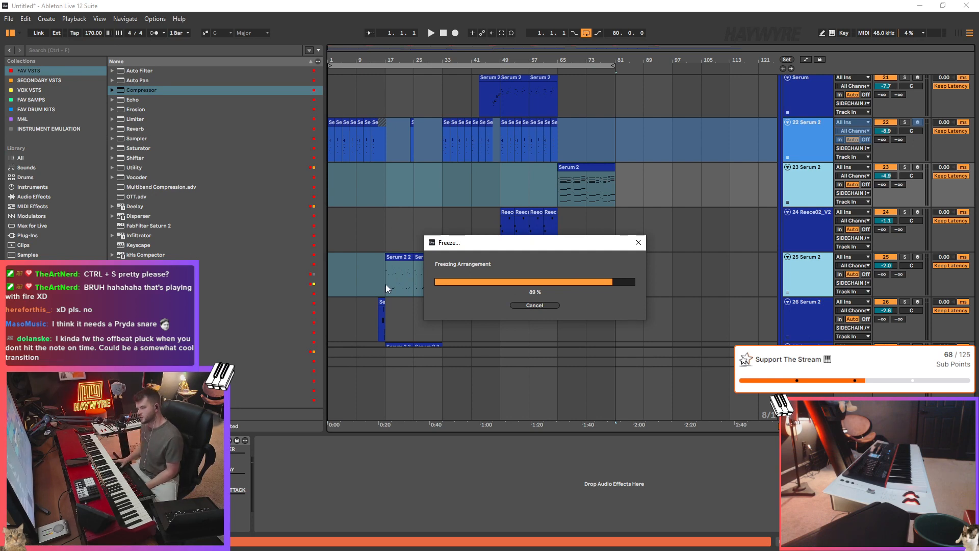
pyautogui.moveTo(548, 247); pyautogui.dragTo(524, 242)
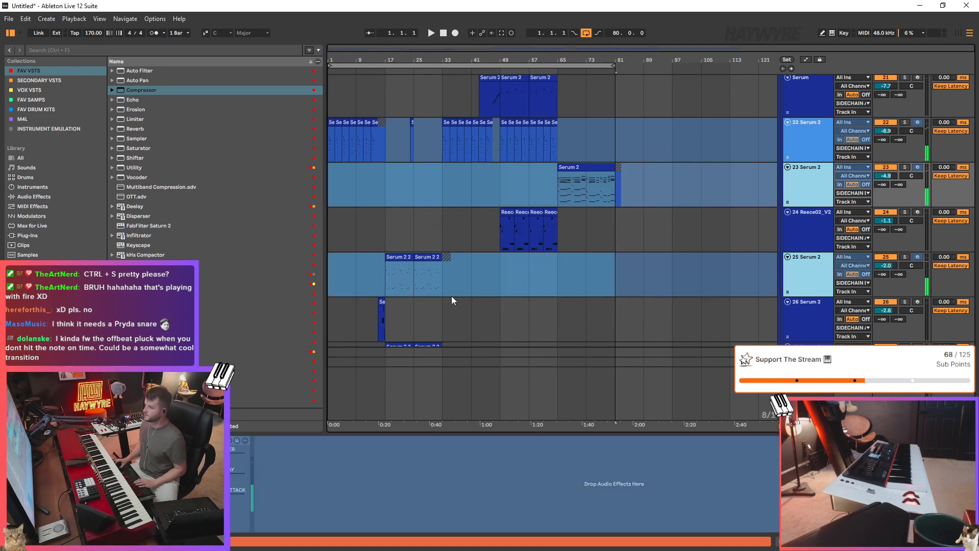
pyautogui.click(348, 280)
pyautogui.scroll(3, 519, 283)
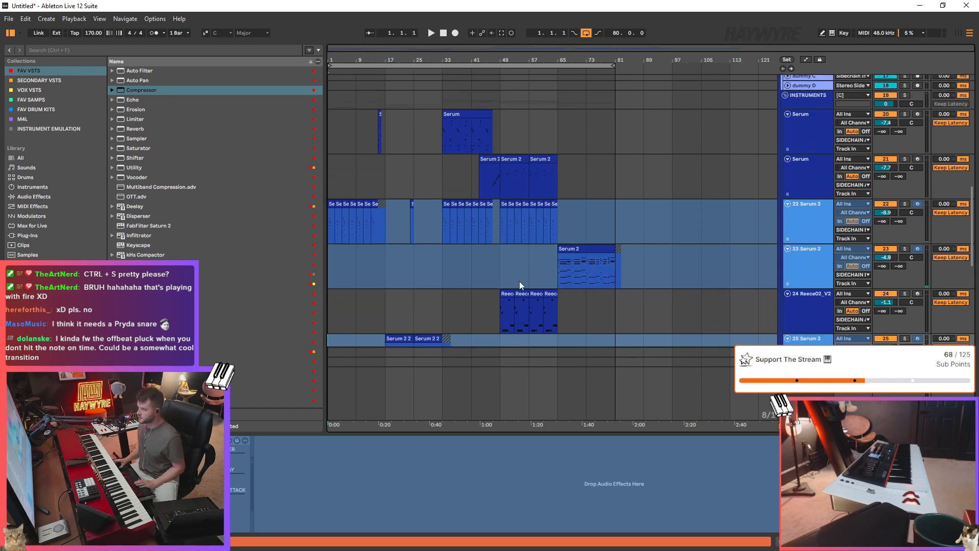
# - Play the arrangement from bar 1 and review the tracks from the NORD part down to the Serum 2 layers
pyautogui.scroll(-2, 517, 280)
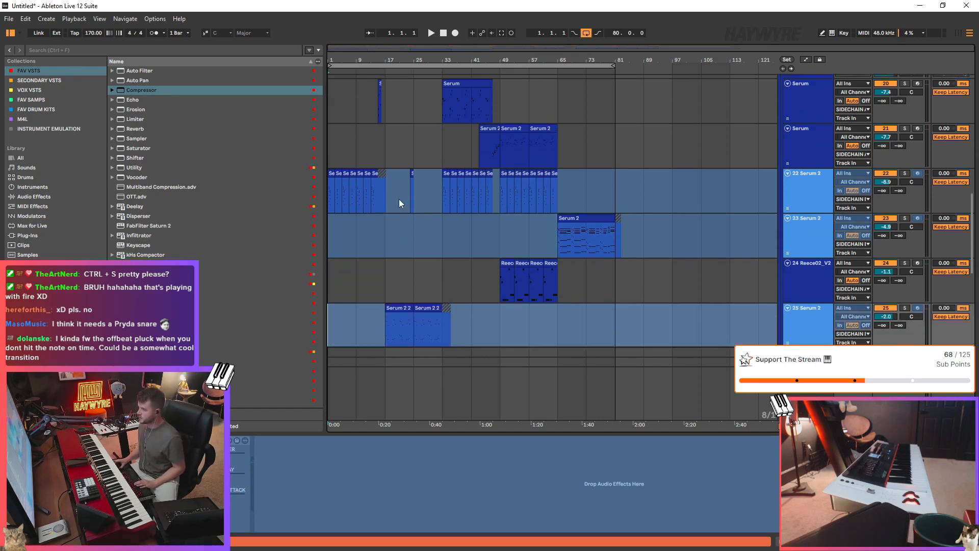
pyautogui.press('space')
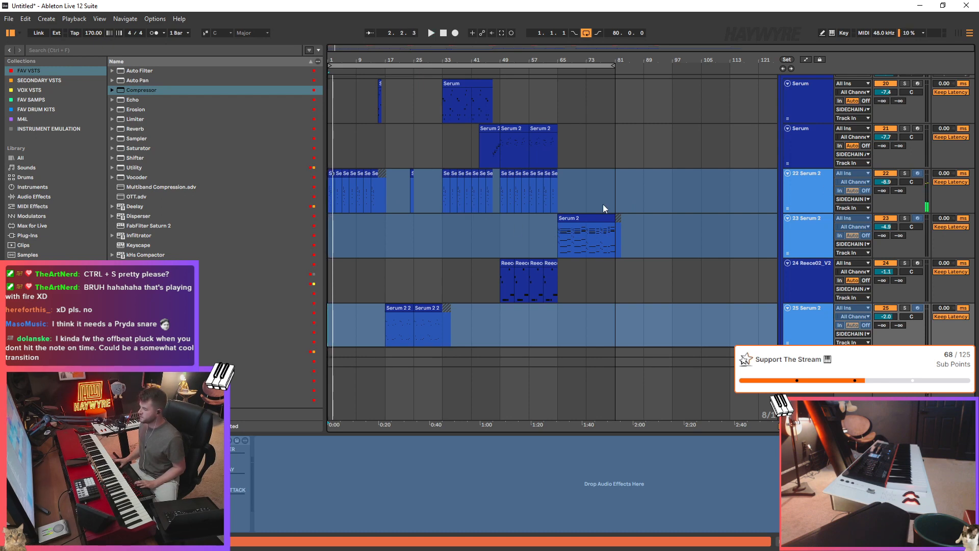
pyautogui.press('space')
pyautogui.click(328, 151)
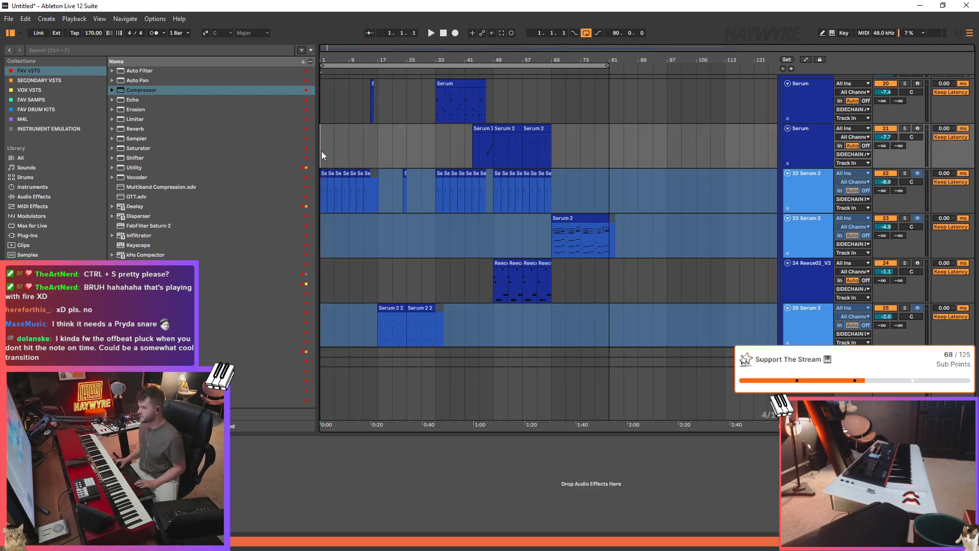
pyautogui.scroll(3, 439, 232)
pyautogui.scroll(2, 438, 232)
pyautogui.scroll(-8, 429, 222)
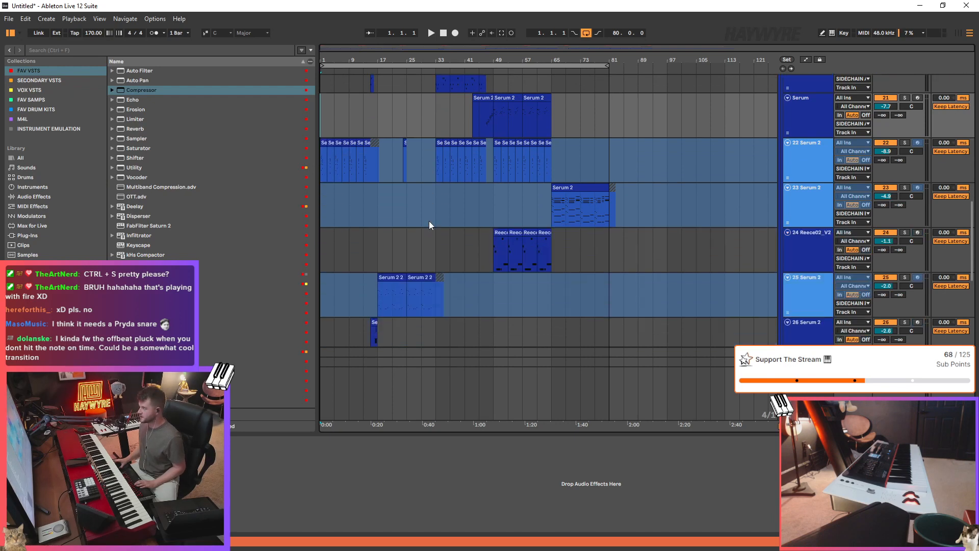
pyautogui.scroll(6, 434, 229)
pyautogui.click(422, 225)
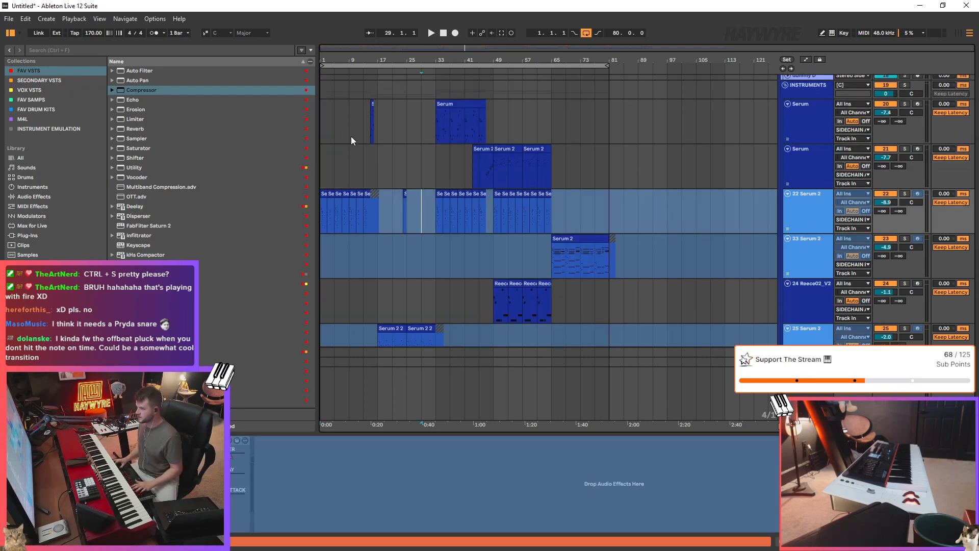
pyautogui.click(323, 172)
pyautogui.press('space')
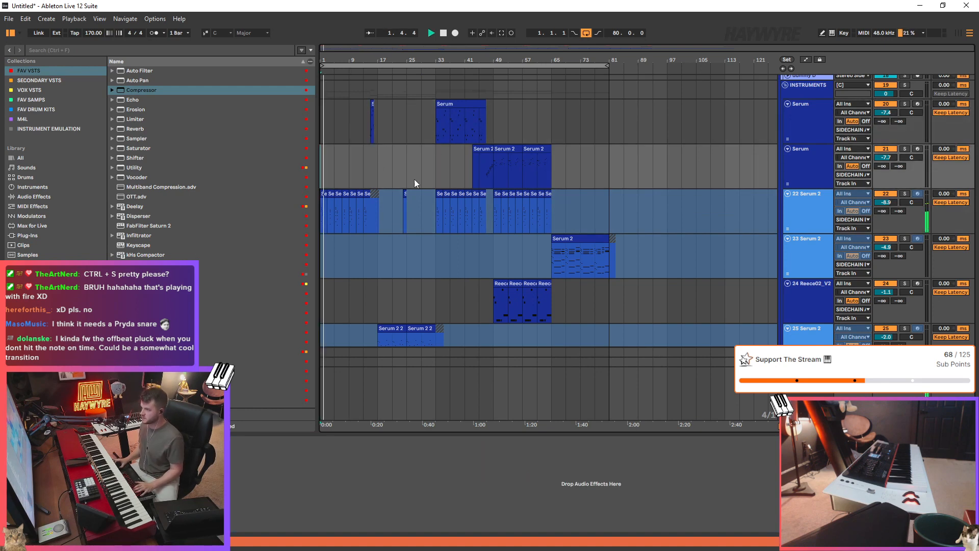
pyautogui.scroll(8, 416, 201)
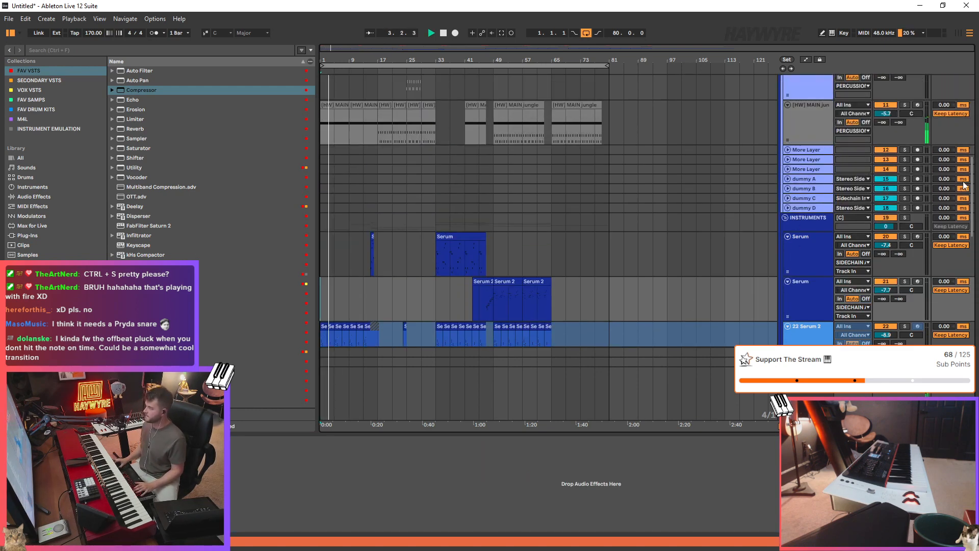
pyautogui.moveTo(971, 180); pyautogui.dragTo(965, 83)
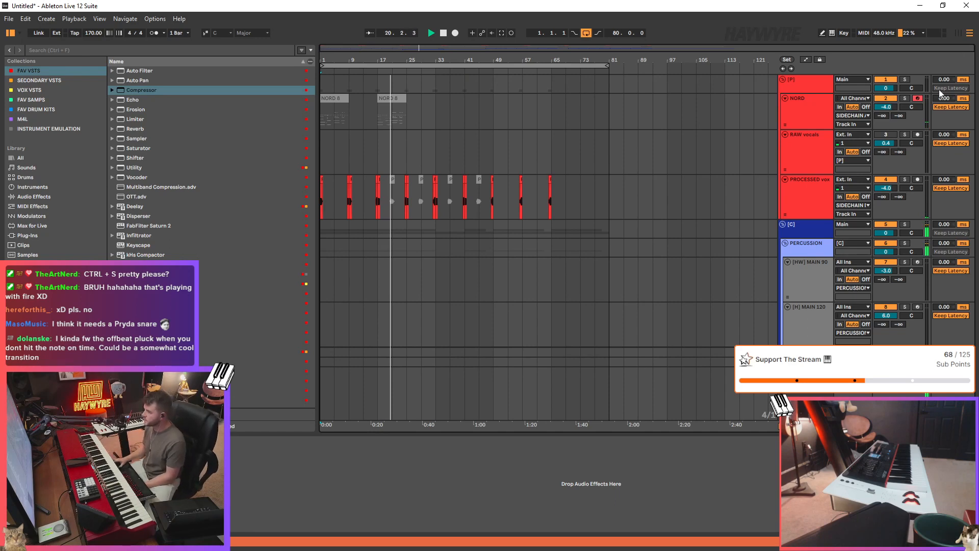
pyautogui.scroll(-10, 589, 252)
pyautogui.scroll(-10, 510, 246)
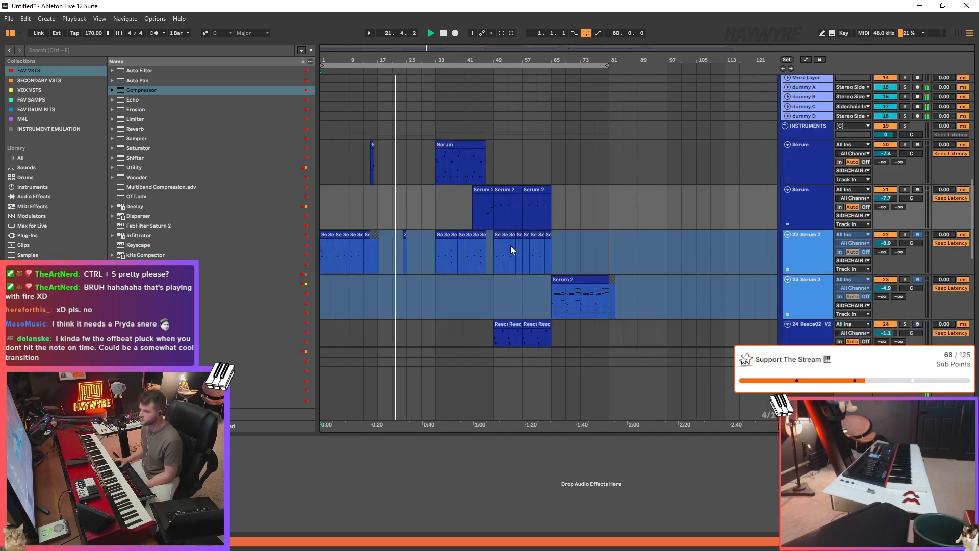
# - Open the Serum 2 instrument on the 27 Serum 2 track, adjust LFO 1's first peak, and check the mixer page
pyautogui.click(387, 255)
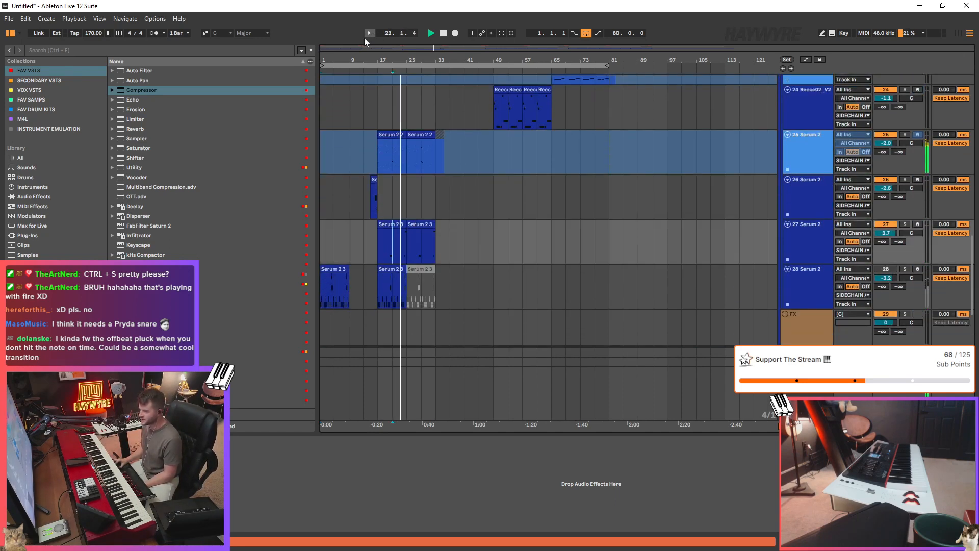
pyautogui.moveTo(365, 38); pyautogui.dragTo(580, 253)
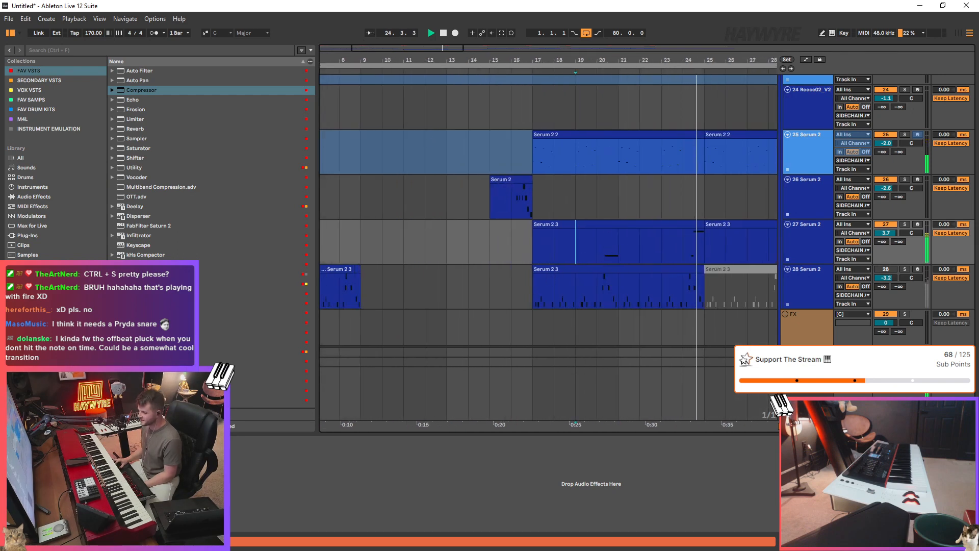
pyautogui.click(27, 443)
pyautogui.moveTo(467, 317); pyautogui.dragTo(479, 310)
pyautogui.click(278, 102)
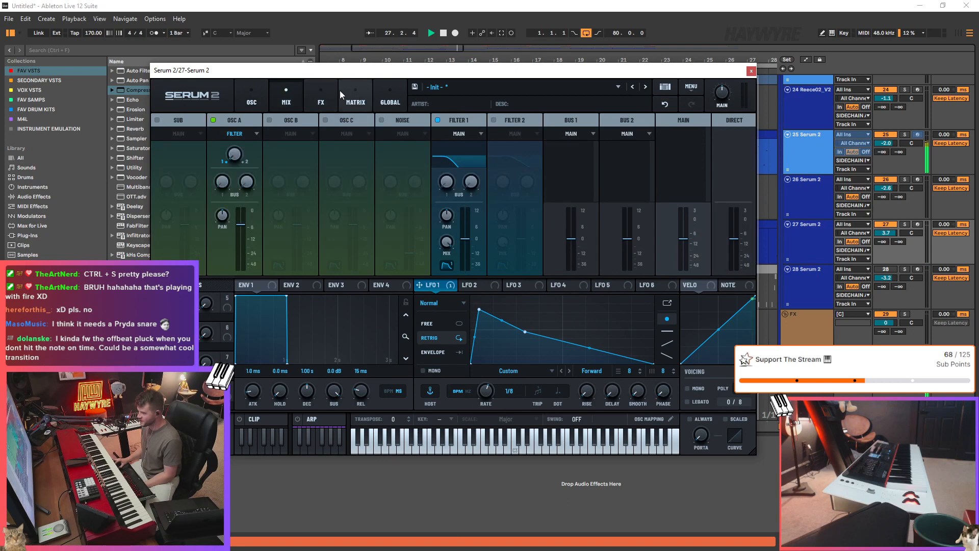
# - Add a Distortion effect in Asym mode with 30% drive to the 27 Serum 2 patch and close the instrument
pyautogui.click(321, 99)
pyautogui.click(164, 138)
pyautogui.click(204, 208)
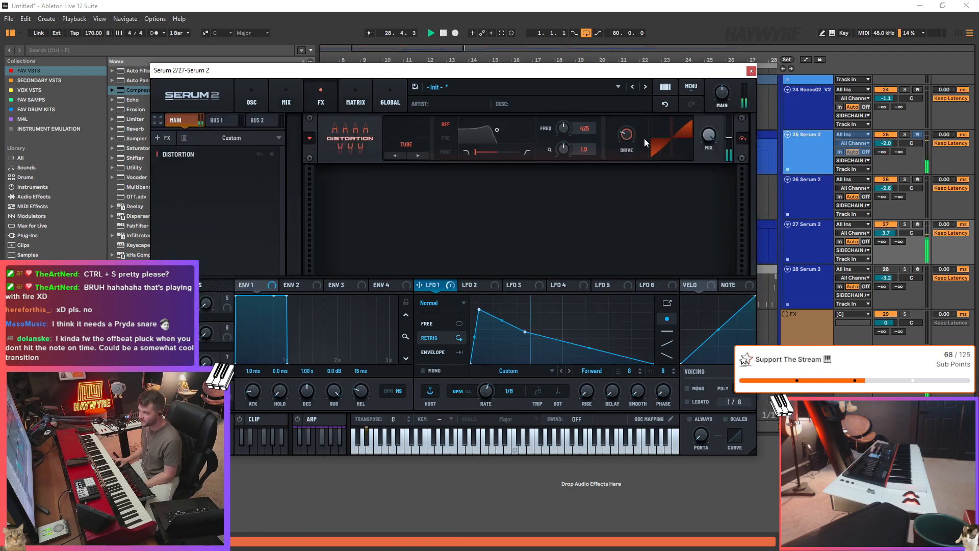
pyautogui.click(406, 144)
pyautogui.click(431, 258)
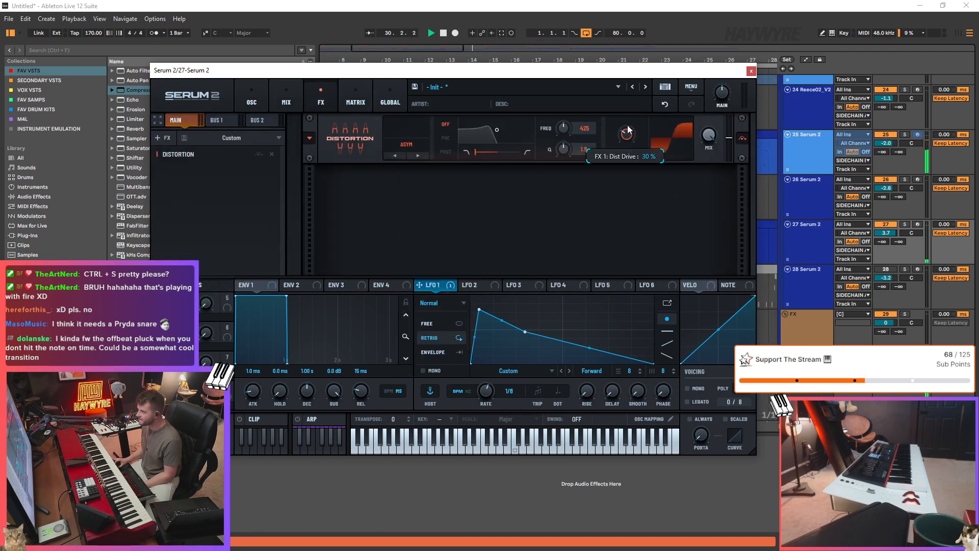
pyautogui.click(752, 71)
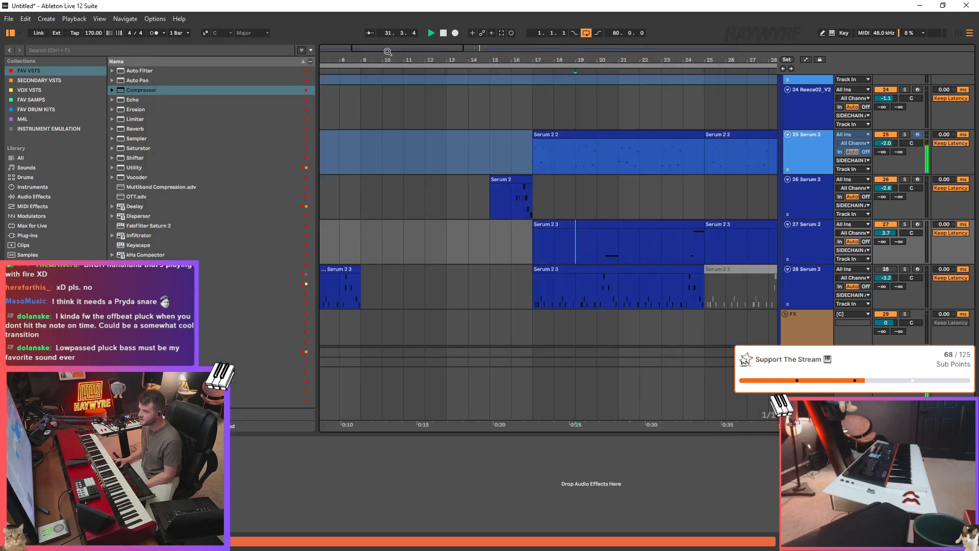
# - Review the synth and percussion tracks around bars 17–65 while the arrangement plays
pyautogui.scroll(-3, 482, 281)
pyautogui.scroll(4, 573, 213)
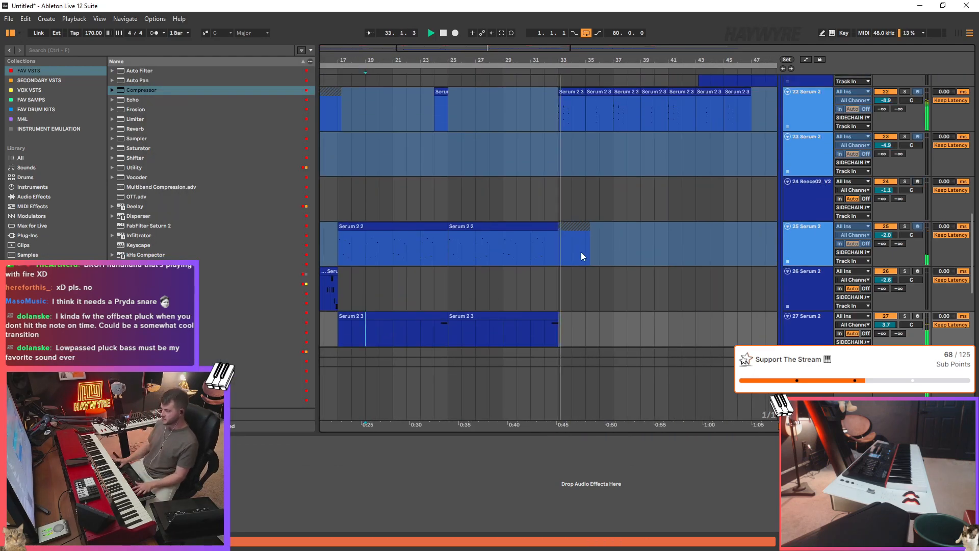
pyautogui.moveTo(545, 331); pyautogui.dragTo(631, 334)
pyautogui.scroll(3, 610, 281)
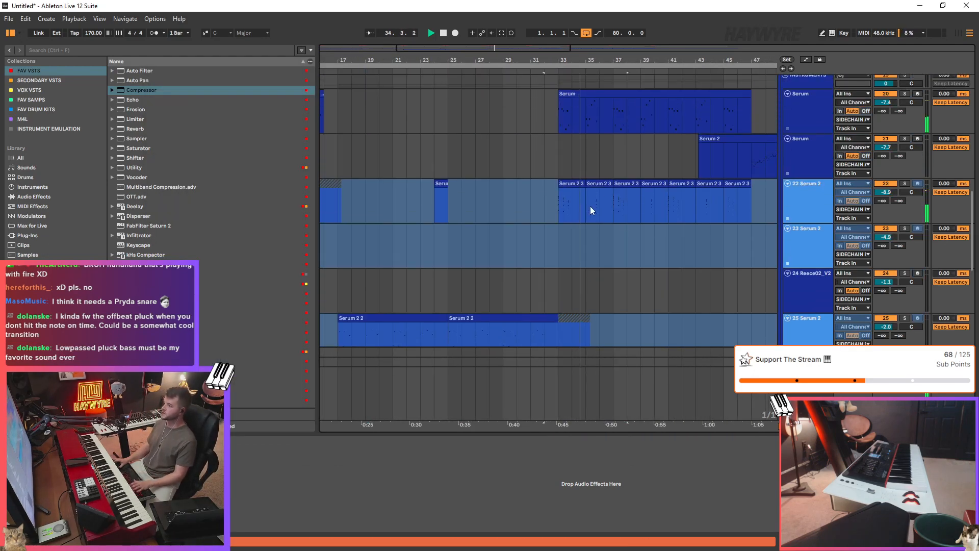
pyautogui.click(589, 209)
pyautogui.scroll(1, 590, 209)
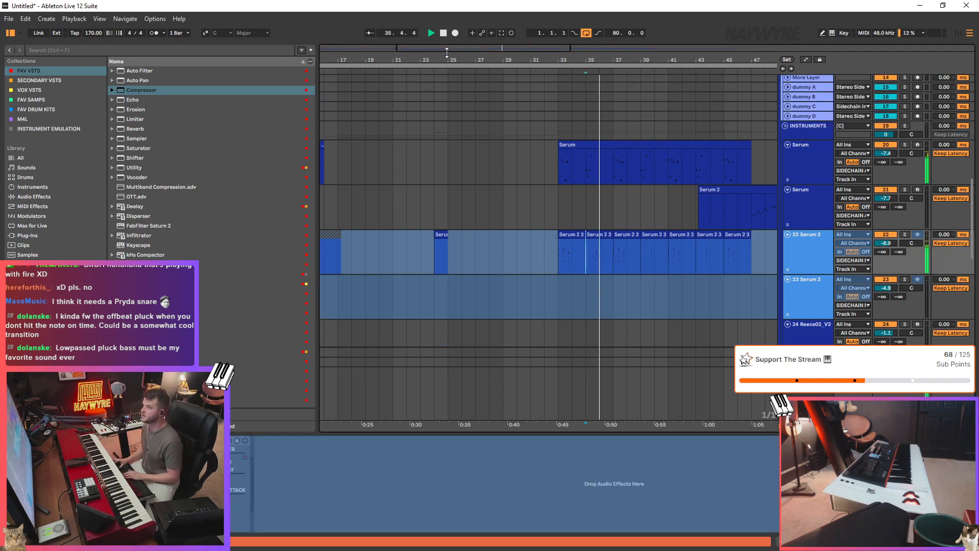
pyautogui.press('-')
pyautogui.scroll(2, 612, 263)
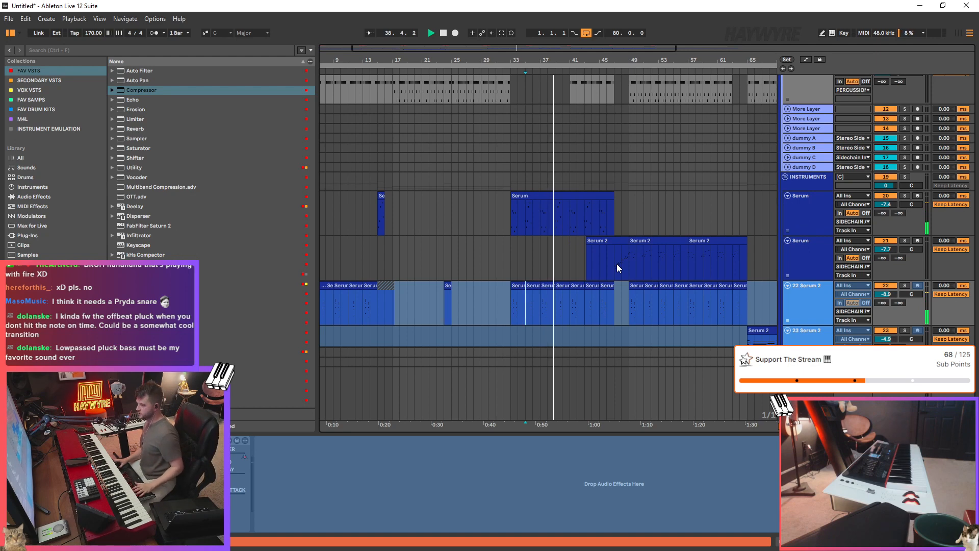
pyautogui.scroll(-3, 612, 255)
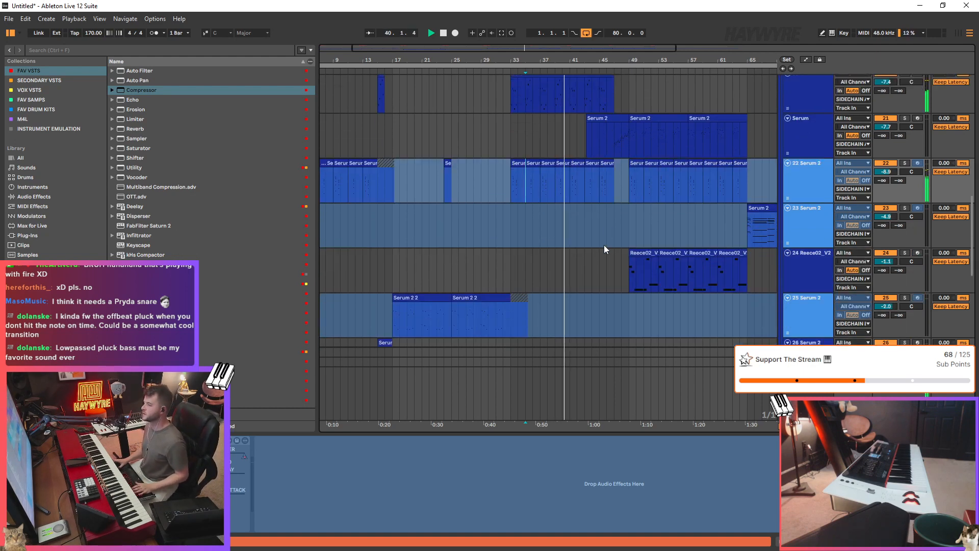
pyautogui.scroll(6, 604, 245)
pyautogui.scroll(3, 598, 227)
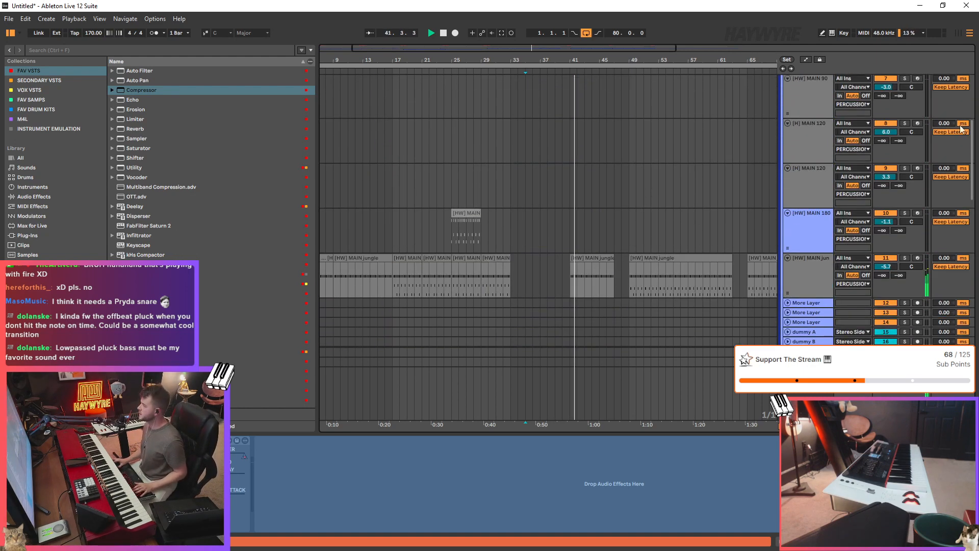
pyautogui.scroll(3, 678, 162)
# - Select the PROCESSED vox track near bar 41 and browse the VOX VSTS collection
pyautogui.click(569, 202)
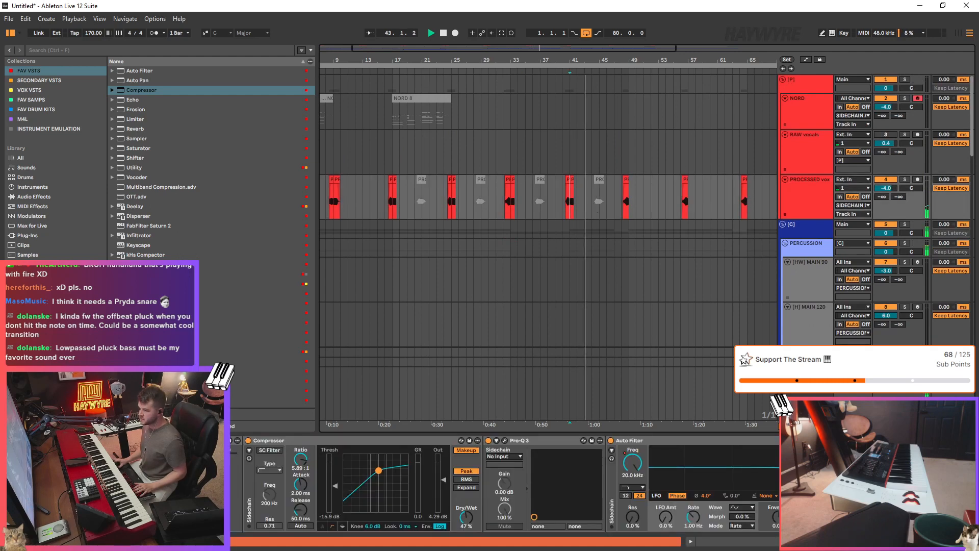
pyautogui.scroll(-1, 303, 293)
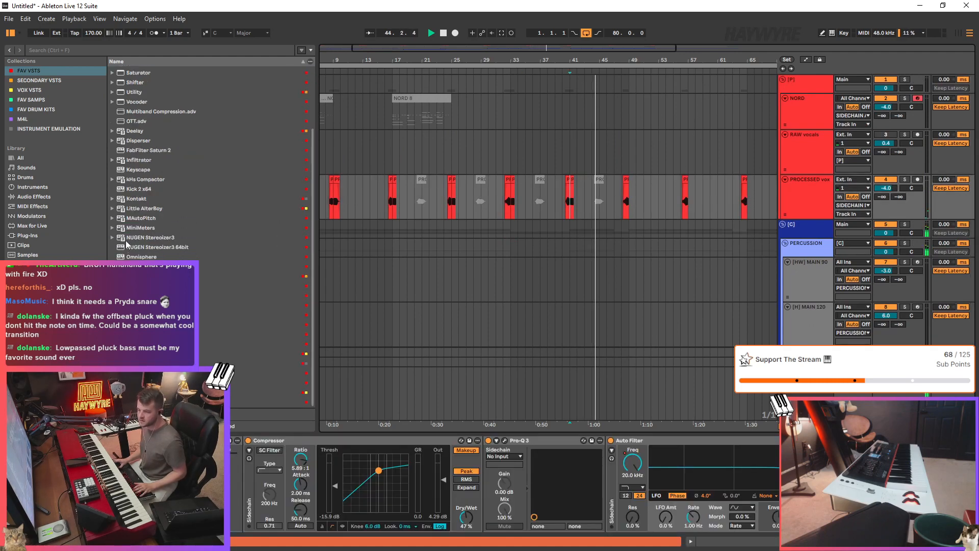
pyautogui.click(64, 101)
pyautogui.click(60, 90)
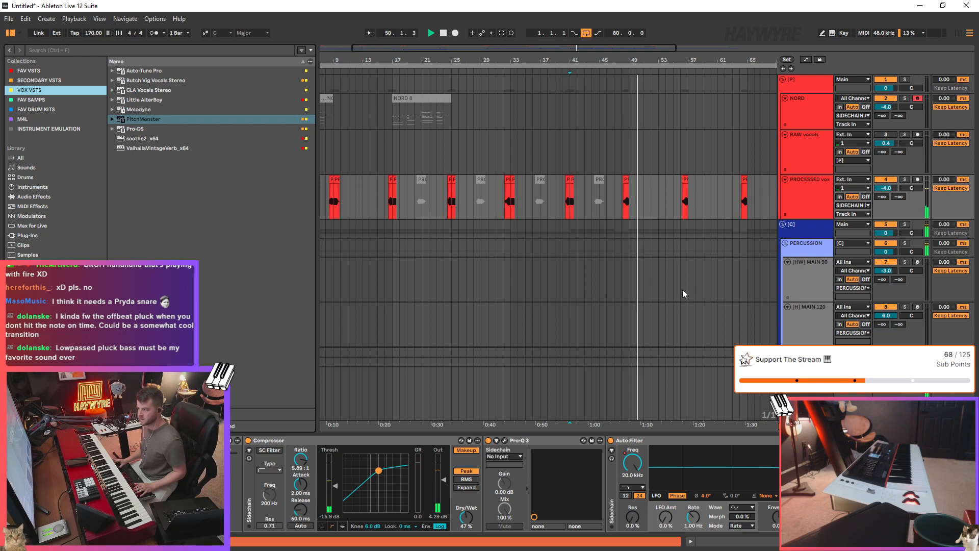
# - Consolidate the clips from bar 47 to bar 65 on Serum track 21 into one clip
pyautogui.scroll(-10, 683, 289)
pyautogui.scroll(-3, 650, 268)
pyautogui.click(616, 225)
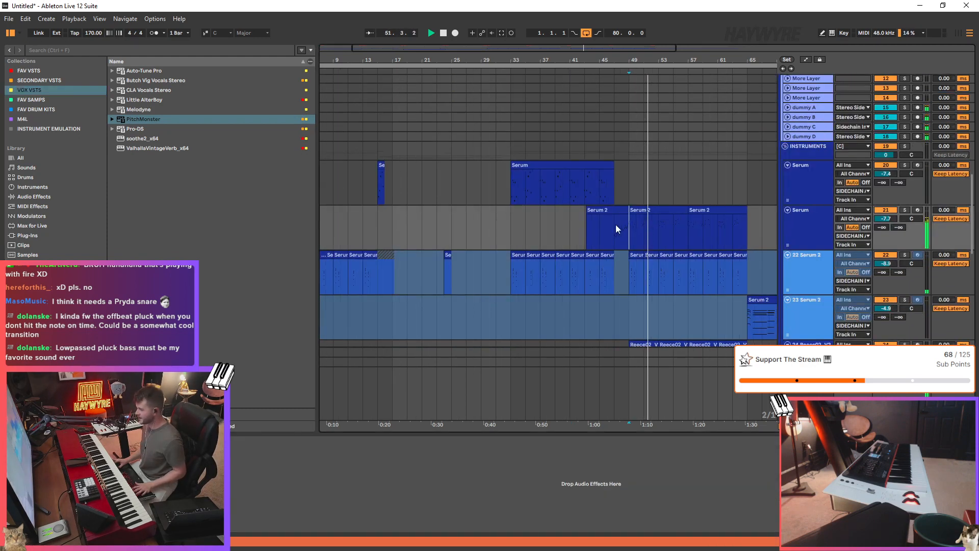
pyautogui.moveTo(614, 234); pyautogui.dragTo(751, 228)
pyautogui.hotkey('ctrl', 'j')
# - Copy the Serum clip at bars 33–47 on track 20 and paste it at bar 49 on track 21
pyautogui.click(516, 179)
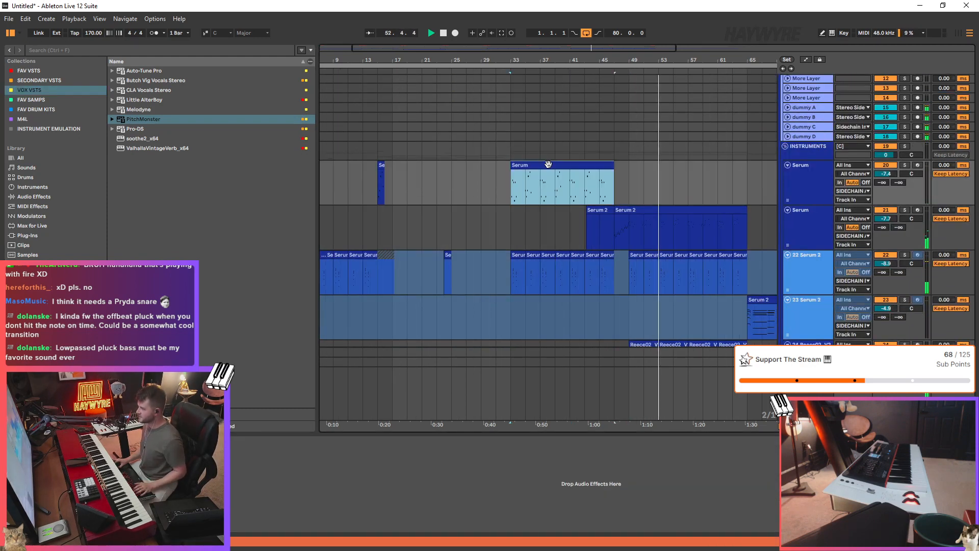
pyautogui.click(643, 242)
pyautogui.click(541, 174)
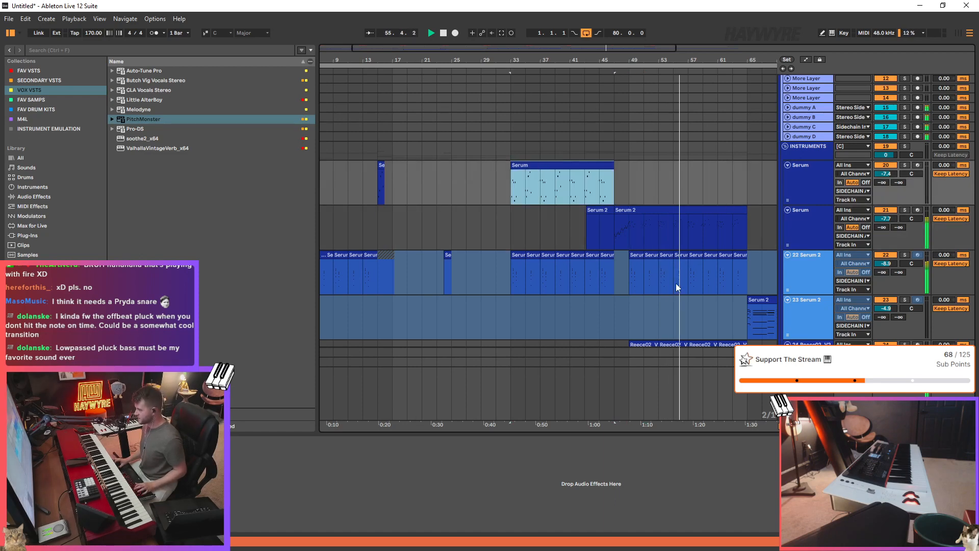
pyautogui.click(630, 235)
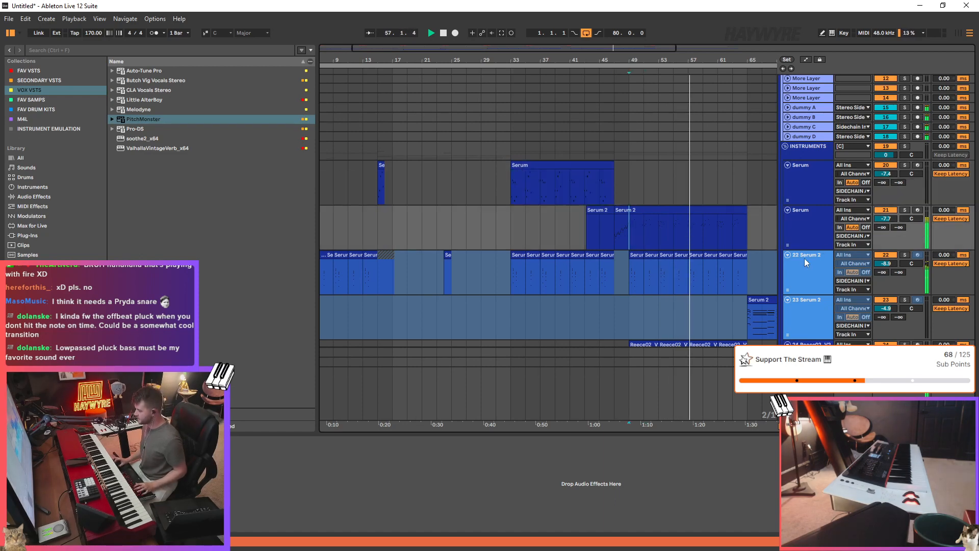
pyautogui.keyDown('shift'); pyautogui.click(772, 237); pyautogui.keyUp('shift')
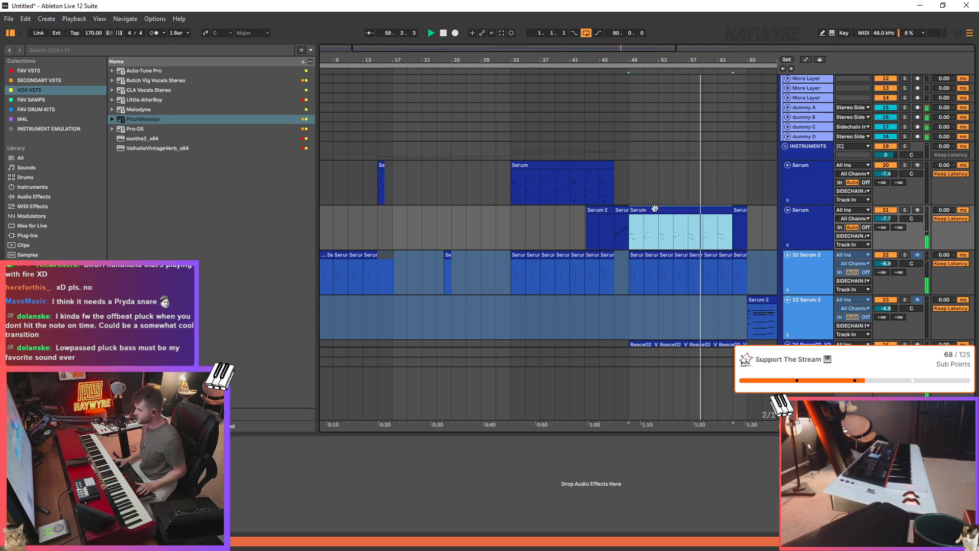
# - Transpose the pasted Serum clip's notes up one octave and extend the clip to bar 65
pyautogui.hotkey('ctrl', 'alt', 'e')
pyautogui.hotkey('shift', 'Up')
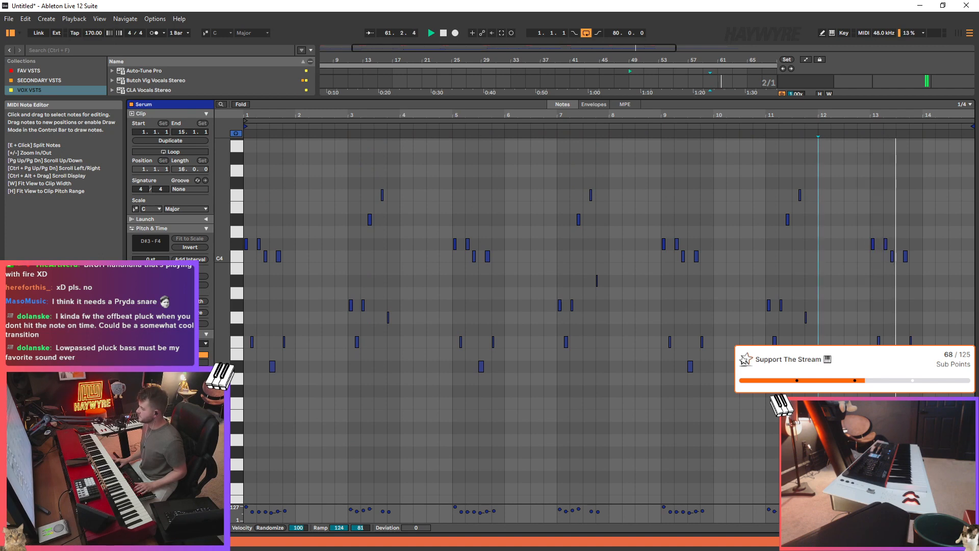
pyautogui.hotkey('ctrl', 'alt', 'e')
pyautogui.scroll(3, 691, 229)
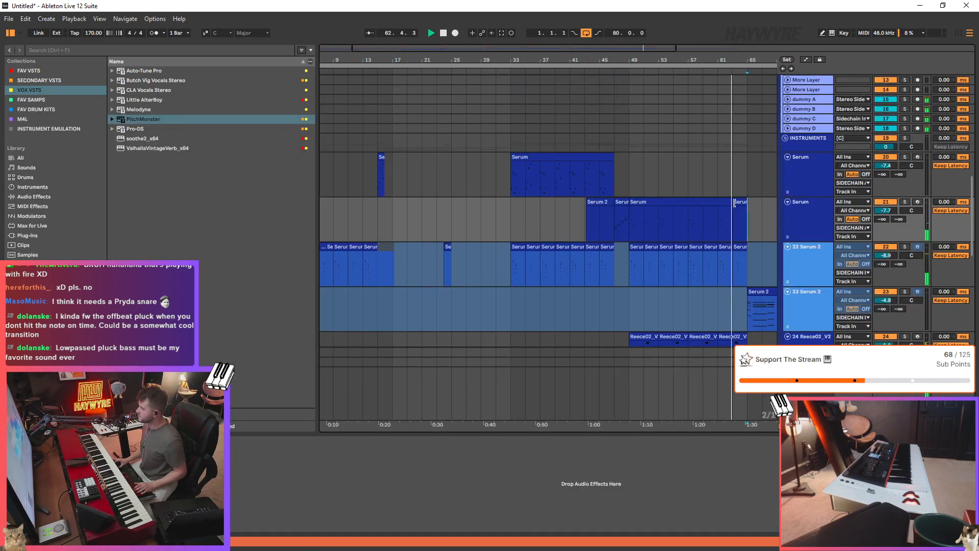
pyautogui.click(740, 222)
pyautogui.click(634, 233)
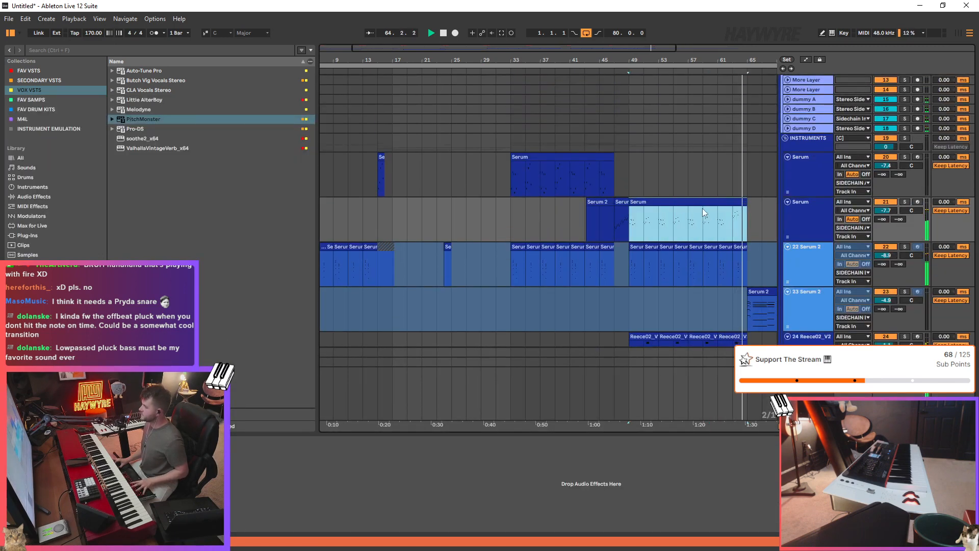
pyautogui.hotkey('ctrl', 'alt', 'e')
pyautogui.moveTo(845, 263); pyautogui.dragTo(239, 492)
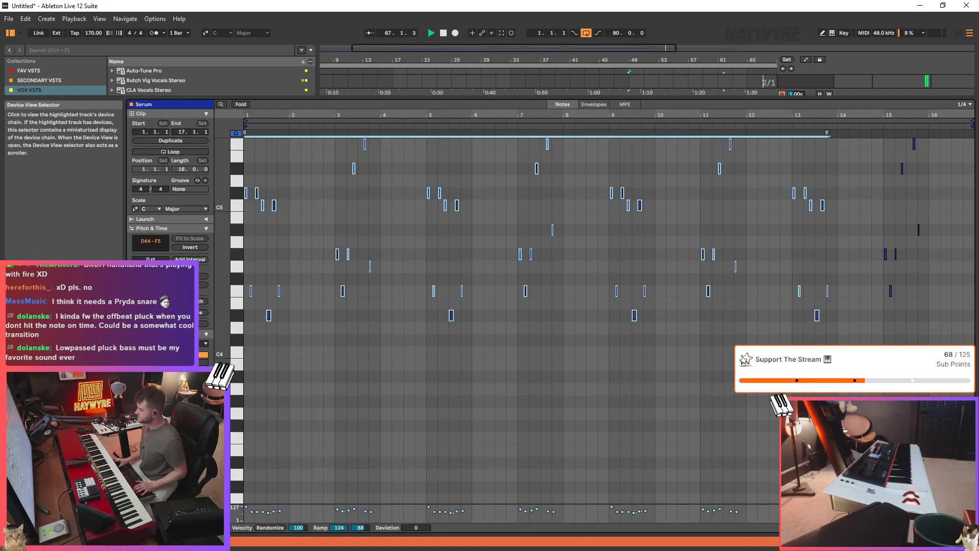
pyautogui.hotkey('ctrl', 'alt', 'e')
# - Review the arrangement across the instrument and percussion tracks during playback, placing the playhead at bar 15 on Serum track 20
pyautogui.press('-')
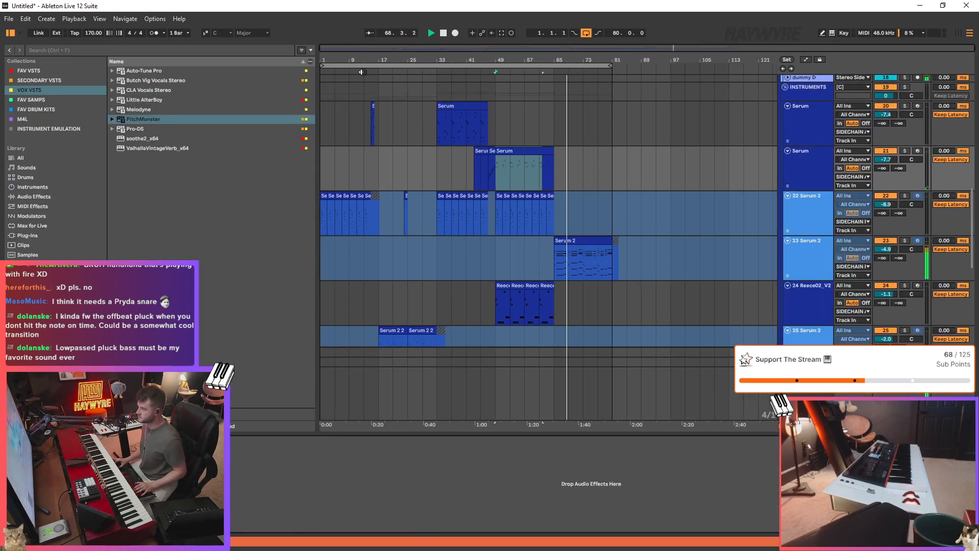
pyautogui.scroll(-3, 561, 185)
pyautogui.click(551, 179)
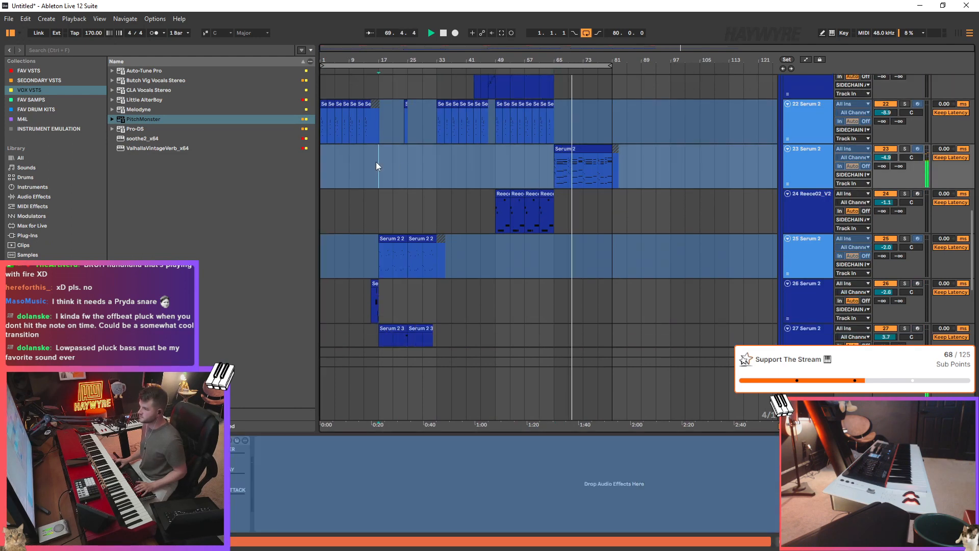
pyautogui.press('+')
pyautogui.click(393, 161)
pyautogui.scroll(2, 611, 220)
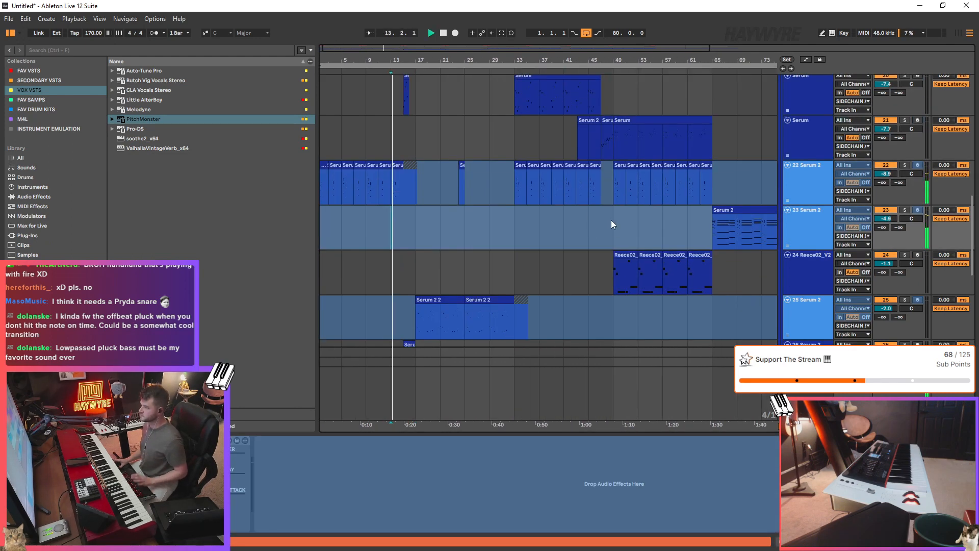
pyautogui.scroll(6, 650, 242)
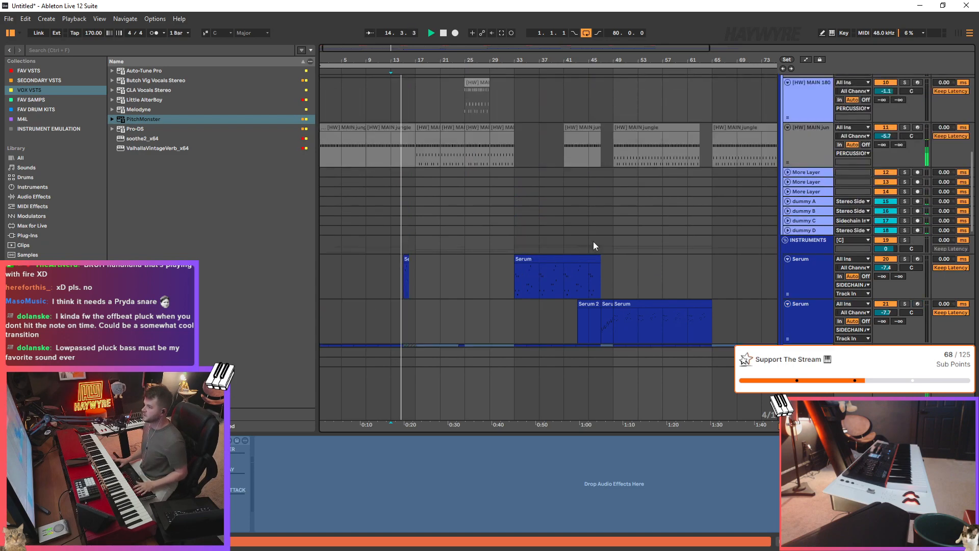
pyautogui.scroll(-2, 412, 280)
pyautogui.click(404, 236)
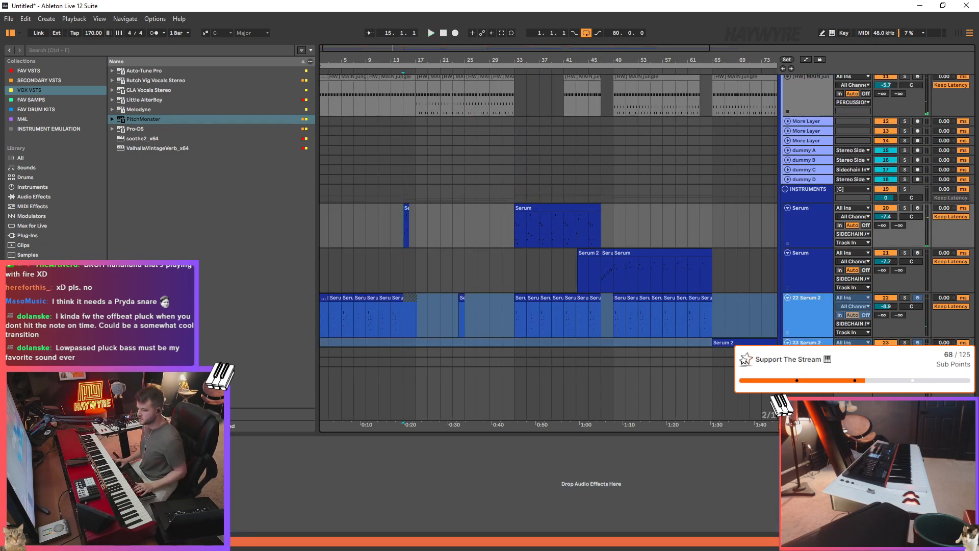
# - Open the Serum 2 instrument on track 20 and reposition its window to view the lead patch
pyautogui.click(153, 441)
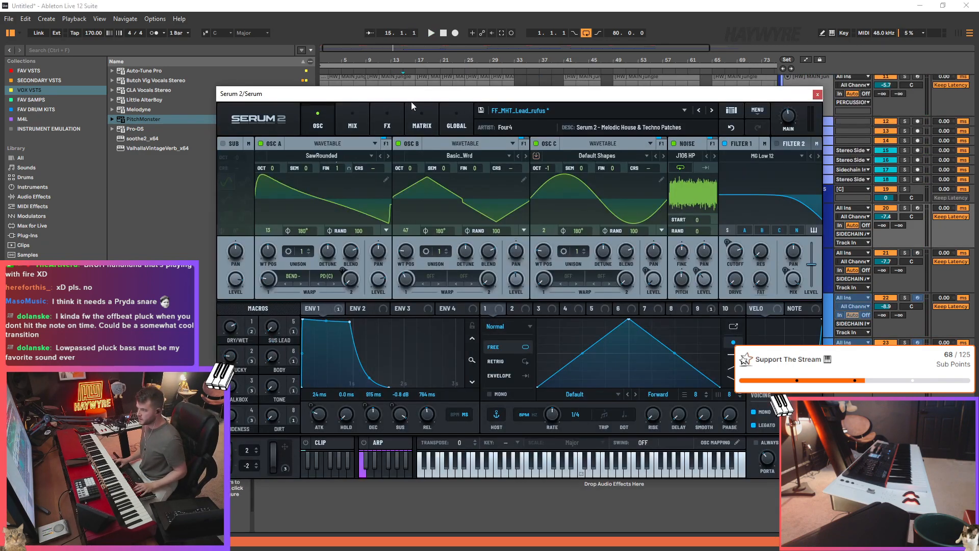
pyautogui.moveTo(410, 95); pyautogui.dragTo(622, 338)
pyautogui.moveTo(462, 339); pyautogui.dragTo(497, 139)
pyautogui.moveTo(585, 139); pyautogui.dragTo(582, 99)
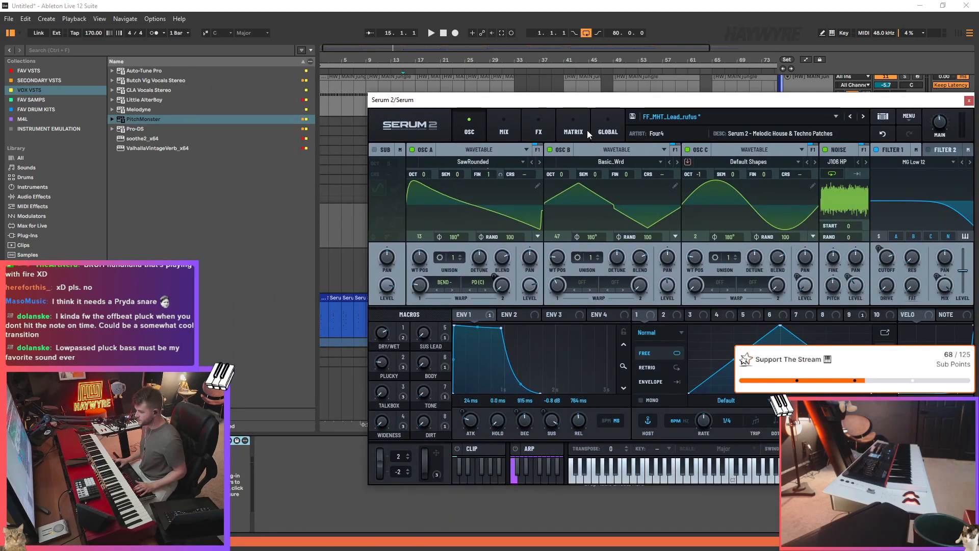
pyautogui.moveTo(587, 99); pyautogui.dragTo(577, 211)
# - Begin saving the Live Set under a new name in the Sketch Journal 2025 folder, starting the file name with 10 23 2025
pyautogui.click(9, 19)
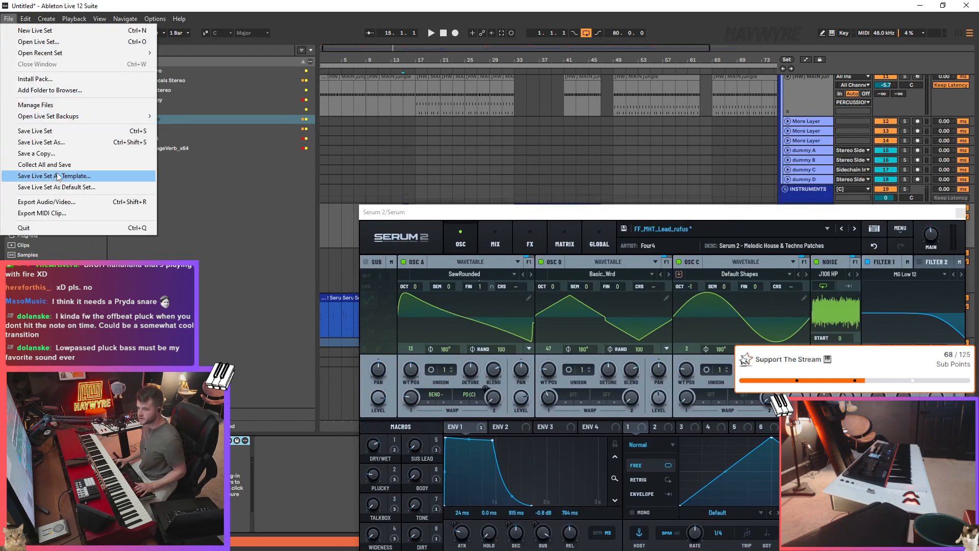
pyautogui.click(40, 142)
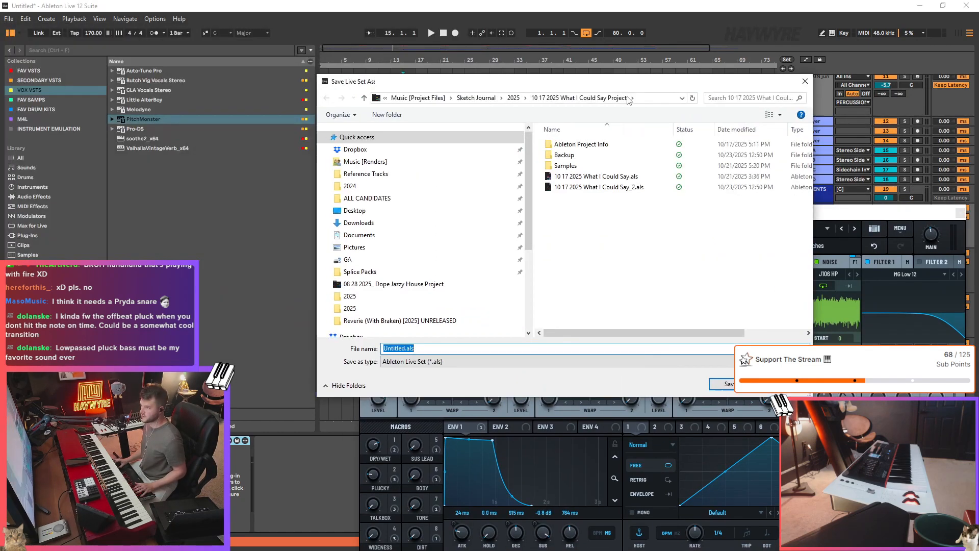
pyautogui.click(513, 98)
pyautogui.click(417, 349)
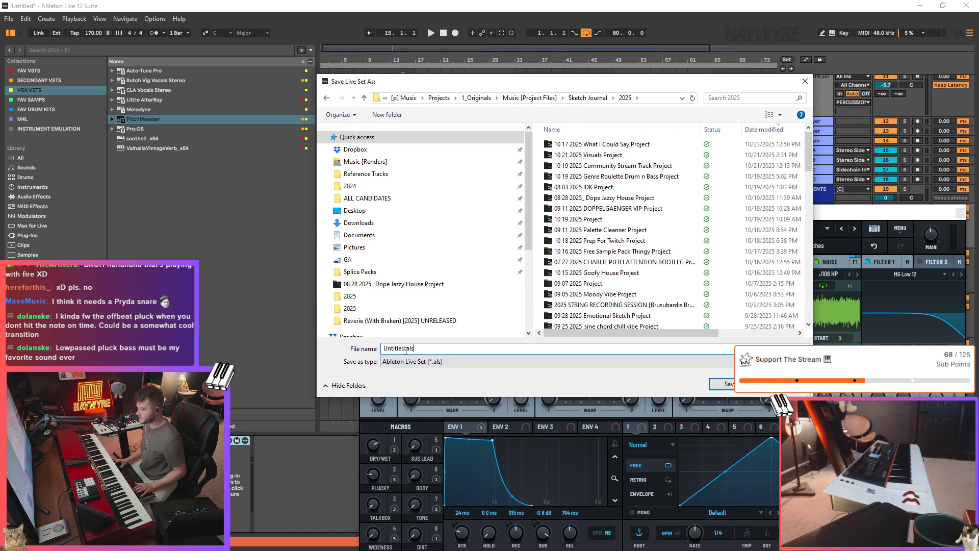
pyautogui.moveTo(406, 349); pyautogui.dragTo(337, 353)
pyautogui.press('BackSpace')
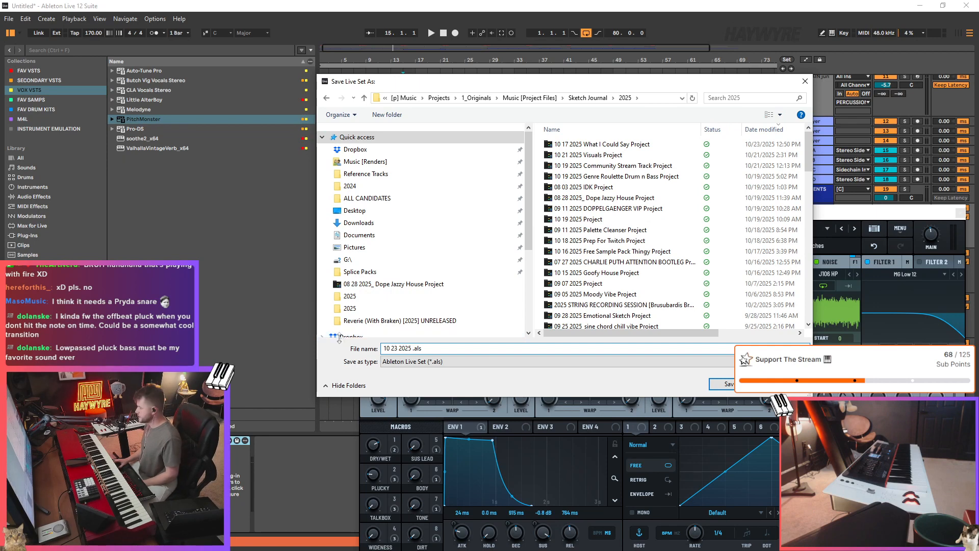
pyautogui.moveTo(517, 82); pyautogui.dragTo(493, 69)
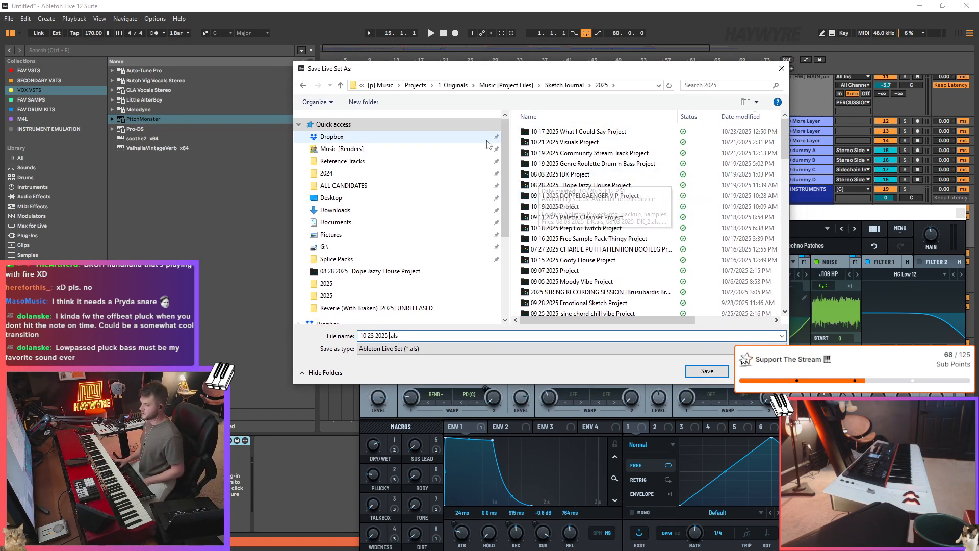
pyautogui.moveTo(592, 72); pyautogui.dragTo(584, 63)
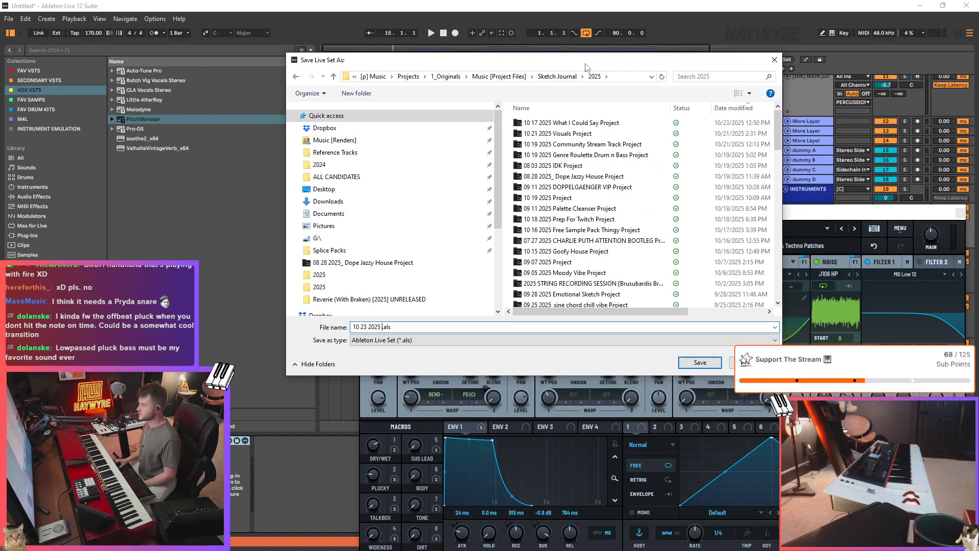
pyautogui.moveTo(585, 66); pyautogui.dragTo(621, 83)
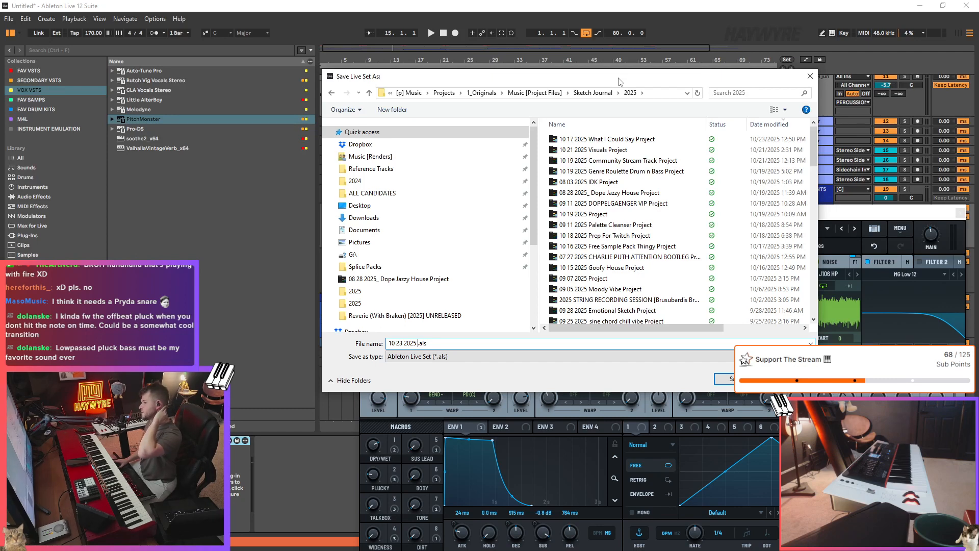
pyautogui.moveTo(620, 82); pyautogui.dragTo(657, 98)
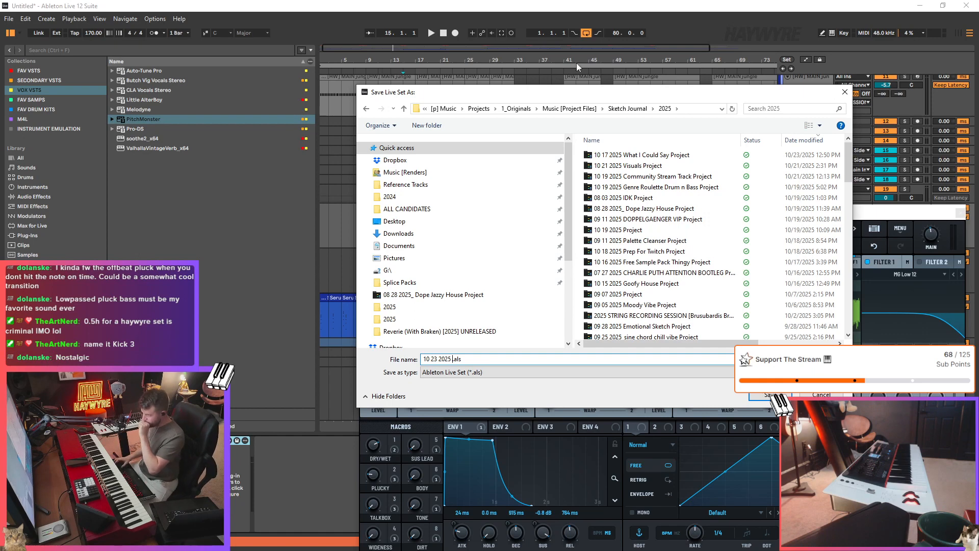
pyautogui.moveTo(682, 94); pyautogui.dragTo(654, 89)
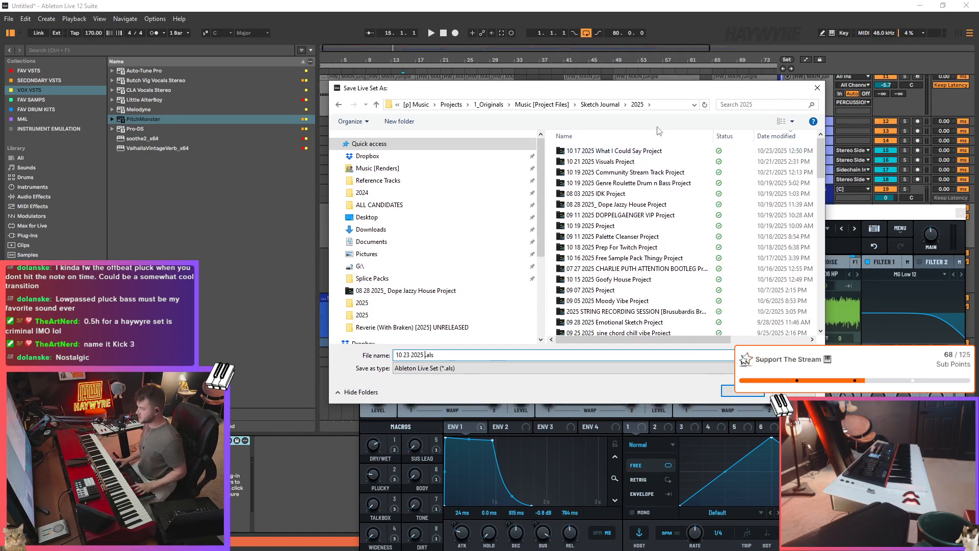
pyautogui.moveTo(670, 90); pyautogui.dragTo(657, 94)
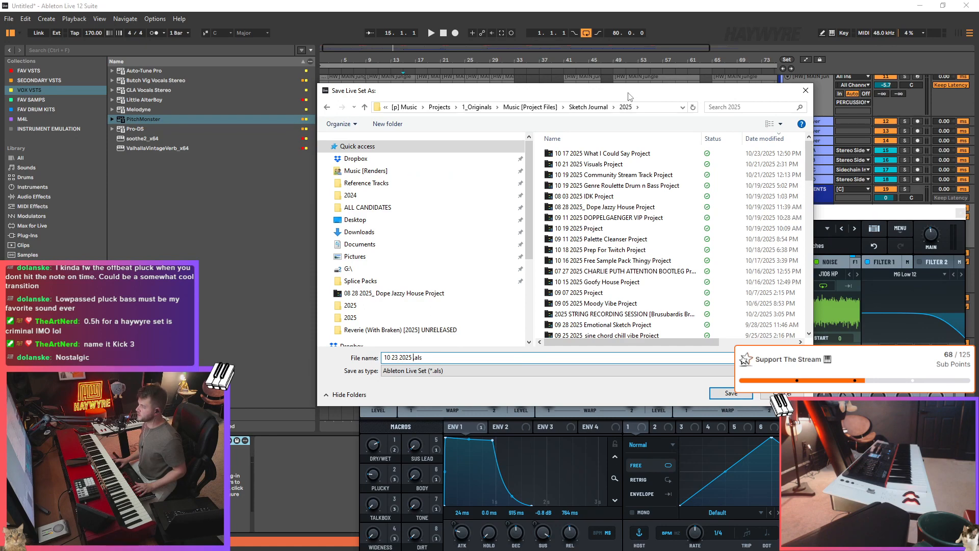
pyautogui.moveTo(630, 96); pyautogui.dragTo(607, 50)
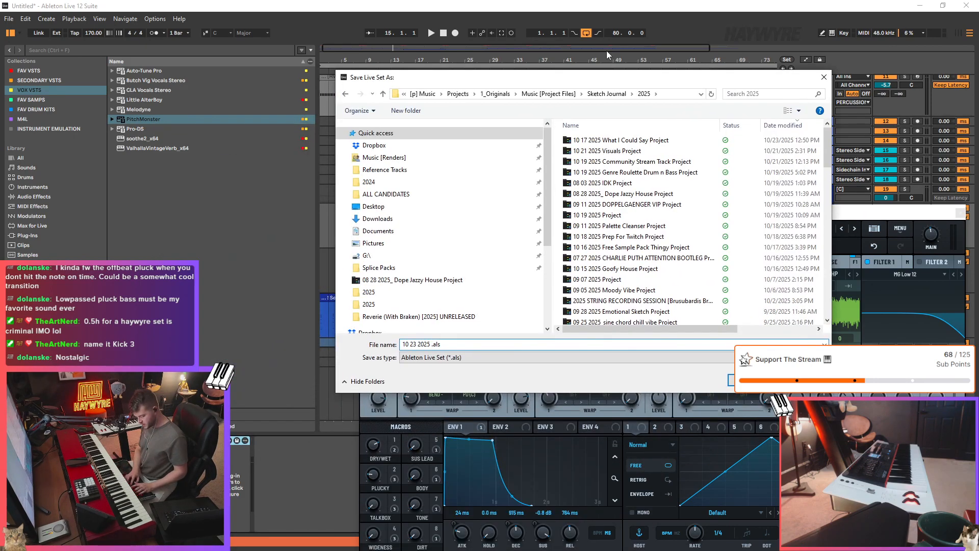
# - Complete the file name as "10 23 2025 This Side Of Me", save the set and delete the temporary project files
pyautogui.write('This Side Of m')
pyautogui.press('BackSpace')
pyautogui.write('Me')
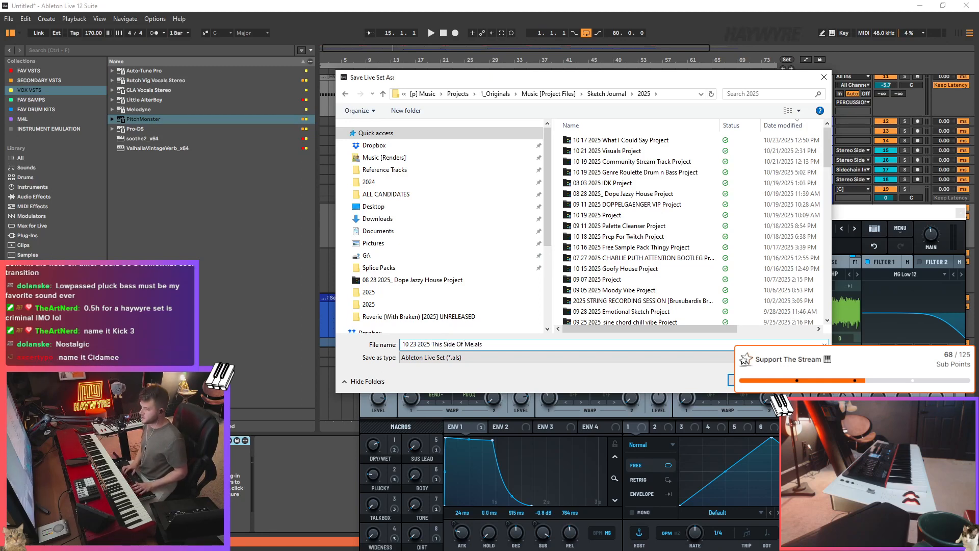
pyautogui.press('Return')
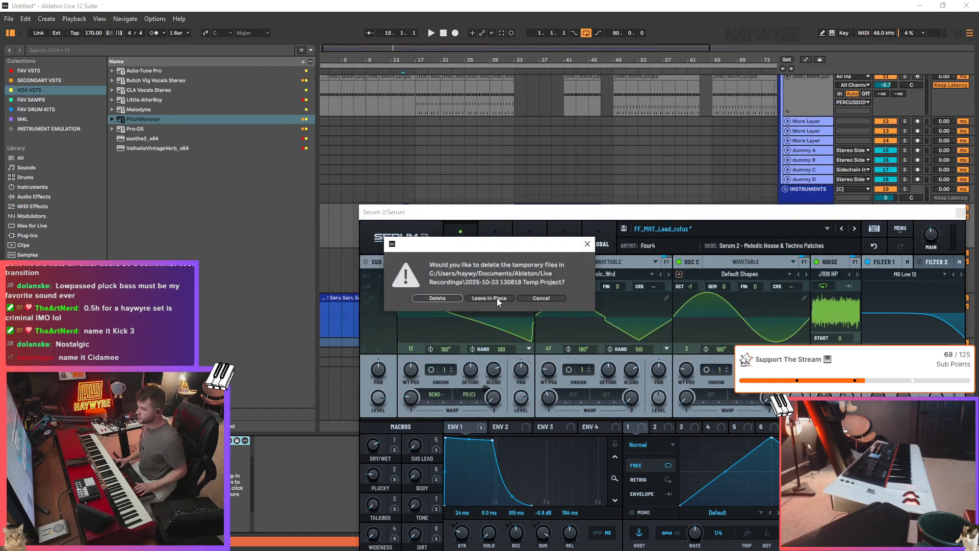
pyautogui.click(449, 298)
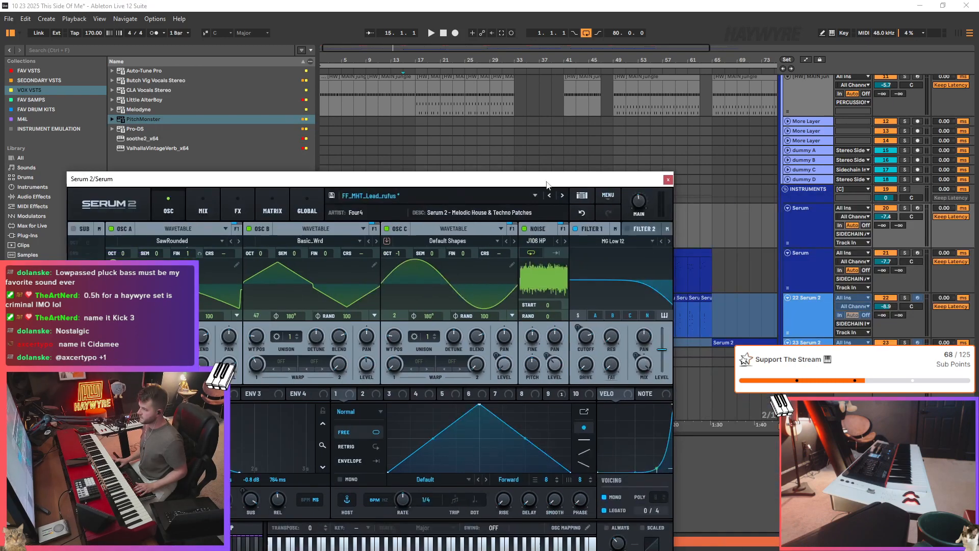
# - Close the Serum 2 window and narrow the browser to widen the arrangement view
pyautogui.click(667, 179)
pyautogui.moveTo(313, 164); pyautogui.dragTo(255, 174)
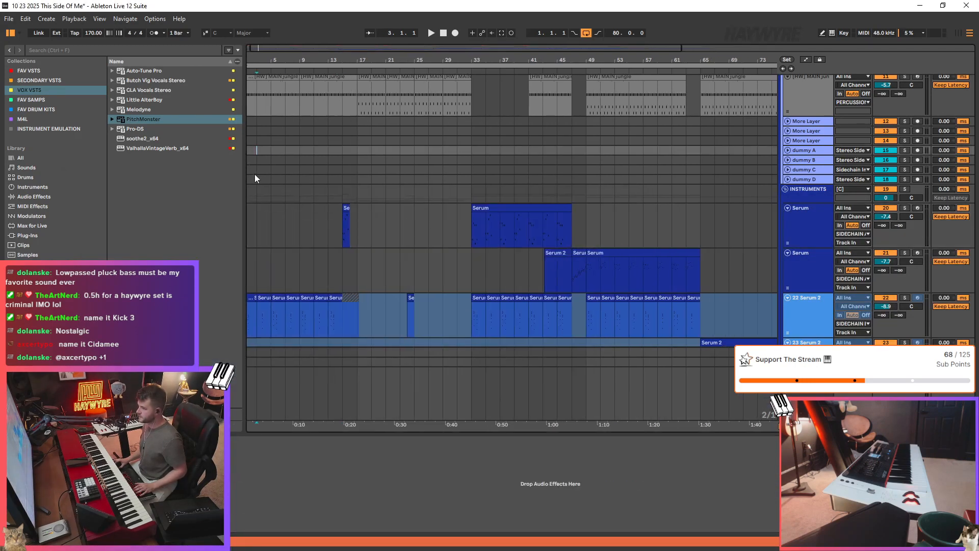
pyautogui.scroll(3, 647, 166)
pyautogui.scroll(6, 816, 111)
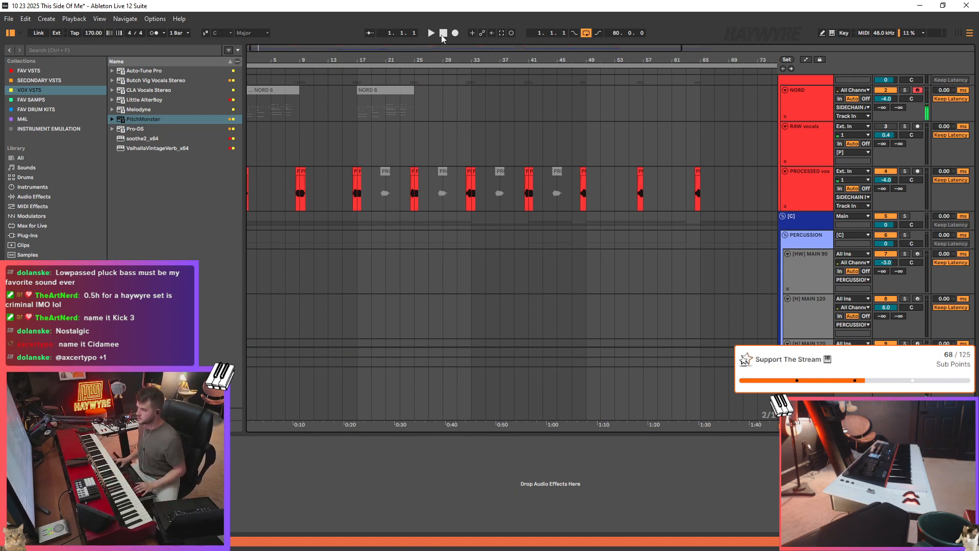
# - Play the arrangement from bar 1 and look over the vocal, percussion and instrument tracks
pyautogui.press('space')
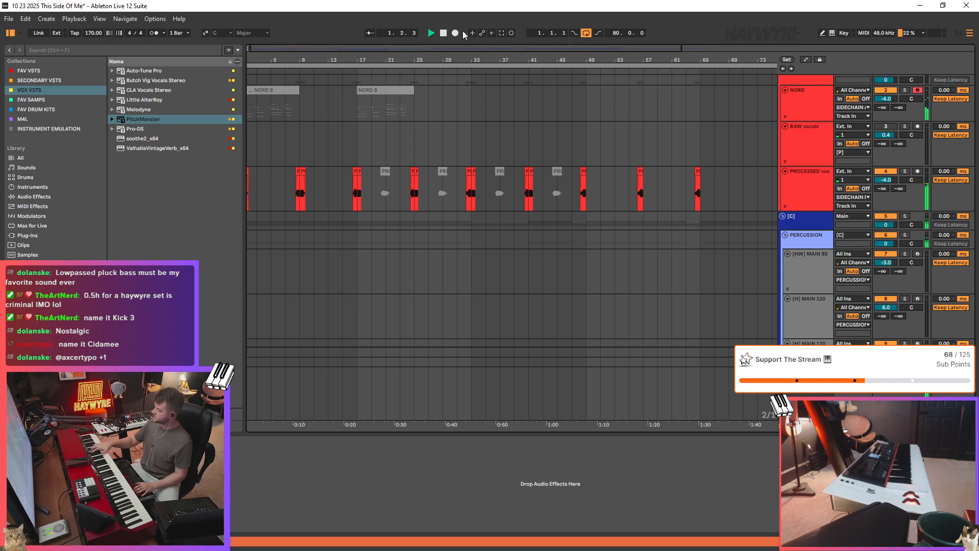
pyautogui.scroll(-1, 412, 224)
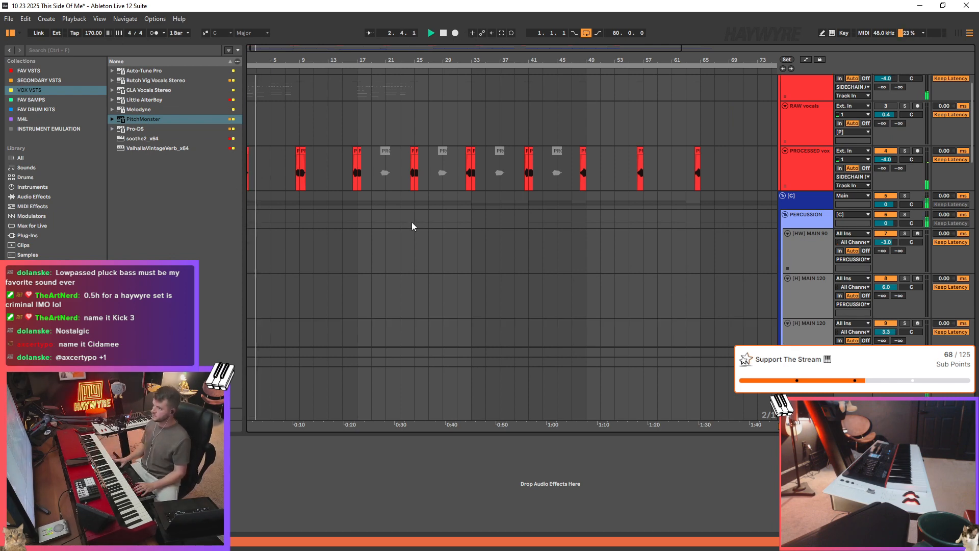
pyautogui.scroll(-8, 412, 222)
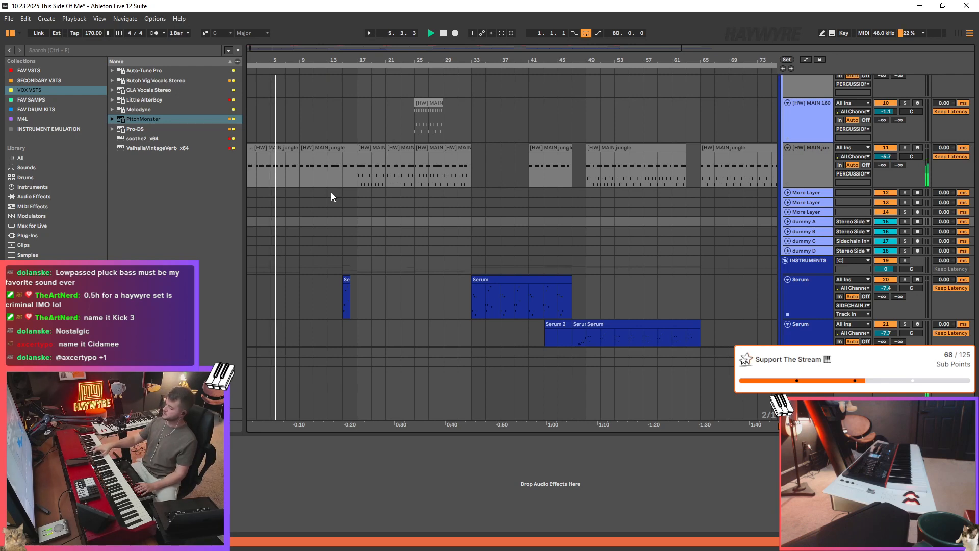
pyautogui.scroll(6, 417, 213)
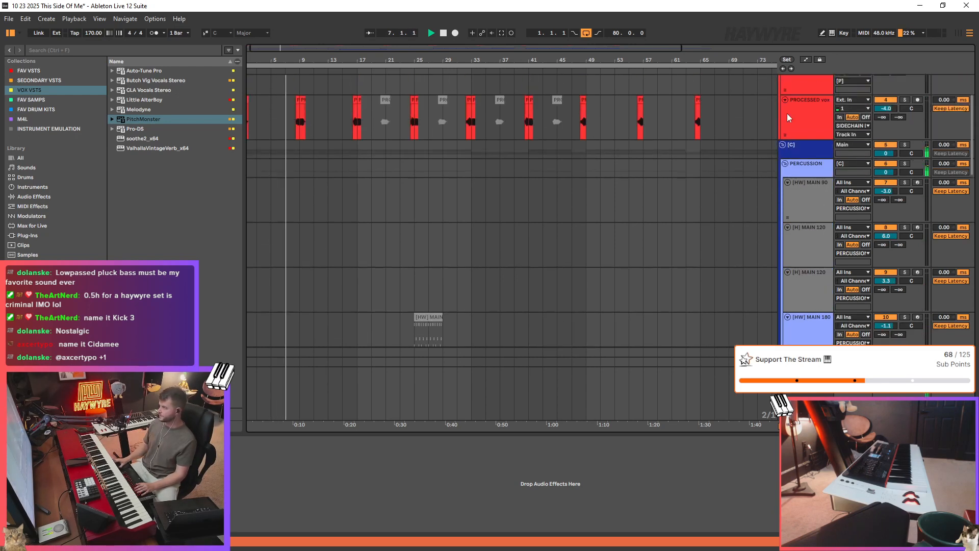
# - Add the ValhallaVintageVerb_x64 reverb after Pro-Q 3 on the NORD track and close its window
pyautogui.scroll(2, 788, 117)
pyautogui.click(797, 98)
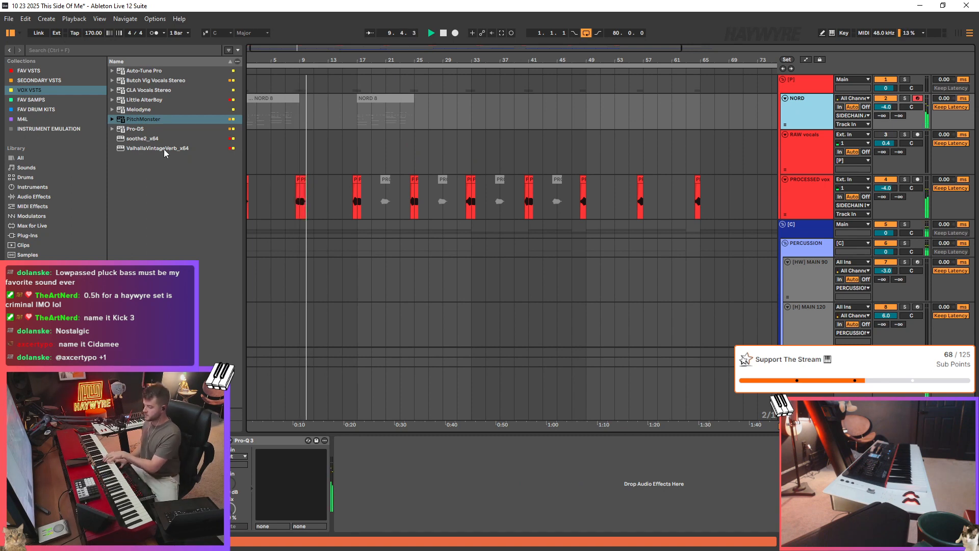
pyautogui.moveTo(164, 149); pyautogui.dragTo(412, 469)
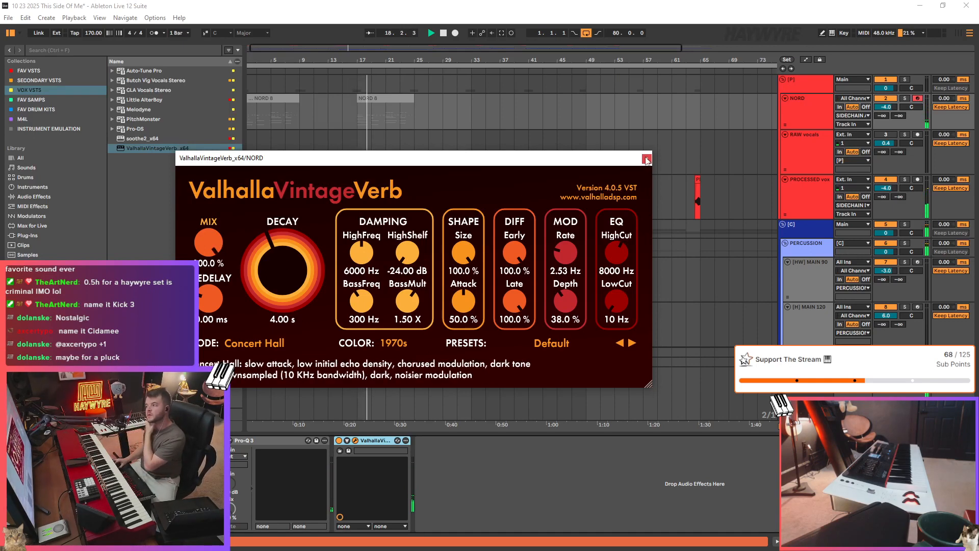
pyautogui.click(646, 158)
# - Deactivate the clips between bars 1 and 25 on Serum 2 track 22
pyautogui.scroll(-3, 418, 297)
pyautogui.scroll(-15, 418, 297)
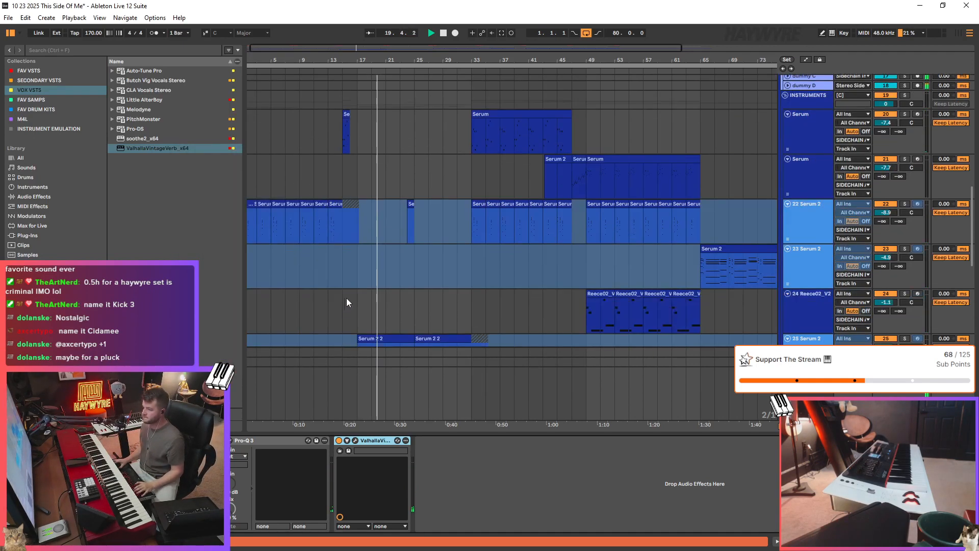
pyautogui.click(356, 138)
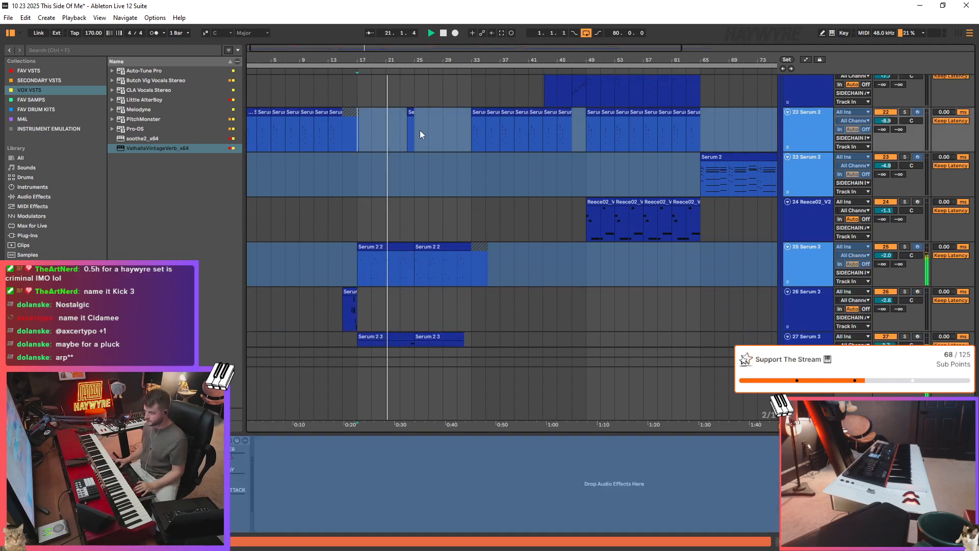
pyautogui.moveTo(415, 138); pyautogui.dragTo(248, 138)
pyautogui.press('-')
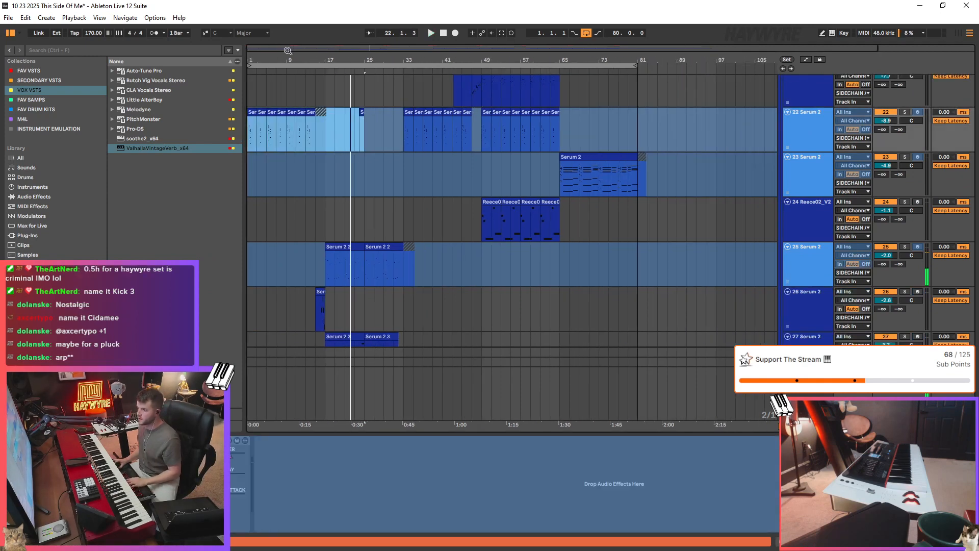
# - Move the Serum 2 2 clips on track 25 from bars 17–33 to bar 1 and play the arrangement from the start
pyautogui.scroll(-2, 382, 234)
pyautogui.moveTo(332, 230); pyautogui.dragTo(409, 217)
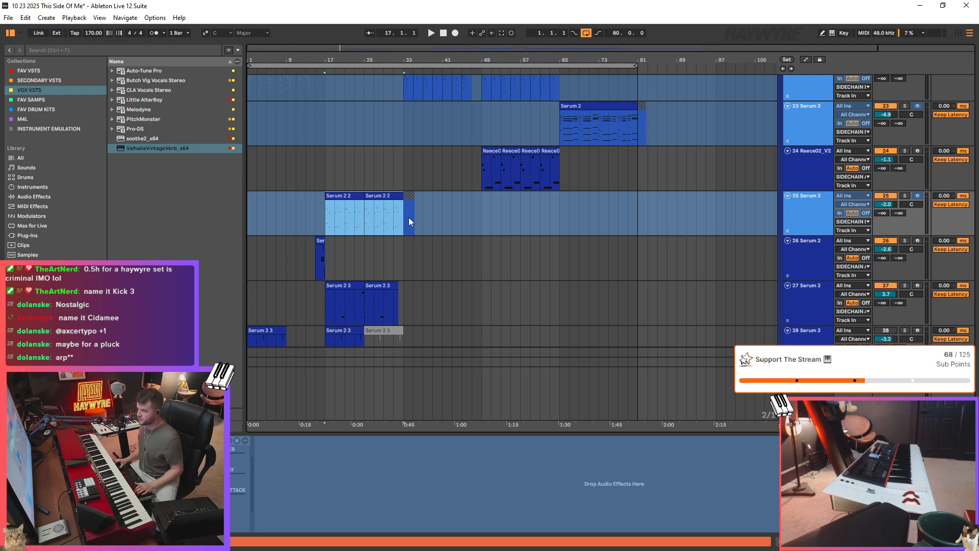
pyautogui.press('Delete')
pyautogui.hotkey('ctrl', 'v')
pyautogui.press('space')
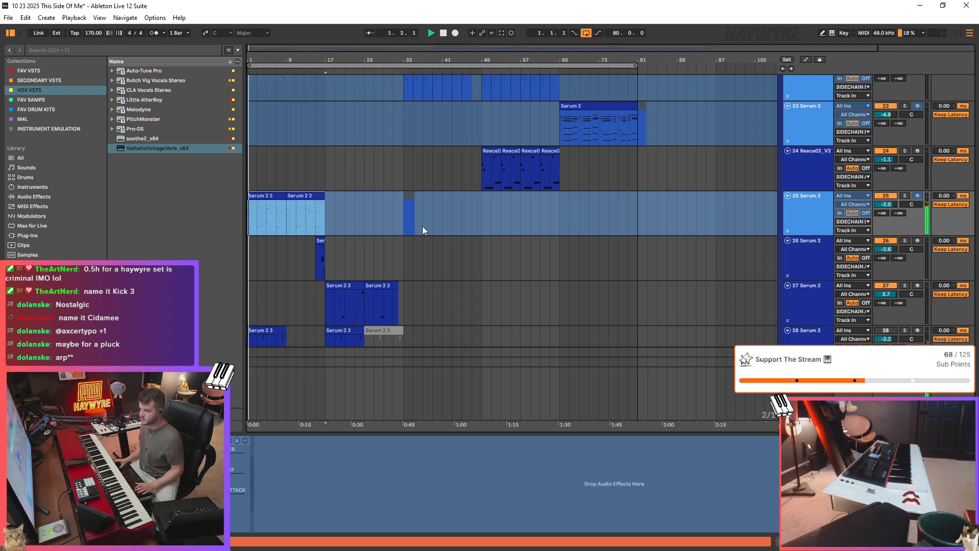
pyautogui.scroll(-5, 331, 295)
pyautogui.scroll(8, 515, 269)
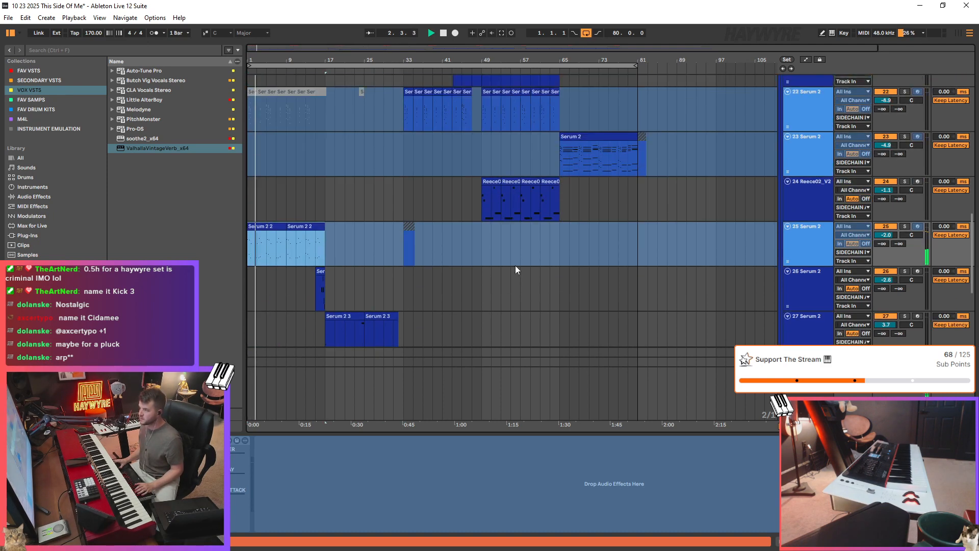
pyautogui.click(607, 184)
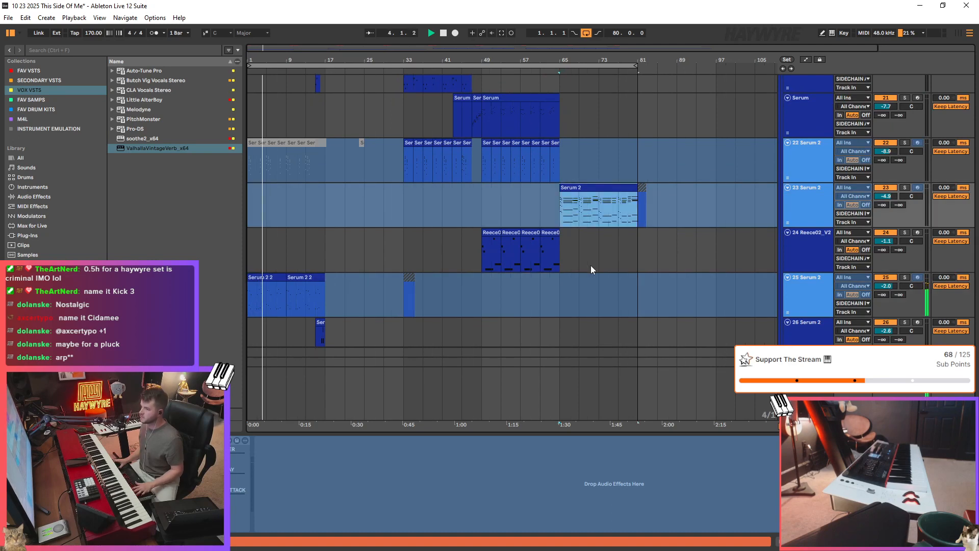
pyautogui.scroll(4, 367, 230)
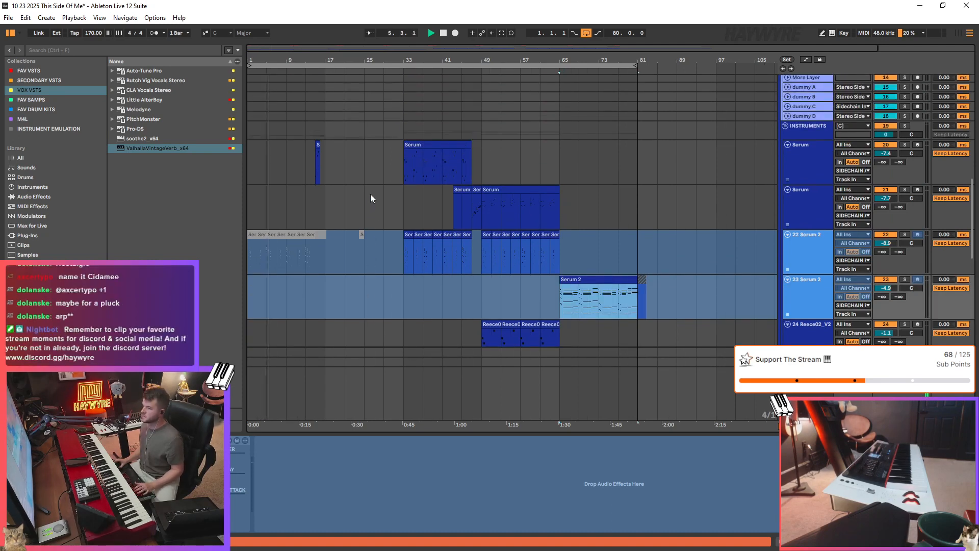
pyautogui.scroll(-2, 415, 279)
pyautogui.scroll(-2, 415, 279)
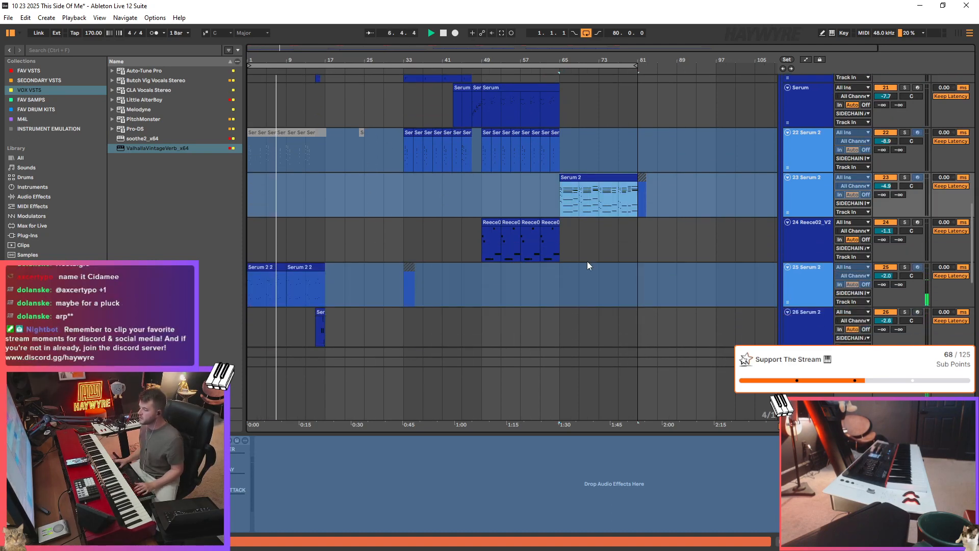
pyautogui.click(564, 210)
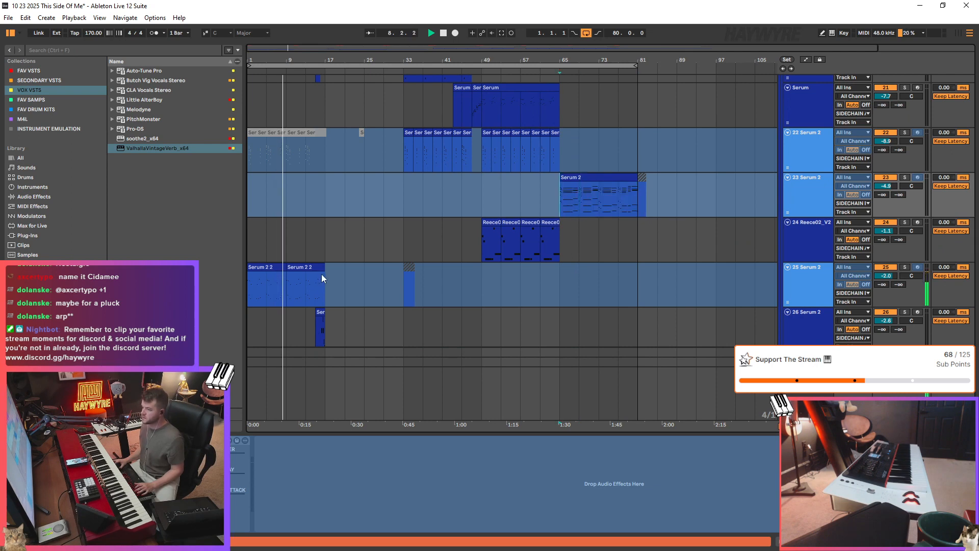
# - Duplicate the Serum 2 2 clips on track 25 from bars 1–17 into bars 17–33
pyautogui.click(319, 288)
pyautogui.scroll(-2, 326, 249)
pyautogui.moveTo(325, 249); pyautogui.dragTo(209, 242)
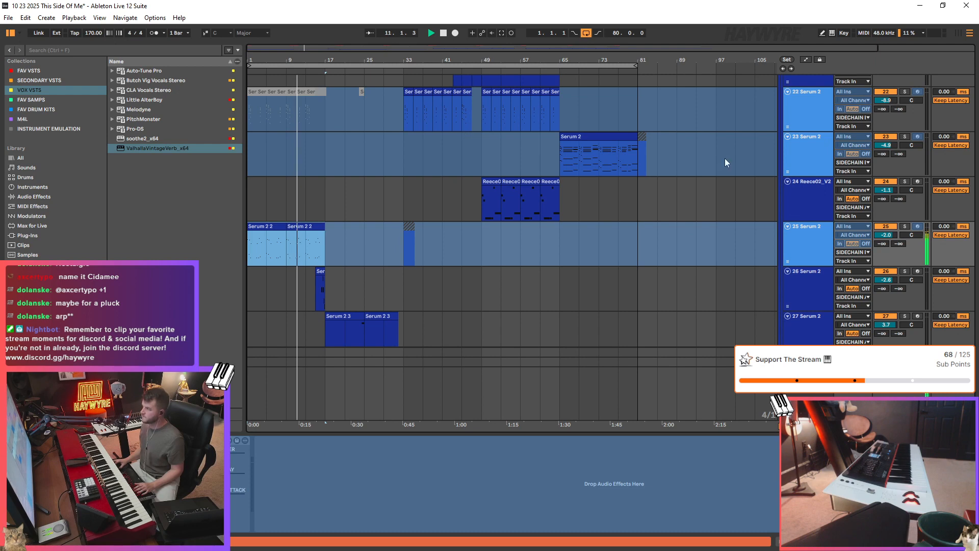
pyautogui.hotkey('ctrl', 'd')
pyautogui.click(366, 245)
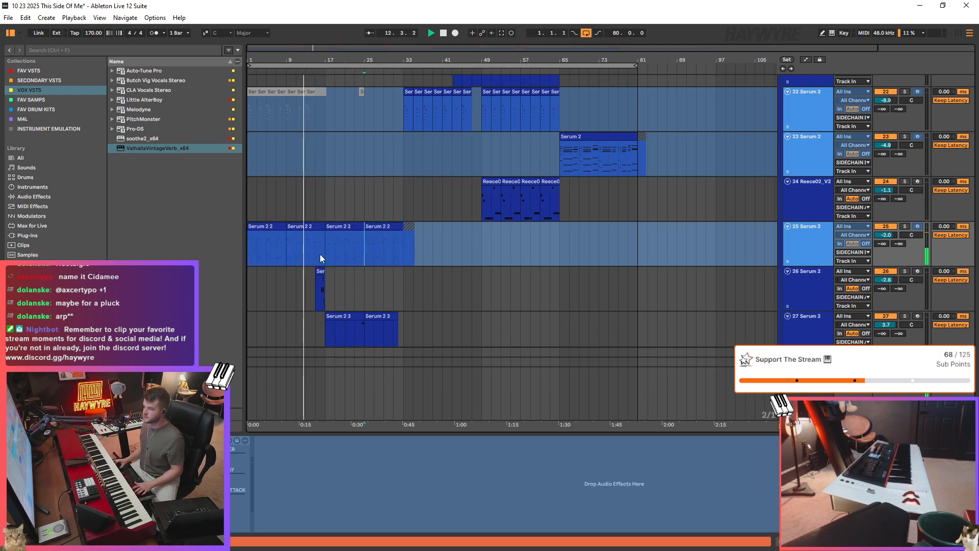
# - Clear the two bars from bar 15 to 17 in the Serum 2 2 part on track 25
pyautogui.moveTo(324, 253); pyautogui.dragTo(315, 253)
pyautogui.scroll(-4, 398, 269)
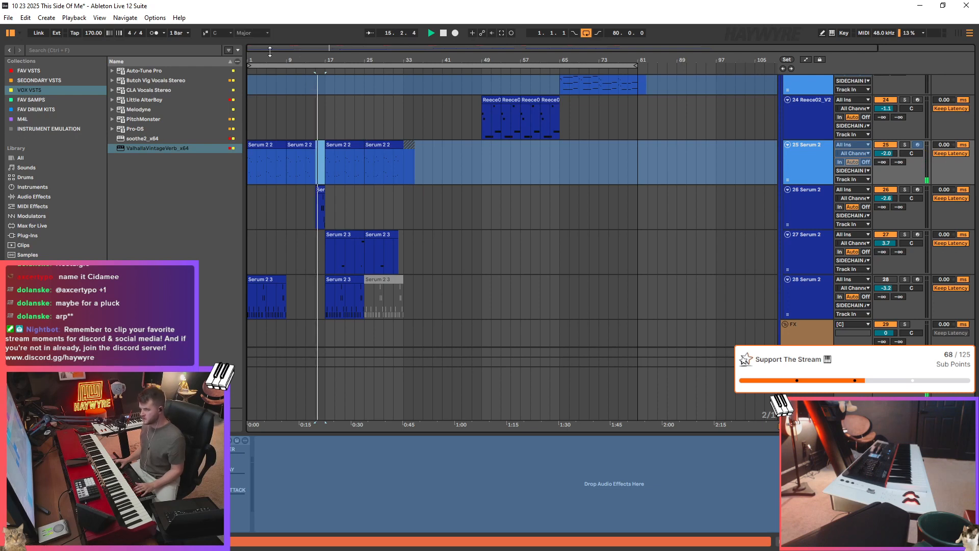
pyautogui.scroll(2, 403, 224)
pyautogui.scroll(3, 580, 208)
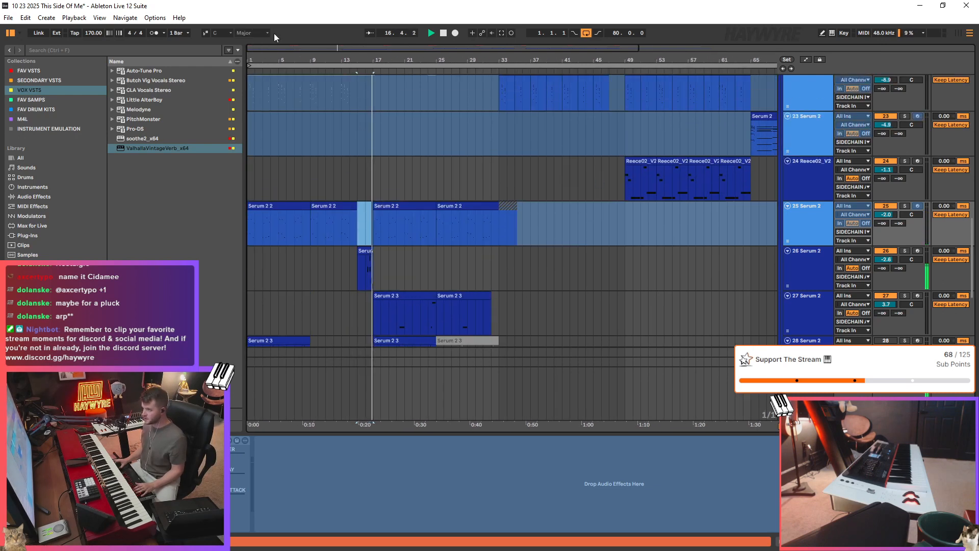
# - Try a copy of the first eight bars of track 23's Serum 2 clip at bar 17
pyautogui.scroll(-2, 564, 161)
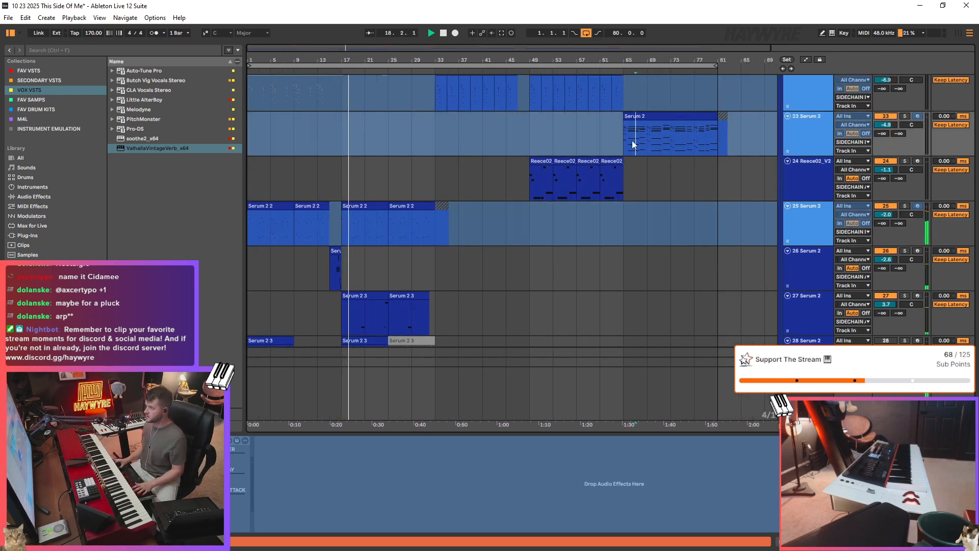
pyautogui.moveTo(634, 142); pyautogui.dragTo(670, 149)
pyautogui.hotkey('ctrl', 'c')
pyautogui.click(343, 143)
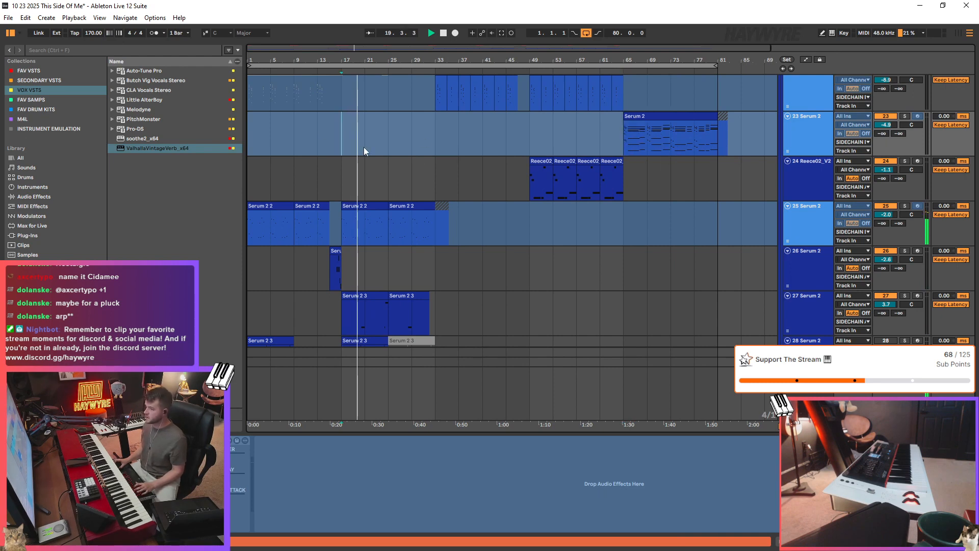
pyautogui.hotkey('ctrl', 'v')
# - Set track 23's volume to -8.4 and clear its bars 17–33
pyautogui.moveTo(886, 124); pyautogui.dragTo(886, 133)
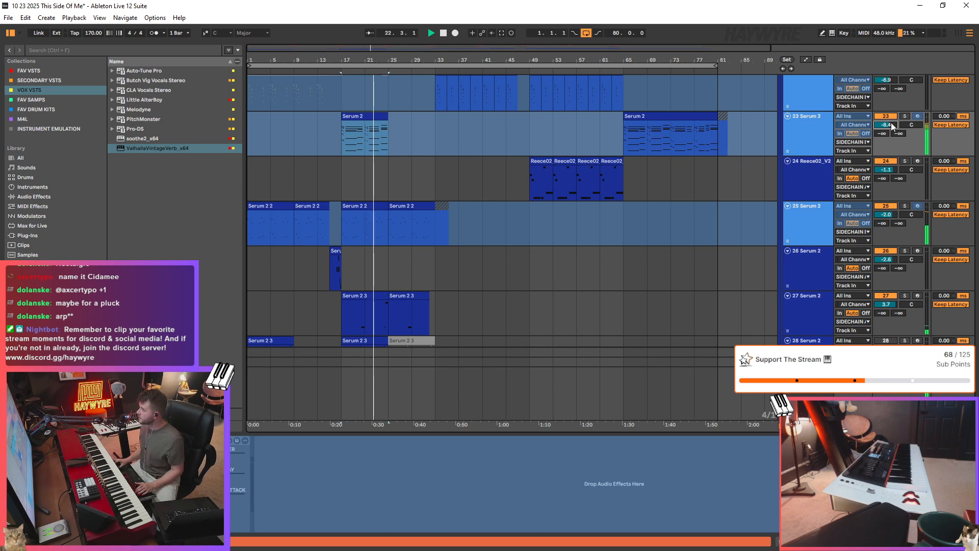
pyautogui.moveTo(343, 140); pyautogui.dragTo(433, 146)
# - Lower the mix of ValhallaVintageVerb on the NORD track and close its window
pyautogui.scroll(10, 429, 319)
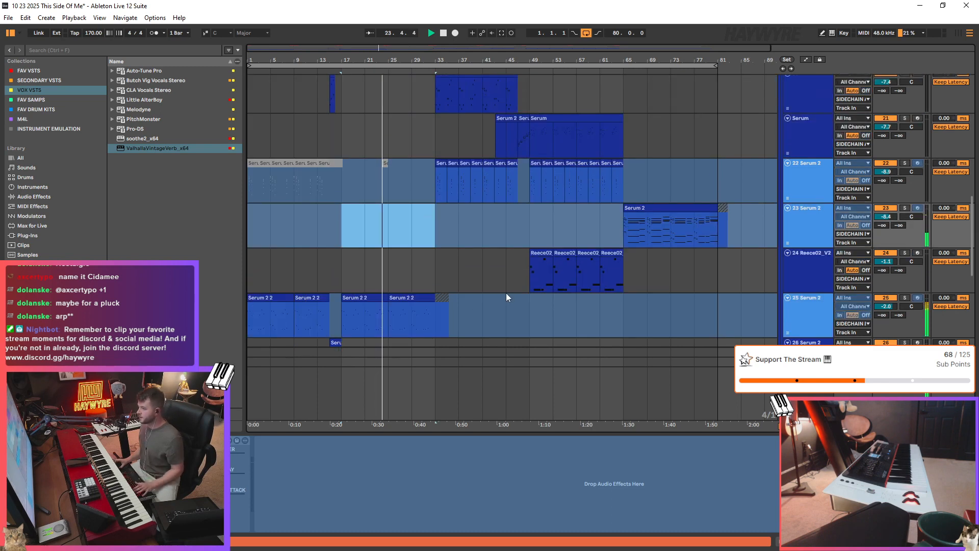
pyautogui.scroll(10, 555, 327)
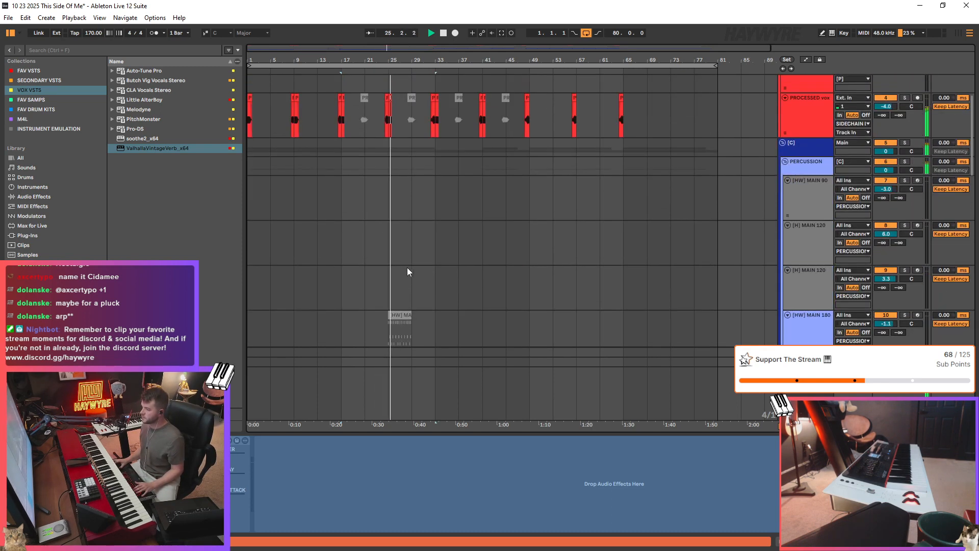
pyautogui.click(340, 158)
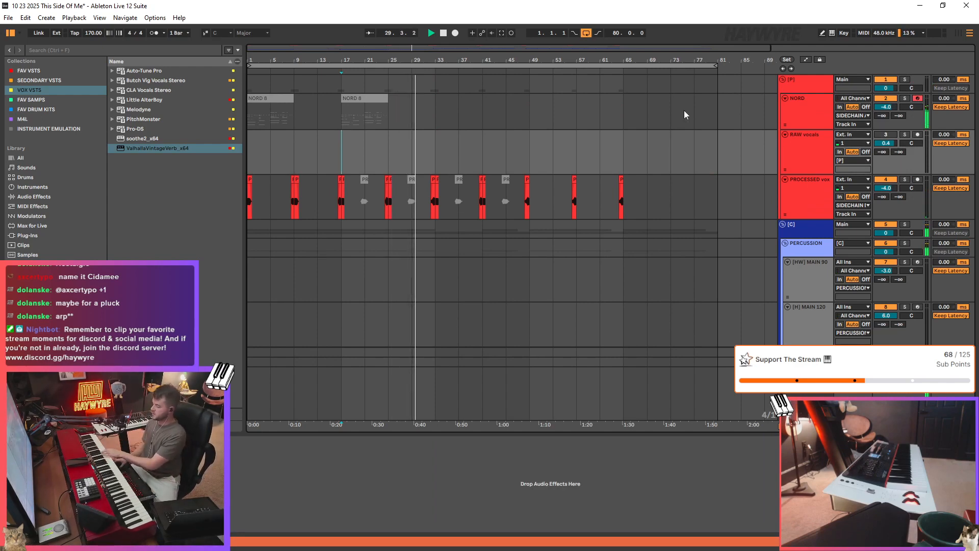
pyautogui.click(800, 109)
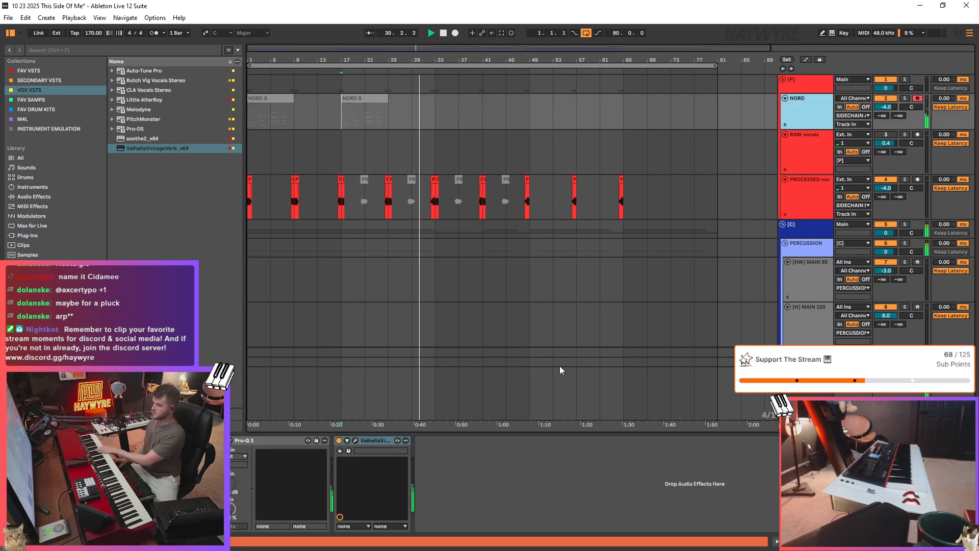
pyautogui.click(356, 440)
pyautogui.moveTo(208, 243); pyautogui.dragTo(200, 267)
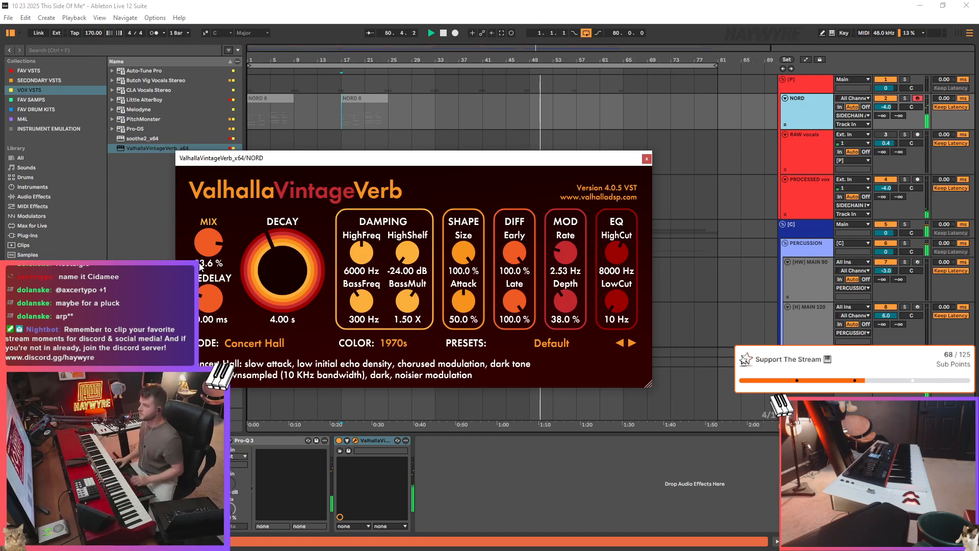
pyautogui.click(646, 159)
# - Consolidate the four Reece02_V2 clips on track 24 between bars 49 and 65 into one clip
pyautogui.scroll(-2, 642, 228)
pyautogui.scroll(-20, 642, 228)
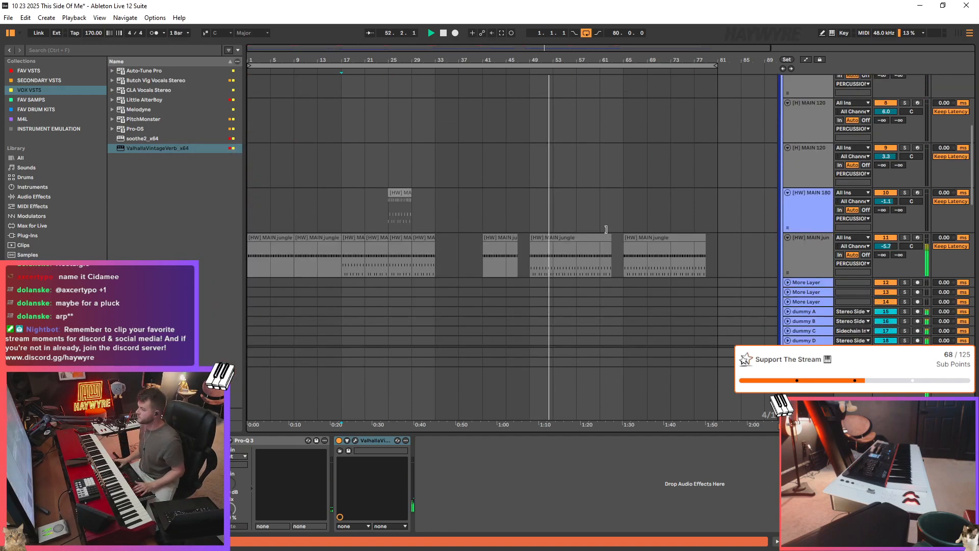
pyautogui.moveTo(537, 199); pyautogui.dragTo(633, 192)
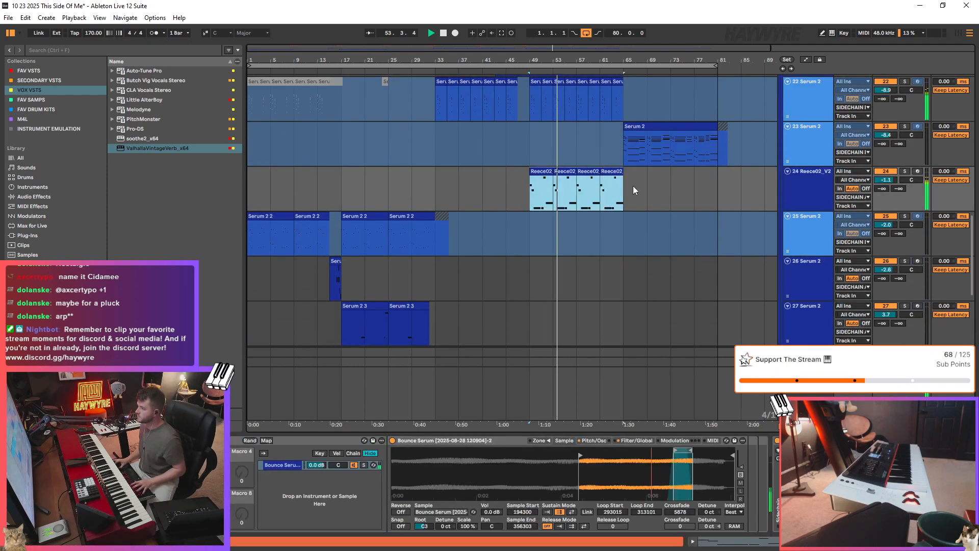
pyautogui.hotkey('ctrl', 'j')
pyautogui.scroll(2, 629, 191)
pyautogui.scroll(1, 599, 245)
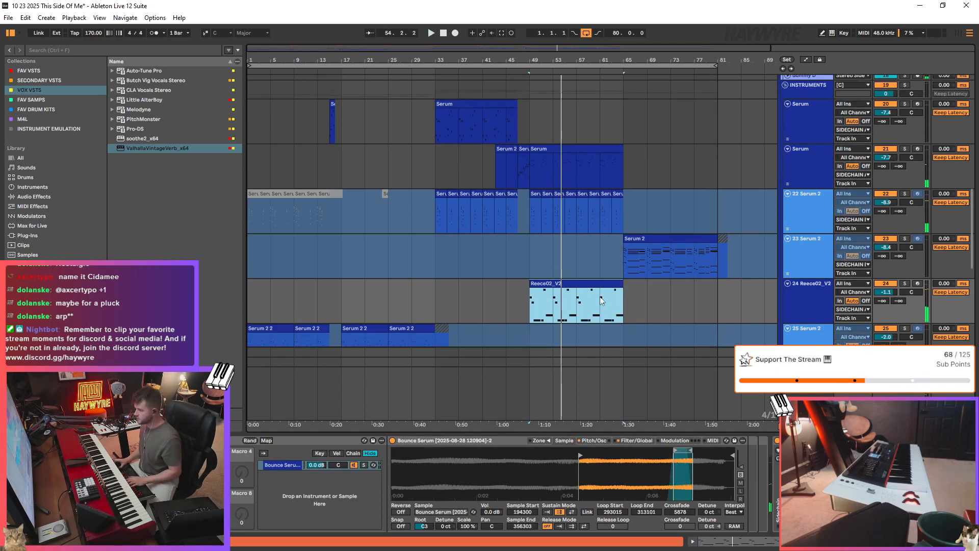
# - Set the Reece02_V2 track's volume to -0.8 and deactivate its consolidated clip
pyautogui.moveTo(904, 296); pyautogui.dragTo(904, 291)
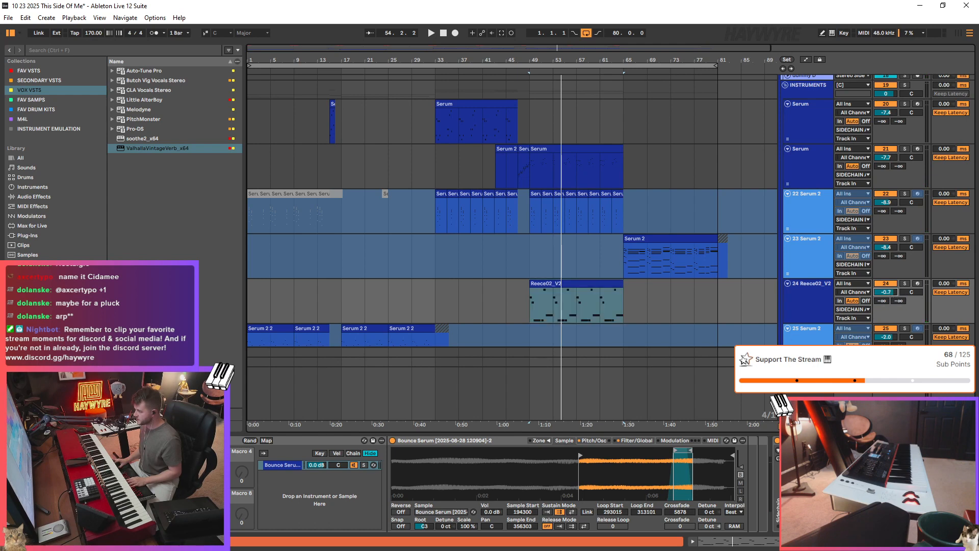
pyautogui.click(616, 292)
pyautogui.scroll(-1, 525, 235)
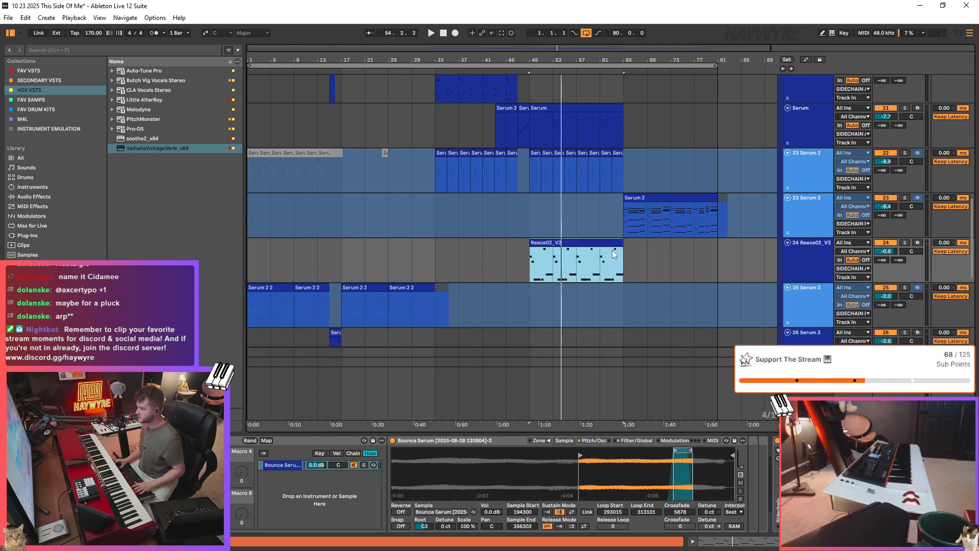
# - Add a new MIDI track with the Serum 2 instrument directly below the Reece02_V2 track
pyautogui.click(802, 252)
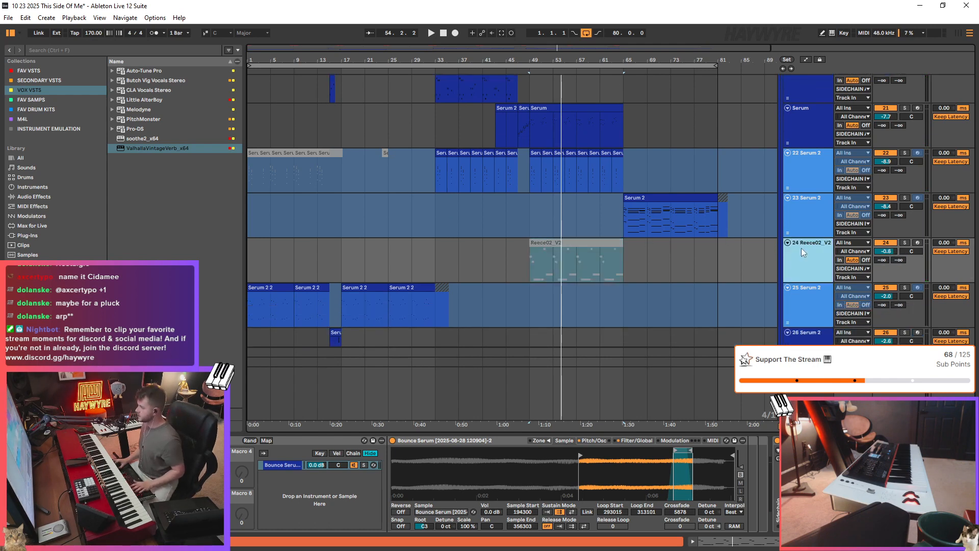
pyautogui.click(38, 70)
pyautogui.scroll(-1, 174, 163)
pyautogui.moveTo(153, 379); pyautogui.dragTo(336, 350)
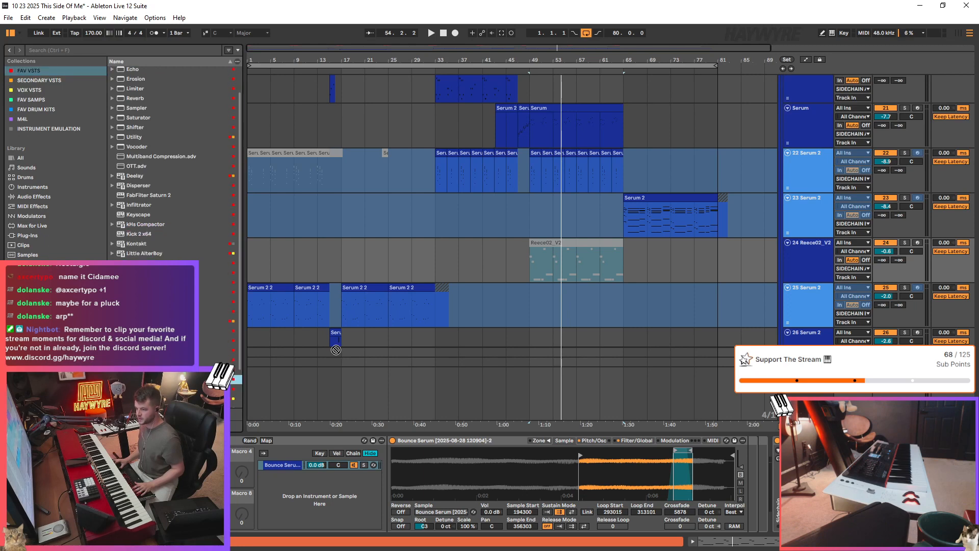
pyautogui.moveTo(645, 289); pyautogui.dragTo(561, 484)
pyautogui.click(787, 279)
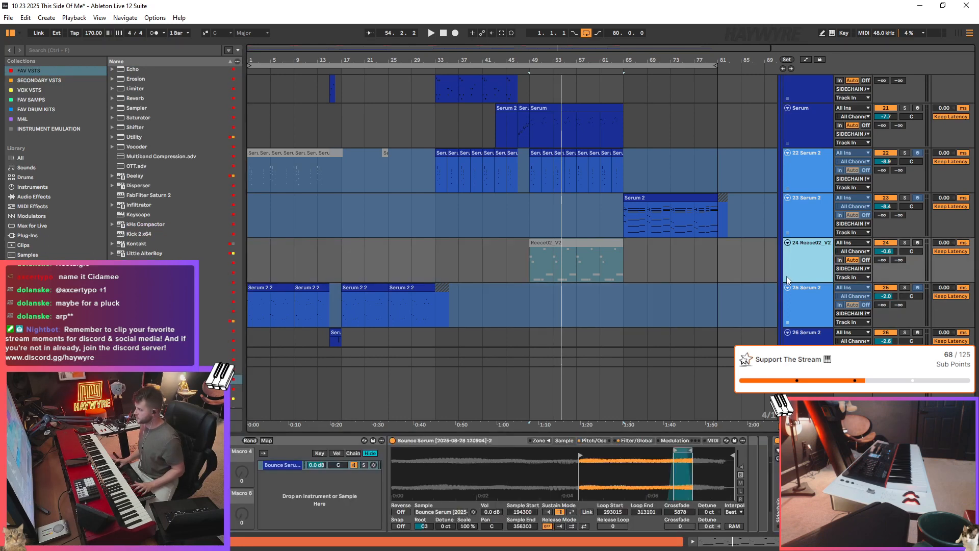
pyautogui.hotkey('ctrl', 'shift', 't')
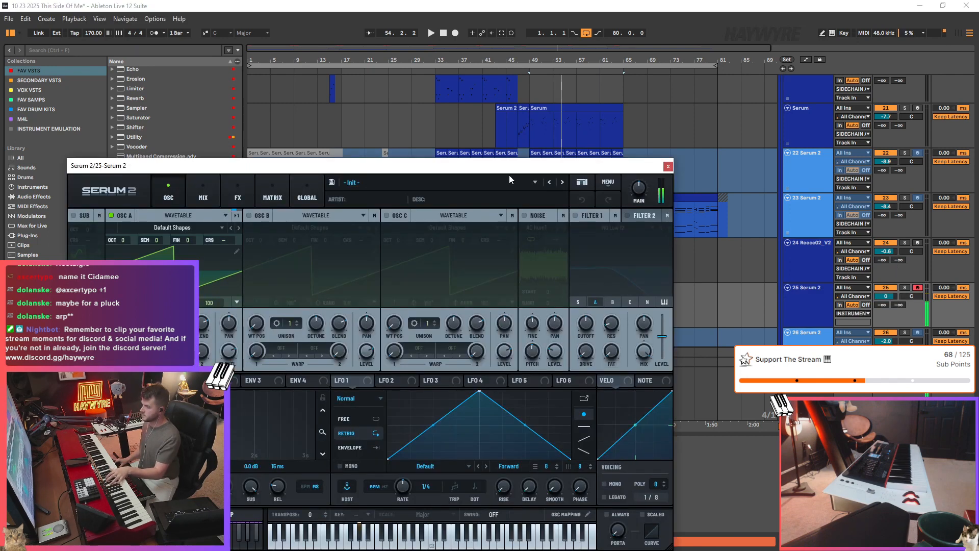
# - Load the TSP_S2MD_Bass_reese_ohboy preset from Splice's Serum 2 Mutated DnB pack in the new Serum 2
pyautogui.click(518, 179)
pyautogui.moveTo(388, 219)
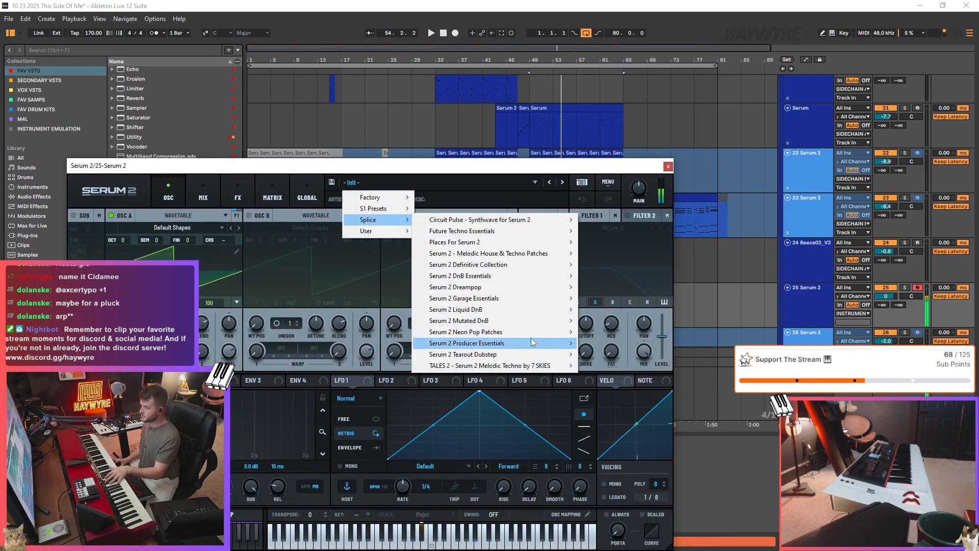
pyautogui.moveTo(526, 322)
pyautogui.click(621, 320)
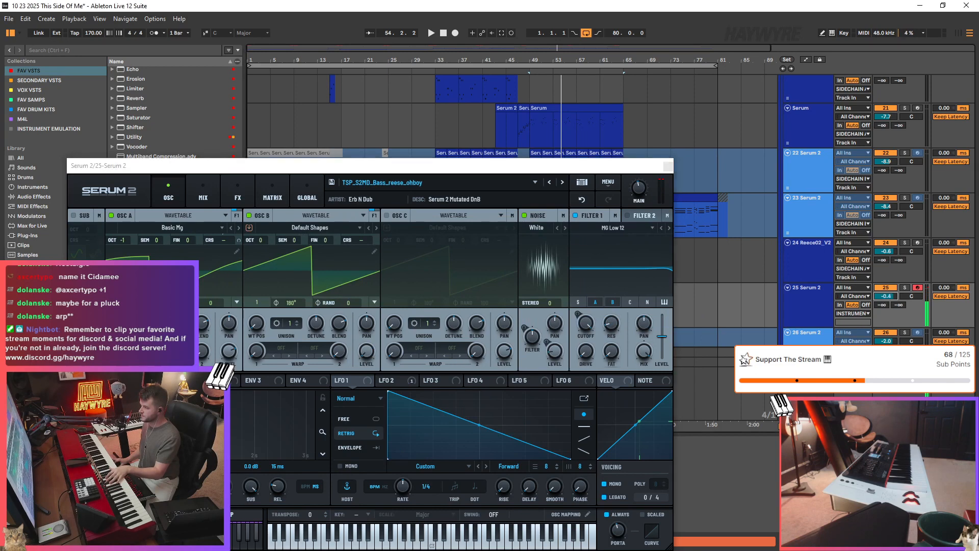
# - Audition earlier presets back to TSP_S2LD_Drum_drumset_break_crusty and set the new track 25's volume to -11.4
pyautogui.click(551, 182)
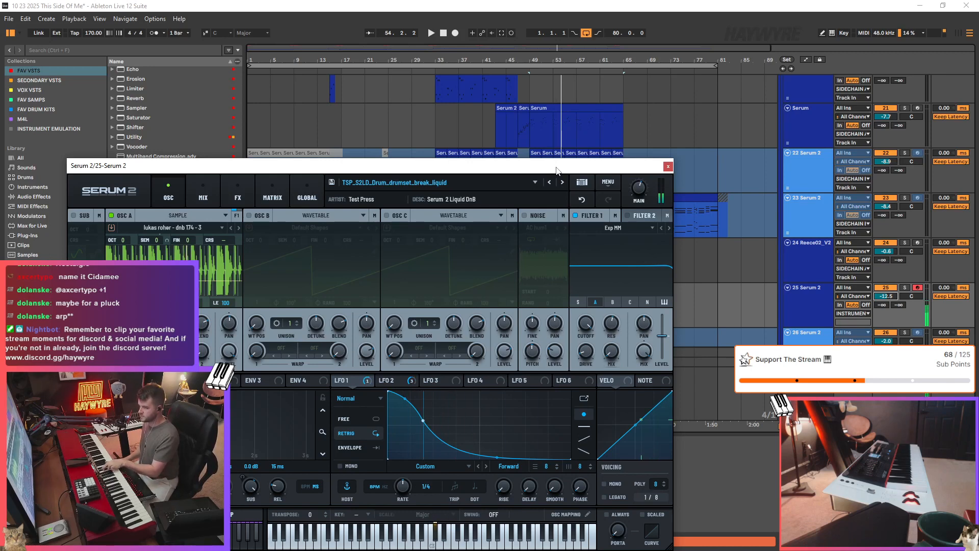
pyautogui.click(790, 267)
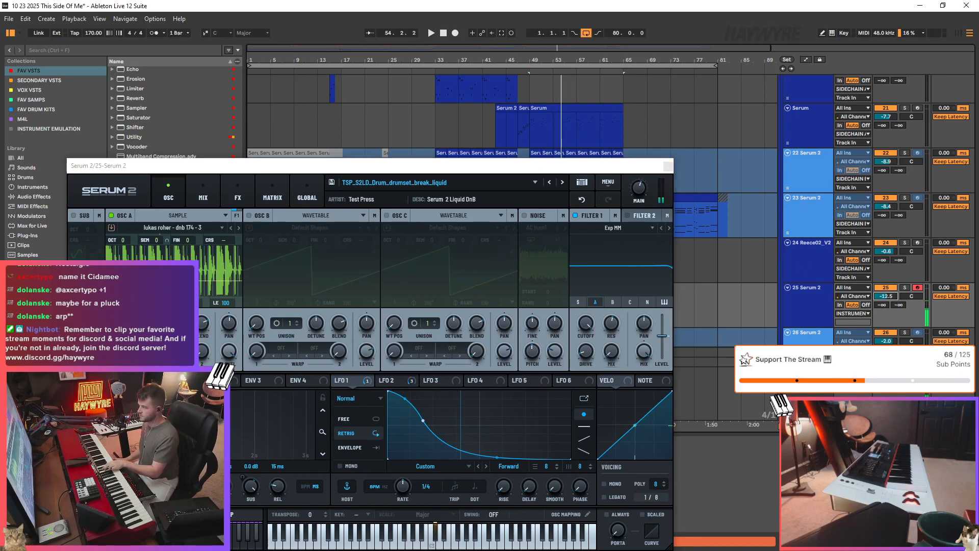
pyautogui.click(549, 182)
pyautogui.moveTo(886, 296)
pyautogui.mouseDown()
pyautogui.moveTo(886, 306)
pyautogui.moveTo(873, 286)
pyautogui.mouseUp()
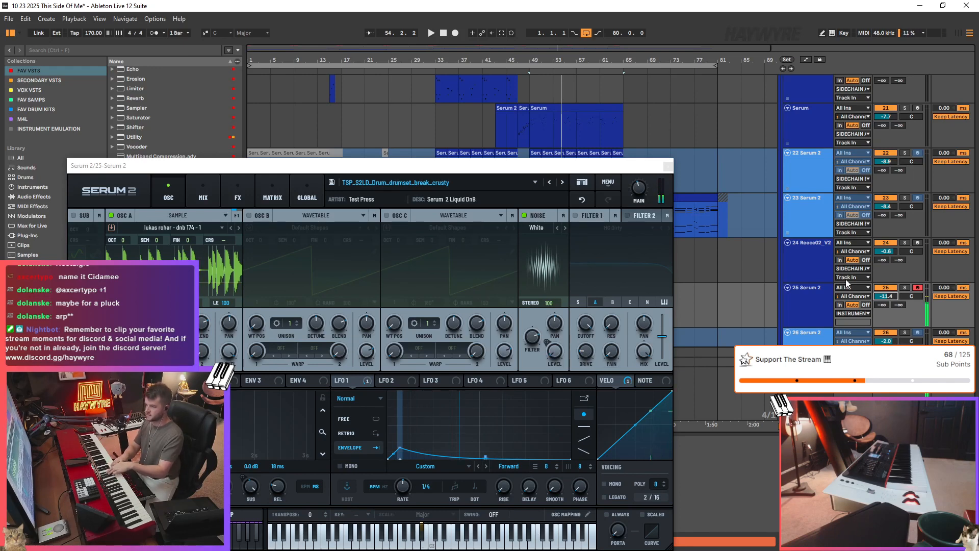
# - Move the Serum 2 window clear and browse back through the presets to TSP_S2DE_Bass_reese_guerilla
pyautogui.click(549, 182)
pyautogui.moveTo(564, 164); pyautogui.dragTo(693, 132)
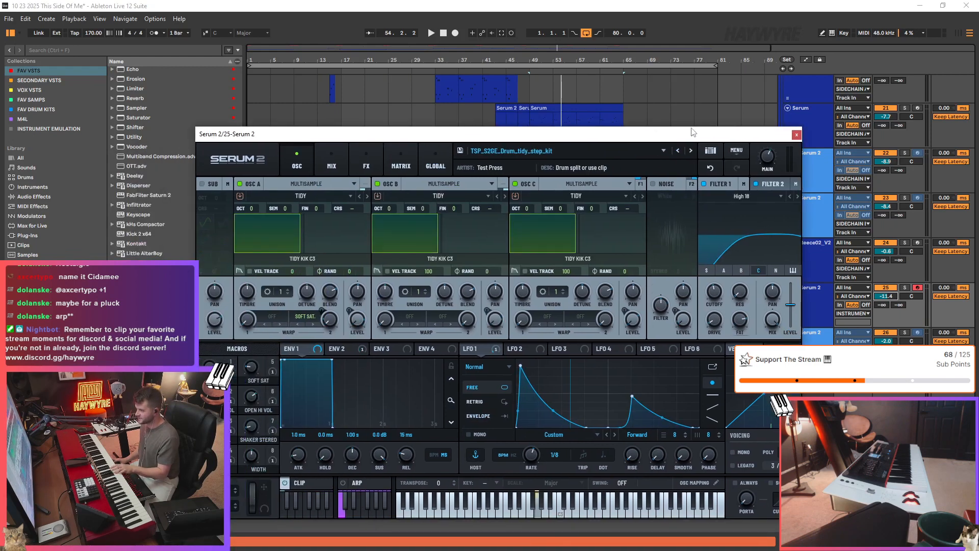
pyautogui.click(677, 150)
pyautogui.click(677, 149)
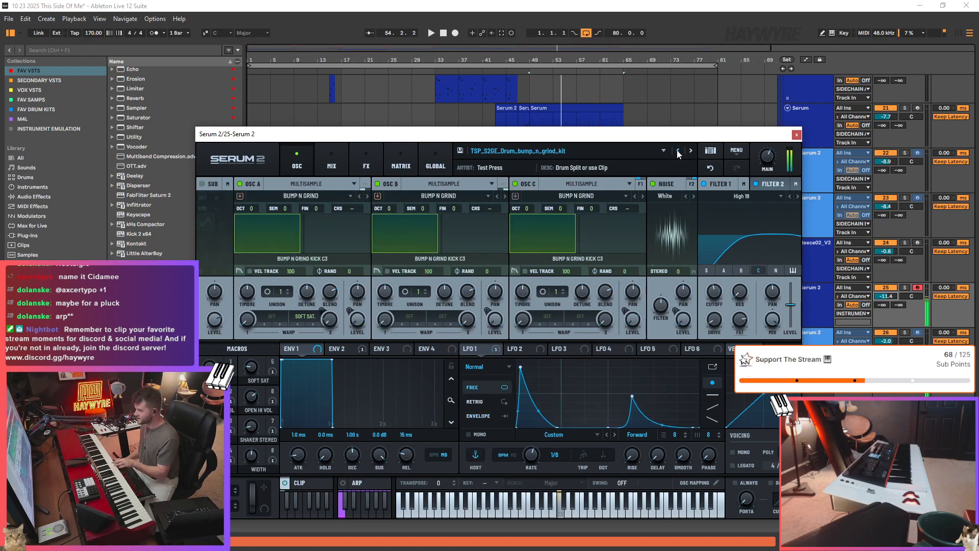
pyautogui.click(677, 150)
pyautogui.click(677, 151)
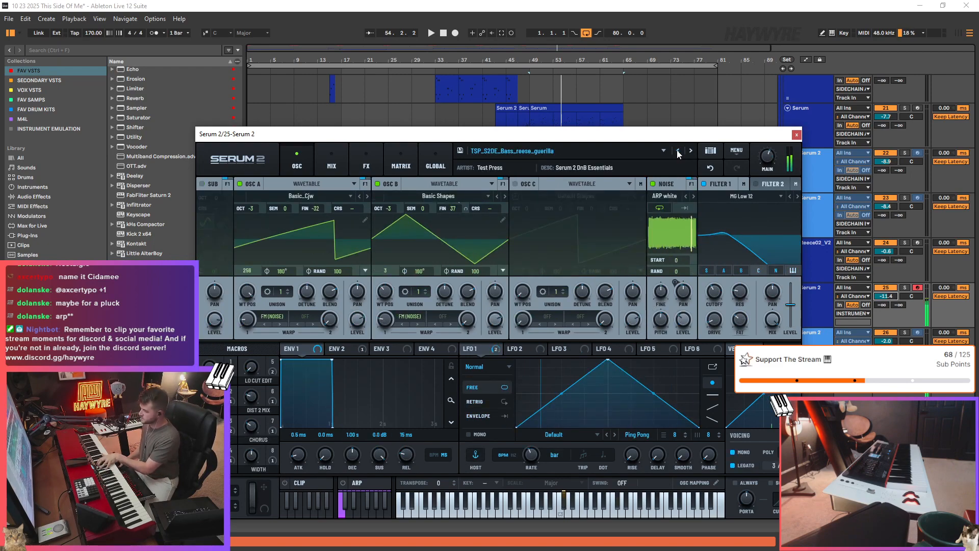
# - Close the Serum 2 window and place the start position at bar 47 on the new track 25
pyautogui.click(796, 136)
pyautogui.press('space')
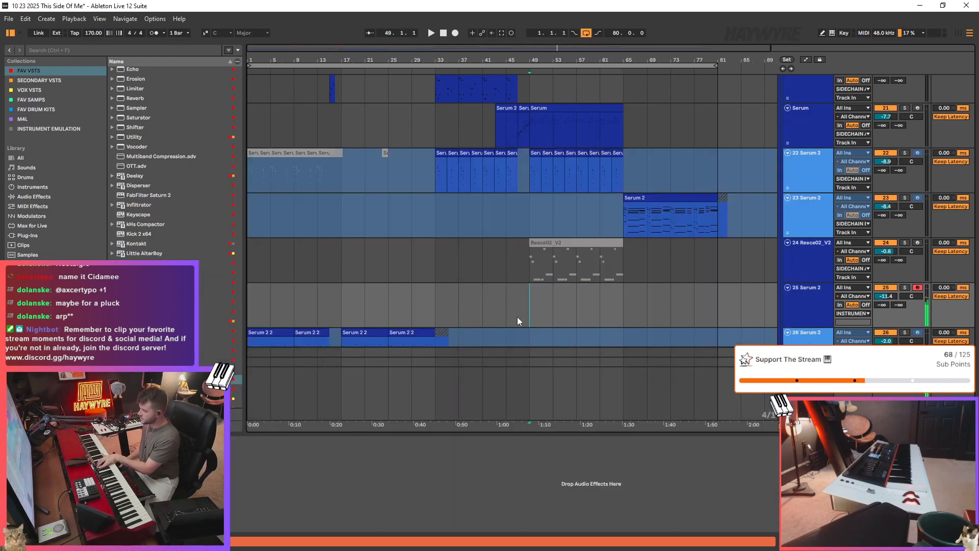
pyautogui.click(542, 309)
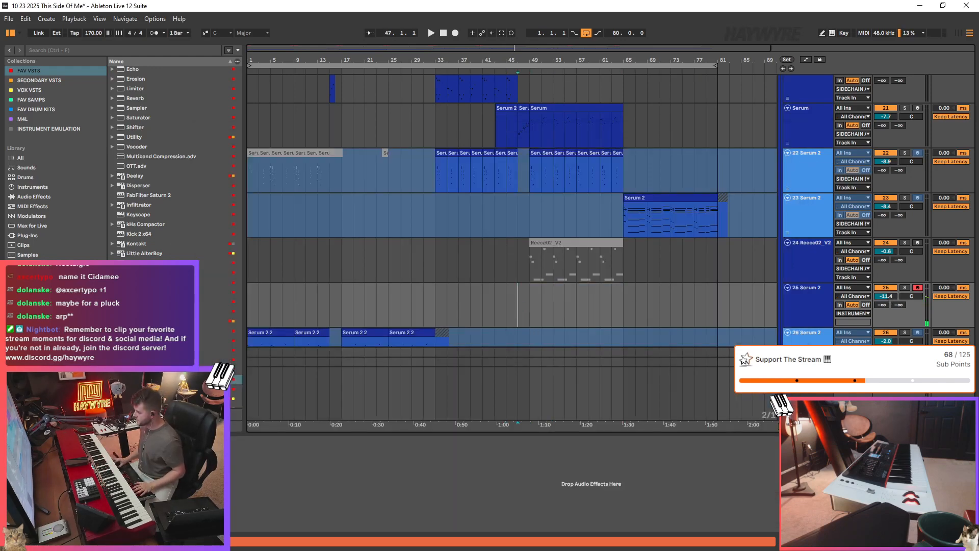
# - Route track 25's output to the sidechain bus, set its volume to -5.7 and play the arrangement from bar 47
pyautogui.click(861, 313)
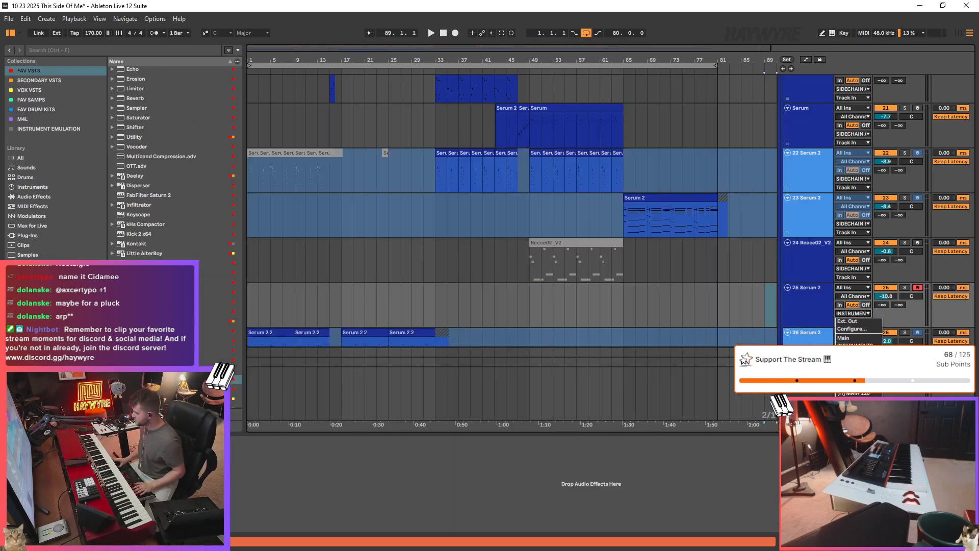
pyautogui.press('Escape')
pyautogui.click(518, 303)
pyautogui.press('space')
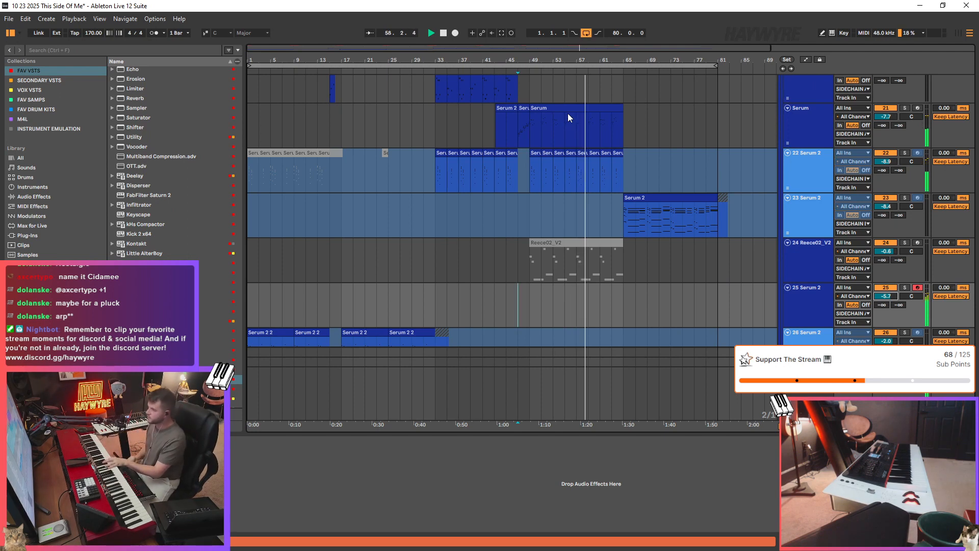
pyautogui.press('space')
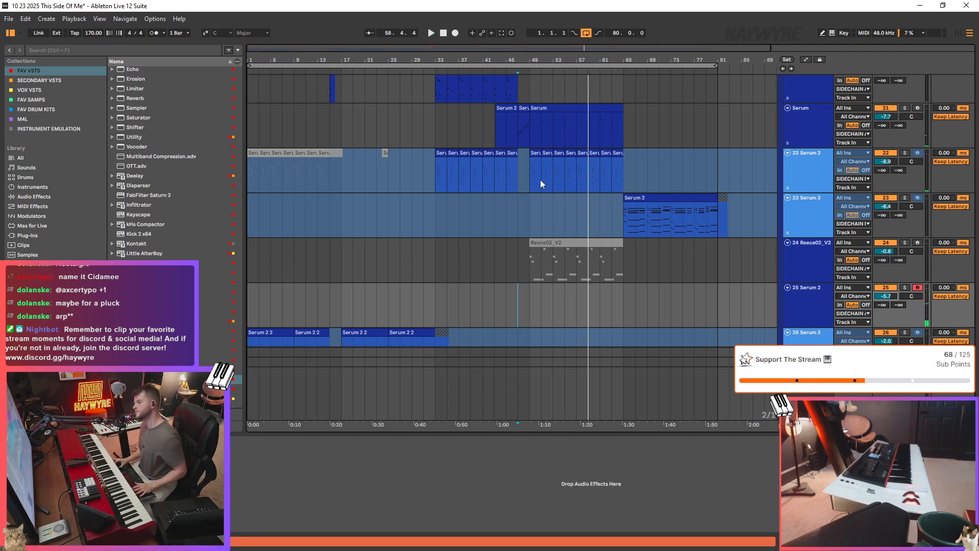
# - Deactivate the Serum clips at bars 49–65 on tracks 21 and 22 and start playback from bar 47
pyautogui.moveTo(540, 180); pyautogui.dragTo(622, 131)
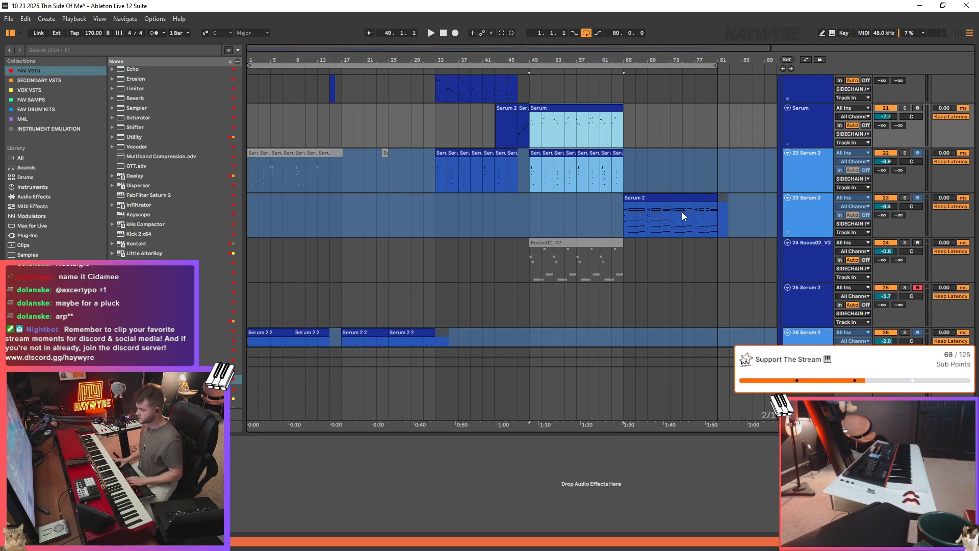
pyautogui.click(515, 204)
pyautogui.press('space')
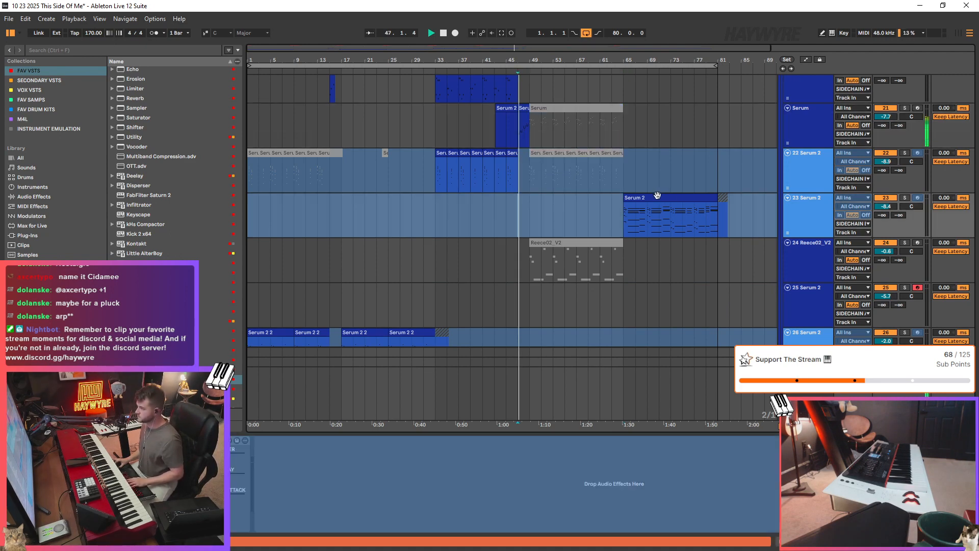
# - Move track 23's Serum 2 clip from bar 65 to bar 49 and set that track's volume to -6.7
pyautogui.moveTo(659, 199); pyautogui.dragTo(567, 200)
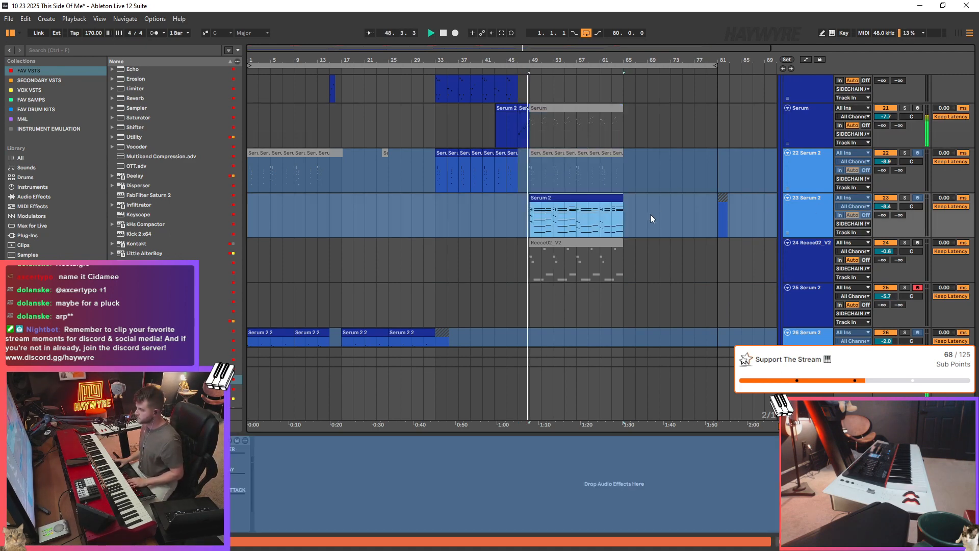
pyautogui.moveTo(885, 207); pyautogui.dragTo(885, 199)
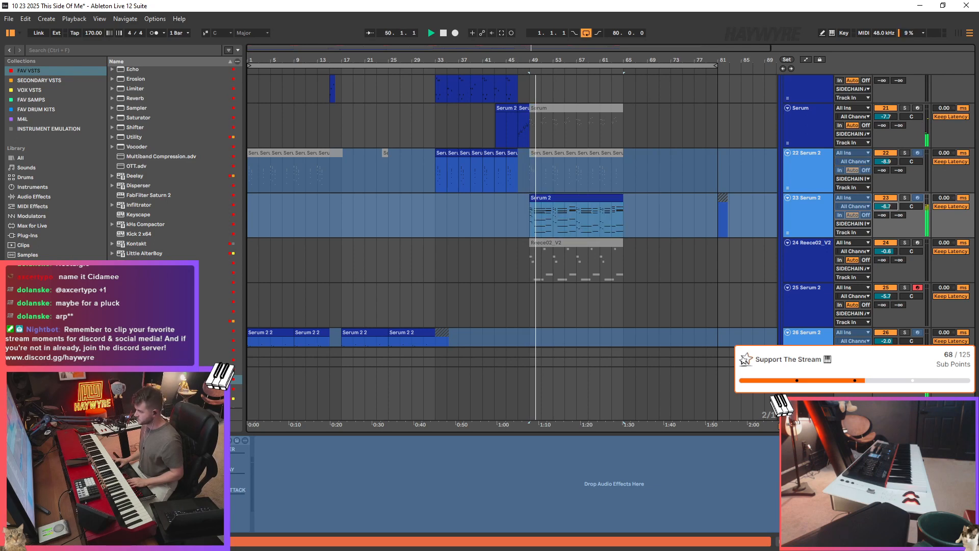
pyautogui.click(568, 196)
pyautogui.scroll(4, 576, 234)
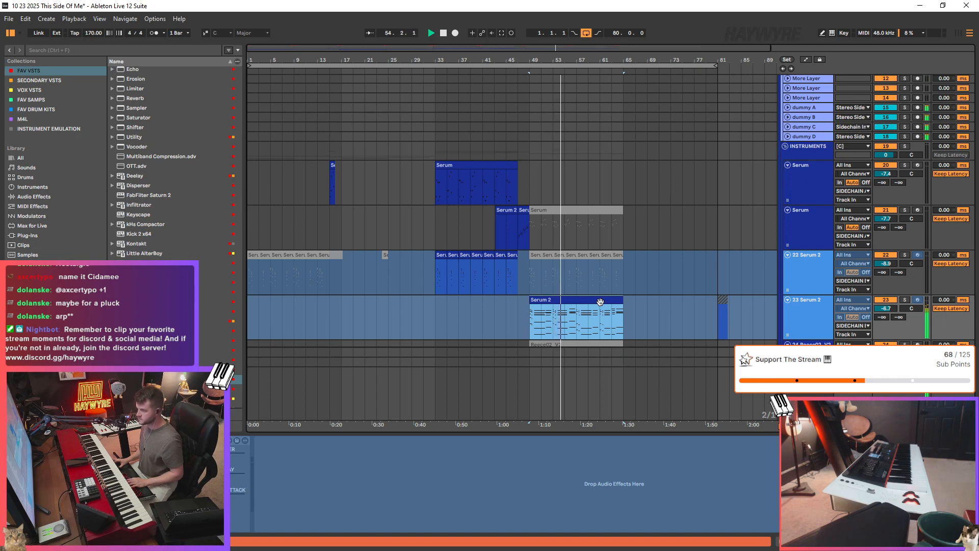
# - Move track 23's Serum 2 clip to bar 33, deactivating track 22's clips at bars 33–49 and reactivating those at bars 49–65
pyautogui.press('space')
pyautogui.moveTo(599, 301); pyautogui.dragTo(507, 311)
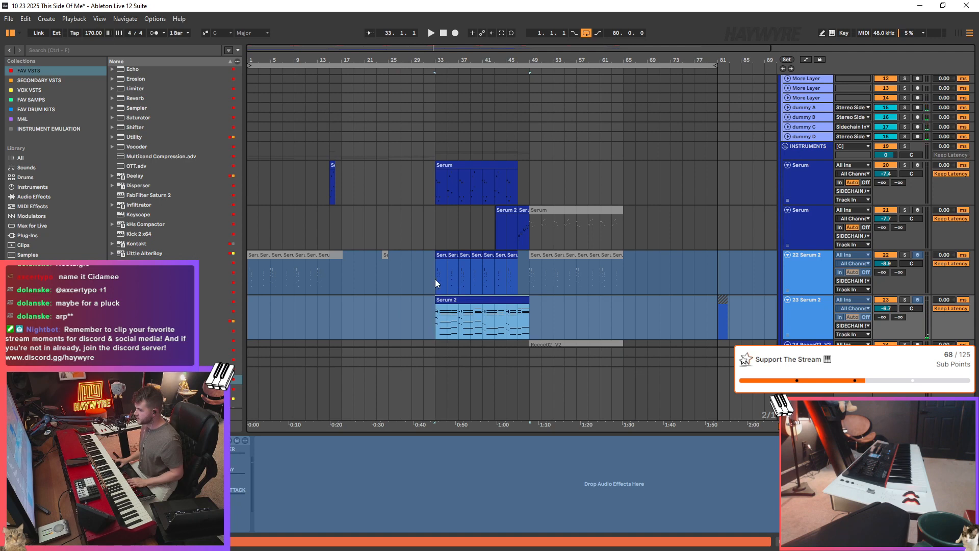
pyautogui.moveTo(436, 279); pyautogui.dragTo(528, 279)
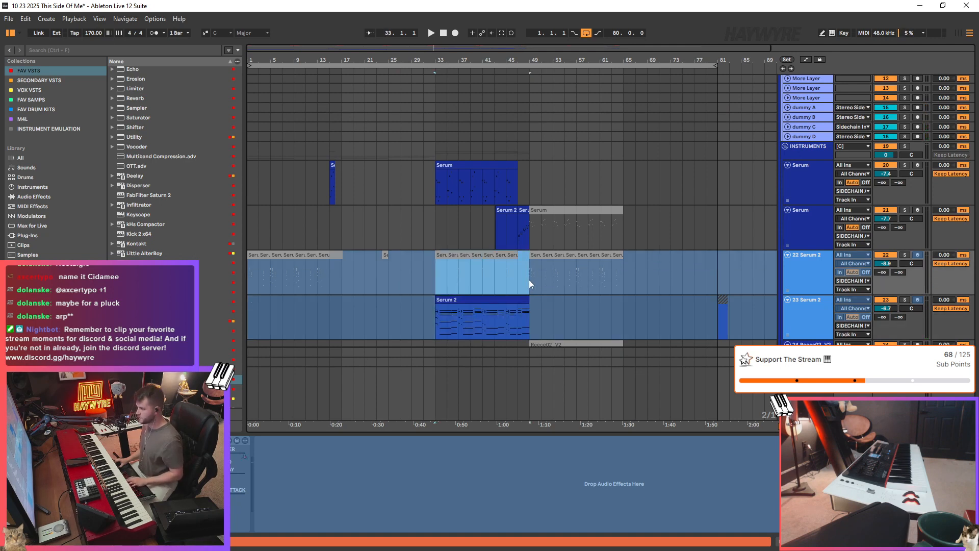
pyautogui.hotkey('ctrl', 'd')
# - Play the section from bar 33 to hear the moved Serum 2 clip against the first Serum track
pyautogui.moveTo(433, 195); pyautogui.dragTo(528, 185)
pyautogui.press('space')
pyautogui.click(505, 178)
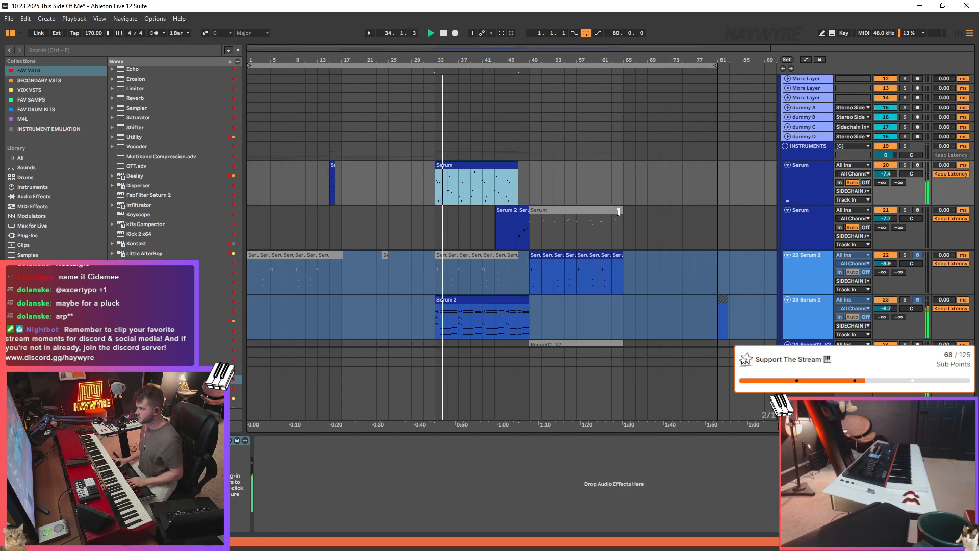
pyautogui.scroll(-2, 512, 306)
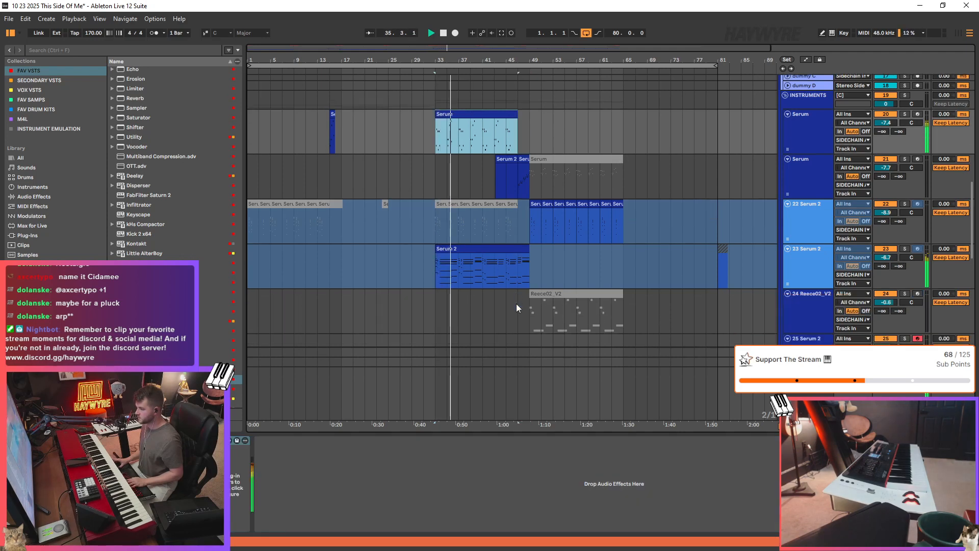
# - Deactivate track 23's Serum 2 clip at bars 33–49 and reactivate track 22's clips over the same range
pyautogui.click(439, 273)
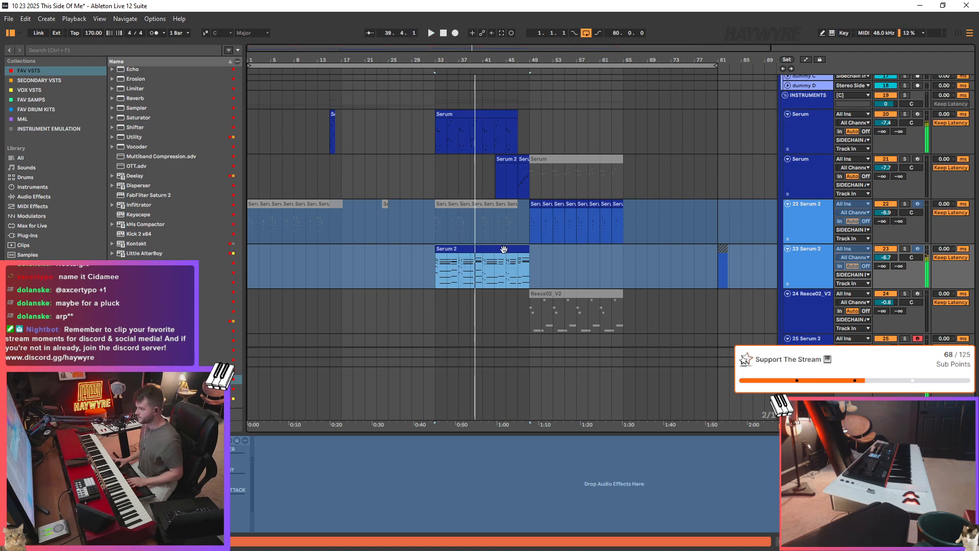
pyautogui.press('space')
pyautogui.moveTo(528, 231); pyautogui.dragTo(416, 234)
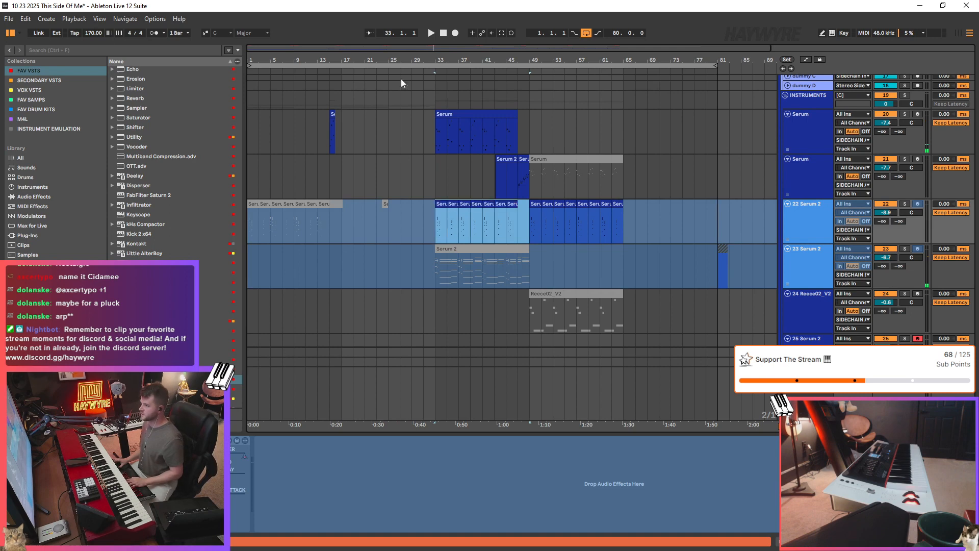
# - Play from bar 31 and extend the Serum clip on track 20 to end at bar 49
pyautogui.click(422, 158)
pyautogui.scroll(2, 417, 224)
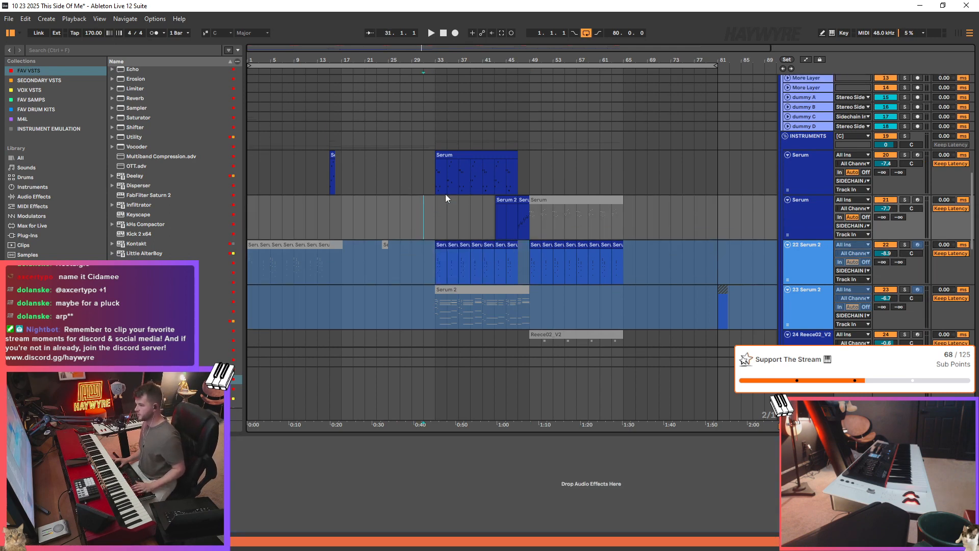
pyautogui.moveTo(363, 62); pyautogui.dragTo(363, 82)
pyautogui.press('space')
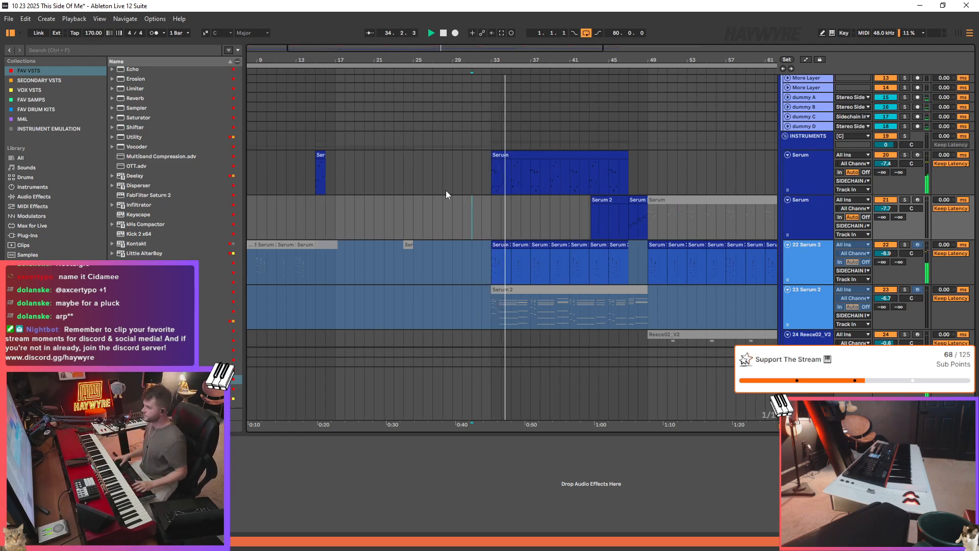
pyautogui.scroll(-2, 490, 194)
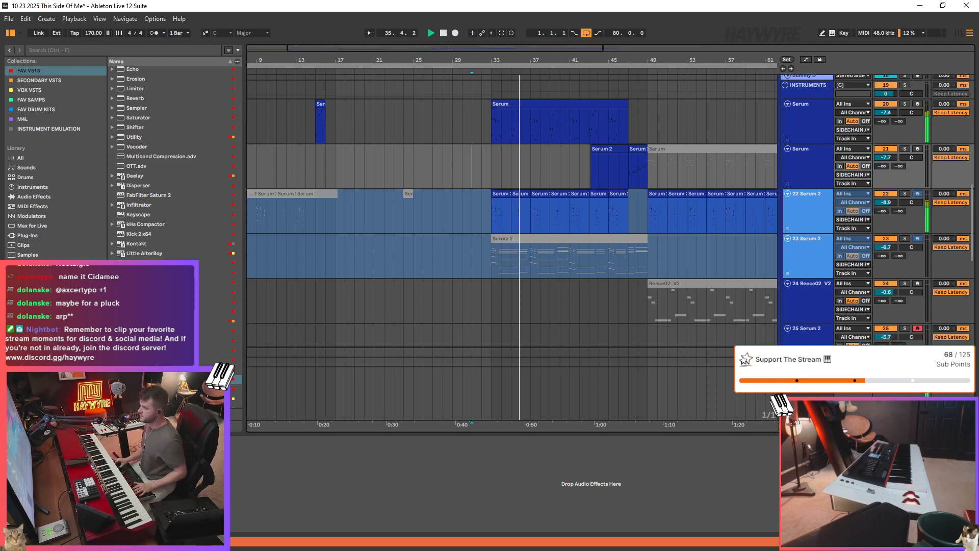
pyautogui.keyDown('ctrl'); pyautogui.scroll(1, 586, 315); pyautogui.keyUp('ctrl')
pyautogui.scroll(2, 561, 312)
pyautogui.moveTo(541, 173); pyautogui.dragTo(563, 173)
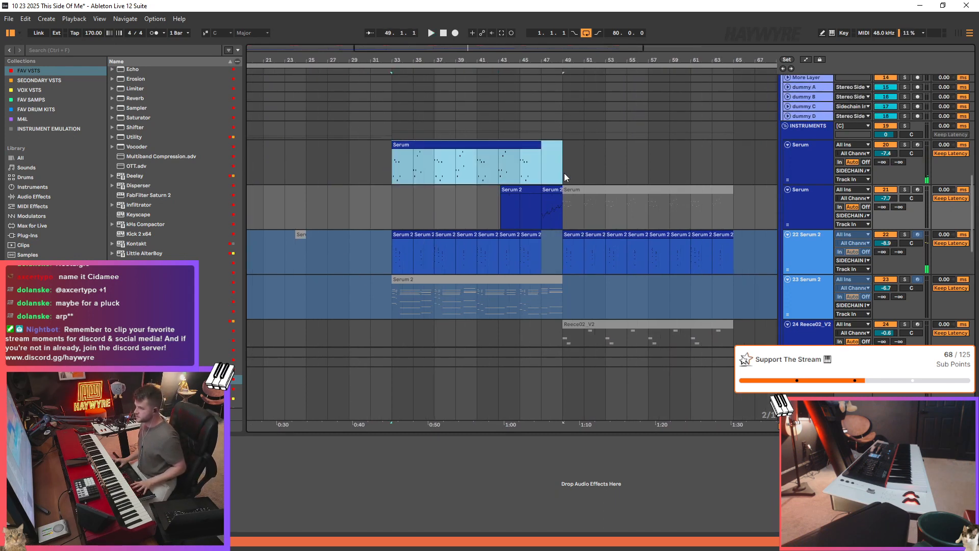
# - Try the Serum clip at bars 49–65 on track 21 reactivated during playback, and deactivate it again
pyautogui.press('space')
pyautogui.click(591, 219)
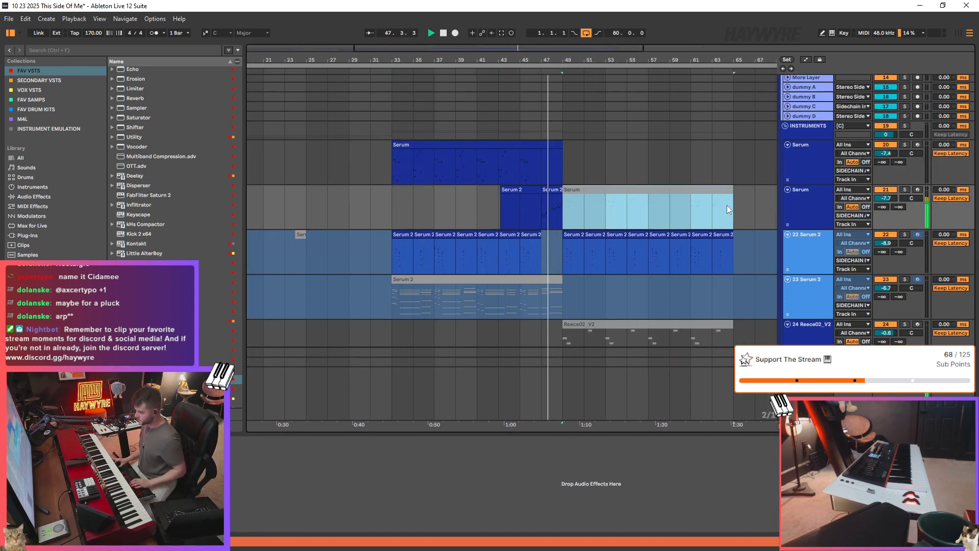
pyautogui.press('0')
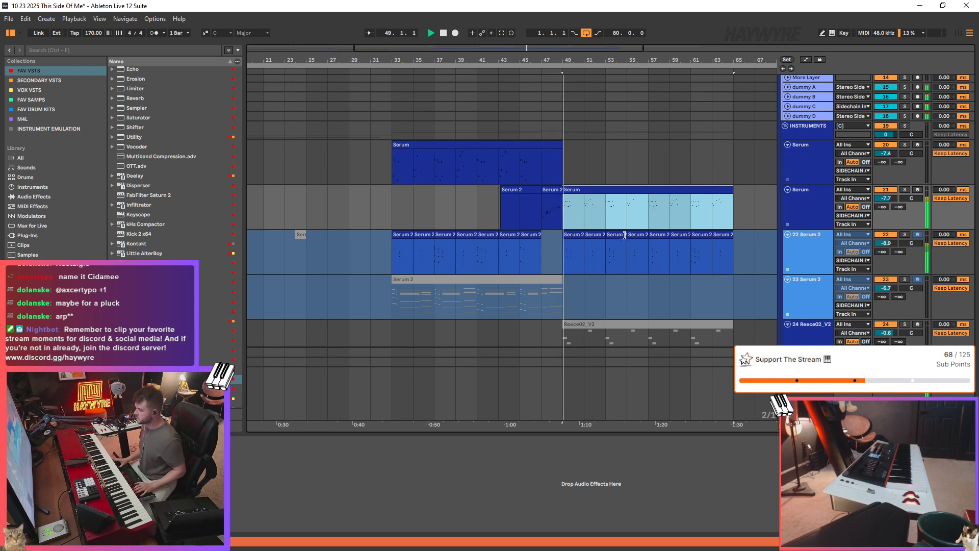
pyautogui.scroll(-2, 586, 168)
pyautogui.click(570, 169)
pyautogui.press('space')
pyautogui.click(573, 148)
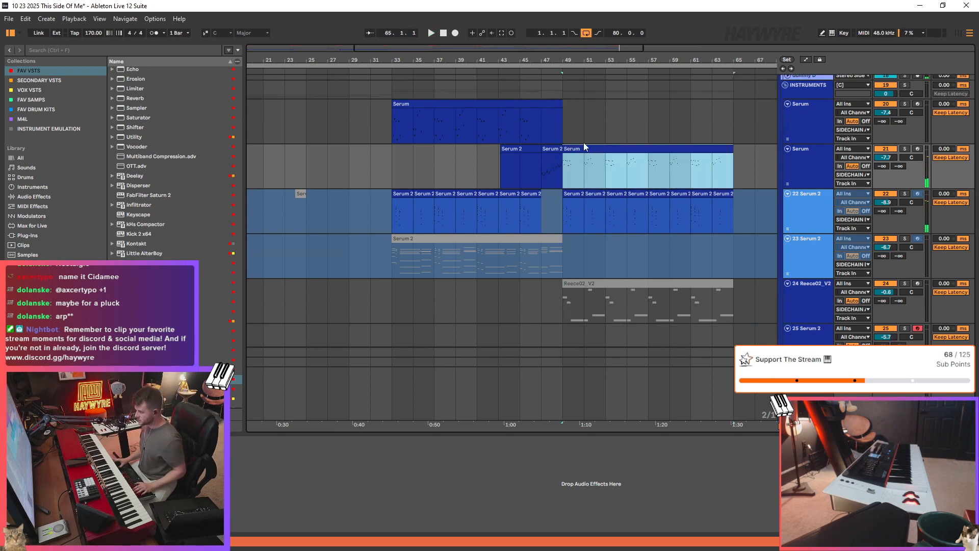
pyautogui.press('0')
pyautogui.click(541, 173)
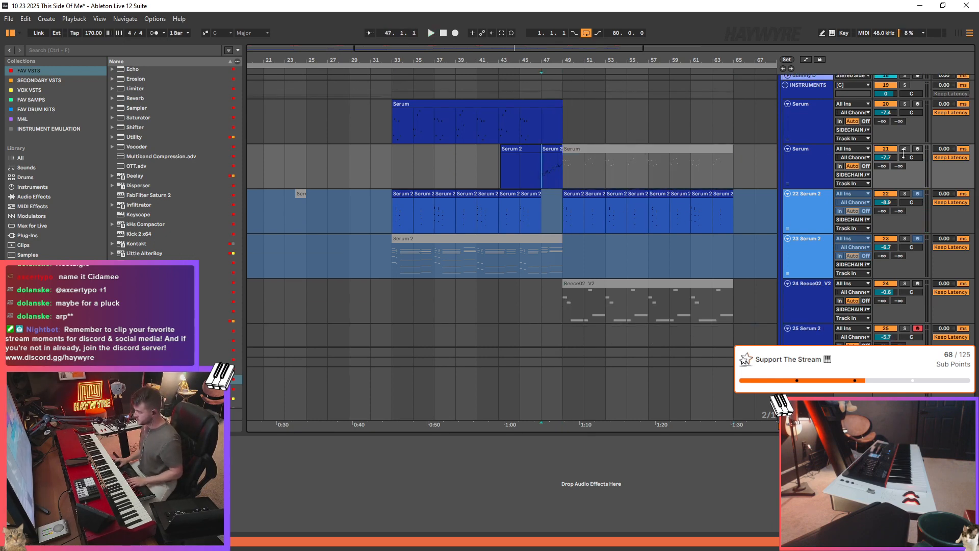
# - Deactivate track 22's Serum 2 clips at bars 49–65 and play from bar 47 into that section
pyautogui.scroll(2, 549, 222)
pyautogui.moveTo(583, 251); pyautogui.dragTo(742, 256)
pyautogui.scroll(-4, 611, 253)
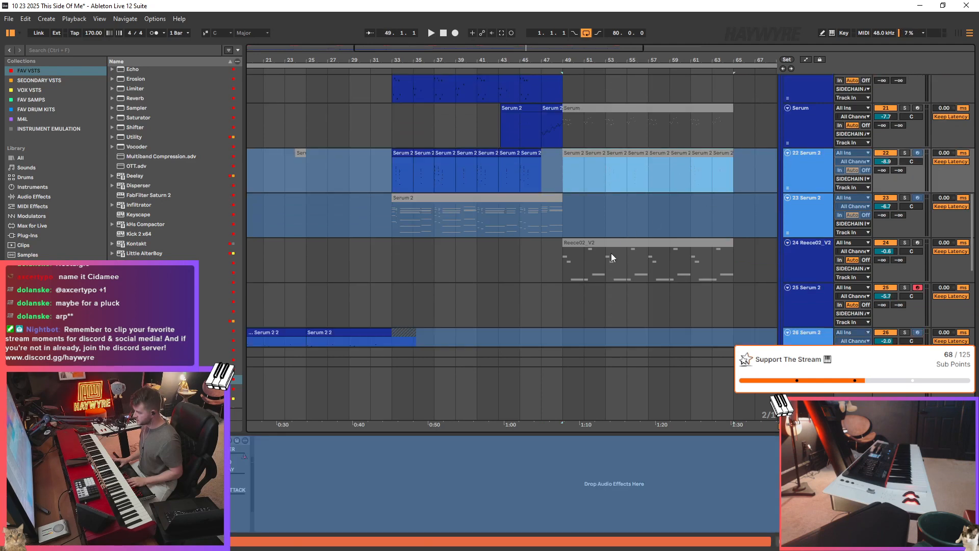
pyautogui.click(611, 257)
pyautogui.press('space')
pyautogui.scroll(2, 652, 229)
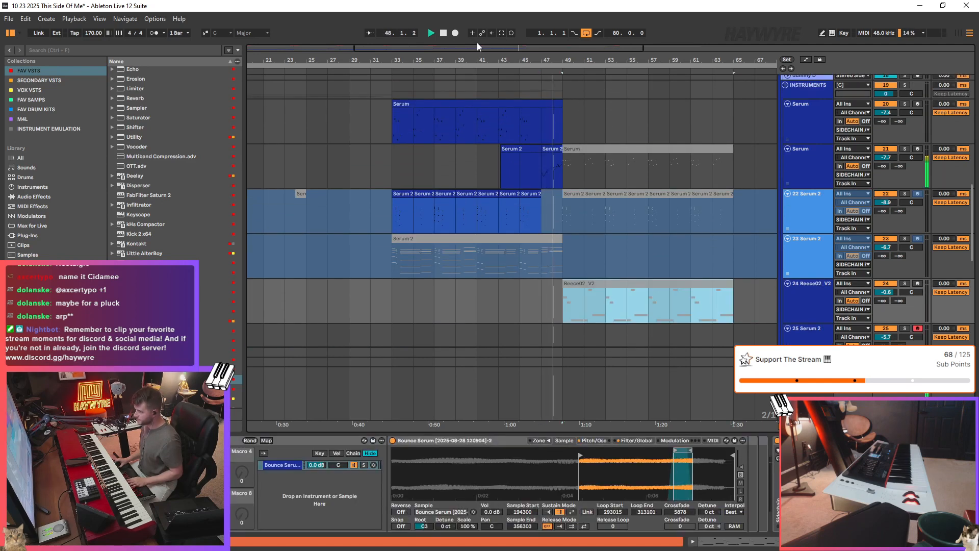
pyautogui.moveTo(477, 46); pyautogui.dragTo(478, 37)
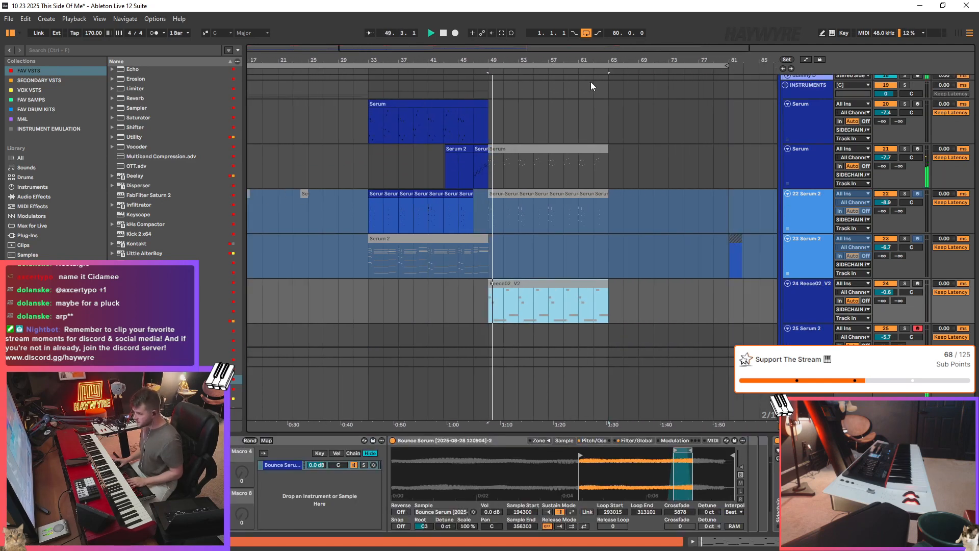
pyautogui.scroll(-2, 637, 286)
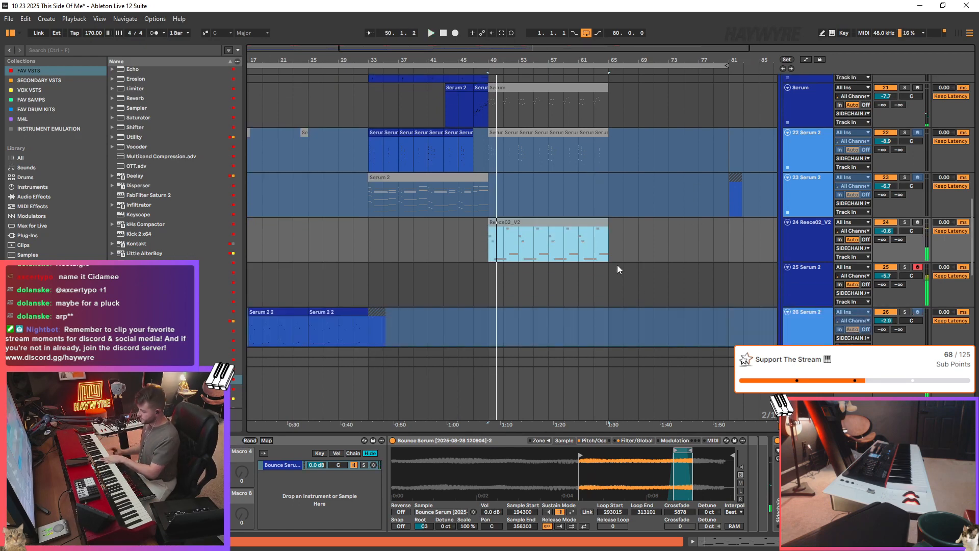
# - Check the TSP_S2DE_Bass_reese_guerilla sound in track 25's Serum 2, close its window and play from bar 47
pyautogui.click(794, 268)
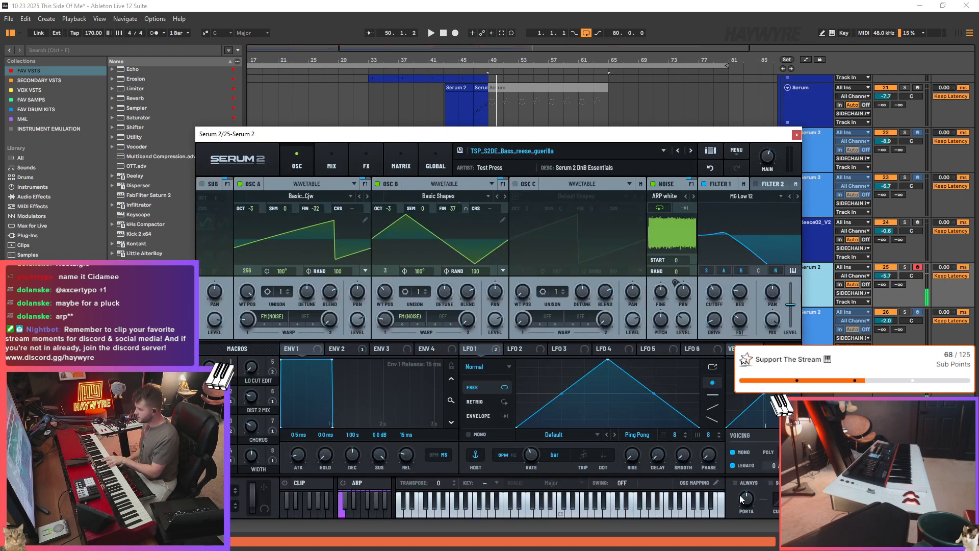
pyautogui.click(796, 135)
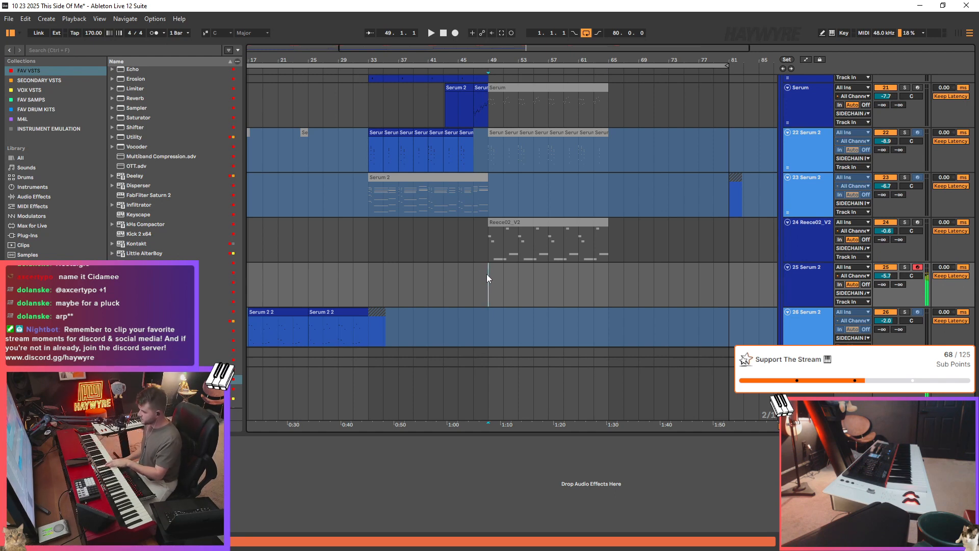
pyautogui.click(487, 273)
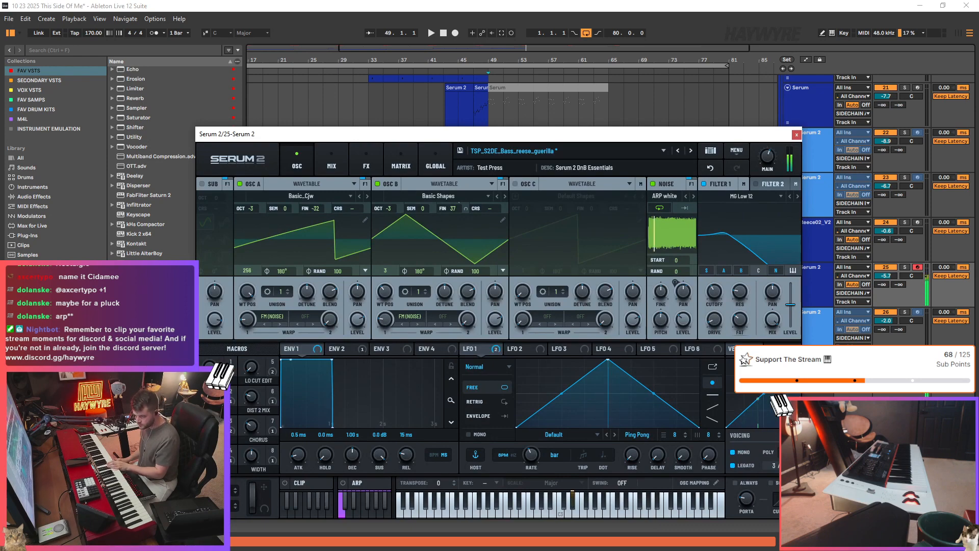
pyautogui.click(796, 134)
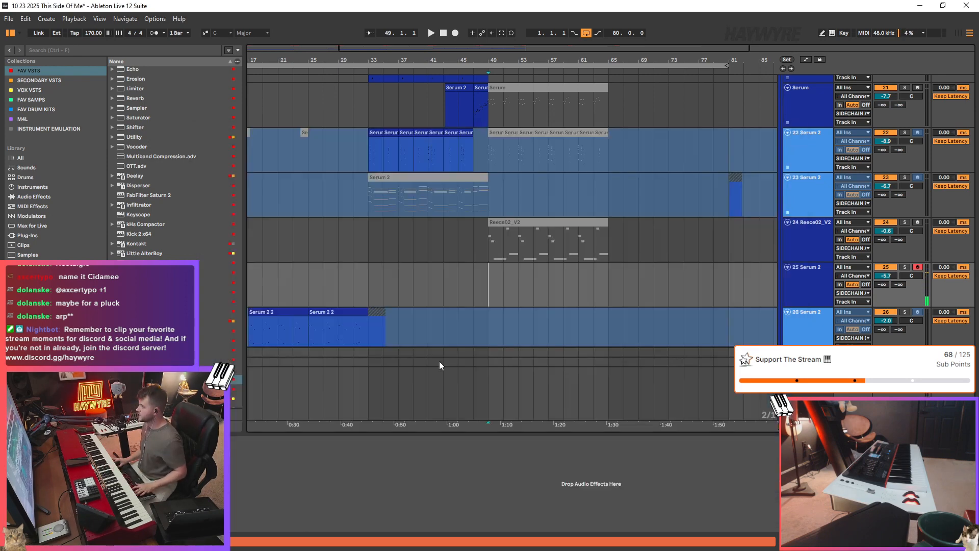
pyautogui.press('space')
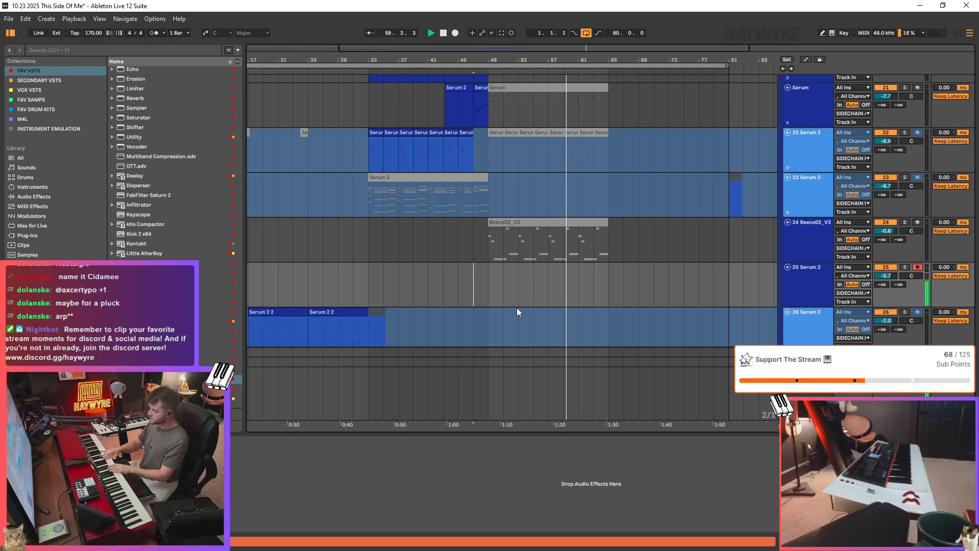
# - Add a new MIDI track with Serum 2 below track 25 and load Splice's FSS_S2DC_BASS_Artefacts preset from Serum 2 Definitive Collection
pyautogui.click(817, 279)
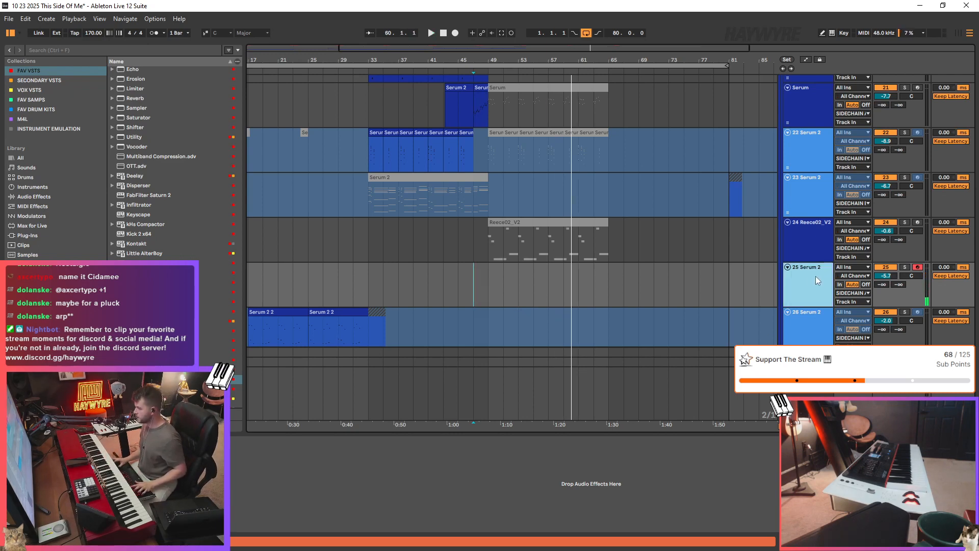
pyautogui.hotkey('ctrl', 'shift', 't')
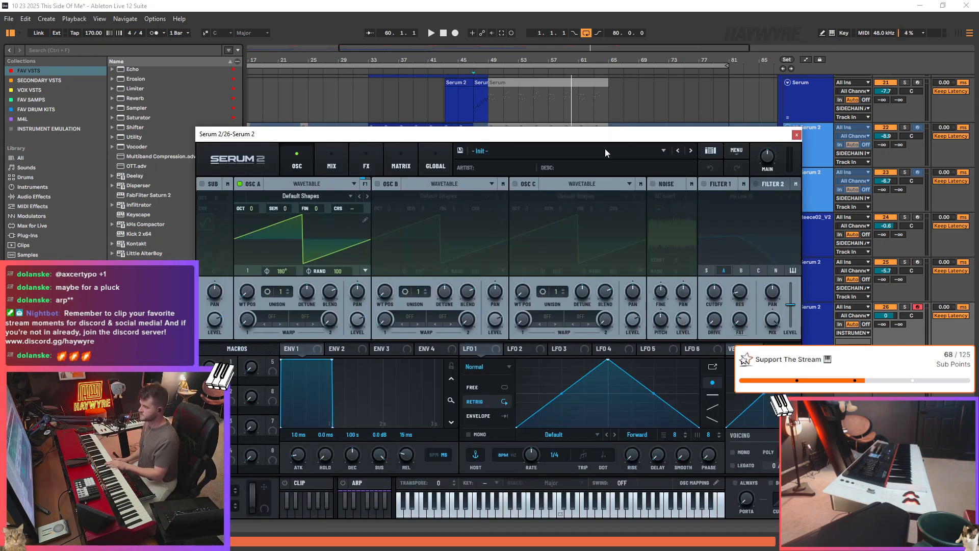
pyautogui.click(607, 149)
pyautogui.moveTo(519, 188)
pyautogui.moveTo(644, 234)
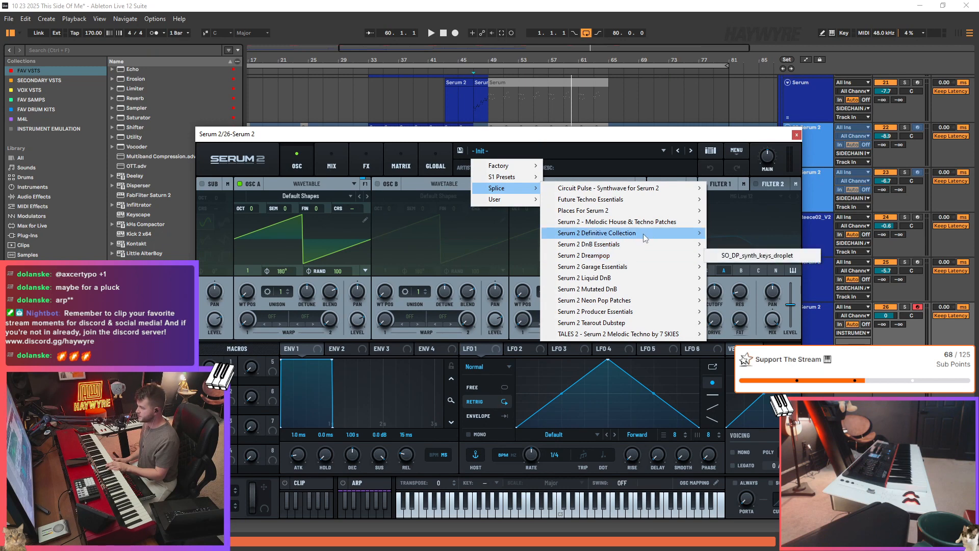
pyautogui.click(750, 226)
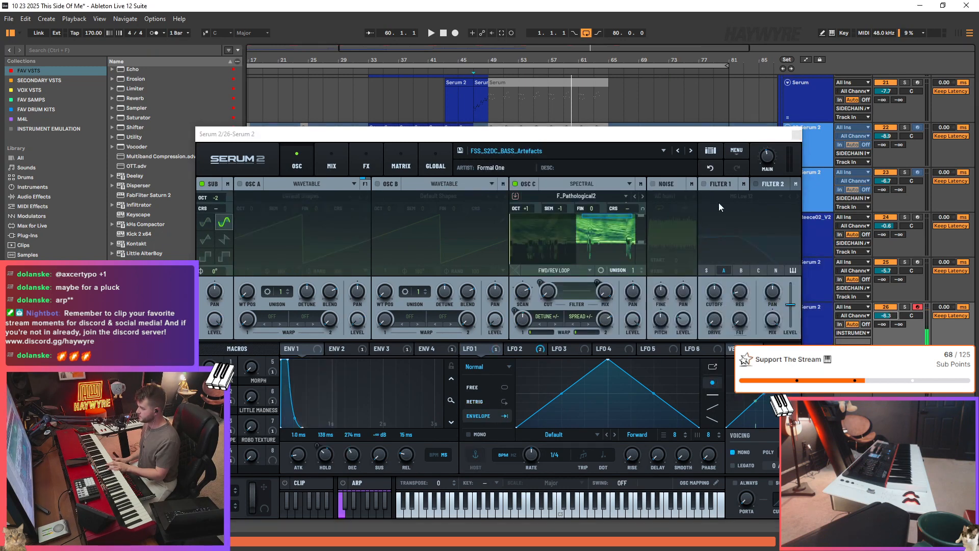
# - Try the FSS_S2DC_BASS_Retro_FM_Bass preset in track 26's Serum 2 and close its window
pyautogui.click(691, 151)
pyautogui.click(691, 151)
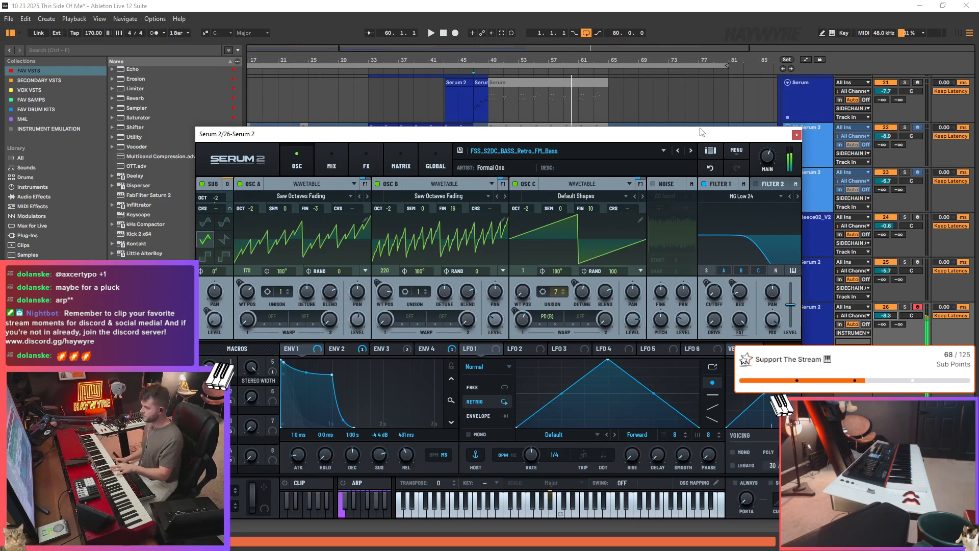
pyautogui.click(796, 134)
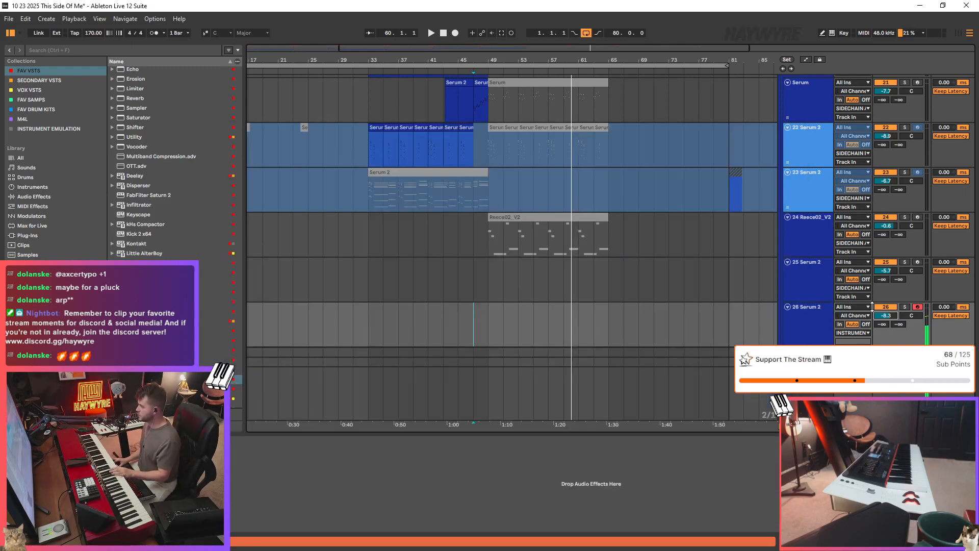
# - Route track 26's output to SIDECHAIN A and play the arrangement from bar 49
pyautogui.click(865, 333)
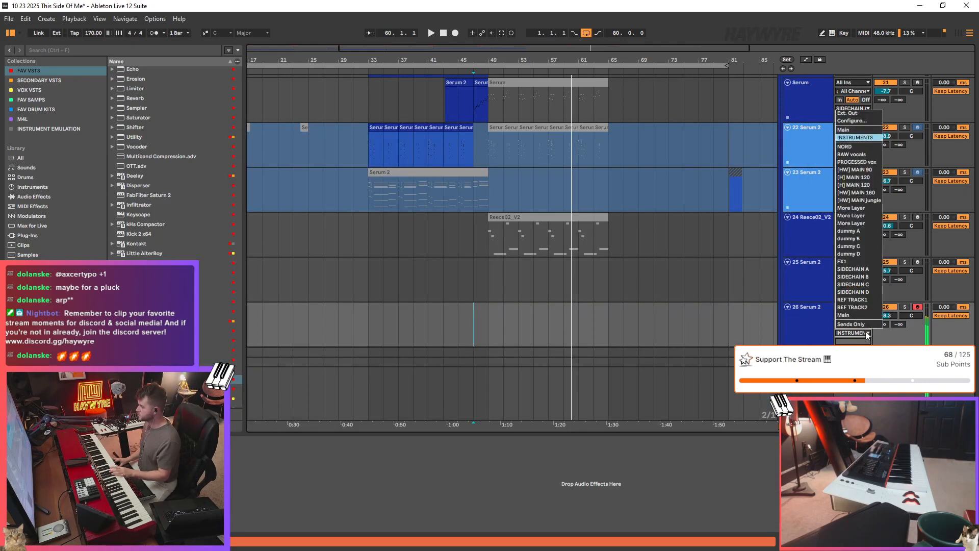
pyautogui.click(865, 270)
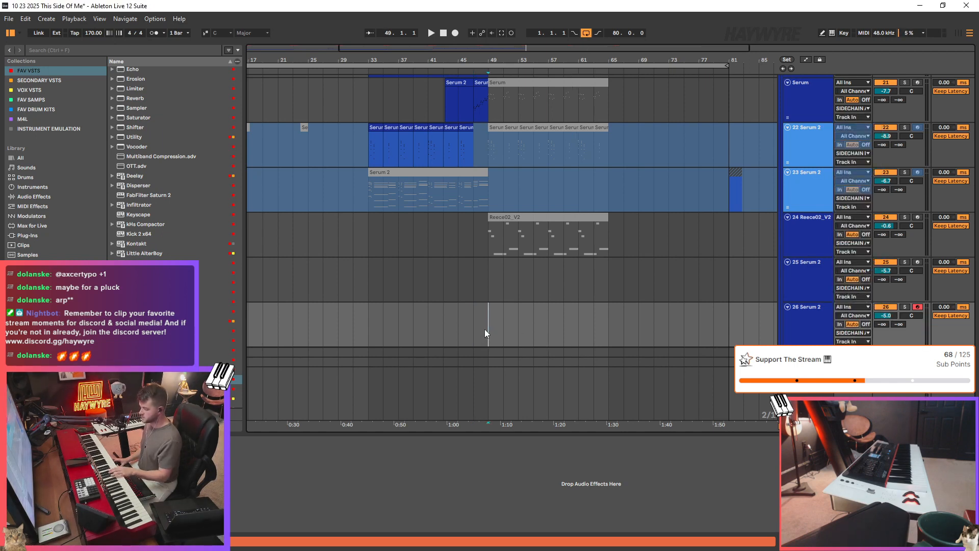
pyautogui.press('space')
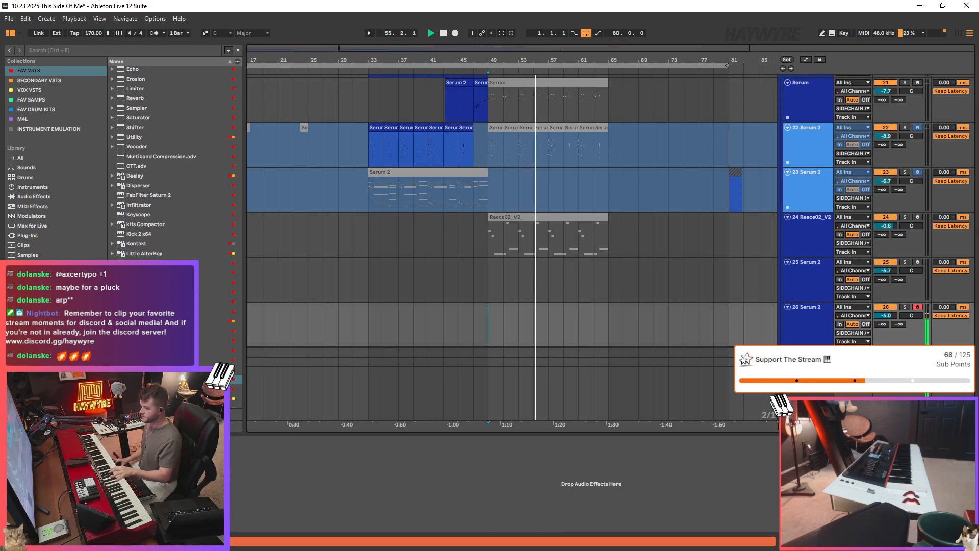
# - Audition the FSS_S2DC presets GTR_Transistor, KEYS_Disco_Keys and KEYS_Organ in track 26's Serum 2, and close its window
pyautogui.hotkey('ctrl', 'alt', 'p')
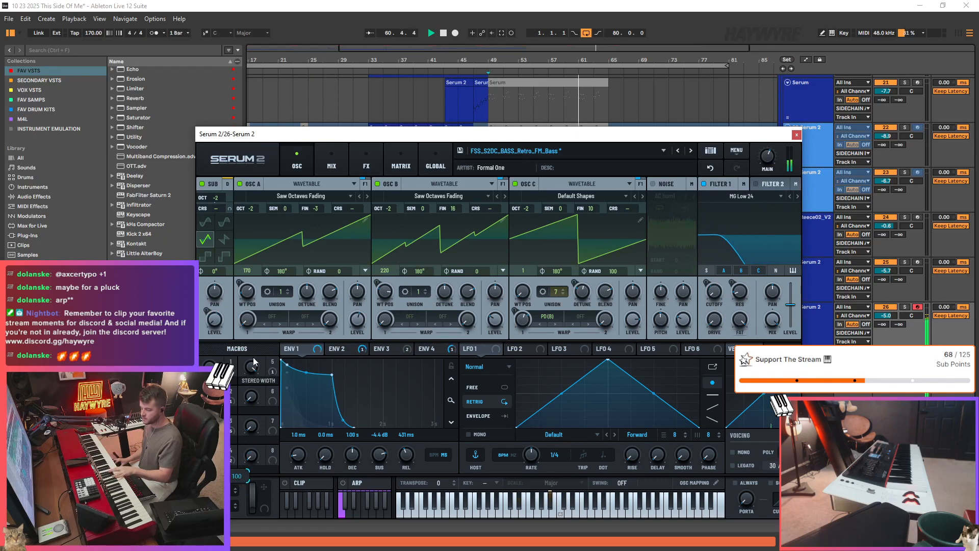
pyautogui.click(689, 150)
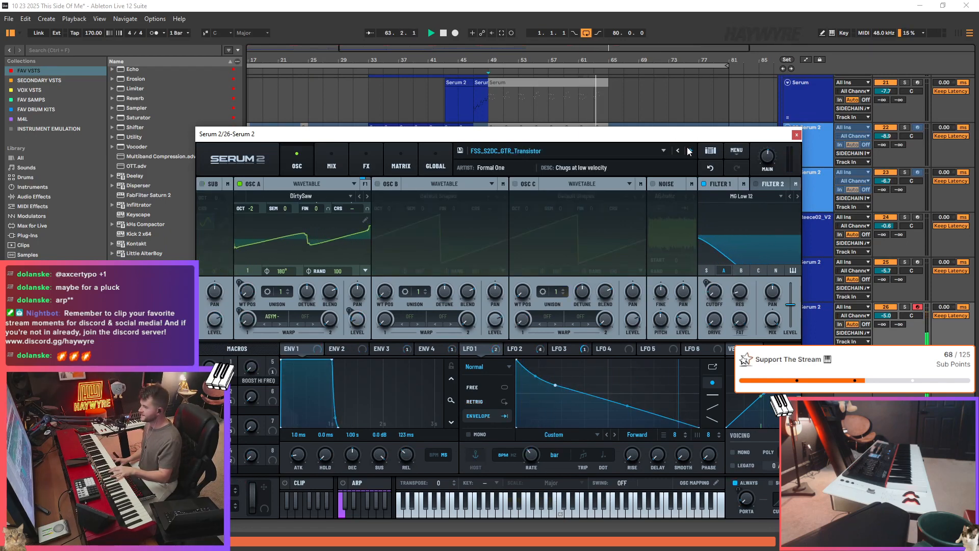
pyautogui.click(690, 150)
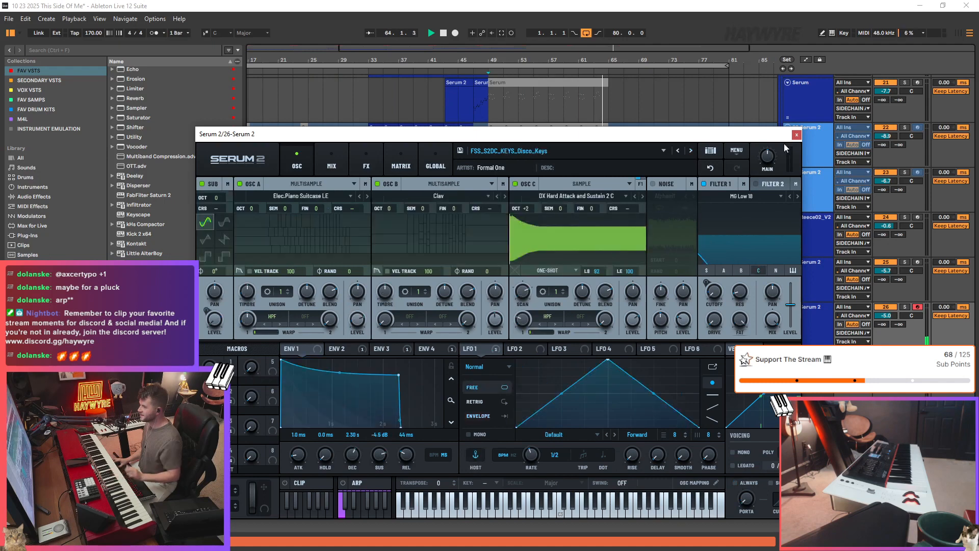
pyautogui.click(692, 152)
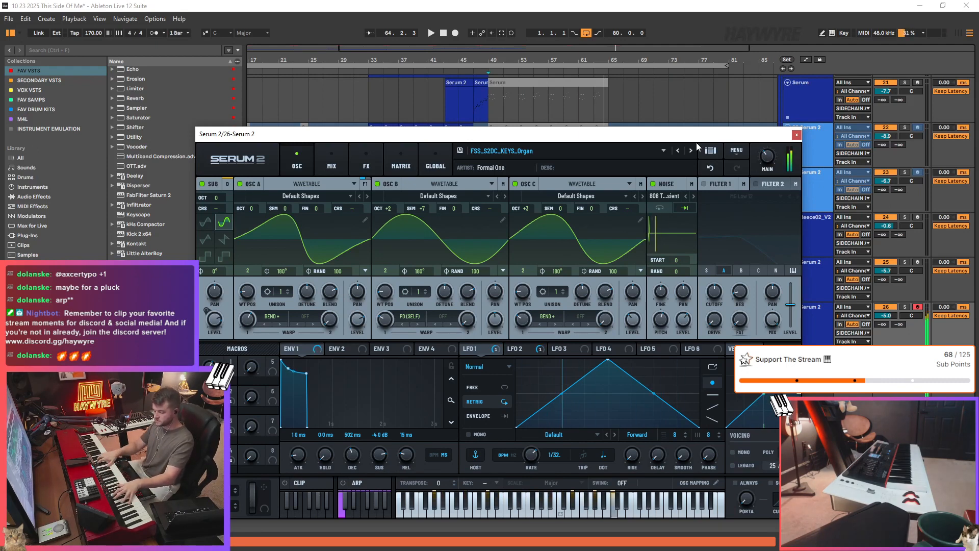
pyautogui.click(796, 134)
# - Deactivate track 21's Serum clip at bars 47–49 during playback and make bars 47–49 of track 20's Serum clip a separate clip
pyautogui.press('space')
pyautogui.scroll(2, 452, 159)
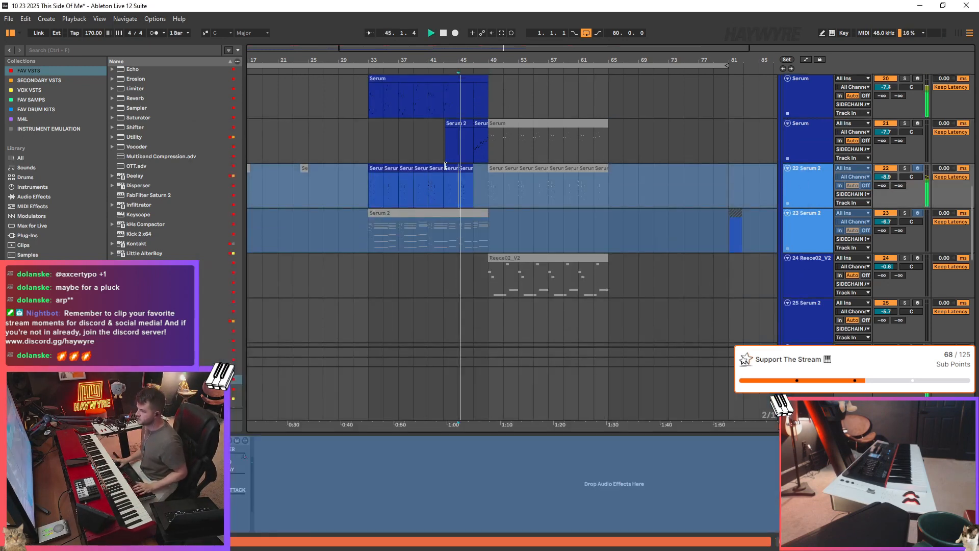
pyautogui.click(479, 154)
pyautogui.scroll(3, 507, 211)
pyautogui.click(414, 161)
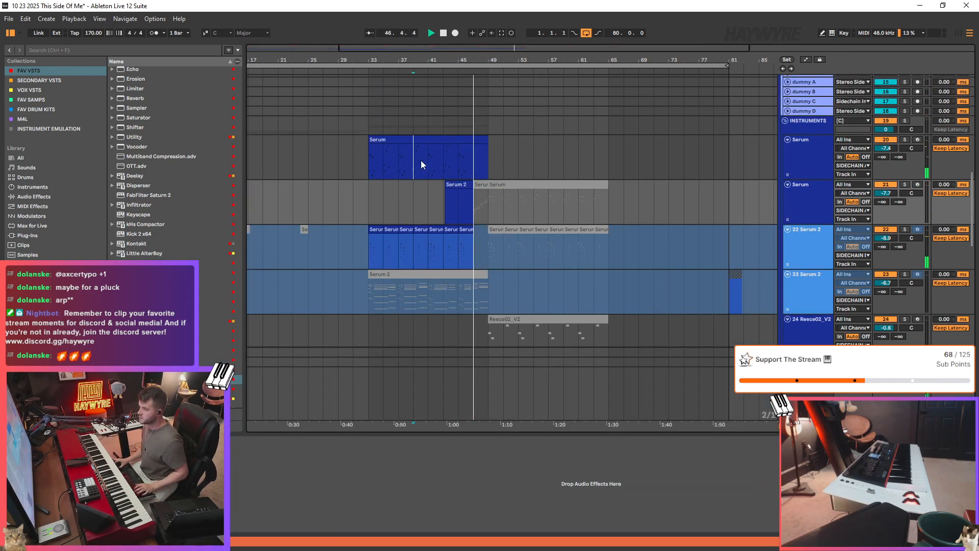
pyautogui.moveTo(474, 160); pyautogui.dragTo(485, 157)
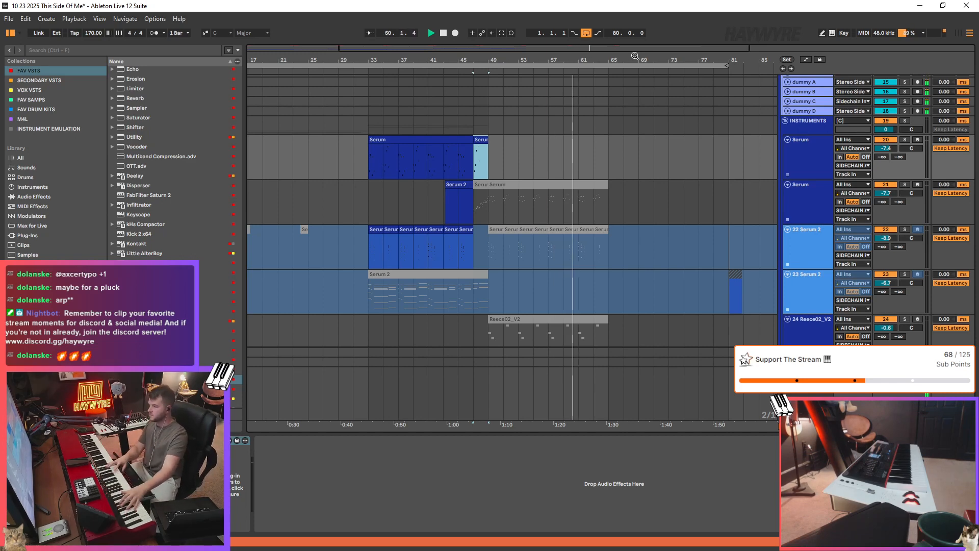
# - Set the arrangement loop to bars 49–65
pyautogui.scroll(-3, 612, 276)
pyautogui.moveTo(613, 276); pyautogui.dragTo(497, 326)
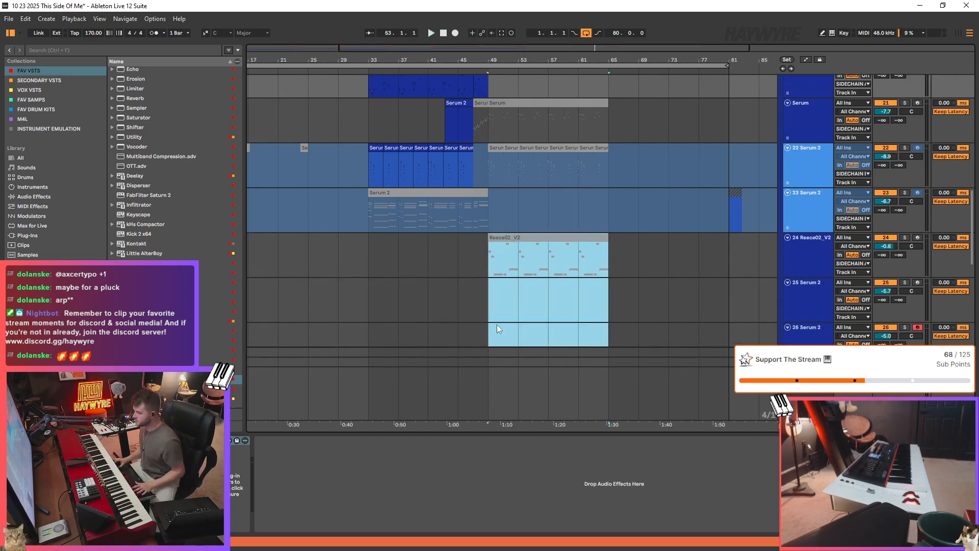
pyautogui.hotkey('ctrl', 'l')
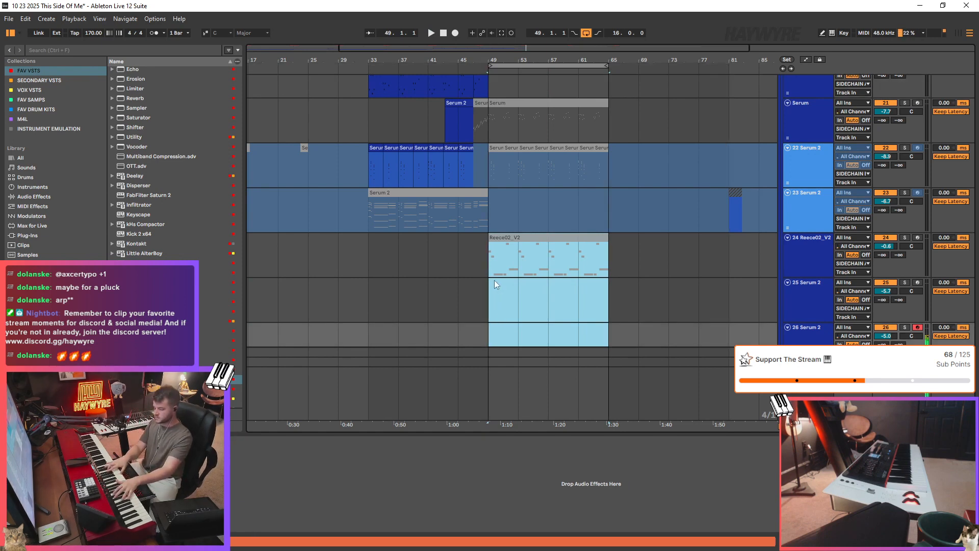
# - Load the FSS_S2DC_LEAD_Brassy preset in track 26's Serum 2, toggle its Legato setting and close the window
pyautogui.scroll(-3, 535, 285)
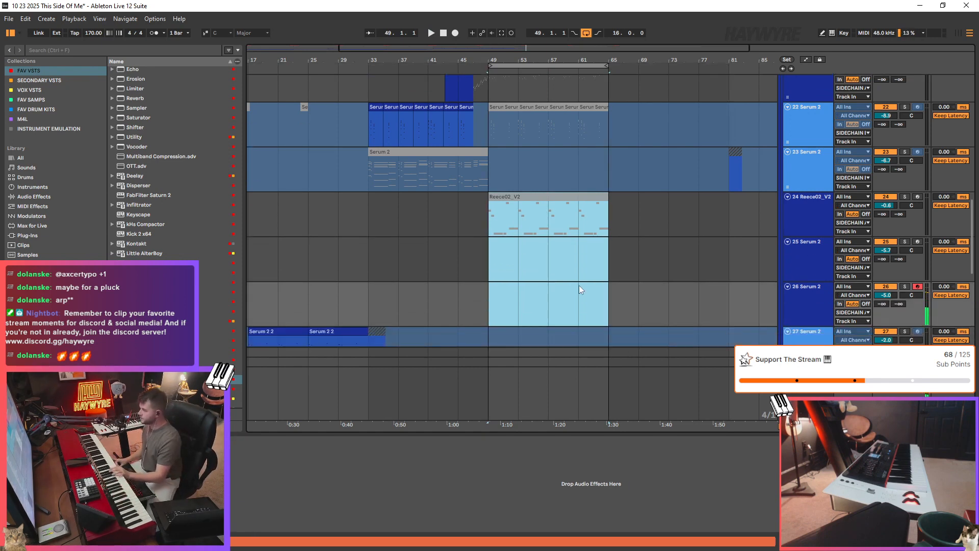
pyautogui.click(815, 262)
pyautogui.hotkey('ctrl', 'alt', 'p')
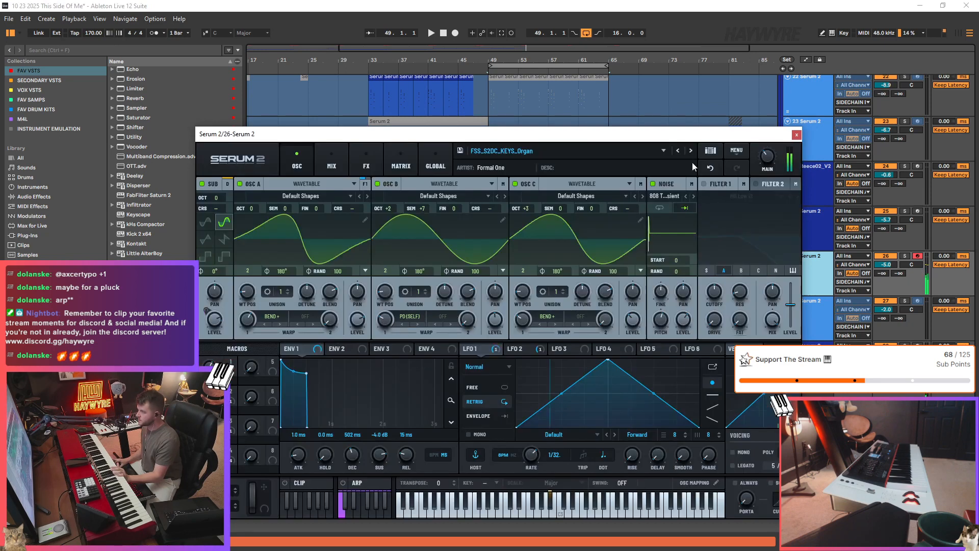
pyautogui.click(692, 151)
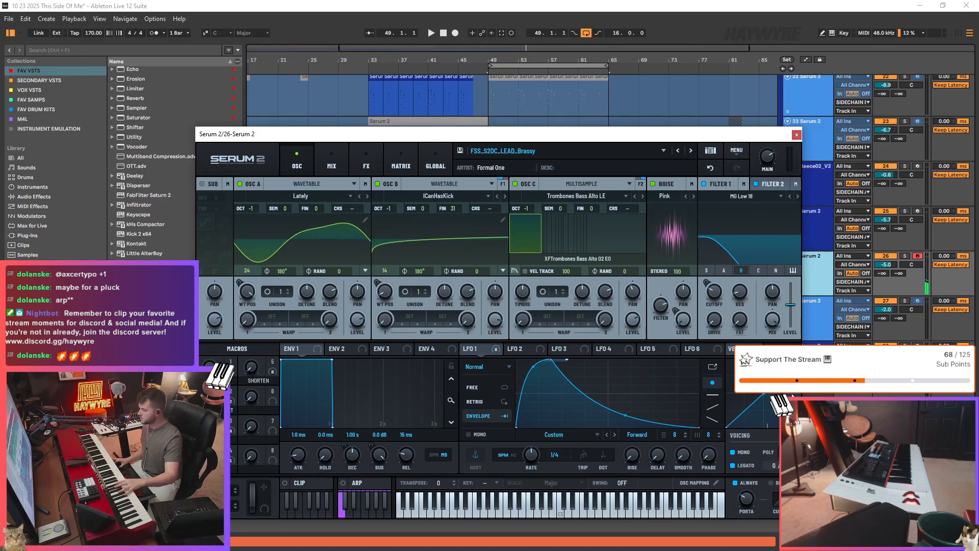
pyautogui.click(734, 466)
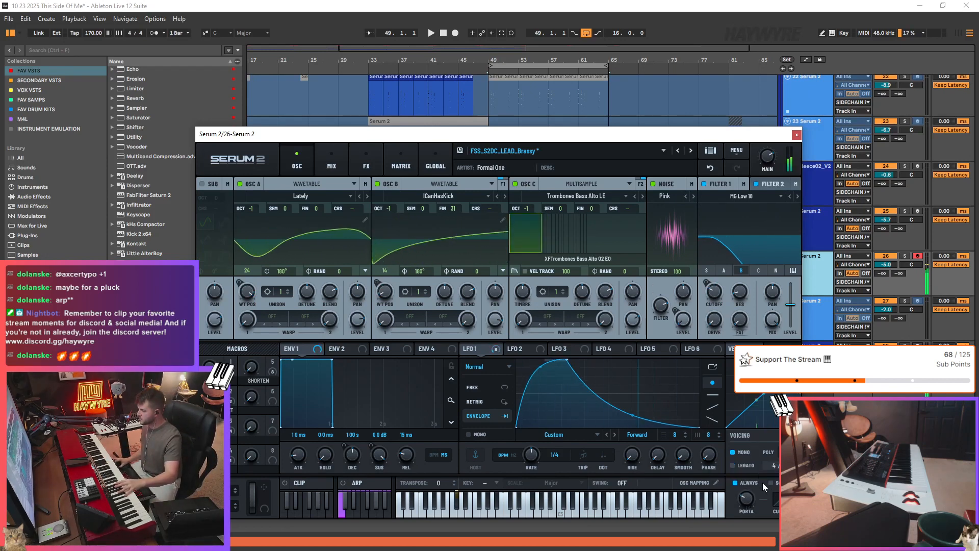
pyautogui.click(796, 135)
# - Play from bar 45 and set track 26's volume to -5.8 dB
pyautogui.click(463, 277)
pyautogui.scroll(2, 484, 284)
pyautogui.press('space')
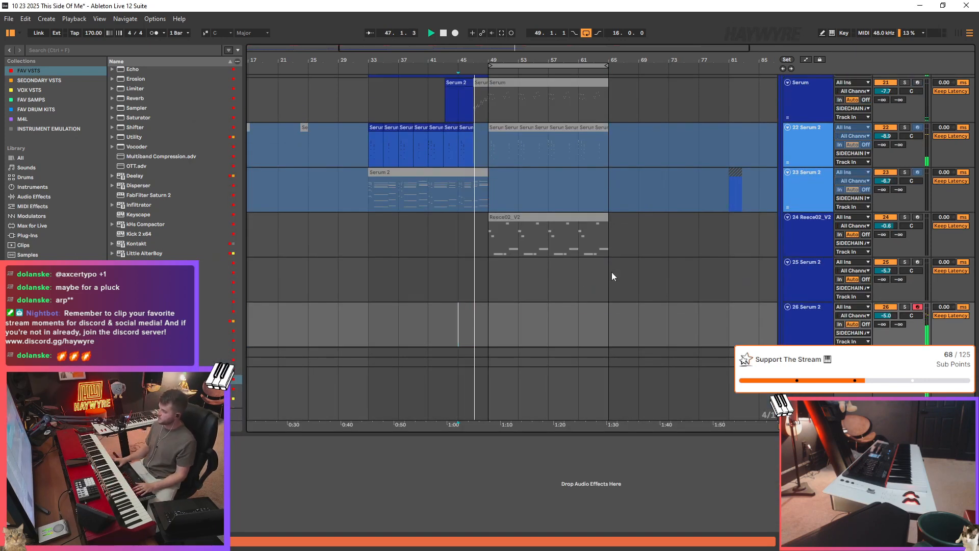
pyautogui.moveTo(885, 315); pyautogui.dragTo(886, 318)
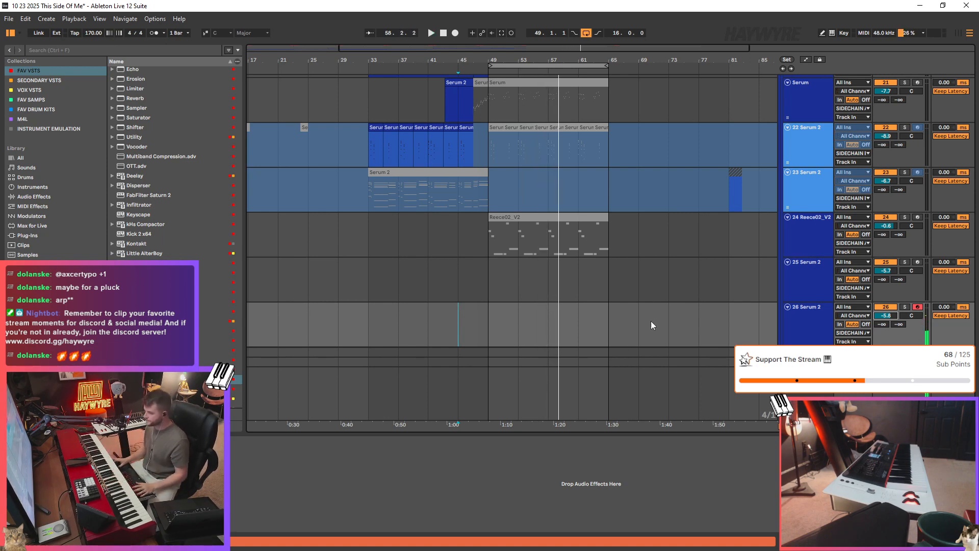
# - Record a new Serum 2 part on track 26 up to bar 53 and separate bars 49–53 as their own clip
pyautogui.press('space')
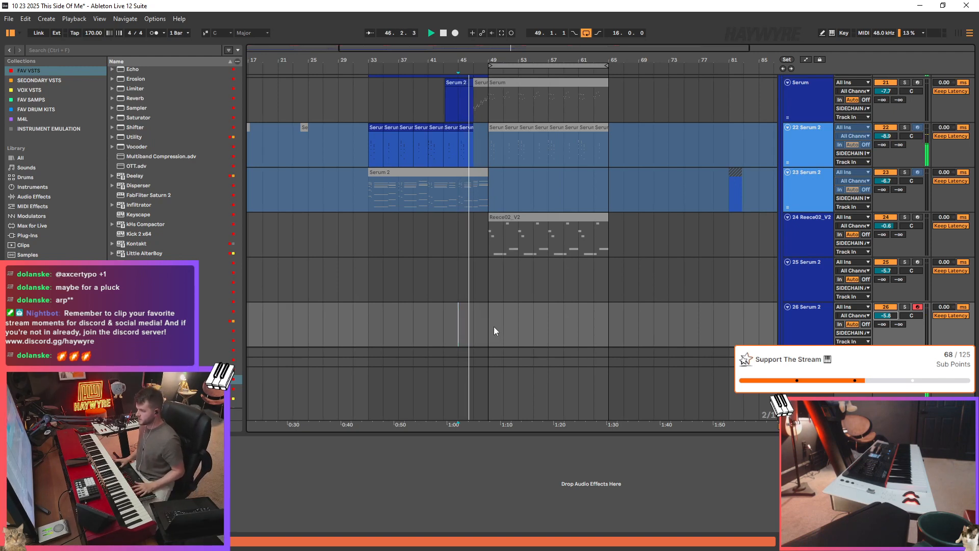
pyautogui.press('F9')
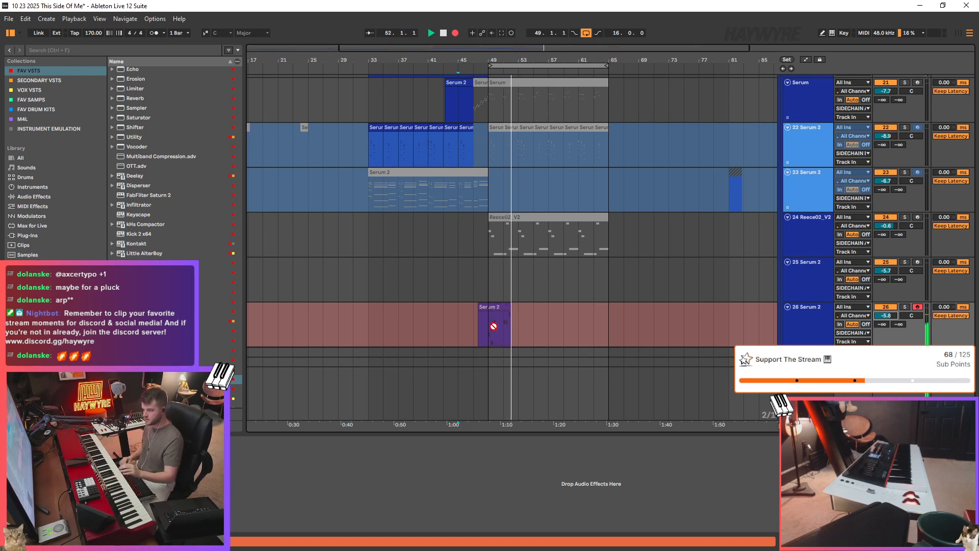
pyautogui.press('space')
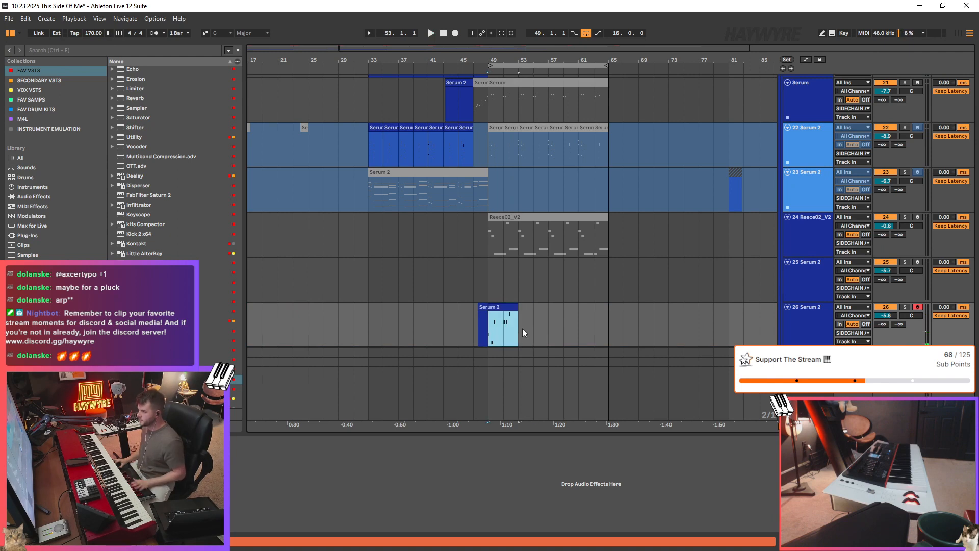
# - Open track 26's clip at bars 49–53, move its A#1 note to the clip start and nudge the first C#2 slightly later
pyautogui.doubleClick(511, 307)
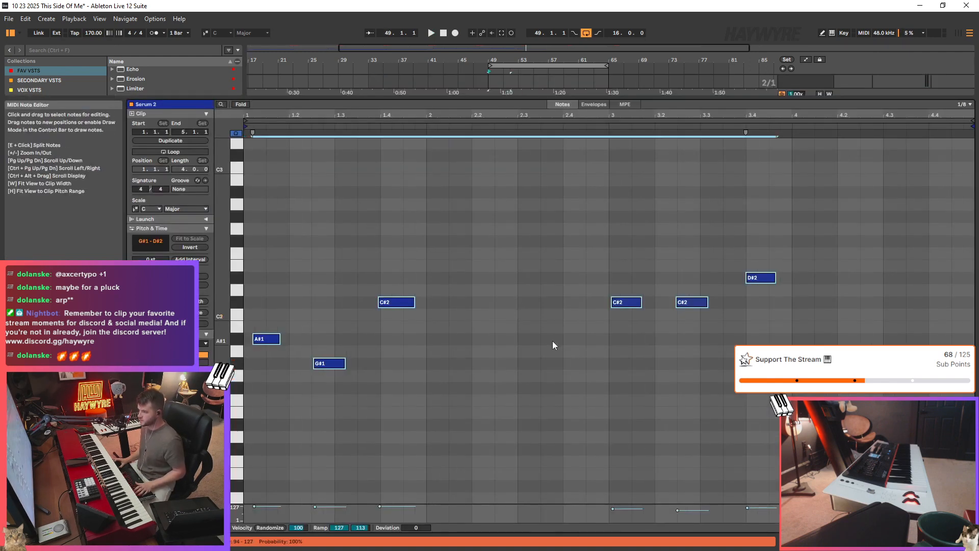
pyautogui.moveTo(260, 339); pyautogui.dragTo(257, 339)
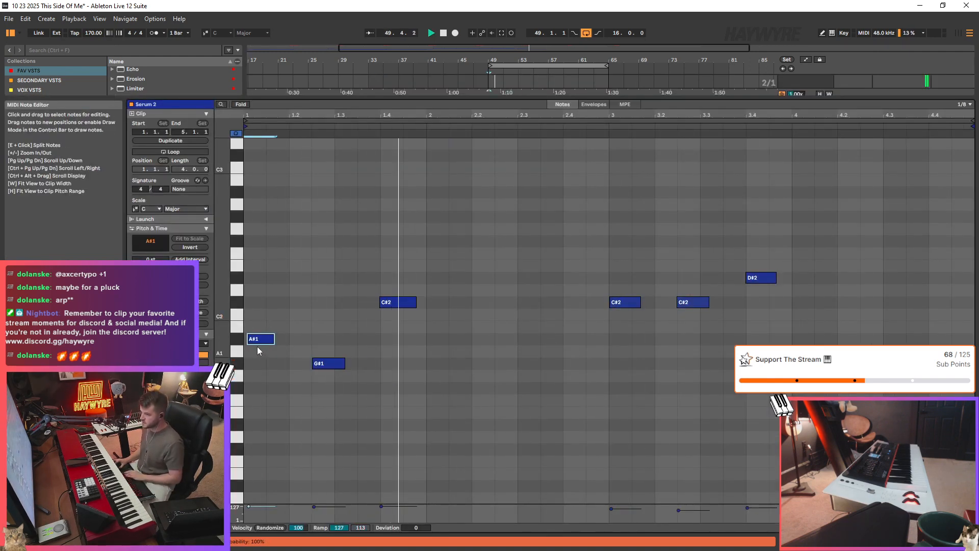
pyautogui.moveTo(402, 302); pyautogui.dragTo(404, 302)
# - Transpose the two C#2 notes in bar 3 of the clip and the D#2 note down an octave, and close the note editor
pyautogui.moveTo(696, 277); pyautogui.dragTo(587, 314)
pyautogui.hotkey('shift', 'Down')
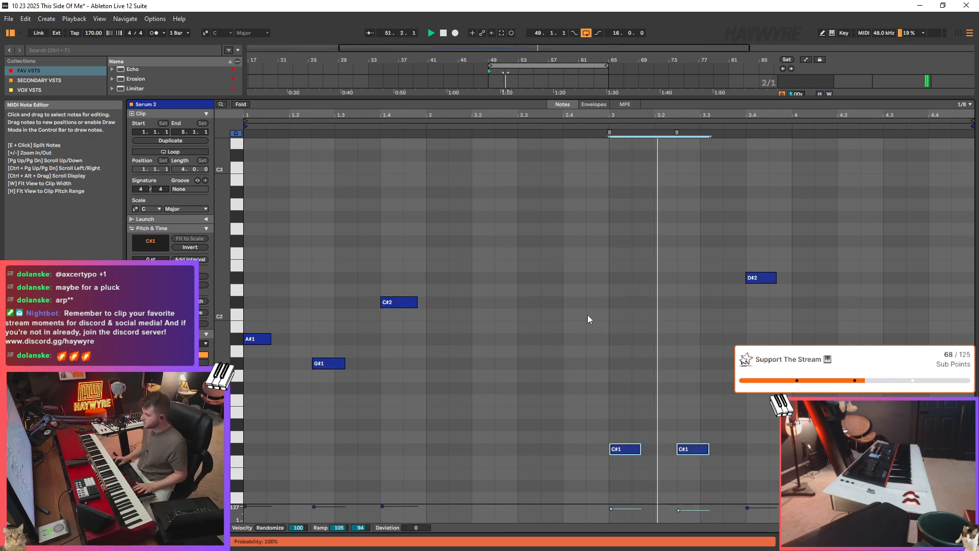
pyautogui.click(761, 277)
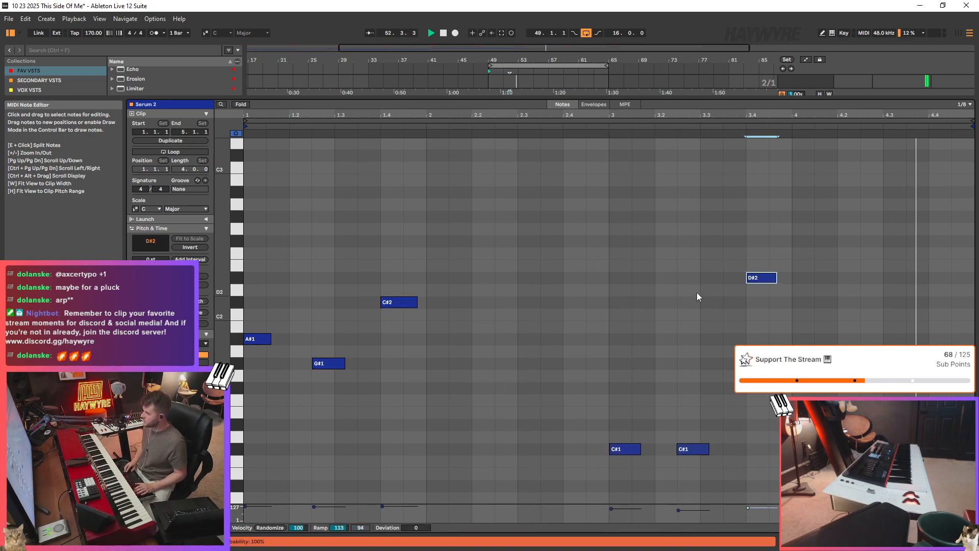
pyautogui.hotkey('shift', 'Down')
pyautogui.moveTo(387, 100); pyautogui.dragTo(387, 436)
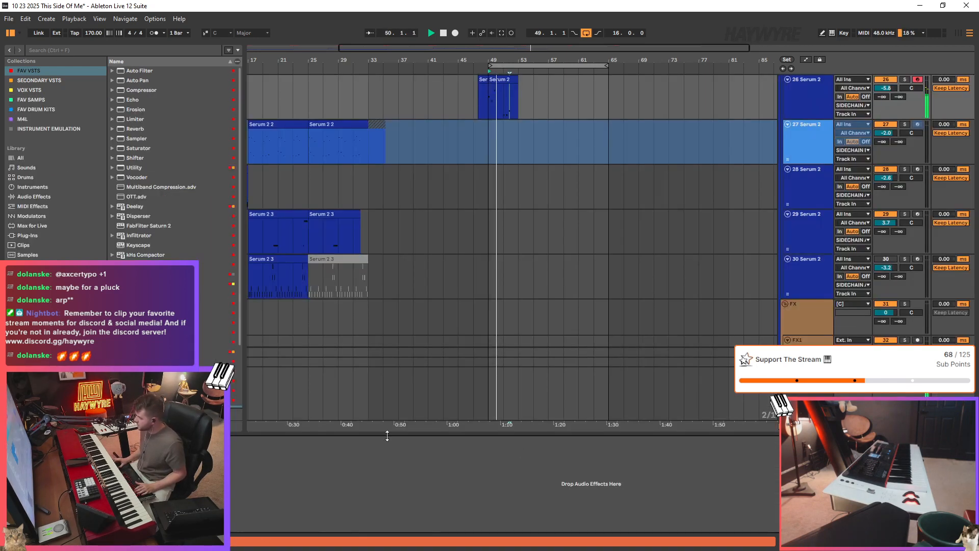
# - Arm track 24 Reece02_V2 in place of track 26, audition its sound and stop playback
pyautogui.scroll(5, 626, 184)
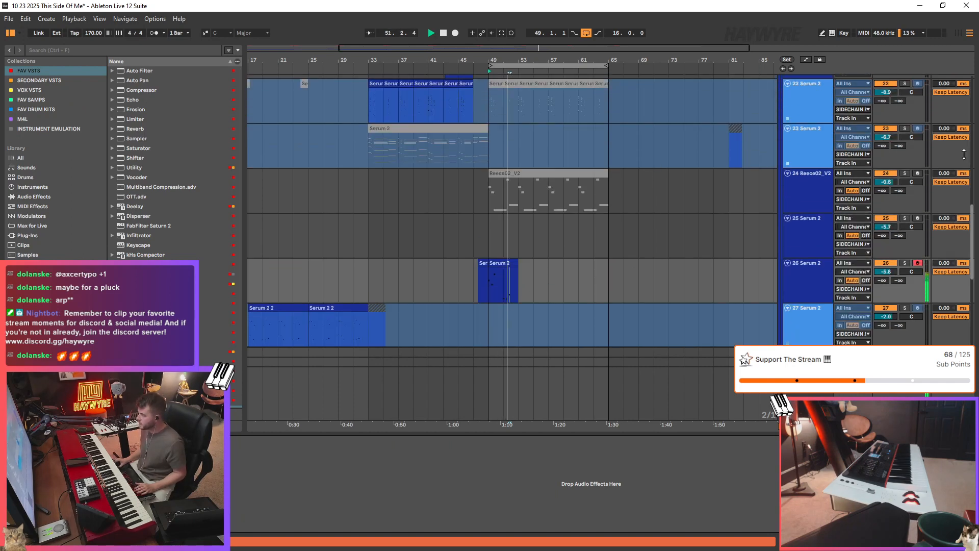
pyautogui.click(918, 174)
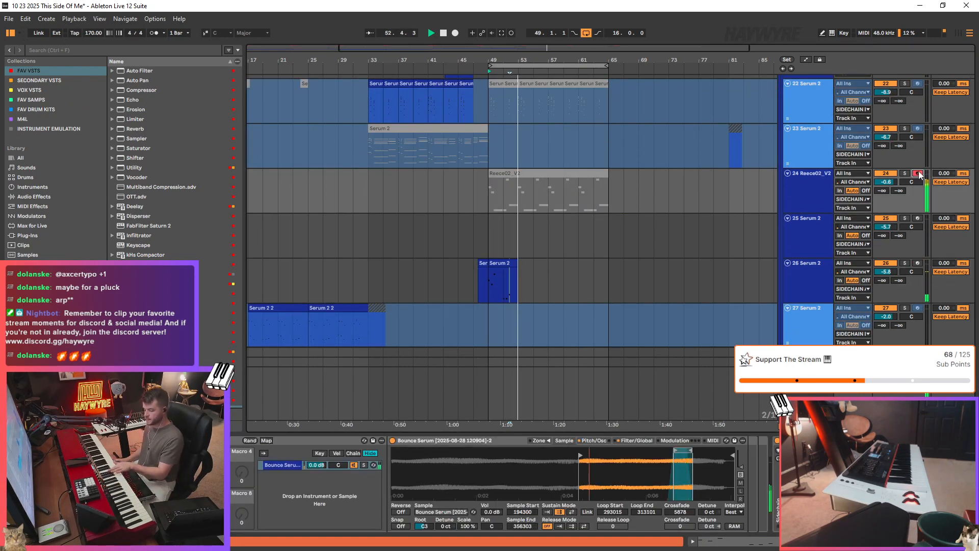
pyautogui.press('space')
pyautogui.press('space')
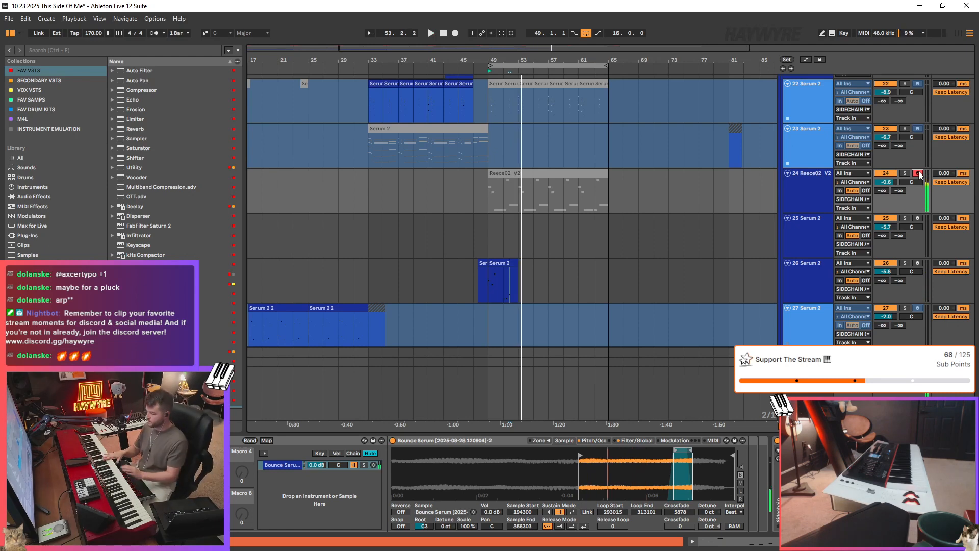
# - Set the start position to bar 49 and open the Serum 2 window of the Serum track 21
pyautogui.scroll(5, 579, 273)
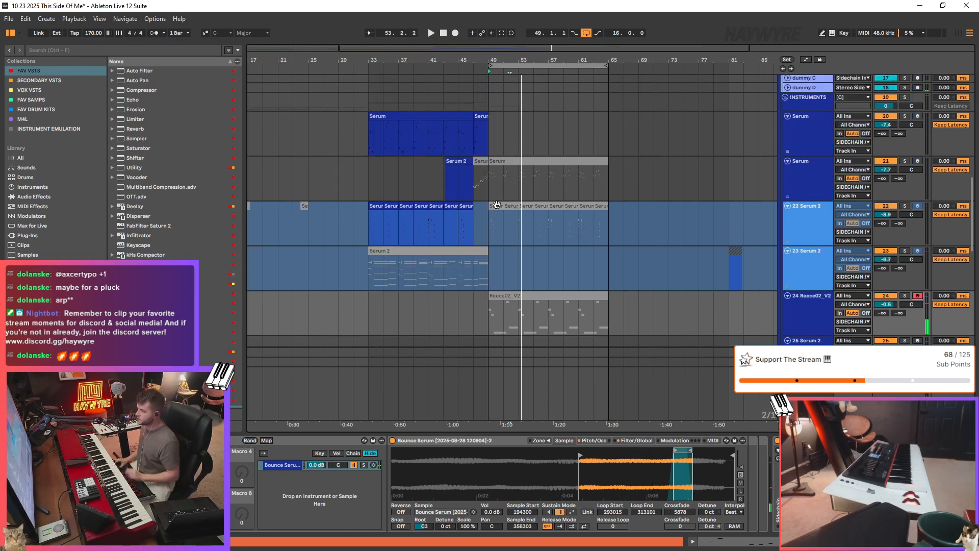
pyautogui.click(510, 233)
pyautogui.click(486, 234)
pyautogui.scroll(4, 764, 237)
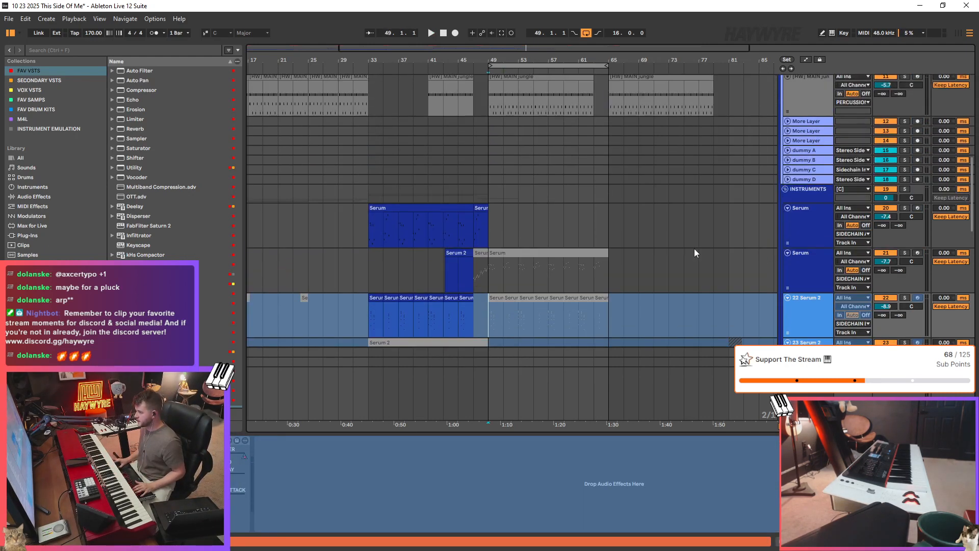
pyautogui.scroll(-2, 693, 249)
pyautogui.scroll(-3, 679, 244)
pyautogui.keyDown('shift'); pyautogui.click(797, 155); pyautogui.keyUp('shift')
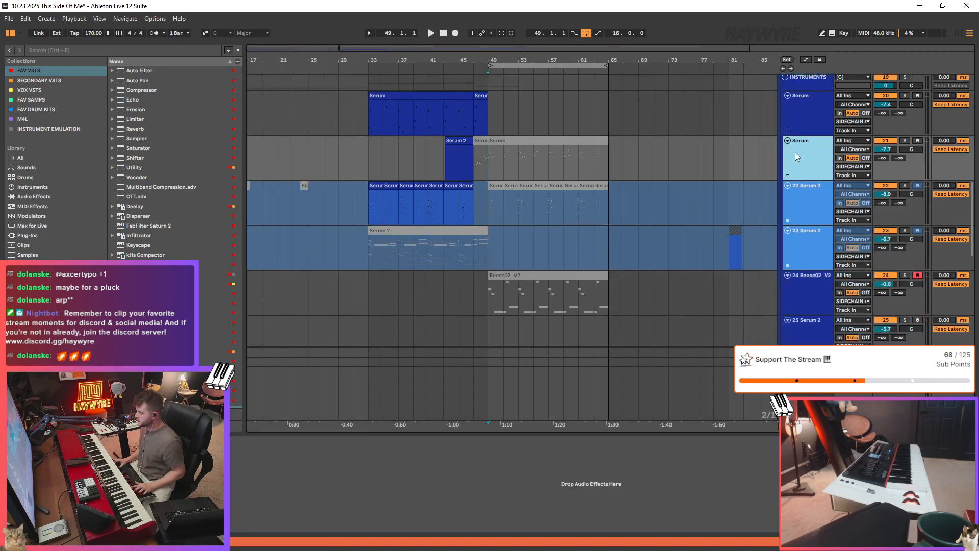
pyautogui.click(764, 178)
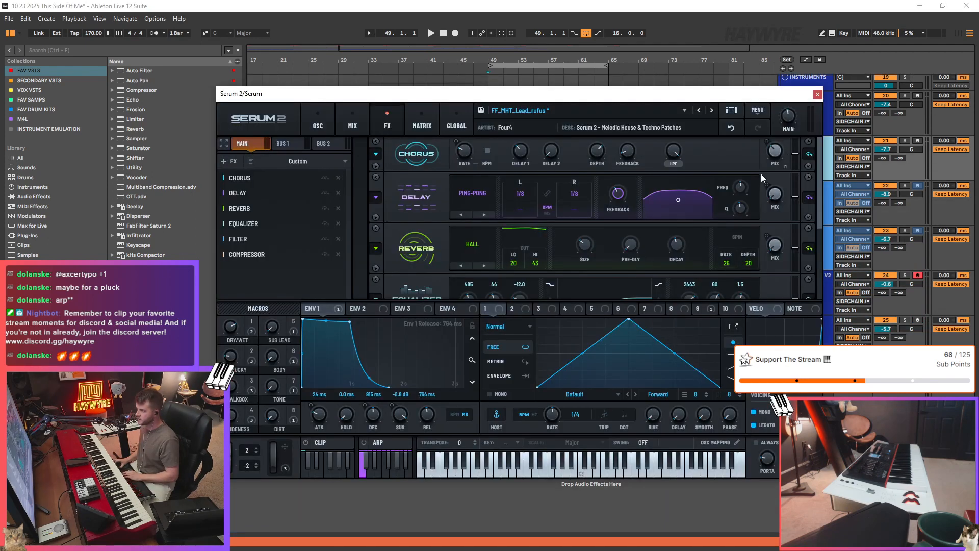
# - Arm track 21 and assign LFO 8 to the levels of oscillators A, B and C and the noise oscillator
pyautogui.click(920, 141)
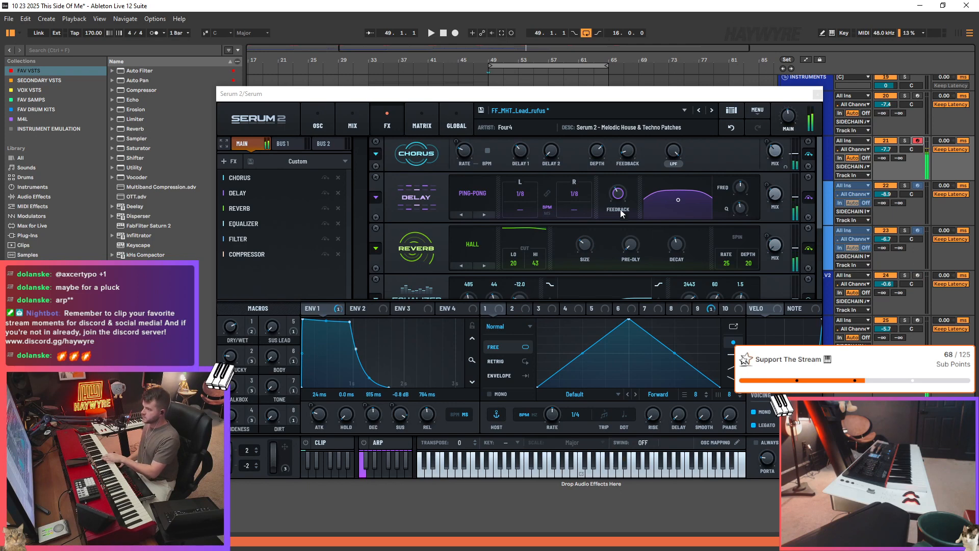
pyautogui.click(318, 122)
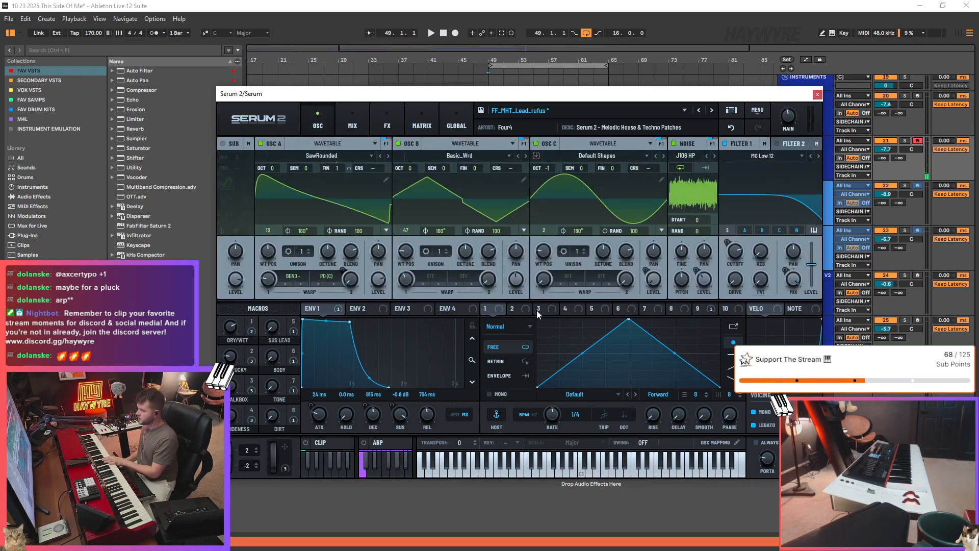
pyautogui.moveTo(675, 310); pyautogui.dragTo(377, 278)
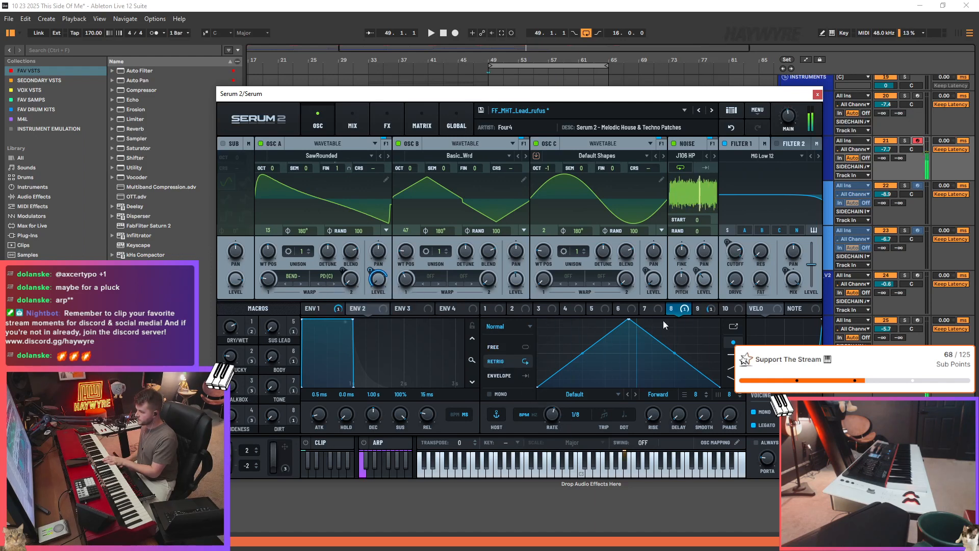
pyautogui.moveTo(684, 308); pyautogui.dragTo(515, 278)
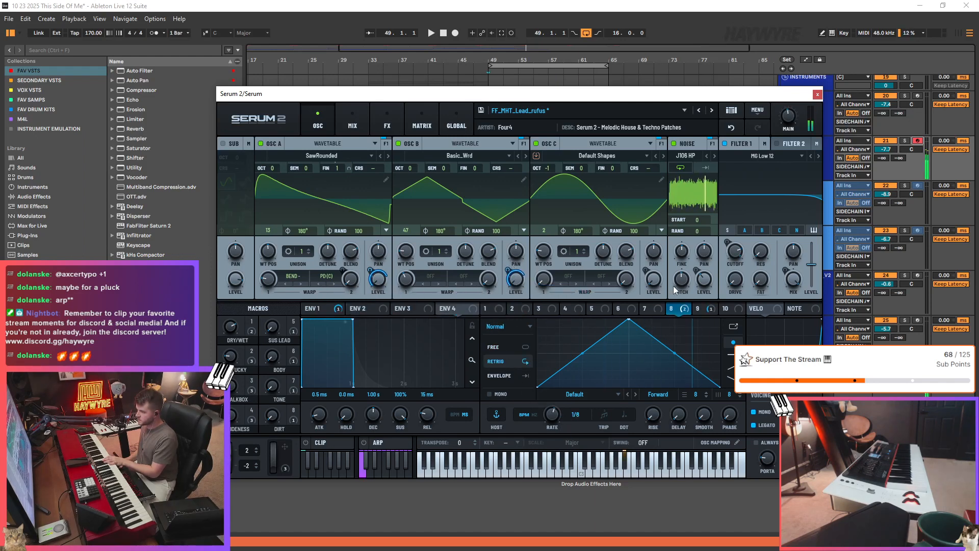
pyautogui.moveTo(683, 308); pyautogui.dragTo(691, 279)
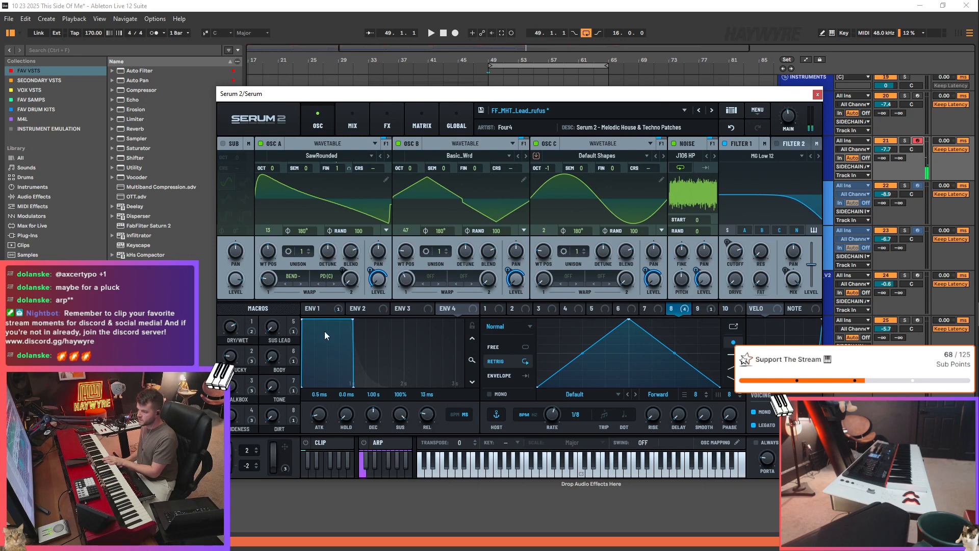
# - Shorten Env 1's decay, set its release to 0.2 ms, and move LFO 8's peak earlier in its shape
pyautogui.click(321, 308)
pyautogui.moveTo(373, 414); pyautogui.dragTo(369, 436)
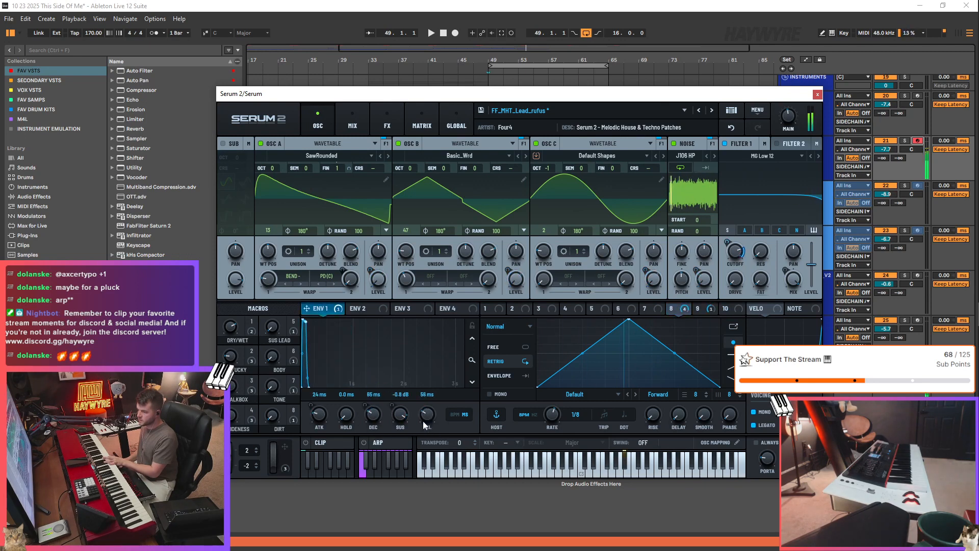
pyautogui.moveTo(427, 414); pyautogui.dragTo(423, 423)
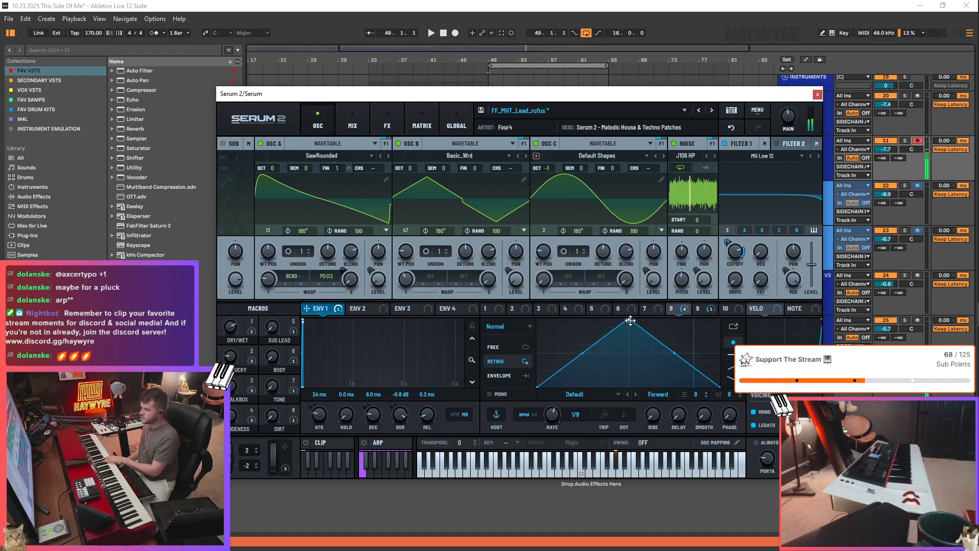
pyautogui.moveTo(631, 321); pyautogui.dragTo(565, 320)
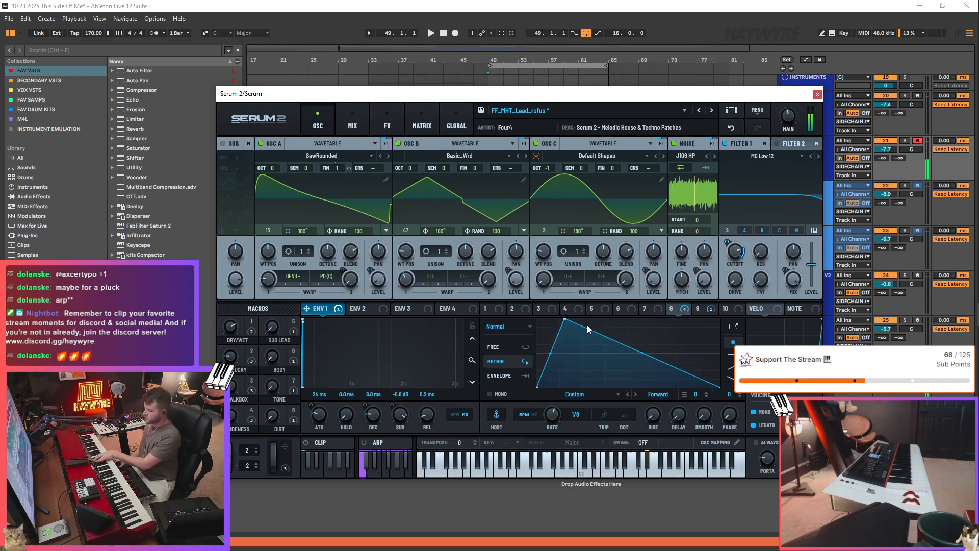
# - Bypass the reverb in the main effects chain and close the Serum 2 window
pyautogui.click(348, 110)
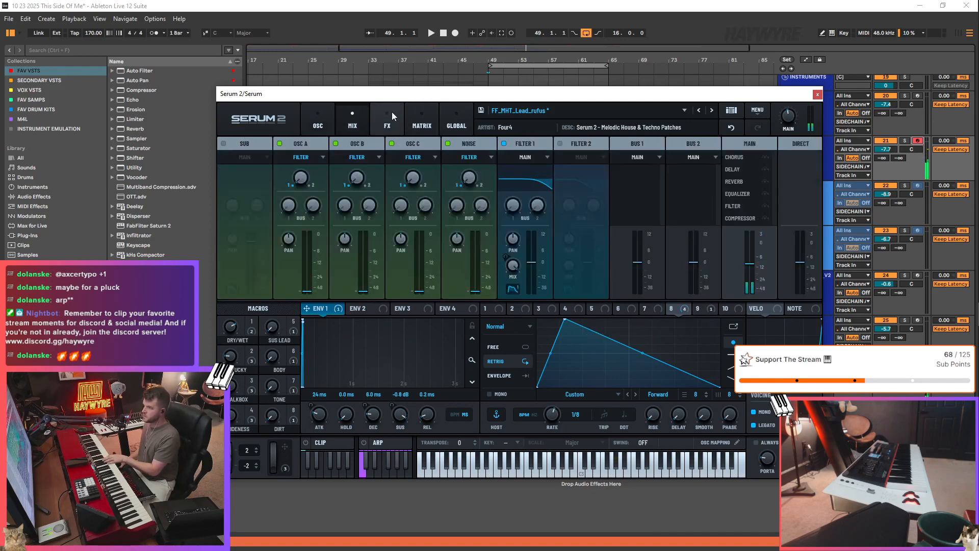
pyautogui.click(391, 117)
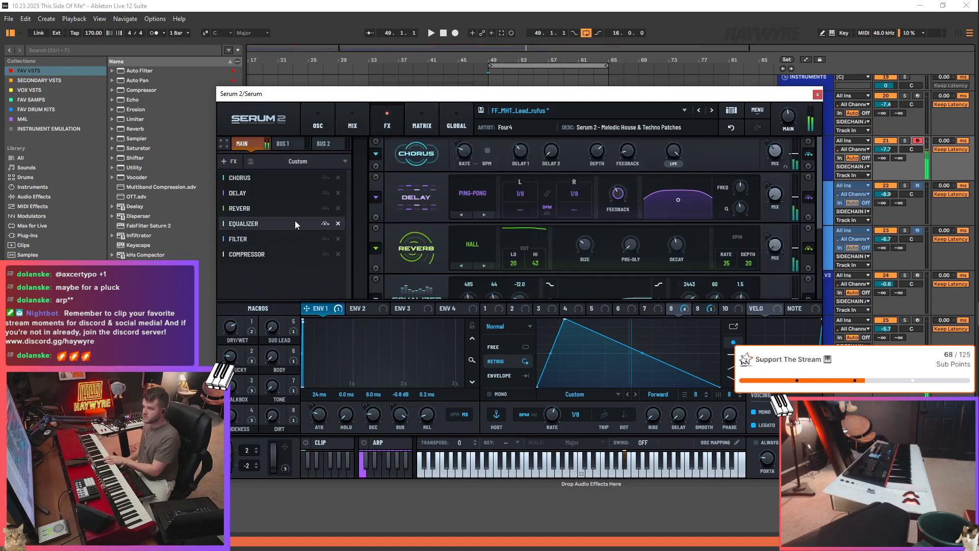
pyautogui.click(325, 208)
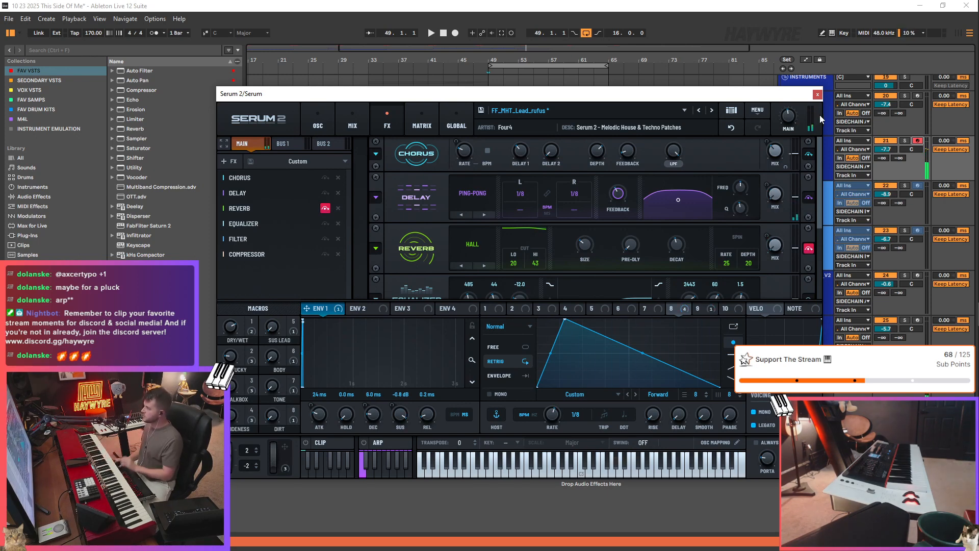
pyautogui.click(818, 95)
# - Play the arrangement from bar 47, raise track 21's volume to -4.1 dB, and stop playback
pyautogui.click(474, 163)
pyautogui.press('space')
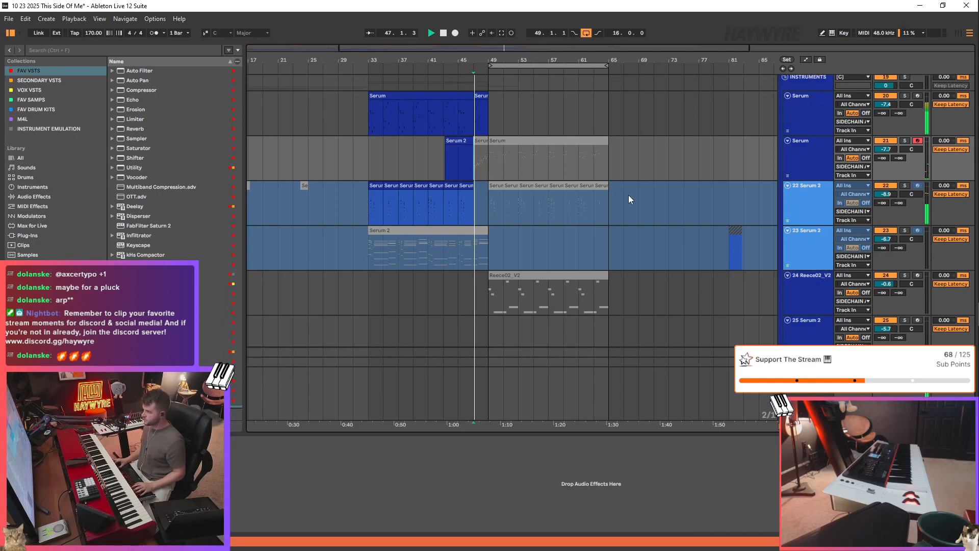
pyautogui.moveTo(885, 149); pyautogui.dragTo(884, 147)
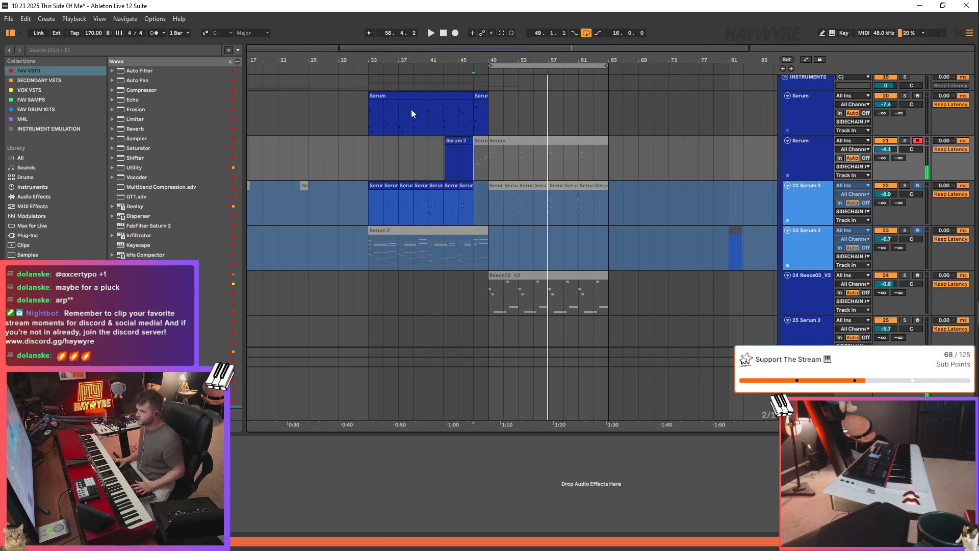
pyautogui.press('space')
# - Record a new Serum part on track 21, restarting the take at bar 47 and stopping after bar 56
pyautogui.click(488, 163)
pyautogui.press('F9')
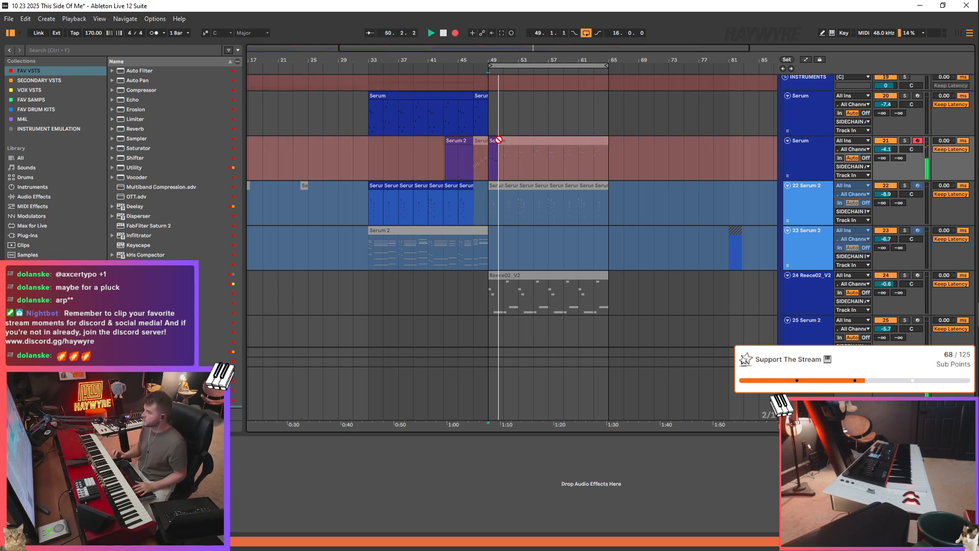
pyautogui.click(473, 171)
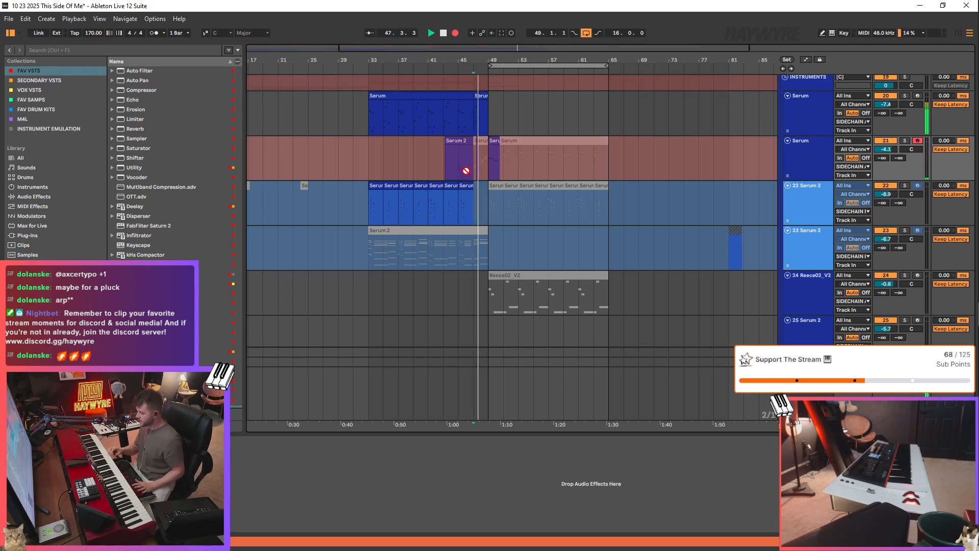
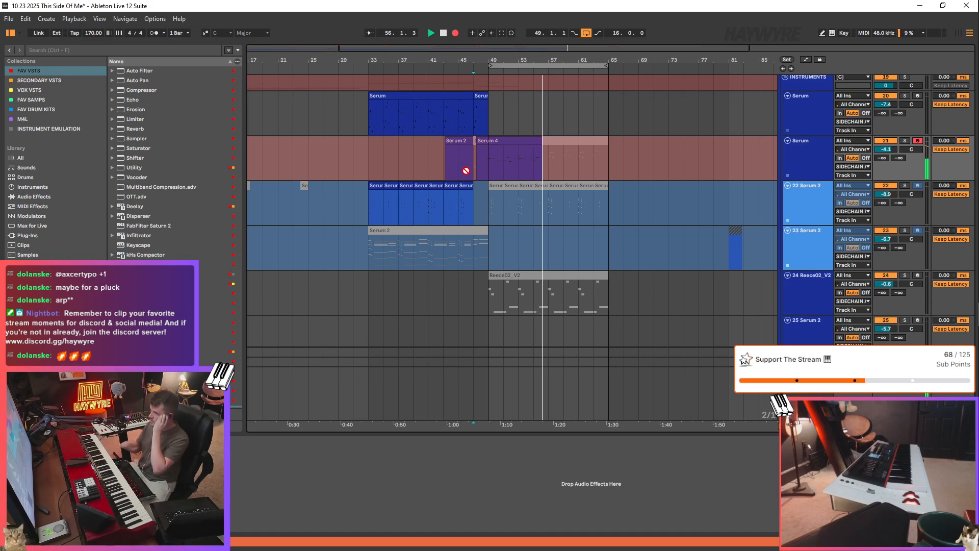
pyautogui.press('space')
# - Play back the take, consolidate its bars 48–56 into one clip, and open that clip's notes
pyautogui.press('space')
pyautogui.click(477, 171)
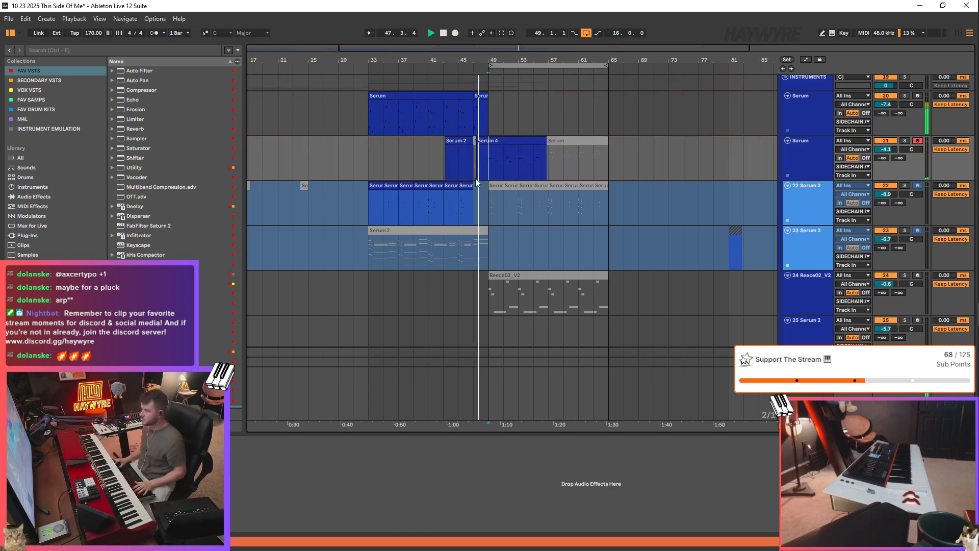
pyautogui.moveTo(482, 170); pyautogui.dragTo(541, 168)
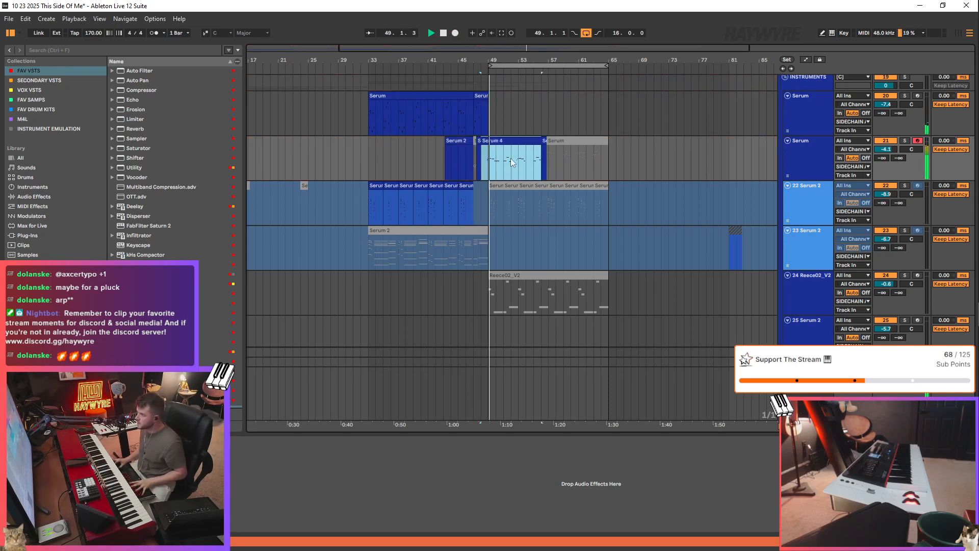
pyautogui.doubleClick(502, 142)
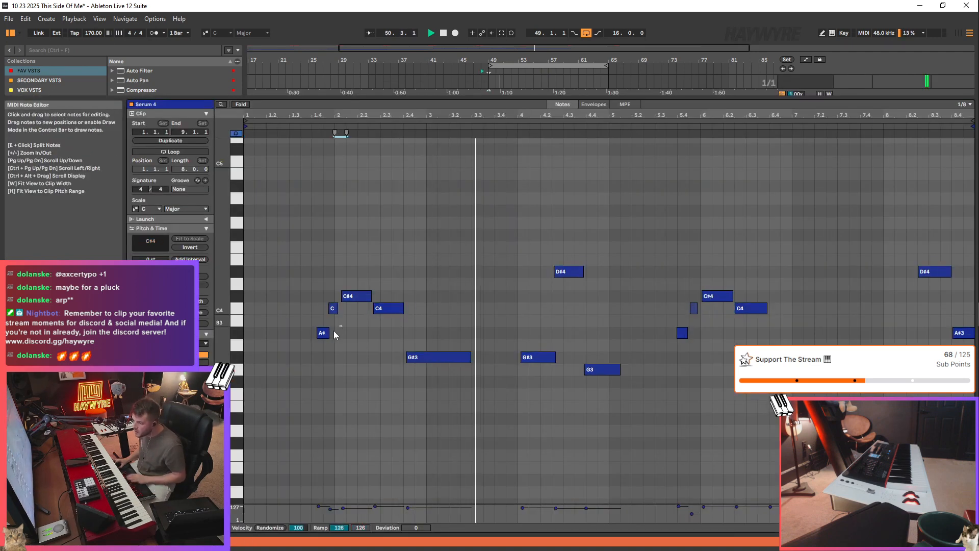
# - Shift the opening A#3–C4–C#4–C4 phrase, the two G#3 notes and the first D#4 slightly earlier, and close the note editor
pyautogui.moveTo(334, 299); pyautogui.dragTo(329, 300)
pyautogui.click(436, 357)
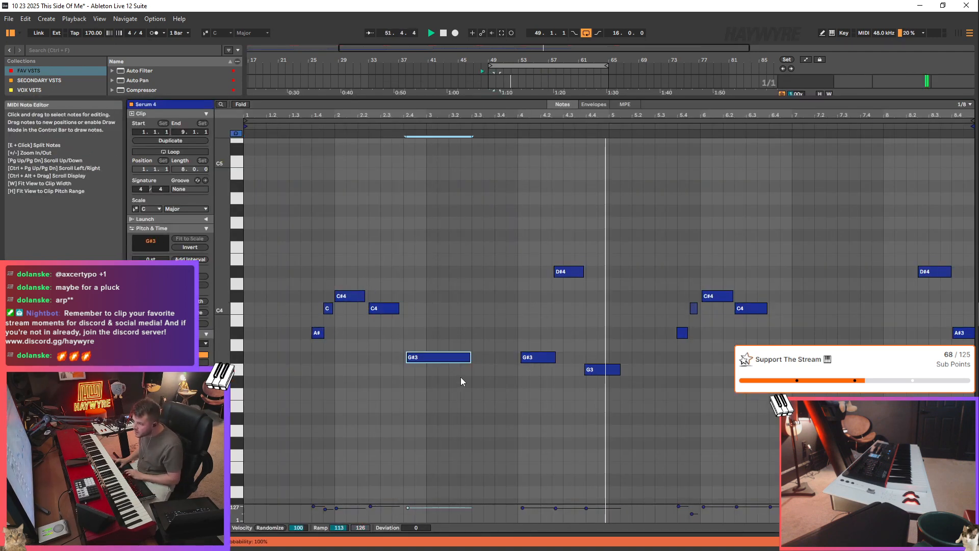
pyautogui.click(601, 369)
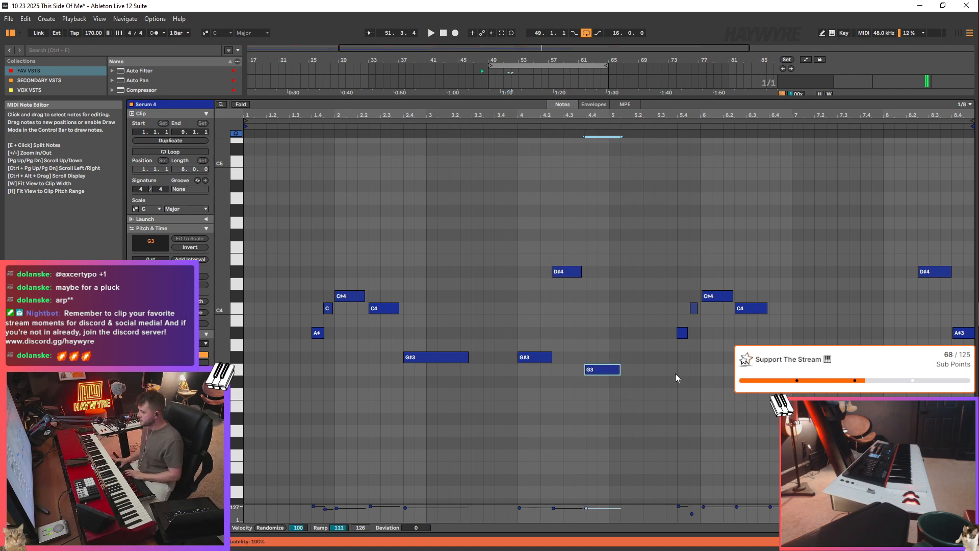
pyautogui.moveTo(676, 375); pyautogui.dragTo(773, 293)
pyautogui.moveTo(871, 265); pyautogui.dragTo(966, 357)
pyautogui.press('space')
pyautogui.click(933, 542)
# - Arm track 25 Serum 2 and audition its bass patch with its plug-in window open, then arm and audition track 24 Reece02_V2
pyautogui.scroll(2, 557, 241)
pyautogui.scroll(-5, 566, 250)
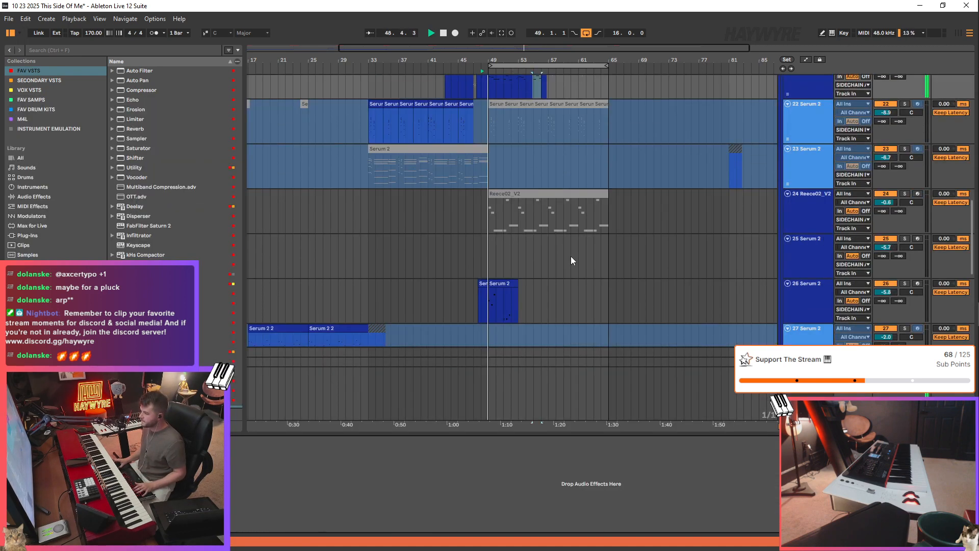
pyautogui.moveTo(445, 52)
pyautogui.mouseDown()
pyautogui.moveTo(445, 100)
pyautogui.moveTo(446, 85)
pyautogui.moveTo(472, 122)
pyautogui.mouseUp()
pyautogui.click(637, 278)
pyautogui.moveTo(499, 73); pyautogui.dragTo(535, 71)
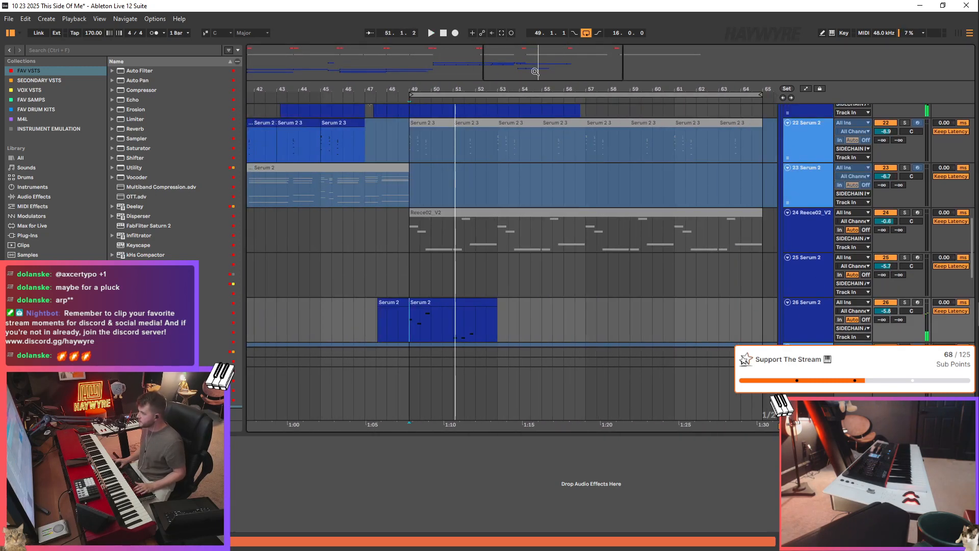
pyautogui.click(917, 257)
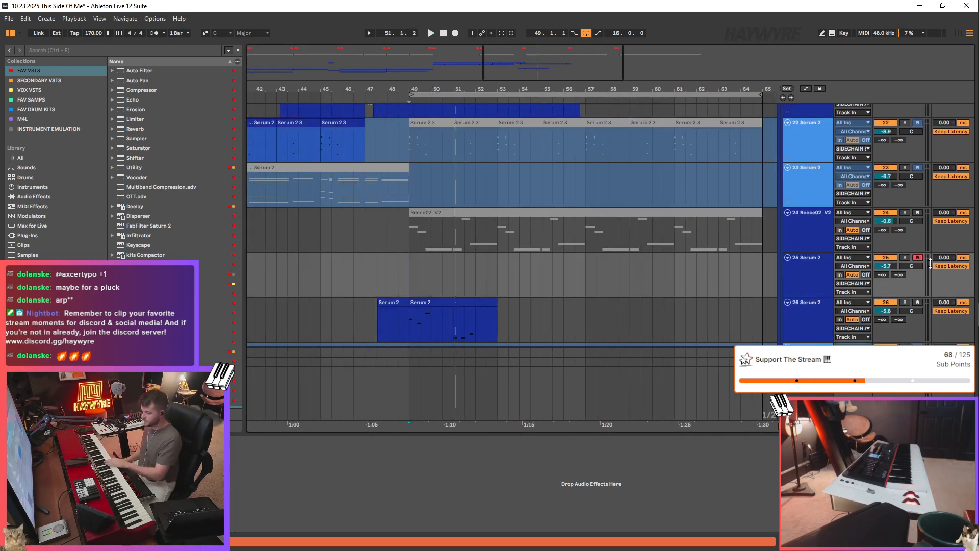
pyautogui.hotkey('ctrl', 'alt', 'p')
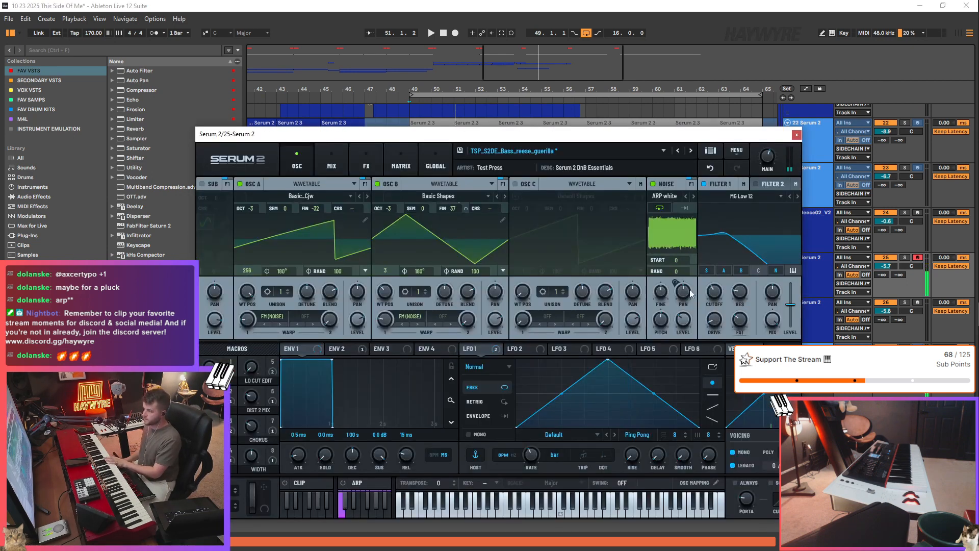
pyautogui.click(796, 134)
pyautogui.scroll(1, 549, 280)
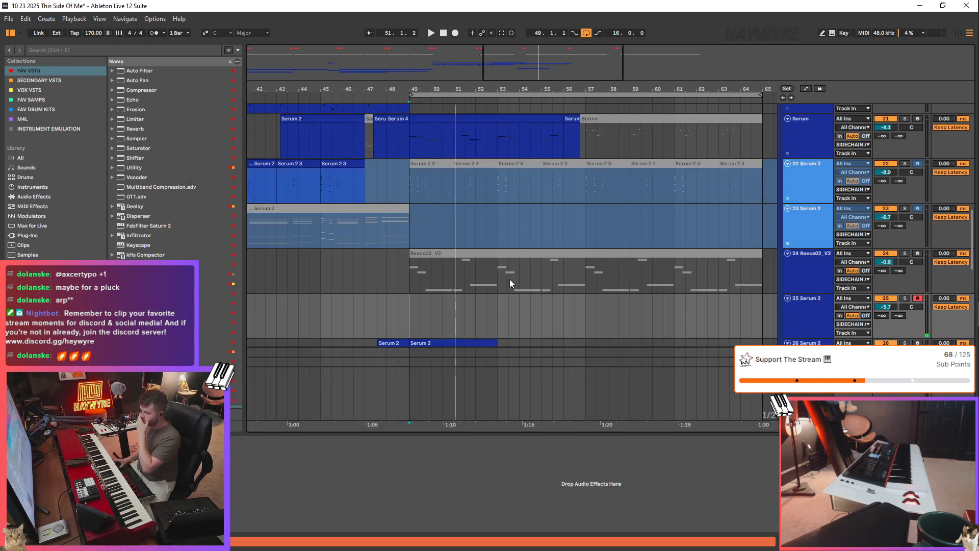
pyautogui.click(917, 254)
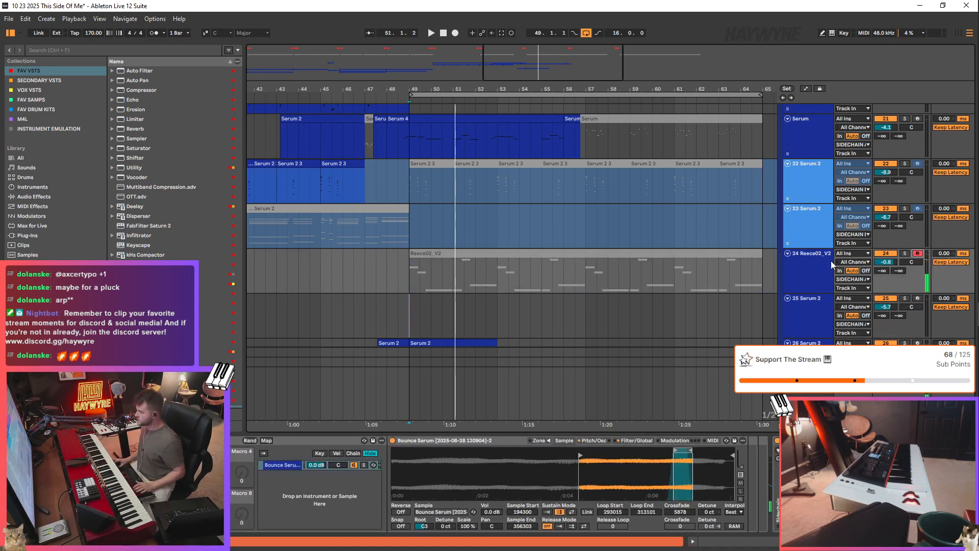
# - Insert a MIDI track below track 25, load Serum 2 with its init patch on it, and lower its volume to -2.8 dB
pyautogui.click(810, 317)
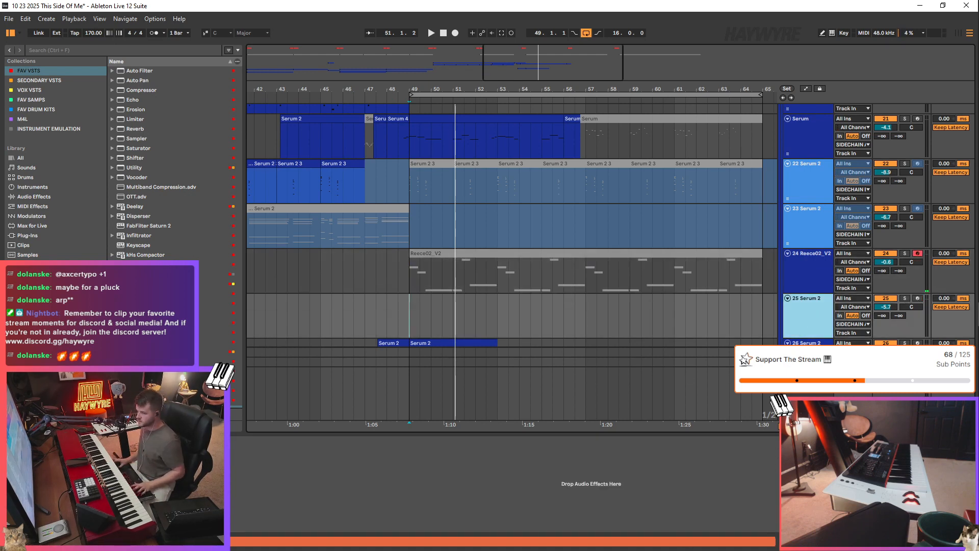
pyautogui.hotkey('ctrl', 'shift', 't')
pyautogui.scroll(-3, 173, 163)
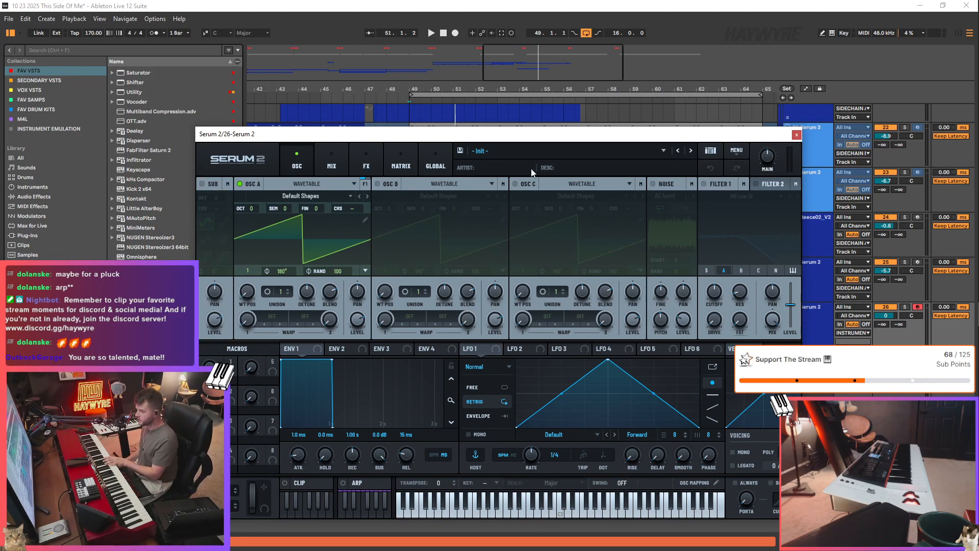
pyautogui.moveTo(565, 139); pyautogui.dragTo(644, 101)
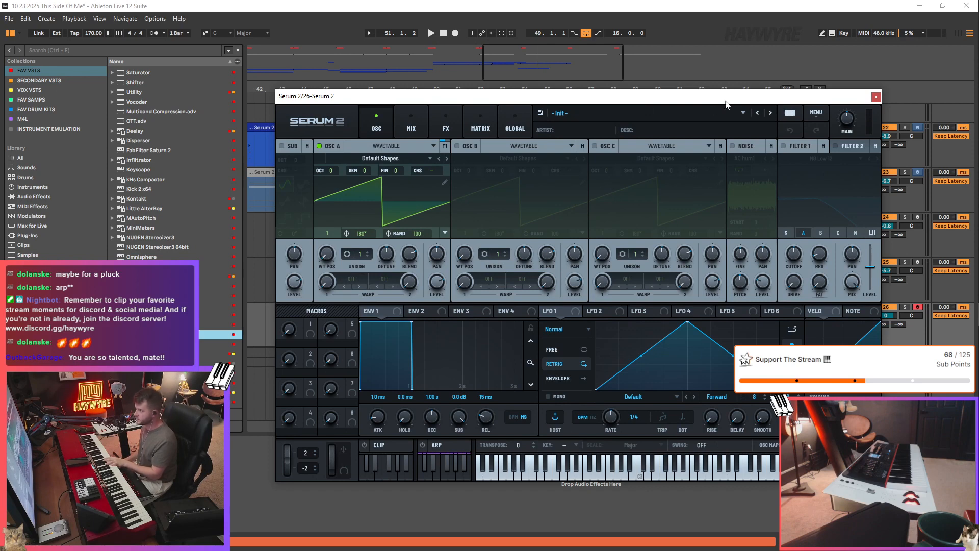
pyautogui.moveTo(727, 105); pyautogui.dragTo(581, 84)
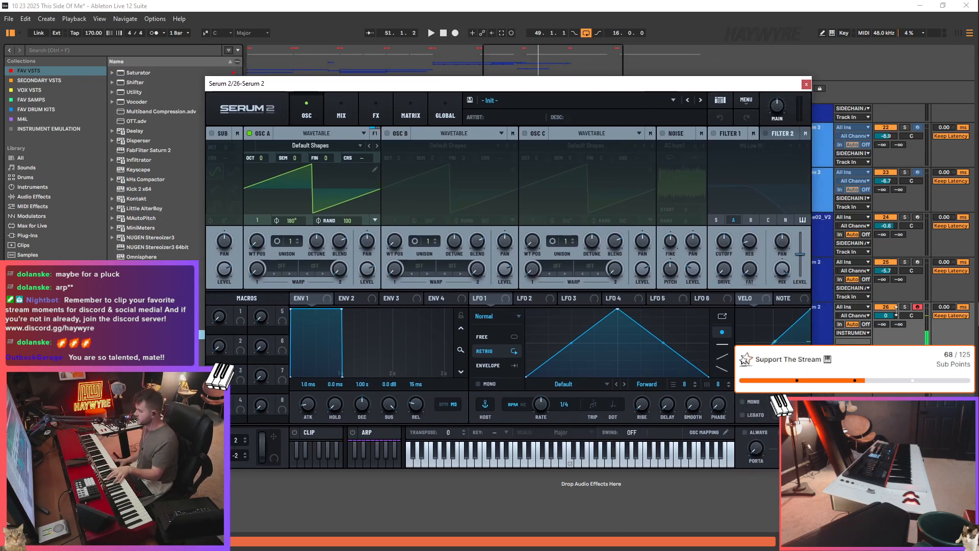
pyautogui.moveTo(898, 316); pyautogui.dragTo(899, 322)
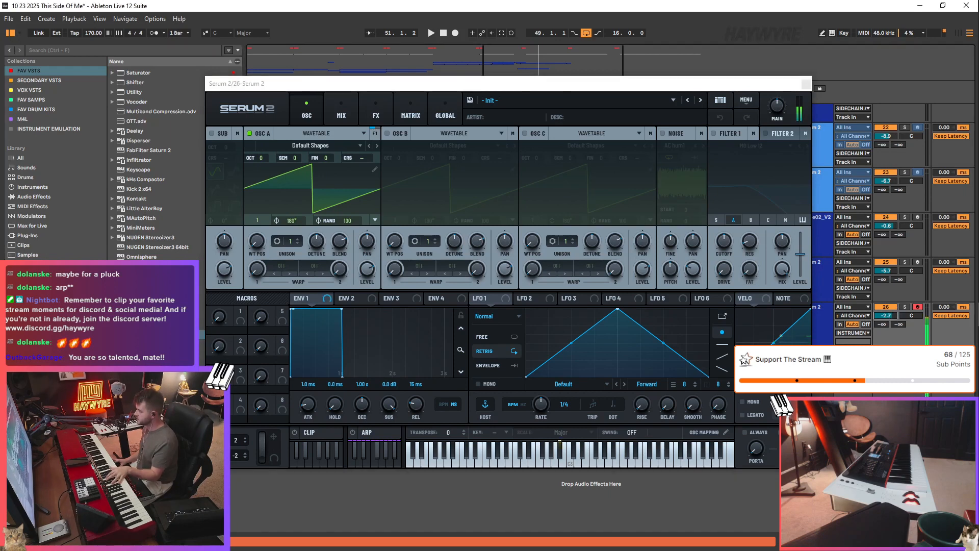
pyautogui.click(589, 105)
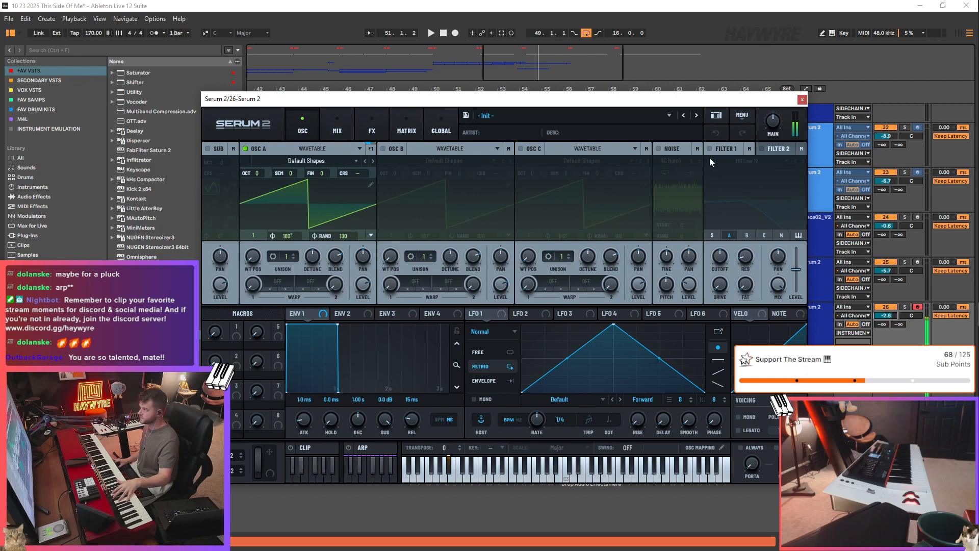
# - Assign LFO 1 to oscillator A's level and move the LFO's peak earlier in its shape
pyautogui.moveTo(475, 313); pyautogui.dragTo(355, 275)
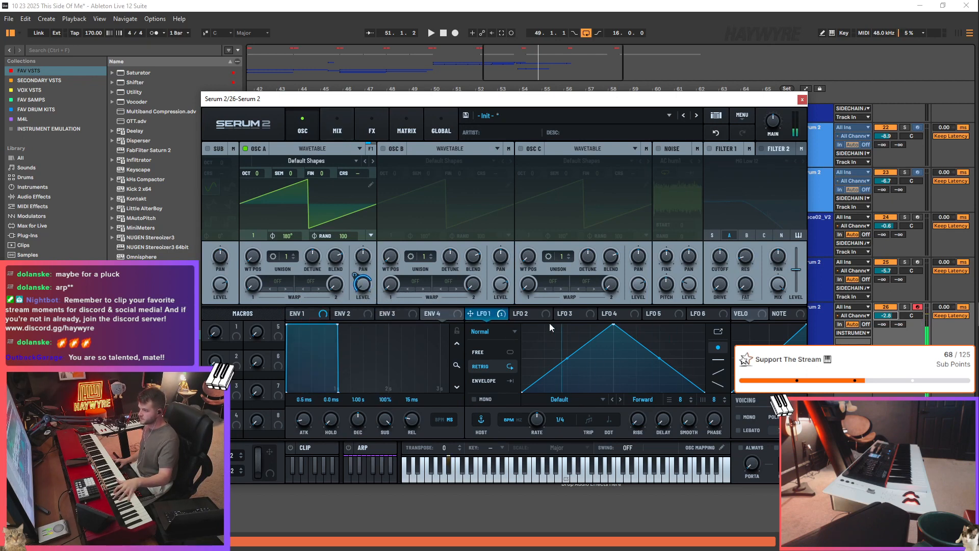
pyautogui.moveTo(620, 327); pyautogui.dragTo(547, 310)
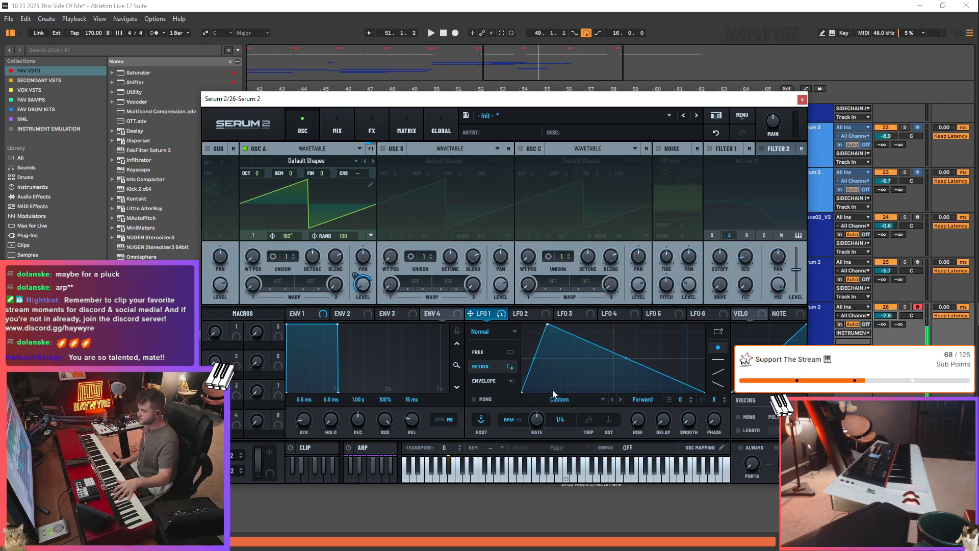
# - Set LFO 1's rate to 1/8 and enable oscillator B with 7 unison voices, reduced detune and LFO 1 modulating its level
pyautogui.click(383, 148)
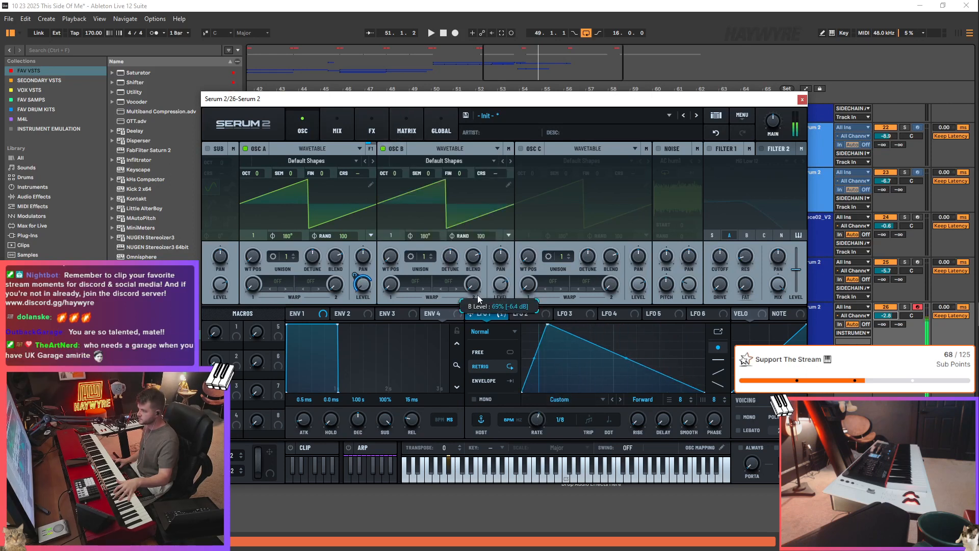
pyautogui.moveTo(461, 284); pyautogui.dragTo(504, 287)
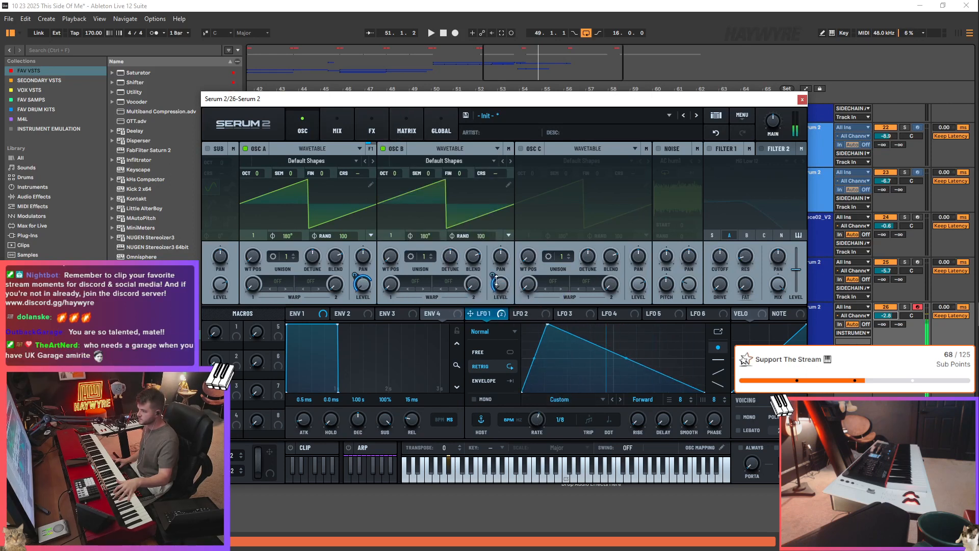
pyautogui.moveTo(423, 255); pyautogui.dragTo(435, 209)
pyautogui.moveTo(450, 256); pyautogui.dragTo(439, 281)
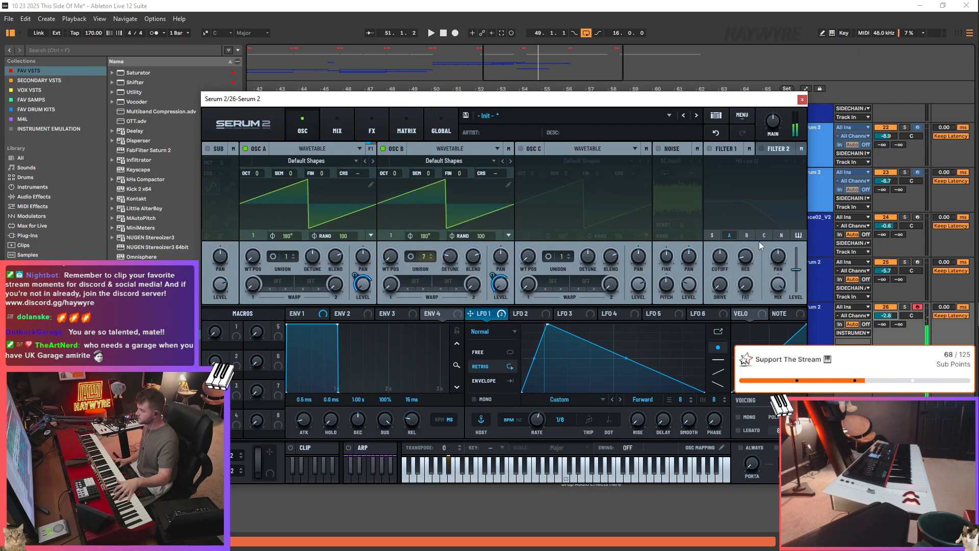
# - Enable filter 1 with oscillator B also routed through it, and assign LFO 1 to its cutoff
pyautogui.click(710, 148)
pyautogui.click(746, 235)
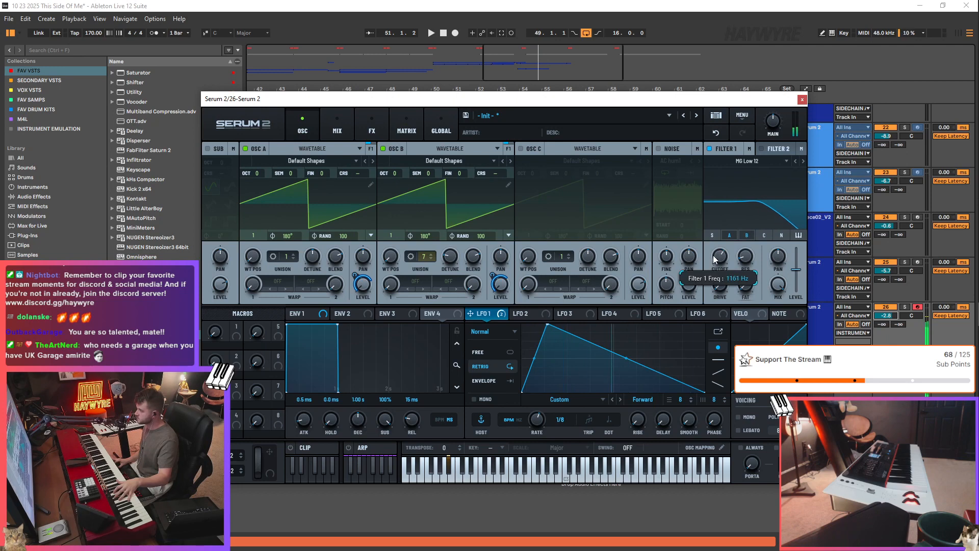
pyautogui.moveTo(470, 313); pyautogui.dragTo(719, 257)
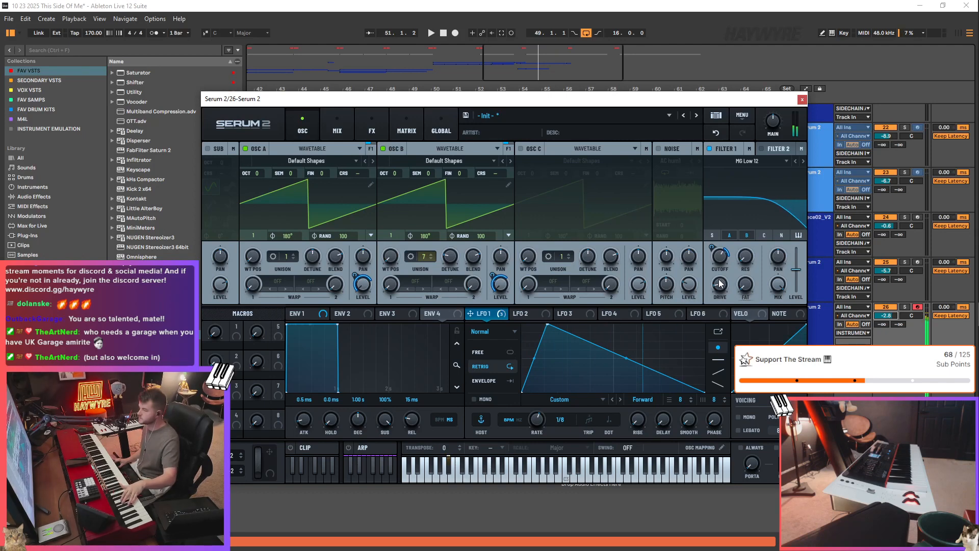
# - Close the Serum 2 window, raise track 26's volume to 0.7 dB and route its output to a SIDECHAIN bus
pyautogui.hotkey('ctrl', 'alt', 'p')
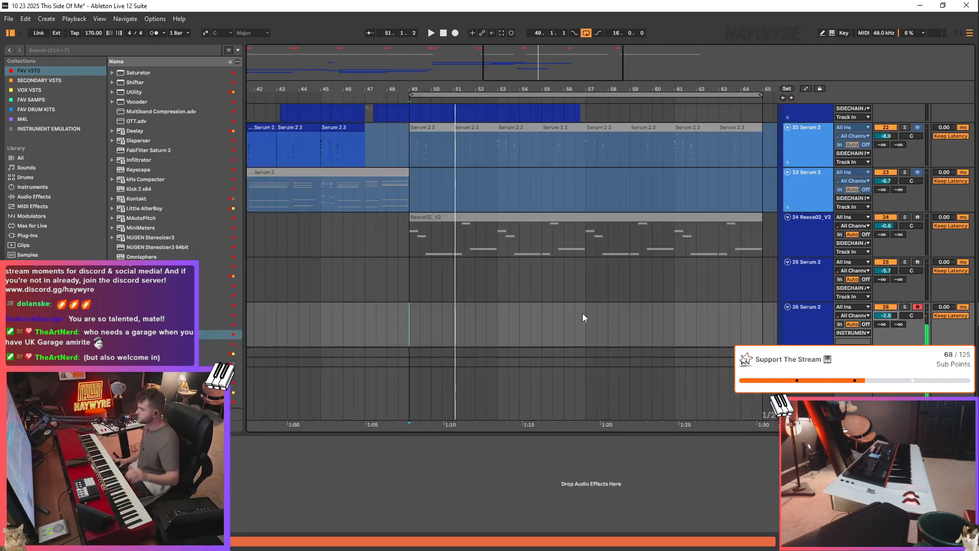
pyautogui.press('space')
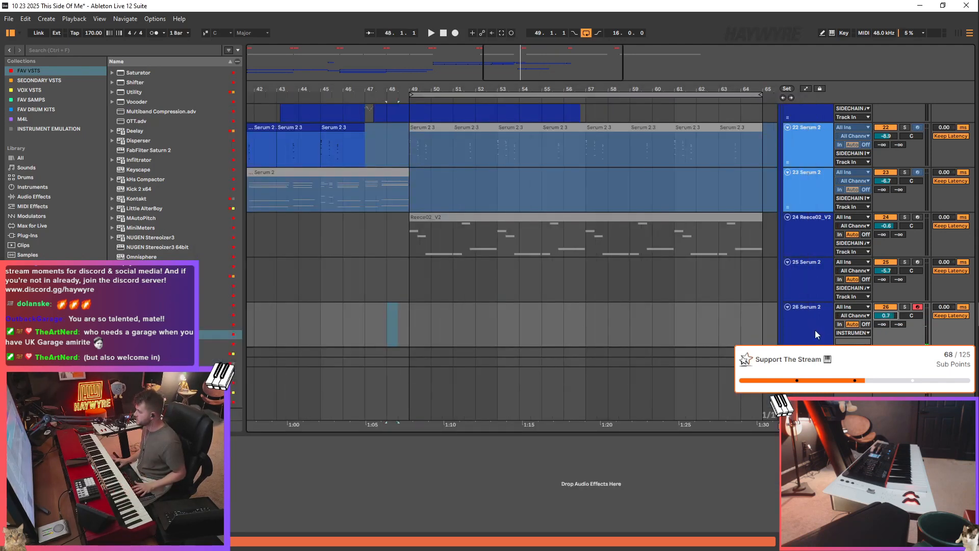
pyautogui.click(861, 332)
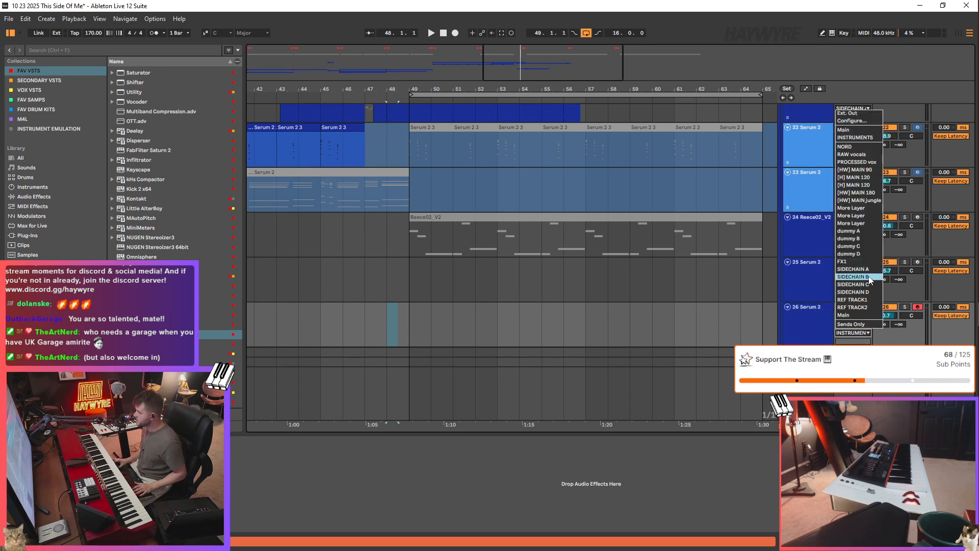
# - Play the arrangement from bar 47 with the new track 26 sound and look over the surrounding Serum tracks
pyautogui.click(381, 304)
pyautogui.press('space')
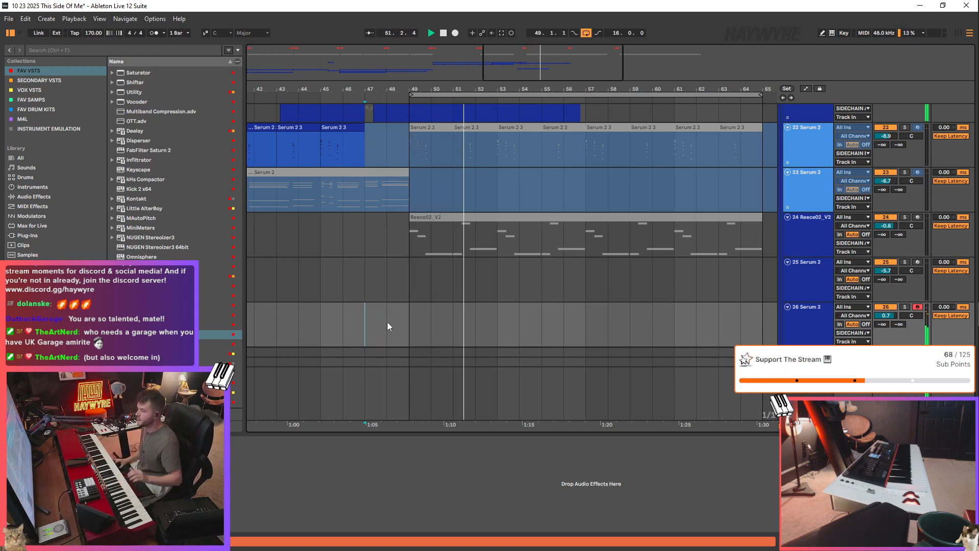
pyautogui.scroll(-1, 520, 202)
pyautogui.scroll(2, 504, 219)
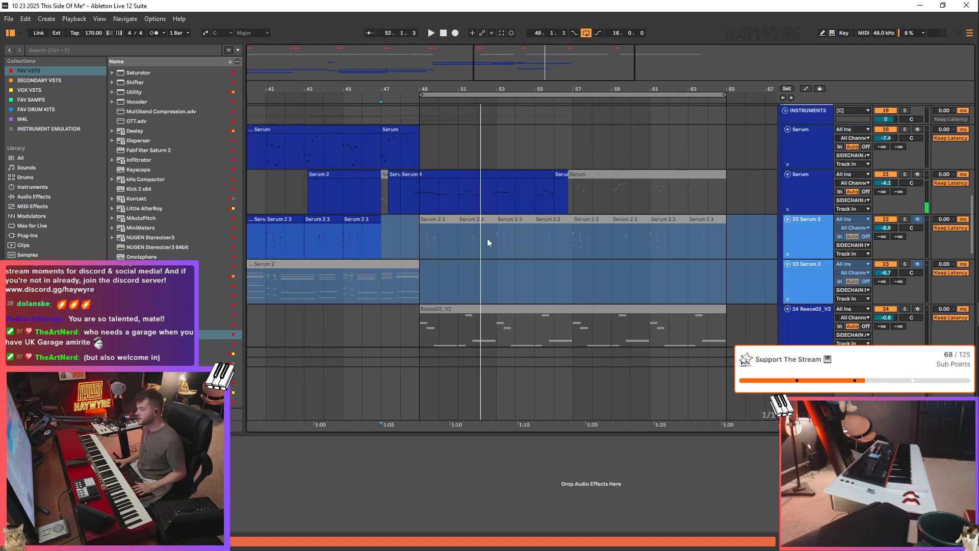
pyautogui.press('space')
pyautogui.scroll(-4, 461, 253)
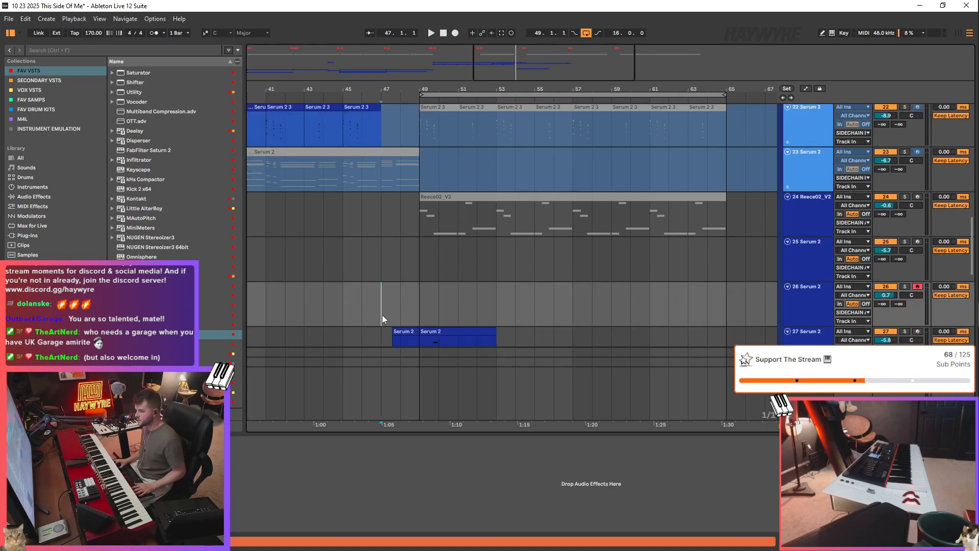
pyautogui.scroll(-2, 408, 290)
pyautogui.scroll(3, 393, 201)
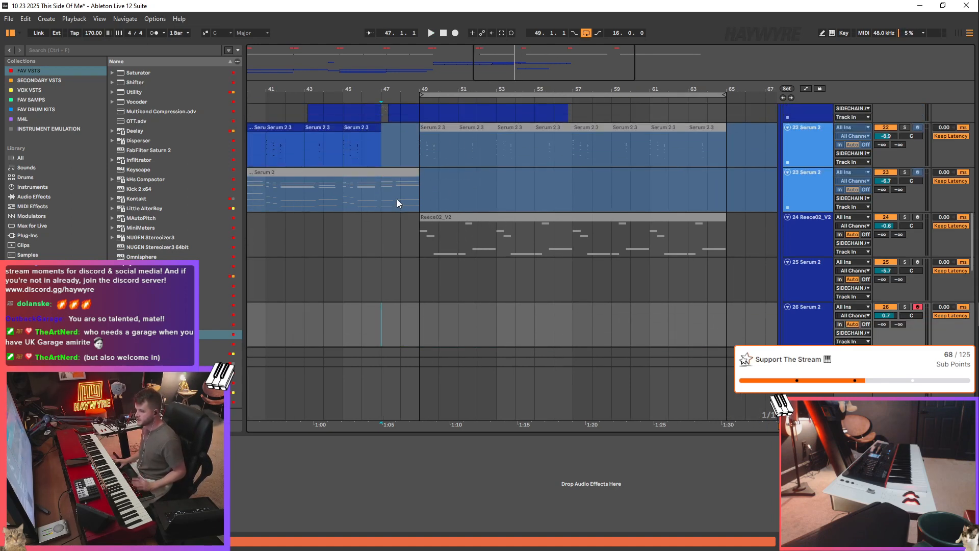
pyautogui.scroll(-1, 371, 195)
pyautogui.scroll(-2, 378, 146)
# - Play track 22's Serum 2 clips from bar 33 and lower the track's volume to -9.5 dB
pyautogui.click(399, 150)
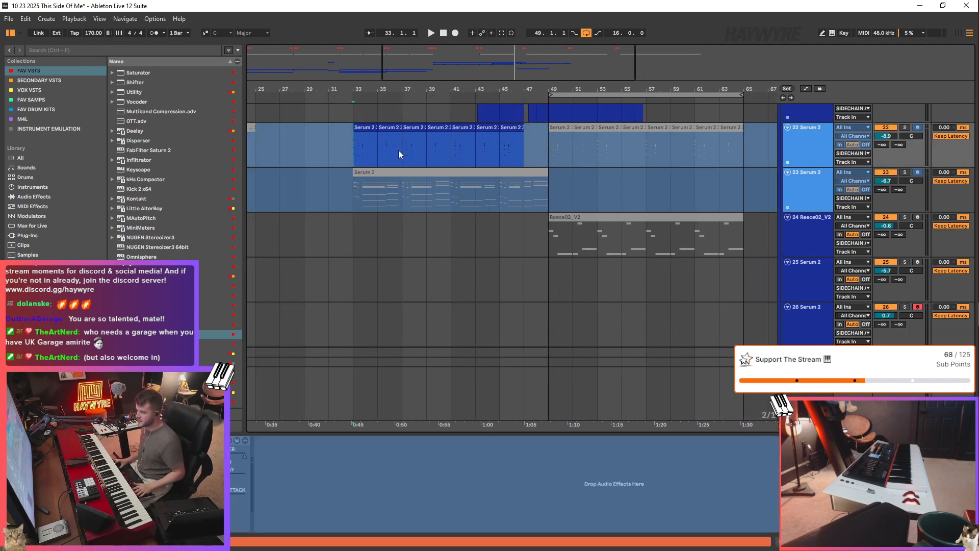
pyautogui.press('space')
pyautogui.scroll(4, 594, 220)
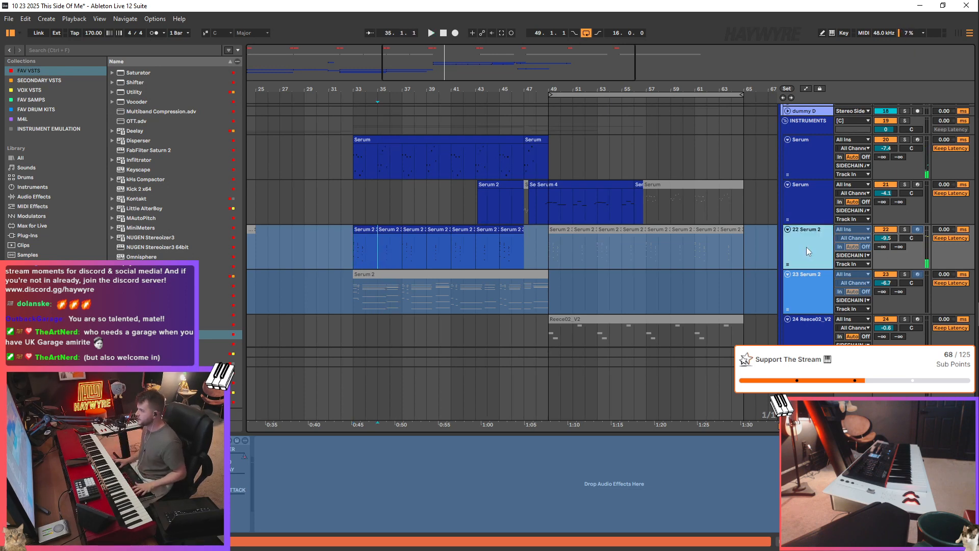
# - Insert an audio track below track 22, set its input to 22-Serum 2 Post Mixer and record the chord from bar 35
pyautogui.scroll(-2, 500, 343)
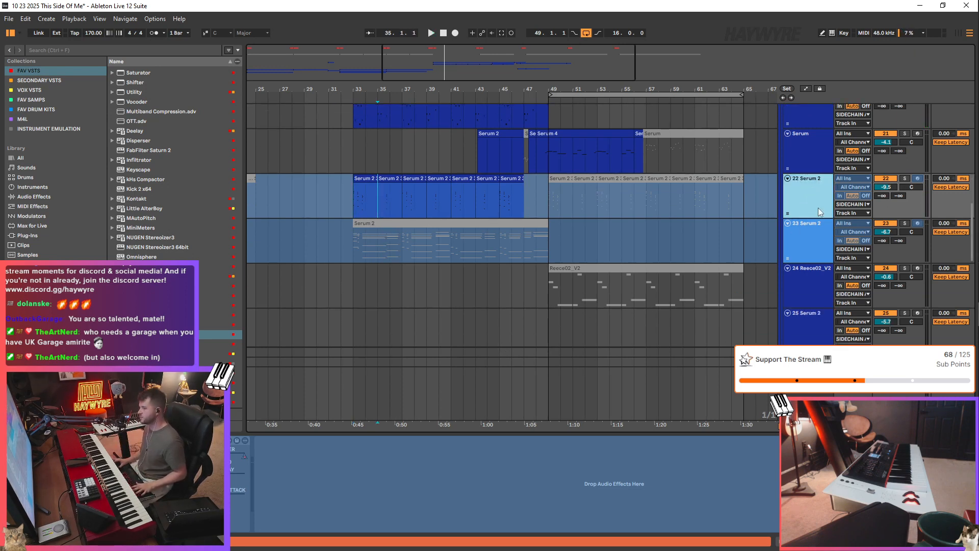
pyautogui.hotkey('ctrl', 't')
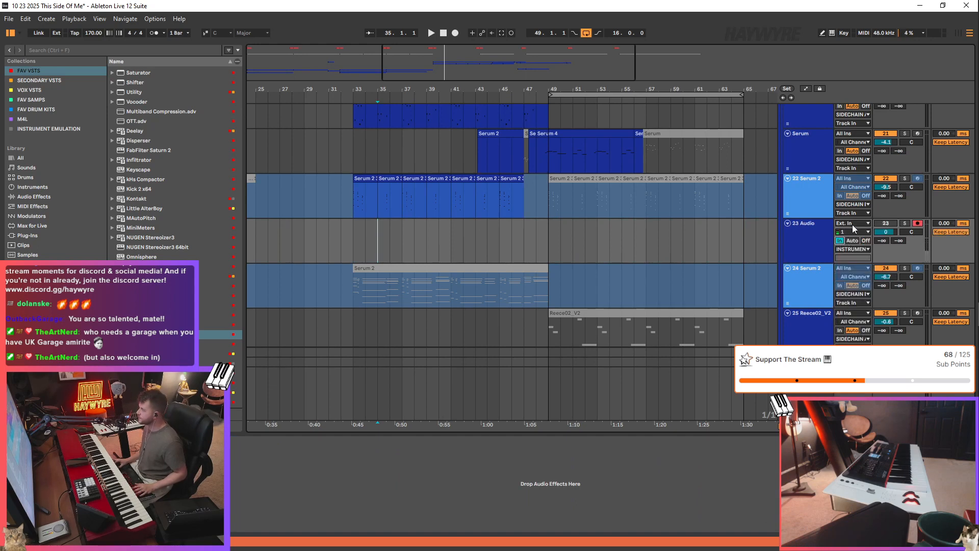
pyautogui.click(854, 228)
pyautogui.click(851, 231)
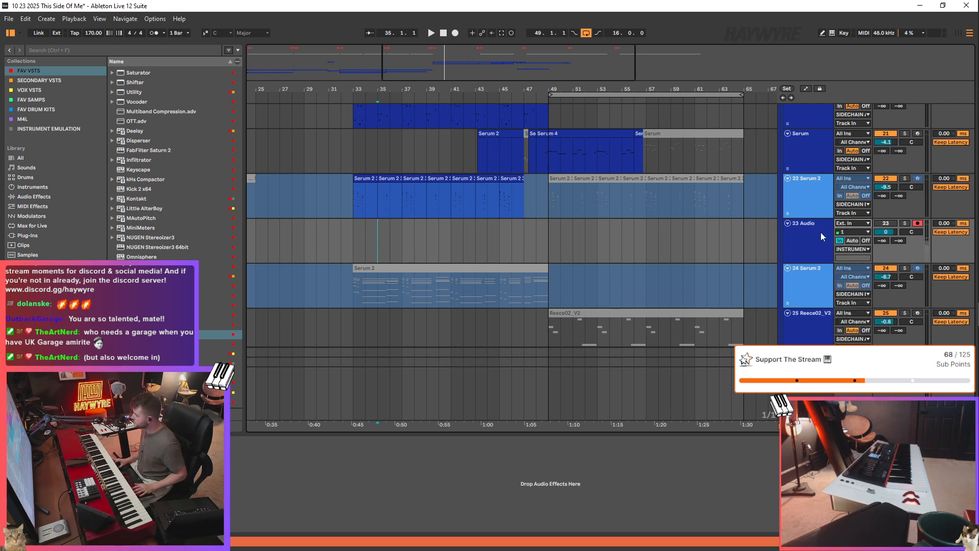
pyautogui.press('F9')
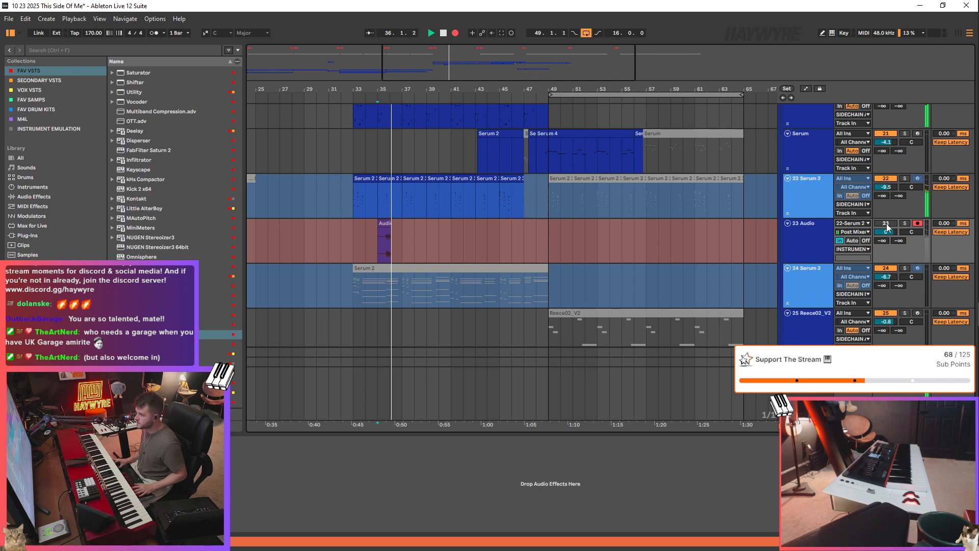
pyautogui.press('space')
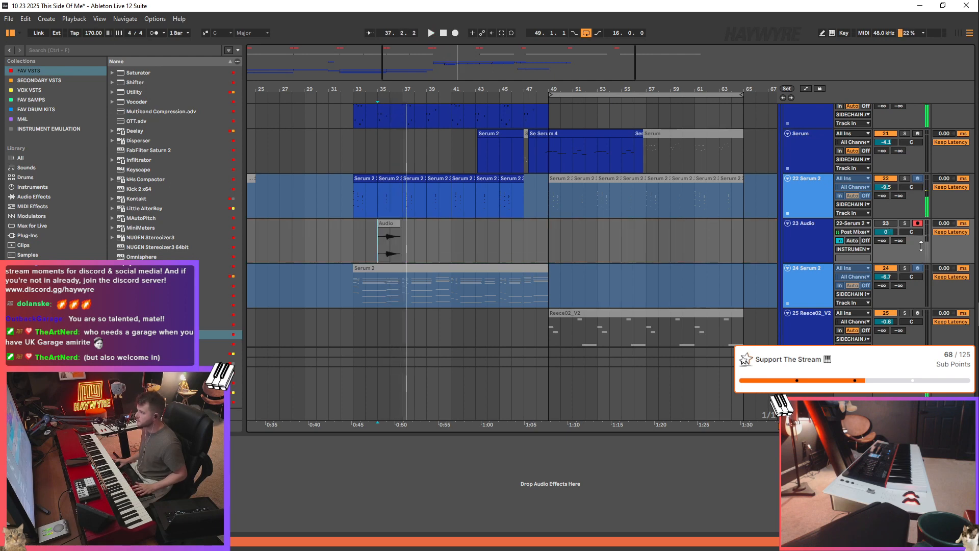
# - Open the audio clip recorded on track 23 and reverse it
pyautogui.doubleClick(380, 223)
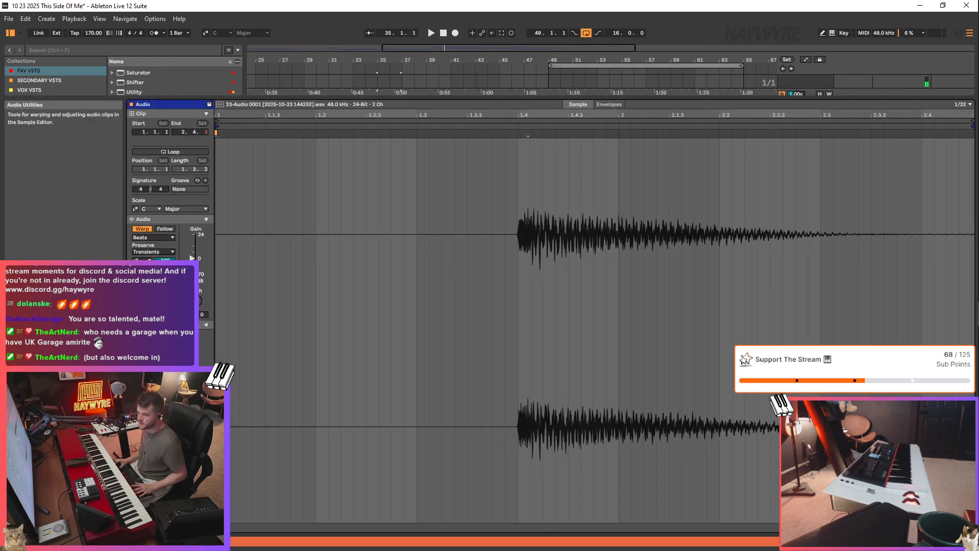
pyautogui.press('space')
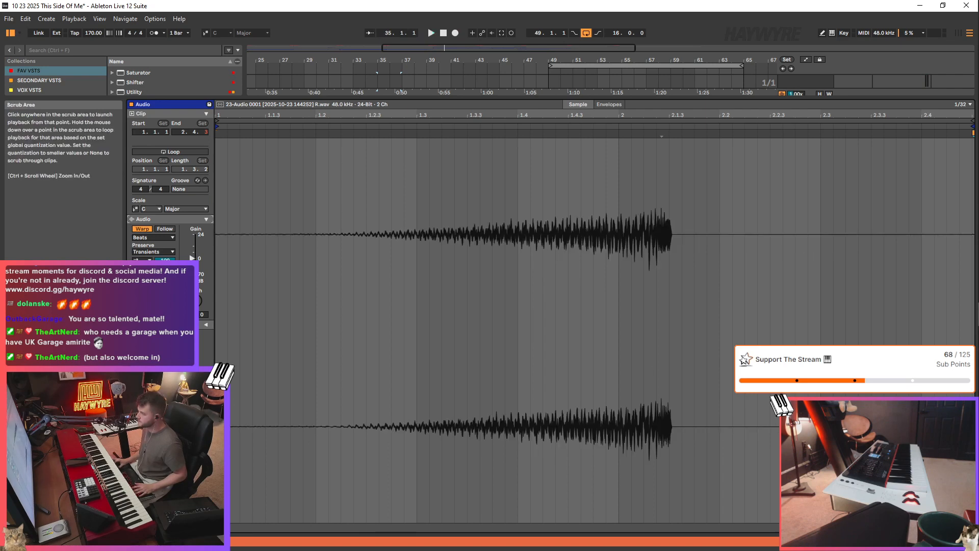
pyautogui.press('space')
pyautogui.hotkey('shift', 'Tab')
# - Cut the silent end off the reversed clip and shift it earlier so it ends at 35.4
pyautogui.scroll(1, 358, 131)
pyautogui.scroll(5, 572, 191)
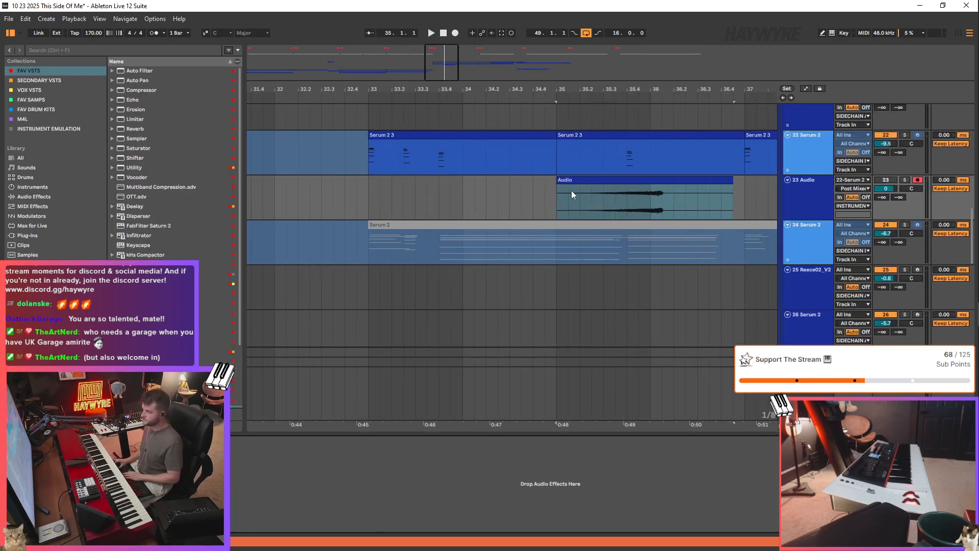
pyautogui.click(626, 204)
pyautogui.moveTo(649, 208); pyautogui.dragTo(734, 209)
pyautogui.press('Delete')
pyautogui.moveTo(637, 185); pyautogui.dragTo(614, 185)
# - Set track 23's monitoring to Off and trim the reversed clip's start to 35.2
pyautogui.press('space')
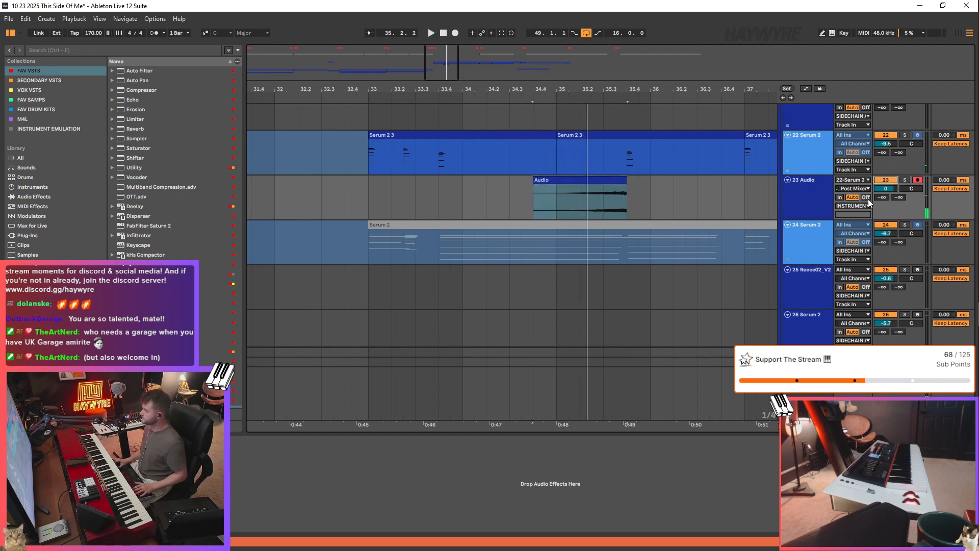
pyautogui.click(866, 197)
pyautogui.moveTo(534, 185); pyautogui.dragTo(557, 185)
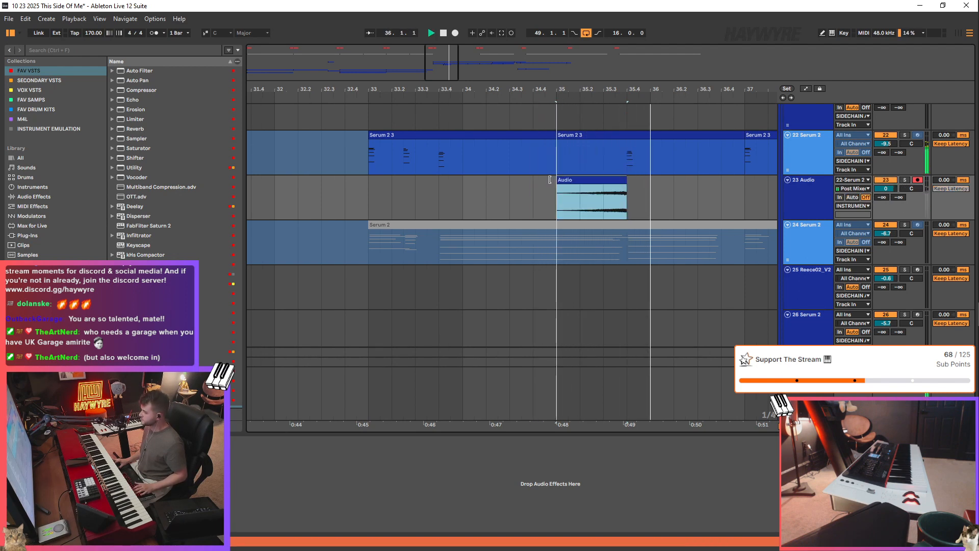
pyautogui.click(374, 206)
pyautogui.moveTo(443, 57); pyautogui.dragTo(442, 49)
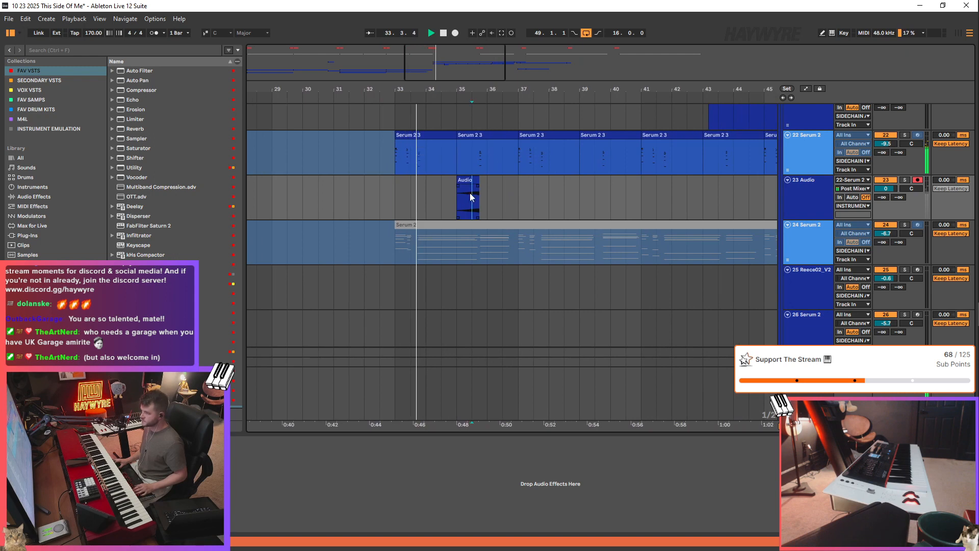
pyautogui.click(458, 180)
pyautogui.click(459, 181)
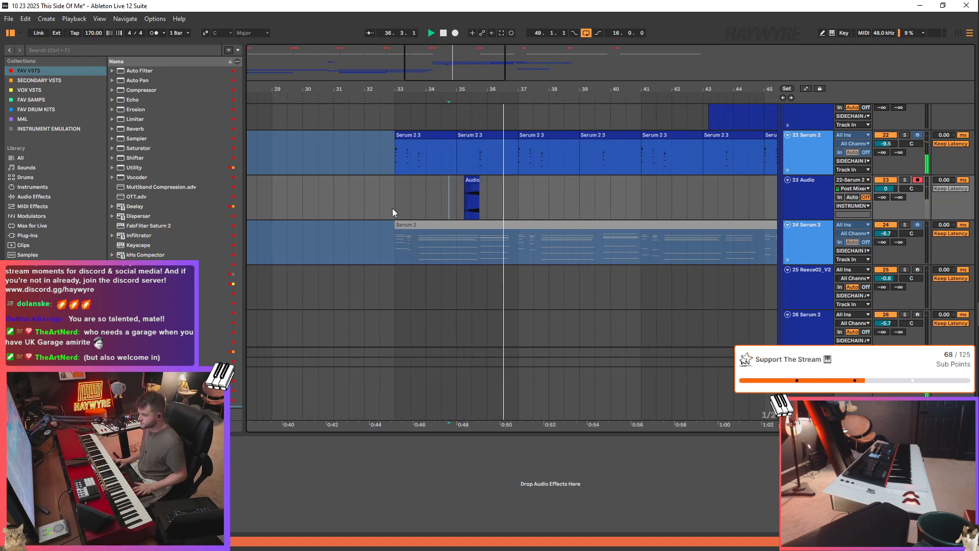
# - Duplicate track 23's bars 33–37 to bar 37, trim the copied clip's start slightly and lower the track's volume to -1.0 dB
pyautogui.moveTo(393, 208); pyautogui.dragTo(513, 197)
pyautogui.hotkey('ctrl', 'd')
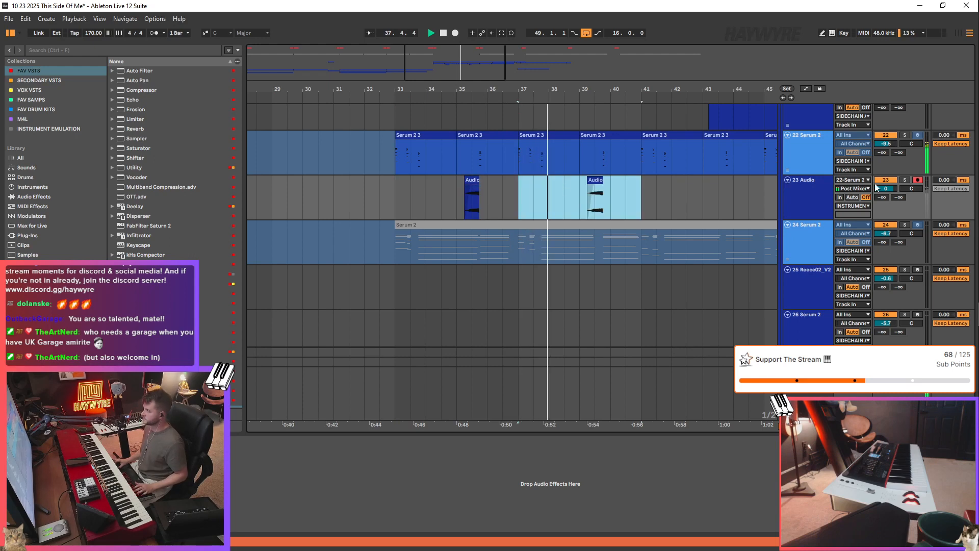
pyautogui.moveTo(886, 189); pyautogui.dragTo(885, 191)
pyautogui.click(590, 182)
# - Try a copy of the second reversed clip at bar 33 on track 23, play it back and delete it
pyautogui.moveTo(590, 182); pyautogui.dragTo(641, 185)
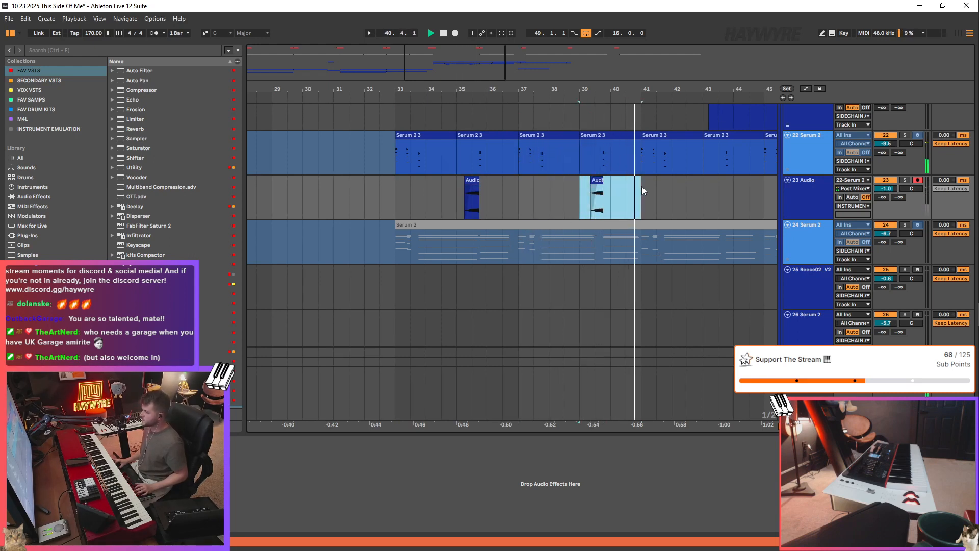
pyautogui.hotkey('ctrl', 'c')
pyautogui.click(394, 198)
pyautogui.hotkey('ctrl', 'v')
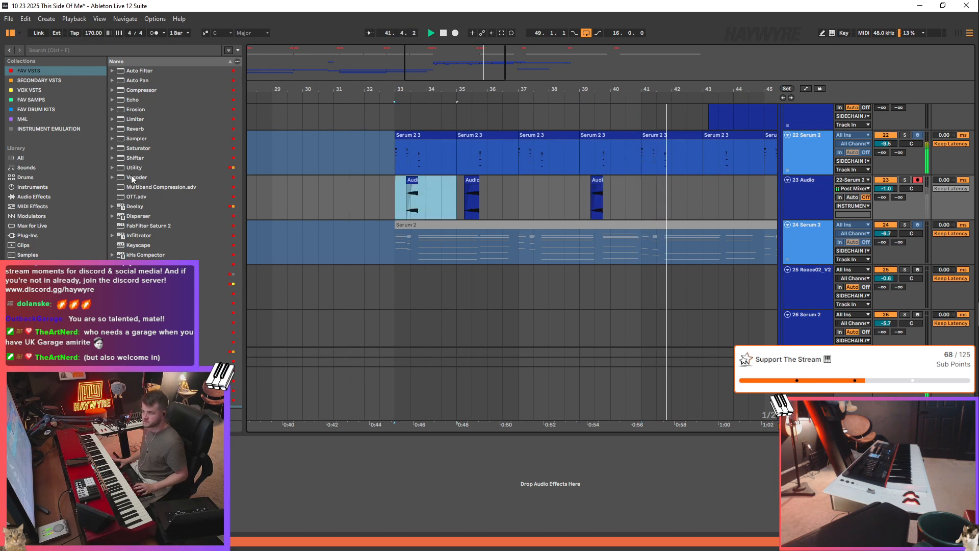
pyautogui.click(145, 80)
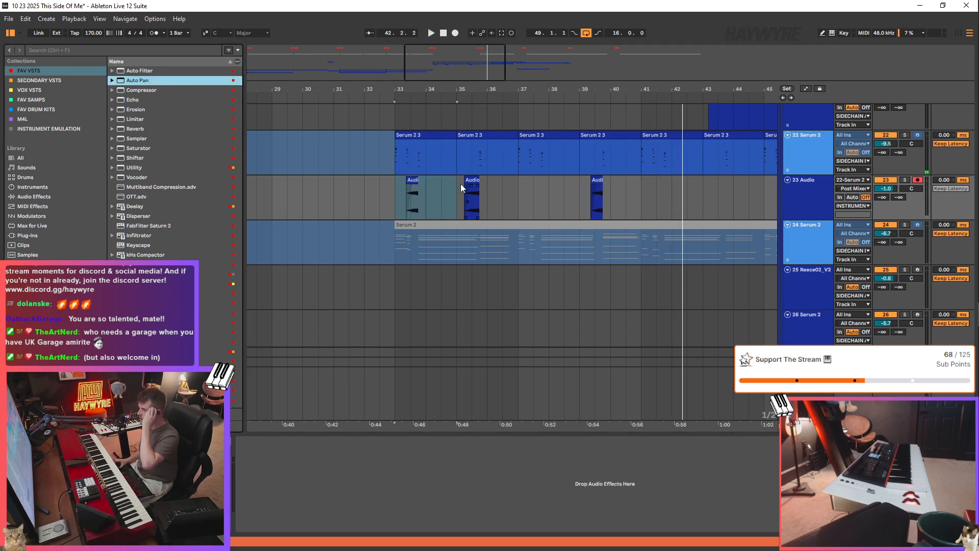
pyautogui.click(394, 207)
pyautogui.press('space')
pyautogui.moveTo(396, 203); pyautogui.dragTo(448, 215)
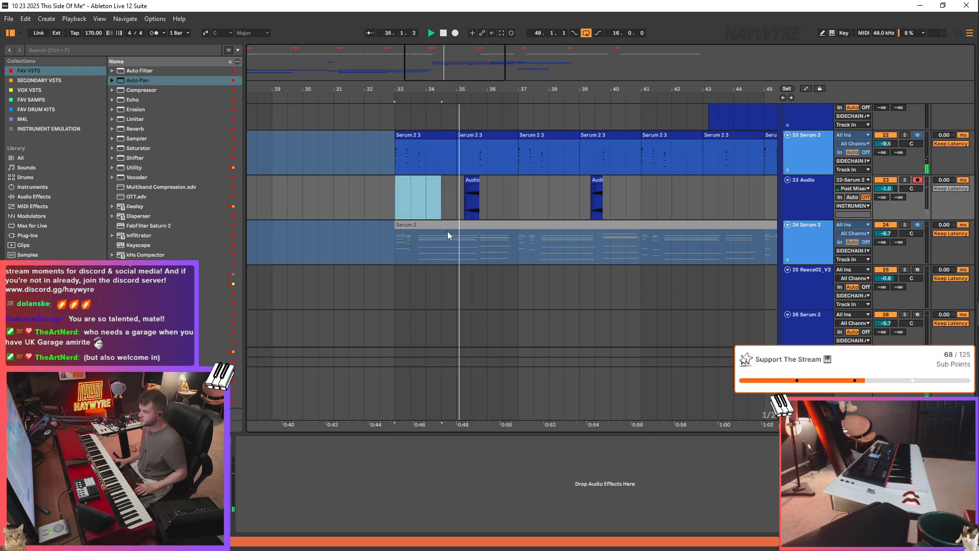
pyautogui.press('Delete')
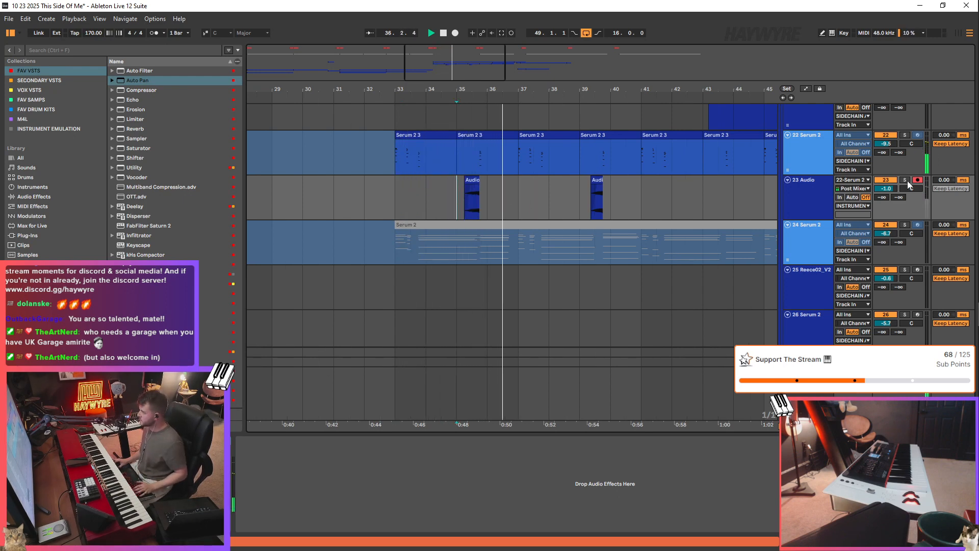
# - Audition track 23 in solo from bar 35 and shape a fade-in at the start of the first reversed clip
pyautogui.press('space')
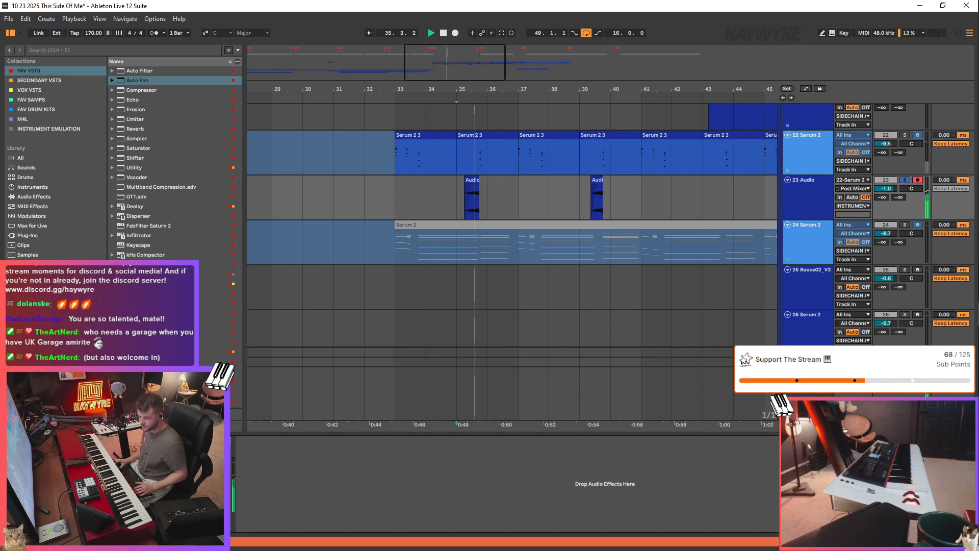
pyautogui.click(905, 180)
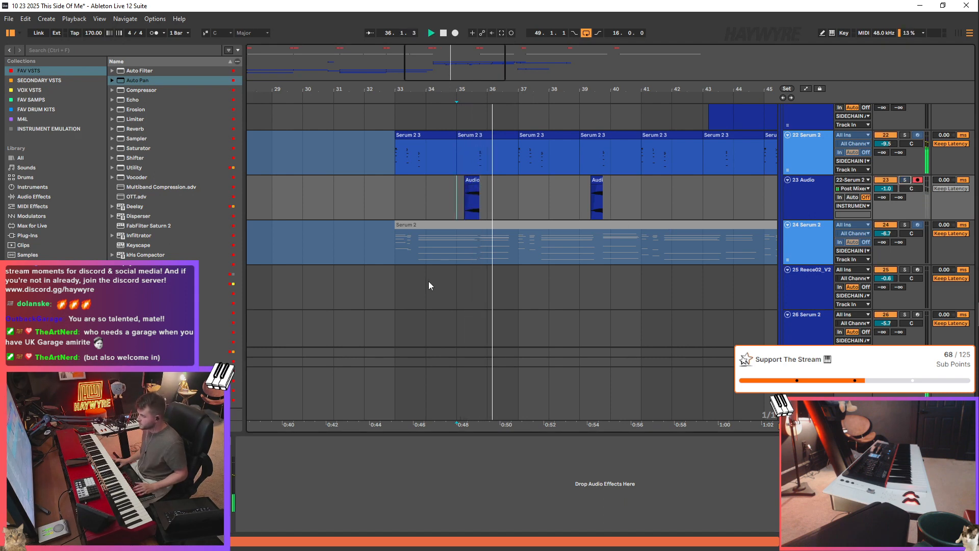
pyautogui.keyDown('ctrl'); pyautogui.scroll(5, 448, 244); pyautogui.keyUp('ctrl')
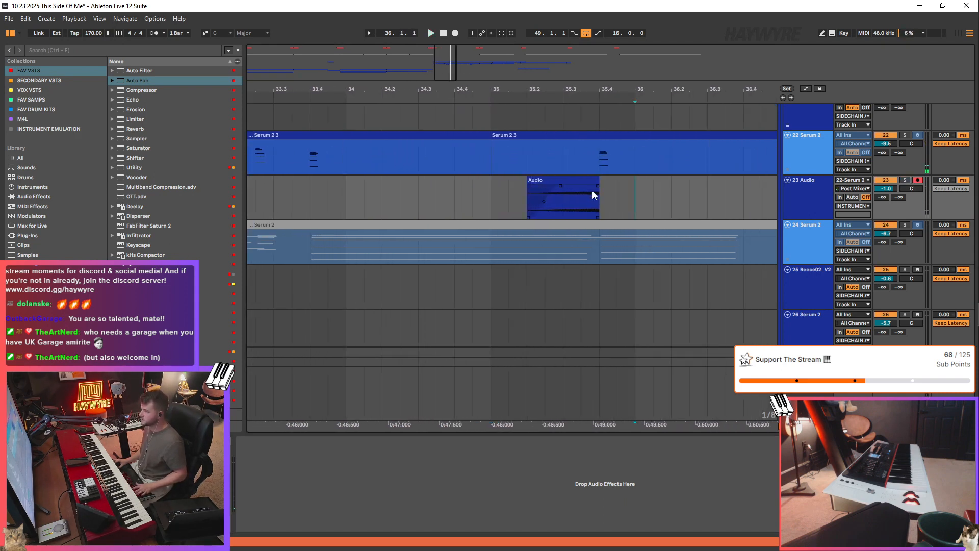
pyautogui.click(614, 190)
pyautogui.press('space')
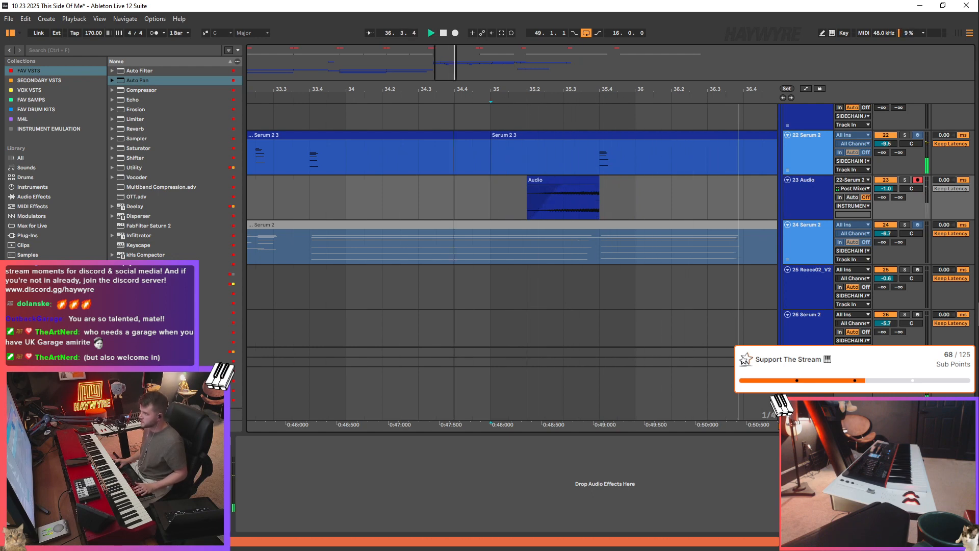
# - Loop bar 35 to hear the reversed clip, and widen the loop to the six bars from bar 33 to 39
pyautogui.keyDown('ctrl'); pyautogui.scroll(1, 445, 64); pyautogui.keyUp('ctrl')
pyautogui.moveTo(461, 203); pyautogui.dragTo(604, 178)
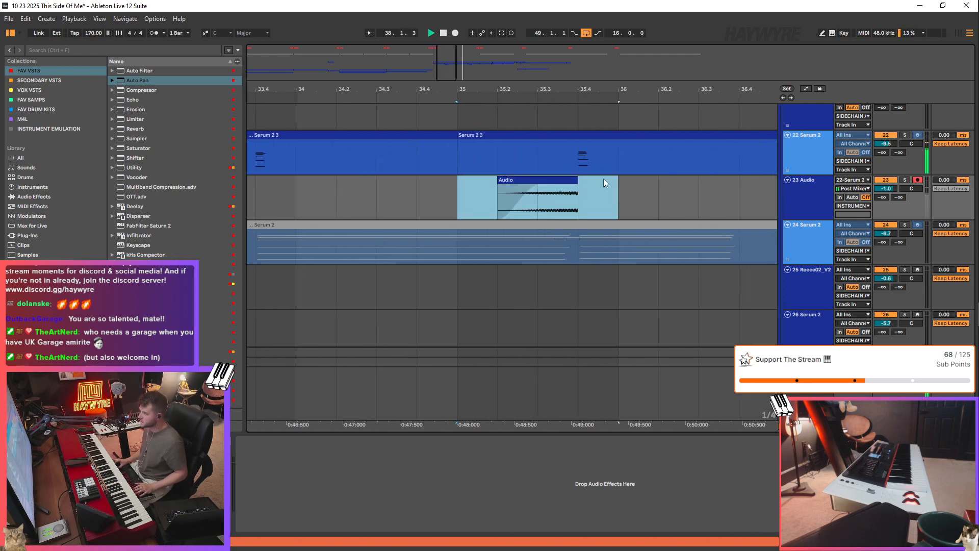
pyautogui.hotkey('ctrl', 'l')
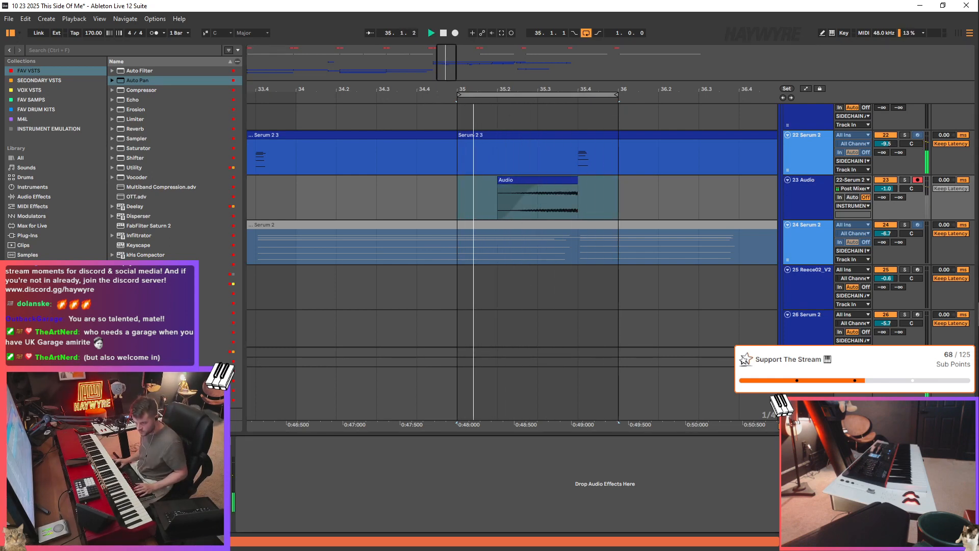
pyautogui.moveTo(448, 63); pyautogui.dragTo(450, 229)
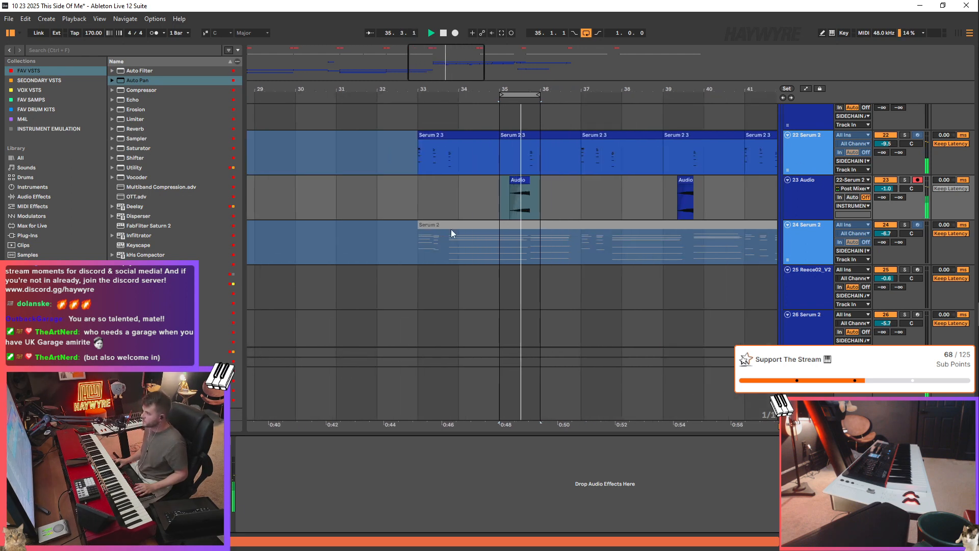
pyautogui.moveTo(432, 195); pyautogui.dragTo(657, 200)
pyautogui.hotkey('ctrl', 'l')
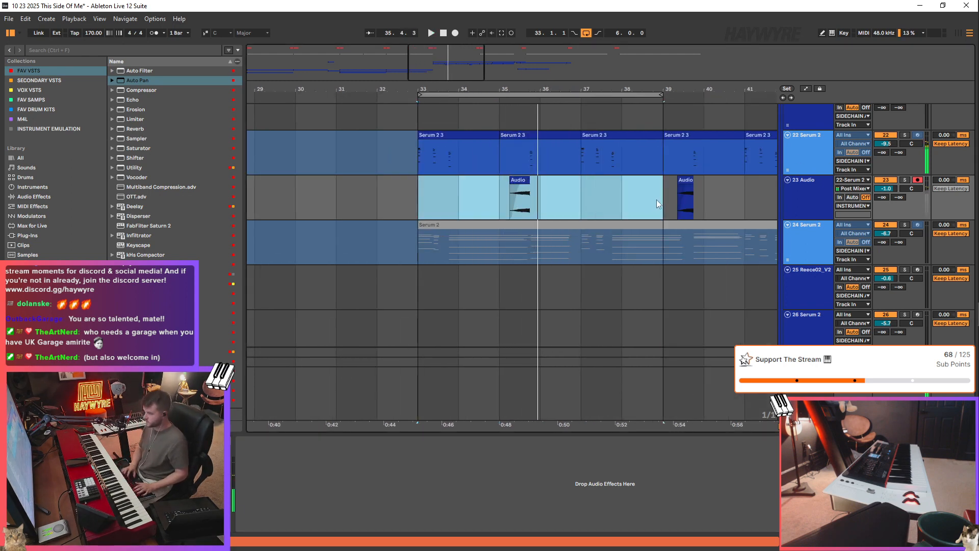
# - Extend the loop to 8 bars and duplicate the 23 Audio section from bars 33 to 37 onto bar 37
pyautogui.press('-')
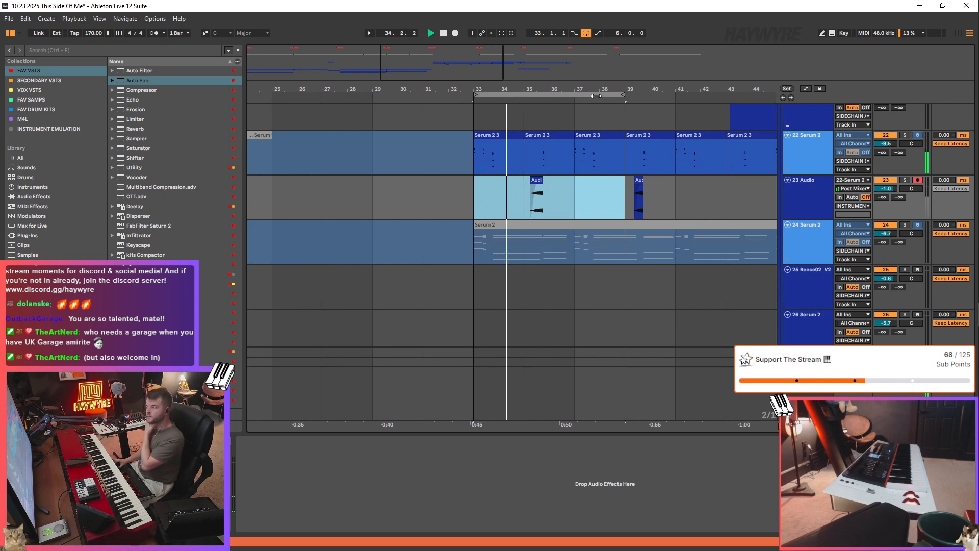
pyautogui.moveTo(624, 95); pyautogui.dragTo(674, 94)
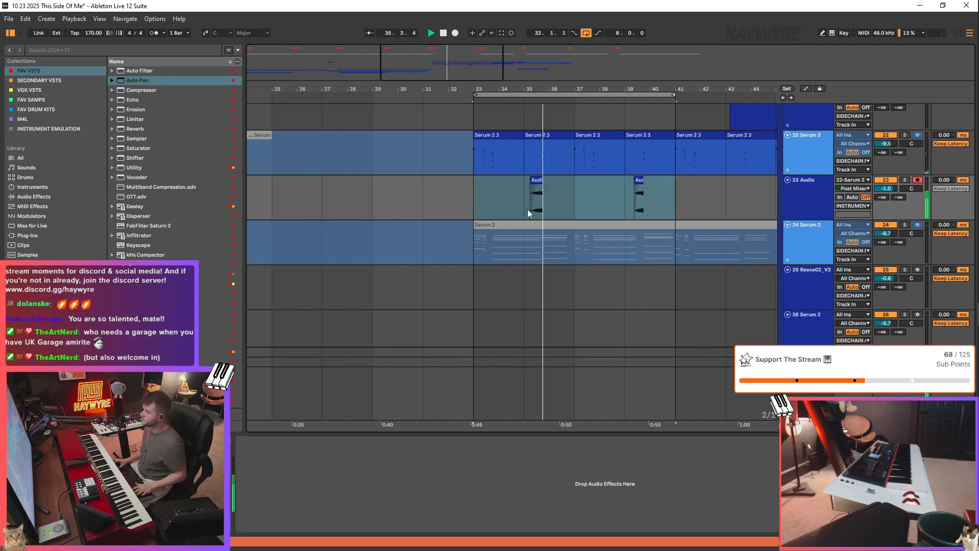
pyautogui.moveTo(576, 205); pyautogui.dragTo(460, 205)
pyautogui.hotkey('ctrl', 'd')
pyautogui.press('-')
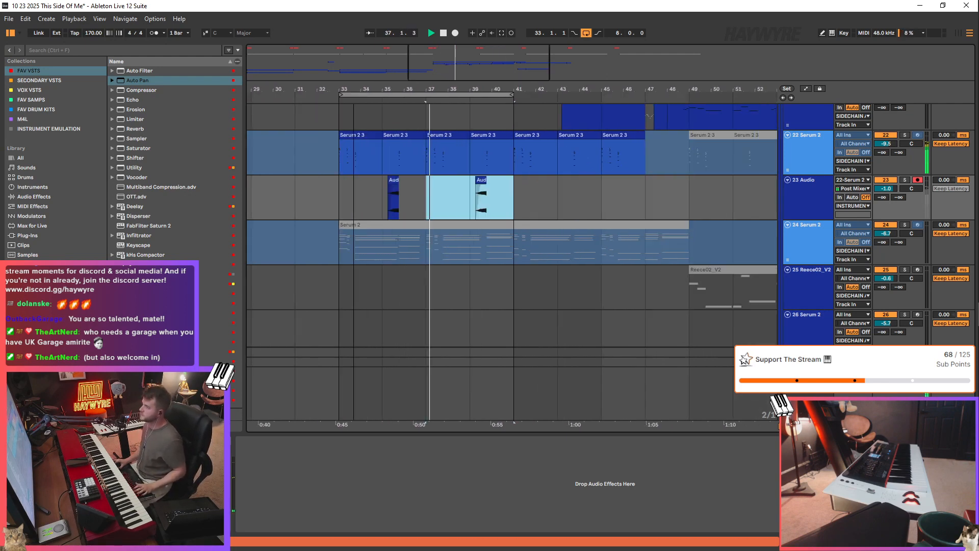
# - Extend the loop to 16 bars and duplicate the 23 Audio section from bars 33 to 41
pyautogui.scroll(1, 511, 198)
pyautogui.moveTo(514, 95); pyautogui.dragTo(647, 97)
pyautogui.click(451, 227)
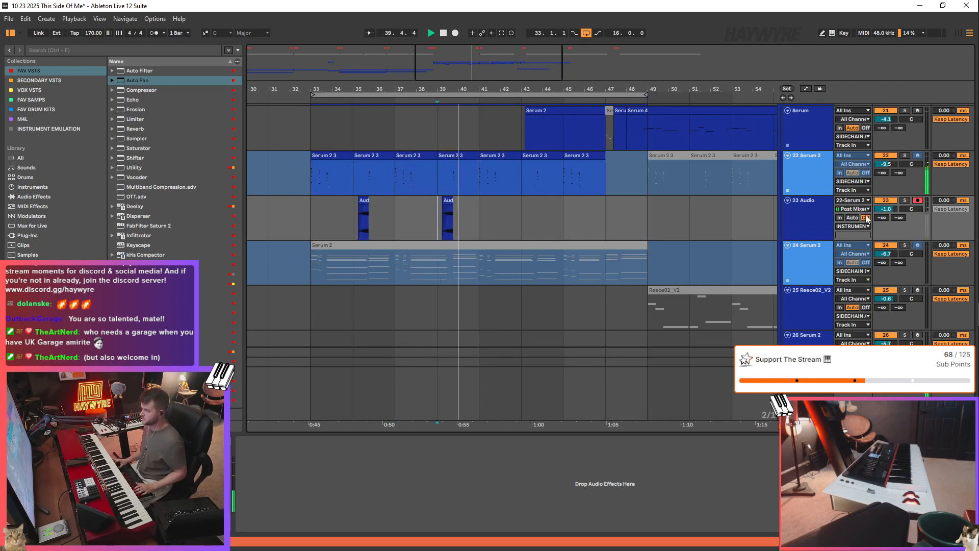
pyautogui.moveTo(454, 218)
pyautogui.mouseDown()
pyautogui.moveTo(289, 221)
pyautogui.moveTo(485, 222)
pyautogui.mouseUp()
pyautogui.click(326, 216)
pyautogui.hotkey('ctrl', 'd')
# - Open the [HW] MAIN jungle clip at bar 41, add a LayeredClap4 note on E1 at beat 1.2, and play it
pyautogui.scroll(10, 621, 228)
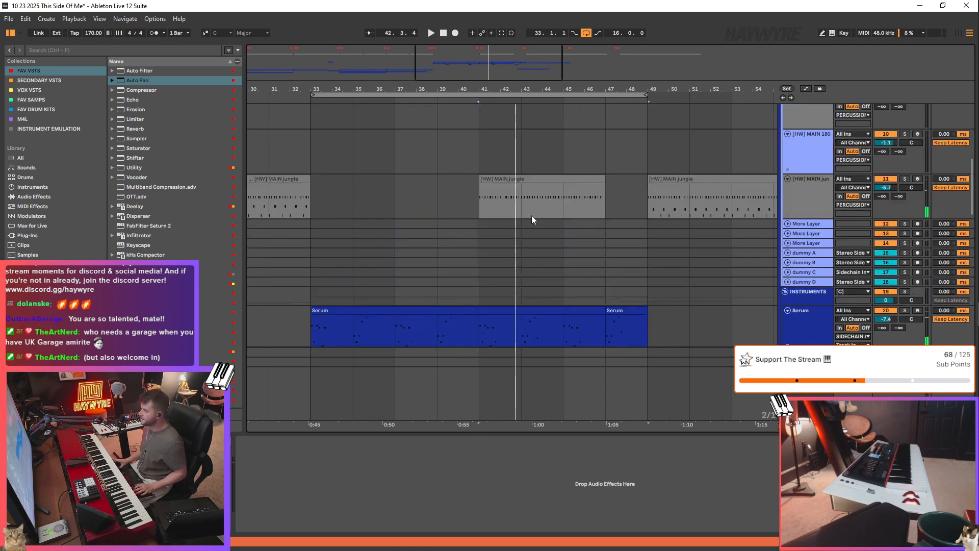
pyautogui.click(531, 220)
pyautogui.doubleClick(568, 179)
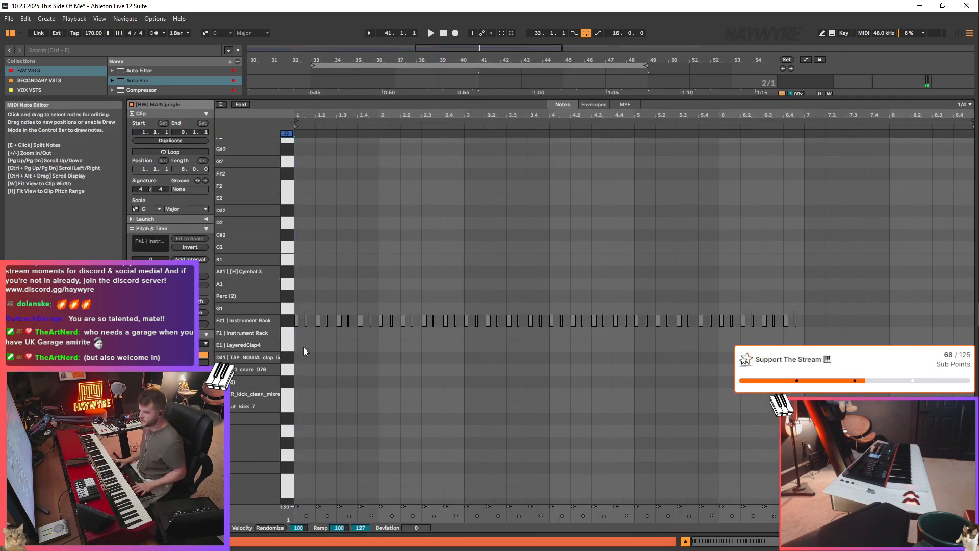
pyautogui.doubleClick(322, 345)
pyautogui.press('space')
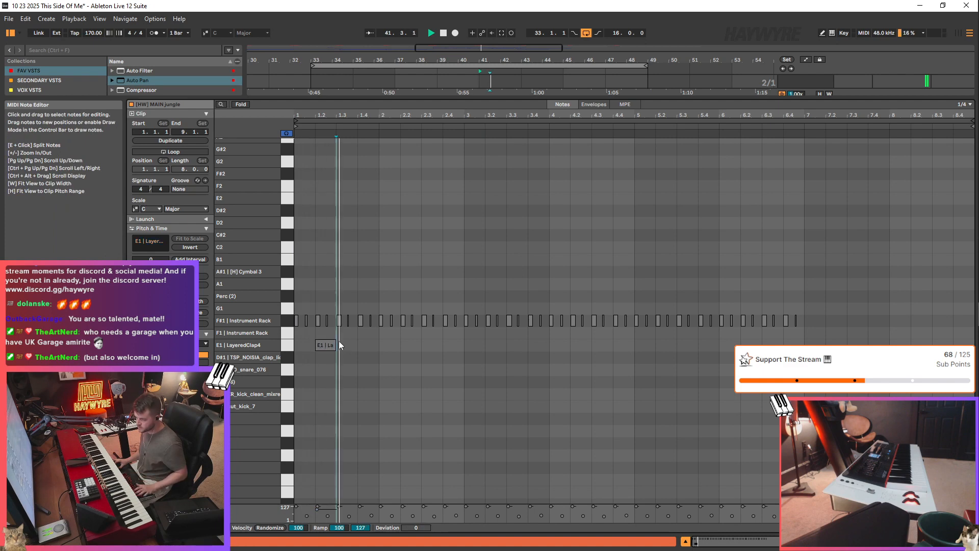
# - Audition the new note on F1 and move it up to the empty G1 row
pyautogui.press('Up')
pyautogui.press('space')
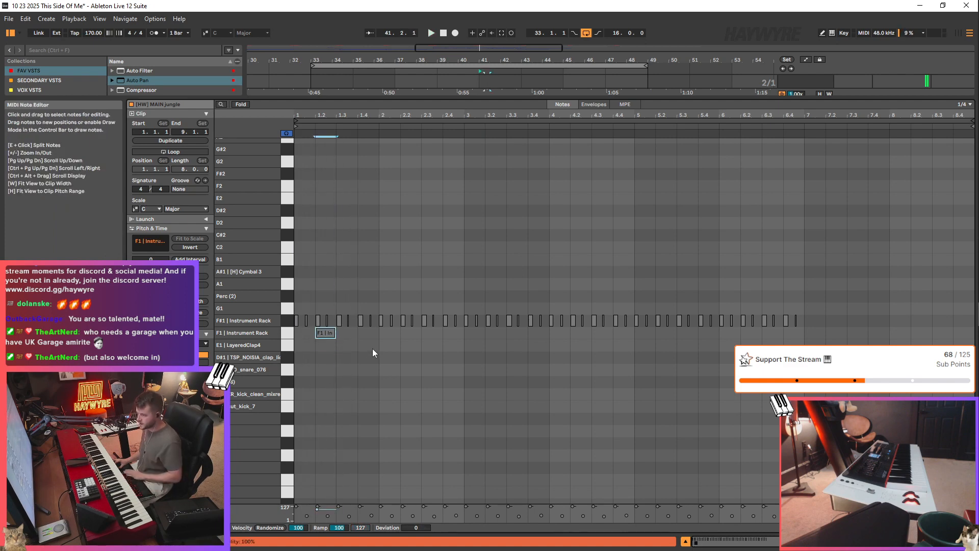
pyautogui.press('Up')
pyautogui.press('Up')
pyautogui.press('Up')
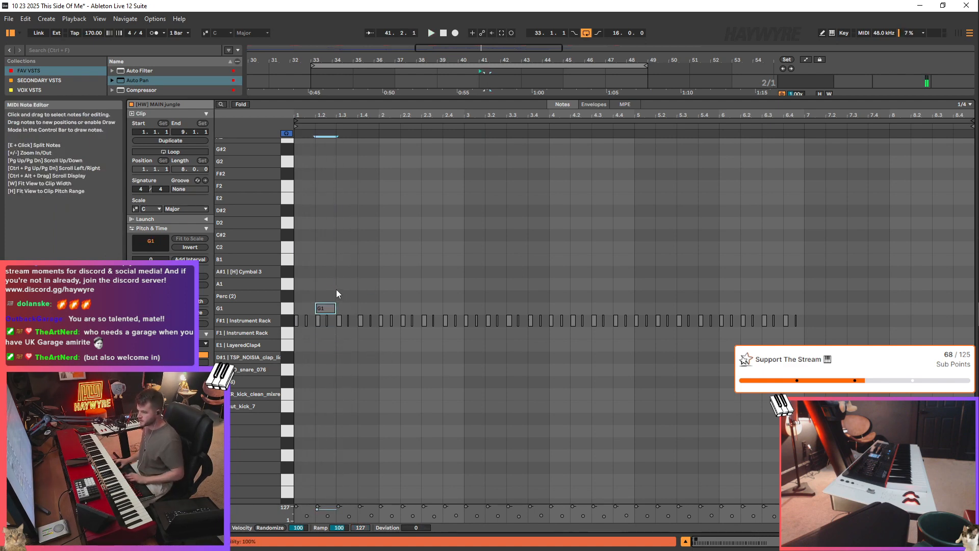
# - Duplicate the G1 note repeatedly so it recurs every two beats up to beat 6.4
pyautogui.hotkey('ctrl', 'd')
pyautogui.hotkey('ctrl', 'd')
pyautogui.hotkey('ctrl', 'd')
pyautogui.hotkey('ctrl', 'd')
pyautogui.hotkey('ctrl', 'd')
pyautogui.hotkey('ctrl', 'd')
pyautogui.hotkey('ctrl', 'd')
pyautogui.hotkey('ctrl', 'd')
pyautogui.hotkey('ctrl', 'd')
pyautogui.hotkey('ctrl', 'd')
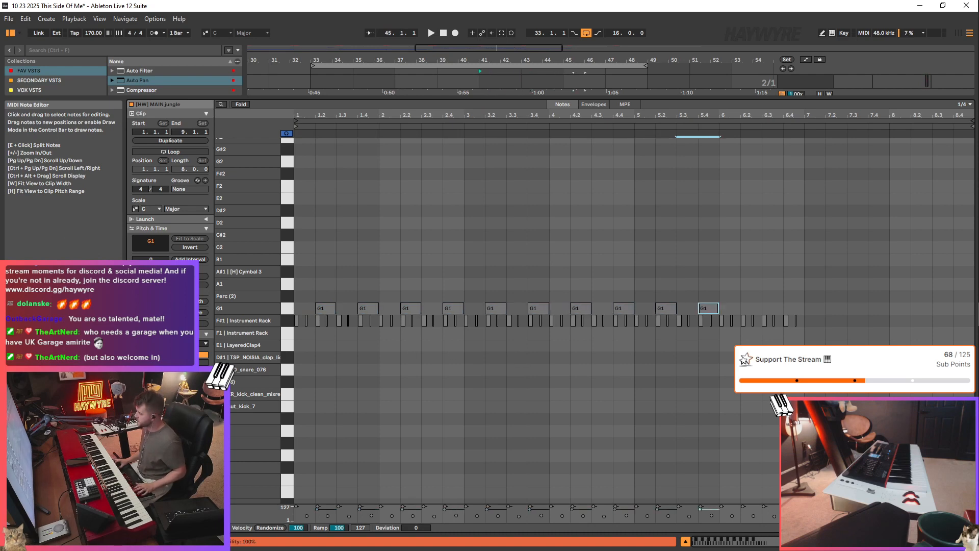
# - Show the Drum Rack of the [HW] MAIN jungle track and search the Packs (Current) folder for "clap"
pyautogui.hotkey('shift', 'Tab')
pyautogui.scroll(3, 788, 193)
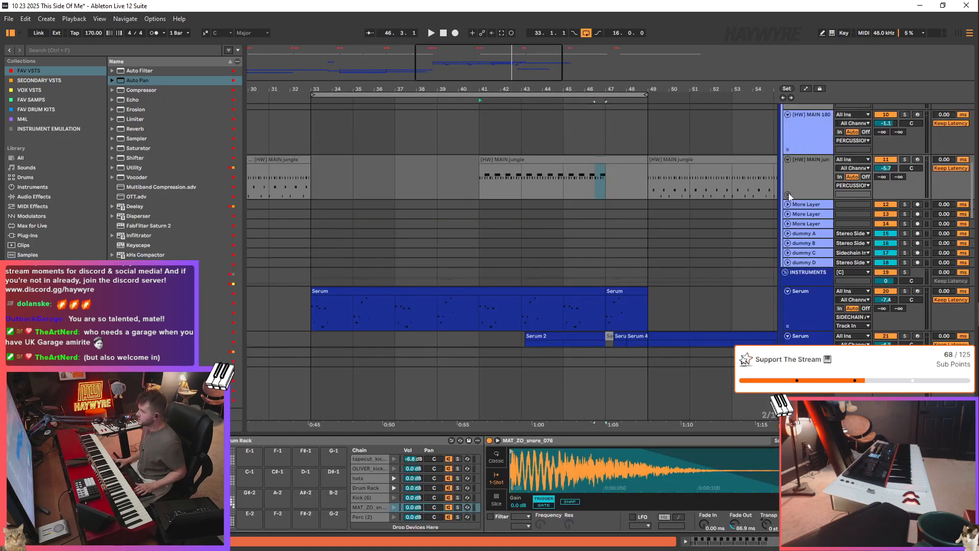
pyautogui.click(809, 200)
pyautogui.click(31, 360)
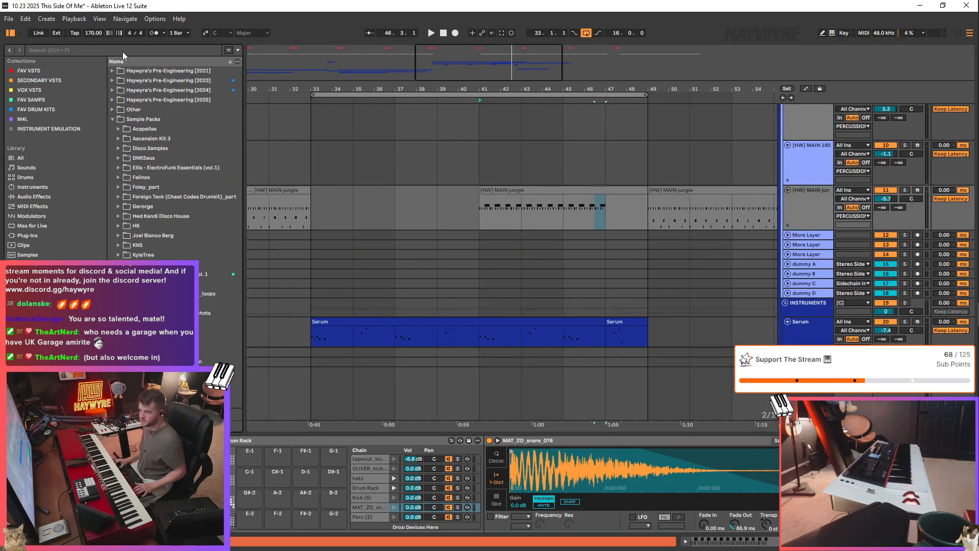
pyautogui.write('clap')
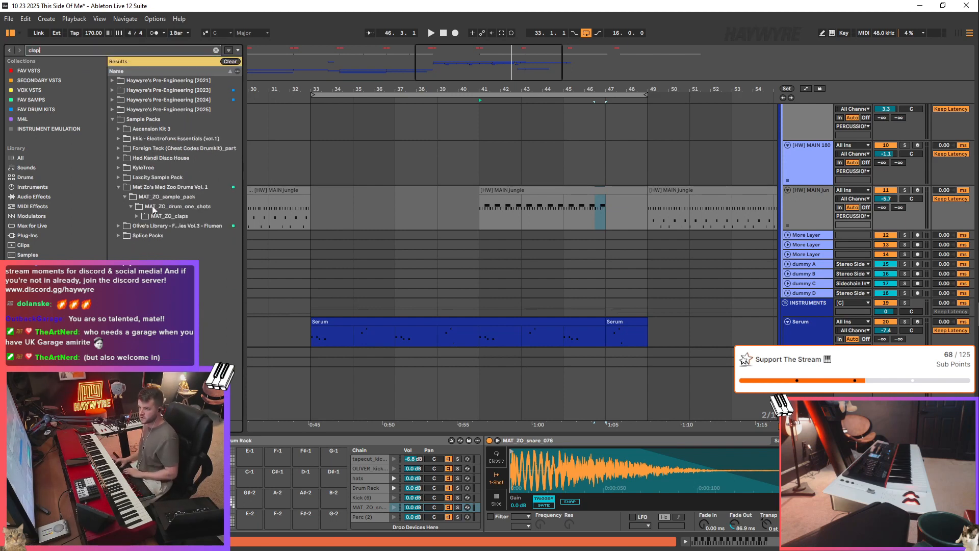
# - Look through the clap samples in the Vinyl Drums From Mars pack
pyautogui.scroll(-4, 41, 357)
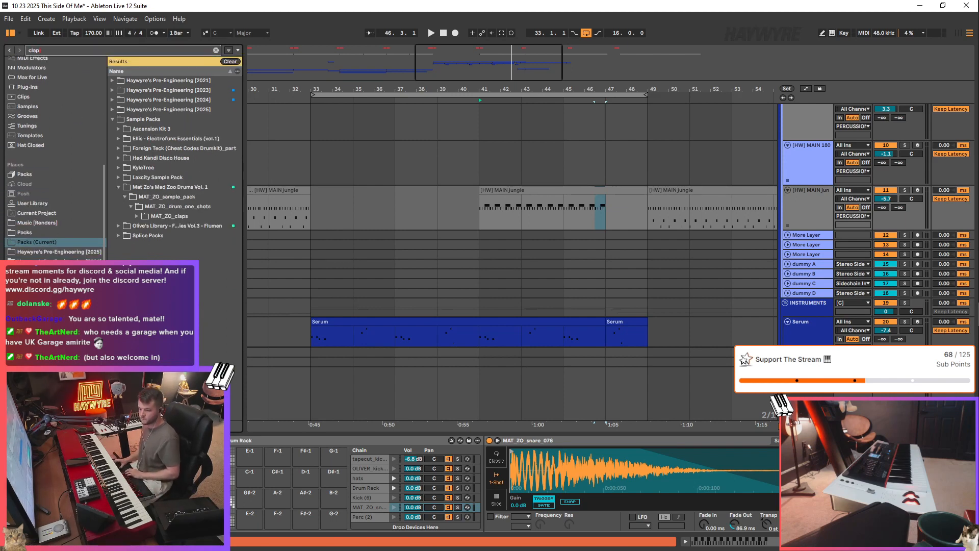
pyautogui.click(41, 357)
pyautogui.press('Down')
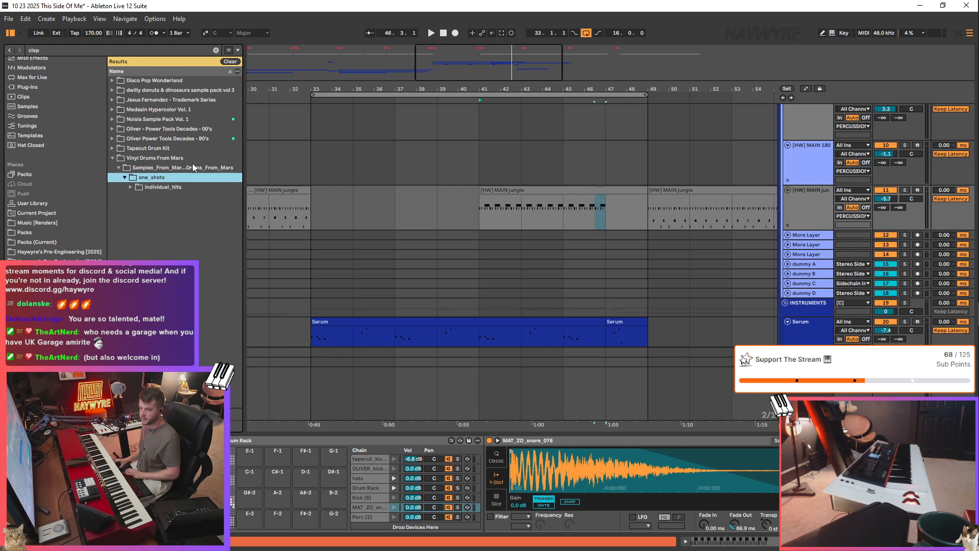
pyautogui.press('Right')
pyautogui.press('Down')
pyautogui.press('Right')
pyautogui.press('Down')
pyautogui.press('Right')
pyautogui.press('Down')
pyautogui.press('Right')
pyautogui.press('Left')
pyautogui.press('Left')
pyautogui.press('Left')
pyautogui.press('Left')
pyautogui.press('Left')
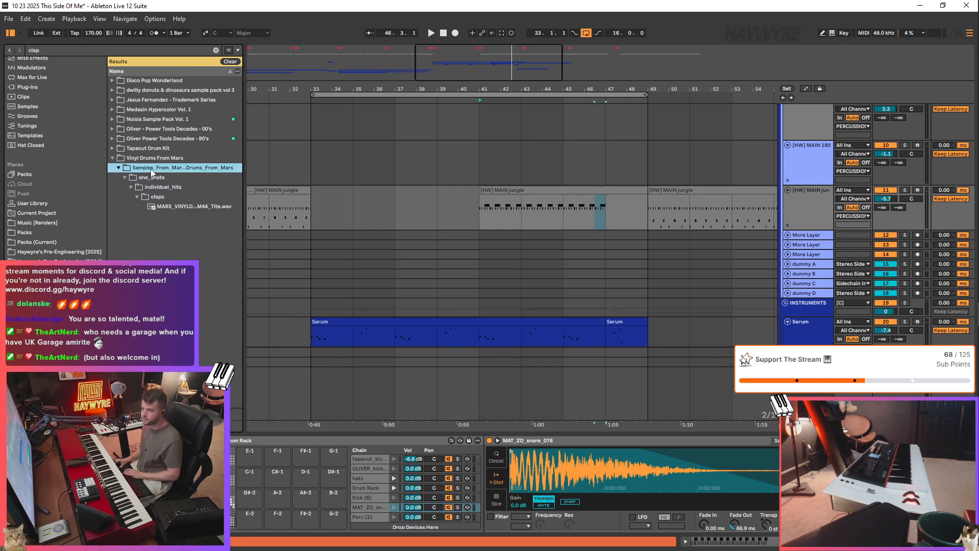
# - Look through the snare-claps samples in the Tapecut Drum Kit pack
pyautogui.press('Up')
pyautogui.press('Up')
pyautogui.press('Right')
pyautogui.press('Down')
pyautogui.press('Right')
pyautogui.press('Down')
pyautogui.press('Right')
pyautogui.press('Down')
pyautogui.press('Left')
pyautogui.press('Left')
pyautogui.press('Left')
pyautogui.press('Left')
pyautogui.press('Left')
pyautogui.press('Left')
pyautogui.press('Up')
pyautogui.press('Up')
pyautogui.press('Up')
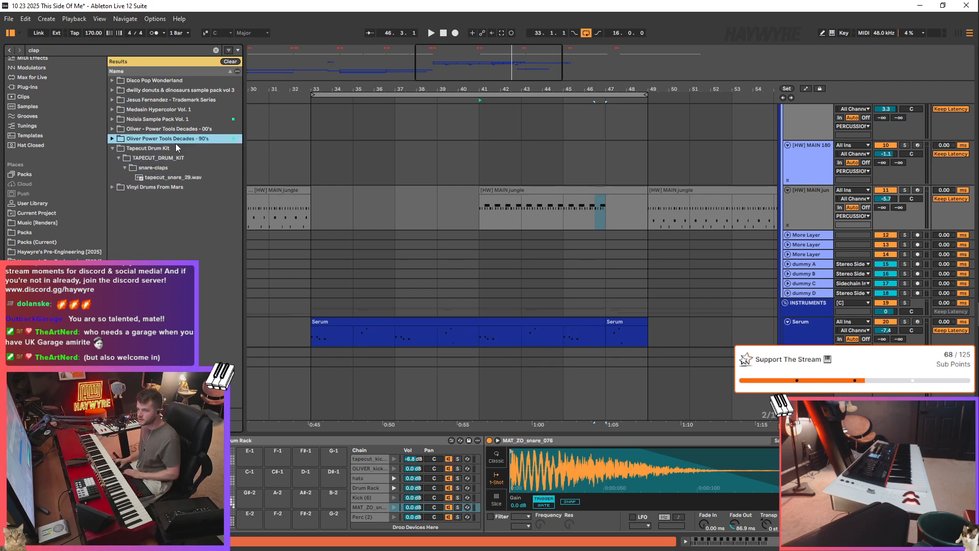
# - Audition the claps in Noisia Sample Pack Vol. 1 and collapse its folders
pyautogui.press('Right')
pyautogui.press('Down')
pyautogui.press('Right')
pyautogui.press('Down')
pyautogui.press('Right')
pyautogui.press('Down')
pyautogui.press('Right')
pyautogui.press('Down')
pyautogui.press('Right')
pyautogui.press('Down')
pyautogui.press('Down')
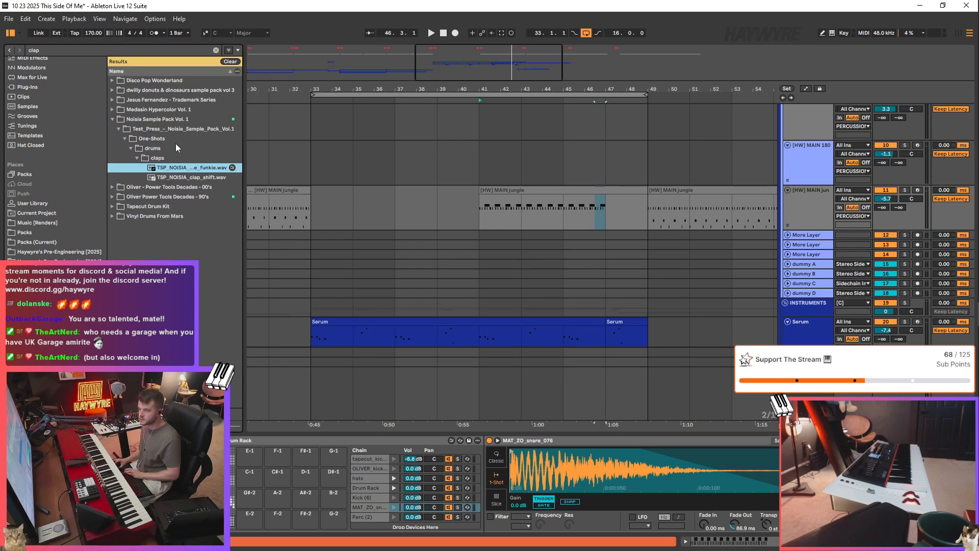
pyautogui.press('Left')
pyautogui.press('Left')
pyautogui.press('Left')
pyautogui.press('Left')
pyautogui.press('Left')
pyautogui.press('Left')
pyautogui.press('Left')
pyautogui.press('Left')
pyautogui.press('Left')
pyautogui.press('Left')
# - Browse the Medasin Hypercolor Vol. 1 drum one-shots and audition the sample in MEDASIN_claps
pyautogui.press('Up')
pyautogui.press('Right')
pyautogui.press('Down')
pyautogui.press('Right')
pyautogui.press('Down')
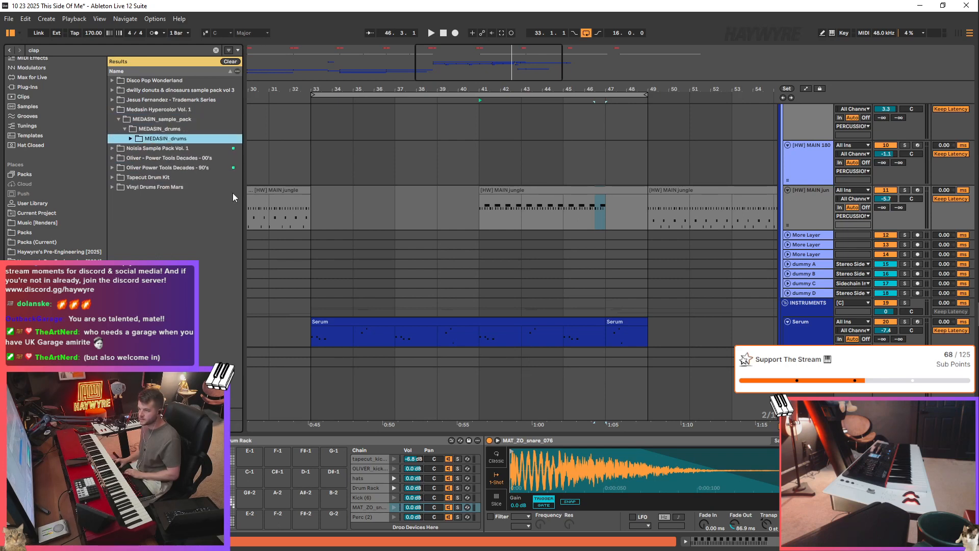
pyautogui.press('Right')
pyautogui.press('Left')
pyautogui.press('Up')
pyautogui.press('Up')
pyautogui.press('Up')
pyautogui.press('Down')
pyautogui.press('Down')
pyautogui.press('Down')
pyautogui.press('Right')
pyautogui.press('Down')
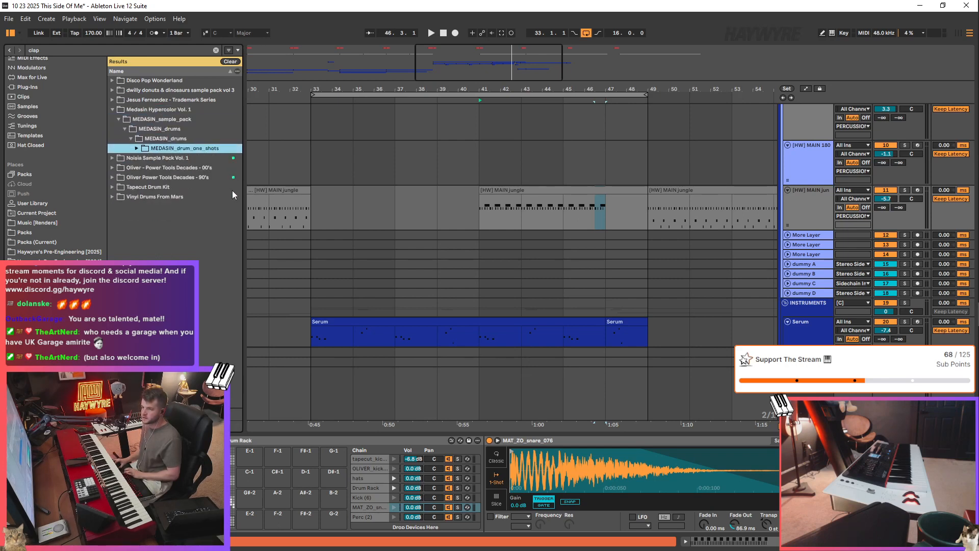
pyautogui.press('Right')
pyautogui.press('Down')
pyautogui.press('Right')
pyautogui.press('Down')
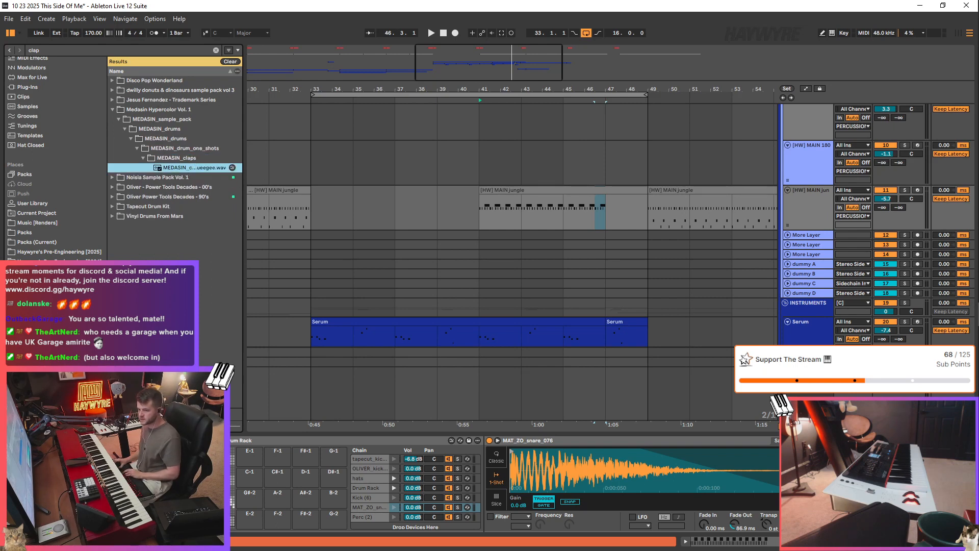
# - Return to Packs (Current), open the MAT_ZO_claps folder, and audition its samples in order
pyautogui.click(45, 242)
pyautogui.click(164, 215)
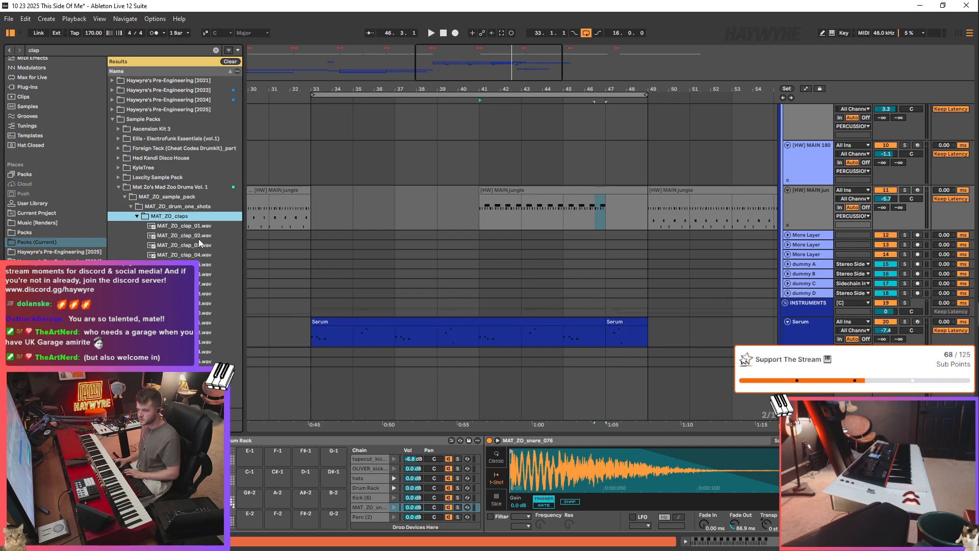
pyautogui.press('Right')
pyautogui.press('Down')
pyautogui.press('Down')
pyautogui.press('Down')
pyautogui.press('Down')
pyautogui.press('Down')
pyautogui.press('Down')
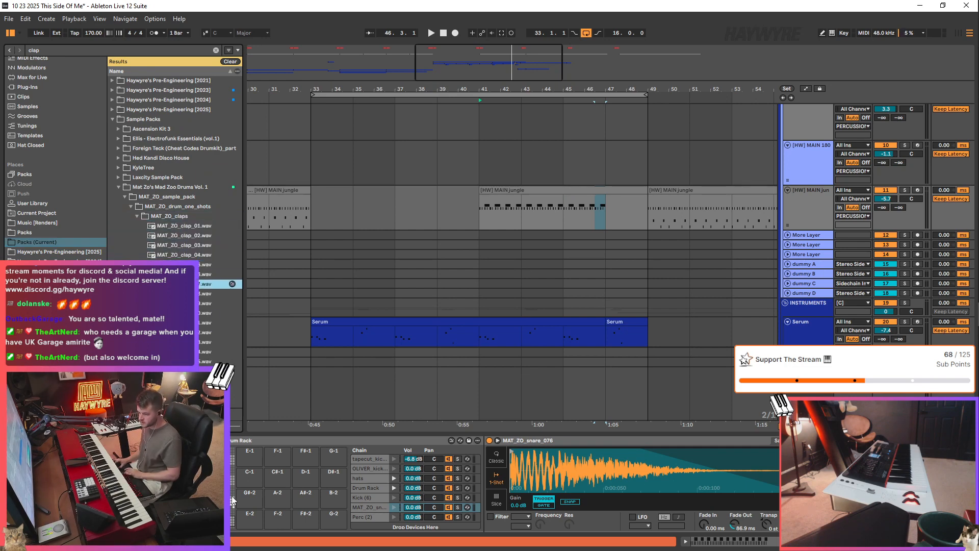
pyautogui.press('Down')
pyautogui.press('Down')
pyautogui.press('Down')
pyautogui.press('Down')
pyautogui.press('Down')
pyautogui.press('Down')
pyautogui.press('Down')
pyautogui.press('Down')
pyautogui.press('Down')
pyautogui.press('Down')
pyautogui.press('Down')
pyautogui.press('Down')
pyautogui.press('Down')
pyautogui.press('Down')
pyautogui.press('Down')
# - Load MAT_ZO_clap_25.wav onto the Drum Rack's empty G1 pad and play the pattern from bar 41
pyautogui.scroll(8, 232, 502)
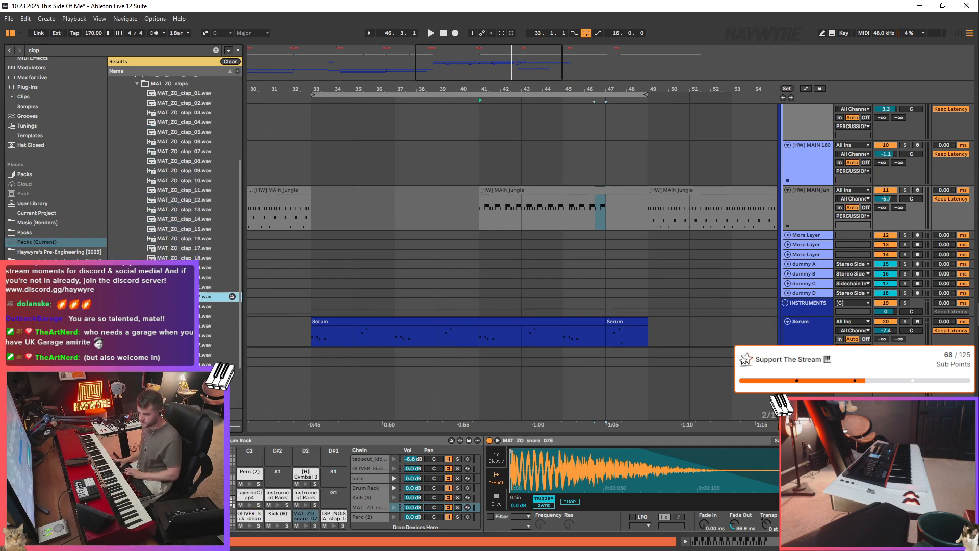
pyautogui.press('Down')
pyautogui.press('Down')
pyautogui.press('Down')
pyautogui.press('Up')
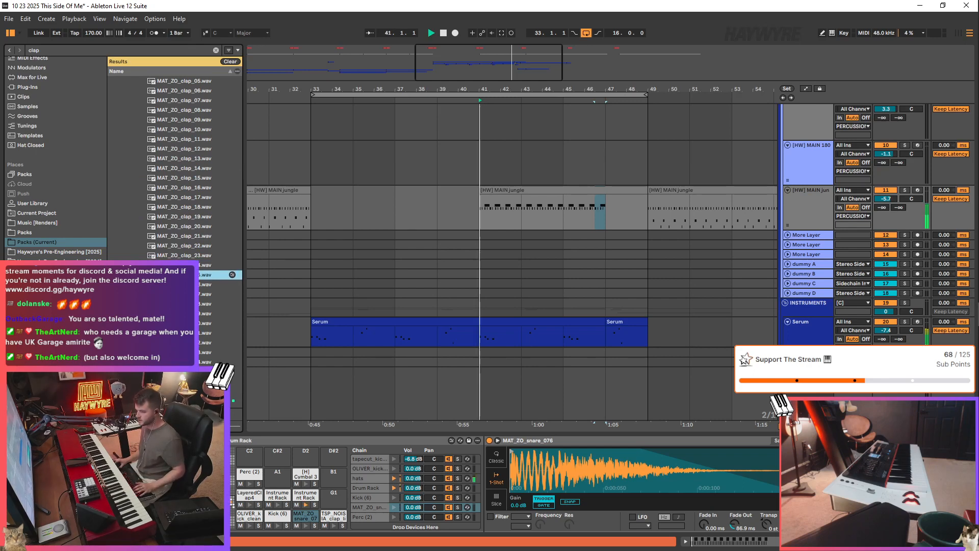
pyautogui.scroll(-1, 510, 262)
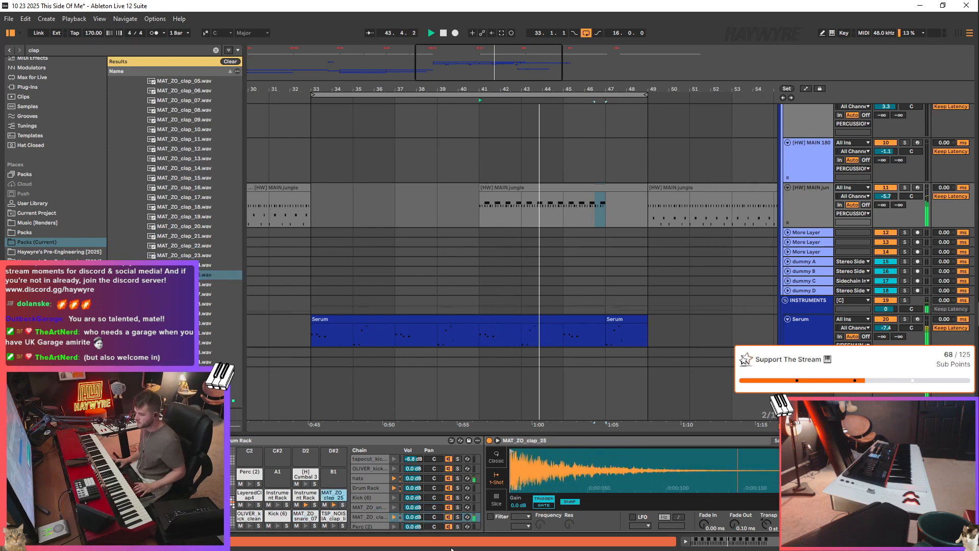
# - Audition more samples in MAT_ZO_claps, collapse the pack, and browse the Olive's Library Vol.3 folders
pyautogui.scroll(-1, 214, 285)
pyautogui.click(214, 305)
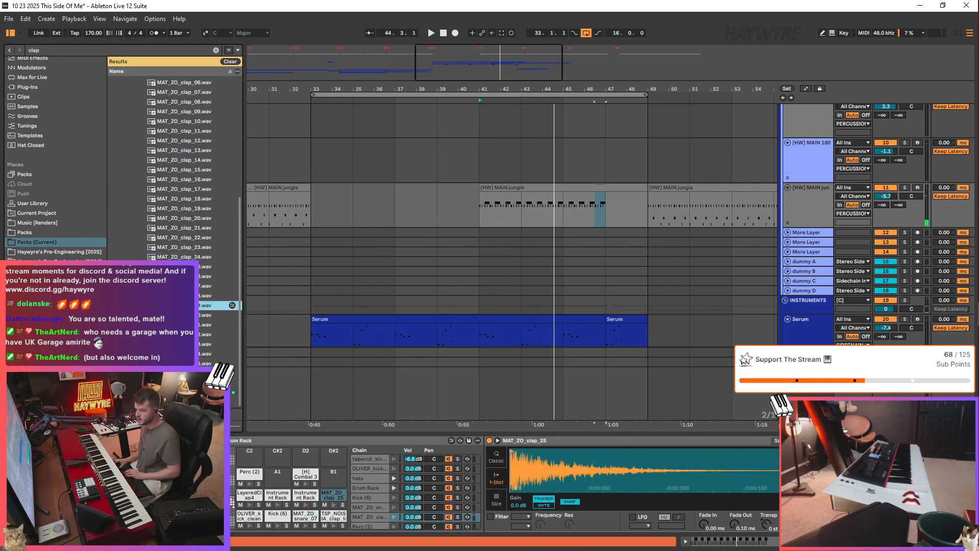
pyautogui.press('Down')
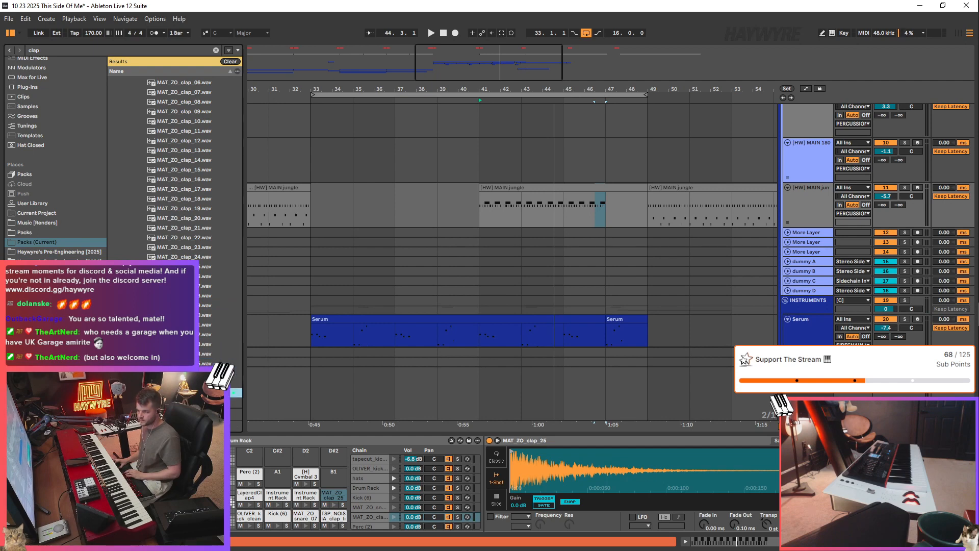
pyautogui.press('Left')
pyautogui.press('Left')
pyautogui.press('Left')
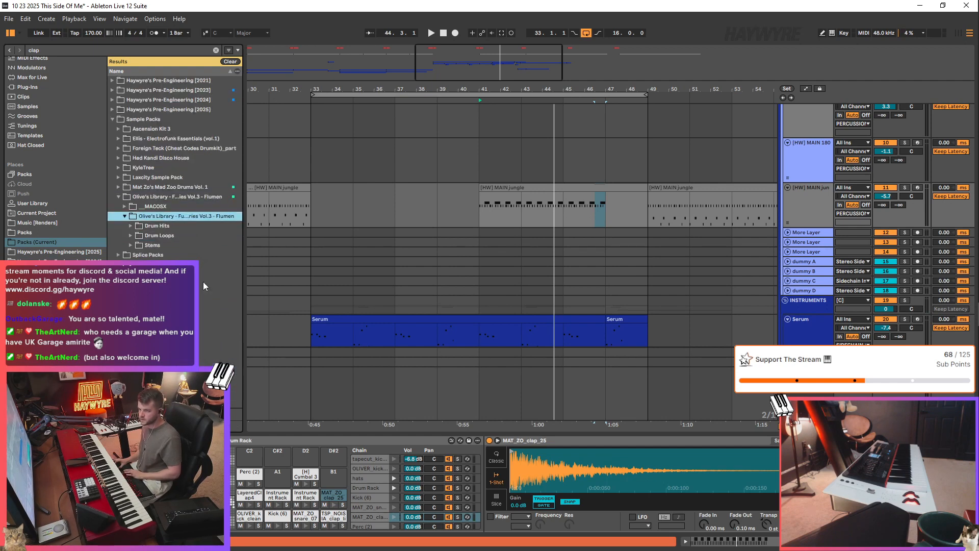
pyautogui.press('Left')
pyautogui.press('Left')
pyautogui.press('Left')
pyautogui.press('Down')
pyautogui.press('Right')
pyautogui.press('Down')
pyautogui.press('Right')
pyautogui.press('Down')
# - Open the CLAPS folder of Ascension Kit 3 and audition its samples in order
pyautogui.press('Up')
pyautogui.press('Up')
pyautogui.press('Up')
pyautogui.press('Up')
pyautogui.press('Up')
pyautogui.press('Up')
pyautogui.press('Up')
pyautogui.press('Up')
pyautogui.press('Up')
pyautogui.press('Up')
pyautogui.press('Up')
pyautogui.press('Right')
pyautogui.press('Down')
pyautogui.press('Right')
pyautogui.press('Down')
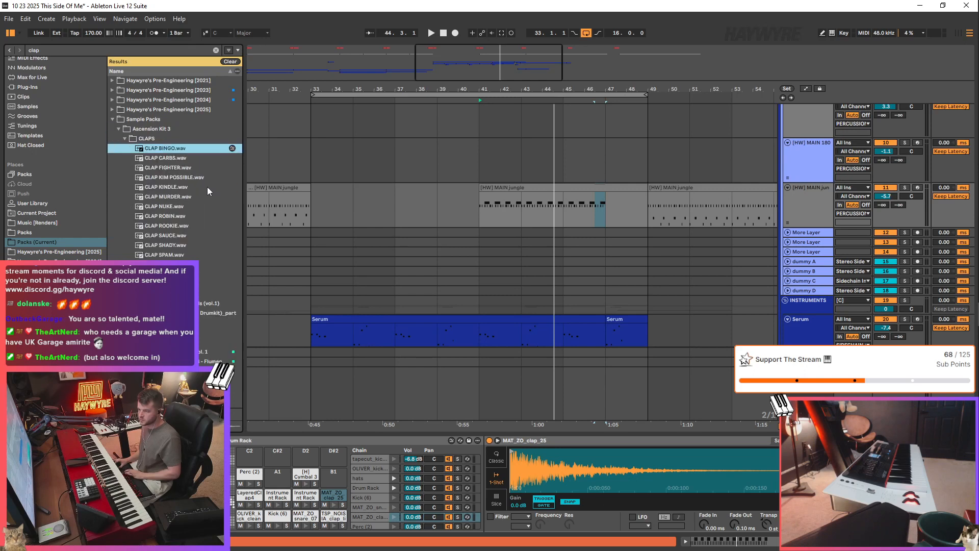
pyautogui.press('Down')
pyautogui.press('Down')
pyautogui.press('Down')
pyautogui.press('Down')
pyautogui.press('Down')
pyautogui.press('Down')
pyautogui.press('Down')
pyautogui.press('Down')
pyautogui.press('Down')
pyautogui.press('Down')
pyautogui.press('Down')
pyautogui.press('Down')
pyautogui.press('Down')
pyautogui.press('Down')
pyautogui.press('Down')
pyautogui.press('Down')
pyautogui.press('Down')
# - Open the Claps folder of the Foreign Teck drum kit, audition samples including (Clap) Rowdy.wav, and collapse it
pyautogui.press('Right')
pyautogui.press('Down')
pyautogui.press('Right')
pyautogui.press('Down')
pyautogui.press('Down')
pyautogui.press('Down')
pyautogui.press('Down')
pyautogui.press('Down')
pyautogui.press('Down')
pyautogui.press('Down')
pyautogui.press('Down')
pyautogui.press('Down')
pyautogui.press('Down')
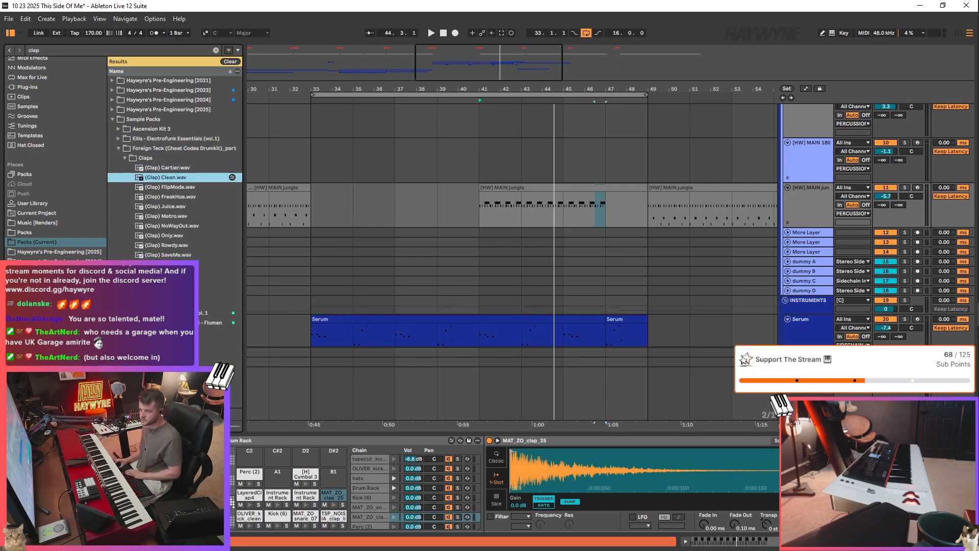
pyautogui.click(193, 245)
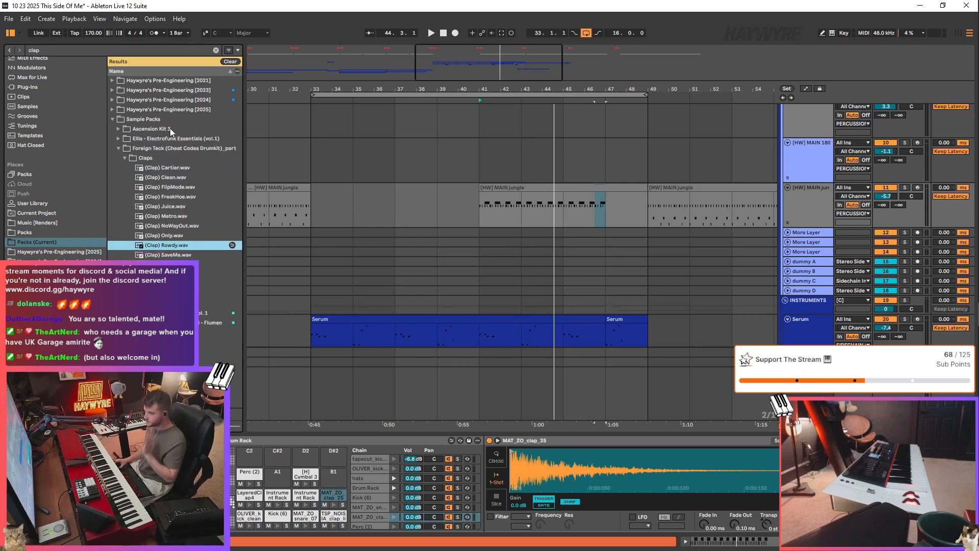
pyautogui.click(154, 158)
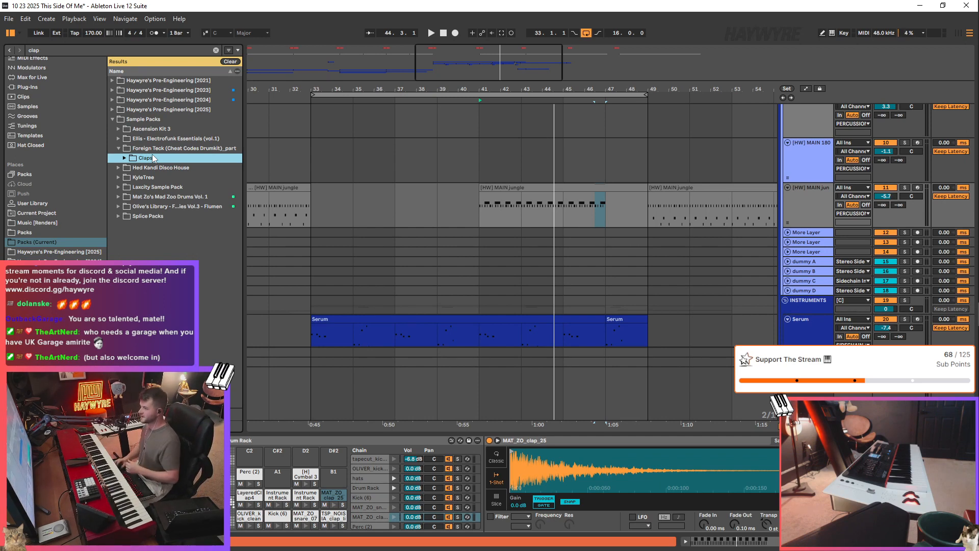
# - Reopen the Foreign Teck Claps folder and audition its samples down to (Clap) Slat
pyautogui.scroll(2, 810, 338)
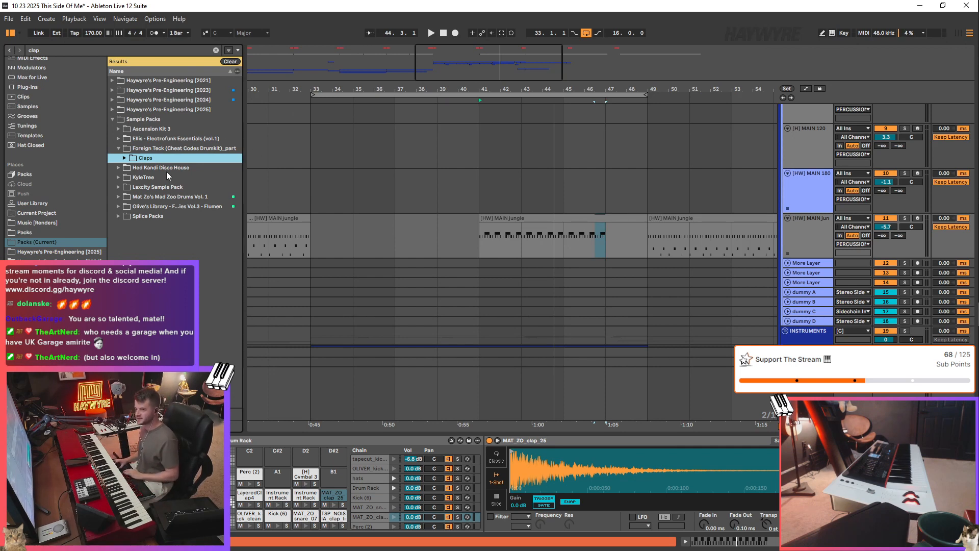
pyautogui.press('Right')
pyautogui.press('Down')
pyautogui.press('Down')
pyautogui.press('Down')
pyautogui.press('Down')
pyautogui.press('Down')
pyautogui.press('Down')
pyautogui.press('Down')
pyautogui.press('Down')
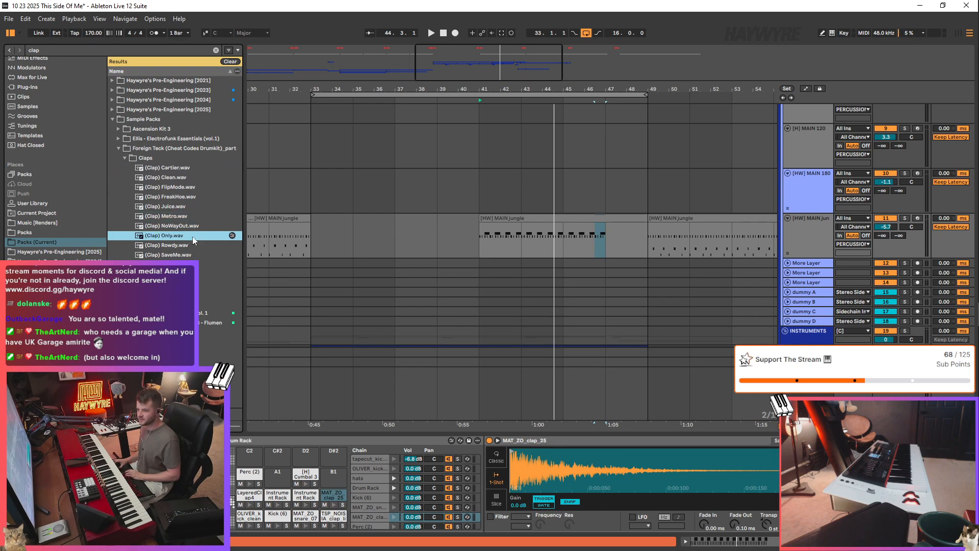
pyautogui.press('Down')
pyautogui.press('Down')
pyautogui.press('Down')
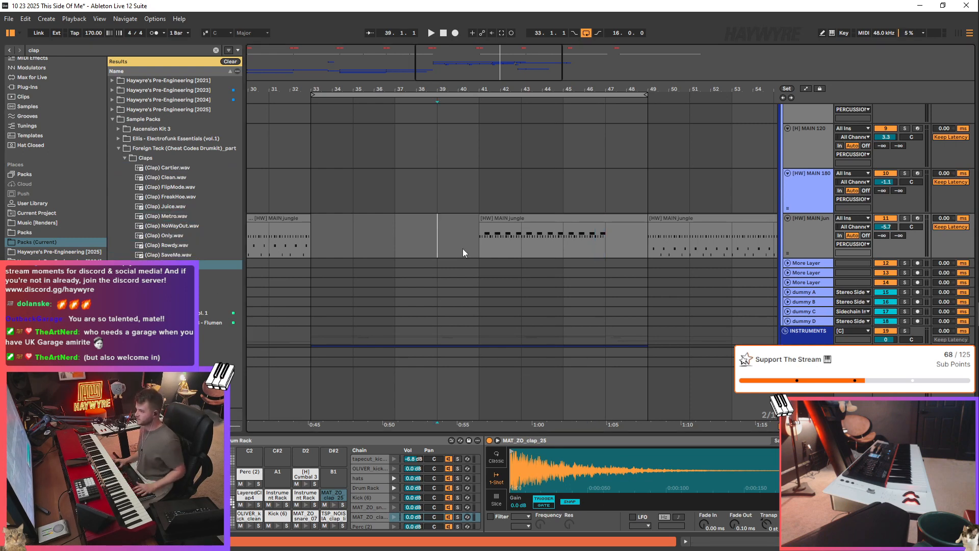
# - Loop four bars of the [HW] MAIN jungle pattern from bar 41 and swap the layered clap pad's sample for (Clap) Slat
pyautogui.moveTo(481, 244); pyautogui.dragTo(557, 248)
pyautogui.hotkey('ctrl', 'l')
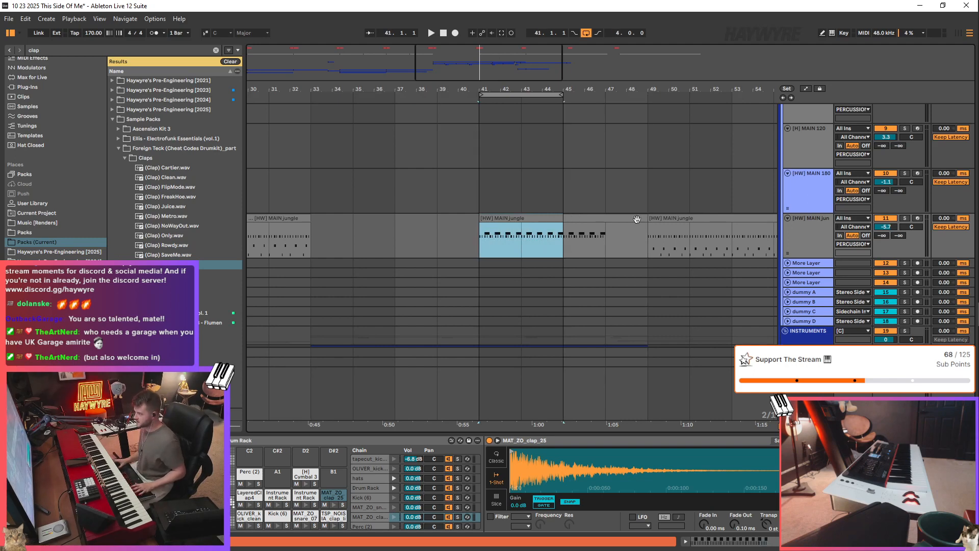
pyautogui.moveTo(177, 264); pyautogui.dragTo(571, 458)
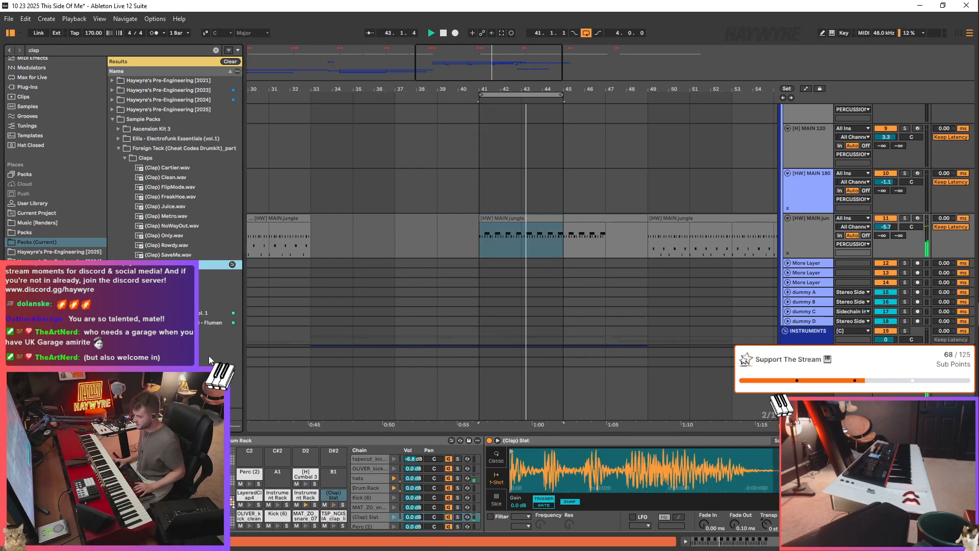
# - Collapse the Foreign Teck pack, open snares & claps in Hed Kandi Disco House, and audition its claps to hk_clap_housenice.wav
pyautogui.press('Left')
pyautogui.press('Left')
pyautogui.press('Left')
pyautogui.press('Down')
pyautogui.press('Right')
pyautogui.press('Down')
pyautogui.press('Down')
pyautogui.press('Down')
pyautogui.press('Down')
pyautogui.press('Down')
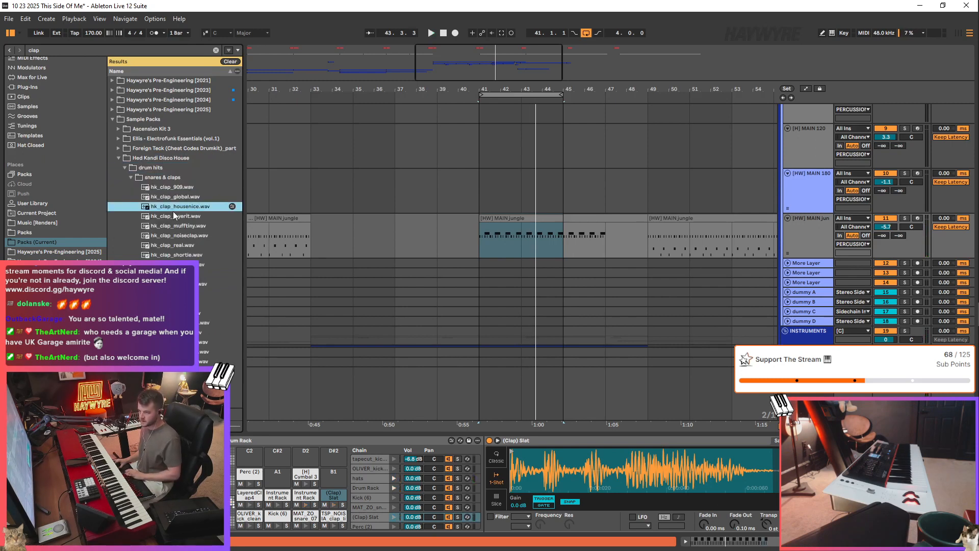
# - Replace the pad's clap sample with hk_clap_housenice.wav and play the looped bars
pyautogui.moveTo(563, 445); pyautogui.dragTo(563, 448)
pyautogui.press('space')
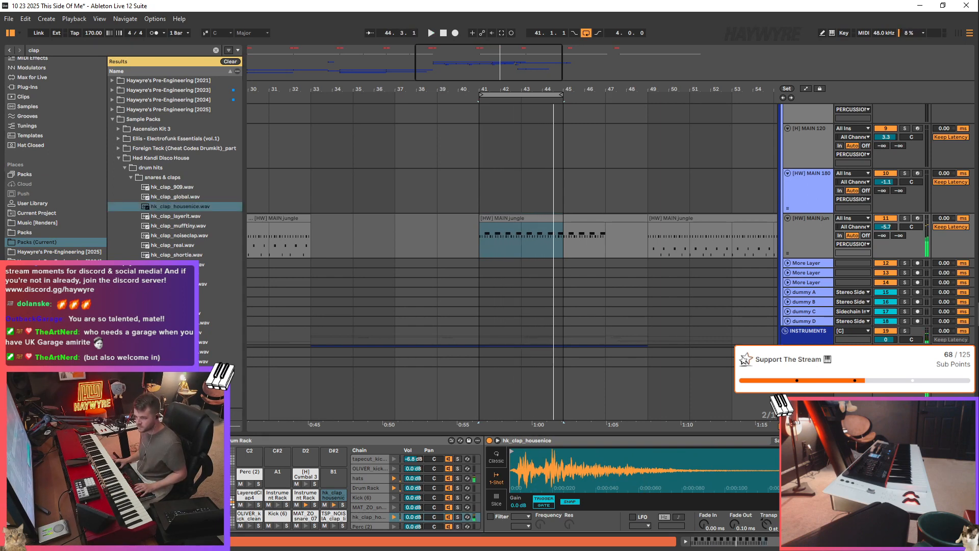
pyautogui.press('space')
# - Audition the remaining Hed Kandi claps and snares in the snares & claps folder
pyautogui.scroll(-1, 173, 204)
pyautogui.click(220, 273)
pyautogui.press('Down')
pyautogui.press('Down')
pyautogui.press('Down')
pyautogui.press('Down')
pyautogui.press('Down')
pyautogui.press('Down')
pyautogui.press('Down')
pyautogui.press('Down')
pyautogui.press('Down')
pyautogui.press('Down')
pyautogui.press('Down')
pyautogui.press('Down')
pyautogui.press('Down')
pyautogui.press('Down')
pyautogui.press('Down')
pyautogui.press('Down')
pyautogui.press('Down')
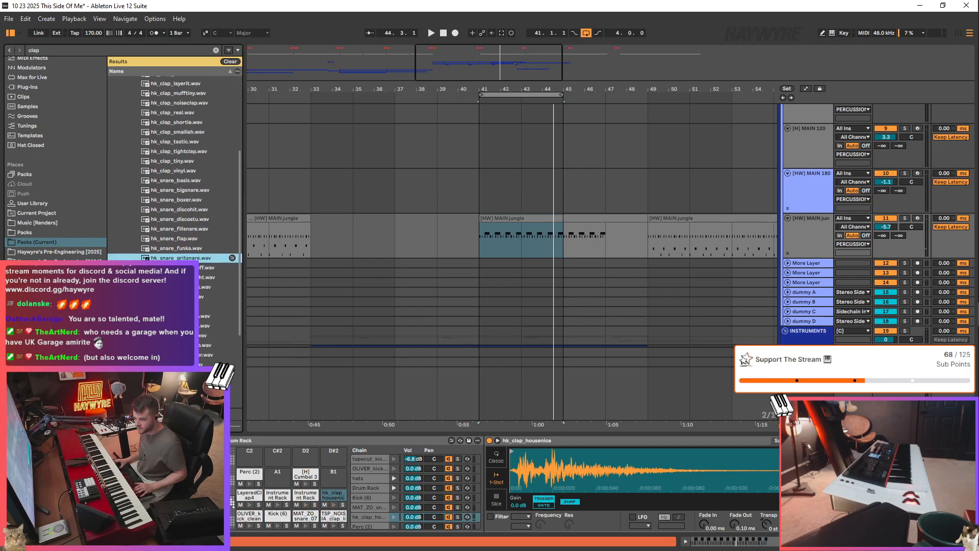
pyautogui.press('Down')
pyautogui.press('Down')
pyautogui.press('Down')
pyautogui.press('Down')
pyautogui.press('Down')
pyautogui.press('Down')
pyautogui.press('Down')
pyautogui.press('Down')
pyautogui.press('Down')
pyautogui.press('Down')
pyautogui.press('Down')
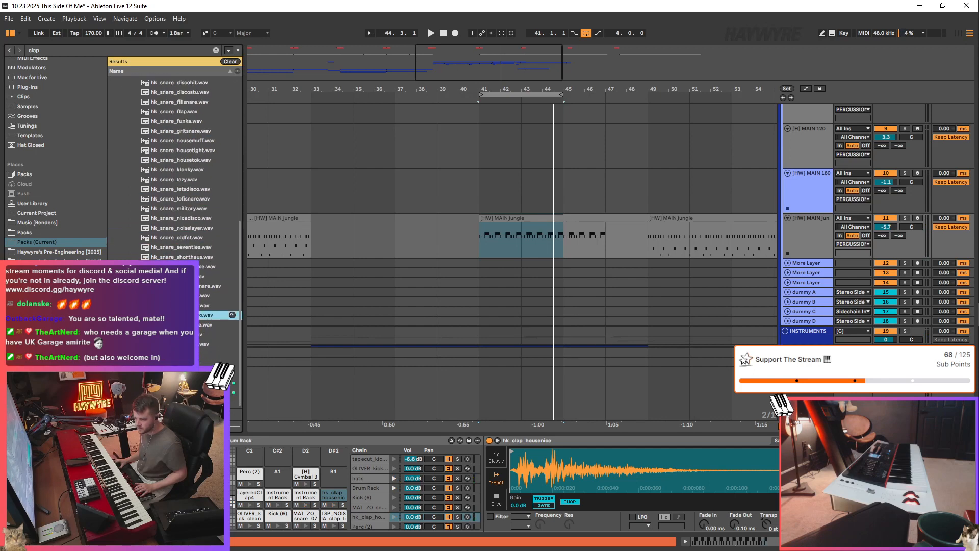
pyautogui.press('Down')
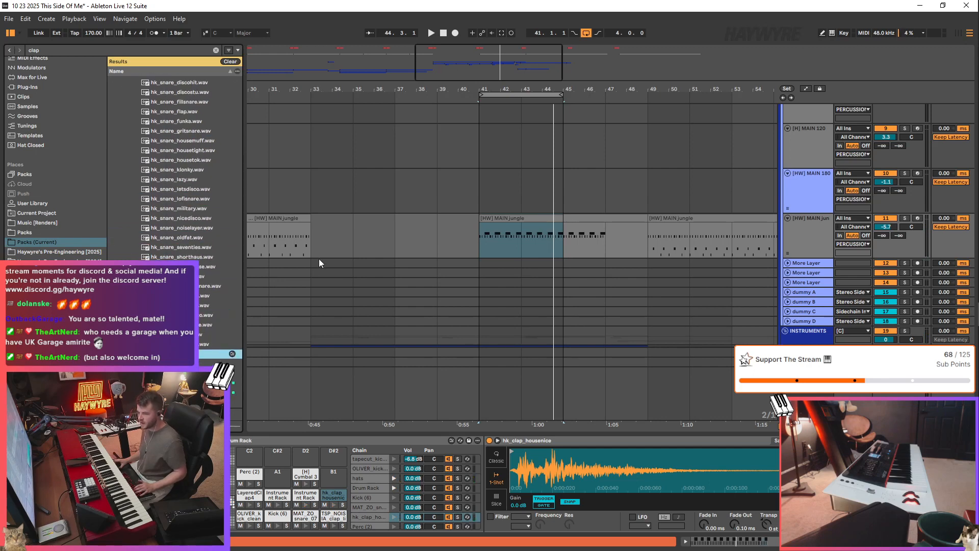
# - Play the looped pattern with the new clap and turn off arrangement looping
pyautogui.press('space')
pyautogui.press('Down')
pyautogui.scroll(1, 528, 262)
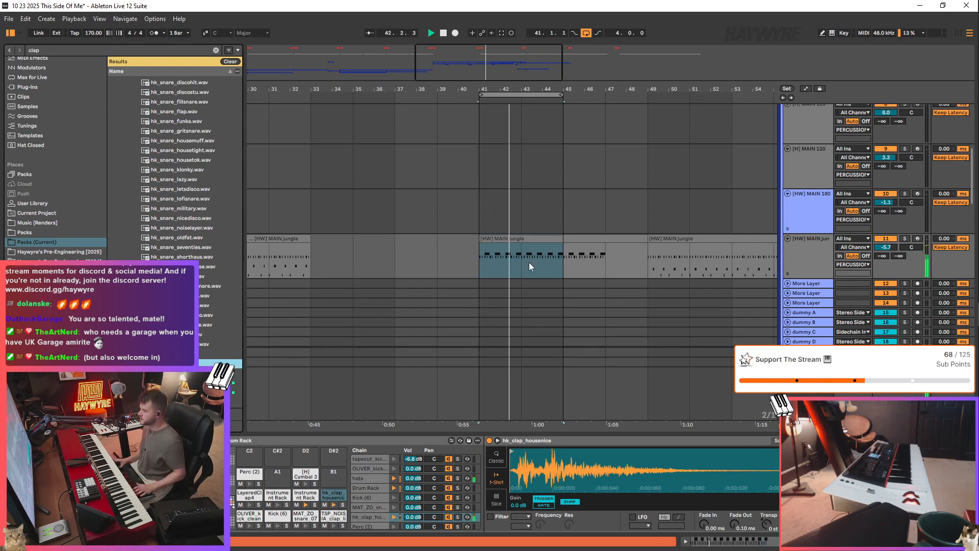
pyautogui.scroll(-14, 528, 262)
pyautogui.click(585, 33)
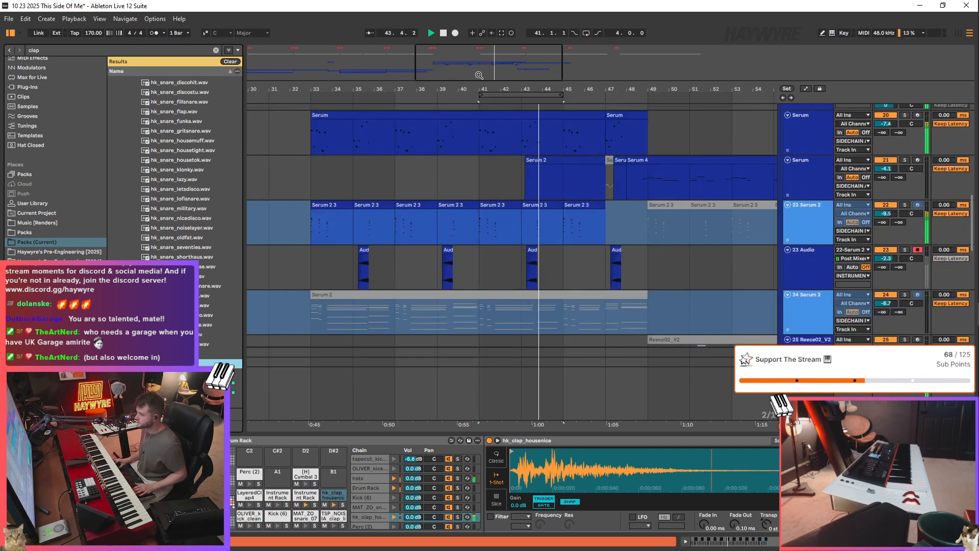
# - Deactivate the last audio hit at bar 47 on the 23 Audio track
pyautogui.scroll(-3, 519, 280)
pyautogui.moveTo(517, 282); pyautogui.dragTo(551, 273)
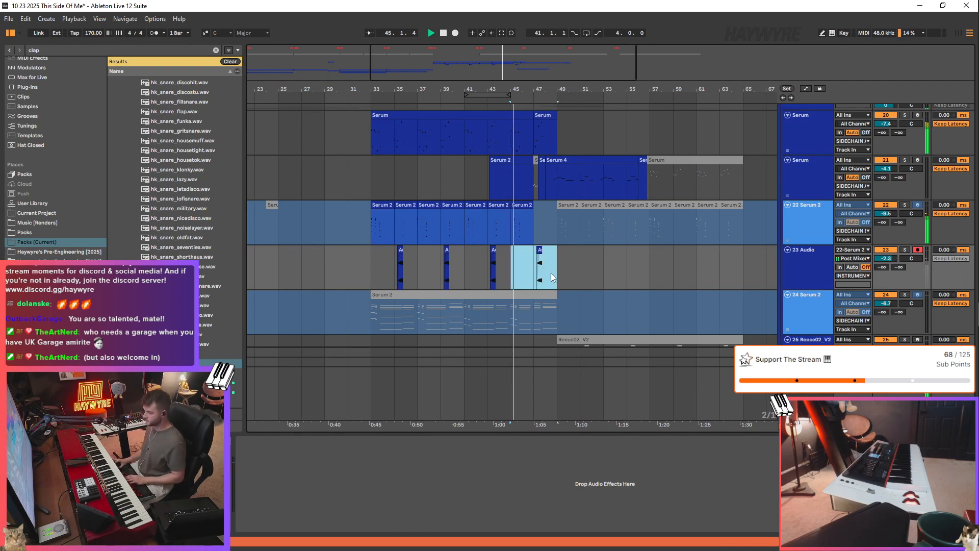
pyautogui.scroll(2, 537, 146)
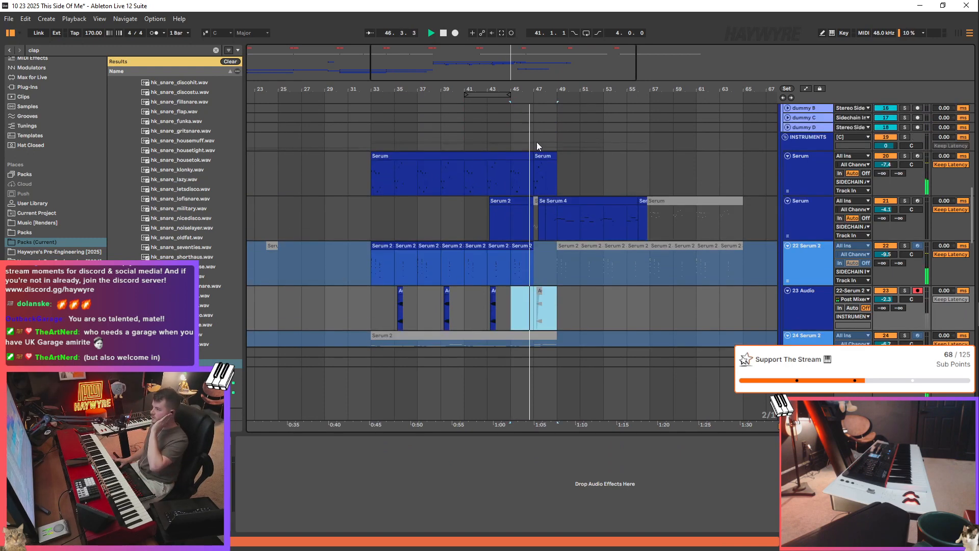
# - Insert an audio track below [HW] MAIN jungle and clear the browser search
pyautogui.scroll(8, 553, 163)
pyautogui.click(812, 201)
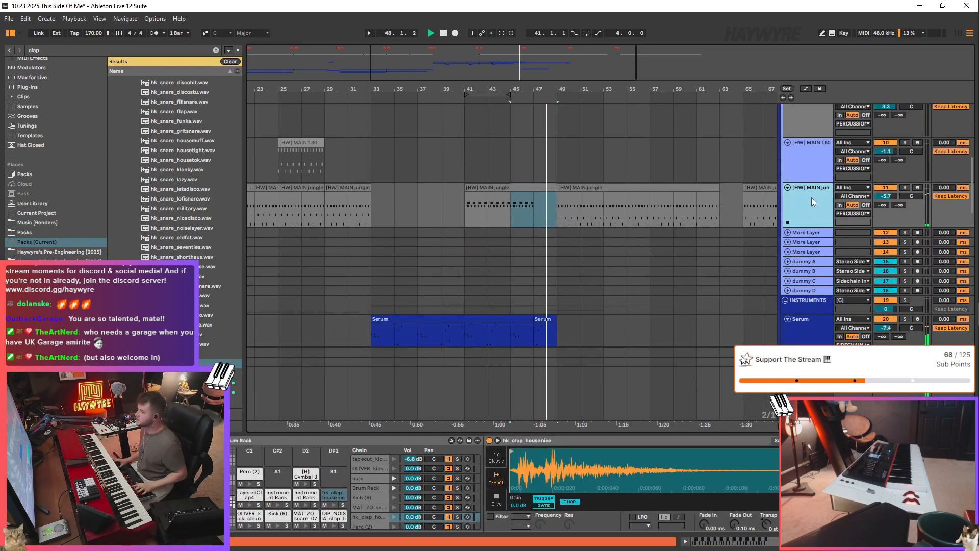
pyautogui.hotkey('ctrl', 't')
pyautogui.click(216, 50)
pyautogui.scroll(-8, 703, 293)
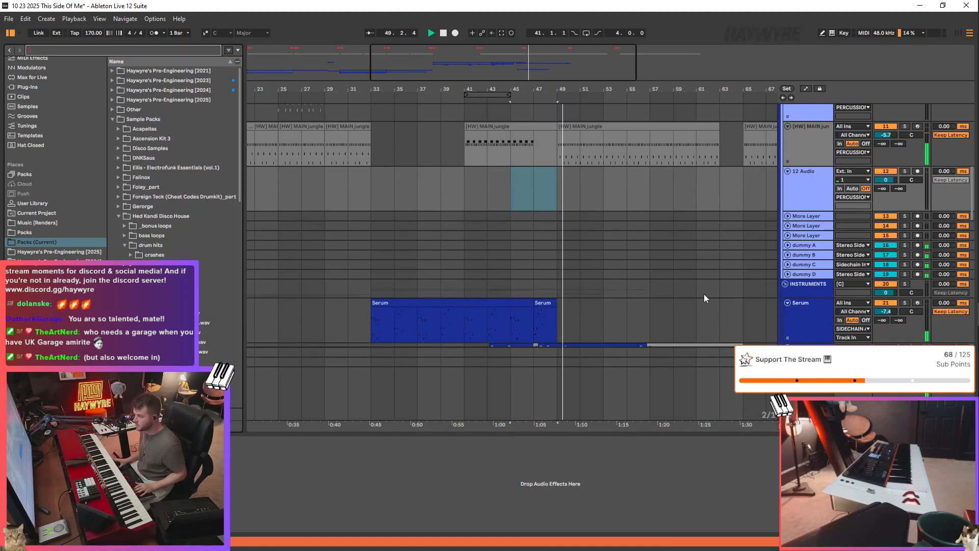
# - Delete the Serum 4 section between bars 51 and 53 and duplicate the remaining phrase as a four-bar span
pyautogui.scroll(-2, 665, 282)
pyautogui.moveTo(580, 198); pyautogui.dragTo(604, 200)
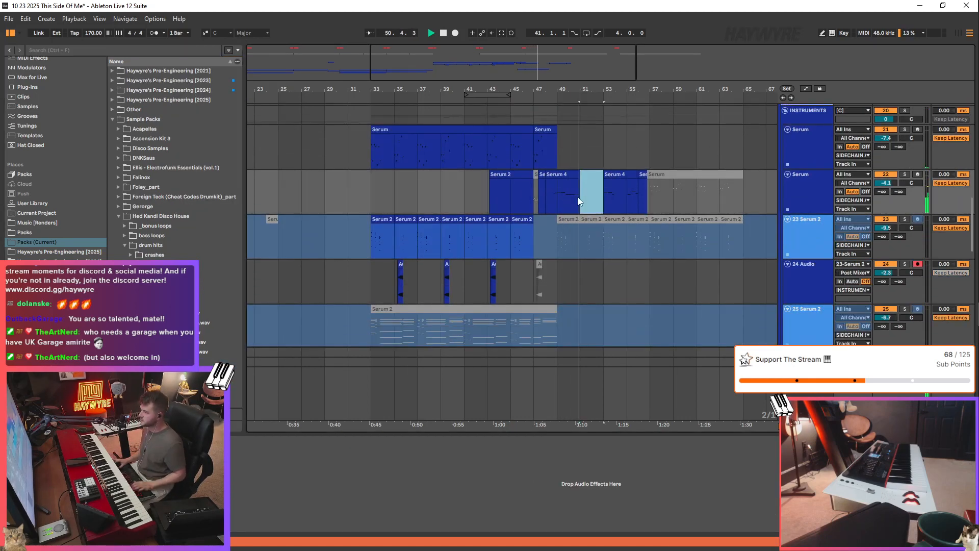
pyautogui.press('Delete')
pyautogui.click(555, 204)
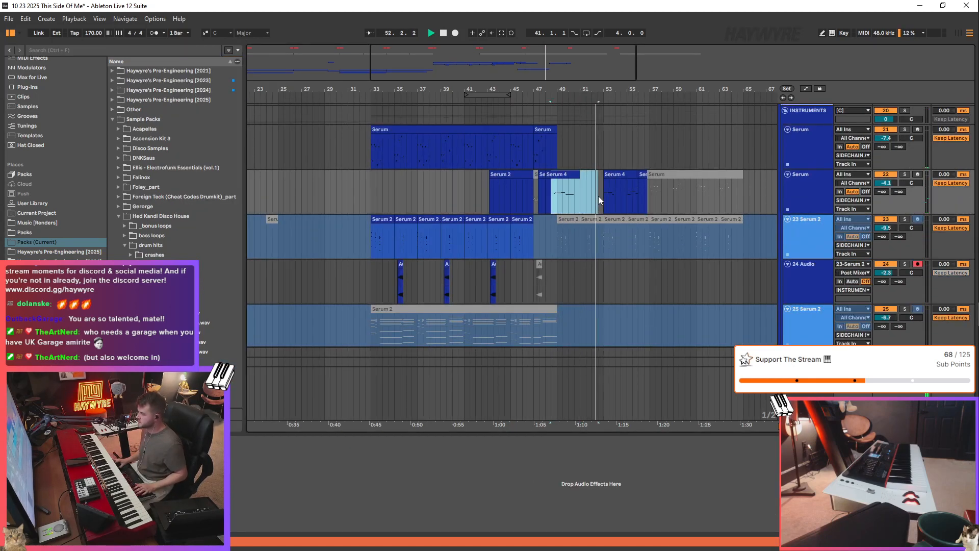
pyautogui.moveTo(598, 196); pyautogui.dragTo(632, 209)
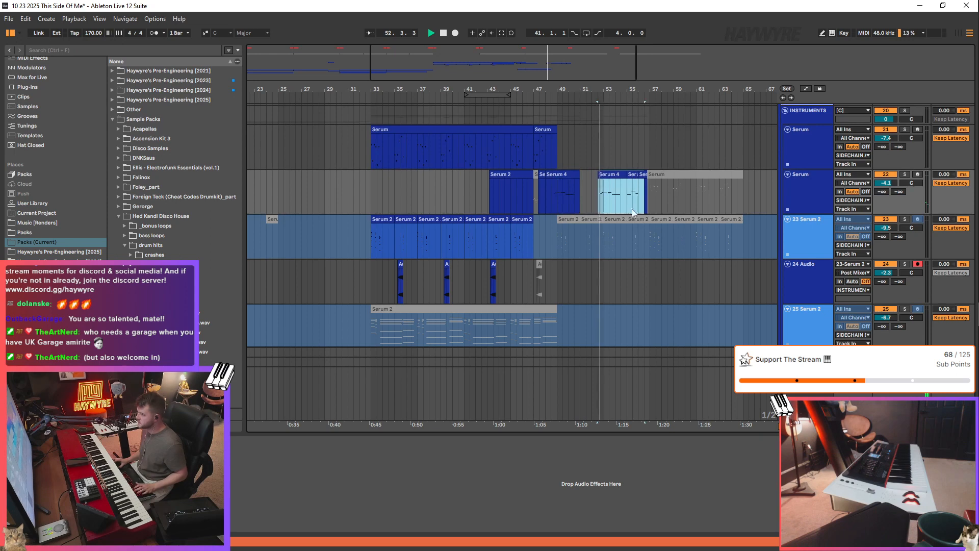
# - Open the first Serum 4 clip and shorten its C#4 note and the C4 note after beat 2.2
pyautogui.doubleClick(562, 194)
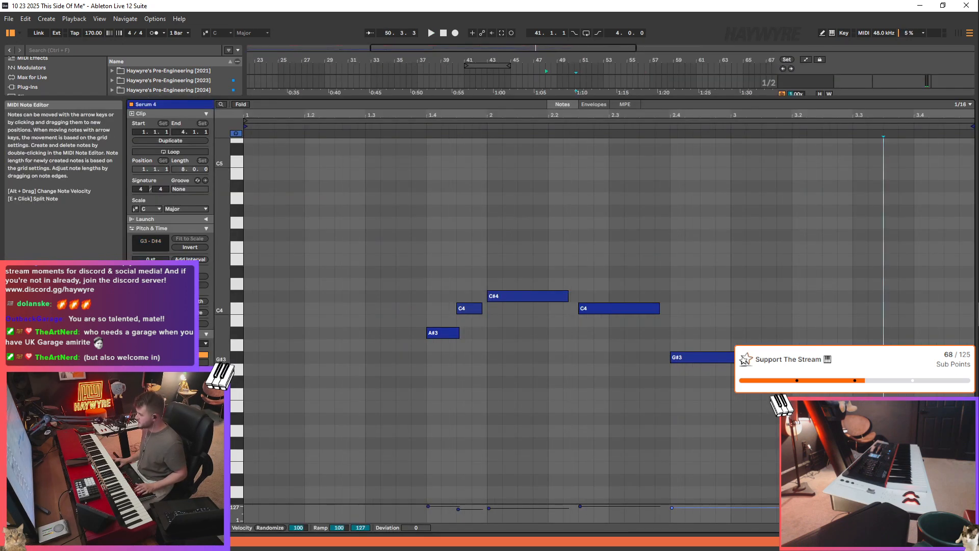
pyautogui.hotkey('ctrl', '2')
pyautogui.moveTo(660, 310); pyautogui.dragTo(534, 295)
pyautogui.press('space')
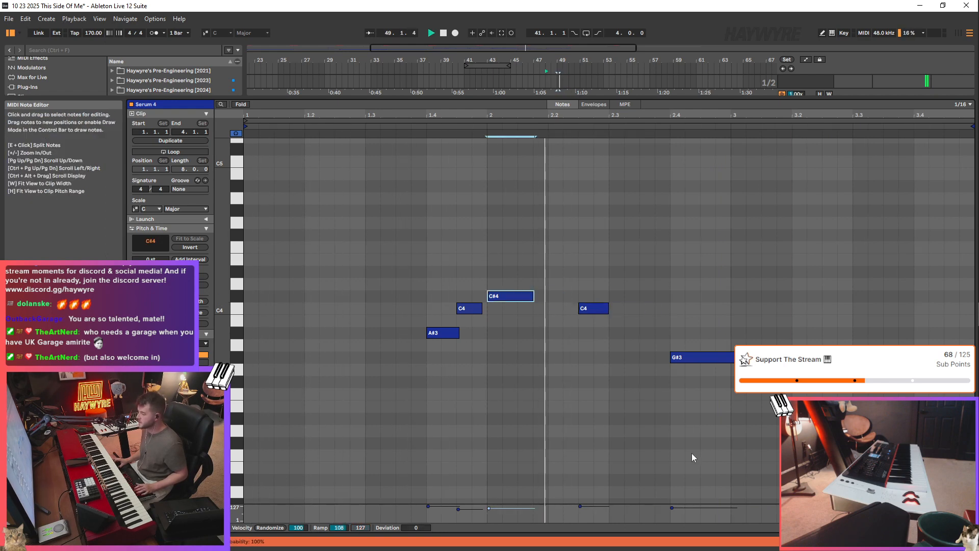
pyautogui.moveTo(607, 308); pyautogui.dragTo(626, 305)
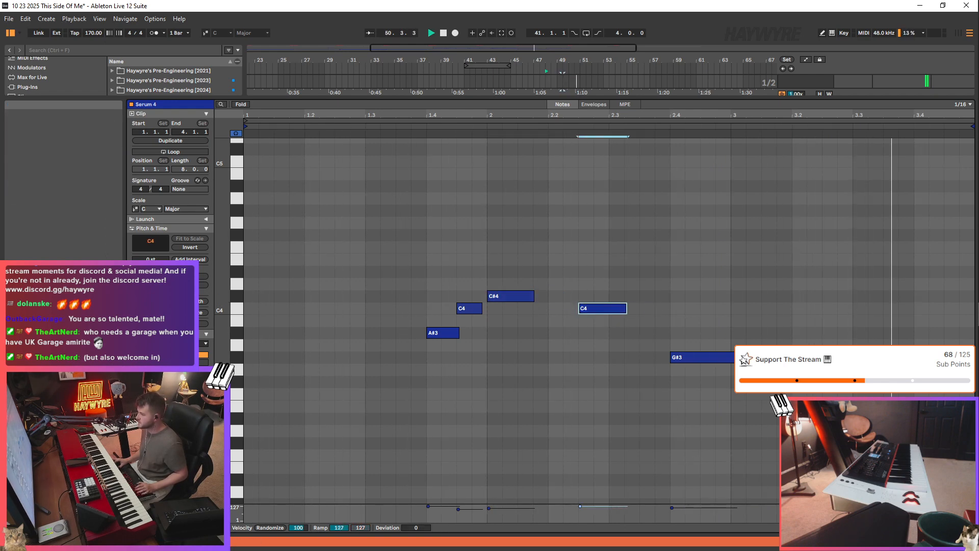
# - Select four bars of the Serum 4 phrase from bar 48 and duplicate them three times along the track
pyautogui.hotkey('shift', 'Tab')
pyautogui.scroll(2, 576, 204)
pyautogui.click(574, 180)
pyautogui.moveTo(564, 177); pyautogui.dragTo(627, 180)
pyautogui.click(598, 185)
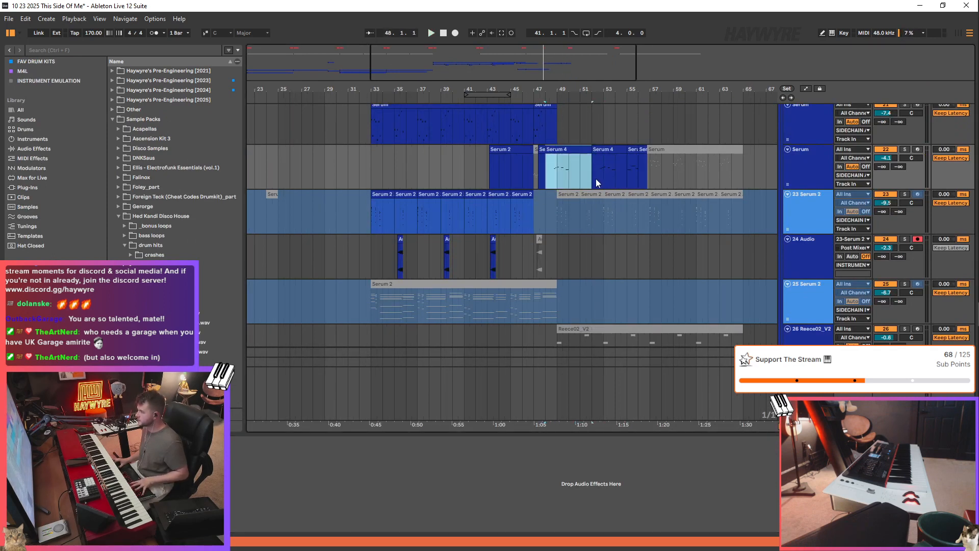
pyautogui.hotkey('ctrl', 'd')
pyautogui.hotkey('ctrl', 'd')
pyautogui.hotkey('ctrl', 'd')
pyautogui.click(549, 179)
pyautogui.scroll(-3, 638, 307)
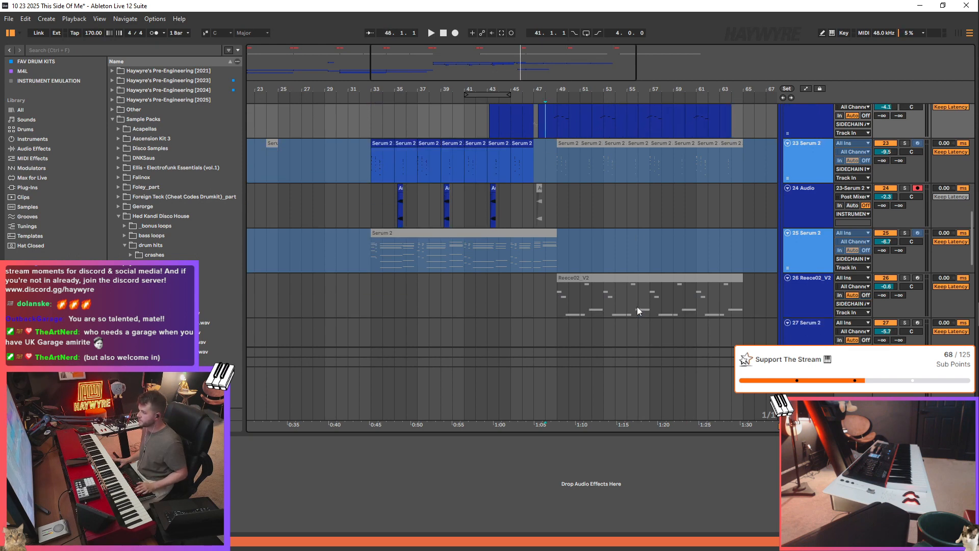
# - Duplicate the 23 Serum 2 track with its clips and devices
pyautogui.scroll(4, 720, 278)
pyautogui.click(812, 246)
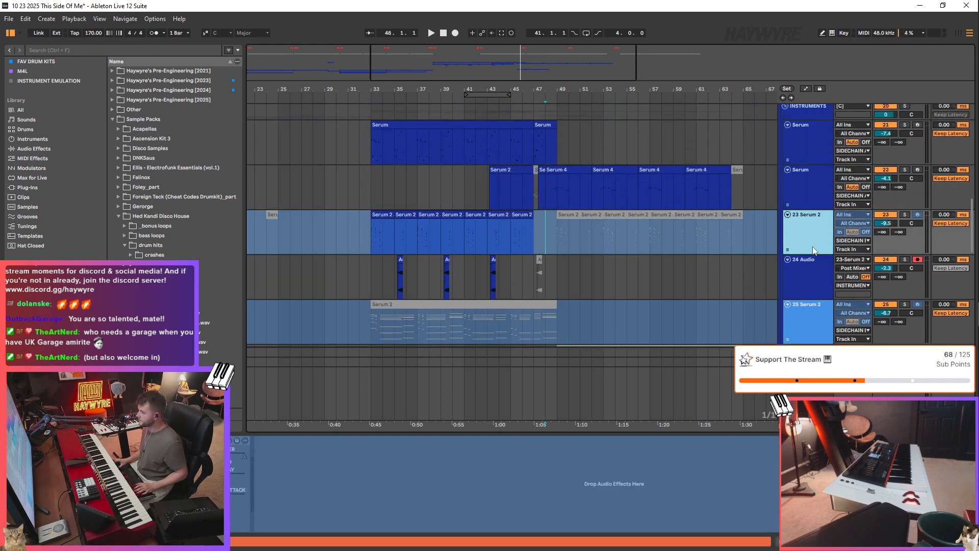
pyautogui.hotkey('ctrl', 'd')
pyautogui.press('-')
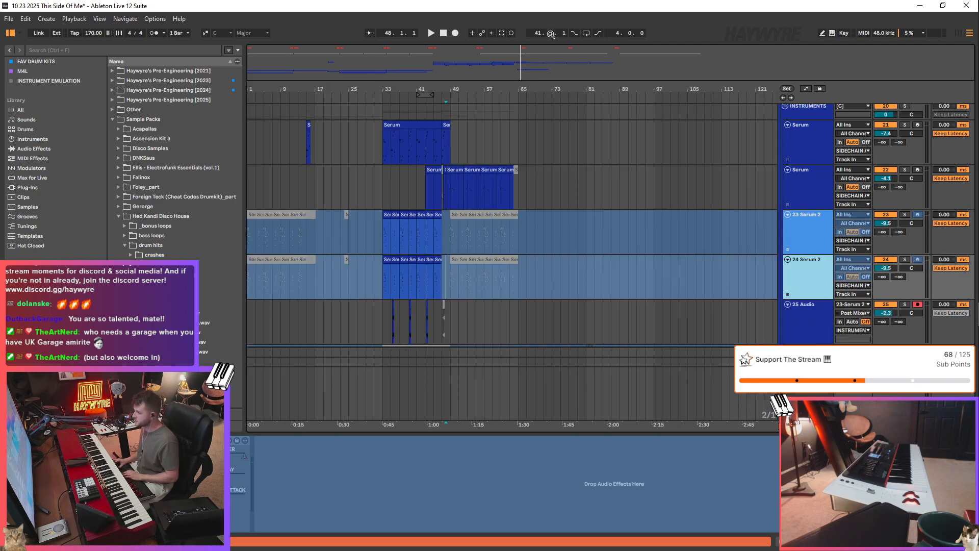
# - Clear all the copied clips from the duplicated 24 Serum 2 track, leaving the original 23 Serum 2 clips in place
pyautogui.click(548, 276)
pyautogui.rightClick(822, 282)
pyautogui.click(844, 340)
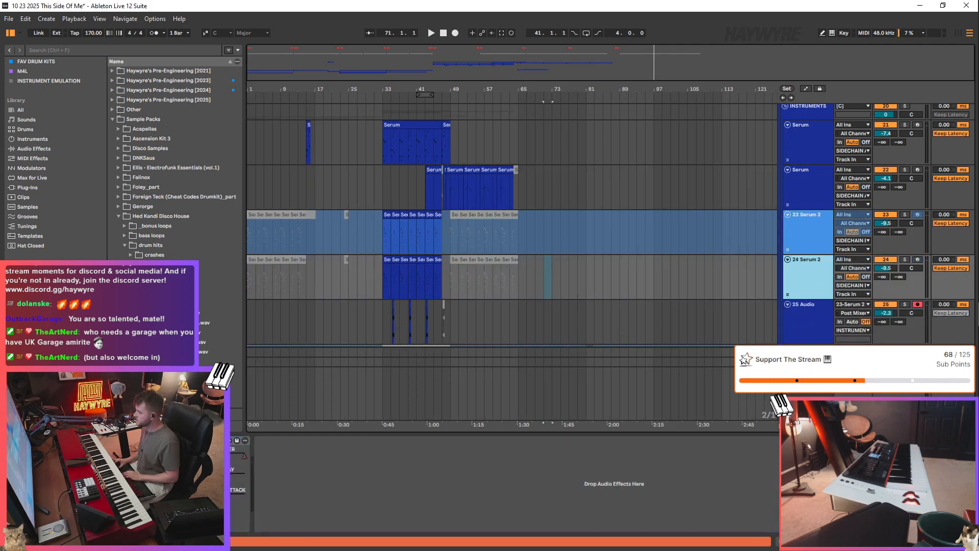
pyautogui.moveTo(560, 279); pyautogui.dragTo(247, 287)
pyautogui.press('Delete')
# - Open Serum 2 on track 24 and remove the modulation assigned from ENV 4
pyautogui.click(446, 279)
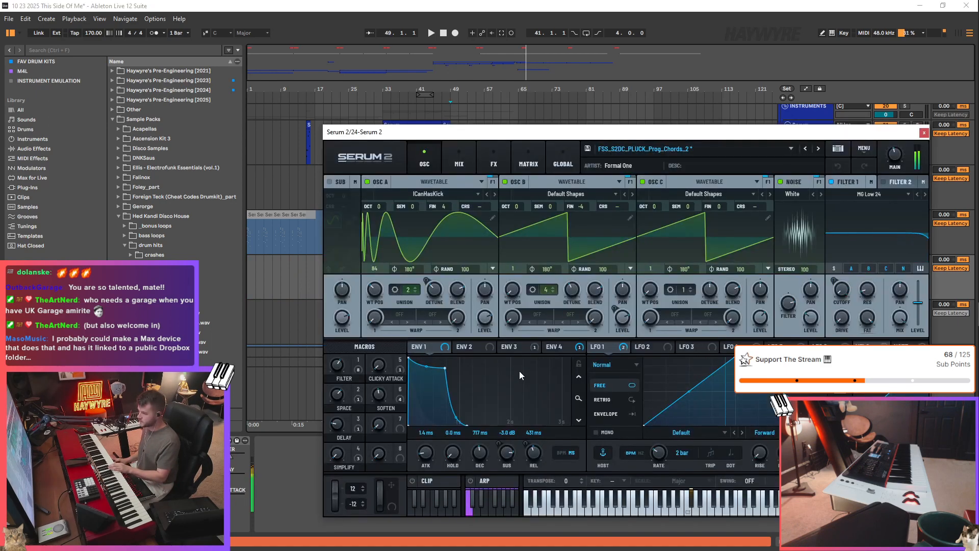
pyautogui.rightClick(564, 347)
pyautogui.click(605, 383)
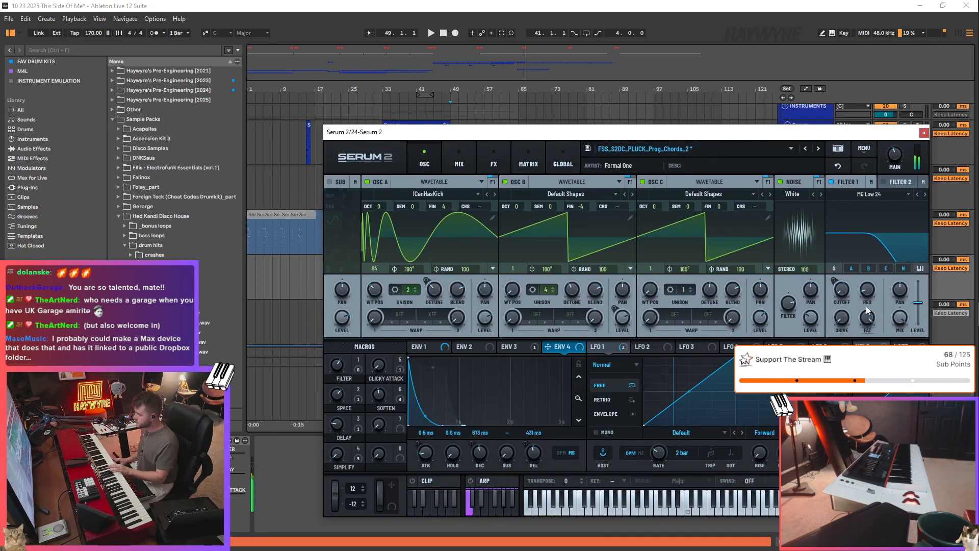
# - Assign an unused LFO to the Filter 1 cutoff, reshape it with an early peak, and set its rate to 1/8
pyautogui.rightClick(842, 295)
pyautogui.click(888, 312)
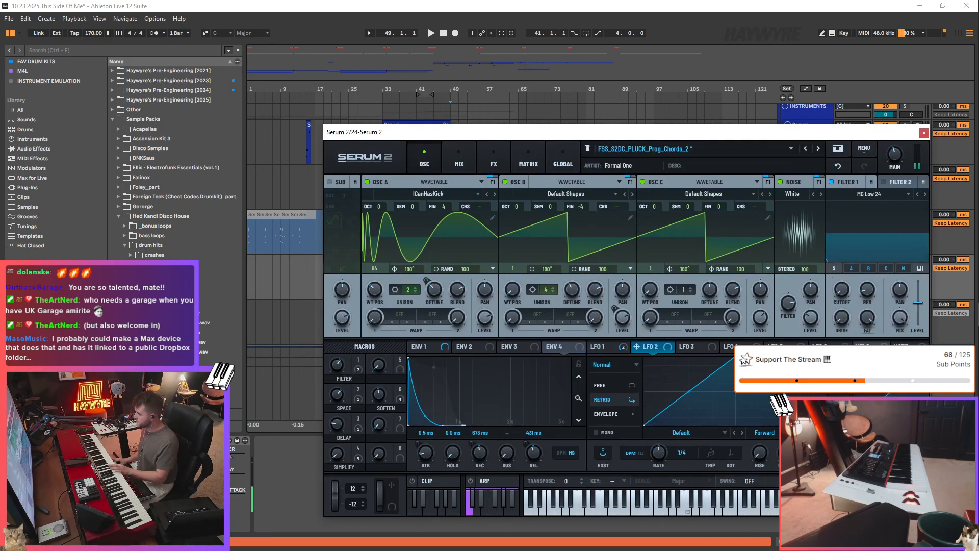
pyautogui.click(788, 346)
pyautogui.moveTo(793, 346); pyautogui.dragTo(841, 289)
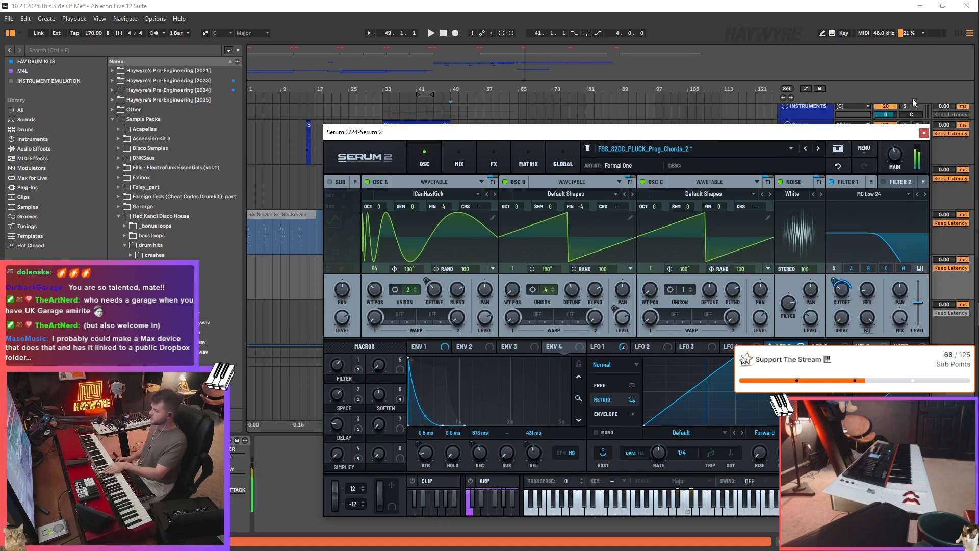
pyautogui.moveTo(734, 357); pyautogui.dragTo(669, 358)
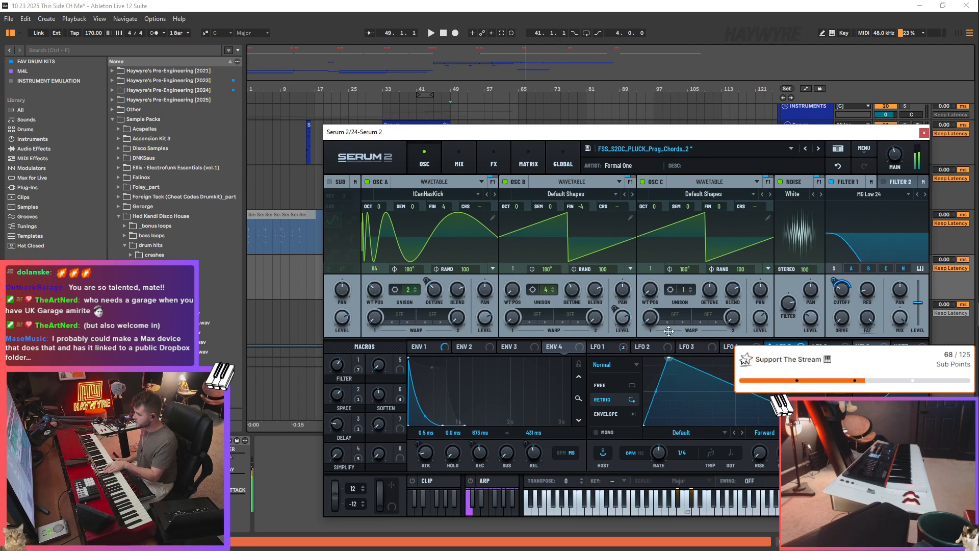
pyautogui.moveTo(670, 458); pyautogui.dragTo(671, 439)
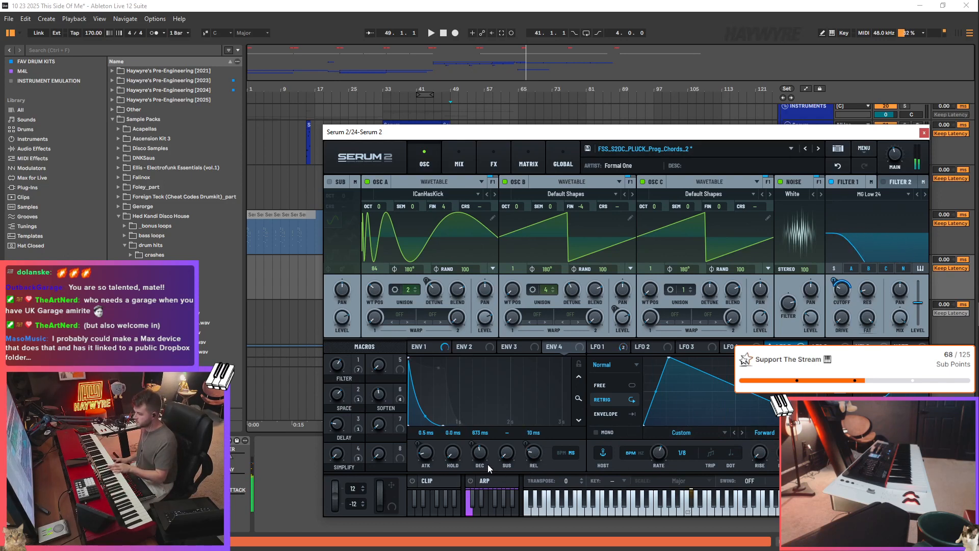
# - Shorten ENV 4 to a 48 ms decay and 10 ms release, and ENV 1 to a 3.5 ms decay and 2.5 ms release
pyautogui.moveTo(479, 452); pyautogui.dragTo(487, 464)
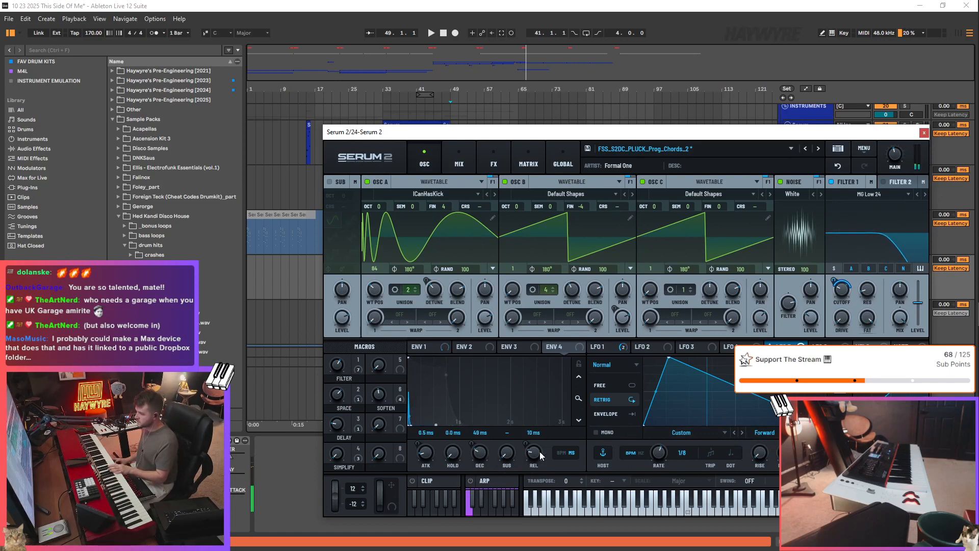
pyautogui.click(424, 346)
pyautogui.moveTo(483, 449); pyautogui.dragTo(470, 479)
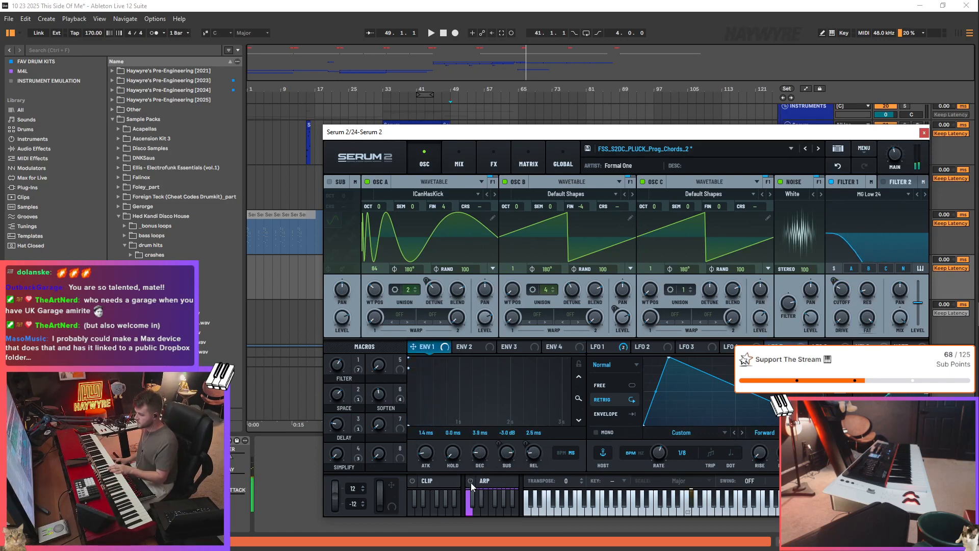
pyautogui.click(922, 133)
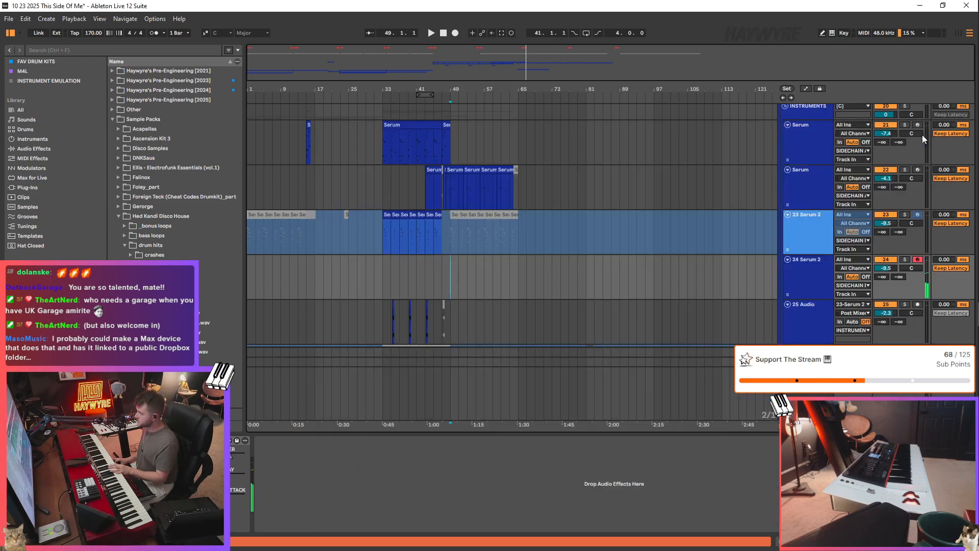
# - Play the arrangement from bar 45 and raise the 24 Serum 2 track volume to -6.8 dB
pyautogui.scroll(-3, 535, 306)
pyautogui.click(452, 212)
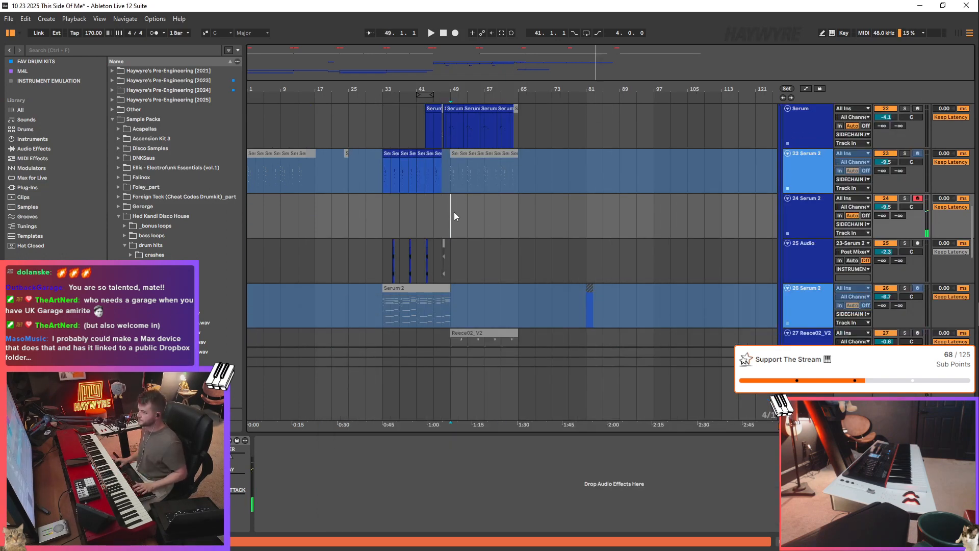
pyautogui.click(426, 216)
pyautogui.press('space')
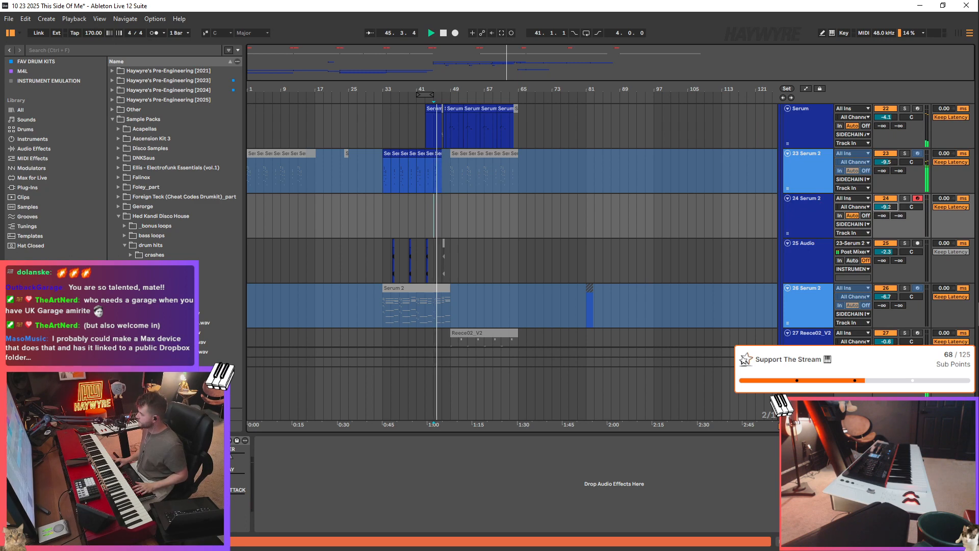
pyautogui.scroll(2, 884, 238)
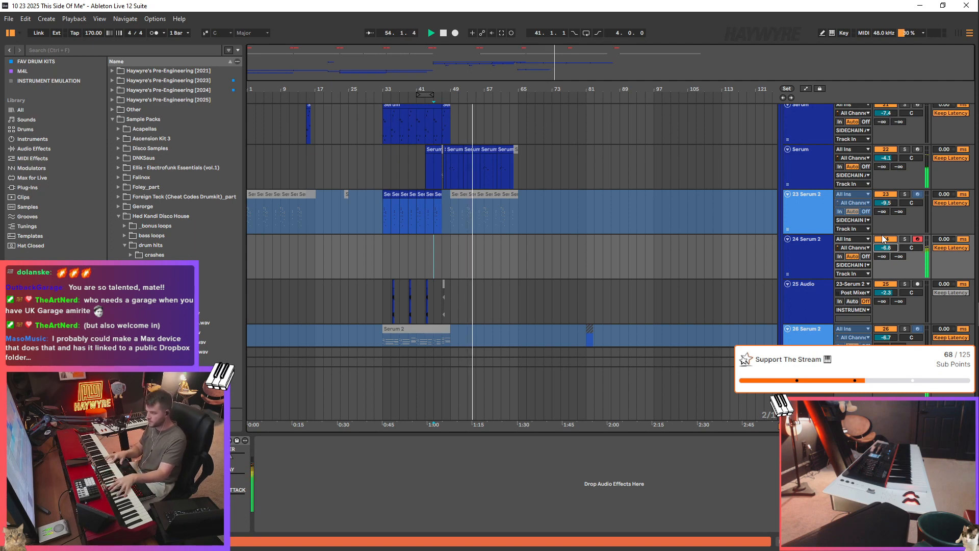
pyautogui.scroll(3, 405, 254)
pyautogui.press('space')
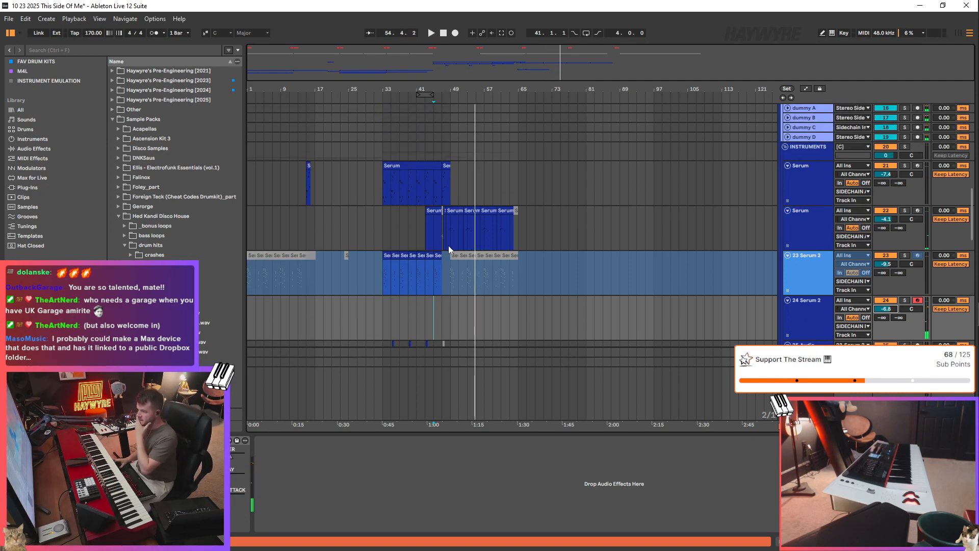
# - Play from bar 17 and lower the TSP_NOISIA clap chain to -3.0 dB in the [HW] MAIN jungle drum rack
pyautogui.scroll(5, 408, 238)
pyautogui.click(321, 289)
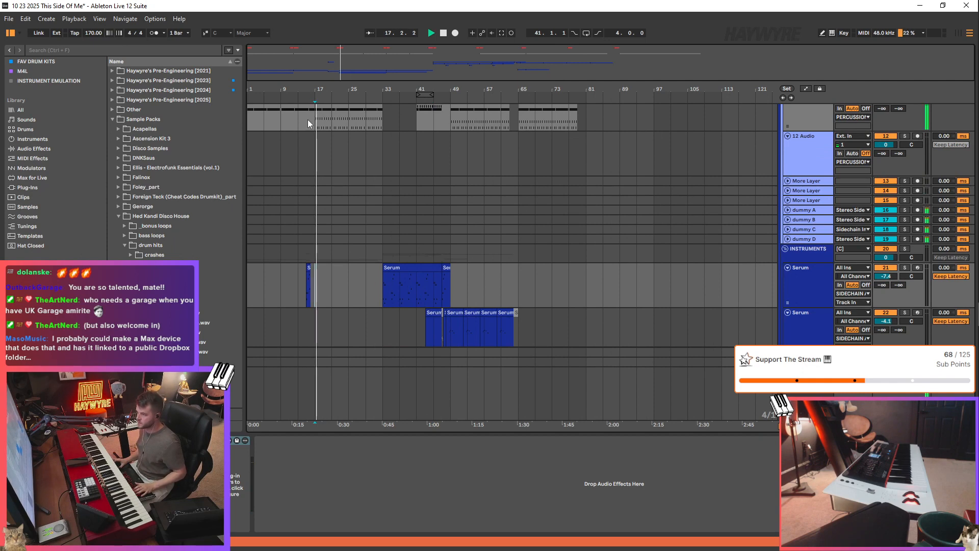
pyautogui.scroll(-10, 402, 201)
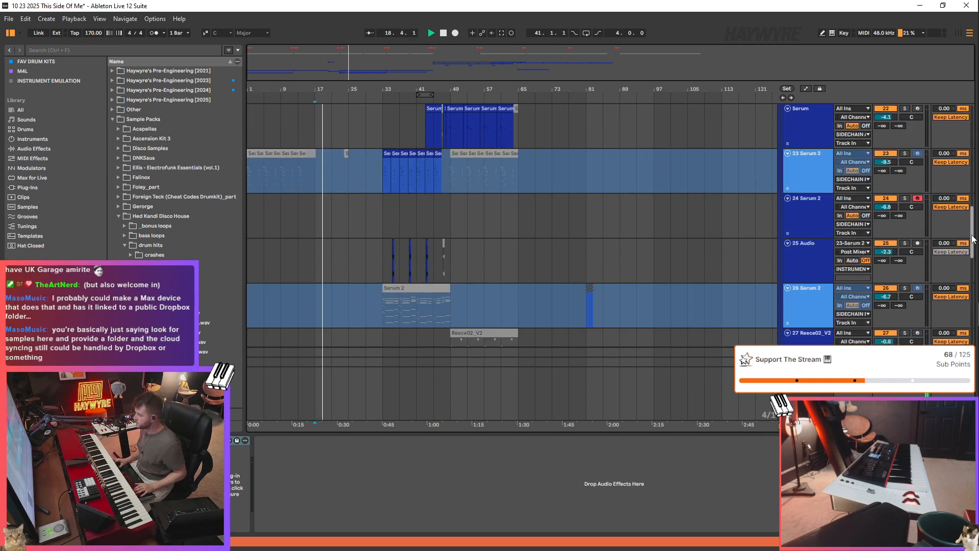
pyautogui.scroll(10, 972, 238)
pyautogui.click(393, 332)
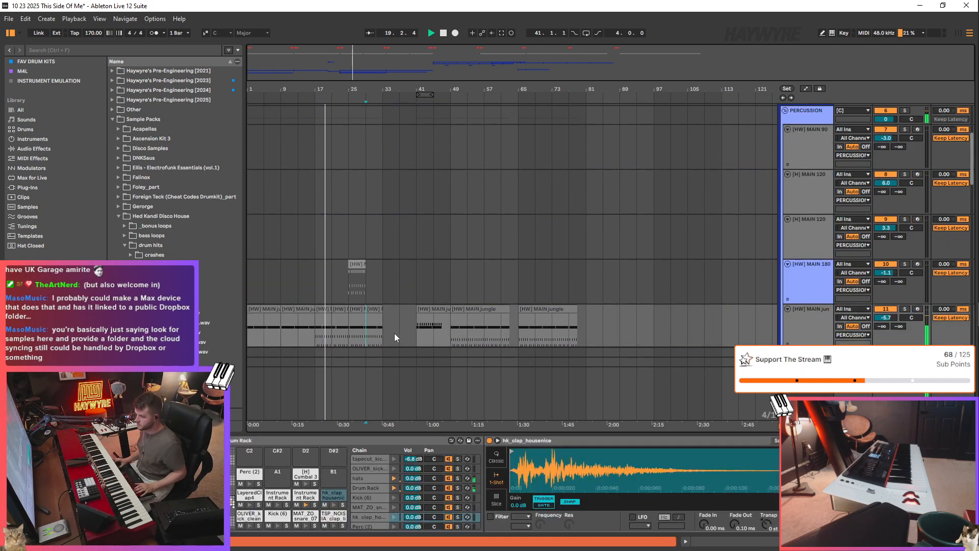
pyautogui.click(341, 517)
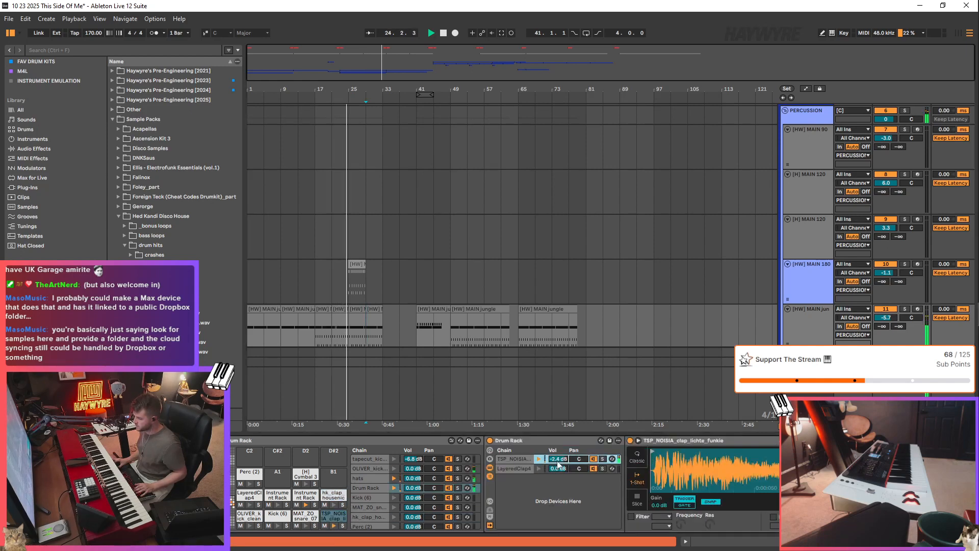
pyautogui.scroll(-5, 509, 229)
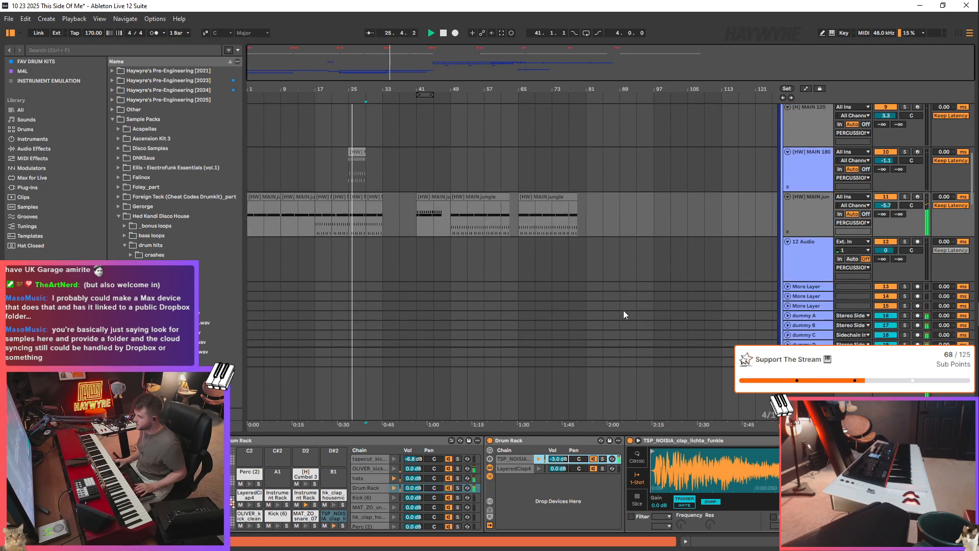
pyautogui.scroll(1, 351, 174)
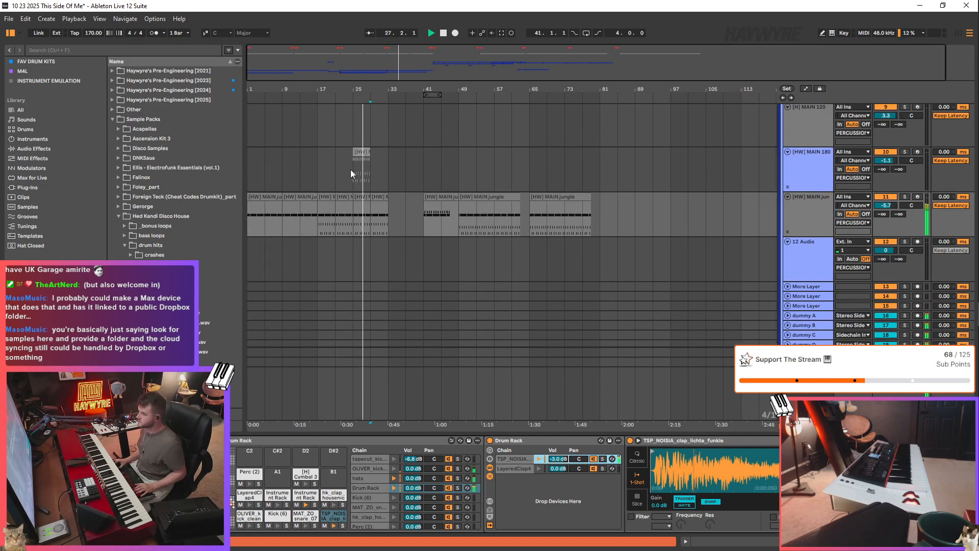
# - Browse the Packs to the drum fills folder inside the loops of KOAN Sound 'Acoustic Design'
pyautogui.scroll(-4, 54, 153)
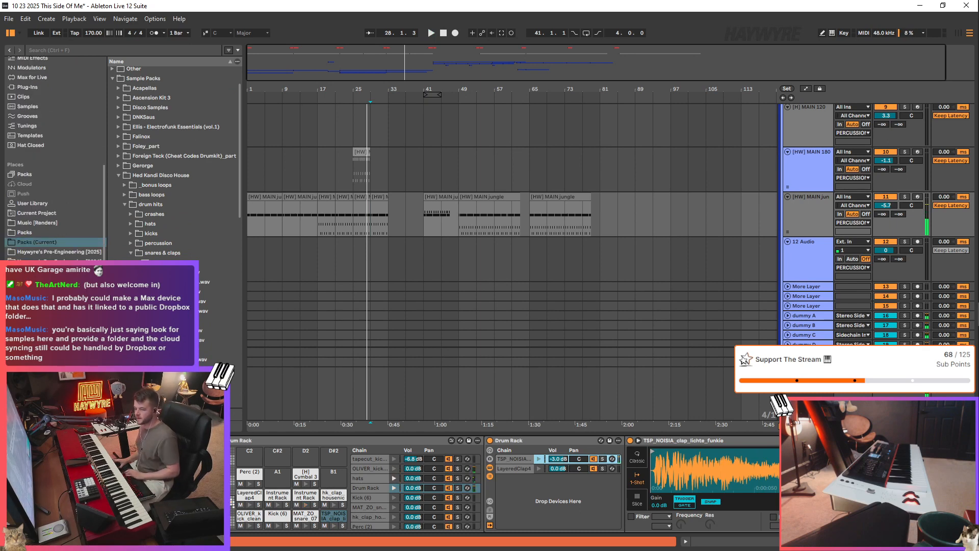
pyautogui.click(25, 174)
pyautogui.click(144, 255)
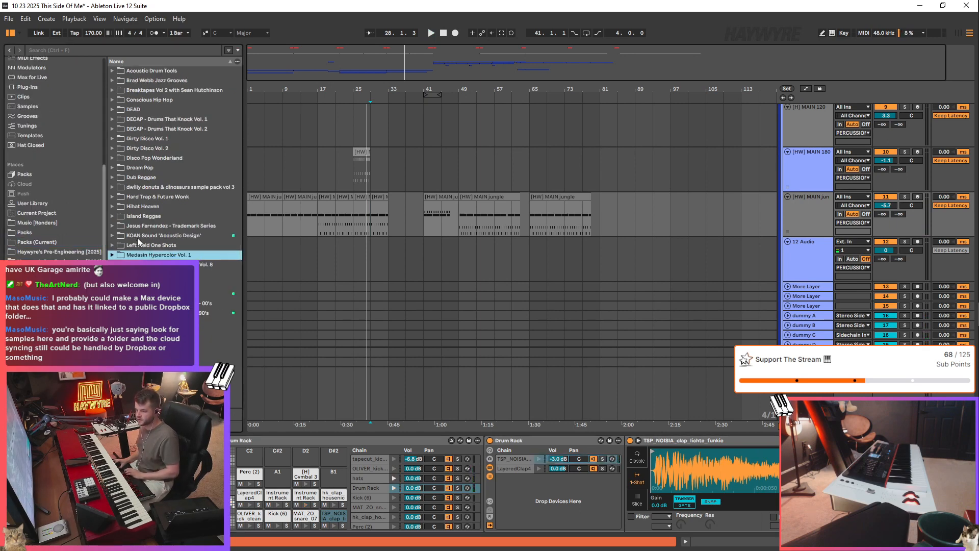
pyautogui.doubleClick(136, 238)
pyautogui.press('Down')
pyautogui.press('Right')
pyautogui.press('Down')
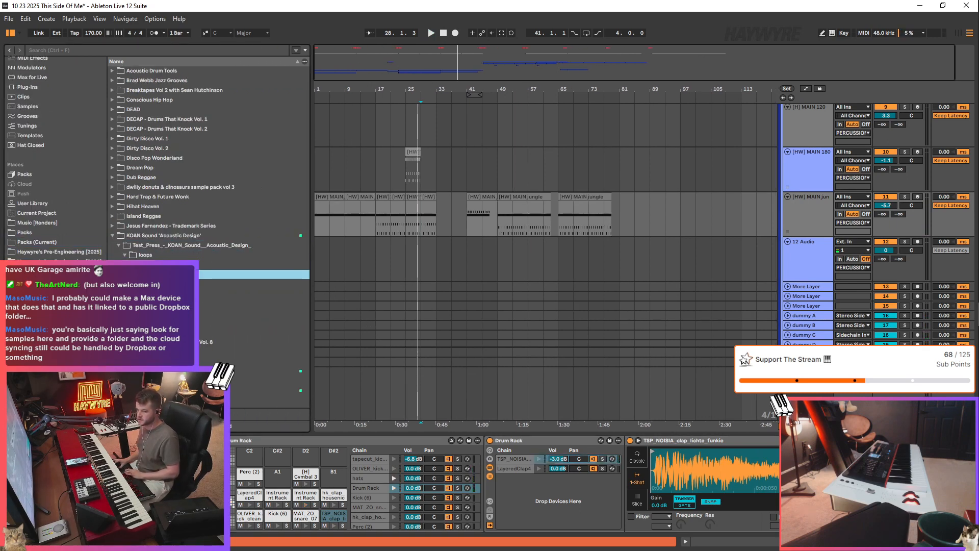
pyautogui.press('Down')
pyautogui.press('Right')
pyautogui.press('Down')
pyautogui.scroll(-1, 265, 359)
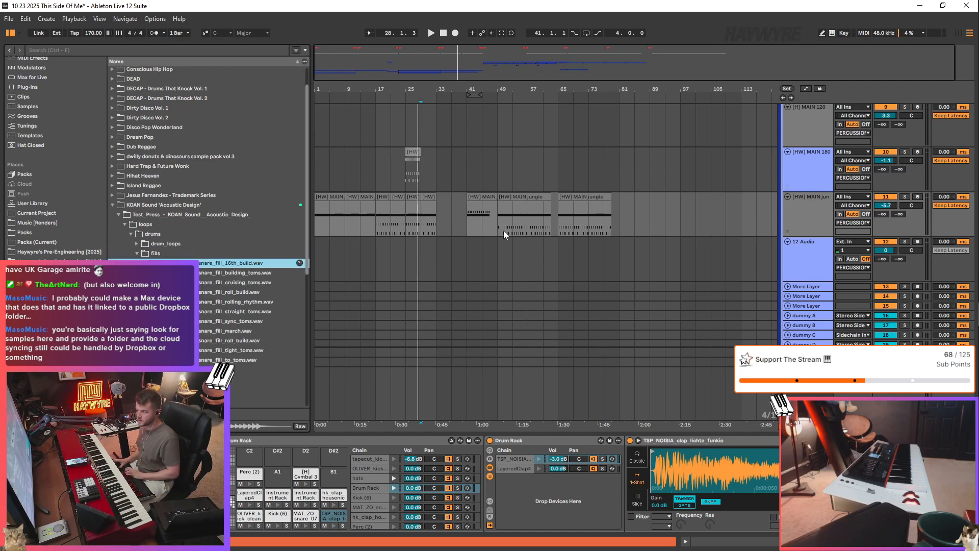
# - Audition snare fills against the drums from bar 31 and place snare_fill_roll_build.wav, listed after snare_fill_march.wav, on the 12 Audio track
pyautogui.click(574, 254)
pyautogui.click(544, 257)
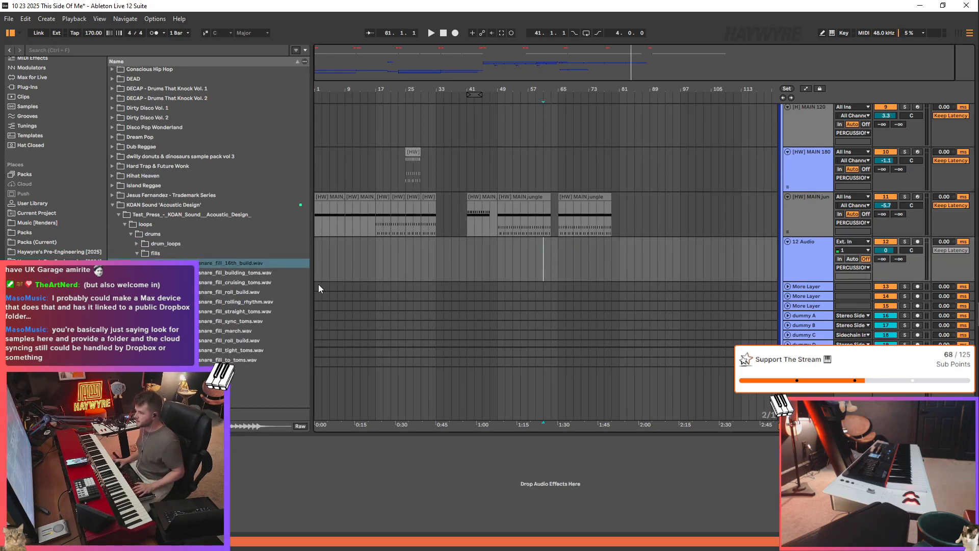
pyautogui.click(428, 271)
pyautogui.press('space')
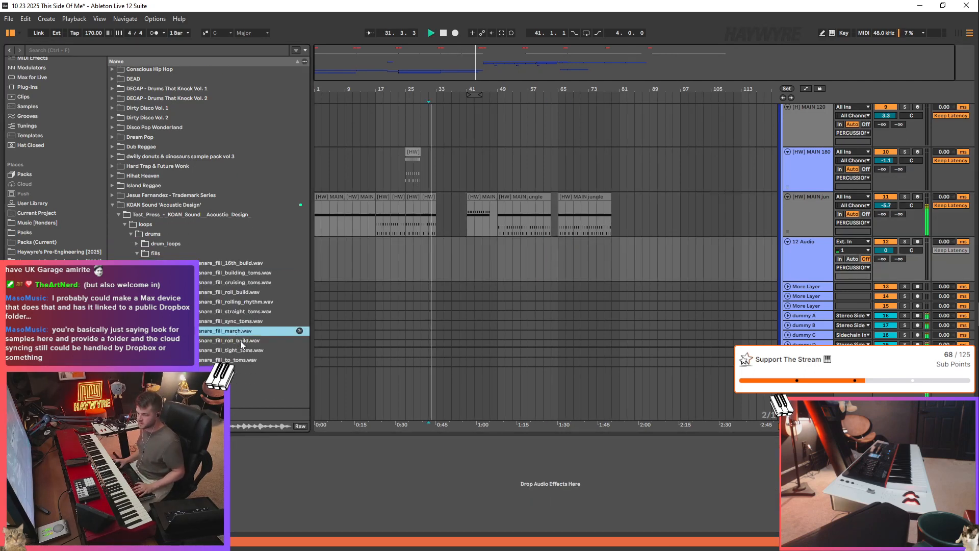
pyautogui.click(241, 340)
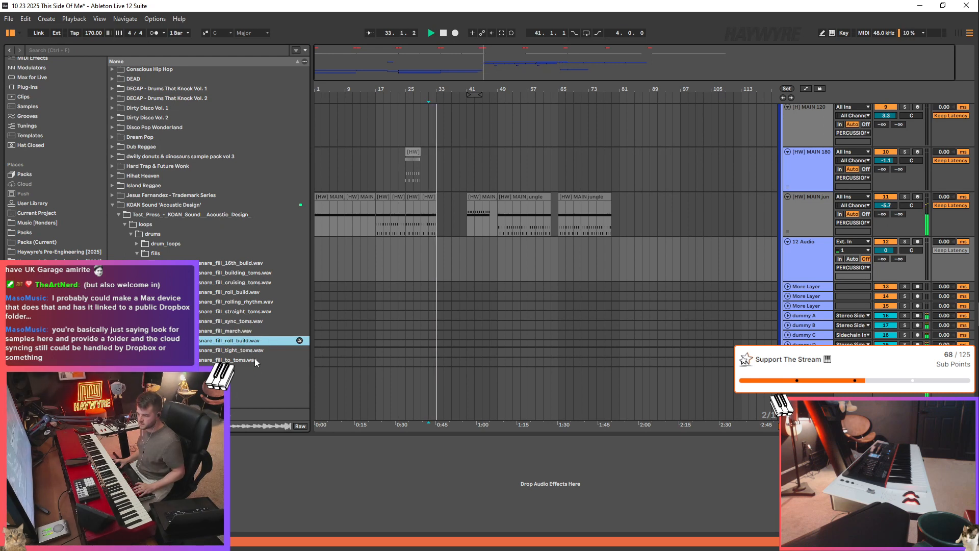
pyautogui.moveTo(250, 340); pyautogui.dragTo(428, 258)
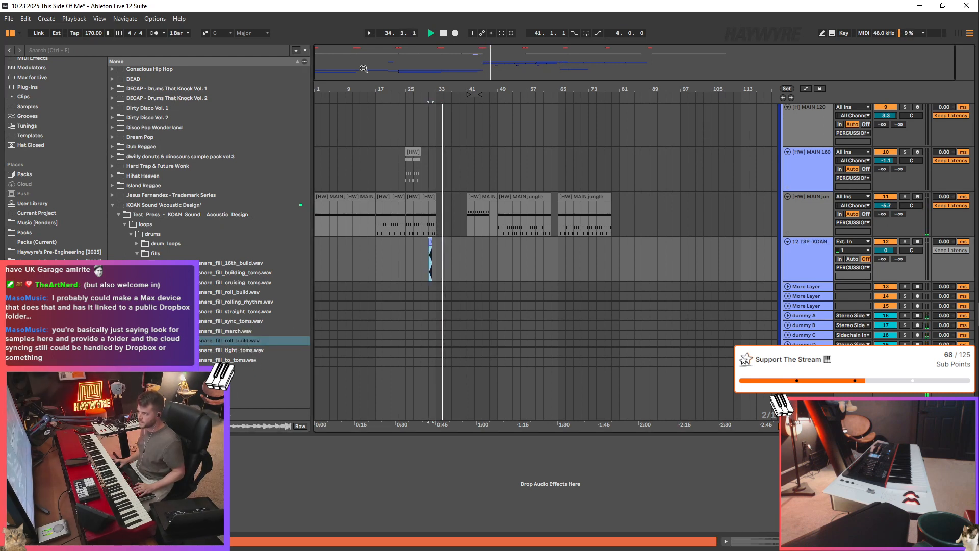
# - Move the snare fill to start at bar 32, set its track volume to -11.9 dB, and play it back
pyautogui.moveTo(363, 68)
pyautogui.mouseDown()
pyautogui.moveTo(377, 245)
pyautogui.moveTo(528, 267)
pyautogui.moveTo(578, 249)
pyautogui.mouseUp()
pyautogui.press('space')
pyautogui.press('space')
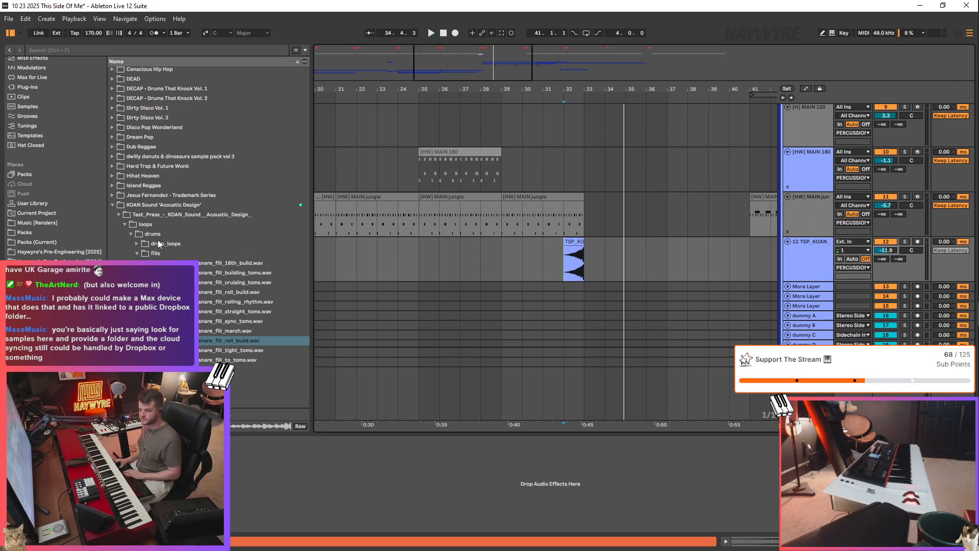
# - Open the cymbals folder under the KOAN Sound pack's drum one-shots and audition the ride_crash sample
pyautogui.press('Left')
pyautogui.press('Left')
pyautogui.press('Left')
pyautogui.press('Left')
pyautogui.press('Left')
pyautogui.press('Left')
pyautogui.press('Down')
pyautogui.press('Right')
pyautogui.press('Down')
pyautogui.press('Right')
pyautogui.press('Down')
pyautogui.press('Right')
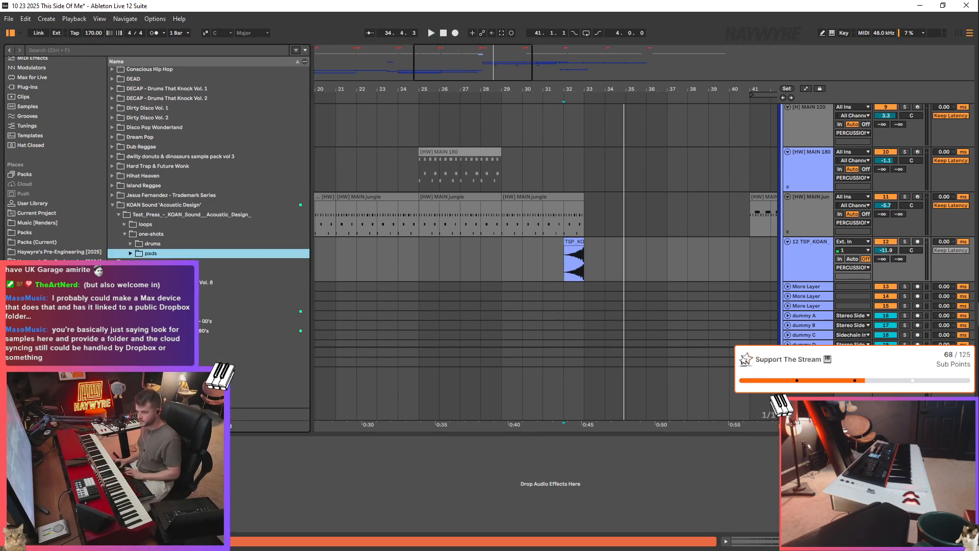
pyautogui.press('Down')
pyautogui.press('Down')
pyautogui.press('Down')
pyautogui.press('Down')
pyautogui.click(254, 340)
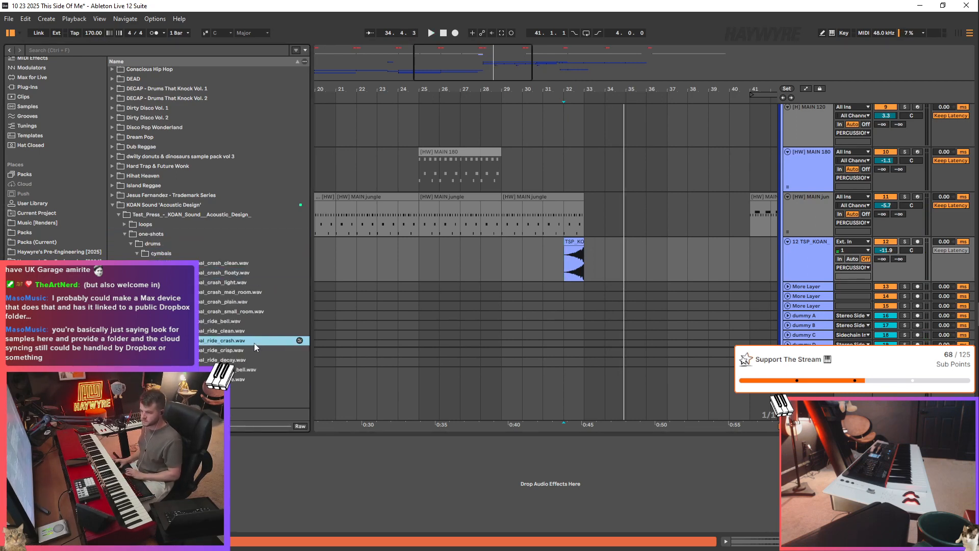
# - Insert a new audio track directly below the 12 TSP_KOAN snare fill track
pyautogui.scroll(2, 499, 306)
pyautogui.scroll(4, 499, 307)
pyautogui.scroll(-4, 798, 199)
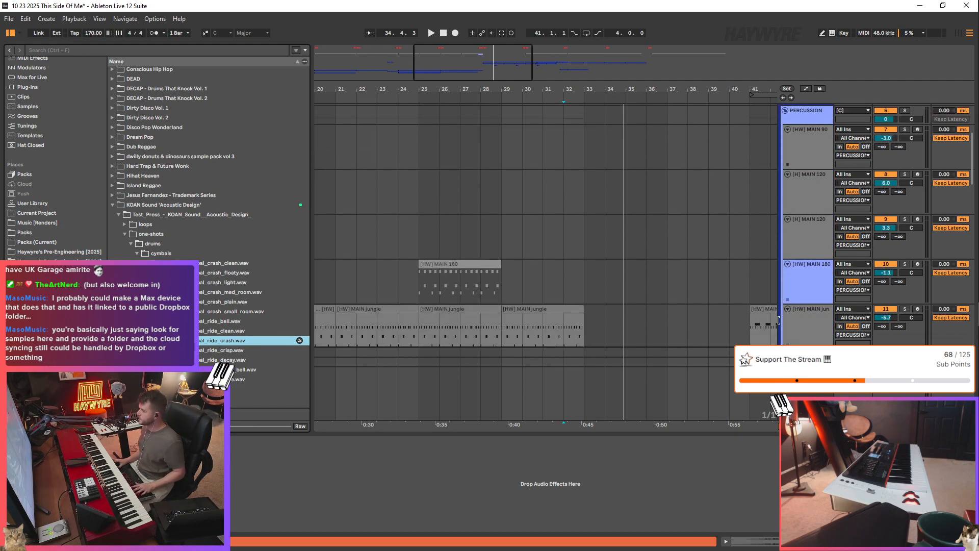
pyautogui.scroll(-2, 810, 291)
pyautogui.click(806, 281)
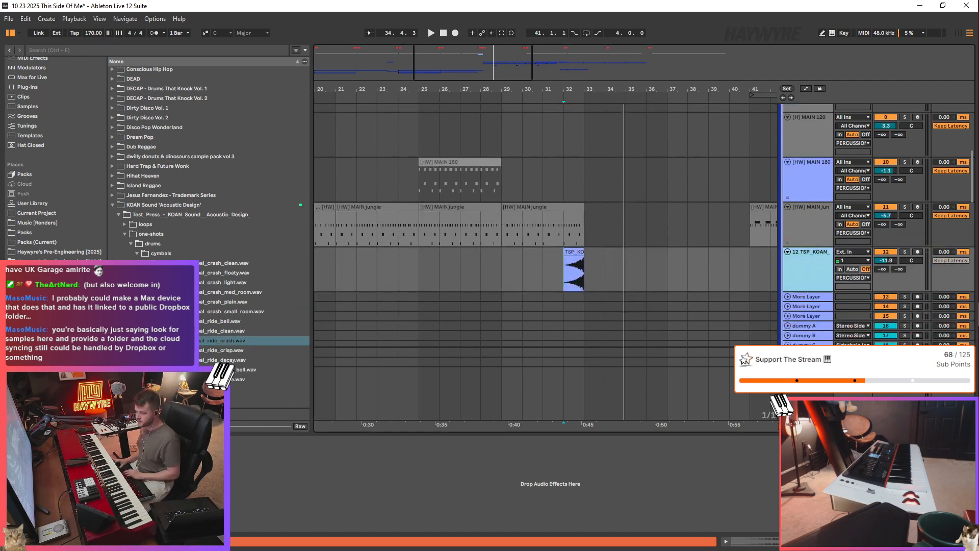
pyautogui.hotkey('ctrl', 't')
# - Audition the crash cymbals and place the crash_clean sample at bar 33 on the new 13 Audio track
pyautogui.click(245, 263)
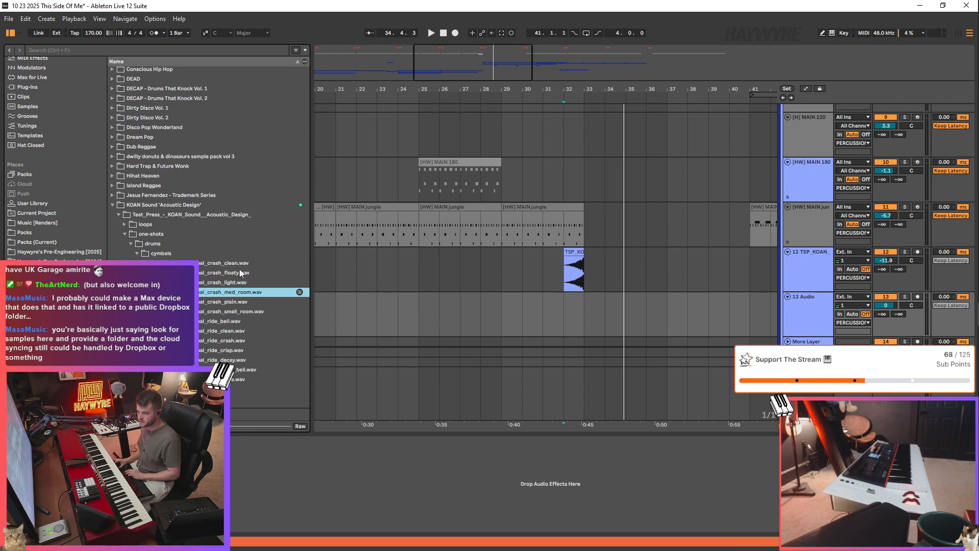
pyautogui.click(224, 263)
pyautogui.moveTo(598, 304); pyautogui.dragTo(586, 311)
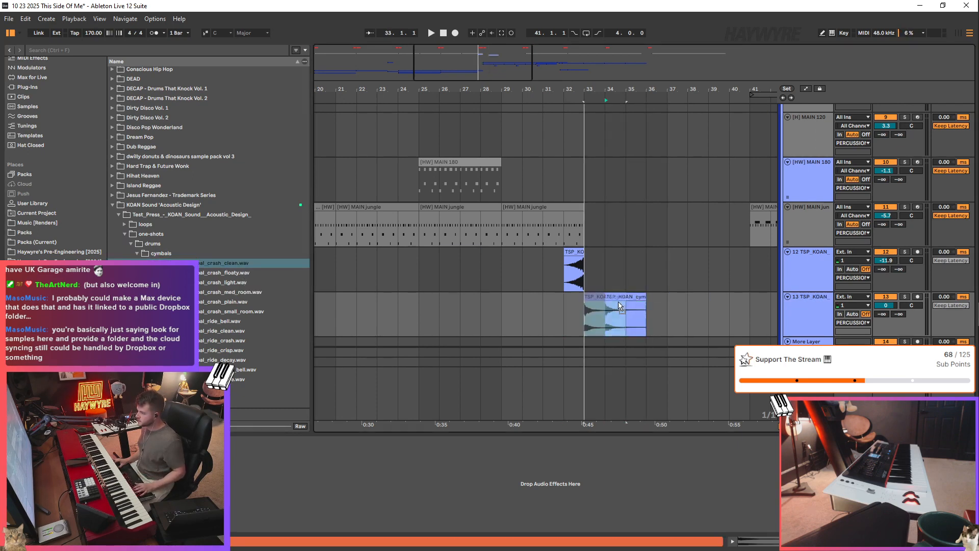
# - Play the bar 32–33 transition, setting the 13 TSP_KOAN crash track to -19.3 dB and the 12 TSP_KOAN snare fill track to -13.3 dB
pyautogui.press('space')
pyautogui.moveTo(887, 307); pyautogui.dragTo(888, 331)
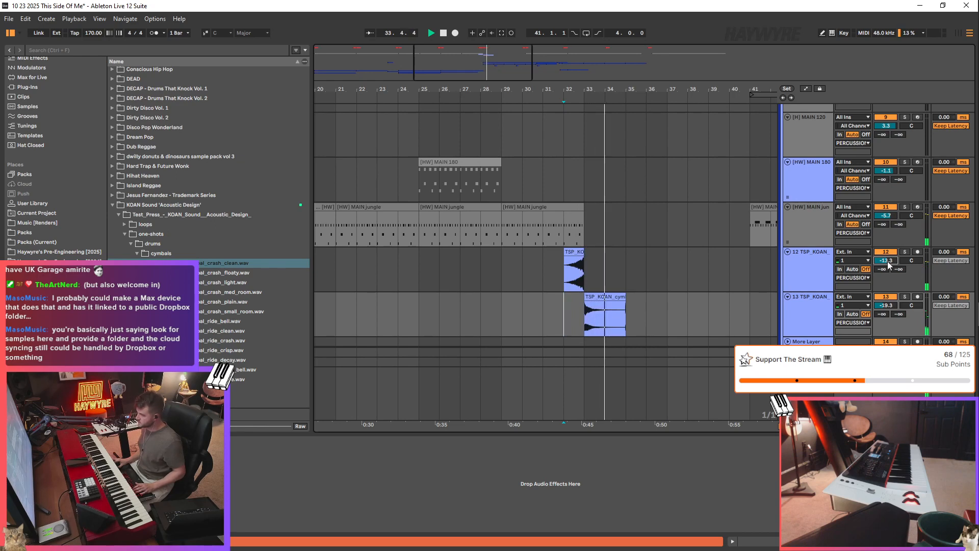
# - Collapse the KOAN Sound folder and audition LEX_AJ_HALL_ROLL_ONE_SHOT_LOVER from the Rolls folder of Left Field One Shots
pyautogui.click(164, 244)
pyautogui.press('Left')
pyautogui.press('Left')
pyautogui.press('Left')
pyautogui.press('Left')
pyautogui.press('Left')
pyautogui.press('Left')
pyautogui.press('Left')
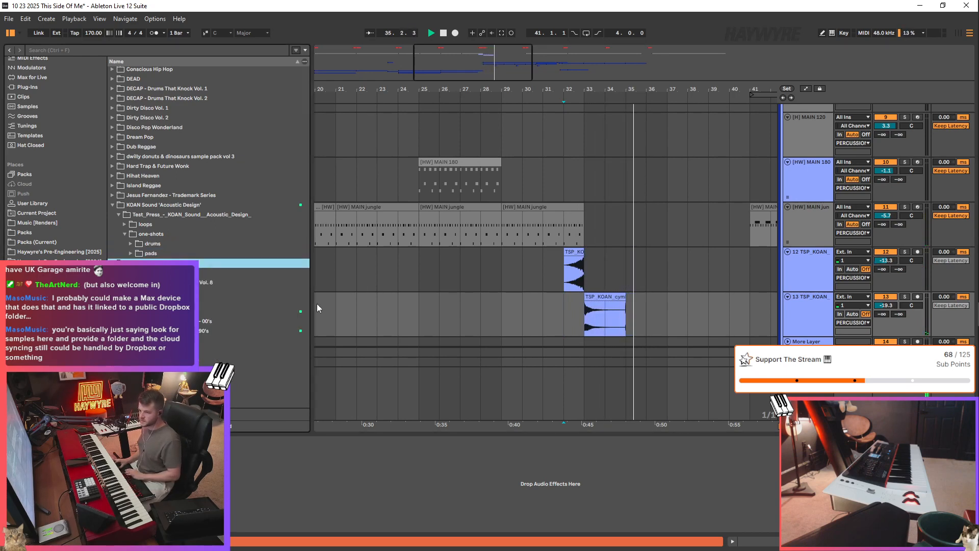
pyautogui.press('Down')
pyautogui.press('Down')
pyautogui.press('Down')
pyautogui.press('Down')
pyautogui.press('Right')
pyautogui.press('Down')
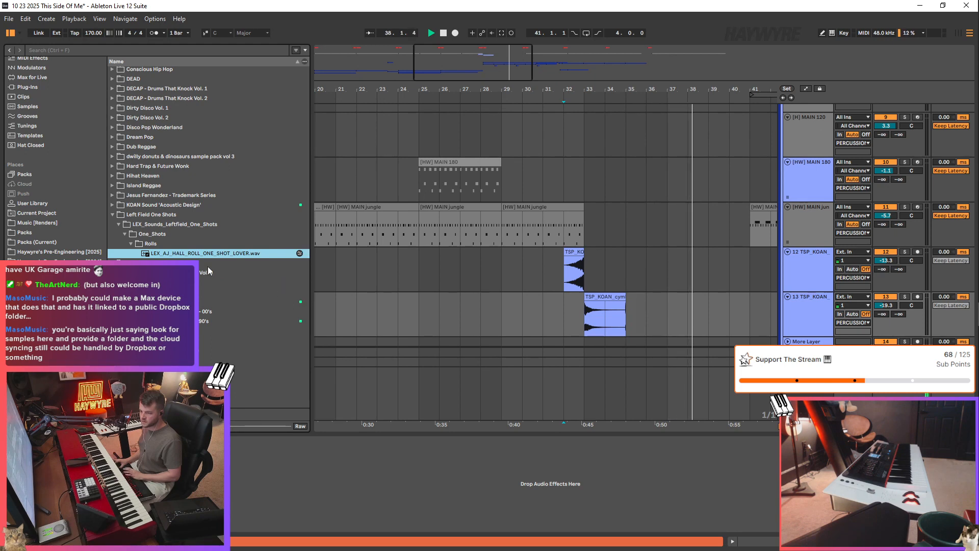
# - Place the LEX_AJ_HALL_ROLL sample at 16.3 on the 13 TSP_KOAN track
pyautogui.moveTo(452, 61)
pyautogui.mouseDown()
pyautogui.moveTo(504, 58)
pyautogui.moveTo(448, 58)
pyautogui.mouseUp()
pyautogui.press('space')
pyautogui.press('+')
pyautogui.press('+')
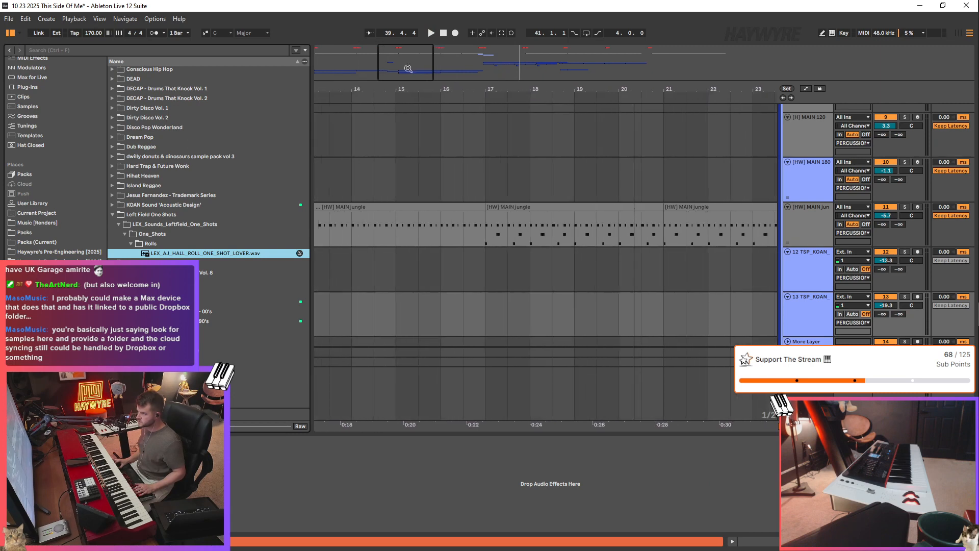
pyautogui.moveTo(465, 325); pyautogui.dragTo(452, 323)
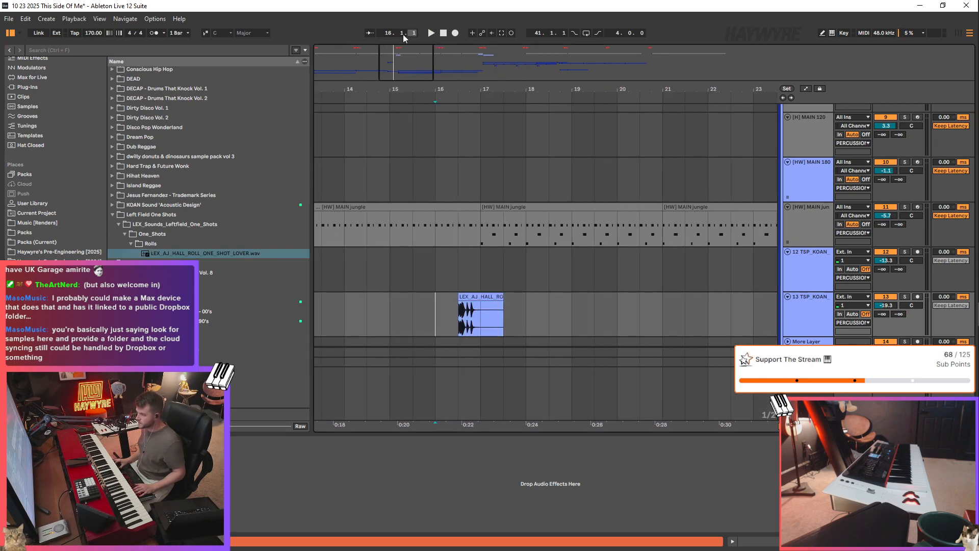
# - Delete the MAIN jungle drums from 16.3 to bar 17 and move the roll clip a sixteenth note earlier
pyautogui.press('+')
pyautogui.click(440, 317)
pyautogui.press('space')
pyautogui.hotkey('ctrl', '2')
pyautogui.moveTo(496, 228); pyautogui.dragTo(553, 228)
pyautogui.press('Delete')
pyautogui.click(487, 324)
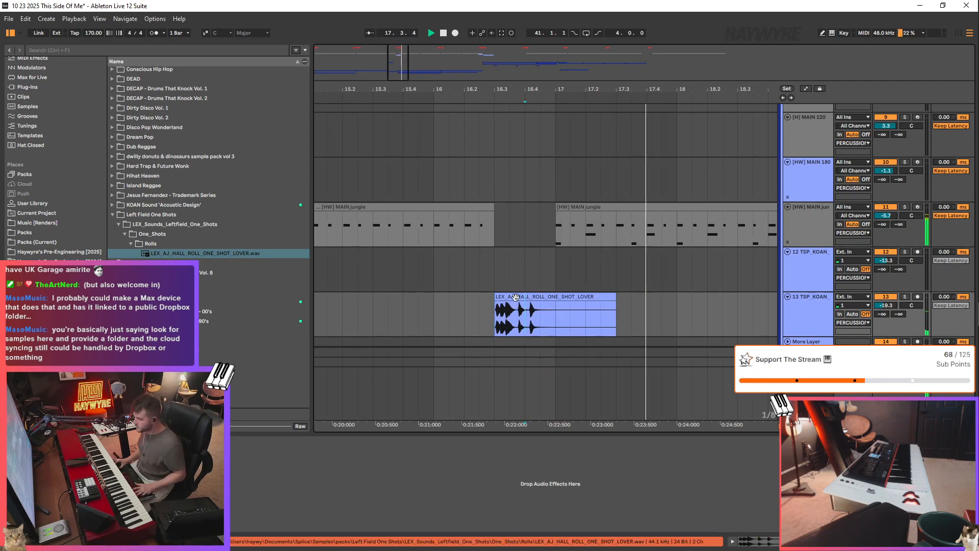
pyautogui.moveTo(520, 302); pyautogui.dragTo(500, 302)
pyautogui.click(435, 322)
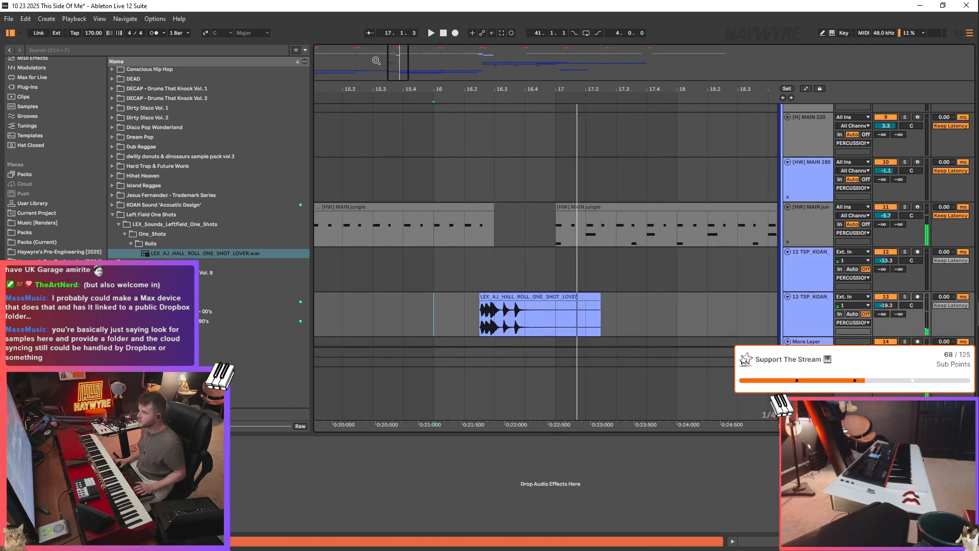
# - Split the roll clip at its last two hits and move those two pieces slightly later for a new rhythm
pyautogui.scroll(2, 502, 288)
pyautogui.click(506, 316)
pyautogui.hotkey('ctrl', 'e')
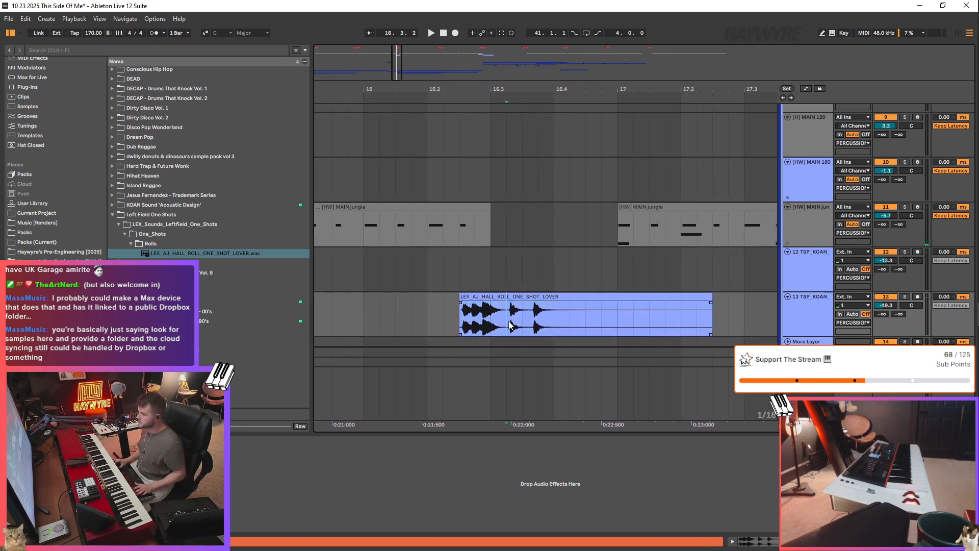
pyautogui.moveTo(540, 306); pyautogui.dragTo(565, 299)
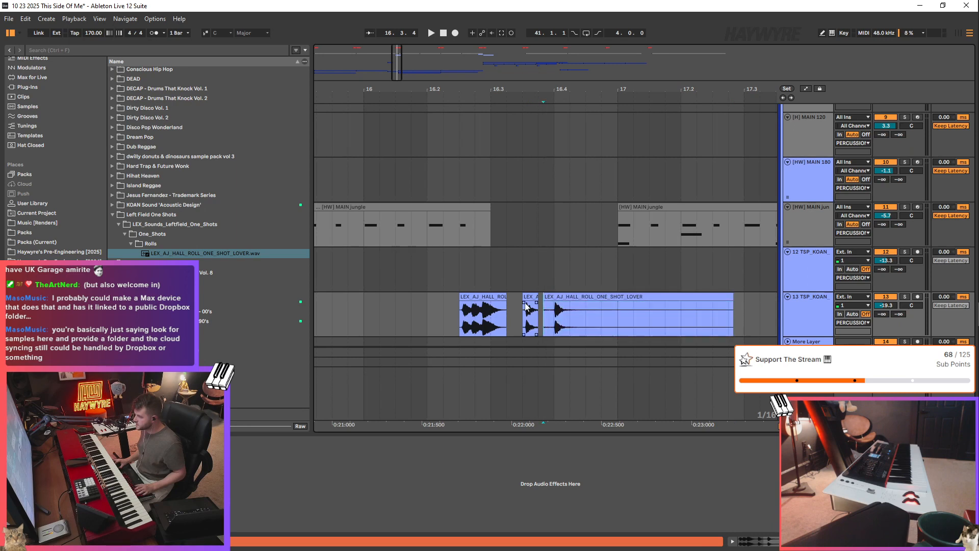
# - Stretch the first roll piece with warp markers and extend its end to meet the second piece
pyautogui.click(476, 341)
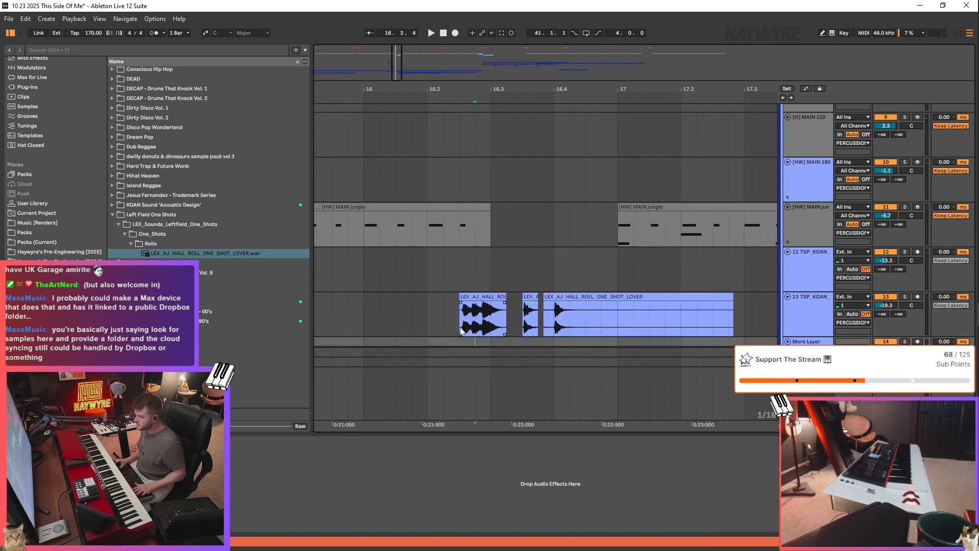
pyautogui.doubleClick(498, 300)
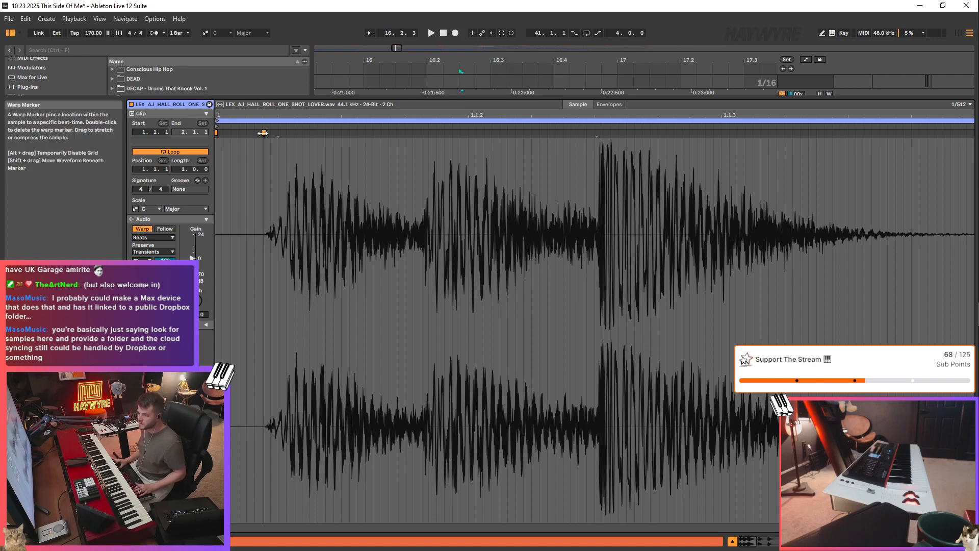
pyautogui.moveTo(876, 118)
pyautogui.mouseDown()
pyautogui.moveTo(669, 116)
pyautogui.moveTo(669, 91)
pyautogui.mouseUp()
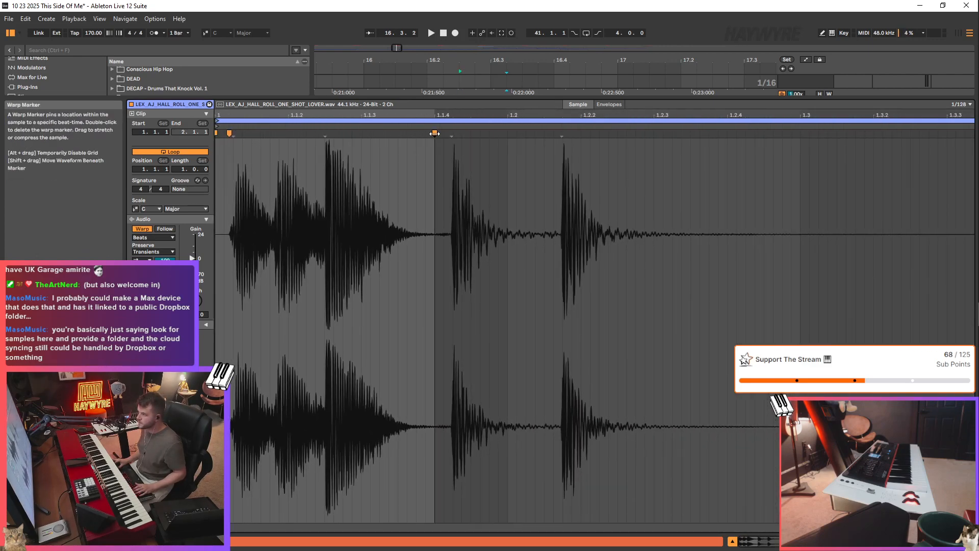
pyautogui.moveTo(434, 133); pyautogui.dragTo(571, 133)
pyautogui.moveTo(515, 99); pyautogui.dragTo(518, 303)
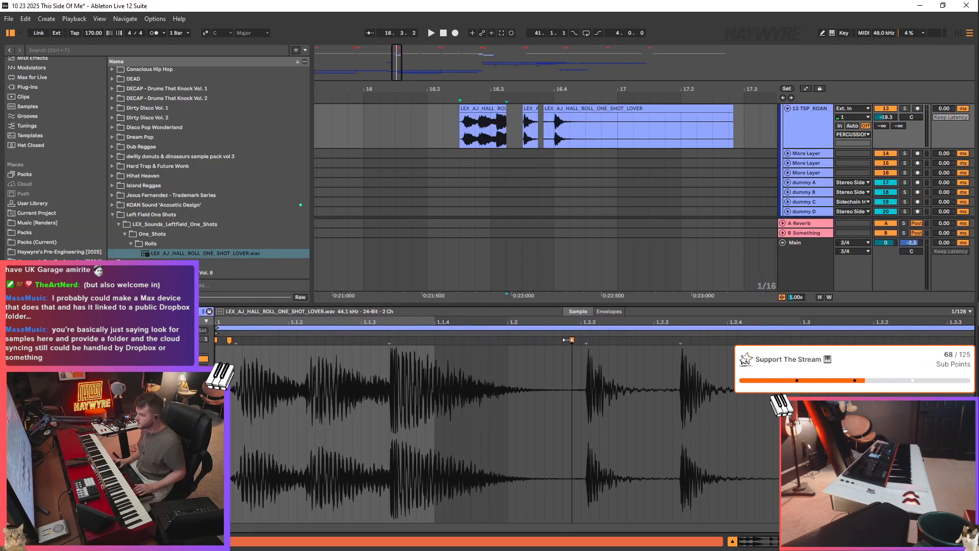
pyautogui.moveTo(568, 339); pyautogui.dragTo(520, 345)
pyautogui.press('space')
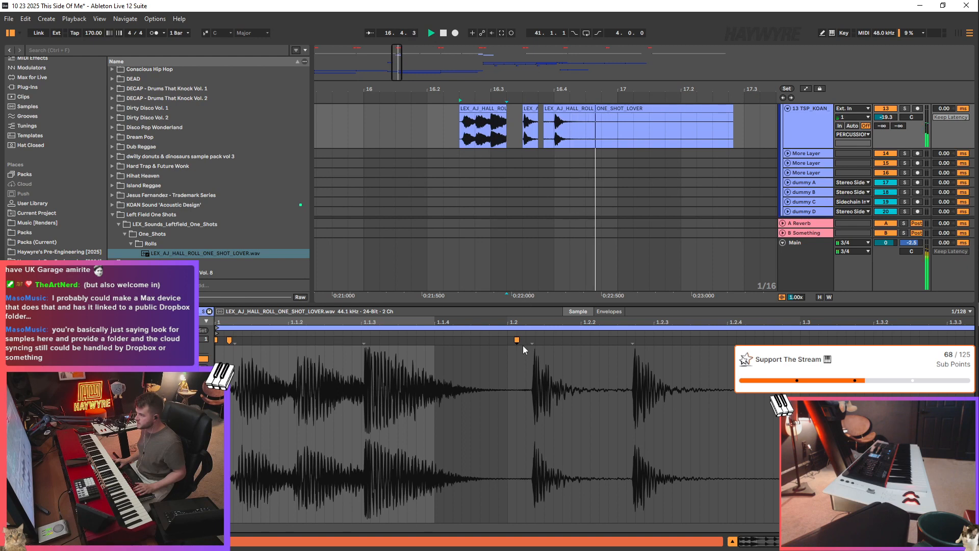
pyautogui.click(504, 108)
pyautogui.moveTo(503, 108); pyautogui.dragTo(519, 107)
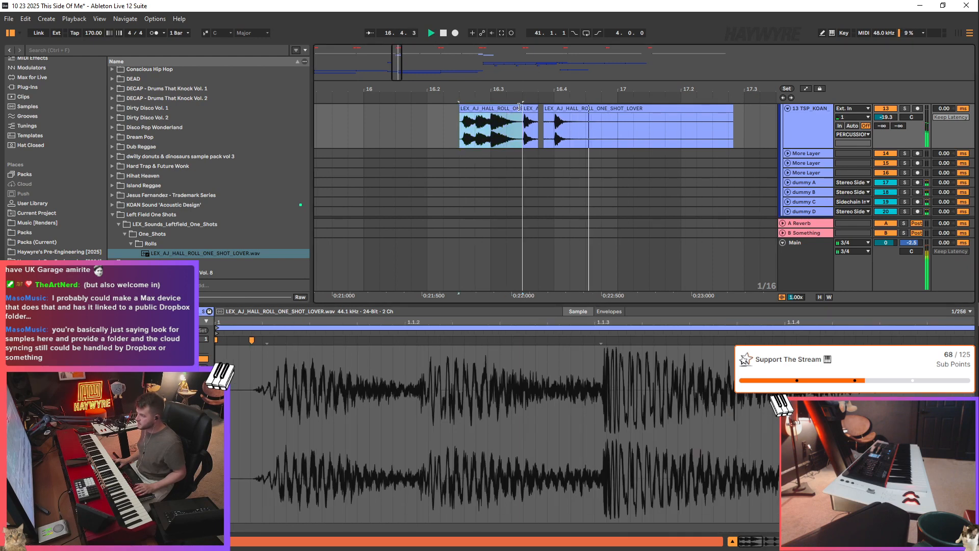
# - Set the 13 TSP_KOAN track volume to -11.3 dB and trim the last roll piece to end at 16.4.3
pyautogui.click(428, 137)
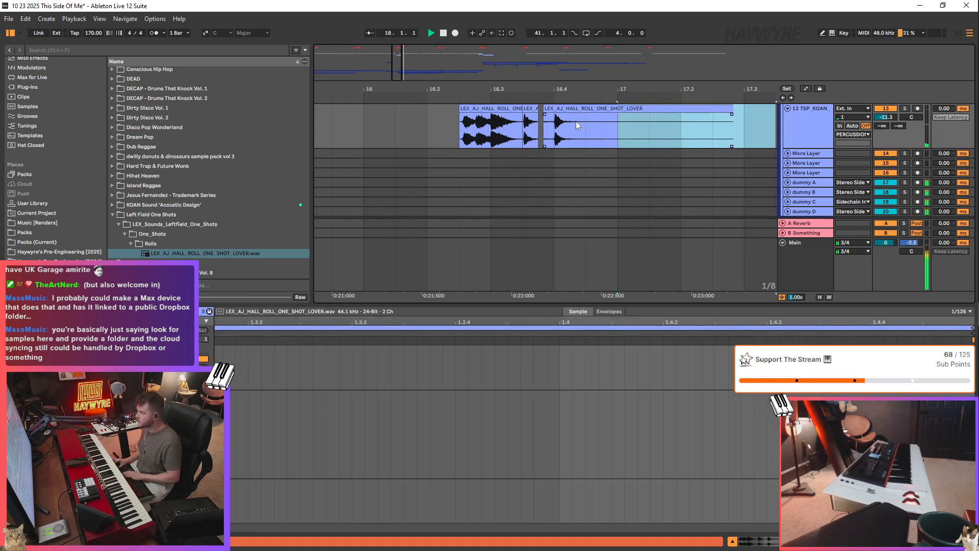
pyautogui.moveTo(733, 128); pyautogui.dragTo(585, 127)
pyautogui.click(363, 138)
pyautogui.hotkey('shift', 'Tab')
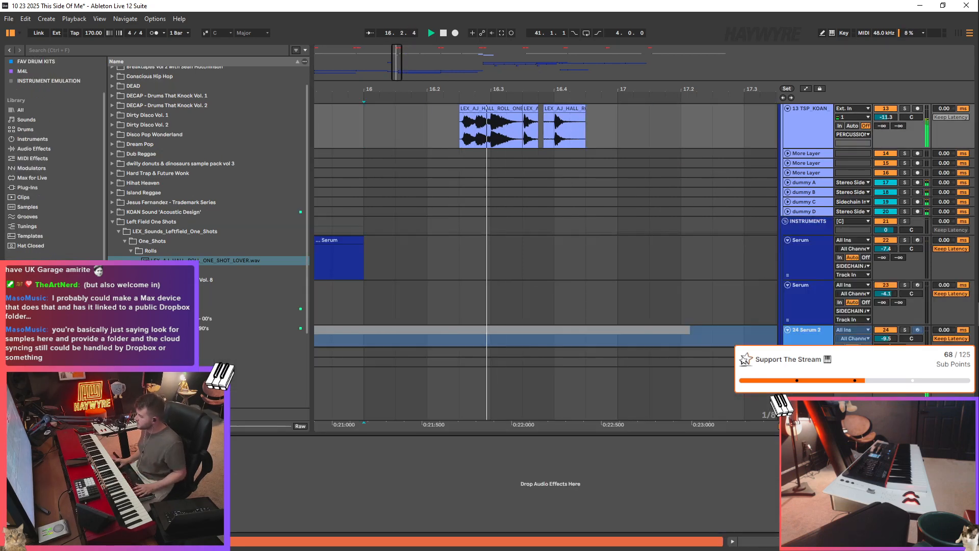
# - Delete the MAIN jungle drums from 16.1.3 to 16.3 and play back the roll fill
pyautogui.scroll(5, 571, 304)
pyautogui.click(359, 197)
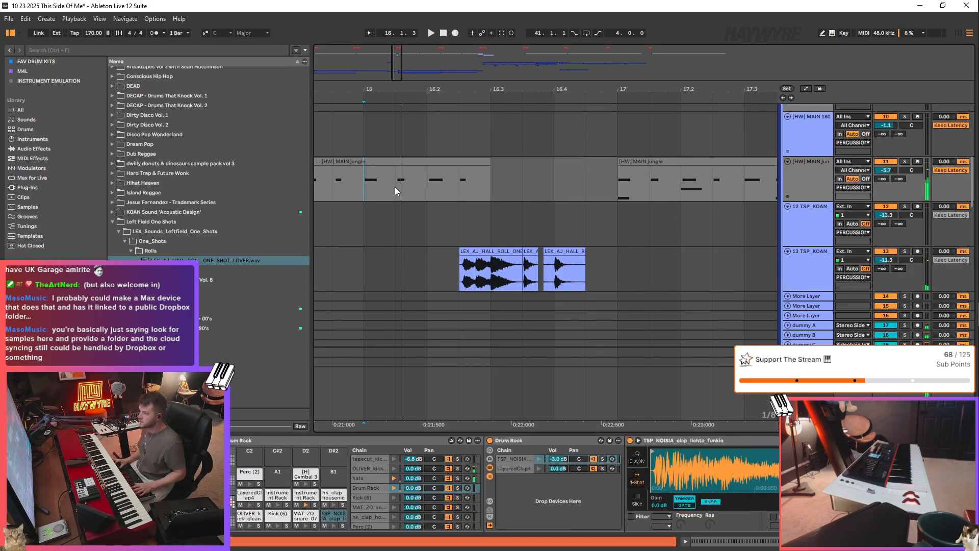
pyautogui.moveTo(395, 186); pyautogui.dragTo(538, 179)
pyautogui.press('Delete')
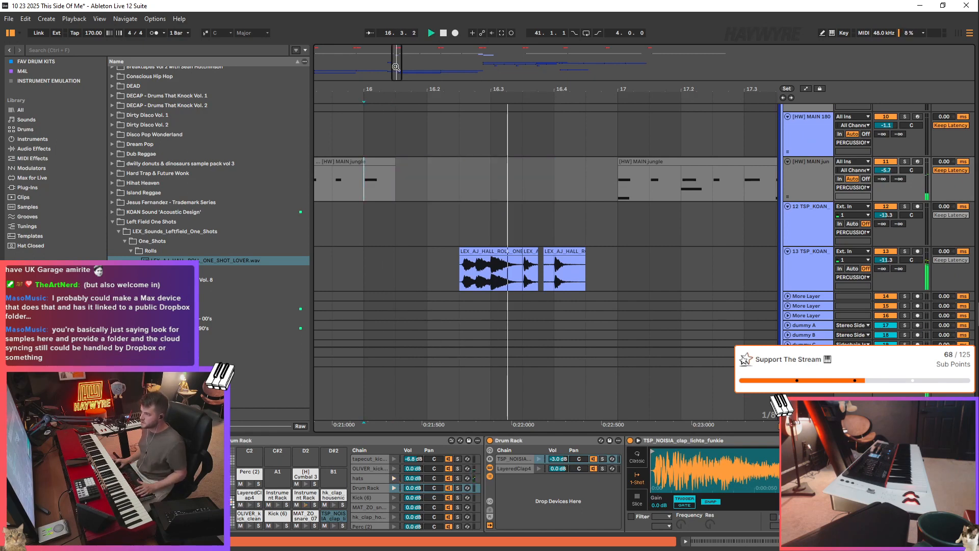
pyautogui.press('-')
pyautogui.press('-')
pyautogui.press('space')
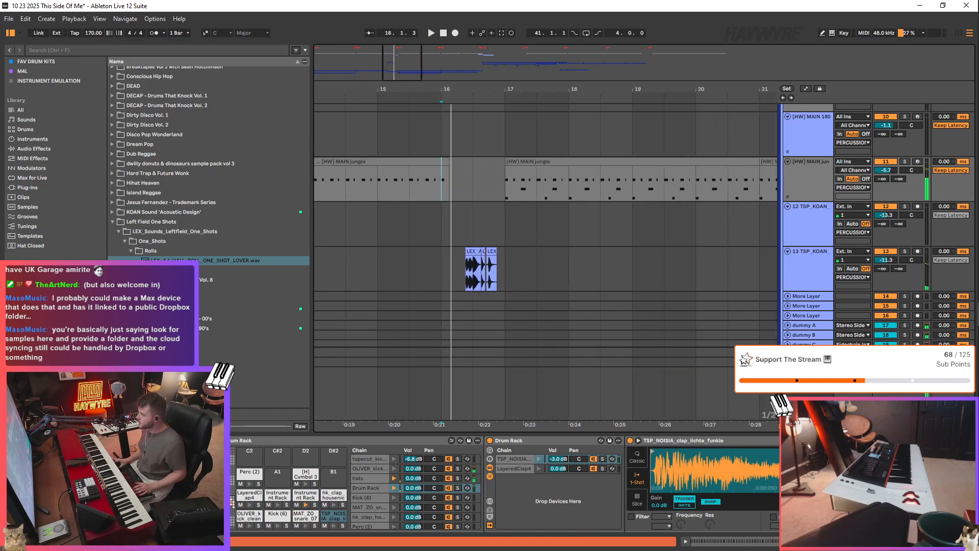
# - Show the hats chain's Vocoder Release Time automation and draw a moderate raised block from bar 16 to 16.3, checking it in playback
pyautogui.hscroll(5, 504, 485)
pyautogui.hscroll(-10, 505, 485)
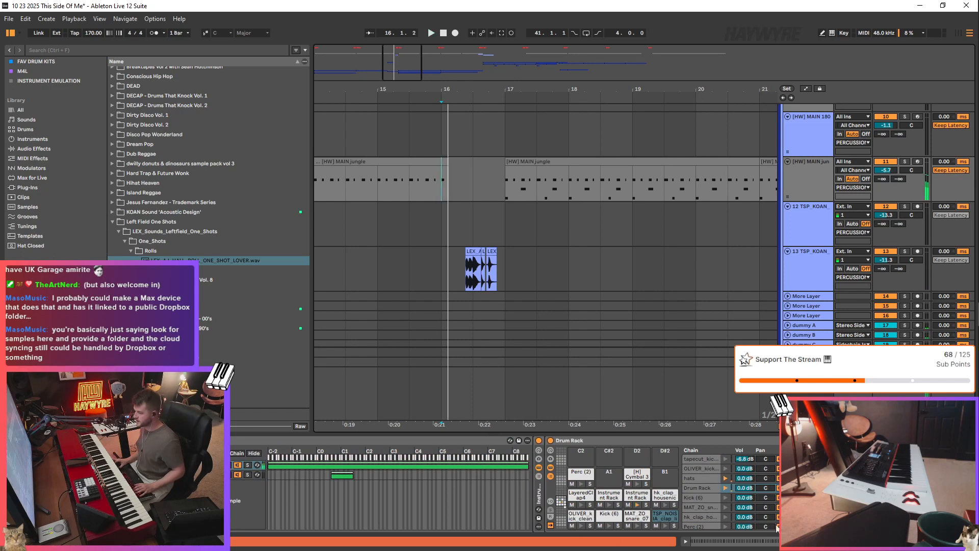
pyautogui.click(708, 479)
pyautogui.hscroll(5, 505, 484)
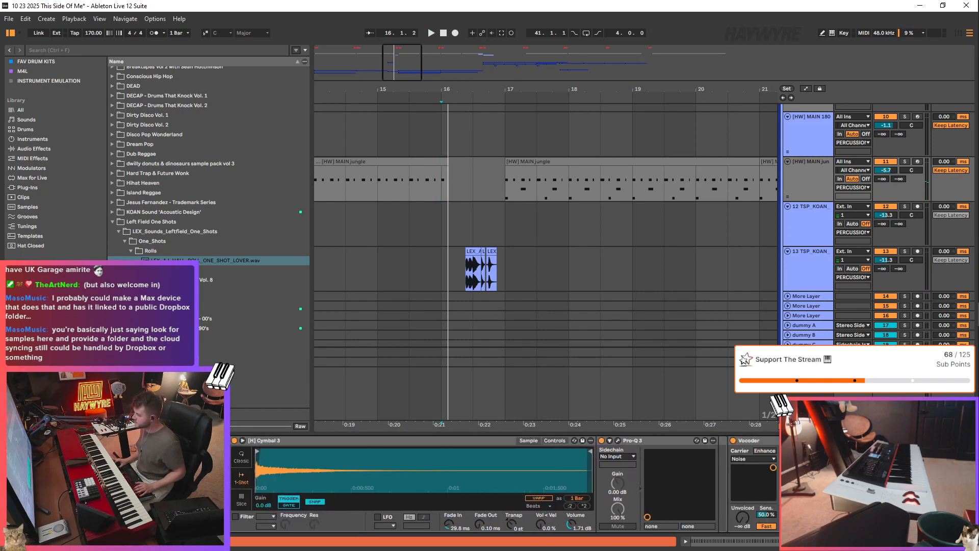
pyautogui.press('a')
pyautogui.click(450, 175)
pyautogui.press('space')
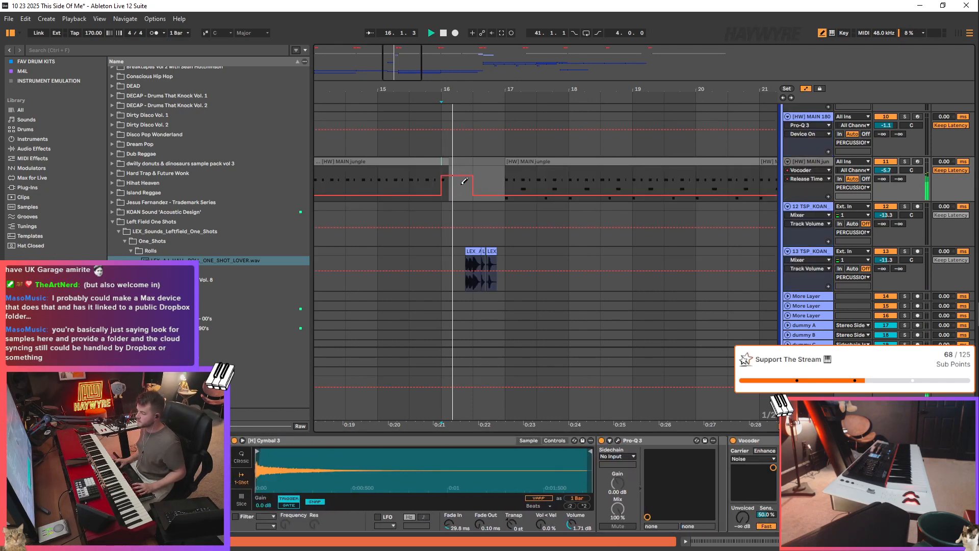
pyautogui.click(470, 182)
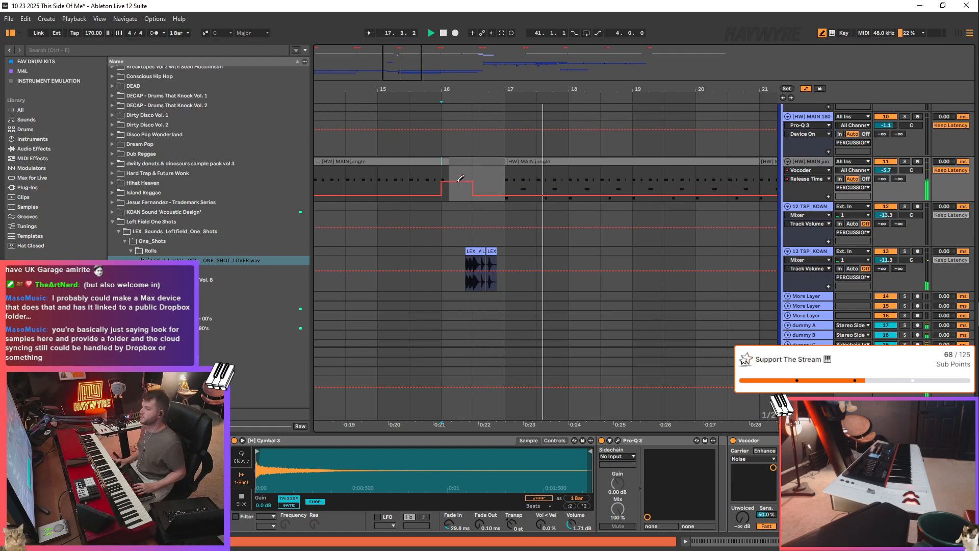
pyautogui.press('space')
pyautogui.press('space')
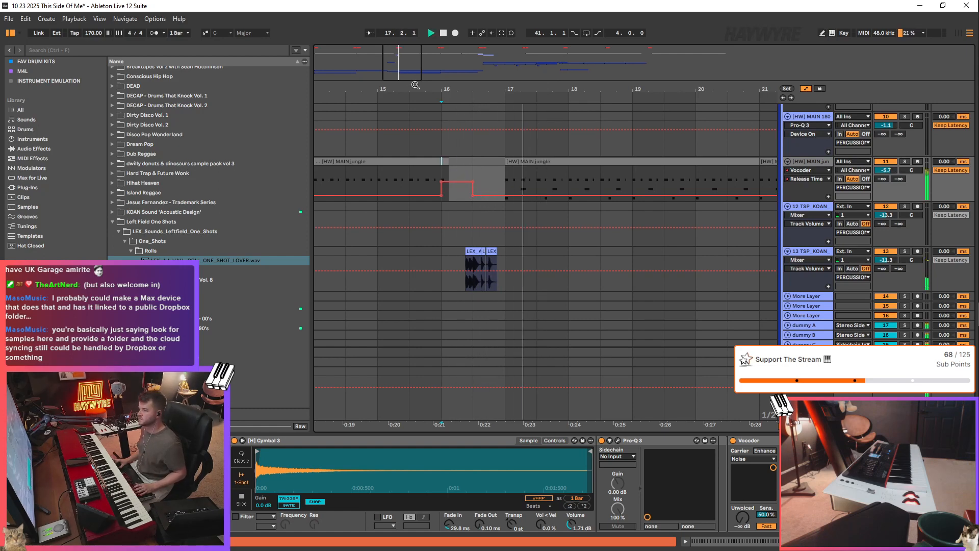
# - Draw a Vocoder Release Time spike at 17.2 on the MAIN jungle track that ramps down to the base level by 17.3
pyautogui.press('-')
pyautogui.press('b')
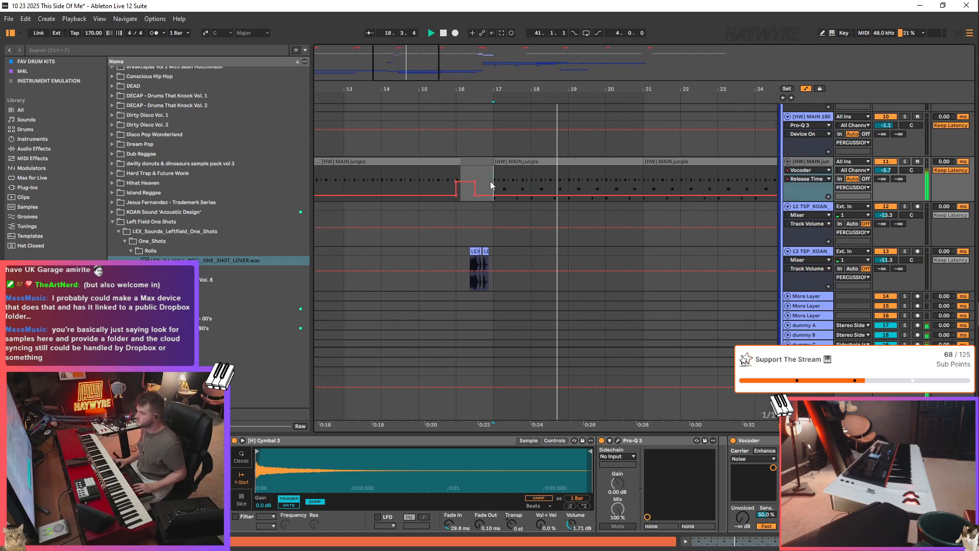
pyautogui.press('+')
pyautogui.click(507, 191)
pyautogui.press('space')
pyautogui.press('space')
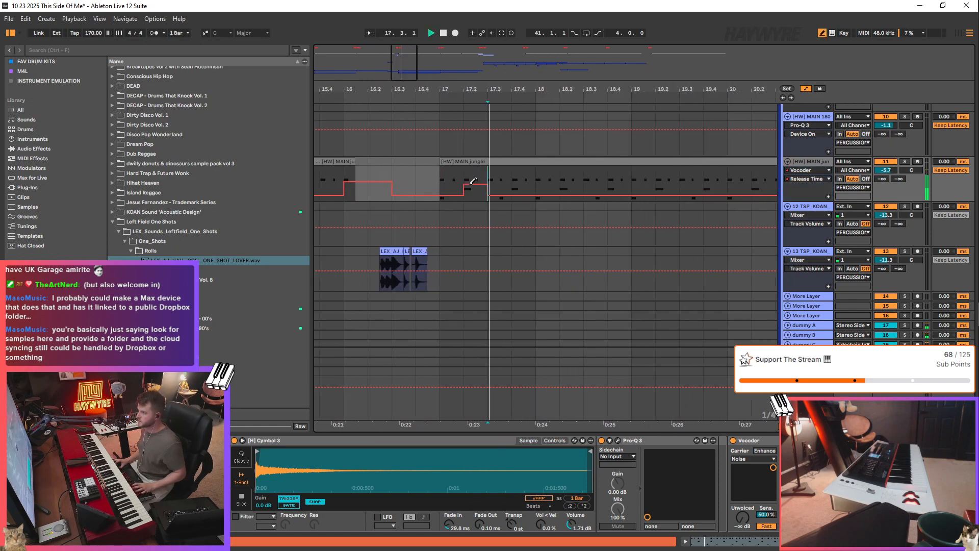
pyautogui.click(443, 182)
pyautogui.moveTo(484, 194); pyautogui.dragTo(488, 178)
pyautogui.click(487, 185)
# - Duplicate the two-beat Release Time spike repeatedly along the MAIN jungle track, through bar 27
pyautogui.hotkey('ctrl', 'd')
pyautogui.hotkey('ctrl', 'd')
pyautogui.hotkey('ctrl', 'd')
pyautogui.hotkey('ctrl', 'd')
pyautogui.hotkey('ctrl', 'd')
pyautogui.hotkey('ctrl', 'd')
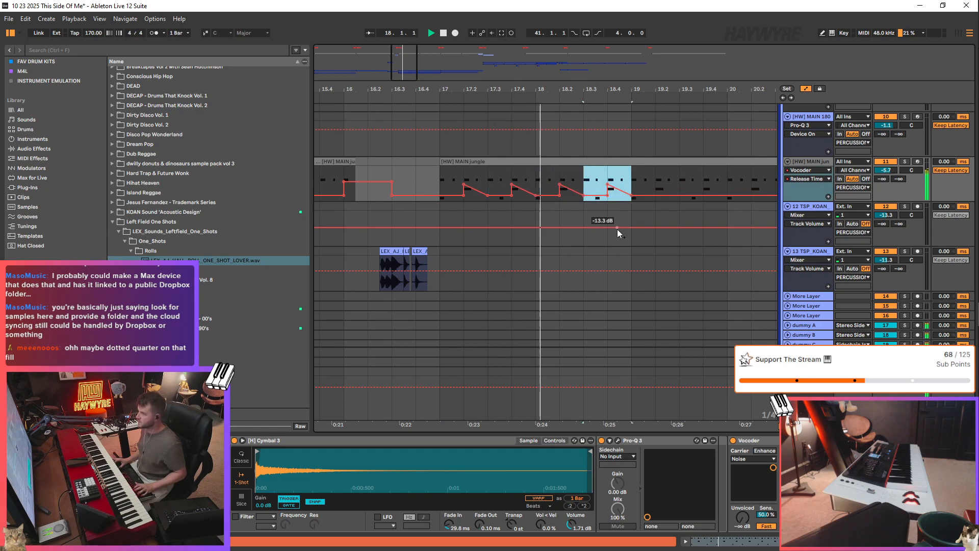
pyautogui.moveTo(368, 68); pyautogui.dragTo(409, 66)
pyautogui.hotkey('ctrl', 'd')
pyautogui.hotkey('ctrl', 'd')
pyautogui.hotkey('ctrl', 'd')
pyautogui.hotkey('ctrl', 'd')
pyautogui.hotkey('ctrl', 'd')
pyautogui.hotkey('ctrl', 'd')
pyautogui.hotkey('ctrl', 'd')
pyautogui.hotkey('ctrl', 'd')
pyautogui.hotkey('ctrl', 'd')
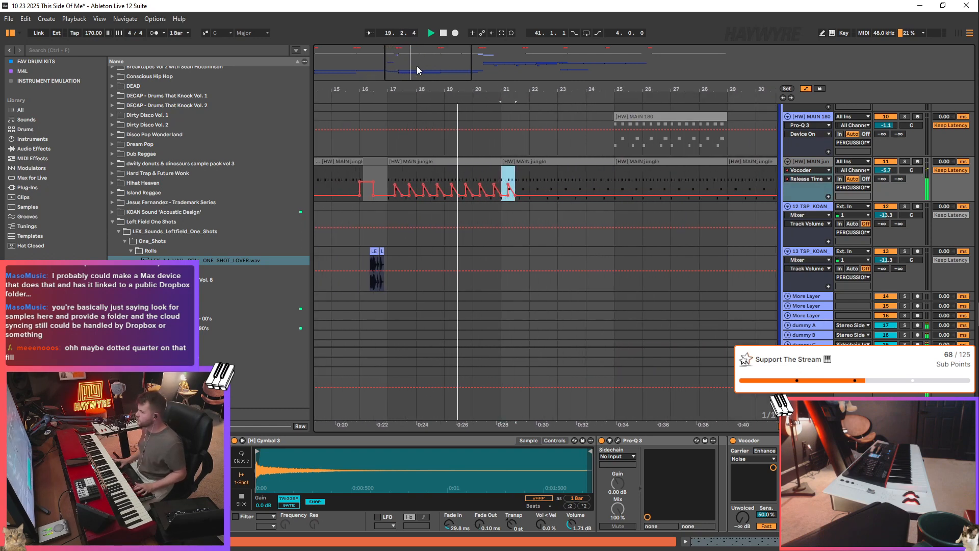
pyautogui.press('-')
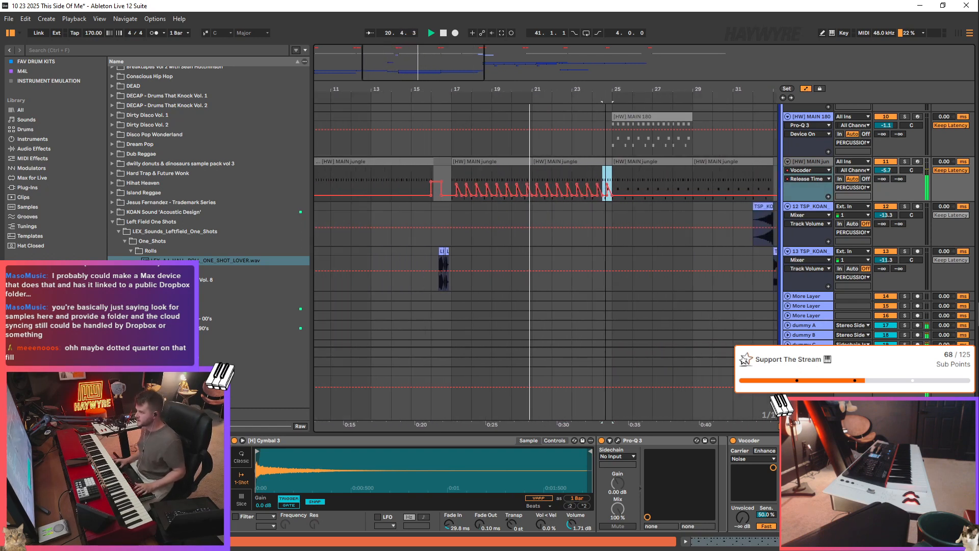
pyautogui.hotkey('ctrl', 'd')
pyautogui.hotkey('ctrl', 'd')
pyautogui.hotkey('ctrl', 'd')
pyautogui.hotkey('ctrl', 'd')
pyautogui.hotkey('ctrl', 'd')
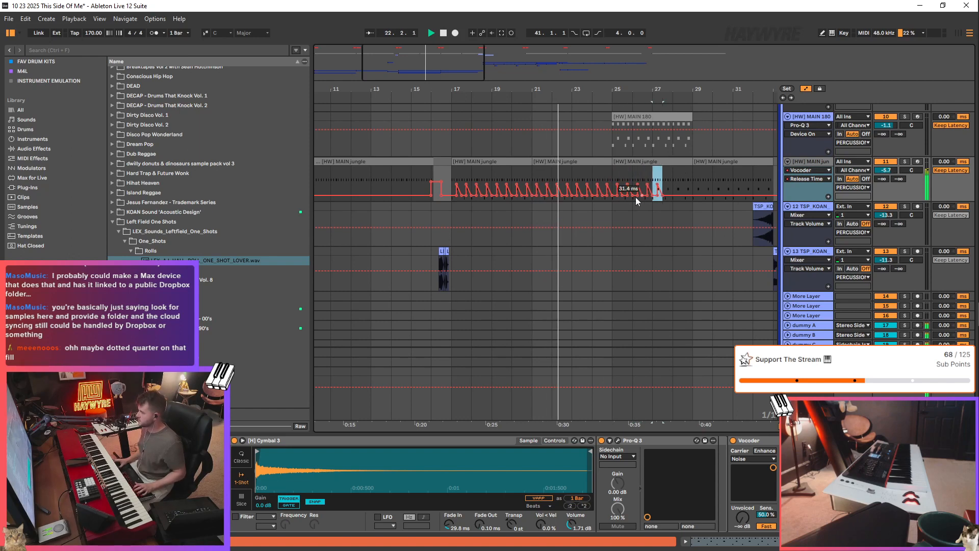
# - Duplicate bars 17–25 of the MAIN jungle track over bars 25–33 and return to the clip view just before the roll fill
pyautogui.moveTo(452, 176); pyautogui.dragTo(546, 184)
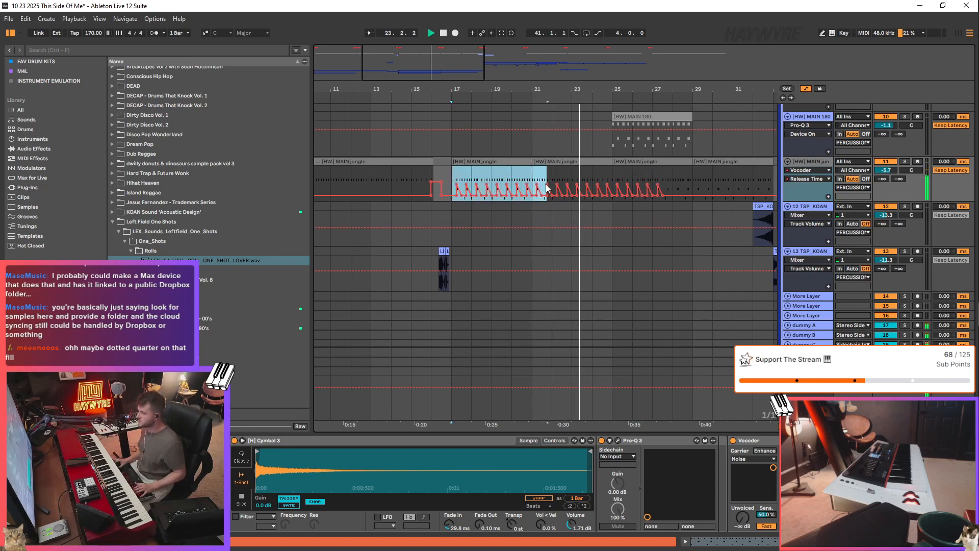
pyautogui.click(605, 184)
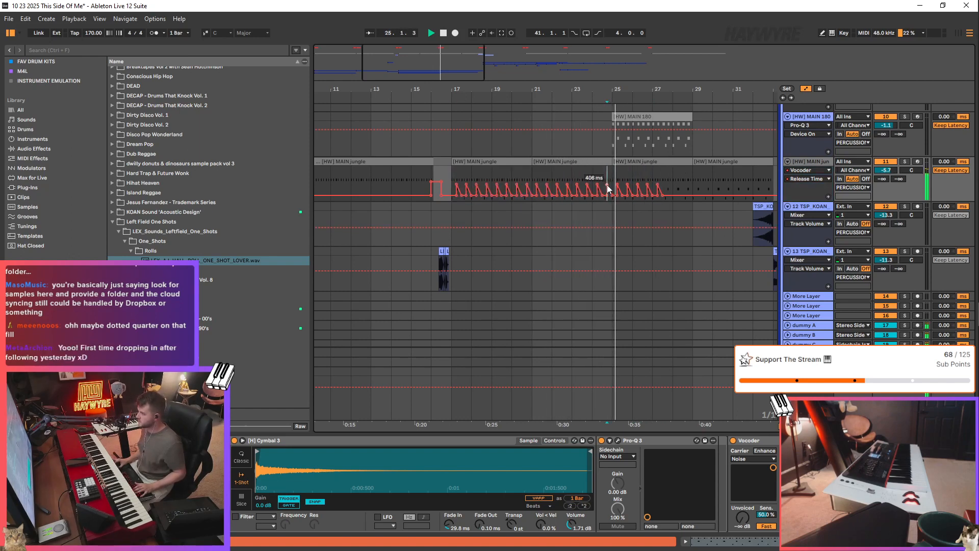
pyautogui.moveTo(454, 172); pyautogui.dragTo(607, 174)
pyautogui.moveTo(606, 174); pyautogui.dragTo(566, 173)
pyautogui.moveTo(452, 173); pyautogui.dragTo(613, 179)
pyautogui.press('a')
pyautogui.hscroll(3, 607, 152)
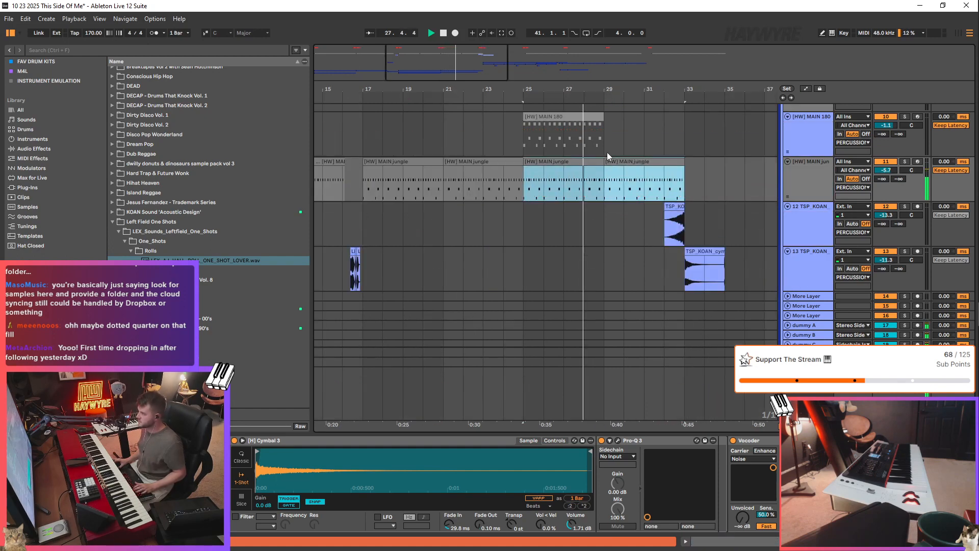
pyautogui.click(345, 273)
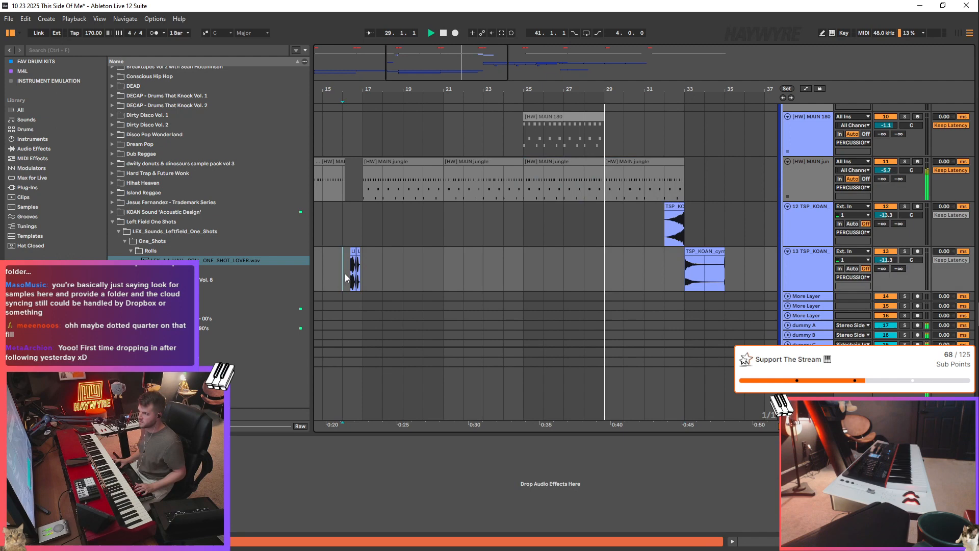
# - Split the MAIN jungle clip at bar 32, under the crash sample, and check the notes of the separated clip
pyautogui.click(669, 184)
pyautogui.hotkey('ctrl', 'e')
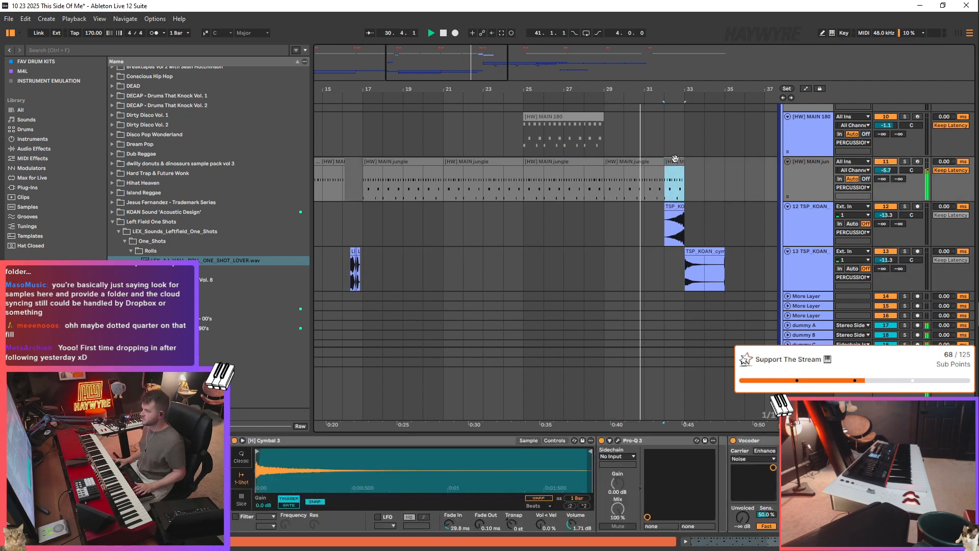
pyautogui.press('Left')
pyautogui.moveTo(664, 162); pyautogui.dragTo(683, 164)
pyautogui.click(671, 179)
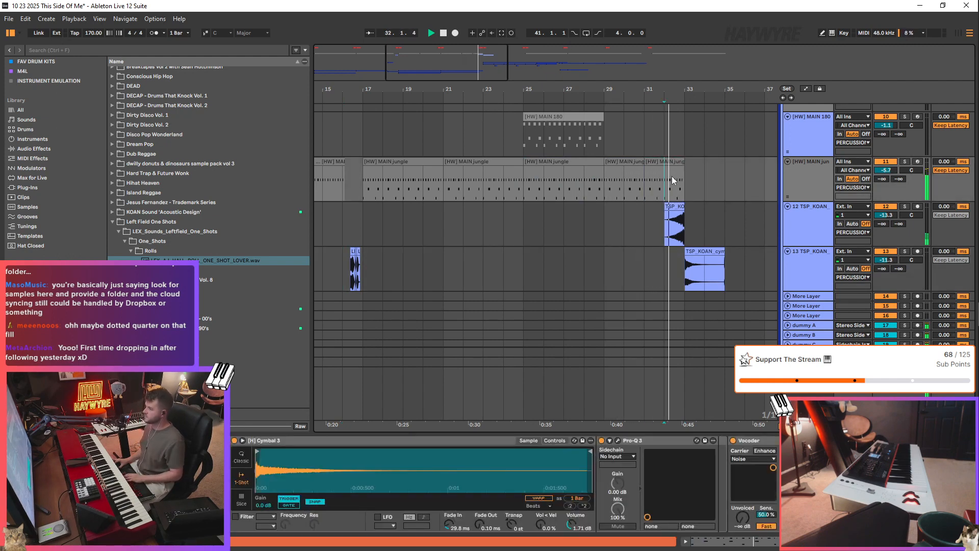
pyautogui.doubleClick(672, 180)
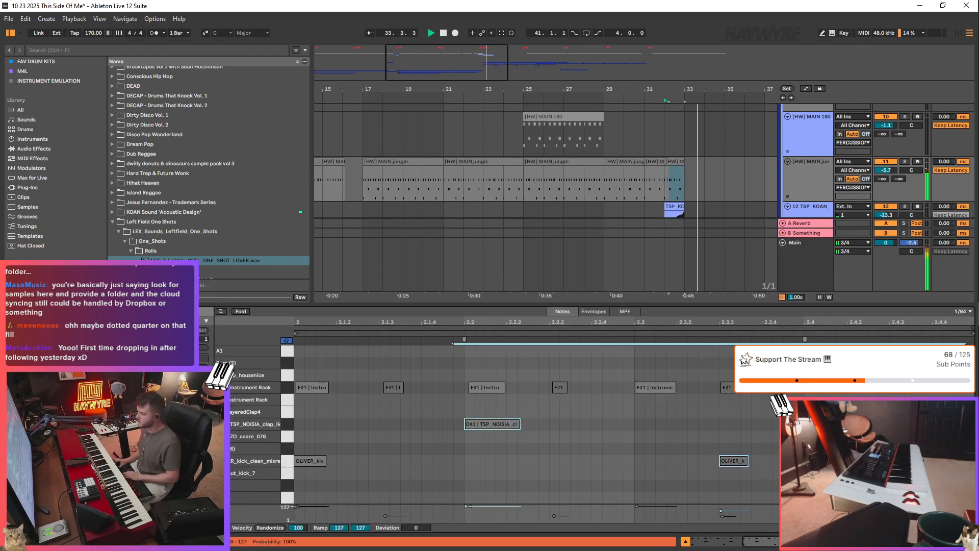
pyautogui.hotkey('shift', 'Tab')
pyautogui.press('-')
pyautogui.press('-')
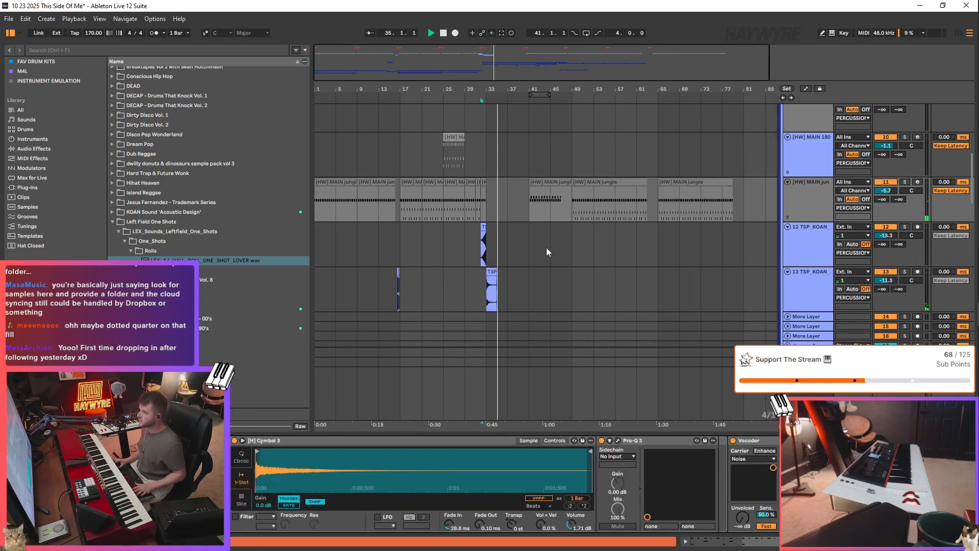
# - Record-arm the MAIN jungle track and play the arrangement from bar 41
pyautogui.scroll(-3, 558, 242)
pyautogui.click(918, 120)
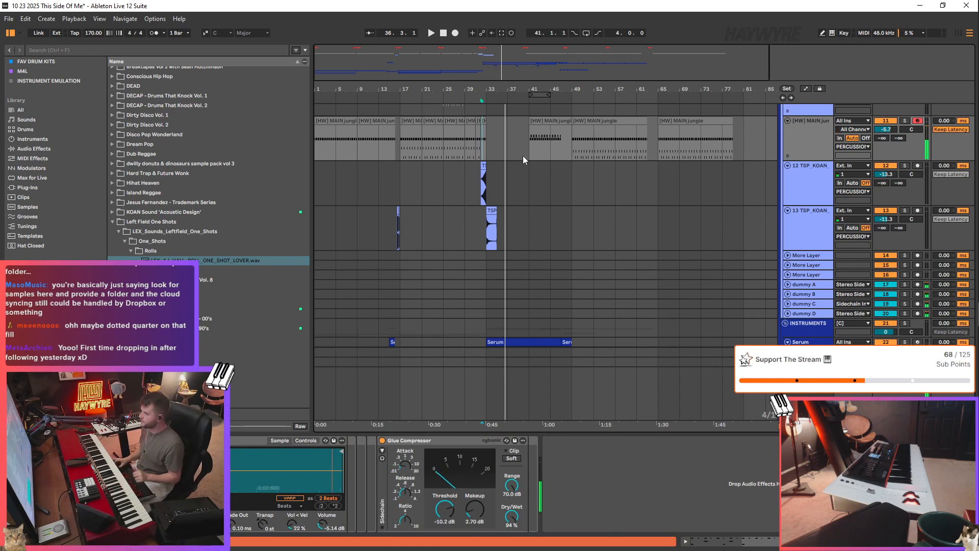
pyautogui.click(543, 155)
pyautogui.press('space')
pyautogui.moveTo(573, 154); pyautogui.dragTo(724, 150)
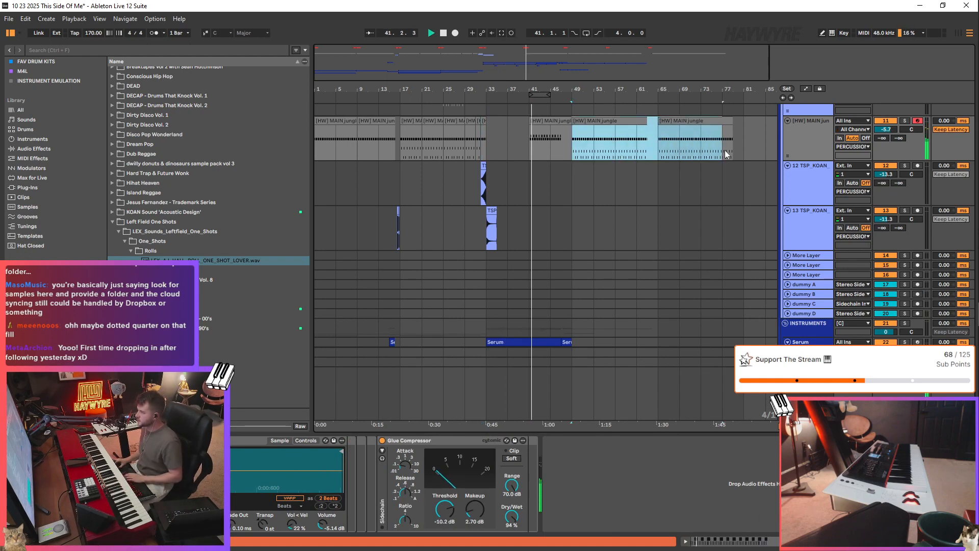
# - Copy bars 33–41 of the two Serum tracks and the 24 Serum 2 track to bar 65
pyautogui.scroll(-5, 543, 234)
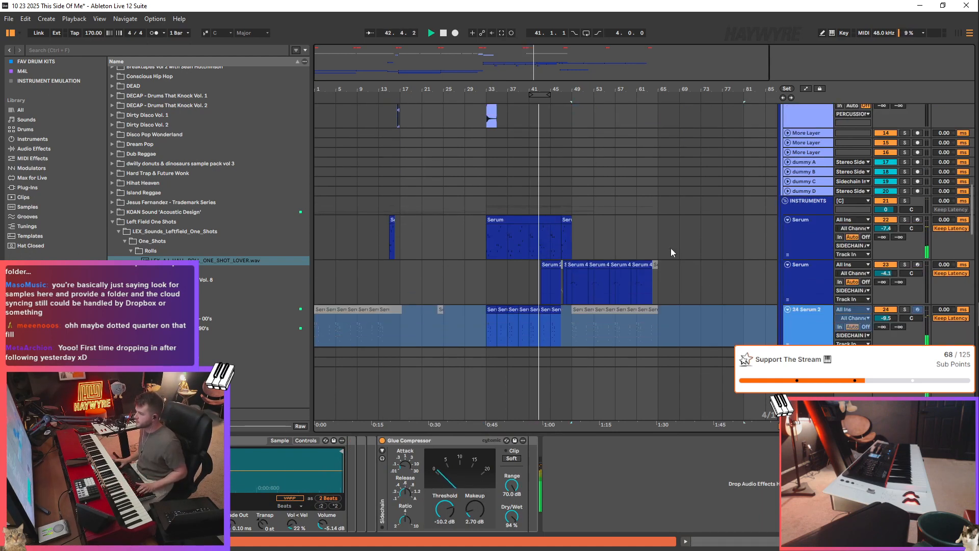
pyautogui.scroll(3, 530, 323)
pyautogui.scroll(-4, 490, 310)
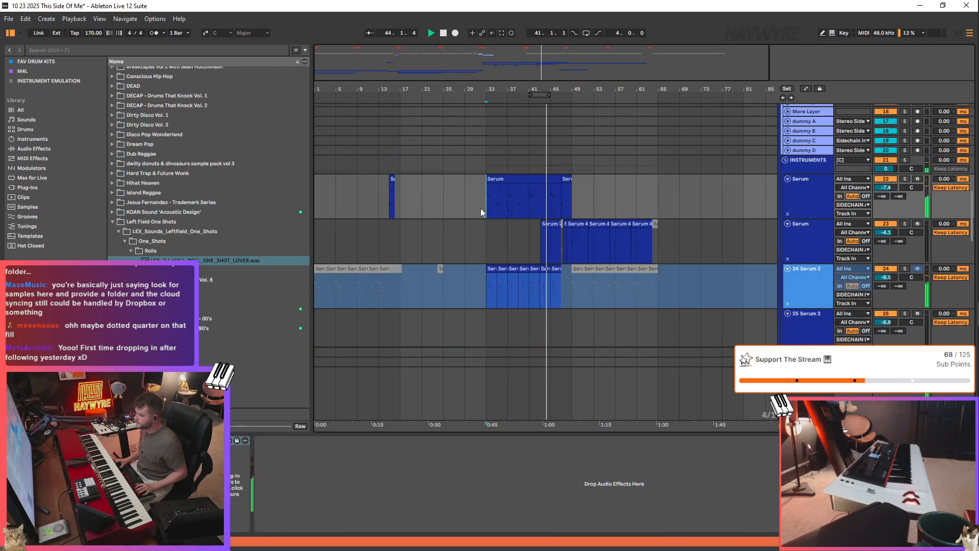
pyautogui.moveTo(481, 209); pyautogui.dragTo(532, 294)
pyautogui.hotkey('ctrl', 'c')
pyautogui.click(679, 194)
pyautogui.hotkey('ctrl', 'v')
pyautogui.scroll(-3, 534, 299)
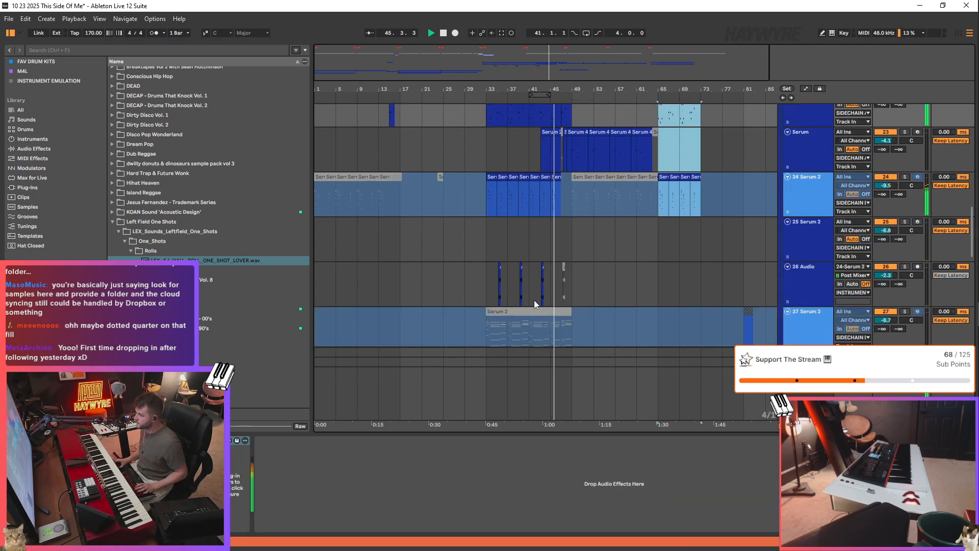
# - Copy bars 33–41 of the 26 Audio track to bar 65
pyautogui.scroll(-2, 534, 299)
pyautogui.moveTo(485, 235); pyautogui.dragTo(534, 230)
pyautogui.click(658, 222)
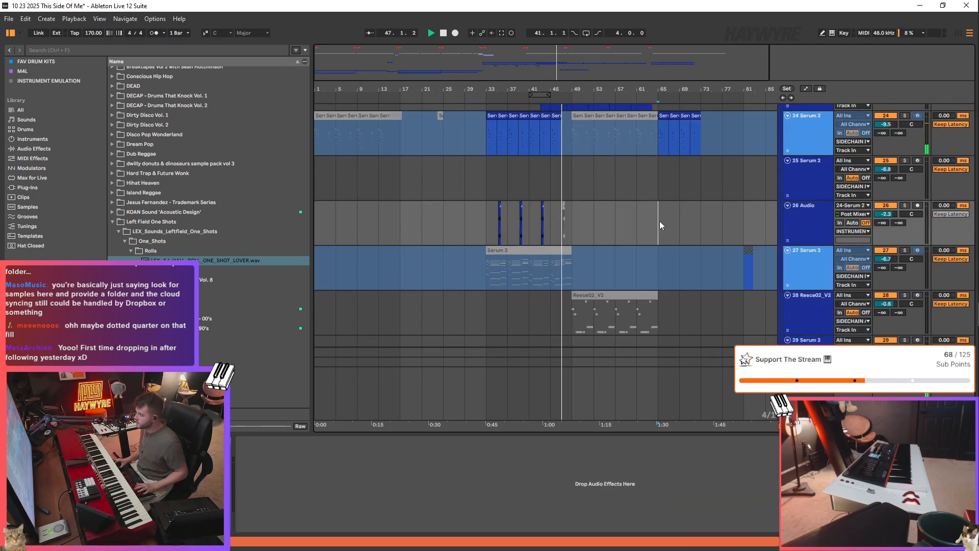
pyautogui.hotkey('ctrl', 'v')
# - Loop bars 65–73 around the copied Serum clip
pyautogui.scroll(7, 726, 277)
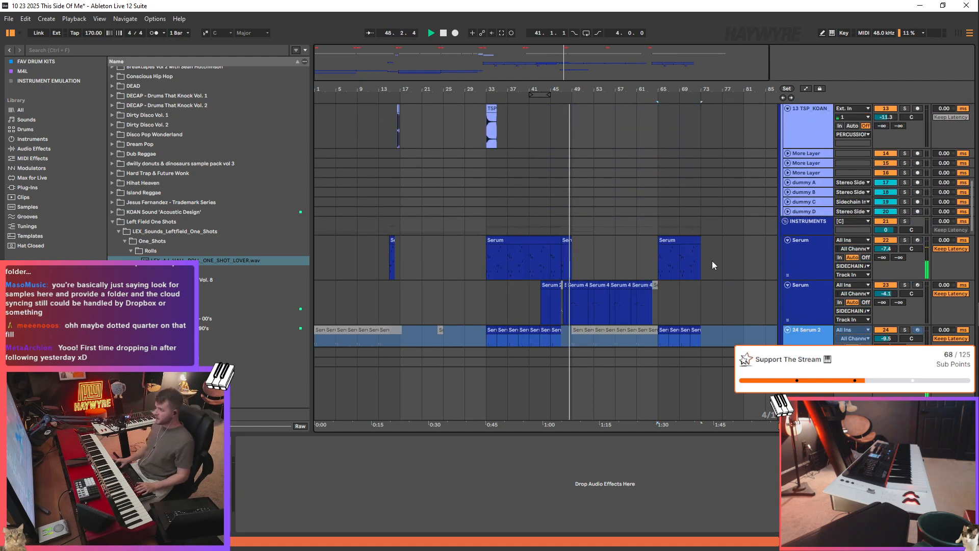
pyautogui.click(685, 275)
pyautogui.hotkey('ctrl', 'l')
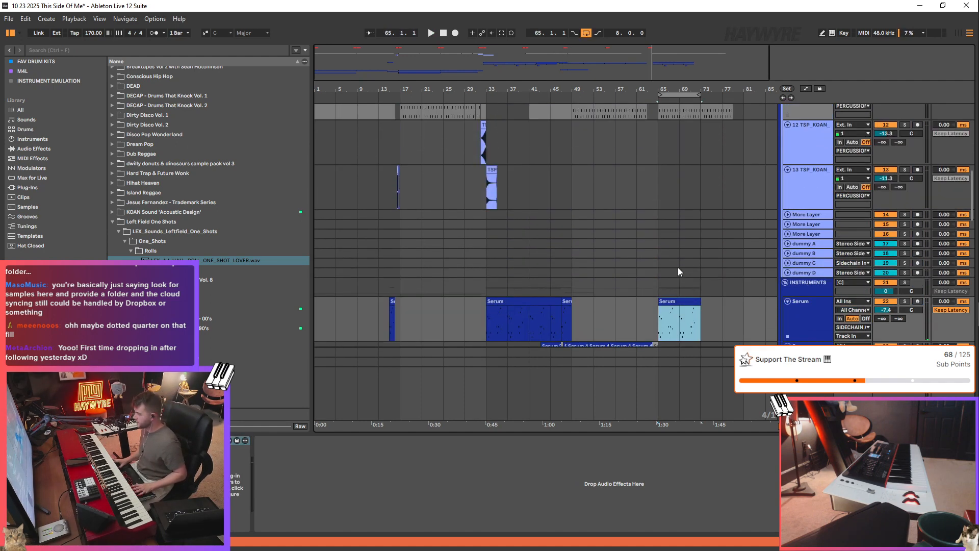
# - Delete the MAIN jungle content from bar 65 to bar 81
pyautogui.scroll(5, 678, 267)
pyautogui.scroll(5, 660, 286)
pyautogui.click(645, 269)
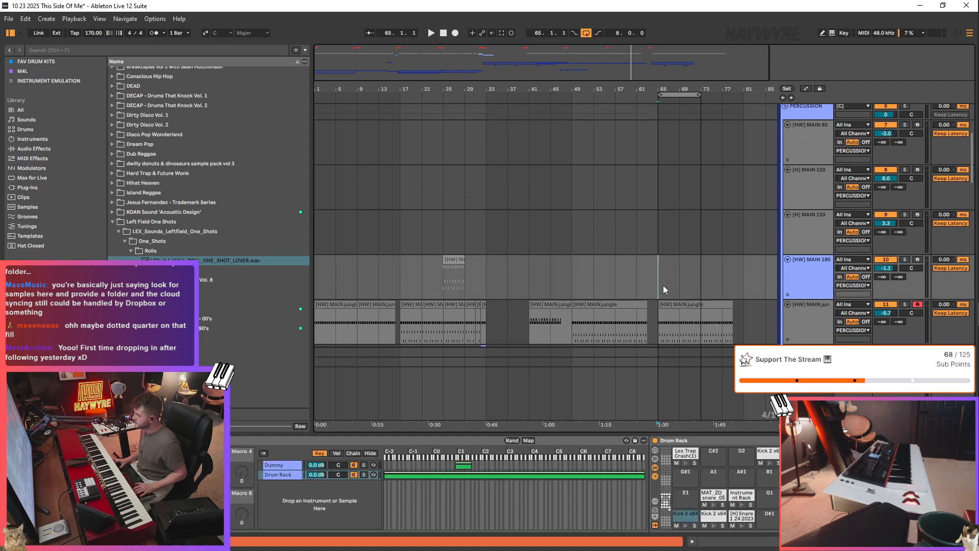
pyautogui.scroll(-2, 720, 290)
pyautogui.scroll(-3, 720, 289)
pyautogui.click(743, 225)
pyautogui.press('Delete')
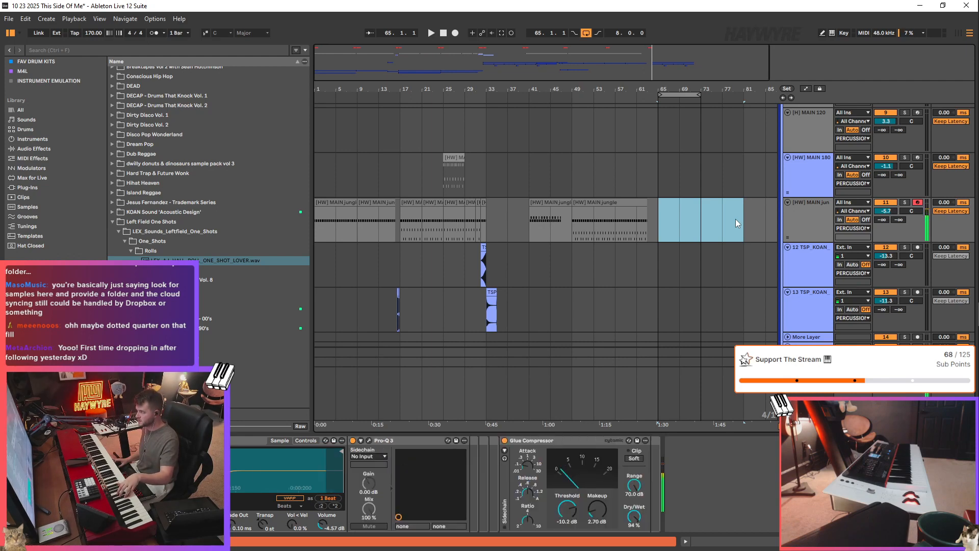
# - Record a drum take on the MAIN jungle track from bar 65
pyautogui.click(399, 317)
pyautogui.moveTo(442, 537); pyautogui.dragTo(458, 535)
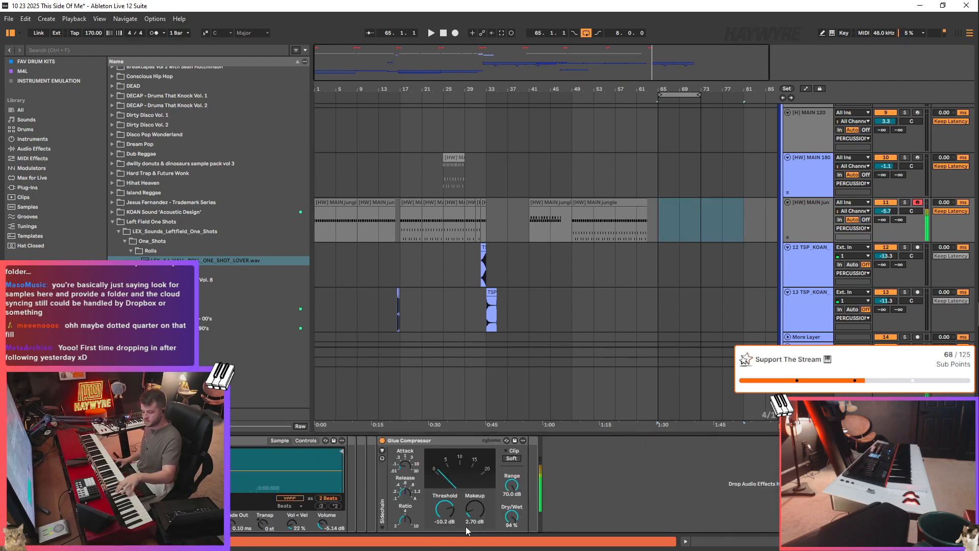
pyautogui.click(580, 247)
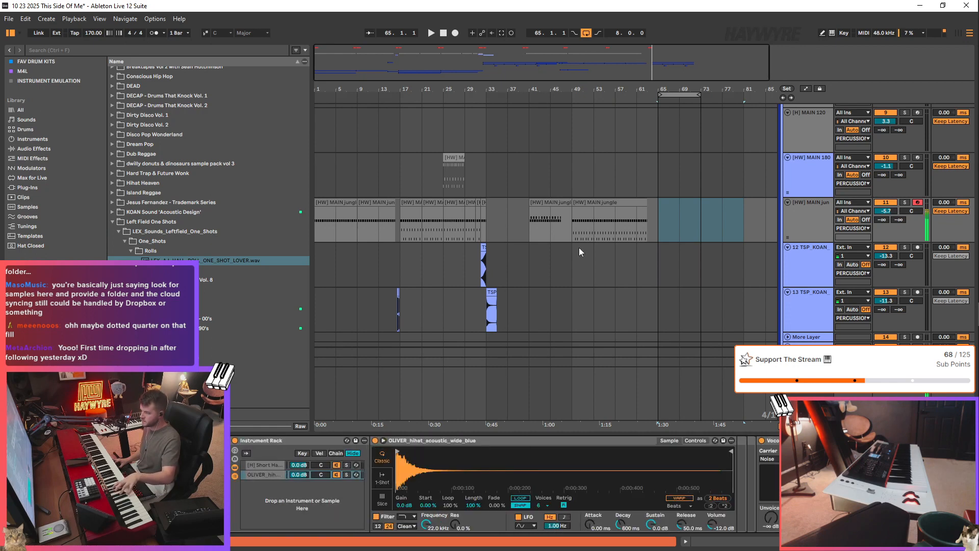
pyautogui.click(657, 218)
pyautogui.press('F9')
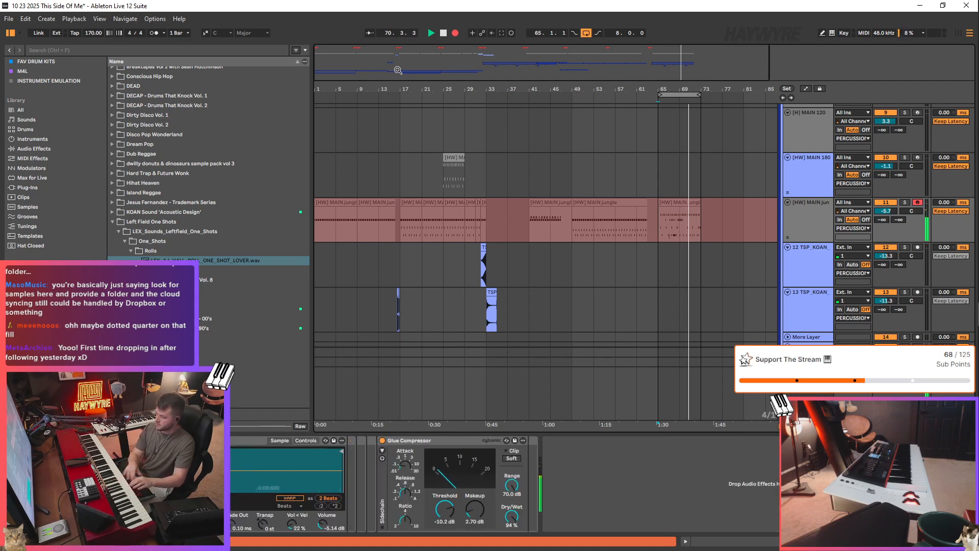
# - Discard the drum take and record a new one on MAIN jungle over bars 65–73
pyautogui.moveTo(658, 214); pyautogui.dragTo(693, 240)
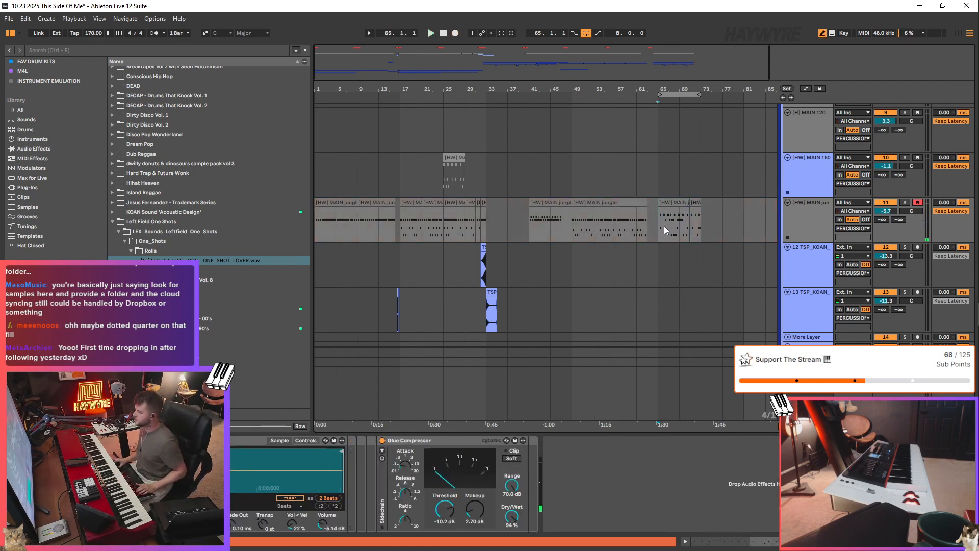
pyautogui.press('Delete')
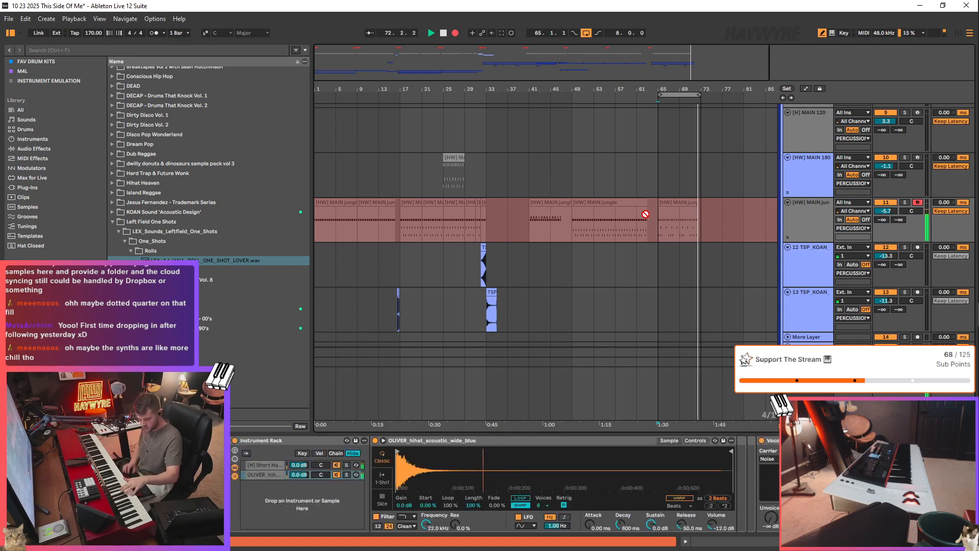
pyautogui.press('F9')
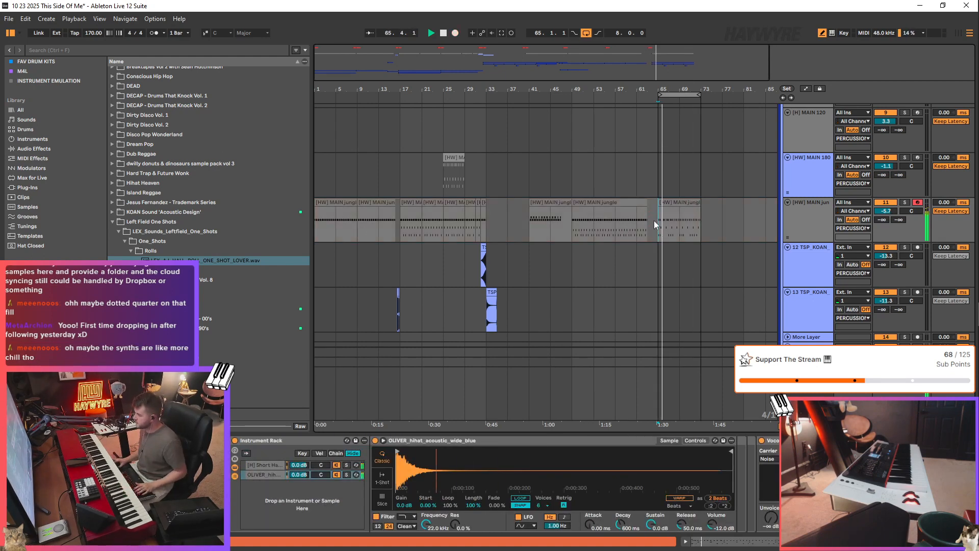
# - Widen the note grid to 1/4 and quantize all notes of the newly recorded MAIN jungle clip
pyautogui.click(684, 225)
pyautogui.doubleClick(683, 207)
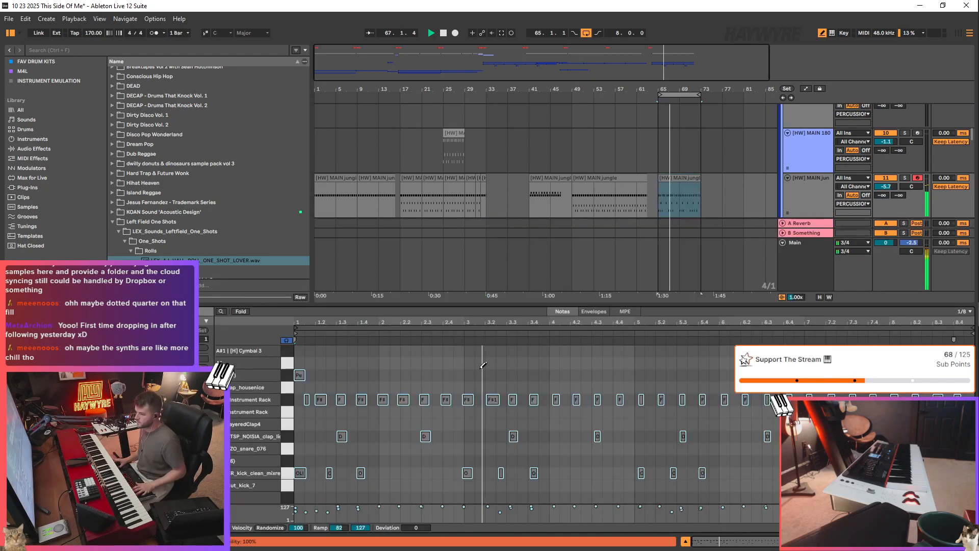
pyautogui.hotkey('ctrl', 'a')
pyautogui.hotkey('ctrl', '2')
pyautogui.hotkey('ctrl', 'u')
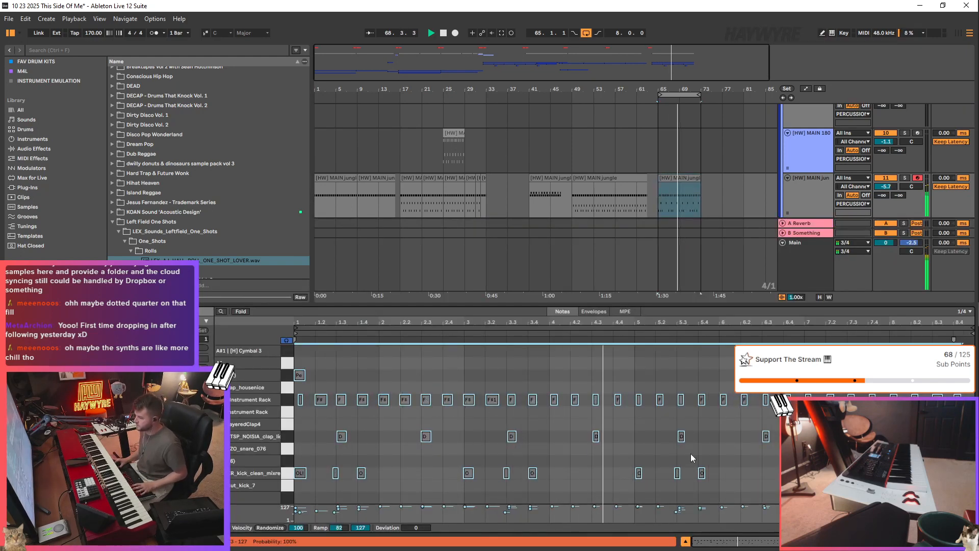
pyautogui.hotkey('ctrl', 'u')
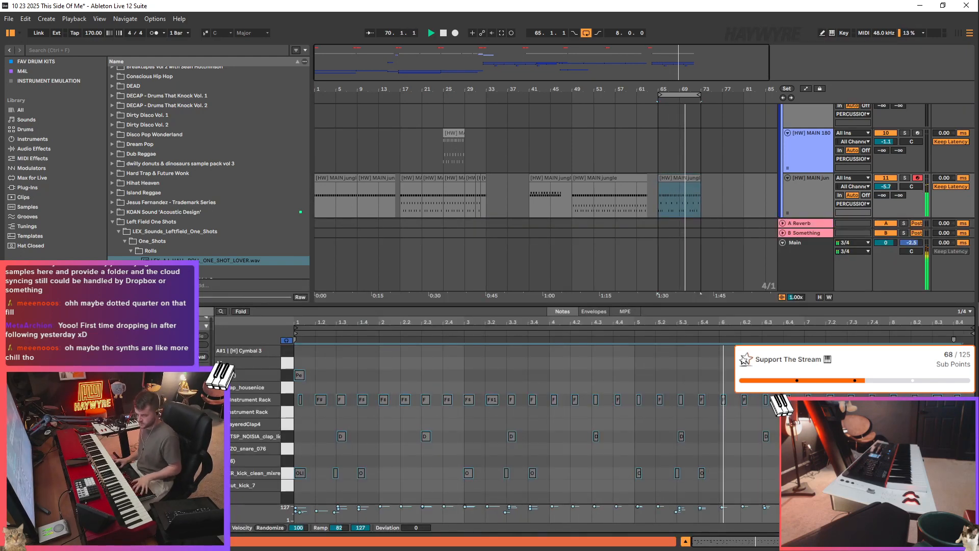
pyautogui.click(466, 419)
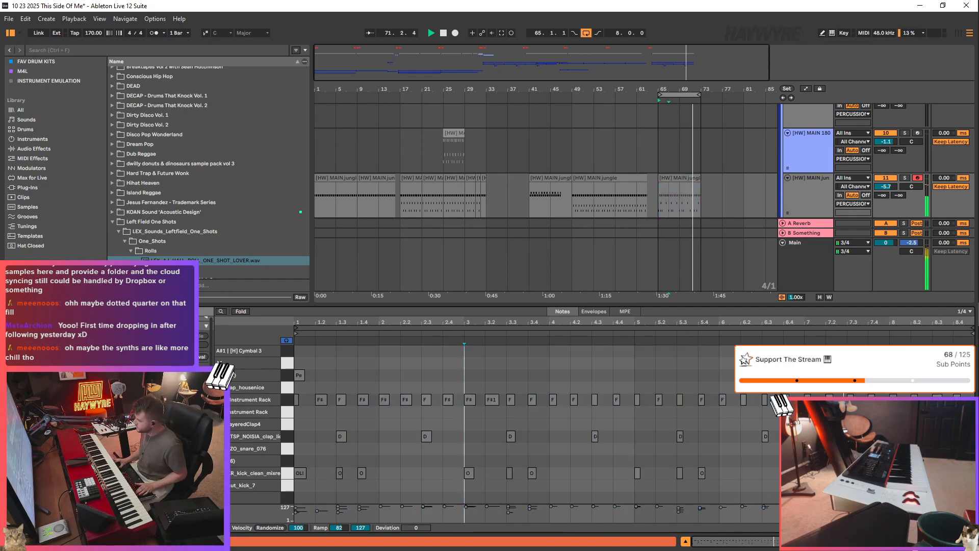
# - Add a one-beat OLIVER kick note at 2.3 in the recorded drum clip and audition the loop
pyautogui.hotkey('shift', 'Tab')
pyautogui.doubleClick(684, 179)
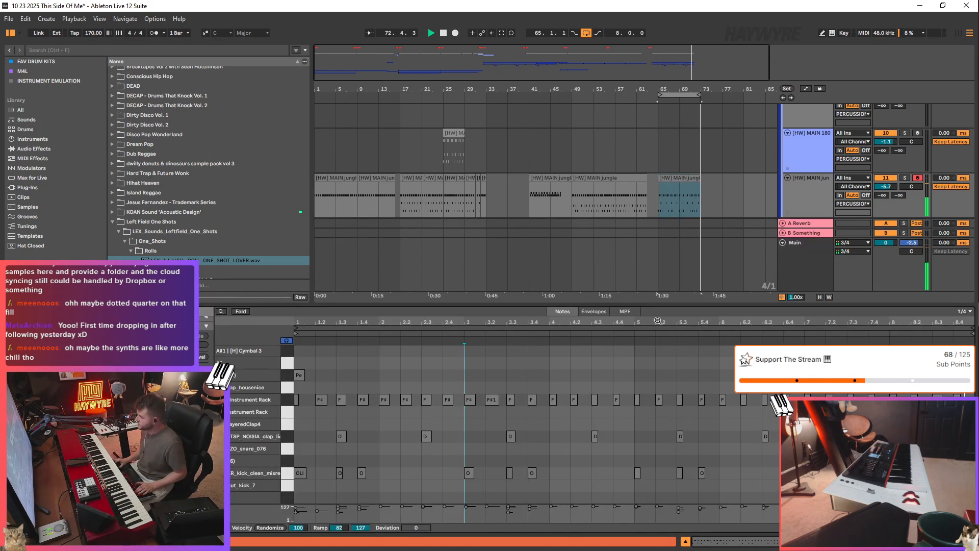
pyautogui.press('space')
pyautogui.moveTo(375, 410); pyautogui.dragTo(358, 440)
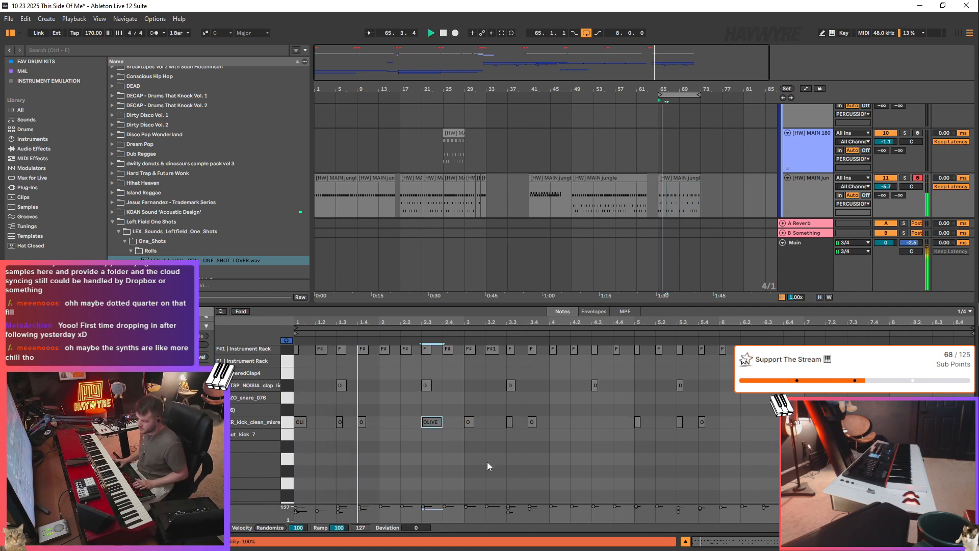
pyautogui.click(461, 401)
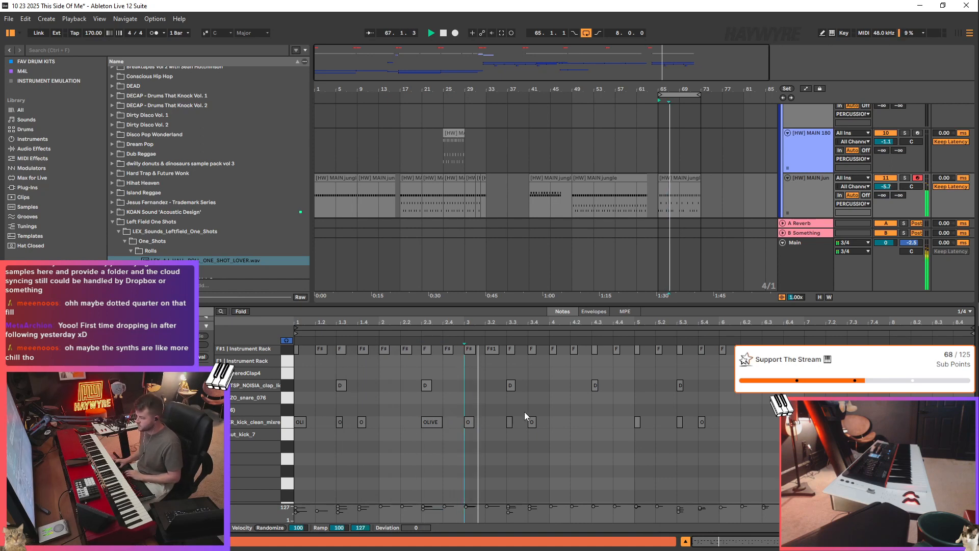
pyautogui.click(635, 388)
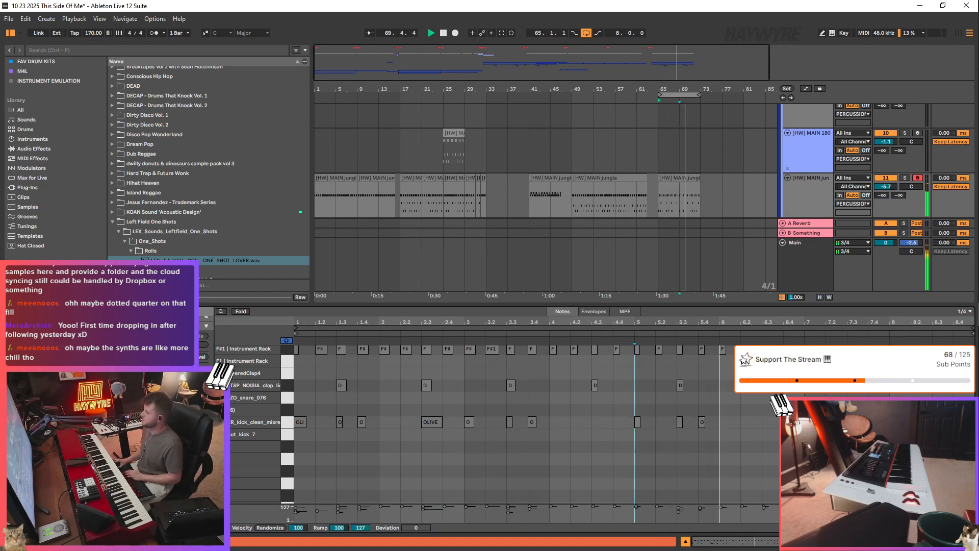
# - Inspect the notes of the copied Serum clip at bars 65–73 and return to the device view
pyautogui.hotkey('shift', 'Tab')
pyautogui.scroll(-10, 726, 251)
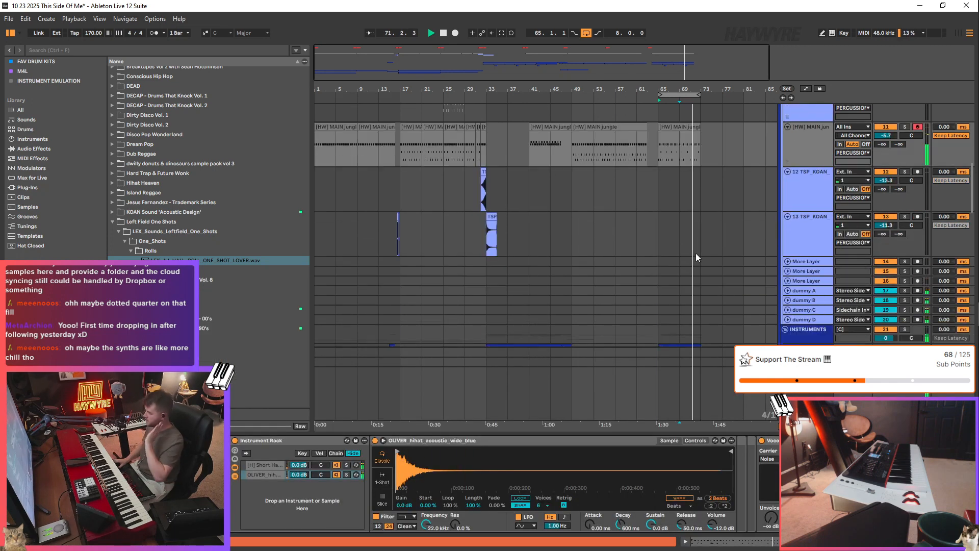
pyautogui.doubleClick(683, 194)
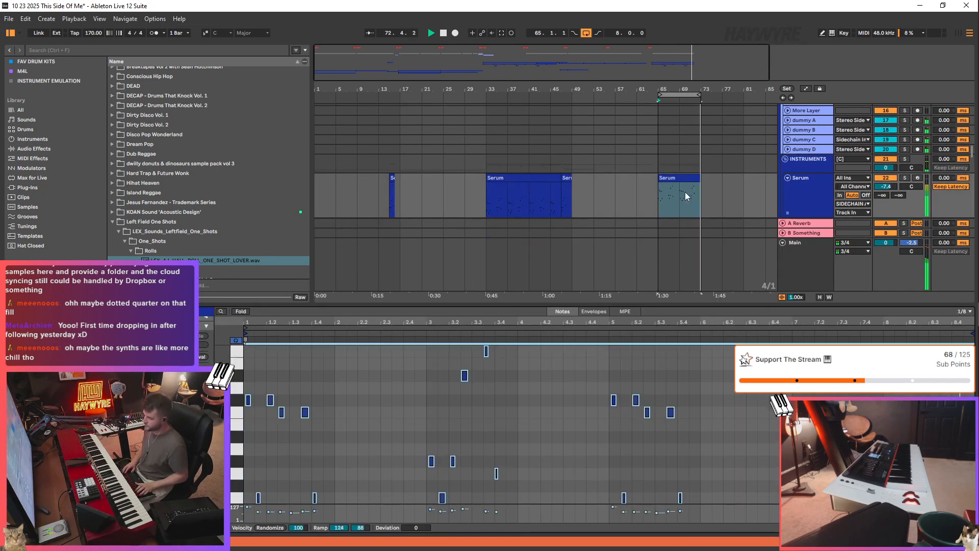
pyautogui.hotkey('shift', 'Tab')
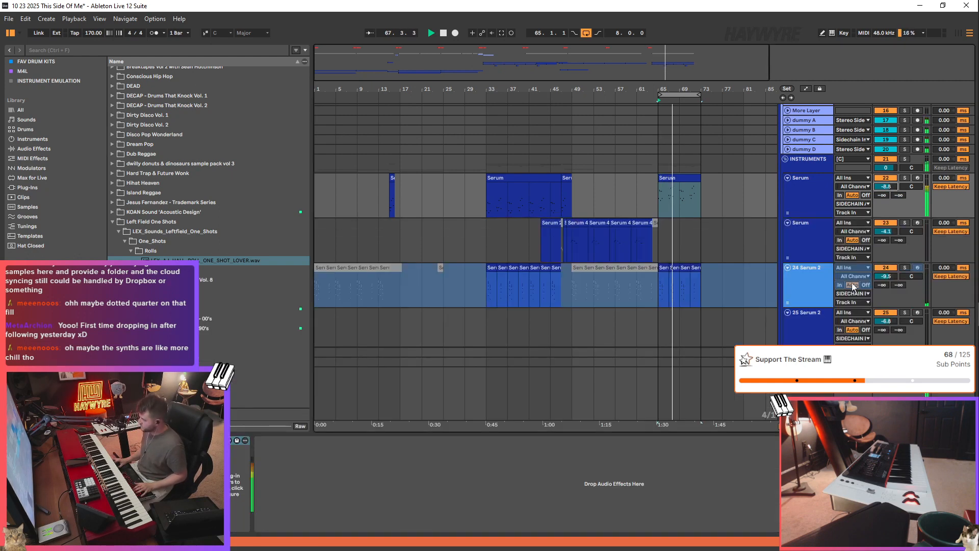
# - Deactivate the copied clips on the 26 Audio track between bars 65 and 77
pyautogui.scroll(-7, 662, 285)
pyautogui.moveTo(671, 264); pyautogui.dragTo(722, 244)
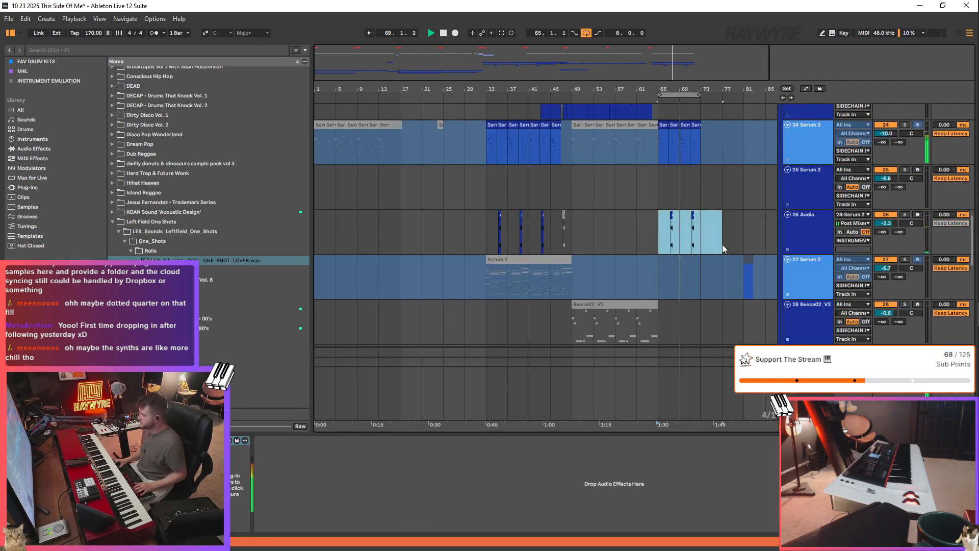
pyautogui.scroll(5, 719, 225)
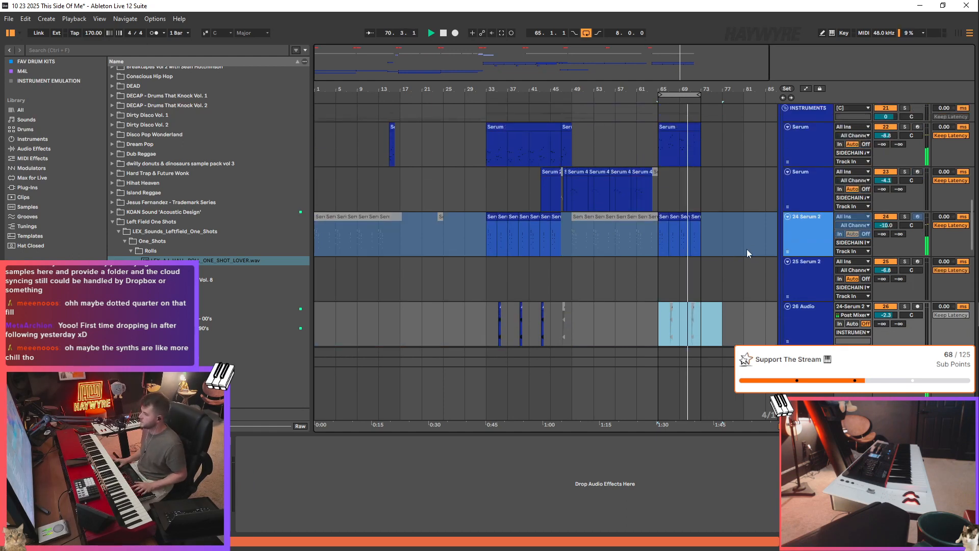
# - Record-arm the 25 Serum 2 track
pyautogui.scroll(-7, 747, 249)
pyautogui.click(747, 249)
pyautogui.scroll(-2, 735, 236)
pyautogui.scroll(2, 704, 229)
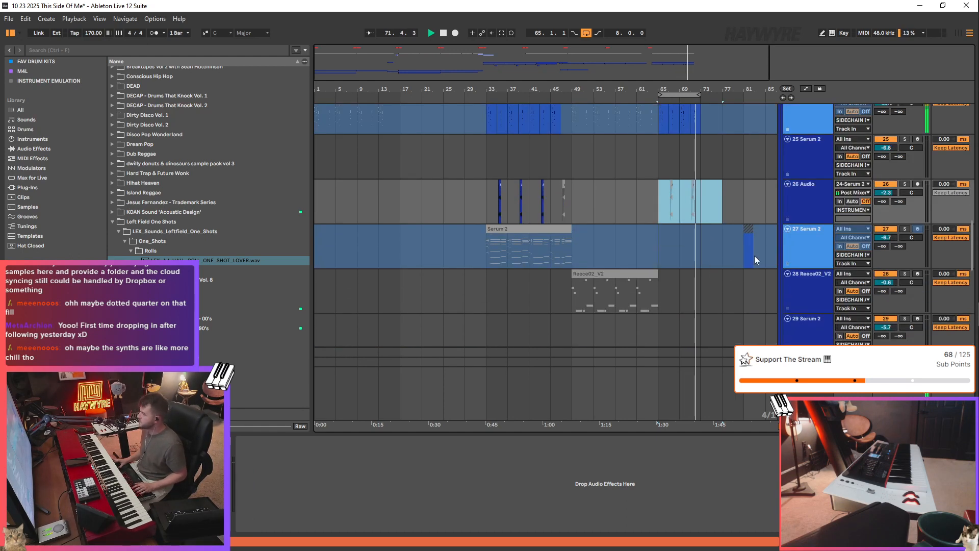
pyautogui.scroll(2, 754, 255)
pyautogui.click(918, 180)
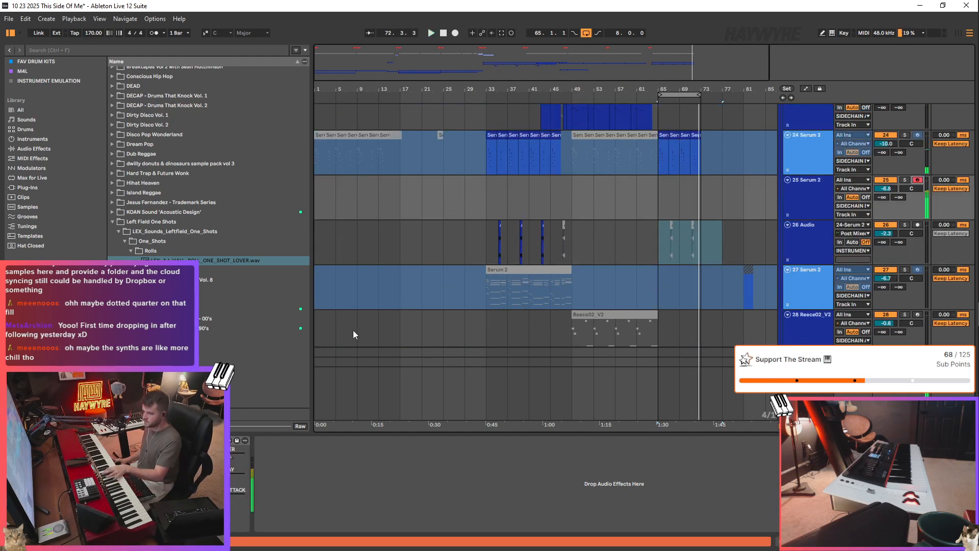
# - Inspect the 25 Serum 2 synth settings, close the synth, and audition the arrangement from bar 45
pyautogui.hotkey('ctrl', 'alt', 'p')
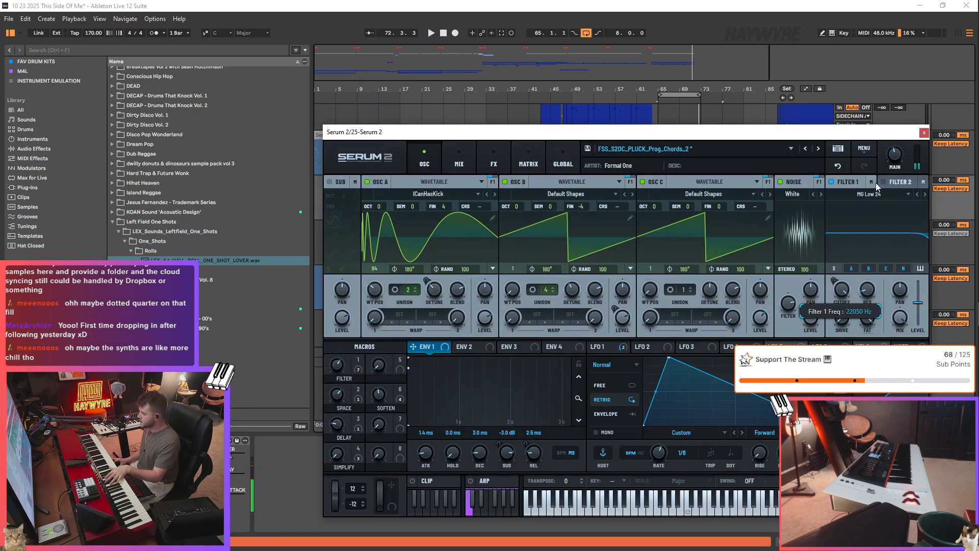
pyautogui.click(924, 133)
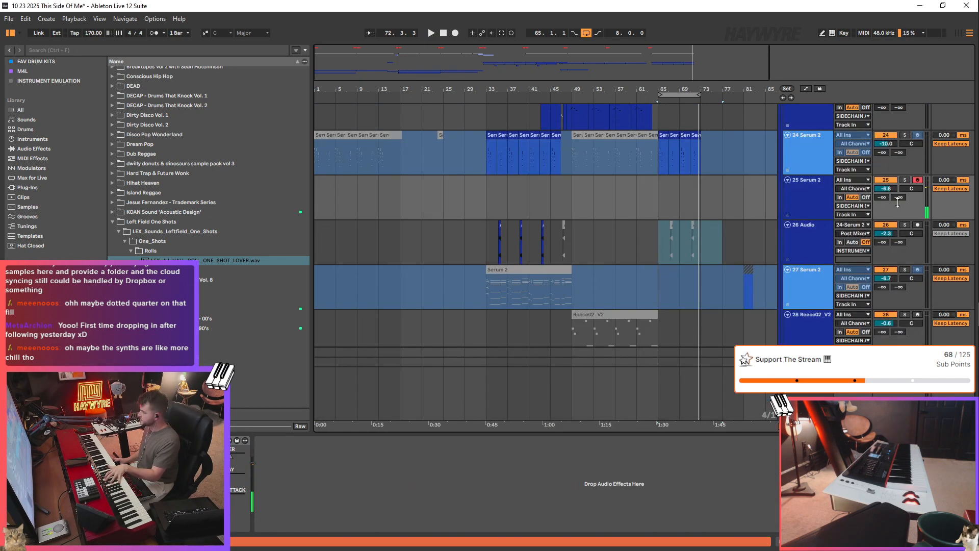
pyautogui.click(641, 201)
pyautogui.click(553, 200)
pyautogui.press('space')
pyautogui.scroll(2, 636, 203)
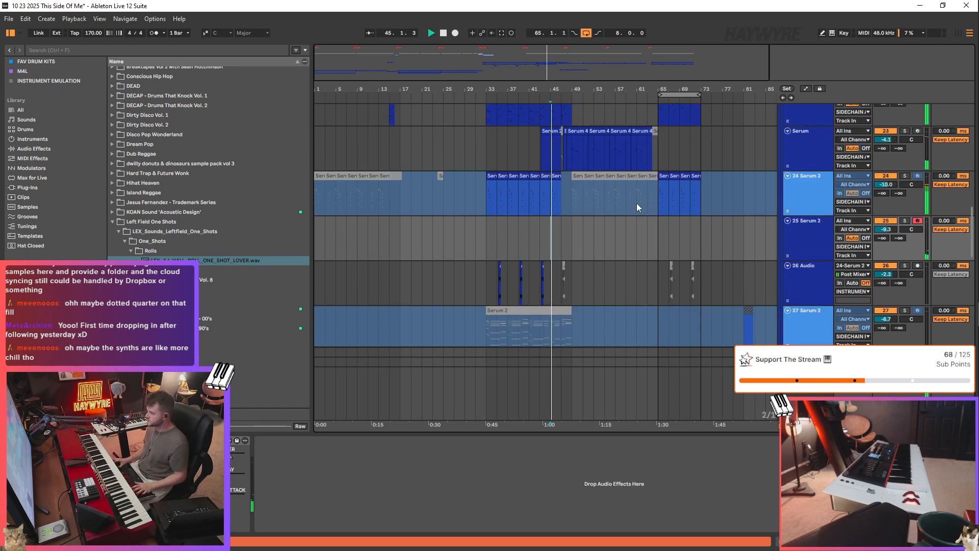
pyautogui.scroll(10, 637, 203)
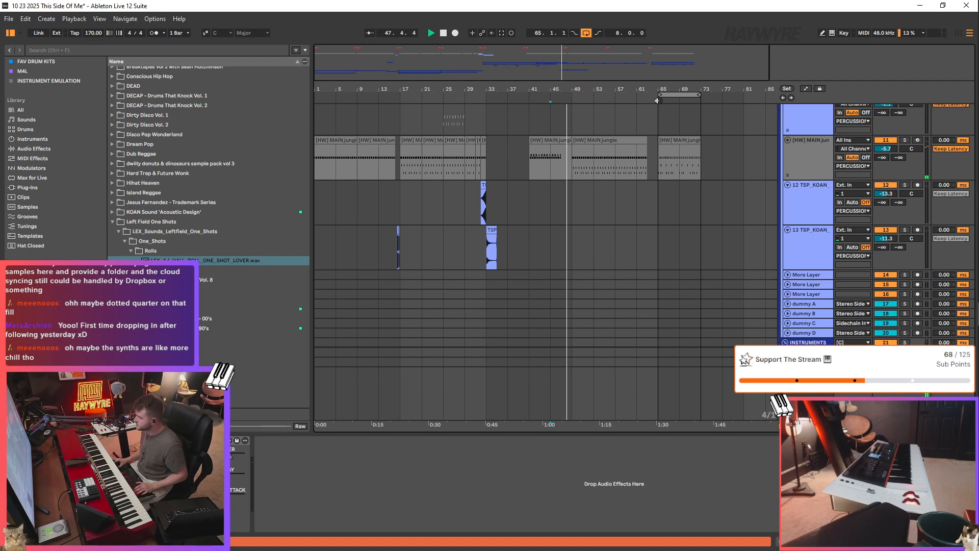
pyautogui.press('space')
# - Collapse all track groups and move the material on every track at bars 49–65 to bar 97
pyautogui.click(590, 128)
pyautogui.scroll(2, 620, 139)
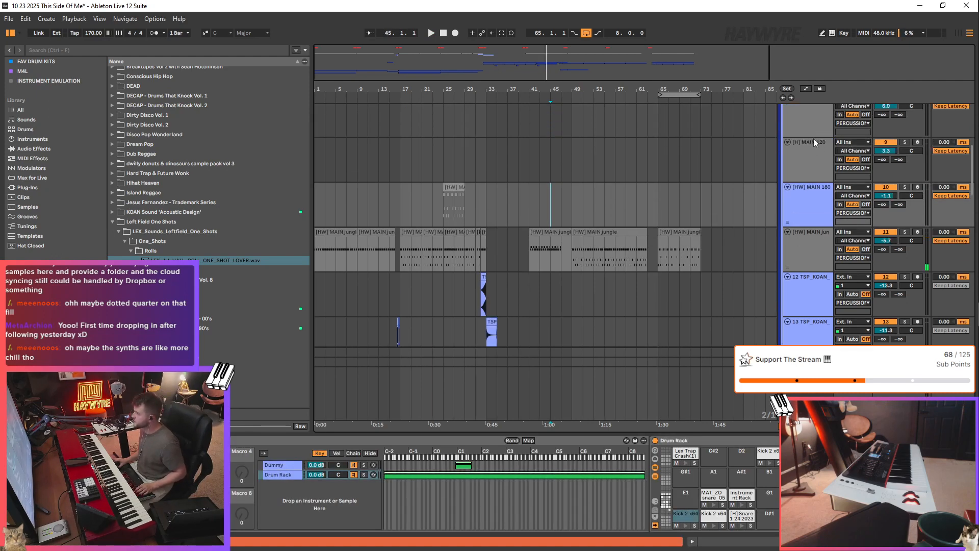
pyautogui.scroll(3, 813, 138)
pyautogui.scroll(2, 787, 115)
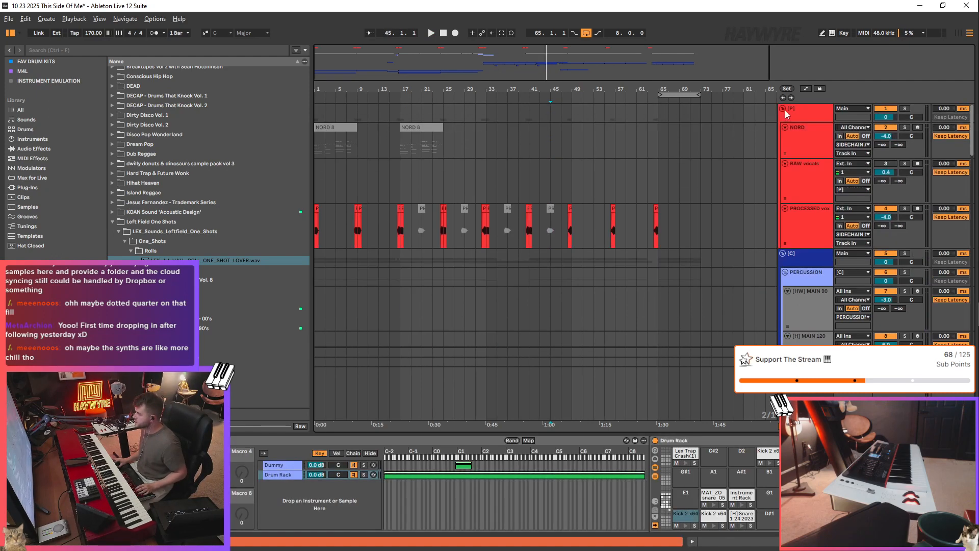
pyautogui.keyDown('alt'); pyautogui.click(785, 110); pyautogui.keyUp('alt')
pyautogui.moveTo(571, 107); pyautogui.dragTo(658, 204)
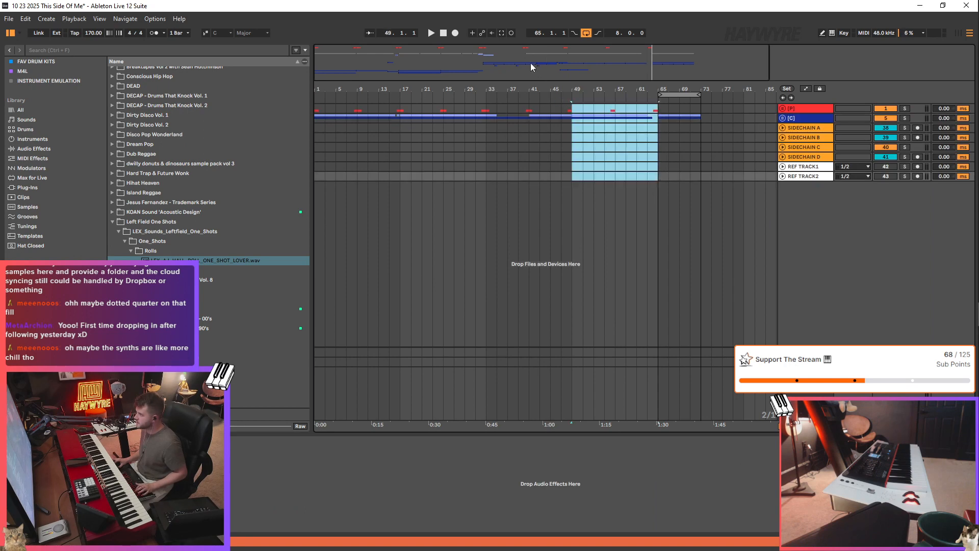
pyautogui.press('-')
pyautogui.hotkey('ctrl', 'c')
pyautogui.click(641, 139)
pyautogui.hotkey('ctrl', 'v')
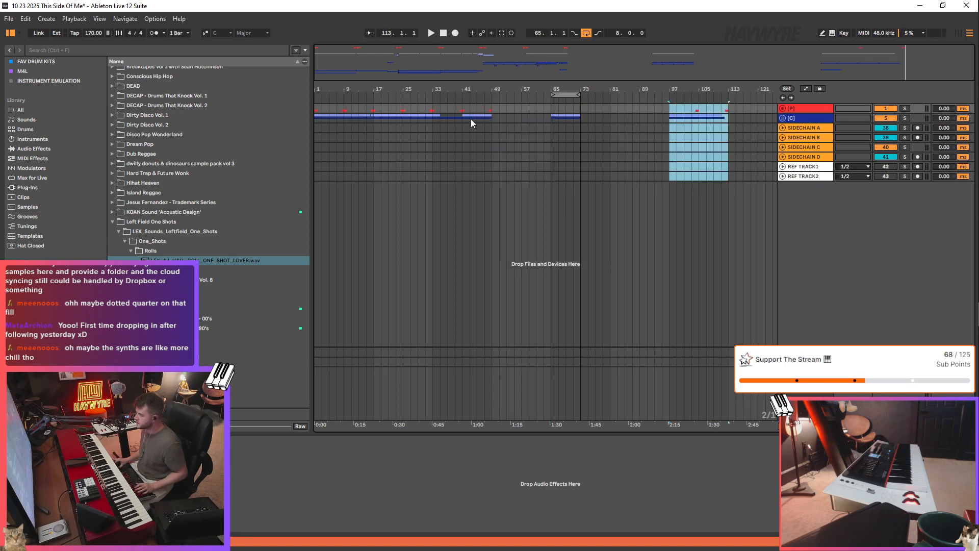
# - Delete the empty time between bars 49 and 65 across the arrangement
pyautogui.click(484, 137)
pyautogui.press('space')
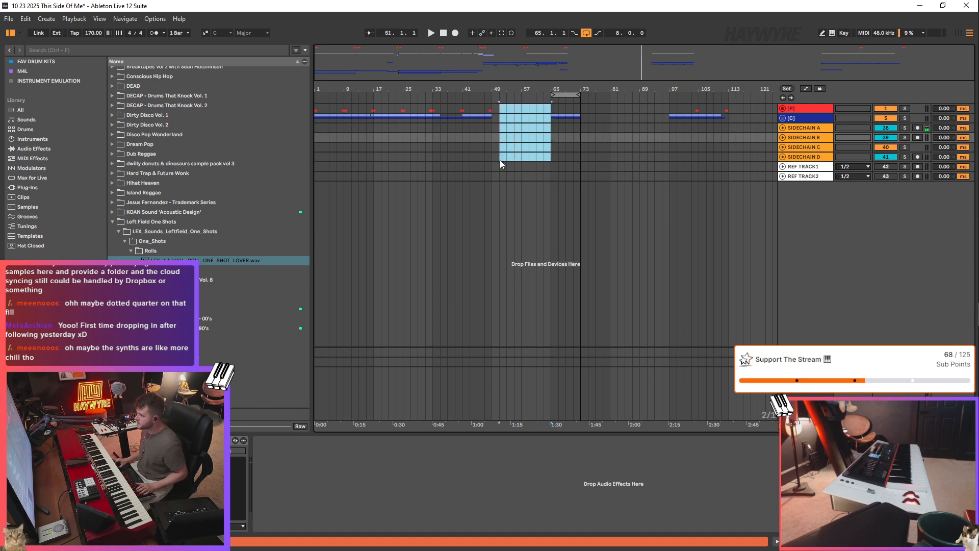
pyautogui.hotkey('ctrl', 'shift', 'Delete')
# - Audition the arrangement from bar 45 and again from bar 41 through the transition at bar 49, and expand the [C] group
pyautogui.click(476, 158)
pyautogui.press('space')
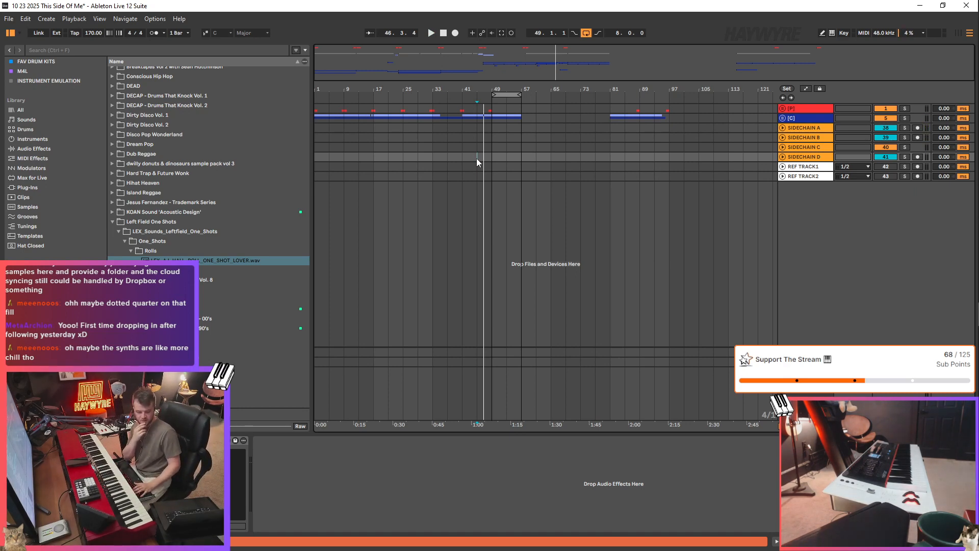
pyautogui.click(463, 155)
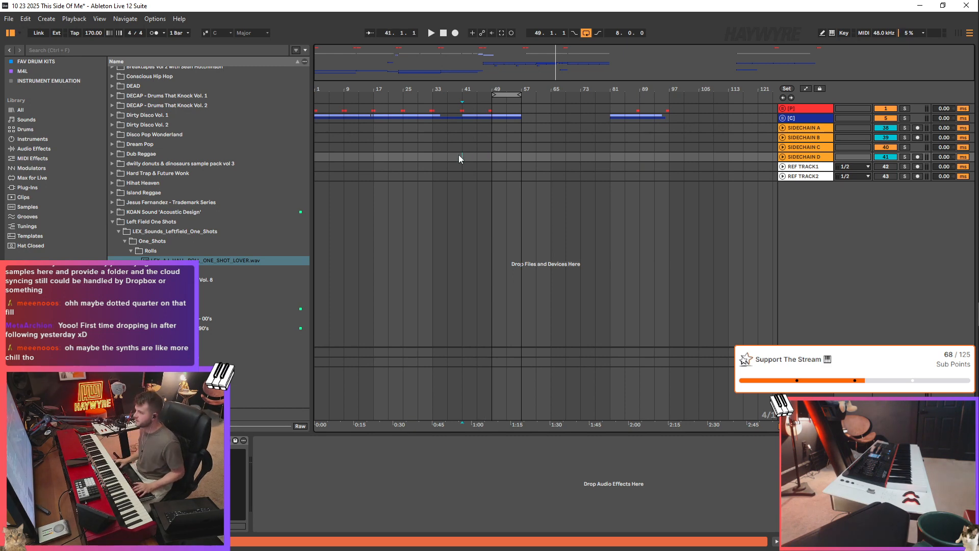
pyautogui.press('space')
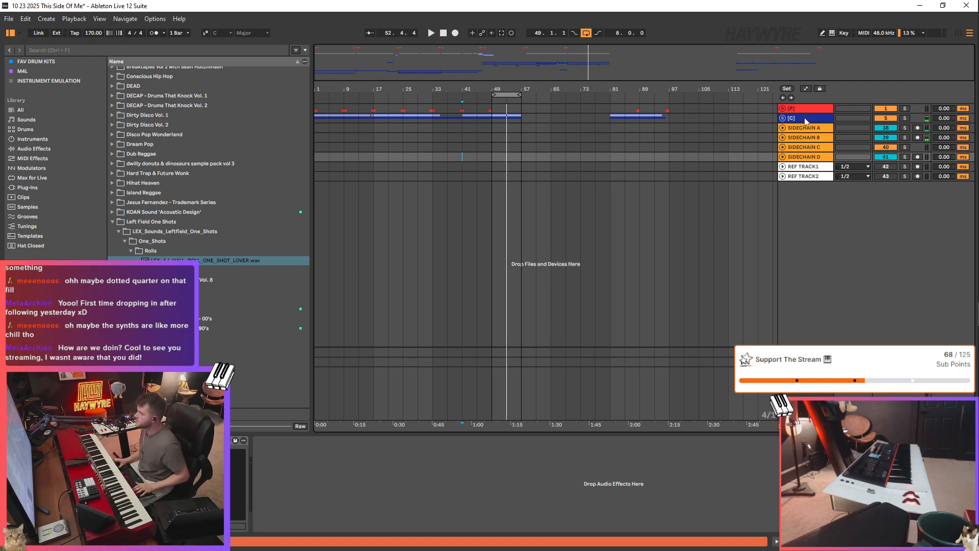
pyautogui.click(783, 118)
# - Try clearing the MAIN jungle track between bars 49 and 65, and undo the deletion
pyautogui.click(491, 197)
pyautogui.press('space')
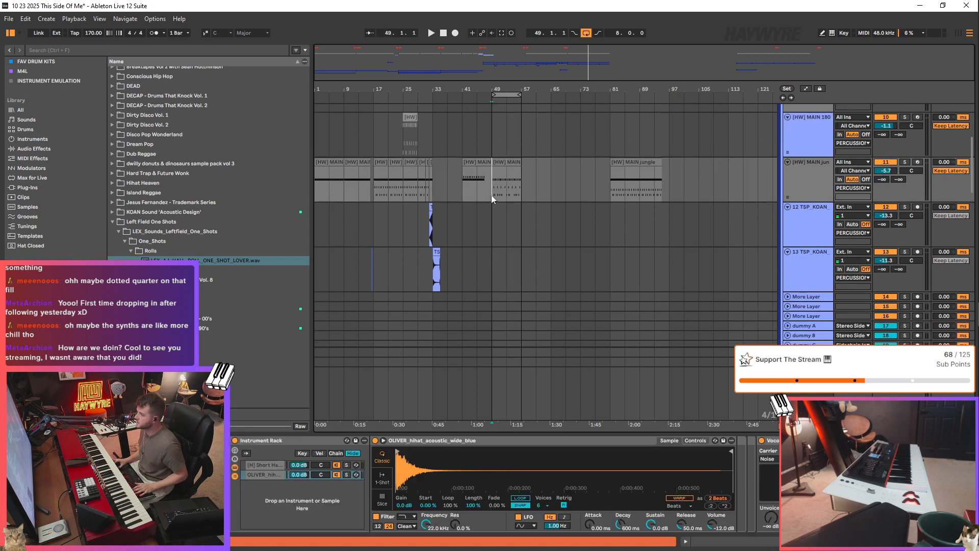
pyautogui.press('Delete')
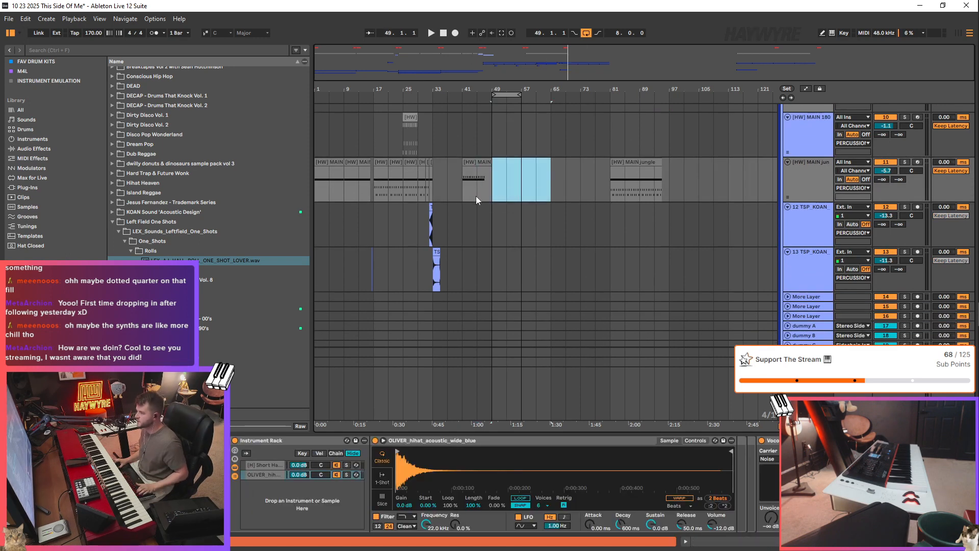
pyautogui.hotkey('ctrl', 'z')
# - Play the arrangement from bar 41 and set the 25 Serum 2 track's volume to -12.4 dB
pyautogui.click(461, 196)
pyautogui.scroll(-4, 490, 153)
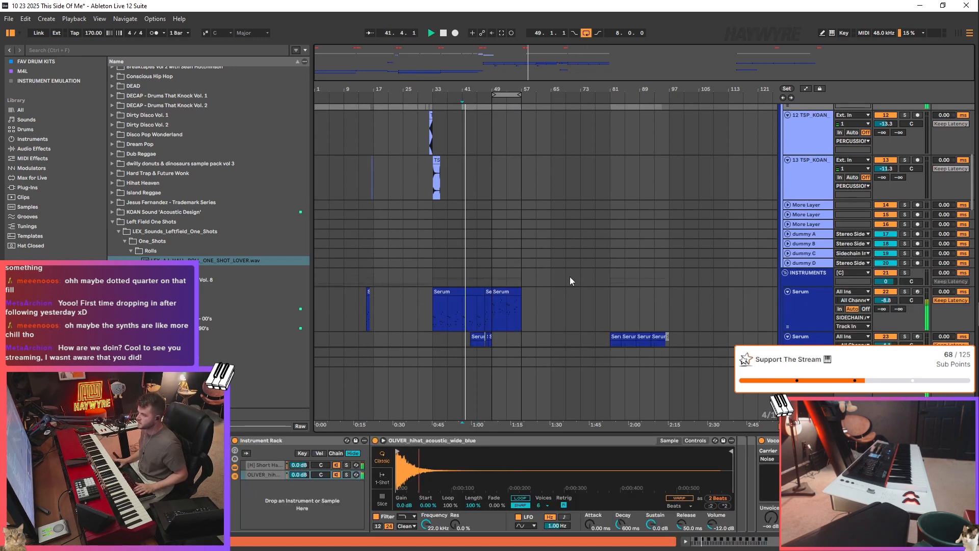
pyautogui.scroll(4, 570, 277)
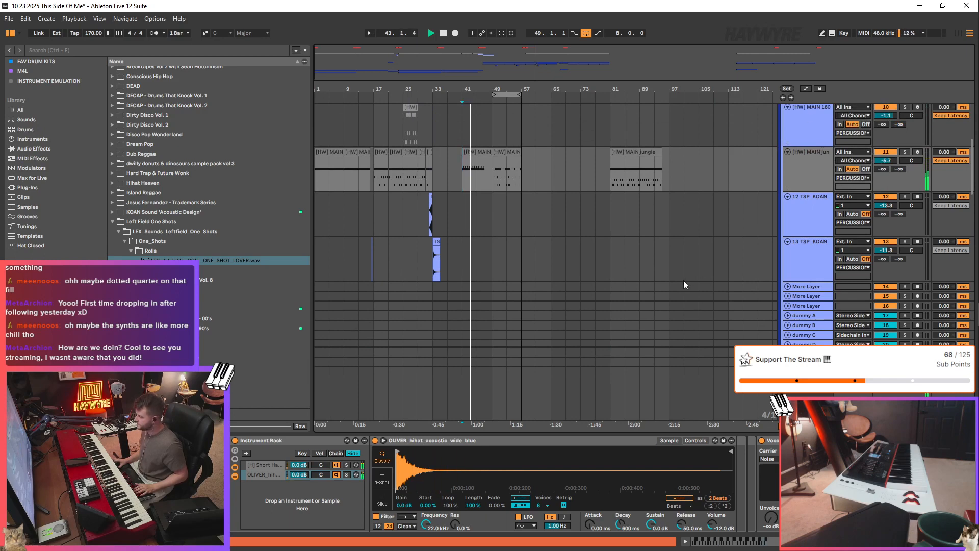
pyautogui.scroll(-2, 684, 280)
pyautogui.scroll(3, 396, 115)
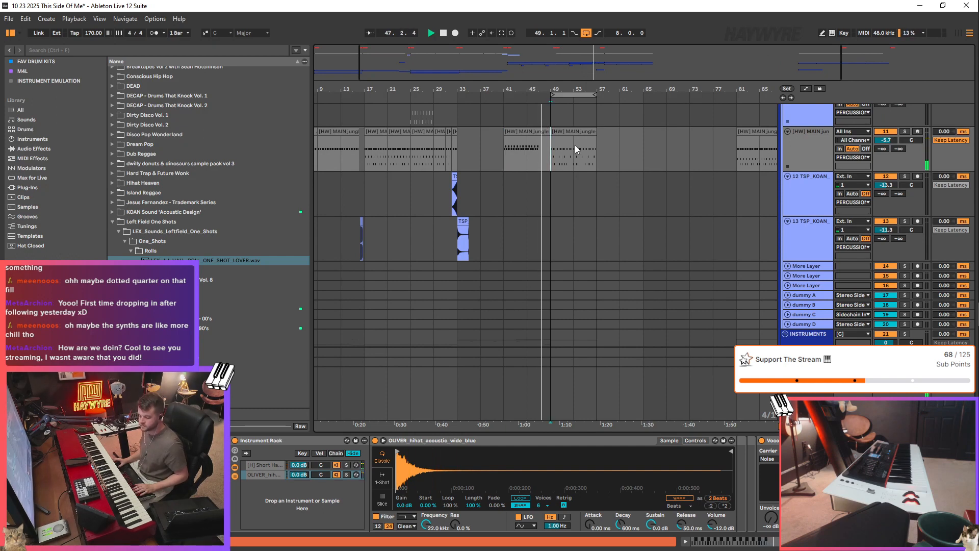
pyautogui.scroll(-10, 817, 256)
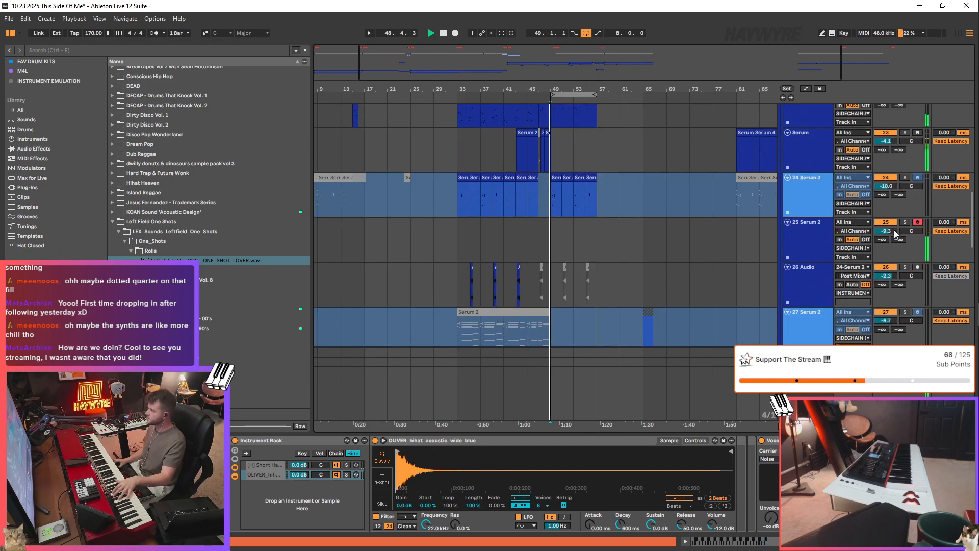
pyautogui.moveTo(886, 230); pyautogui.dragTo(886, 243)
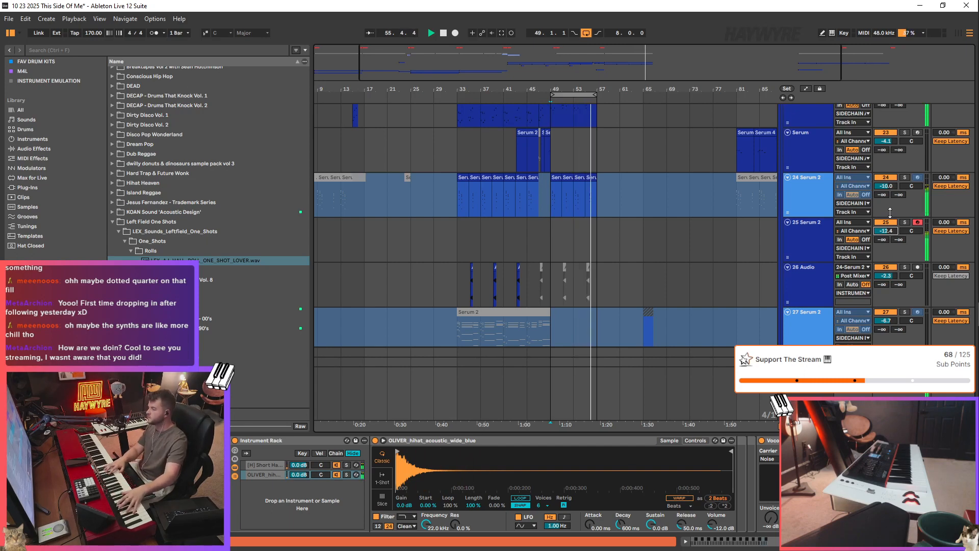
pyautogui.press('space')
# - Deactivate the clips on the 24 Serum 2 track at bars 49–57 and audition from bar 47
pyautogui.moveTo(553, 201); pyautogui.dragTo(611, 198)
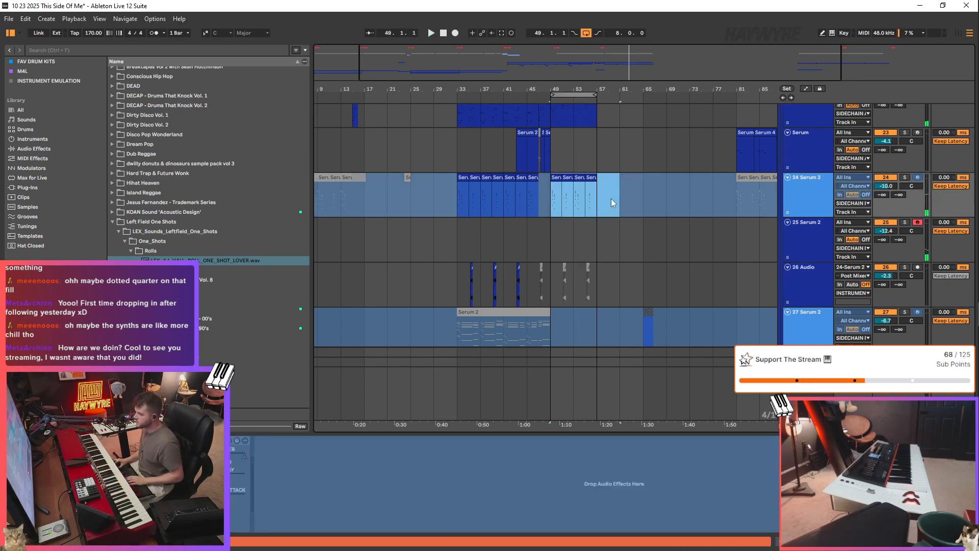
pyautogui.press('0')
pyautogui.click(525, 242)
pyautogui.press('space')
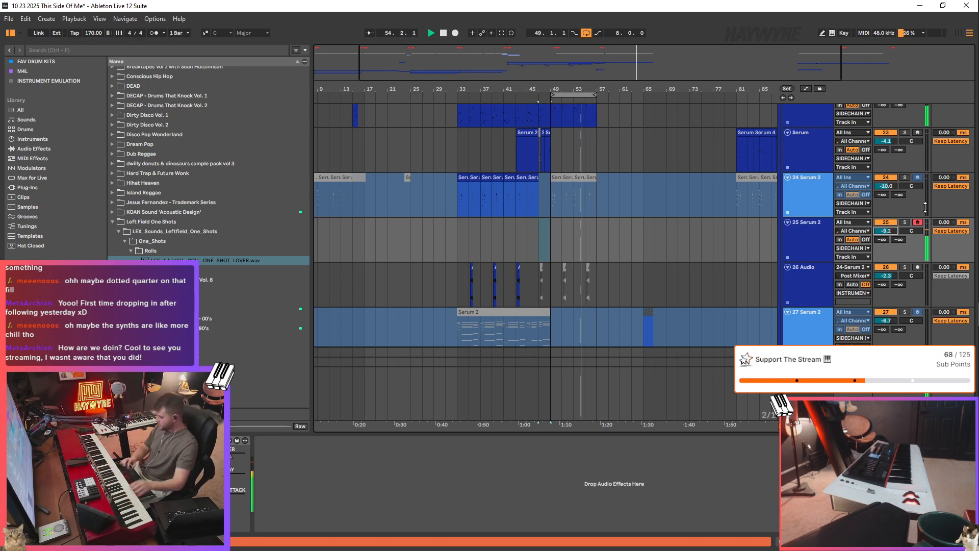
# - Deactivate the Serum clip on track 22 at bars 49–57 and audition the loop from bar 47
pyautogui.scroll(2, 809, 194)
pyautogui.press('space')
pyautogui.moveTo(552, 145); pyautogui.dragTo(598, 145)
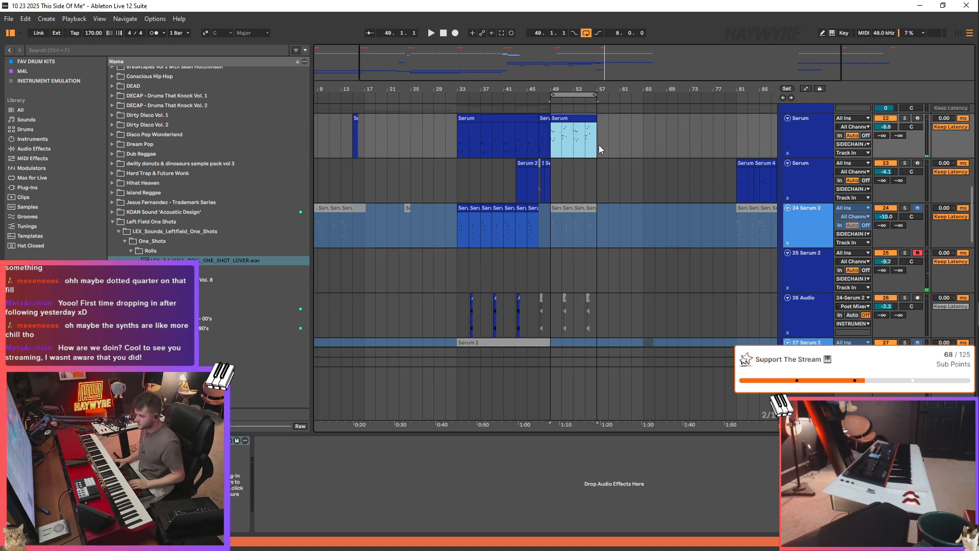
pyautogui.click(539, 142)
pyautogui.press('space')
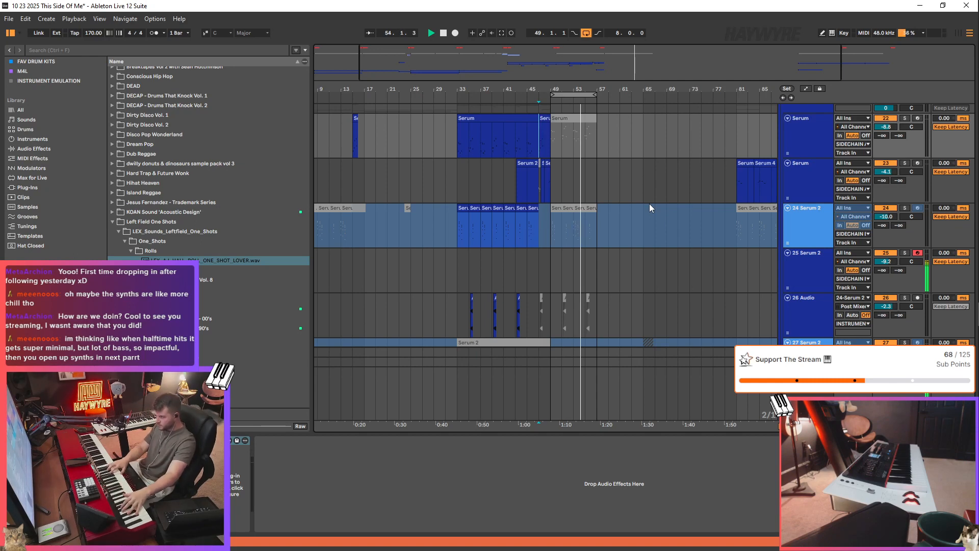
# - Record a new MIDI part on the 25 Serum 2 track from about bar 48 to bar 57
pyautogui.click(530, 276)
pyautogui.press('space')
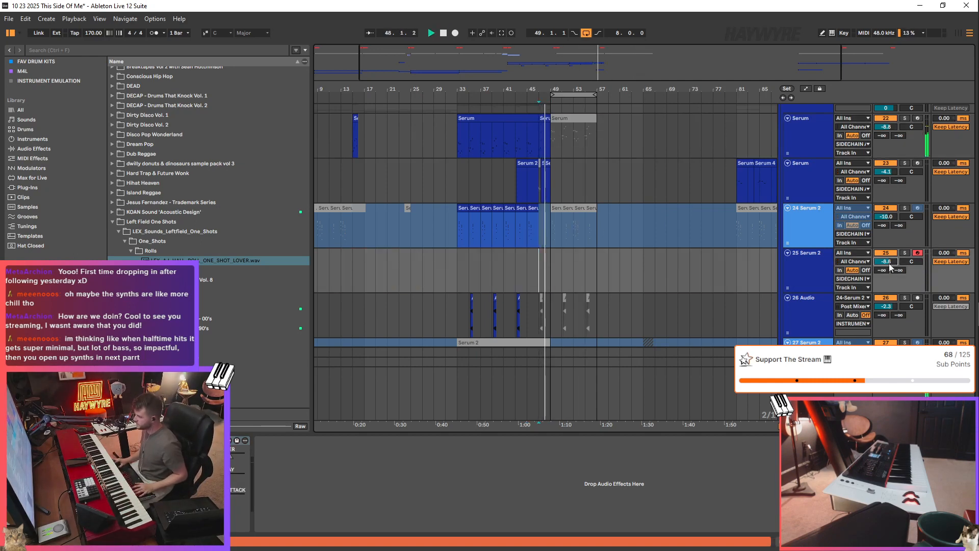
pyautogui.press('F9')
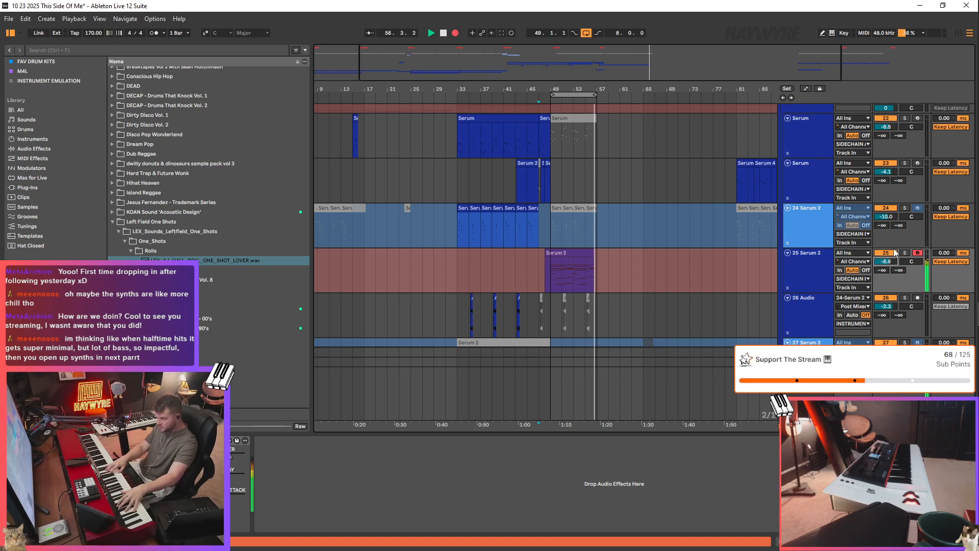
pyautogui.press('space')
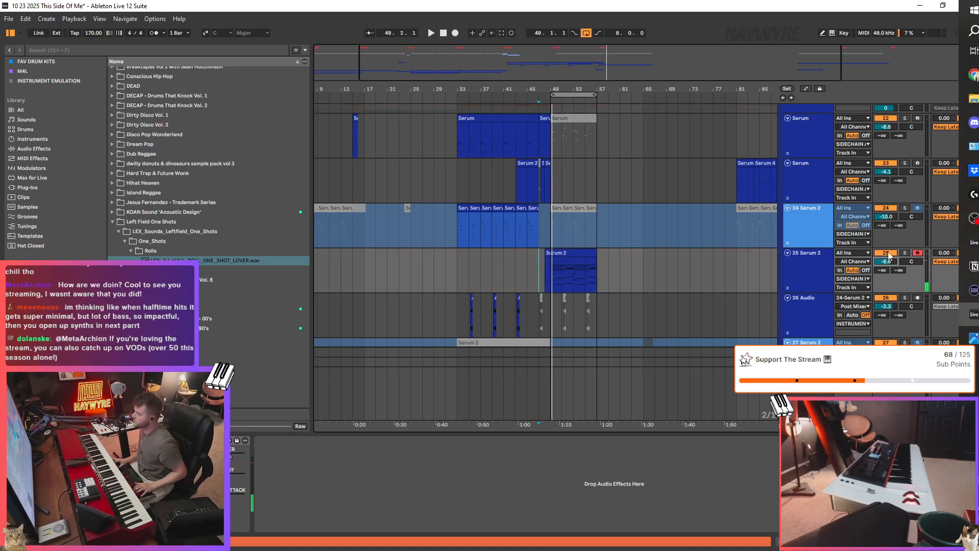
# - Play back the recorded part and delete the clips on the Serum track 23 between bars 37 and 55
pyautogui.press('space')
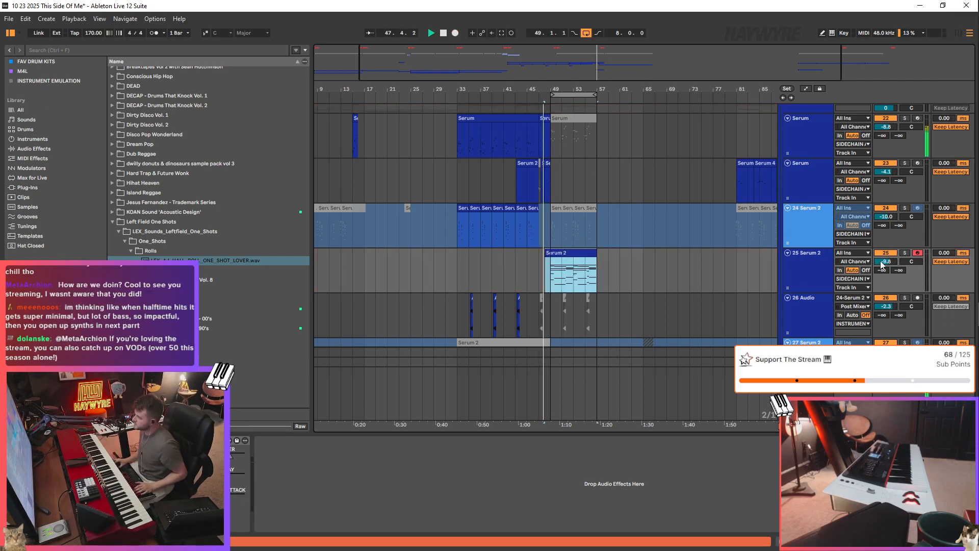
pyautogui.scroll(3, 586, 282)
pyautogui.scroll(-1, 586, 282)
pyautogui.moveTo(585, 253); pyautogui.dragTo(487, 248)
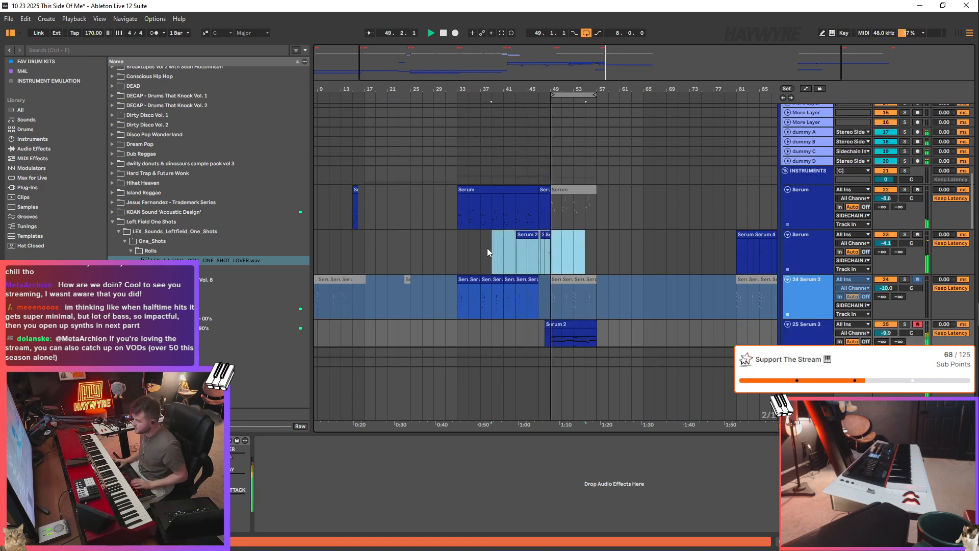
pyautogui.press('Delete')
# - Record-arm the Serum track 23, set its volume to -9.8 dB, and play along from bar 47
pyautogui.click(919, 235)
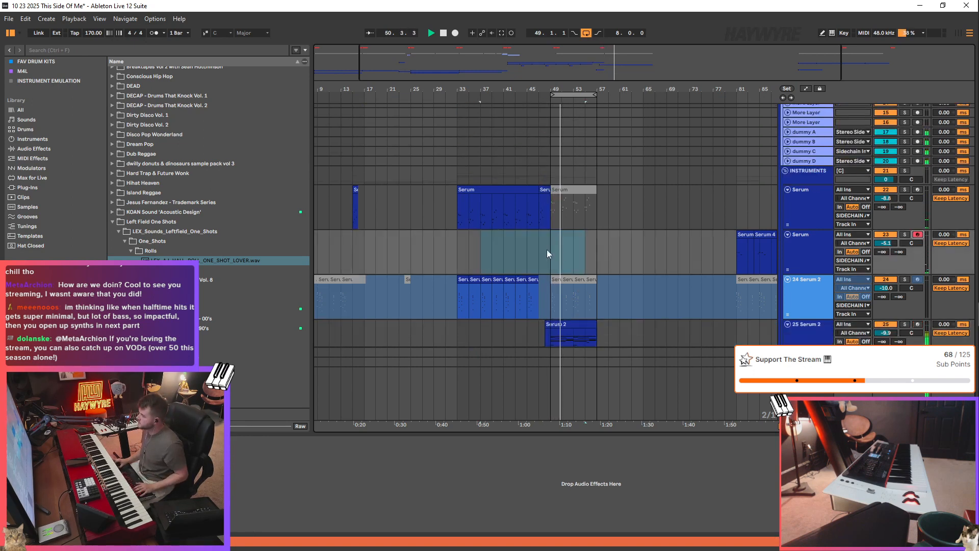
pyautogui.click(547, 249)
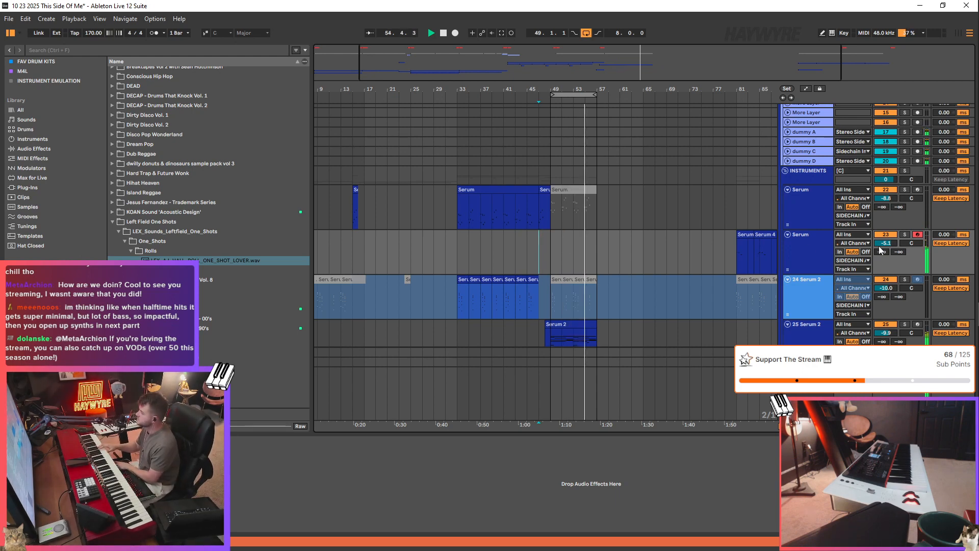
pyautogui.moveTo(886, 243); pyautogui.dragTo(886, 252)
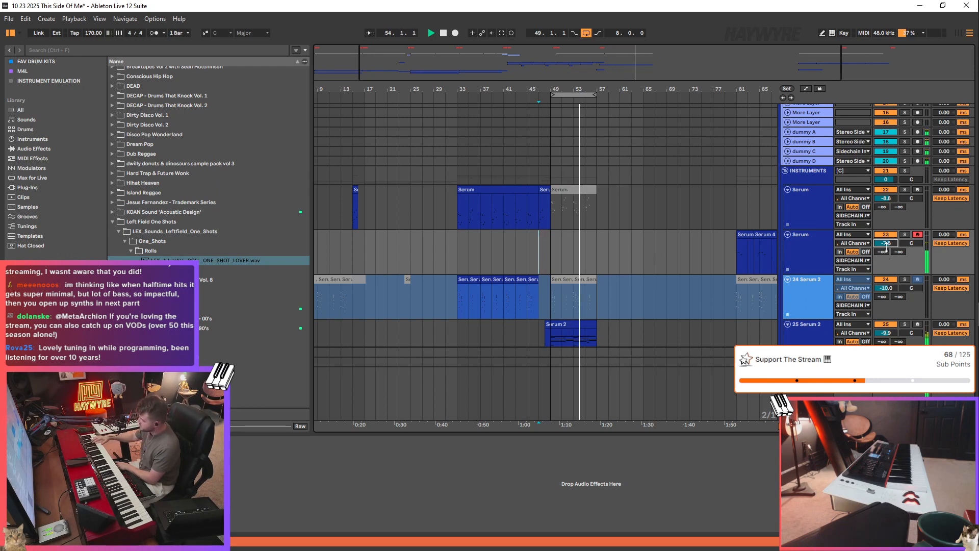
pyautogui.moveTo(886, 244); pyautogui.dragTo(885, 251)
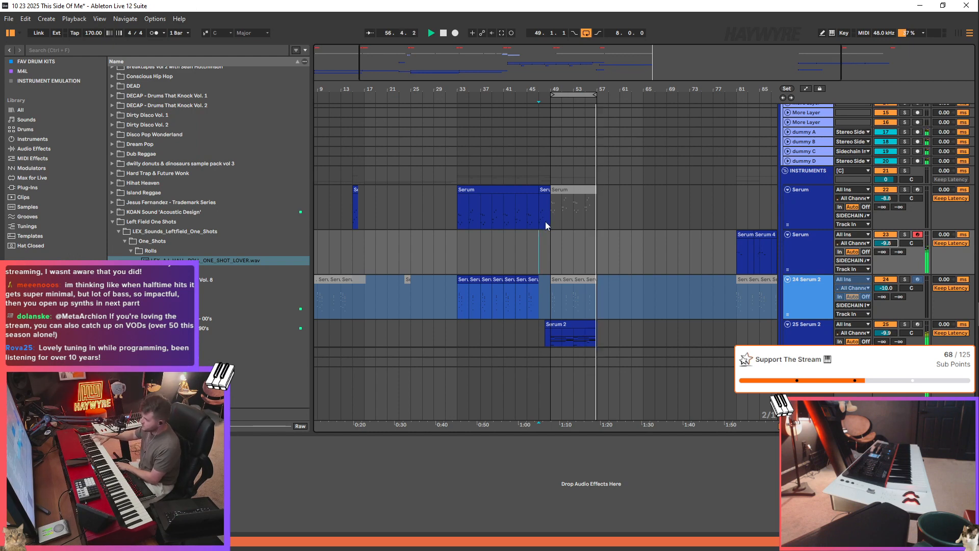
pyautogui.press('space')
pyautogui.press('space')
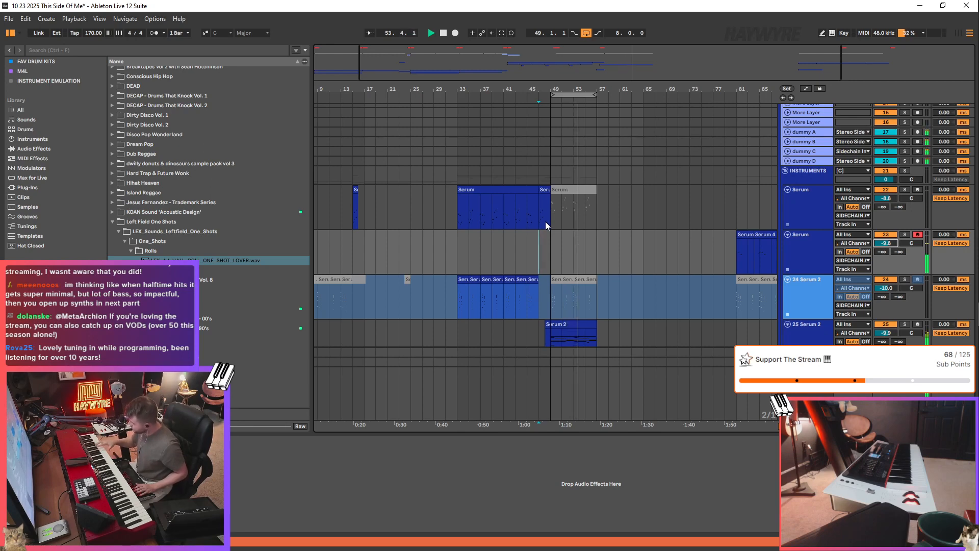
# - Expand the [P] group and record-arm the NORD track
pyautogui.scroll(2, 546, 225)
pyautogui.scroll(10, 556, 214)
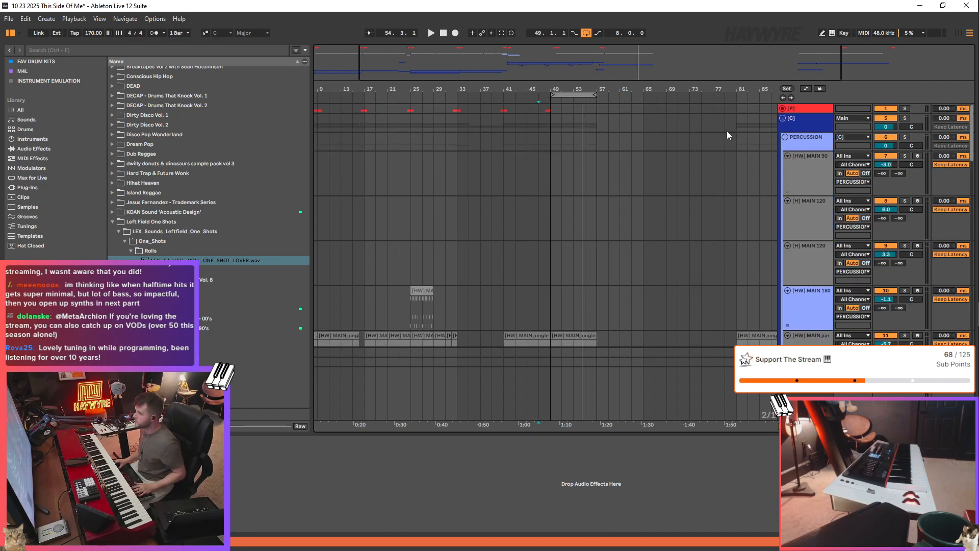
pyautogui.click(783, 109)
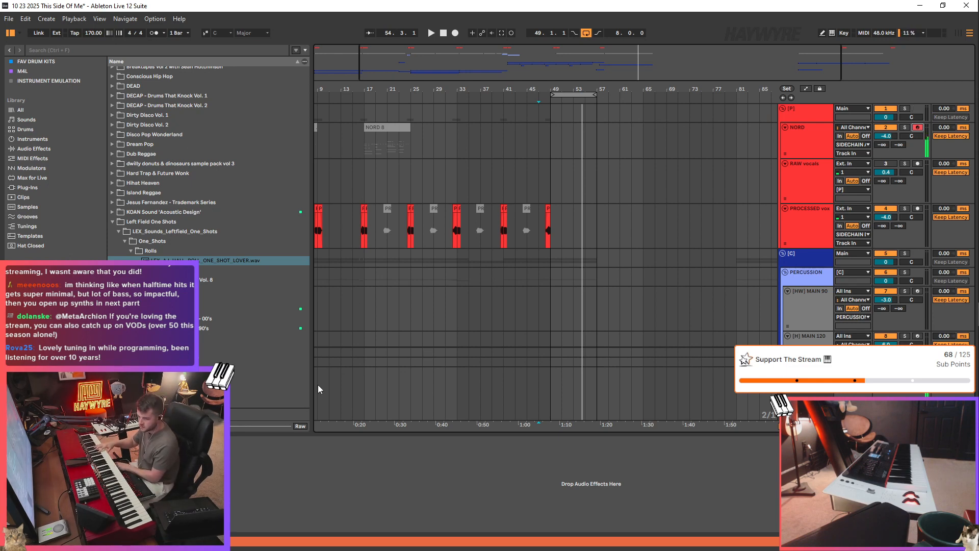
# - Inspect the NORD track's ValhallaVintageVerb settings and set the track's volume to -4.8 dB
pyautogui.click(788, 147)
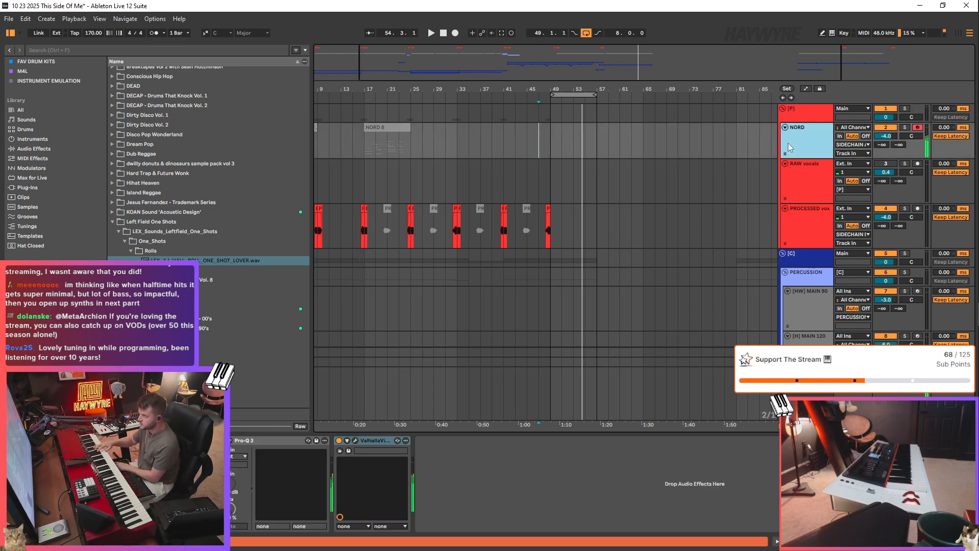
pyautogui.click(356, 441)
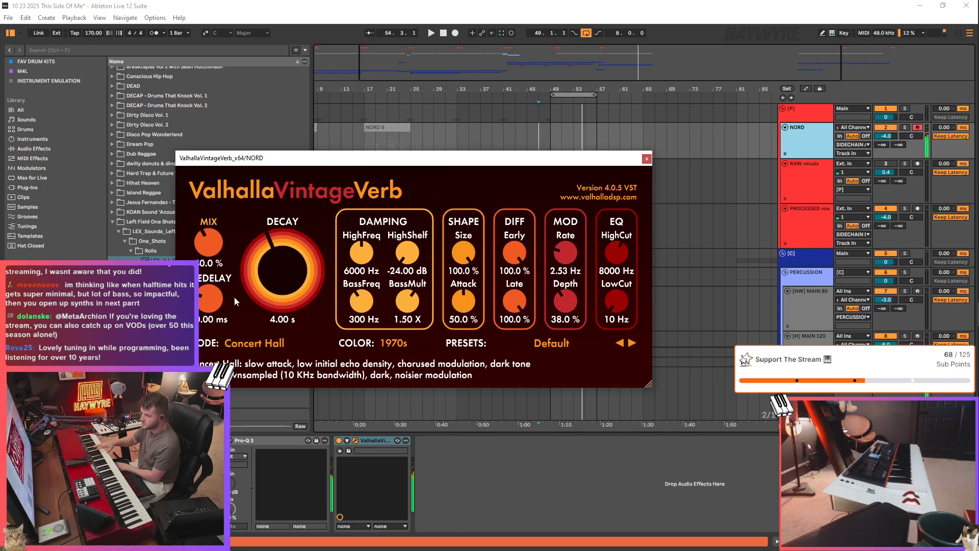
pyautogui.press('space')
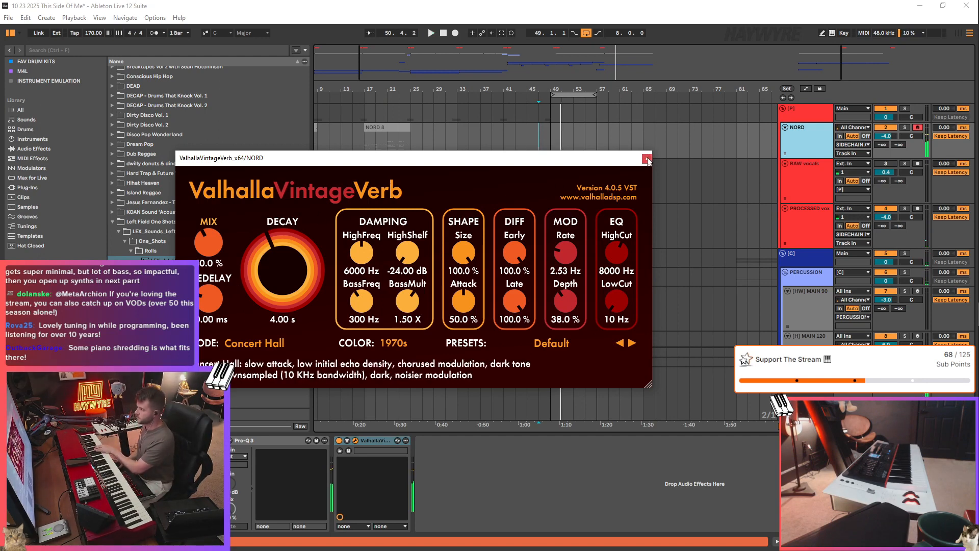
pyautogui.click(886, 135)
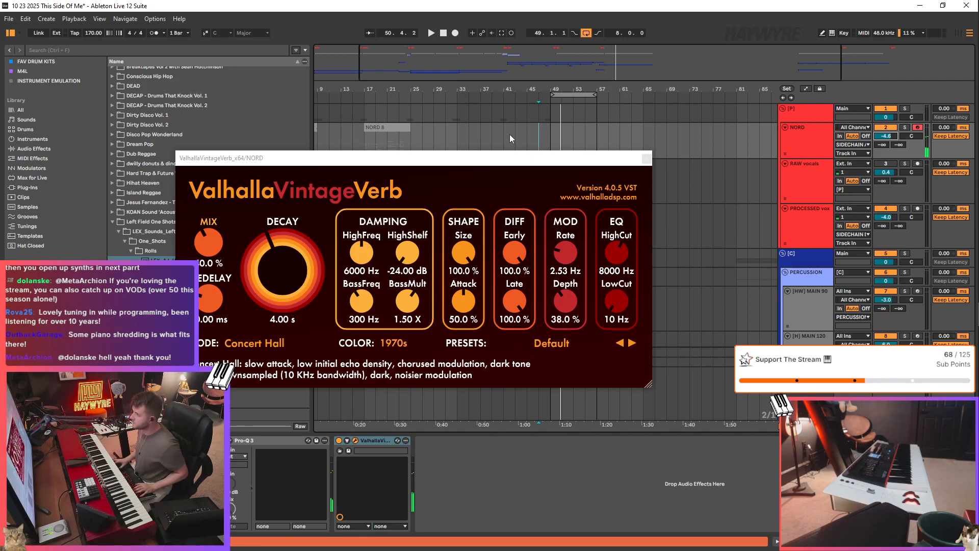
pyautogui.click(464, 131)
pyautogui.click(646, 158)
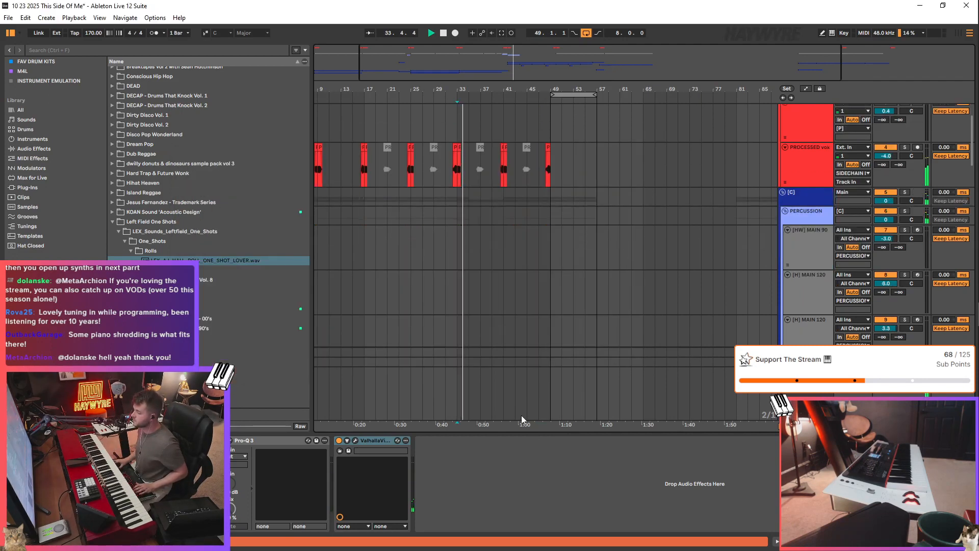
# - Disarm the Serum track 23 while the song plays from bar 33
pyautogui.scroll(-5, 521, 415)
pyautogui.moveTo(970, 160); pyautogui.dragTo(963, 226)
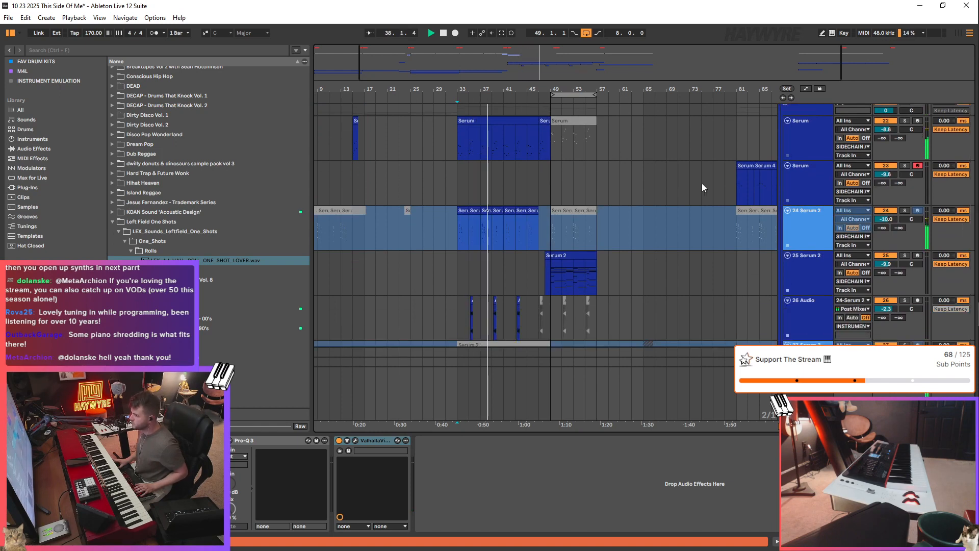
pyautogui.scroll(2, 702, 182)
pyautogui.click(918, 216)
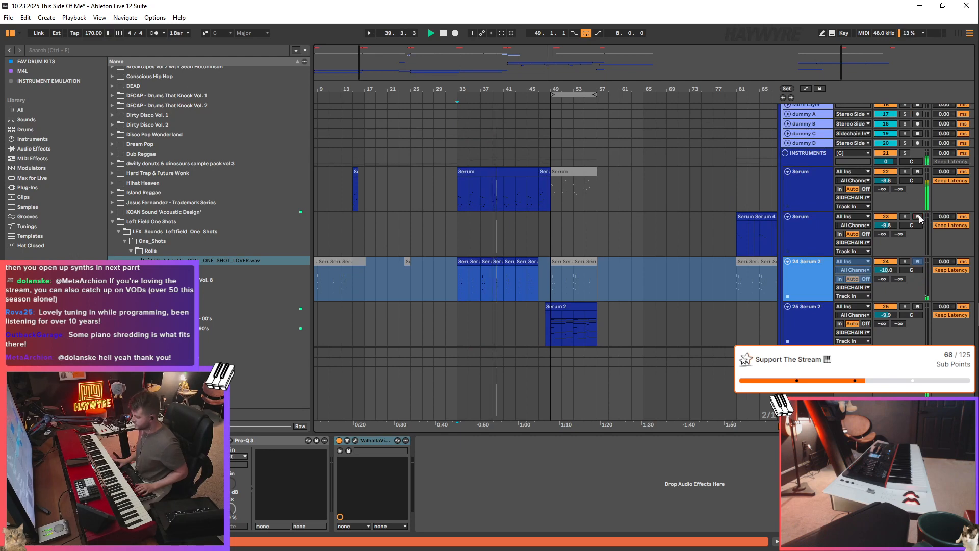
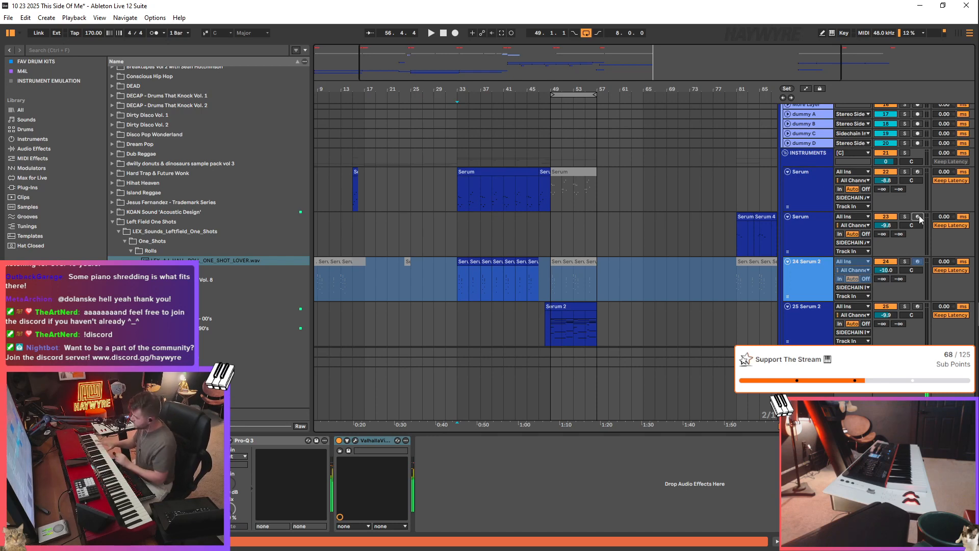
# - Listen to the song from bar 33 and the halftime section from bar 49, reviewing the percussion and Serum tracks
pyautogui.click(555, 216)
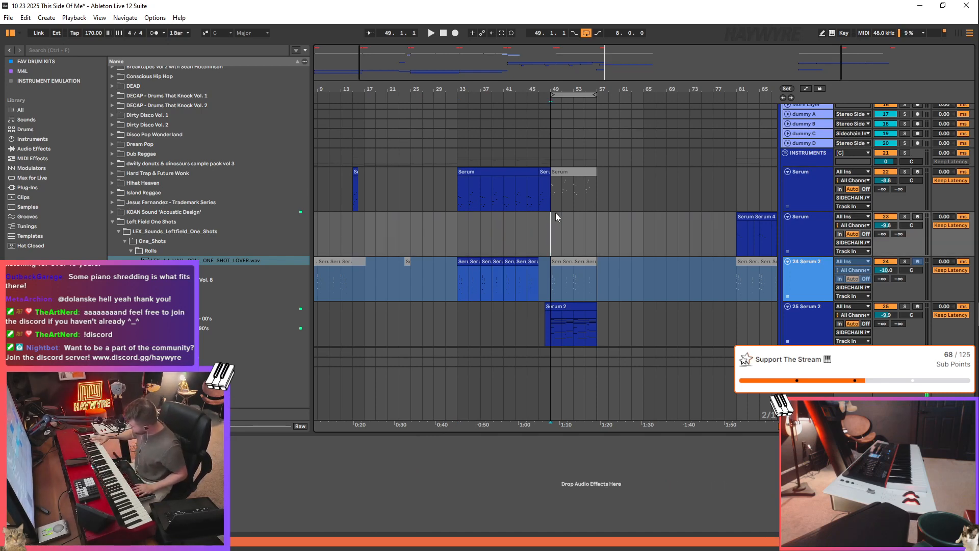
pyautogui.press('space')
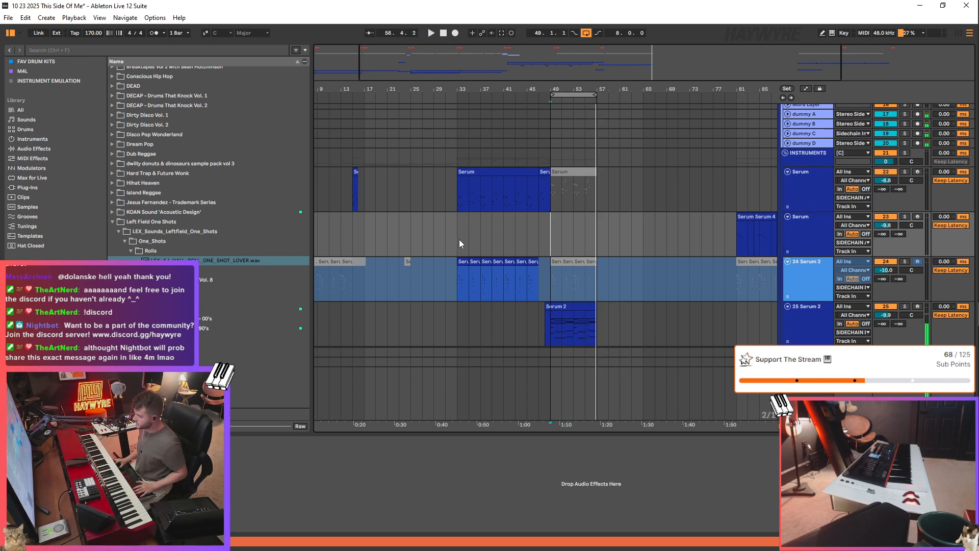
pyautogui.scroll(5, 587, 255)
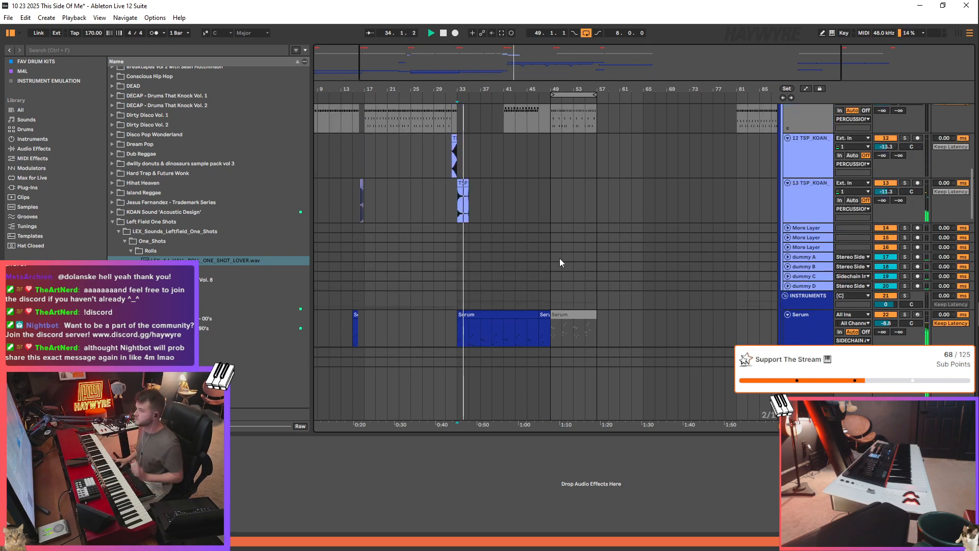
pyautogui.scroll(5, 703, 304)
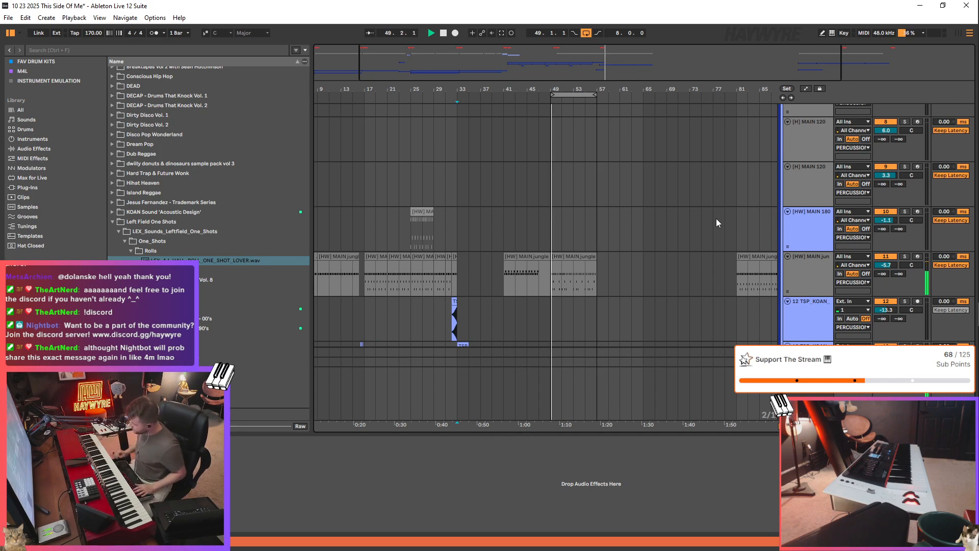
pyautogui.scroll(-3, 639, 156)
pyautogui.scroll(-15, 617, 210)
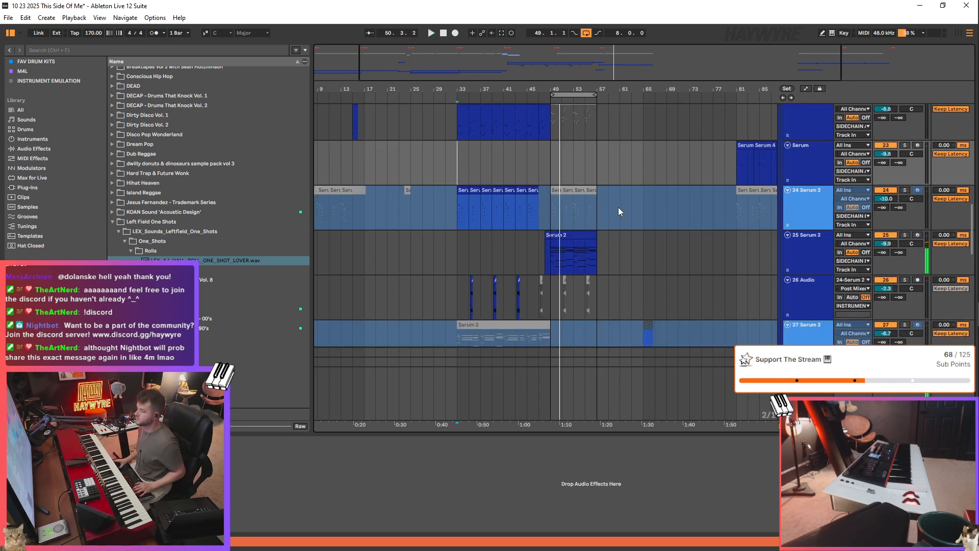
pyautogui.scroll(2, 648, 193)
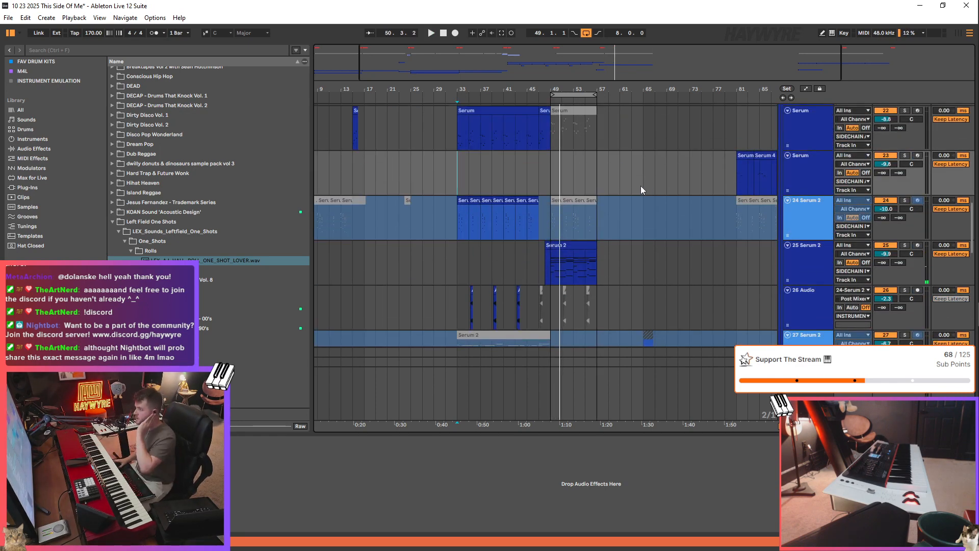
pyautogui.scroll(2, 641, 185)
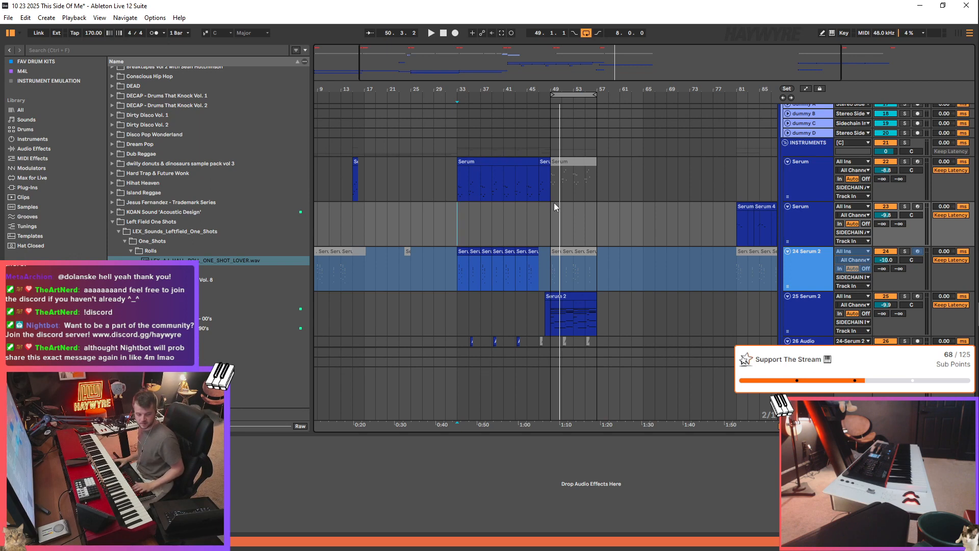
pyautogui.click(551, 228)
pyautogui.press('space')
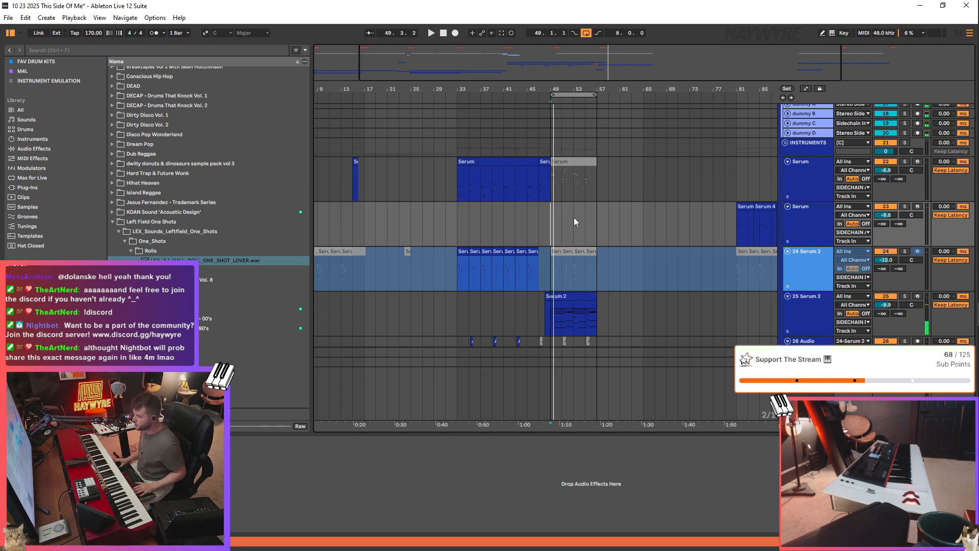
# - Compare playback from about bar 45 and bar 81 with the halftime section starting at bar 49
pyautogui.scroll(-3, 574, 218)
pyautogui.click(527, 277)
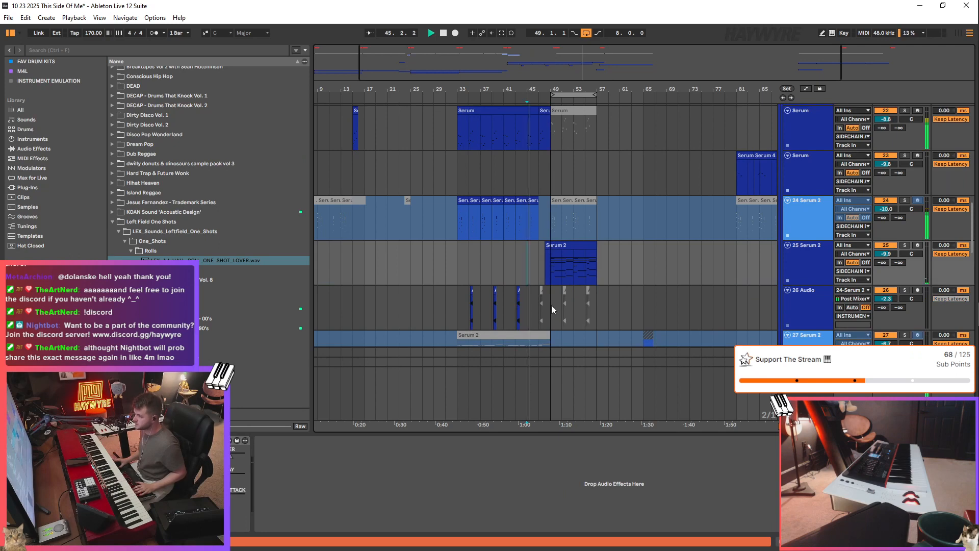
pyautogui.click(740, 190)
pyautogui.press('-')
pyautogui.scroll(1, 657, 215)
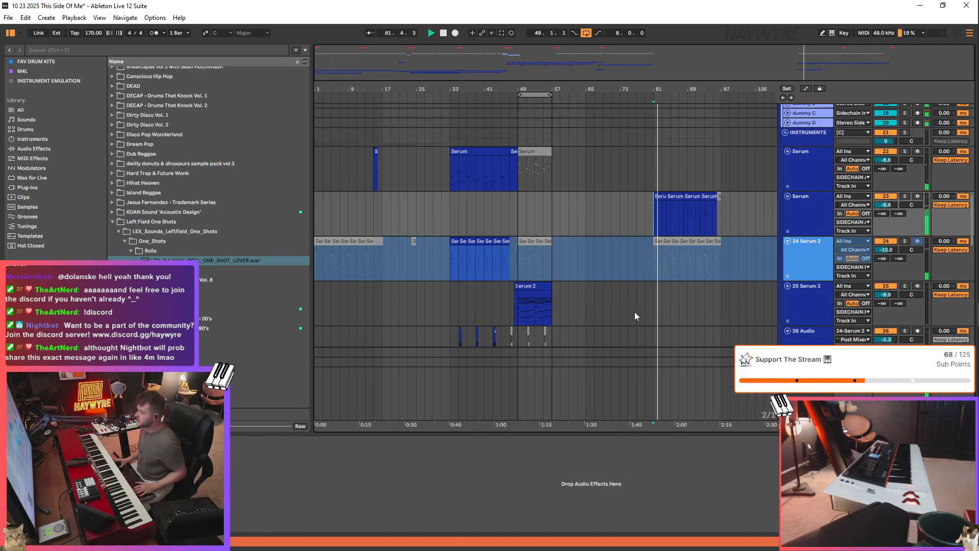
pyautogui.scroll(-3, 634, 311)
pyautogui.click(518, 226)
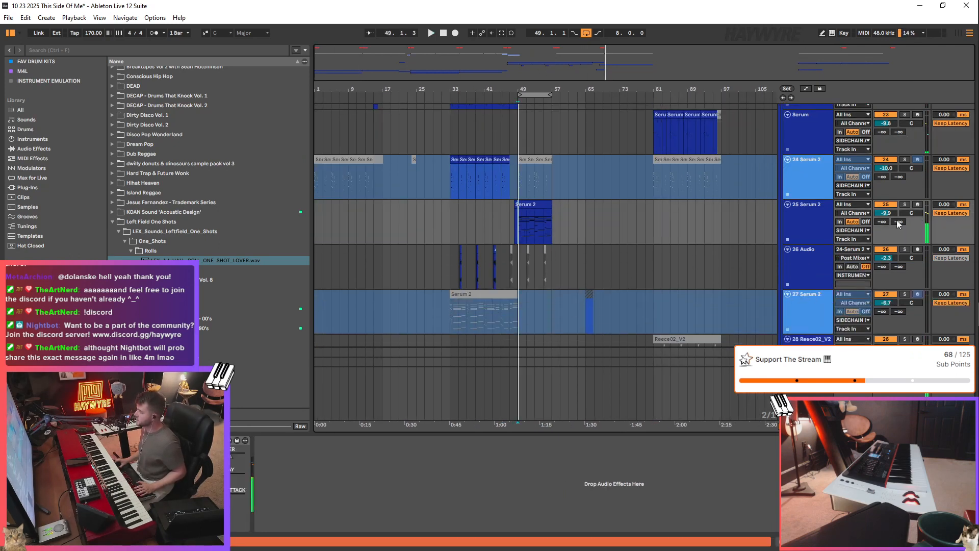
pyautogui.scroll(8, 666, 280)
pyautogui.scroll(5, 704, 259)
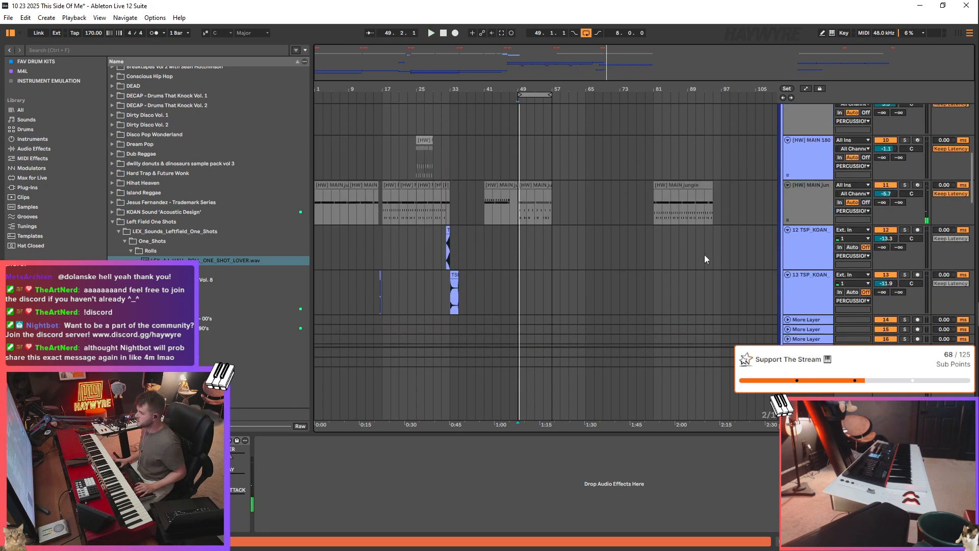
# - Play the section from bar 49 and set the 25 Serum 2 track's volume to -11.6 dB
pyautogui.click(532, 215)
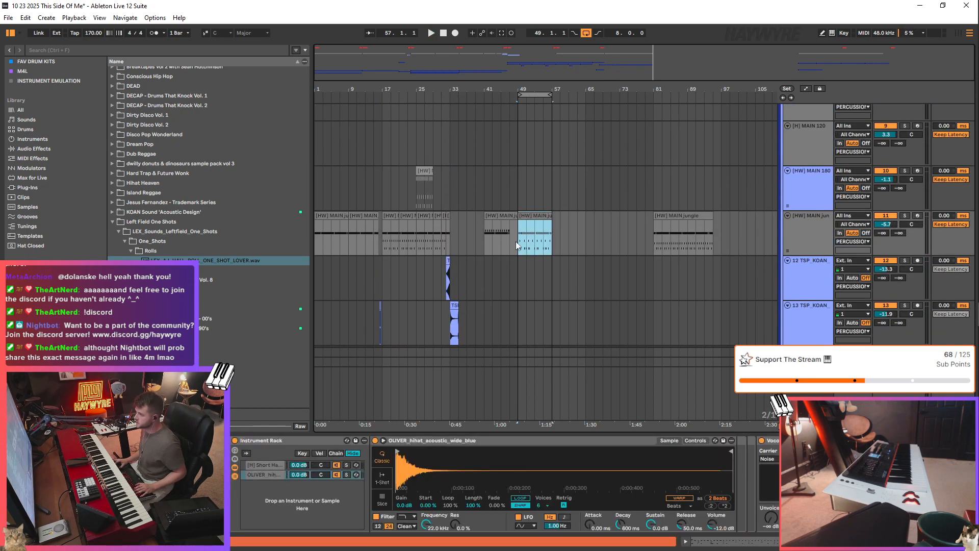
pyautogui.press('space')
pyautogui.scroll(-20, 528, 298)
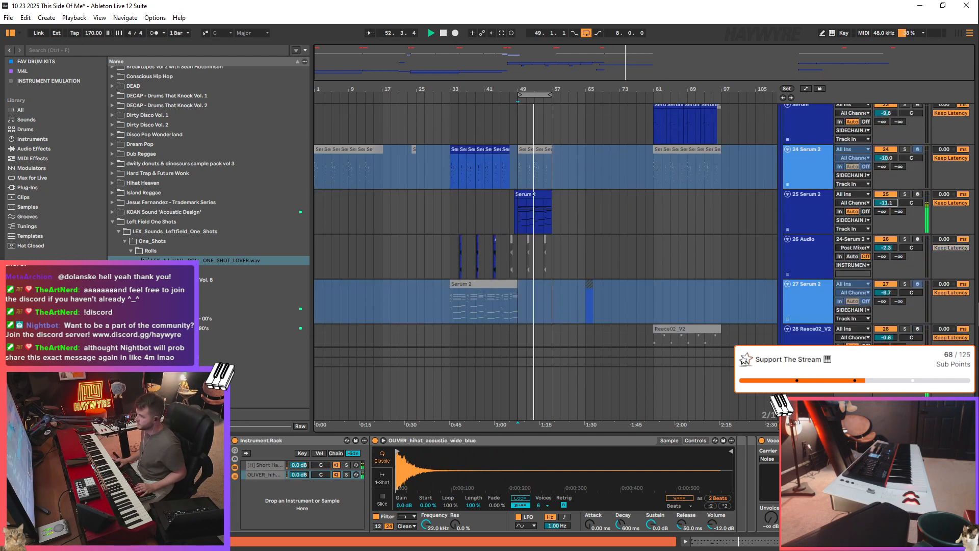
pyautogui.press('+')
pyautogui.press('+')
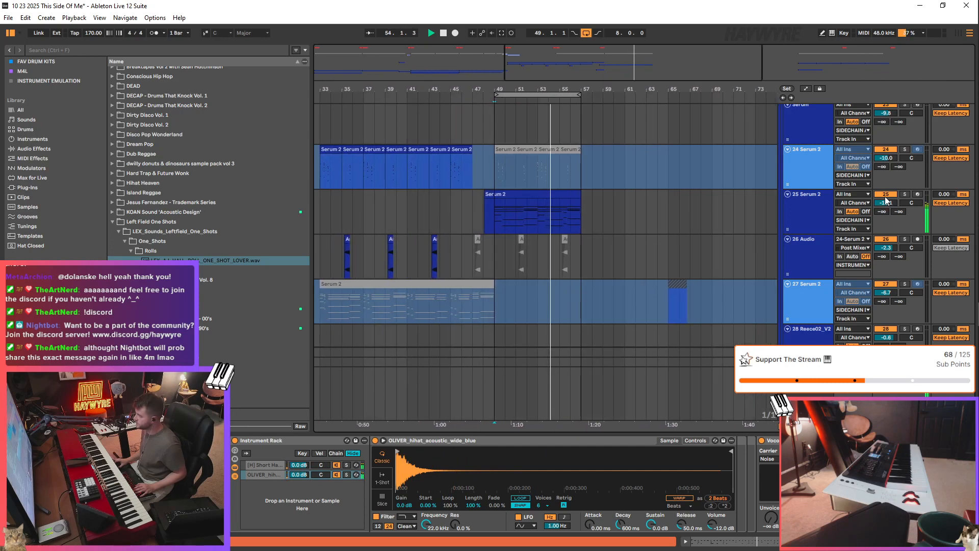
pyautogui.moveTo(886, 201); pyautogui.dragTo(886, 204)
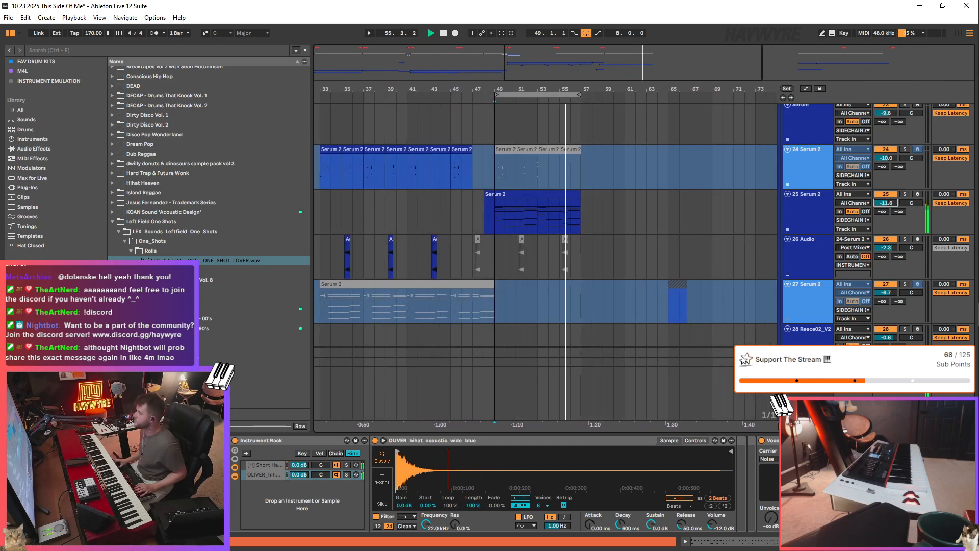
# - Examine the Serum tracks around bars 47 to 52 and play the transition from bar 41
pyautogui.moveTo(497, 215); pyautogui.dragTo(471, 213)
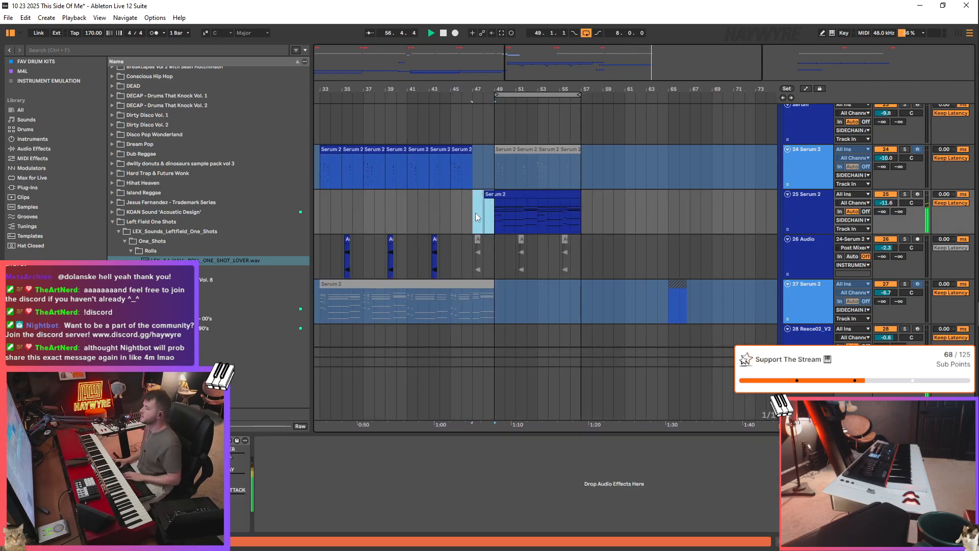
pyautogui.scroll(4, 573, 302)
pyautogui.click(910, 268)
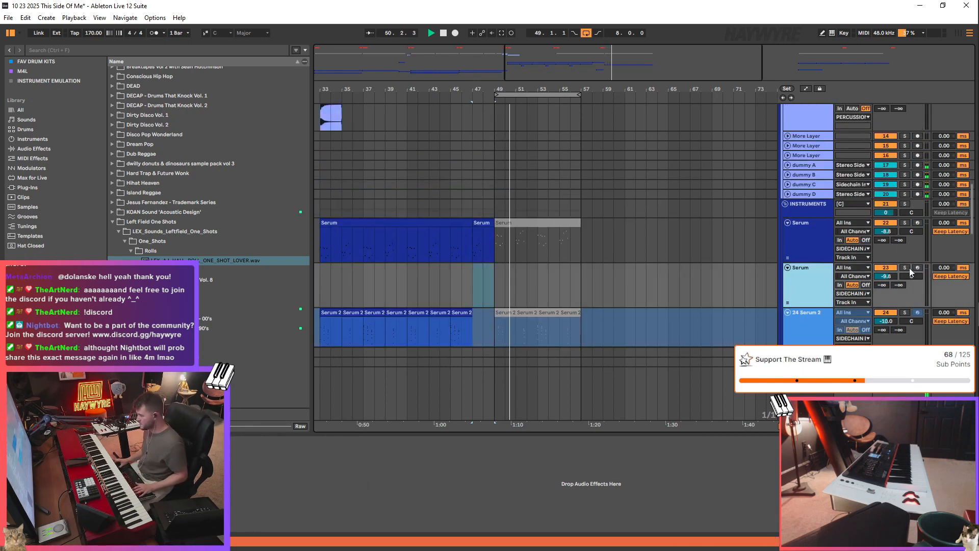
pyautogui.click(527, 280)
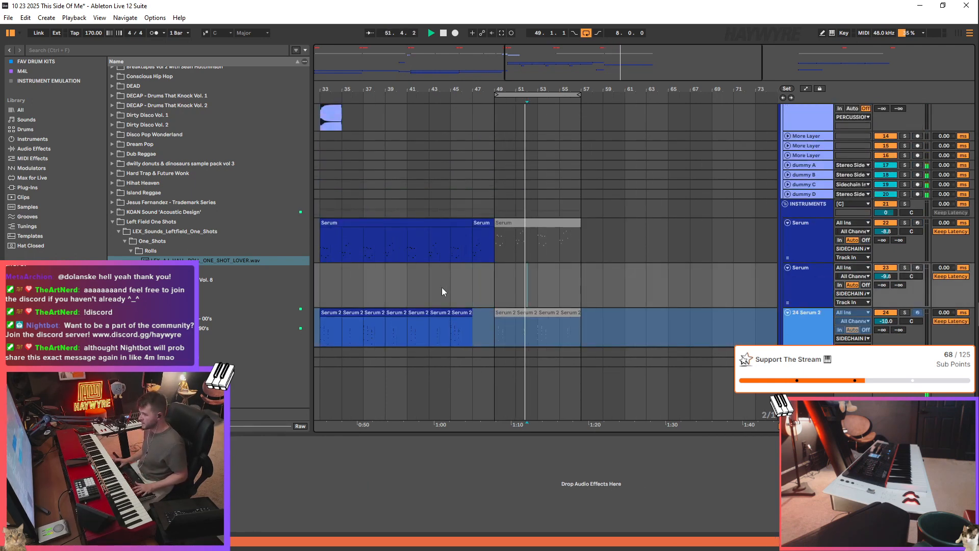
pyautogui.scroll(10, 442, 287)
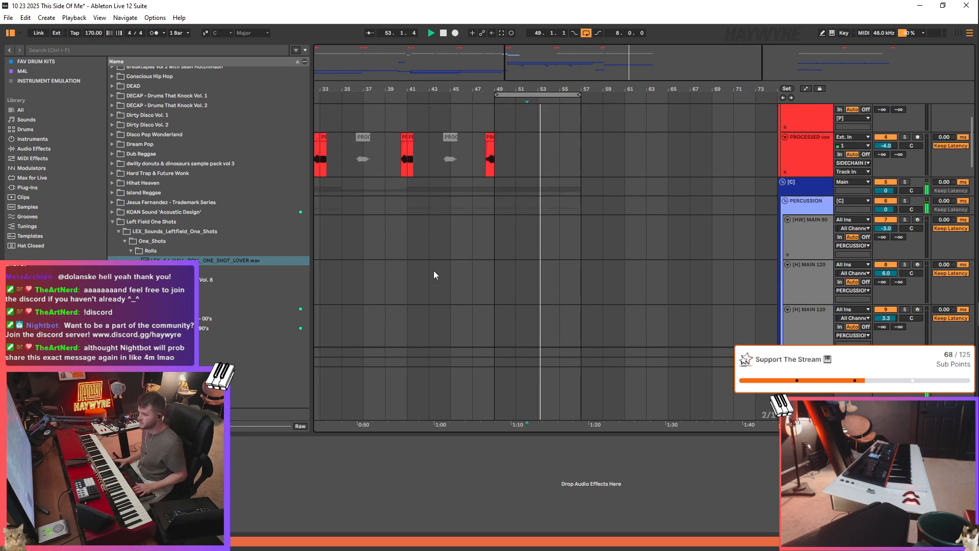
pyautogui.click(407, 226)
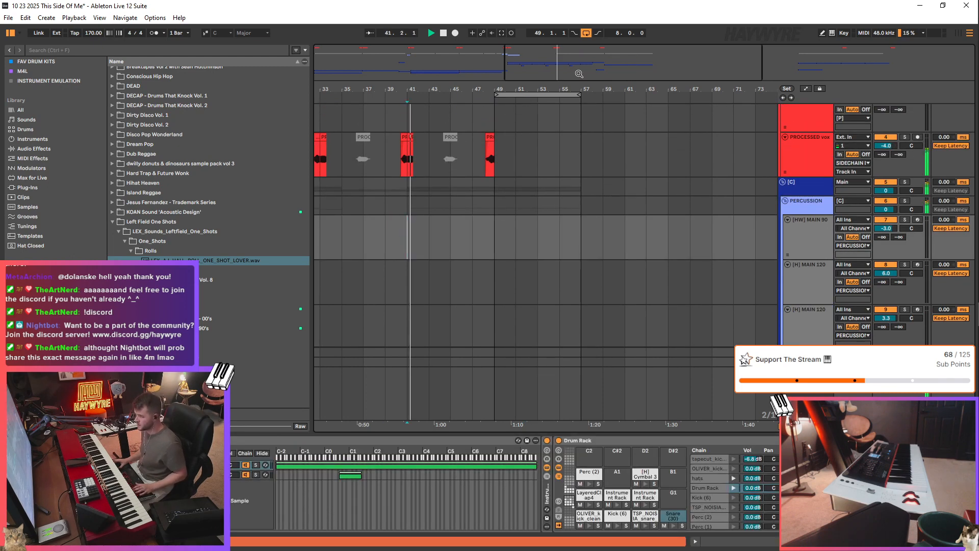
# - Check the PROCESSED vox track's ValhallaVintageVerb settings and delete its vocal clip just before bar 49
pyautogui.press('-')
pyautogui.click(493, 153)
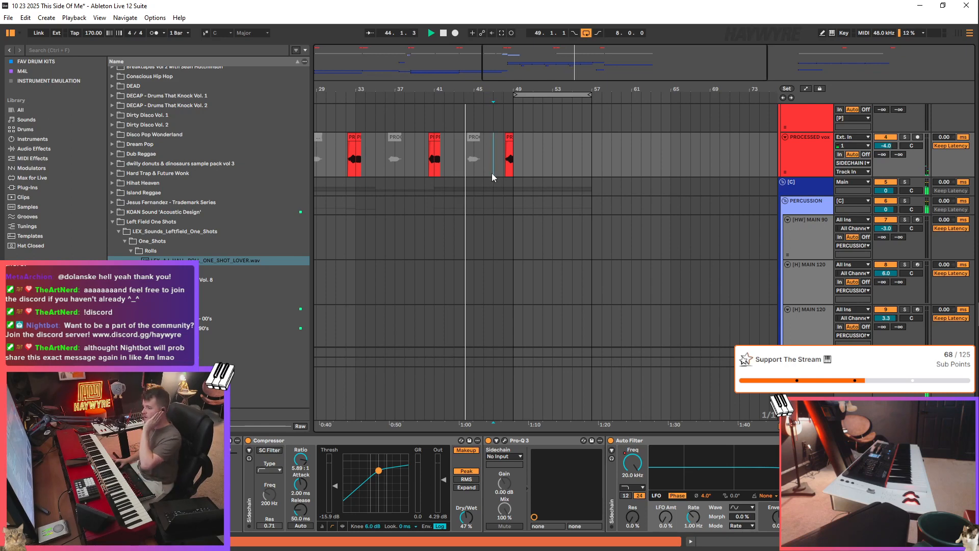
pyautogui.click(796, 440)
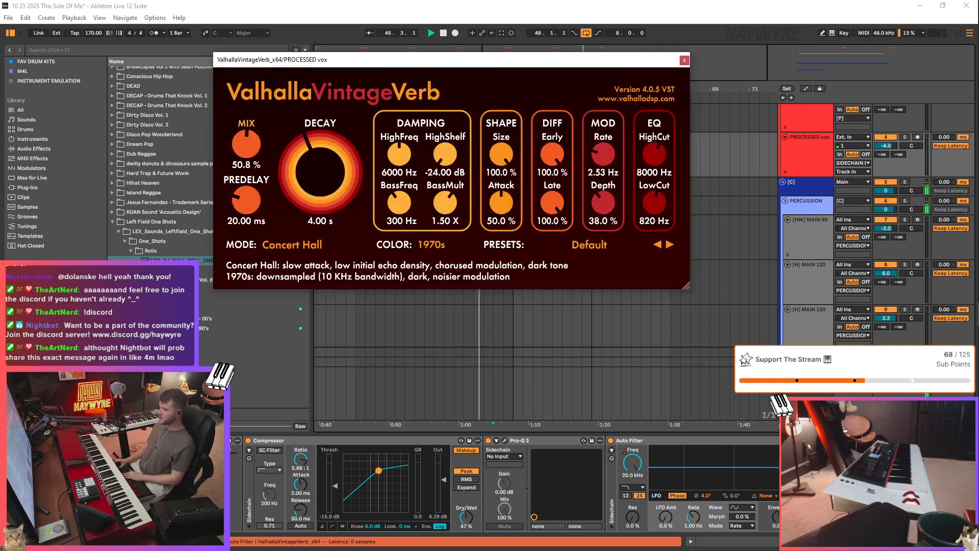
pyautogui.click(685, 60)
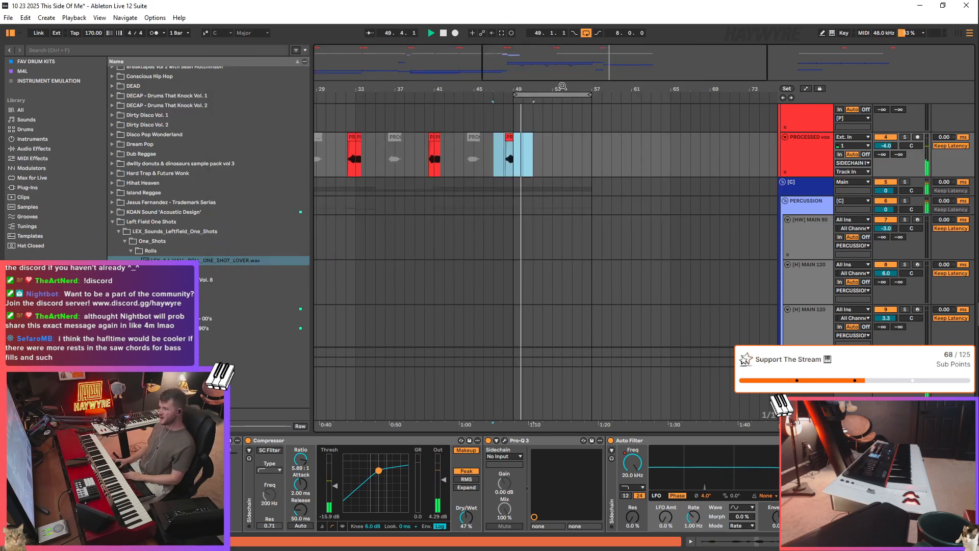
pyautogui.moveTo(563, 86)
pyautogui.mouseDown()
pyautogui.moveTo(532, 112)
pyautogui.moveTo(503, 70)
pyautogui.mouseUp()
pyautogui.click(418, 159)
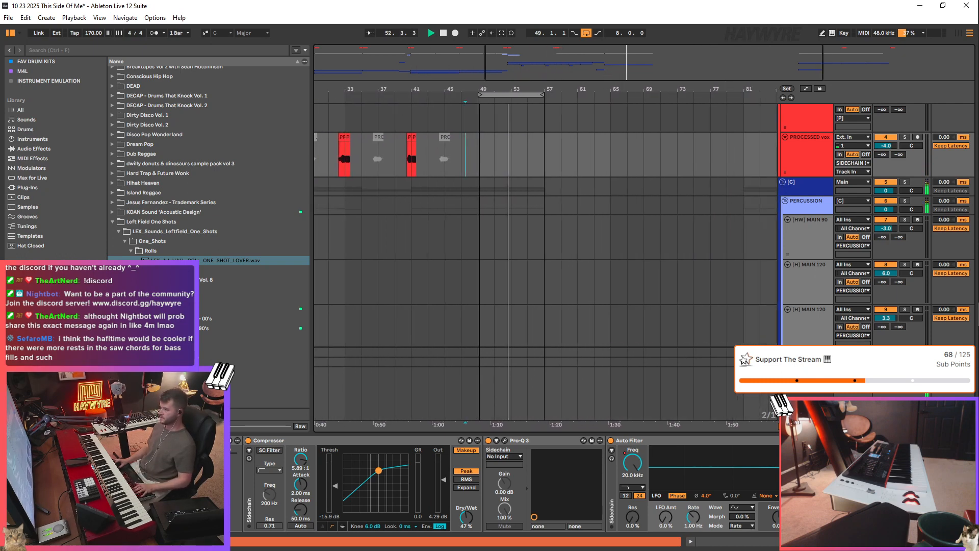
# - Move the jungle drum clip at bars 49 to 57 to about bar 69
pyautogui.press('-')
pyautogui.scroll(-3, 640, 234)
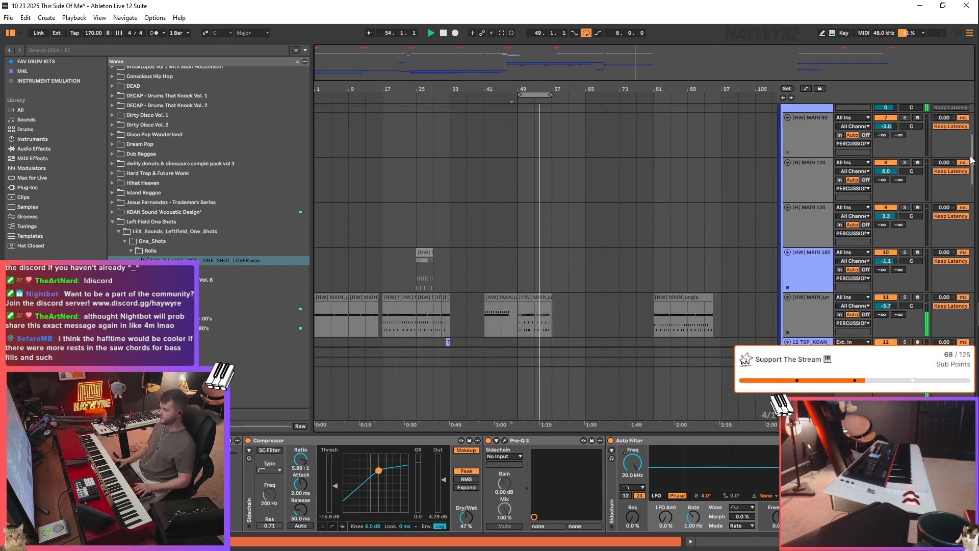
pyautogui.scroll(-5, 971, 160)
pyautogui.moveTo(533, 170); pyautogui.dragTo(617, 170)
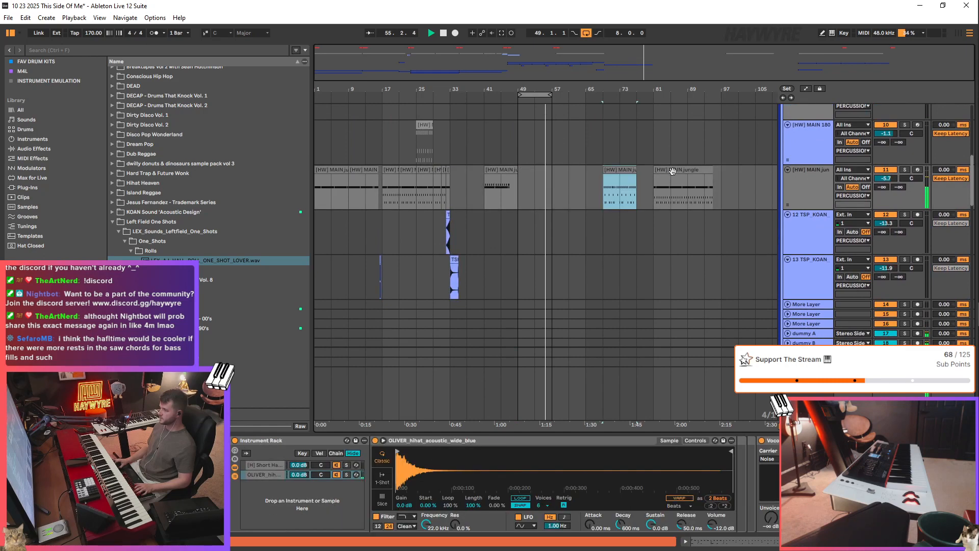
# - Copy the jungle drum clip near bar 81 and paste it at bars 49 to 57
pyautogui.click(672, 171)
pyautogui.hotkey('ctrl', 'c')
pyautogui.click(522, 194)
pyautogui.hotkey('ctrl', 'v')
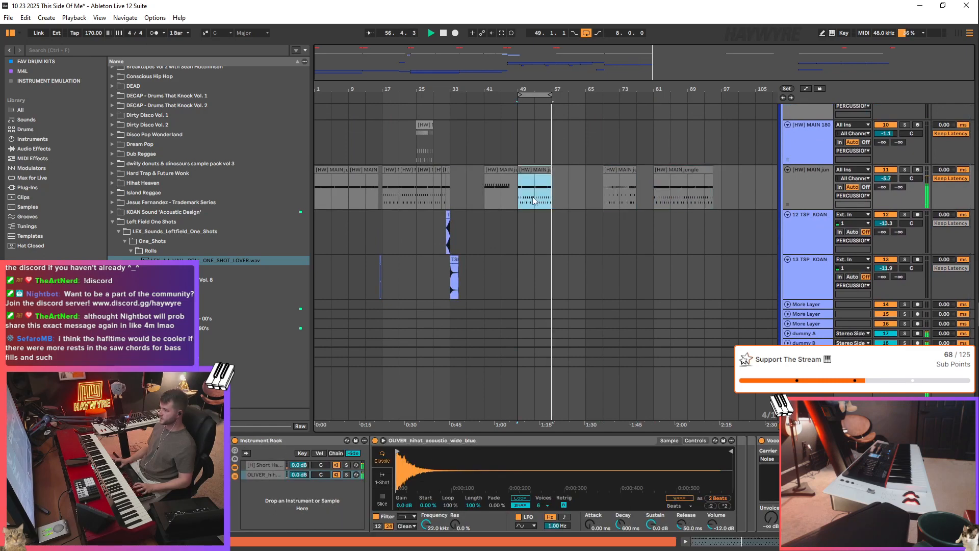
# - Move the pasted jungle clip to bars 61 to 69 and put the earlier jungle clip back at bars 49 to 57
pyautogui.click(605, 188)
pyautogui.scroll(1, 605, 189)
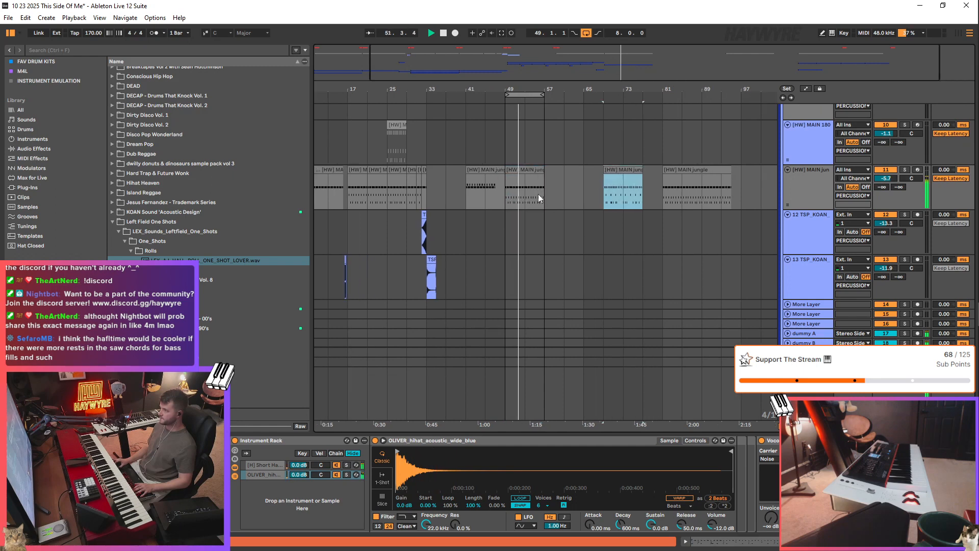
pyautogui.click(539, 199)
pyautogui.moveTo(690, 78); pyautogui.dragTo(691, 69)
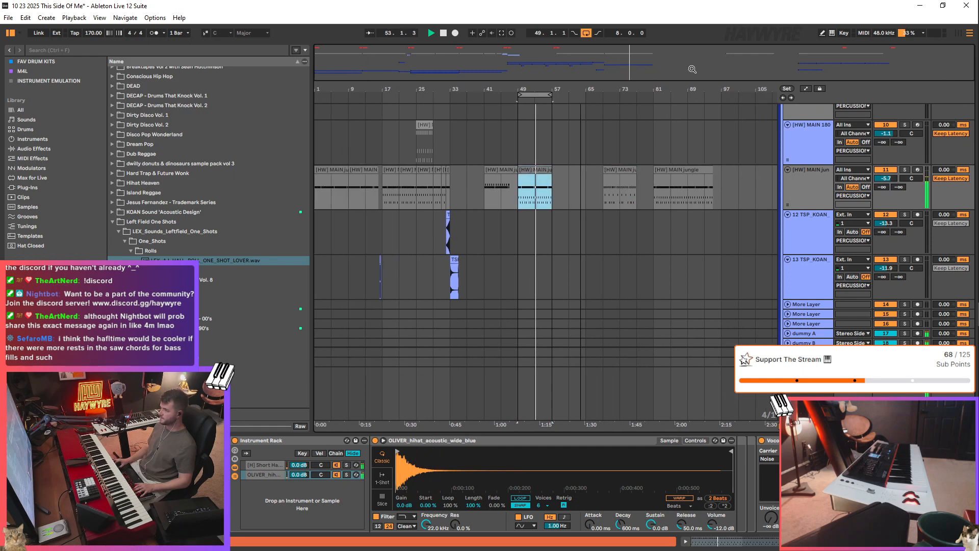
pyautogui.scroll(8, 732, 249)
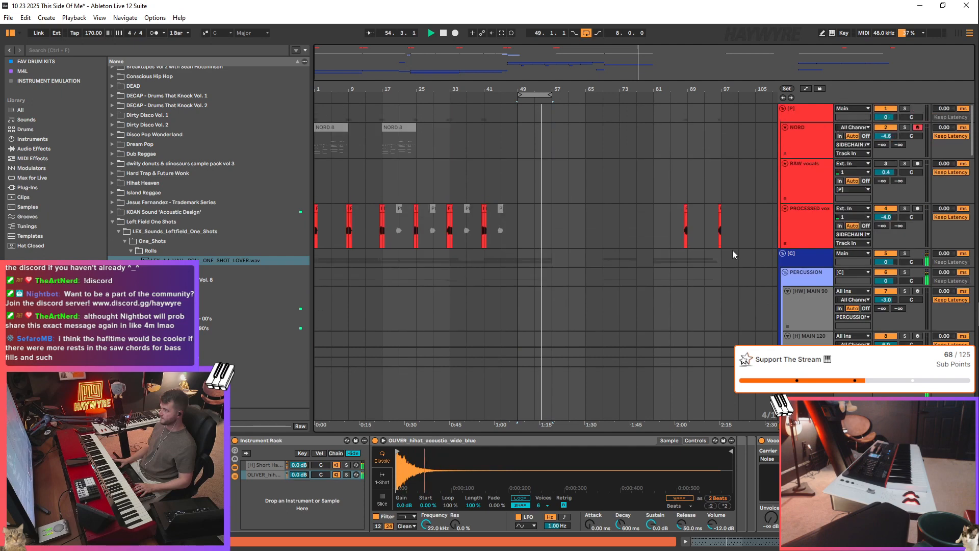
pyautogui.scroll(-8, 732, 250)
pyautogui.moveTo(536, 245)
pyautogui.mouseDown()
pyautogui.moveTo(589, 246)
pyautogui.moveTo(537, 253)
pyautogui.mouseUp()
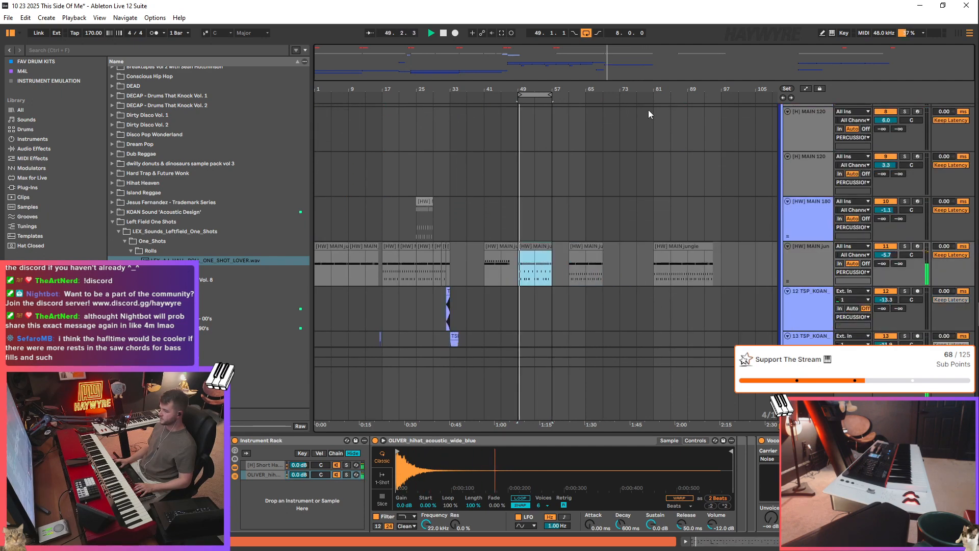
pyautogui.scroll(3, 648, 109)
pyautogui.scroll(-3, 645, 287)
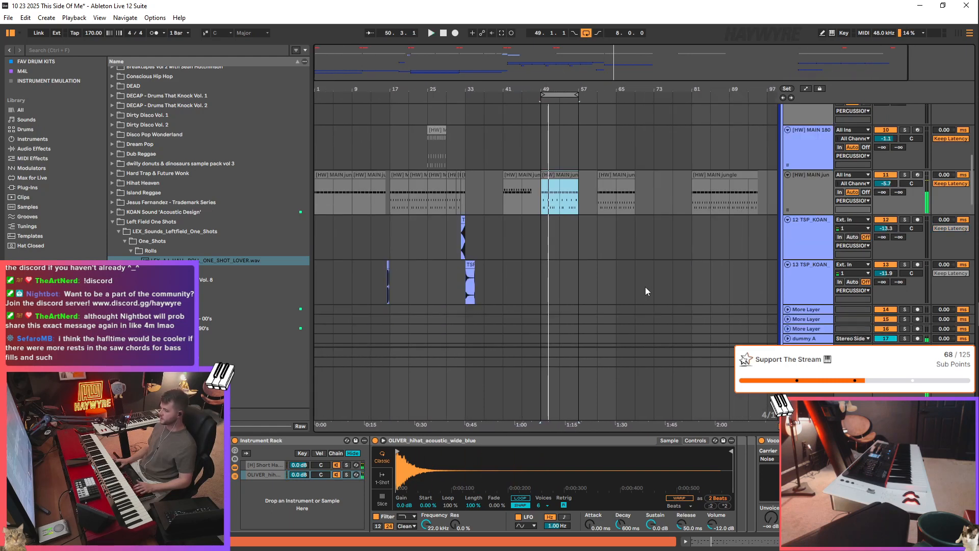
# - Consolidate the jungle drum clips from bars 17 to 33 into one clip and play it from bar 17
pyautogui.scroll(-3, 645, 287)
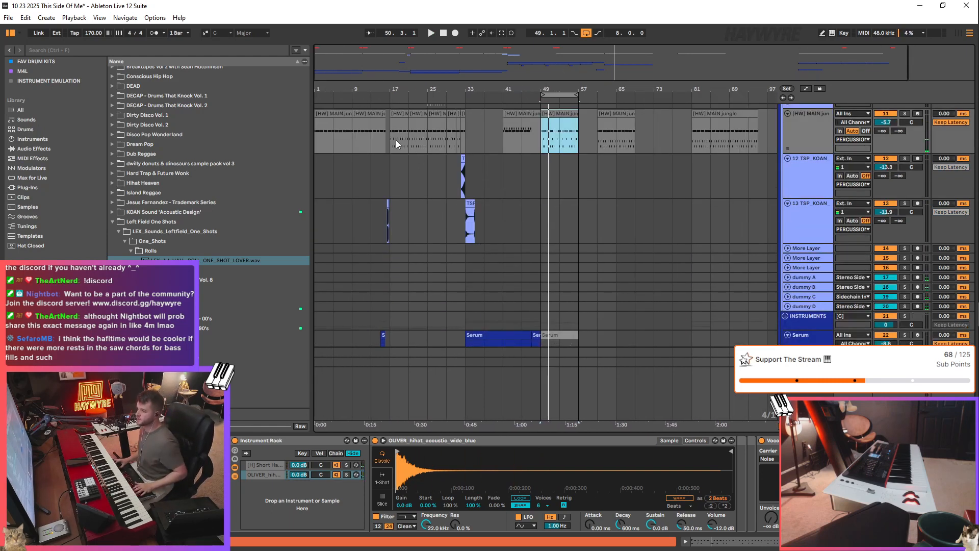
pyautogui.moveTo(396, 140); pyautogui.dragTo(464, 127)
pyautogui.press('space')
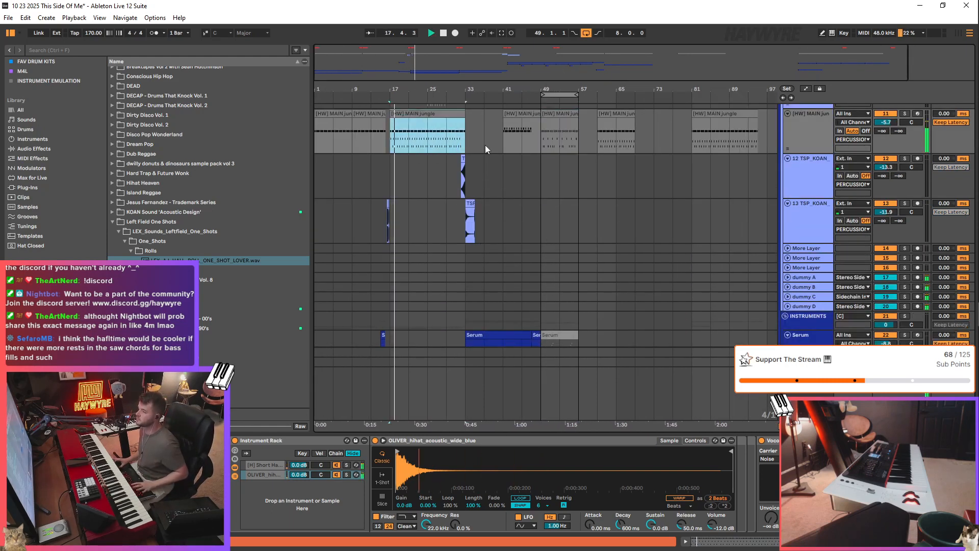
# - Show the automation lanes and inspect the jungle track's Vocoder Release Time automation across bars 17 to 33
pyautogui.scroll(2, 494, 306)
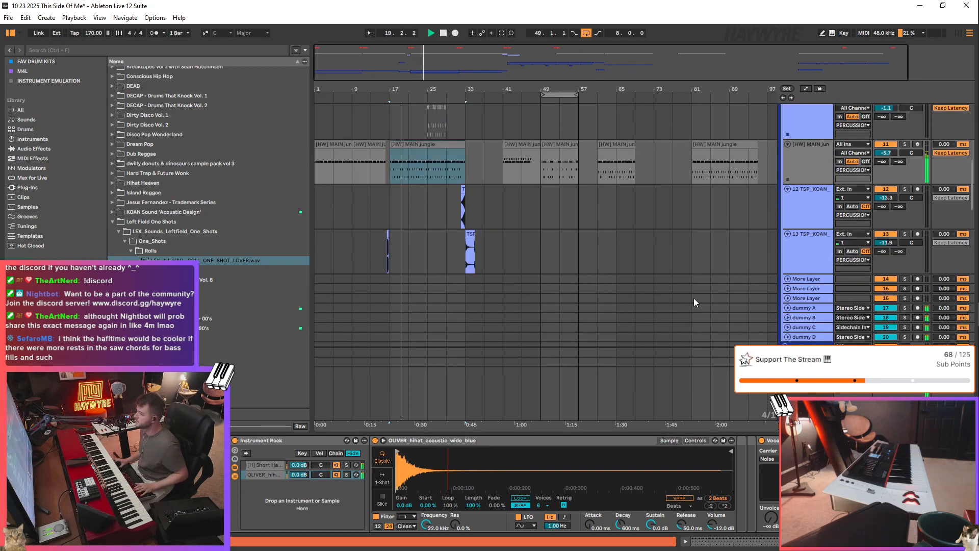
pyautogui.press('a')
pyautogui.moveTo(498, 51); pyautogui.dragTo(499, 62)
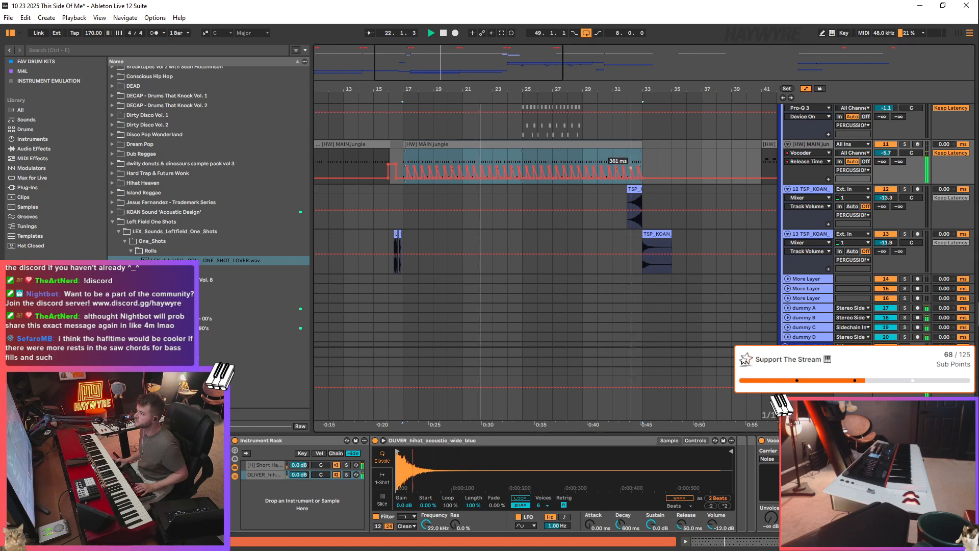
pyautogui.moveTo(644, 155); pyautogui.dragTo(404, 165)
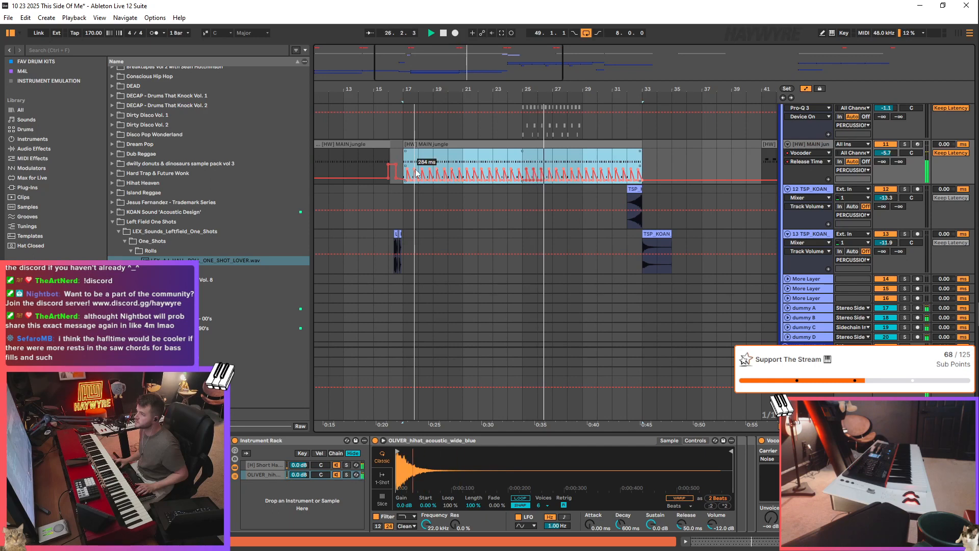
# - Examine the Serum and Reece tracks while playback runs through the transition at bar 33
pyautogui.scroll(-3, 452, 194)
pyautogui.scroll(-2, 543, 252)
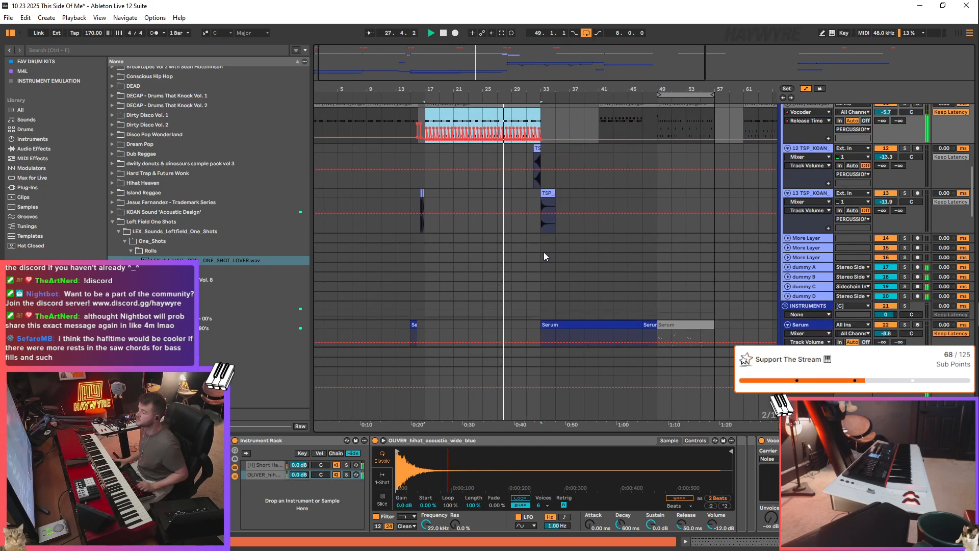
pyautogui.scroll(-6, 571, 265)
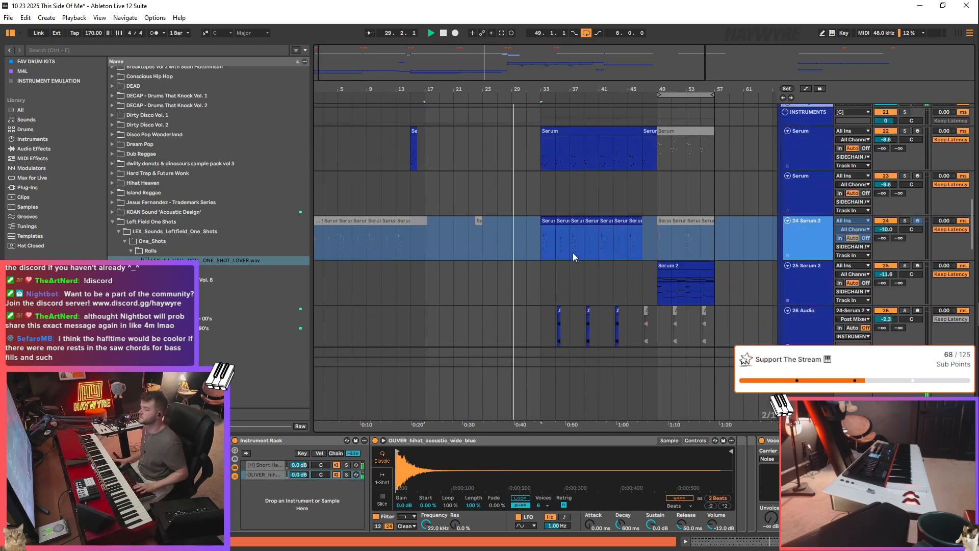
pyautogui.press('Down')
pyautogui.press('Down')
pyautogui.press('Down')
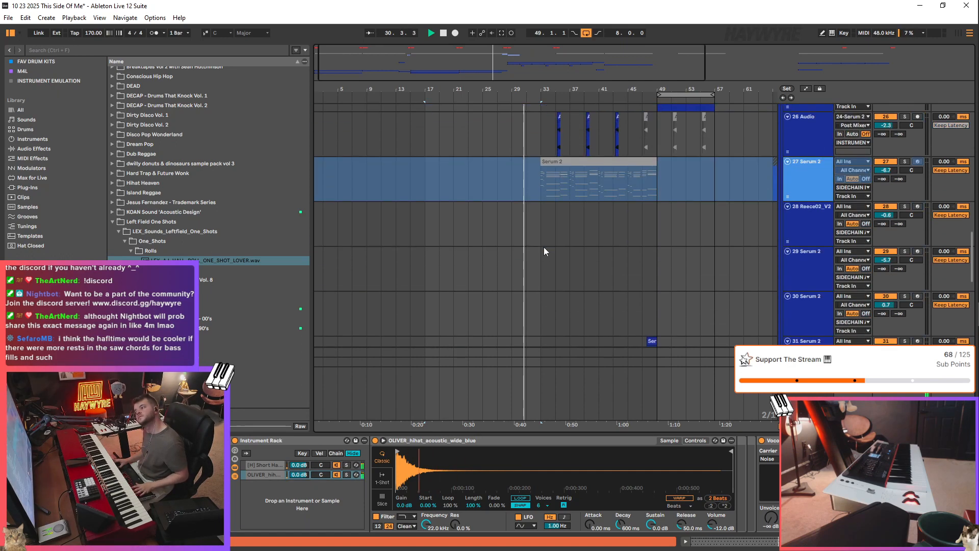
pyautogui.click(547, 221)
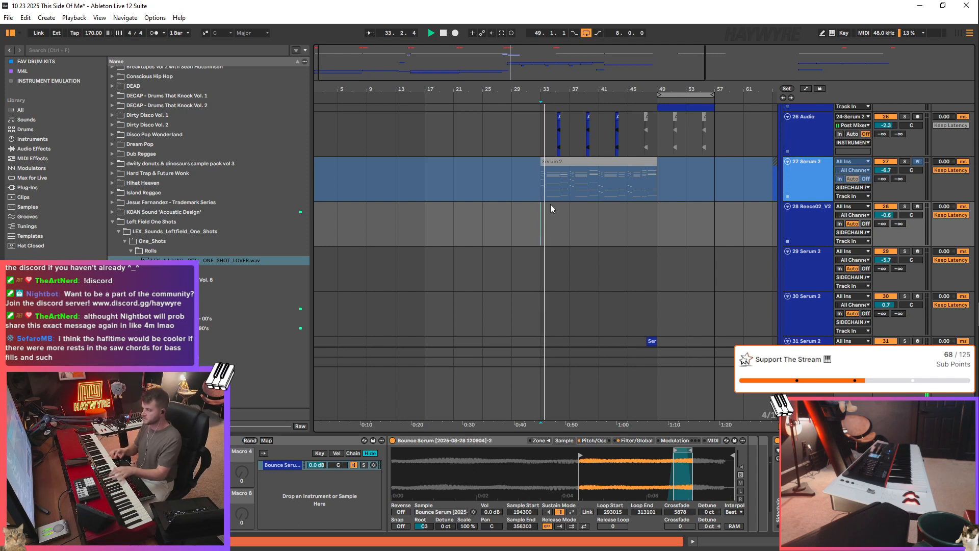
pyautogui.scroll(10, 550, 204)
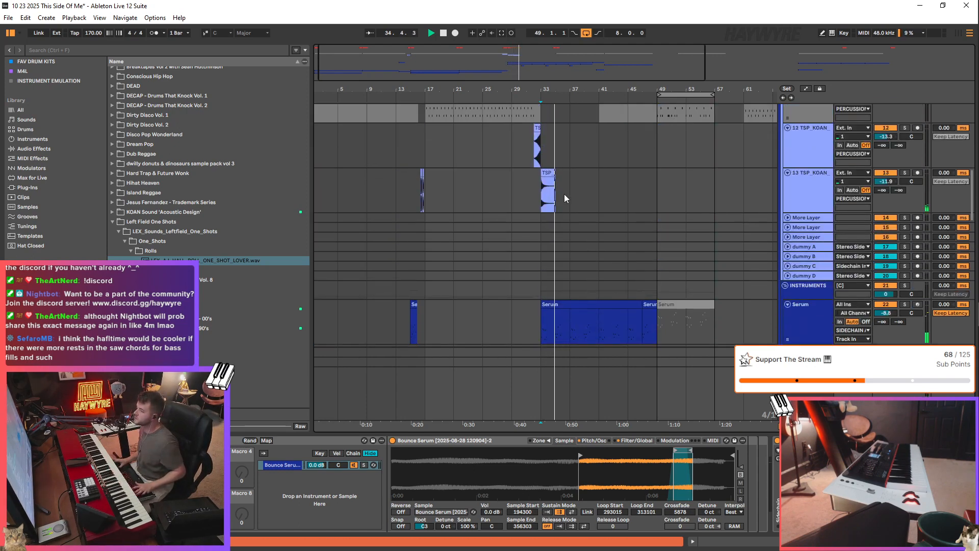
# - Stop playback and deactivate the audio clip at bar 33 on the 13 TSP_KOAN track
pyautogui.click(525, 198)
pyautogui.press('space')
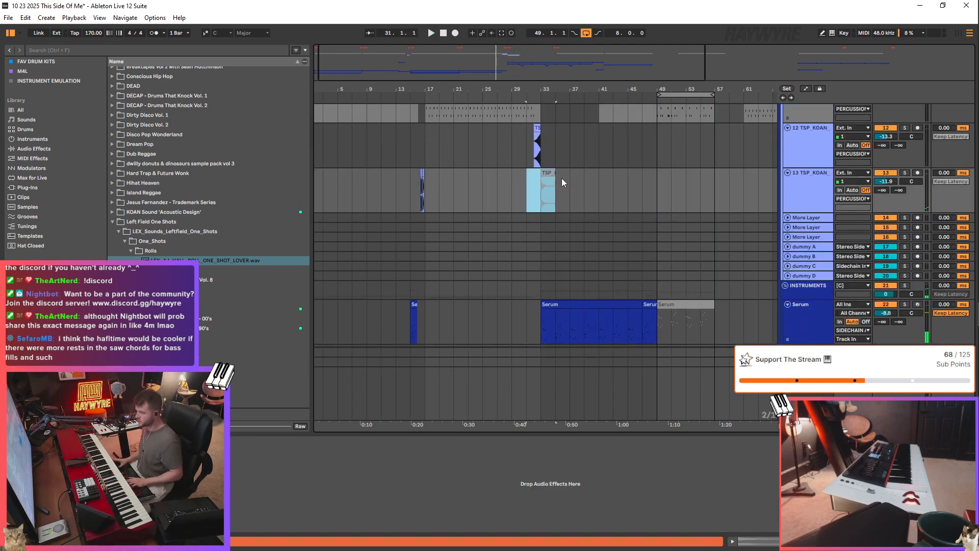
pyautogui.scroll(-5, 551, 230)
# - Play the section from bar 33 and review its instrument, vocal and percussion tracks
pyautogui.click(607, 317)
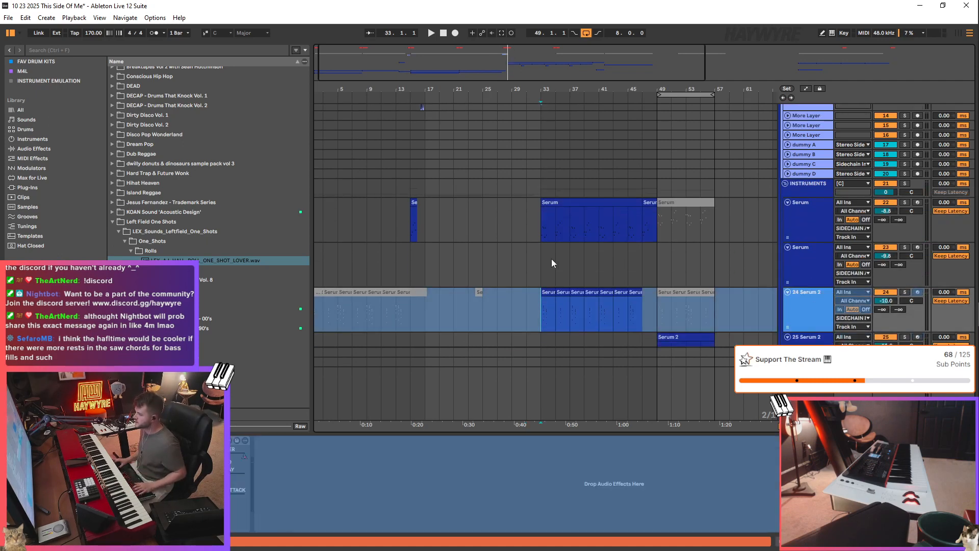
pyautogui.press('space')
pyautogui.scroll(2, 605, 239)
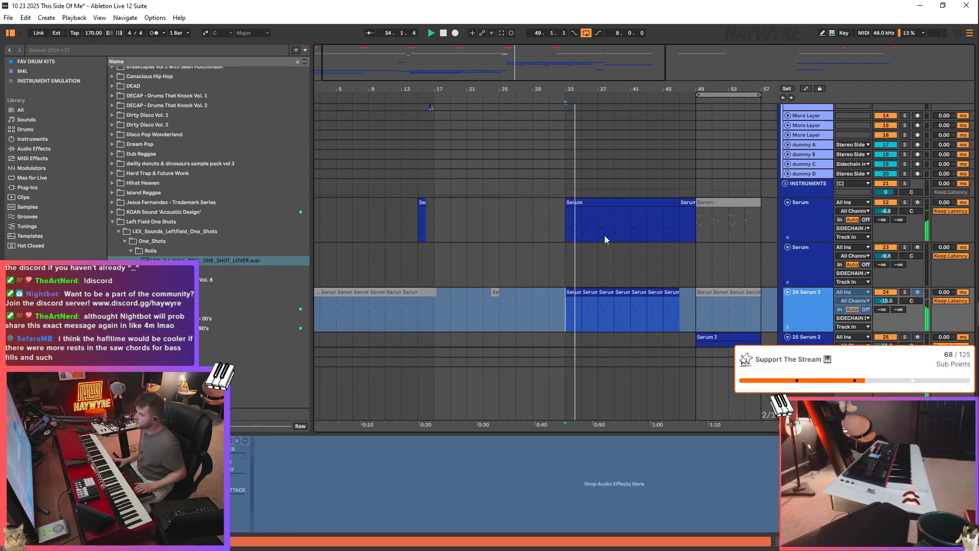
pyautogui.scroll(10, 605, 240)
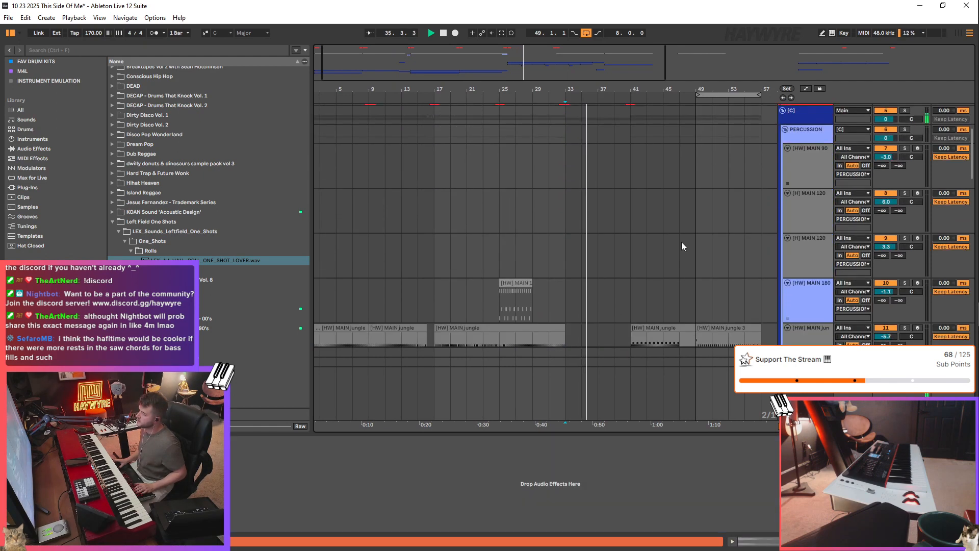
pyautogui.scroll(3, 683, 247)
pyautogui.scroll(-2, 540, 188)
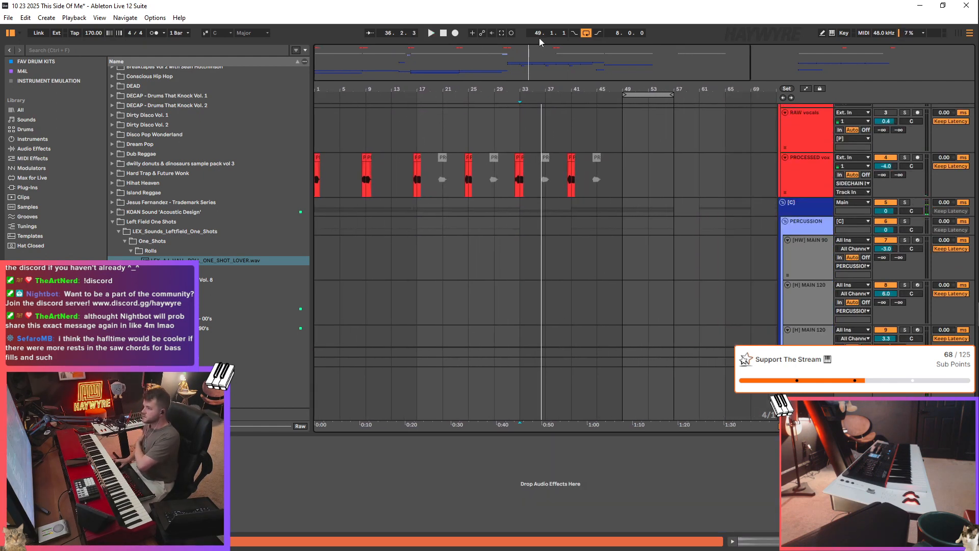
pyautogui.scroll(-8, 636, 237)
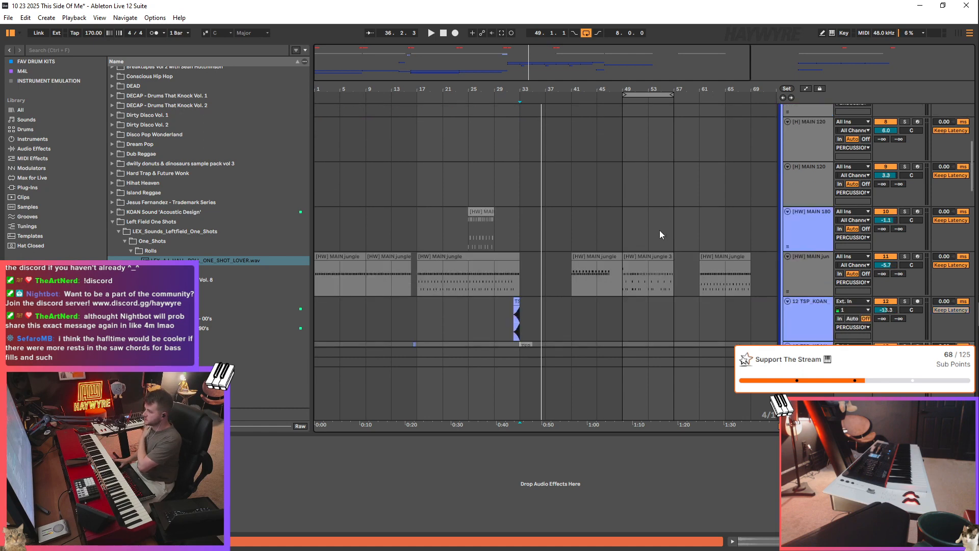
pyautogui.scroll(-2, 649, 242)
pyautogui.moveTo(516, 60); pyautogui.dragTo(516, 64)
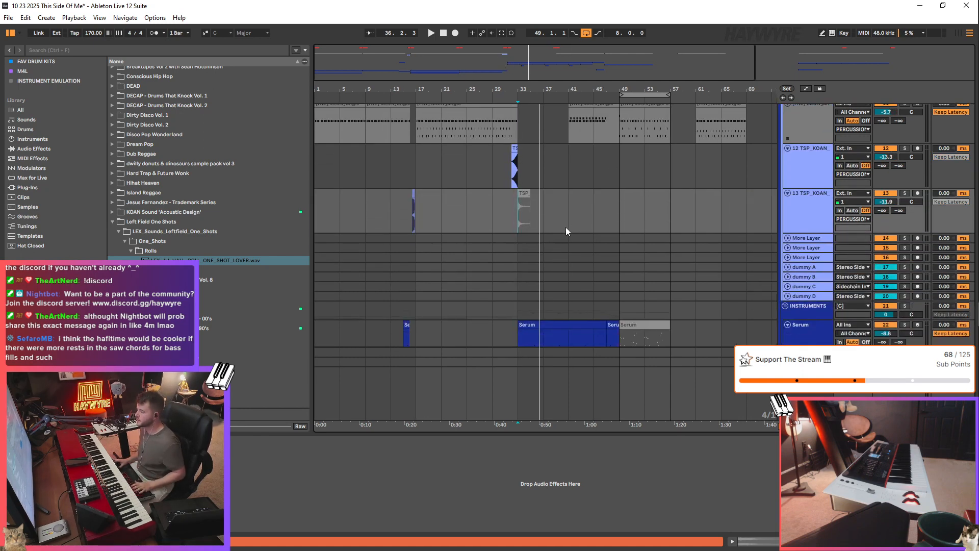
# - Play the song from bar 1 and look through the tracks down to the lower Serum 2 parts
pyautogui.click(408, 225)
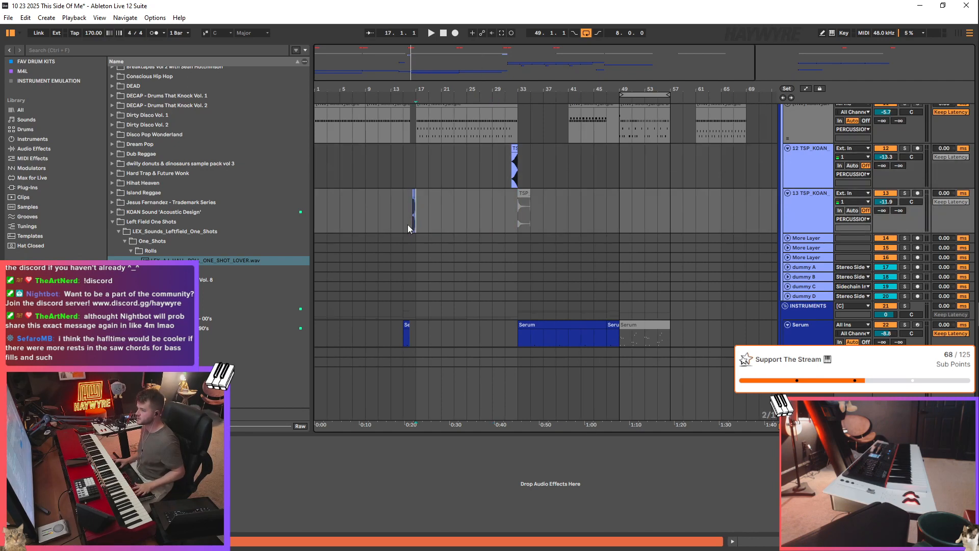
pyautogui.moveTo(352, 72); pyautogui.dragTo(352, 90)
pyautogui.moveTo(352, 185); pyautogui.dragTo(344, 167)
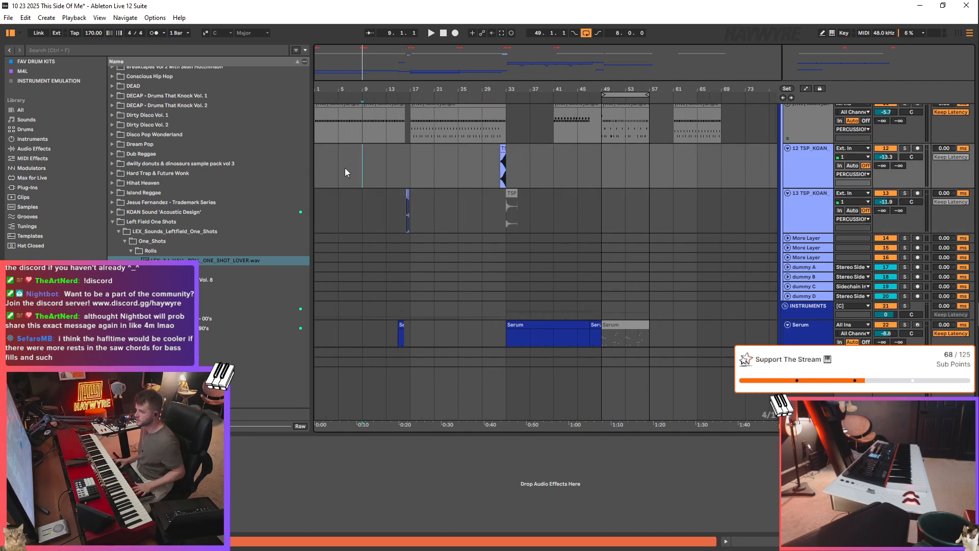
pyautogui.scroll(2, 401, 226)
pyautogui.press('space')
pyautogui.scroll(9, 692, 210)
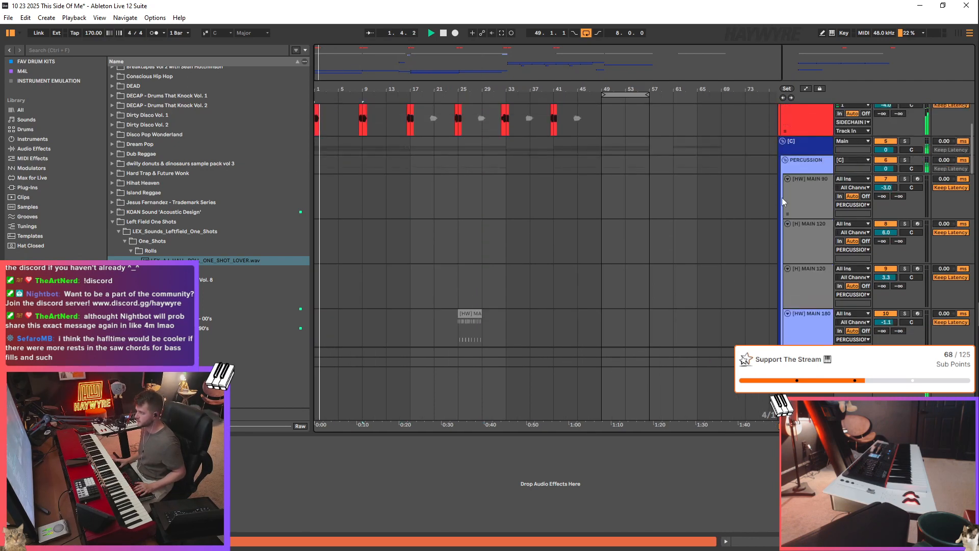
pyautogui.scroll(-20, 963, 138)
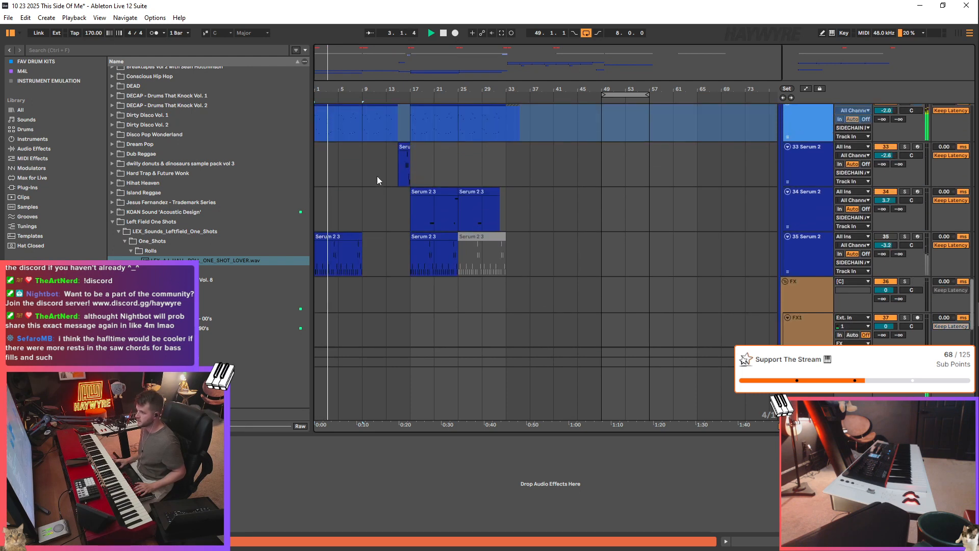
# - Unfreeze the 32 Serum 2 track and consolidate its clips from bars 1 to 17 into one clip
pyautogui.scroll(2, 396, 182)
pyautogui.click(396, 182)
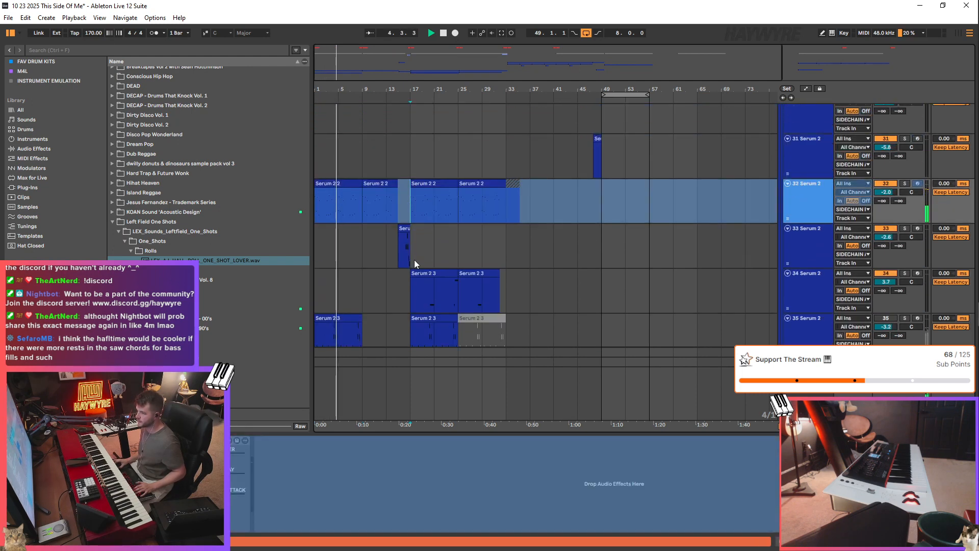
pyautogui.rightClick(414, 211)
pyautogui.click(459, 286)
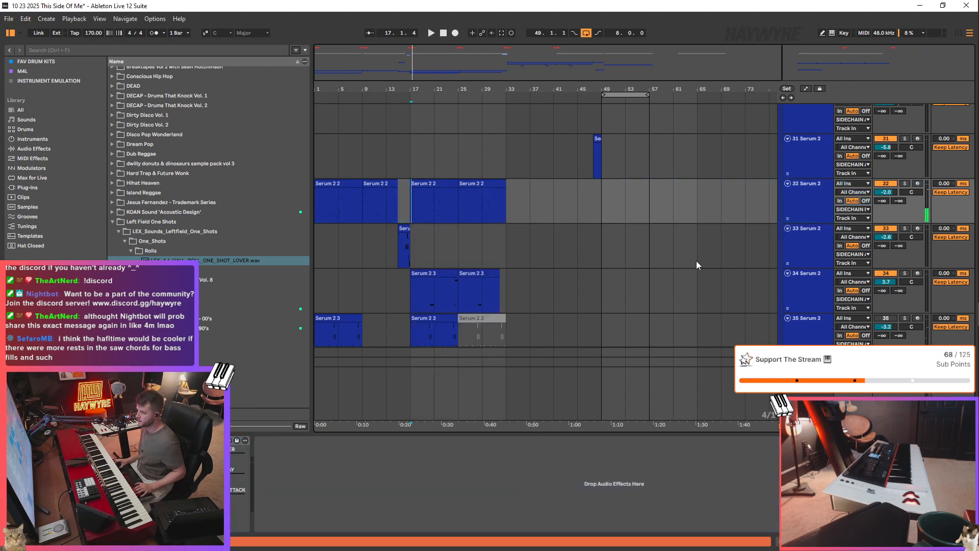
pyautogui.moveTo(408, 206); pyautogui.dragTo(317, 204)
pyautogui.hotkey('ctrl', 'j')
pyautogui.click(413, 201)
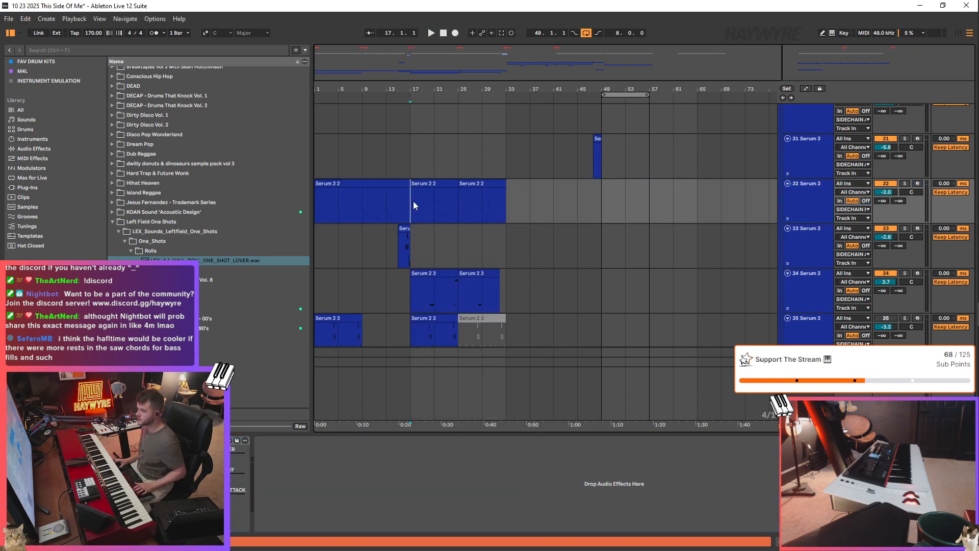
# - Open the consolidated 32 Serum 2 clip, select all its notes and play it from bar 1
pyautogui.click(381, 178)
pyautogui.doubleClick(382, 181)
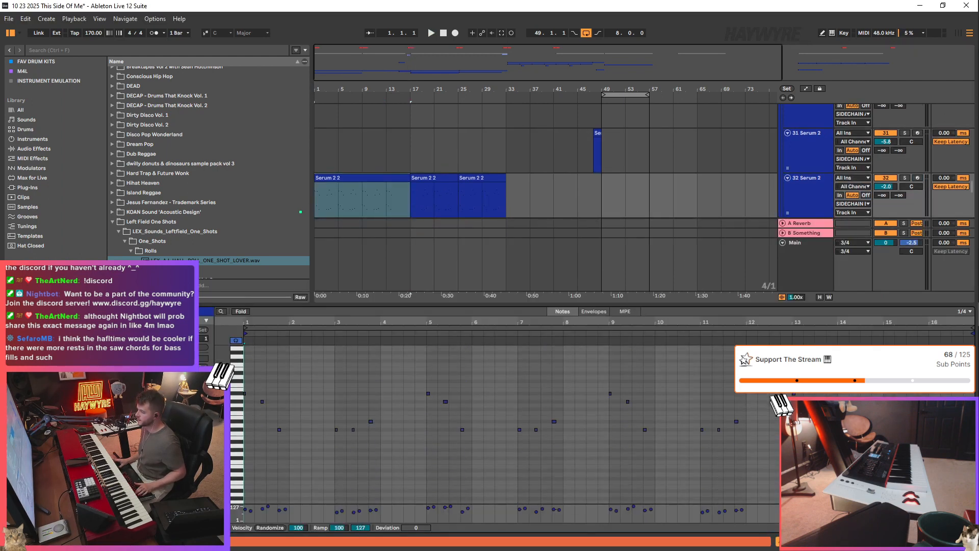
pyautogui.hotkey('ctrl', 'a')
pyautogui.press('space')
pyautogui.scroll(3, 357, 449)
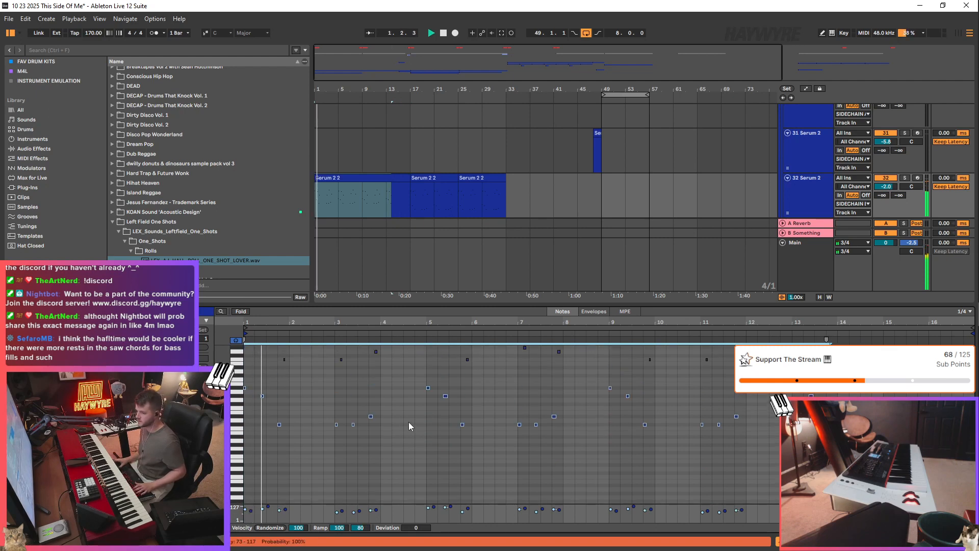
pyautogui.hotkey('shift', 'Tab')
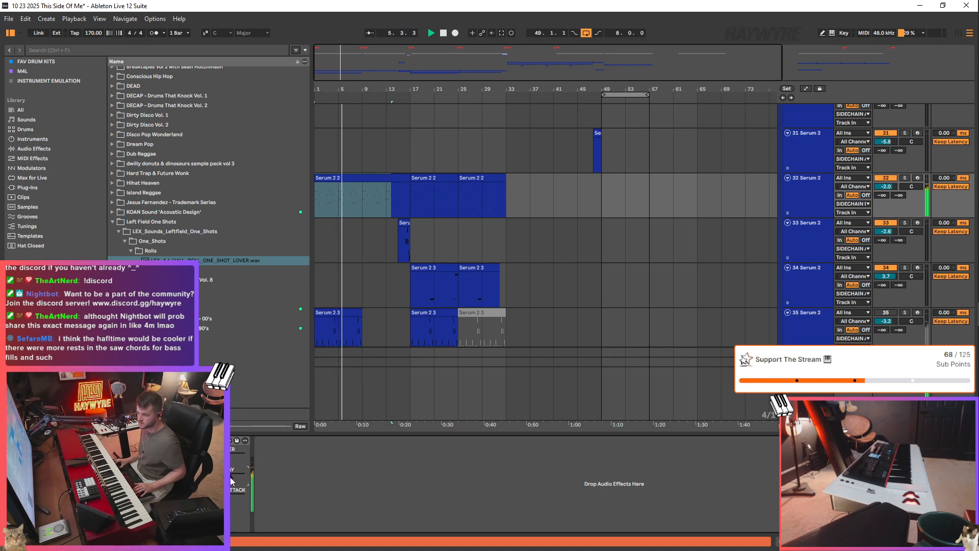
# - Reshape the 32 Serum 2 track's FILTER automation across bars 1 to 17, with a rise peaking at about bar 15
pyautogui.press('a')
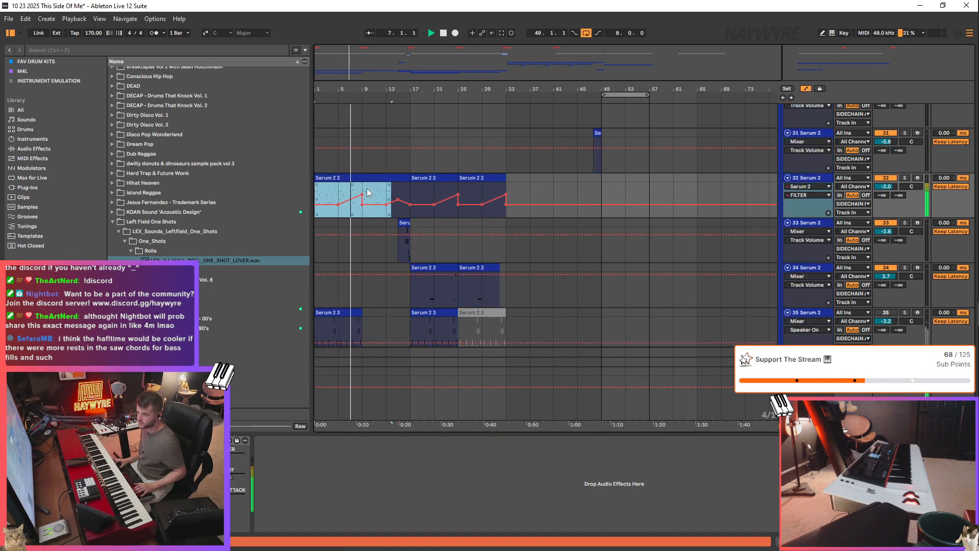
pyautogui.moveTo(361, 194); pyautogui.dragTo(397, 198)
pyautogui.click(386, 210)
pyautogui.scroll(2, 508, 282)
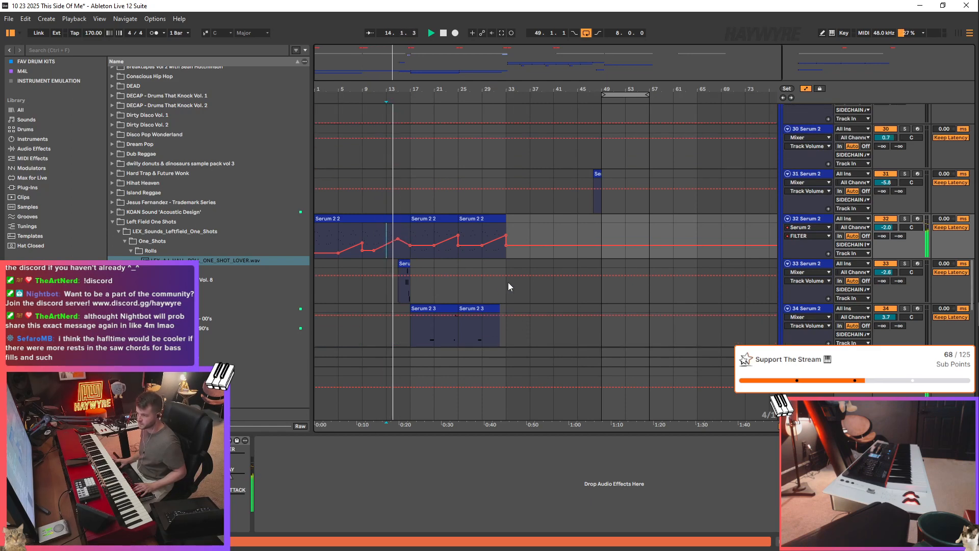
# - Add a breakpoint of 30 at about bar 23 in the 32 Serum 2 track's FILTER automation
pyautogui.press('a')
pyautogui.scroll(-3, 474, 311)
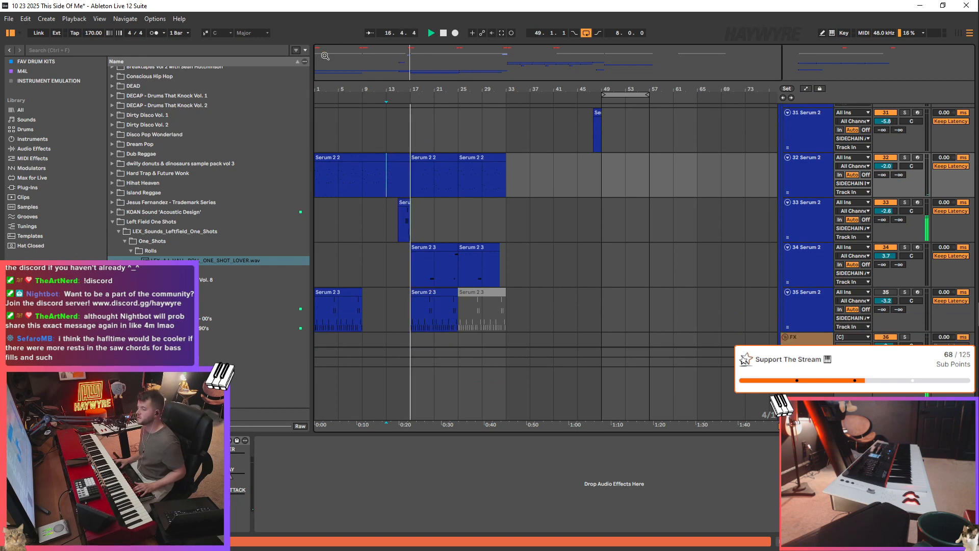
pyautogui.moveTo(388, 90); pyautogui.dragTo(388, 118)
pyautogui.scroll(1, 573, 282)
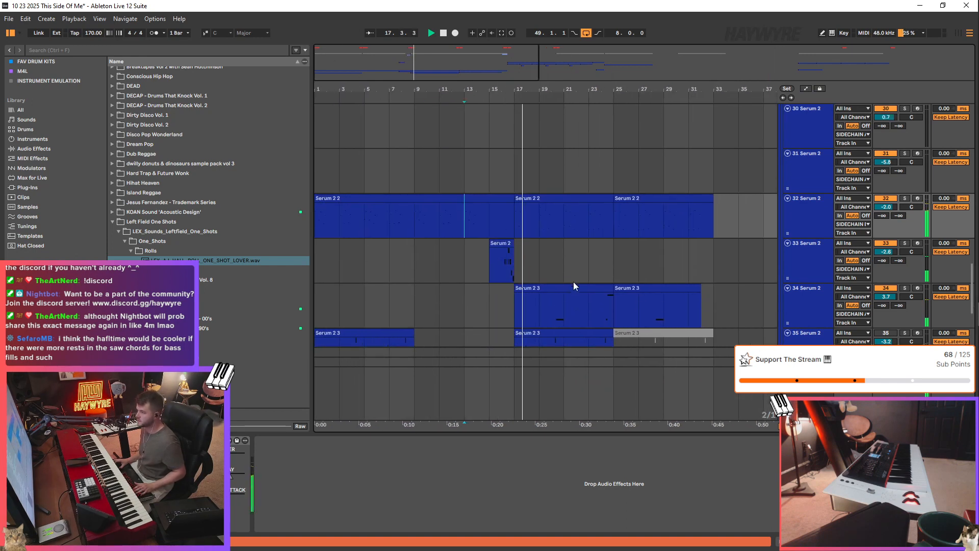
pyautogui.click(498, 204)
pyautogui.scroll(-1, 531, 226)
pyautogui.press('a')
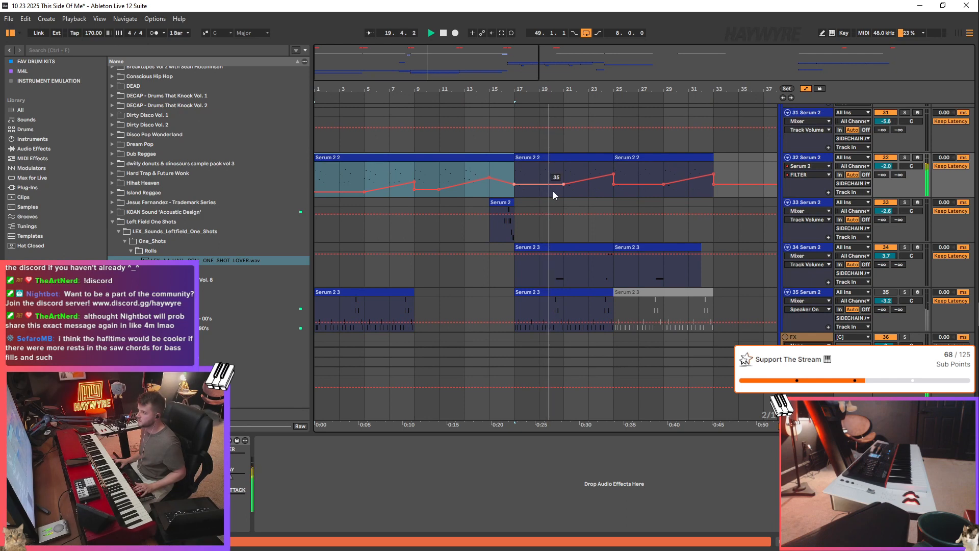
pyautogui.click(589, 179)
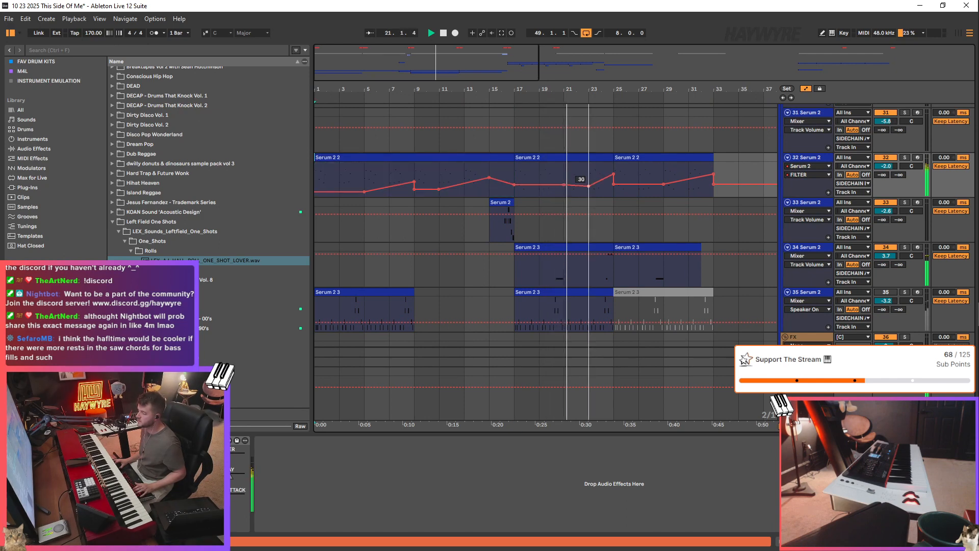
pyautogui.press('-')
pyautogui.press('-')
pyautogui.press('a')
# - Inspect the jungle drum track, selecting bars 17 to 25 and the clip at bars 41 to 49
pyautogui.scroll(6, 633, 224)
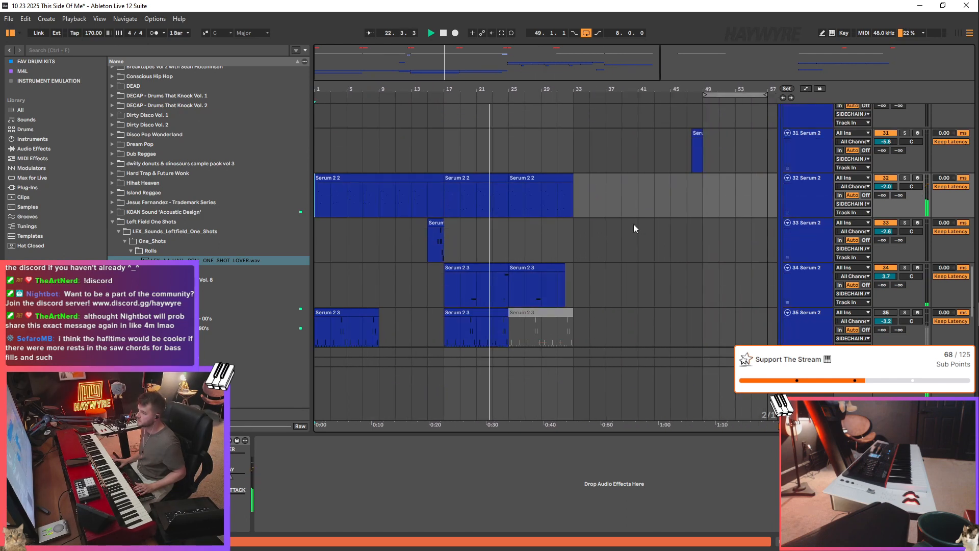
pyautogui.scroll(15, 657, 214)
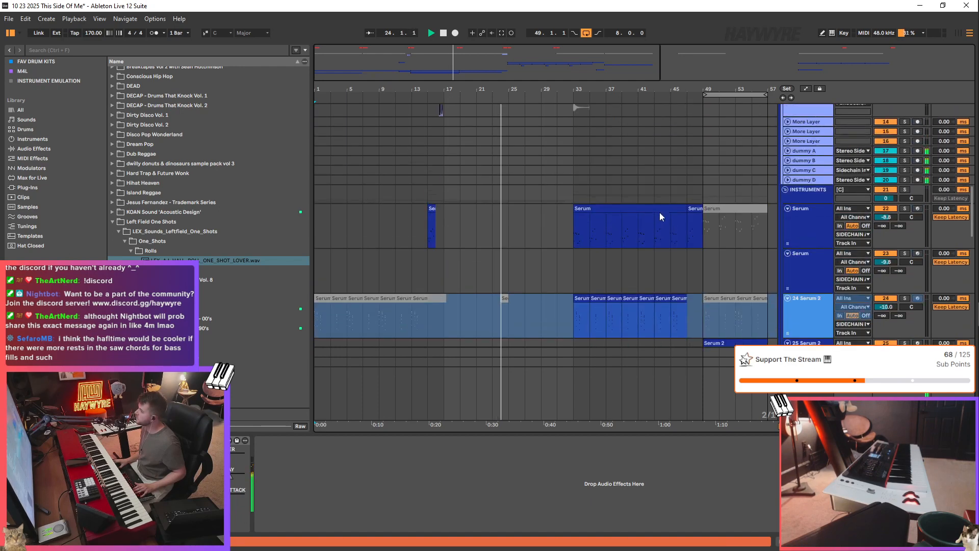
pyautogui.moveTo(448, 218); pyautogui.dragTo(509, 218)
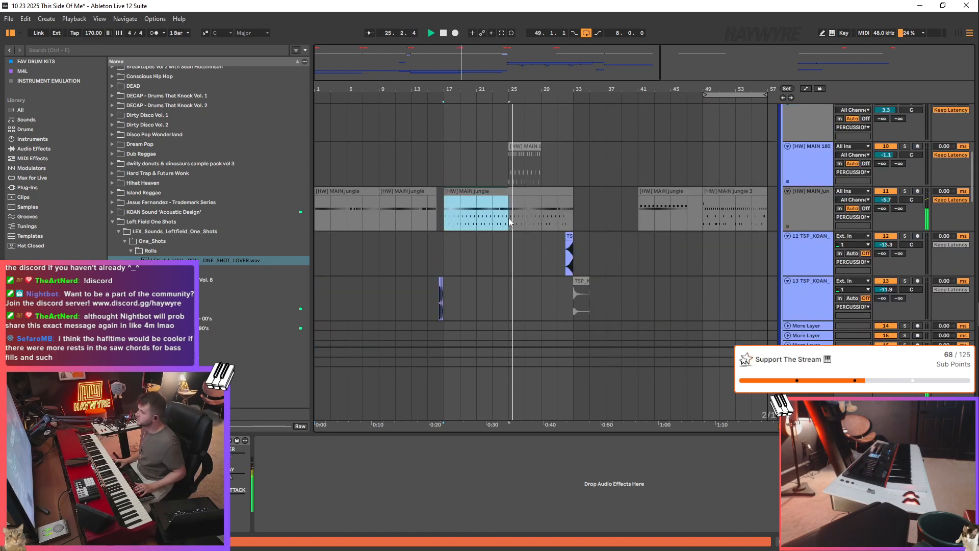
pyautogui.click(703, 225)
pyautogui.click(686, 210)
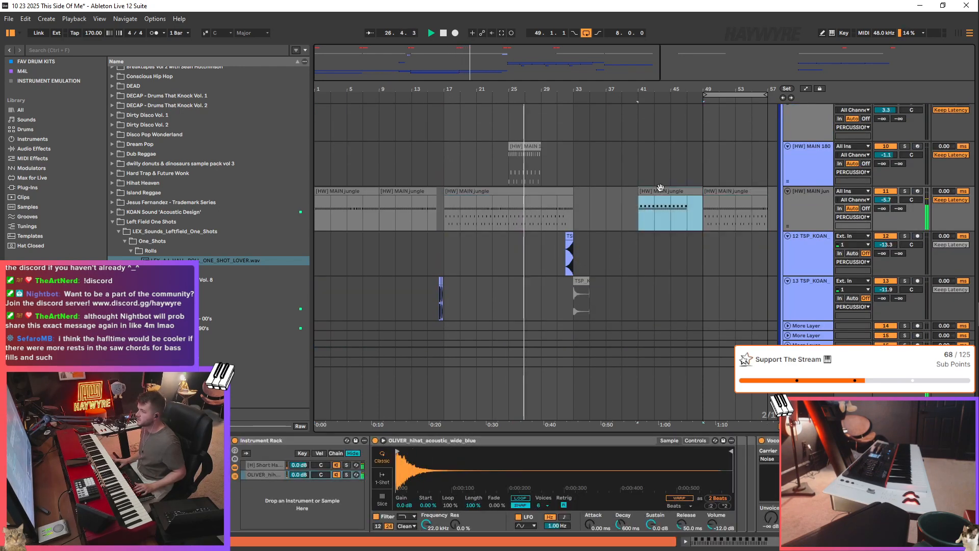
pyautogui.press('-')
pyautogui.press('-')
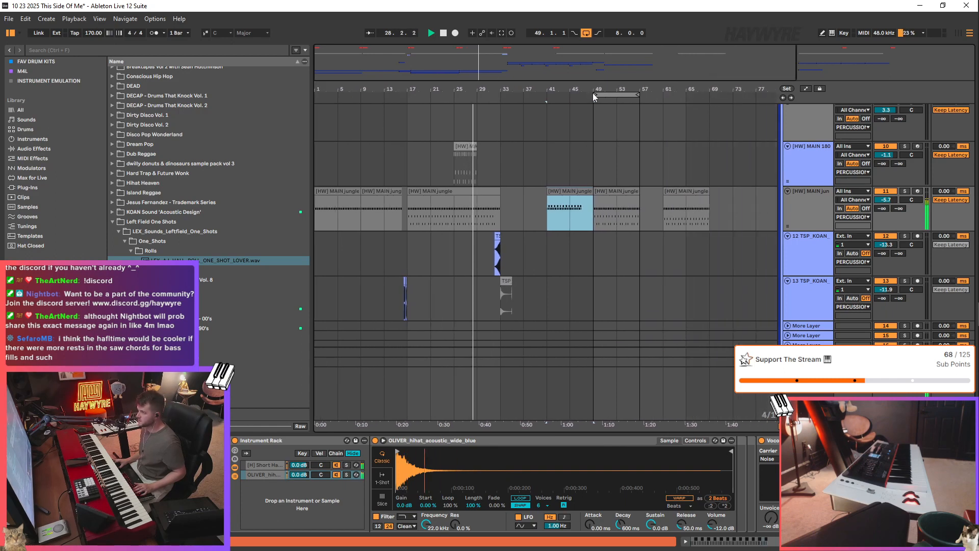
# - Extend the loop back to bar 1 and look through the tracks during playback into the halftime section
pyautogui.moveTo(593, 94); pyautogui.dragTo(316, 93)
pyautogui.scroll(2, 786, 217)
pyautogui.scroll(5, 785, 217)
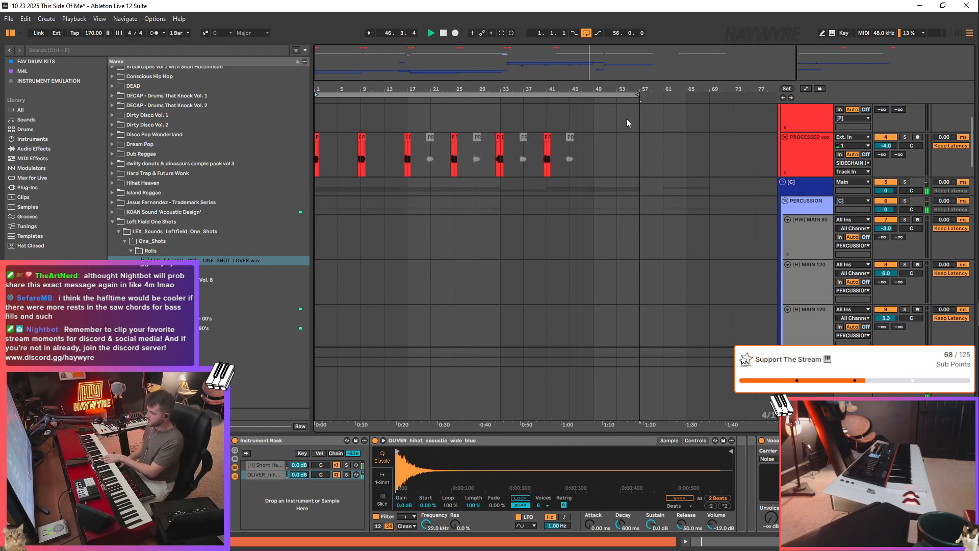
pyautogui.scroll(-5, 654, 152)
pyautogui.scroll(-8, 653, 152)
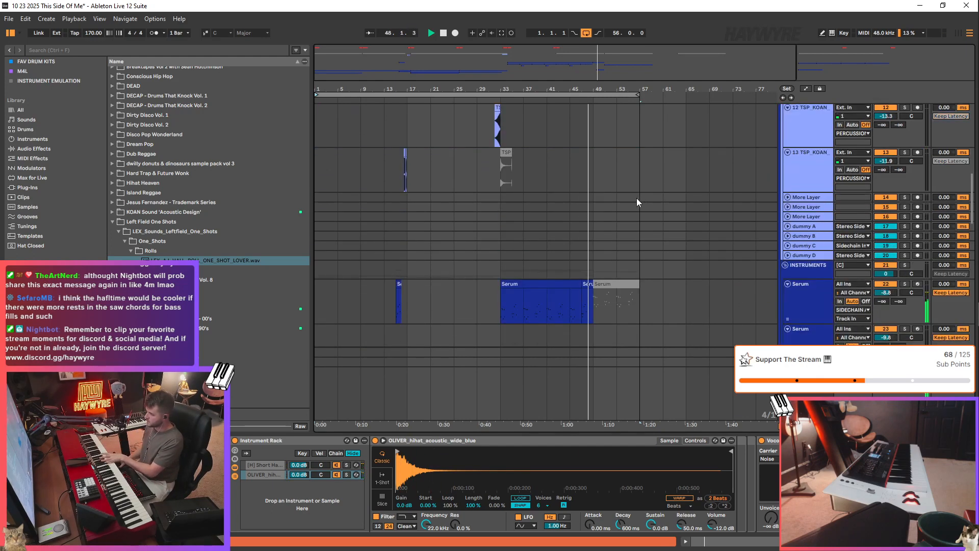
pyautogui.scroll(-5, 635, 199)
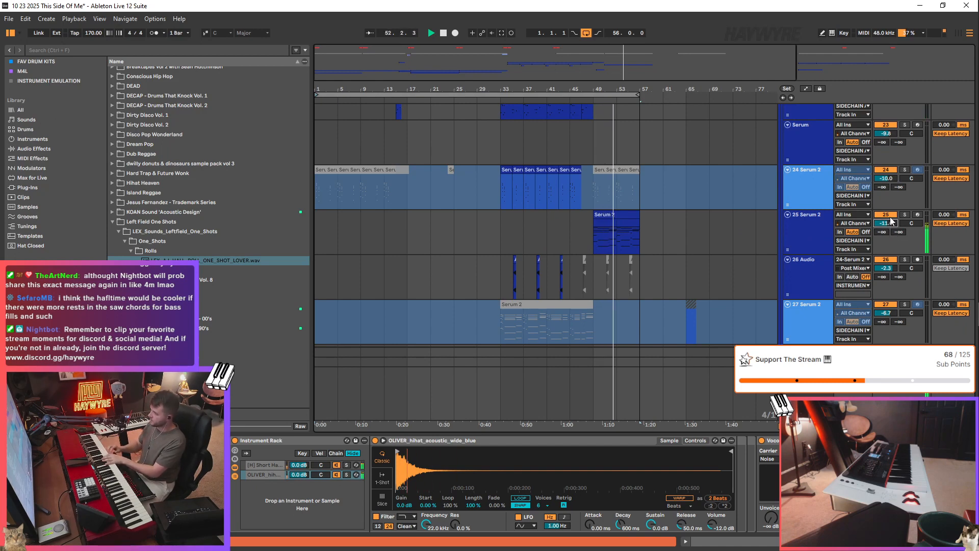
# - Select the 25 Serum 2 clip at bars 49 to 57 and loop playback over it
pyautogui.moveTo(595, 239); pyautogui.dragTo(675, 240)
pyautogui.keyDown('shift'); pyautogui.click(651, 235); pyautogui.keyUp('shift')
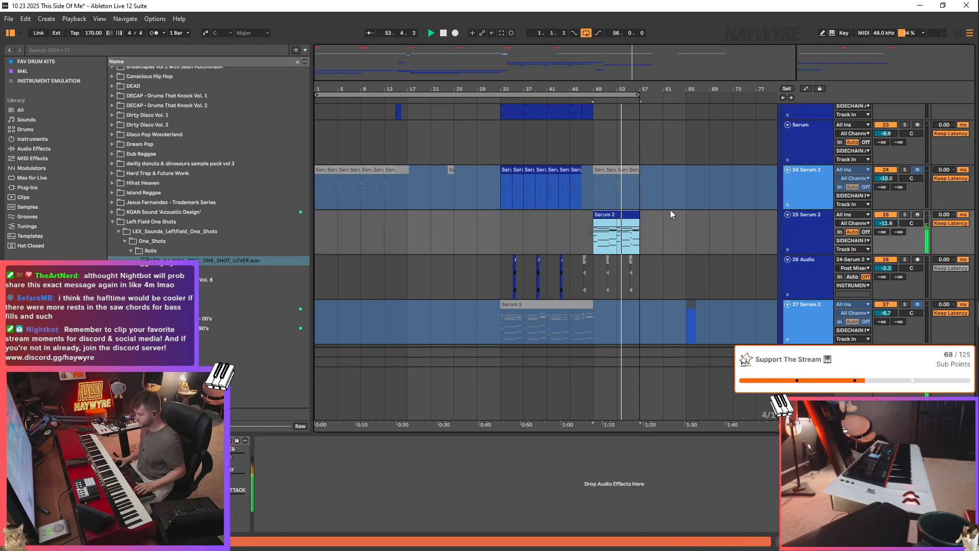
pyautogui.hotkey('ctrl', 'l')
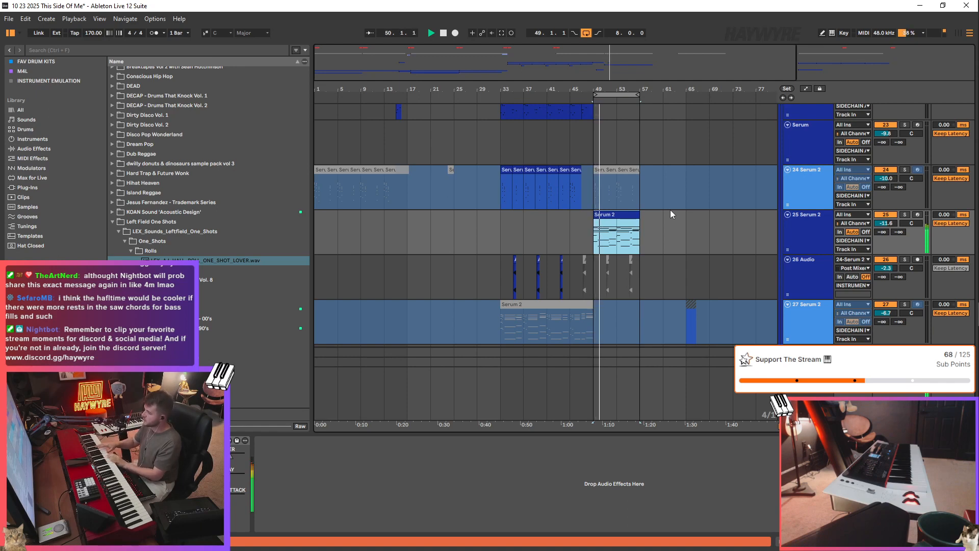
# - Look through the drum and Serum tracks while bars 49 to 57 loop, and stop playback
pyautogui.scroll(2, 581, 202)
pyautogui.scroll(10, 665, 159)
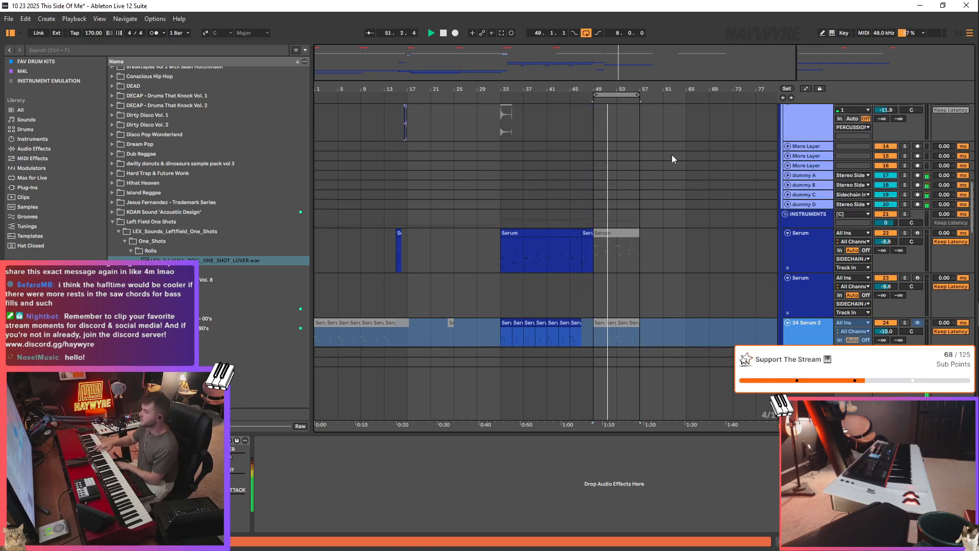
pyautogui.scroll(3, 696, 142)
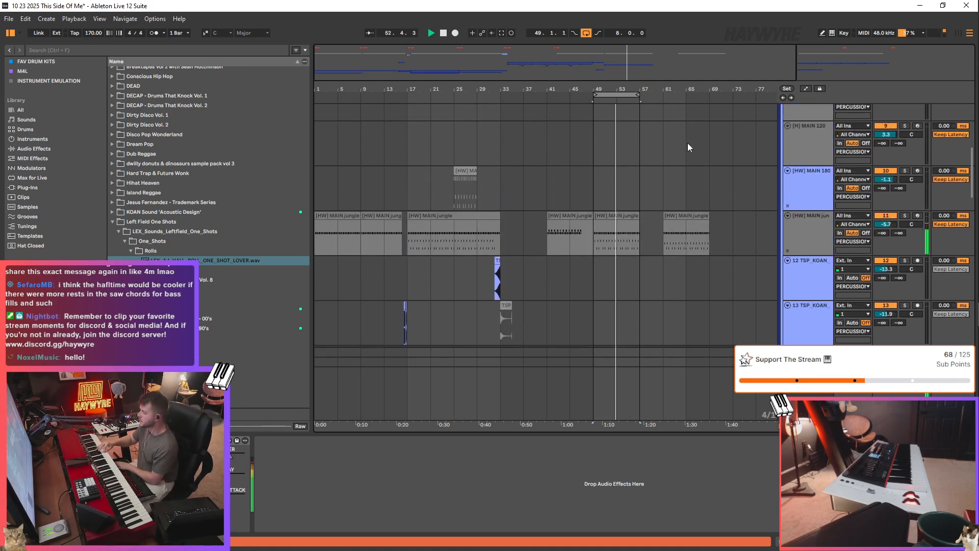
pyautogui.scroll(-10, 647, 163)
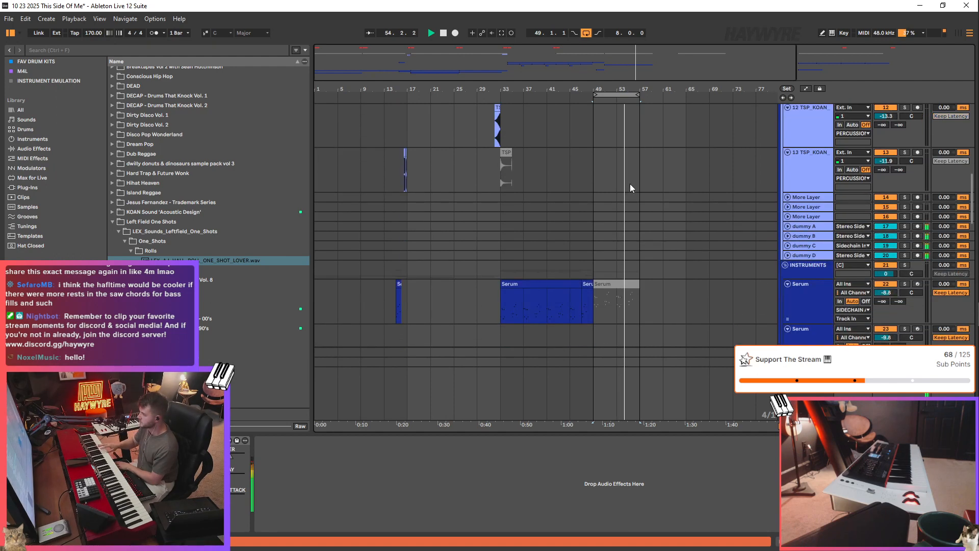
pyautogui.scroll(-5, 595, 199)
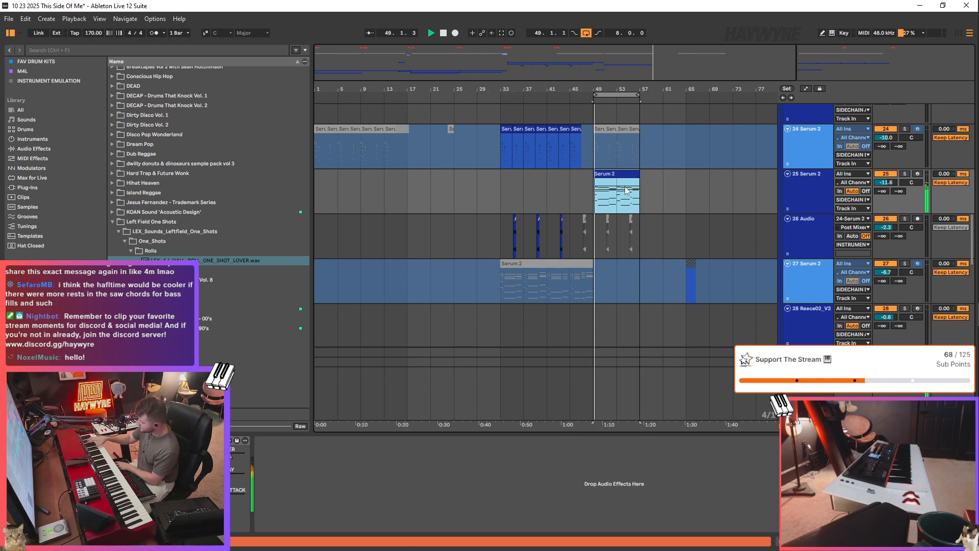
pyautogui.scroll(-2, 626, 187)
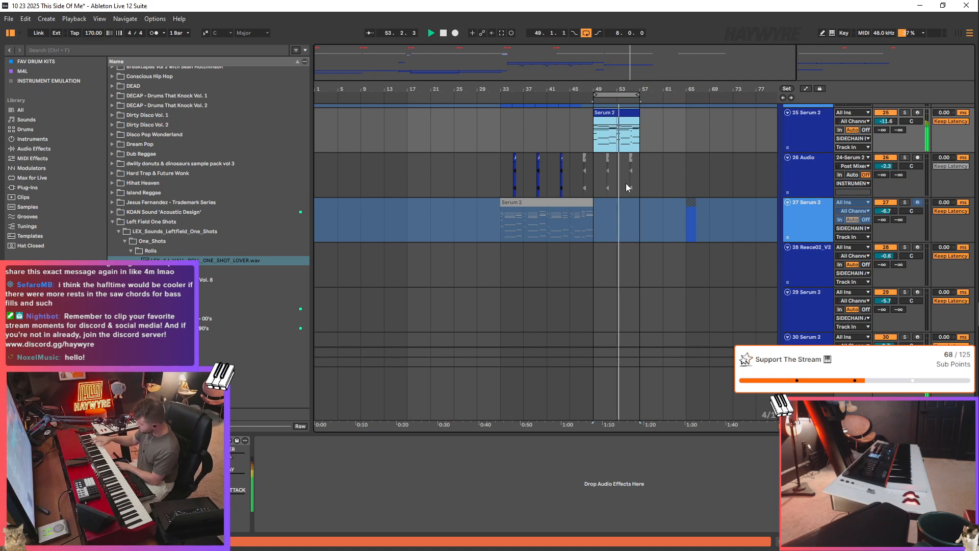
pyautogui.scroll(-5, 626, 184)
pyautogui.scroll(3, 627, 184)
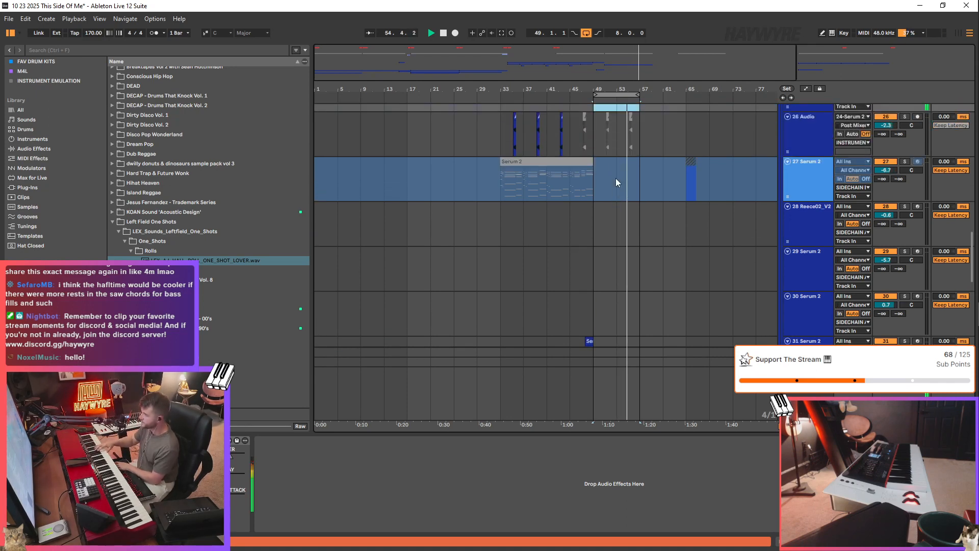
pyautogui.scroll(3, 616, 180)
pyautogui.scroll(2, 610, 130)
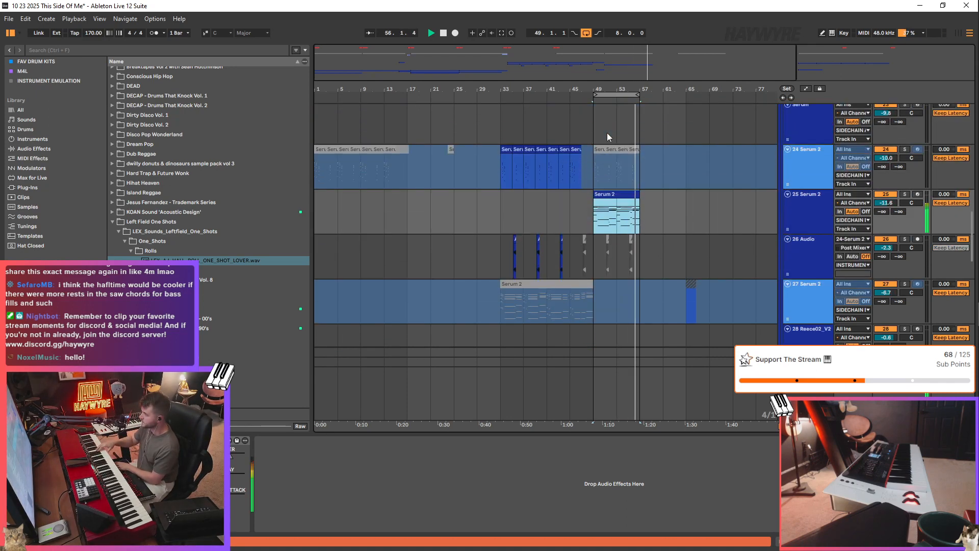
pyautogui.scroll(3, 635, 176)
pyautogui.press('space')
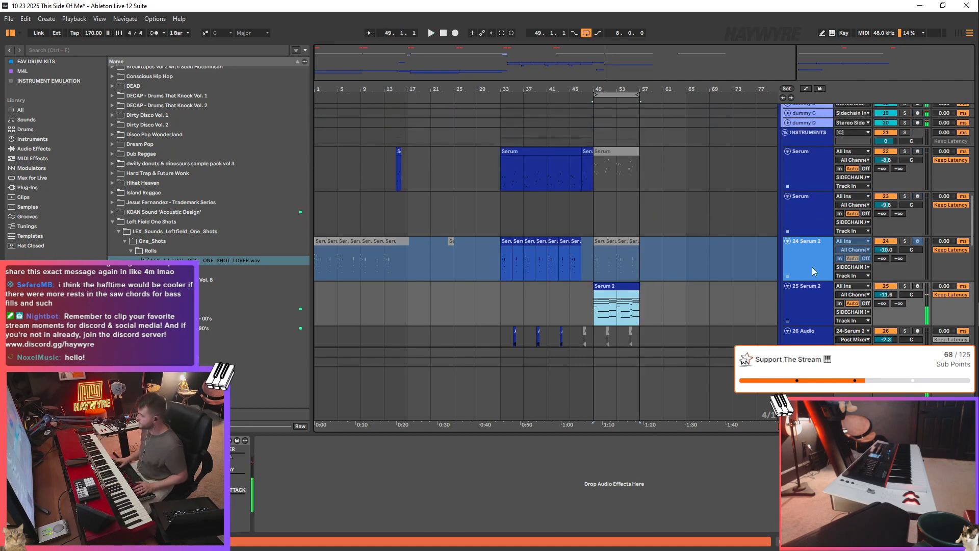
# - Arm track 23 Serum for recording and review its FF_MHT_Lead_rufus patch in the Serum 2 window
pyautogui.click(917, 196)
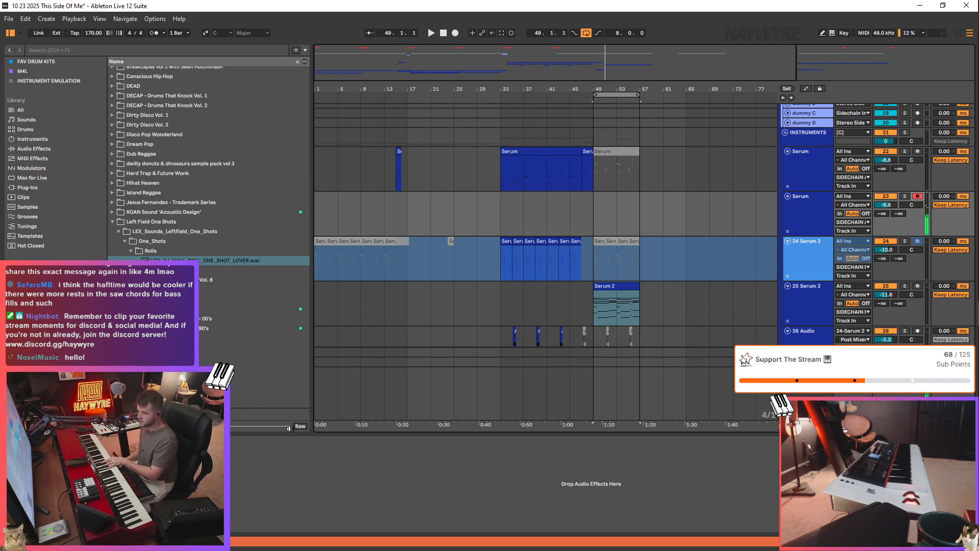
pyautogui.click(25, 442)
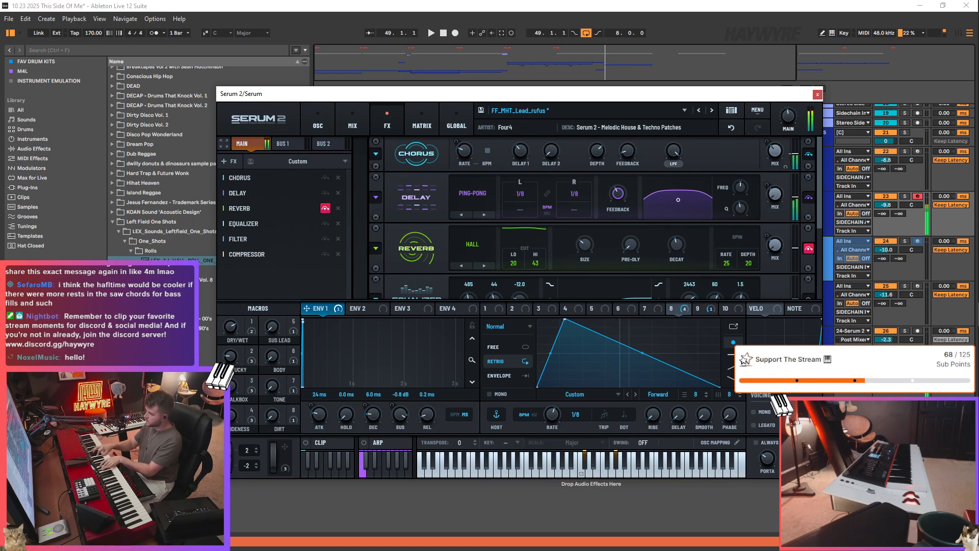
pyautogui.hotkey('ctrl', 'alt', 'p')
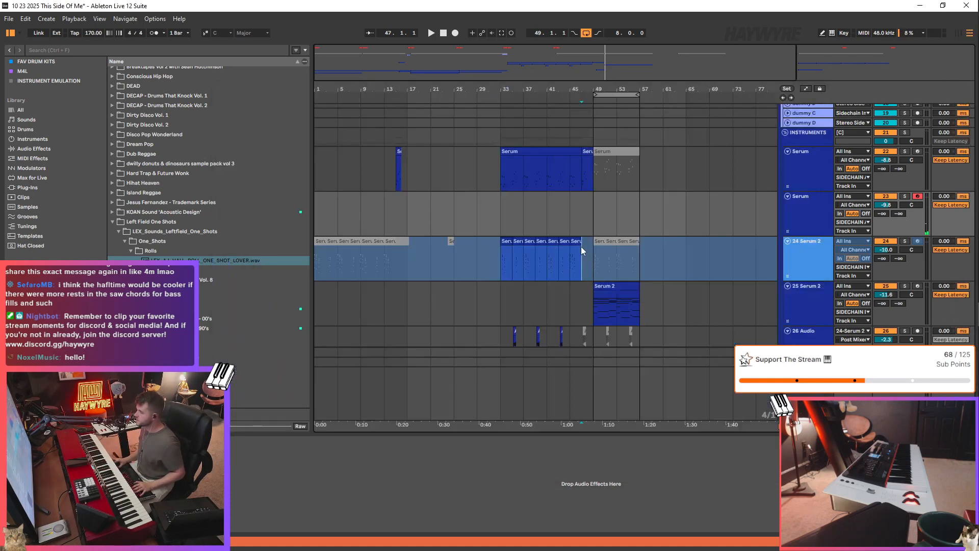
# - Play from bar 47 and record a lead part onto the armed track 23 Serum over the halftime section
pyautogui.click(581, 246)
pyautogui.press('space')
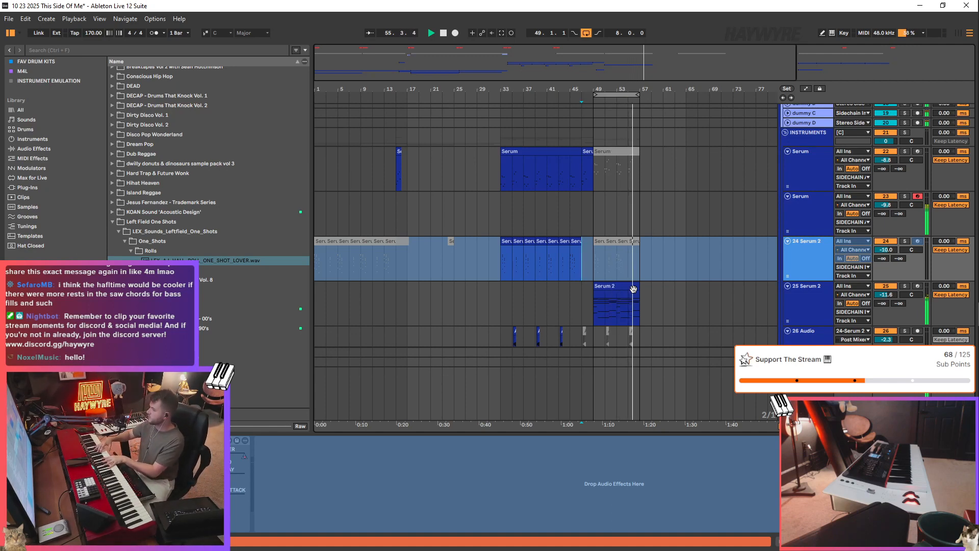
pyautogui.press('F9')
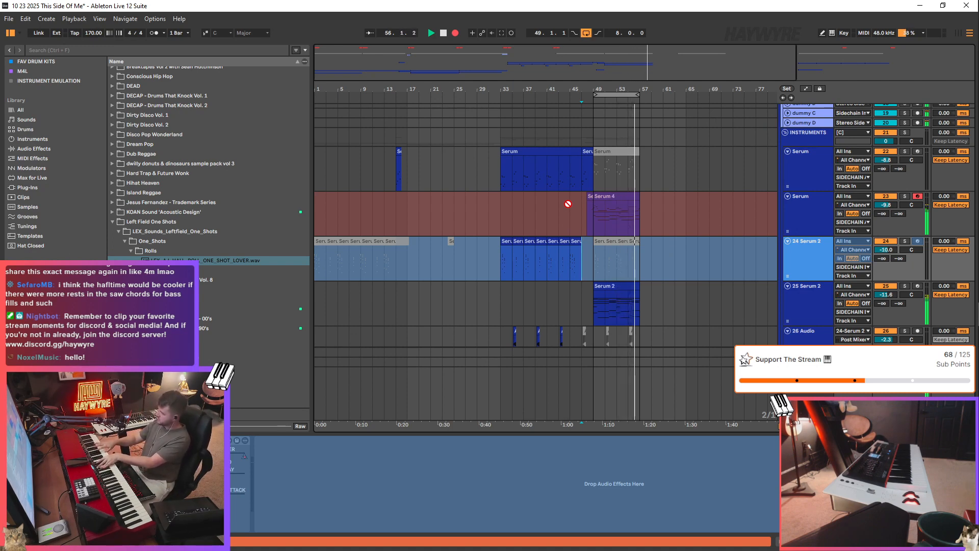
pyautogui.moveTo(566, 203); pyautogui.dragTo(546, 199)
pyautogui.press('space')
# - Undo the last clip resize and make the recorded clip on track 23 Serum span bars 47 to 65
pyautogui.click(619, 205)
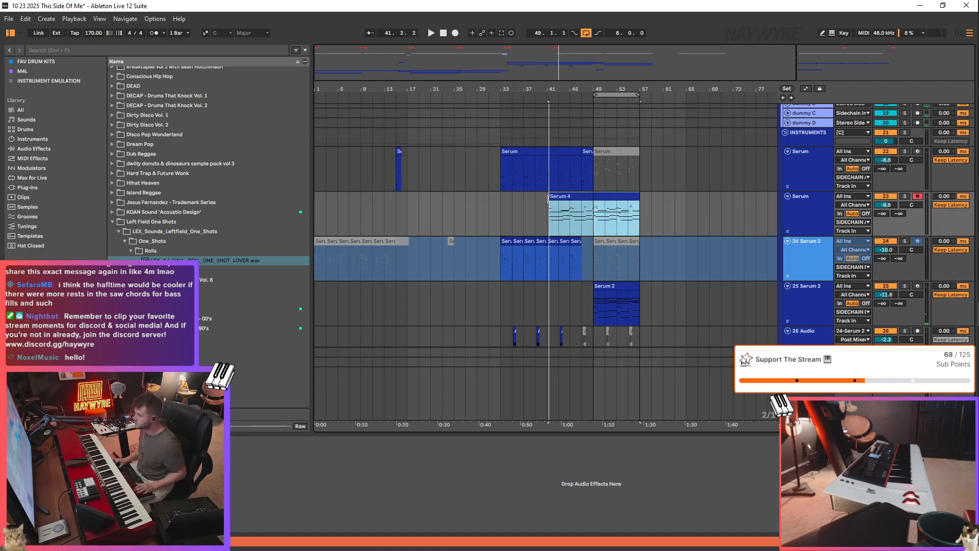
pyautogui.click(621, 206)
pyautogui.hotkey('ctrl', 'z')
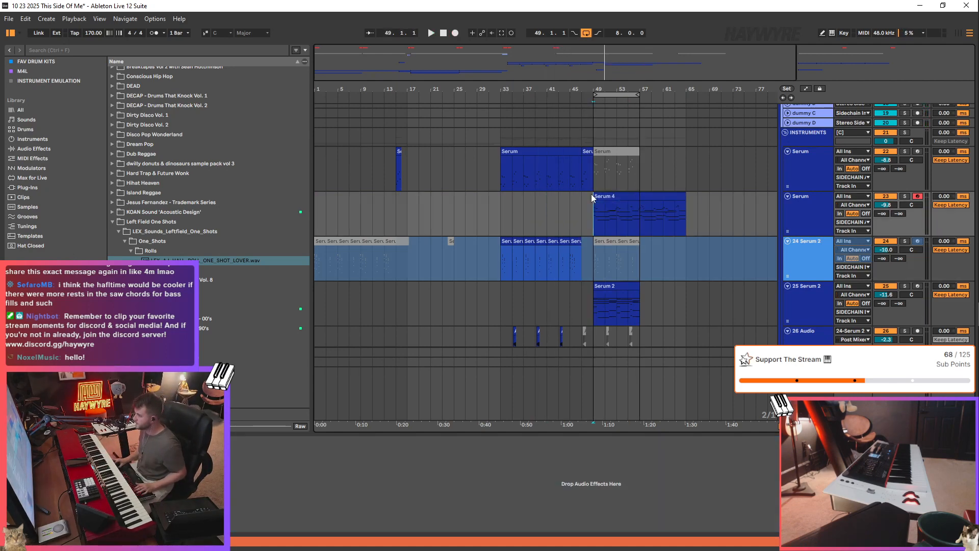
pyautogui.click(592, 196)
# - Duplicate the 25 Serum 2 clip to bars 57 to 65
pyautogui.click(613, 284)
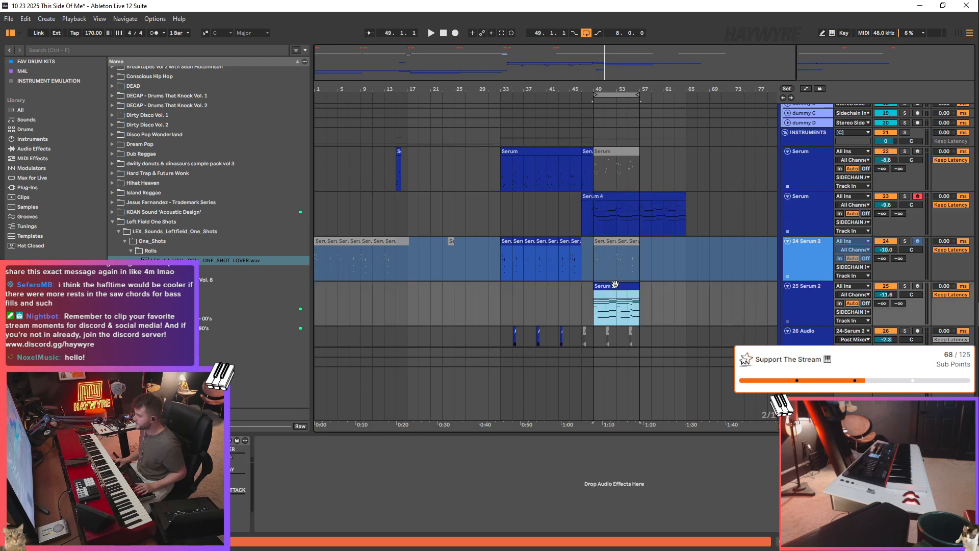
pyautogui.hotkey('ctrl', 'd')
# - Copy track 22 Serum's bars 47 to 49 clip to bar 63 and clear bars 63 to 65 on 25 Serum 2
pyautogui.click(582, 175)
pyautogui.moveTo(584, 177); pyautogui.dragTo(599, 177)
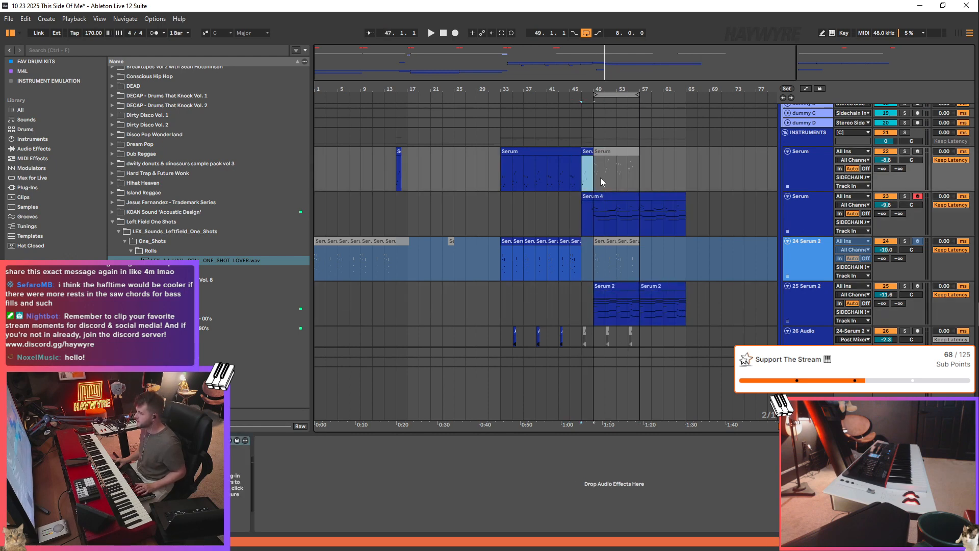
pyautogui.click(671, 174)
pyautogui.hotkey('ctrl', 'v')
pyautogui.moveTo(675, 299); pyautogui.dragTo(687, 301)
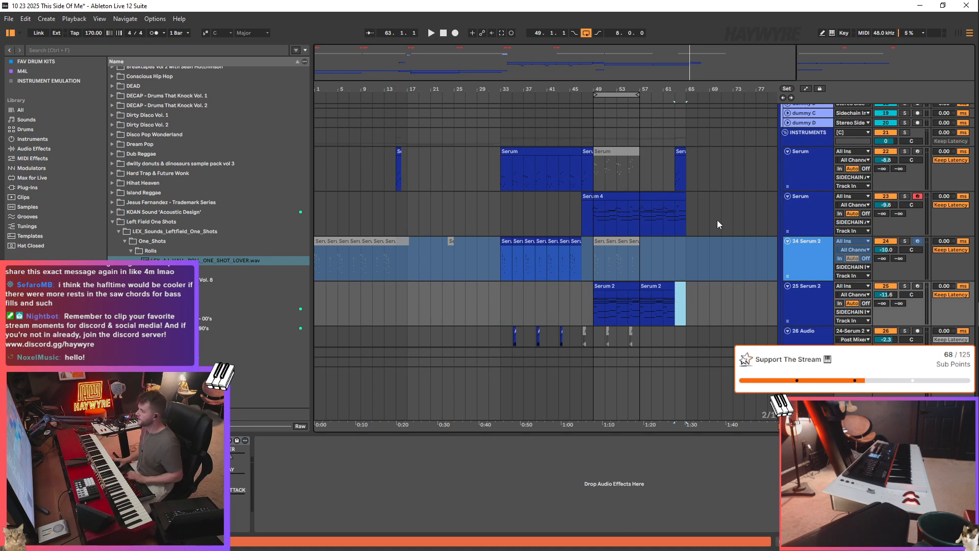
# - Select the jungle drum clip at bars 49 to 57 and listen to the extended halftime section from bar 57
pyautogui.press('space')
pyautogui.scroll(10, 716, 244)
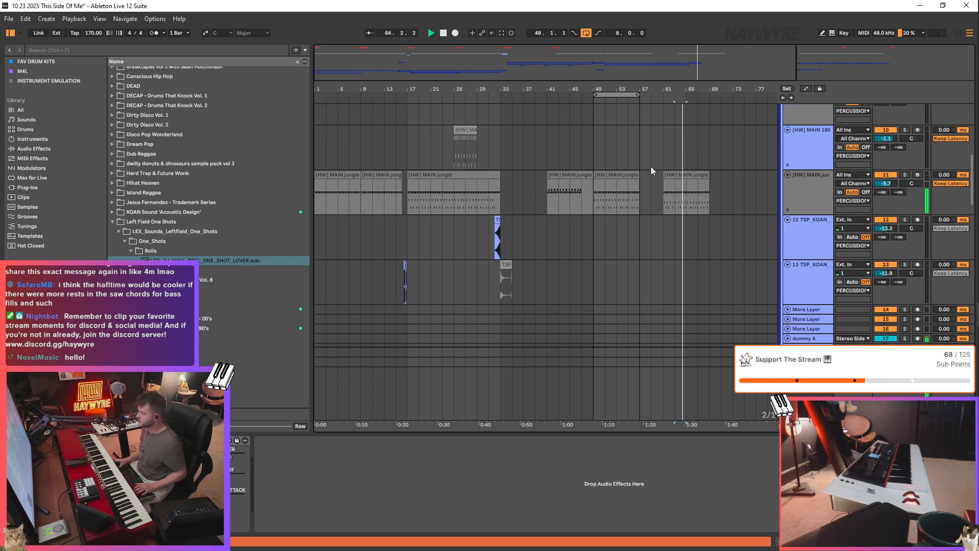
pyautogui.click(613, 174)
pyautogui.press('space')
pyautogui.press('space')
pyautogui.scroll(-10, 720, 317)
pyautogui.click(721, 265)
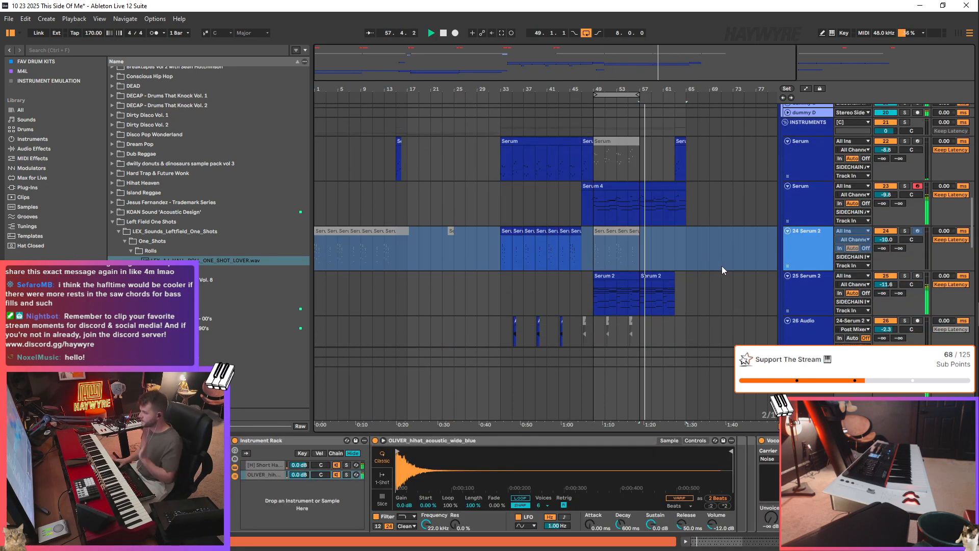
pyautogui.scroll(-2, 709, 274)
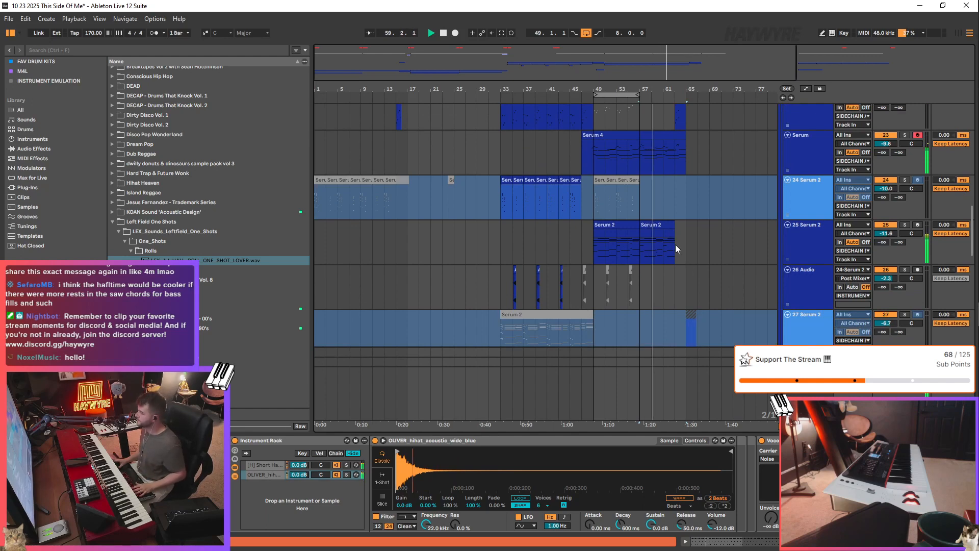
# - Listen to the end of the halftime section and clear bars 63 to 65 of the Serum 4 clip on track 23
pyautogui.click(676, 258)
pyautogui.scroll(-1, 658, 270)
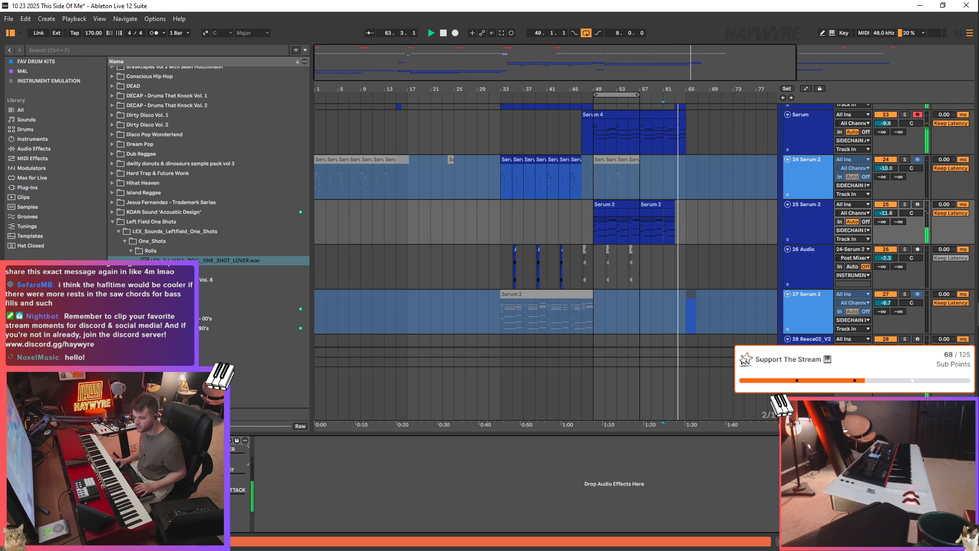
pyautogui.scroll(5, 661, 242)
pyautogui.press('space')
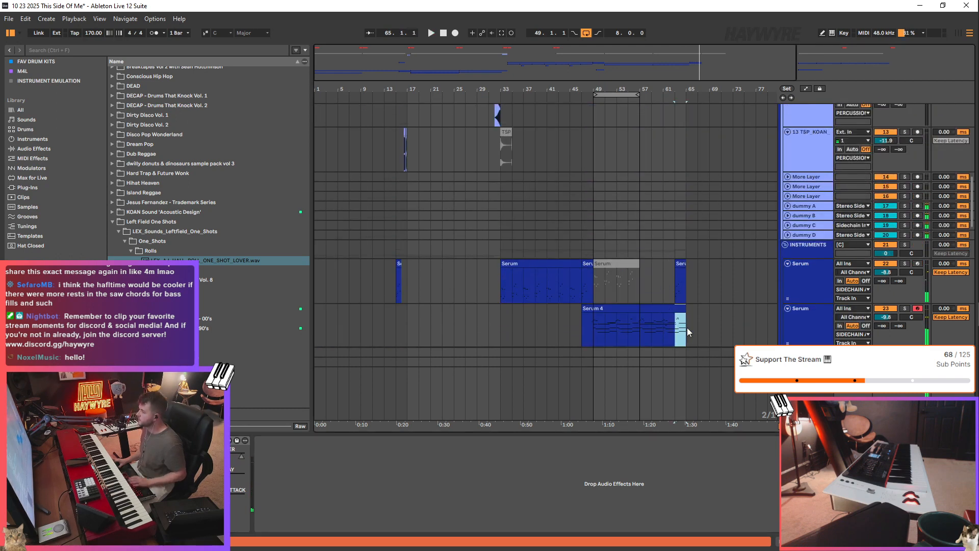
pyautogui.click(683, 327)
# - Delete bar 64 of the jungle drum clip on track 11, leaving a one-bar gap before bar 65
pyautogui.scroll(3, 699, 286)
pyautogui.press('space')
pyautogui.click(682, 173)
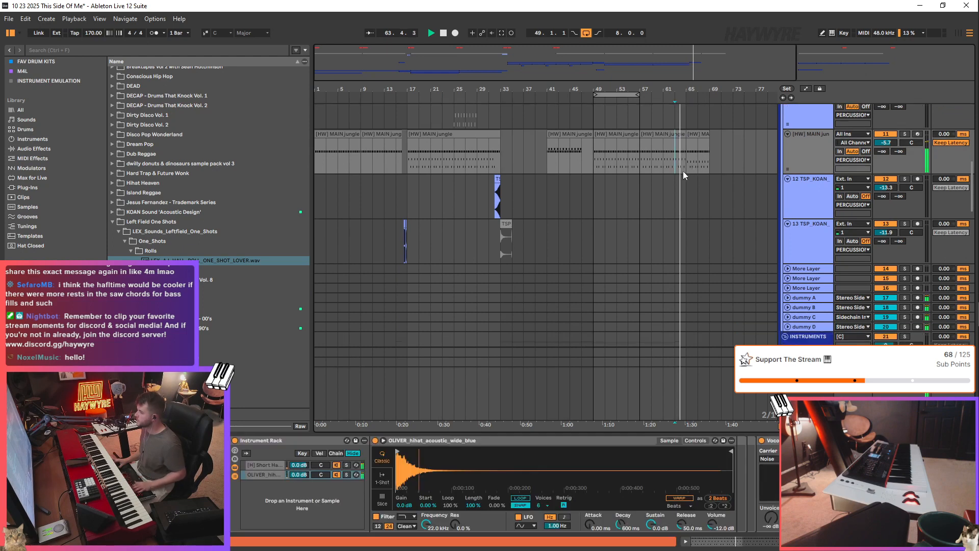
pyautogui.press('Delete')
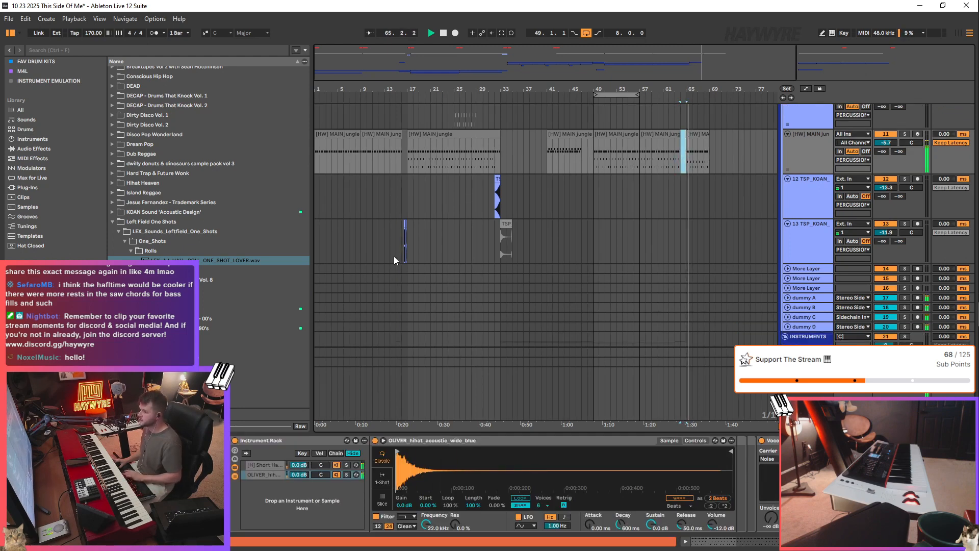
# - Copy the short 13 TSP_KOAN audio clip from bar 16 to bar 64 and play the transition
pyautogui.click(403, 248)
pyautogui.press('space')
pyautogui.click(698, 223)
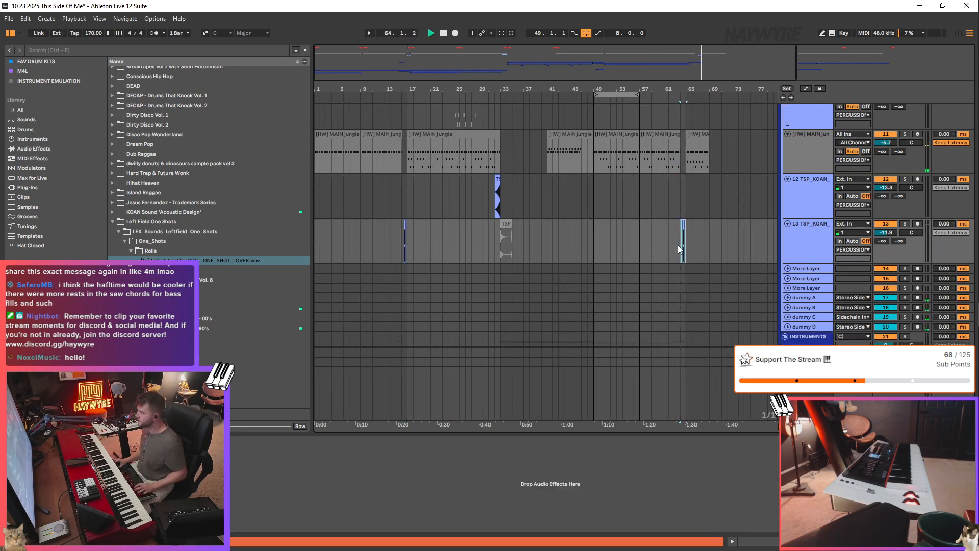
pyautogui.press('space')
# - Listen to the transition around bar 65 and remove the remaining jungle drum clip at bars 65 to 69
pyautogui.press('Down')
pyautogui.press('Down')
pyautogui.press('Down')
pyautogui.press('Down')
pyautogui.press('Down')
pyautogui.press('Down')
pyautogui.press('Down')
pyautogui.press('Down')
pyautogui.press('Down')
pyautogui.press('Down')
pyautogui.press('Down')
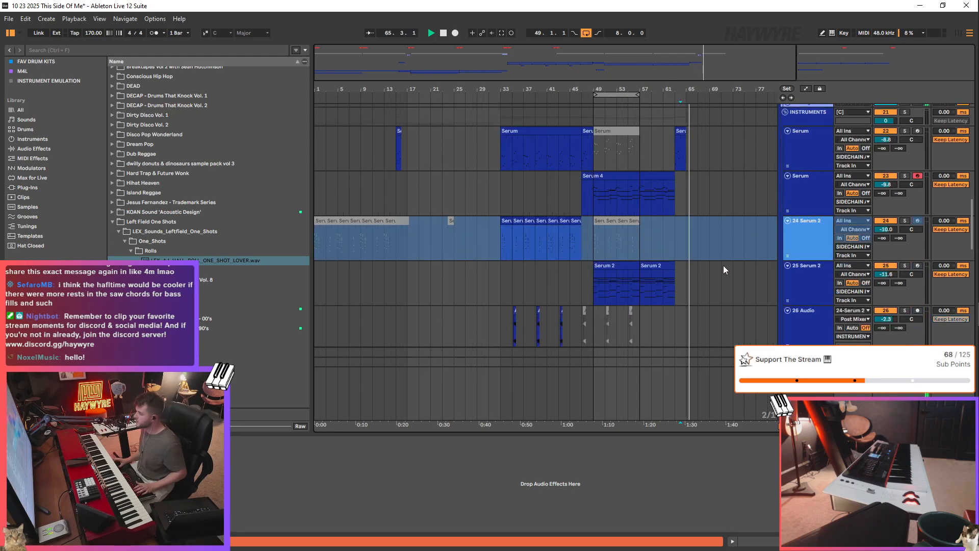
pyautogui.scroll(5, 702, 252)
pyautogui.press('space')
pyautogui.click(690, 117)
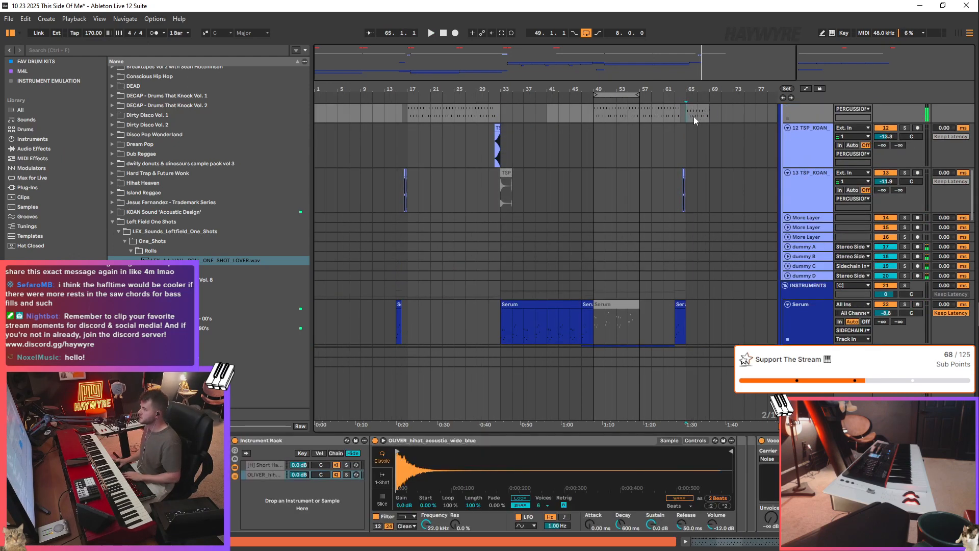
# - Copy the 32 Serum 2 clip at bars 17 to 25 to bar 65 and again to bar 73
pyautogui.scroll(-10, 652, 139)
pyautogui.scroll(-8, 626, 239)
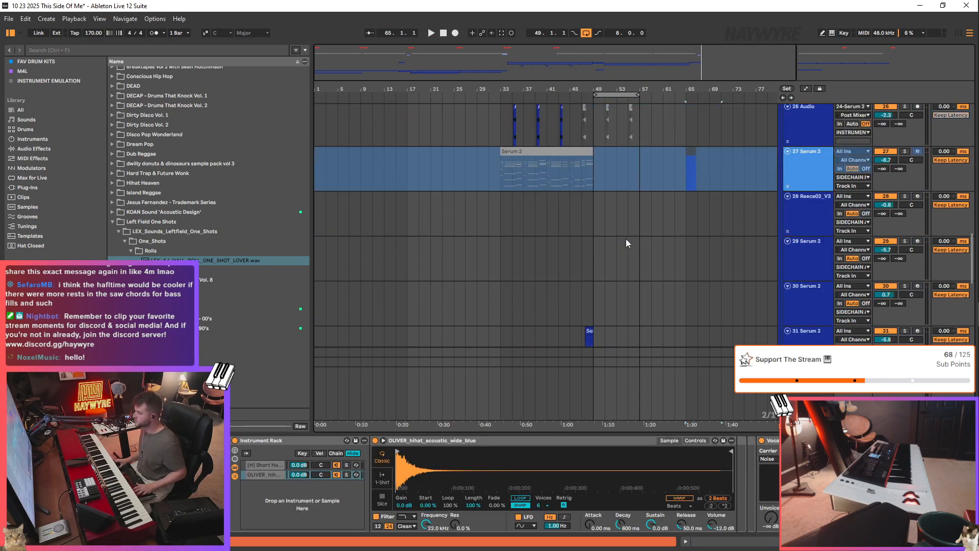
pyautogui.click(426, 192)
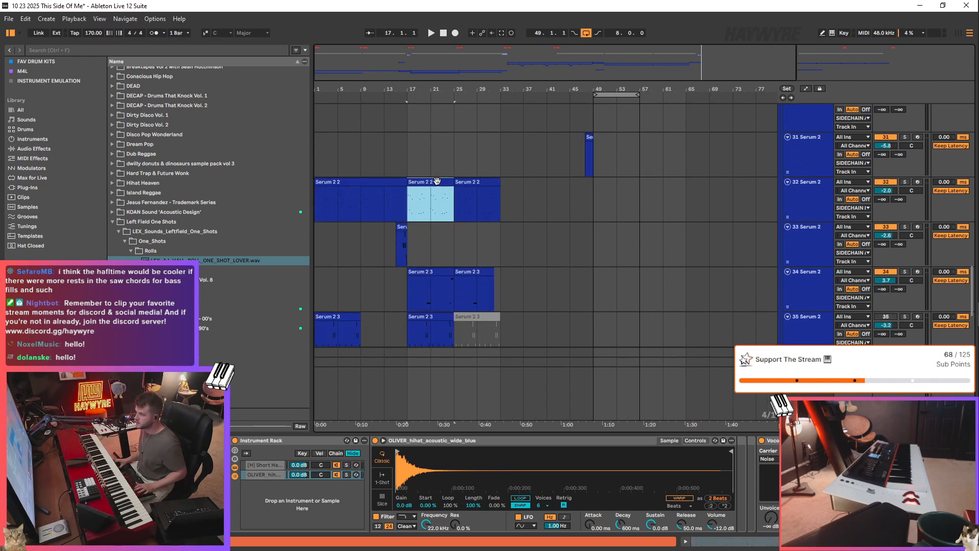
pyautogui.hotkey('ctrl', 'c')
pyautogui.click(697, 195)
pyautogui.hotkey('ctrl', 'v')
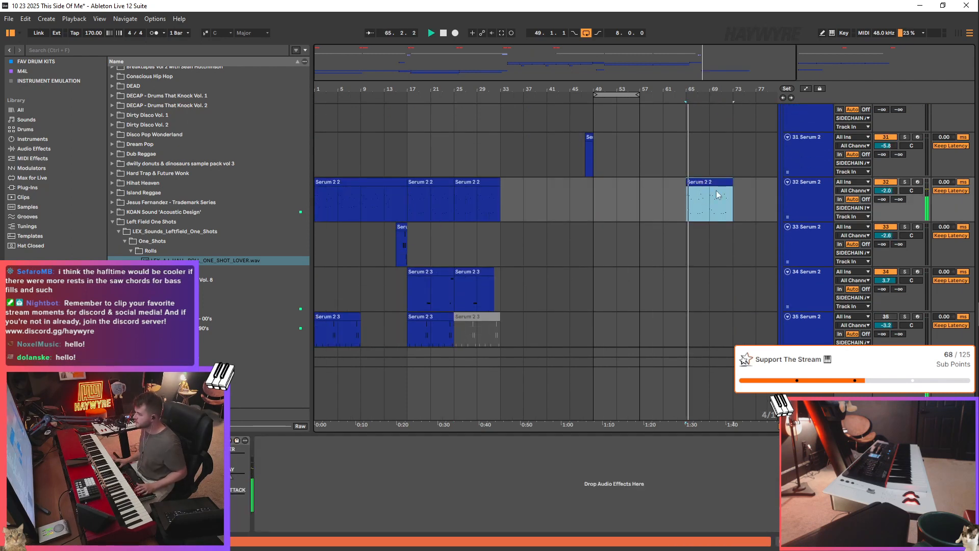
pyautogui.hotkey('ctrl', 'v')
# - Consolidate the 34 Serum 2 clips into one spanning bars 17 to 33 and copy it to bar 65
pyautogui.moveTo(510, 89); pyautogui.dragTo(599, 85)
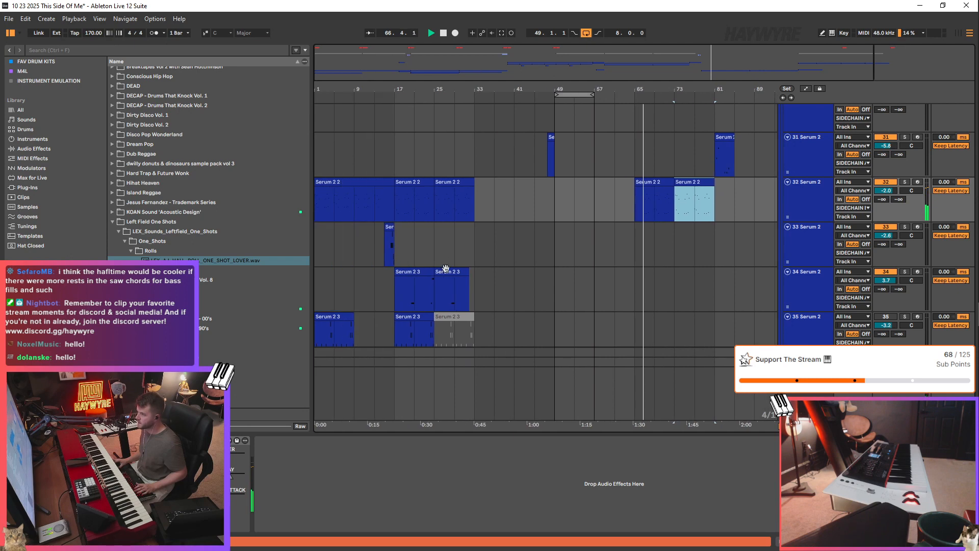
pyautogui.scroll(-1, 444, 265)
pyautogui.moveTo(403, 265)
pyautogui.mouseDown()
pyautogui.moveTo(429, 272)
pyautogui.moveTo(464, 244)
pyautogui.moveTo(399, 247)
pyautogui.mouseUp()
pyautogui.hotkey('ctrl', 'j')
pyautogui.click(635, 239)
pyautogui.hotkey('ctrl', 'v')
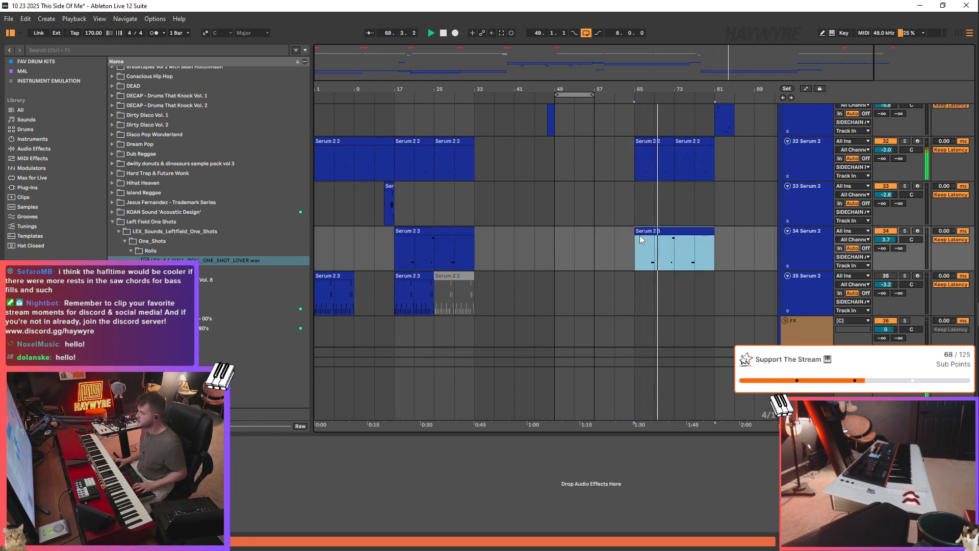
# - Consolidate bars 13 to 17 on 33 Serum 2 into one clip and copy it to bar 61
pyautogui.scroll(1, 635, 237)
pyautogui.moveTo(378, 243); pyautogui.dragTo(385, 255)
pyautogui.hotkey('ctrl', 'j')
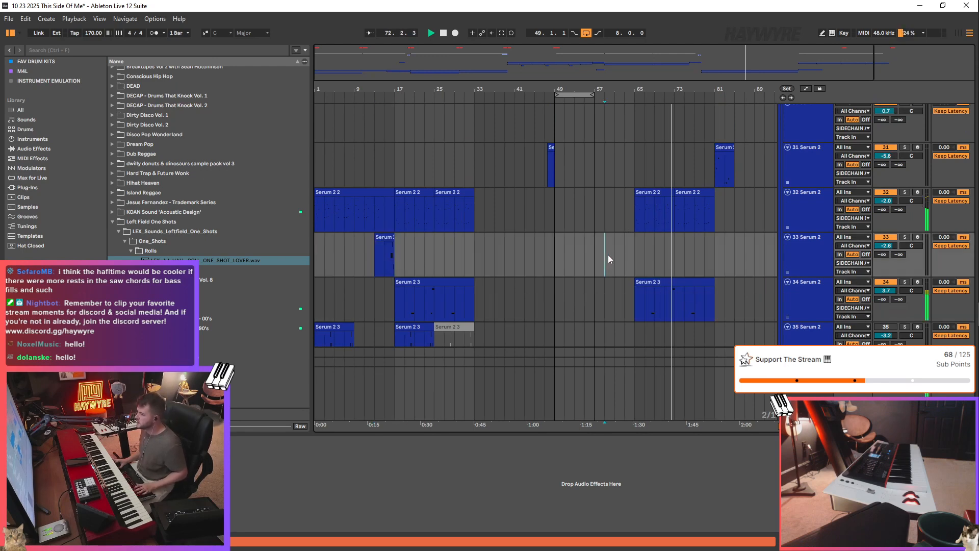
pyautogui.click(624, 255)
pyautogui.hotkey('ctrl', 'v')
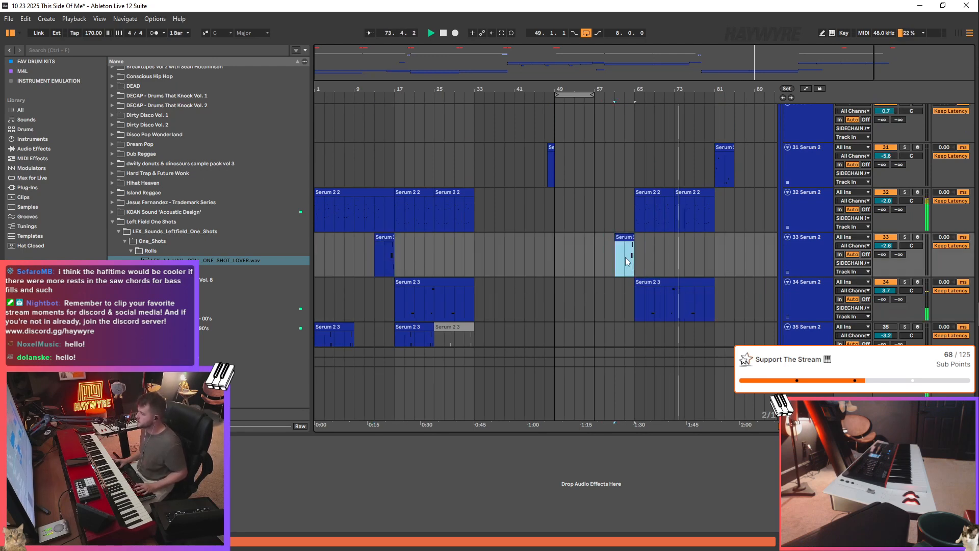
# - Play the transition from bar 63 and extend the loop to cover bars 49 to 65
pyautogui.click(623, 262)
pyautogui.press('space')
pyautogui.press('space')
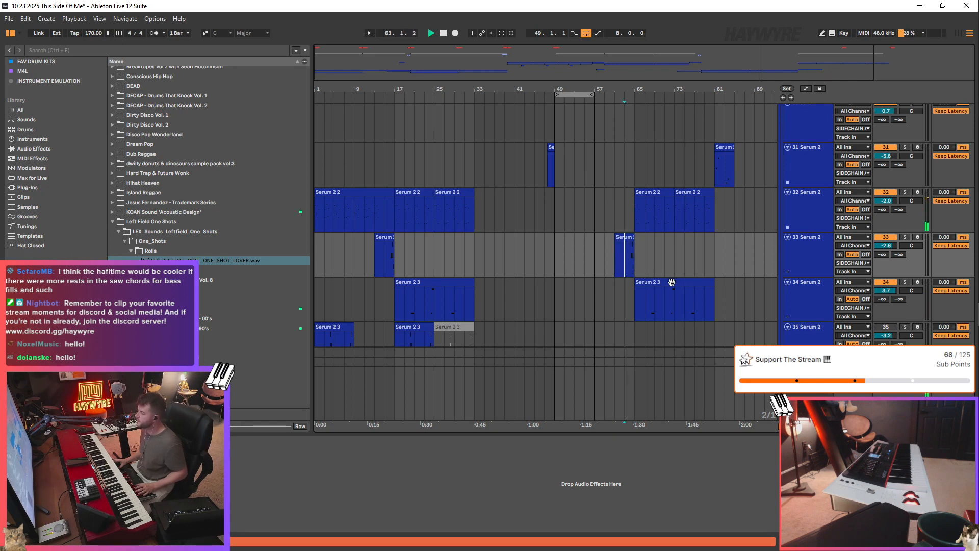
pyautogui.scroll(3, 696, 255)
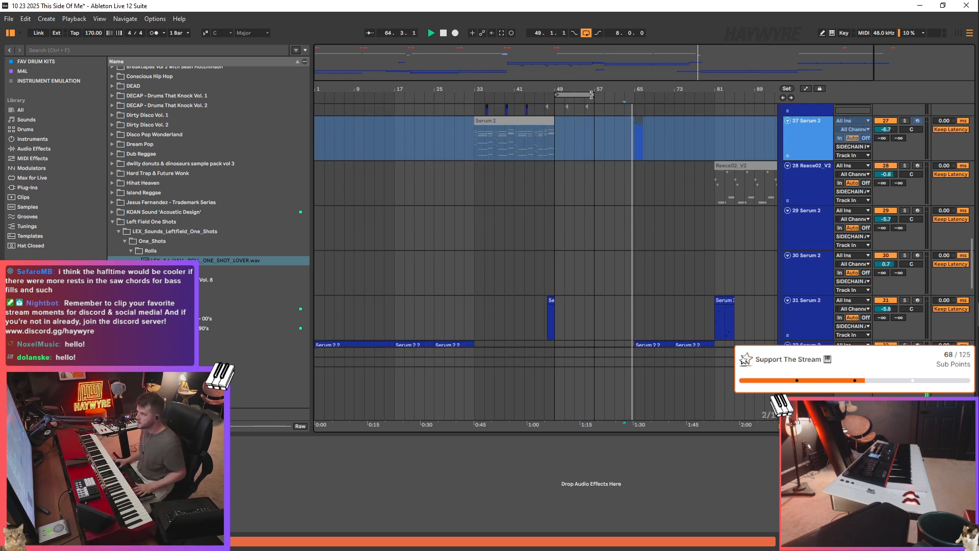
pyautogui.moveTo(595, 94); pyautogui.dragTo(635, 95)
pyautogui.scroll(1, 751, 161)
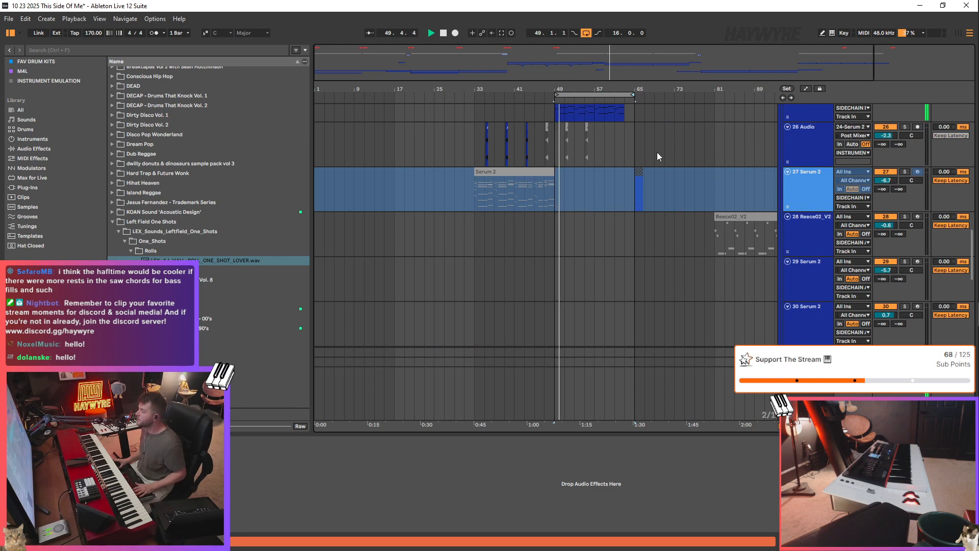
# - Set the volume of the 25 Serum 2 track to -11.9 while the halftime section plays
pyautogui.scroll(3, 658, 158)
pyautogui.click(561, 255)
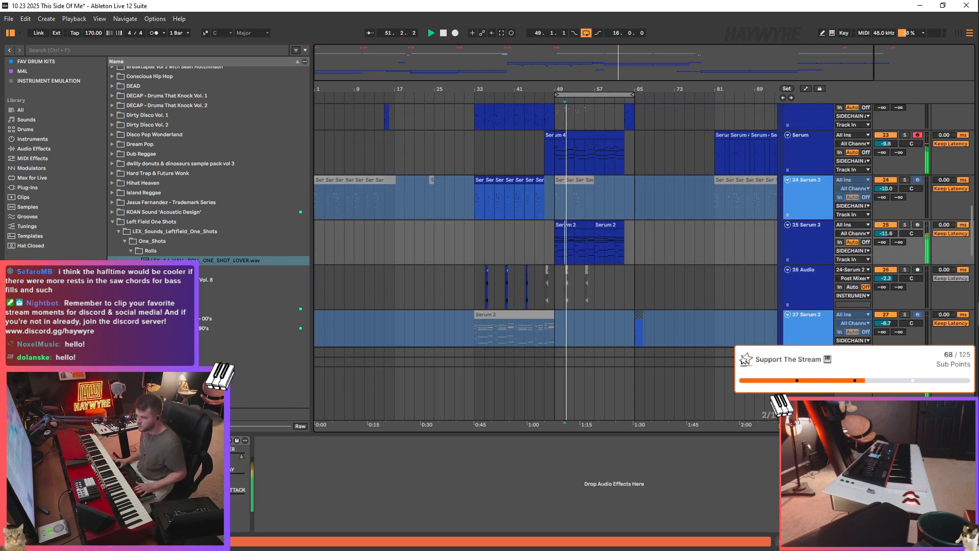
pyautogui.click(629, 243)
pyautogui.scroll(2, 638, 245)
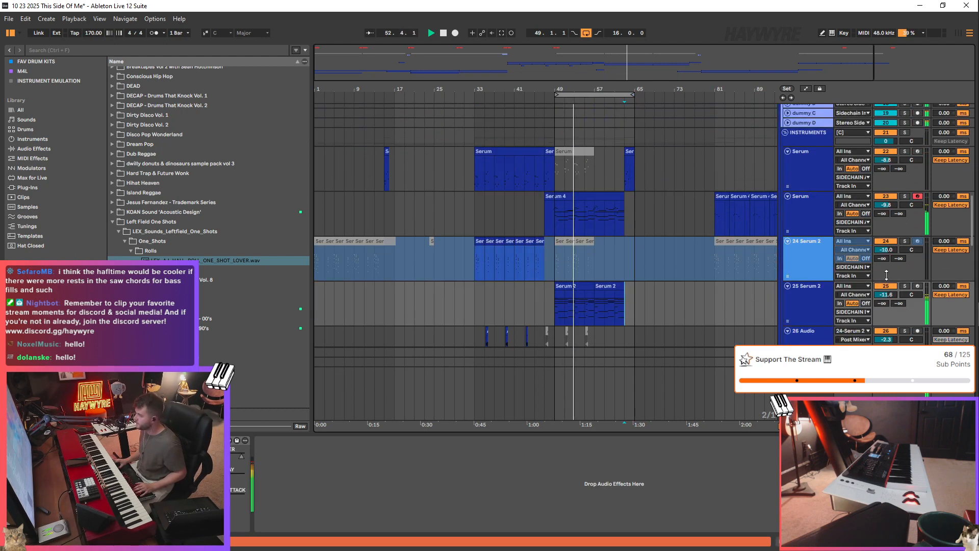
pyautogui.scroll(2, 684, 265)
pyautogui.scroll(-1, 658, 280)
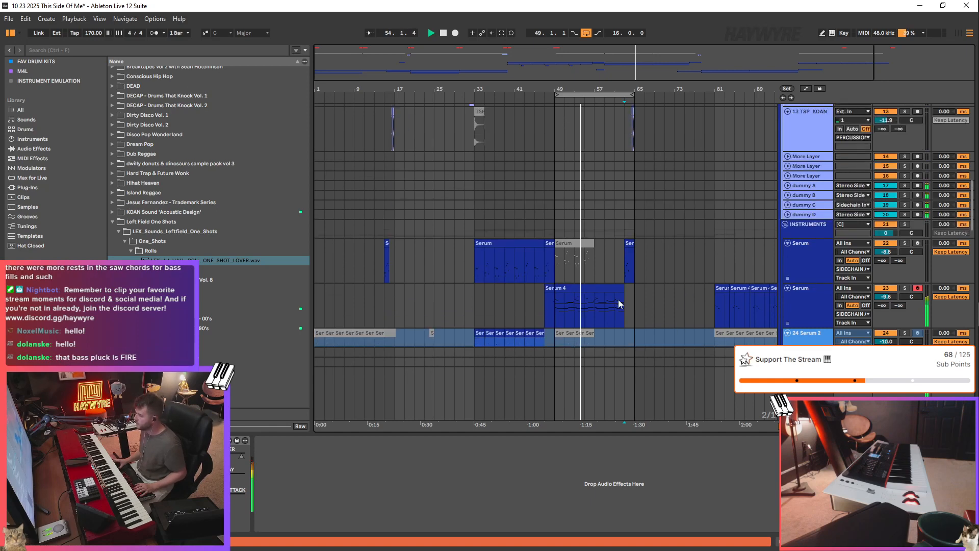
# - Turn off looping, let playback run past bar 65 and arm the NORD track
pyautogui.click(593, 32)
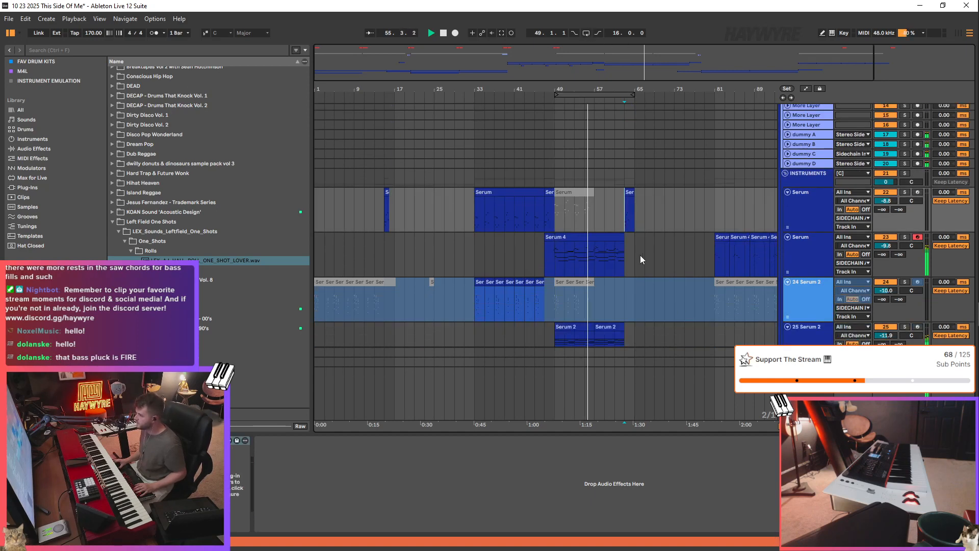
pyautogui.scroll(-1, 641, 255)
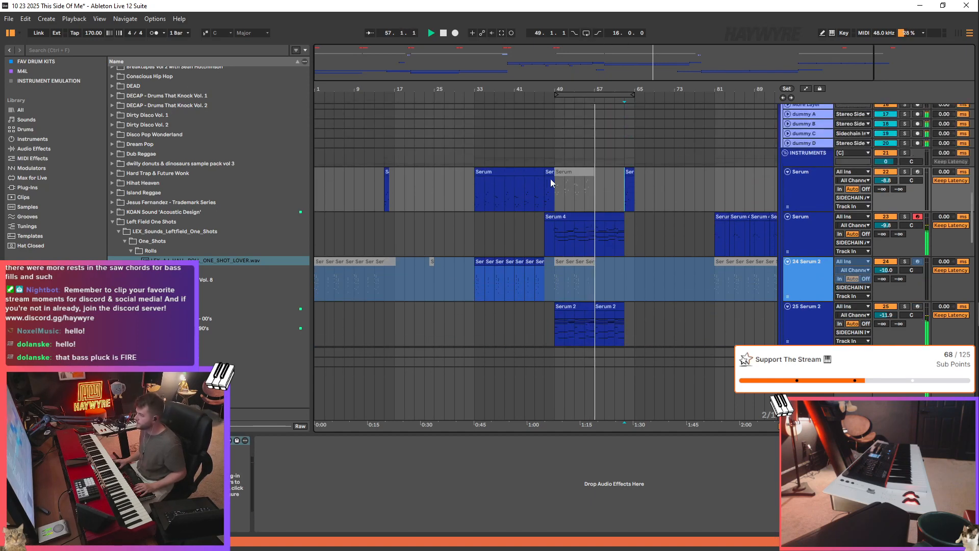
pyautogui.scroll(-2, 629, 301)
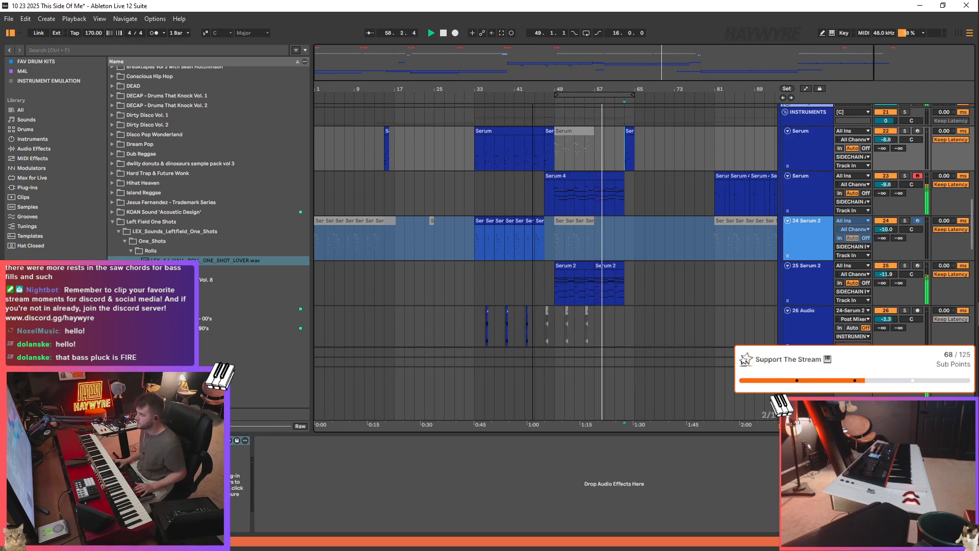
pyautogui.scroll(4, 714, 153)
pyautogui.scroll(15, 967, 188)
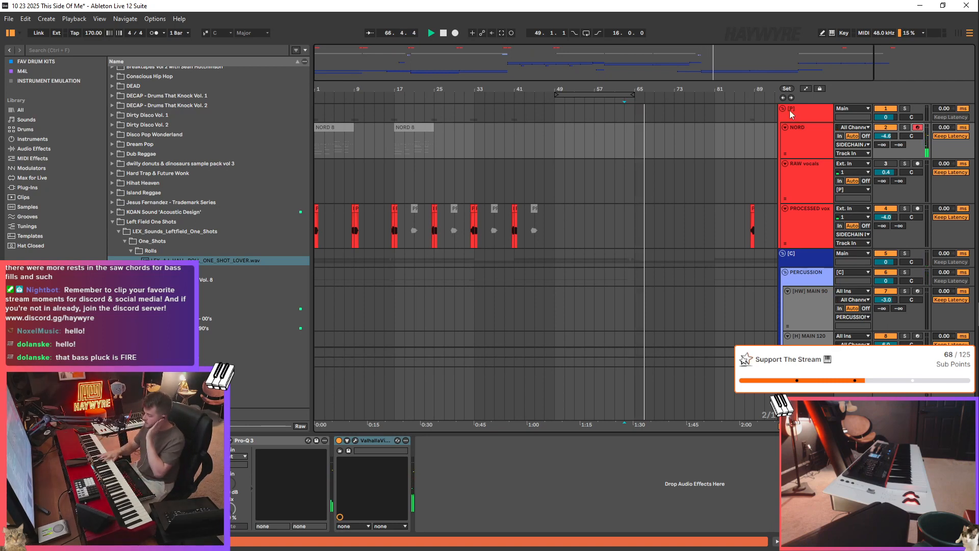
# - Copy the jungle drums from bars 17 to 25 on track 11 to bar 65 and again to bar 73
pyautogui.scroll(-3, 765, 278)
pyautogui.scroll(-6, 764, 282)
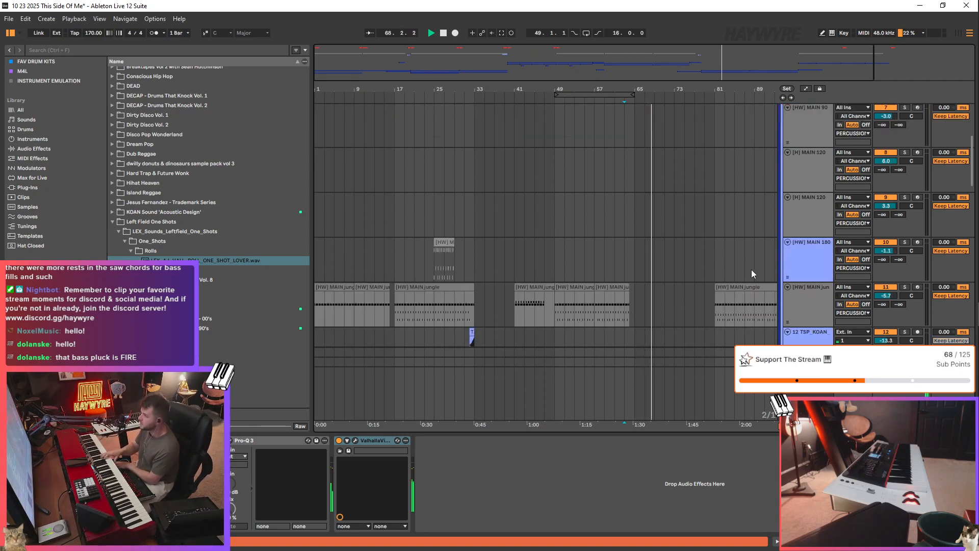
pyautogui.scroll(-3, 755, 306)
pyautogui.scroll(-3, 754, 332)
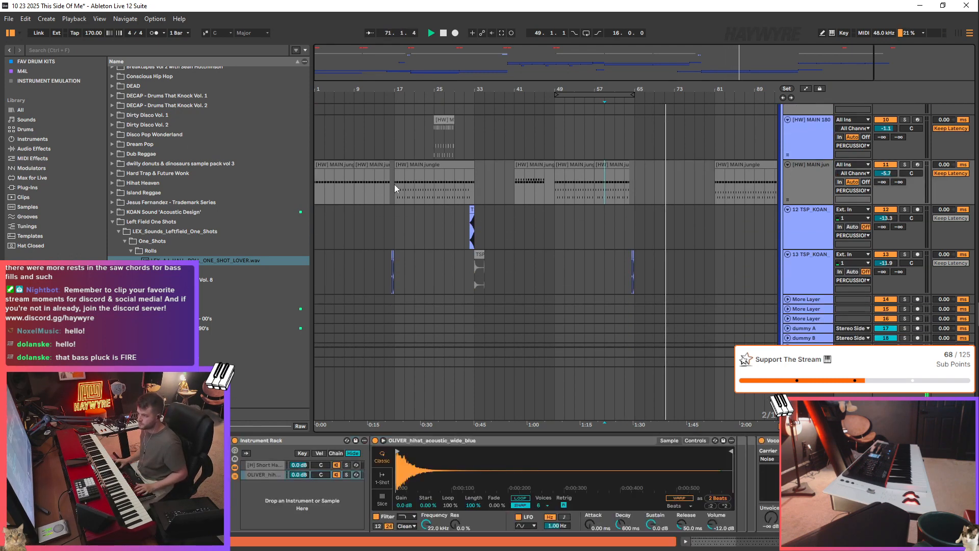
pyautogui.moveTo(393, 185); pyautogui.dragTo(433, 192)
pyautogui.hotkey('ctrl', 'c')
pyautogui.click(639, 185)
pyautogui.hotkey('ctrl', 'v')
pyautogui.hotkey('ctrl', 'v')
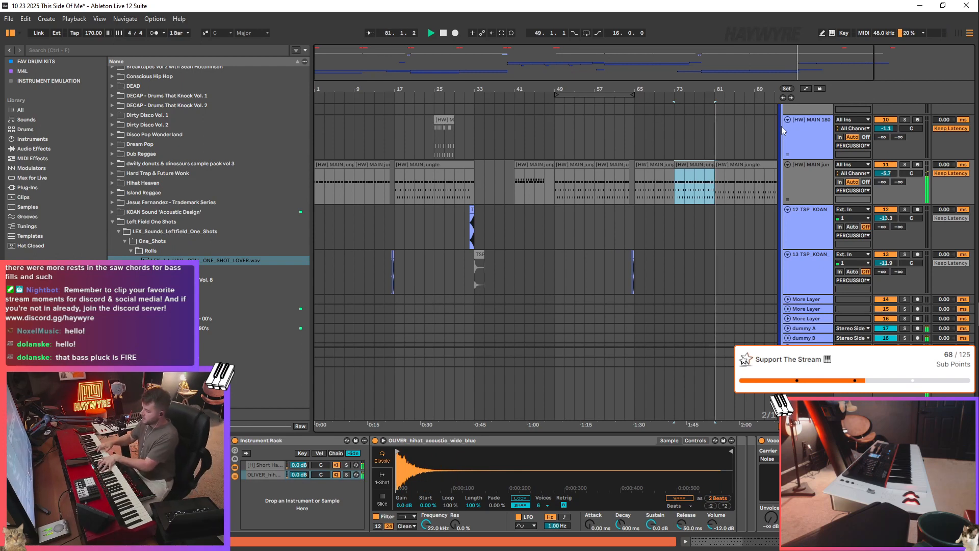
# - Stop playback, consolidate the jungle drums at bars 65 to 81 and duplicate them to bars 81 to 97
pyautogui.press('space')
pyautogui.keyDown('shift'); pyautogui.click(635, 175); pyautogui.keyUp('shift')
pyautogui.hotkey('ctrl', 'j')
pyautogui.hotkey('ctrl', 'd')
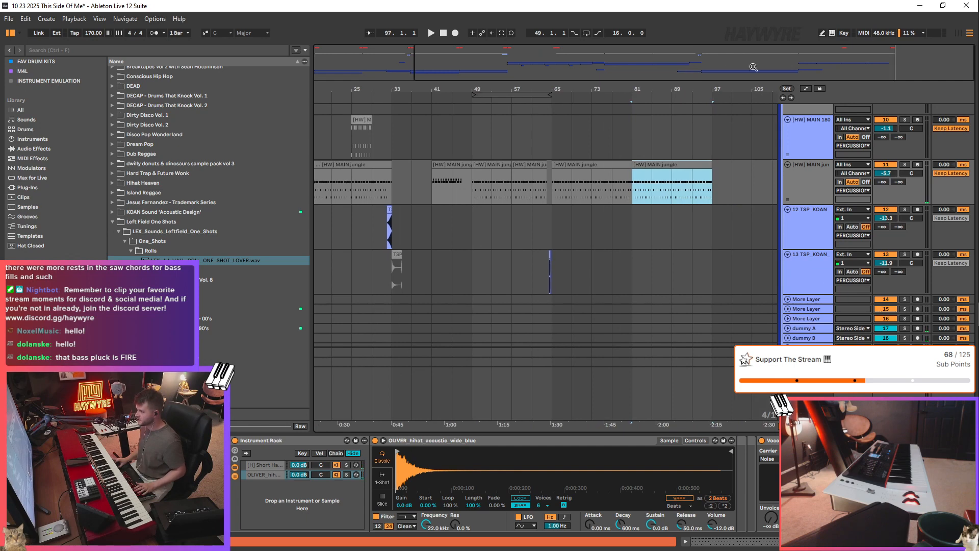
# - Loop bars 65 to 97 and play them with the NORD track selected
pyautogui.moveTo(570, 189); pyautogui.dragTo(675, 186)
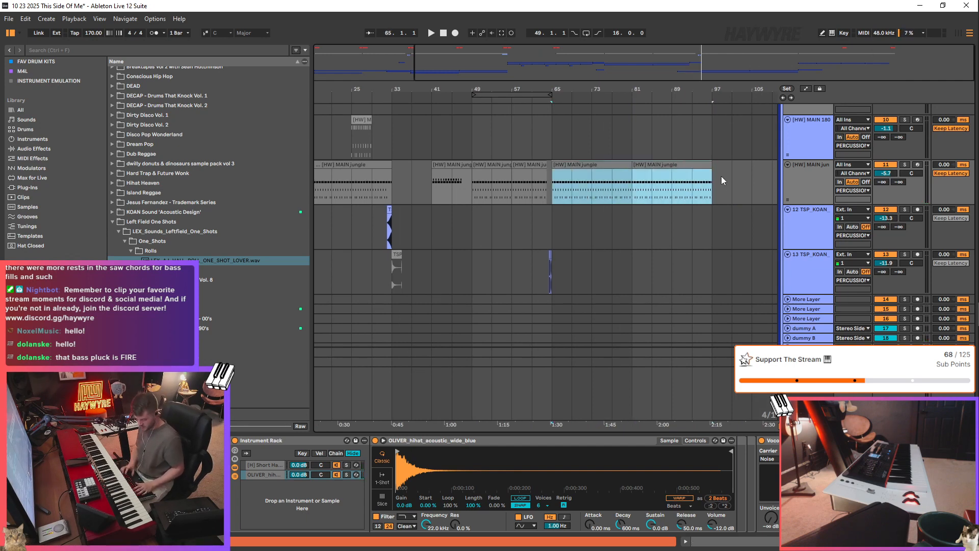
pyautogui.hotkey('ctrl', 'l')
pyautogui.scroll(4, 734, 194)
pyautogui.scroll(5, 953, 173)
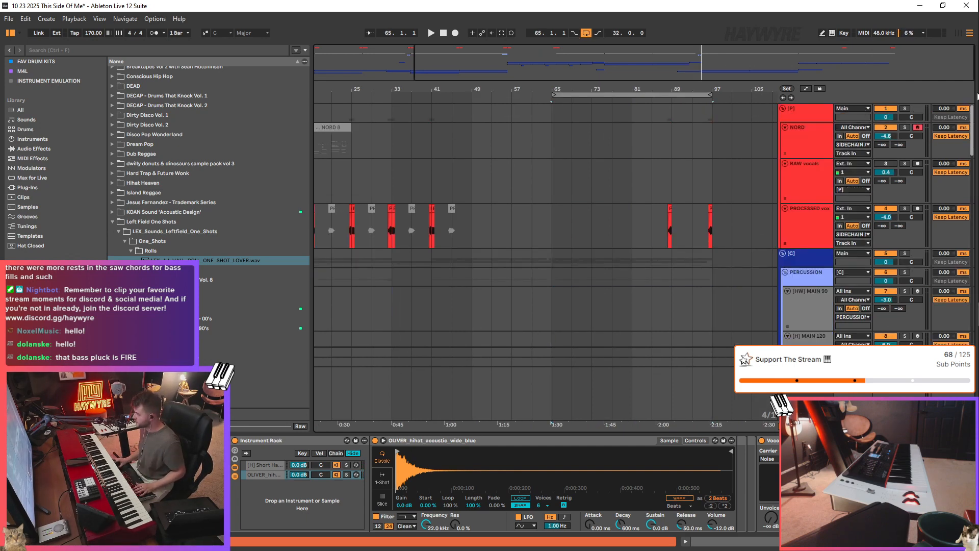
pyautogui.click(808, 151)
pyautogui.press('space')
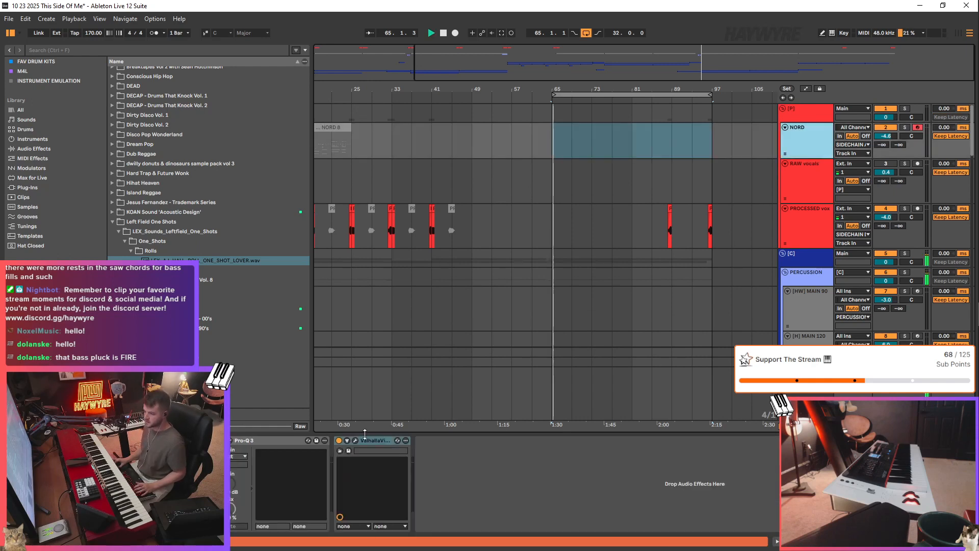
# - Adjust the Mix of the NORD track's ValhallaVintageVerb reverb and close the plug-in window
pyautogui.click(355, 440)
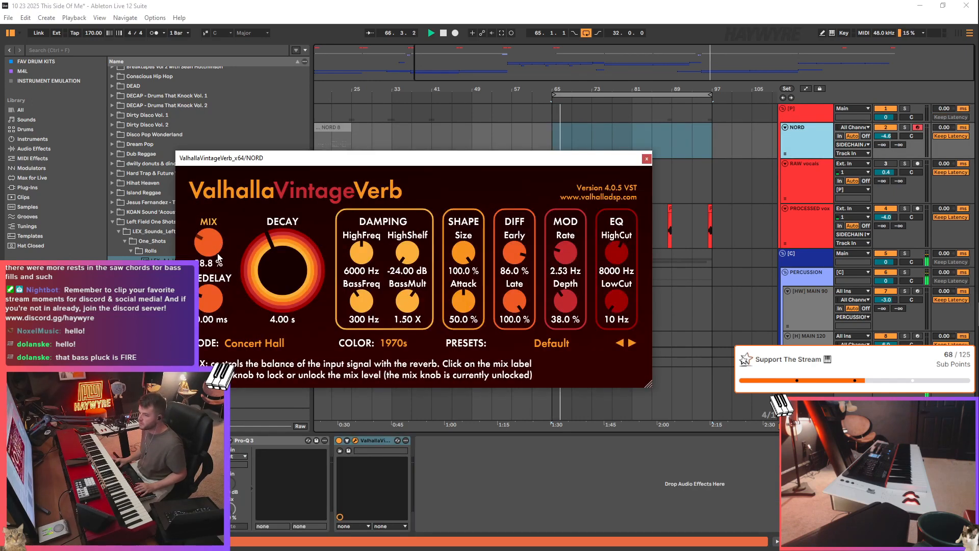
pyautogui.click(821, 137)
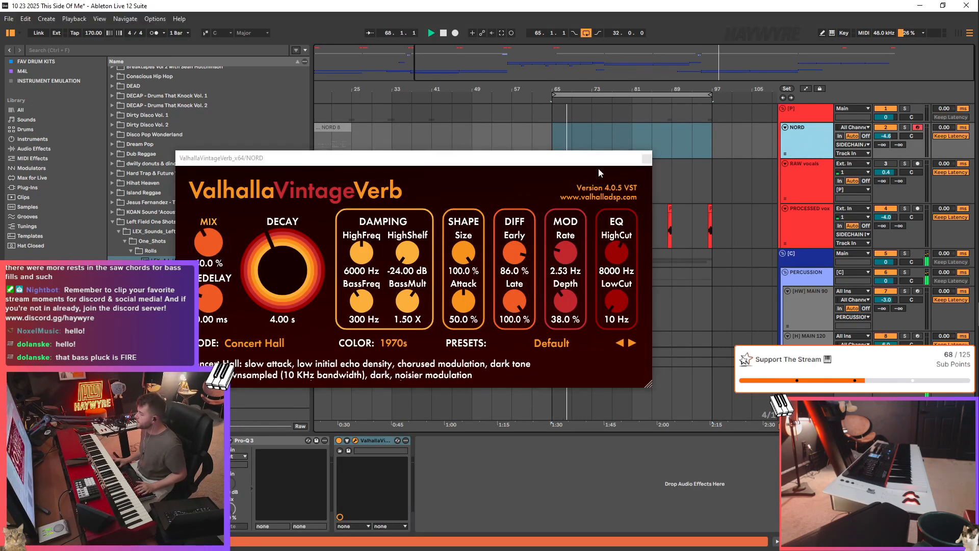
pyautogui.click(646, 159)
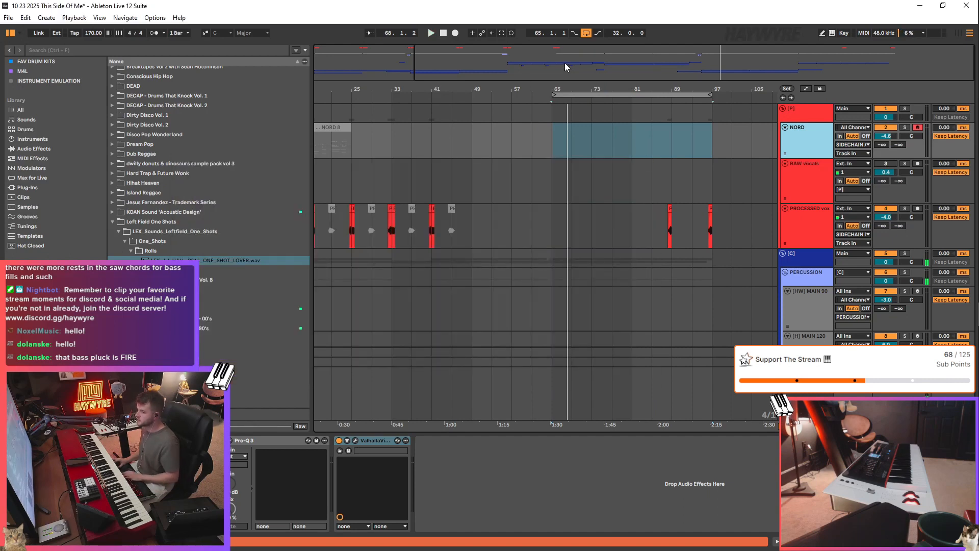
# - Duplicate the NORD track and select the original one
pyautogui.hotkey('ctrl', 'd')
pyautogui.click(815, 141)
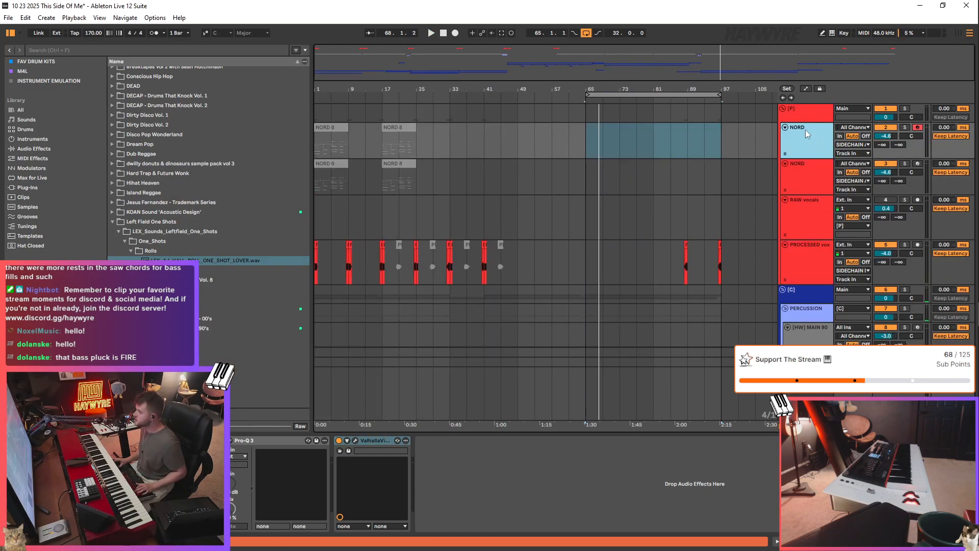
# - Arm the duplicated NORD track, load an LA Custom C7 piano patch in its Keyscape instrument and close the plug-in window
pyautogui.click(909, 165)
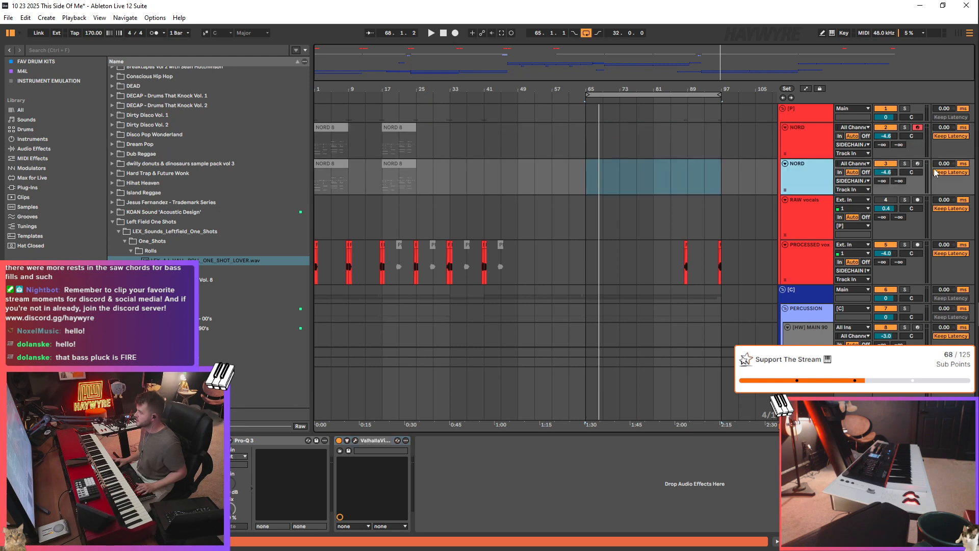
pyautogui.click(917, 164)
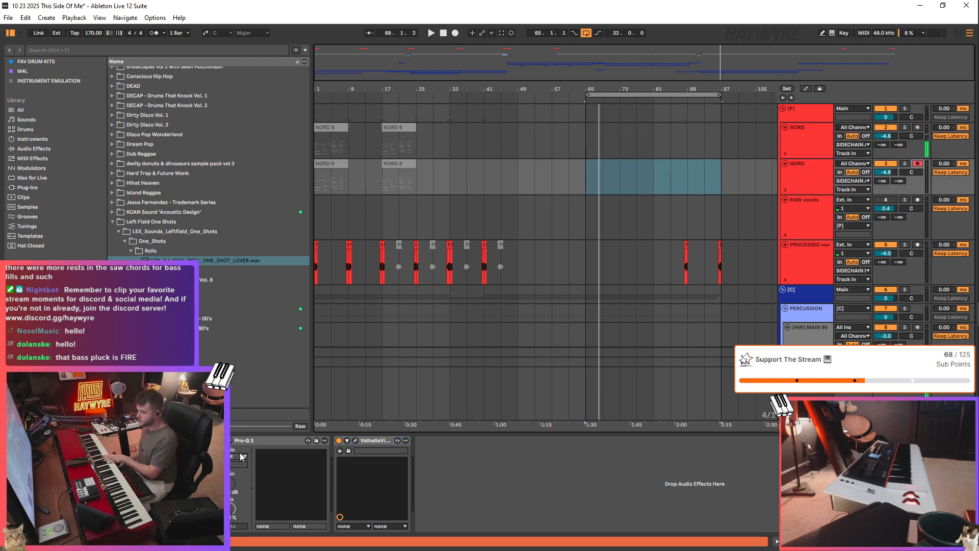
pyautogui.hotkey('ctrl', 'alt', 'p')
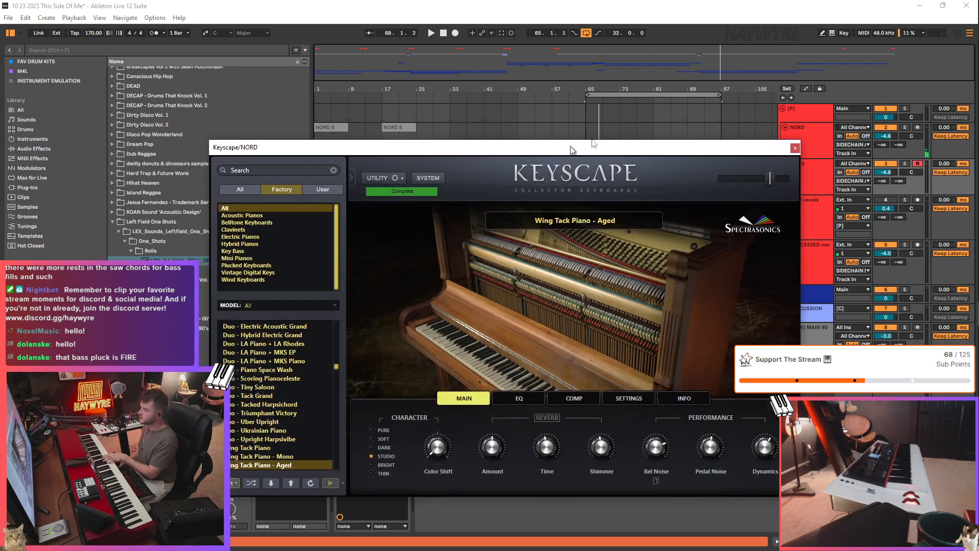
pyautogui.scroll(10, 411, 326)
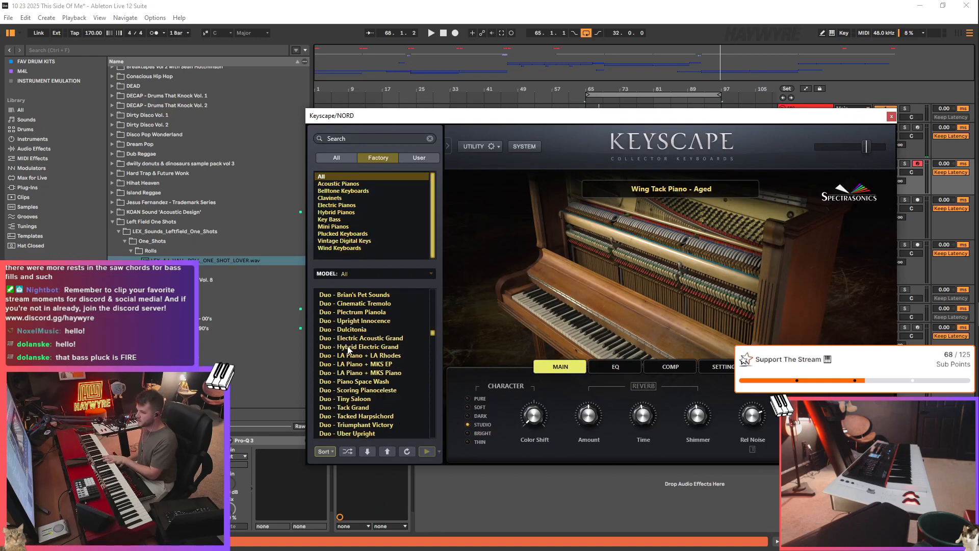
pyautogui.scroll(10, 404, 360)
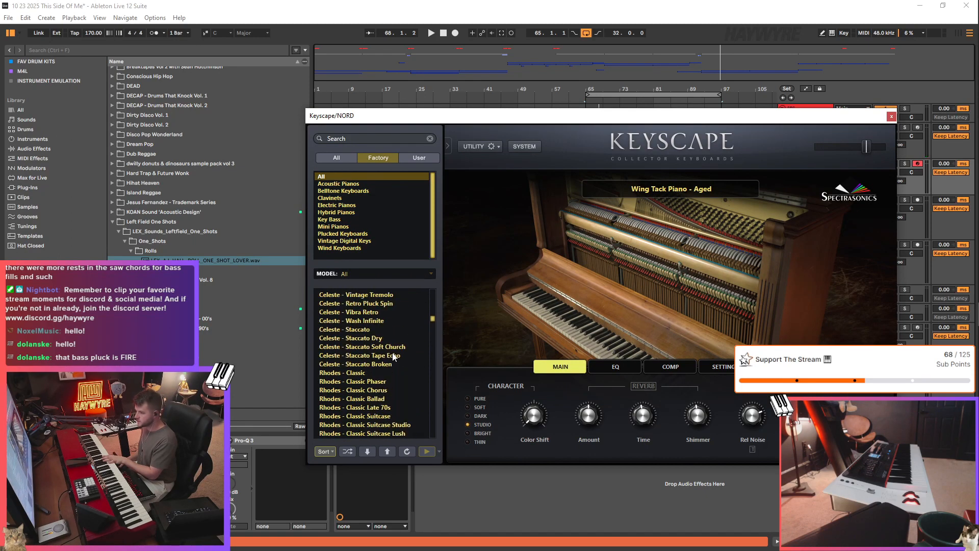
pyautogui.scroll(10, 398, 346)
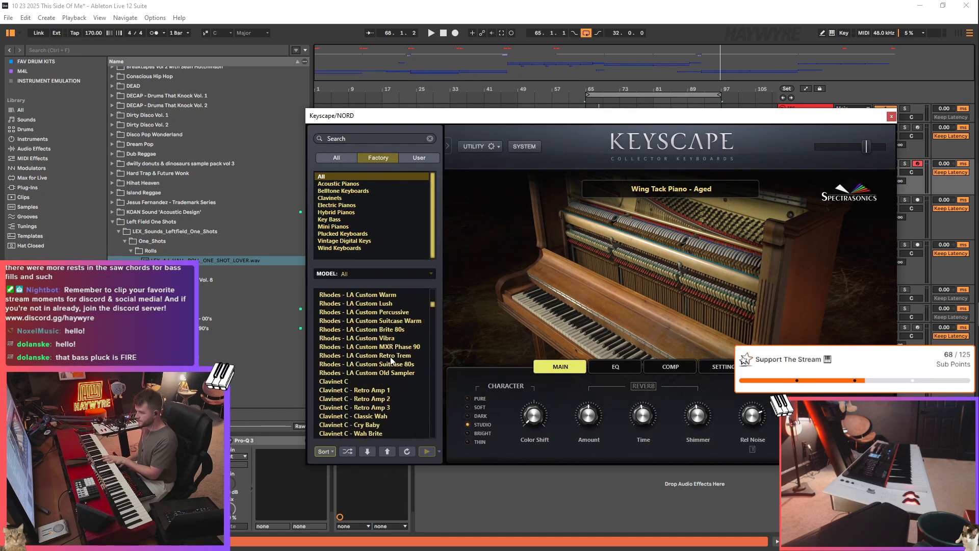
pyautogui.scroll(4, 434, 295)
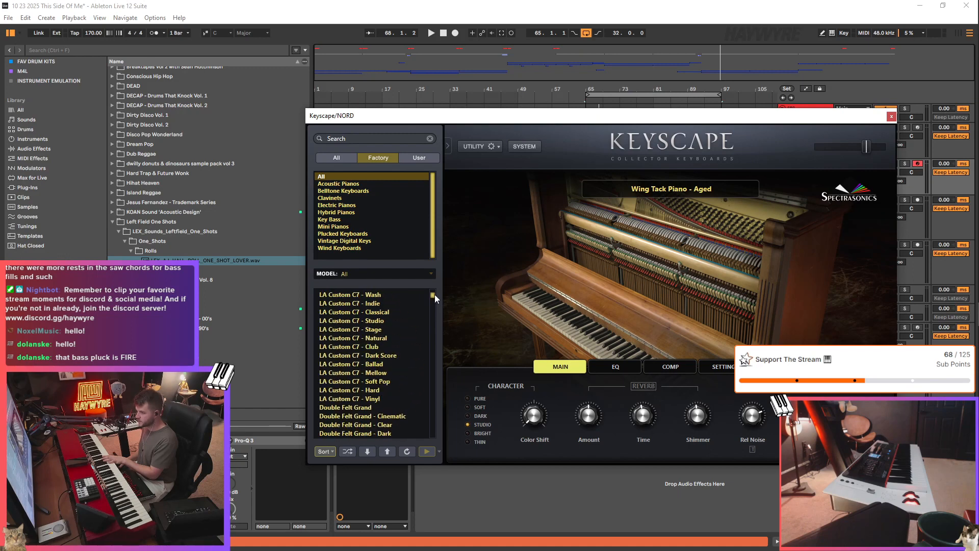
pyautogui.click(381, 373)
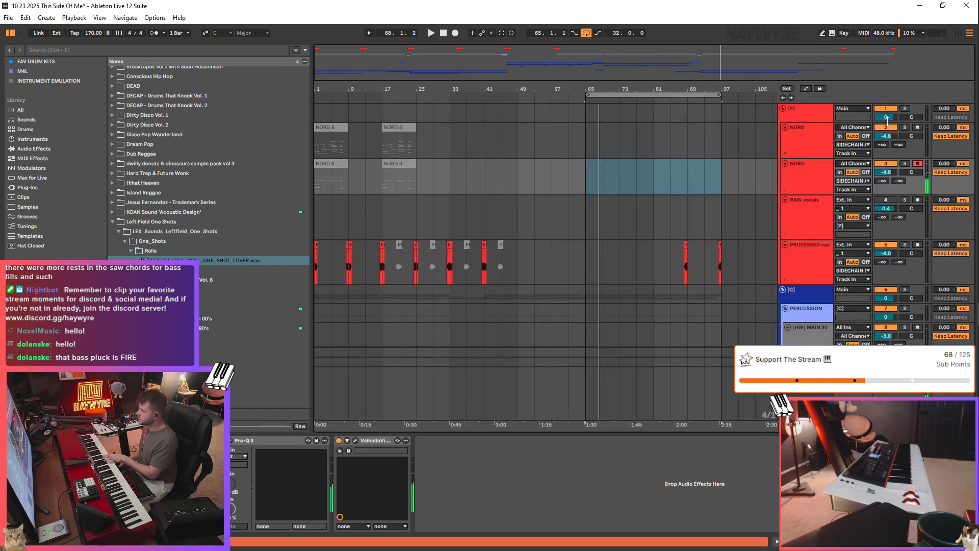
pyautogui.click(891, 116)
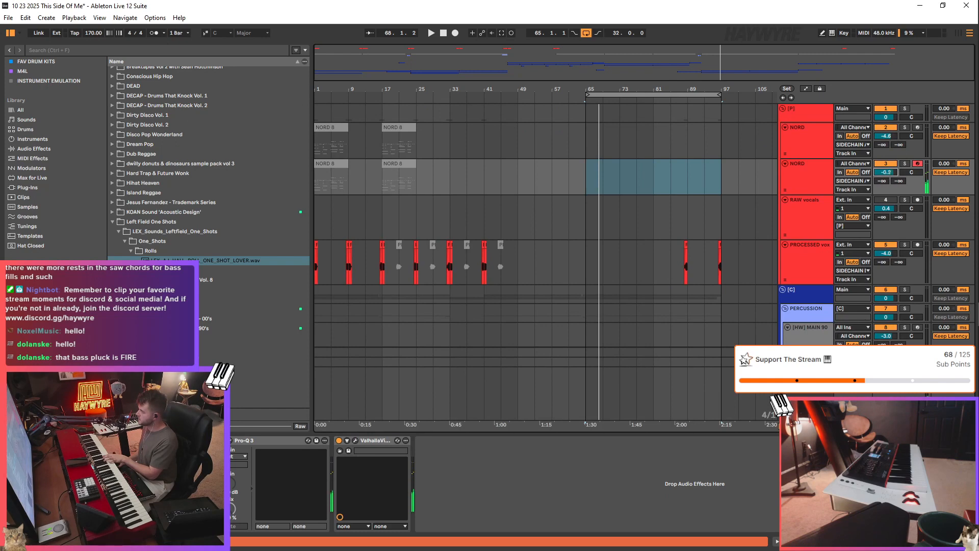
# - Set the duplicated NORD track's volume to -2.8 dB and play the arrangement from bar 61
pyautogui.click(569, 173)
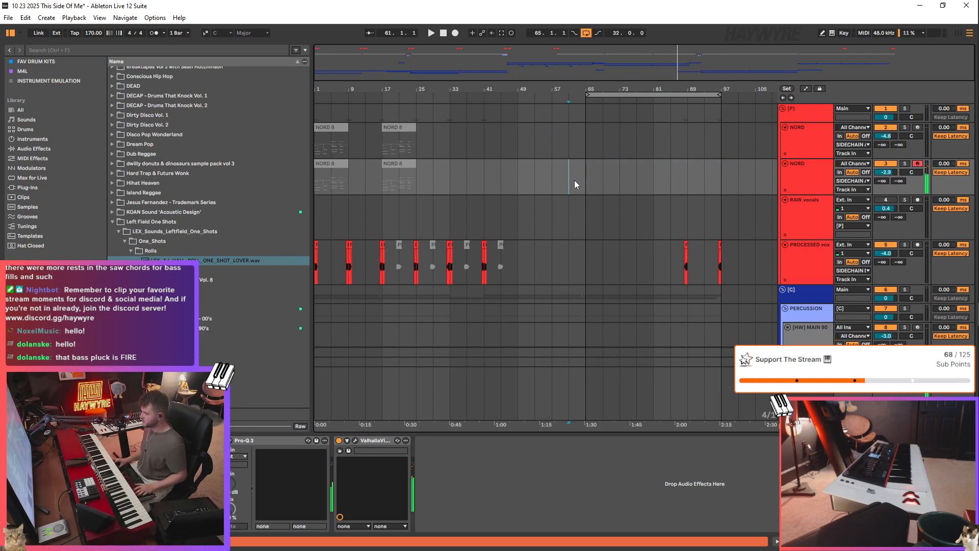
pyautogui.press('space')
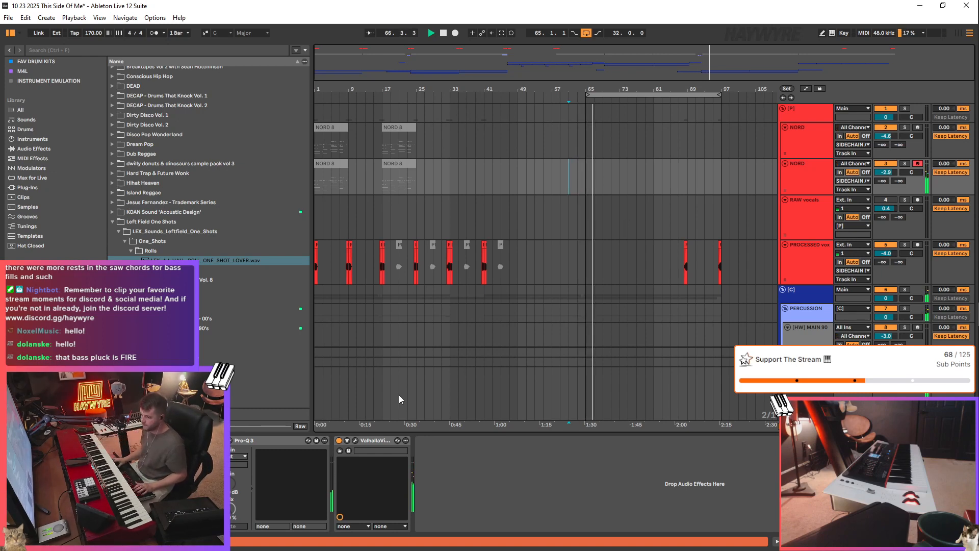
# - Open the duplicated NORD track's ValhallaVintageVerb reverb and shorten the loop to bars 65 to 81
pyautogui.click(355, 440)
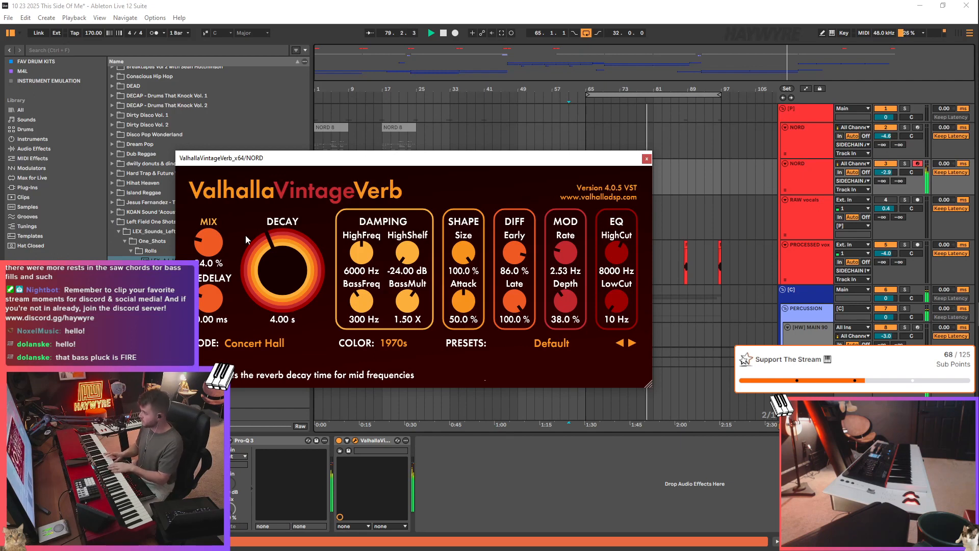
pyautogui.moveTo(720, 93); pyautogui.dragTo(653, 103)
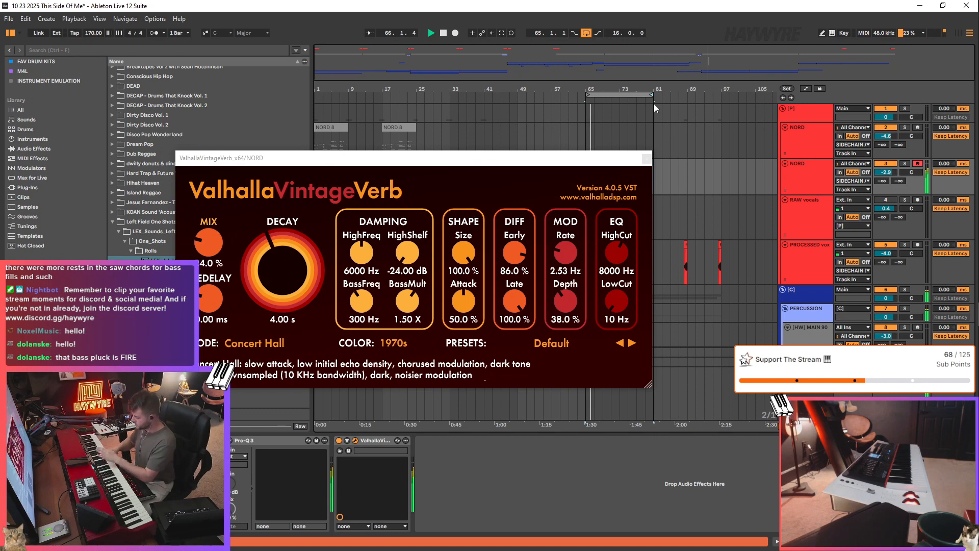